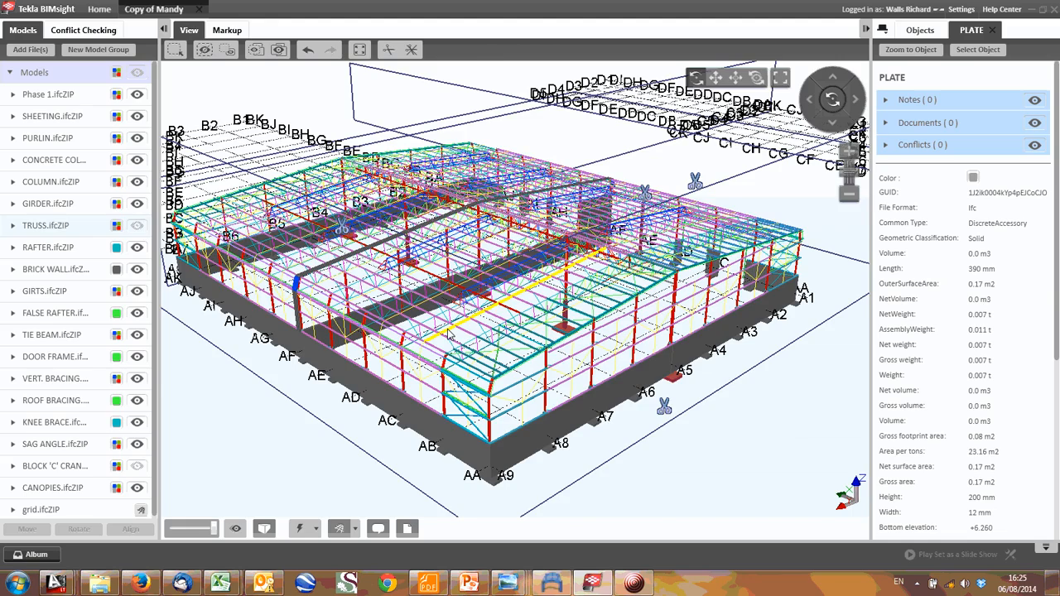
- Examine the roof purlins, roof bracing and side-wall girts around the building's AA–A9 corner
scroll(448, 334, up, 5)
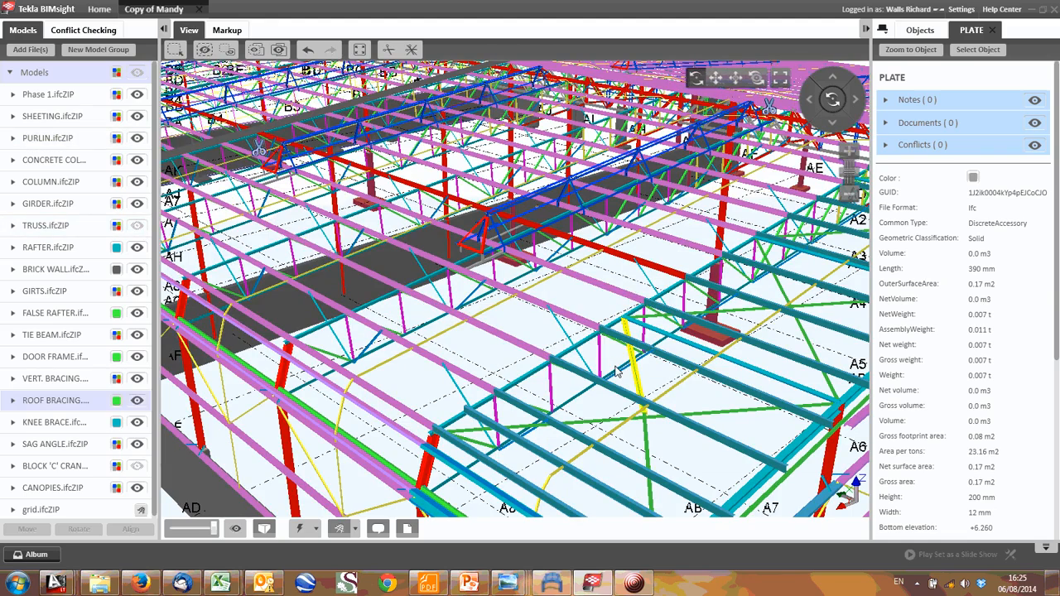
middle_drag(615, 366, 453, 302)
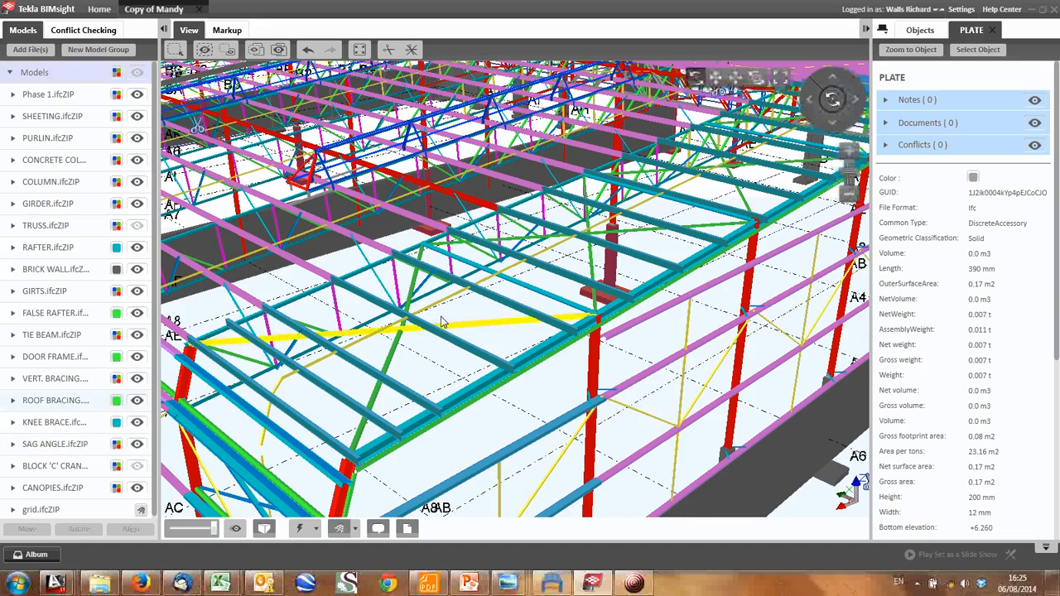
middle_drag(442, 318, 655, 341)
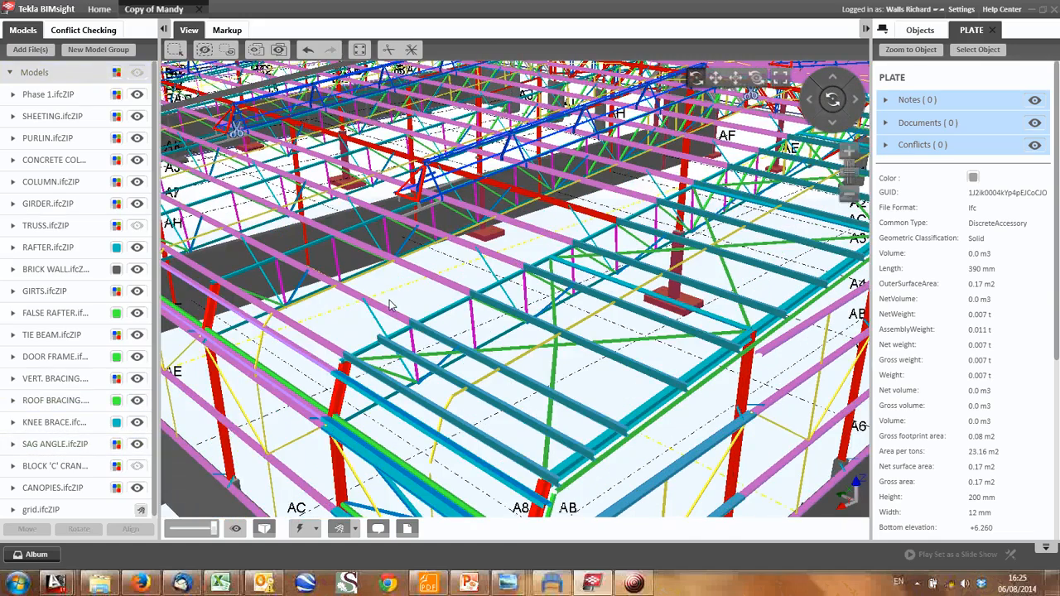
middle_drag(392, 305, 351, 307)
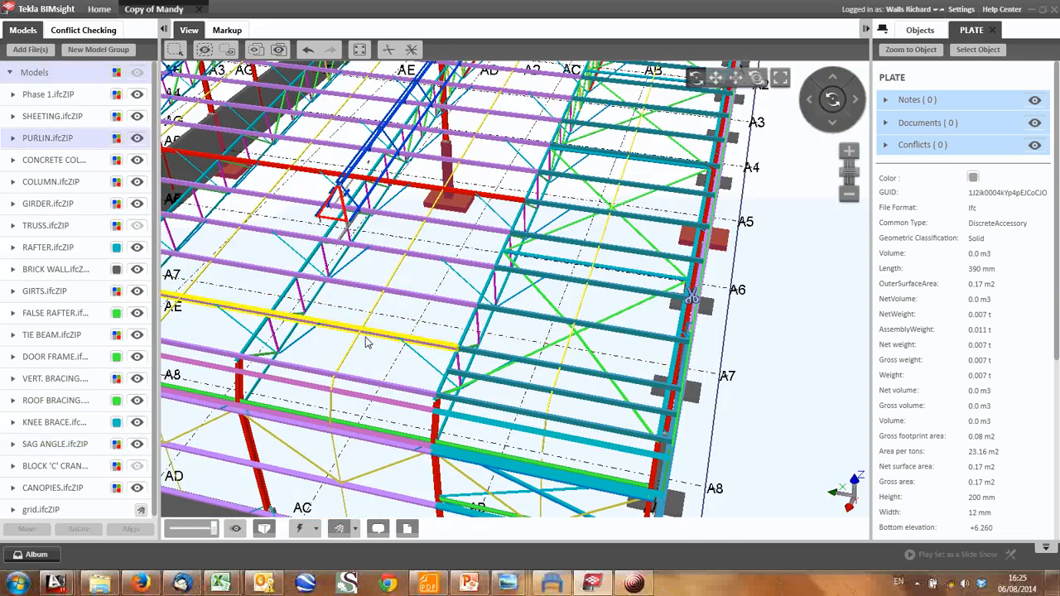
scroll(374, 330, up, 2)
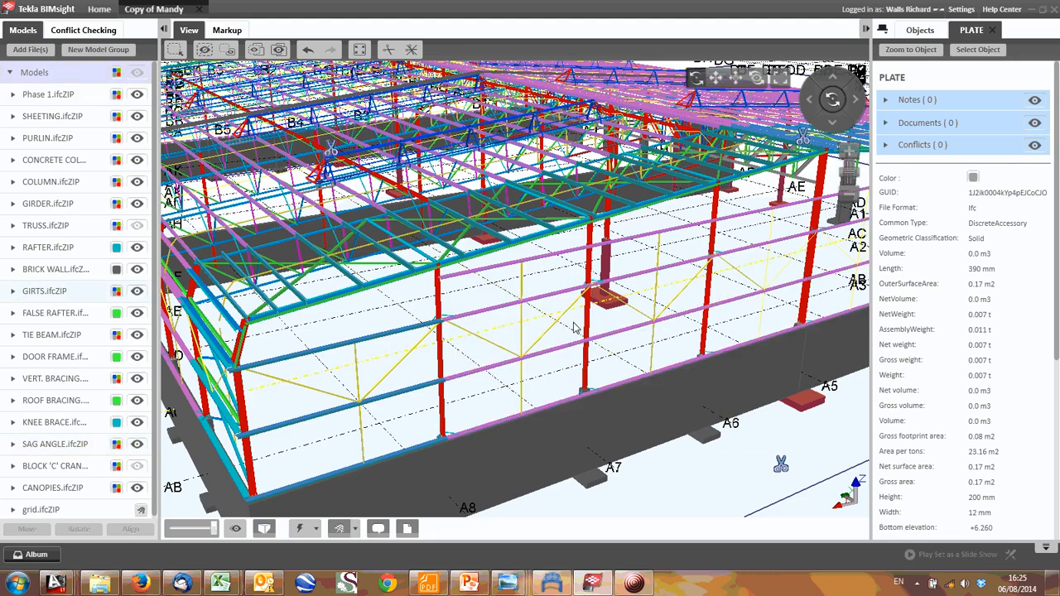
middle_drag(445, 338, 568, 340)
scroll(568, 340, down, 2)
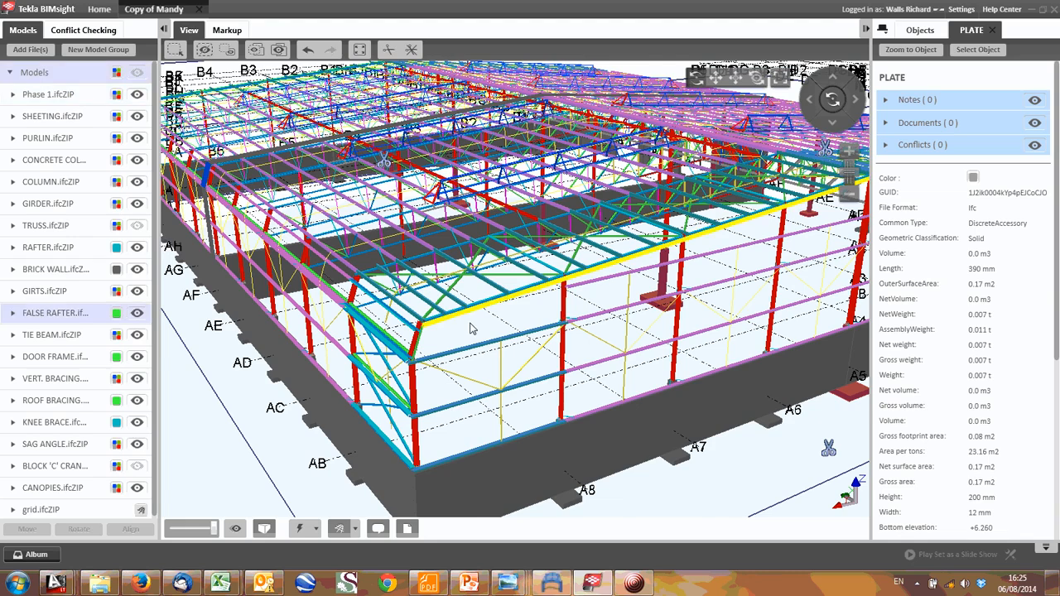
scroll(470, 329, up, 5)
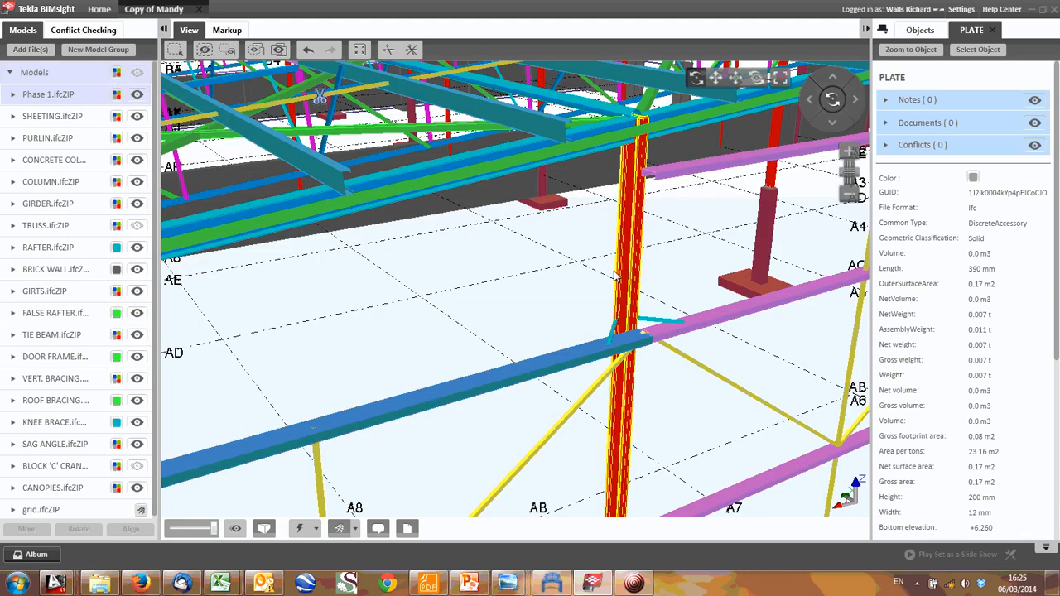
scroll(616, 276, down, 5)
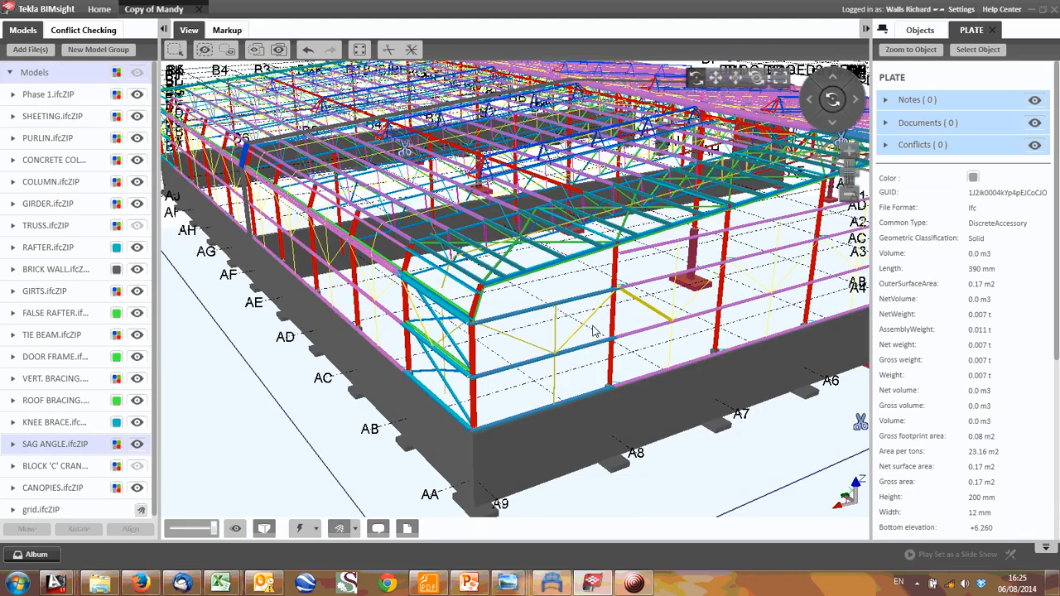
- Examine the interior columns, roof trusses and sag angles, and inspect the building from its opposite side
scroll(593, 332, down, 2)
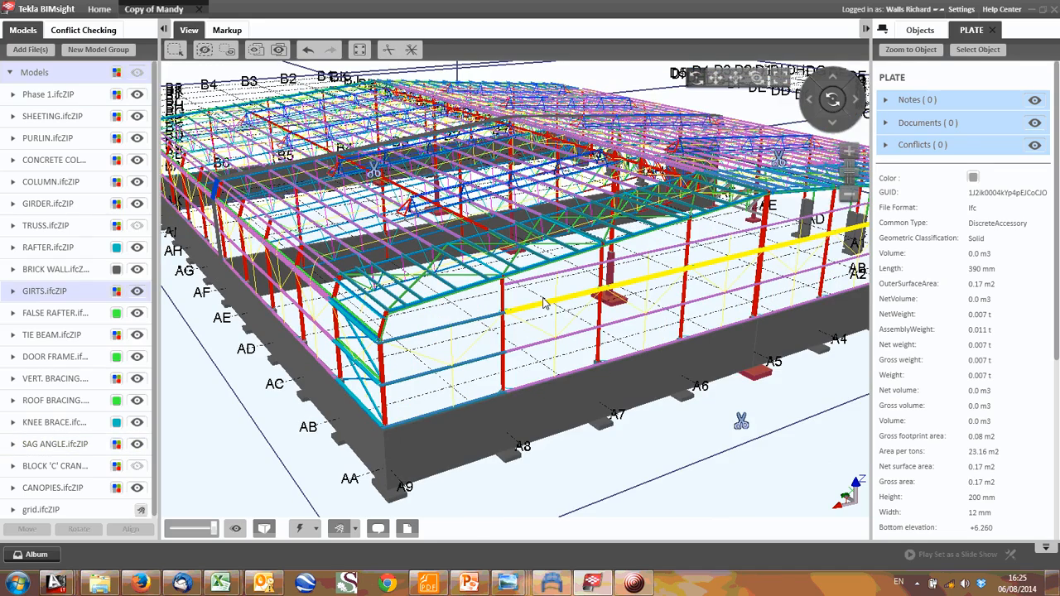
scroll(544, 303, up, 5)
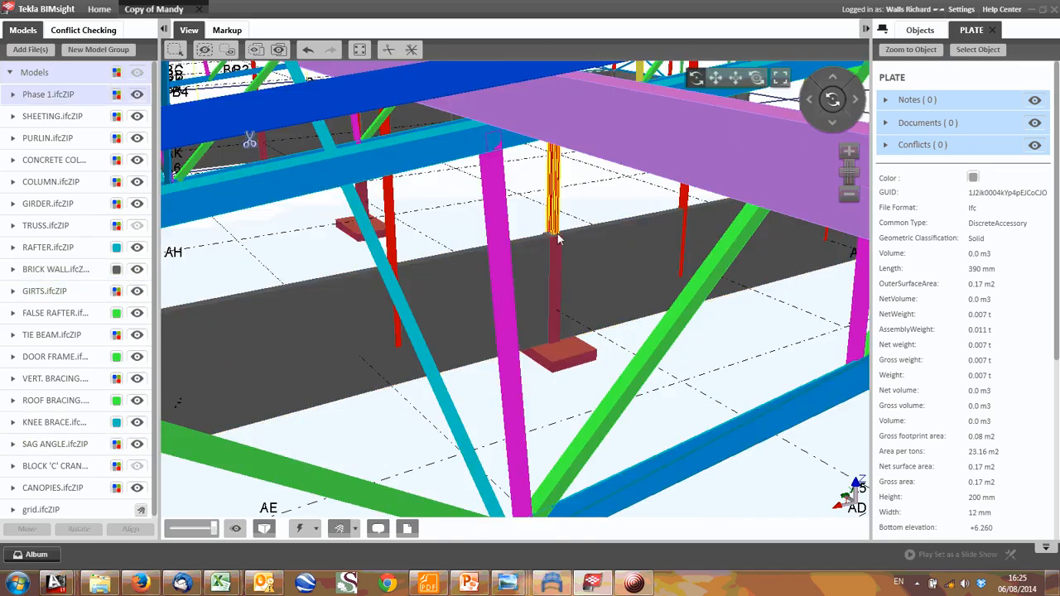
scroll(559, 245, down, 3)
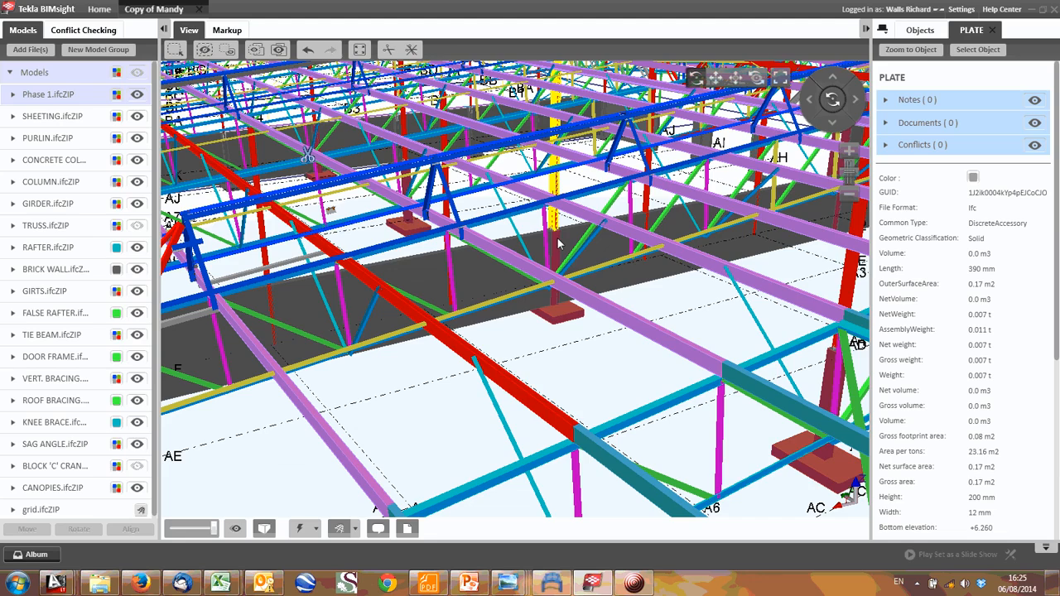
scroll(559, 244, down, 3)
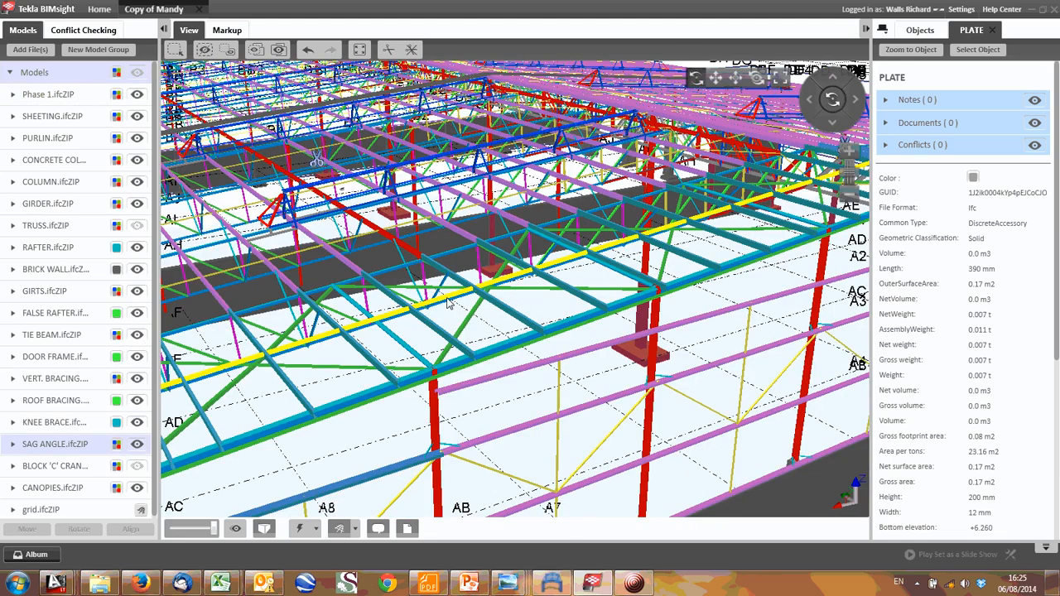
scroll(447, 304, down, 5)
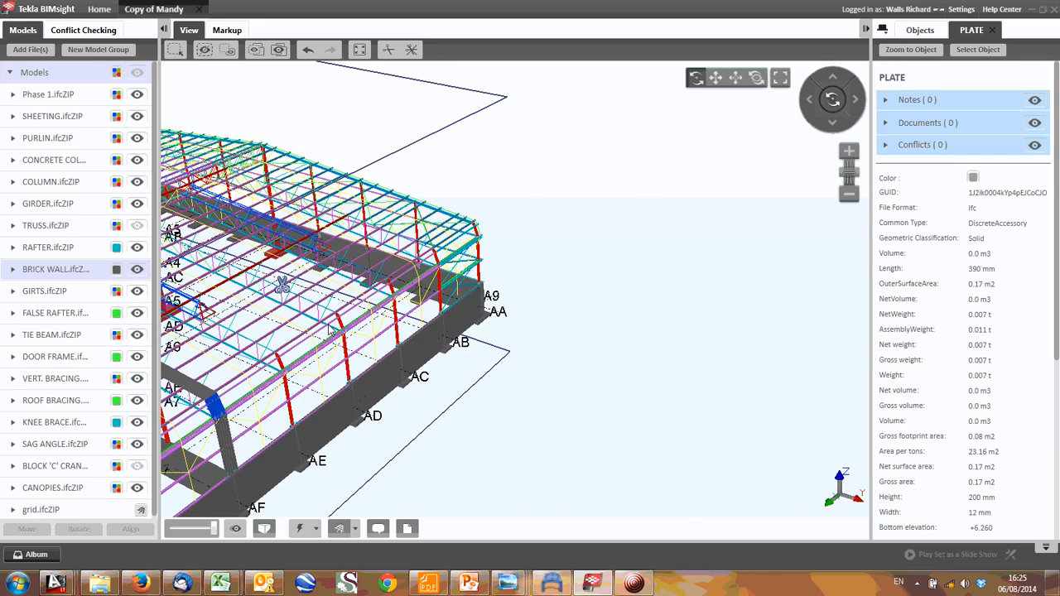
scroll(329, 330, up, 5)
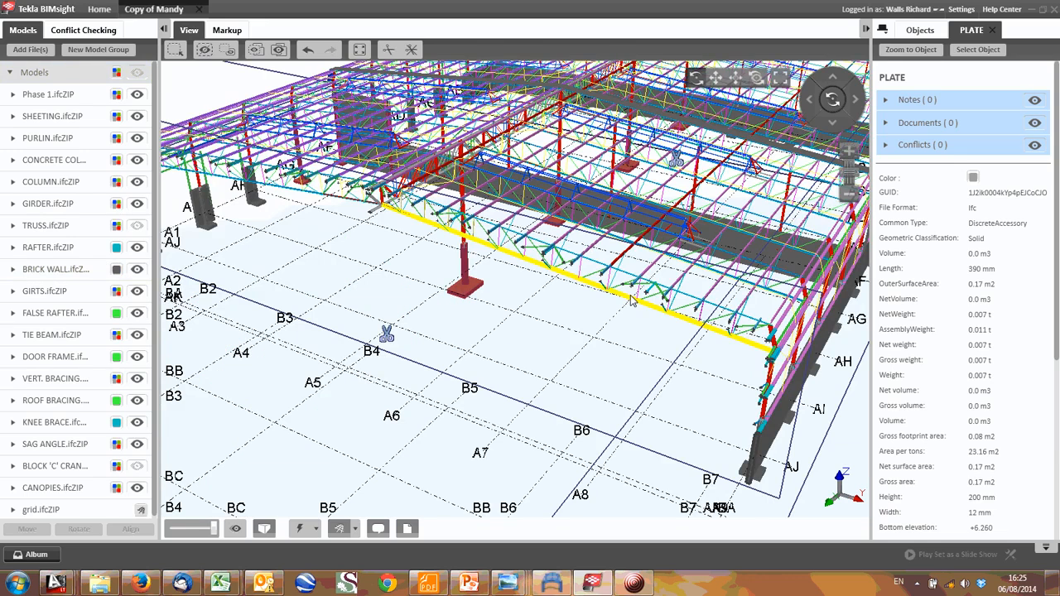
drag(631, 302, 371, 289)
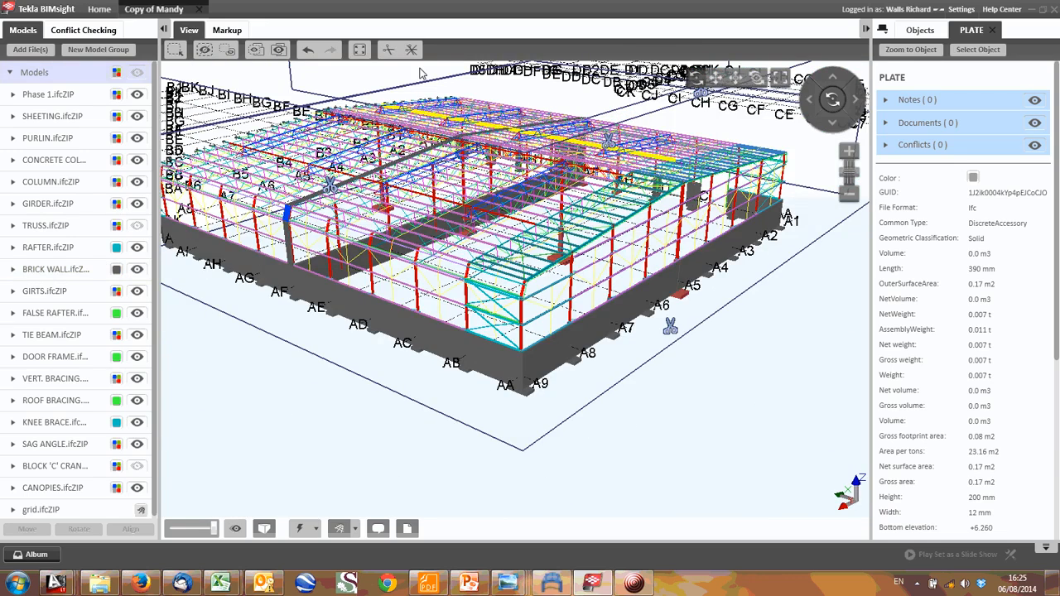
- Add a clip plane on the brick wall along grid line AA and move it inward to leave a narrow slice near grid AJ
click(393, 51)
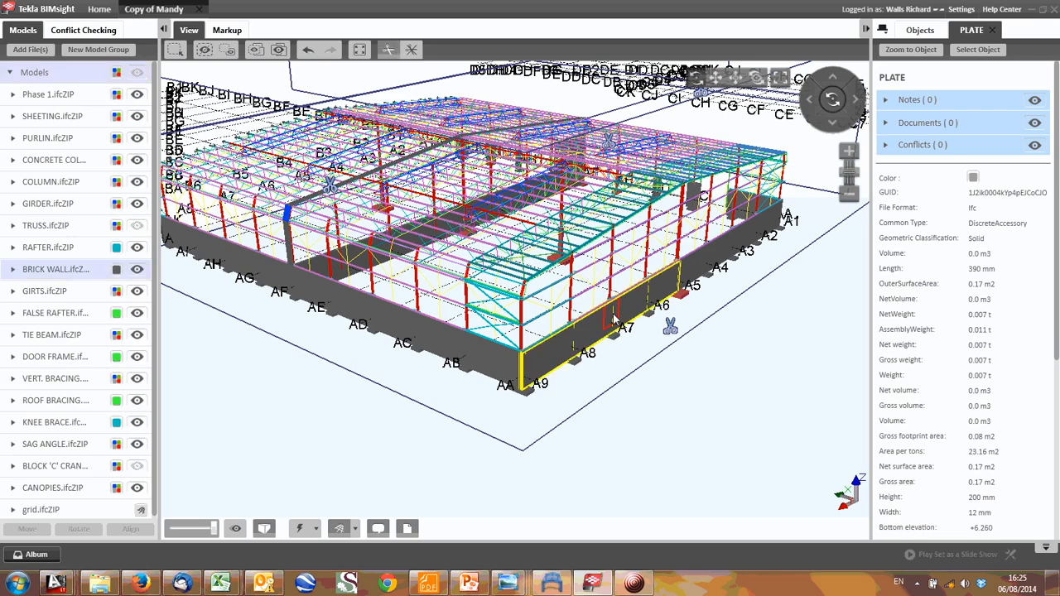
click(326, 225)
mouse_move(319, 228)
mouse_down()
mouse_move(374, 179)
mouse_move(378, 198)
mouse_up()
middle_drag(379, 199, 490, 229)
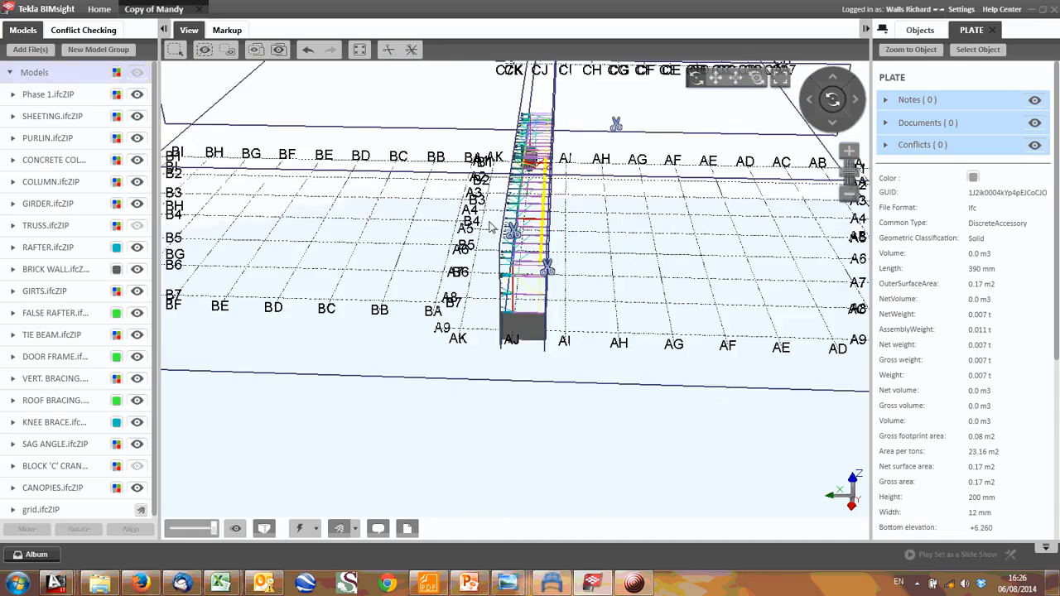
- Examine the roof truss in the clipped slice, including its chords, web members and attached purlins
scroll(462, 247, up, 5)
drag(461, 250, 536, 282)
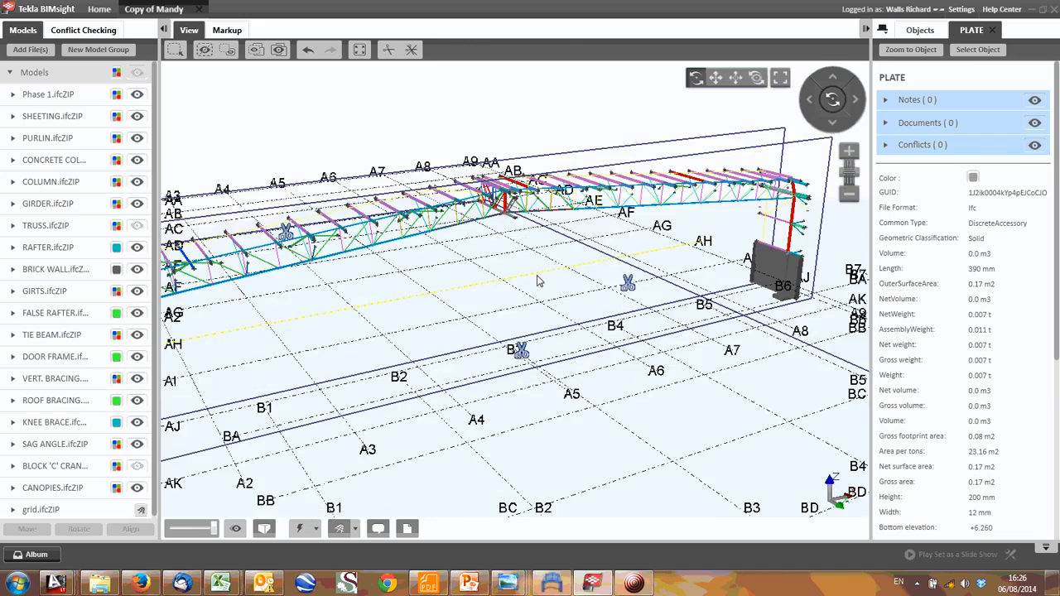
scroll(607, 255, up, 3)
scroll(458, 269, down, 4)
click(398, 274)
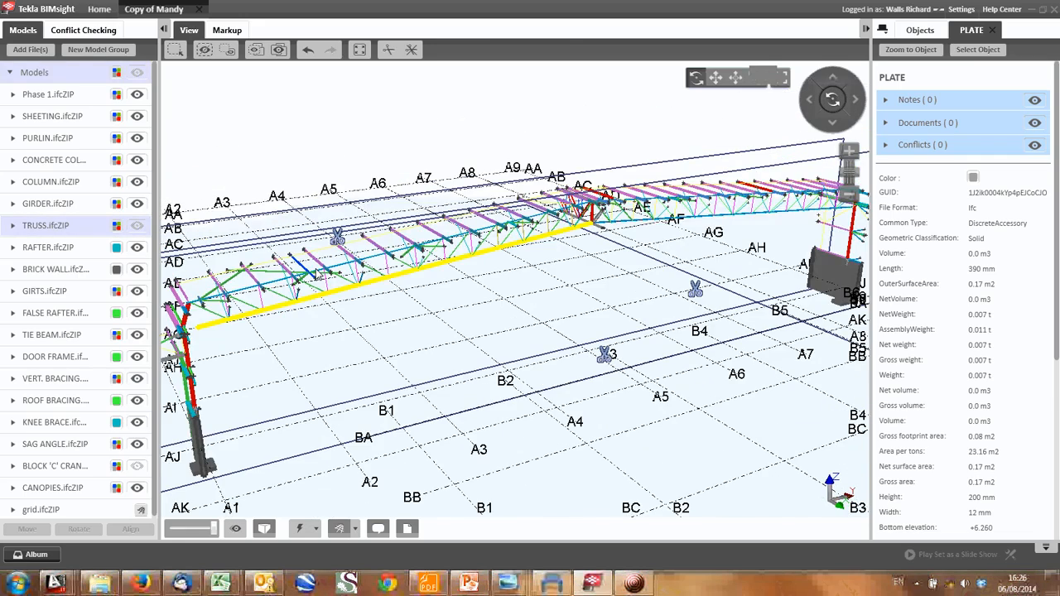
scroll(594, 228, up, 4)
drag(564, 251, 599, 237)
scroll(600, 238, down, 2)
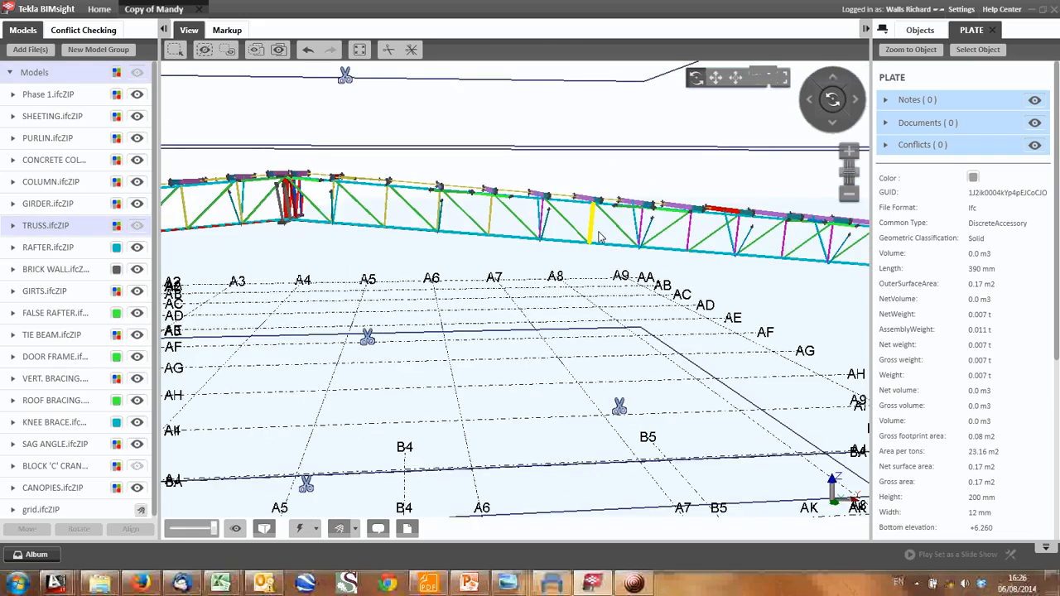
- Inspect the clipped truss line from an angle, from the ridge girder connection out to the end column
scroll(599, 238, down, 3)
drag(553, 329, 679, 327)
middle_drag(679, 327, 448, 253)
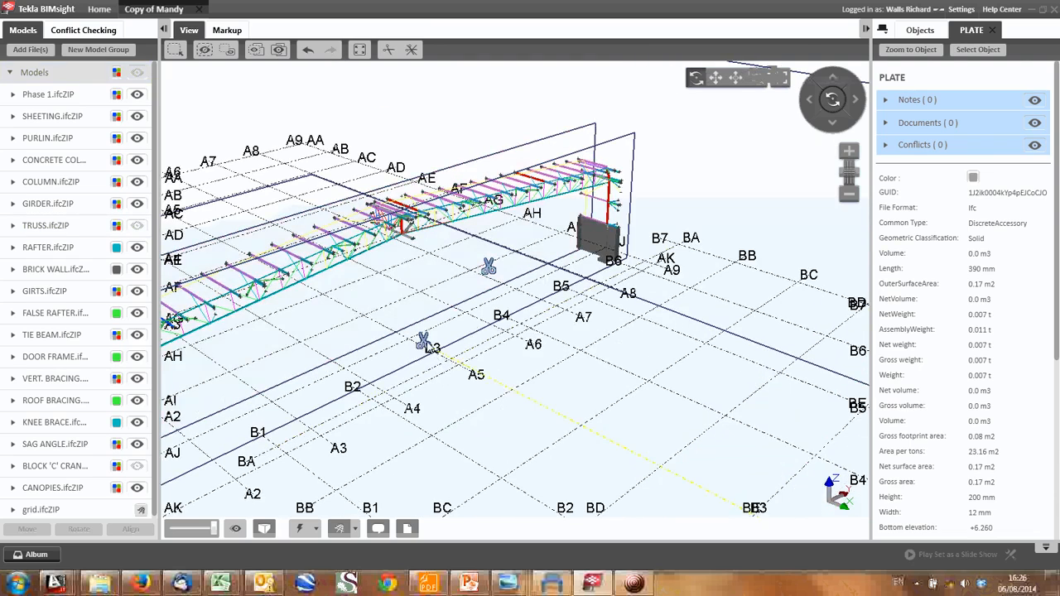
scroll(486, 214, up, 2)
middle_drag(363, 251, 512, 202)
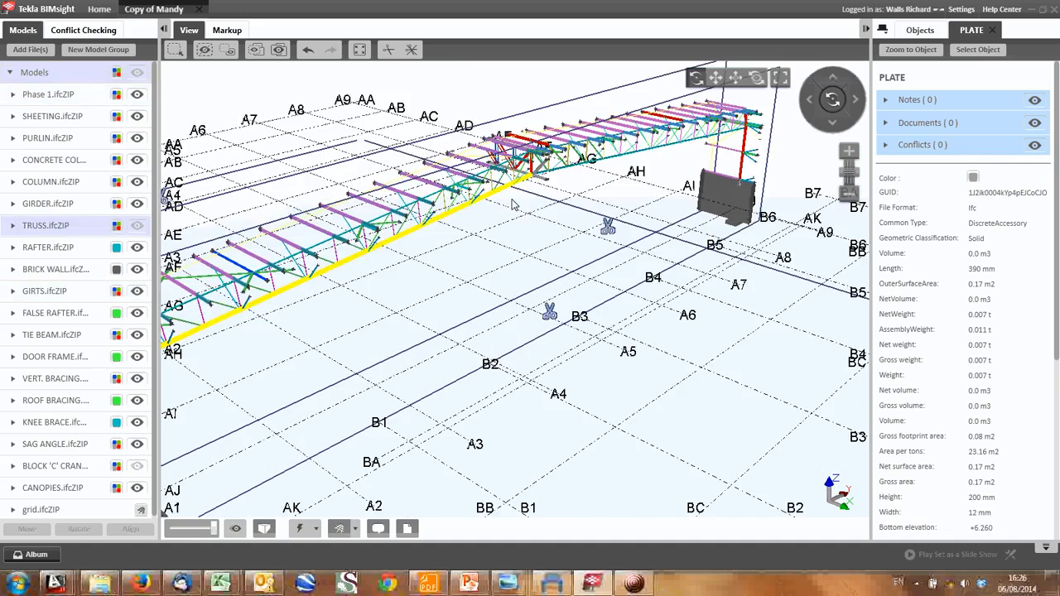
middle_drag(184, 357, 352, 280)
middle_drag(696, 101, 534, 210)
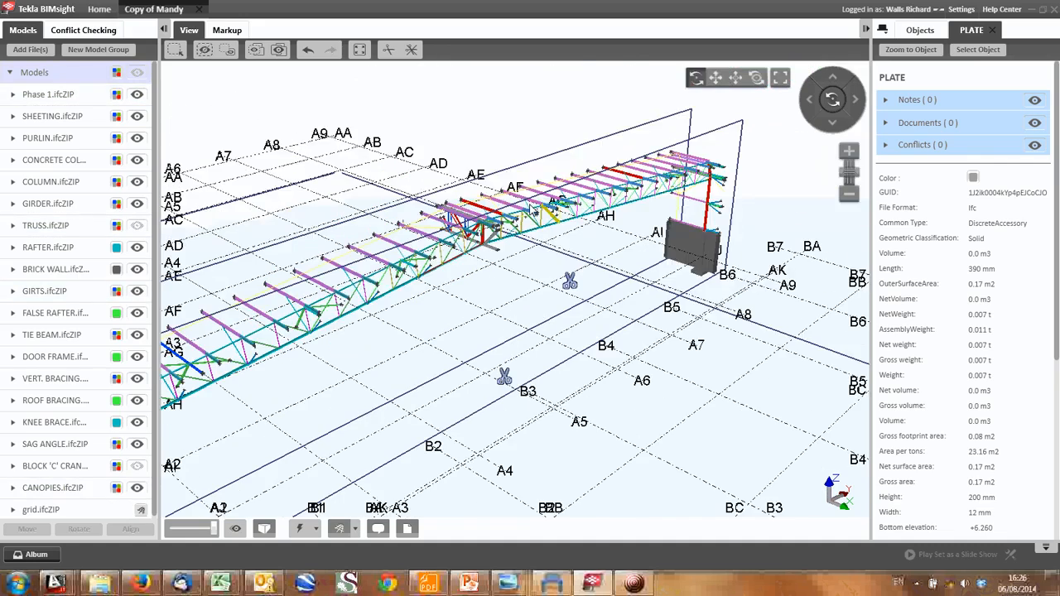
scroll(532, 206, up, 3)
scroll(523, 296, down, 4)
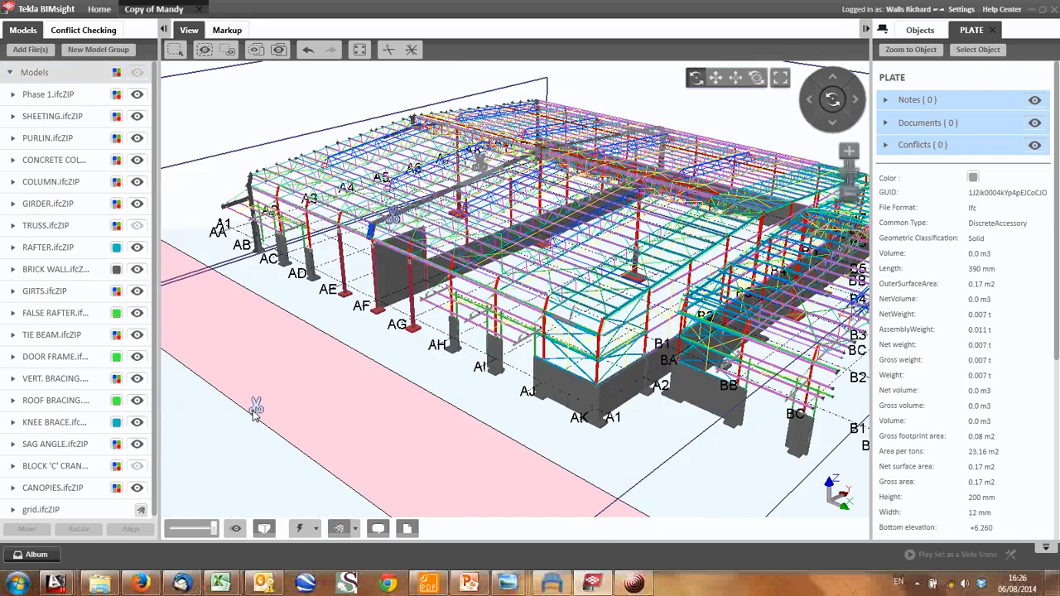
- Isolate the central girder line with clip planes parallel to the long wall, and clip off the adjoining B-grid building
drag(256, 406, 562, 295)
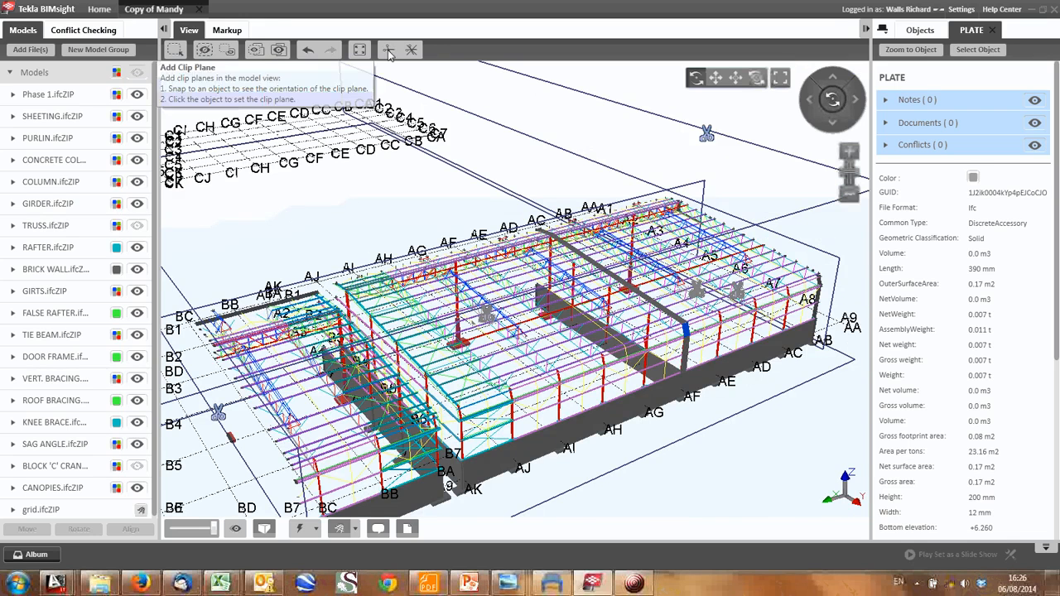
click(389, 50)
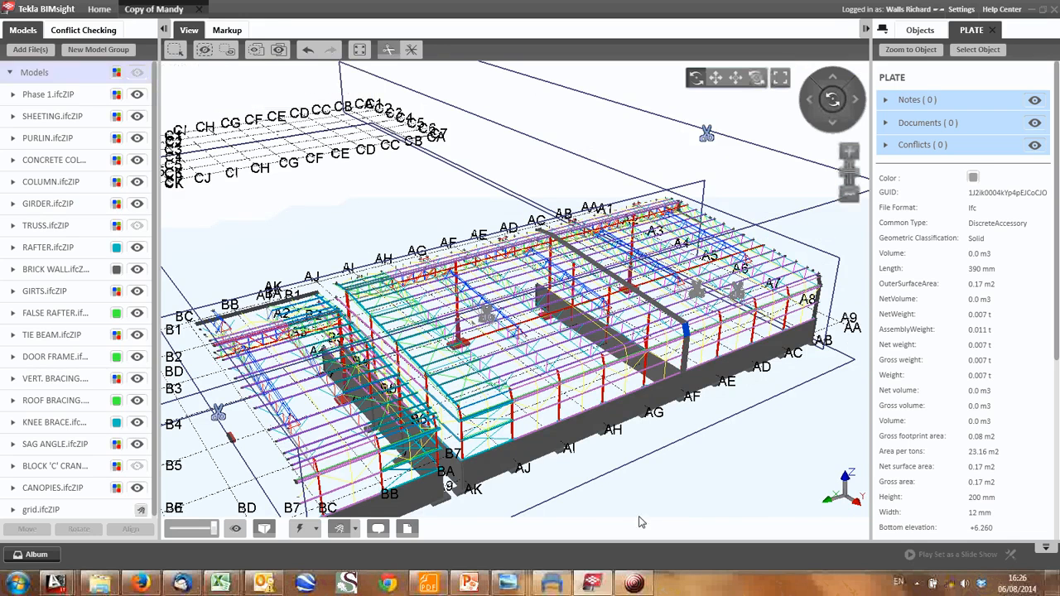
click(605, 413)
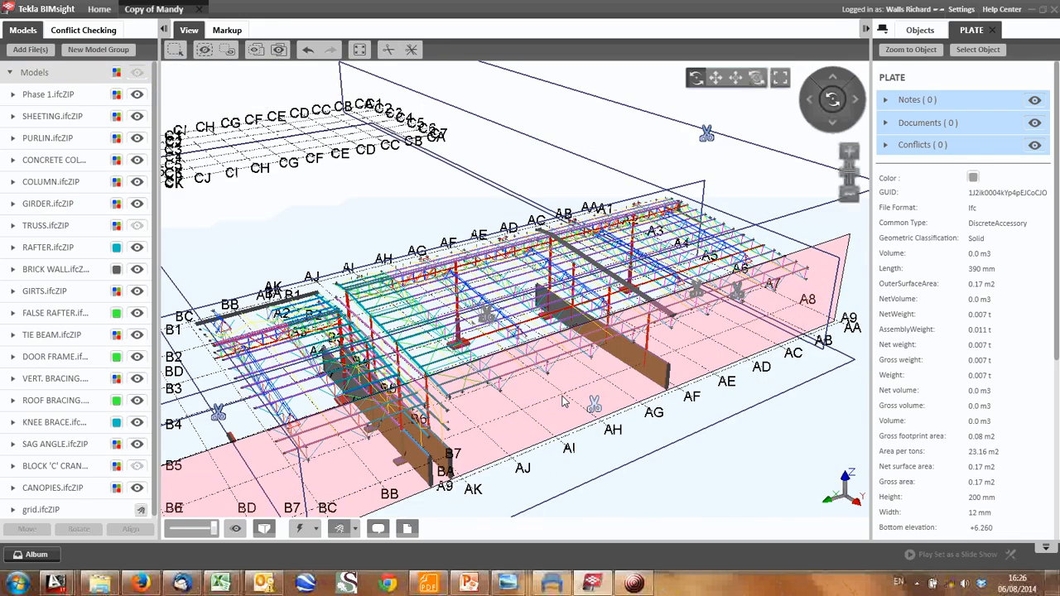
drag(563, 401, 307, 393)
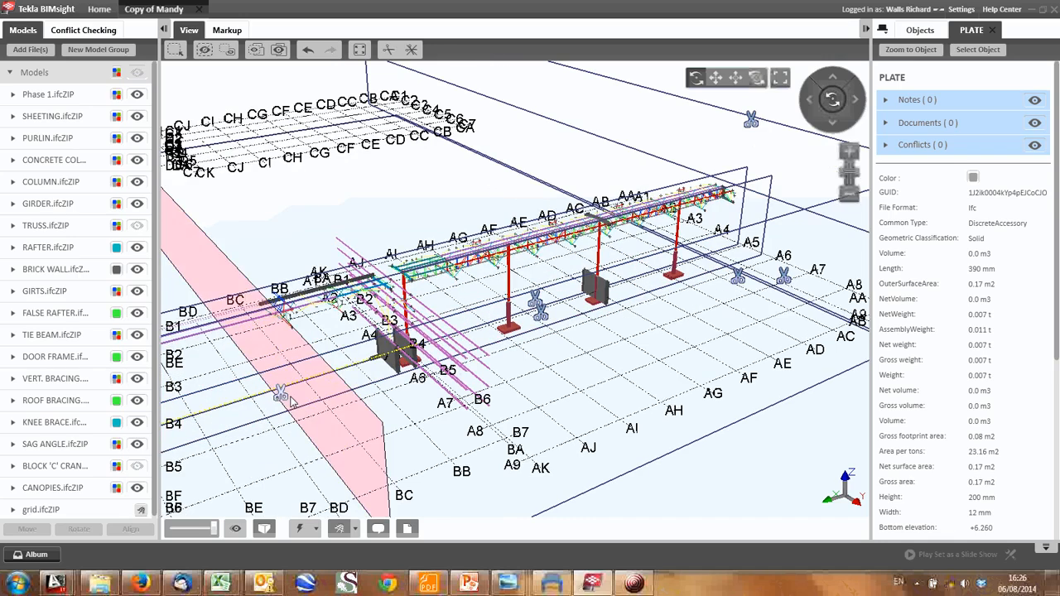
drag(302, 399, 406, 374)
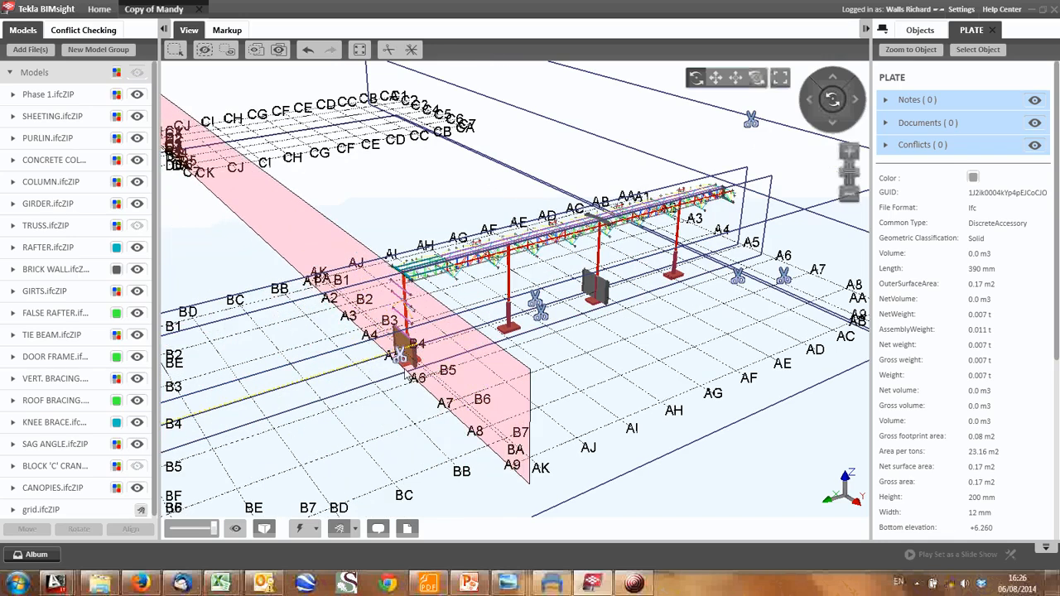
- Examine the isolated girder line along its length, including its columns, footings and truss connections
drag(568, 360, 489, 326)
scroll(571, 236, up, 3)
middle_drag(420, 251, 333, 287)
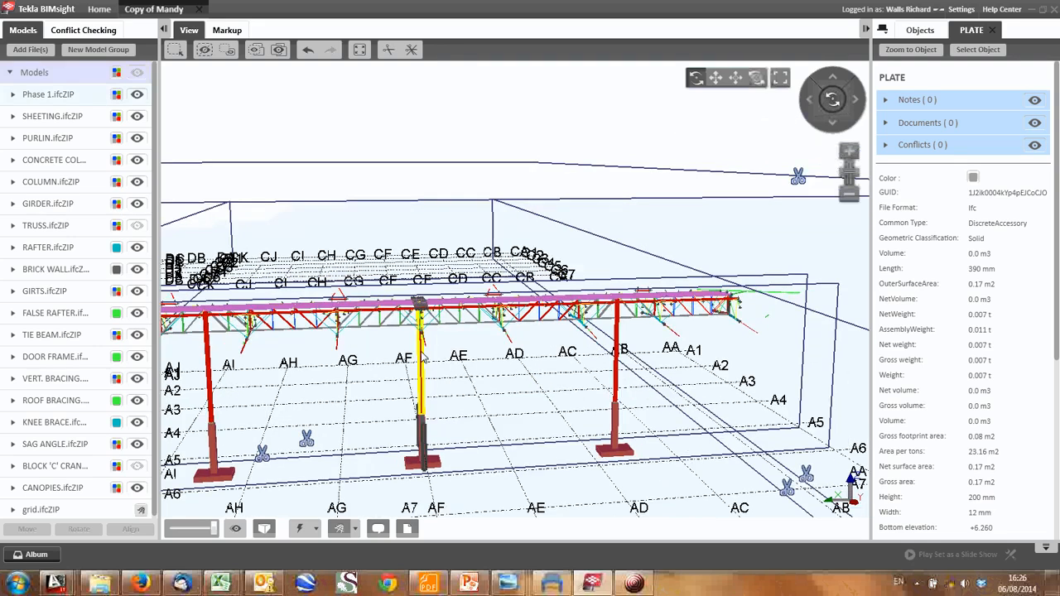
middle_drag(309, 347, 426, 327)
middle_drag(248, 340, 398, 315)
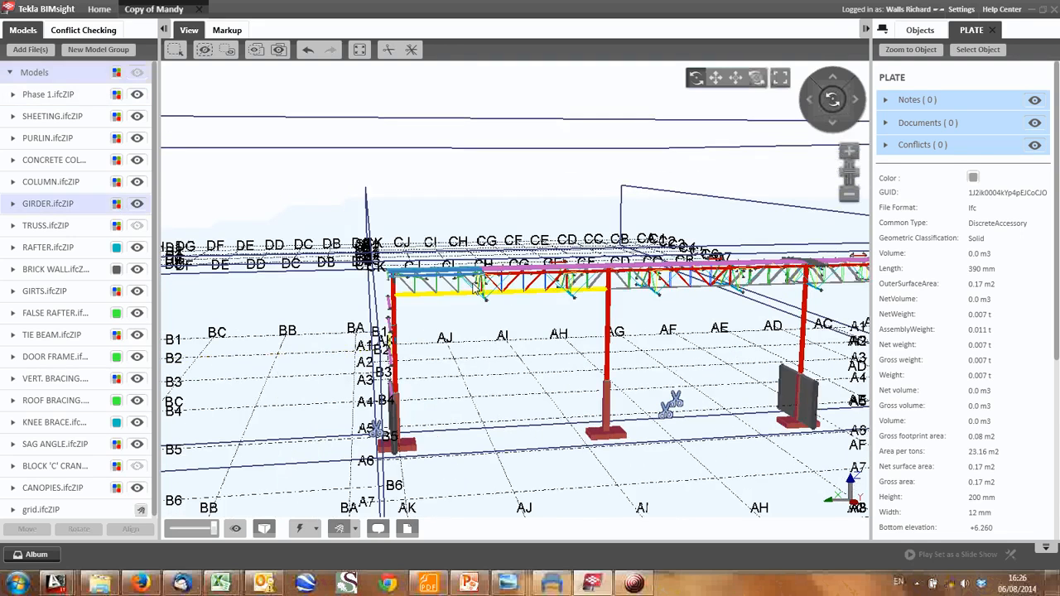
middle_drag(592, 340, 428, 383)
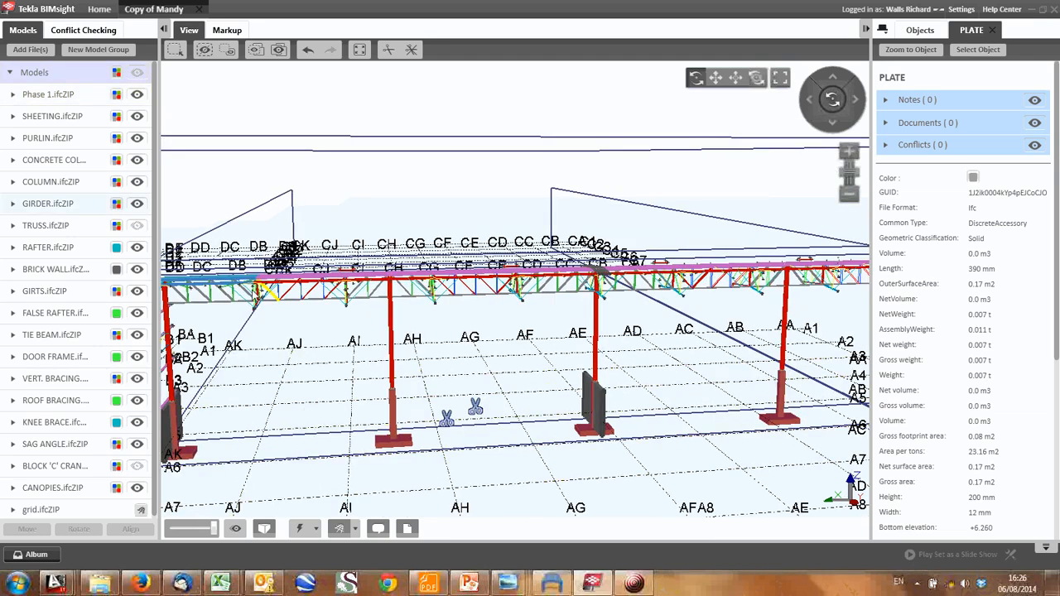
middle_drag(642, 407, 507, 400)
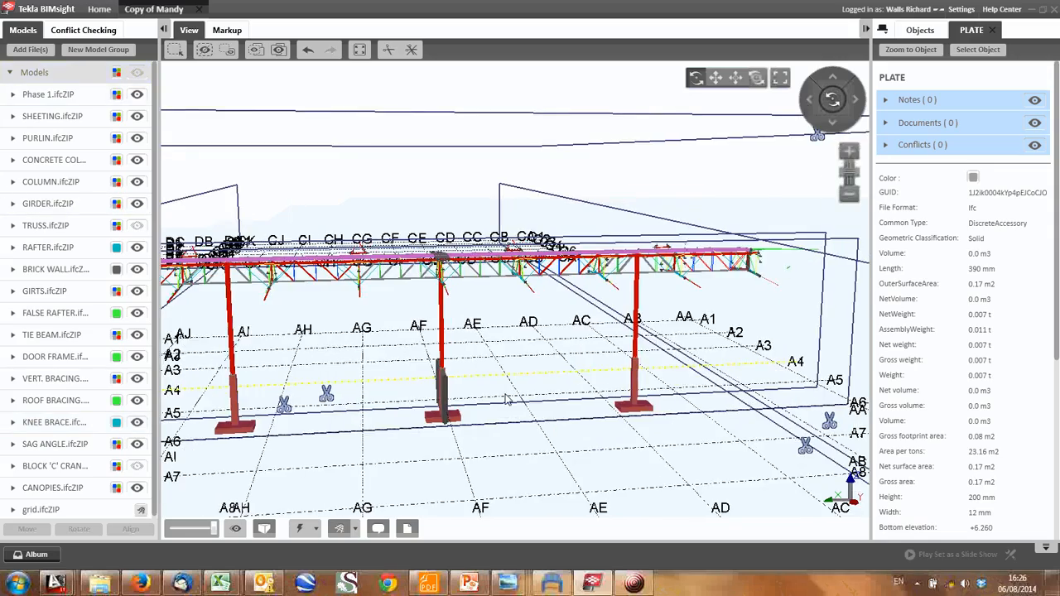
drag(518, 399, 557, 463)
middle_drag(528, 386, 519, 336)
drag(517, 335, 485, 270)
middle_drag(485, 271, 521, 228)
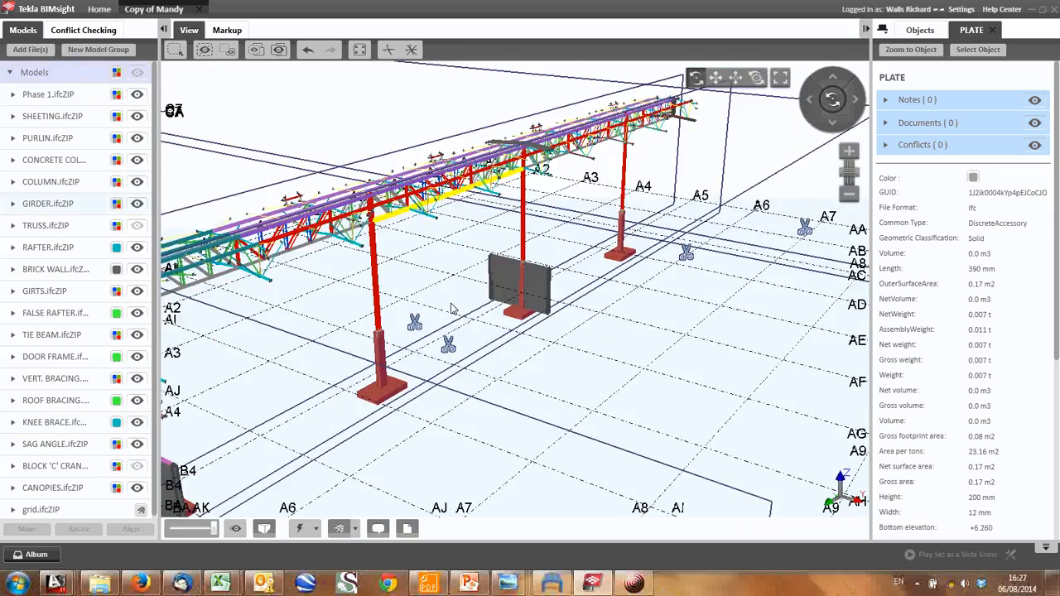
scroll(453, 315, down, 5)
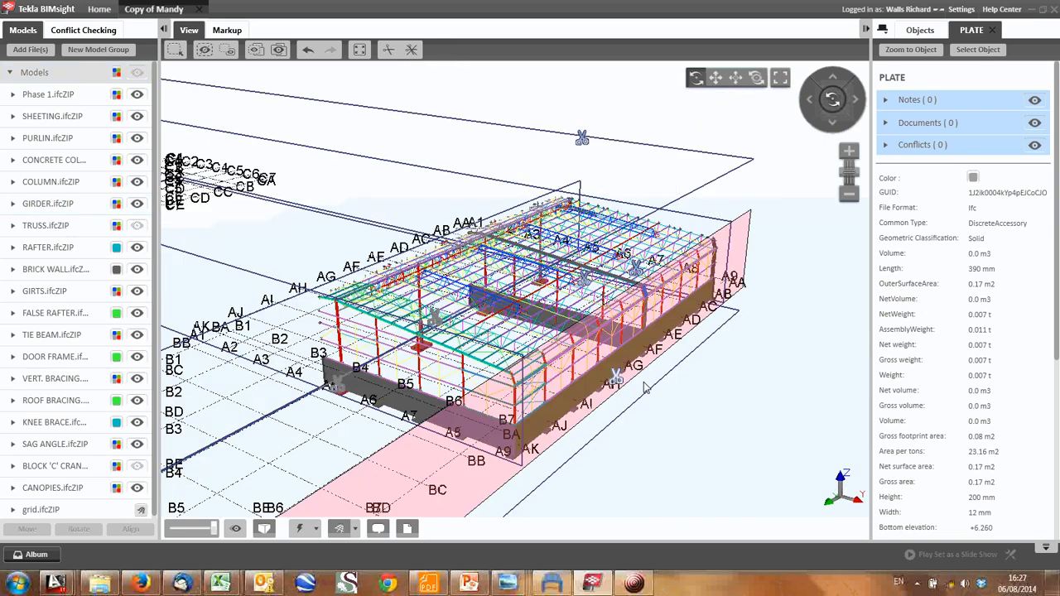
- Move the clip planes parallel to the long wall outward to restore both halves of the A-grid building
drag(402, 308, 308, 279)
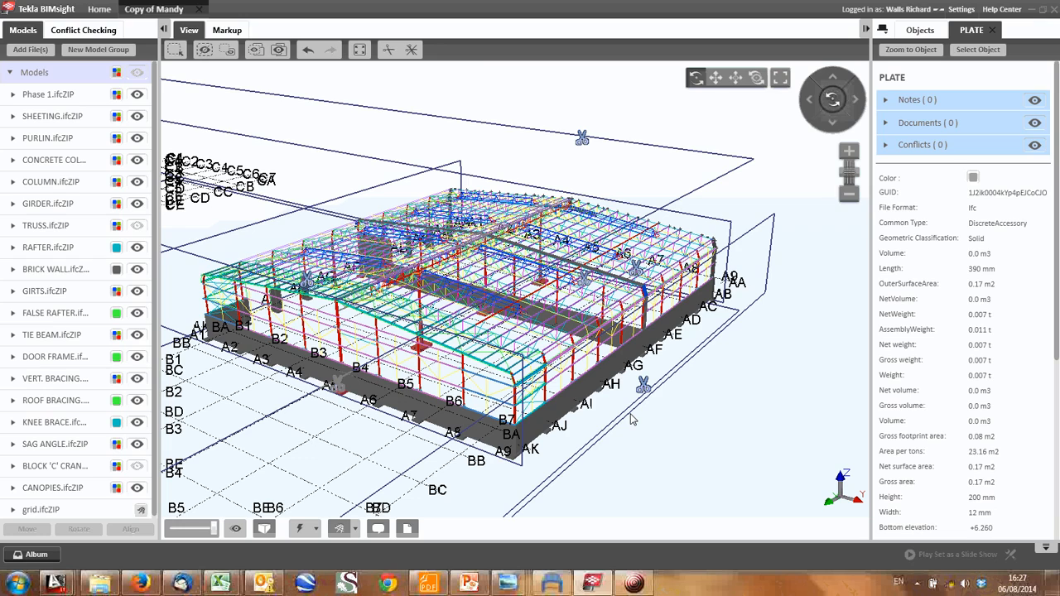
scroll(632, 420, up, 3)
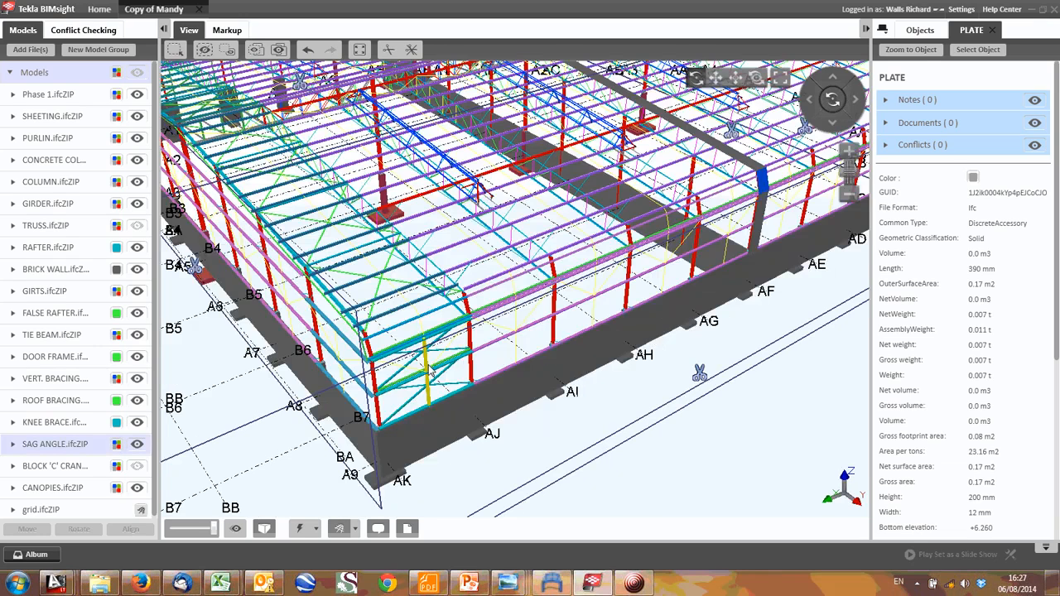
drag(430, 371, 751, 289)
middle_drag(751, 289, 688, 293)
scroll(653, 299, up, 3)
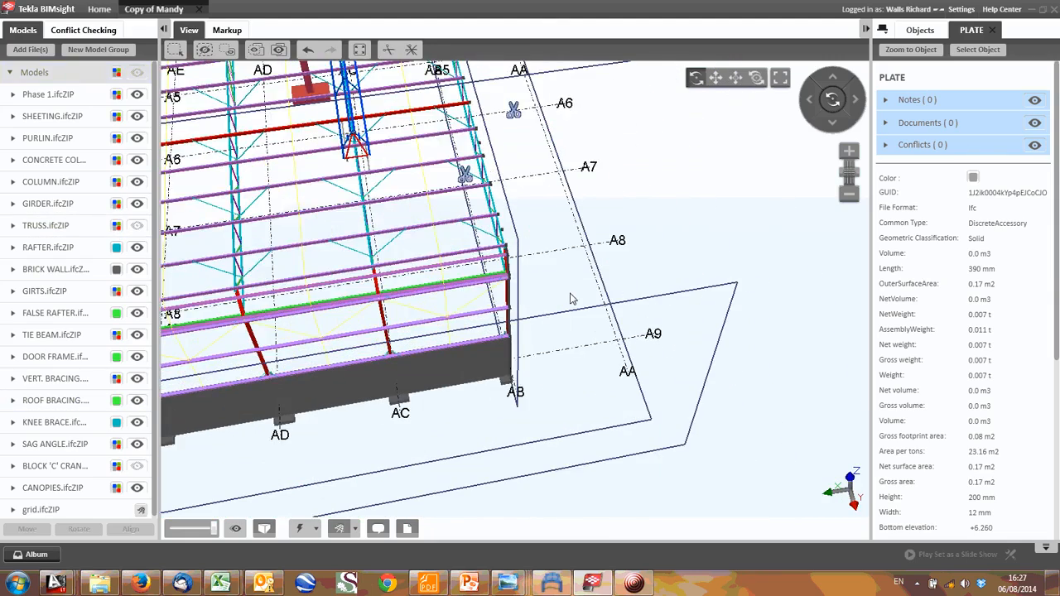
scroll(546, 287, down, 3)
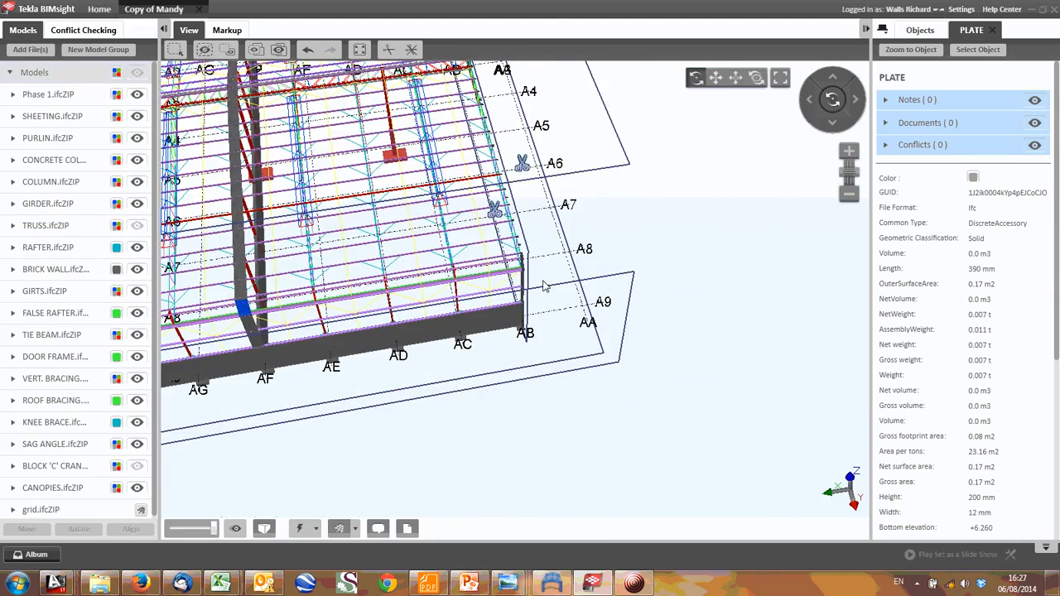
scroll(545, 286, down, 2)
- Move the clip plane near grid line AB outward beyond AA to restore the building's end bay
middle_drag(545, 286, 791, 455)
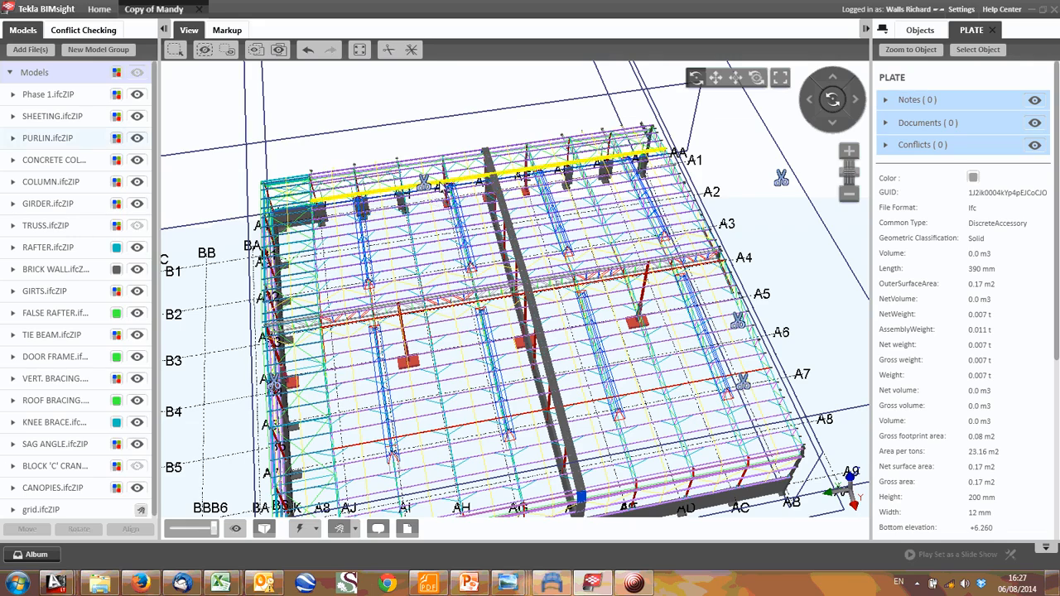
scroll(584, 237, up, 5)
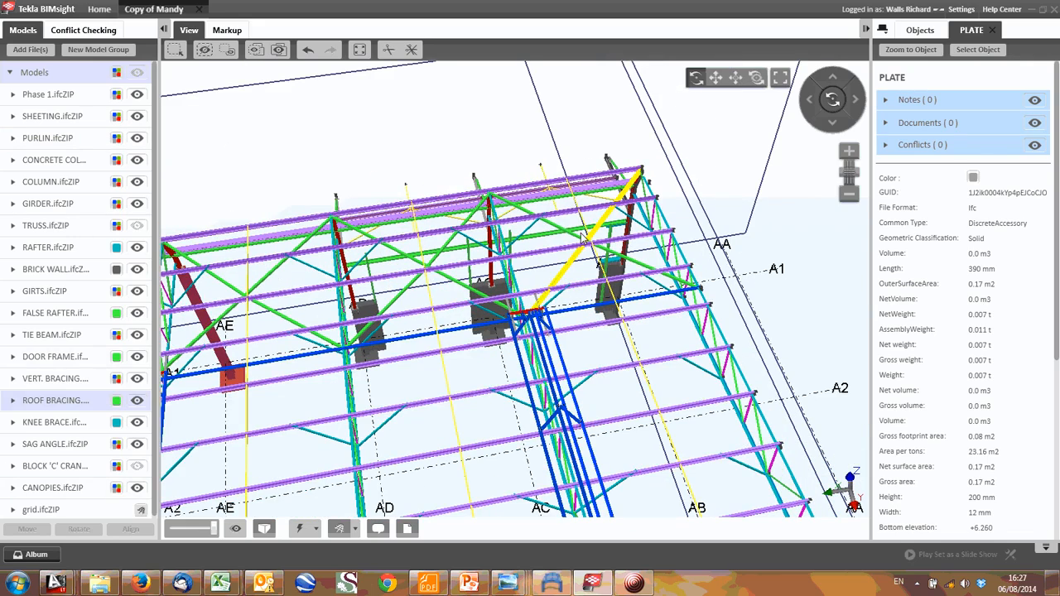
scroll(582, 238, down, 5)
middle_drag(684, 341, 456, 236)
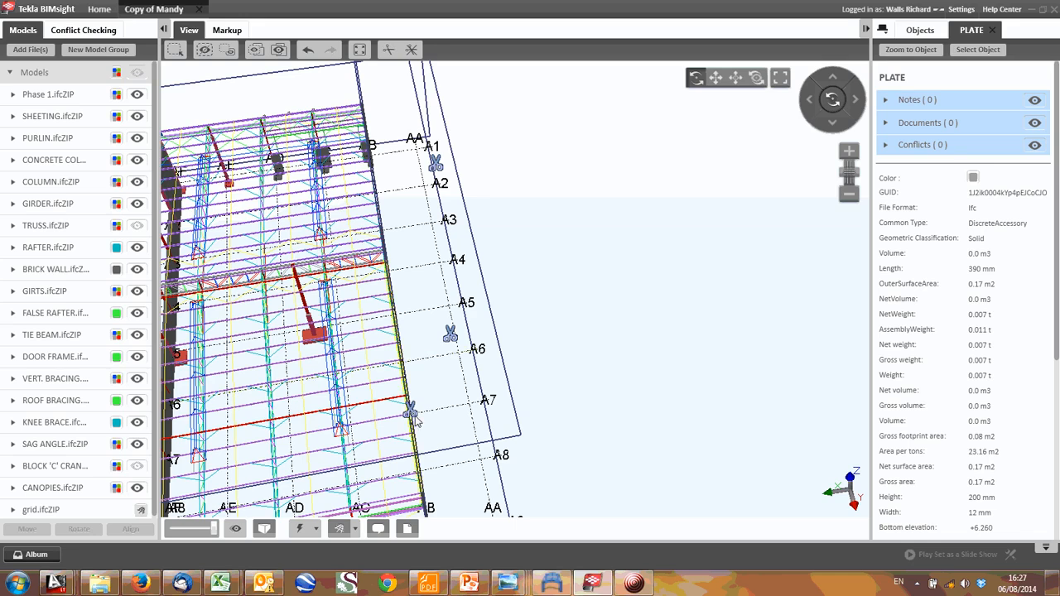
drag(407, 416, 570, 395)
middle_drag(413, 446, 387, 325)
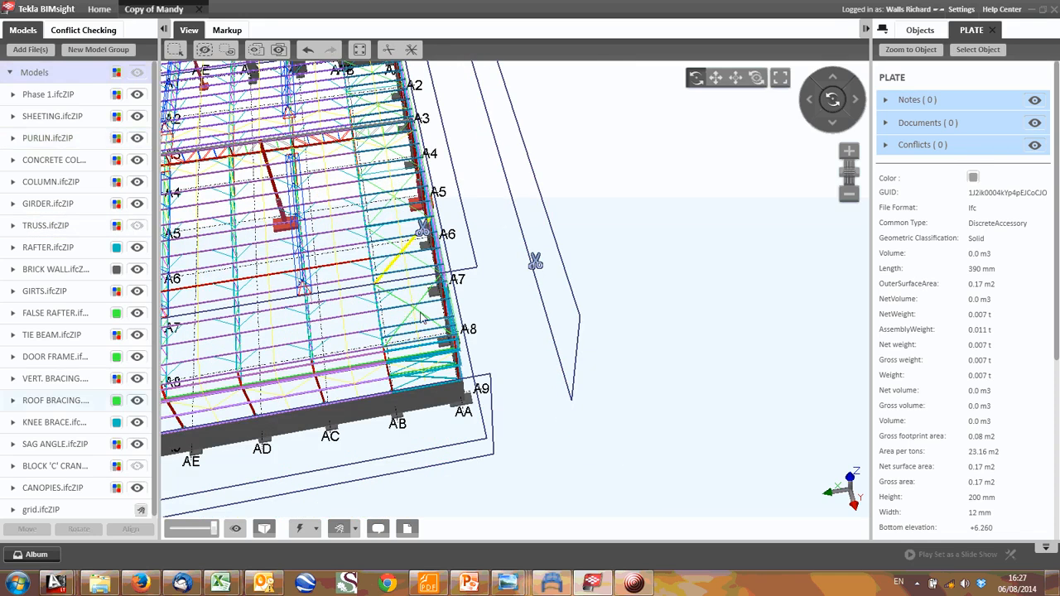
- Examine the columns, base connections, girts and footings along the AA brick wall, especially around grid A5
drag(424, 372, 507, 321)
scroll(507, 321, up, 5)
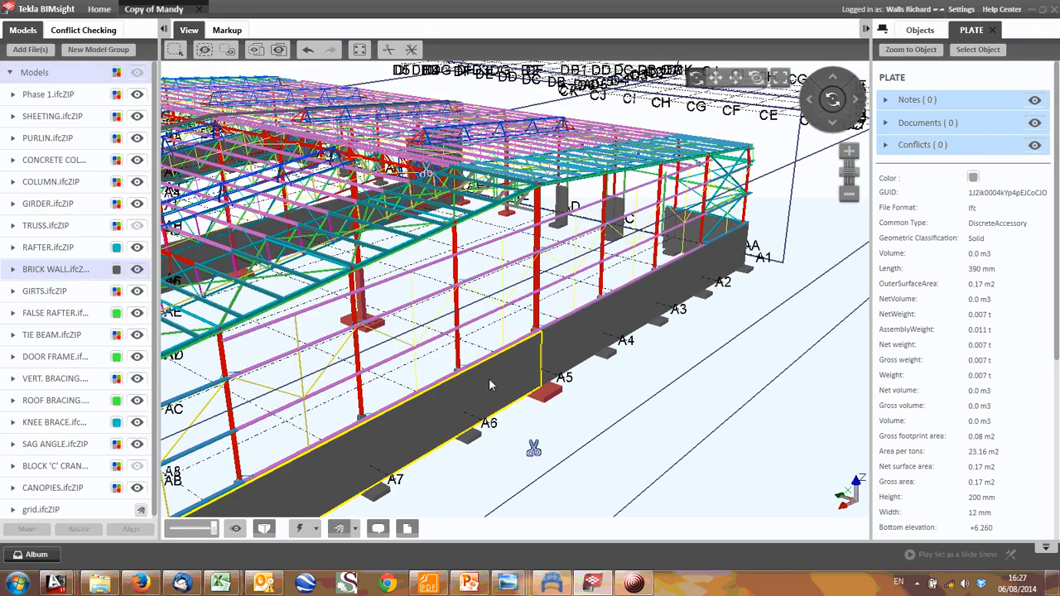
scroll(489, 276, up, 5)
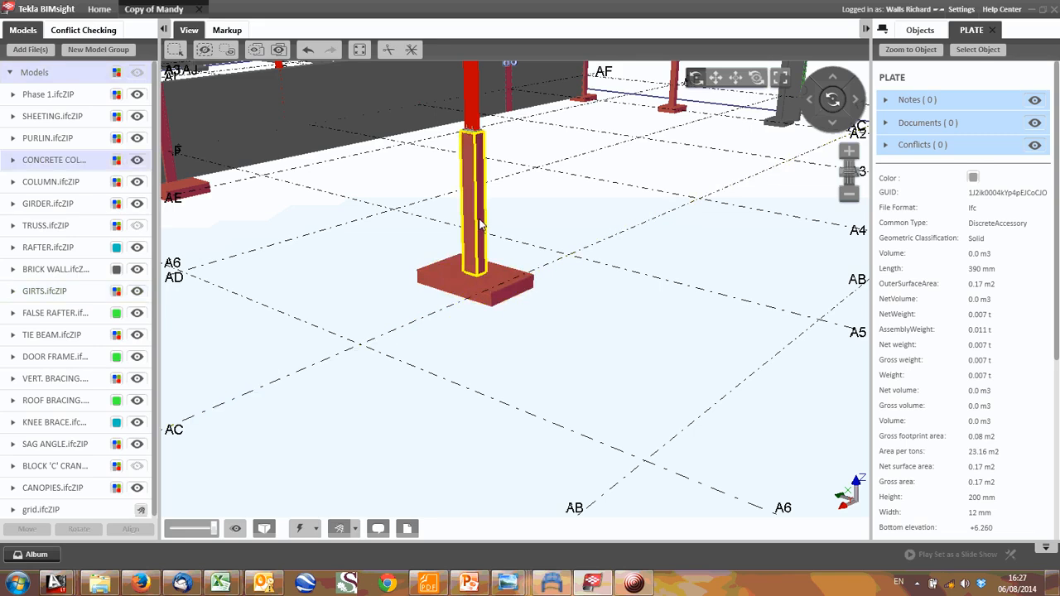
scroll(480, 234, up, 2)
scroll(465, 225, down, 8)
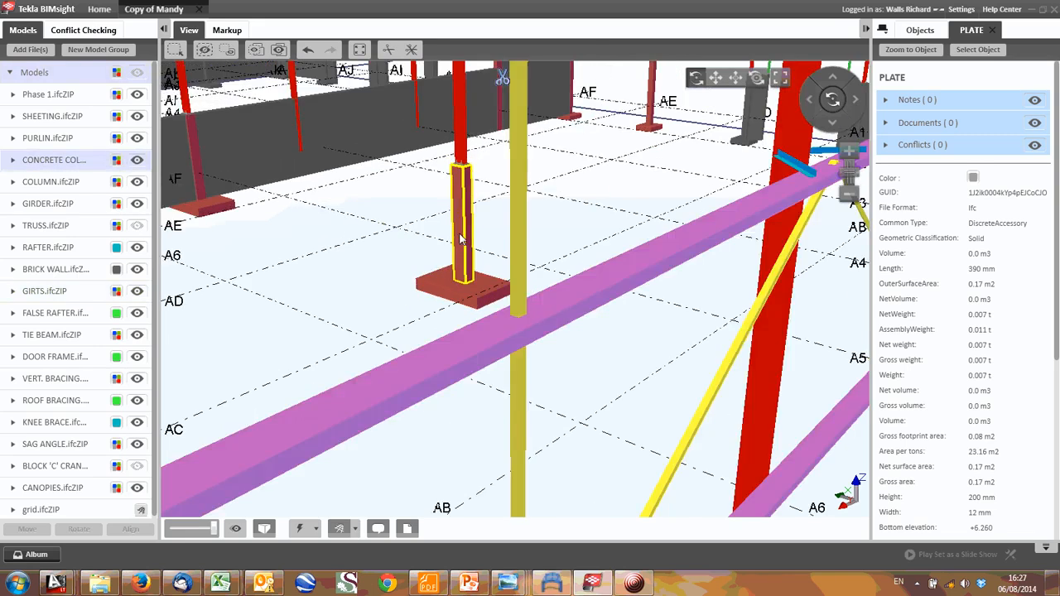
drag(507, 249, 452, 264)
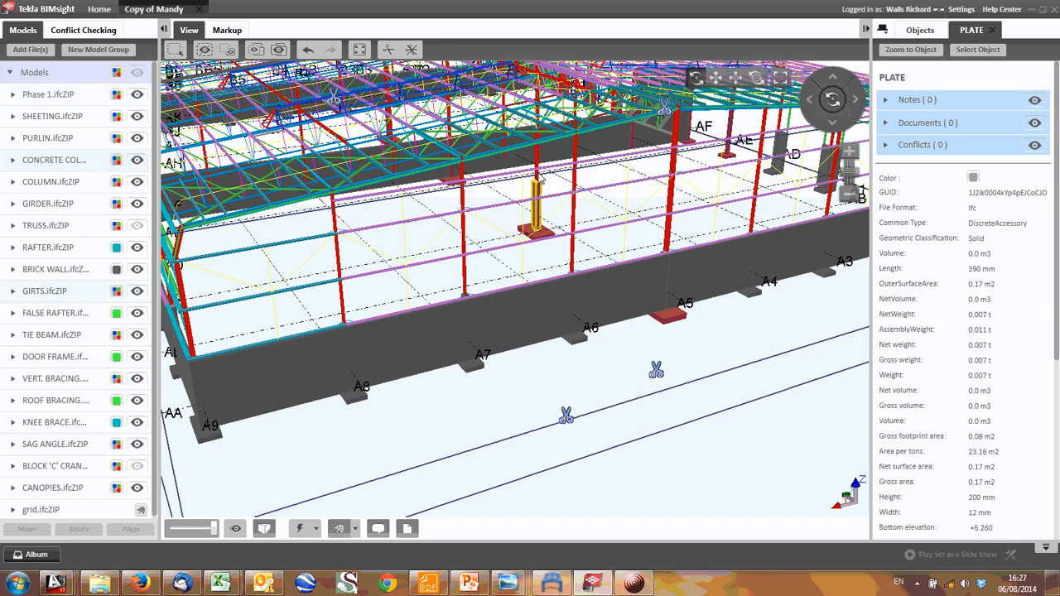
scroll(544, 183, up, 10)
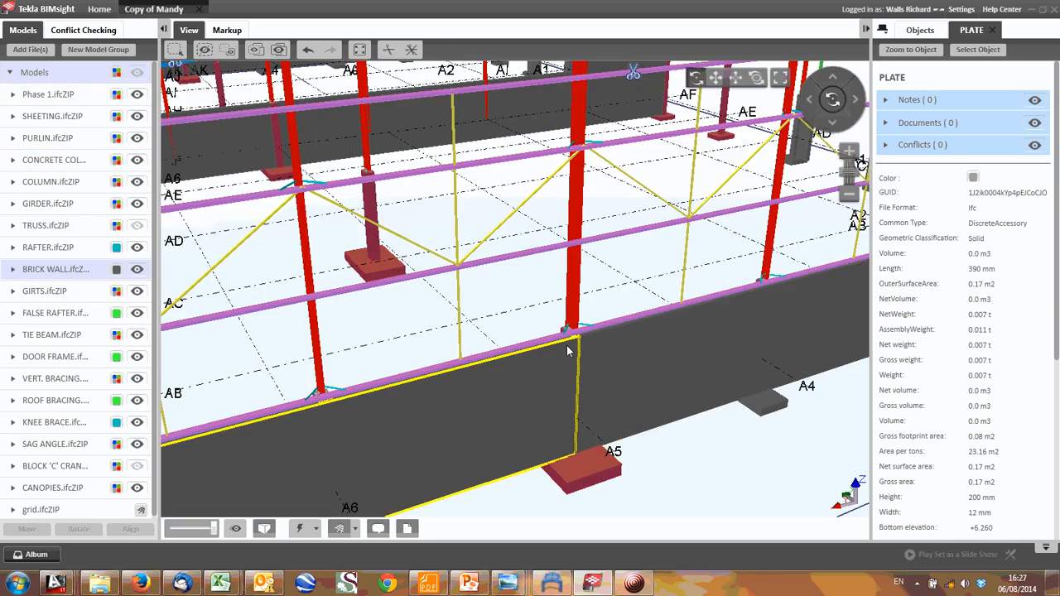
scroll(584, 253, down, 8)
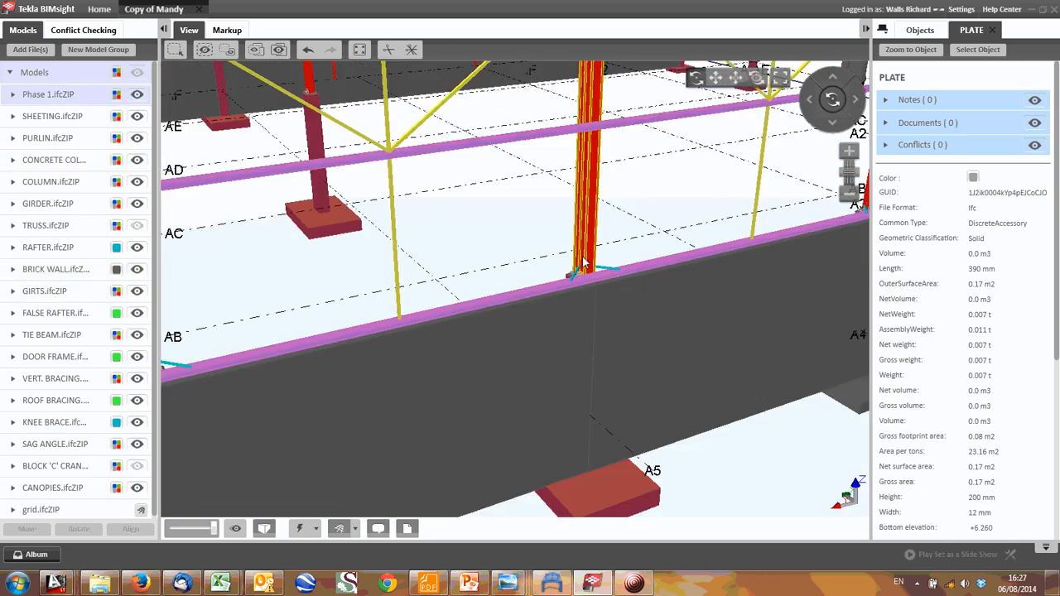
scroll(584, 258, up, 8)
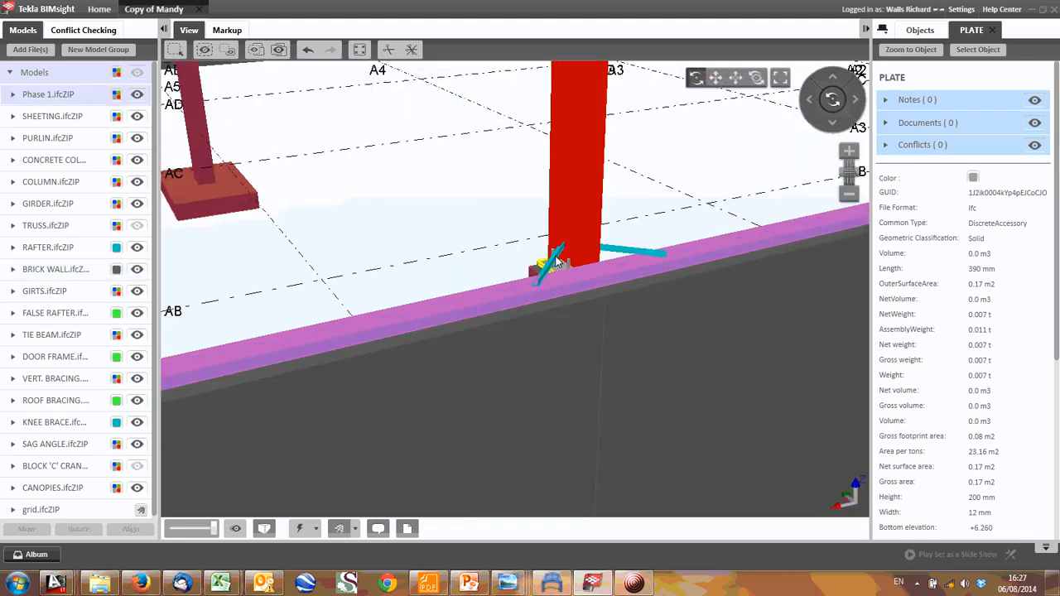
drag(558, 259, 377, 282)
scroll(577, 203, down, 6)
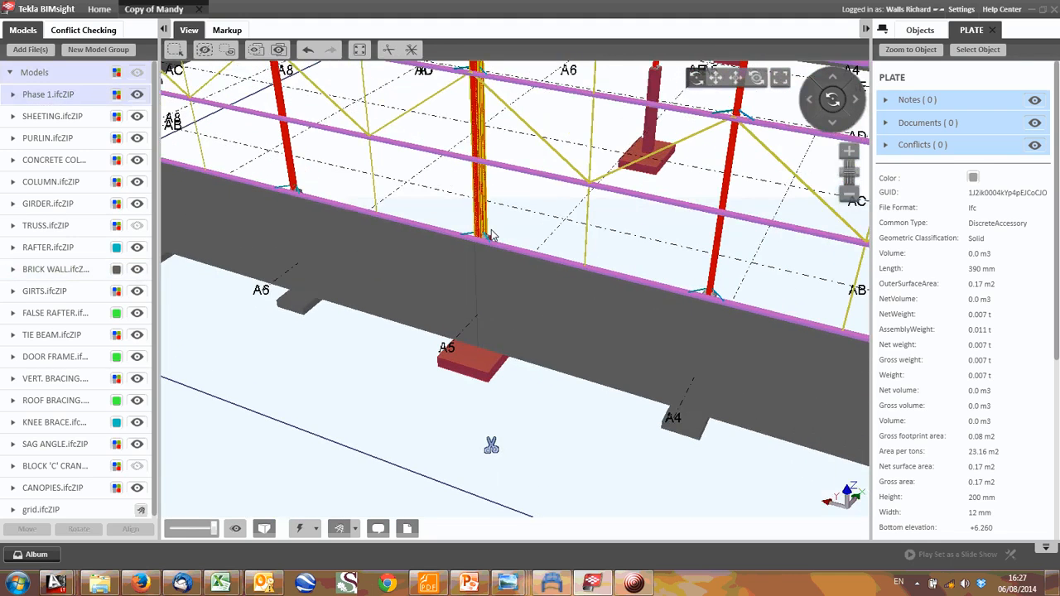
- Inspect the canopies, door frames and short brick walls along grid line A1
scroll(491, 236, down, 6)
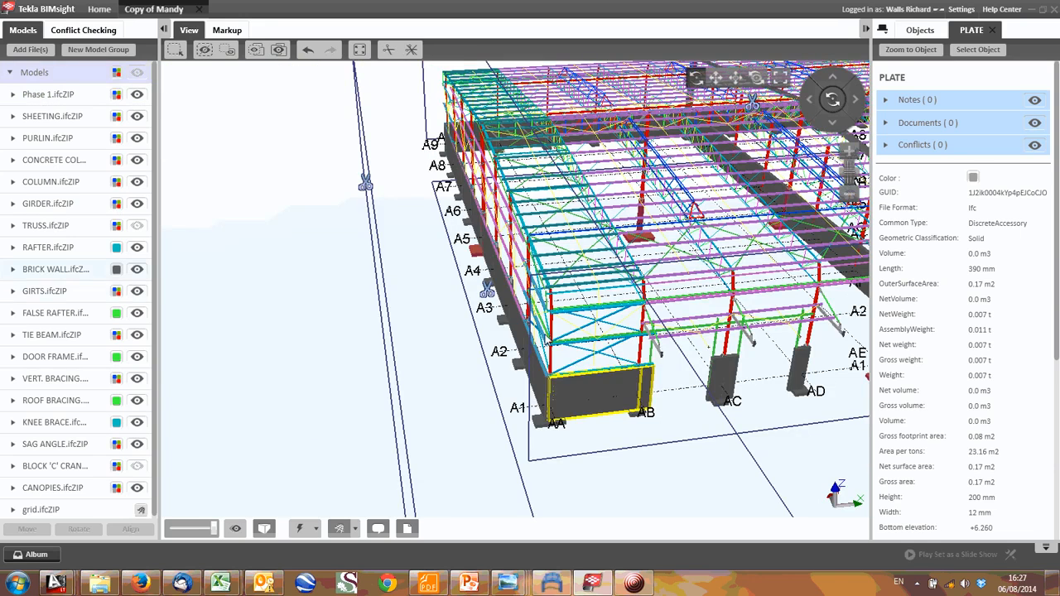
scroll(394, 264, up, 6)
drag(394, 263, 500, 233)
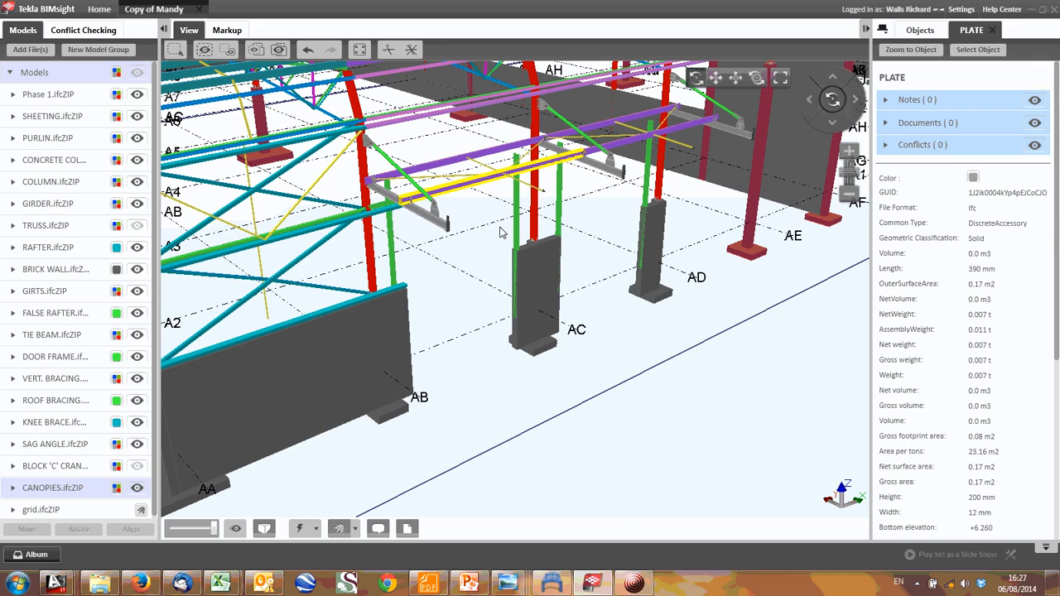
scroll(500, 232, down, 5)
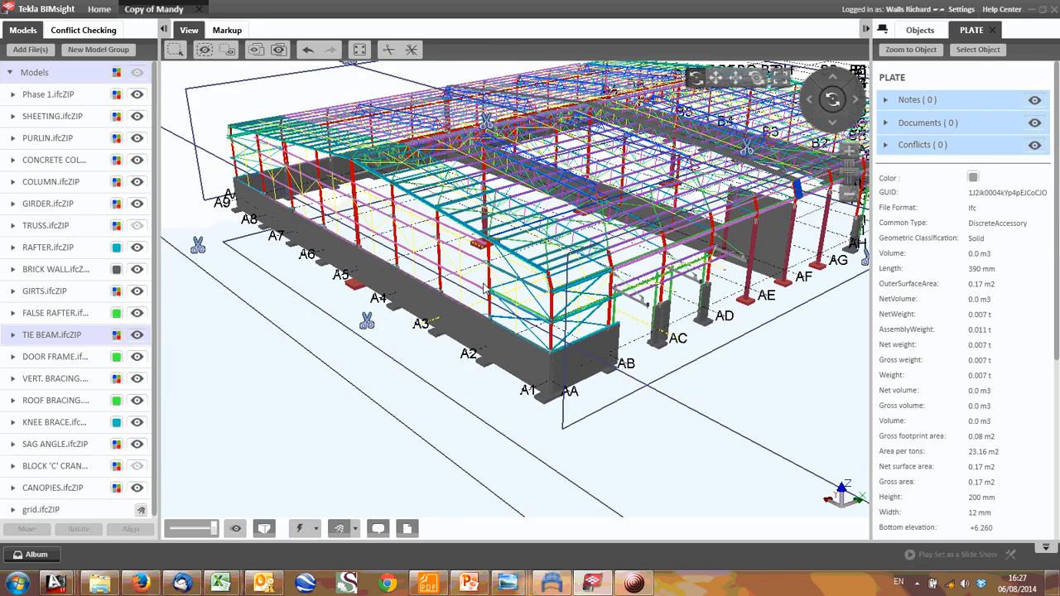
- Isolate the truss line along grid AC by moving a clip plane close to each side of it
drag(485, 289, 444, 285)
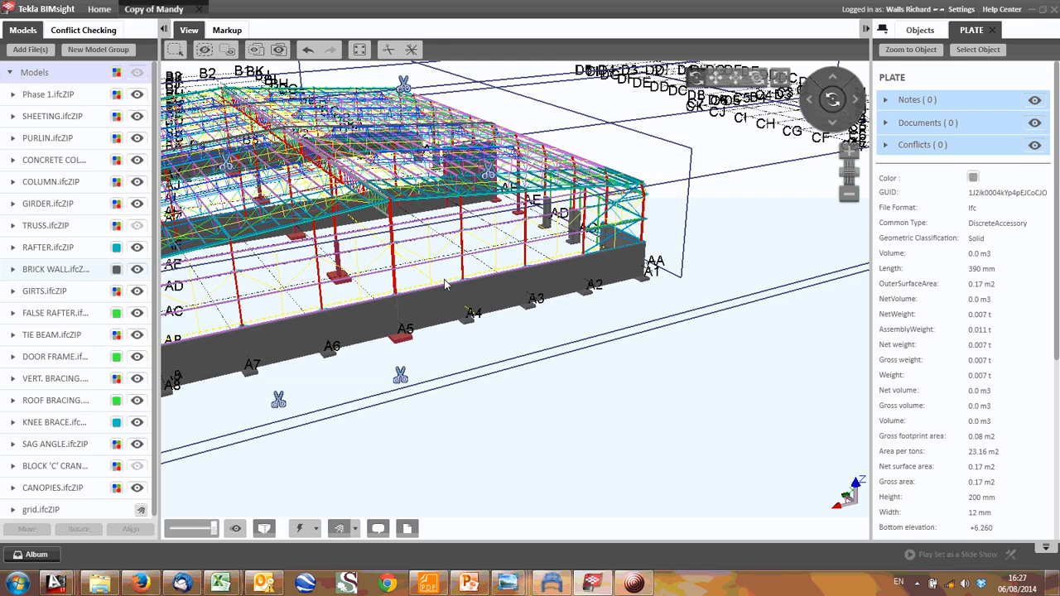
drag(445, 285, 570, 368)
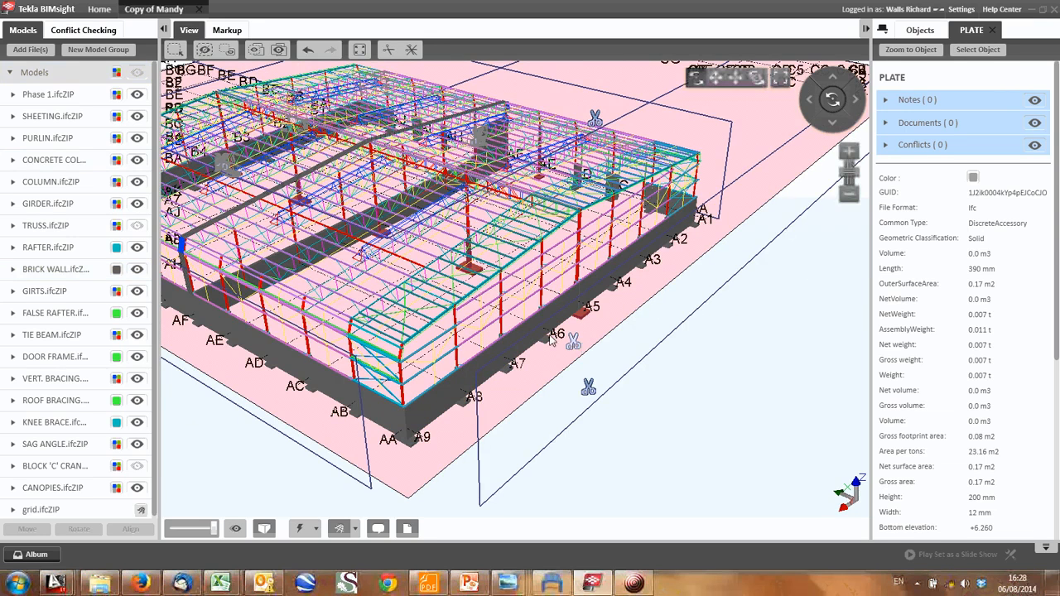
drag(593, 320, 663, 344)
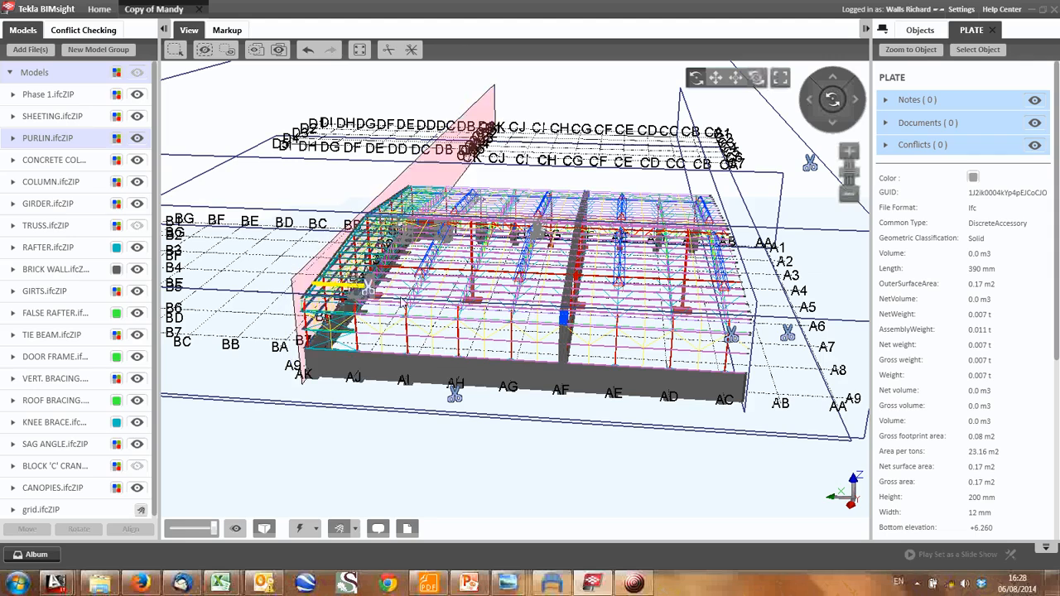
drag(373, 290, 713, 319)
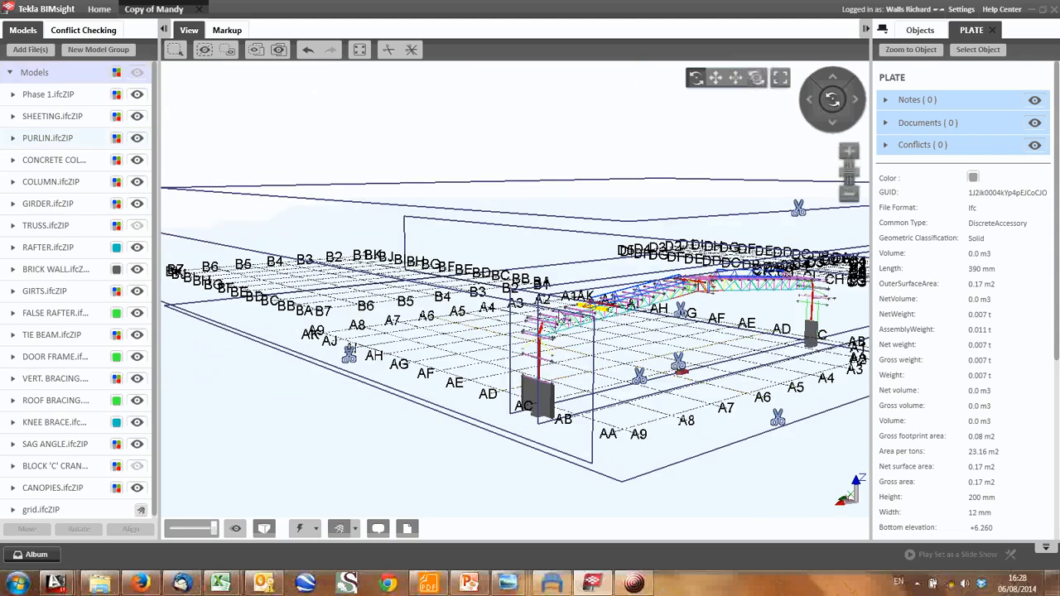
drag(513, 315, 580, 315)
- Inspect the isolated AC truss line up close, including its purlins, raised roof trusses and ridge connection
scroll(530, 315, up, 3)
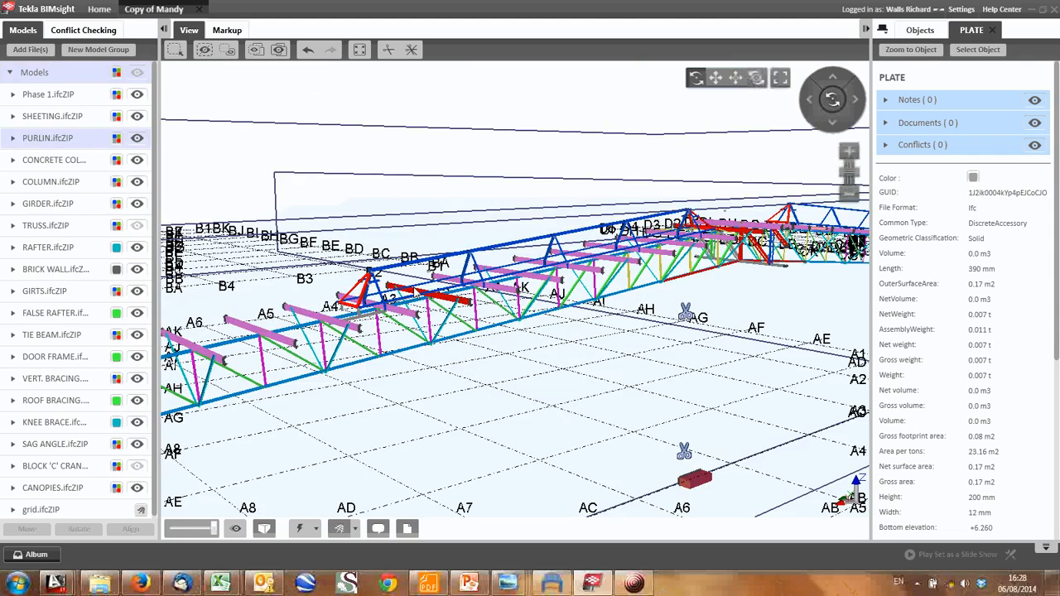
middle_drag(415, 292, 367, 259)
scroll(369, 259, up, 3)
drag(369, 258, 495, 253)
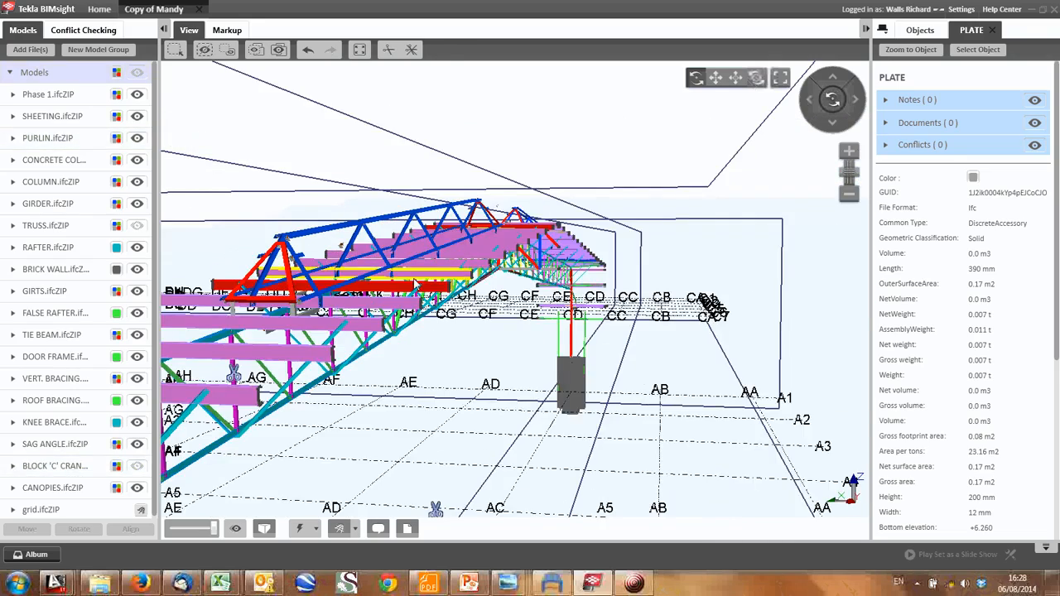
drag(419, 282, 379, 236)
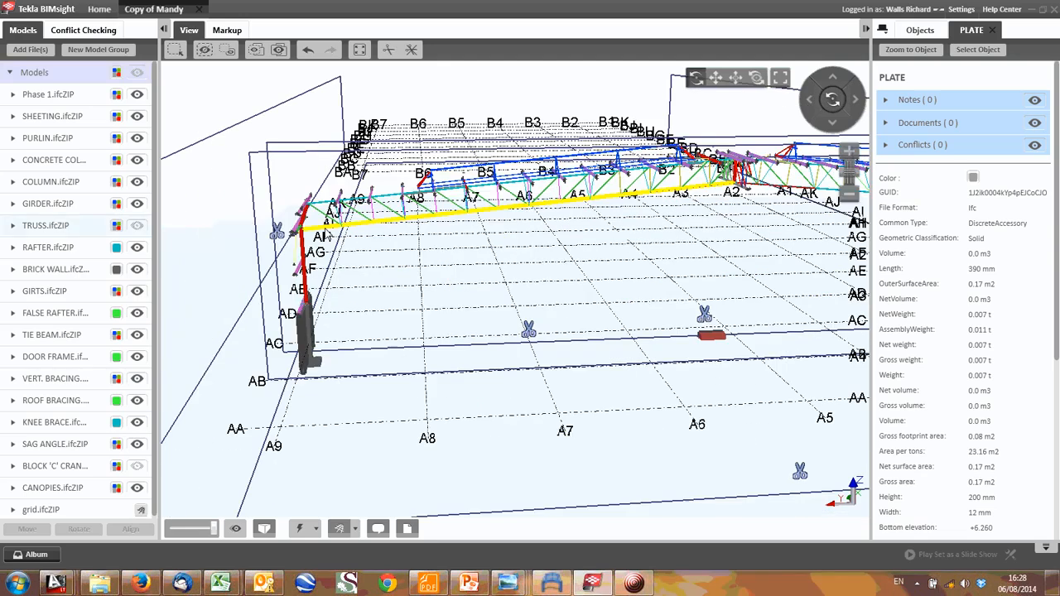
- Examine the full span of the isolated AC frame from the A9 column to the A1 column
middle_drag(614, 307, 532, 307)
middle_drag(329, 257, 460, 267)
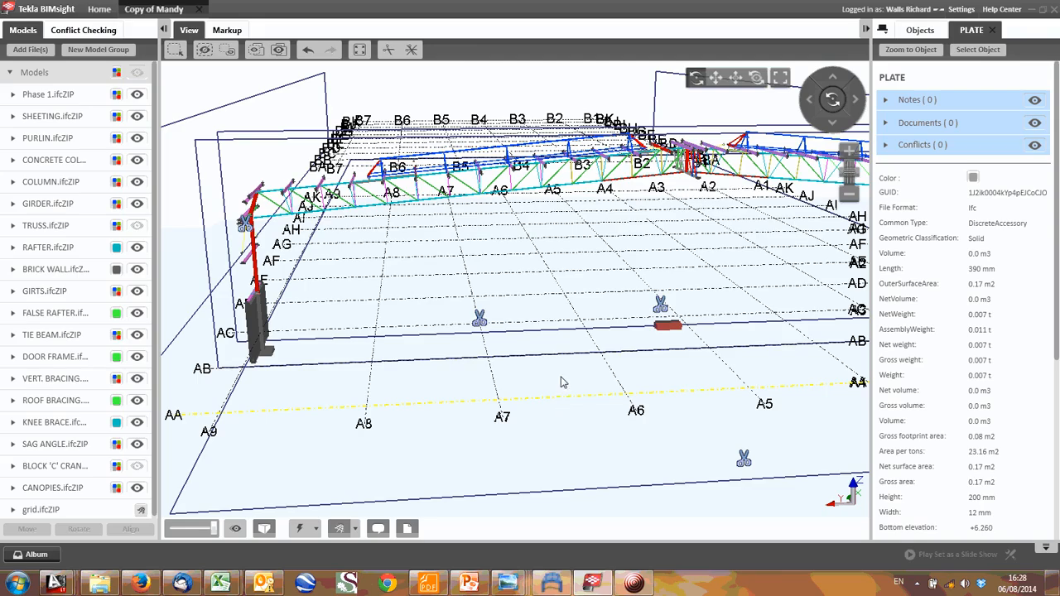
drag(439, 265, 528, 284)
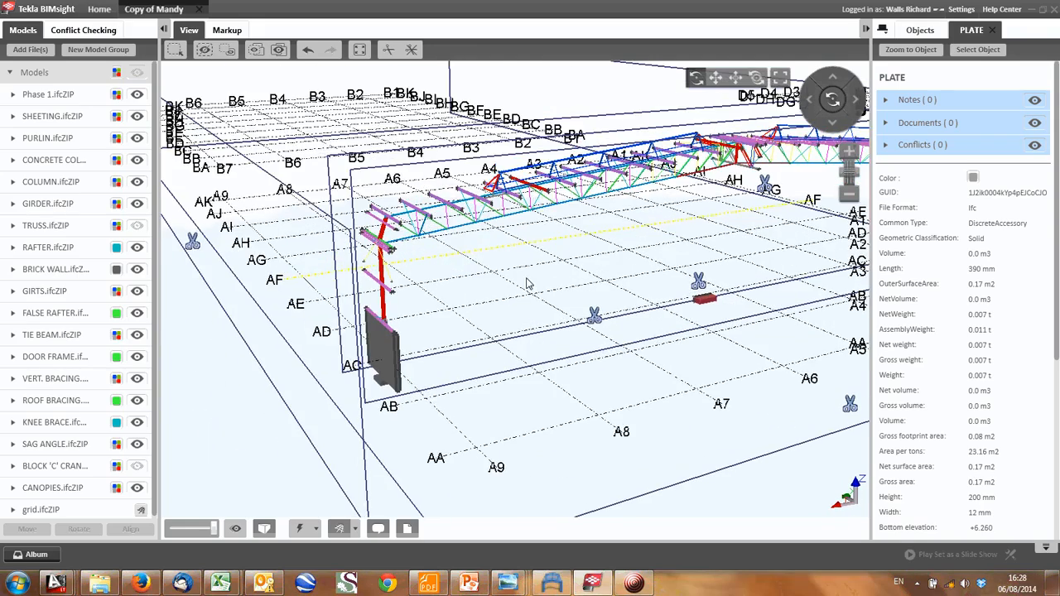
middle_drag(528, 284, 348, 287)
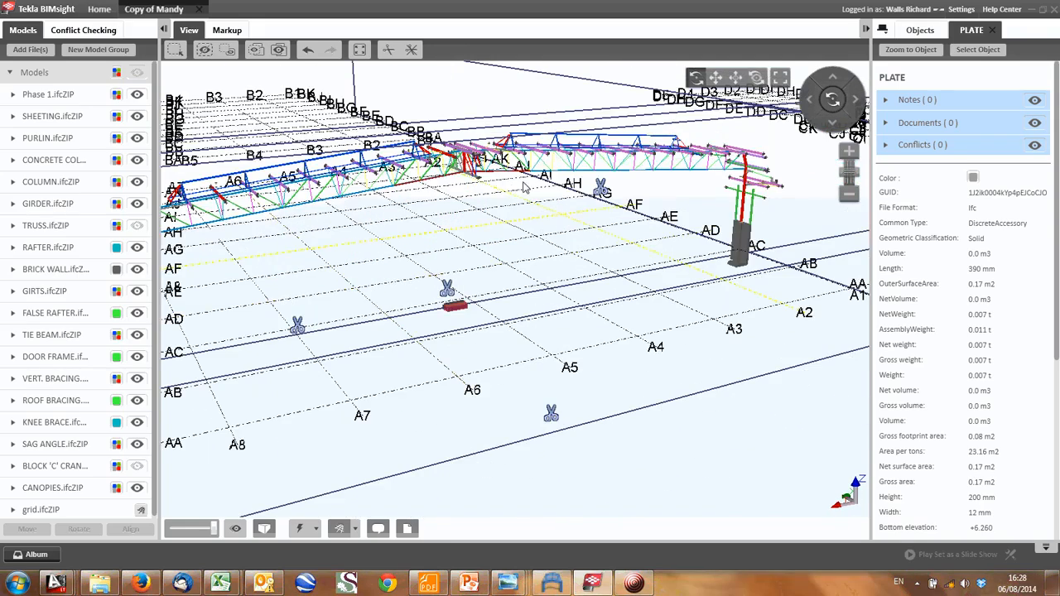
drag(418, 170, 351, 182)
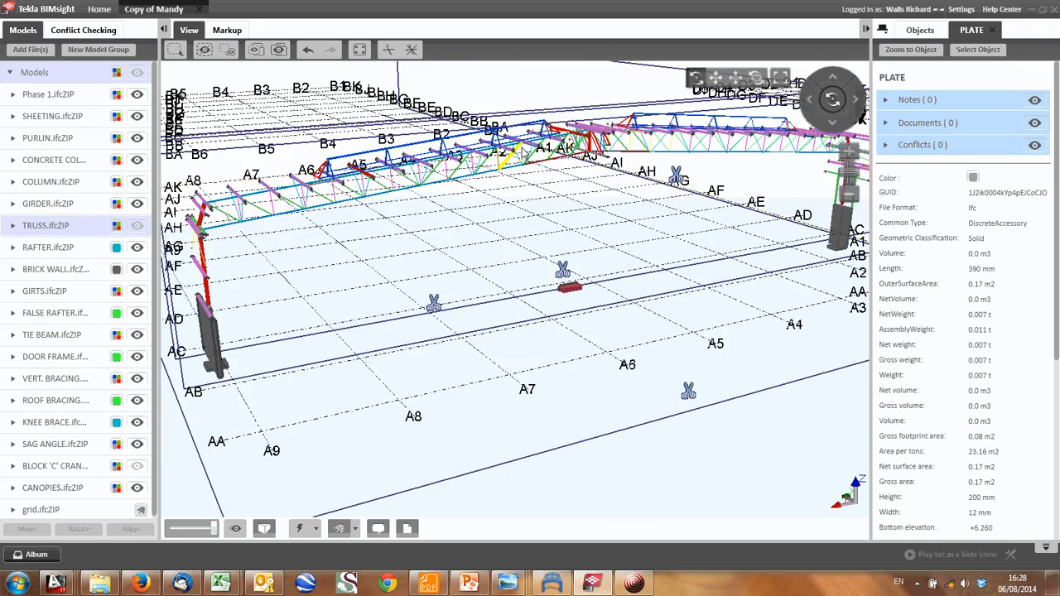
drag(622, 157, 664, 371)
drag(424, 309, 462, 325)
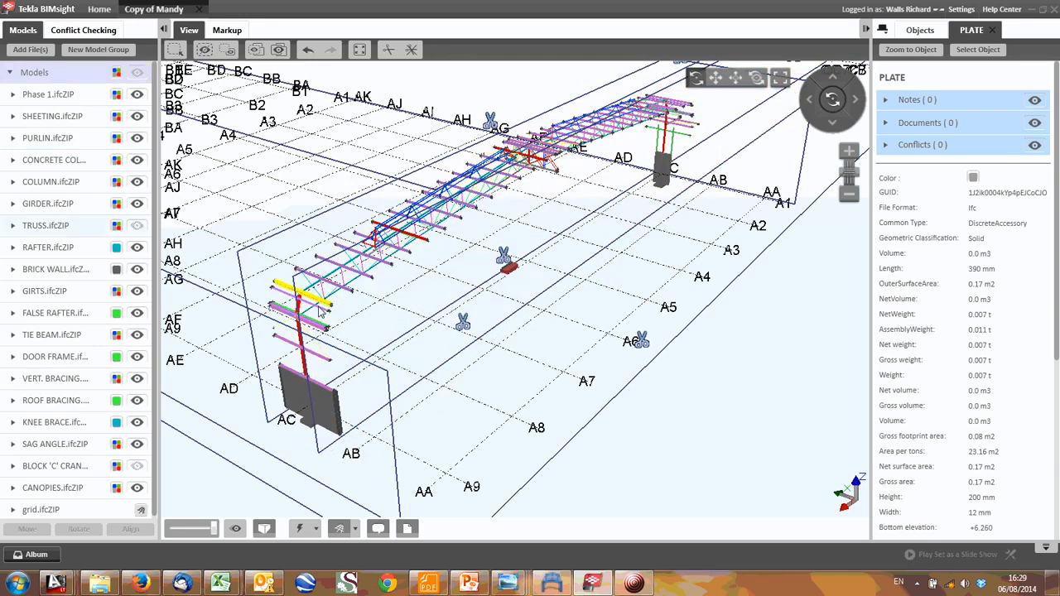
drag(522, 244, 434, 228)
middle_drag(545, 257, 592, 247)
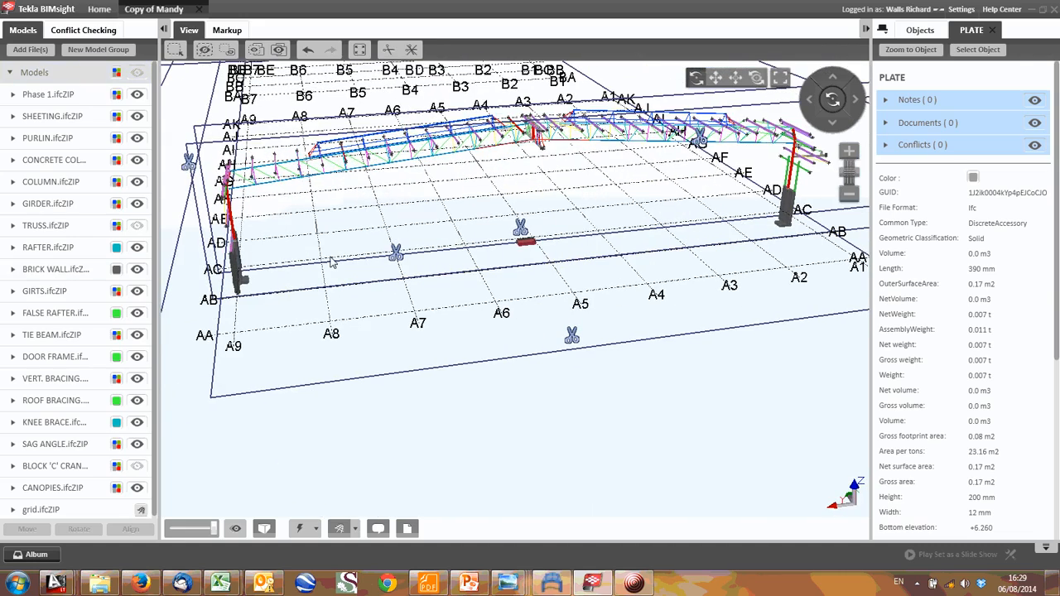
- Move the clip plane beside grid line AB outward past AA to bring back the end bay
scroll(422, 252, down, 1)
scroll(402, 254, up, 1)
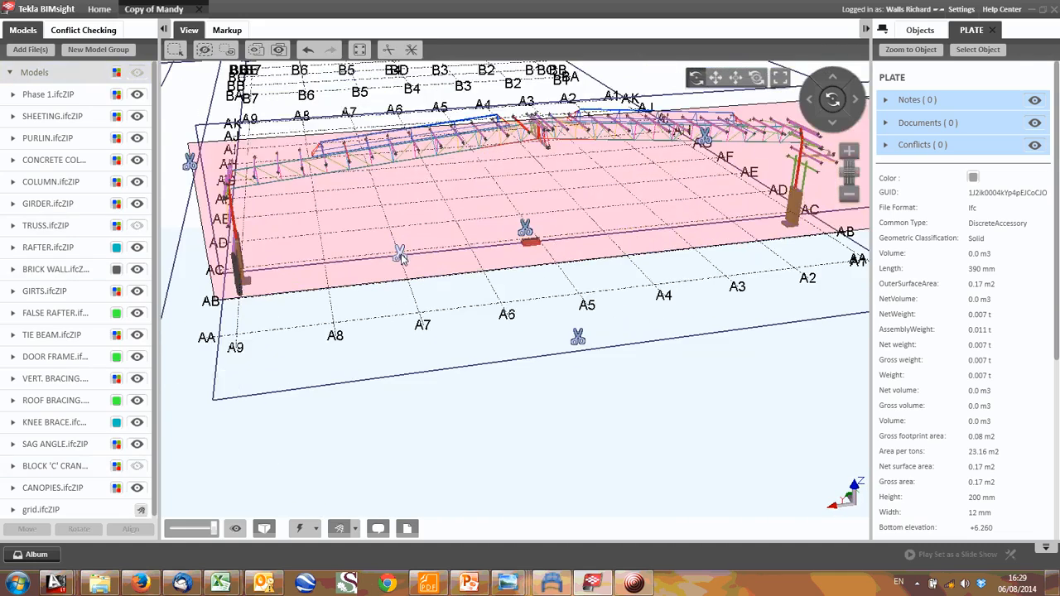
drag(402, 254, 470, 368)
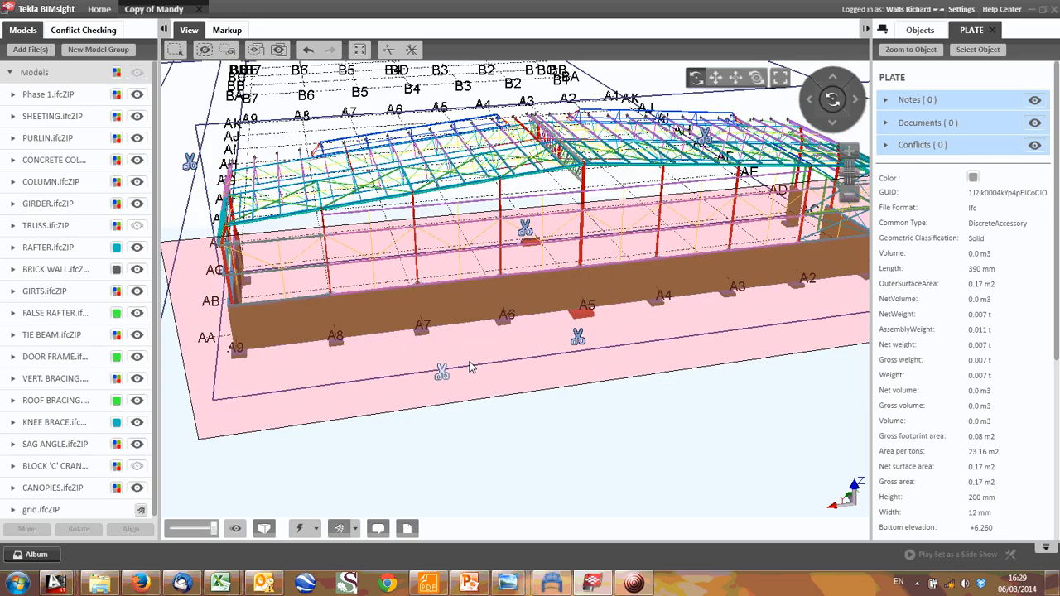
scroll(311, 120, up, 2)
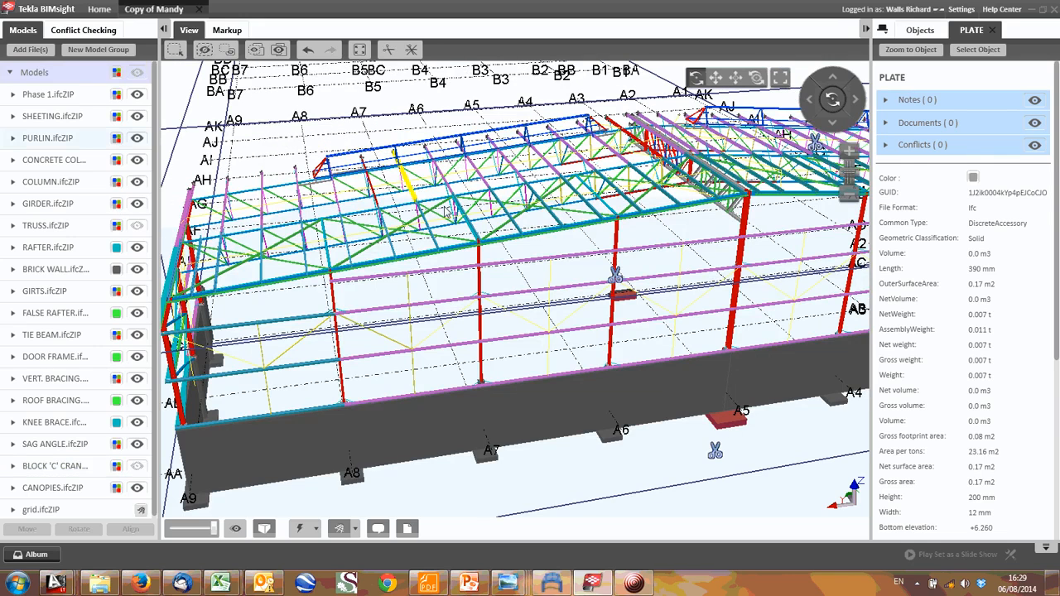
- Move the clip plane beside the isolated AC line outward past grid line AK to bring back the remaining bays
scroll(446, 210, up, 3)
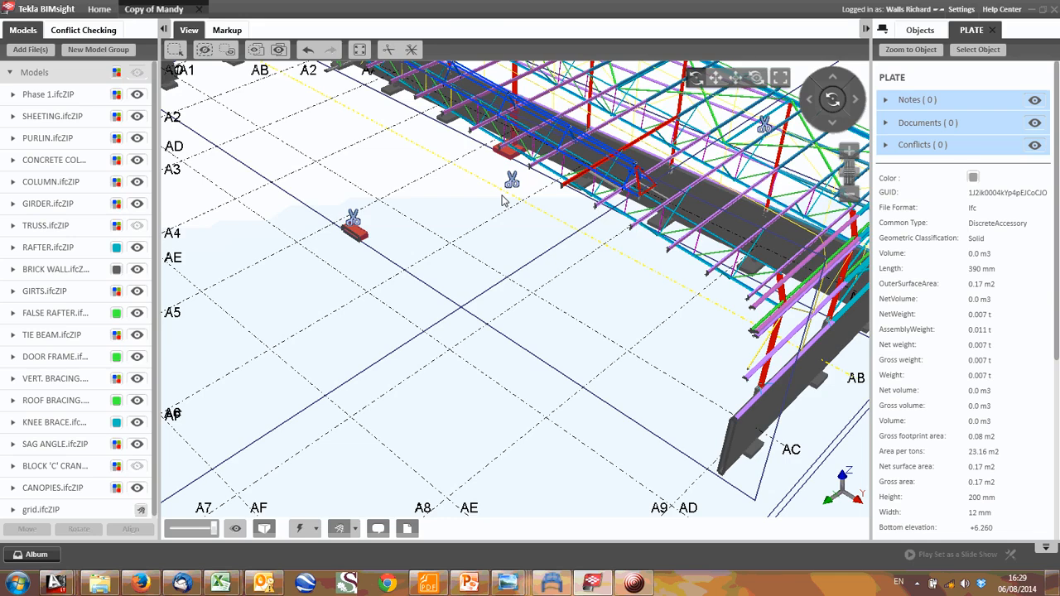
scroll(501, 200, down, 4)
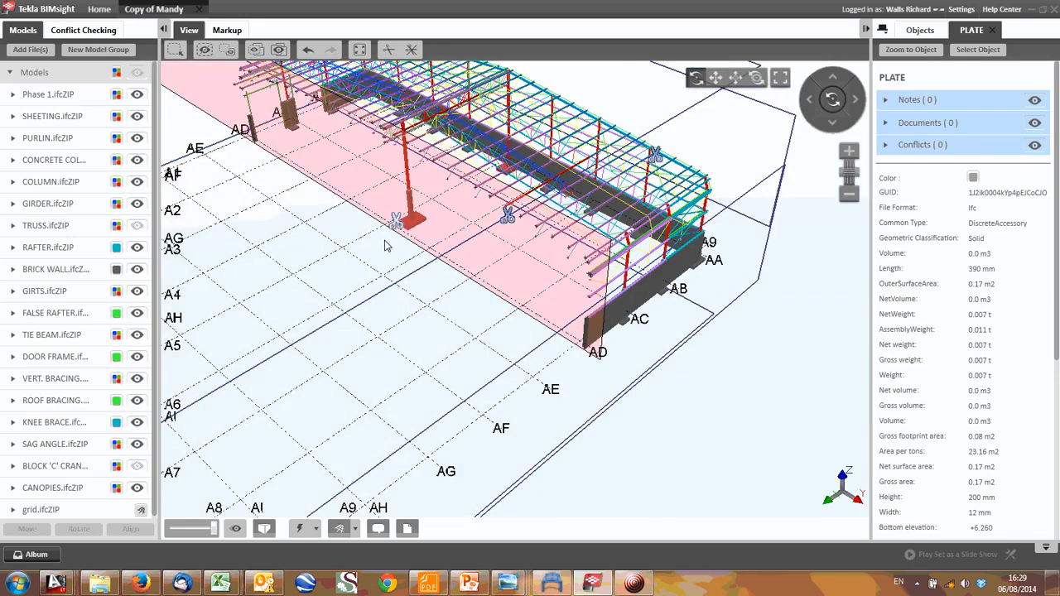
scroll(384, 245, down, 2)
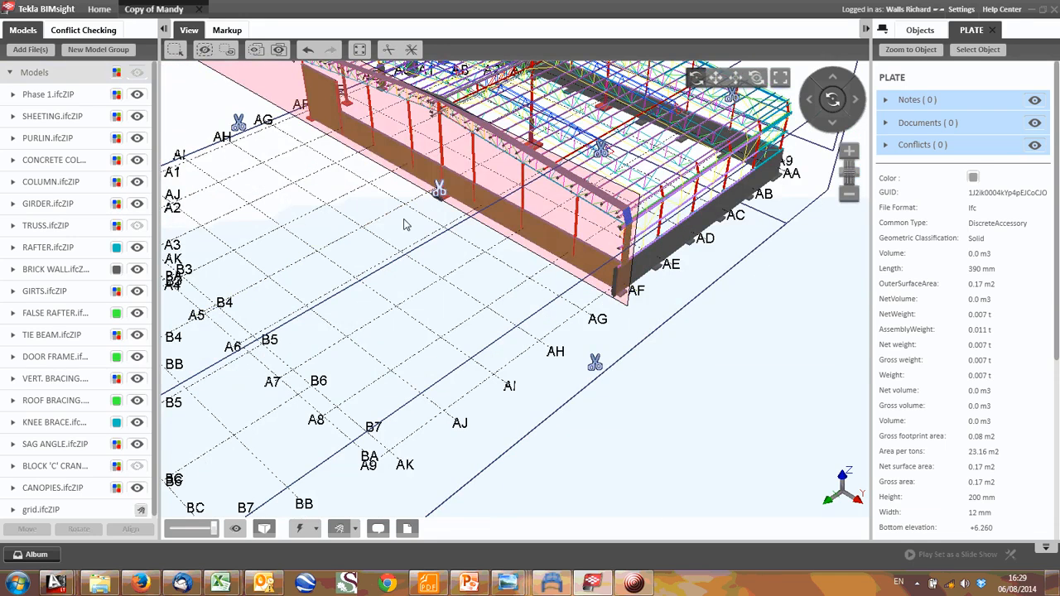
drag(405, 224, 243, 347)
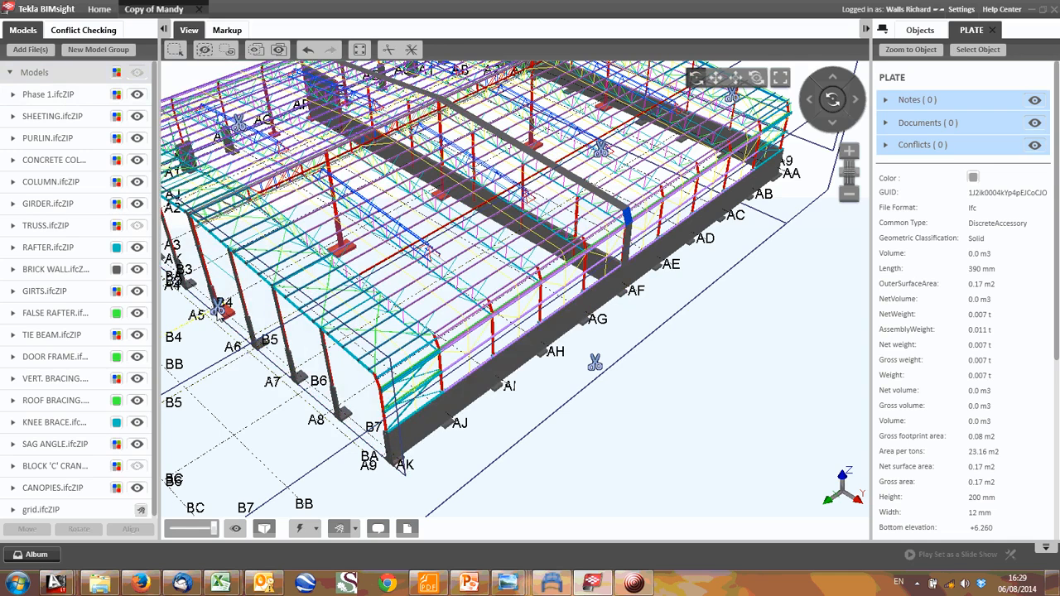
drag(217, 311, 205, 321)
- Examine the side wall along grid line A9 between AK and AF, including its columns, girts, sag angles and corner bracing
drag(365, 350, 452, 333)
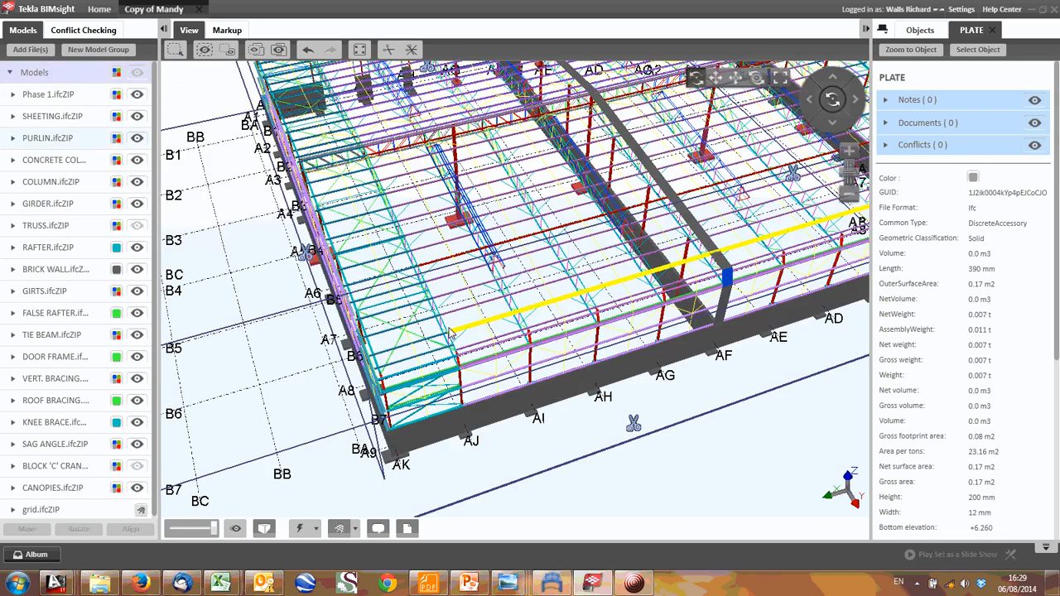
scroll(452, 333, up, 5)
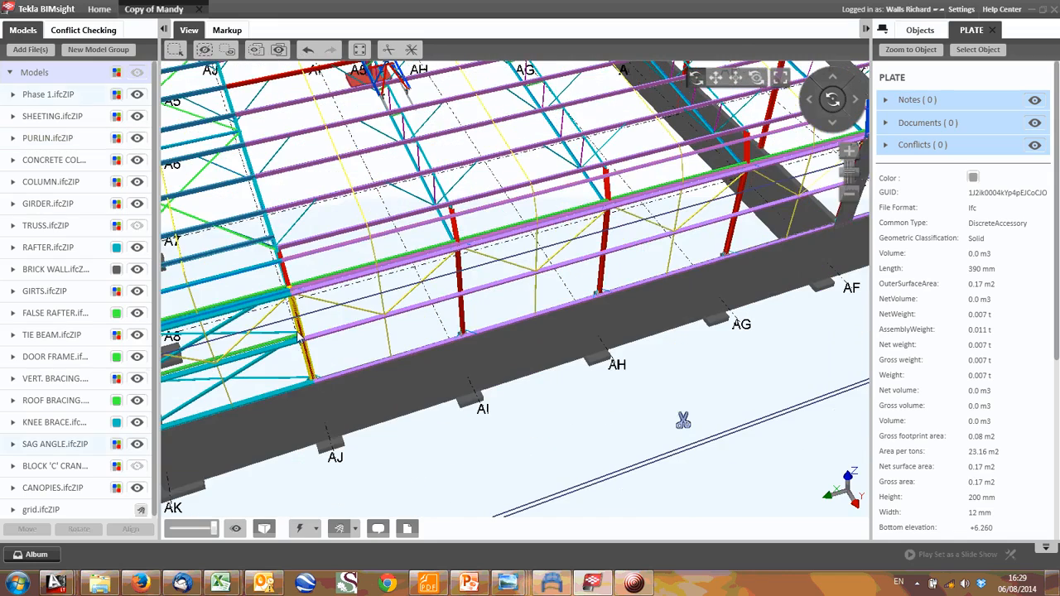
drag(455, 280, 348, 280)
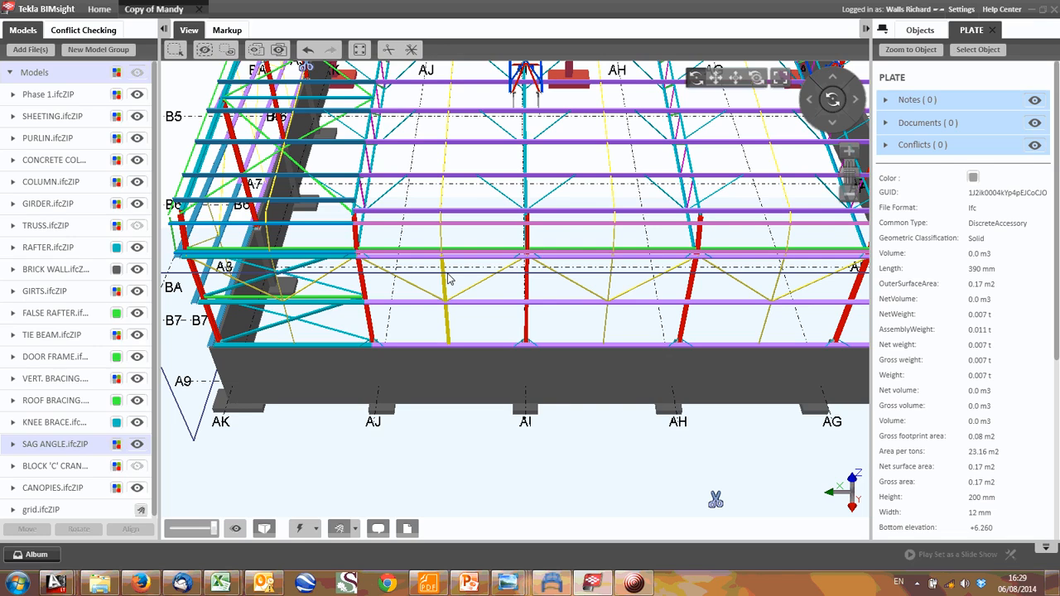
drag(452, 280, 462, 279)
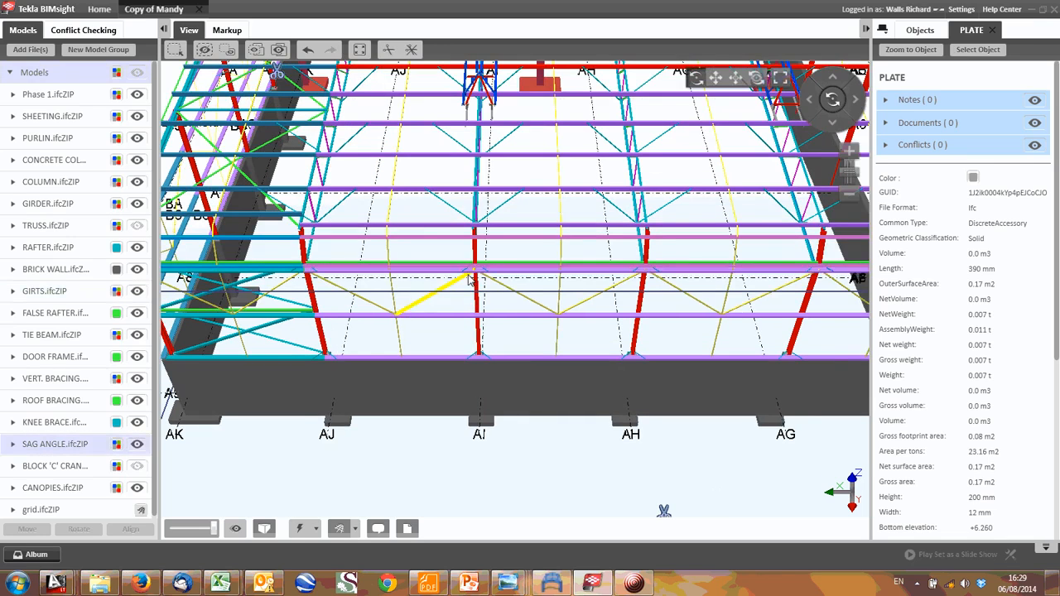
drag(542, 237, 457, 256)
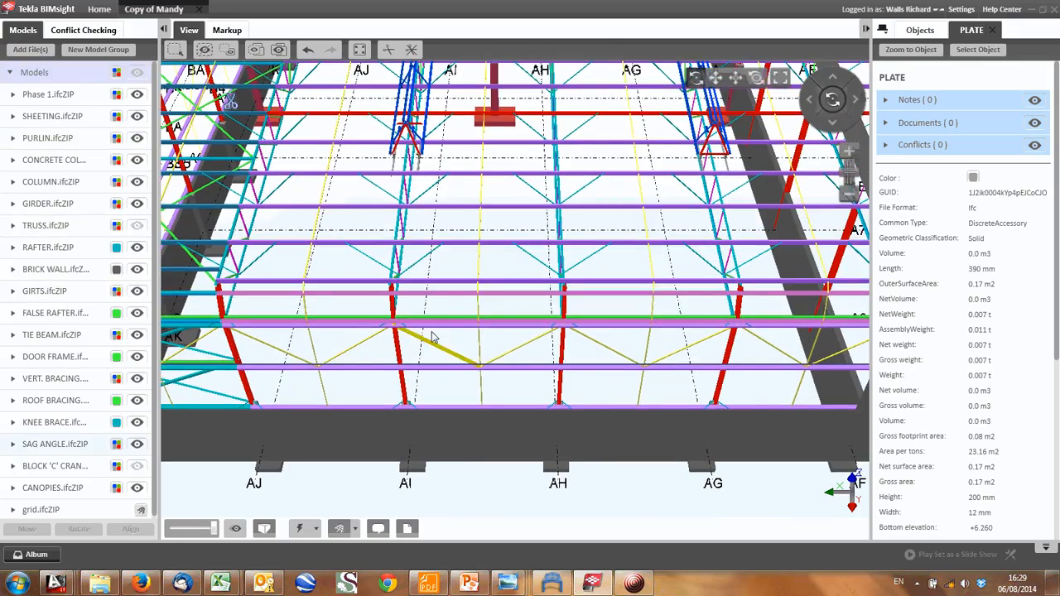
drag(431, 337, 494, 335)
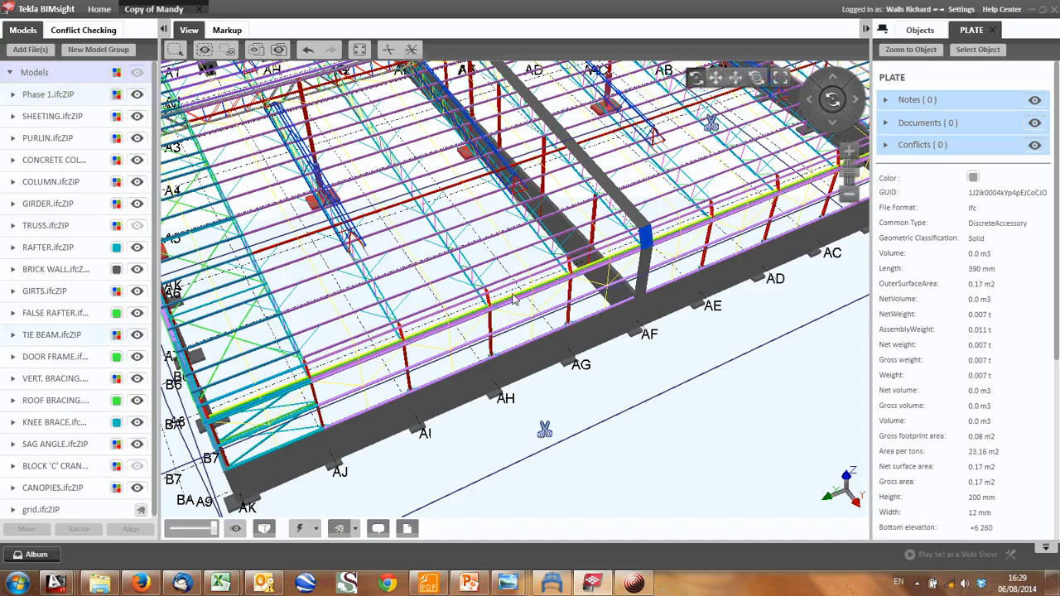
mouse_move(528, 293)
middle_down()
mouse_move(570, 300)
mouse_move(531, 313)
middle_up()
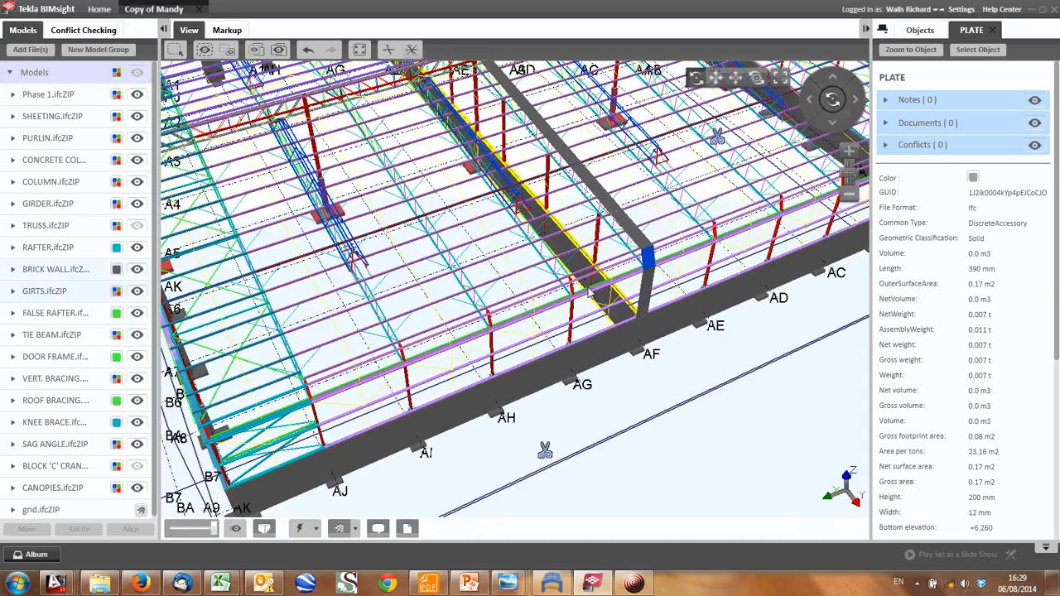
- Examine the gable wall along grid line AA from A9 to A1, including its columns, girts and brick wall
drag(621, 298, 564, 305)
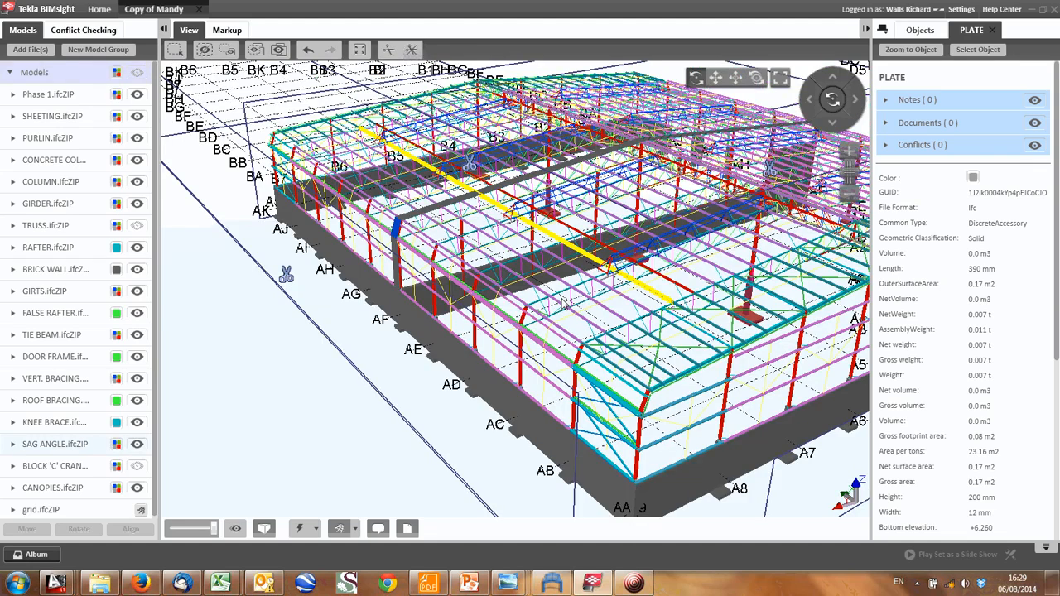
drag(565, 303, 560, 381)
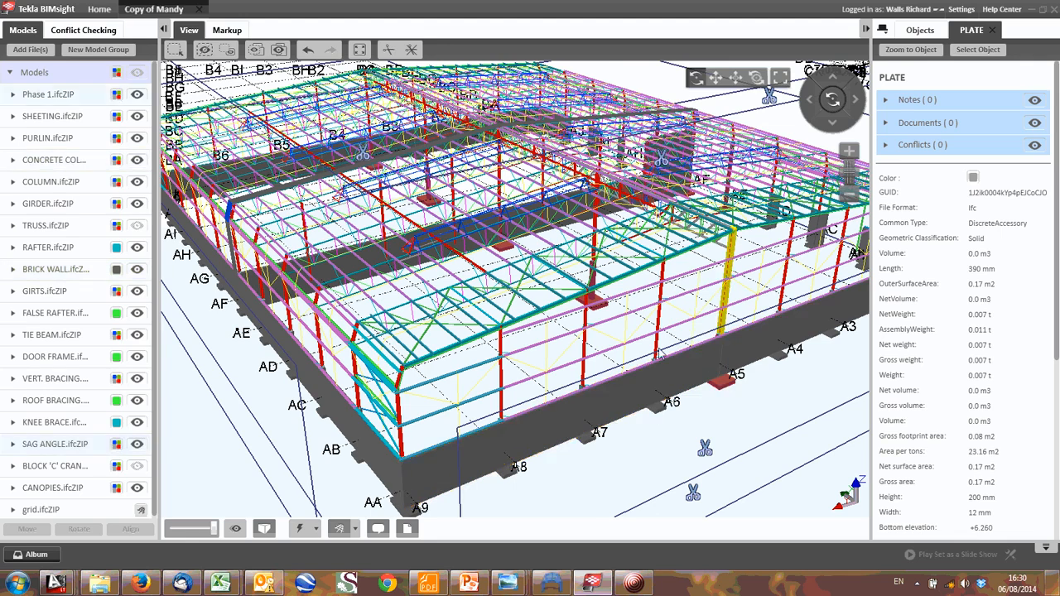
drag(658, 416, 464, 294)
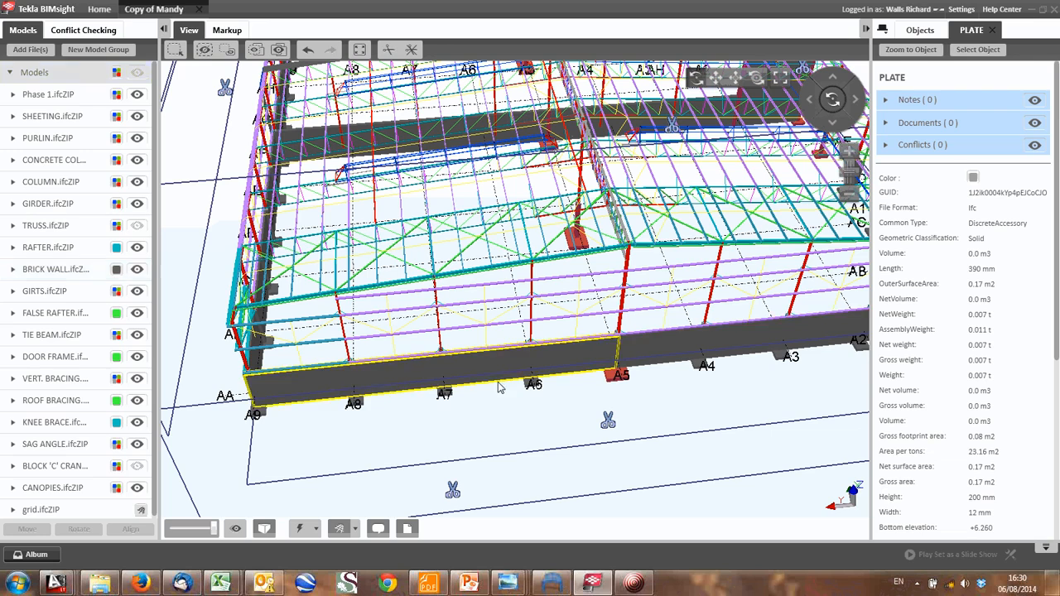
click(464, 294)
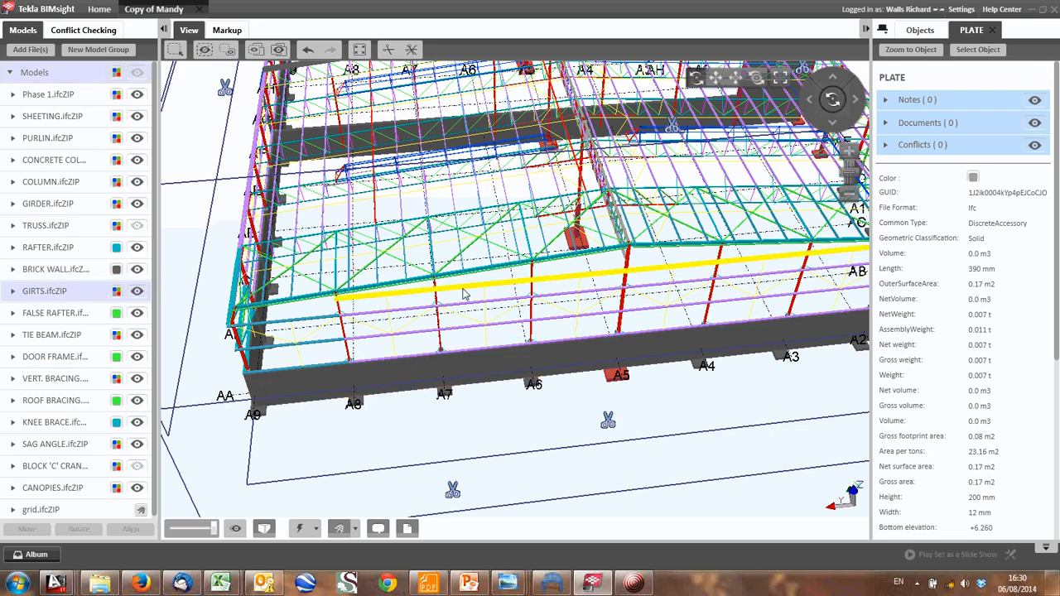
drag(464, 294, 597, 323)
click(598, 321)
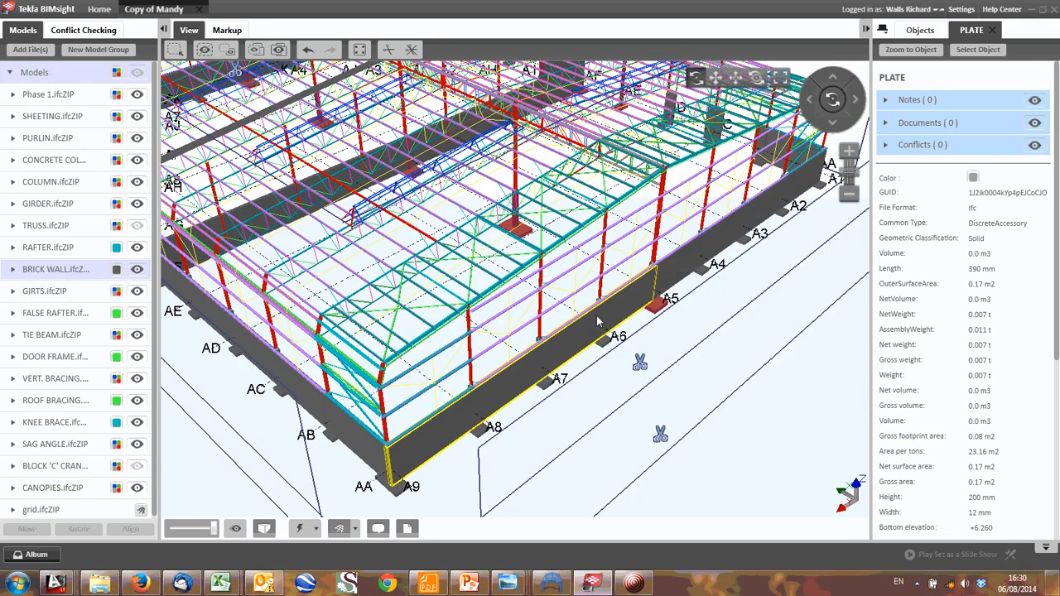
drag(598, 322, 711, 179)
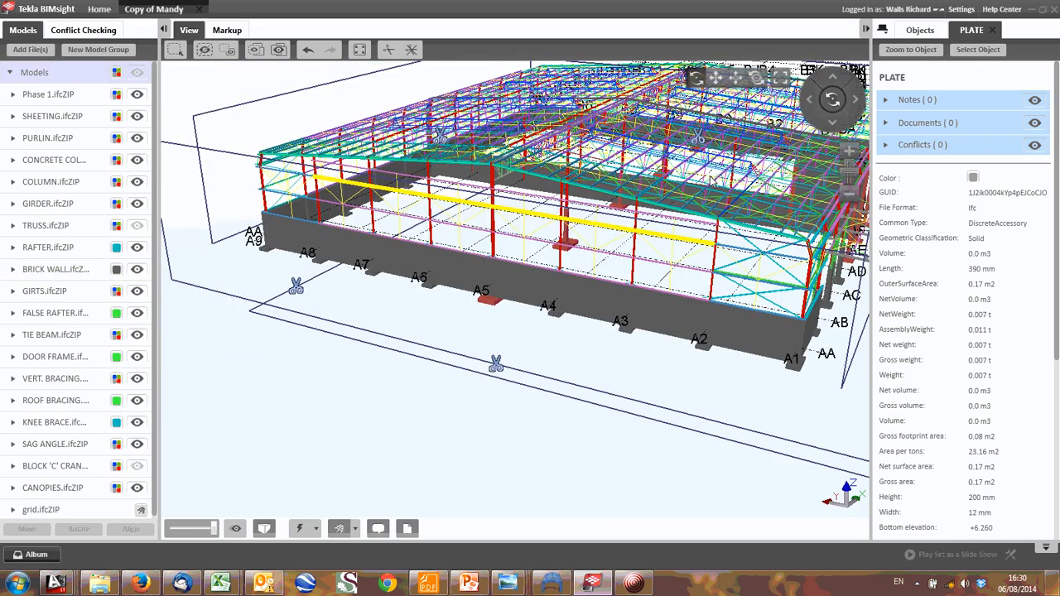
- Review the overall building frame from the A1/AA corner, the A9/AA corner and the A9 side
drag(711, 179, 559, 358)
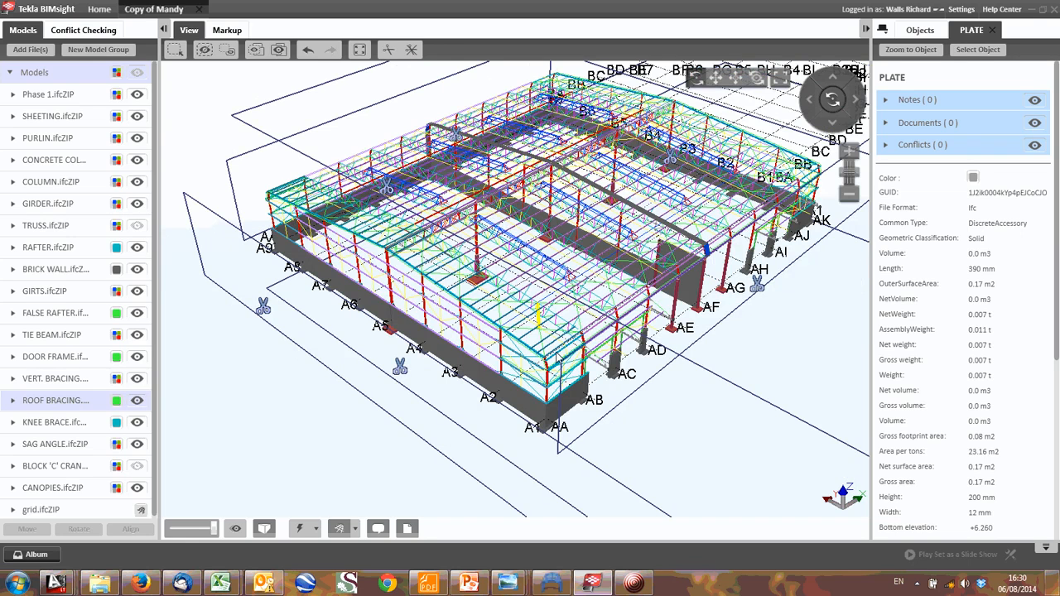
middle_drag(560, 359, 535, 382)
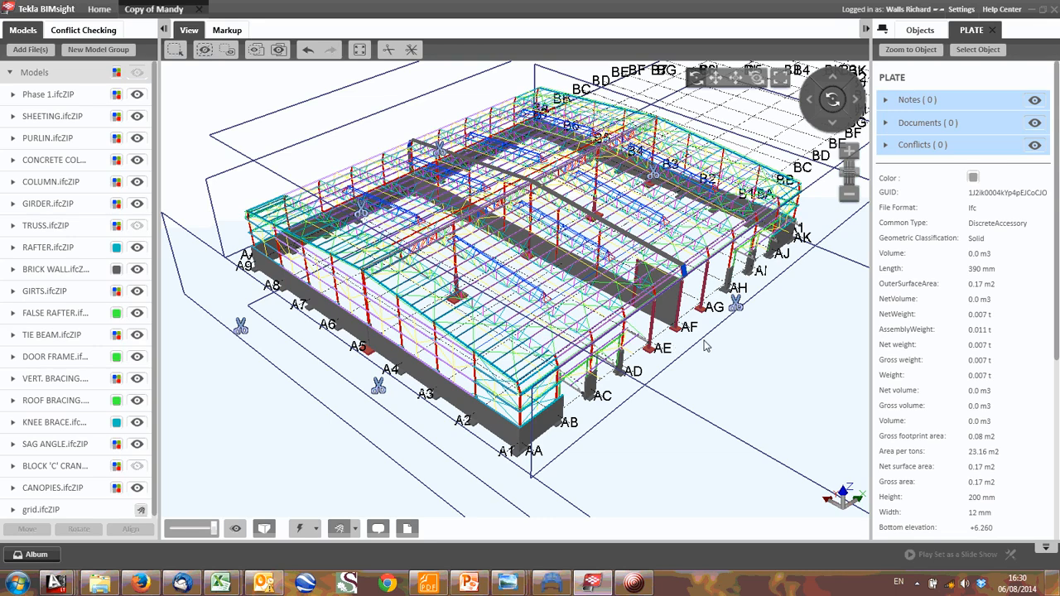
drag(534, 335, 499, 401)
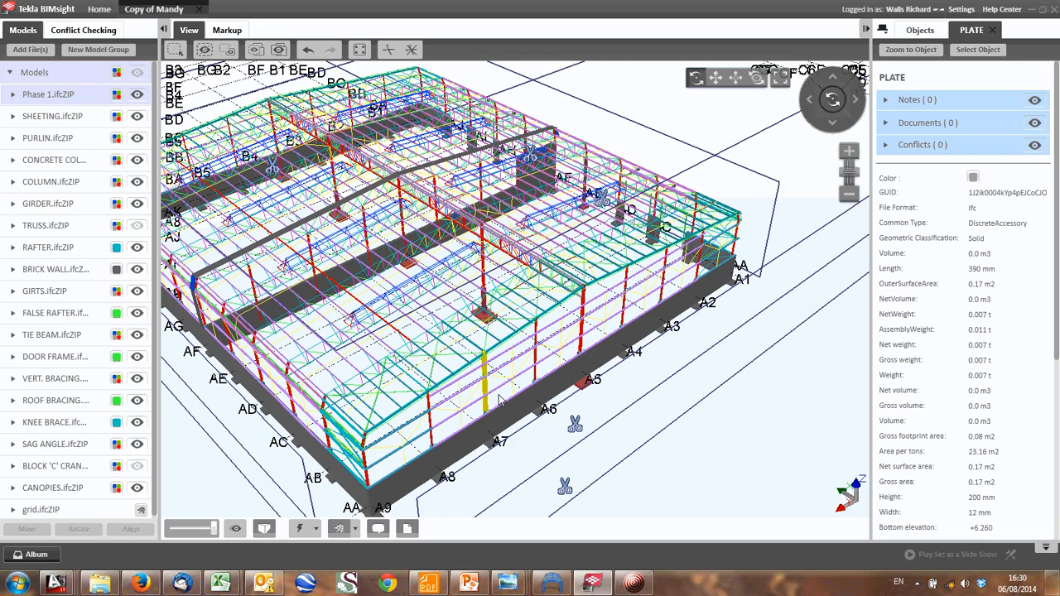
drag(499, 401, 534, 444)
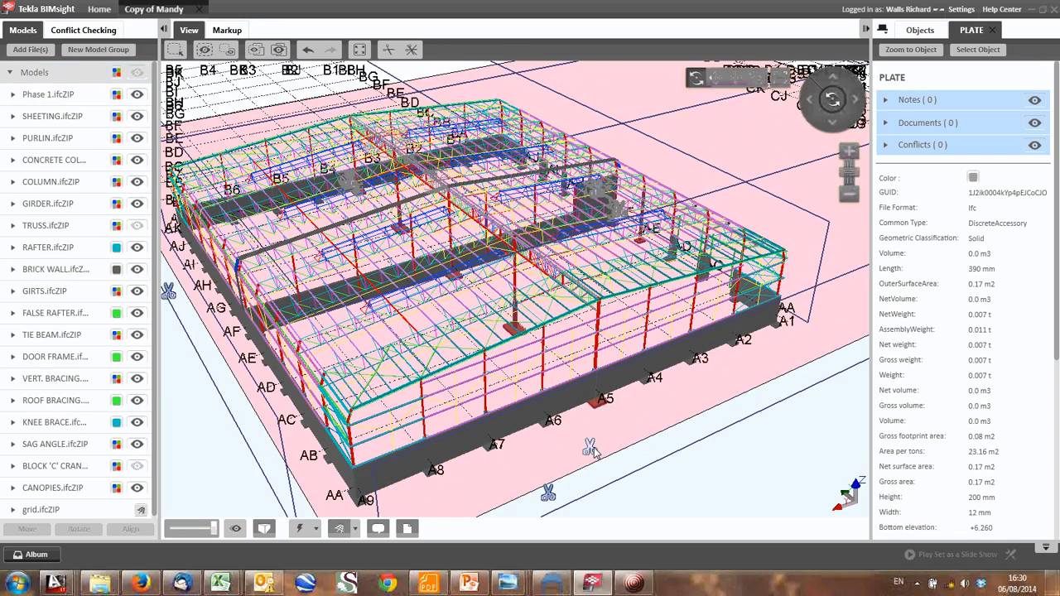
mouse_move(593, 450)
mouse_down()
mouse_move(593, 416)
mouse_move(594, 440)
mouse_up()
middle_drag(467, 425, 505, 417)
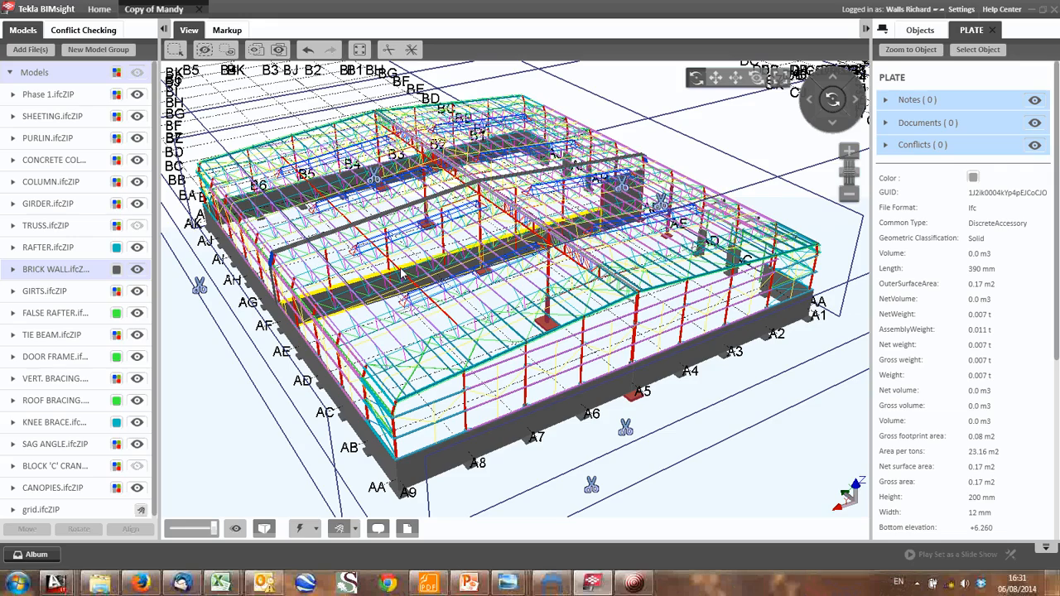
middle_drag(381, 199, 421, 220)
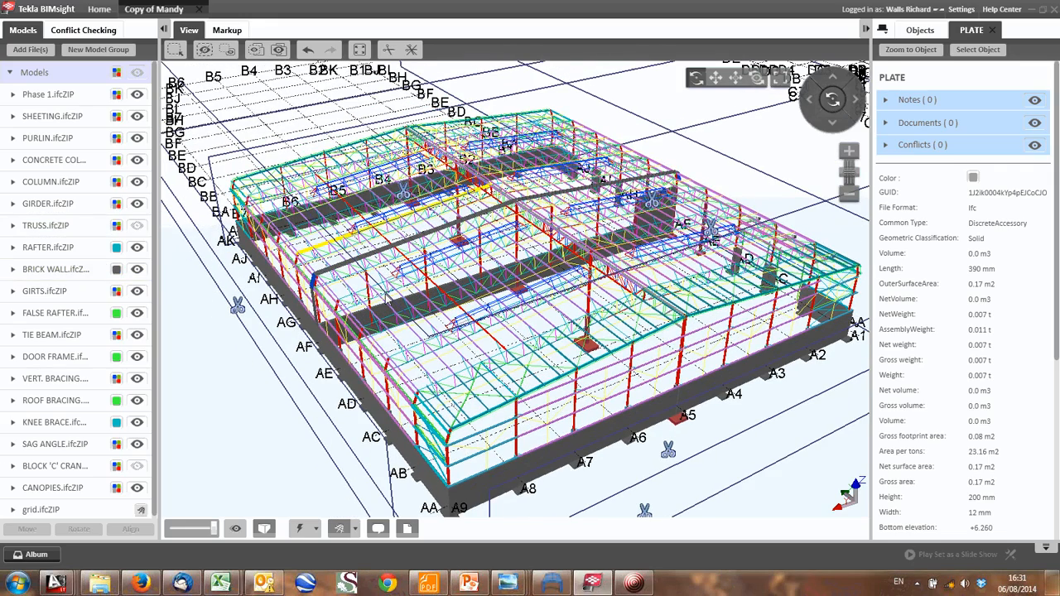
drag(422, 222, 609, 332)
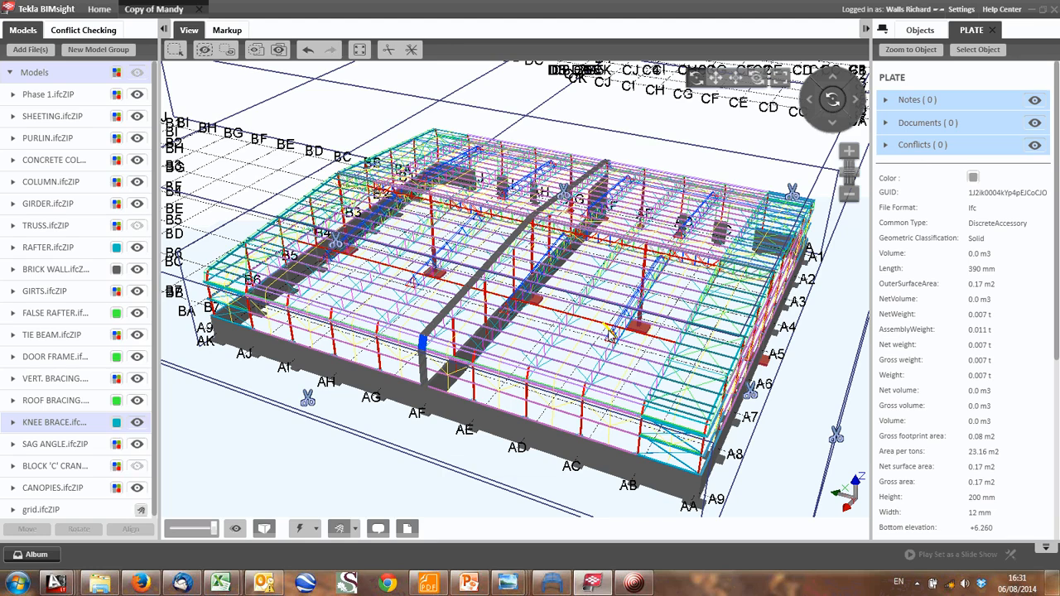
middle_drag(530, 257, 536, 272)
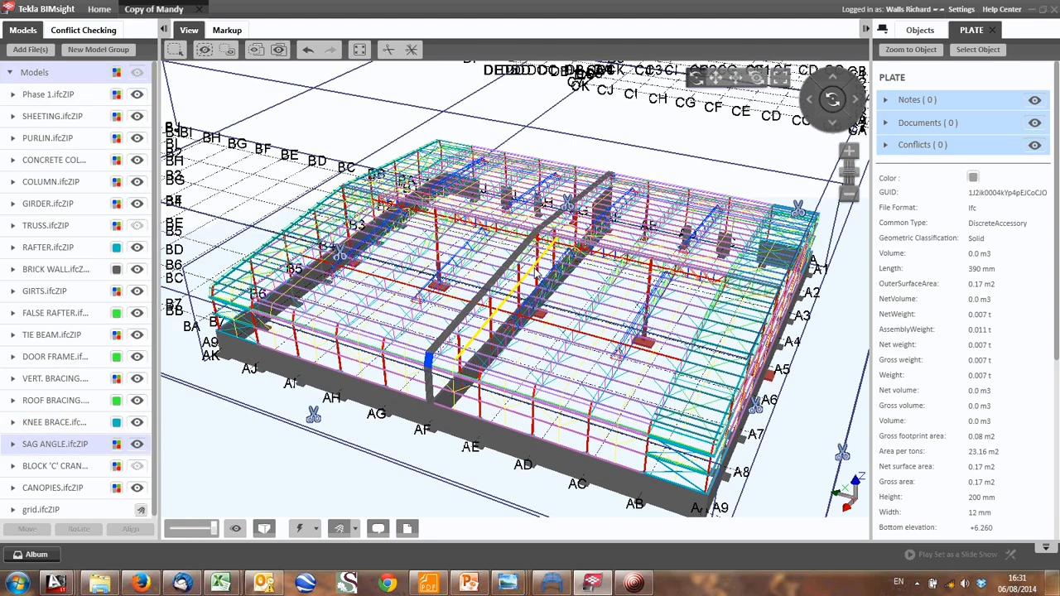
- Inspect the purlins, raised roof trusses and central girder near grid lines AG and AH, and return to the whole building
scroll(536, 274, up, 5)
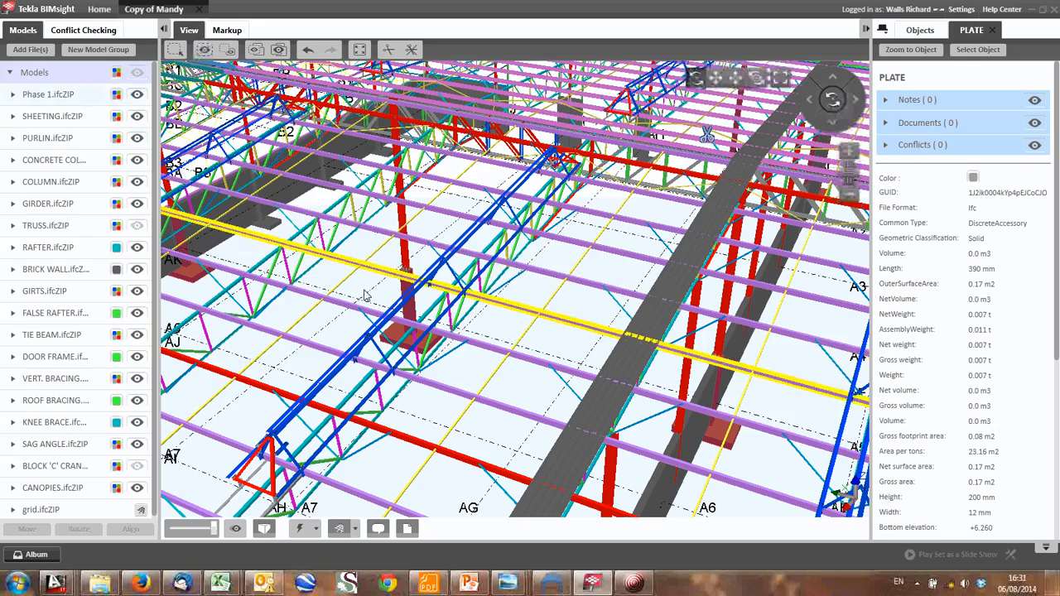
scroll(381, 272, up, 1)
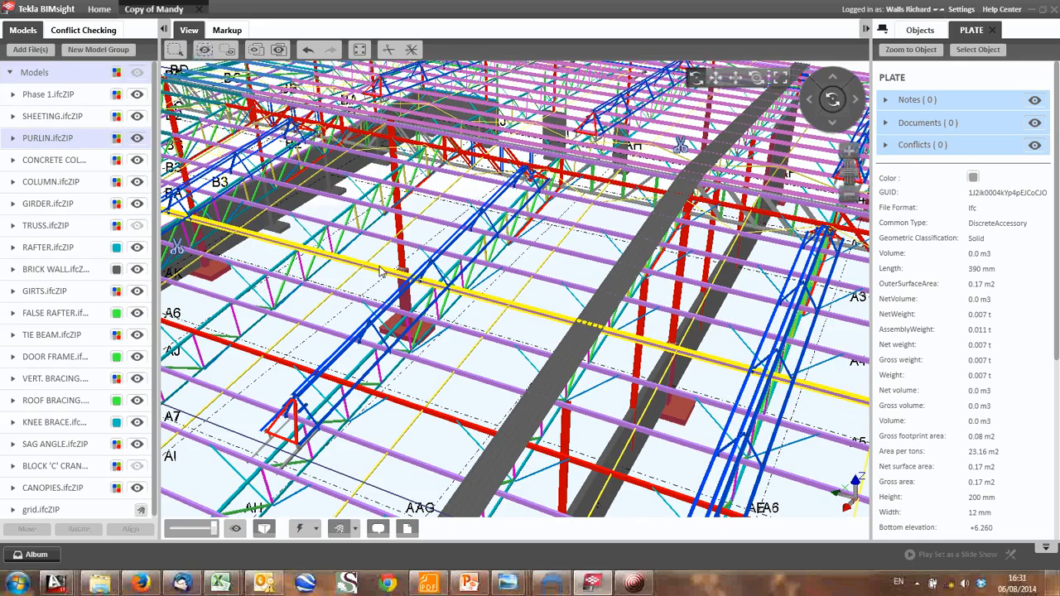
scroll(381, 271, down, 5)
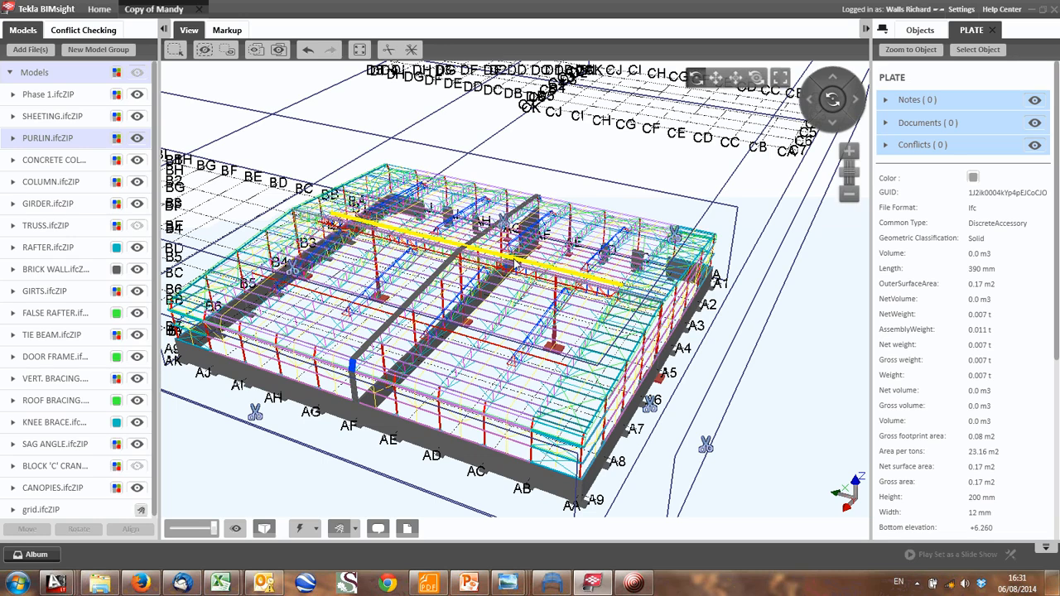
middle_drag(684, 259, 672, 259)
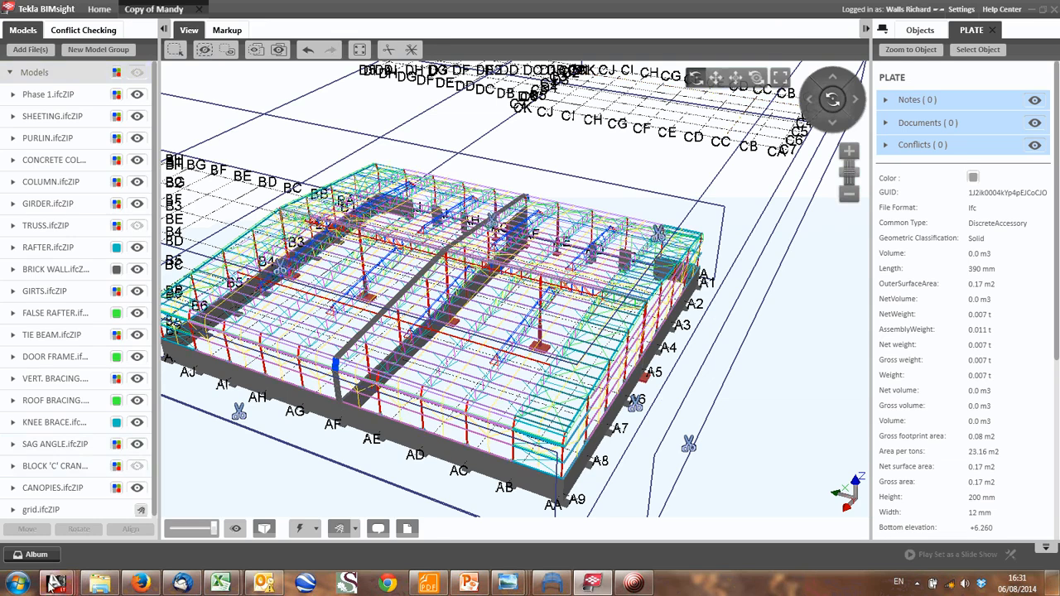
- Switch to the Analysis Sketches RevA.dwg drawing in AutoCAD LT and view the loaded beam and column sketches
mouse_move(56, 584)
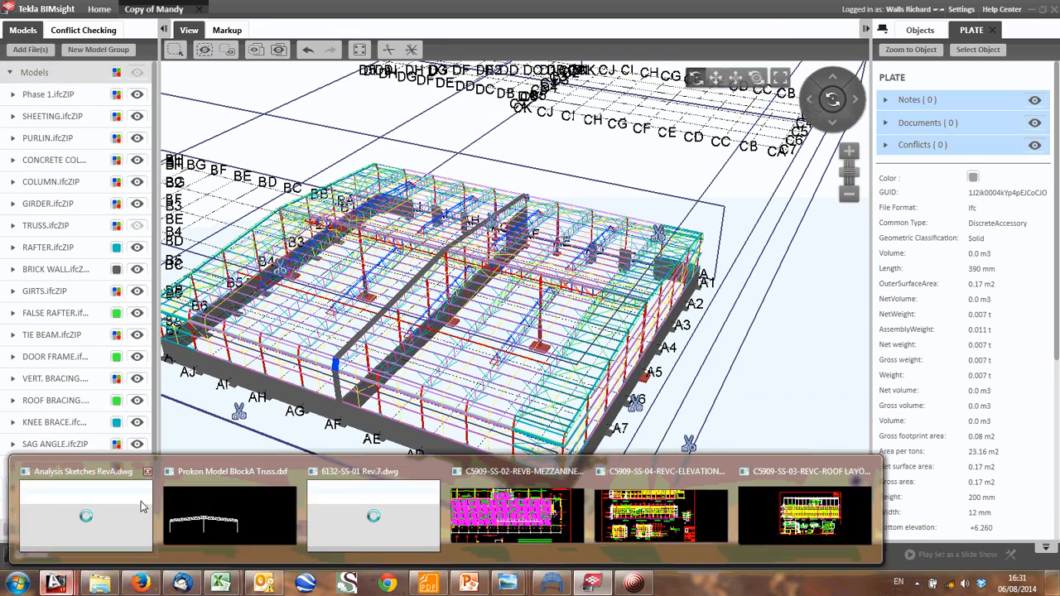
click(86, 515)
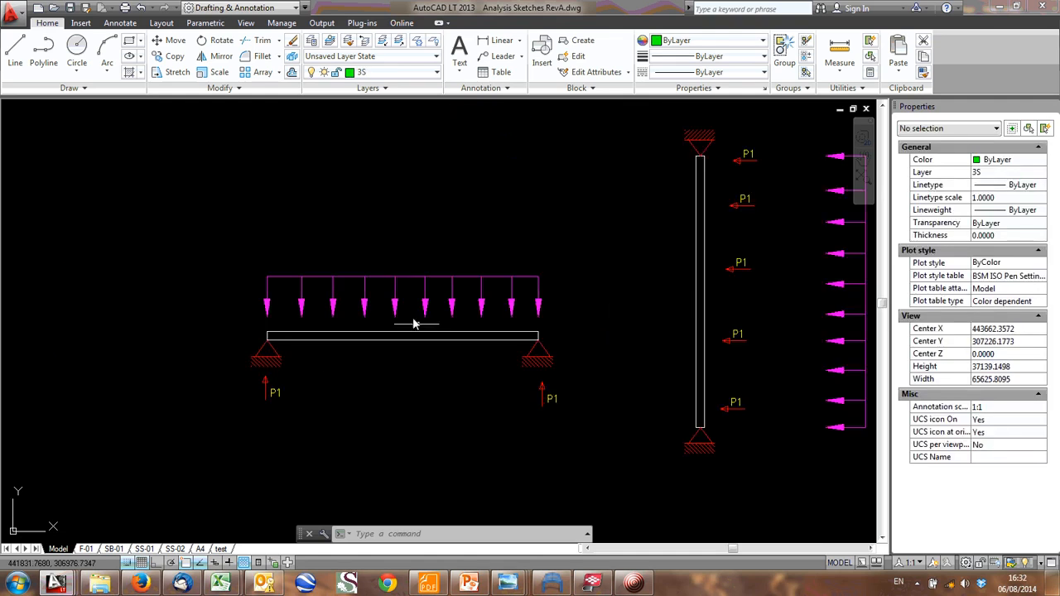
mouse_move(558, 353)
middle_down()
mouse_move(521, 374)
mouse_move(328, 416)
middle_up()
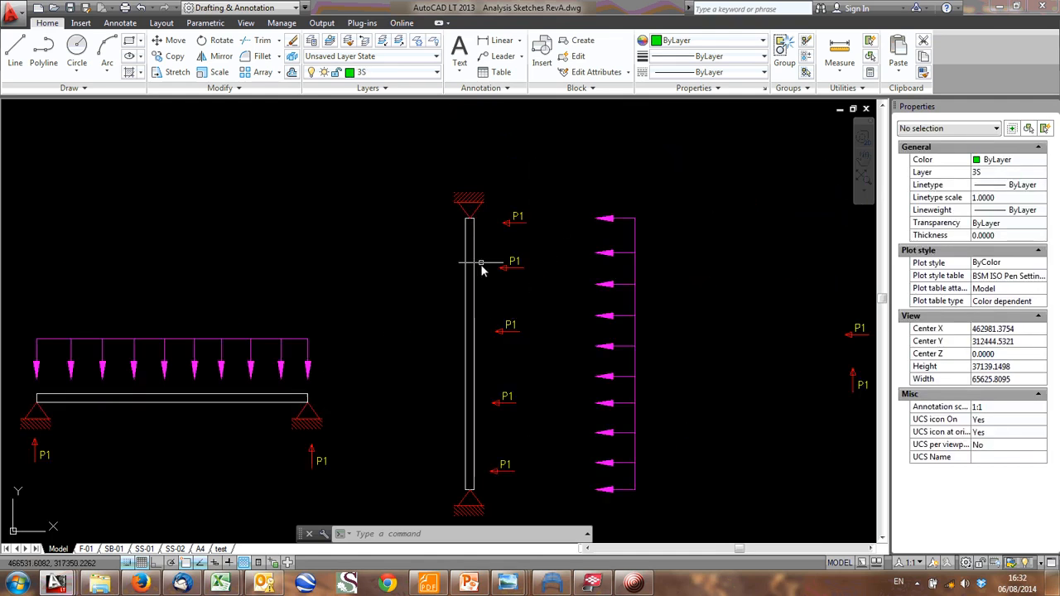
- Review the fixed, pin, roller and slider support symbols together with the P1 force arrows beside them
scroll(476, 248, down, 2)
middle_drag(466, 232, 503, 401)
scroll(361, 257, up, 6)
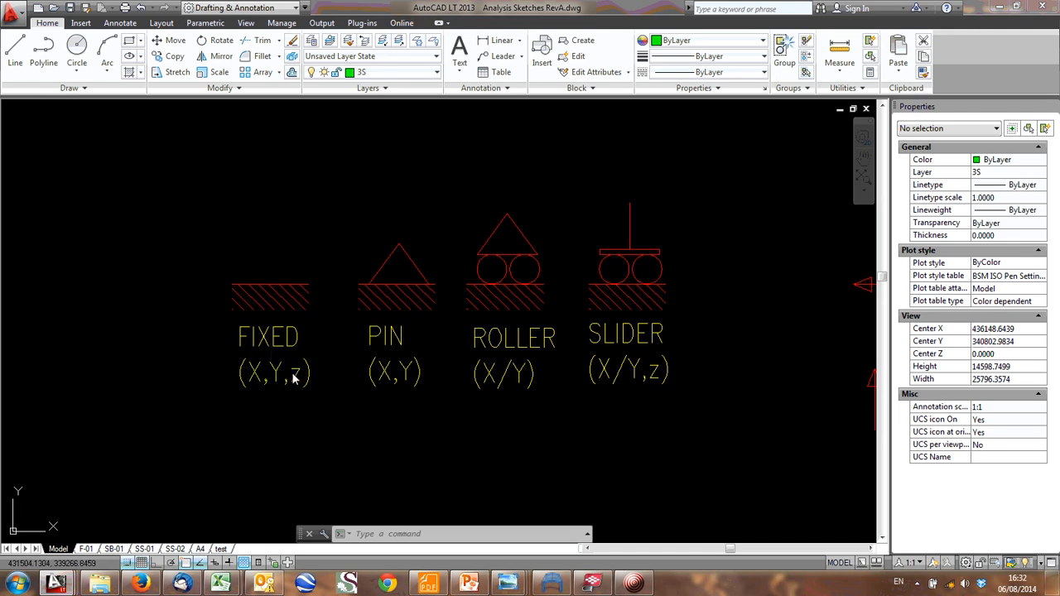
middle_drag(293, 379, 233, 384)
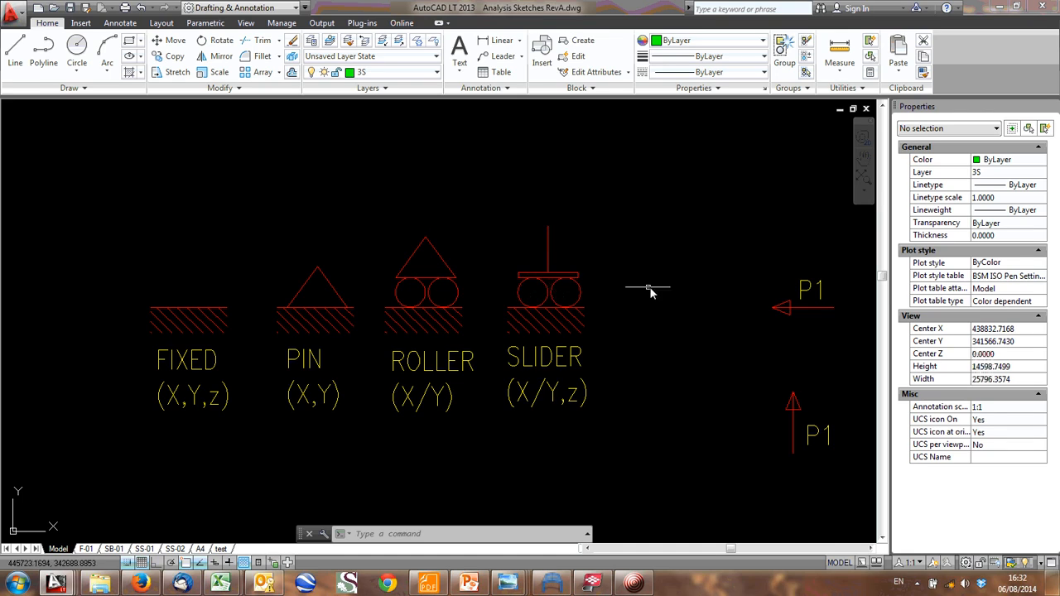
scroll(563, 296, down, 2)
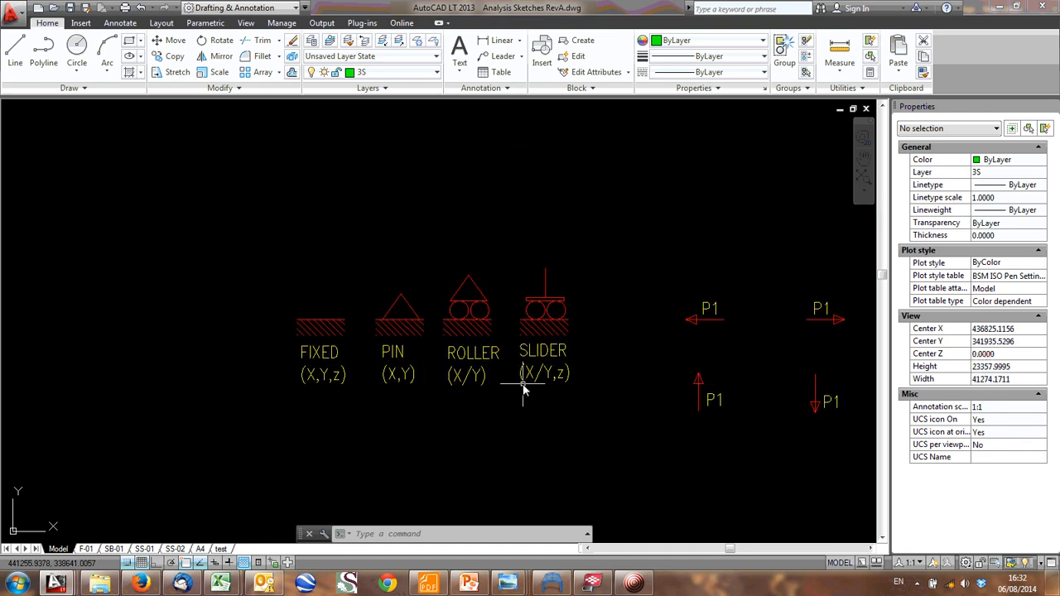
- Examine the simply supported beam, the laterally loaded column and the pitched roof load sketches below the support symbols
scroll(524, 389, down, 2)
scroll(583, 304, down, 1)
middle_drag(583, 304, 526, 160)
scroll(430, 373, up, 1)
scroll(439, 385, down, 2)
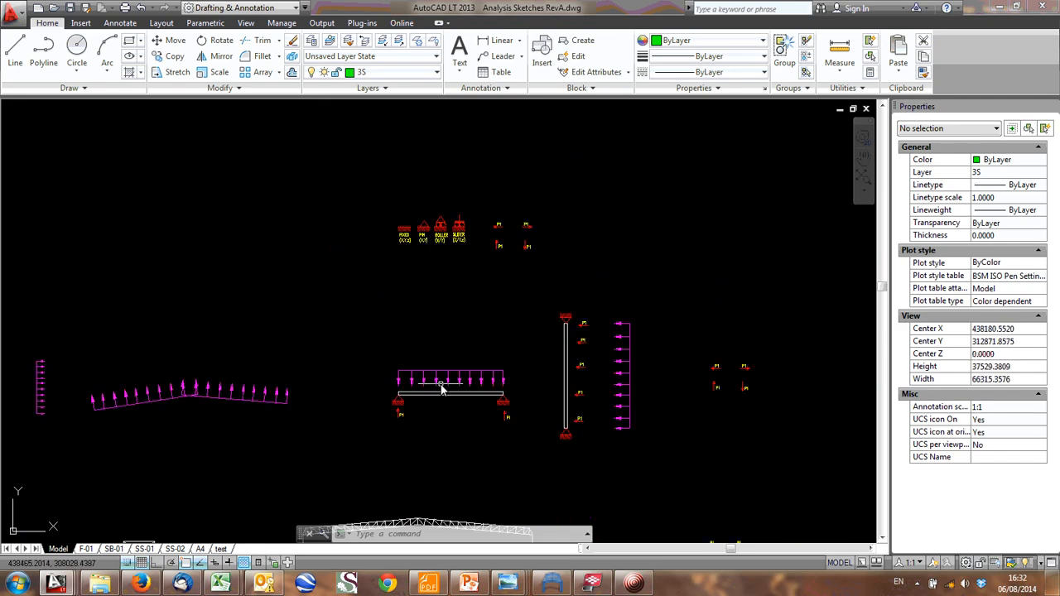
middle_drag(340, 485, 532, 382)
middle_drag(628, 409, 545, 359)
scroll(547, 359, up, 1)
mouse_move(610, 331)
middle_down()
mouse_move(579, 406)
mouse_move(540, 426)
mouse_move(537, 454)
middle_up()
- Switch to the Tekla BIMsight model and inspect the gable frame and the purlins spanning between grid lines AA and AE
click(593, 586)
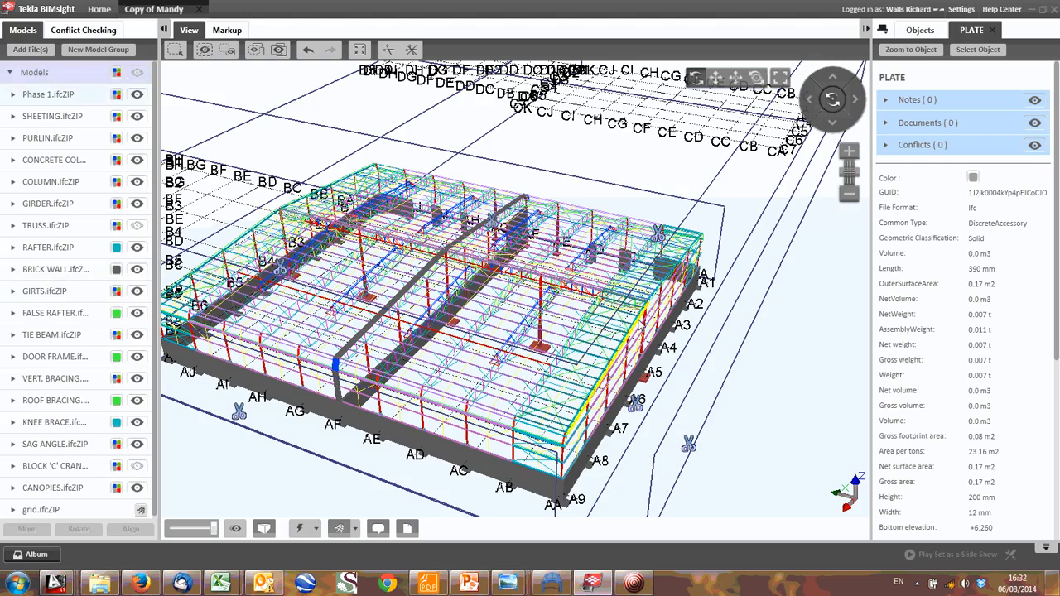
drag(632, 325, 534, 341)
middle_drag(595, 350, 632, 406)
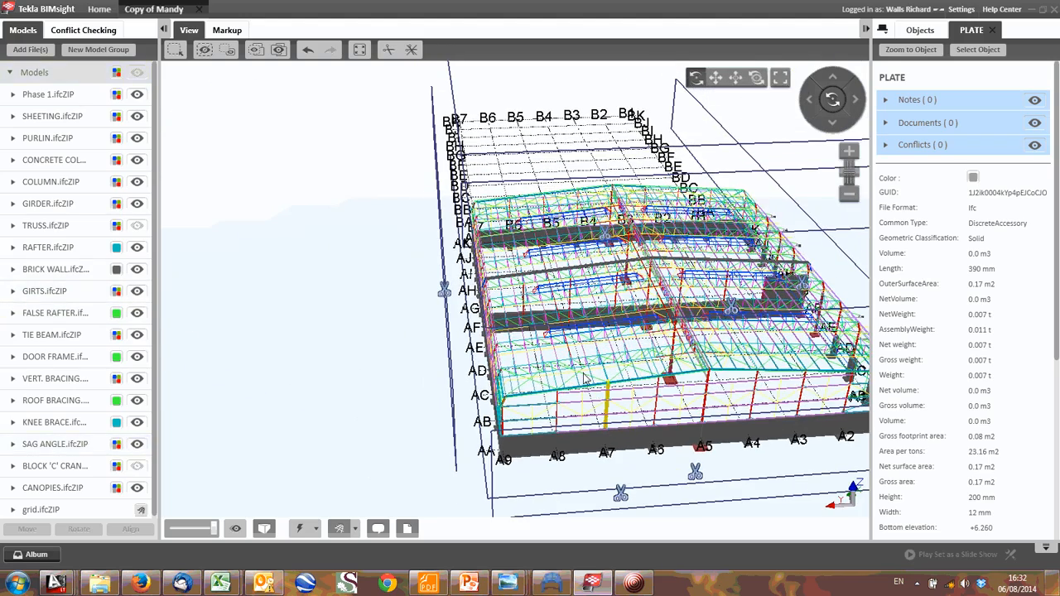
scroll(622, 402, up, 2)
middle_drag(558, 395, 478, 379)
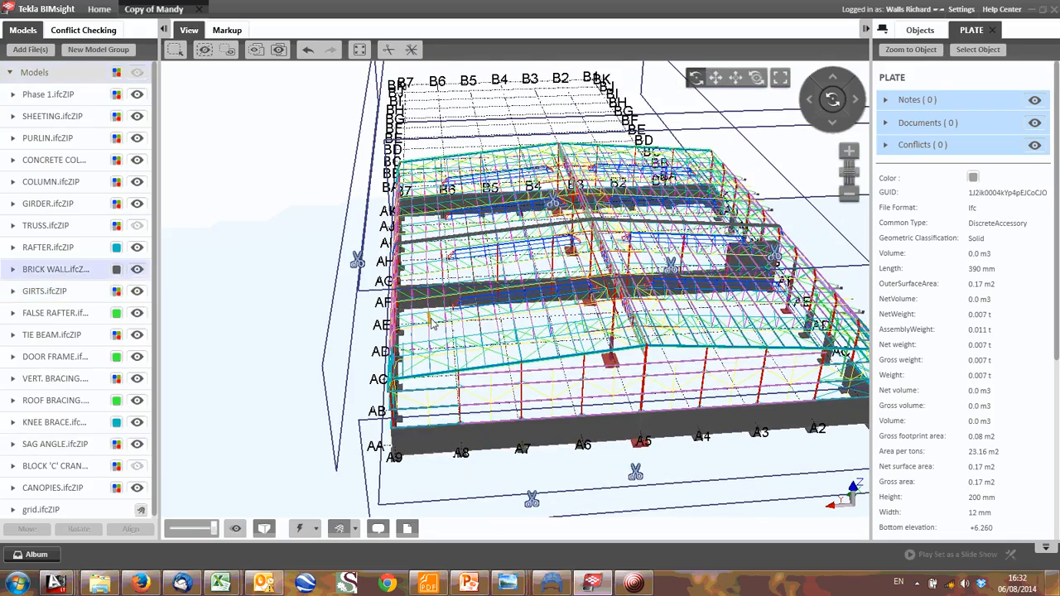
drag(447, 323, 580, 380)
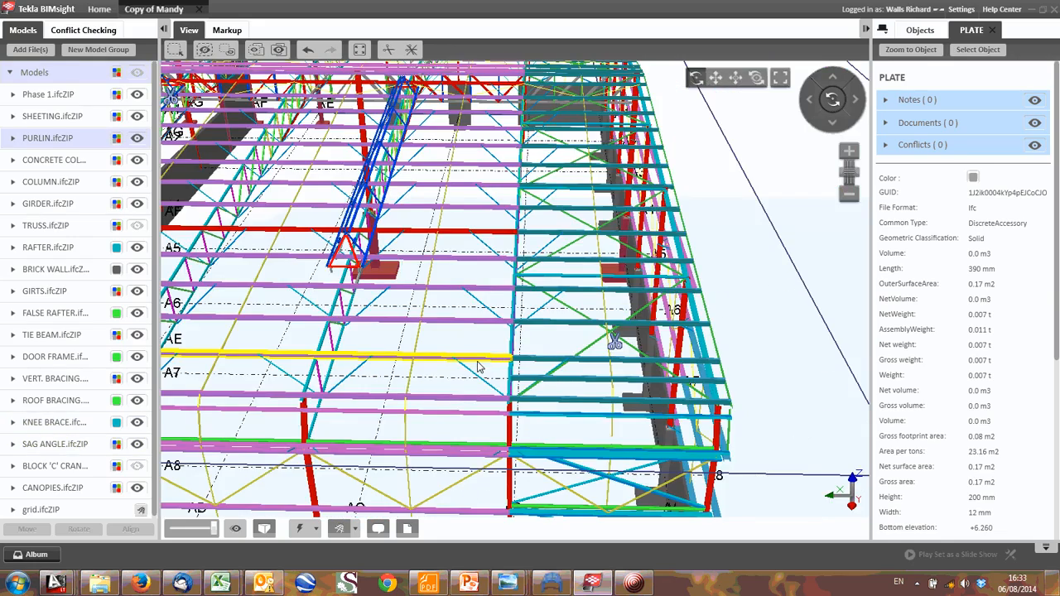
scroll(478, 367, up, 3)
drag(418, 352, 306, 377)
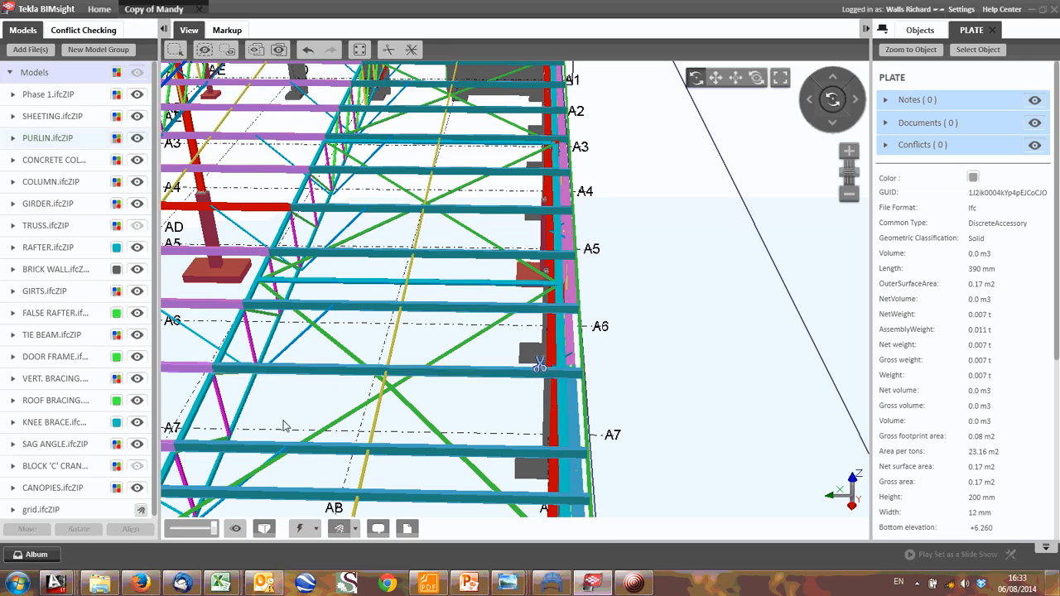
- Switch to the AutoCAD LT sketches and examine the pin-supported beam with its distributed load and P1 reactions
mouse_move(56, 583)
click(129, 518)
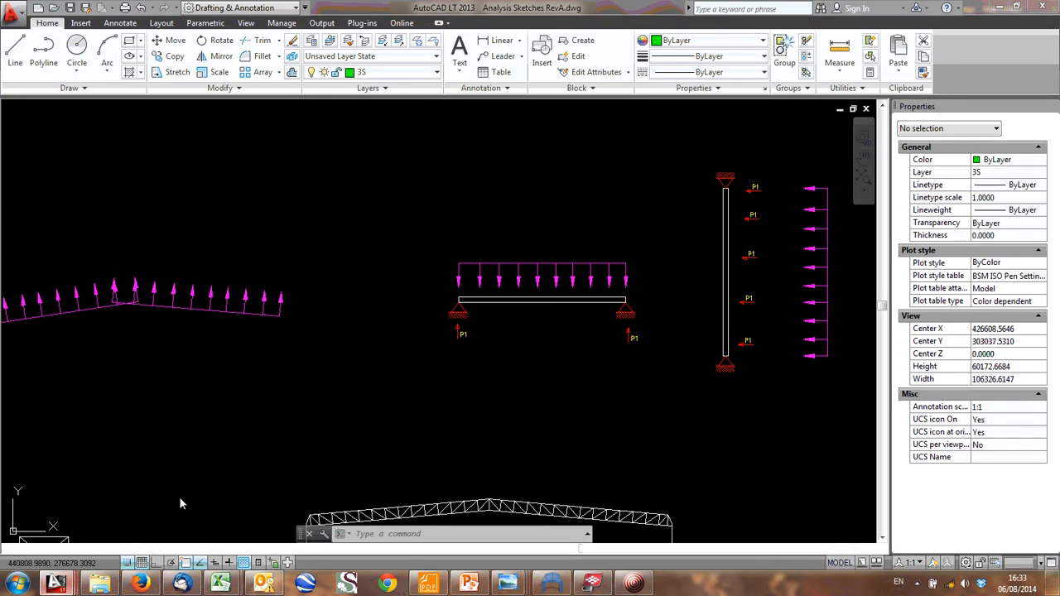
scroll(551, 303, up, 3)
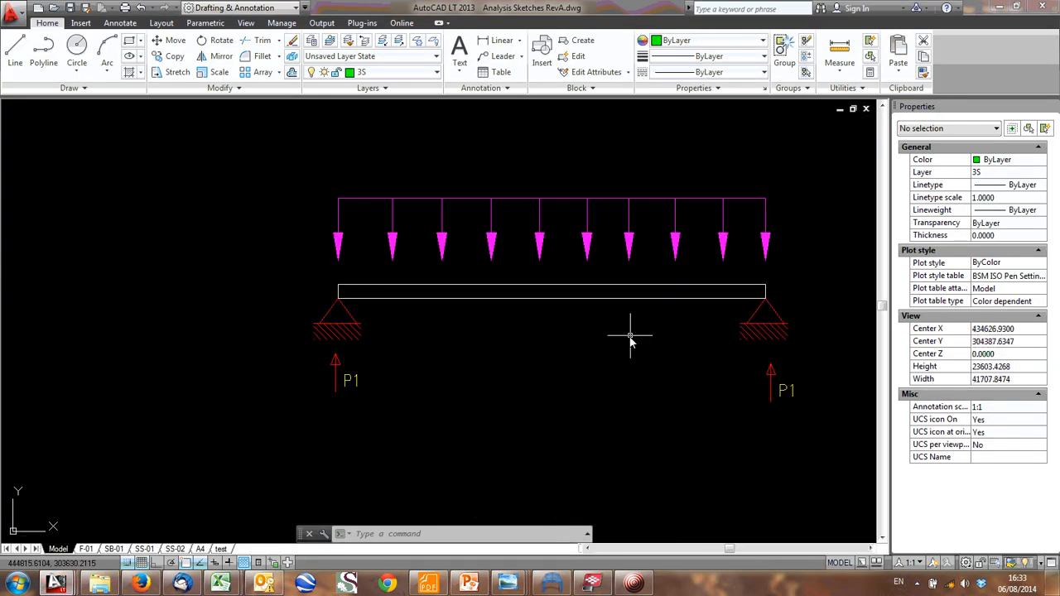
scroll(426, 289, down, 1)
scroll(373, 274, down, 1)
middle_drag(372, 274, 375, 284)
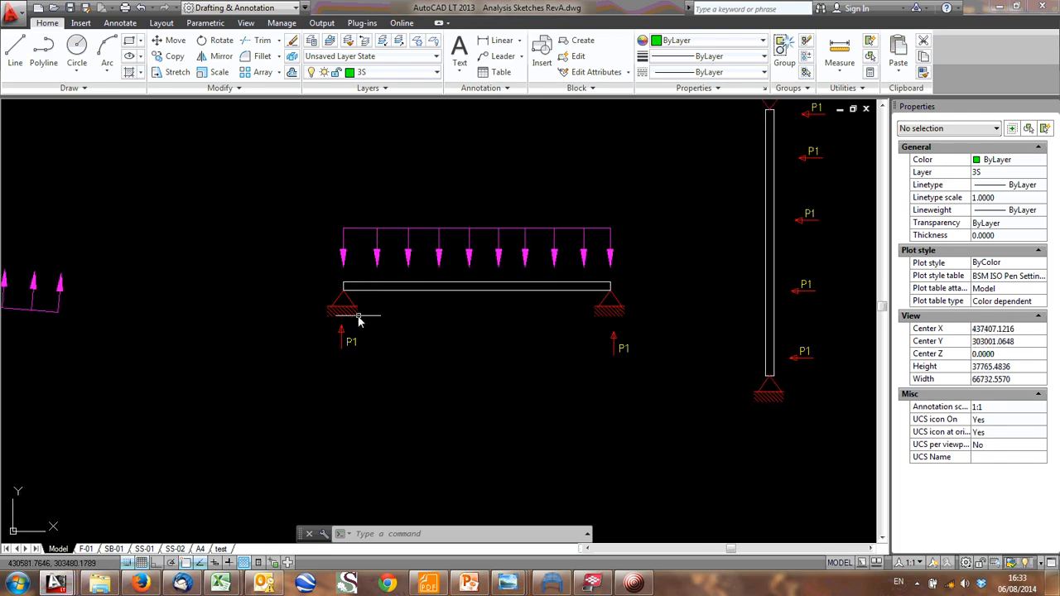
- Switch to the Tekla BIMsight model and inspect the purlins crossing the truss at grid line AC between A5 and A7
click(588, 583)
scroll(492, 243, up, 3)
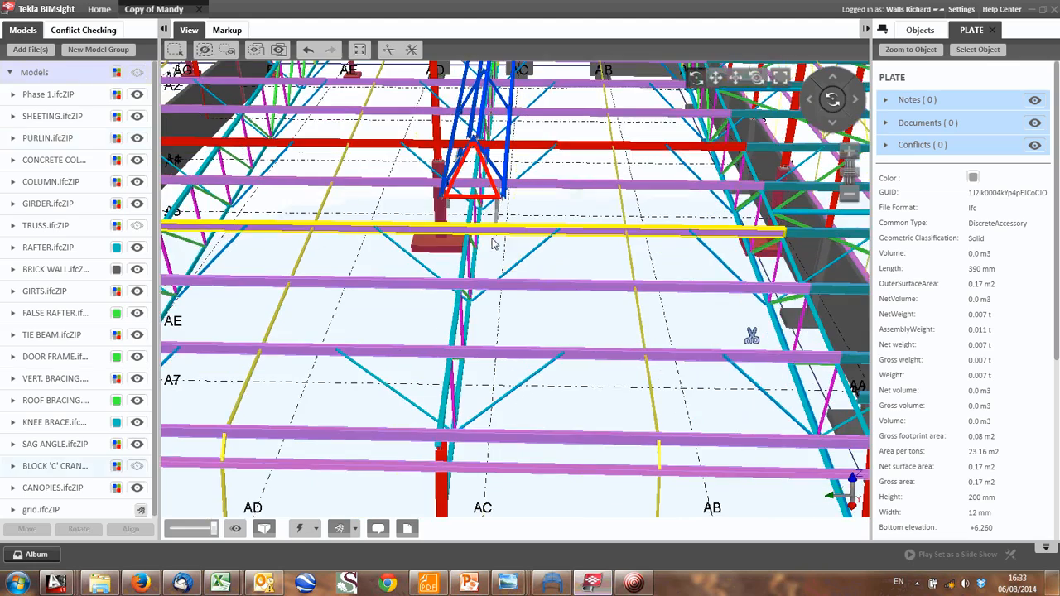
scroll(502, 241, up, 2)
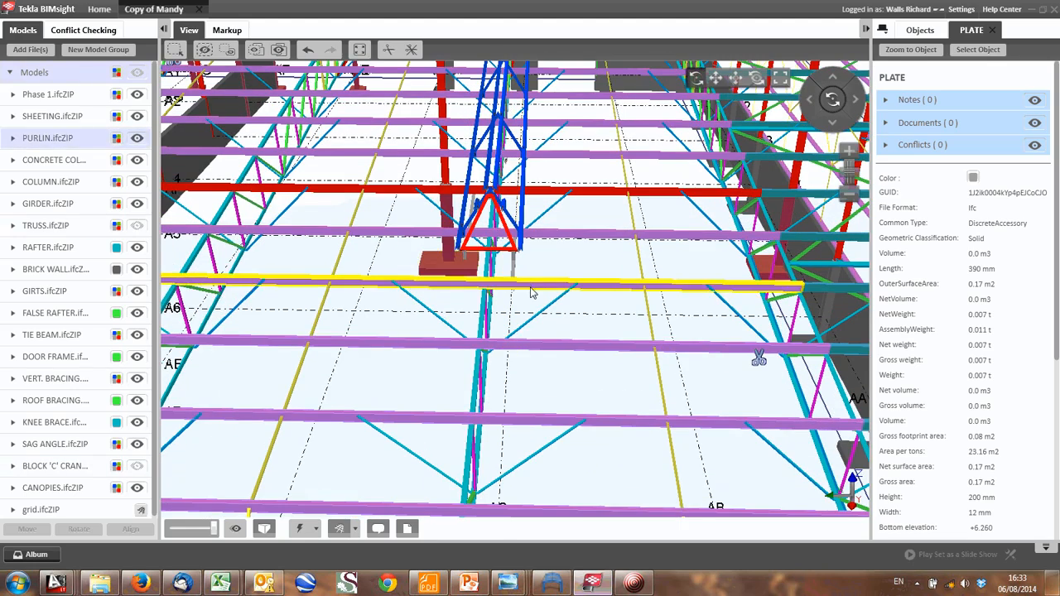
middle_drag(531, 288, 517, 329)
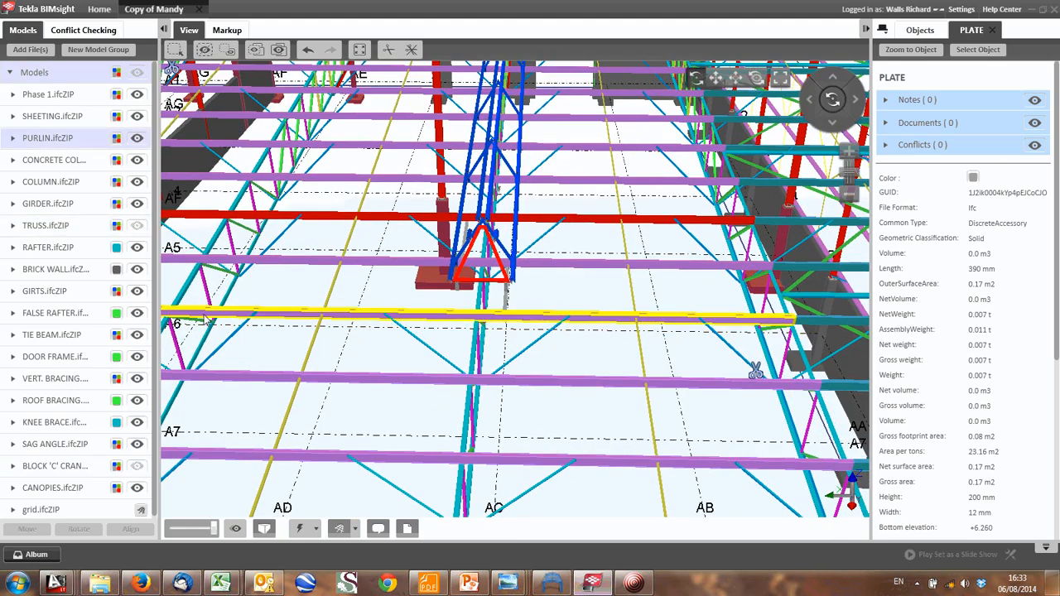
- Switch to the AutoCAD LT sketches and copy the beam's left pin support to the midpoint of its bottom edge
click(54, 584)
click(94, 526)
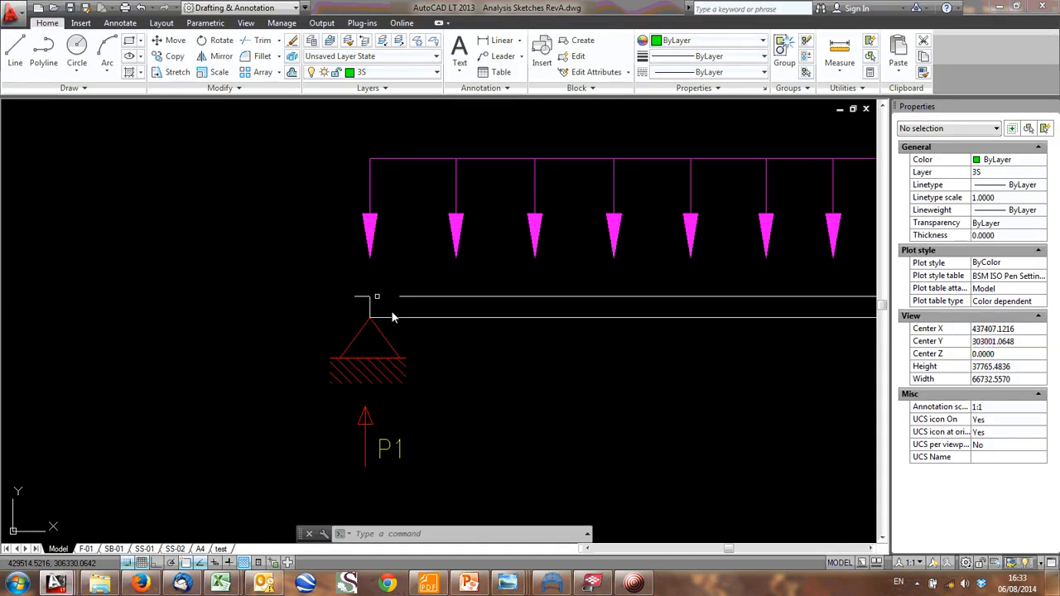
click(413, 360)
click(335, 339)
text(c)
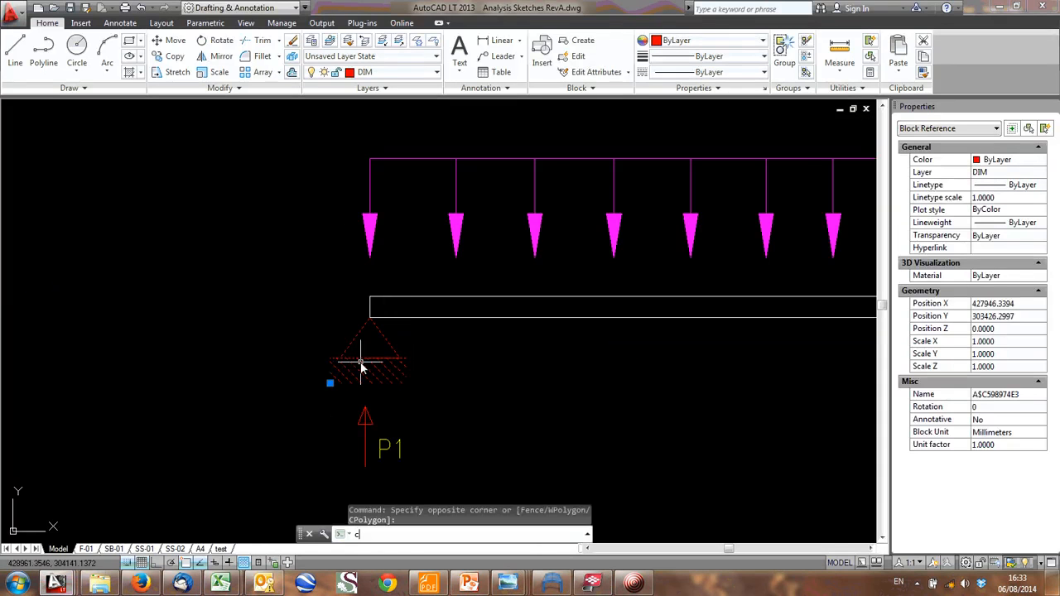
text(o)
key(Return)
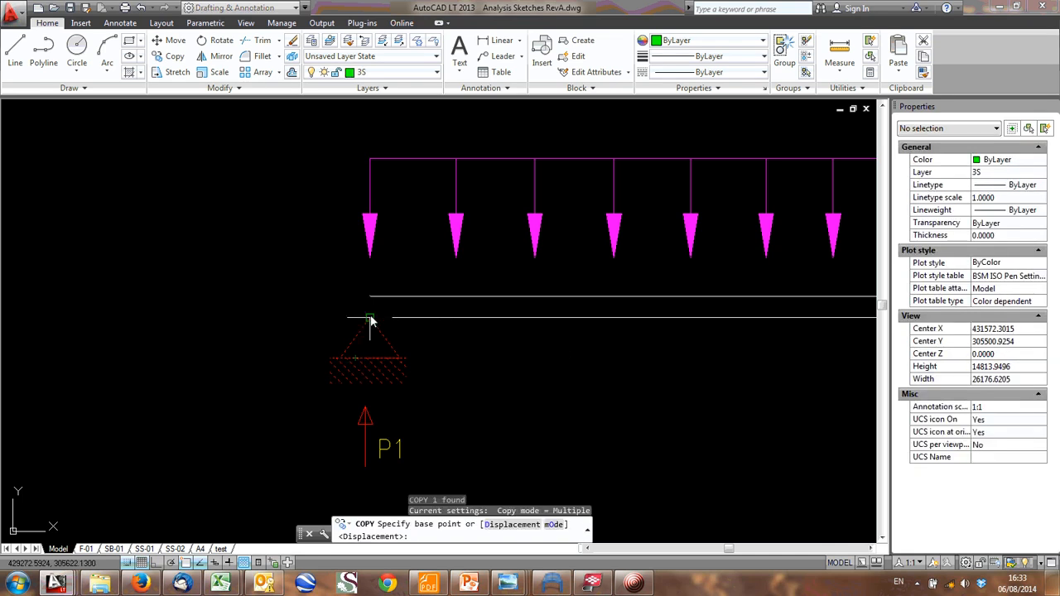
click(370, 318)
middle_drag(687, 374, 356, 360)
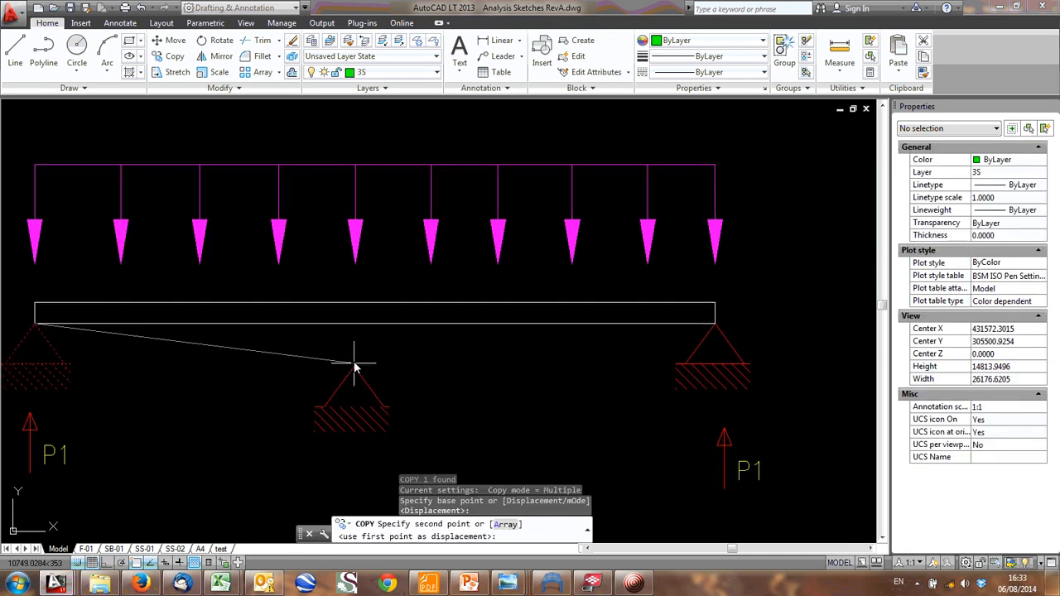
click(380, 329)
scroll(508, 364, down, 3)
scroll(578, 447, up, 1)
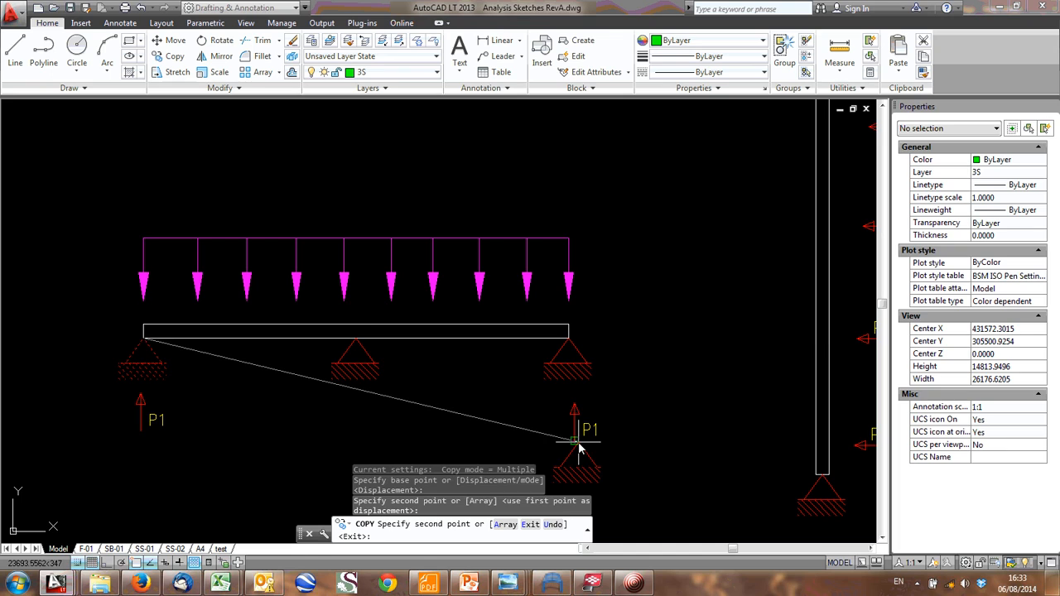
key(Escape)
- Erase the pin support at the beam's midspan
click(360, 365)
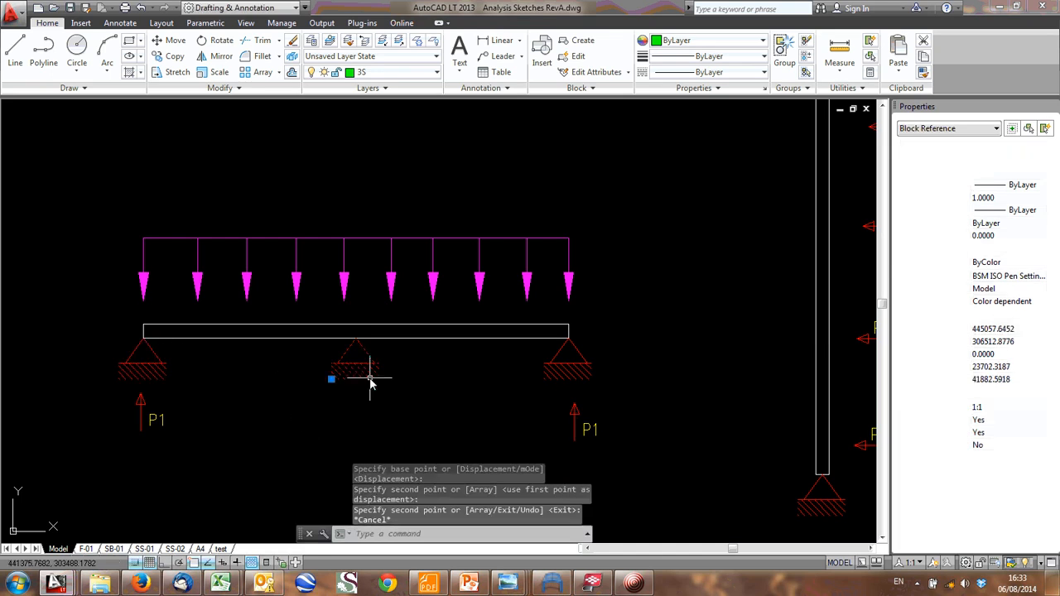
key(Delete)
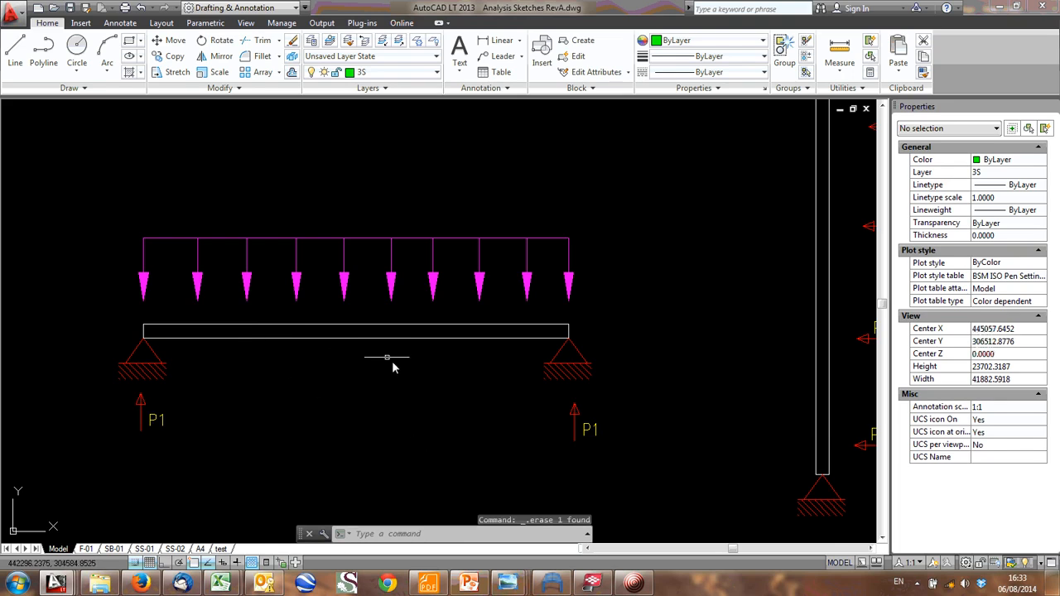
- Switch to the Tekla BIMsight model and inspect the end wall girts and roof bracing along grid line AA
click(595, 583)
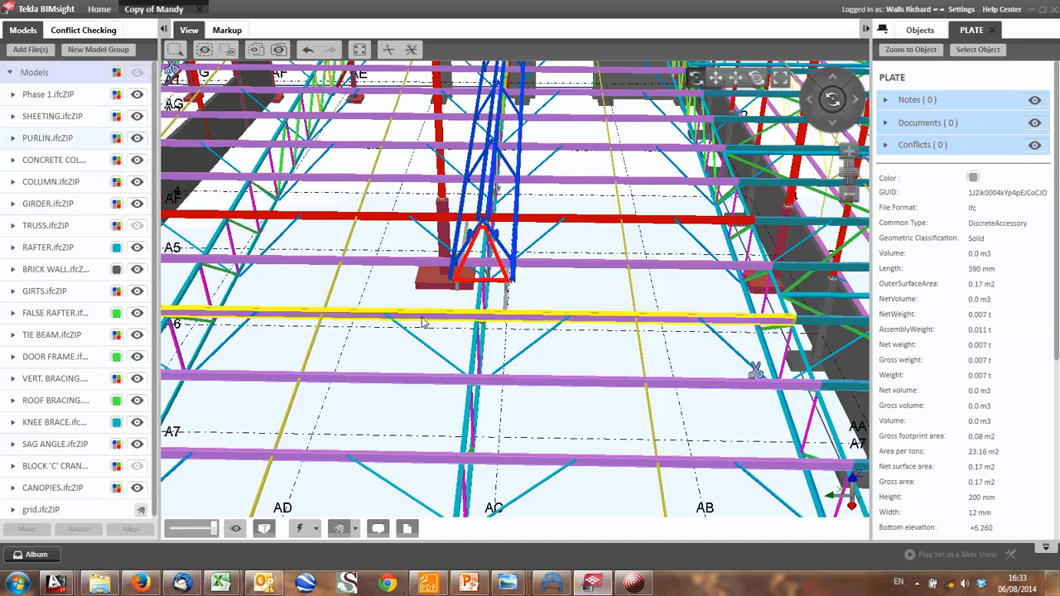
scroll(478, 350, down, 3)
drag(545, 345, 464, 363)
middle_drag(584, 340, 472, 295)
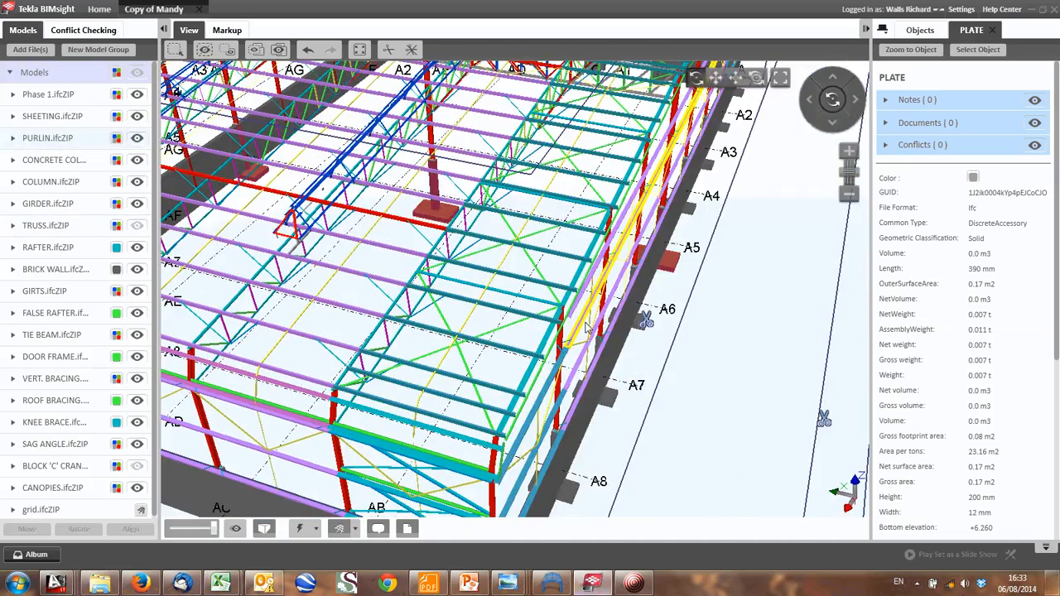
drag(593, 356, 501, 327)
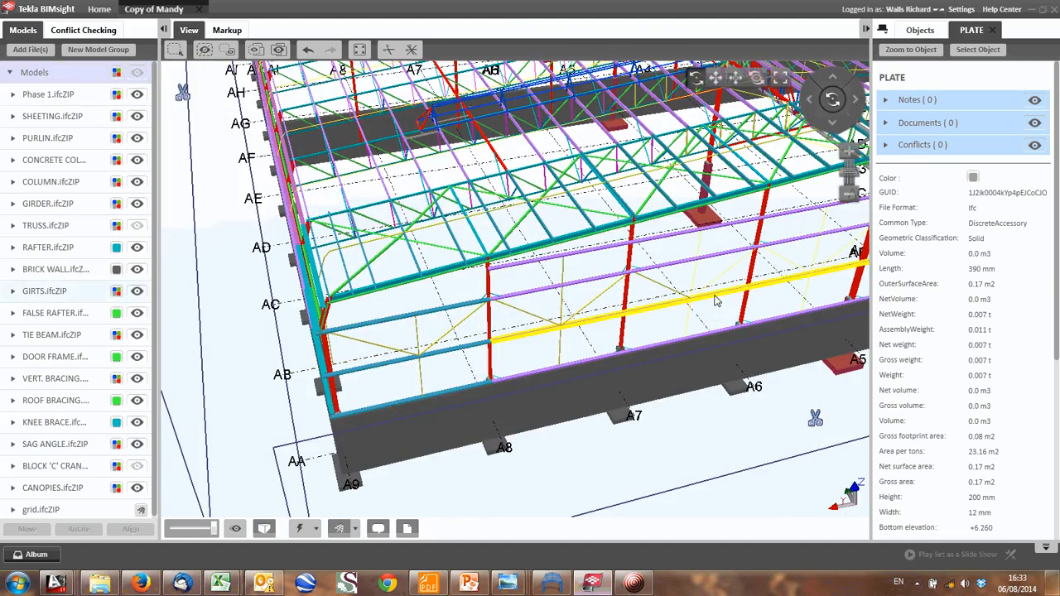
drag(501, 325, 506, 405)
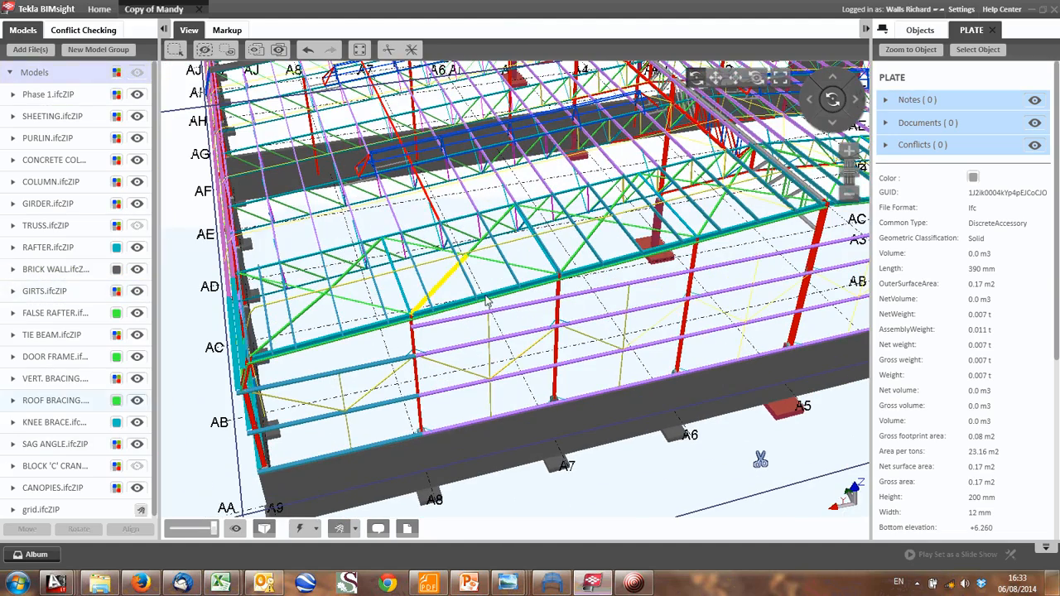
- Inspect the knee braces connecting the purlins to the trusses between grid lines AB and AD
drag(393, 270, 478, 271)
scroll(478, 271, up, 5)
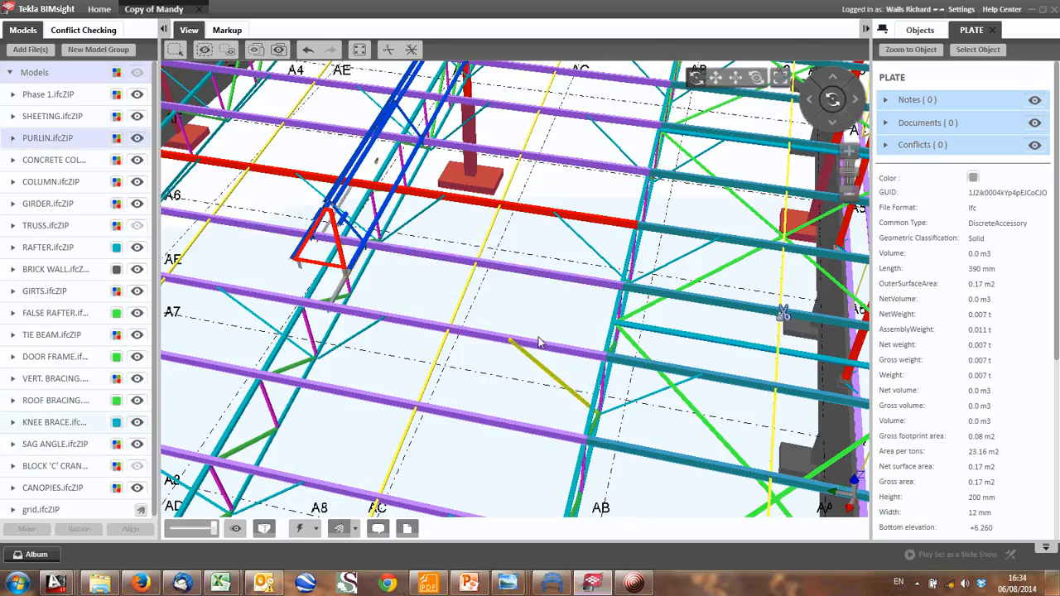
scroll(534, 361, up, 5)
drag(538, 363, 700, 341)
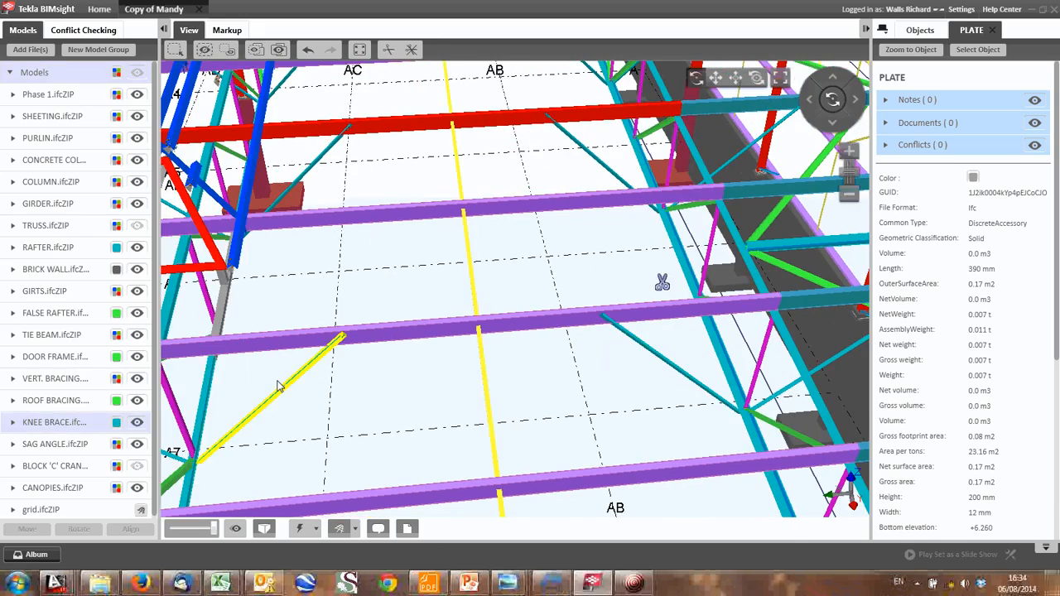
drag(278, 389, 289, 370)
scroll(295, 381, down, 3)
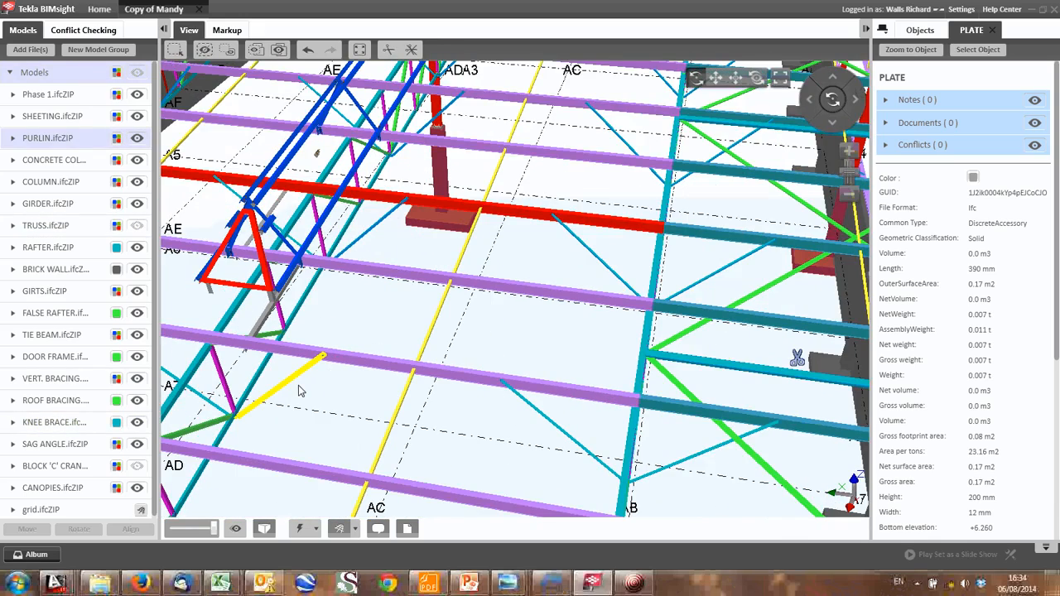
scroll(300, 391, down, 2)
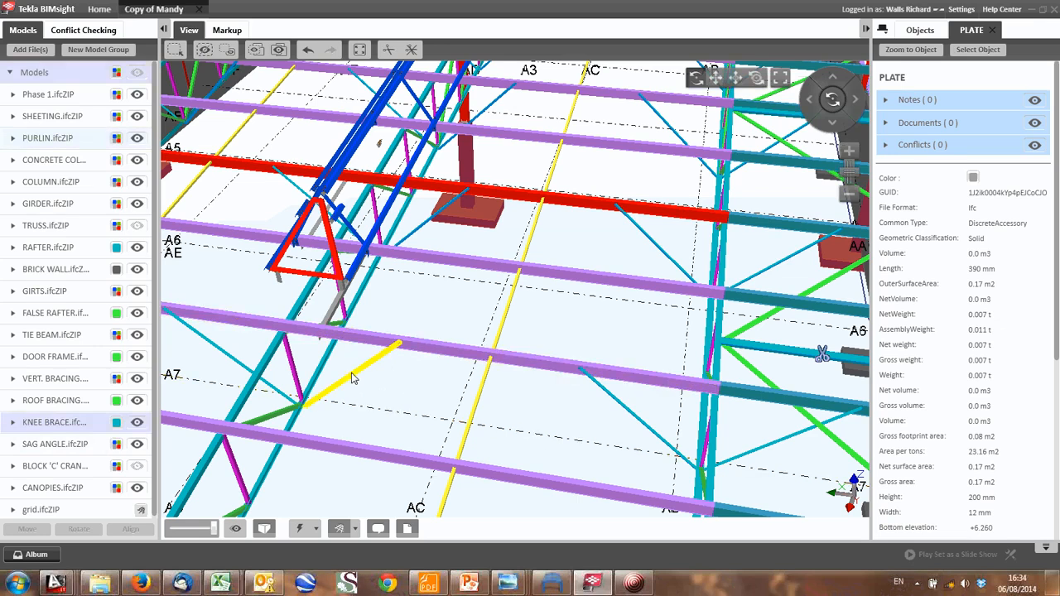
scroll(372, 364, down, 2)
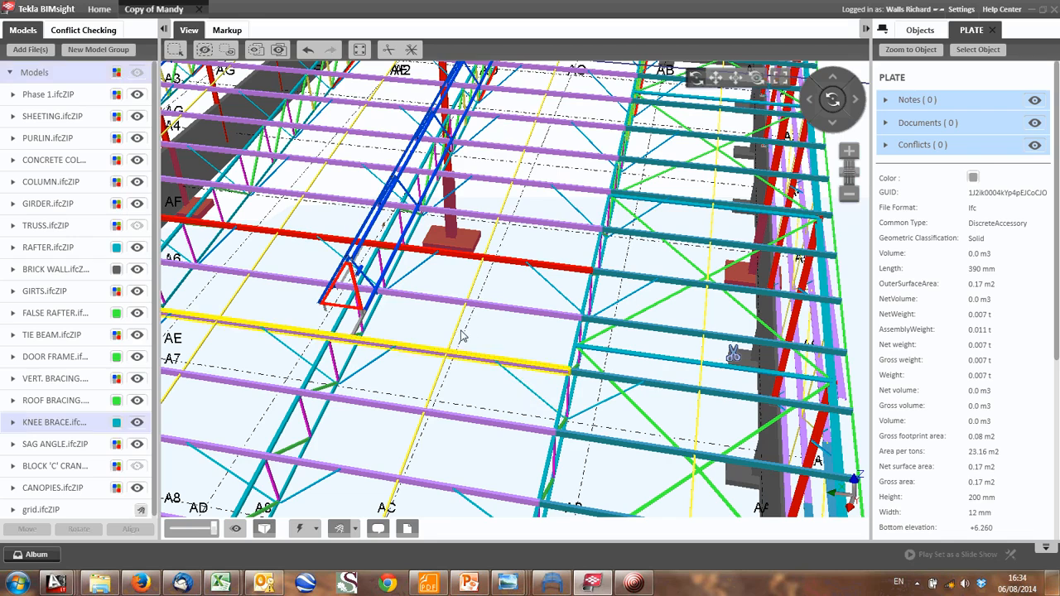
scroll(493, 303, up, 2)
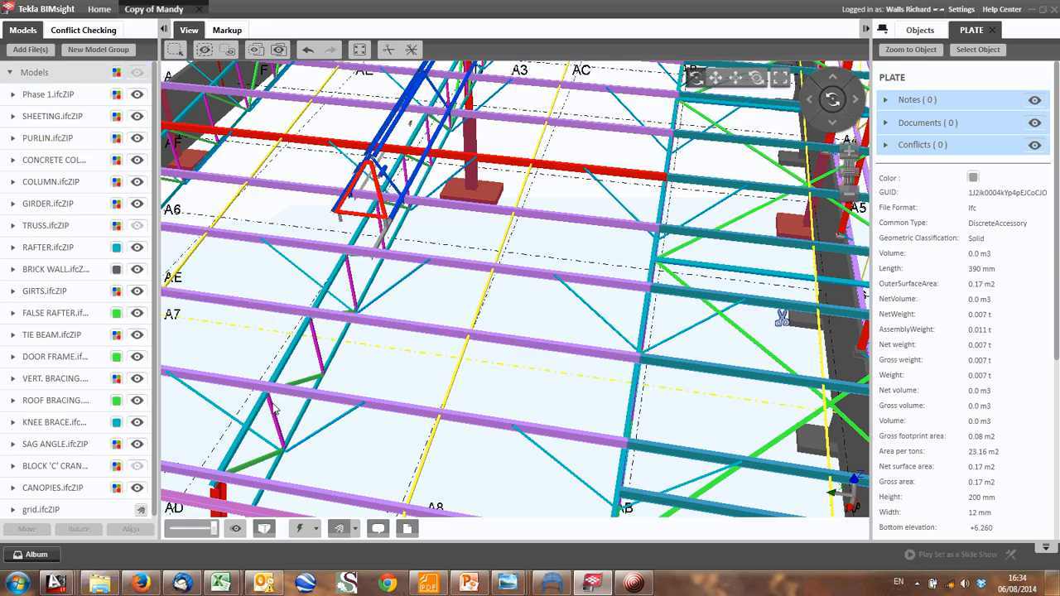
- Switch to the AutoCAD LT sketches and review the beam's distributed load, pin supports and P1 reactions alongside the column sketch
mouse_move(56, 583)
click(83, 505)
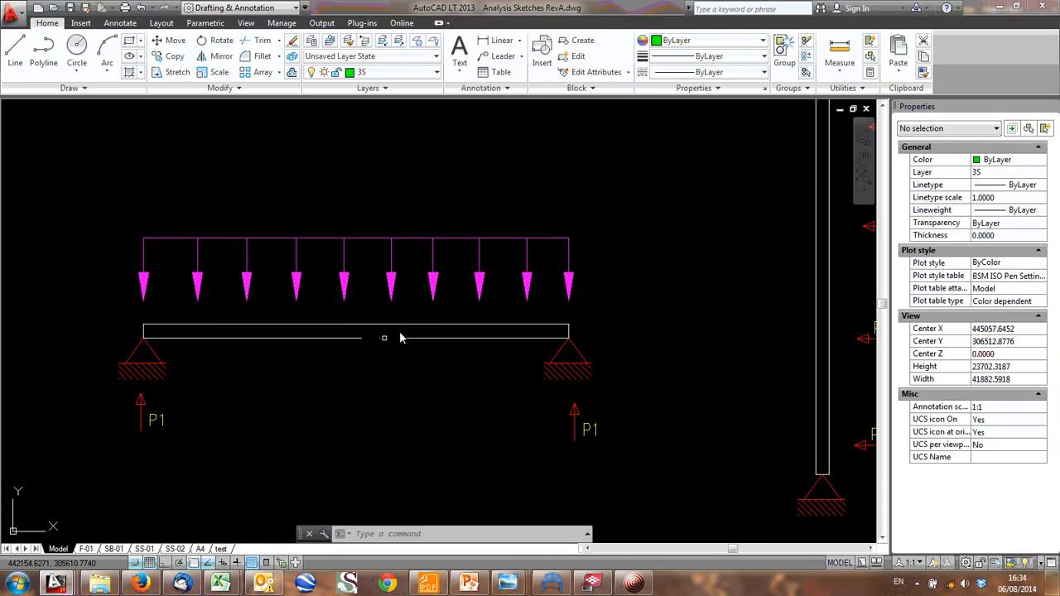
middle_drag(407, 328, 390, 334)
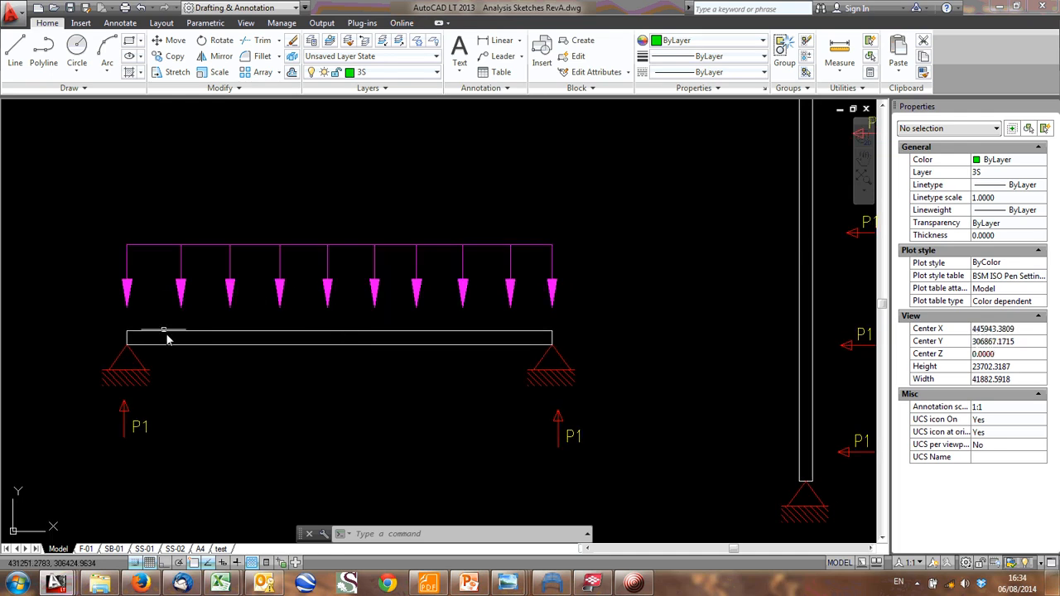
mouse_move(173, 348)
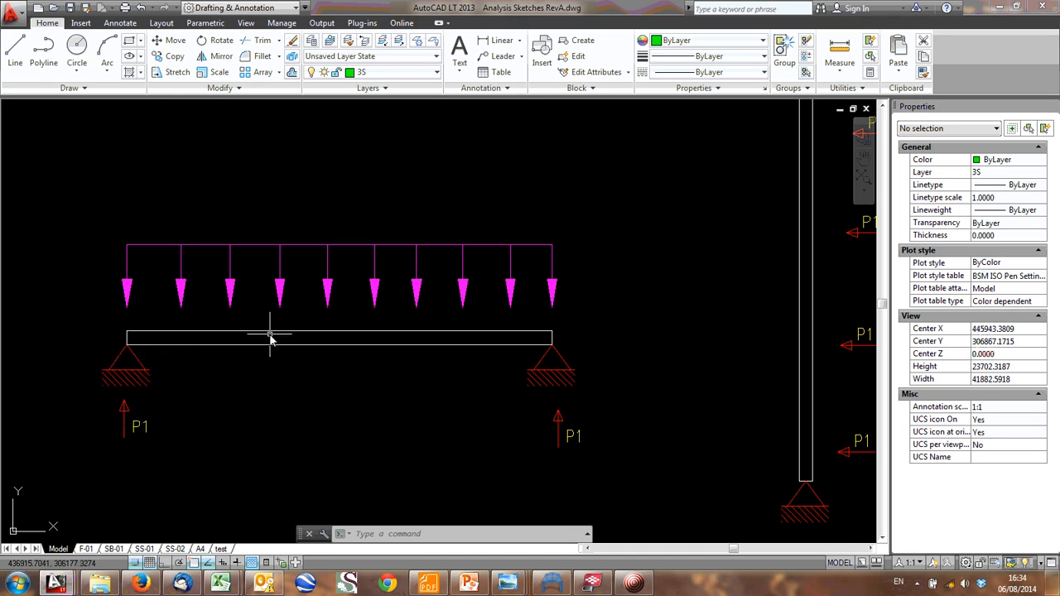
mouse_move(270, 336)
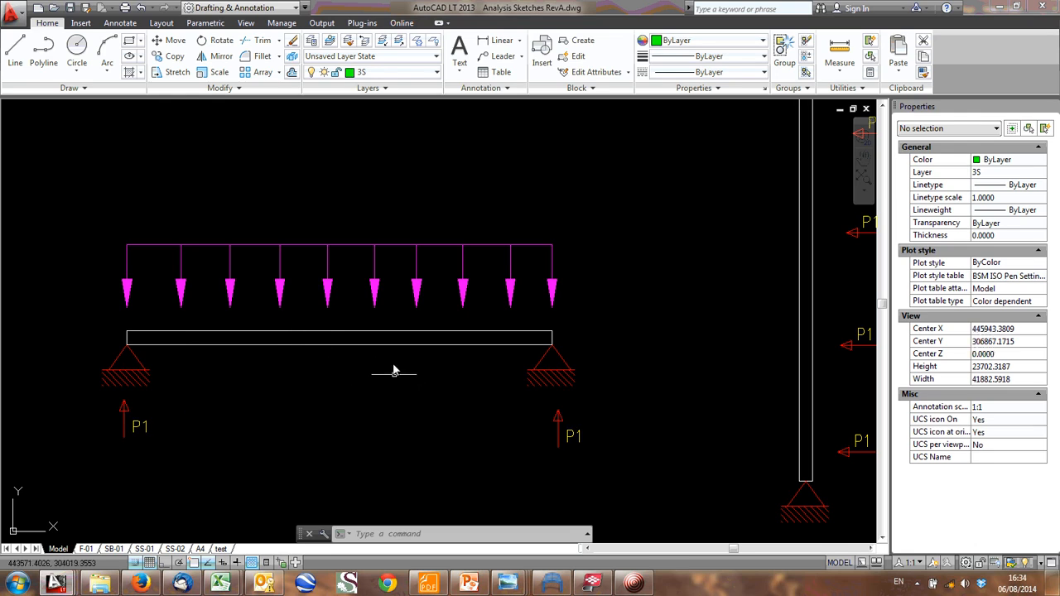
scroll(393, 344, down, 2)
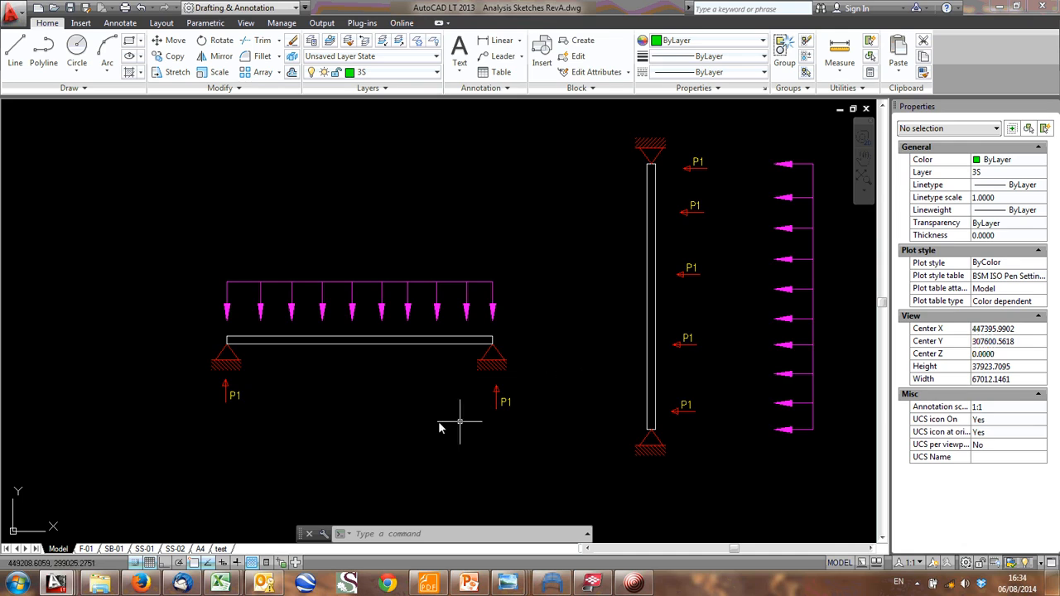
scroll(351, 425, up, 2)
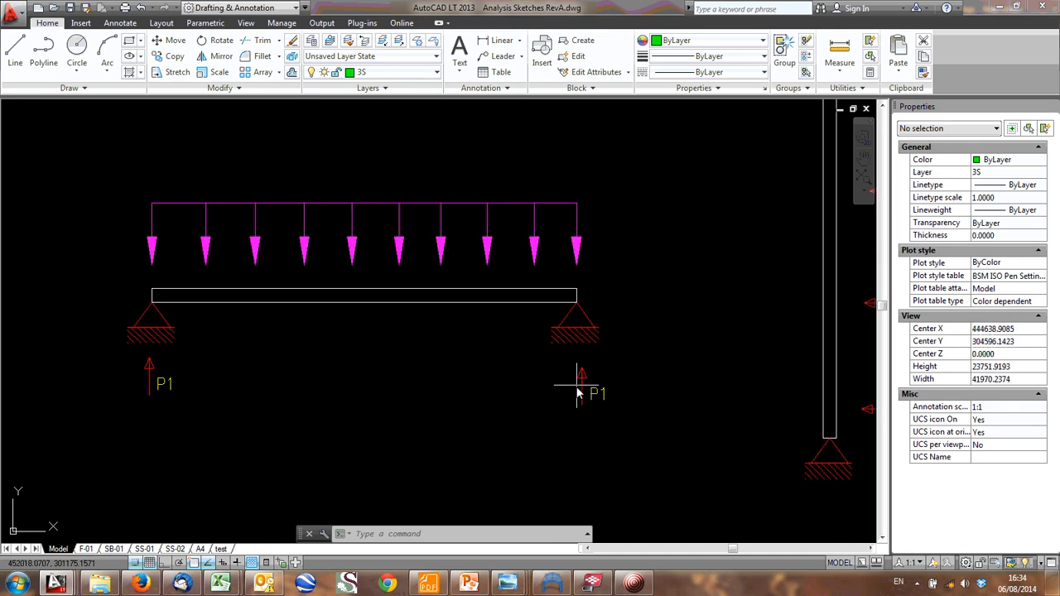
- Switch to the Tekla BIMsight model and examine the purlins spanning between the roof trusses near grid lines AA to AC
middle_drag(268, 303, 379, 303)
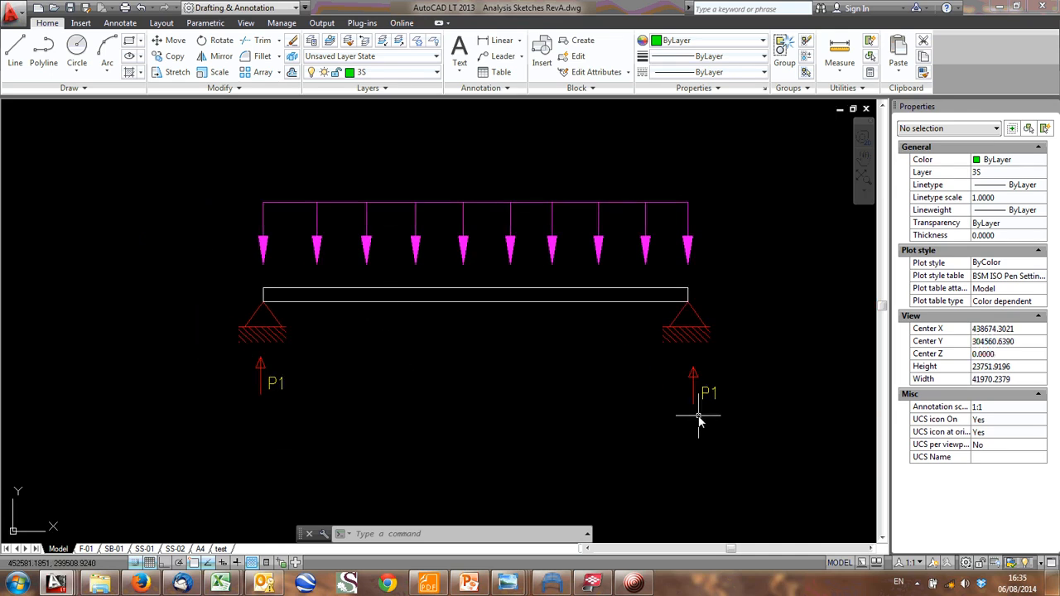
click(589, 580)
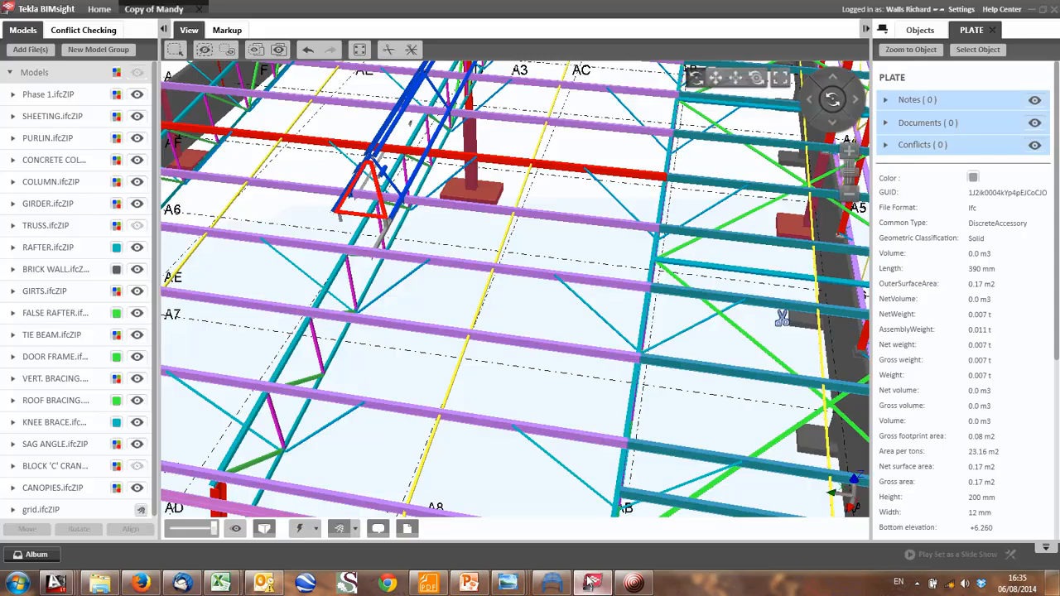
click(402, 256)
scroll(402, 255, down, 3)
drag(402, 255, 584, 264)
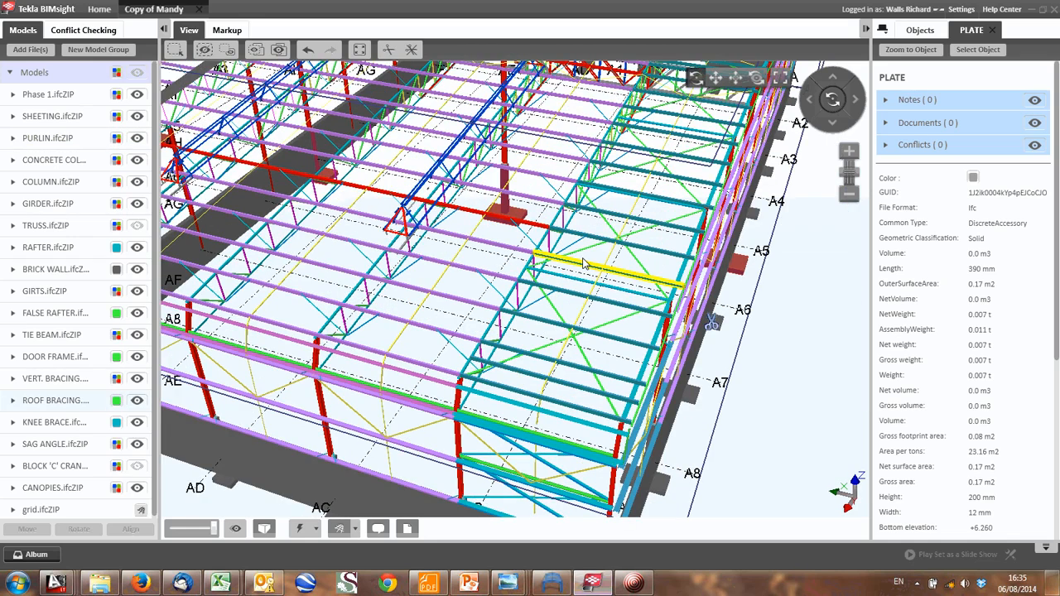
scroll(419, 299, down, 5)
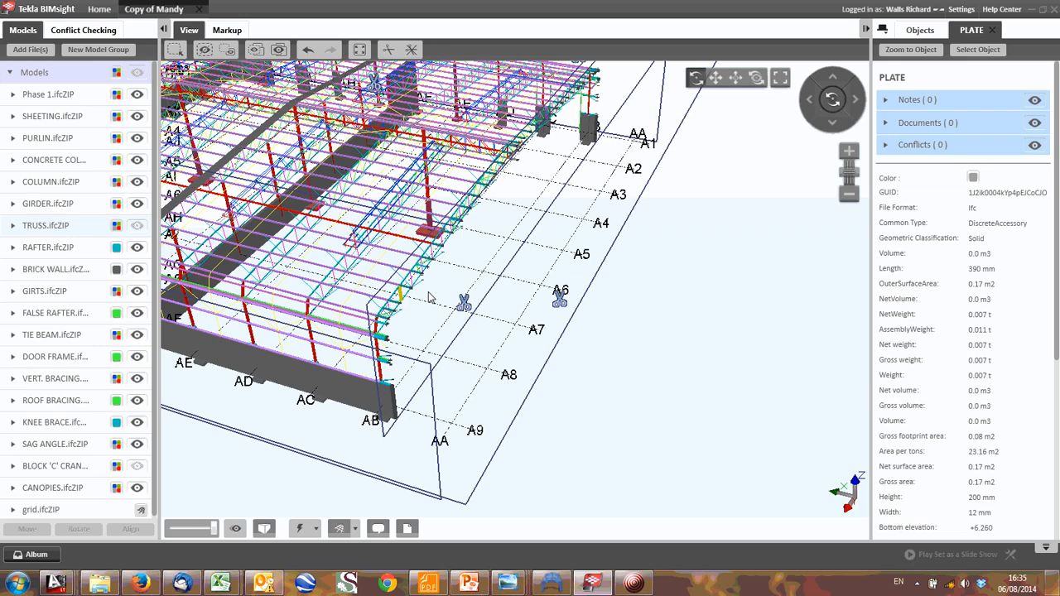
drag(429, 298, 459, 250)
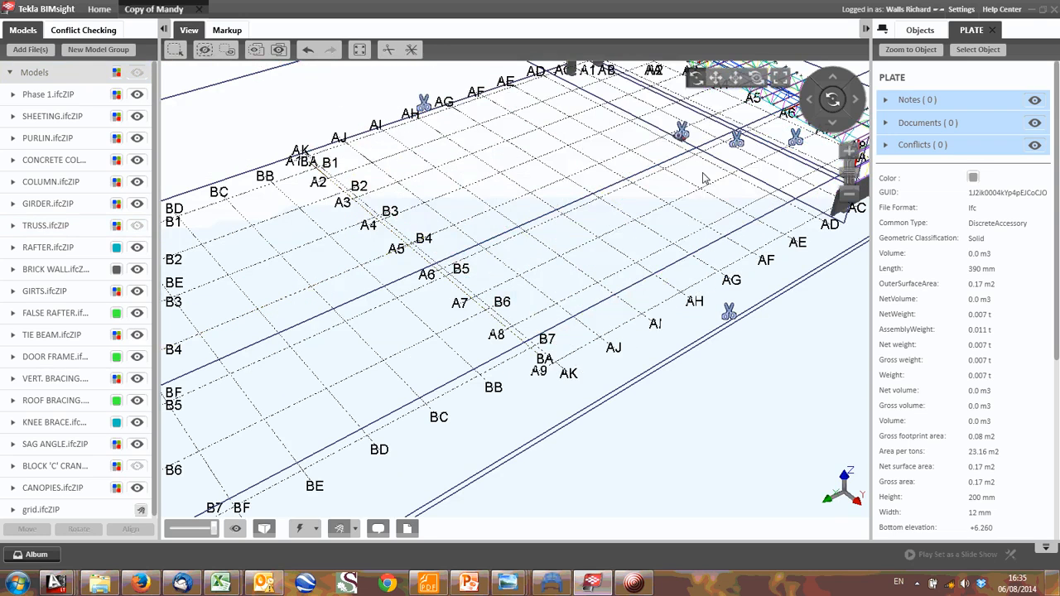
- Inspect the sliced truss frame in elevation, following the column at grid A9 and the purlins along the truss to grid A1
middle_drag(703, 177, 498, 293)
drag(504, 237, 672, 167)
scroll(566, 191, up, 3)
middle_drag(582, 192, 535, 251)
drag(535, 251, 613, 204)
middle_drag(373, 180, 394, 203)
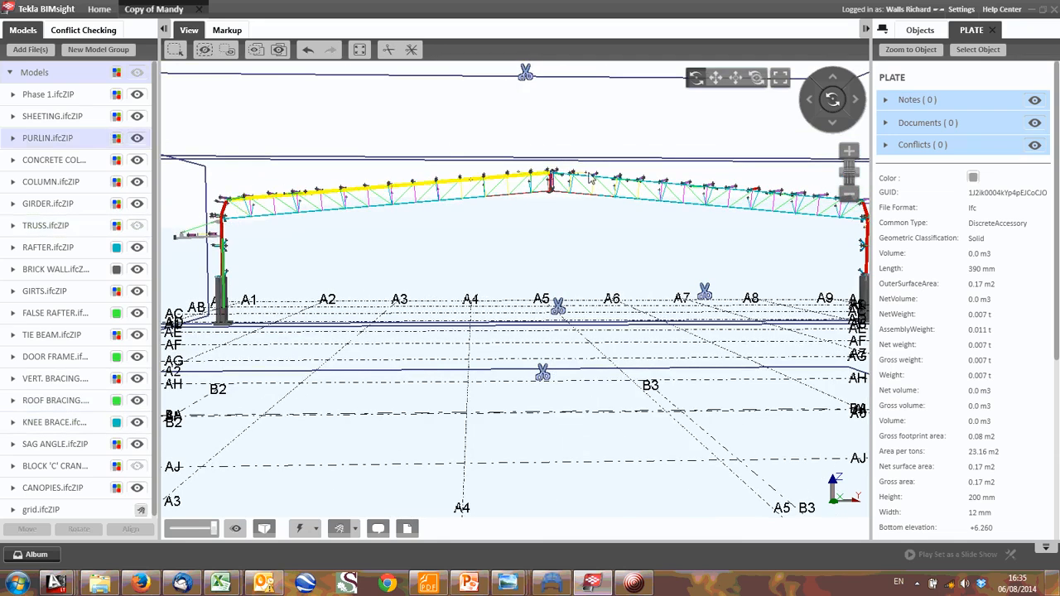
drag(589, 178, 536, 214)
scroll(584, 309, up, 5)
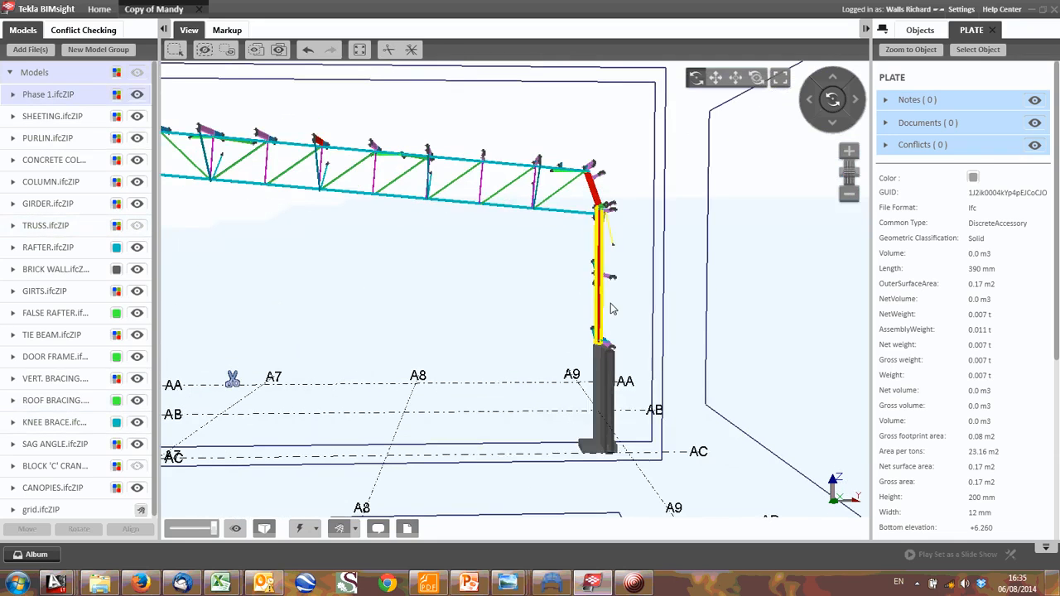
middle_drag(435, 218, 578, 225)
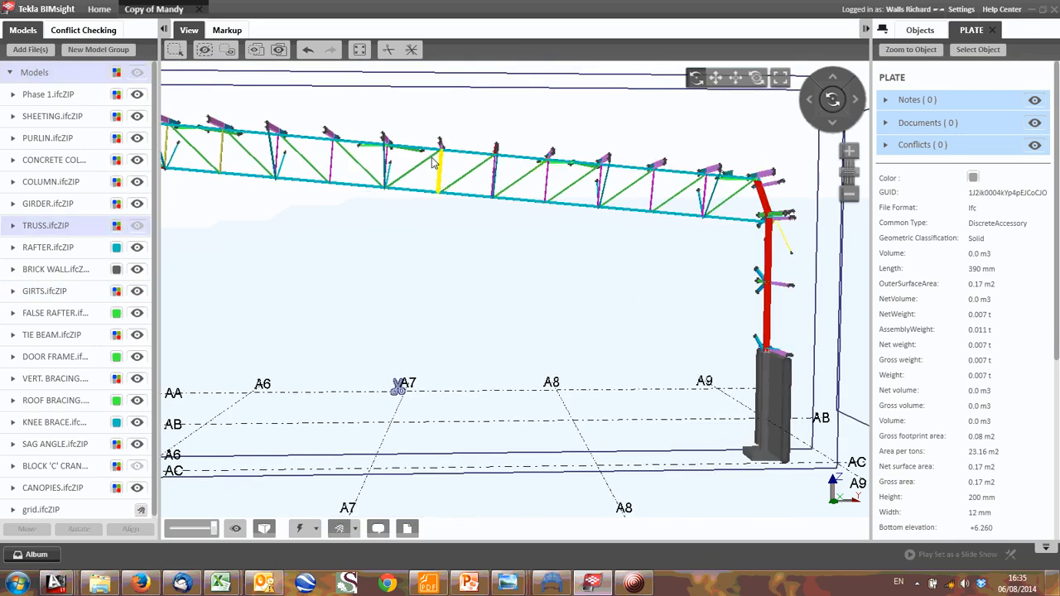
middle_drag(278, 172, 525, 202)
middle_drag(265, 215, 503, 461)
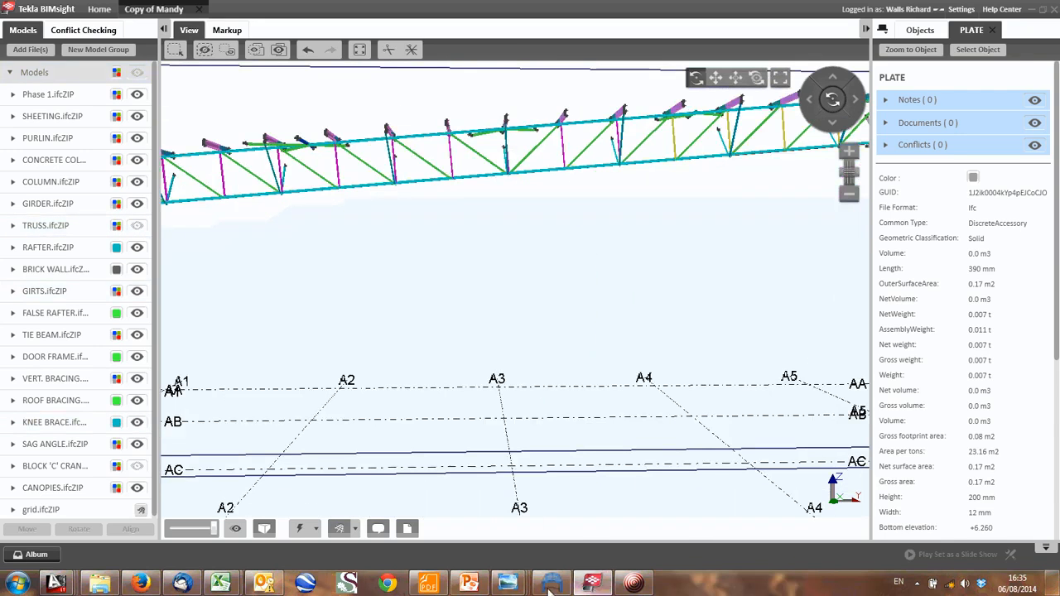
- Switch to the Analysis Sketches RevA.dwg drawing and review the beam's P1 reactions alongside the truss frame sketch
mouse_move(58, 585)
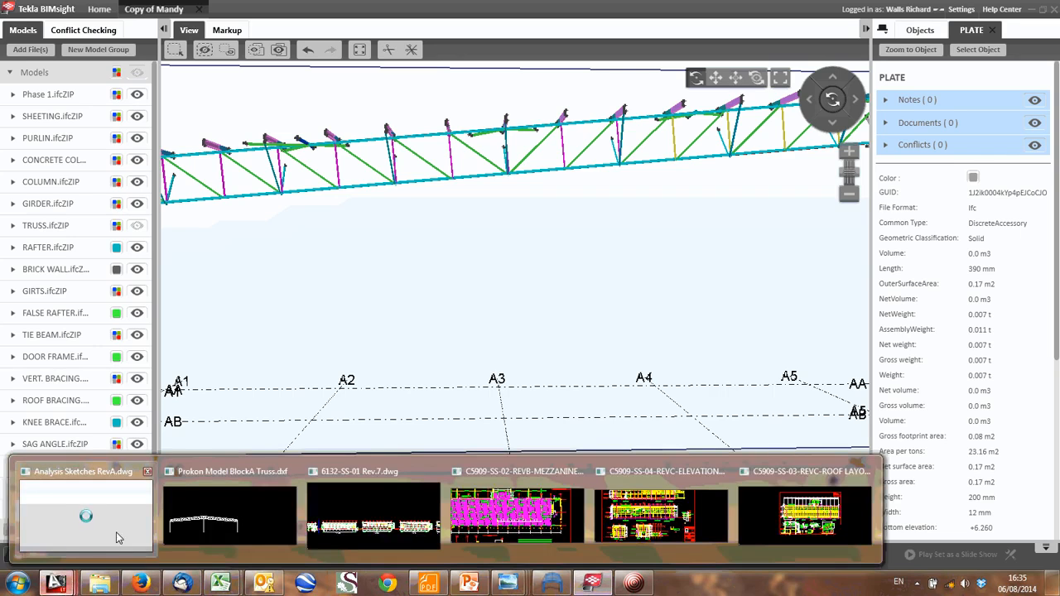
click(119, 524)
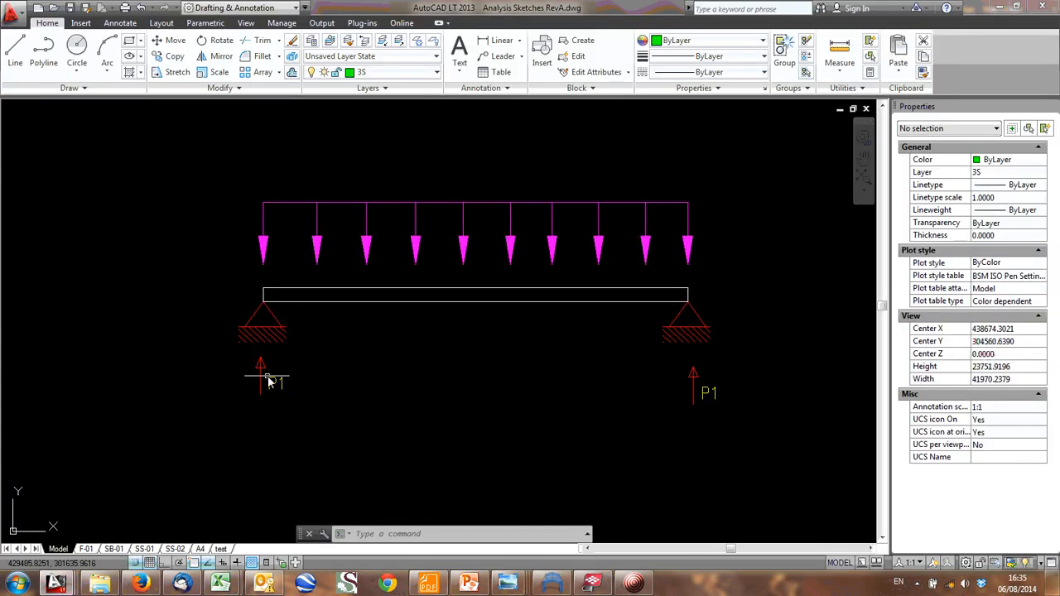
scroll(275, 381, down, 2)
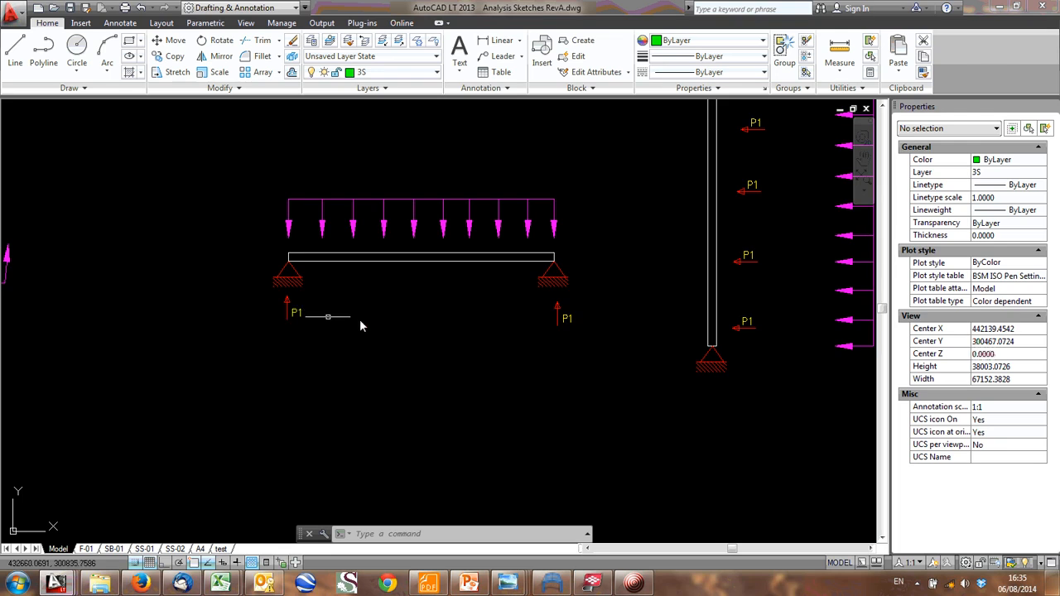
scroll(537, 327, down, 1)
middle_drag(530, 336, 482, 244)
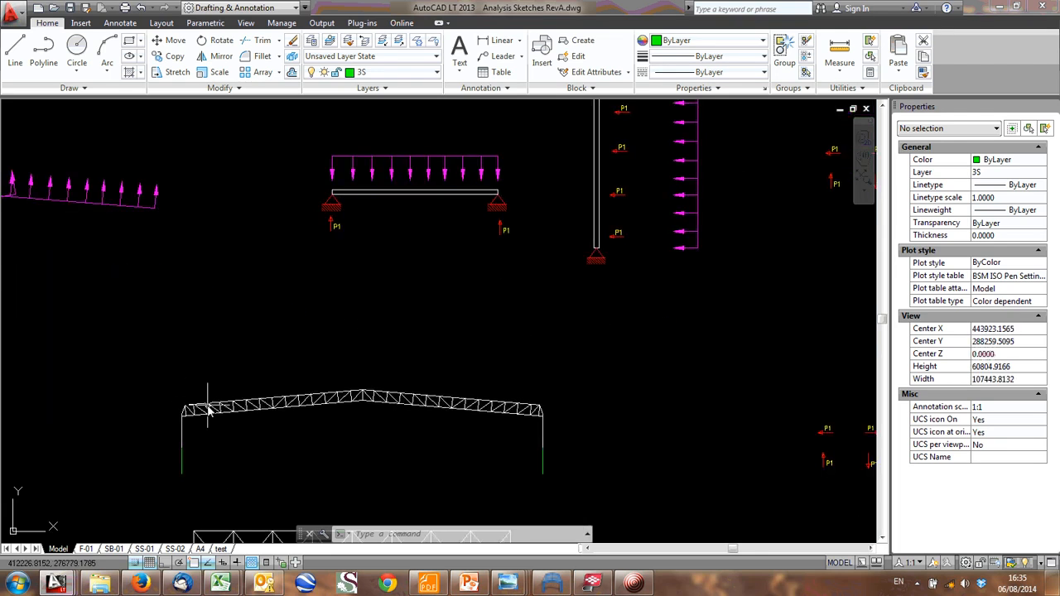
- Copy the downward P1 load arrow with its label onto four consecutive top chord panel points from the truss's left end
middle_drag(753, 254, 428, 336)
scroll(531, 255, up, 3)
click(549, 244)
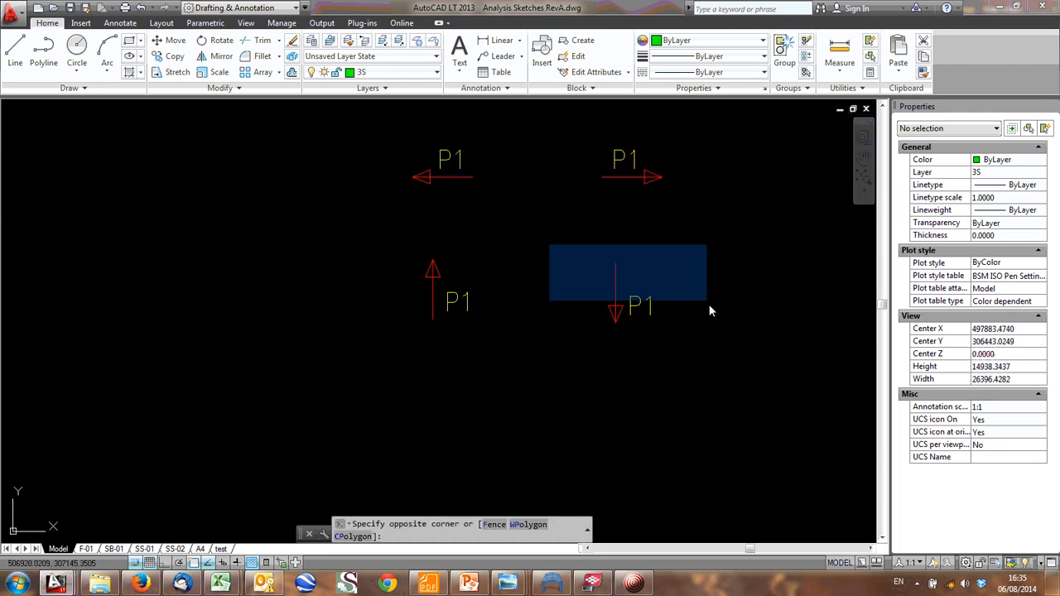
click(710, 311)
text(Co)
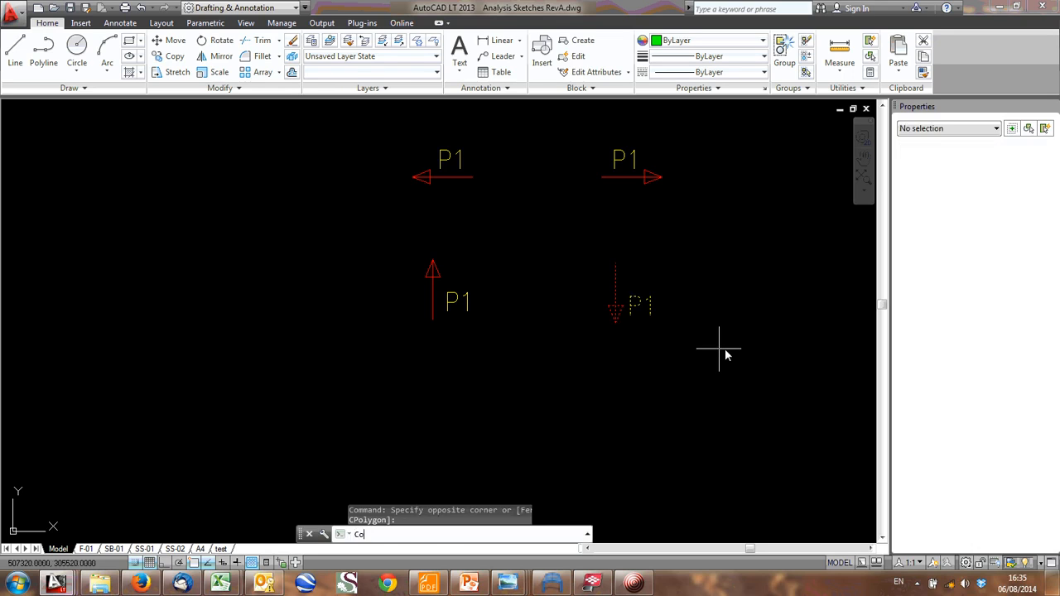
key(Return)
click(618, 329)
scroll(422, 343, down, 4)
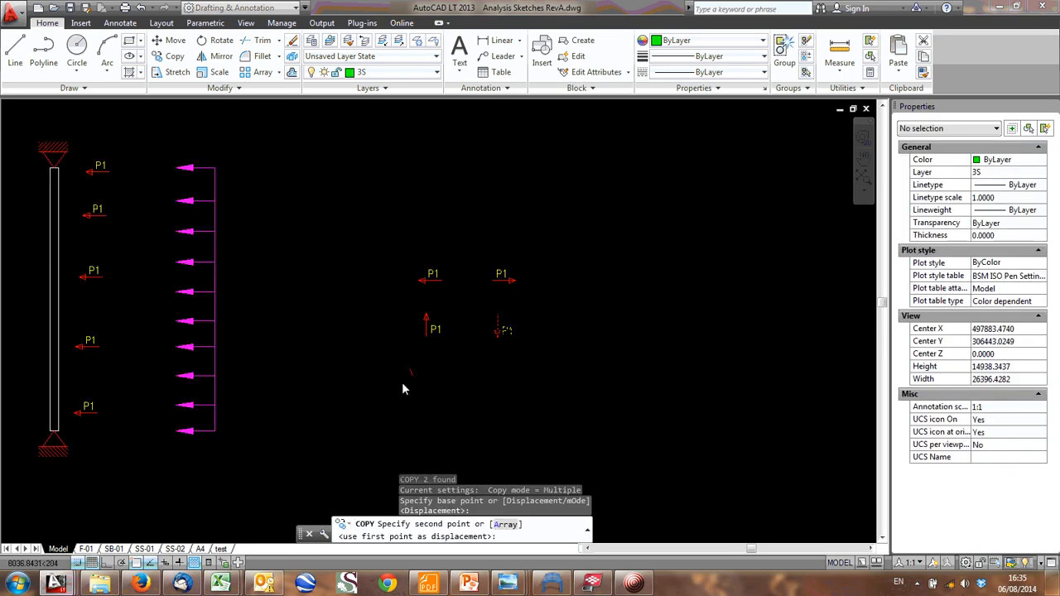
scroll(118, 500, down, 2)
middle_drag(117, 500, 593, 172)
scroll(116, 297, up, 6)
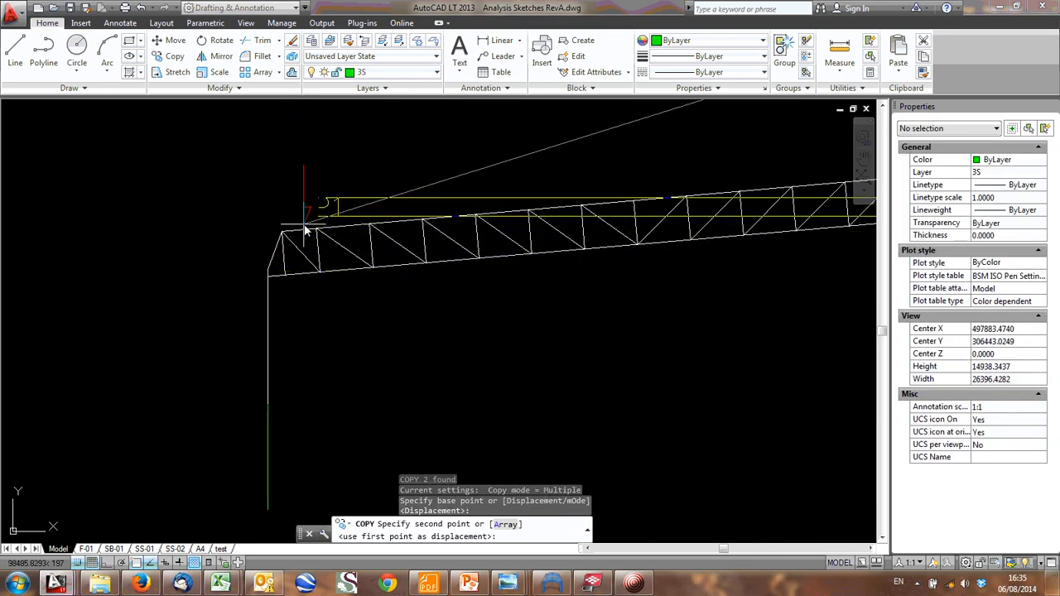
click(315, 228)
click(369, 221)
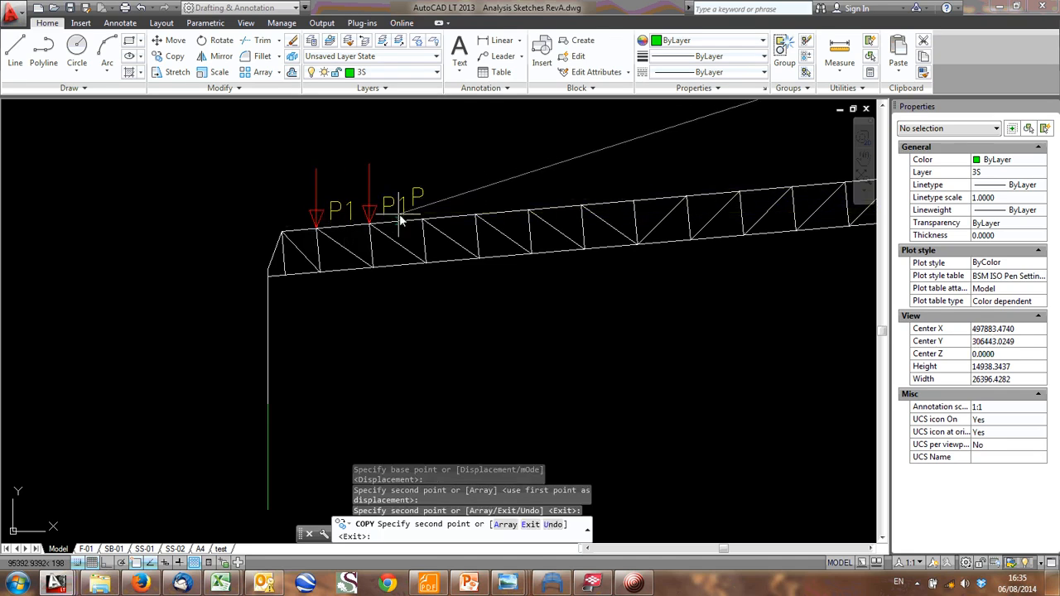
click(422, 217)
click(471, 215)
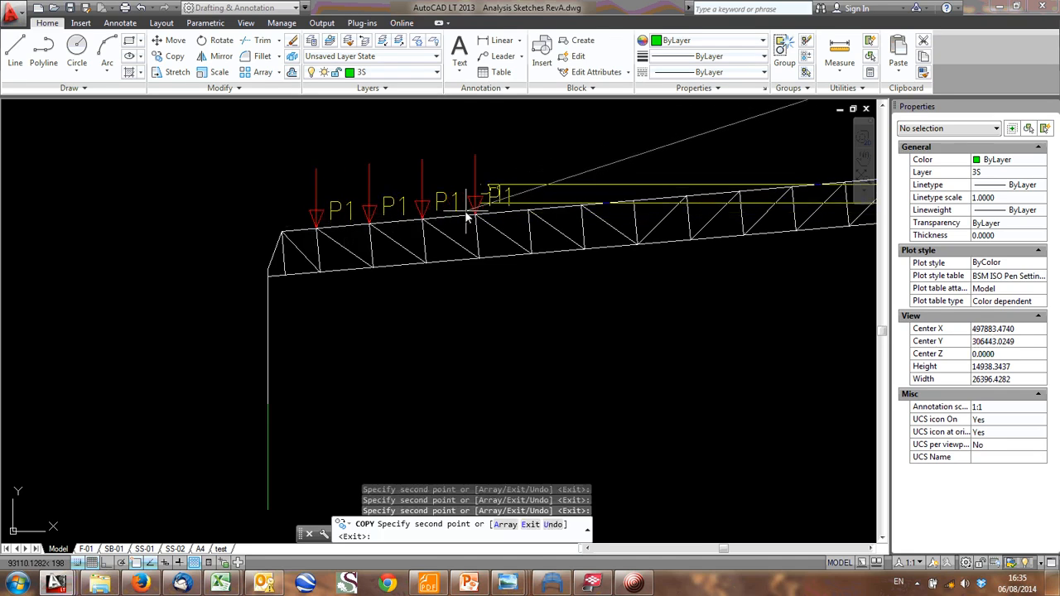
- Review the beam's distributed load, pin supports and P1 reactions as the source of the truss point loads
scroll(282, 298, down, 5)
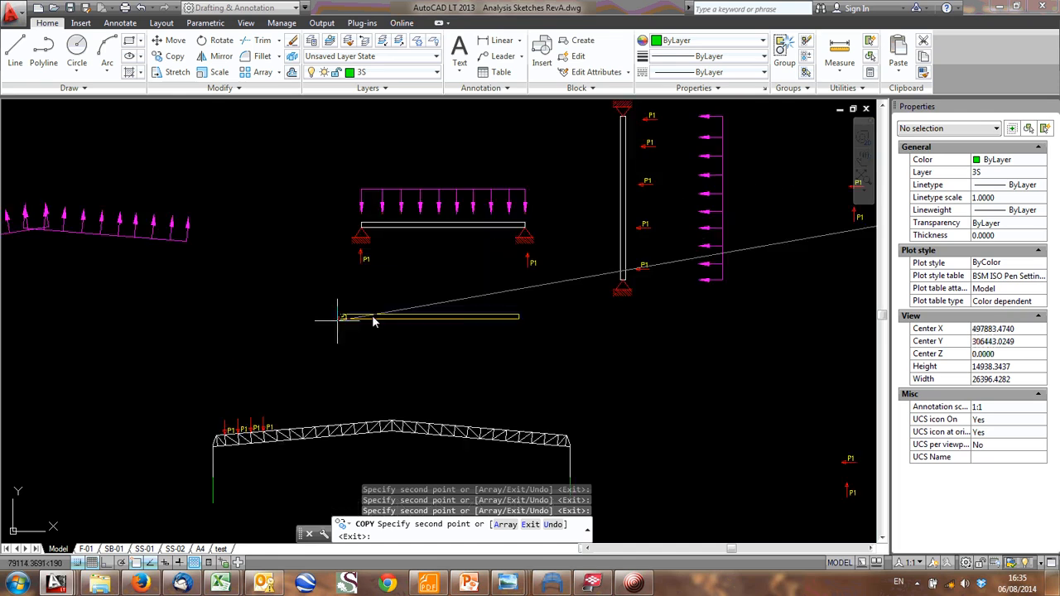
scroll(414, 153, up, 4)
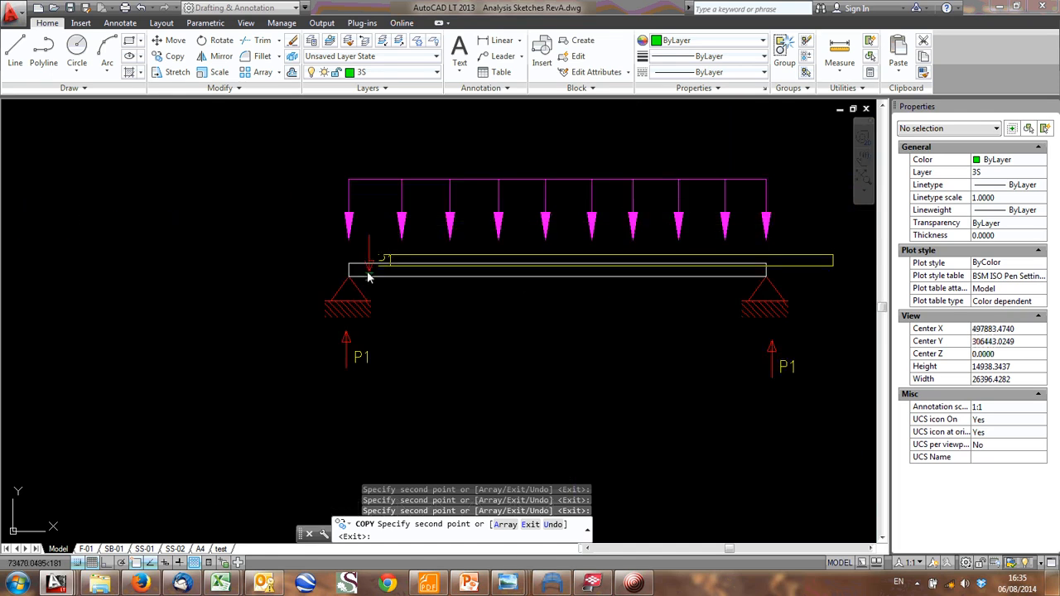
middle_drag(571, 232, 439, 245)
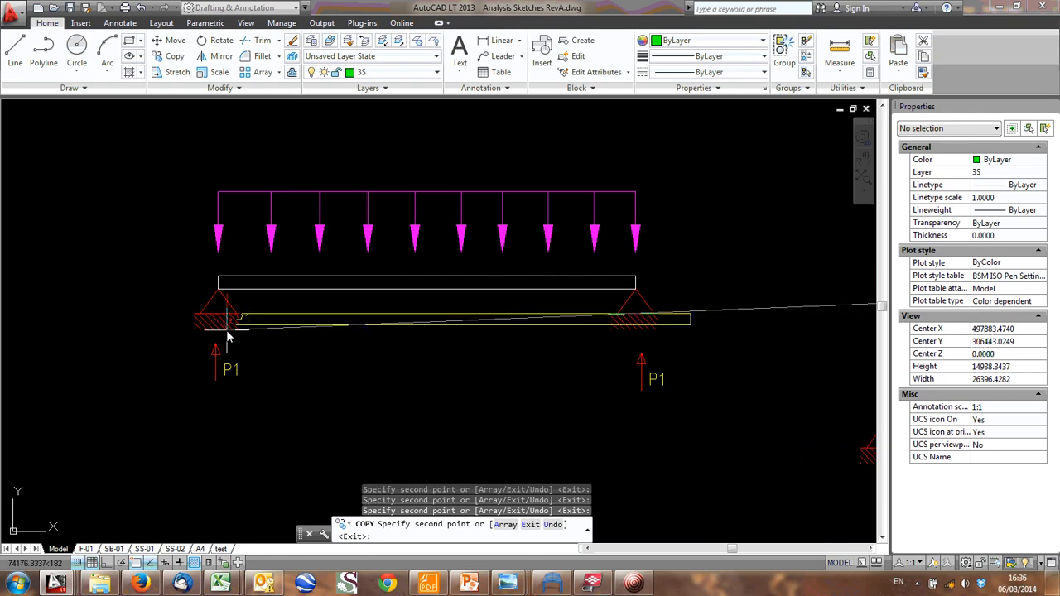
scroll(419, 170, down, 5)
- Copy the downward P1 load arrow and label onto the next two top chord panel points and end the copying
scroll(274, 381, up, 4)
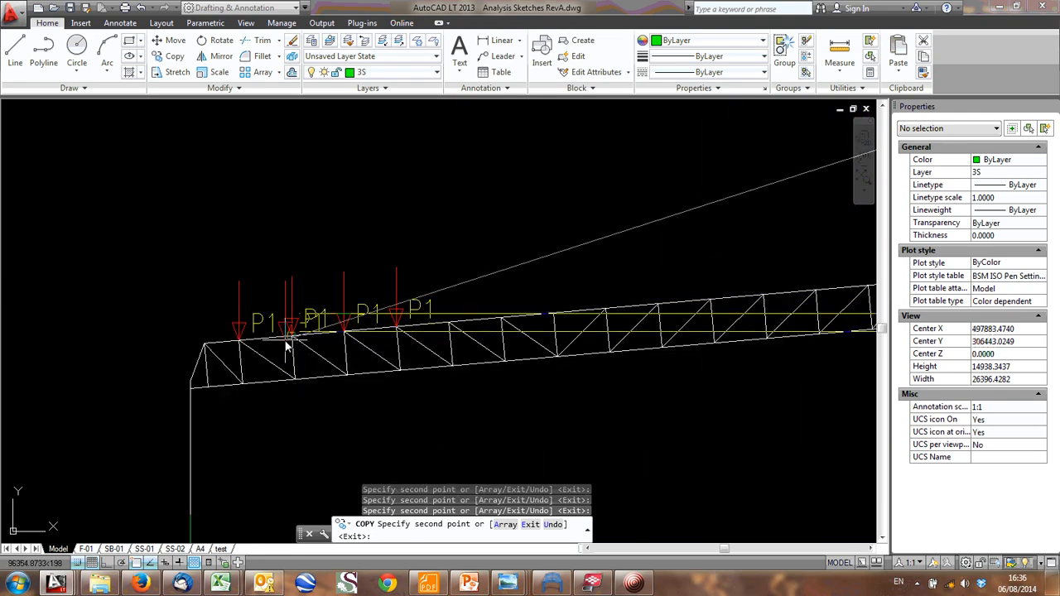
scroll(154, 362, down, 2)
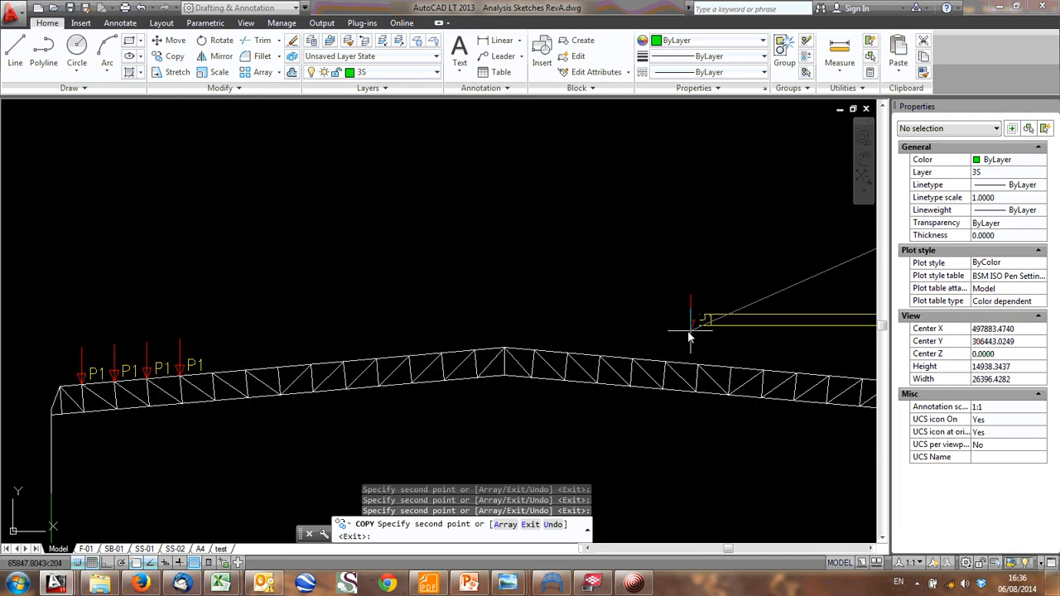
scroll(572, 319, down, 3)
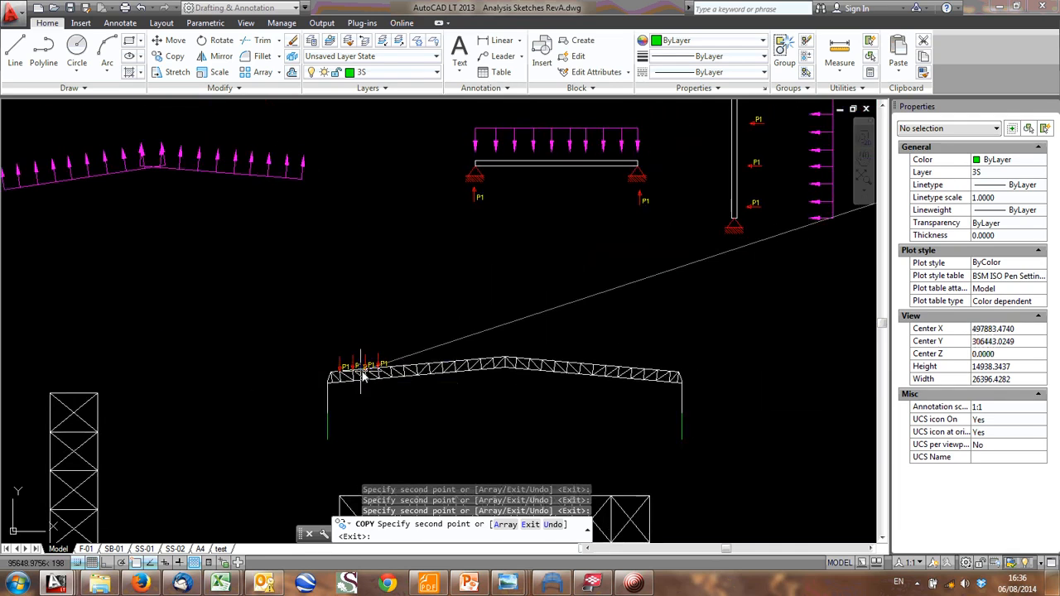
scroll(362, 374, up, 3)
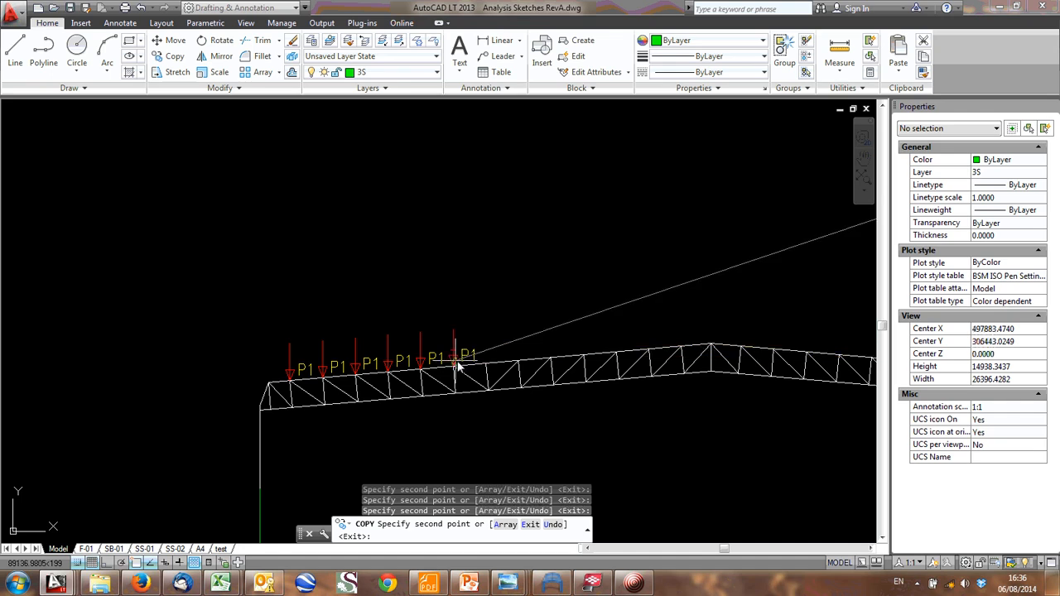
key(Escape)
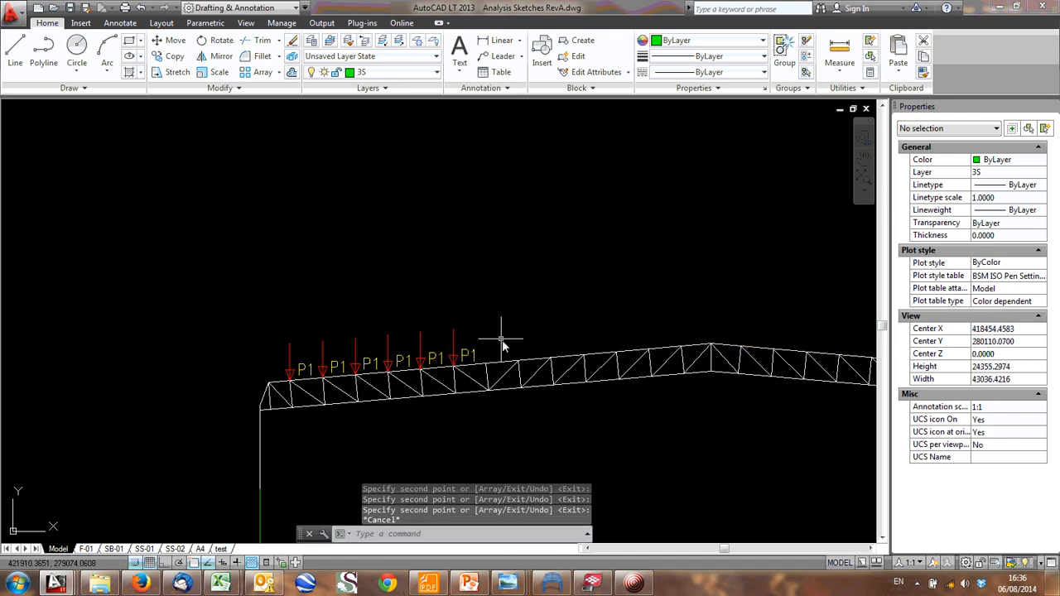
- Erase all the copied P1 load arrows and labels from the truss's left slope
click(496, 354)
click(225, 327)
key(Delete)
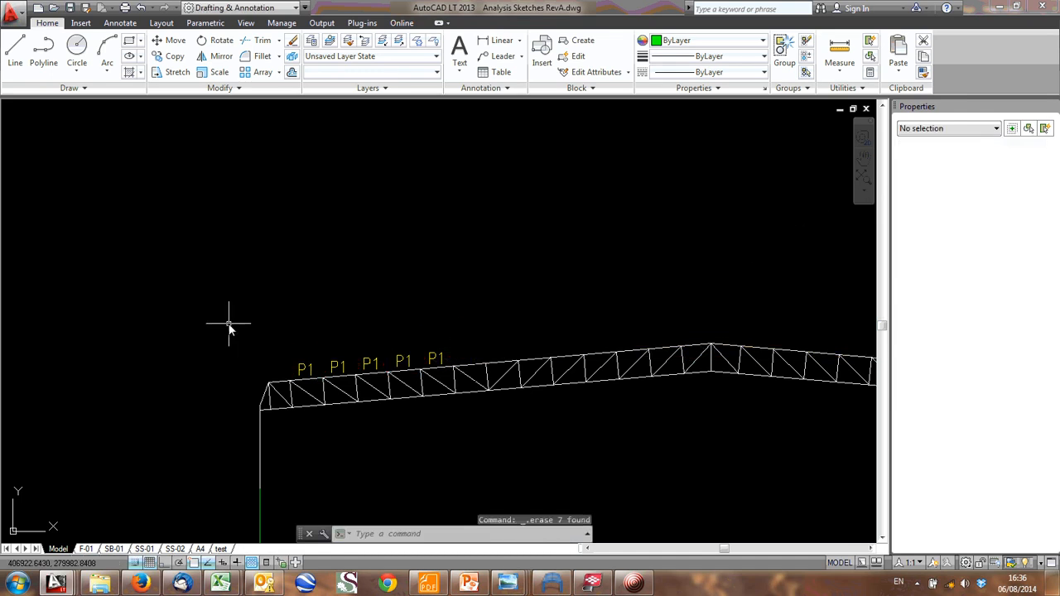
click(454, 354)
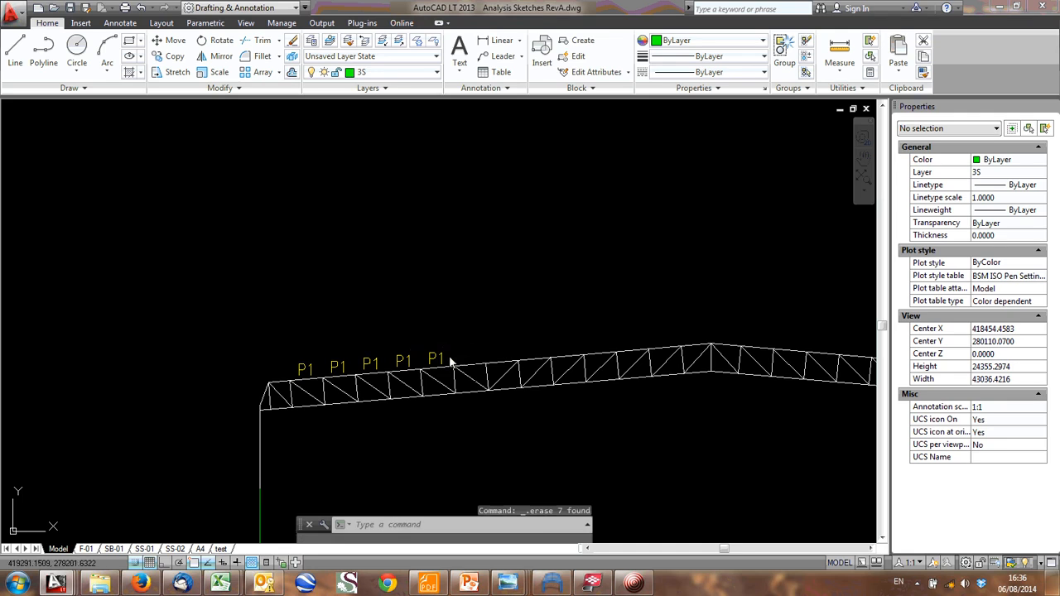
click(240, 334)
key(Delete)
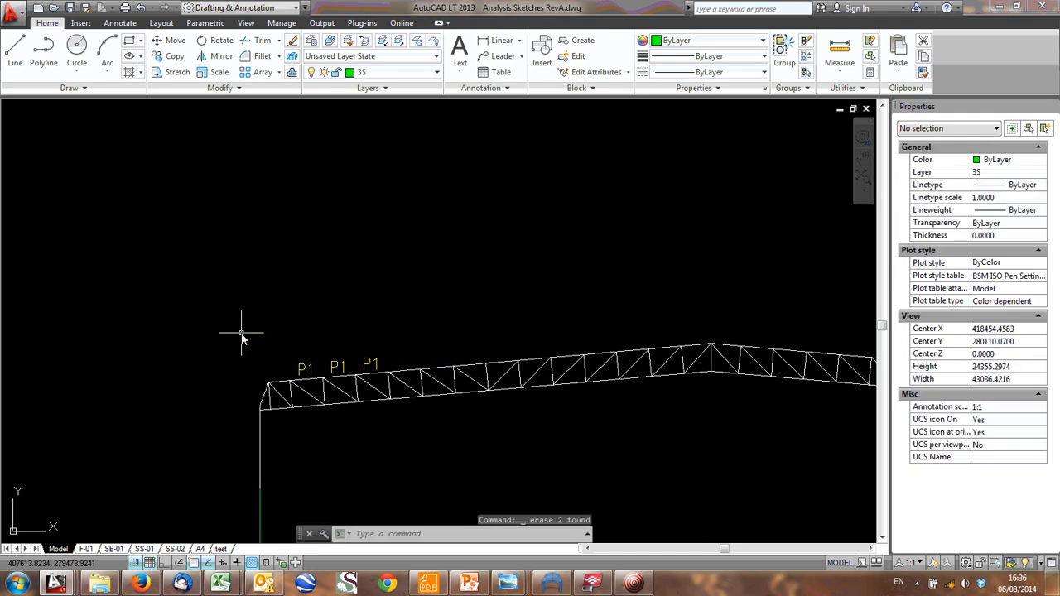
scroll(288, 369, up, 4)
click(609, 361)
click(260, 320)
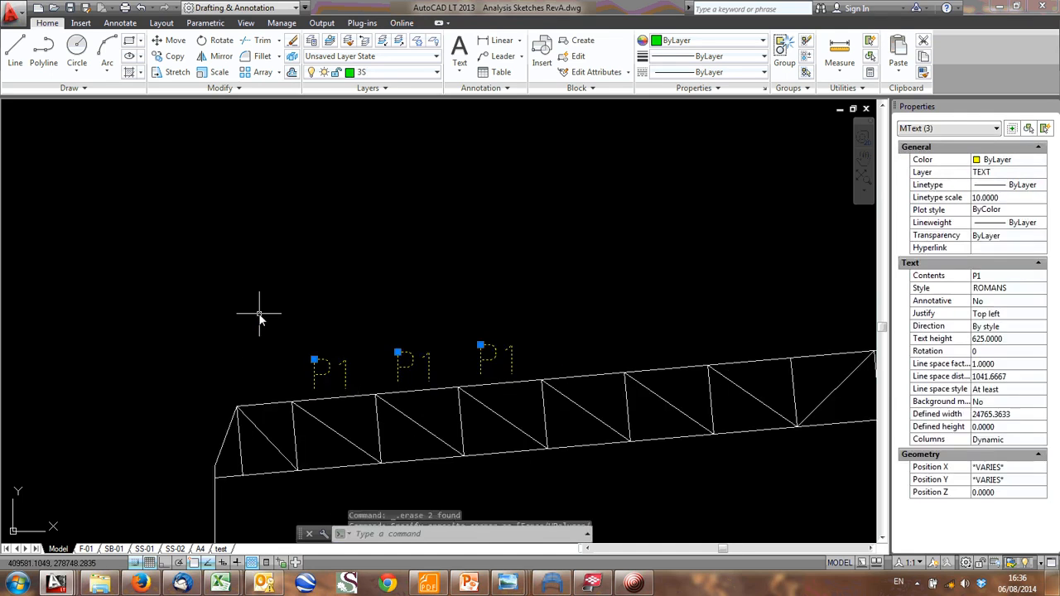
key(Delete)
- Move the left half of the sloping roof uplift load to just below the truss frame's left slope and select it
scroll(278, 311, down, 5)
scroll(356, 284, down, 3)
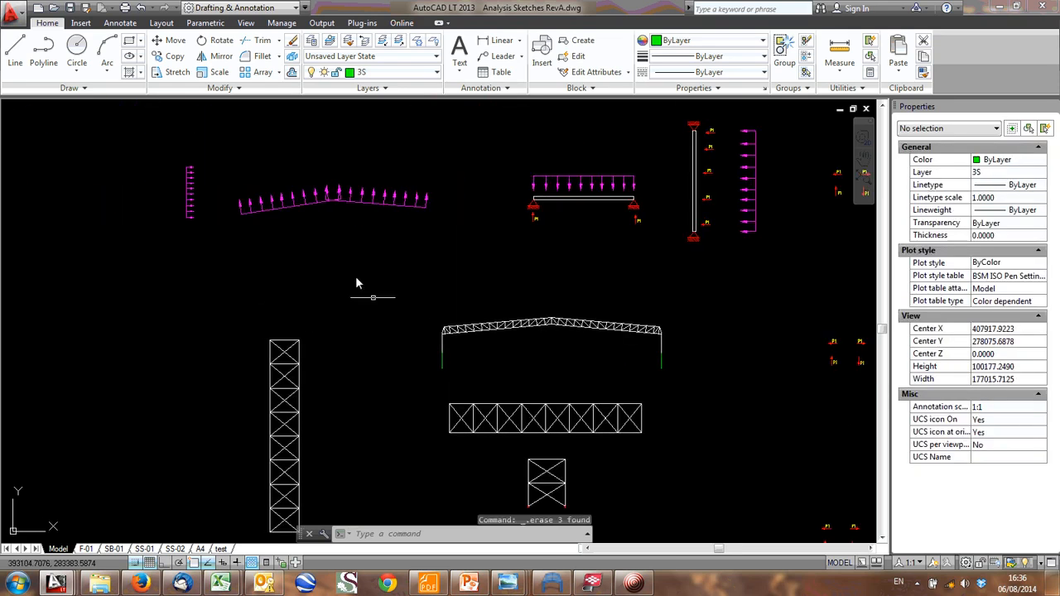
click(290, 198)
text(m)
key(Return)
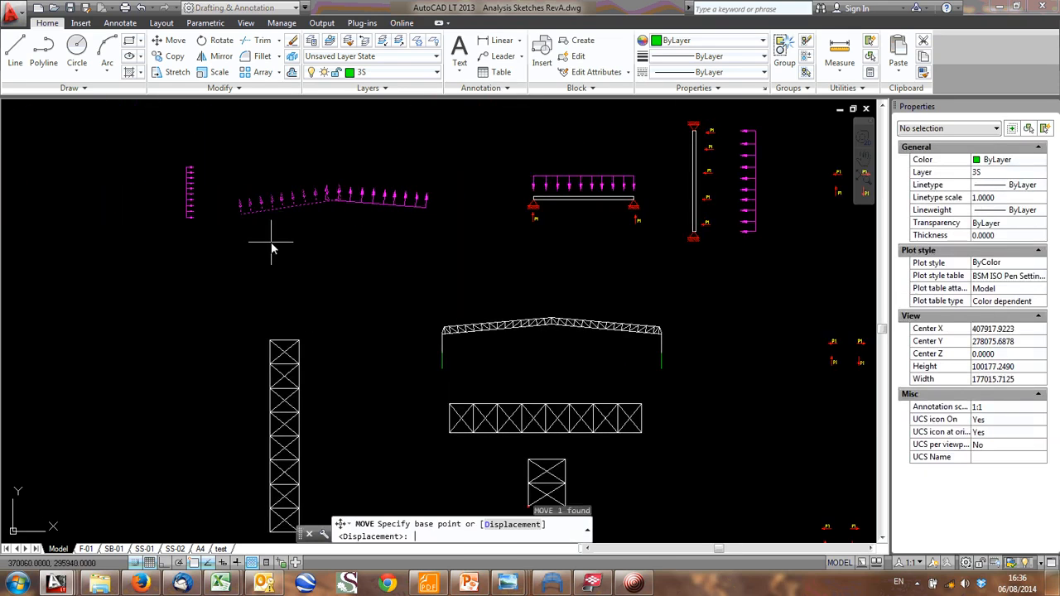
click(286, 225)
scroll(481, 370, up, 5)
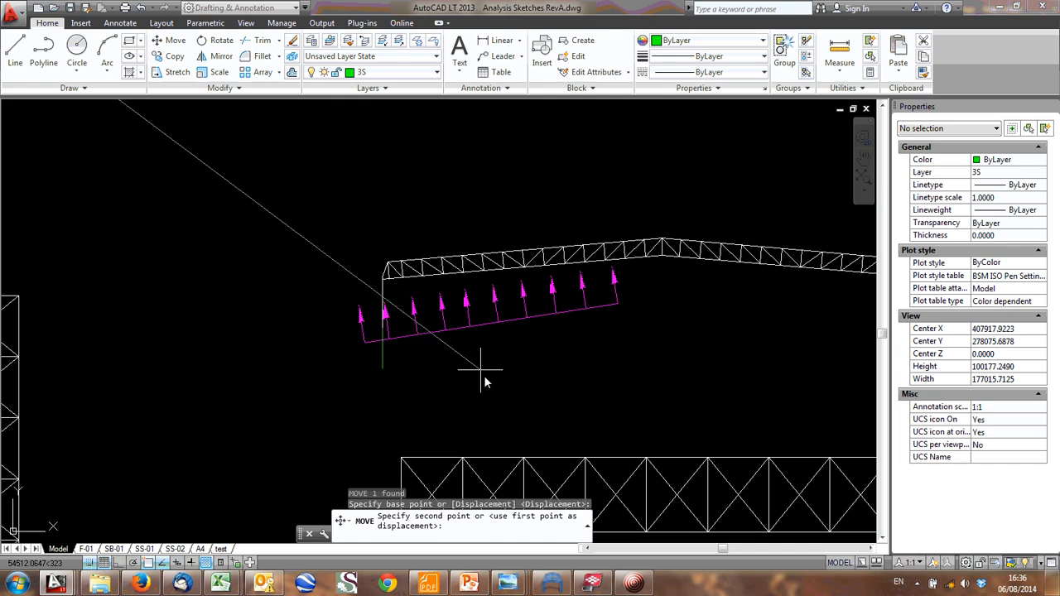
click(526, 380)
click(581, 380)
click(531, 327)
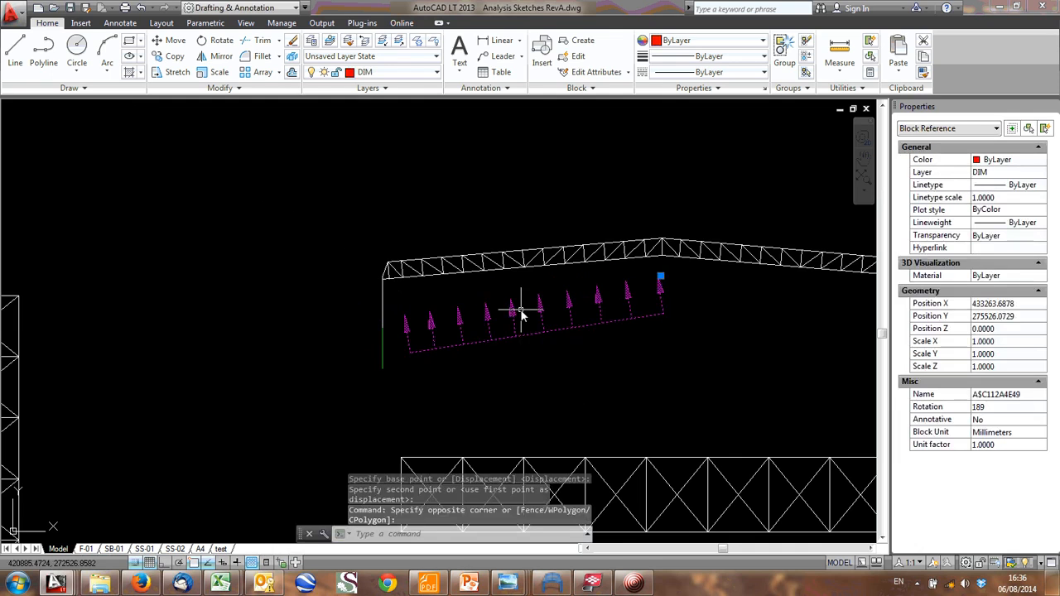
- Copy the sloping uplift load from below the truss frame's left slope to above that slope
text(co)
key(Return)
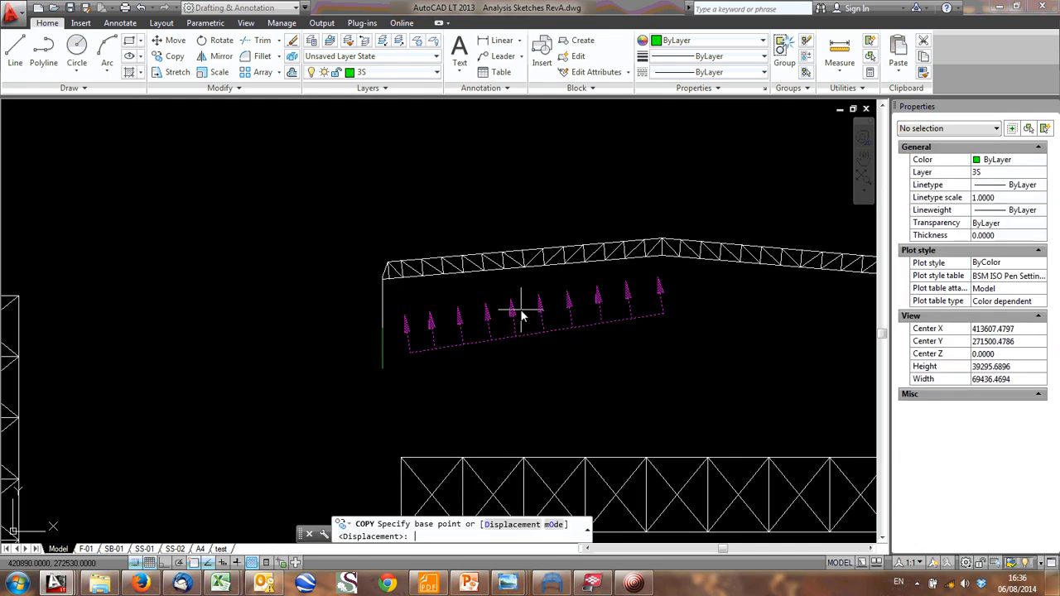
click(521, 311)
middle_drag(522, 266, 508, 366)
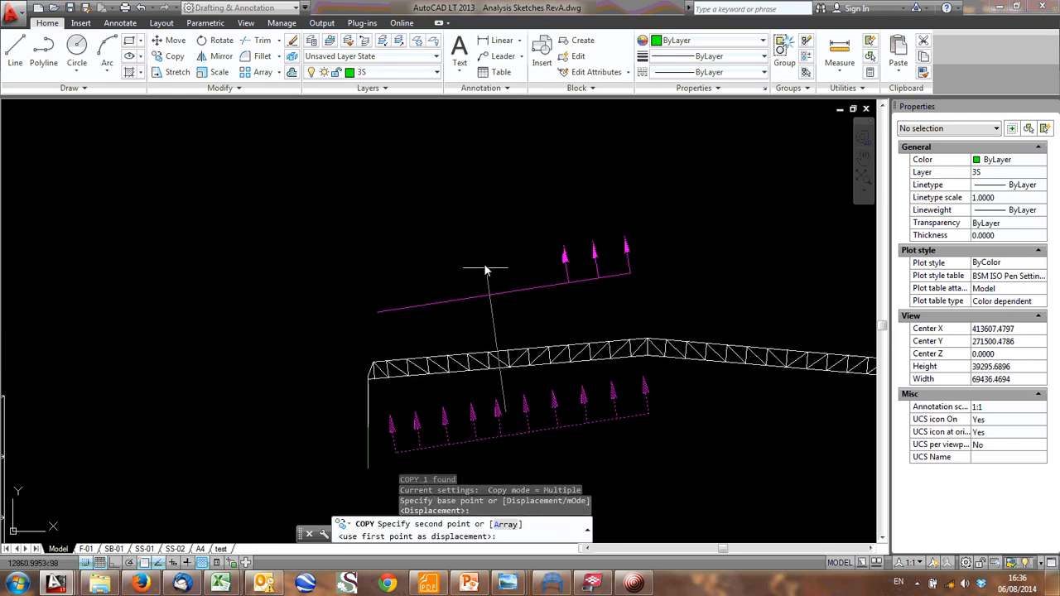
click(484, 257)
key(Escape)
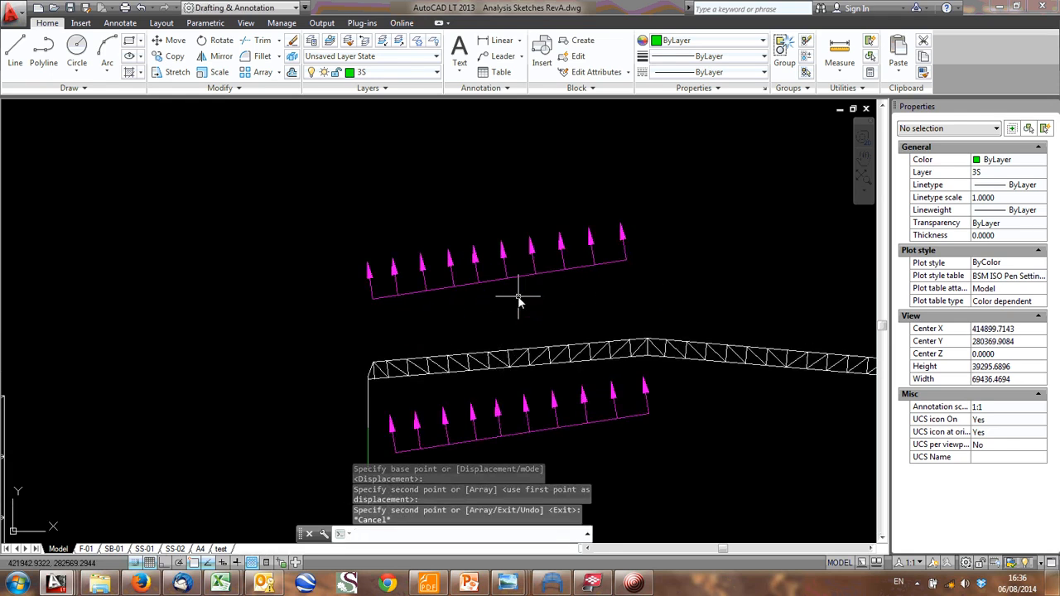
- Rotate the copied load above the left slope until its baseline is horizontal and its arrows point straight down
drag(519, 245, 466, 324)
text(r)
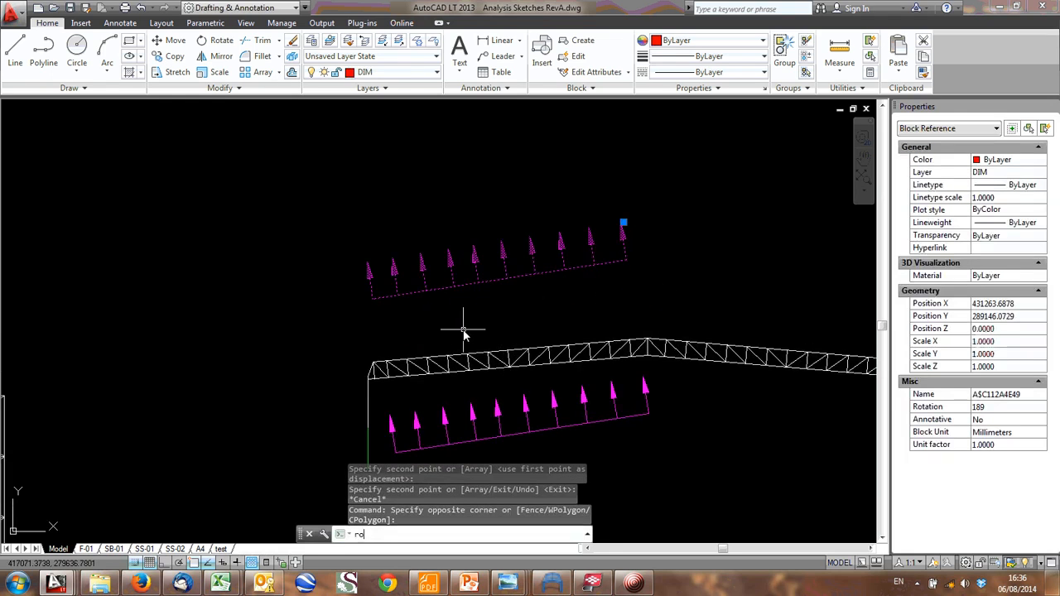
text(o)
key(Return)
click(520, 303)
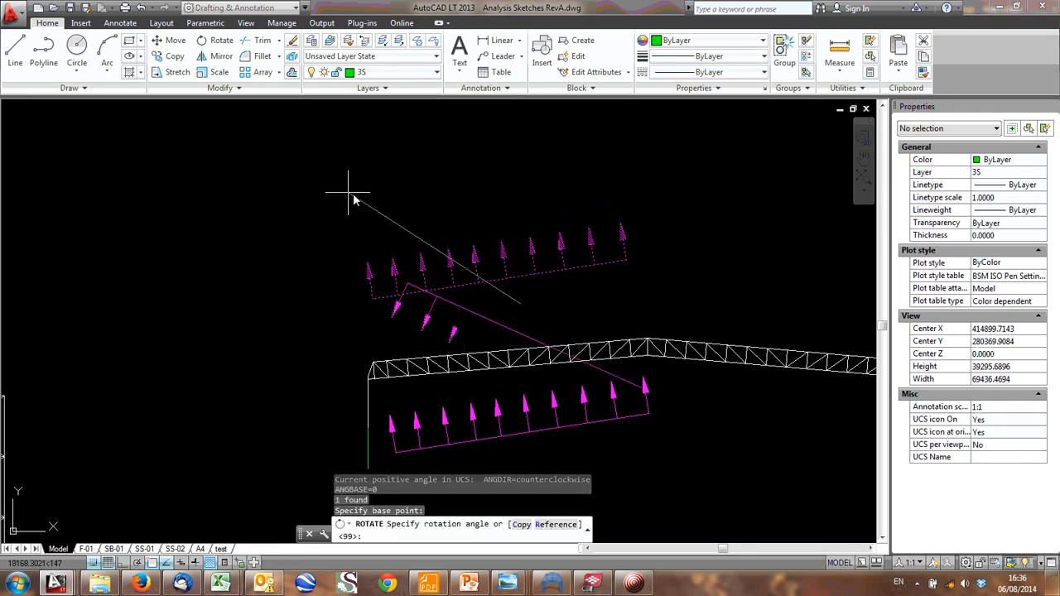
click(280, 267)
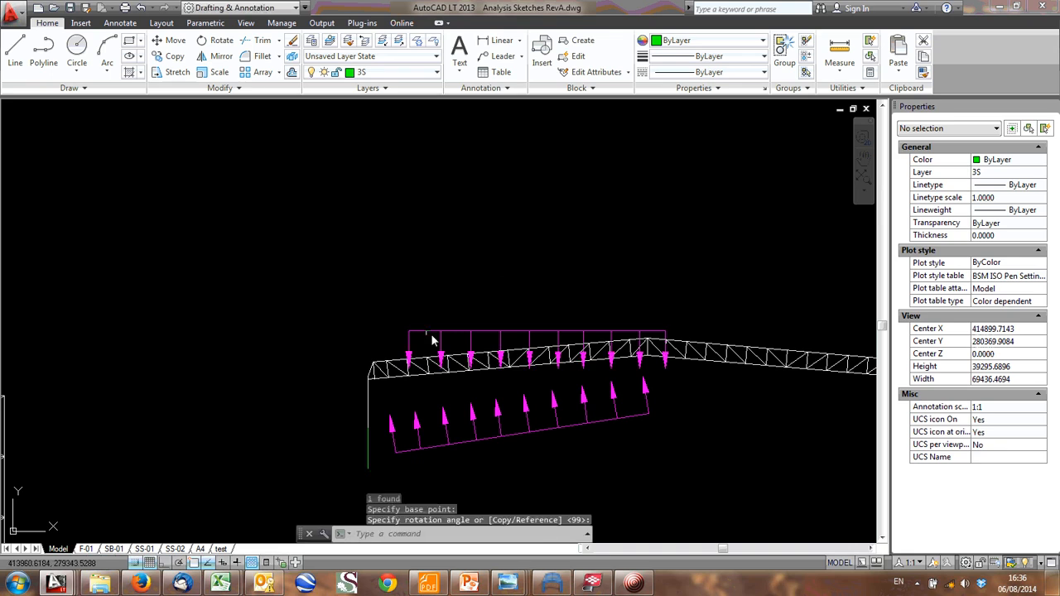
- Move the downward distributed load up so it sits clear above the truss frame's left slope
click(505, 321)
click(450, 337)
drag(476, 333, 443, 289)
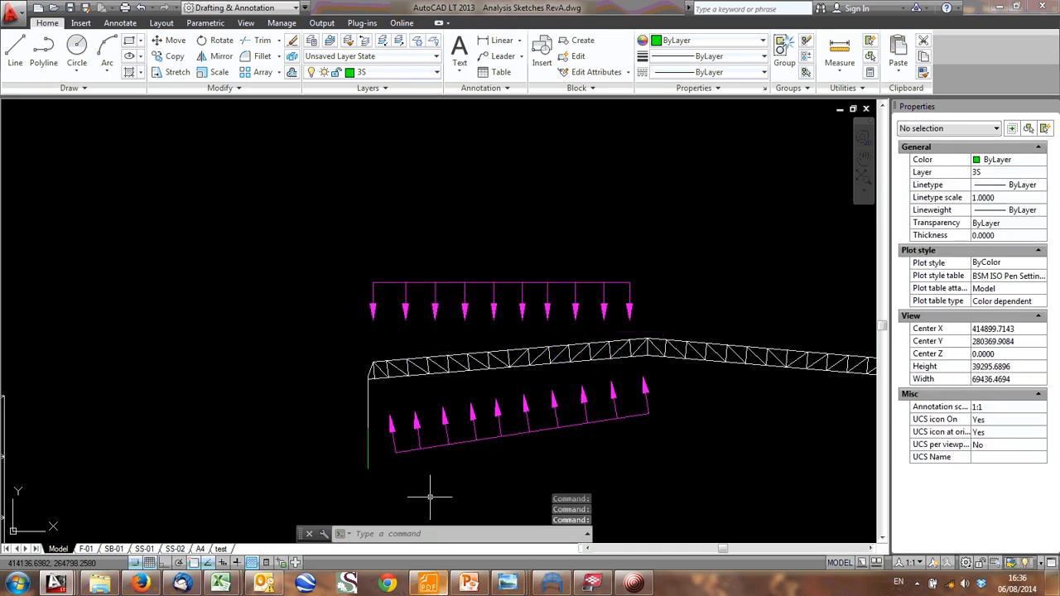
- Examine the truss frame with its downward and uplift loads in relation to the surrounding analysis sketches
middle_drag(483, 359, 403, 308)
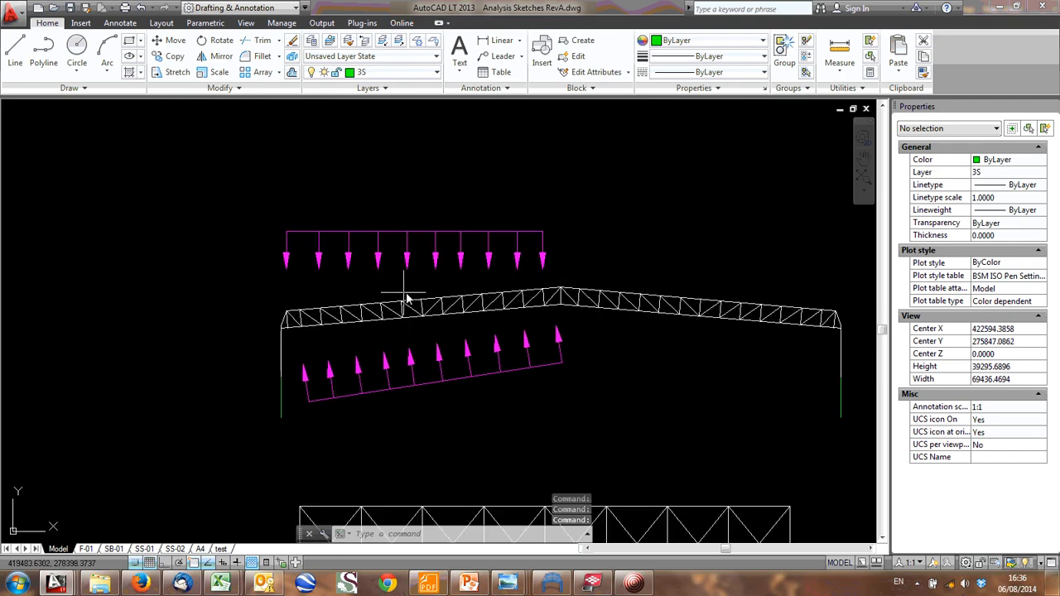
scroll(447, 314, down, 2)
mouse_move(624, 129)
middle_down()
mouse_move(551, 219)
mouse_move(494, 388)
middle_up()
scroll(441, 286, down, 2)
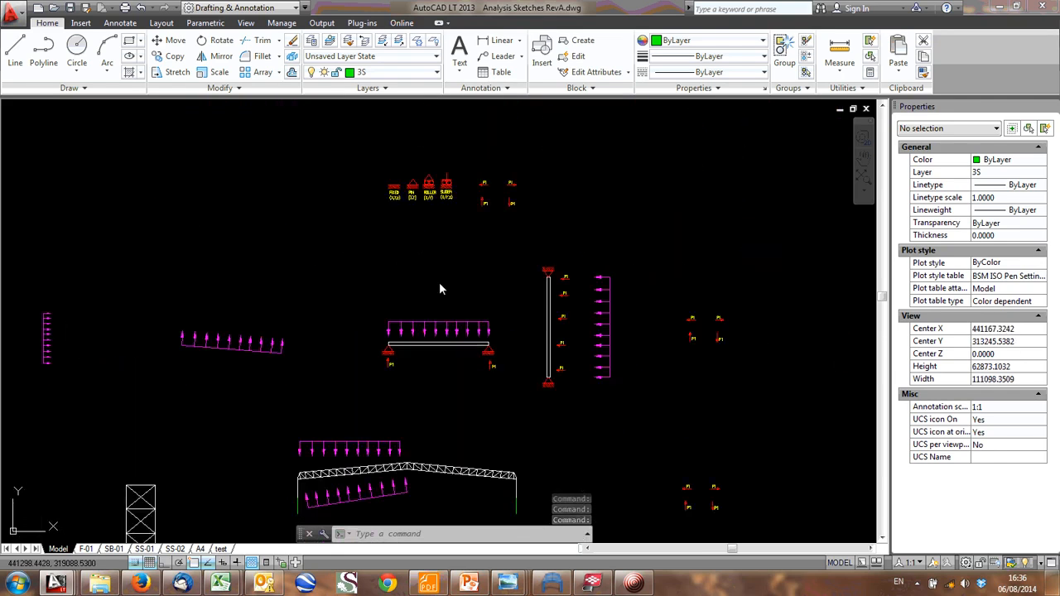
mouse_move(401, 362)
middle_down()
mouse_move(401, 393)
mouse_move(422, 239)
middle_up()
scroll(421, 384, up, 4)
mouse_move(344, 521)
middle_down()
mouse_move(315, 461)
mouse_move(357, 346)
middle_up()
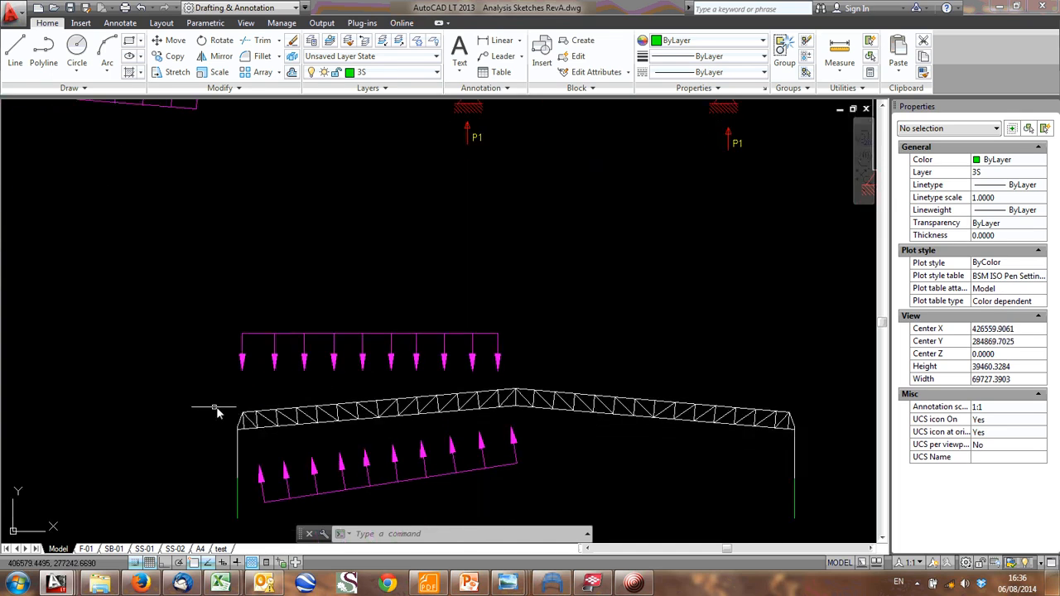
middle_drag(772, 404, 694, 365)
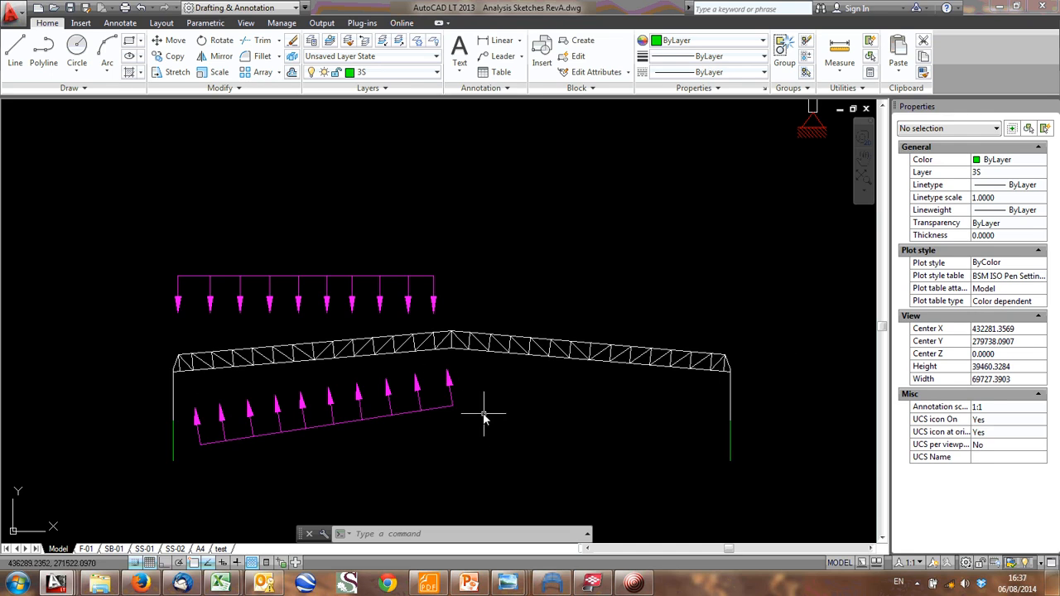
- Compare the beam sketch's pin supports and P1 reactions with the truss frame, which has no supports drawn
mouse_move(403, 383)
middle_down()
mouse_move(589, 337)
mouse_move(479, 321)
middle_up()
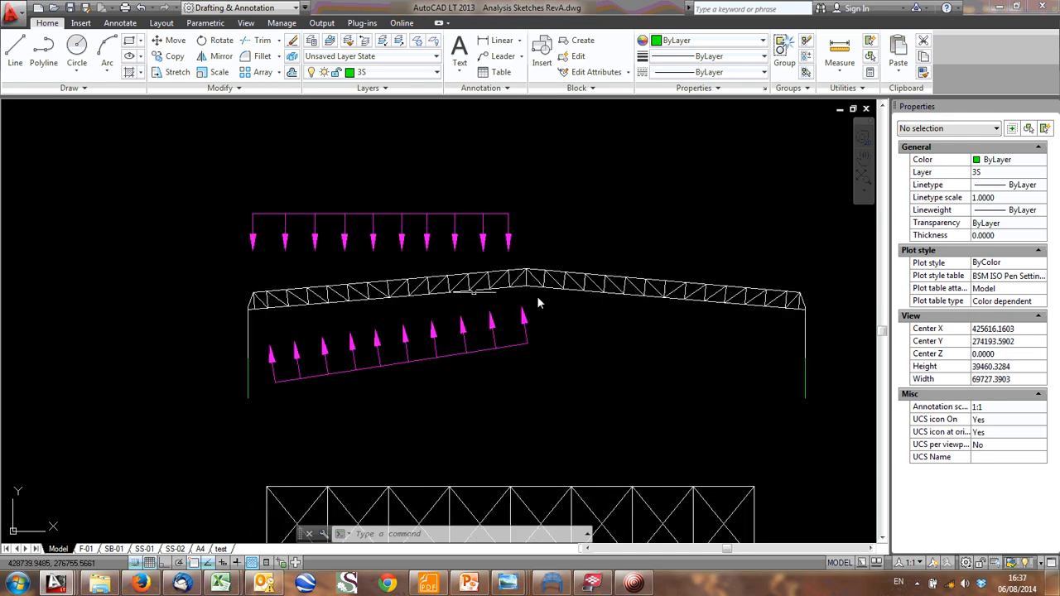
middle_drag(679, 300, 598, 353)
middle_drag(559, 321, 500, 357)
scroll(504, 310, down, 1)
middle_drag(503, 311, 425, 495)
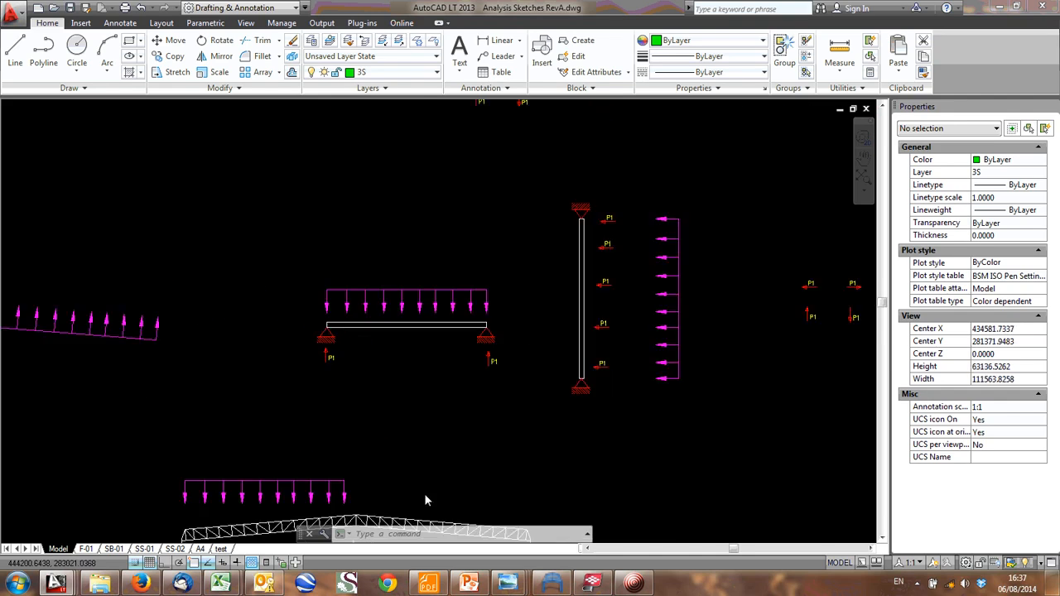
scroll(331, 340, up, 3)
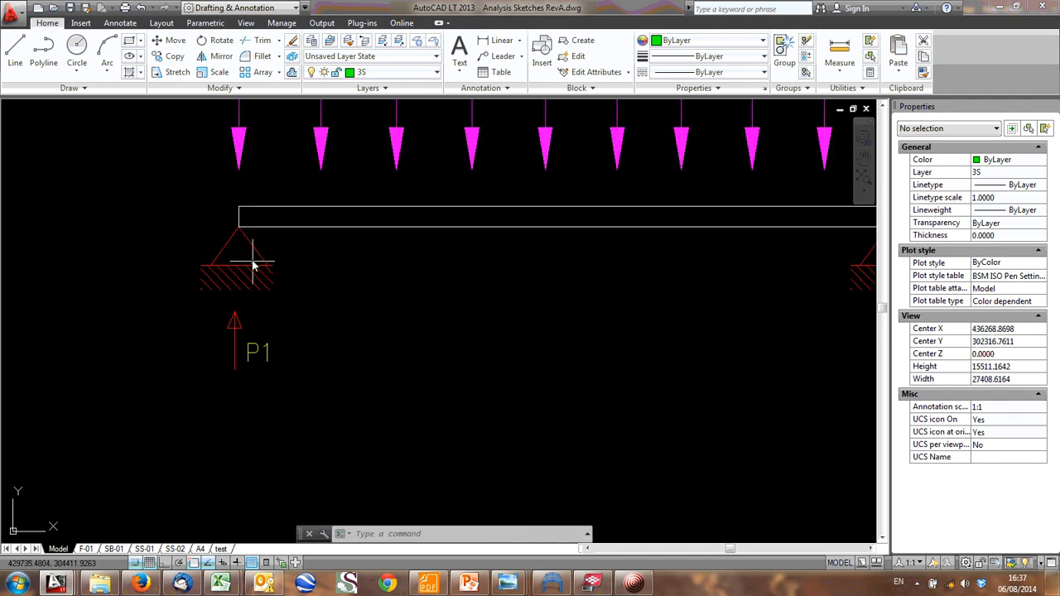
middle_drag(708, 251, 601, 290)
middle_drag(757, 272, 526, 310)
scroll(543, 313, down, 3)
middle_drag(428, 466, 449, 354)
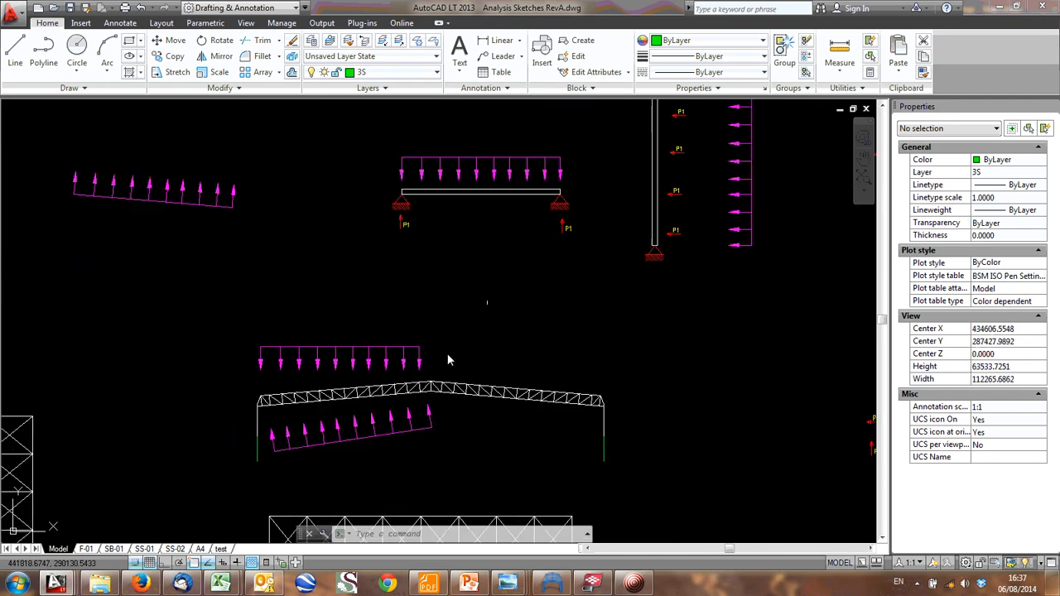
scroll(424, 409, up, 1)
middle_drag(483, 429, 537, 338)
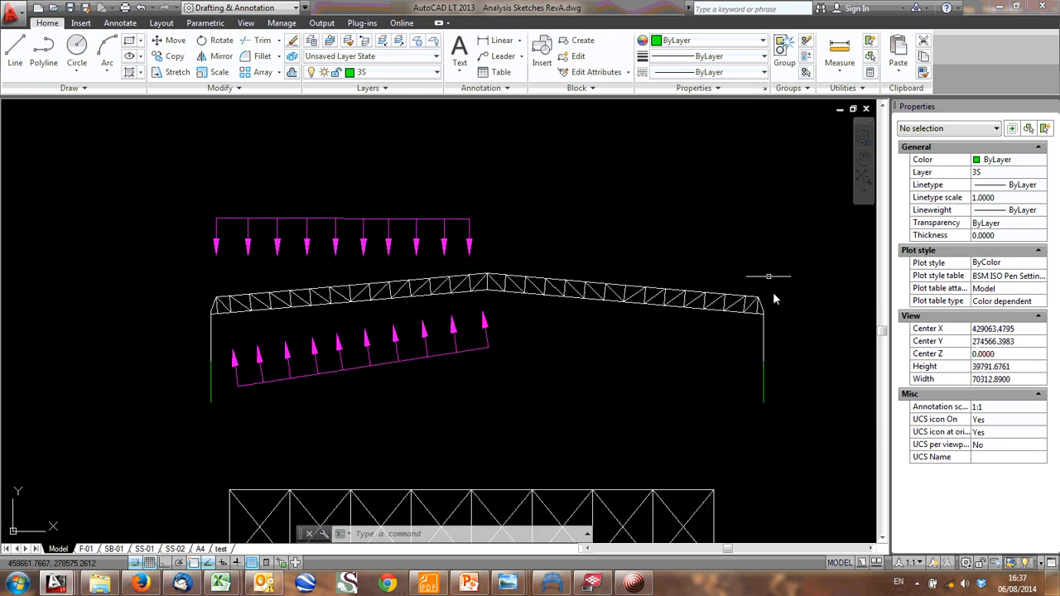
- Switch to Frame Analysis to view the truss frame model and its supports, and return to the analysis sketches
middle_drag(590, 258, 575, 269)
click(555, 584)
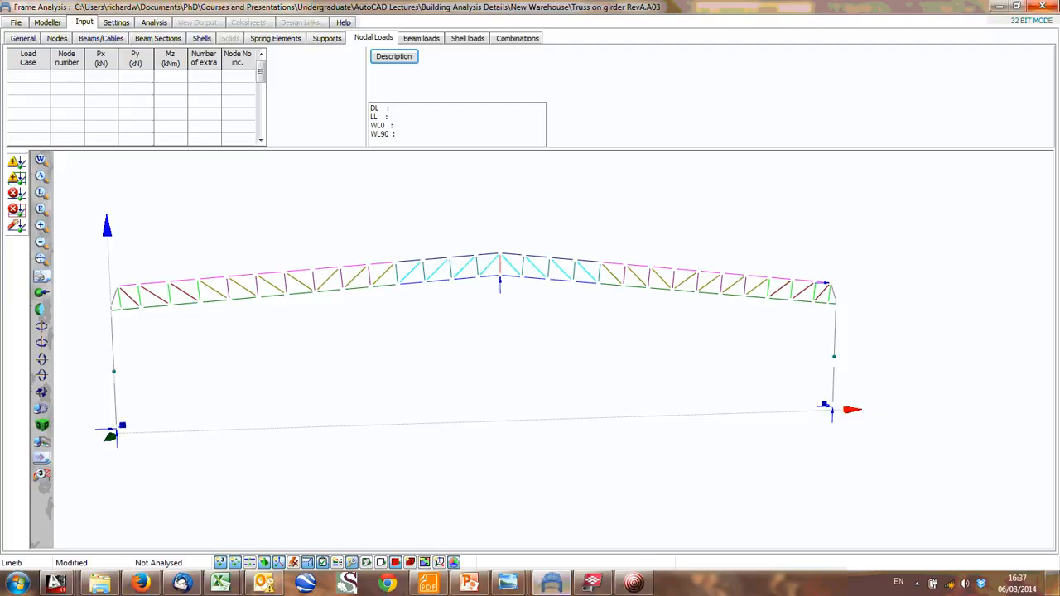
click(997, 7)
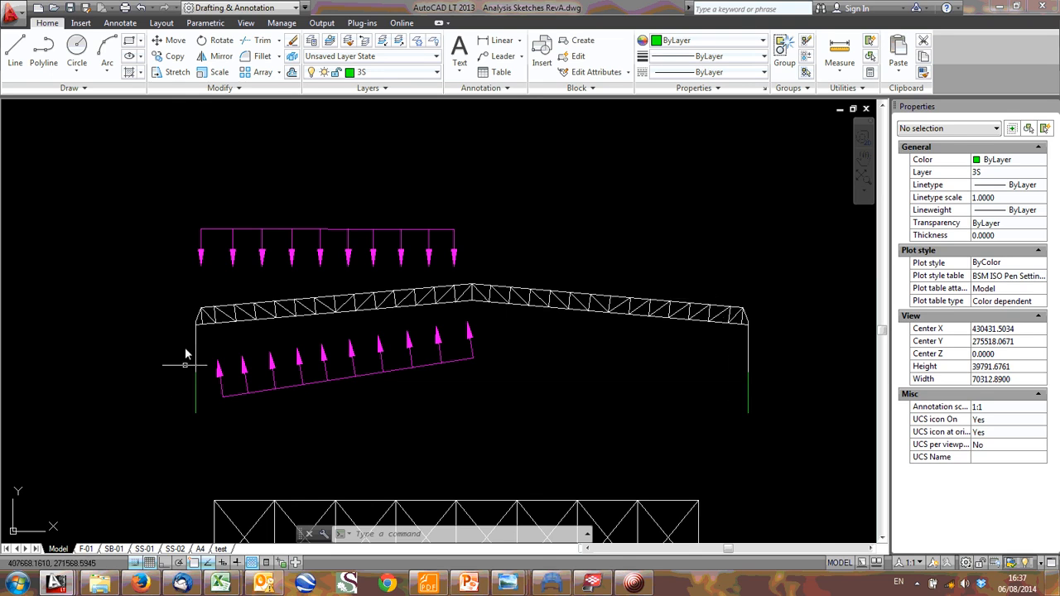
- Switch to Tekla BIMsight and examine the whole sliced truss frame from the front
click(595, 586)
scroll(414, 350, down, 5)
scroll(461, 334, down, 2)
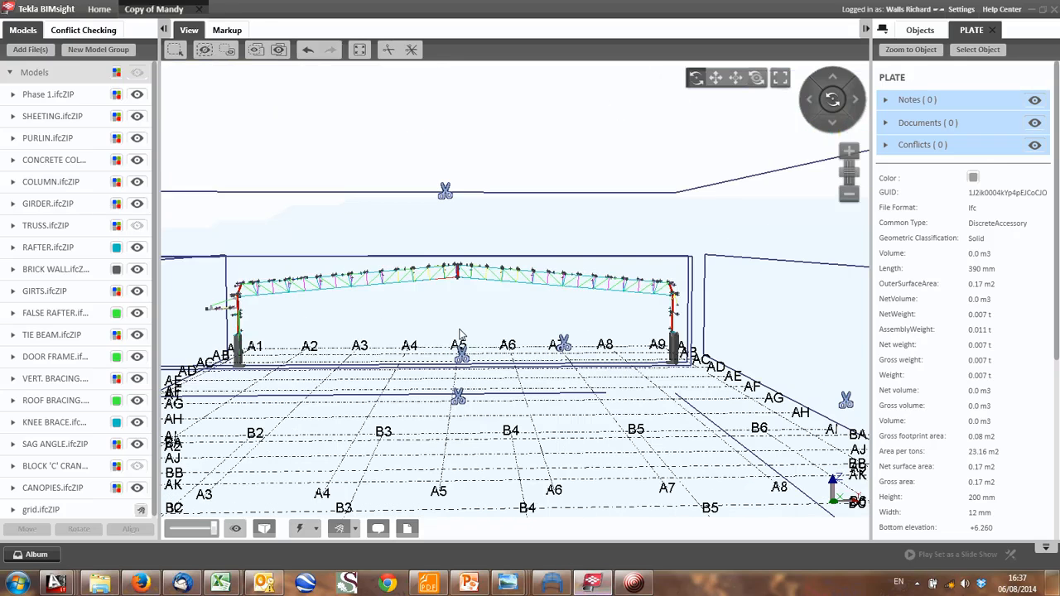
drag(325, 324, 224, 324)
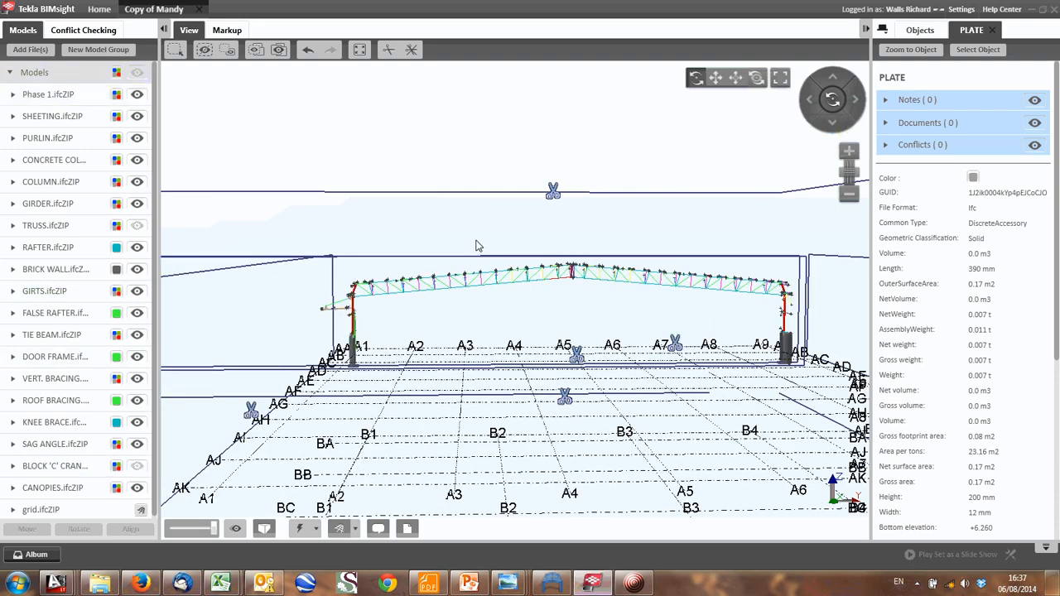
scroll(503, 281, up, 3)
drag(416, 340, 409, 373)
mouse_move(419, 323)
middle_down()
mouse_move(374, 294)
mouse_move(425, 307)
middle_up()
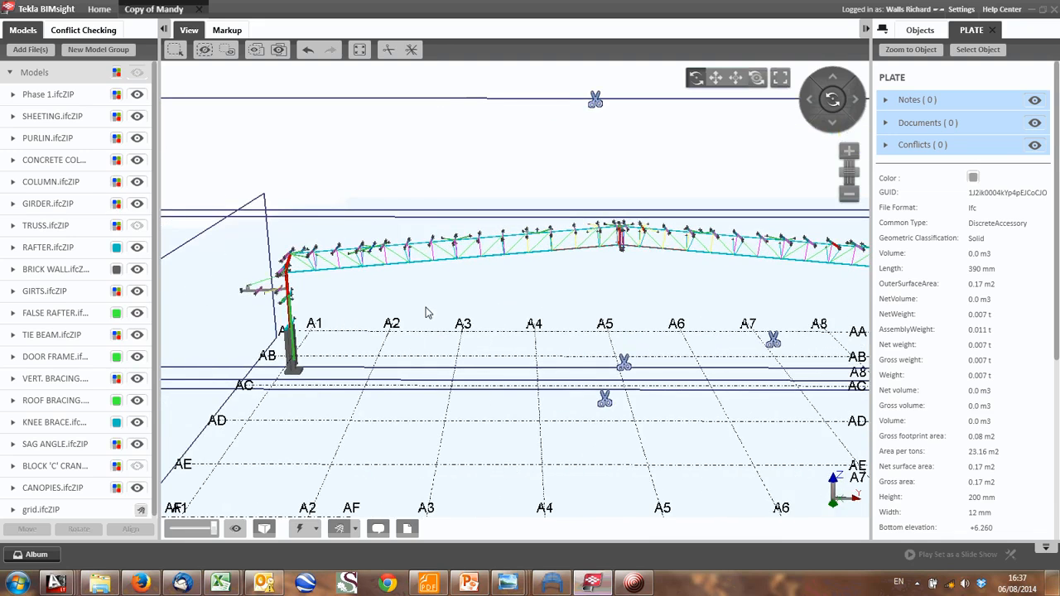
- Inspect the sliced frame's steel columns, concrete bases and ridge up close, and go back to the analysis sketches
scroll(235, 369, up, 3)
scroll(335, 285, up, 1)
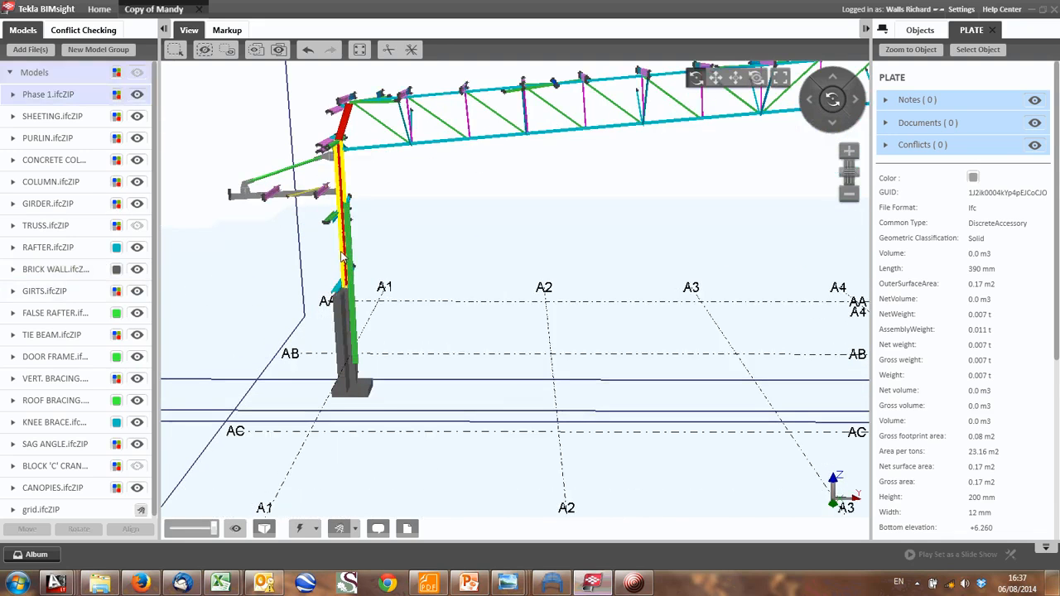
scroll(524, 343, down, 3)
middle_drag(791, 338, 593, 358)
middle_drag(339, 355, 501, 329)
scroll(487, 233, up, 2)
drag(487, 232, 659, 192)
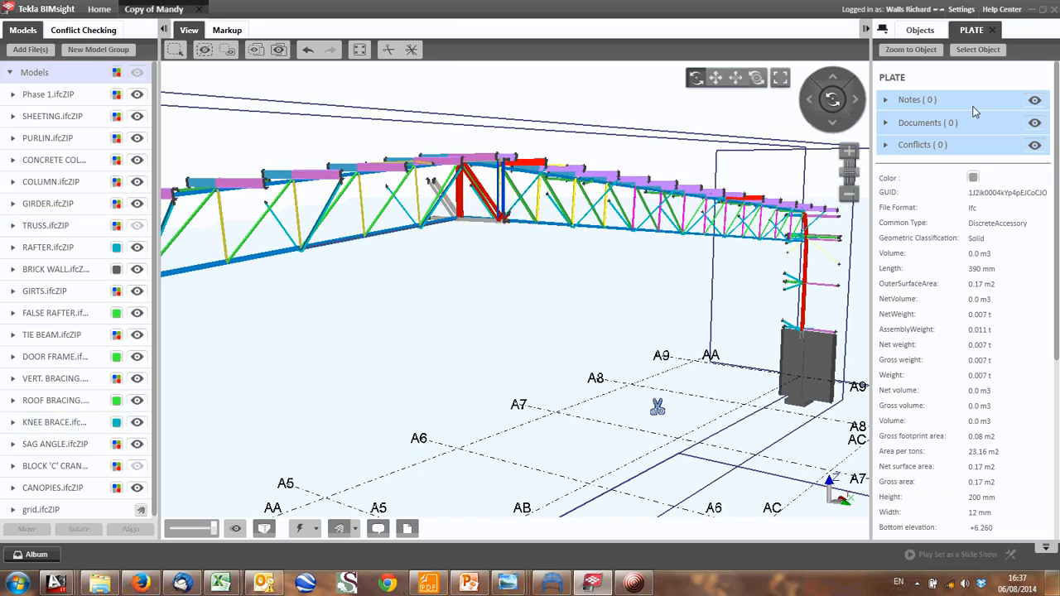
click(1035, 9)
- Copy the FIXED (X,Y,z) support symbol and its label to the bases of both truss frame columns
scroll(476, 288, down, 2)
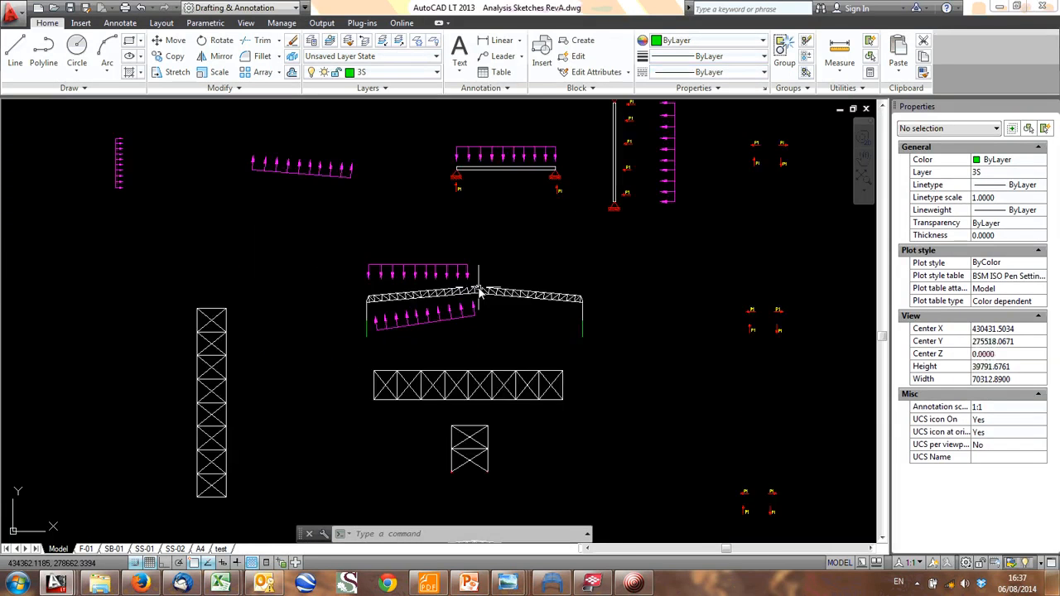
middle_drag(476, 288, 416, 359)
middle_drag(503, 268, 465, 337)
scroll(401, 222, up, 4)
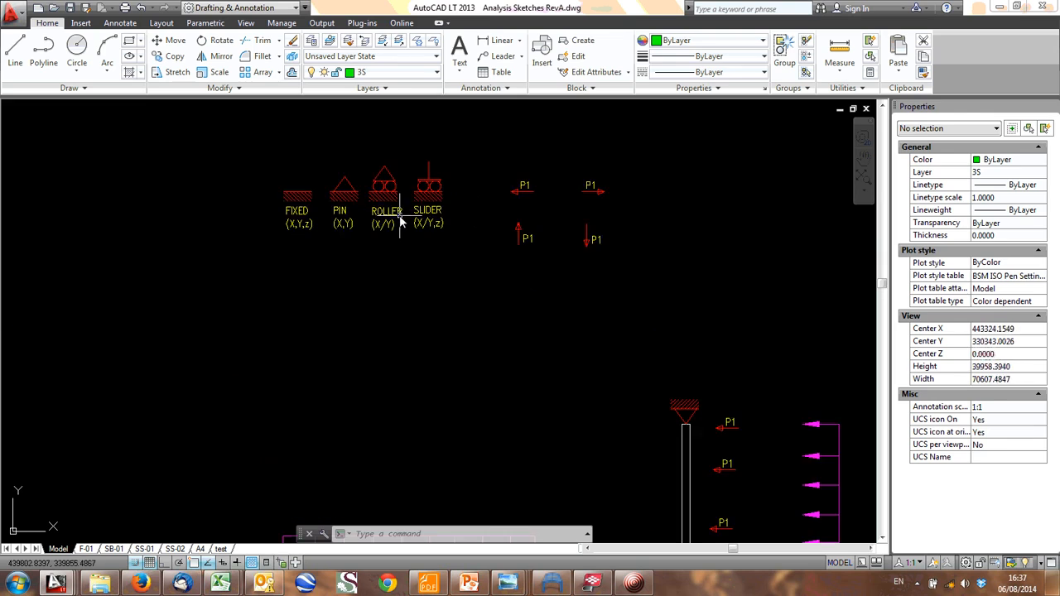
scroll(334, 181, up, 2)
scroll(430, 323, down, 2)
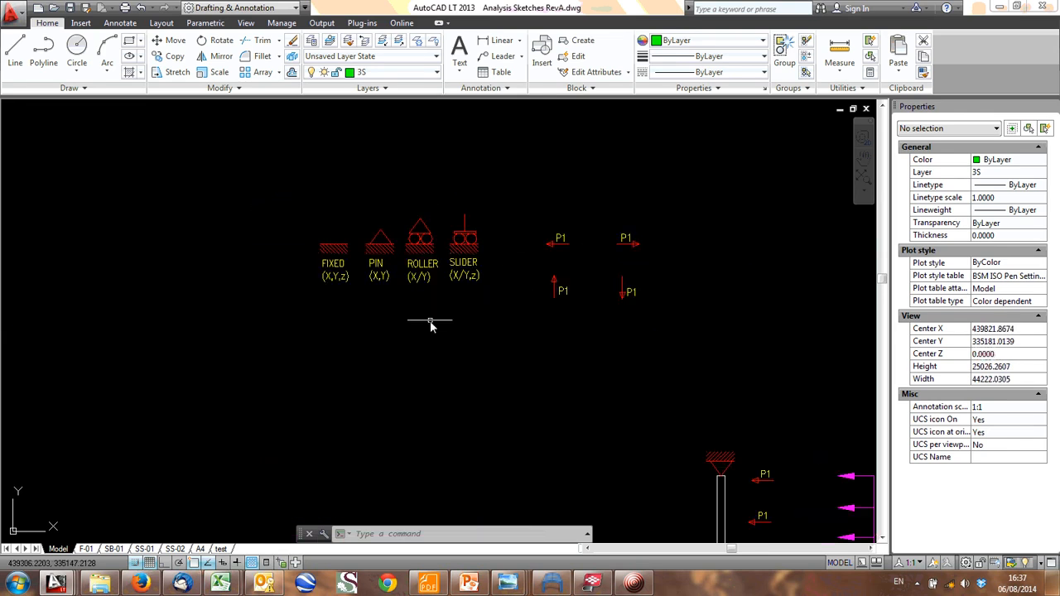
click(303, 225)
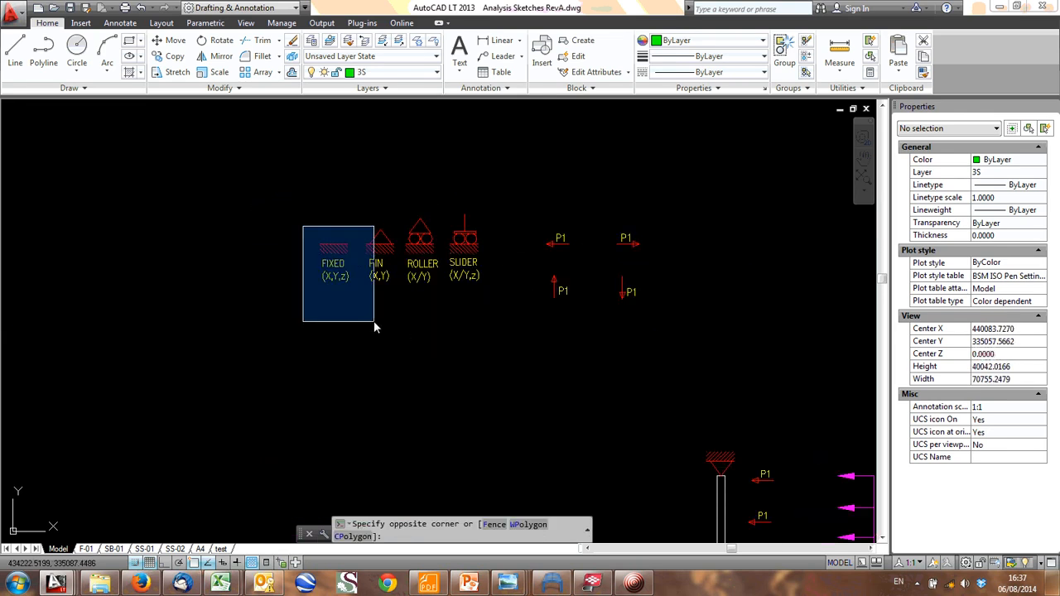
click(373, 321)
text(co)
key(Return)
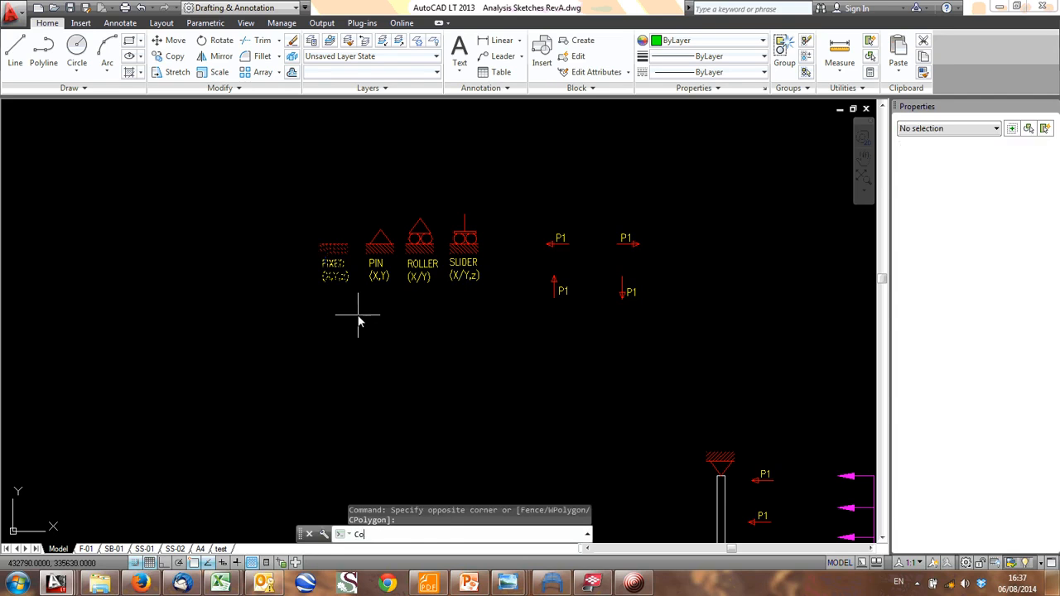
click(330, 245)
scroll(357, 201, down, 5)
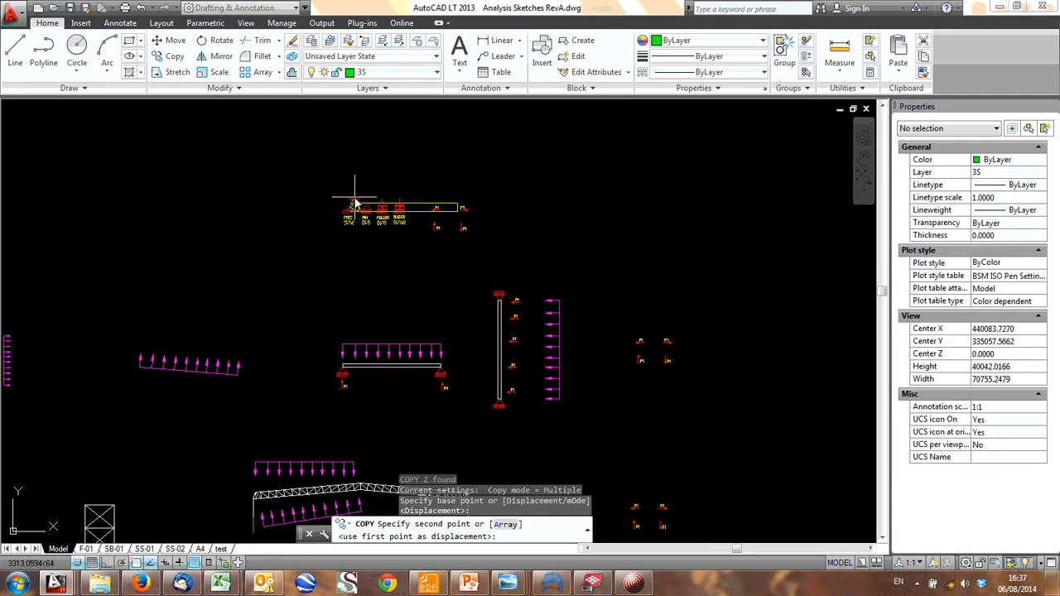
middle_drag(316, 500, 297, 400)
middle_drag(257, 453, 258, 372)
scroll(261, 374, up, 4)
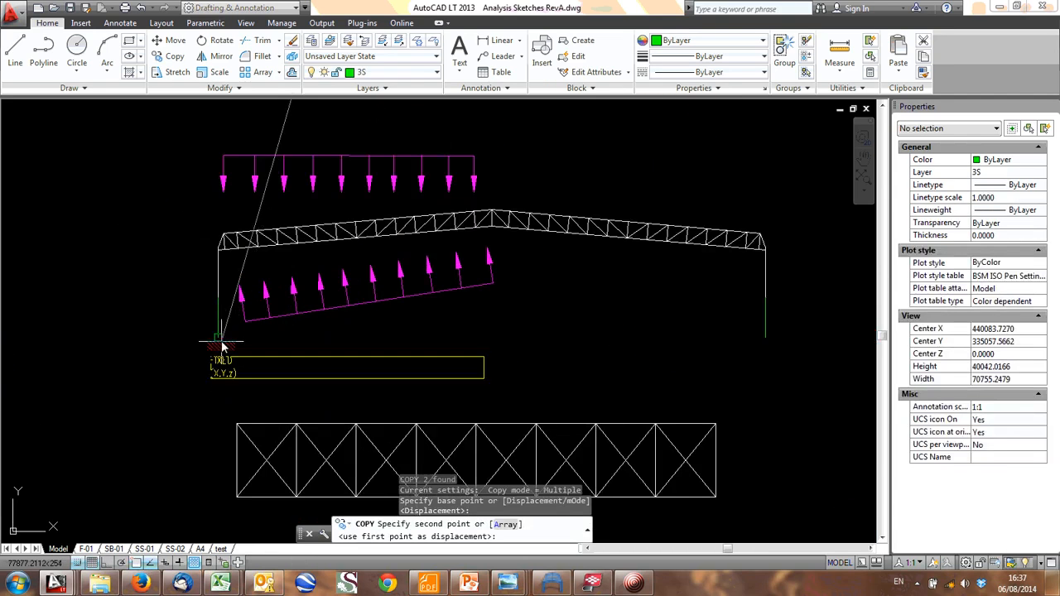
click(218, 336)
click(765, 336)
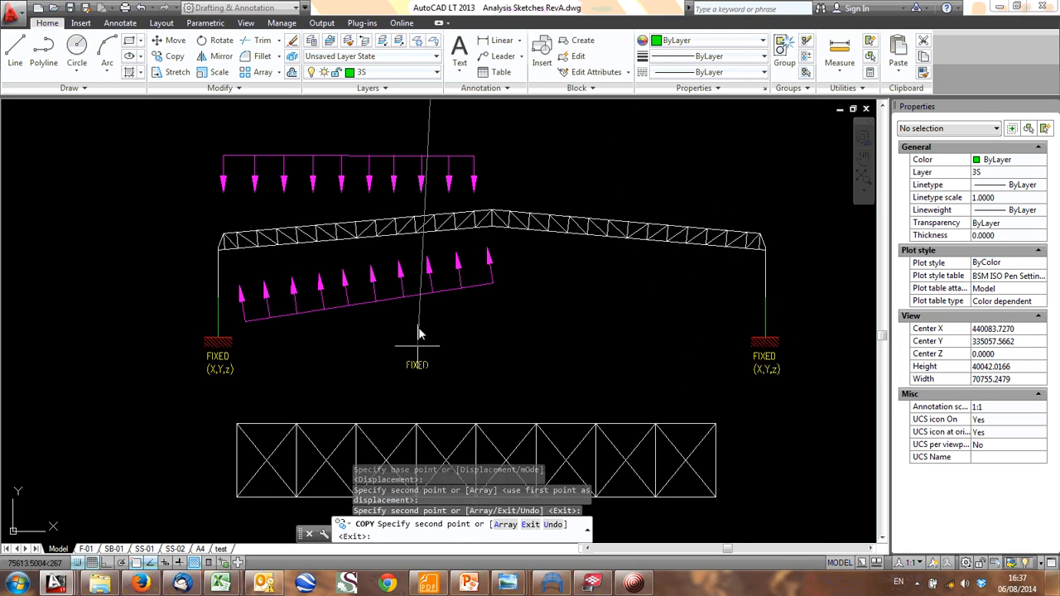
key(Escape)
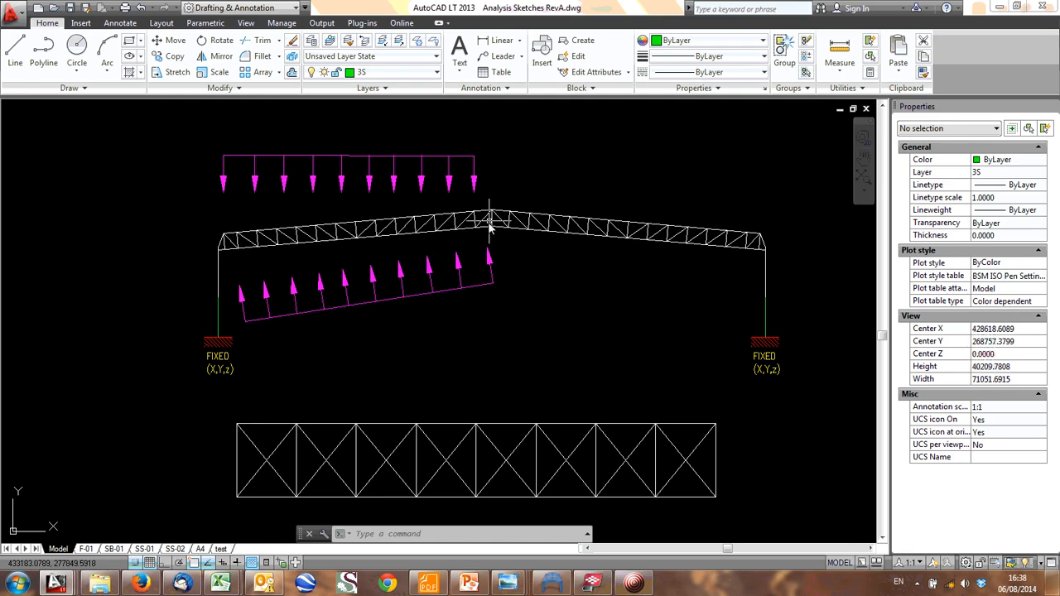
- Copy the ROLLER (X/Y) support symbol, without its label, to the underside of the truss frame's ridge
scroll(507, 253, down, 5)
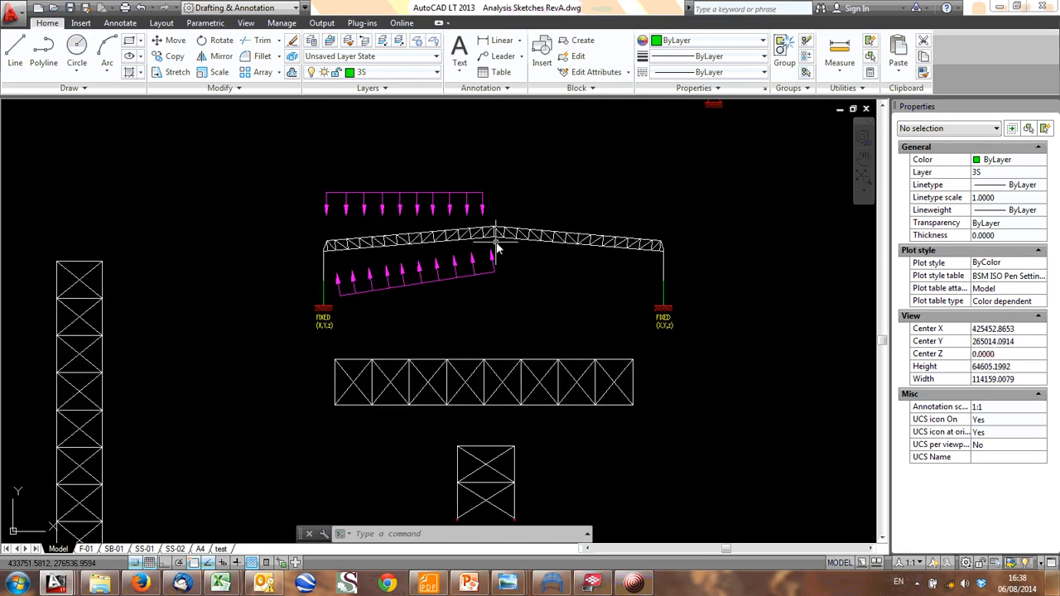
middle_drag(518, 190, 518, 223)
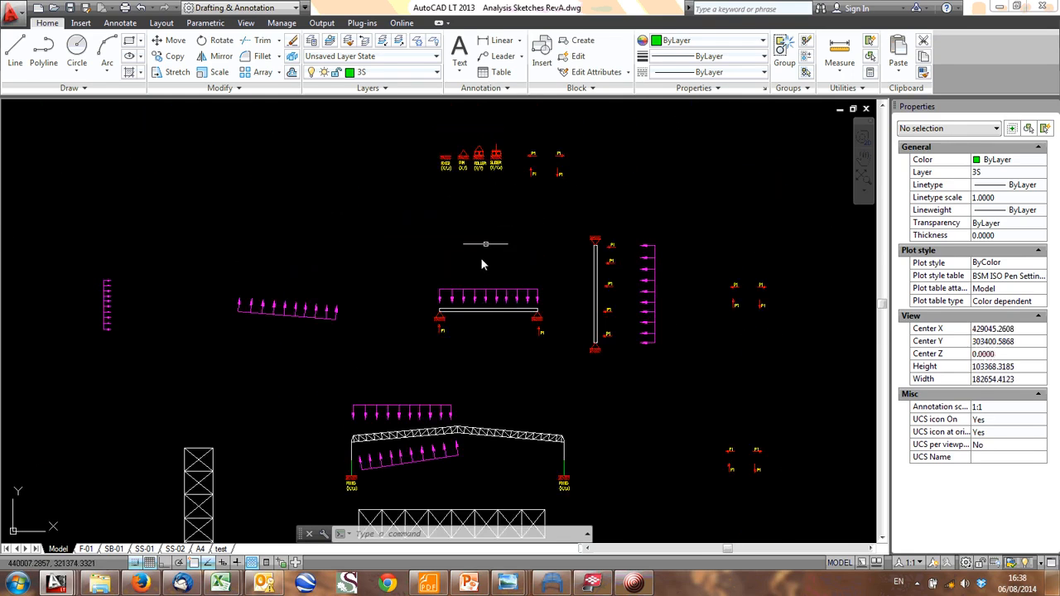
scroll(472, 164, up, 8)
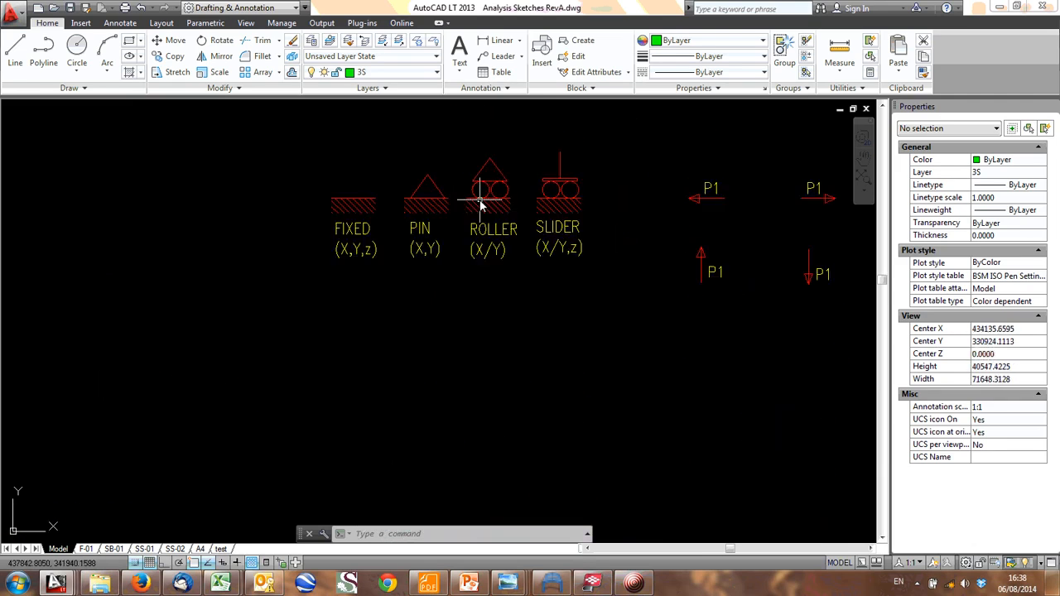
click(536, 295)
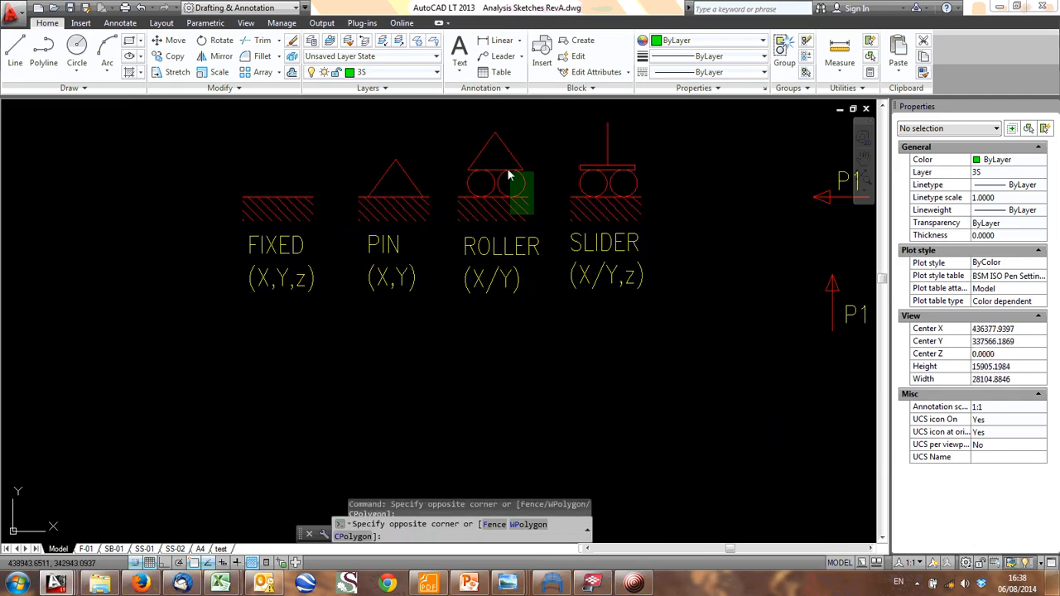
click(511, 195)
text(co)
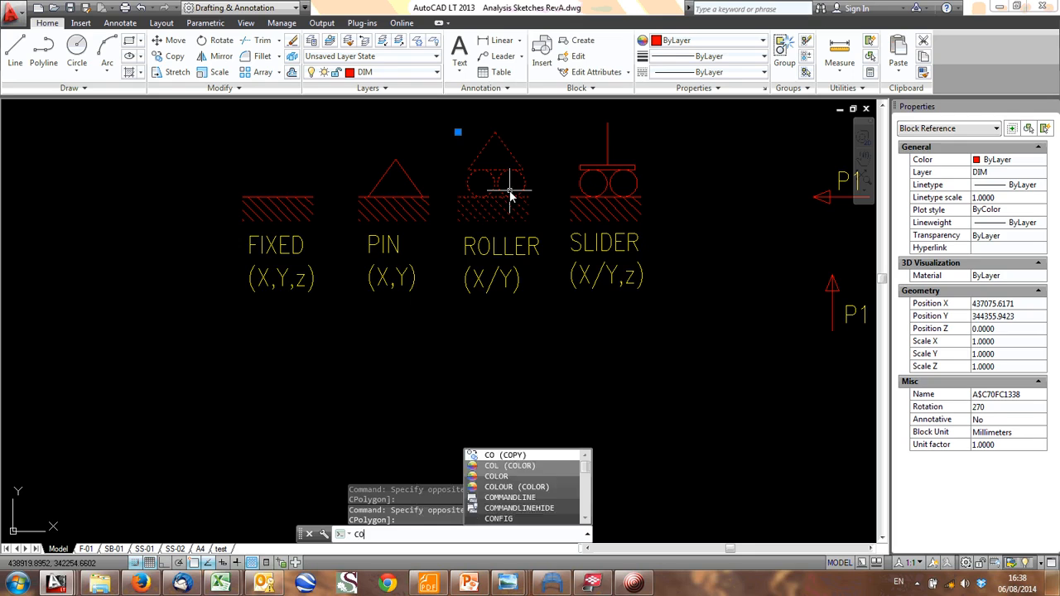
key(Return)
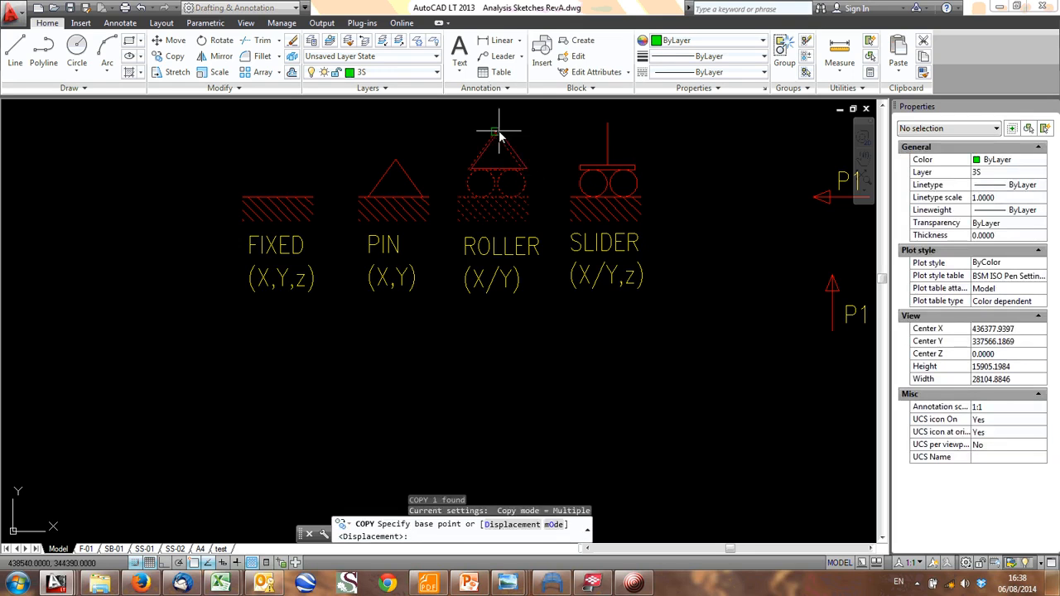
click(498, 131)
scroll(500, 251, down, 6)
middle_drag(495, 317, 473, 178)
middle_drag(460, 333, 460, 278)
middle_drag(448, 357, 438, 221)
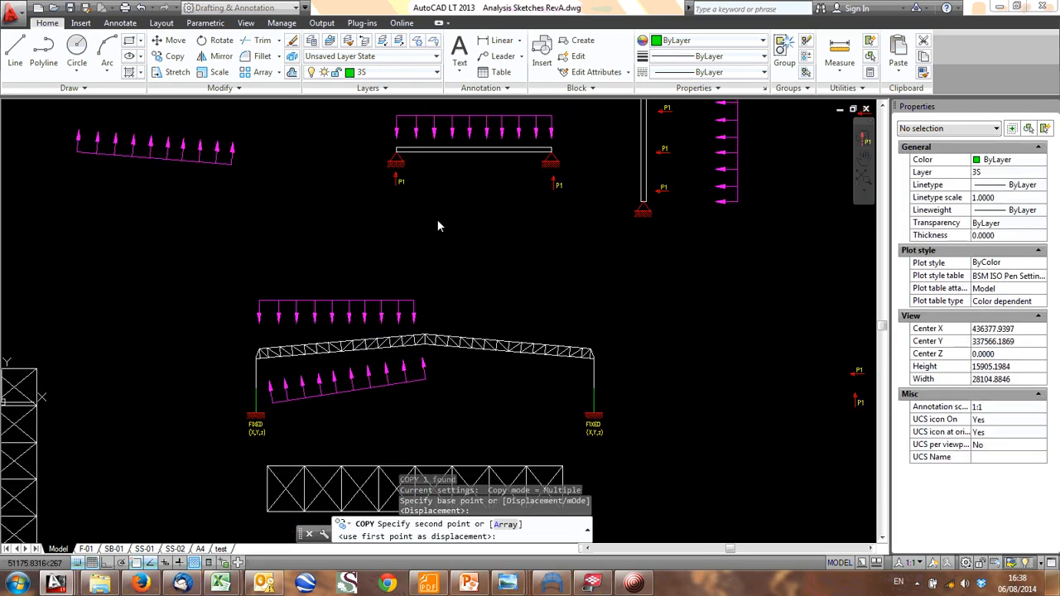
scroll(427, 323, up, 3)
click(411, 270)
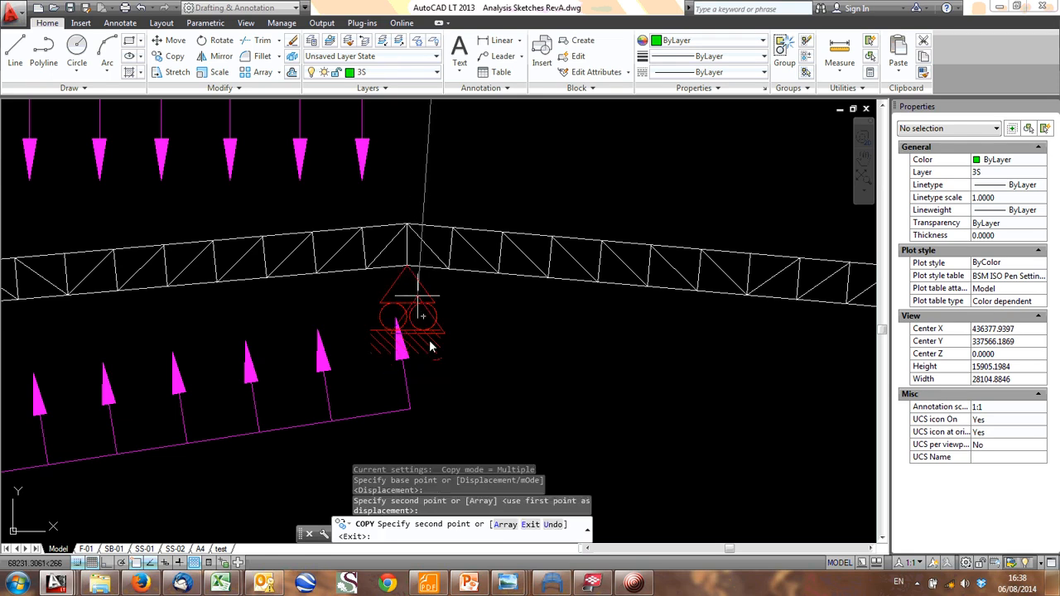
scroll(430, 346, down, 1)
scroll(427, 331, down, 4)
scroll(432, 302, up, 2)
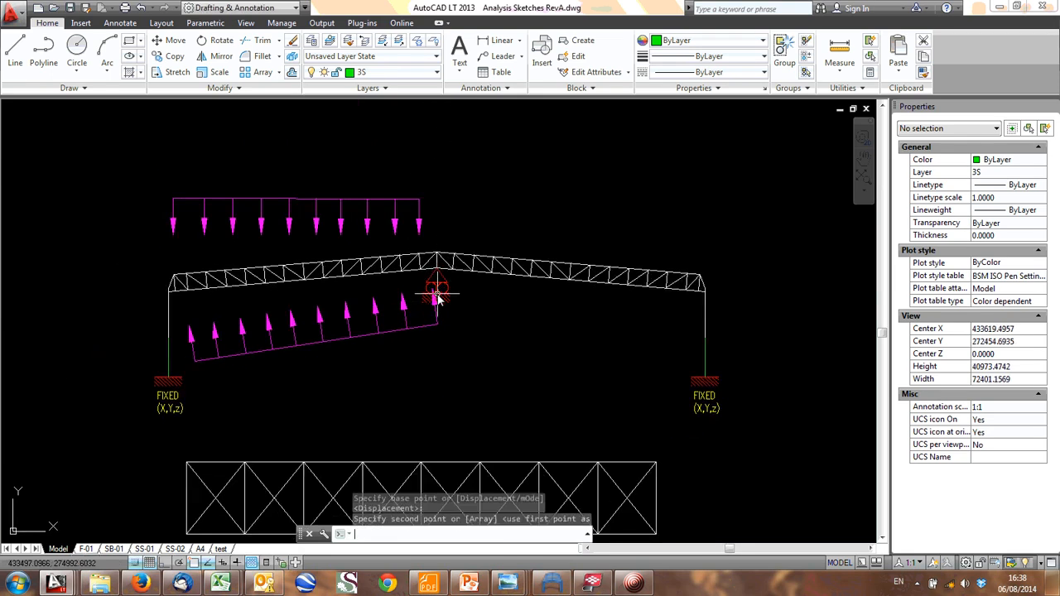
key(Escape)
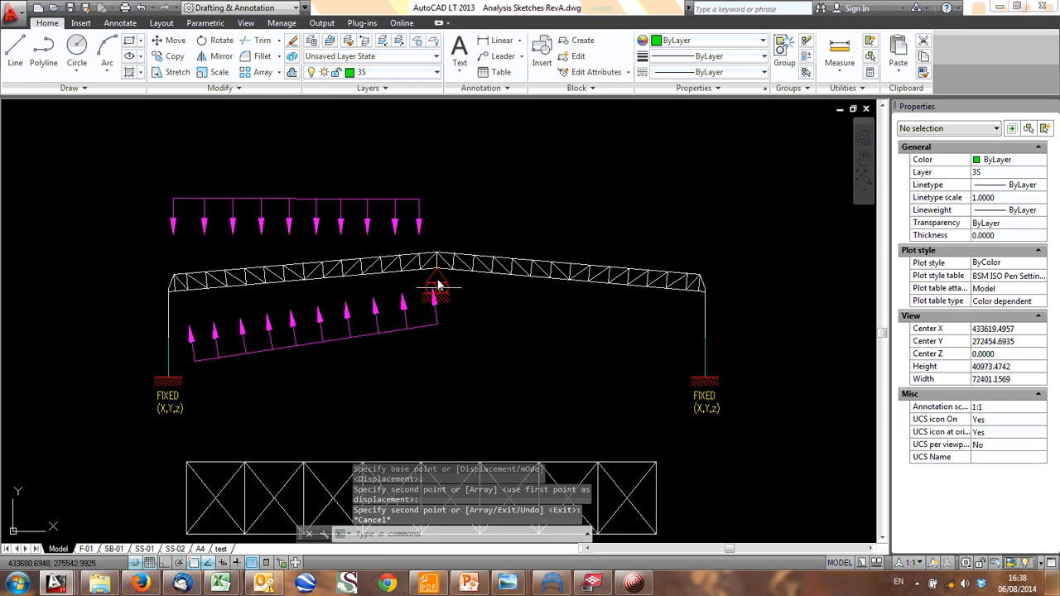
- Delete the sloping upward distributed load beneath the truss frame's left rafter
scroll(439, 284, up, 3)
click(462, 424)
click(381, 398)
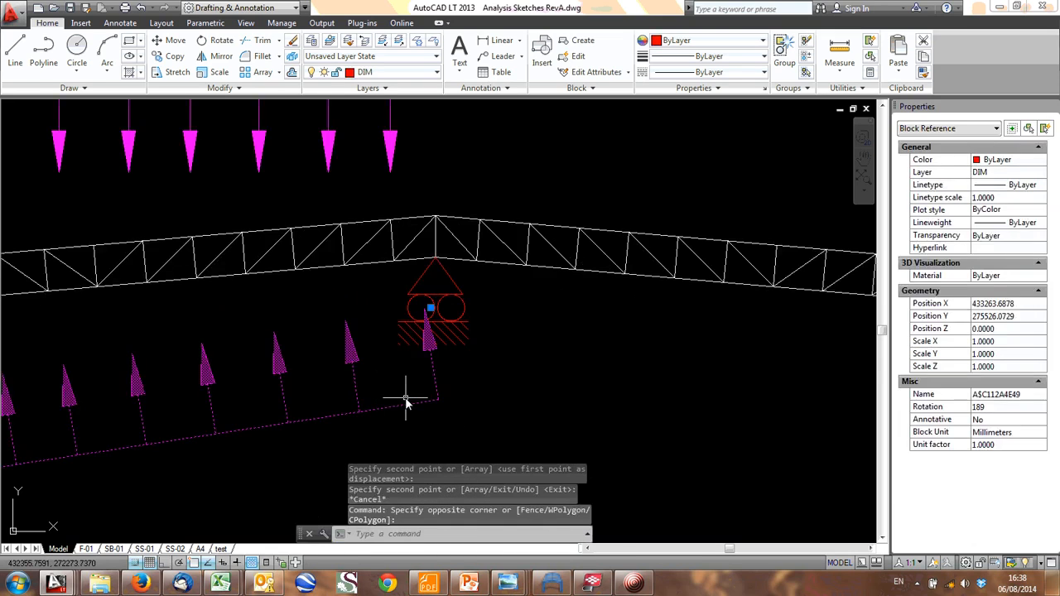
key(Delete)
- Copy the upward P1 force arrow and its label to just below the roller support at the ridge
middle_drag(466, 327, 302, 340)
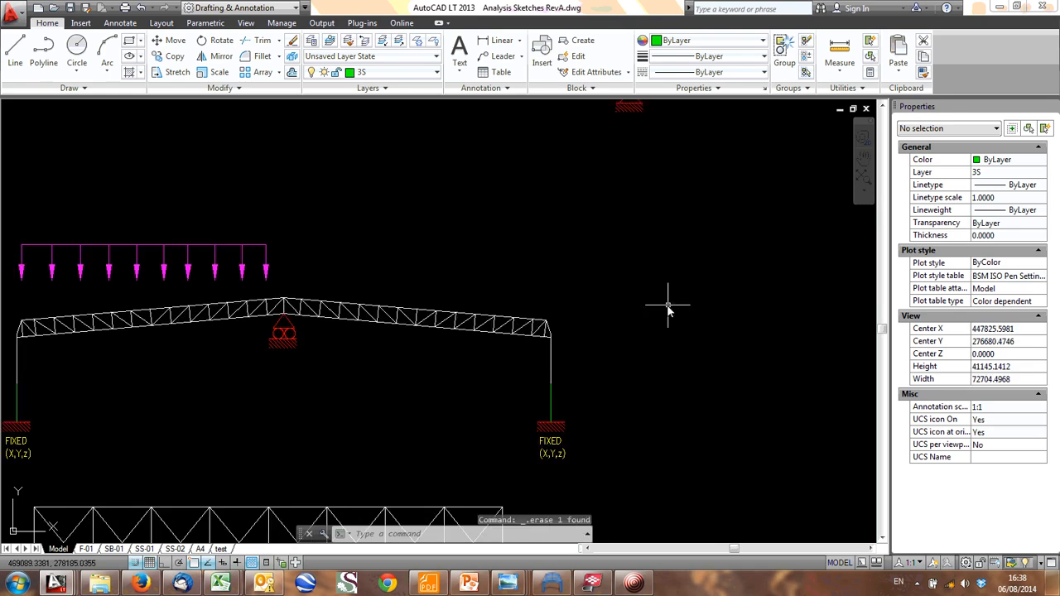
scroll(668, 304, down, 2)
middle_drag(668, 305, 133, 538)
scroll(532, 232, up, 2)
click(627, 263)
click(584, 212)
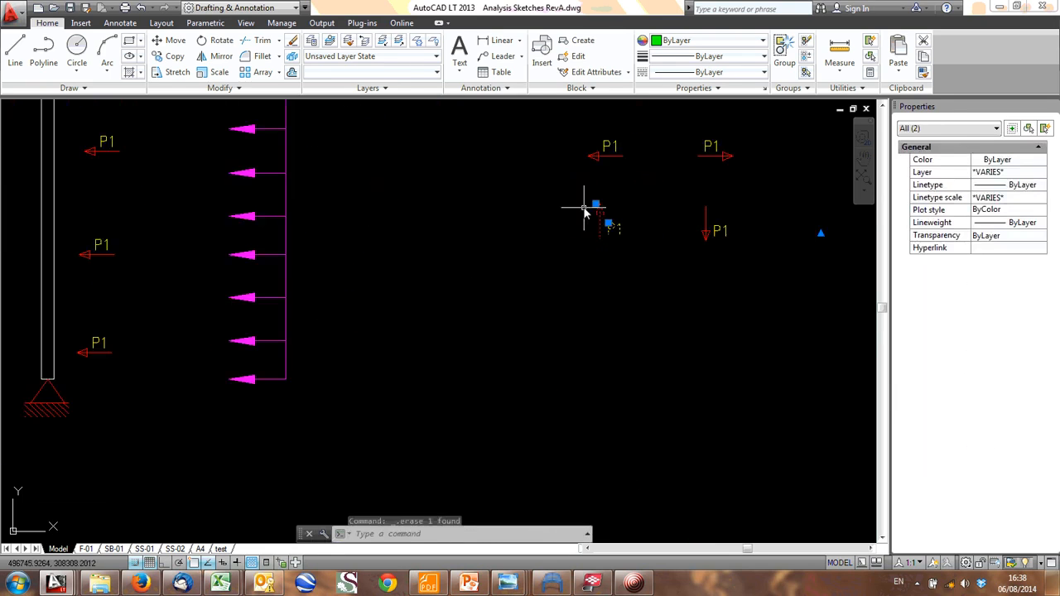
text(co)
key(Return)
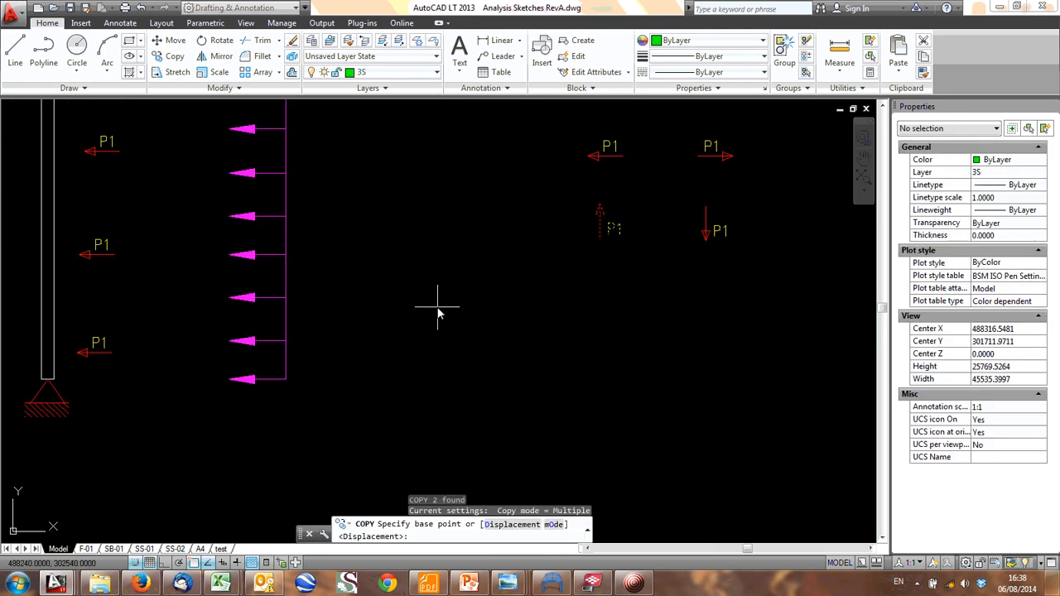
middle_drag(439, 313, 532, 243)
click(711, 158)
middle_drag(333, 365, 733, 155)
middle_drag(261, 328, 701, 276)
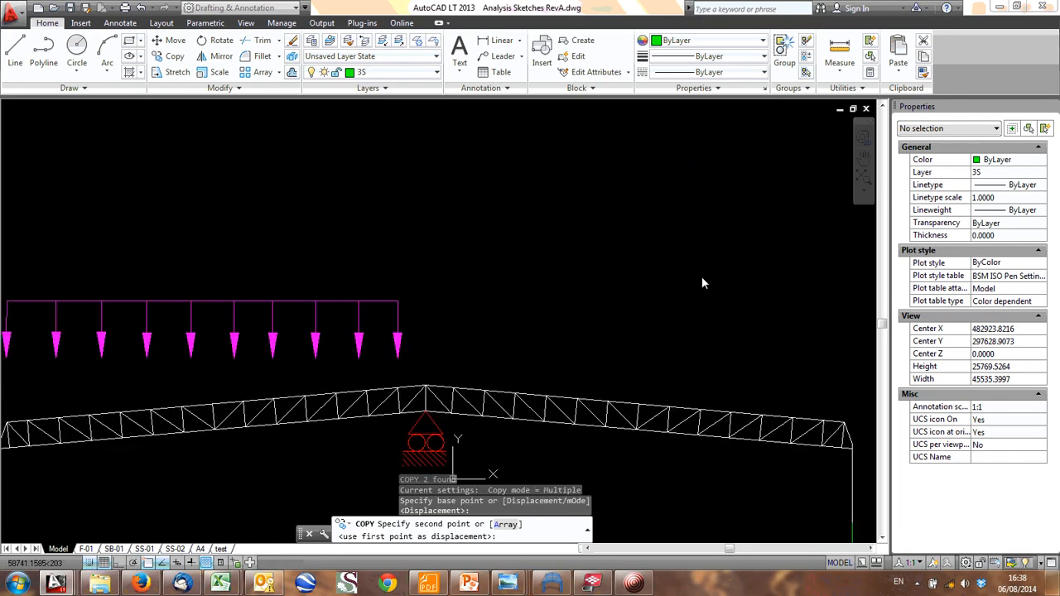
middle_drag(381, 468, 367, 322)
scroll(424, 422, up, 2)
click(452, 316)
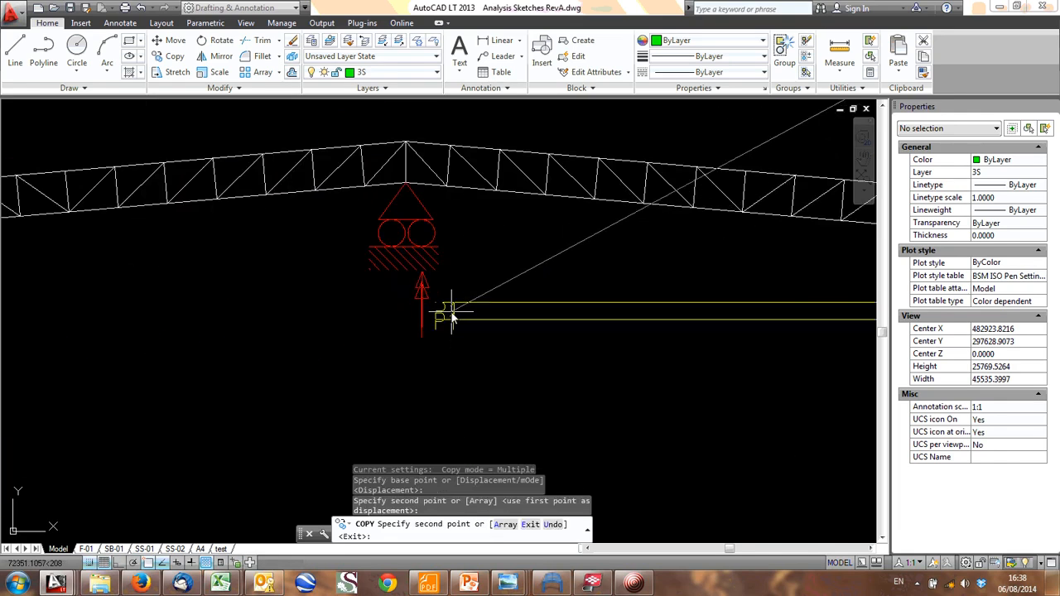
key(Escape)
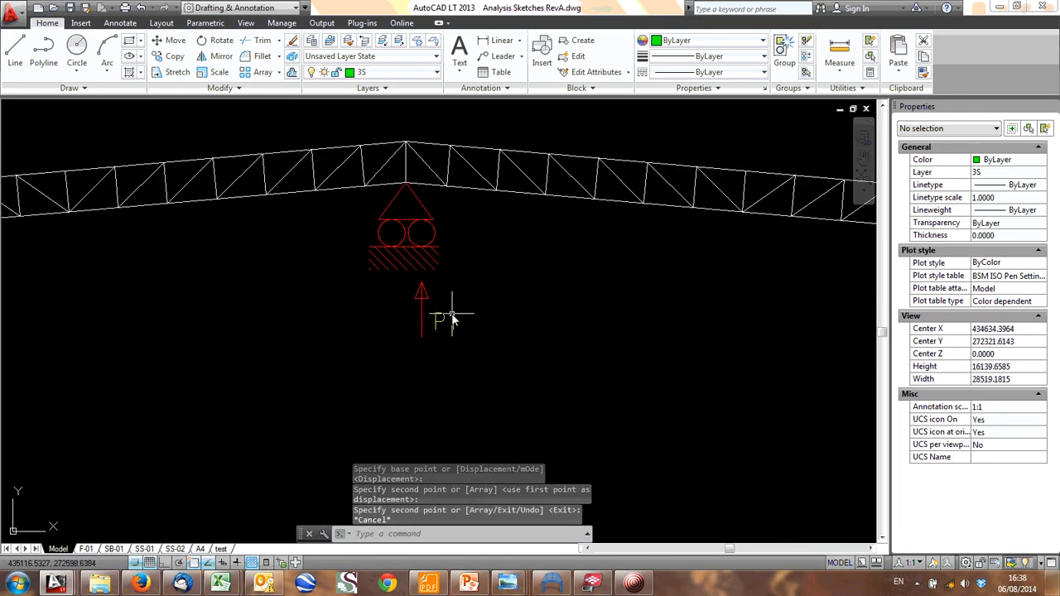
- Change the label of the force arrow under the ridge's roller support to P2
double_click(447, 318)
drag(448, 323, 458, 326)
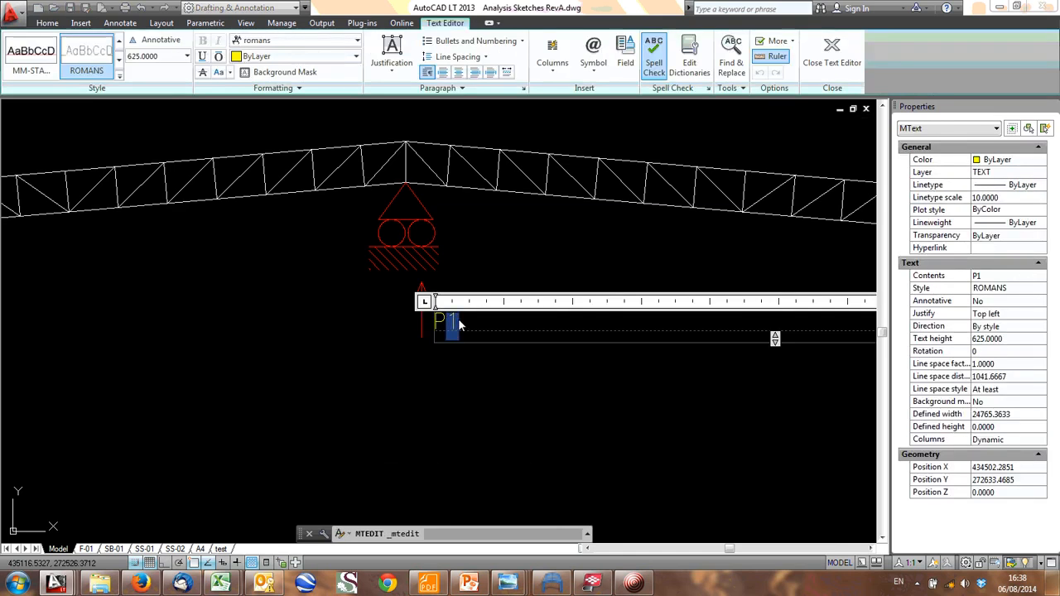
click(463, 365)
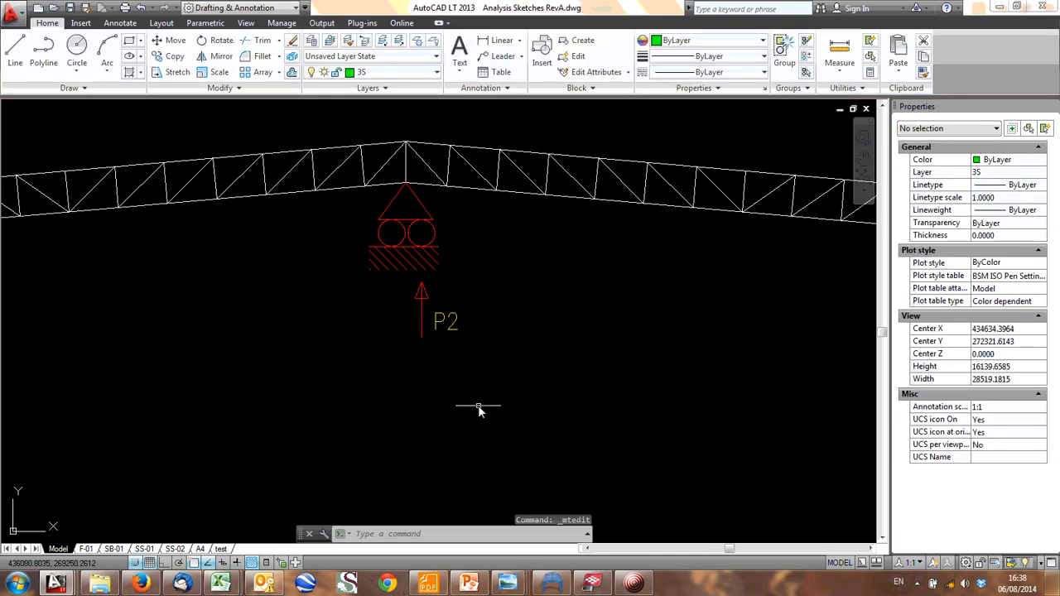
scroll(457, 336, down, 4)
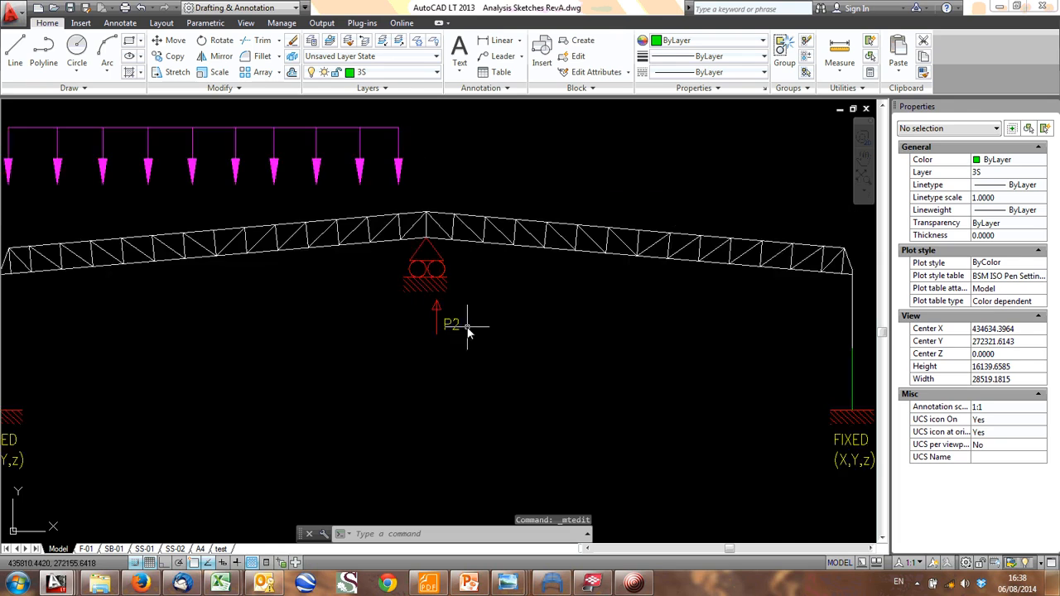
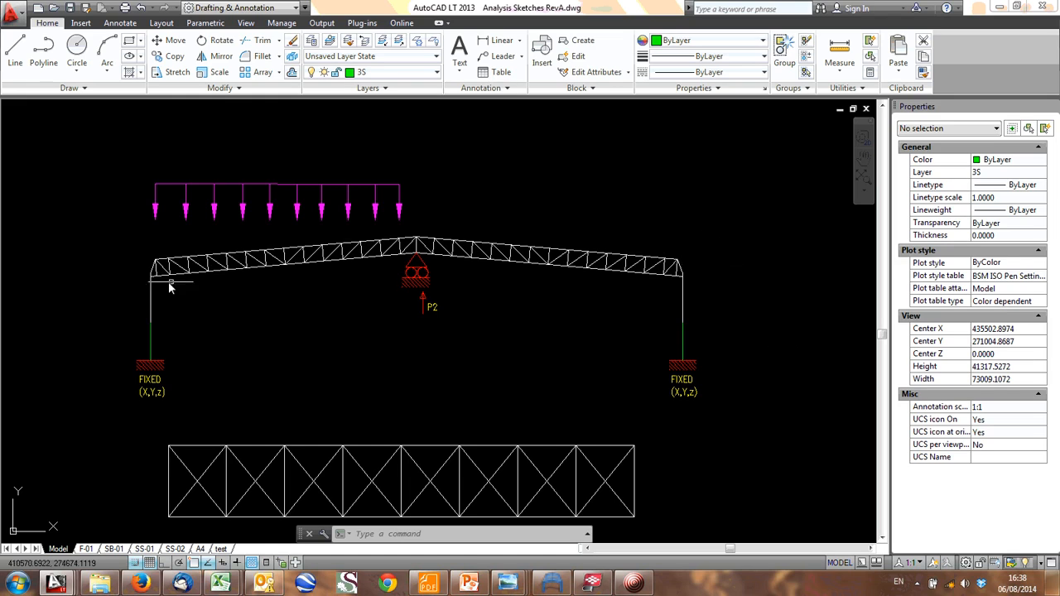
- Copy the vertical distributed load with rightward arrows to just outside the truss frame's left column
scroll(174, 280, down, 4)
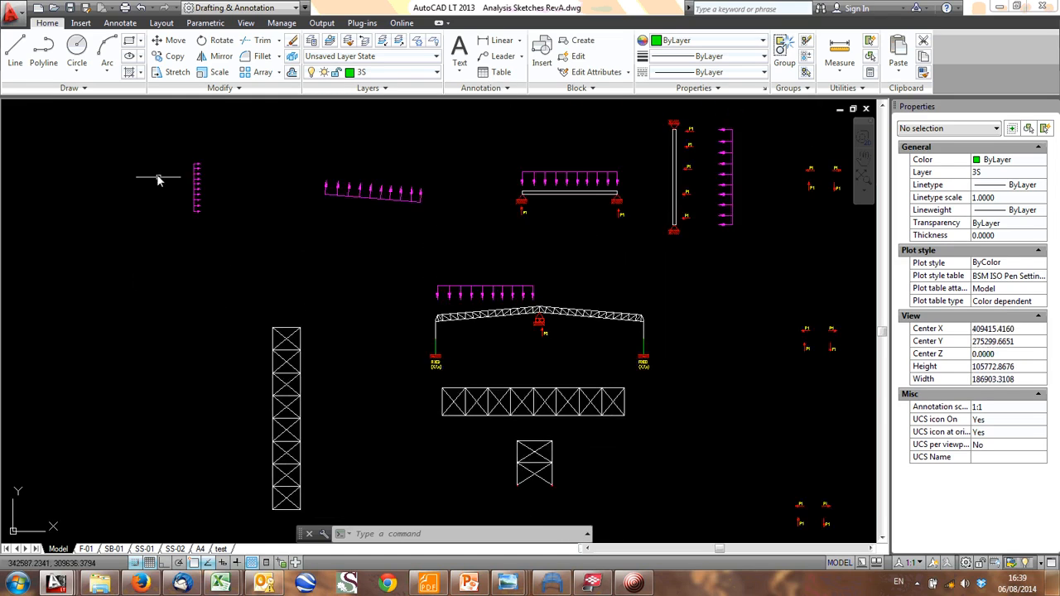
scroll(243, 229, up, 5)
click(236, 214)
click(201, 203)
text(c)
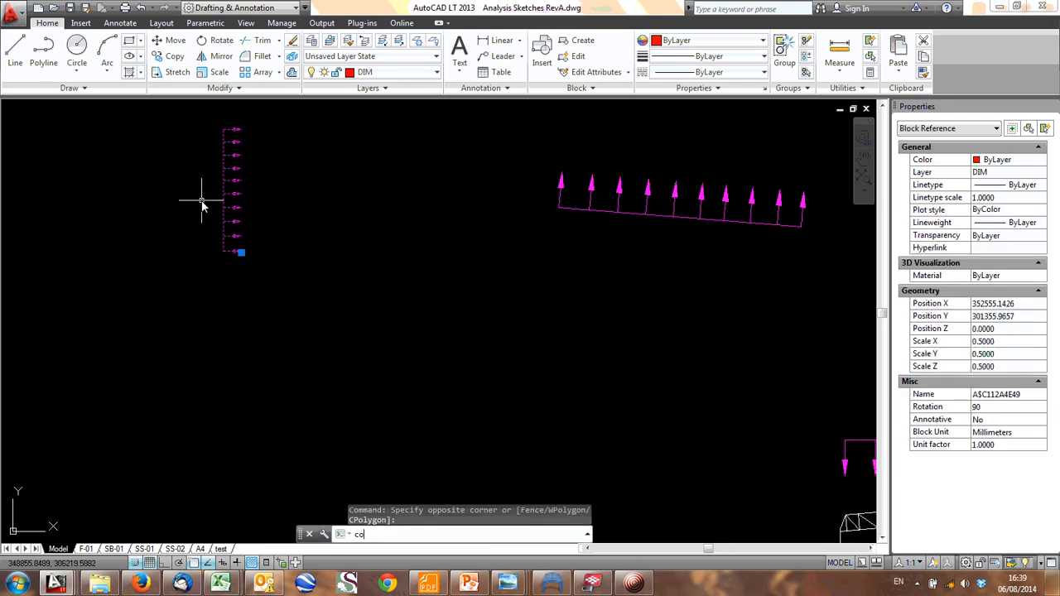
text(o)
key(Return)
middle_drag(596, 392, 475, 338)
click(120, 166)
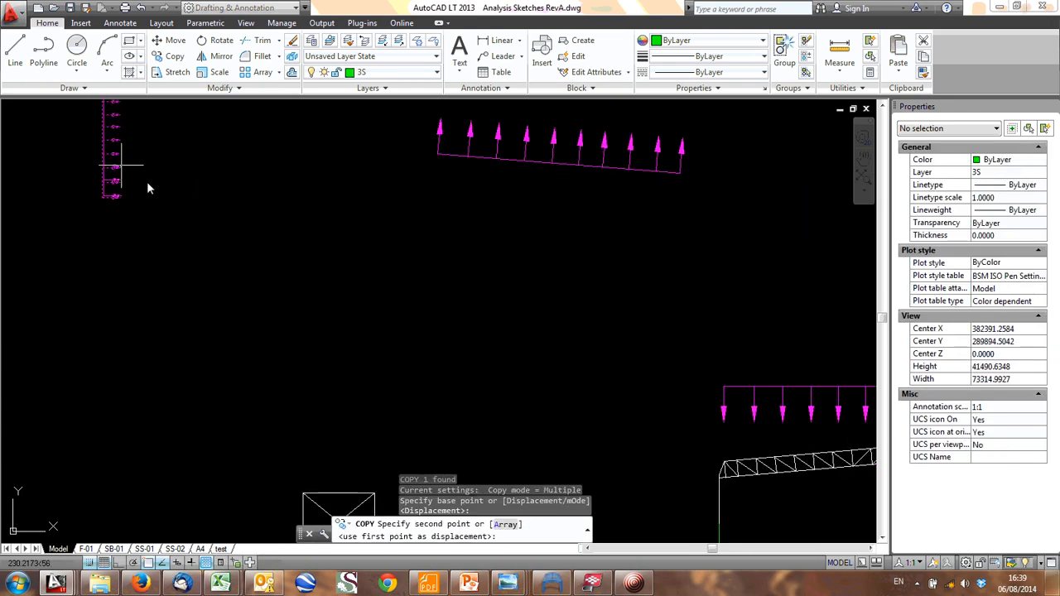
middle_drag(503, 378, 164, 208)
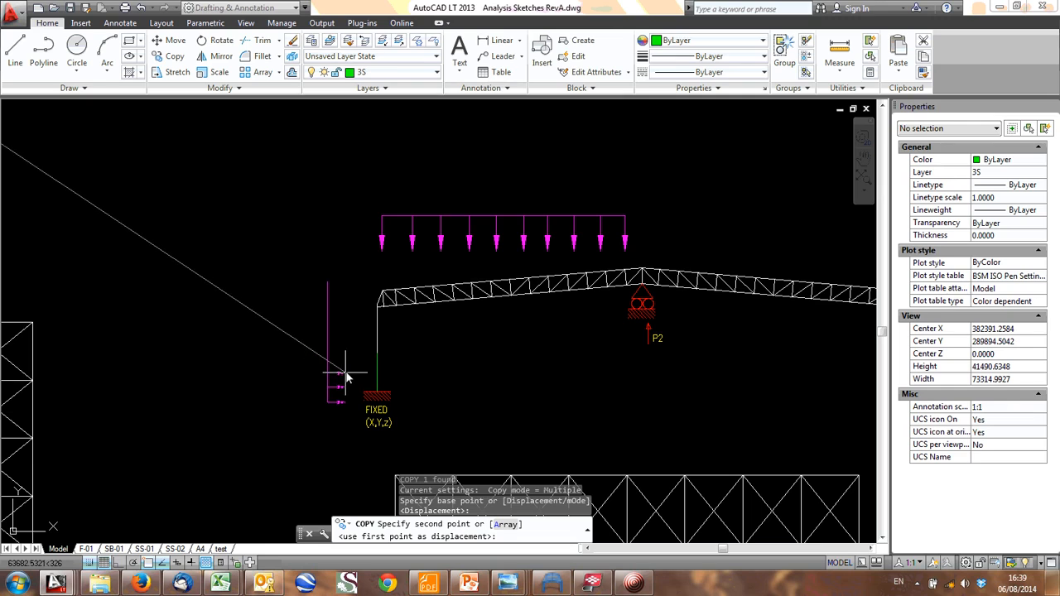
click(323, 352)
- Place another copy of the rightward distributed load against the inner side of the truss frame's right column
middle_drag(481, 388, 510, 337)
click(536, 387)
scroll(429, 306, down, 3)
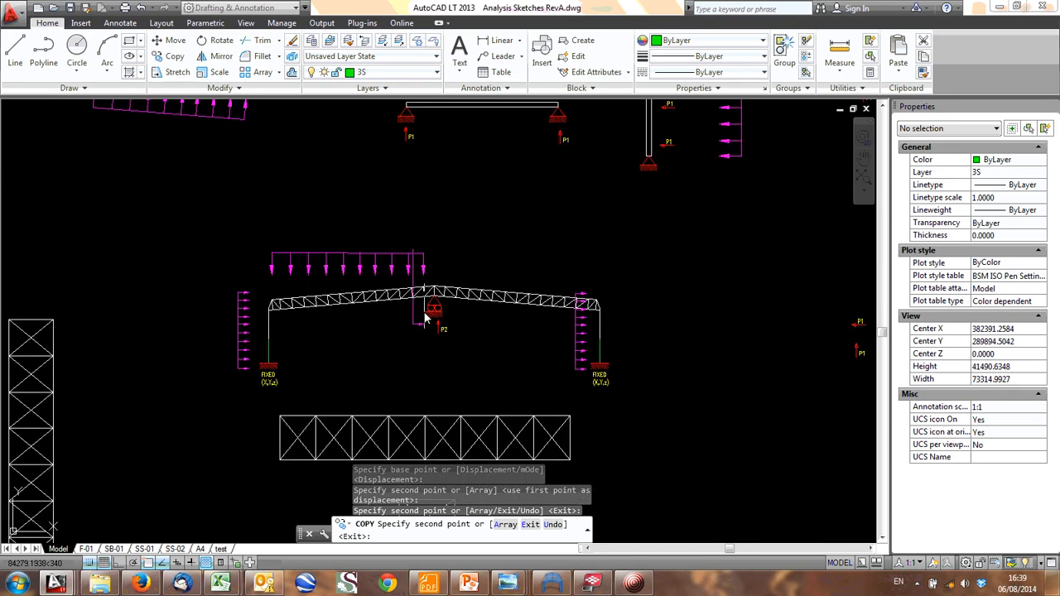
scroll(381, 315, up, 2)
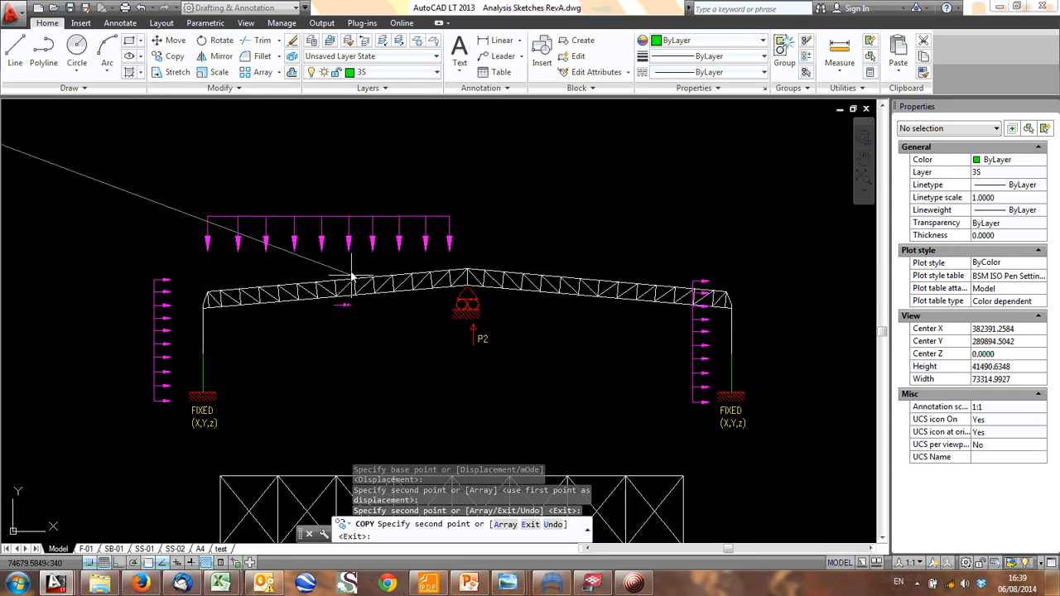
middle_drag(645, 258, 589, 235)
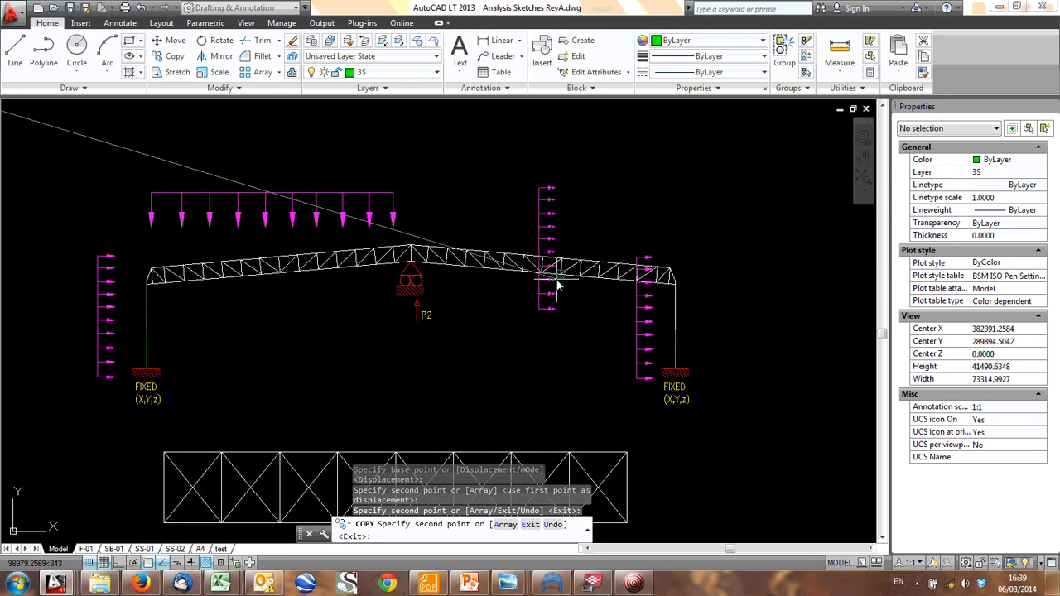
key(Escape)
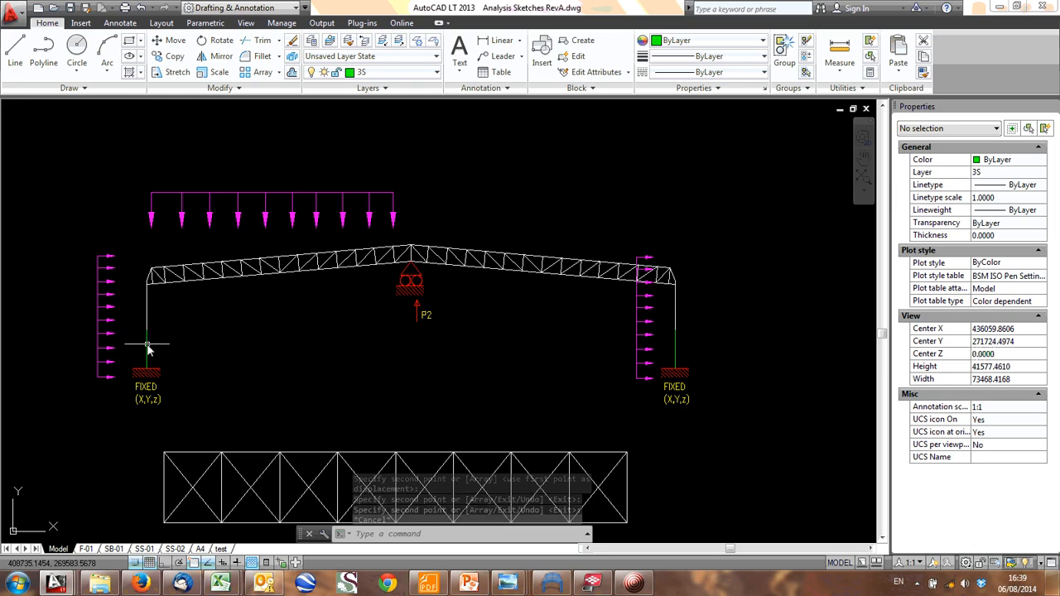
scroll(147, 349, up, 5)
scroll(113, 334, down, 2)
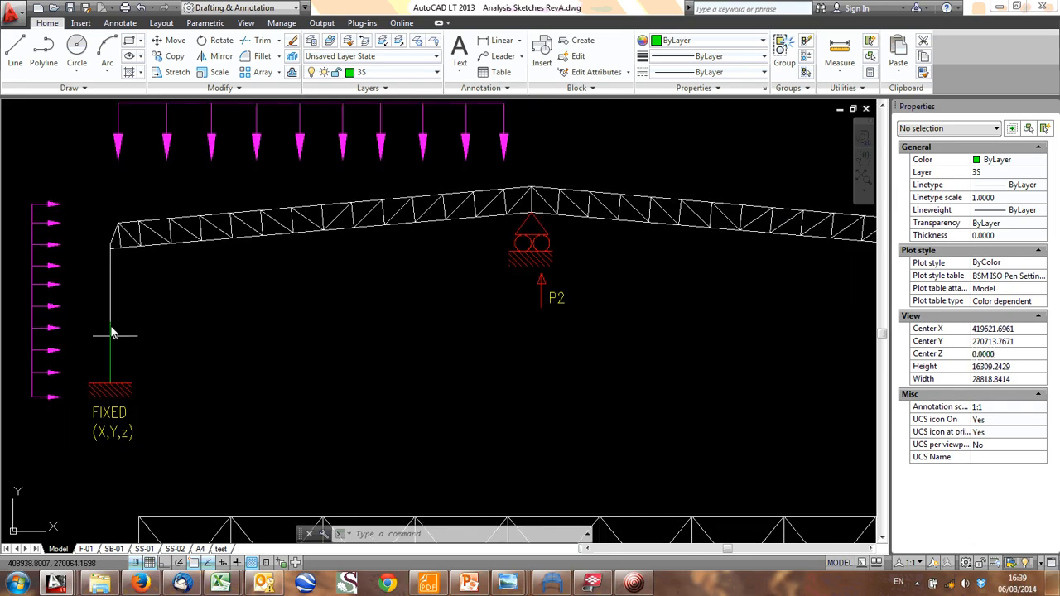
scroll(549, 311, down, 2)
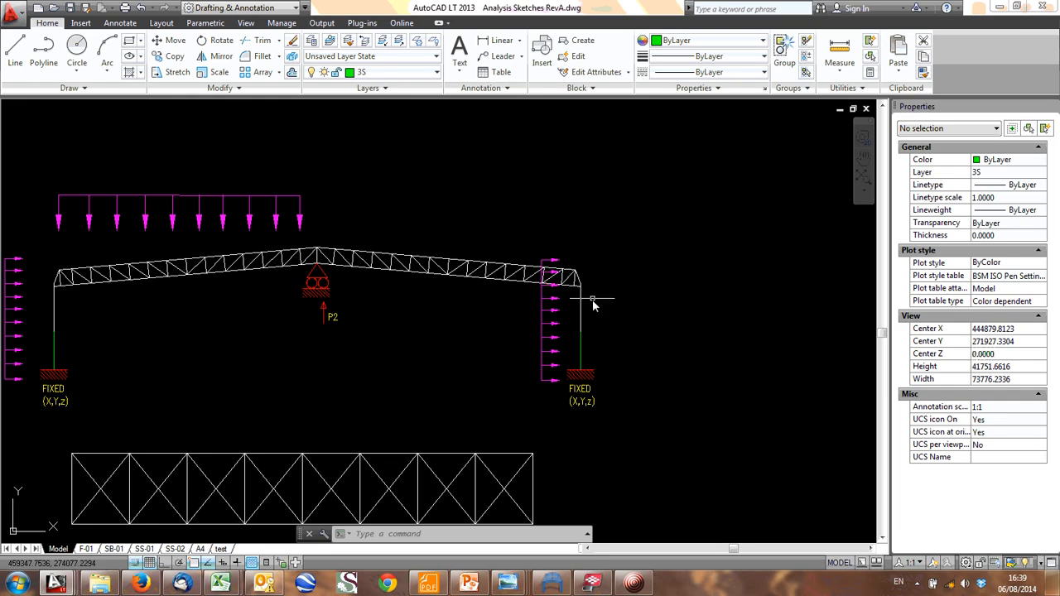
scroll(591, 264, down, 2)
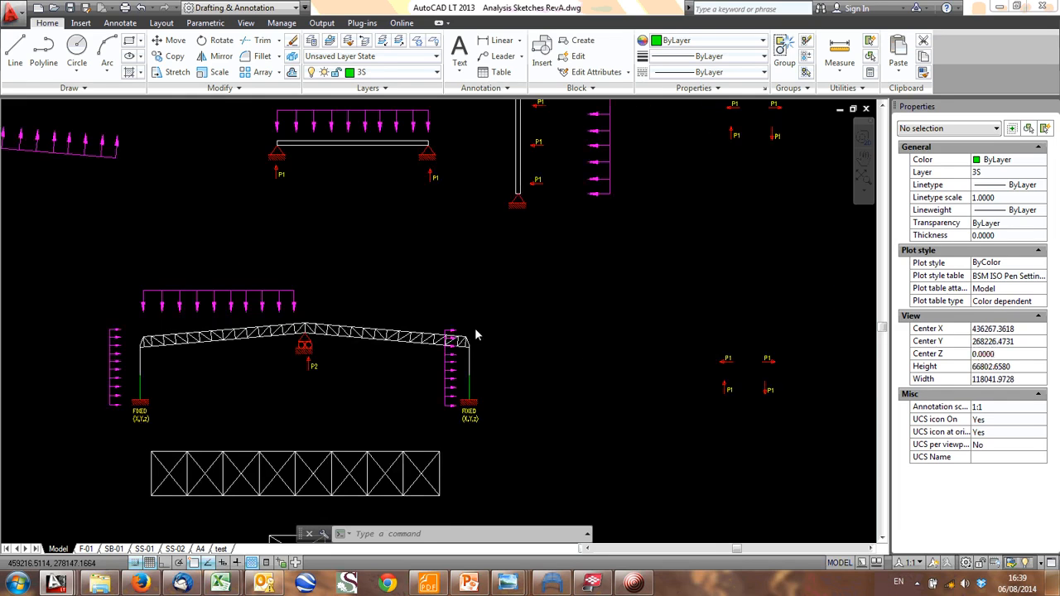
- Switch to Tekla BIMsight and examine the columns, girts and brick wall along the building's long side
click(592, 582)
drag(517, 341, 408, 284)
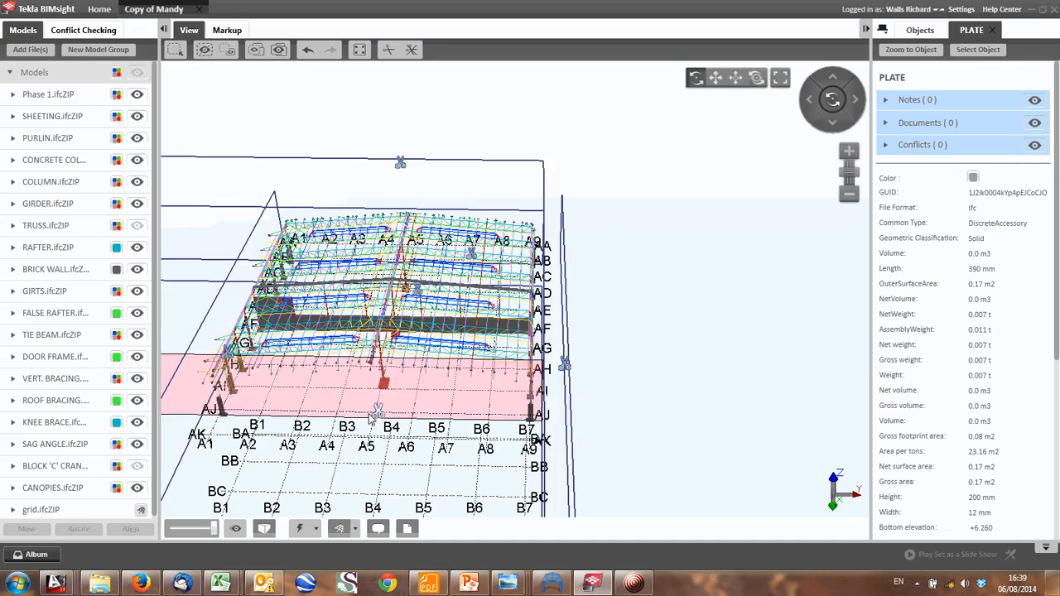
drag(365, 446, 501, 377)
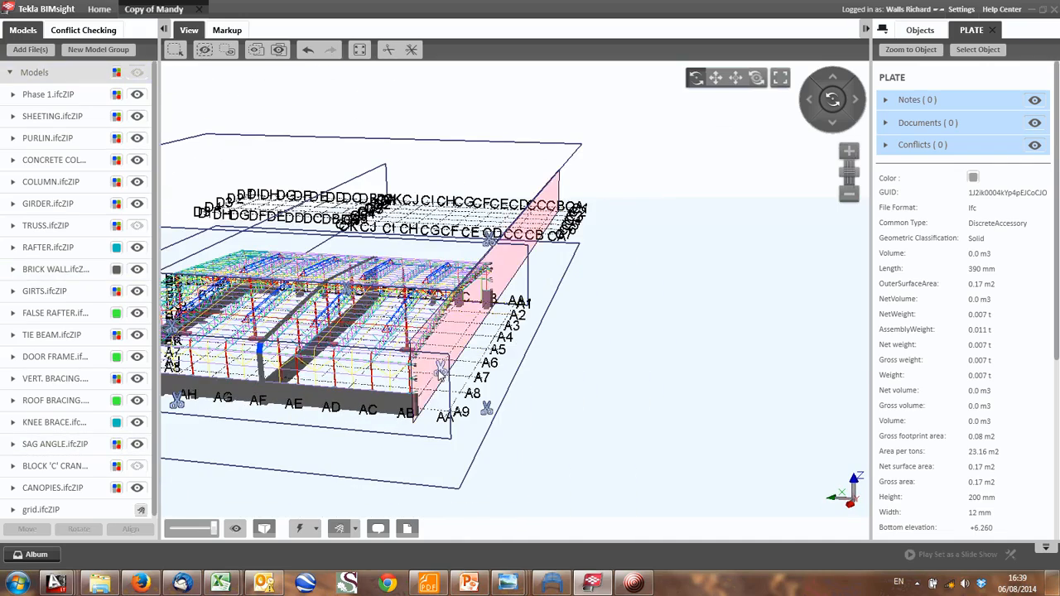
scroll(497, 390, up, 6)
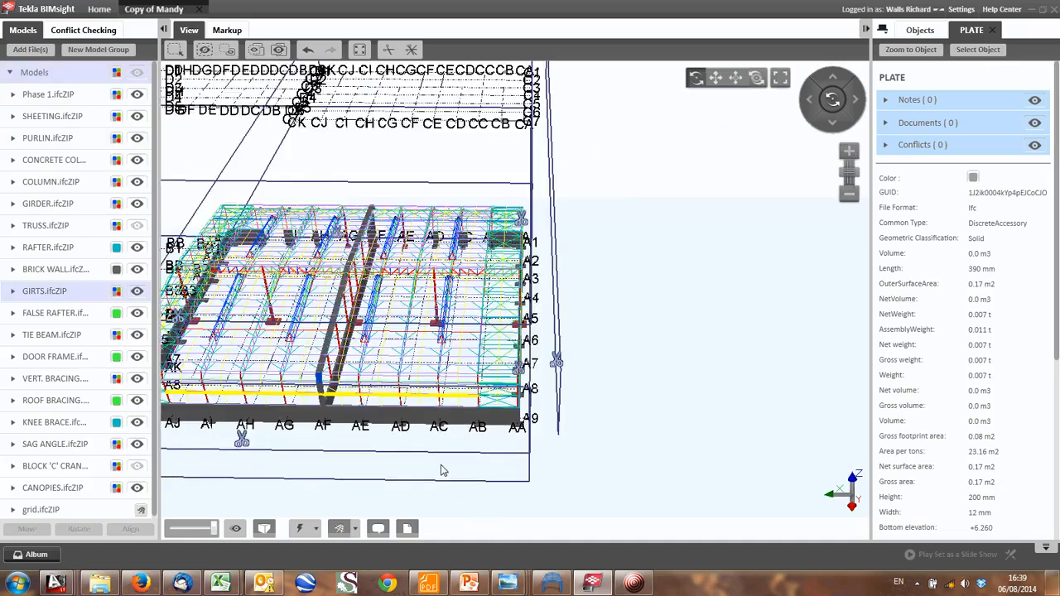
scroll(367, 412, up, 2)
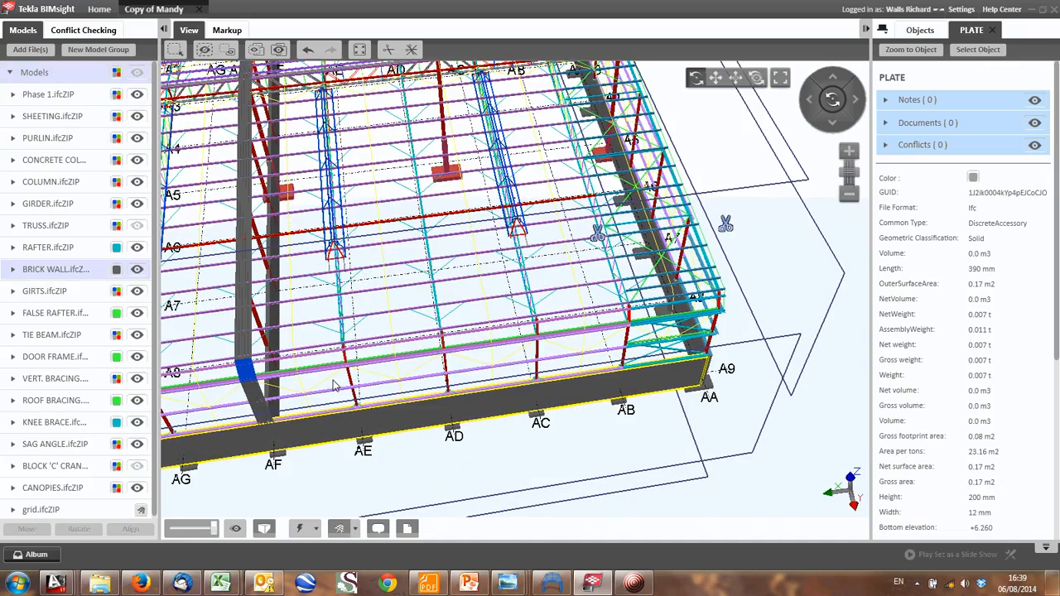
scroll(334, 385, down, 5)
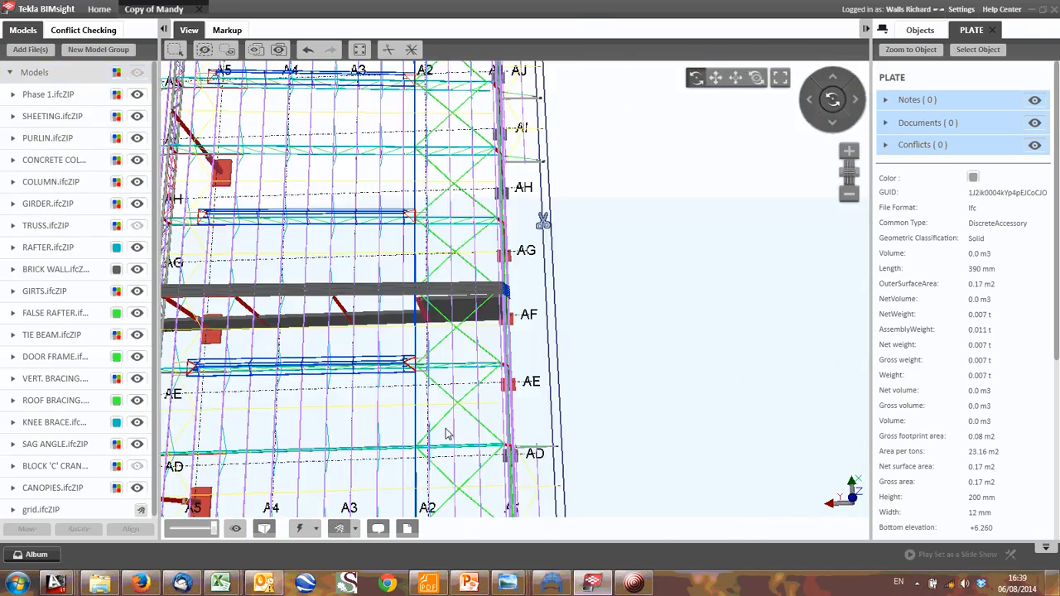
- Examine the building's roof in plan, following the purlins and the cross bracing between grid lines A1 and A2
middle_drag(448, 434, 461, 304)
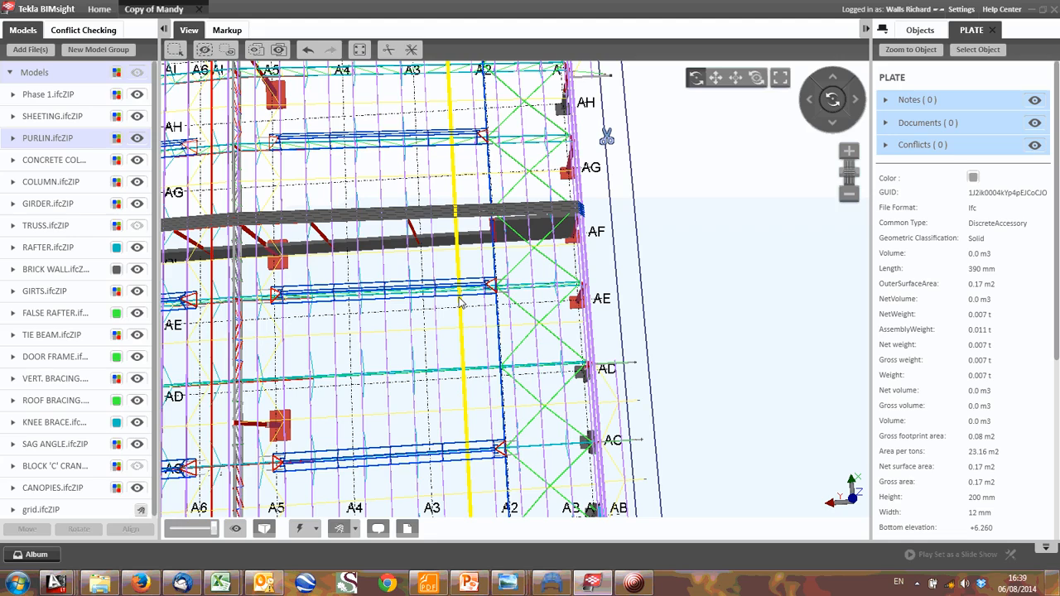
drag(461, 303, 217, 329)
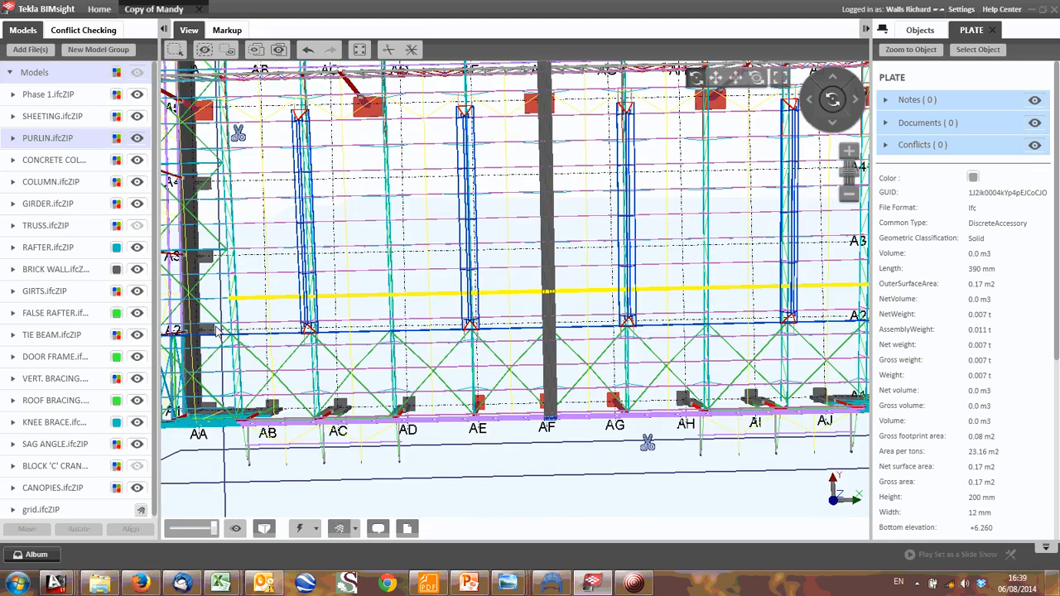
scroll(493, 326, down, 2)
drag(492, 326, 428, 387)
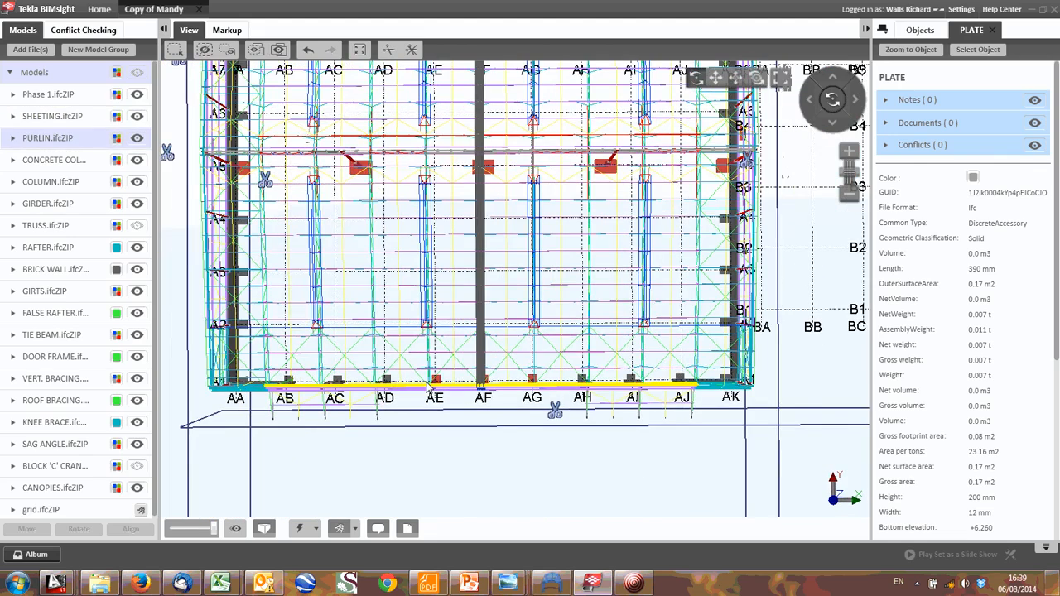
middle_drag(427, 387, 450, 418)
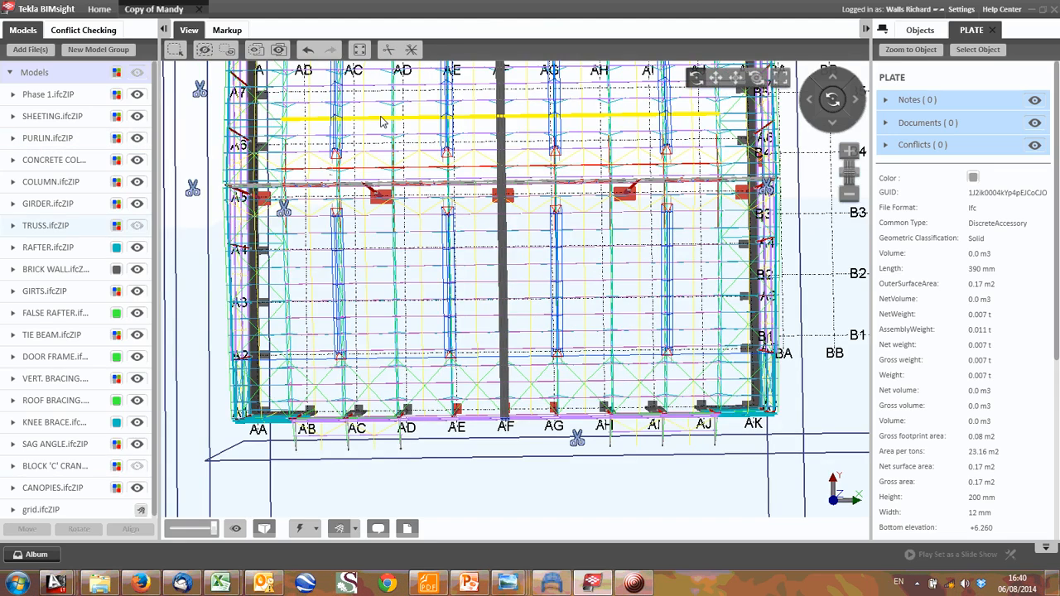
scroll(403, 193, down, 2)
middle_drag(404, 193, 402, 247)
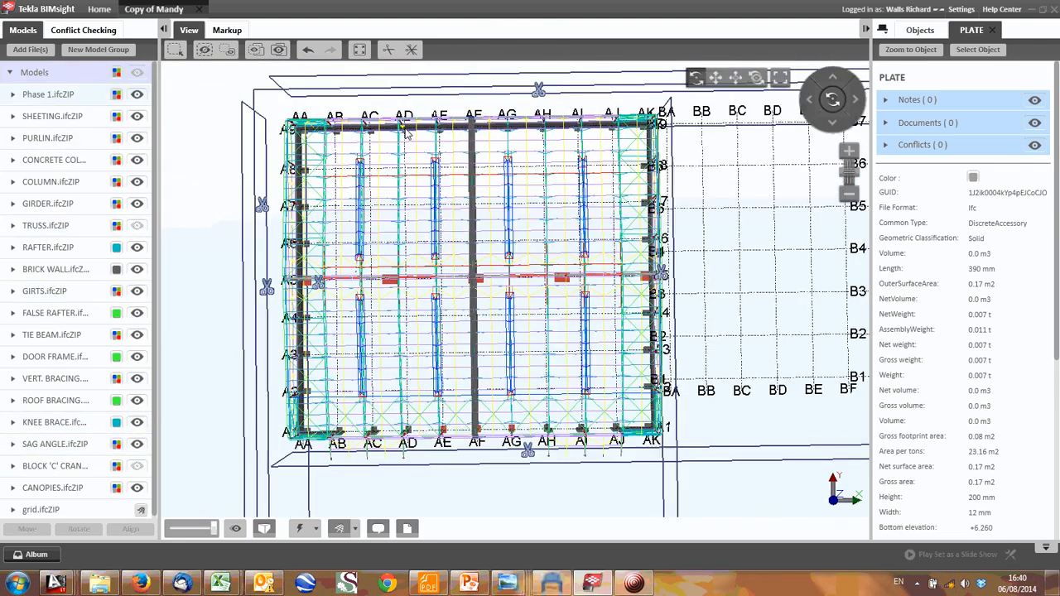
middle_drag(401, 112, 403, 125)
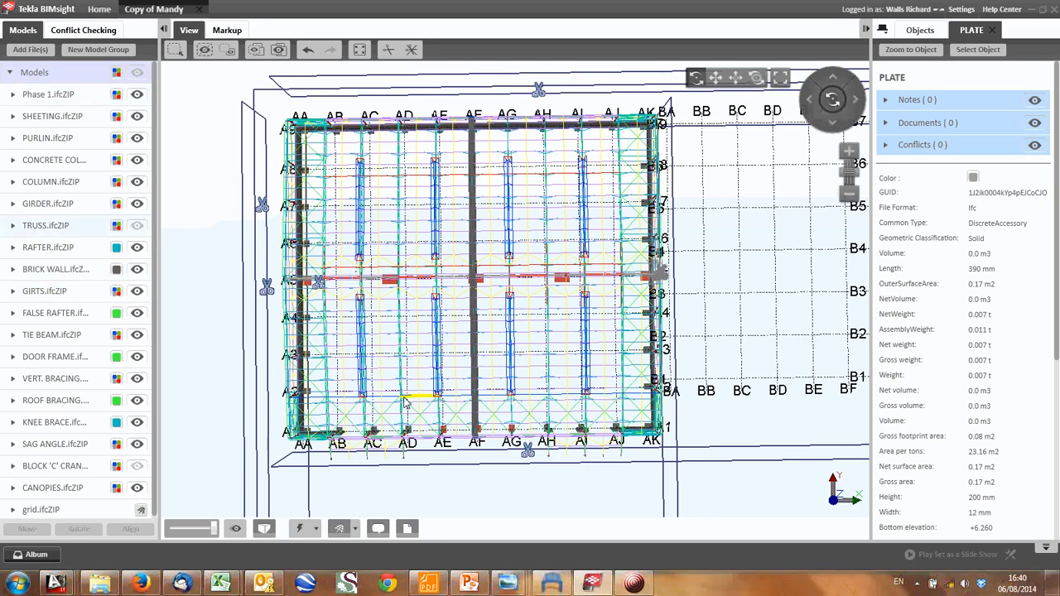
middle_drag(409, 380, 412, 261)
scroll(412, 261, up, 3)
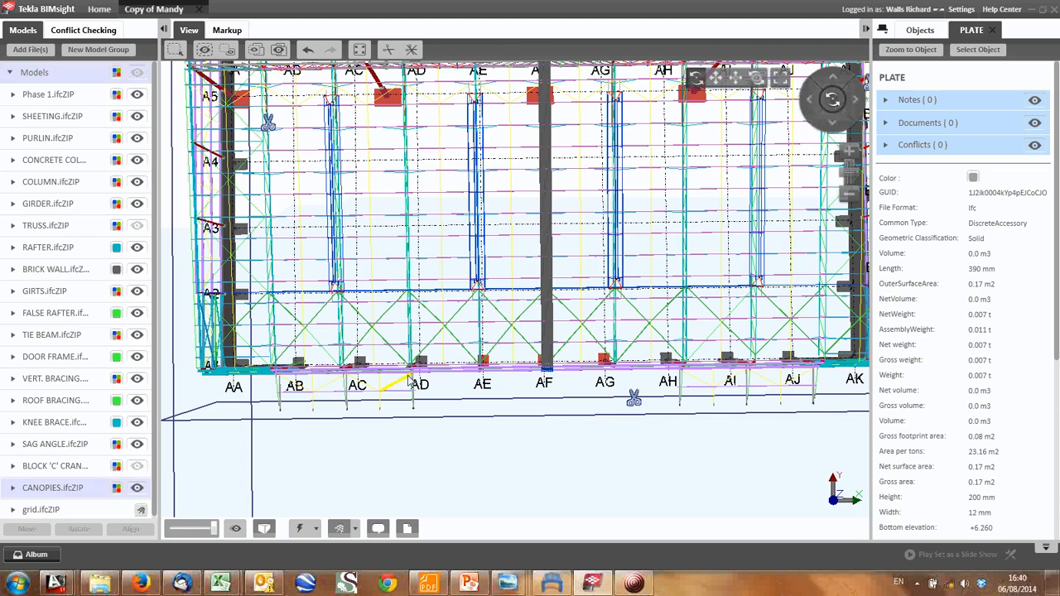
scroll(410, 385, up, 1)
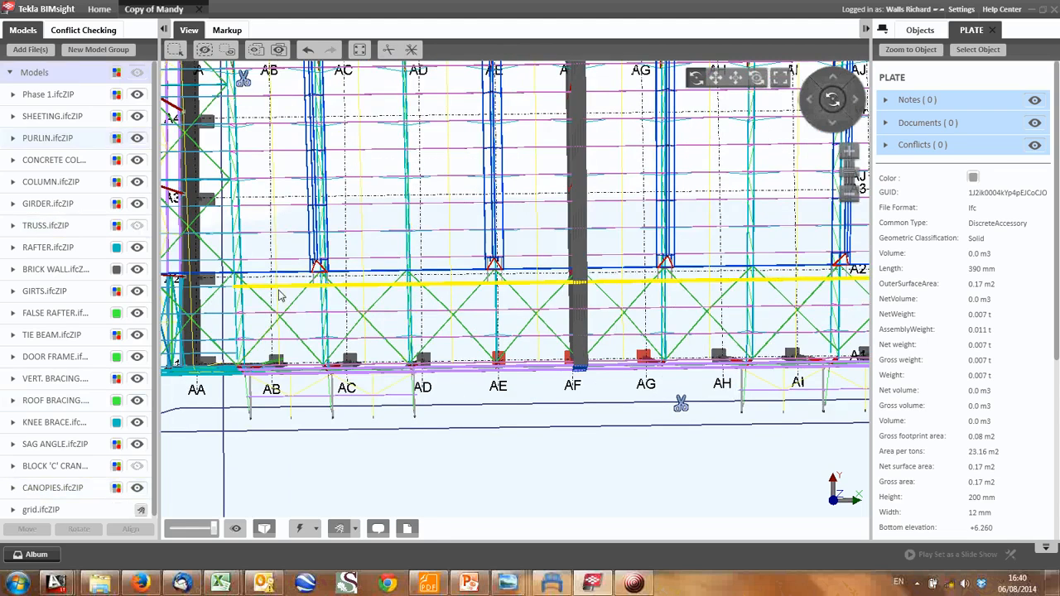
scroll(282, 290, down, 1)
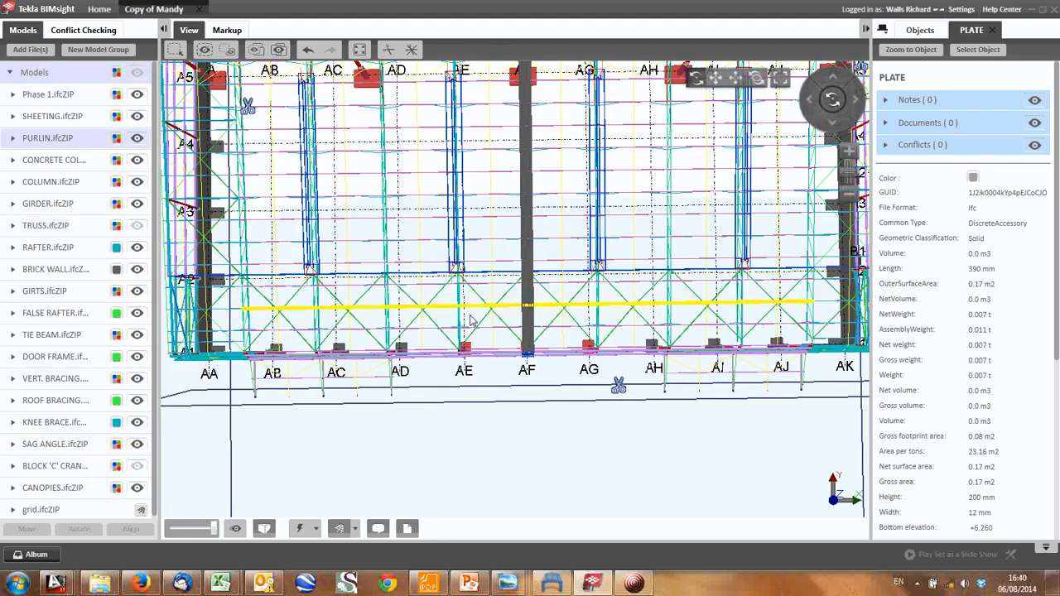
scroll(580, 296, down, 1)
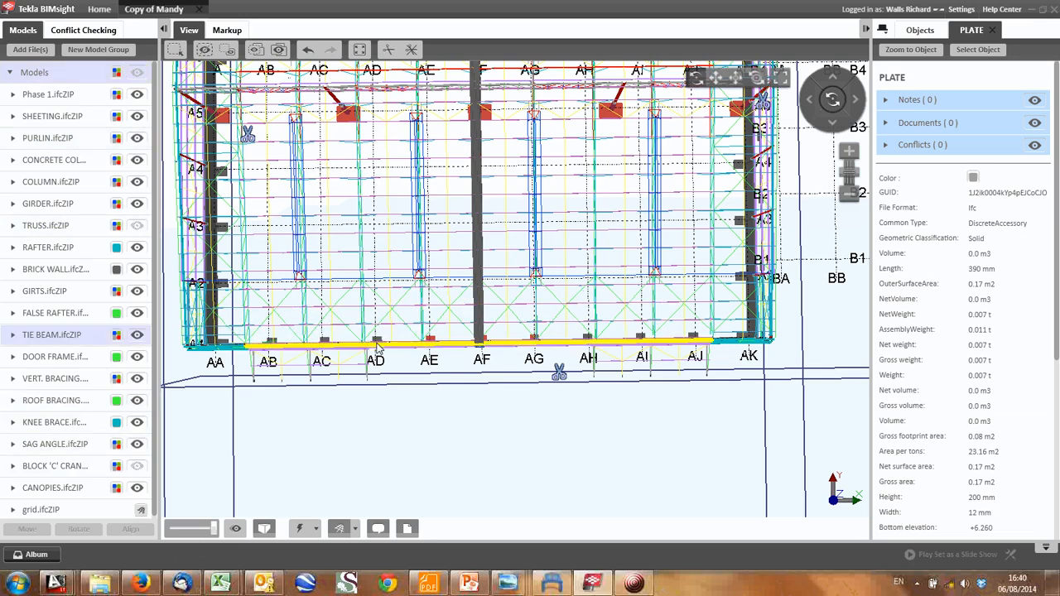
scroll(369, 367, up, 3)
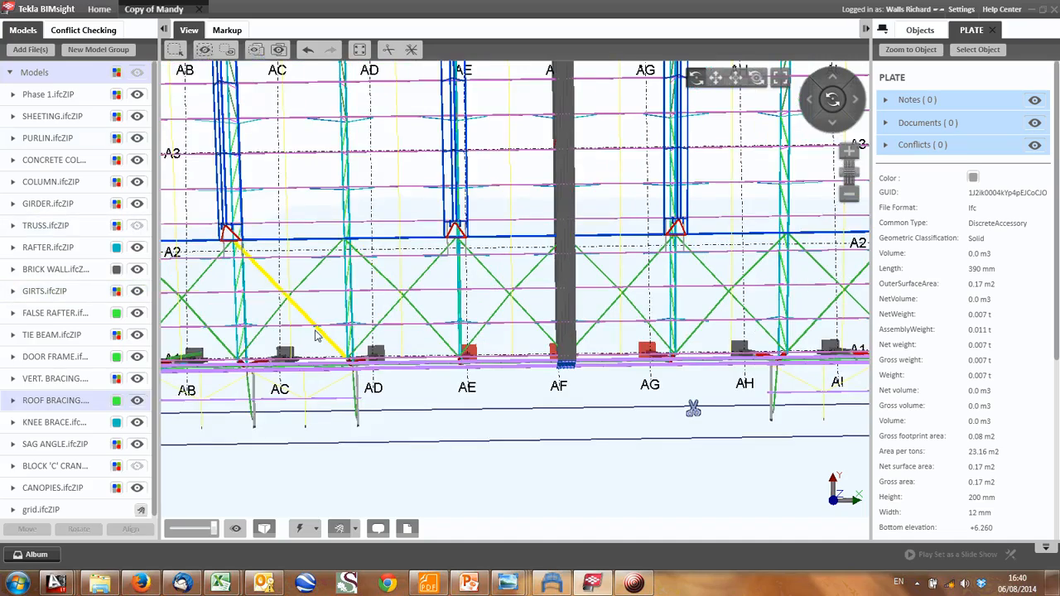
scroll(605, 292, down, 1)
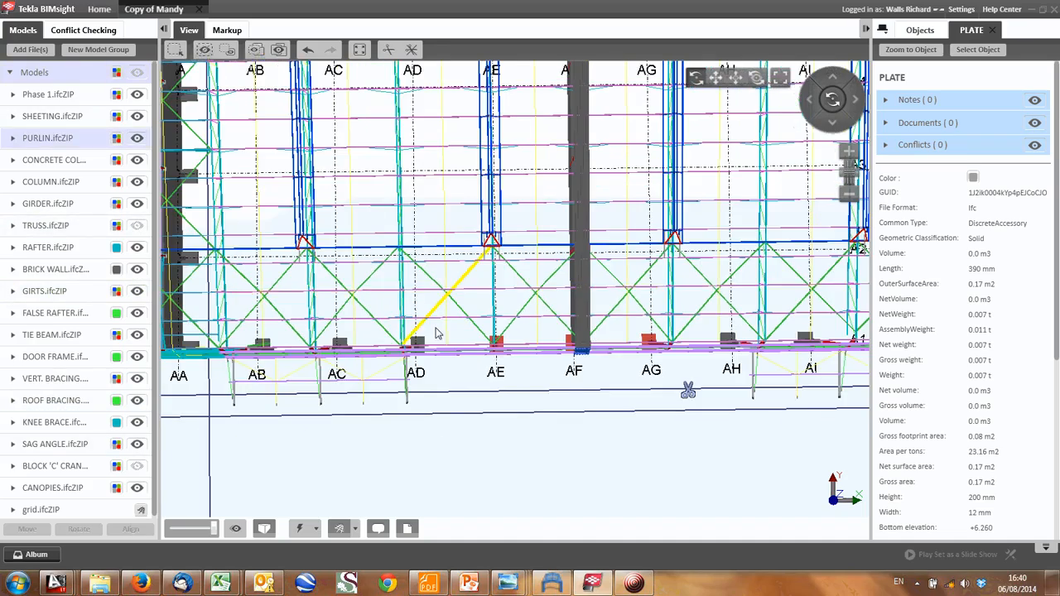
- Examine in 3D how the roof bracing and tie beams meet the trusses and column tops along the eaves
drag(438, 333, 378, 235)
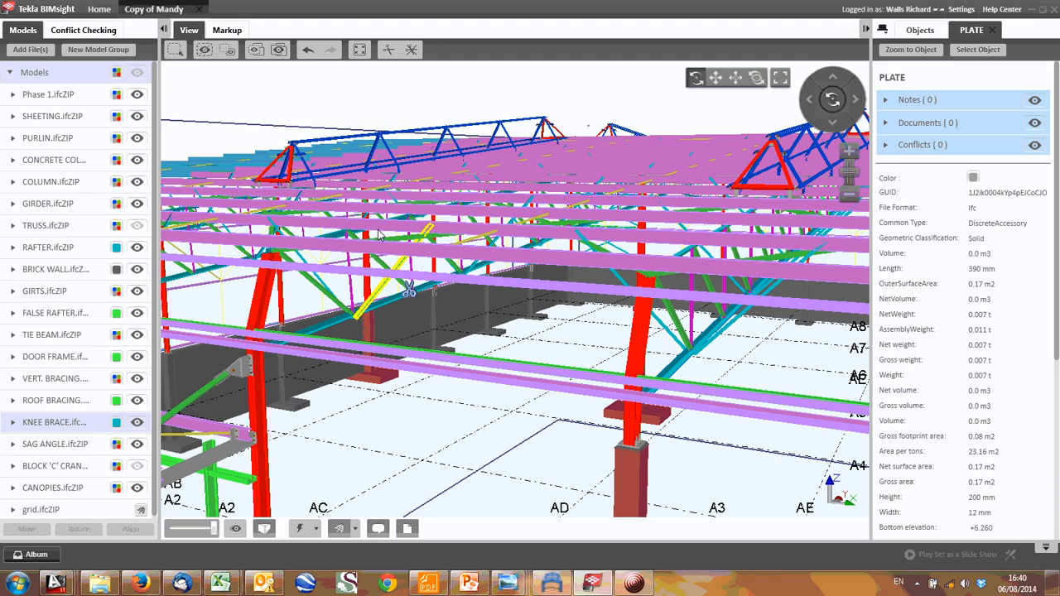
drag(379, 235, 376, 290)
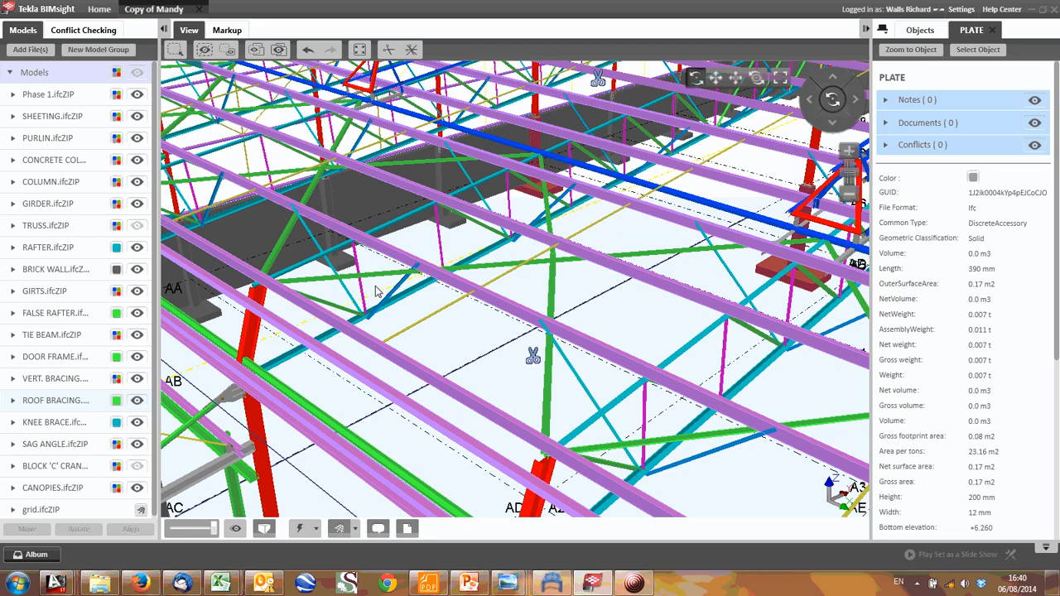
drag(375, 291, 472, 331)
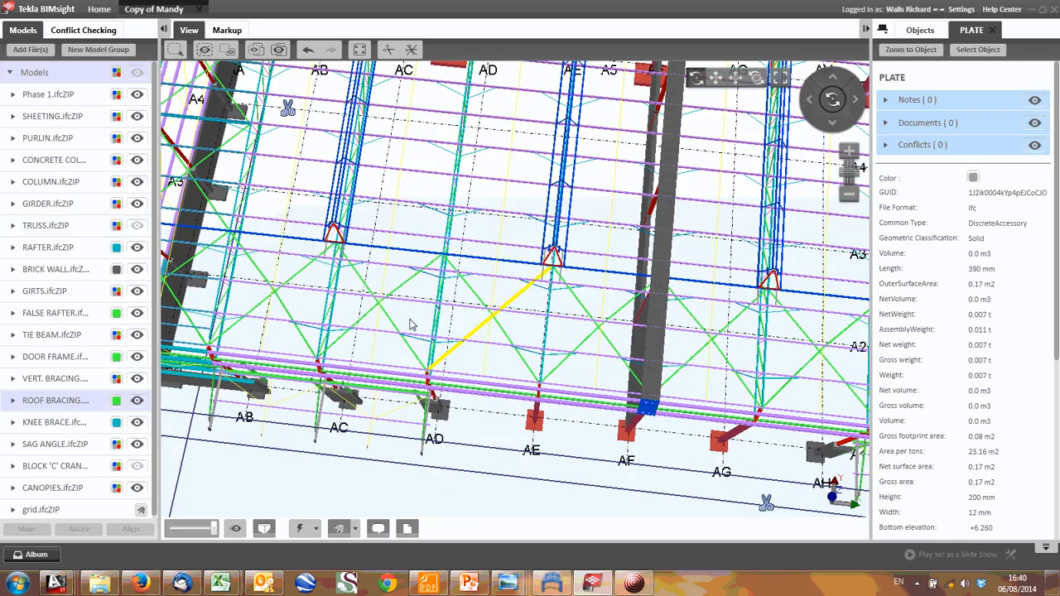
click(377, 290)
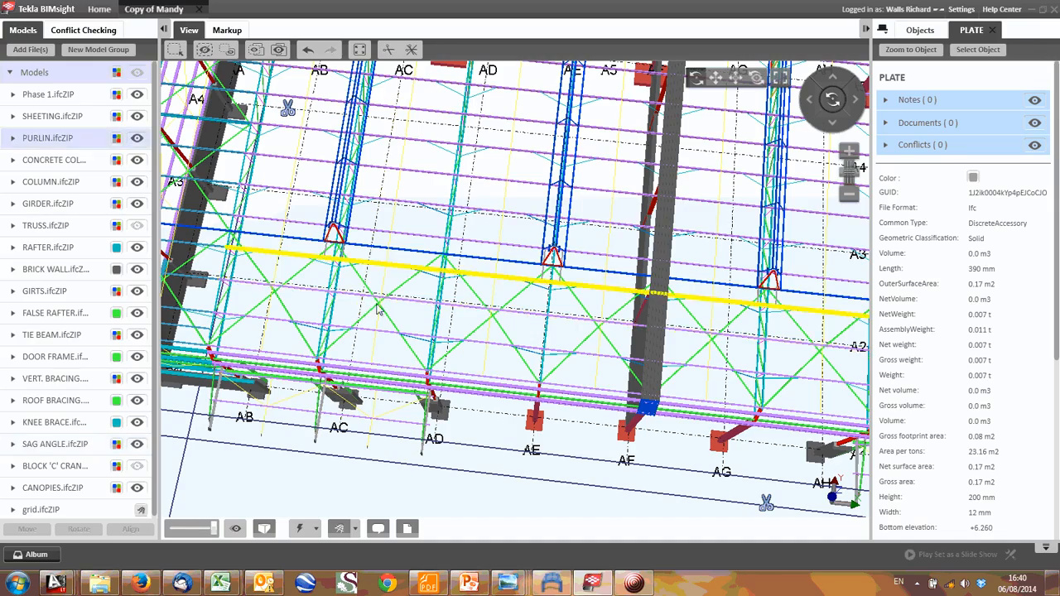
scroll(378, 371, up, 3)
drag(367, 329, 464, 324)
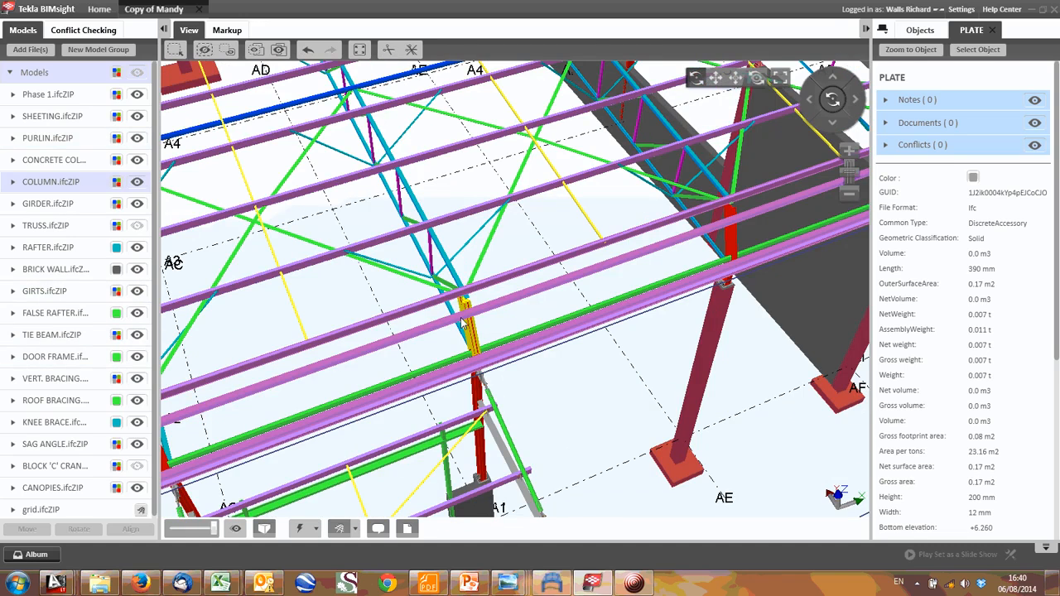
scroll(464, 324, down, 3)
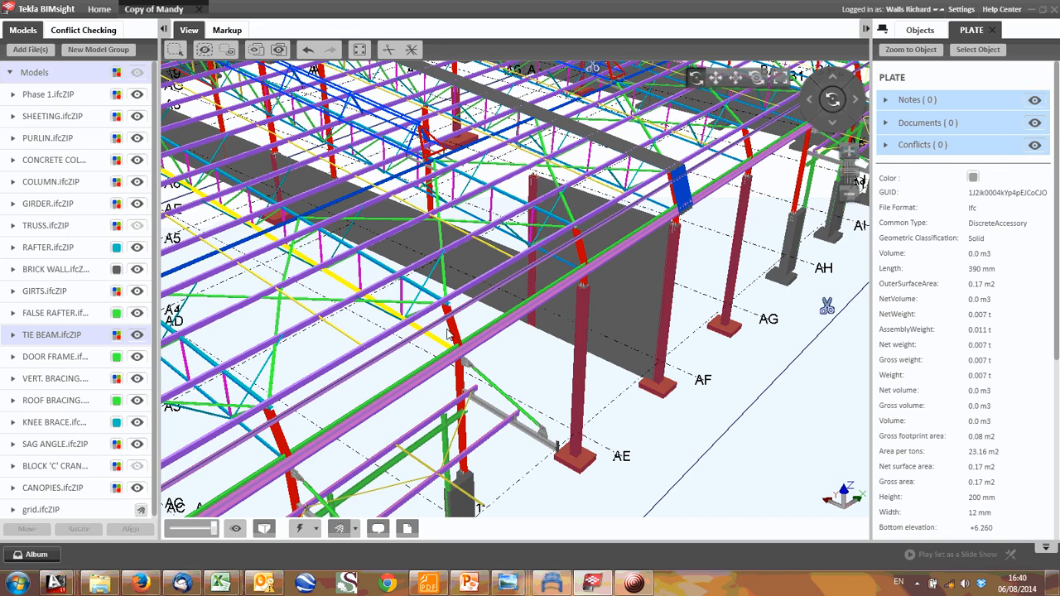
drag(448, 335, 512, 355)
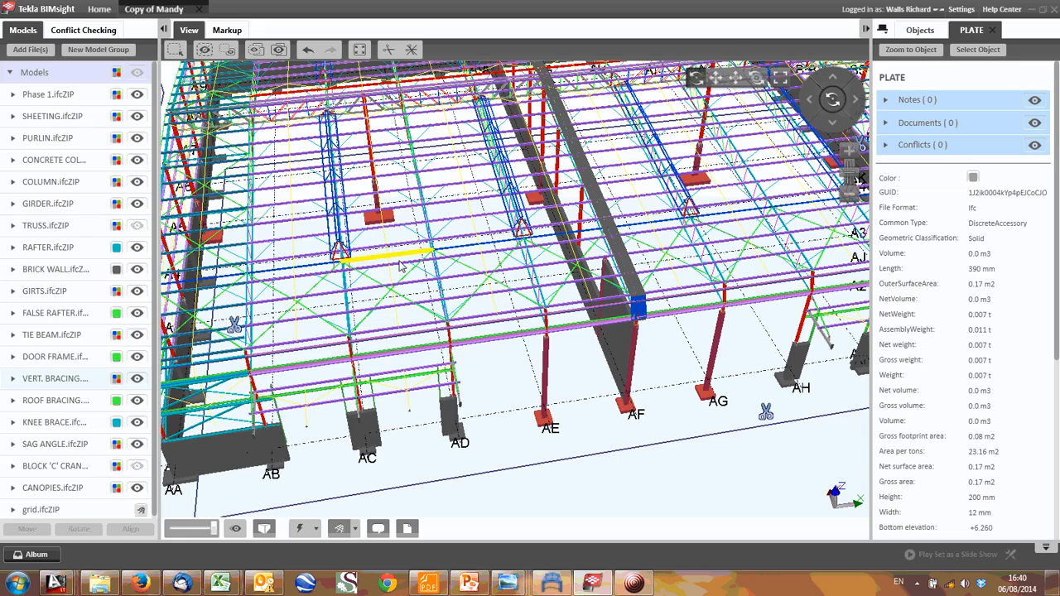
- Switch to Analysis Sketches RevA.dwg in AutoCAD and examine the horizontal cross-braced truss below the truss frame
mouse_move(56, 584)
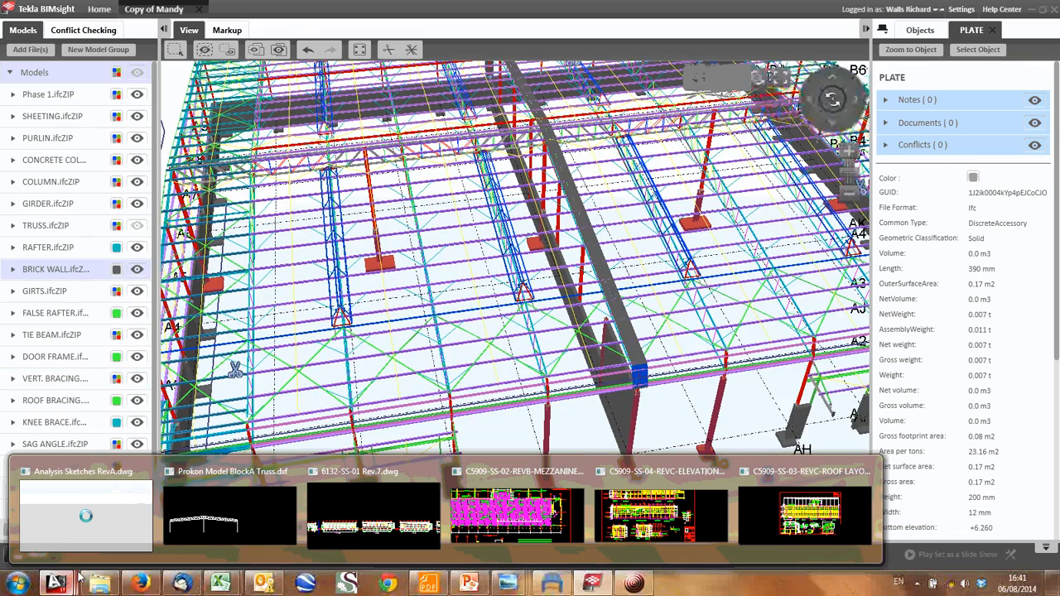
click(104, 524)
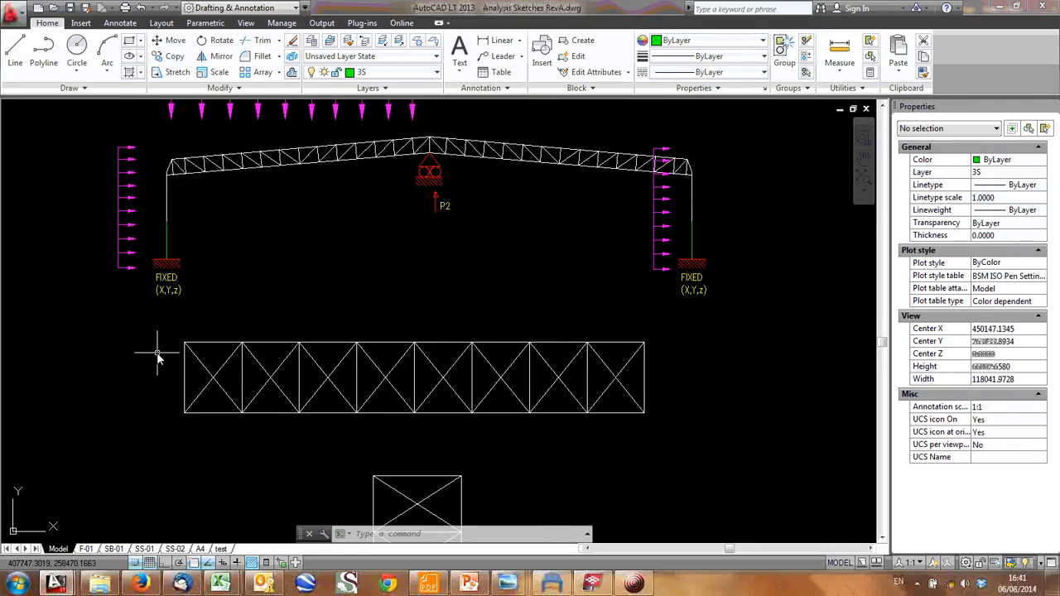
click(167, 322)
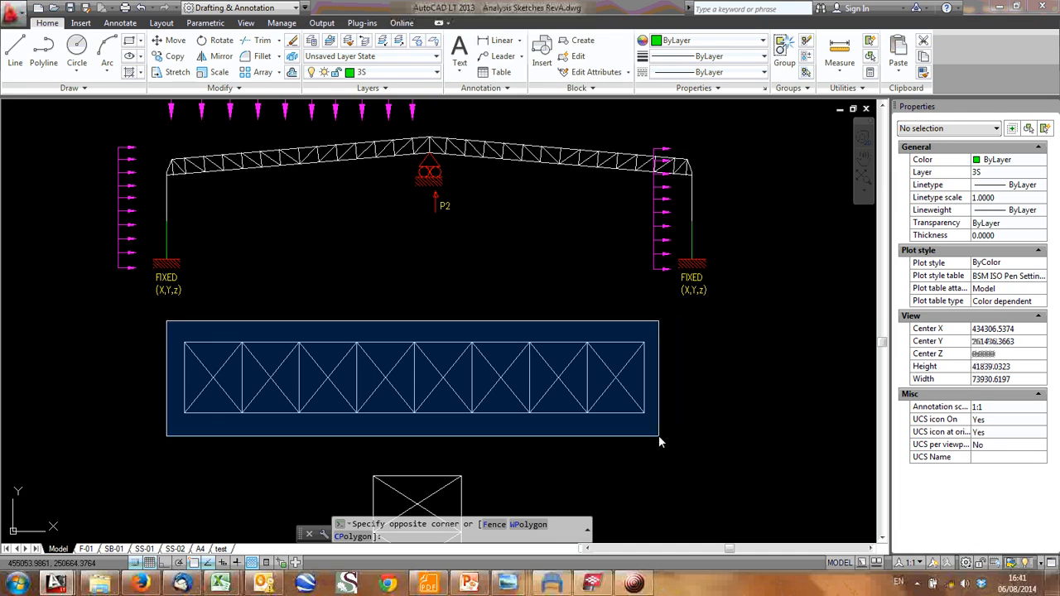
click(570, 347)
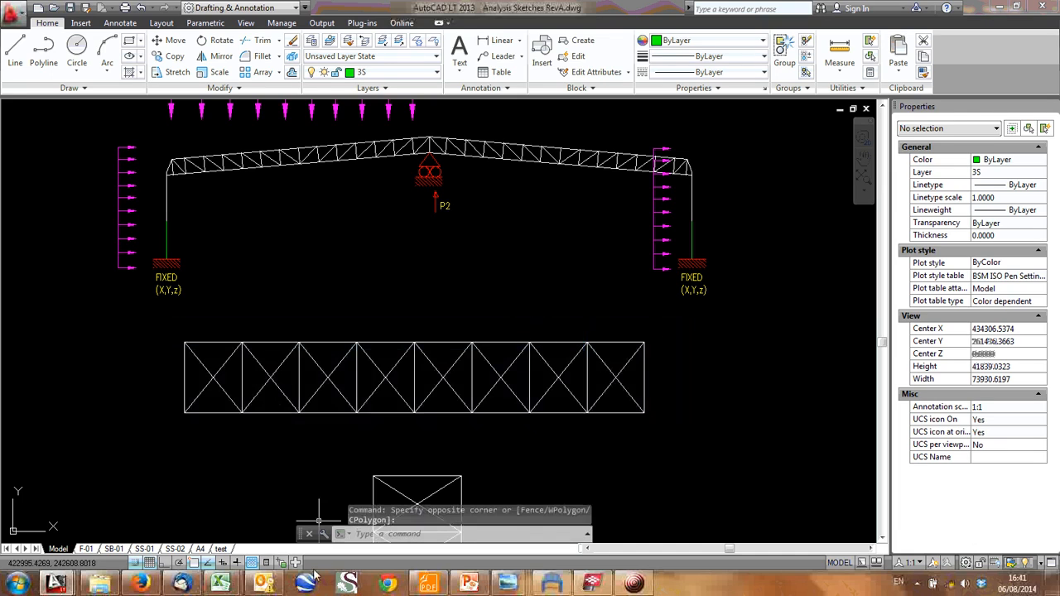
- Switch to Tekla BIMsight and examine in plan the roof bracing running from grid line AA to AK
click(585, 586)
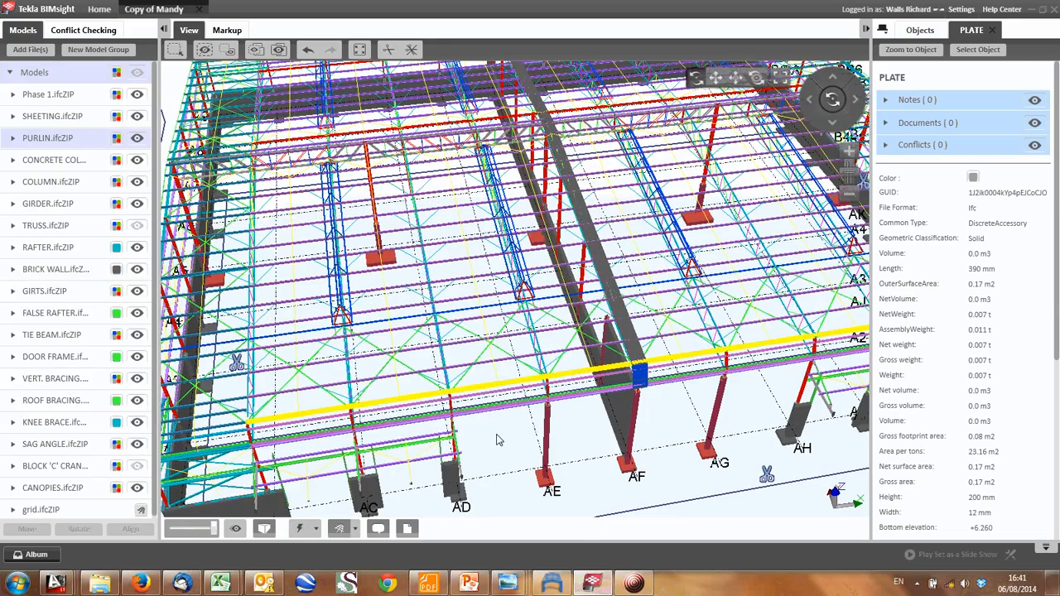
drag(497, 440, 467, 398)
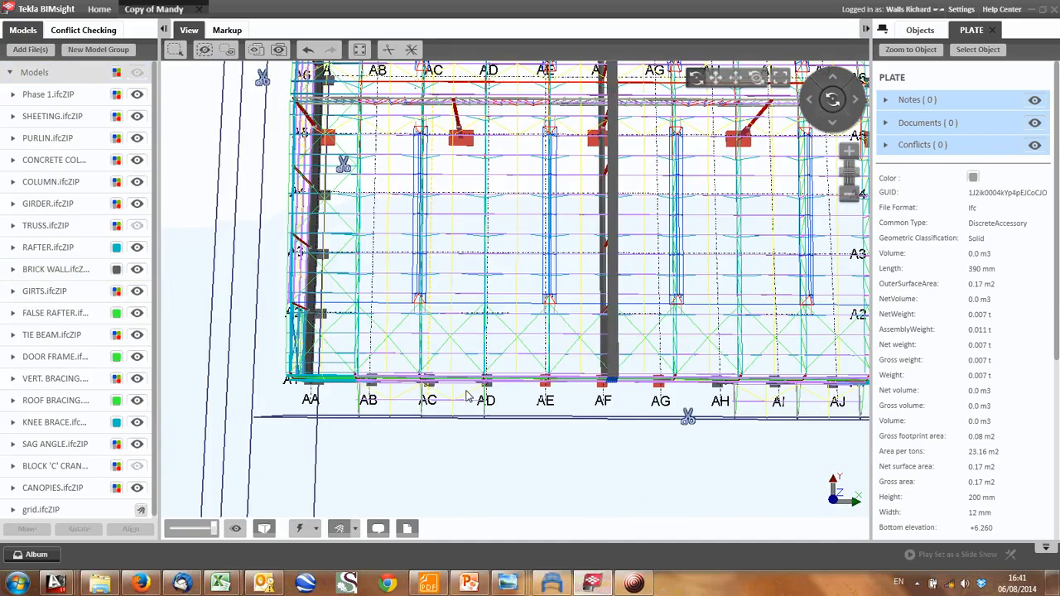
middle_drag(606, 362, 465, 389)
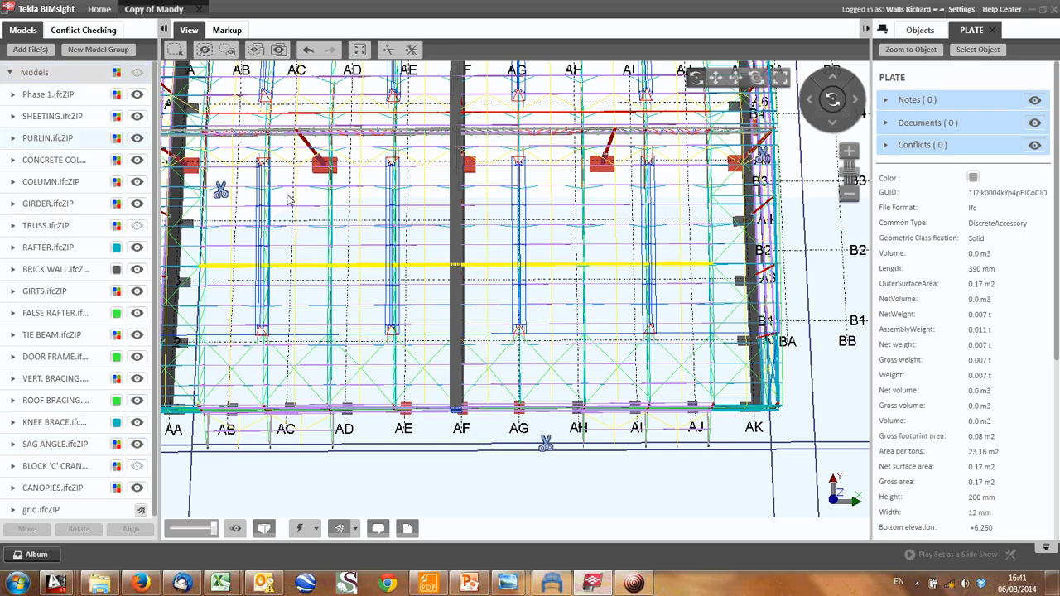
- Return to AutoCAD and copy the leftward P1 reaction arrow with its label to the top of the truss frame's right column
click(1029, 9)
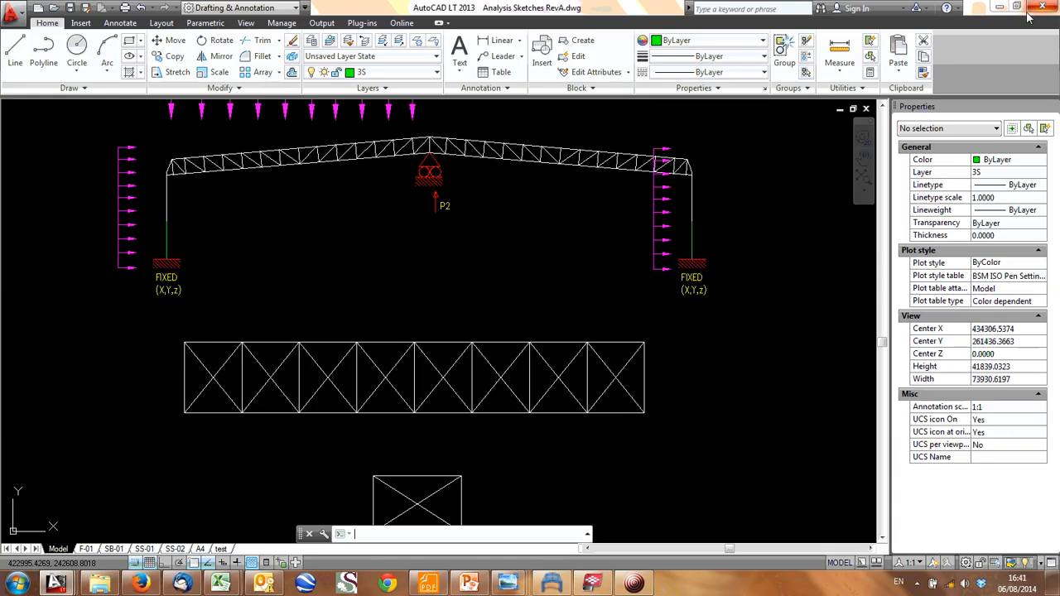
middle_drag(589, 226, 523, 271)
middle_drag(393, 261, 433, 279)
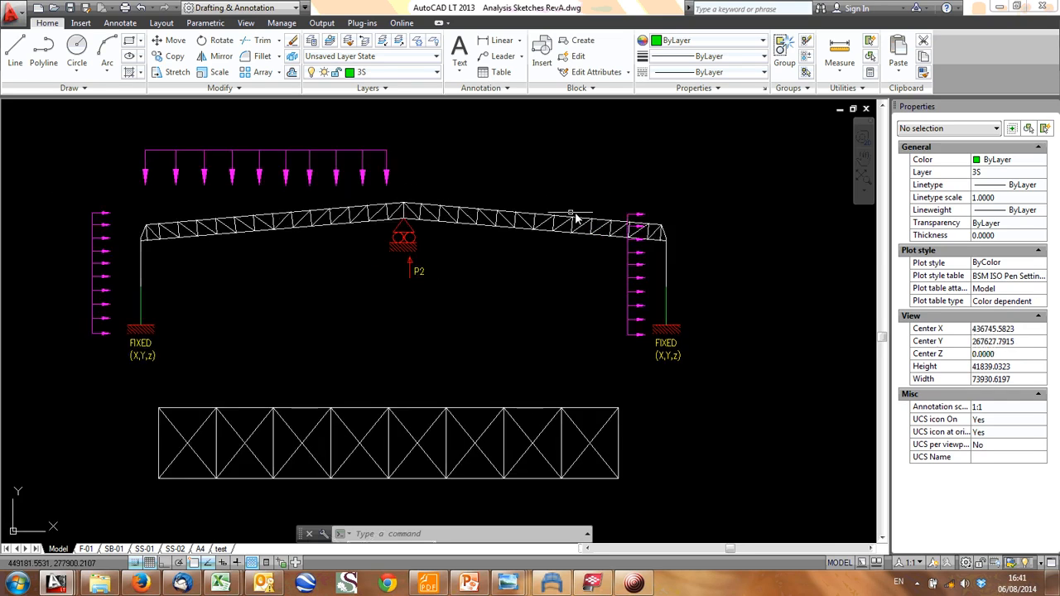
scroll(571, 213, down, 1)
middle_drag(813, 131, 515, 266)
scroll(638, 342, up, 1)
click(526, 377)
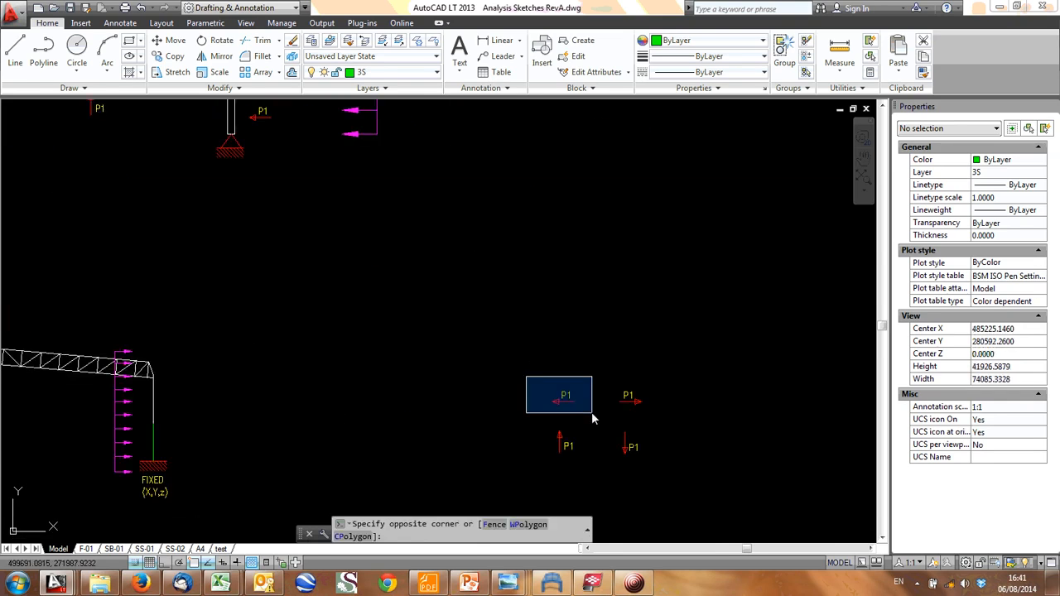
click(591, 412)
text(co)
key(Return)
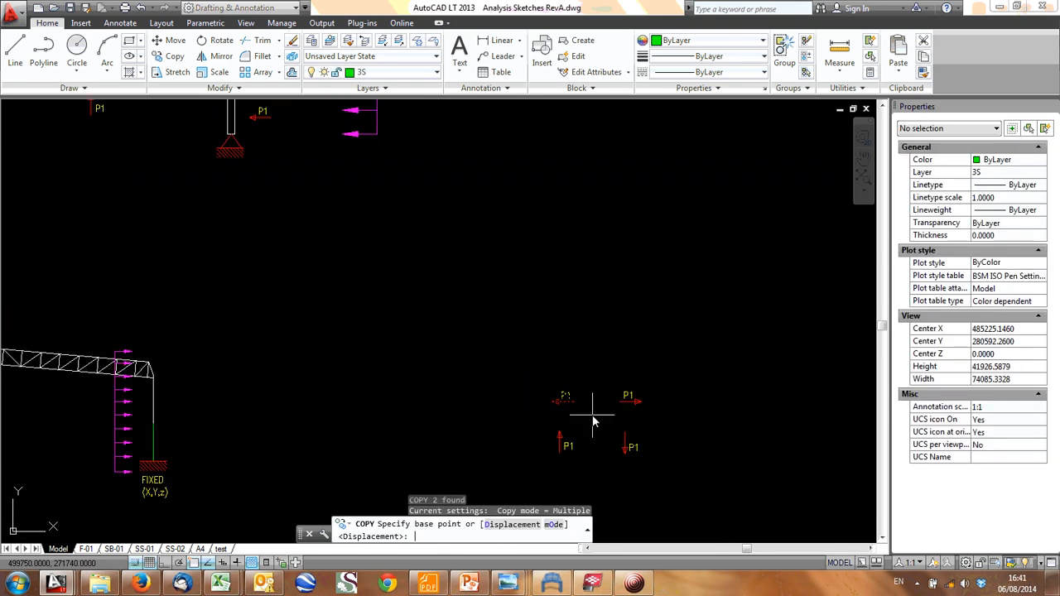
click(599, 428)
scroll(207, 367, up, 1)
middle_drag(206, 369, 497, 421)
scroll(512, 434, down, 1)
scroll(513, 445, up, 2)
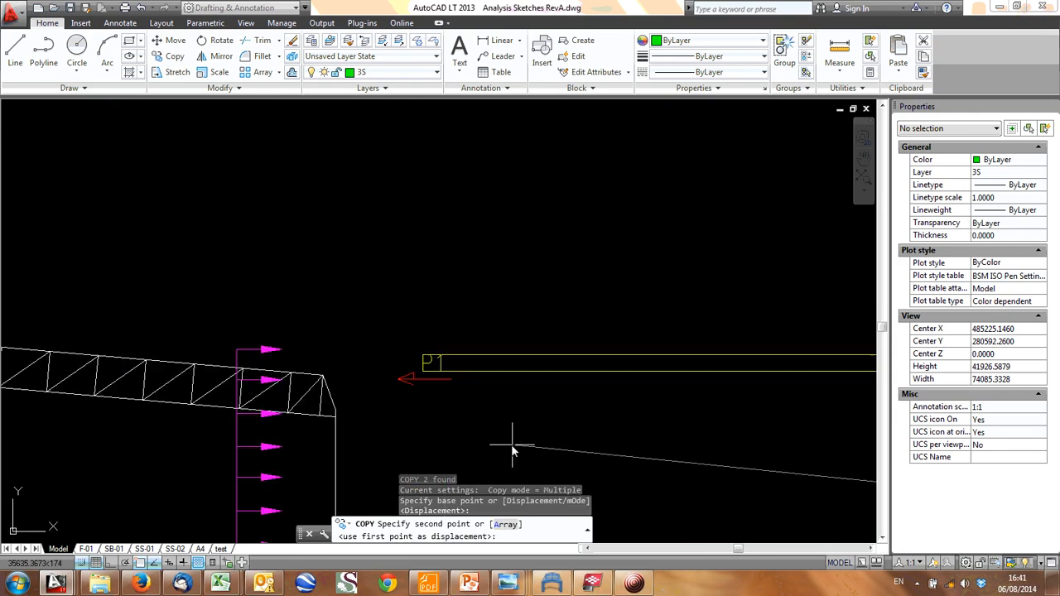
click(470, 445)
key(Escape)
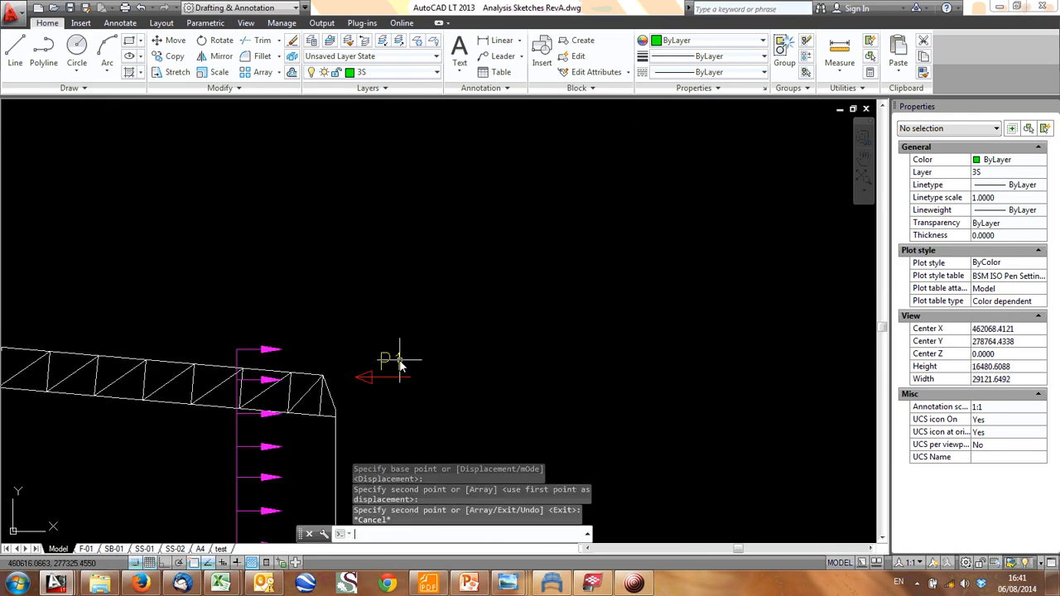
- Change the label of the reaction arrow beside the right column top to H3
double_click(400, 364)
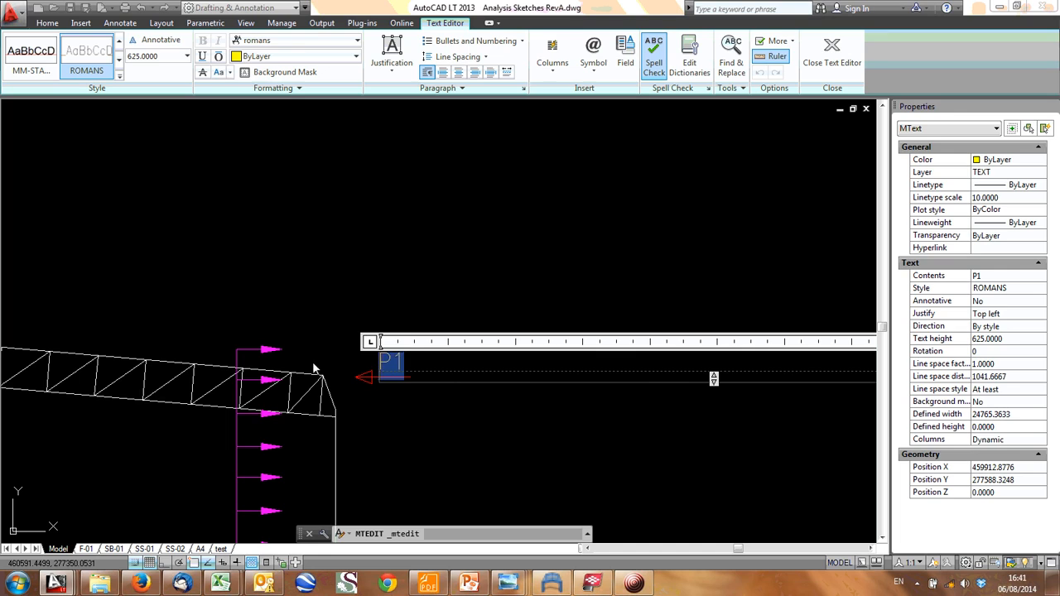
text(h)
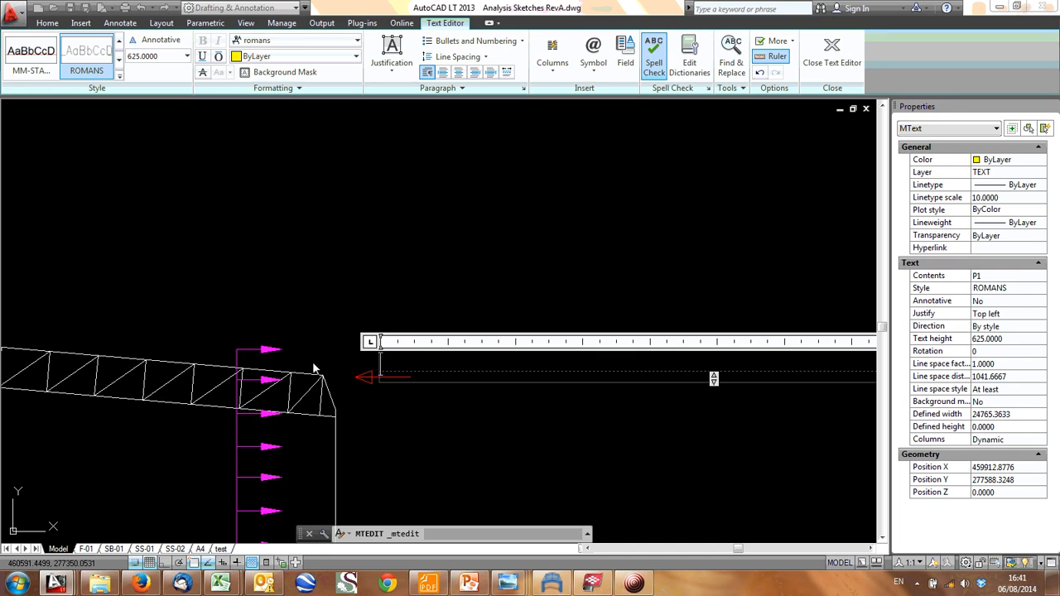
text(3)
click(325, 329)
- Examine the truss frame's loads and reactions together with the horizontal and vertical cross-braced truss sketches
scroll(530, 308, down, 4)
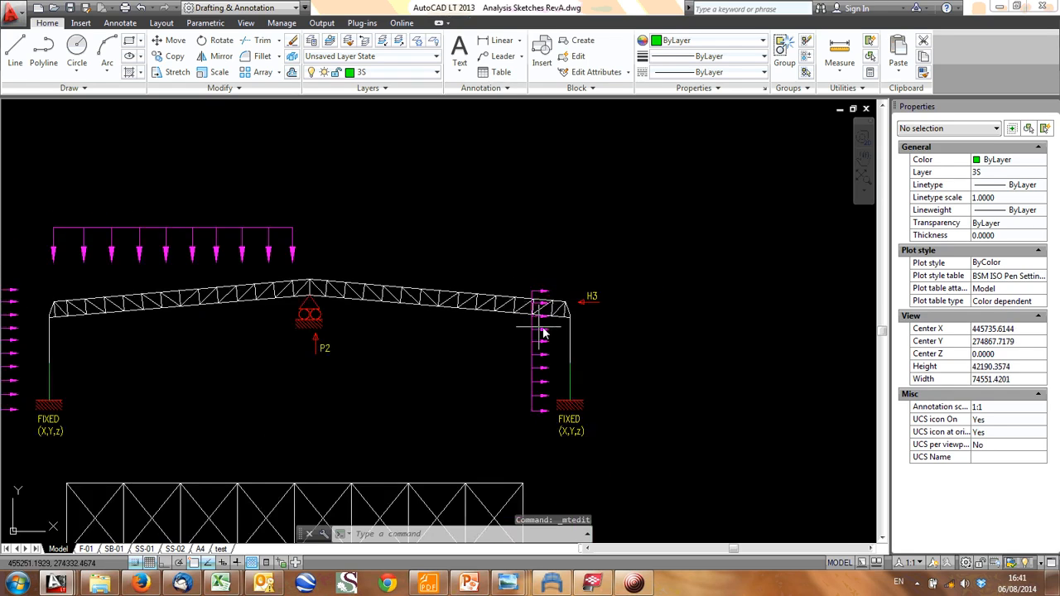
middle_drag(580, 314, 575, 229)
middle_drag(269, 401, 513, 289)
scroll(420, 346, down, 2)
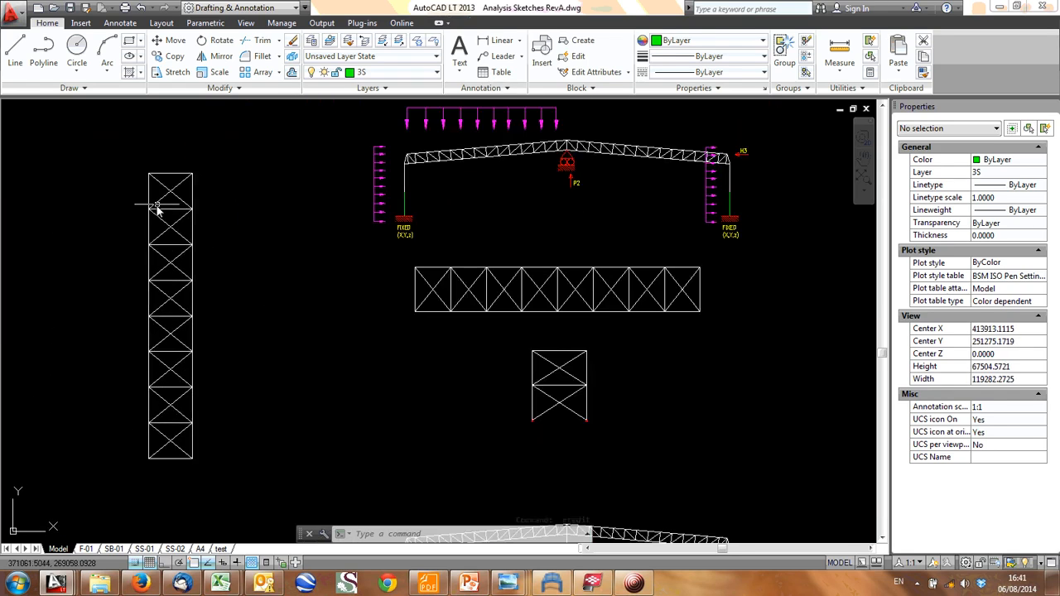
middle_drag(630, 215, 443, 273)
scroll(443, 273, up, 2)
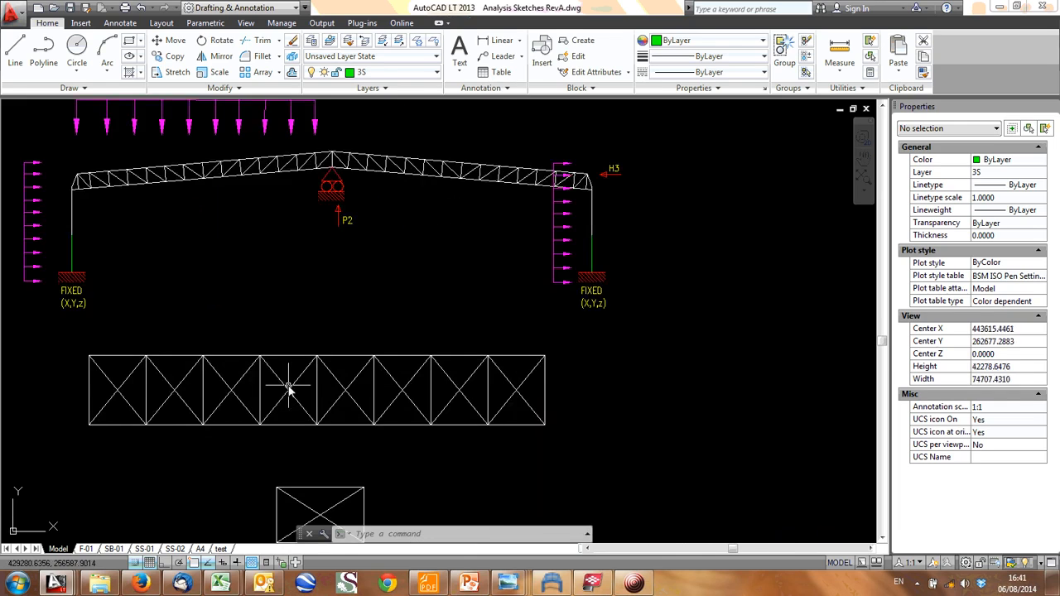
middle_drag(288, 386, 511, 355)
middle_drag(344, 360, 621, 346)
middle_drag(170, 454, 222, 451)
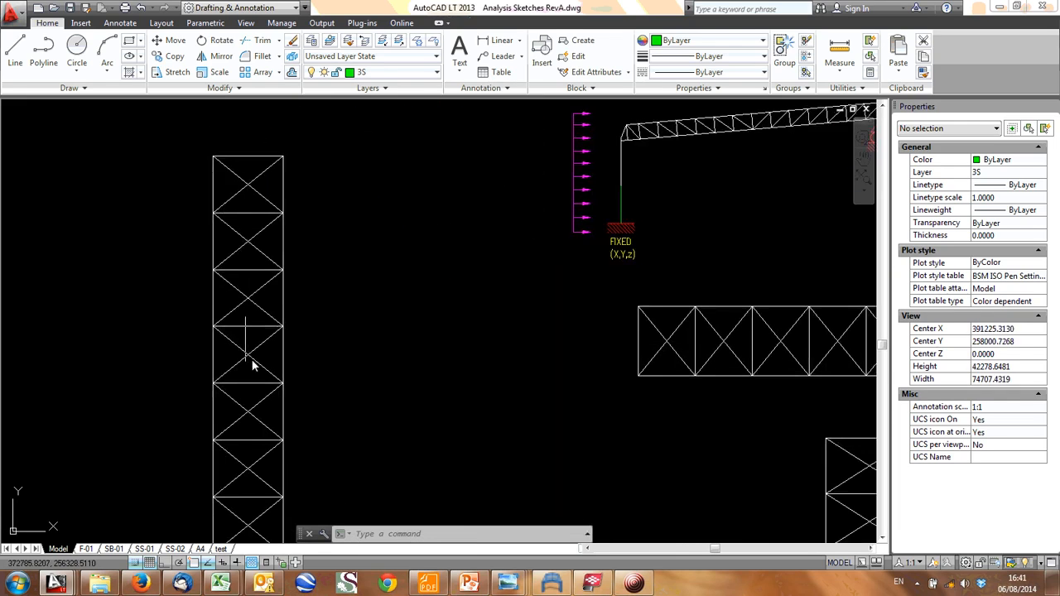
scroll(254, 366, down, 2)
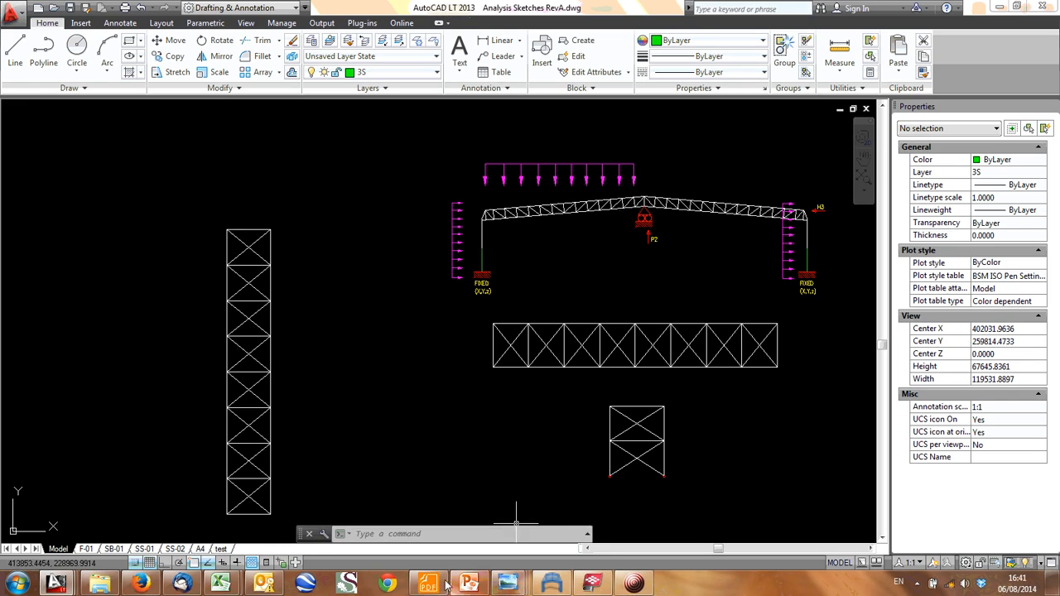
- Switch to Tekla BIMsight and examine the roof bracing in plan, turned so that it runs vertically like the sketched truss
click(591, 585)
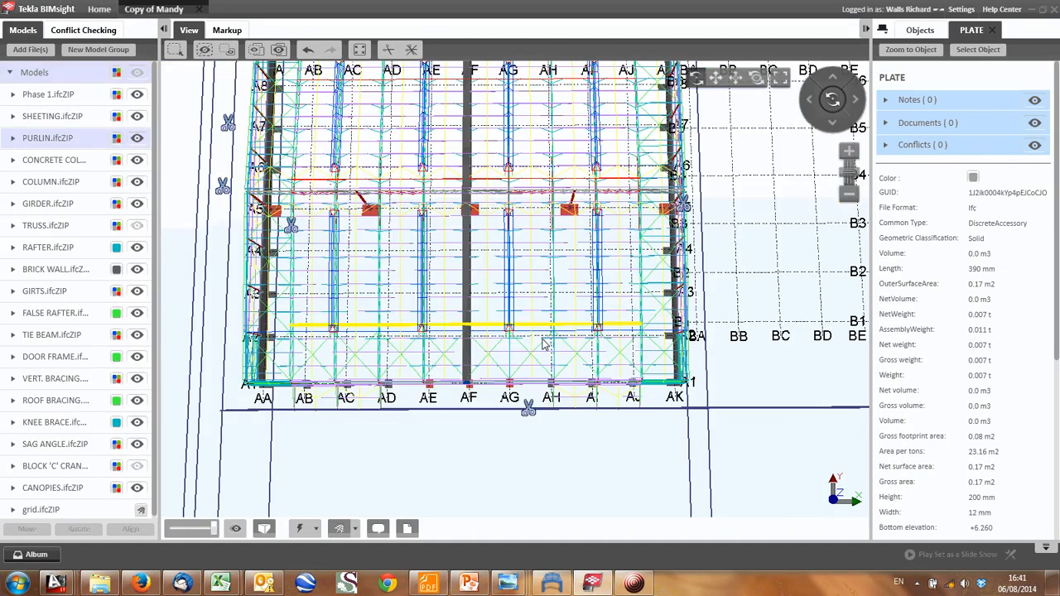
middle_drag(582, 332, 475, 363)
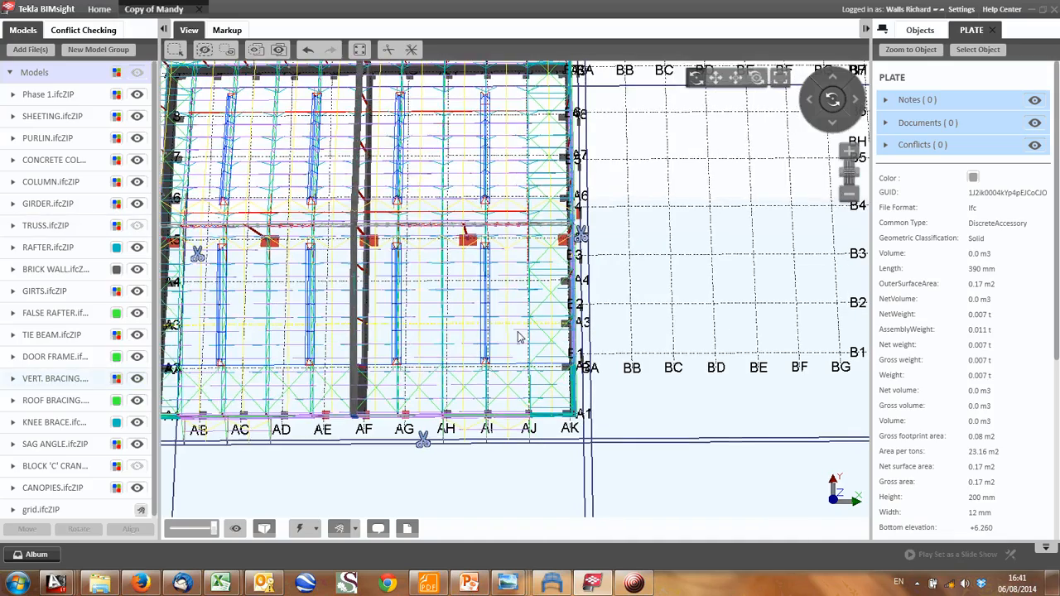
drag(509, 338, 436, 341)
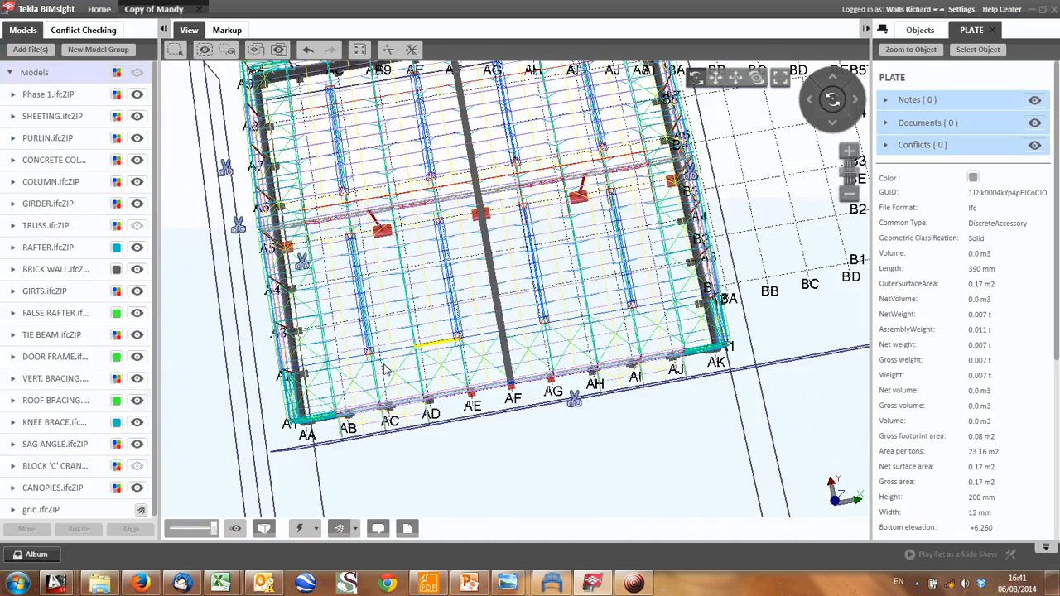
drag(386, 369, 479, 425)
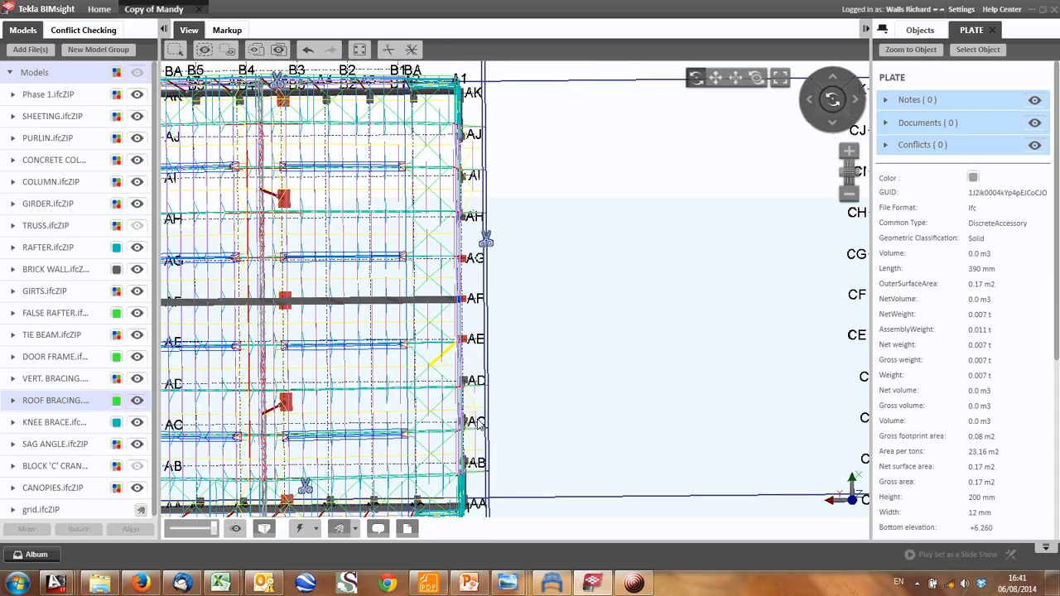
scroll(479, 425, down, 1)
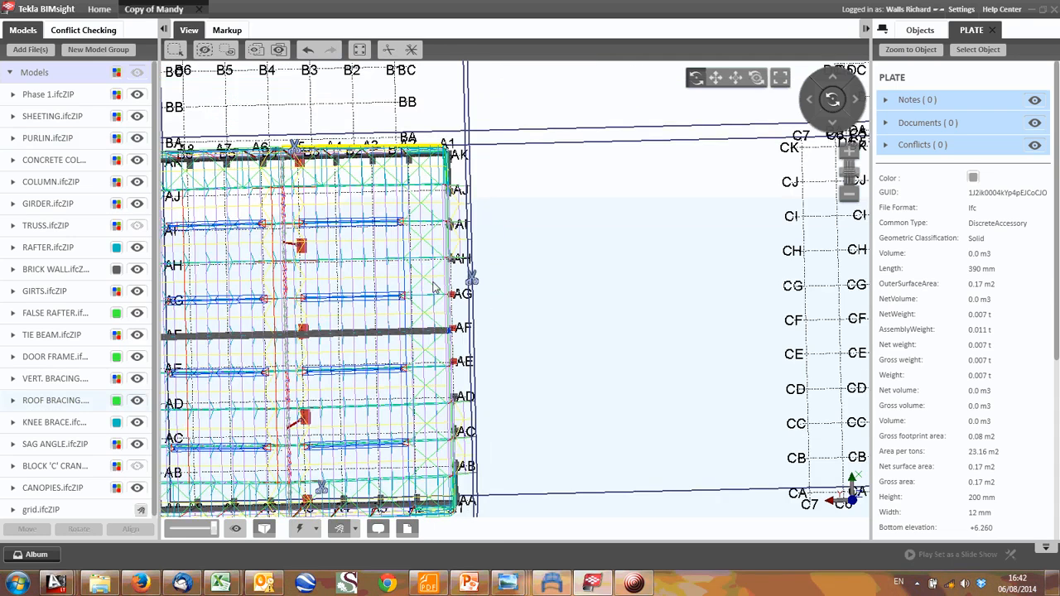
- Return to AutoCAD and copy the H3 arrow with its label onto all nine right-hand nodes of the vertical cross-braced truss
click(1043, 10)
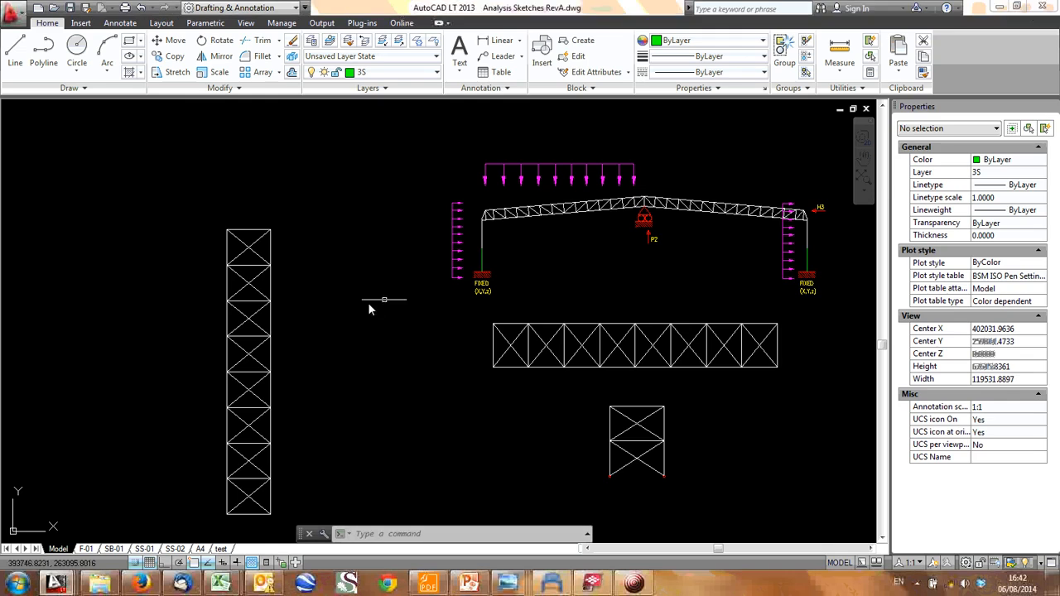
scroll(740, 251, up, 8)
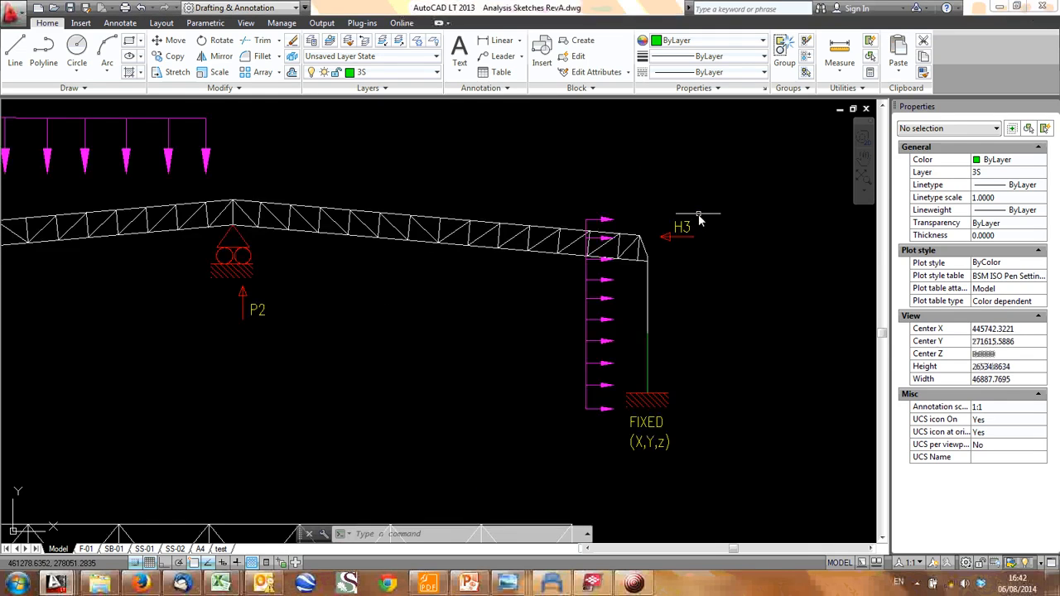
click(708, 287)
click(619, 215)
text(co)
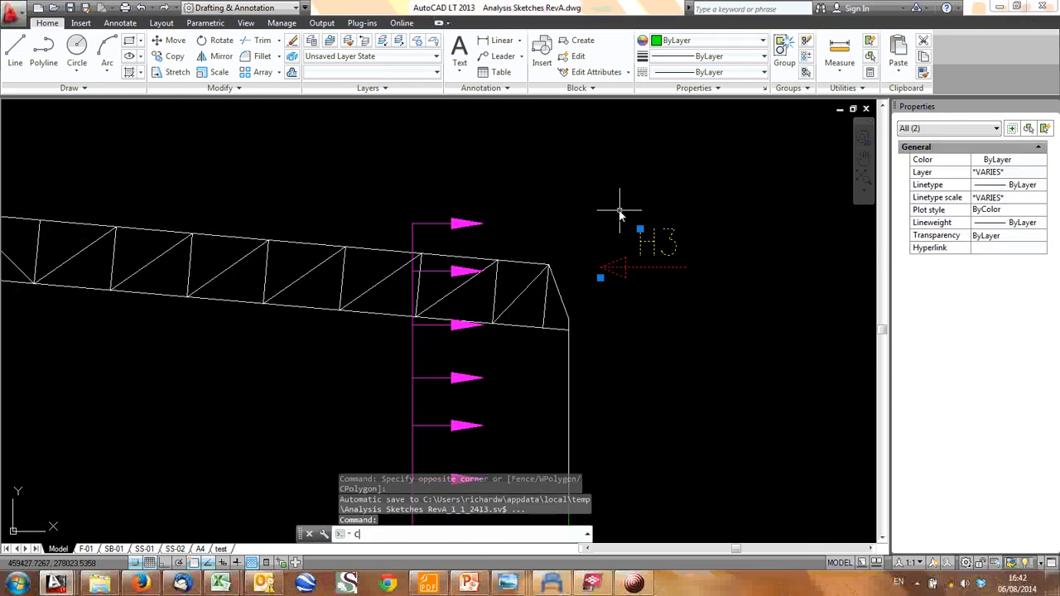
key(Return)
click(579, 282)
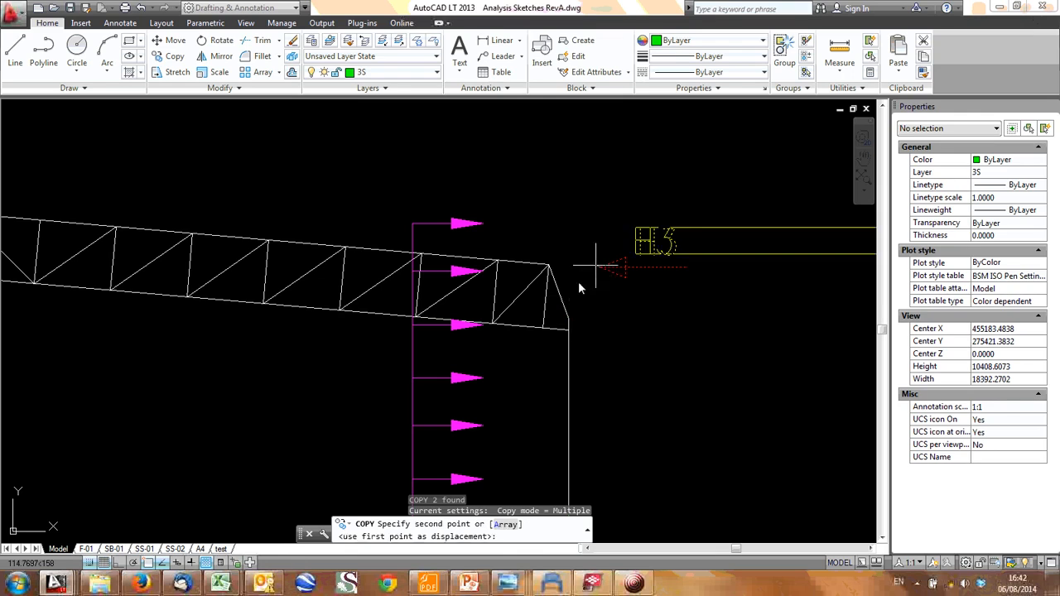
scroll(300, 336, down, 6)
middle_drag(76, 410, 298, 405)
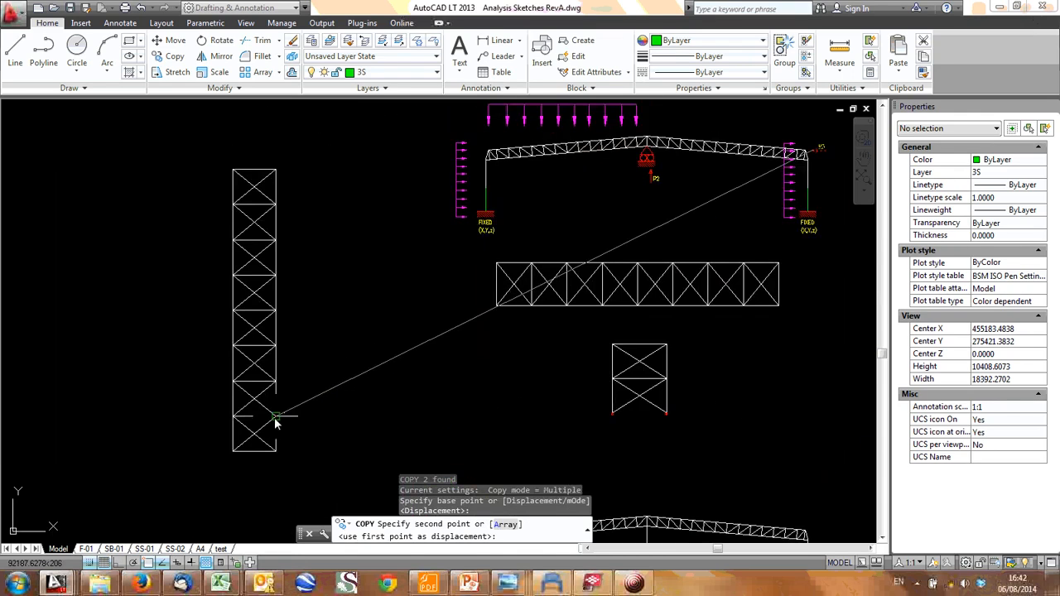
click(276, 384)
click(276, 349)
click(276, 313)
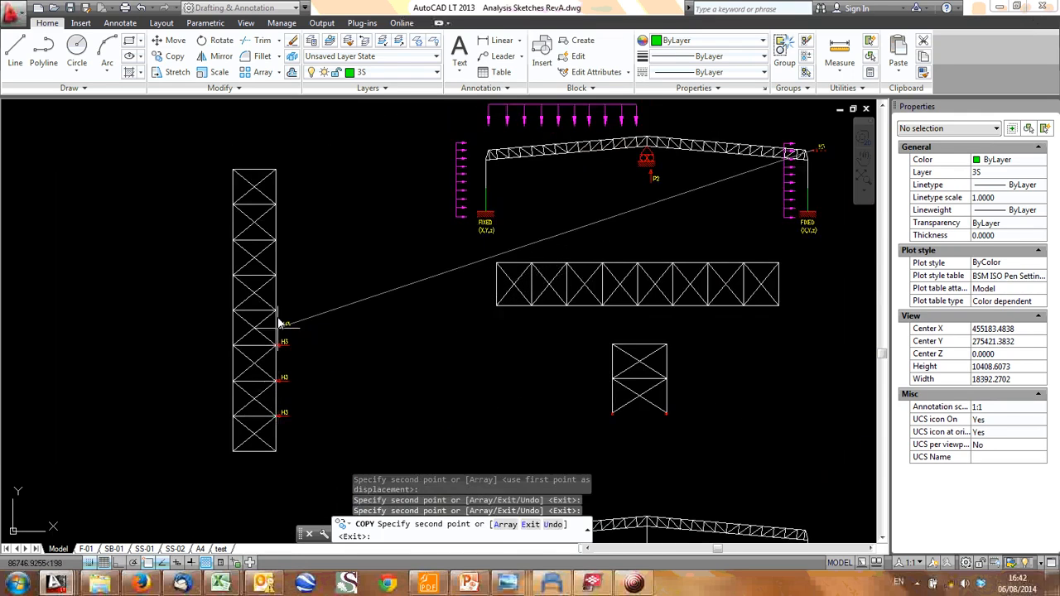
click(274, 278)
click(282, 242)
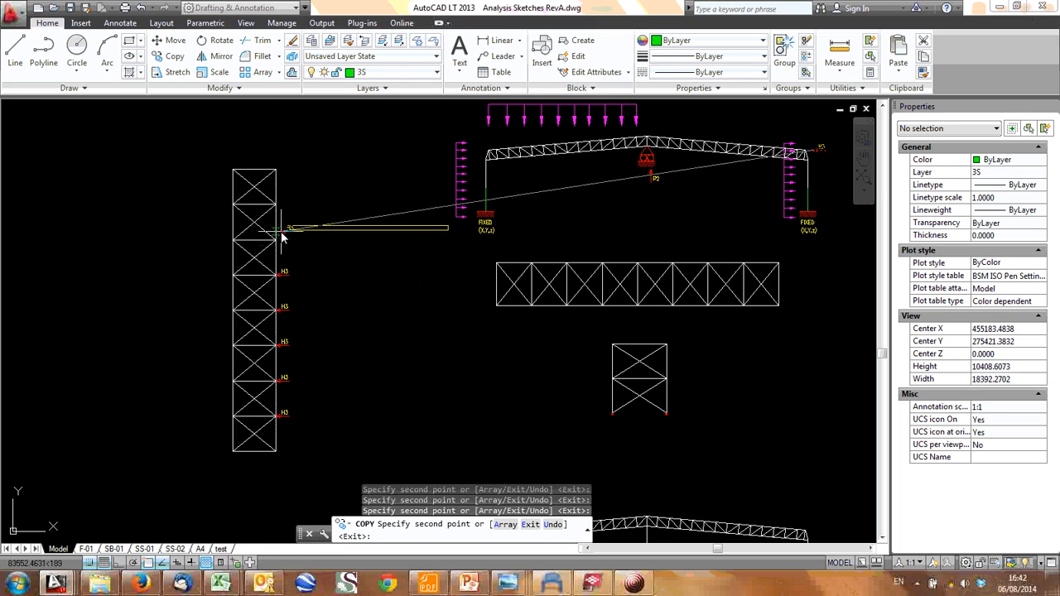
click(280, 207)
click(281, 171)
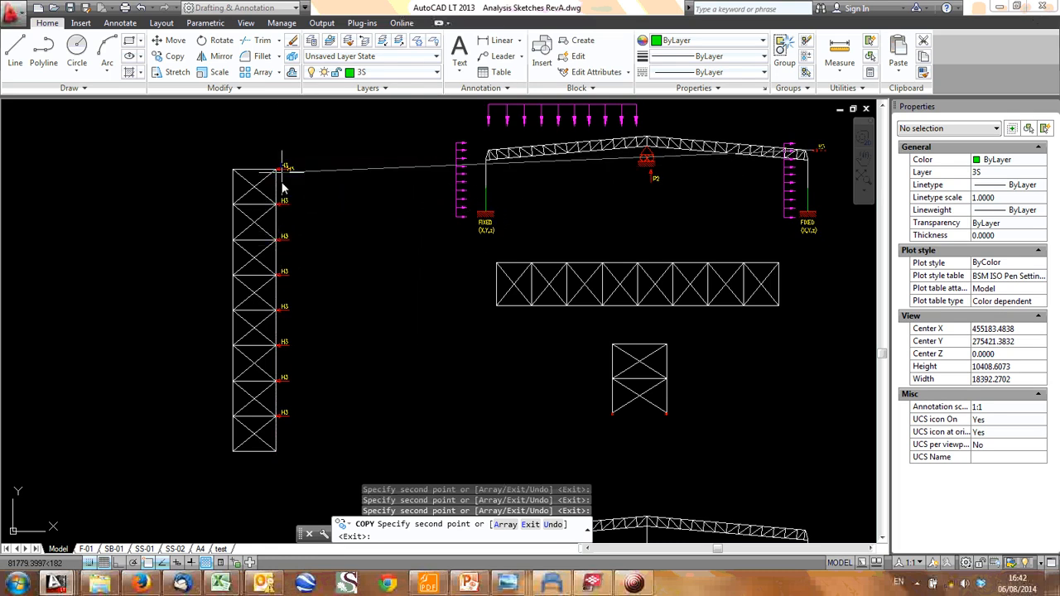
click(282, 455)
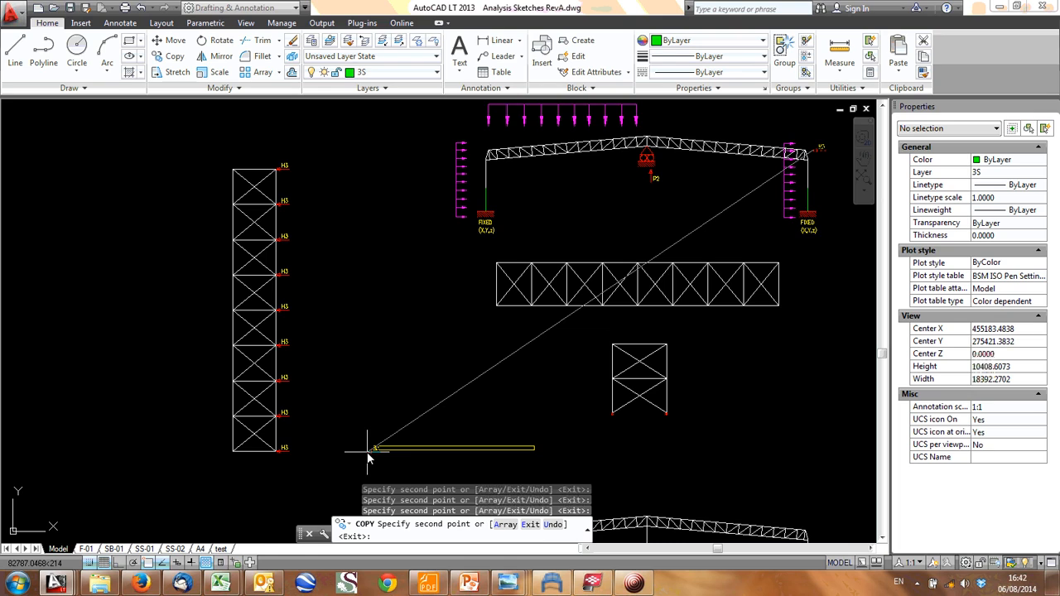
key(Escape)
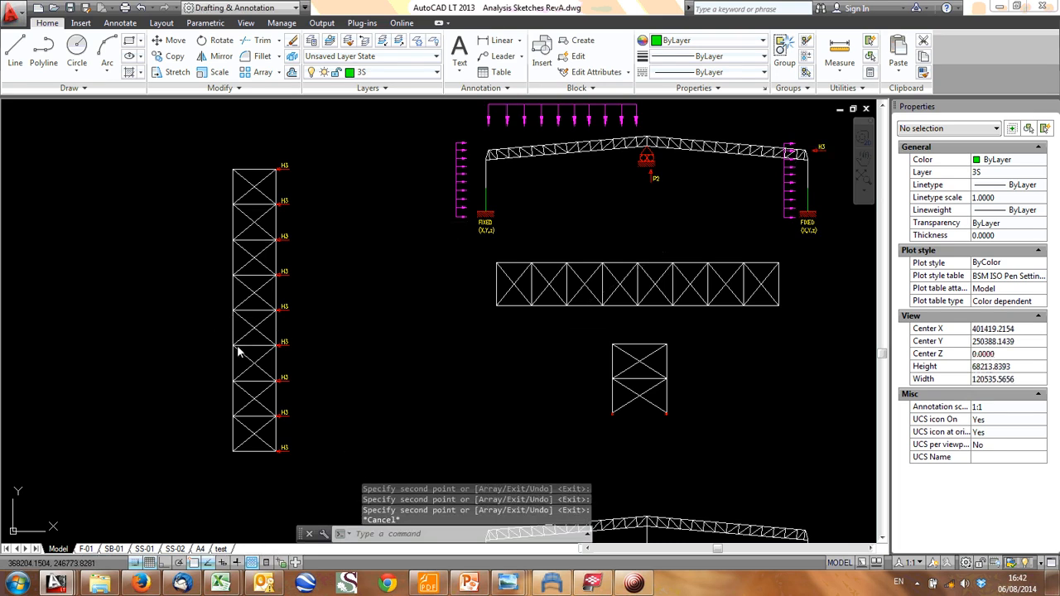
- Examine the truss frame sketch across its full width, including the roof load, wind loads, H3 and P2 reactions and column bases
middle_drag(404, 278, 332, 326)
middle_drag(455, 307, 441, 308)
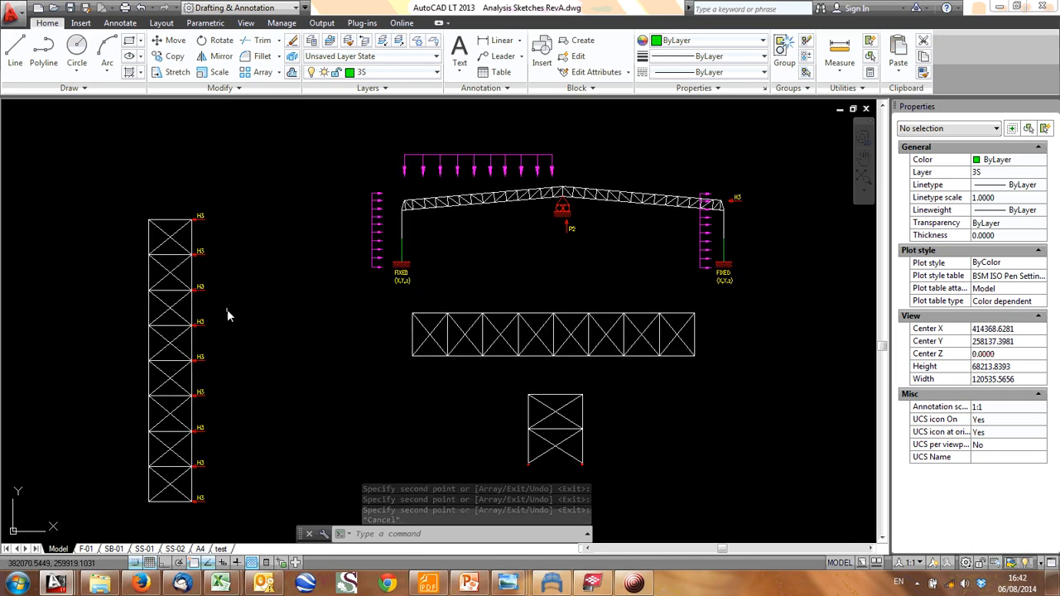
scroll(487, 249, up, 2)
middle_drag(502, 232, 395, 295)
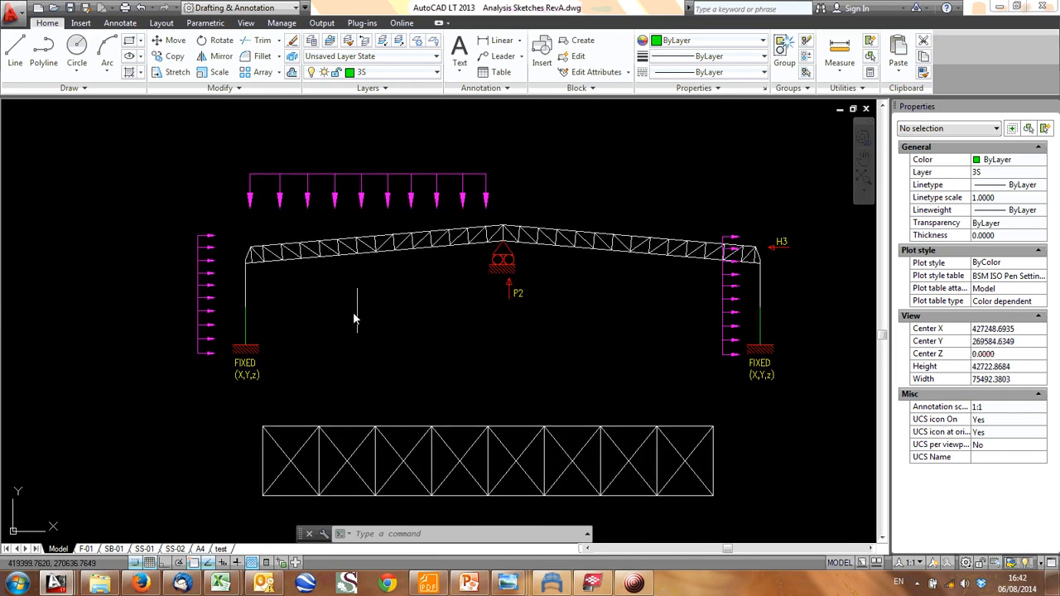
scroll(441, 263, up, 2)
middle_drag(195, 325, 394, 312)
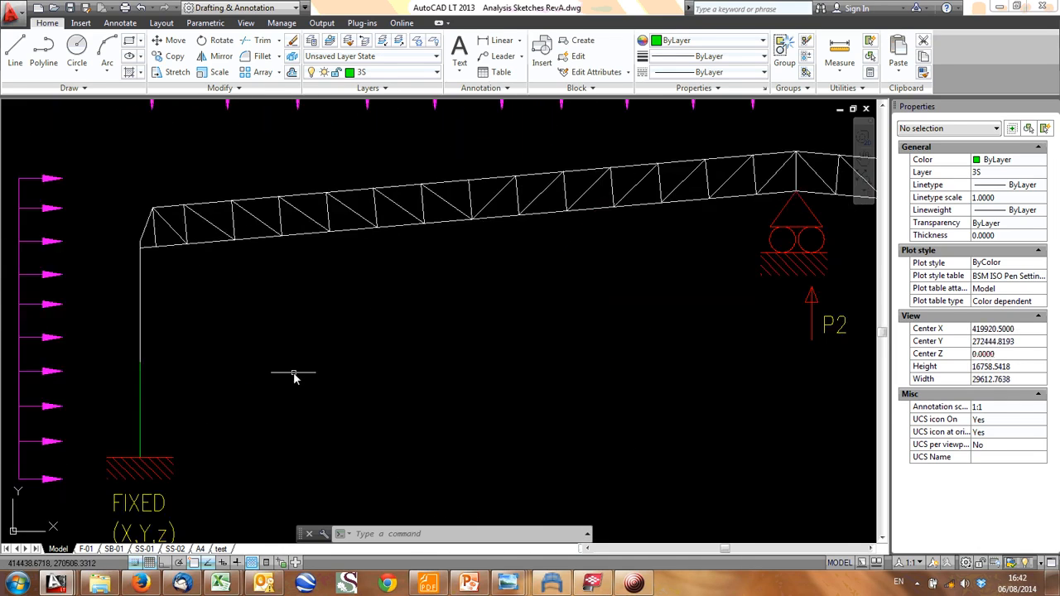
scroll(292, 375, down, 1)
middle_drag(220, 385, 207, 387)
middle_drag(273, 353, 82, 341)
scroll(451, 344, down, 1)
middle_drag(452, 345, 386, 342)
scroll(362, 362, up, 1)
scroll(218, 356, up, 1)
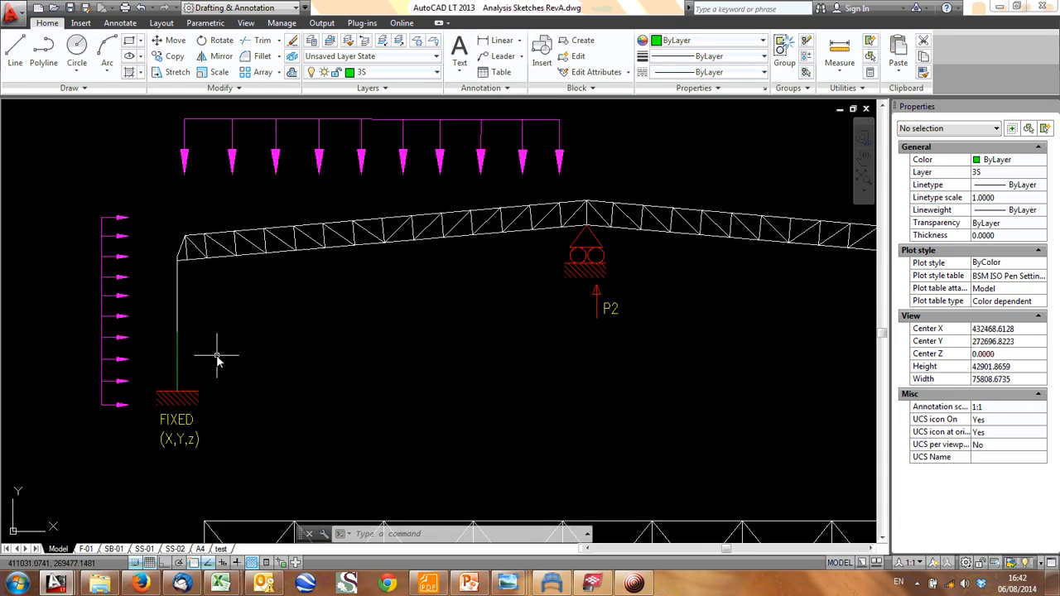
- Inspect the left column line between the truss end and the fixed base, including where its green lower segment begins
scroll(174, 328, up, 1)
drag(153, 309, 188, 361)
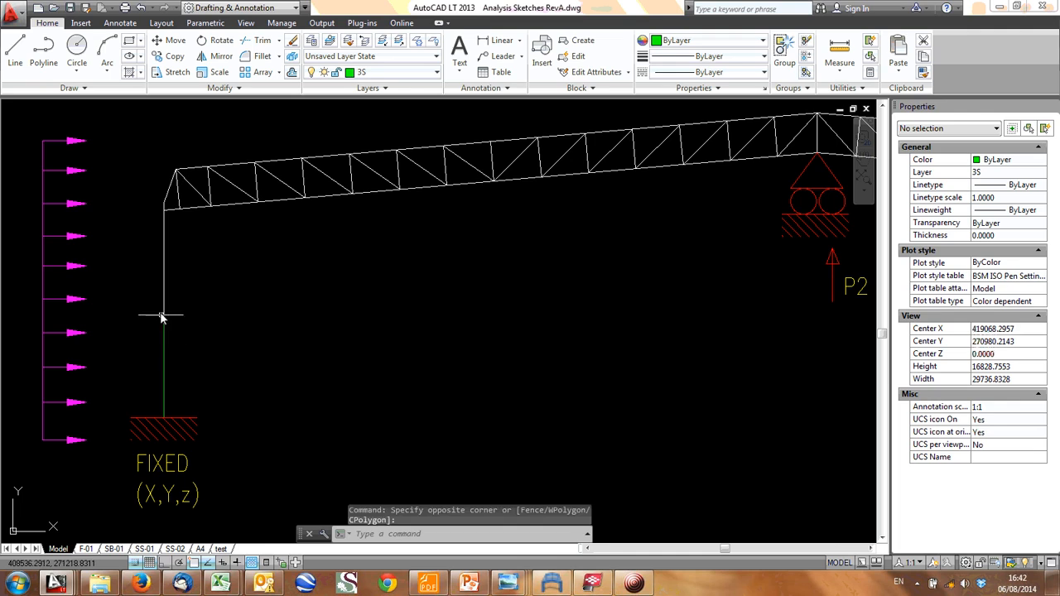
click(163, 285)
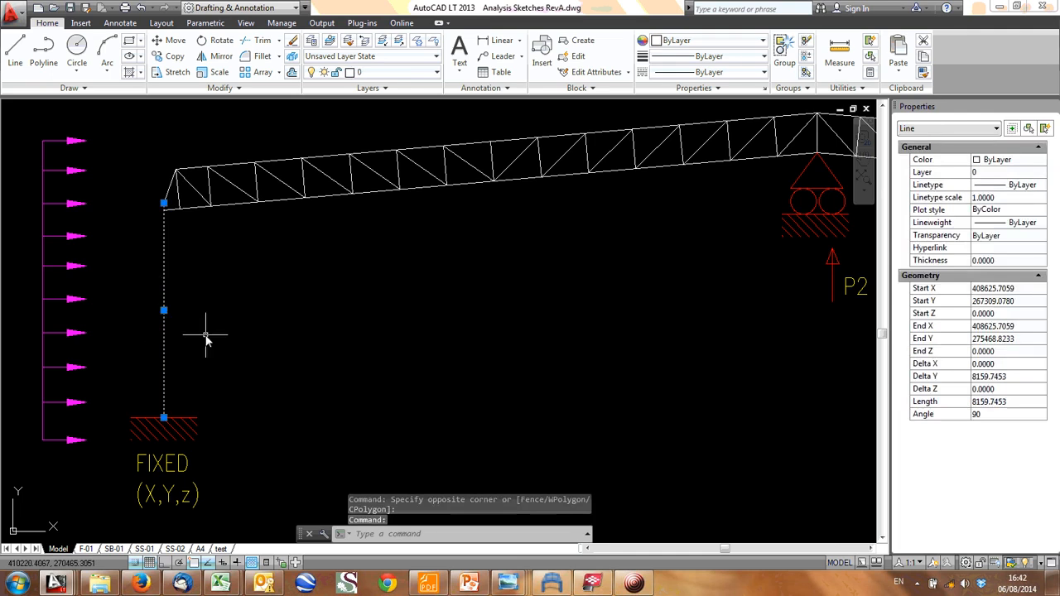
key(Escape)
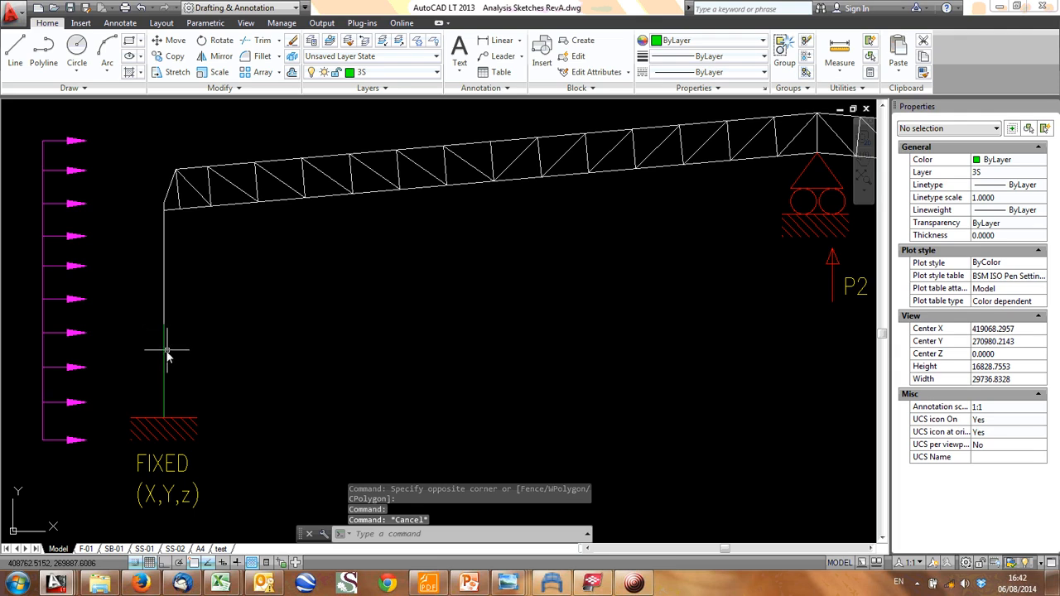
middle_drag(172, 350, 170, 351)
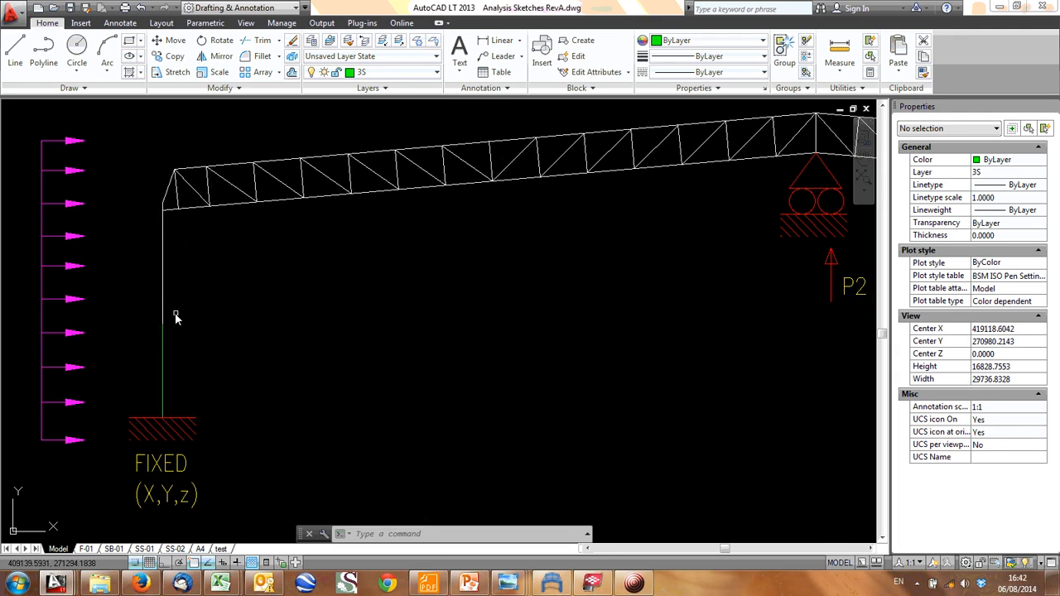
- Draw a circle with a radius of about 232 centred on the left column at the top of its green lower segment
scroll(273, 344, down, 5)
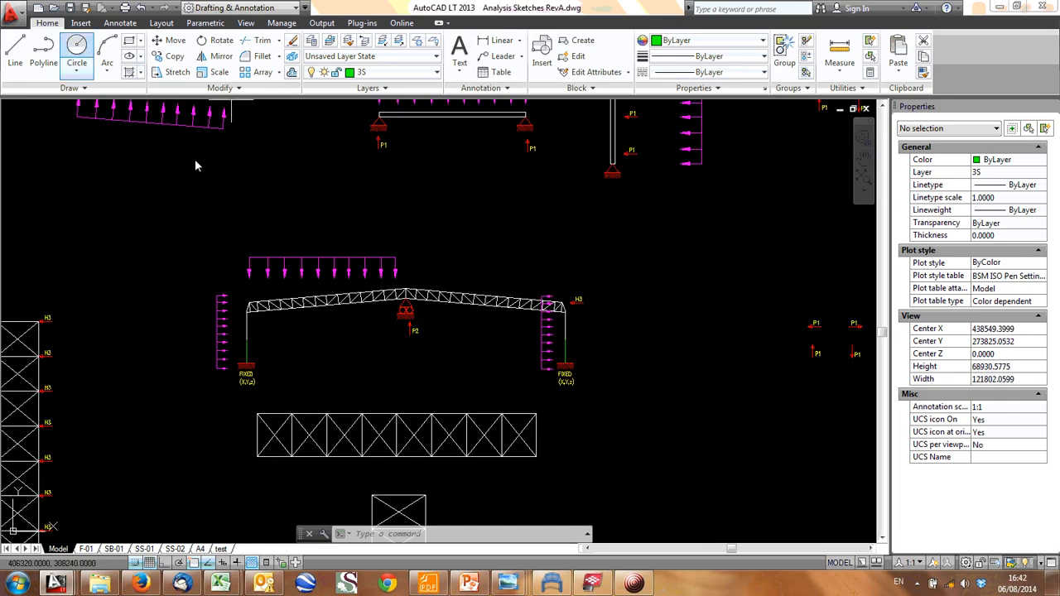
scroll(245, 335, up, 9)
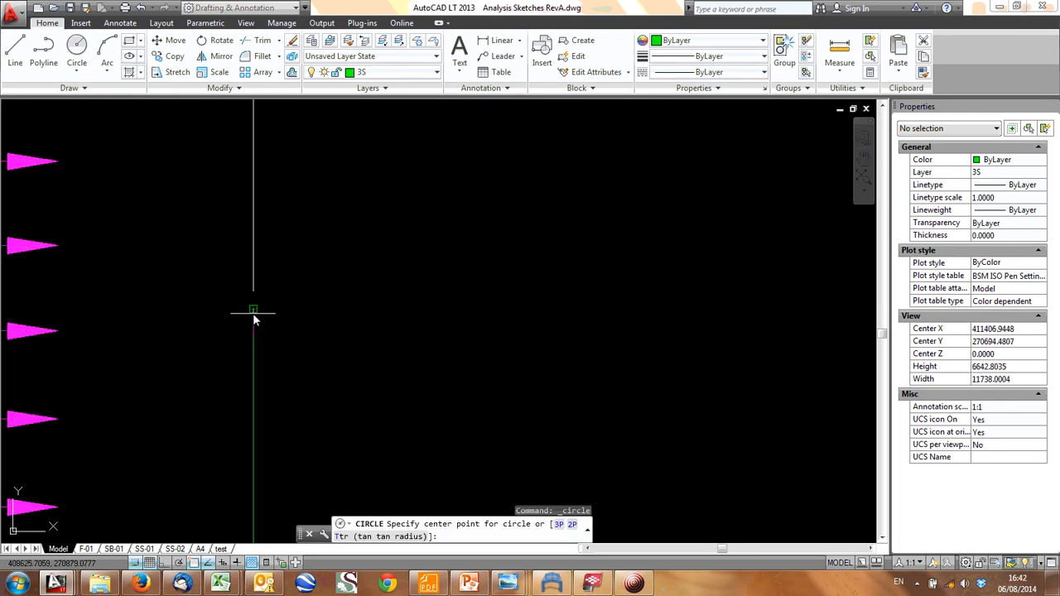
click(254, 313)
key(Return)
scroll(568, 345, down, 5)
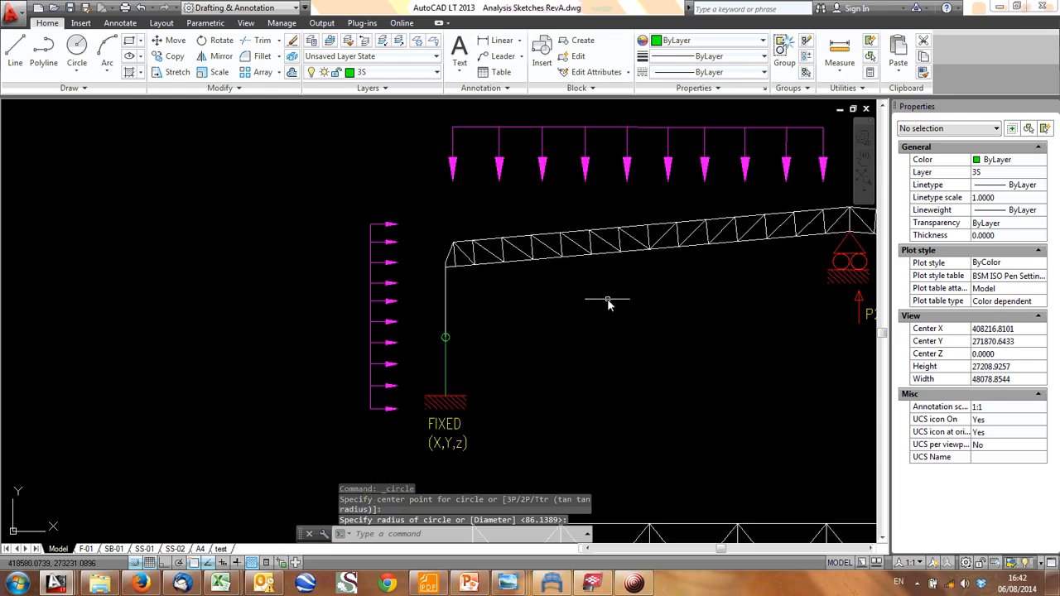
- Draw a small matching circle centred on the right column at the top of its green lower segment
scroll(607, 304, down, 3)
scroll(538, 302, up, 1)
click(76, 52)
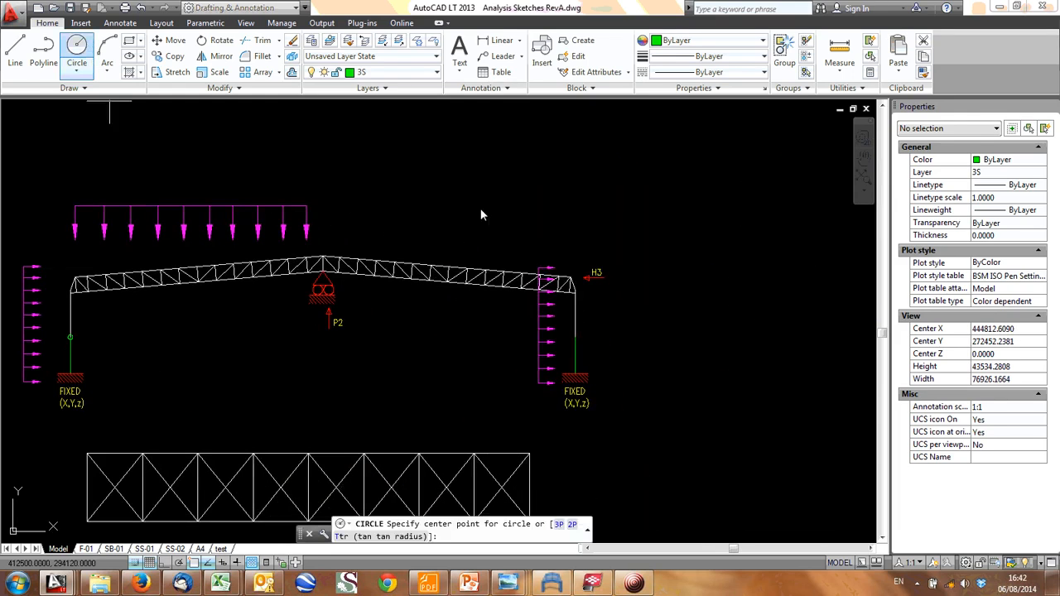
click(575, 336)
scroll(577, 338, up, 5)
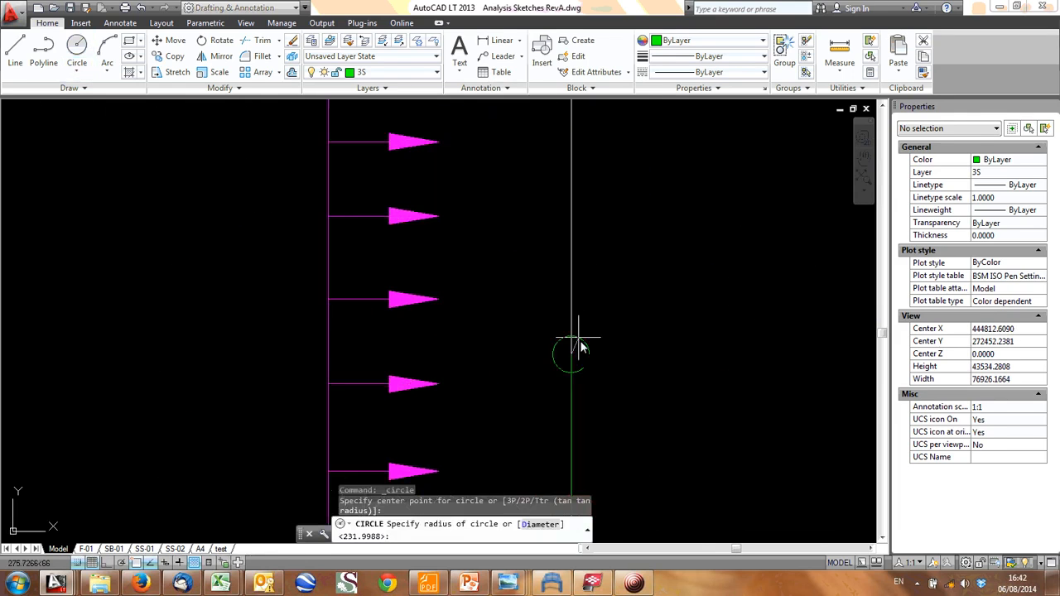
scroll(580, 348, down, 4)
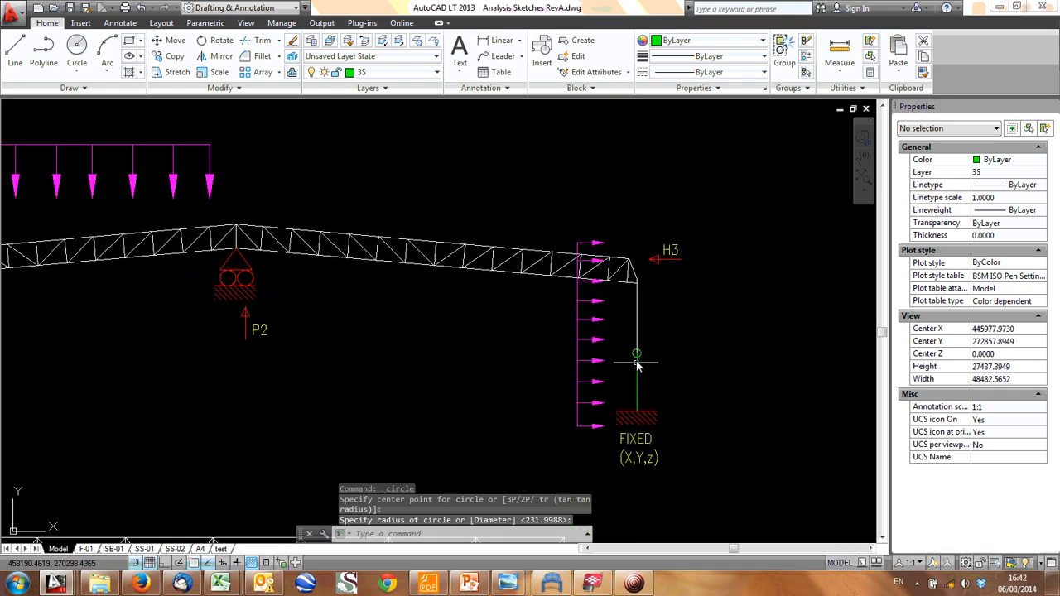
scroll(637, 352, down, 2)
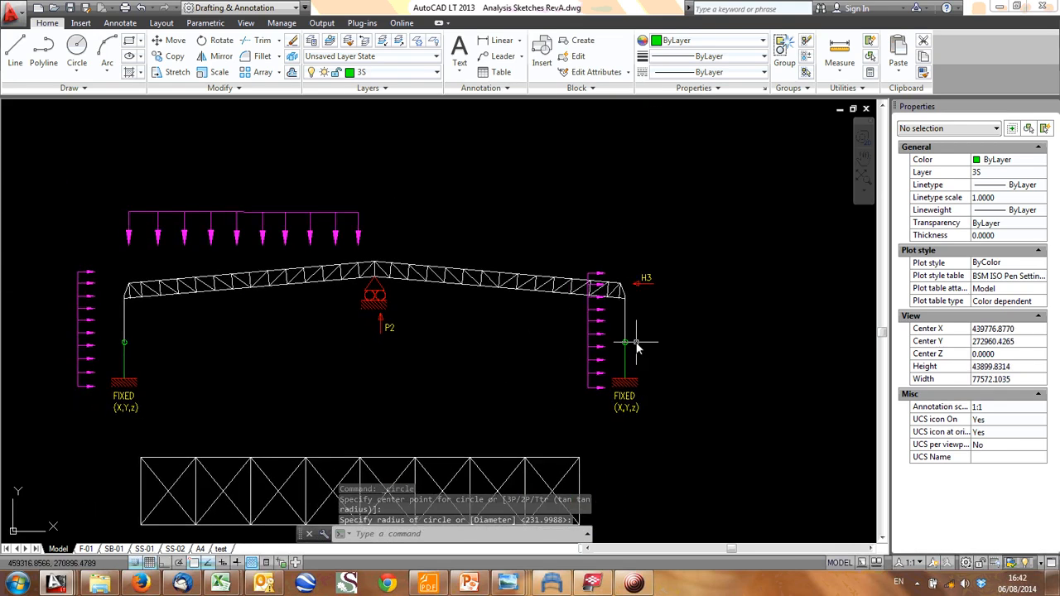
- Examine the circle and fixed base on the right column, followed by the whole truss frame with both column circles
scroll(637, 348, up, 6)
scroll(590, 308, down, 2)
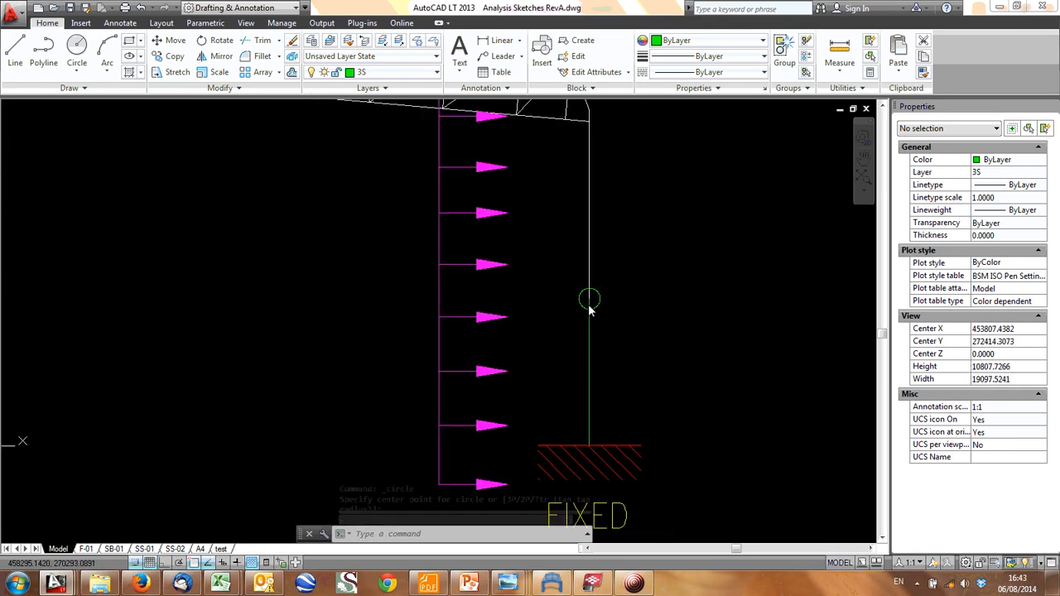
middle_drag(589, 306, 535, 289)
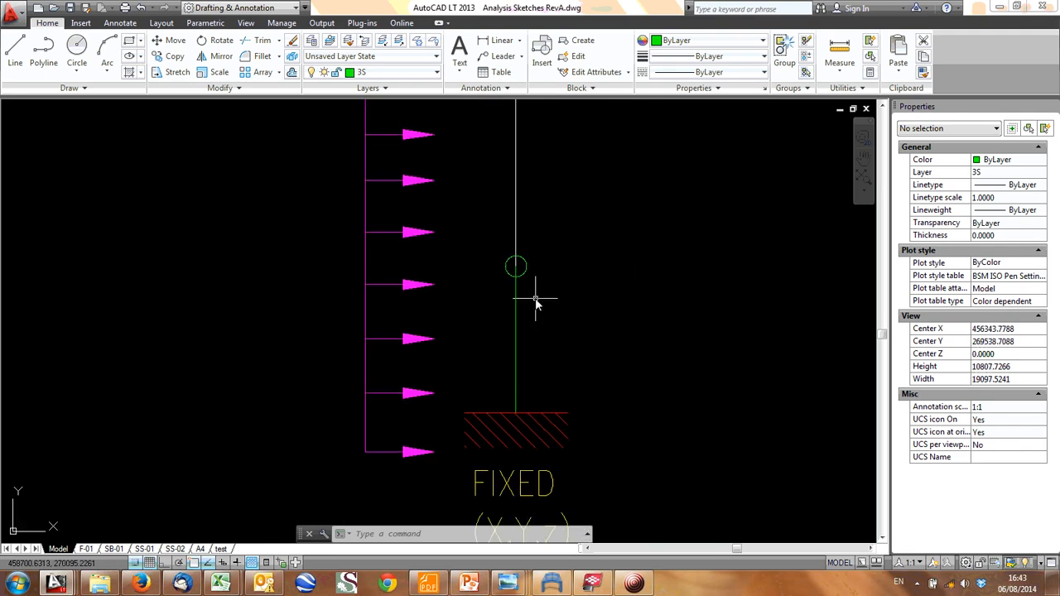
scroll(524, 410, down, 3)
scroll(464, 379, down, 1)
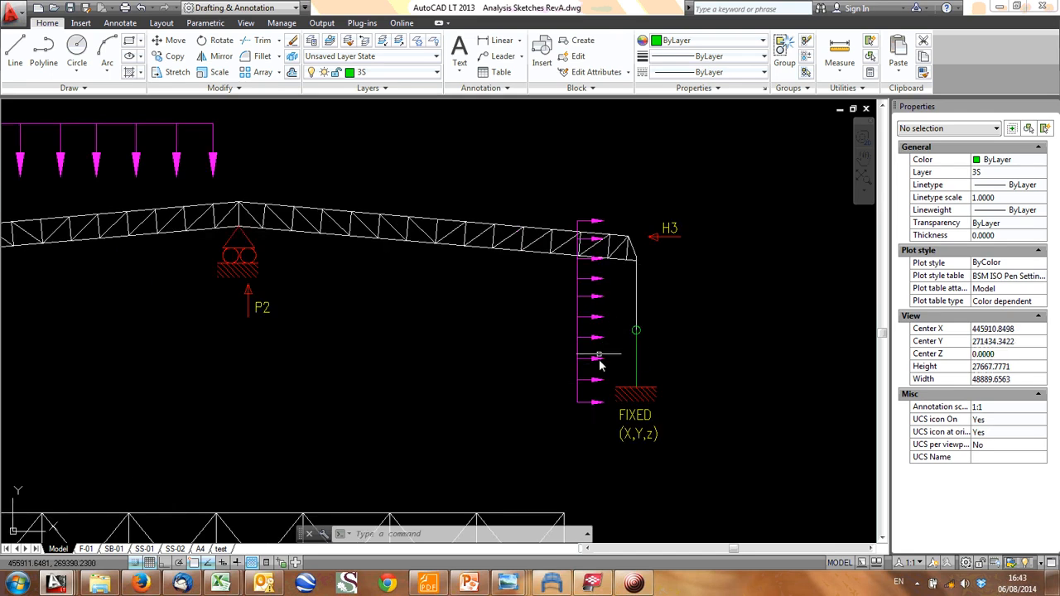
scroll(613, 360, down, 2)
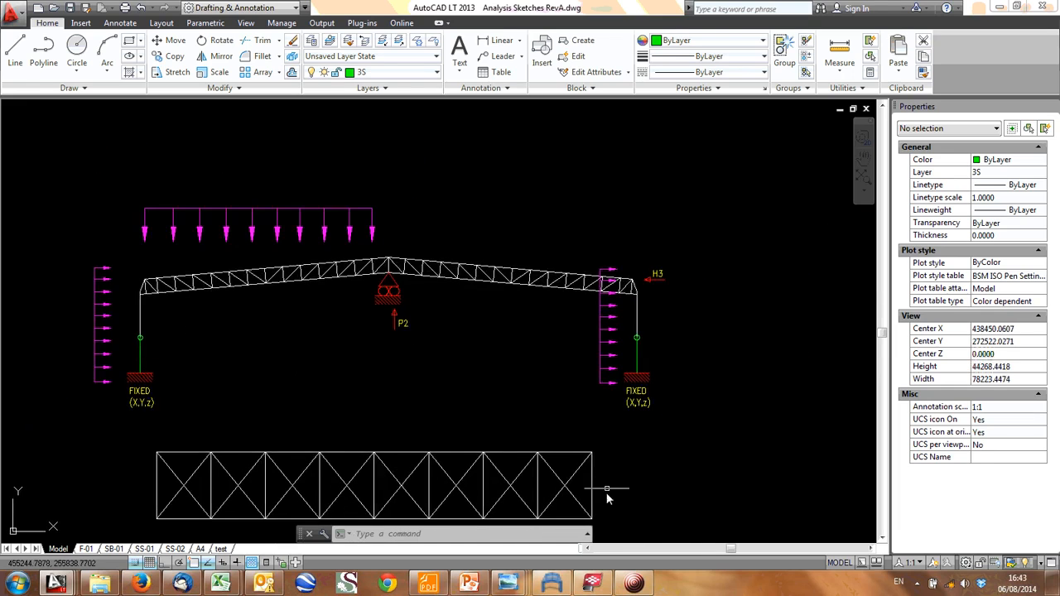
- Switch to Frame Analysis and examine the truss frame model with its supports and numbered nodes, rotated so that its base runs level
click(551, 584)
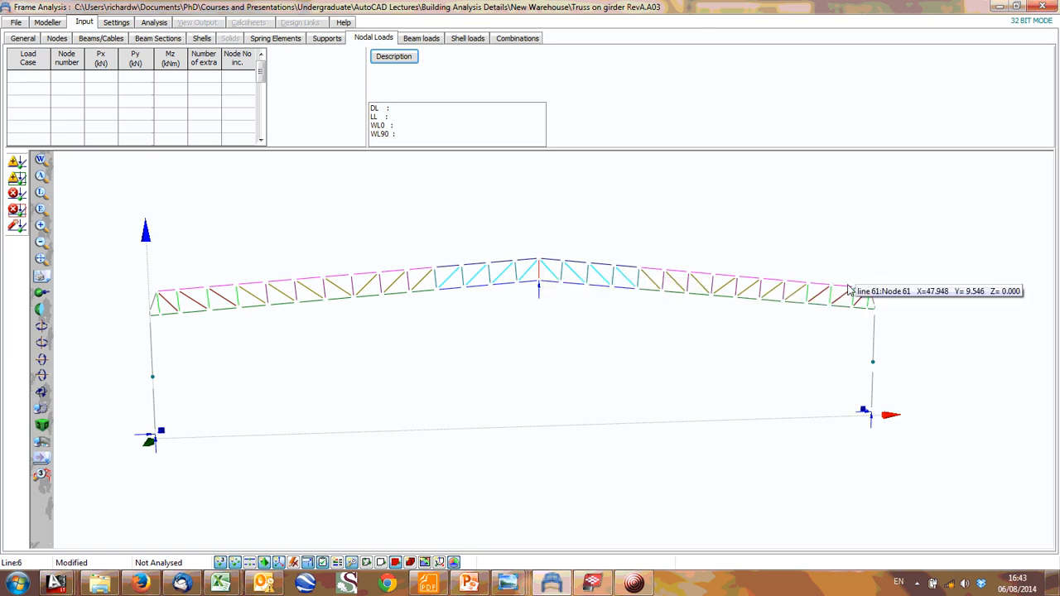
middle_drag(242, 333, 318, 320)
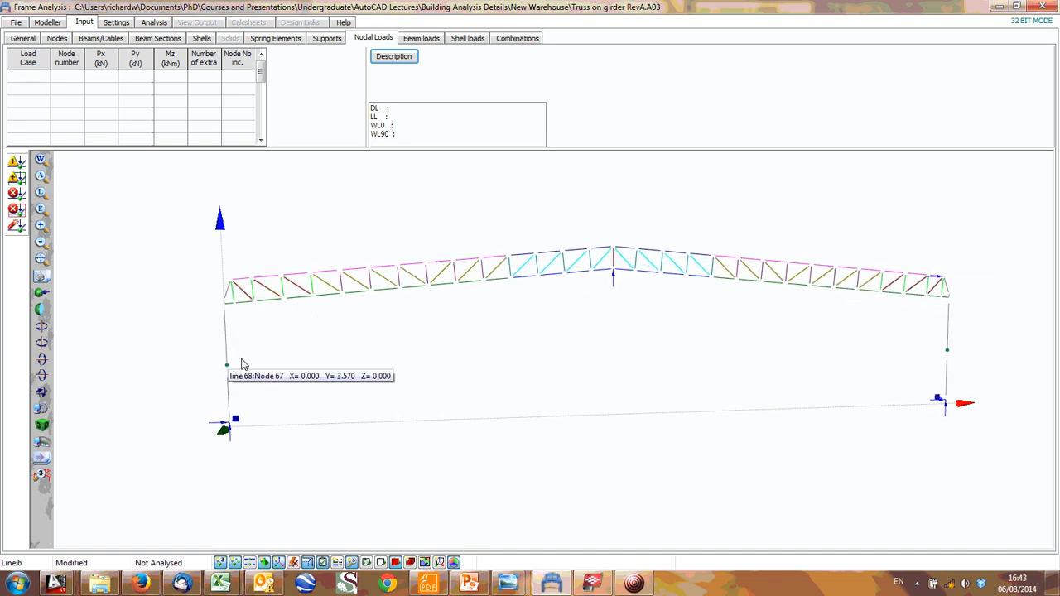
click(156, 25)
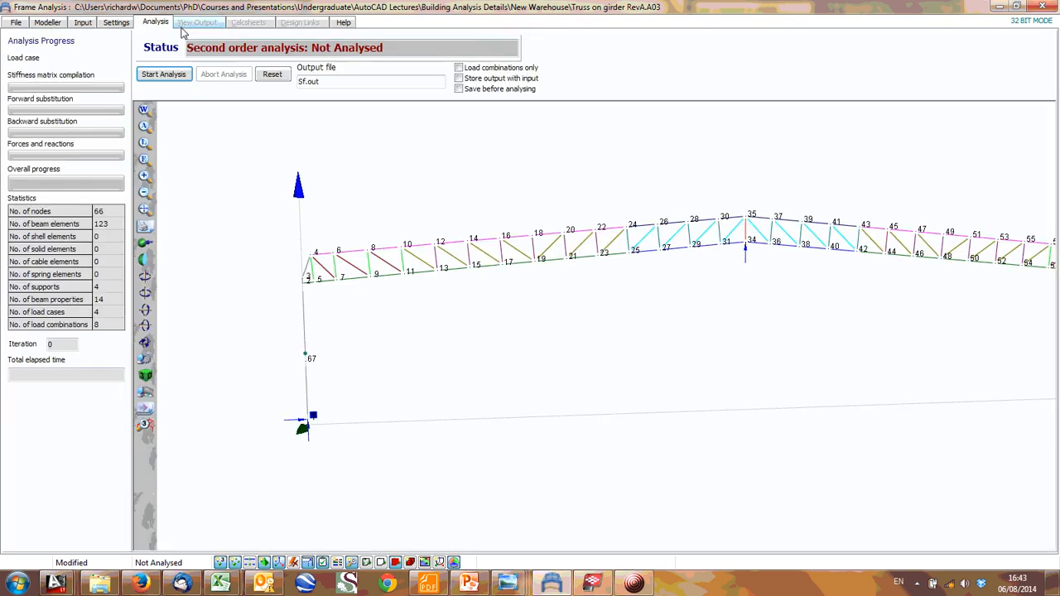
click(113, 23)
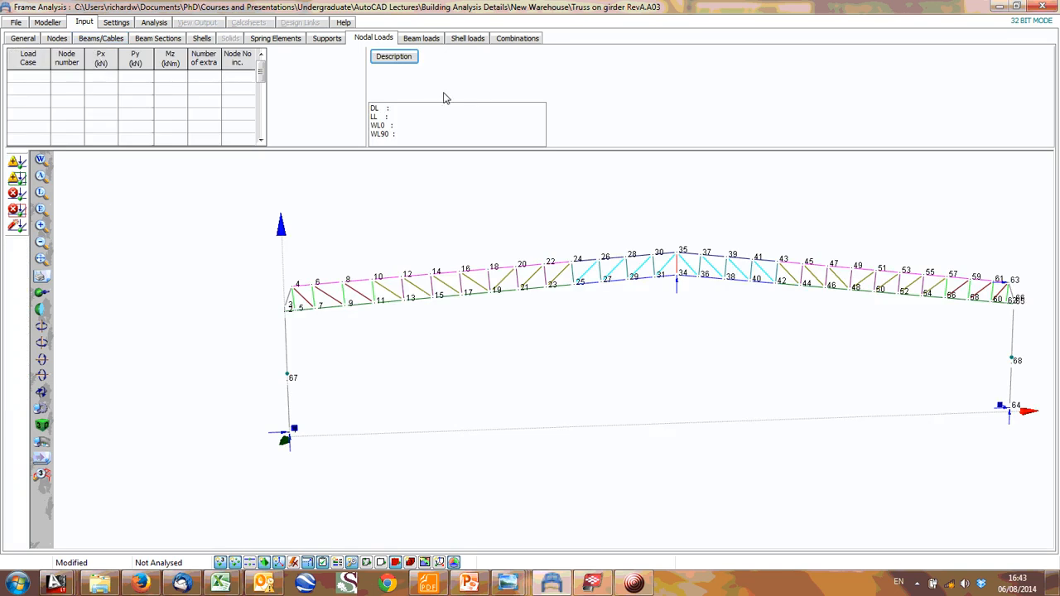
middle_drag(652, 303, 524, 272)
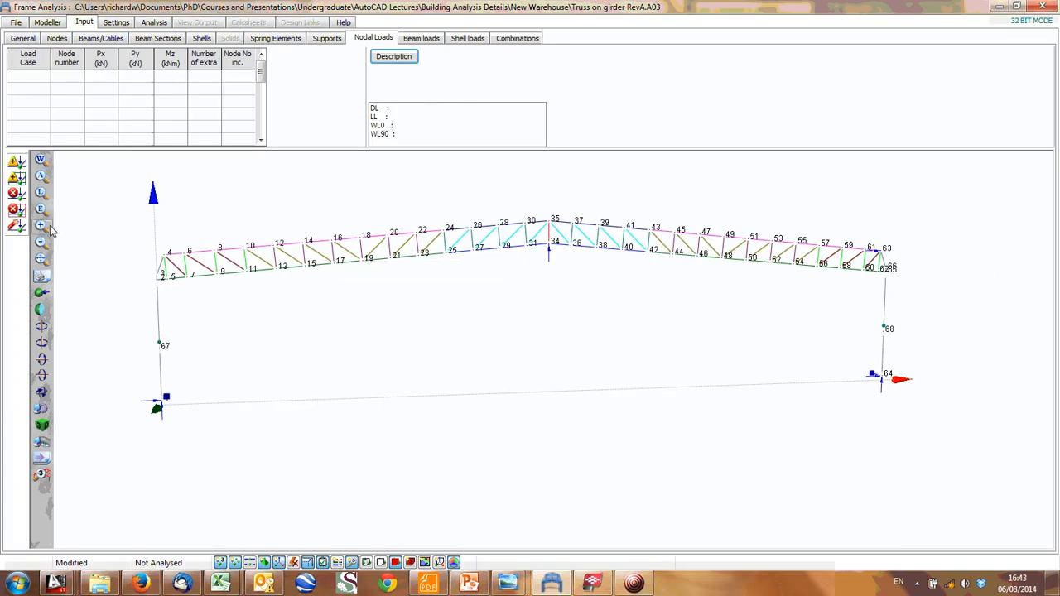
click(43, 326)
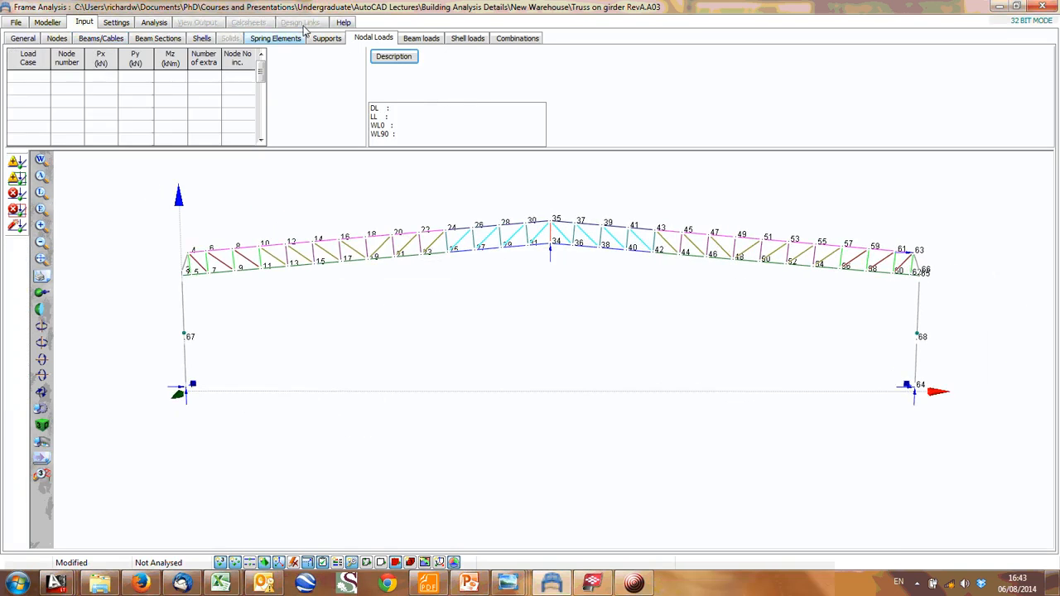
- Display the model's beam loads for load cases DL, LL and WL0 in turn and examine them on the truss and columns
click(414, 40)
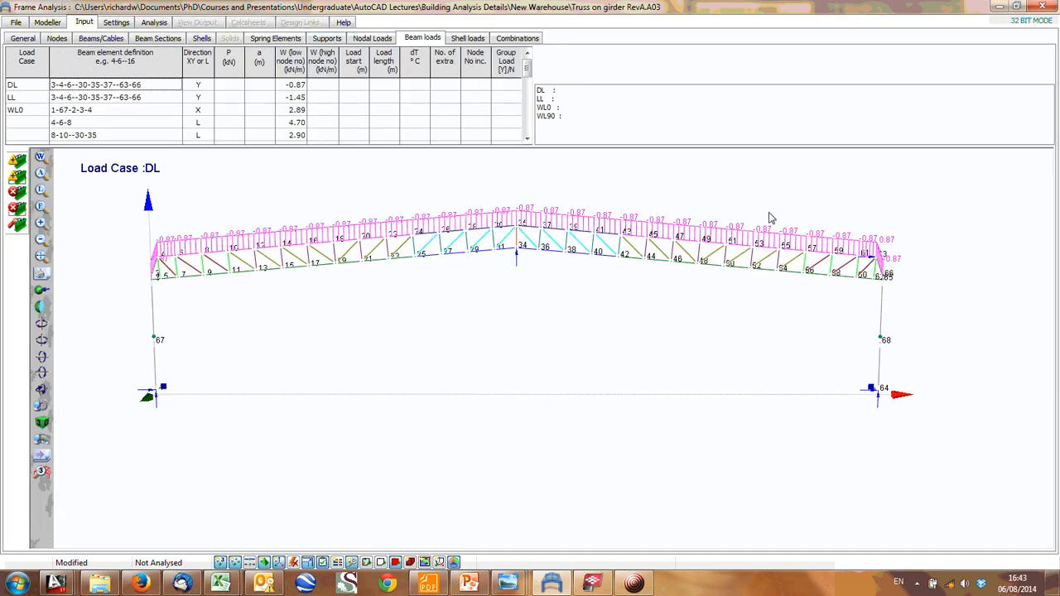
click(73, 98)
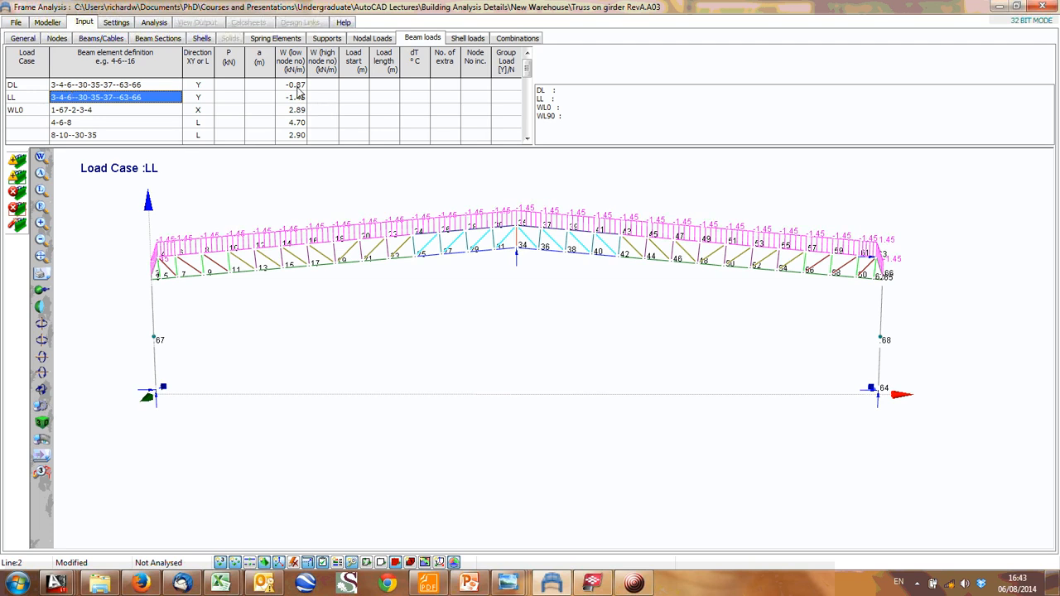
click(73, 113)
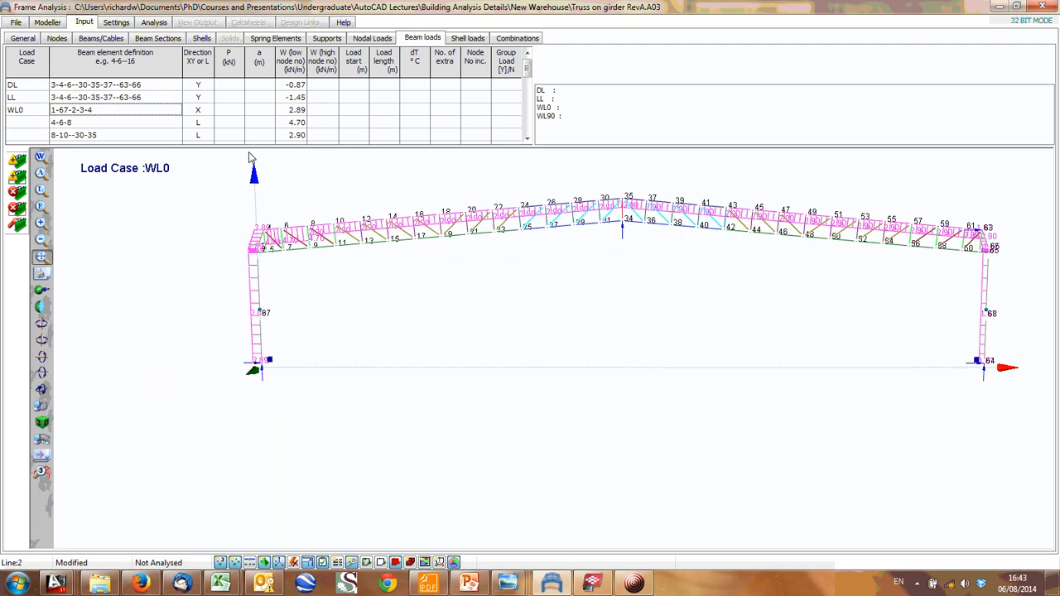
click(41, 256)
drag(365, 257, 338, 257)
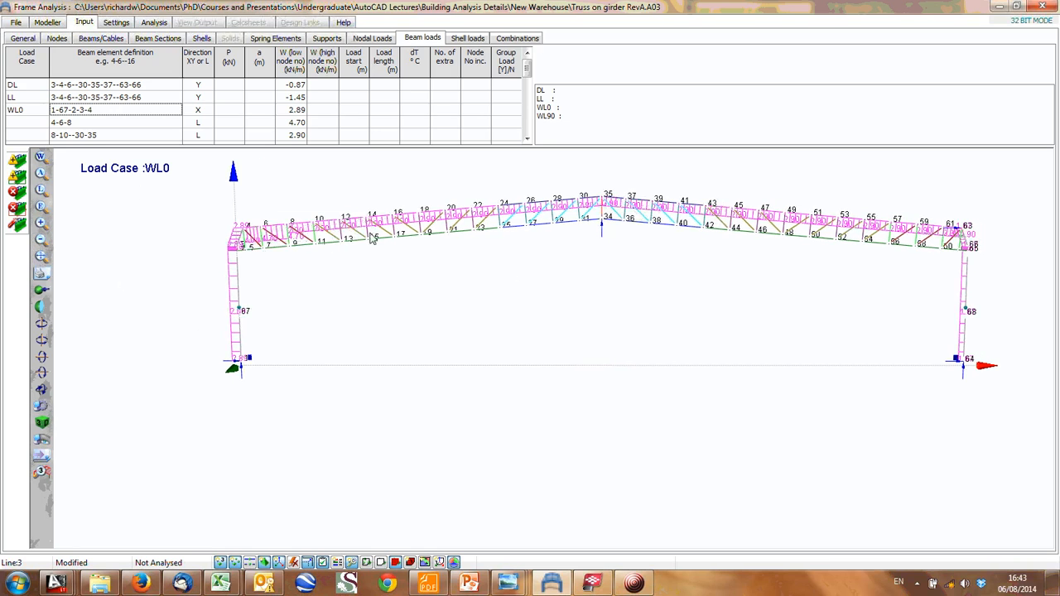
drag(372, 238, 627, 235)
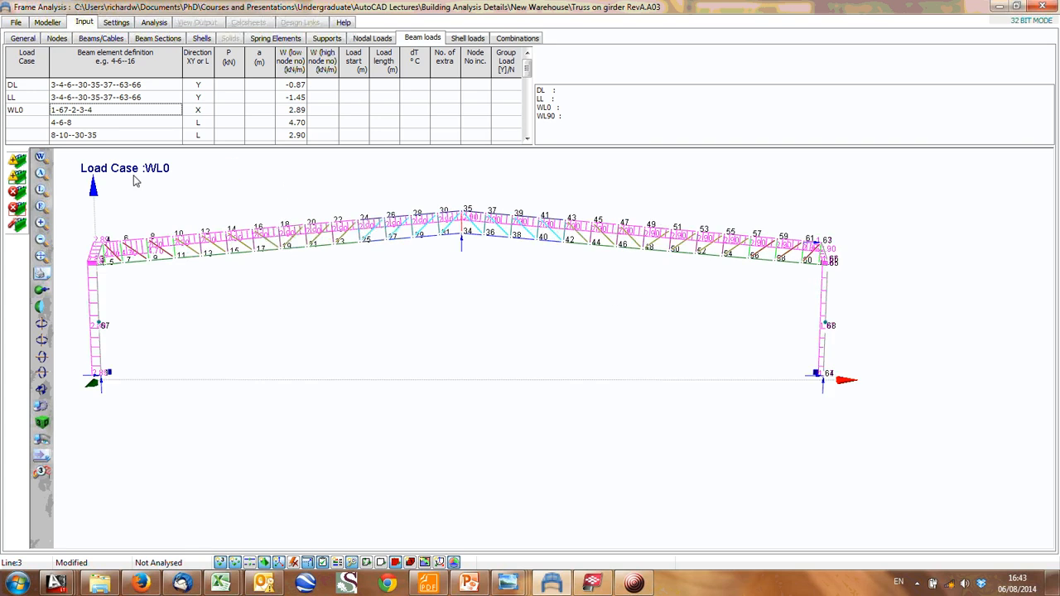
- Display the beam loads of load case WL90 on the frame, and return to those of WL0
click(92, 126)
scroll(91, 127, down, 8)
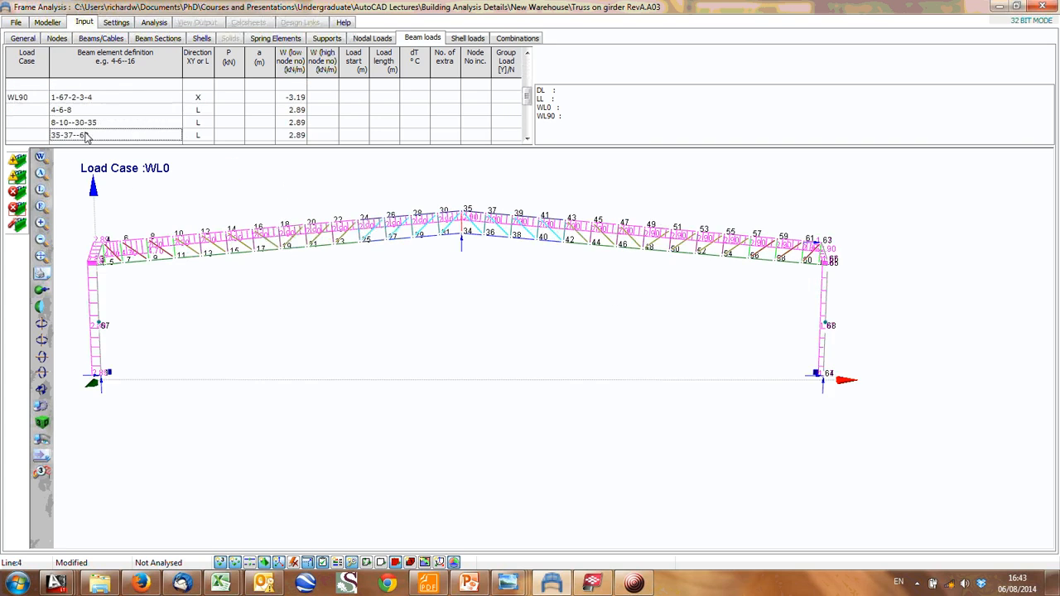
click(86, 123)
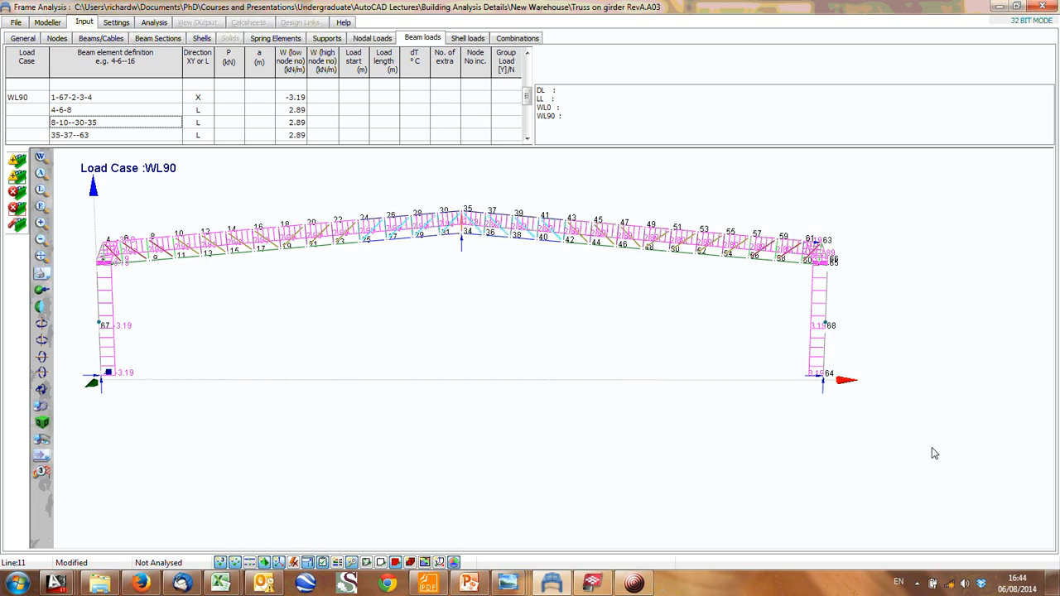
scroll(76, 112, up, 3)
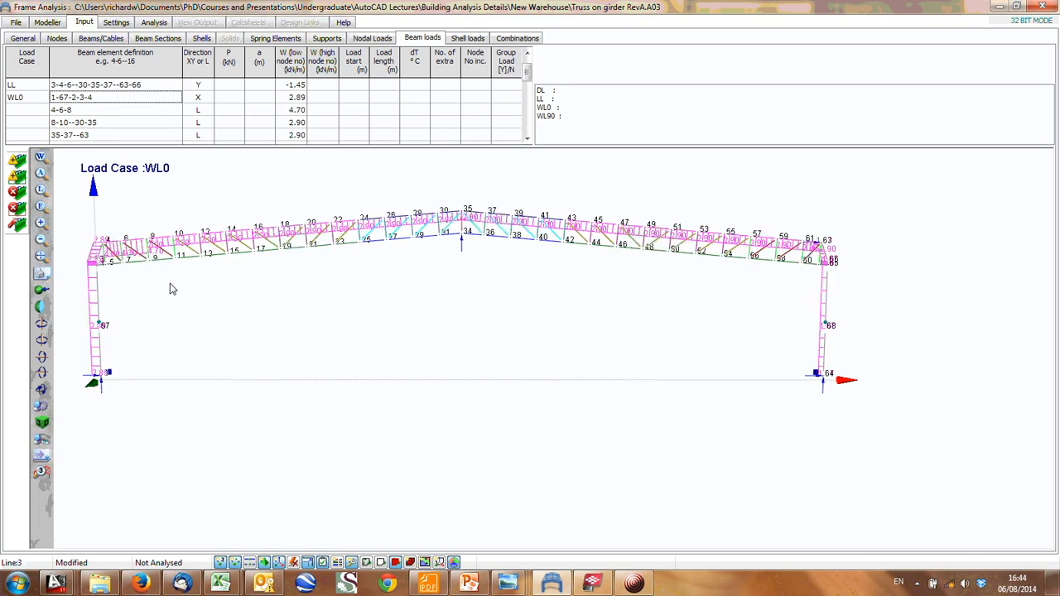
- Open the load combinations and display factored load combination LC2 on the truss frame
click(517, 38)
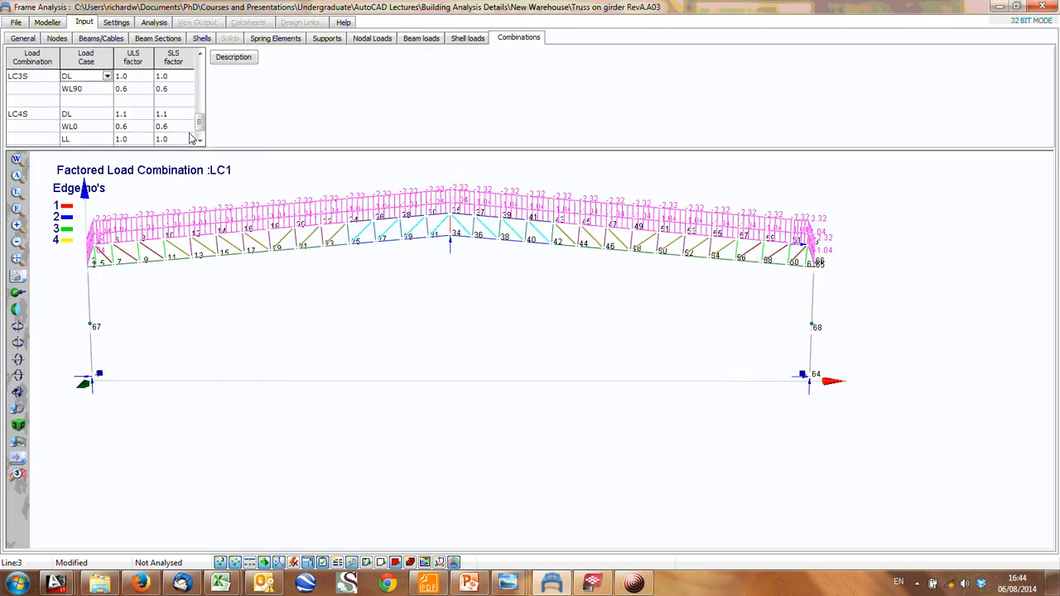
scroll(187, 134, up, 6)
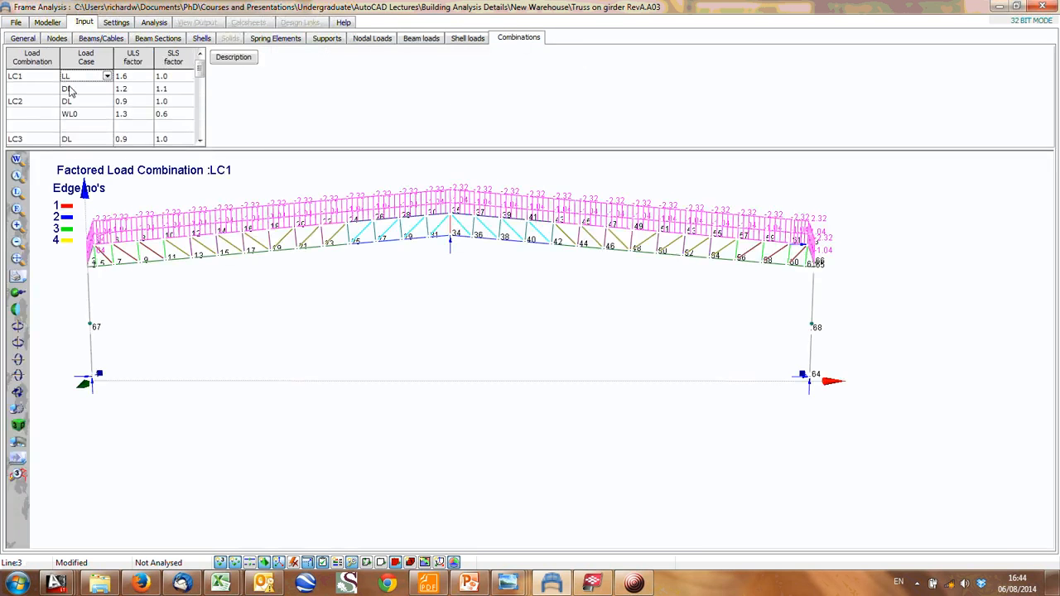
click(73, 102)
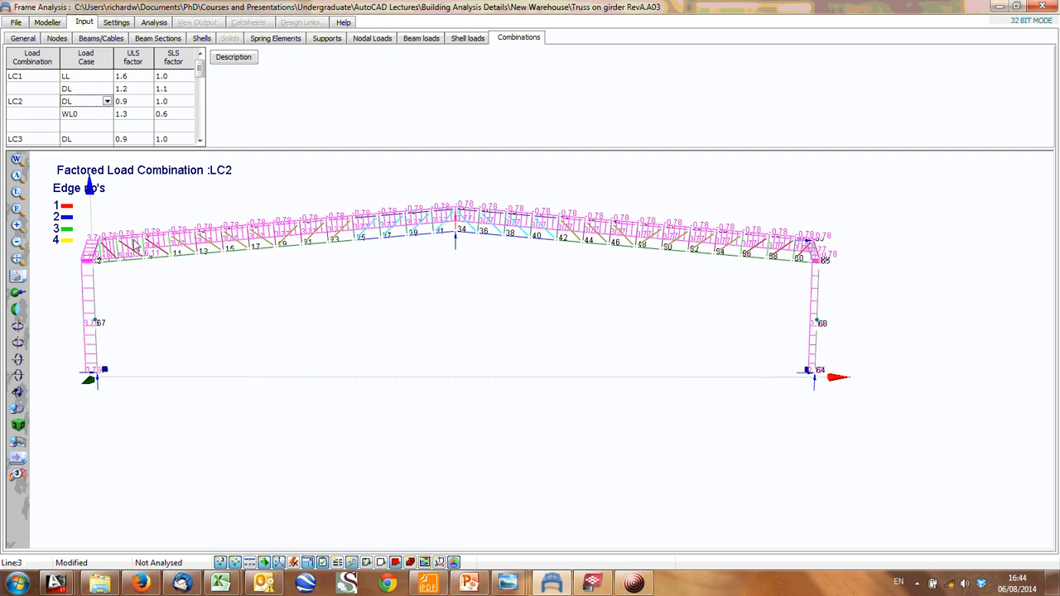
middle_drag(134, 245, 202, 245)
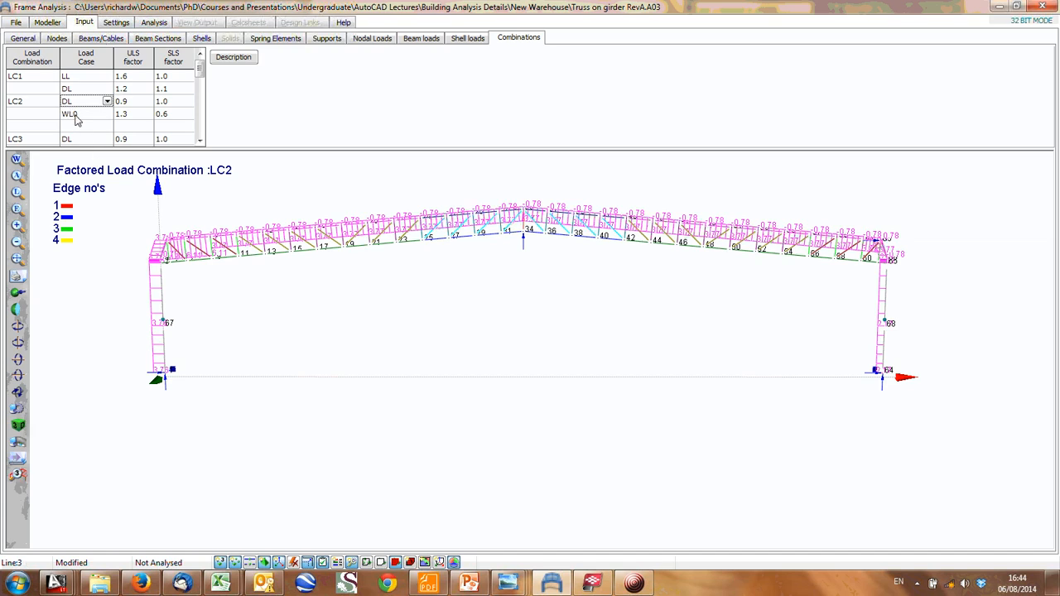
- Review the load cases and ULS/SLS factors of the remaining combinations, and display factored load combination LC4 on the frame
scroll(76, 135, down, 4)
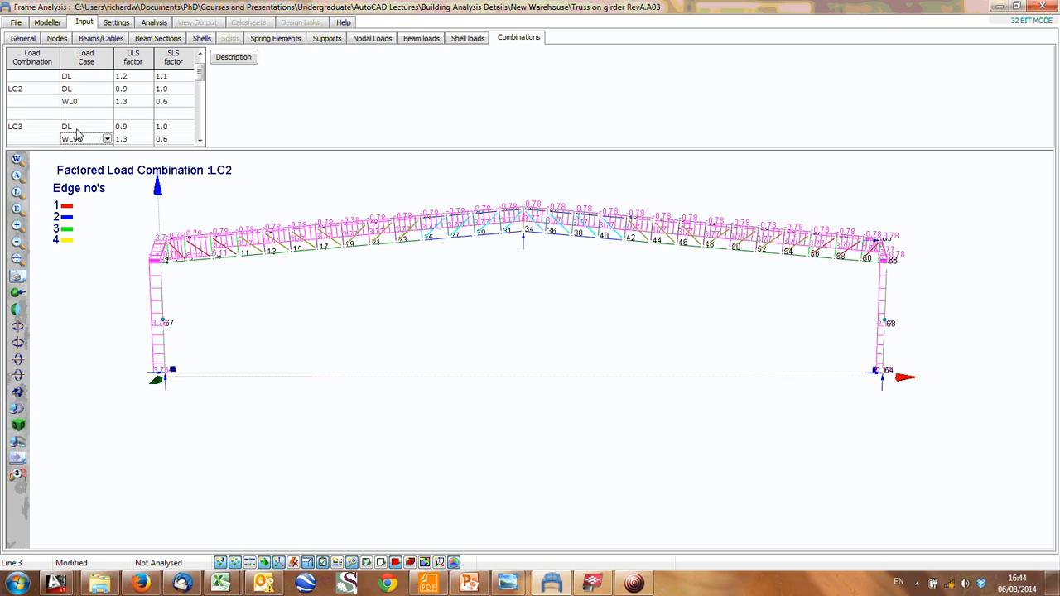
scroll(79, 133, down, 6)
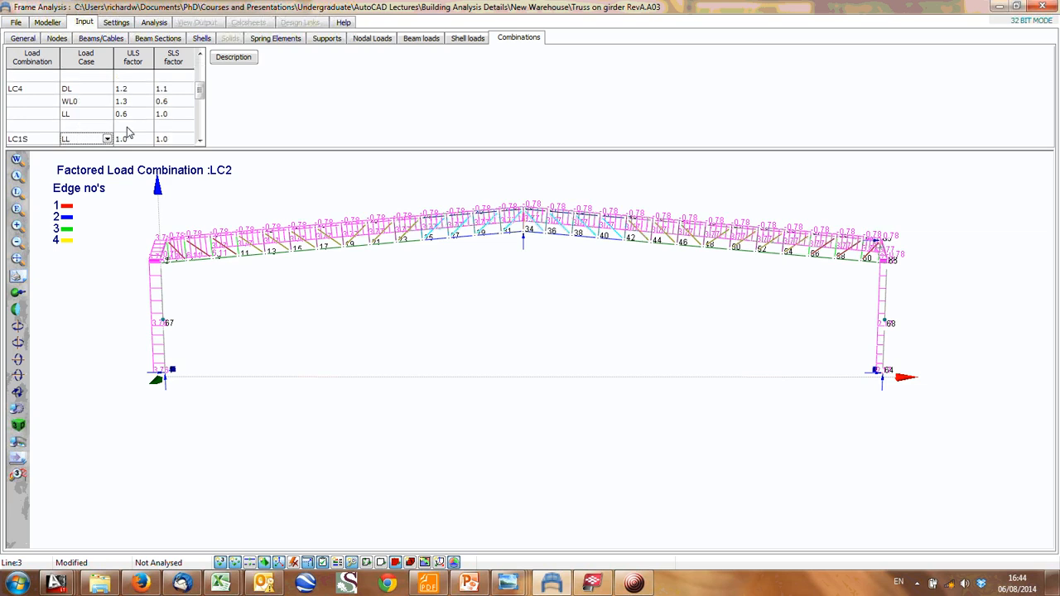
scroll(128, 132, down, 10)
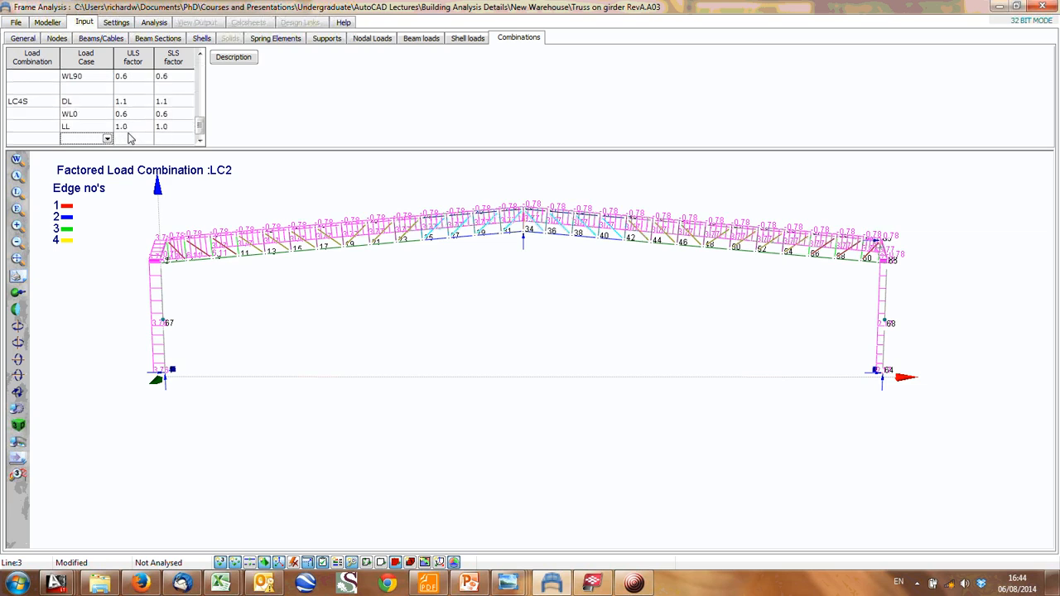
scroll(100, 137, up, 15)
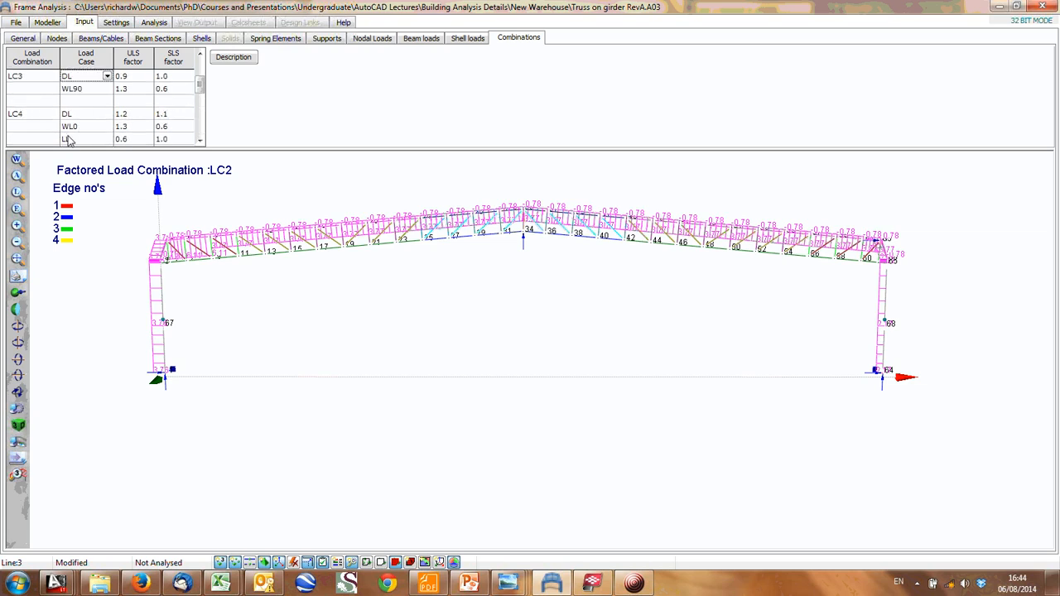
scroll(50, 138, down, 8)
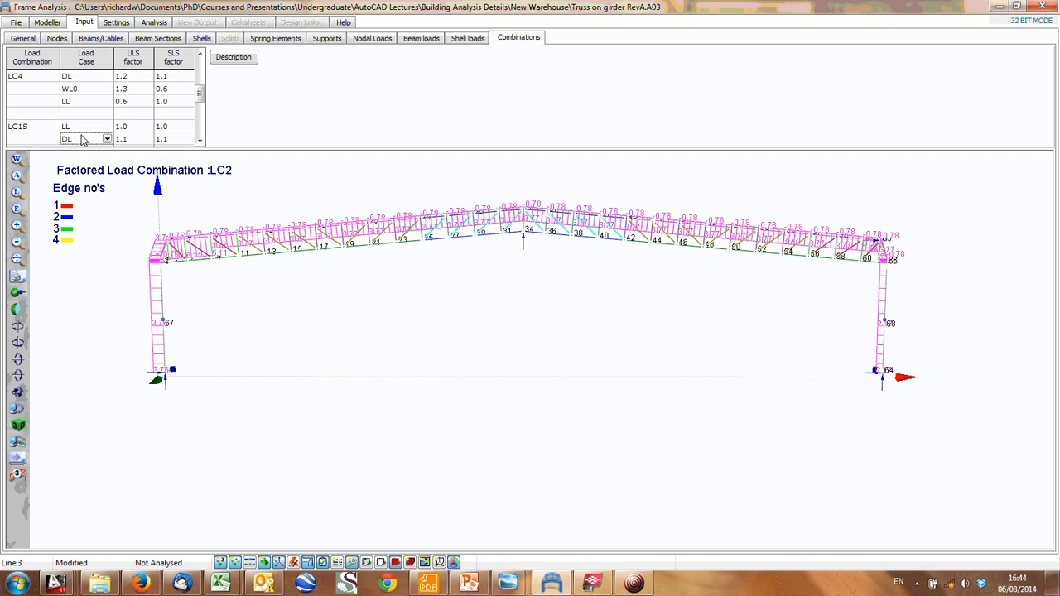
scroll(136, 130, up, 4)
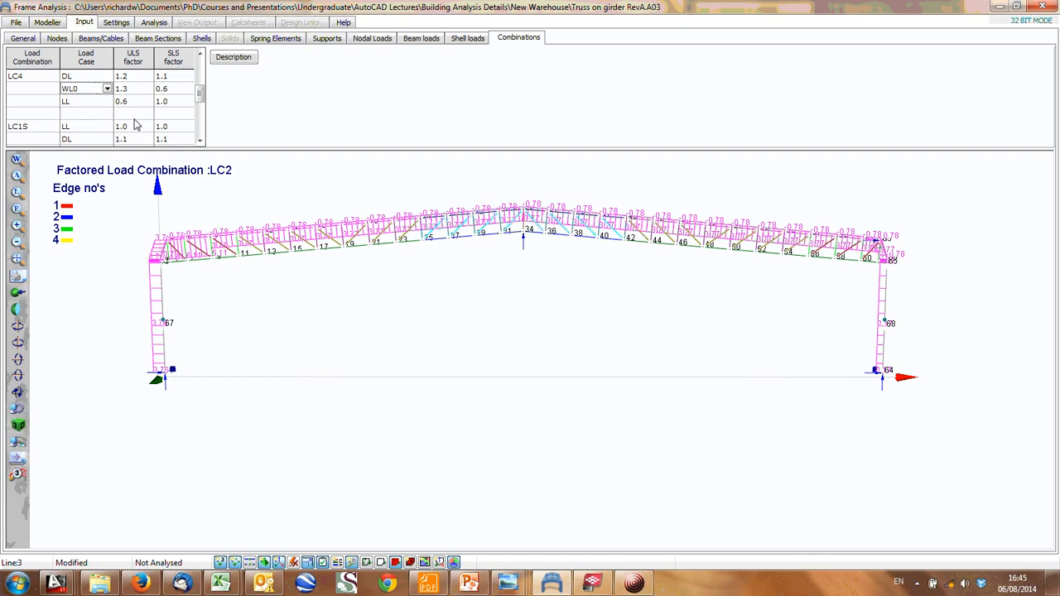
scroll(136, 124, up, 6)
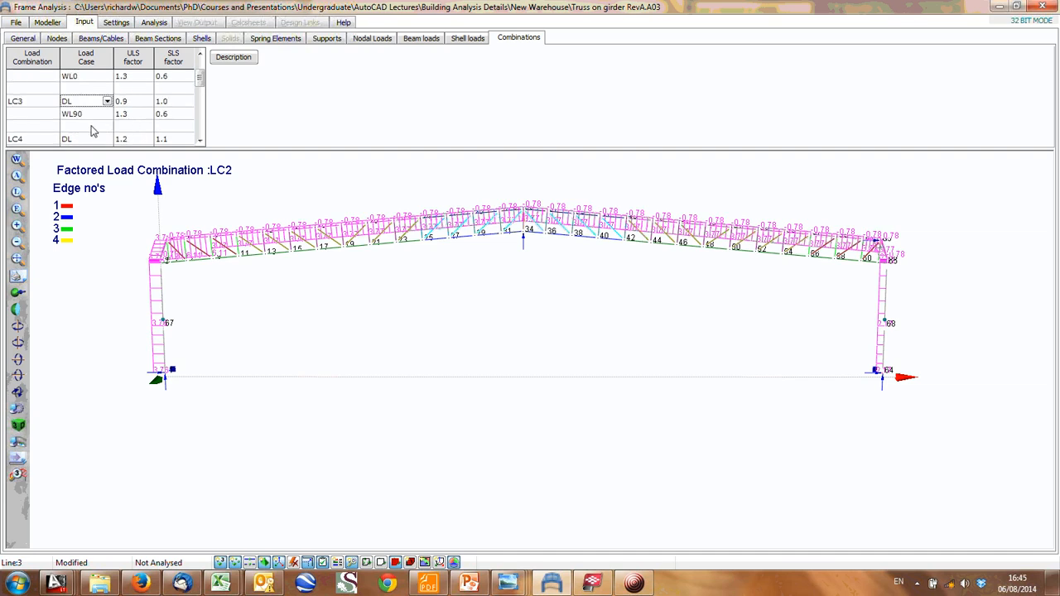
scroll(93, 131, down, 6)
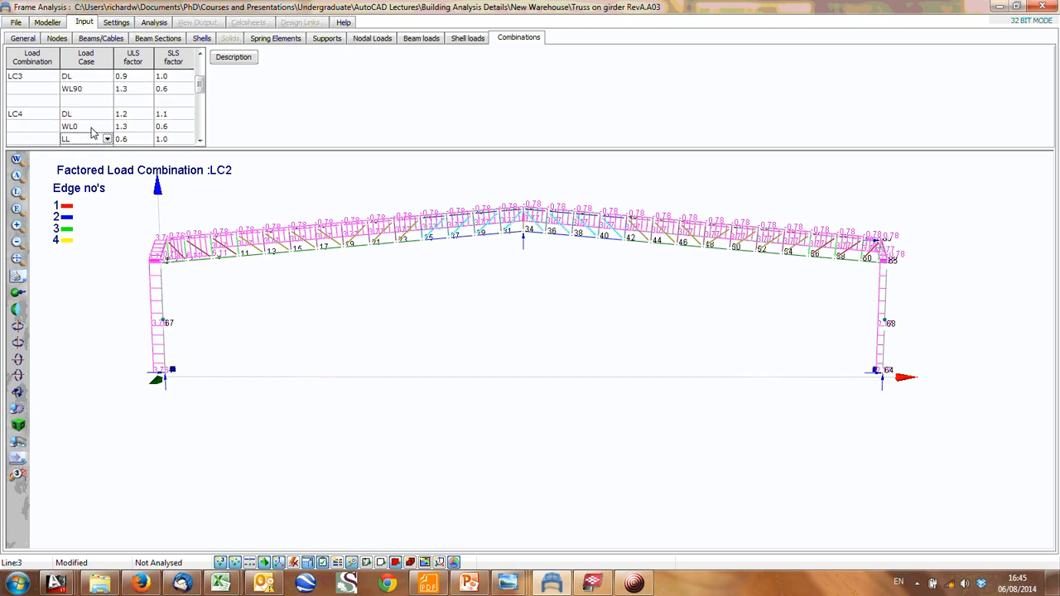
click(90, 125)
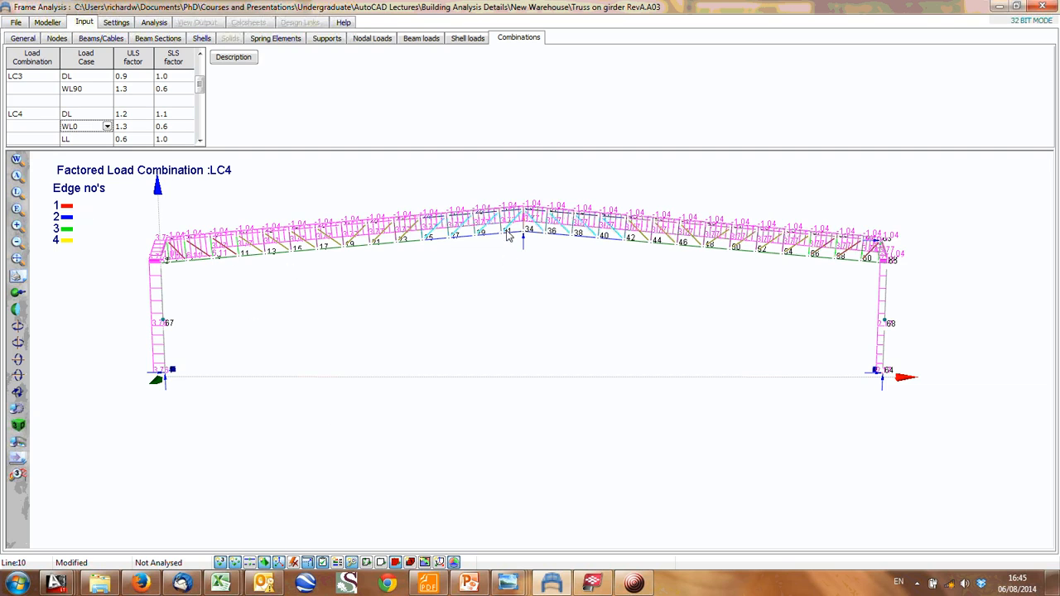
- Check the domain and analysis type settings, and run the second order analysis, continuing despite the warnings
click(154, 22)
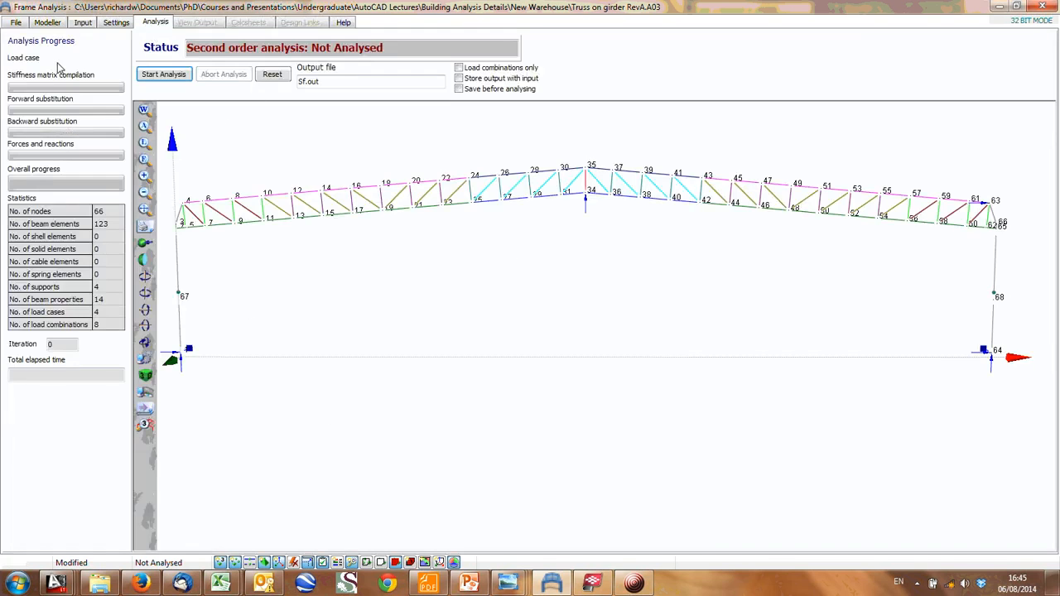
click(115, 22)
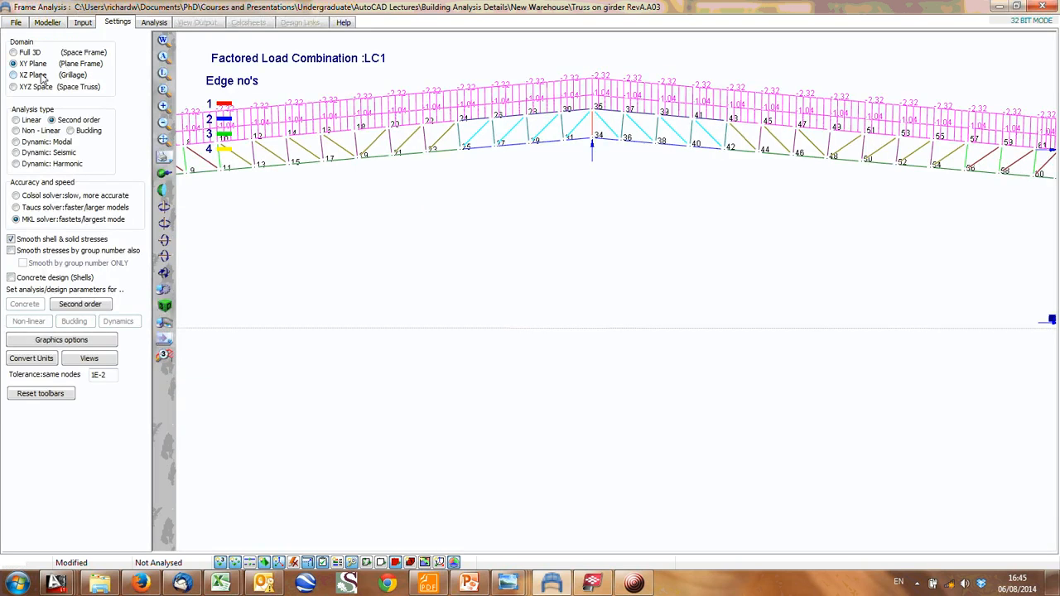
click(166, 124)
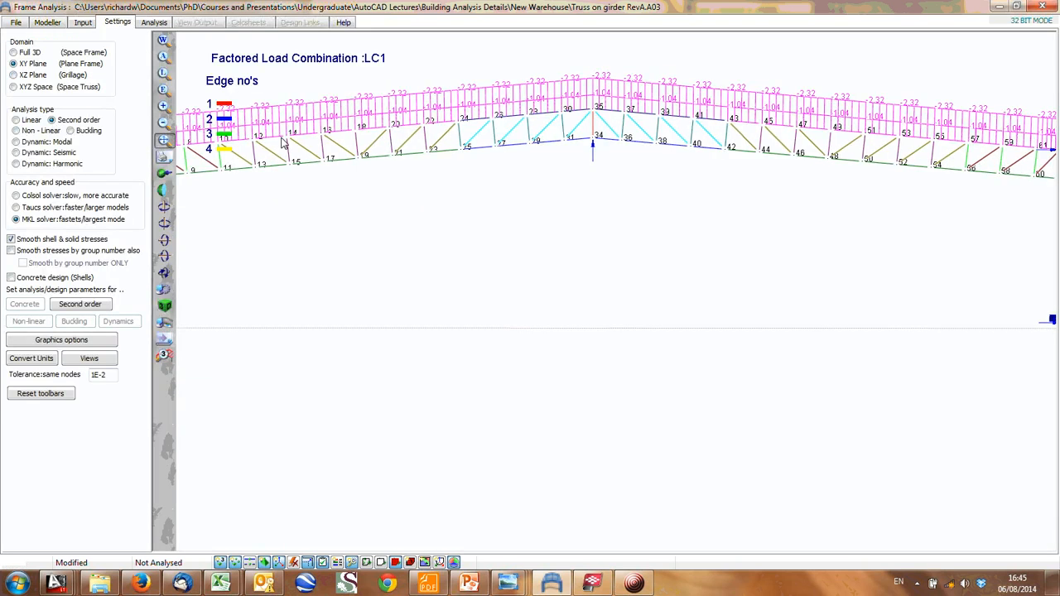
click(165, 92)
click(154, 21)
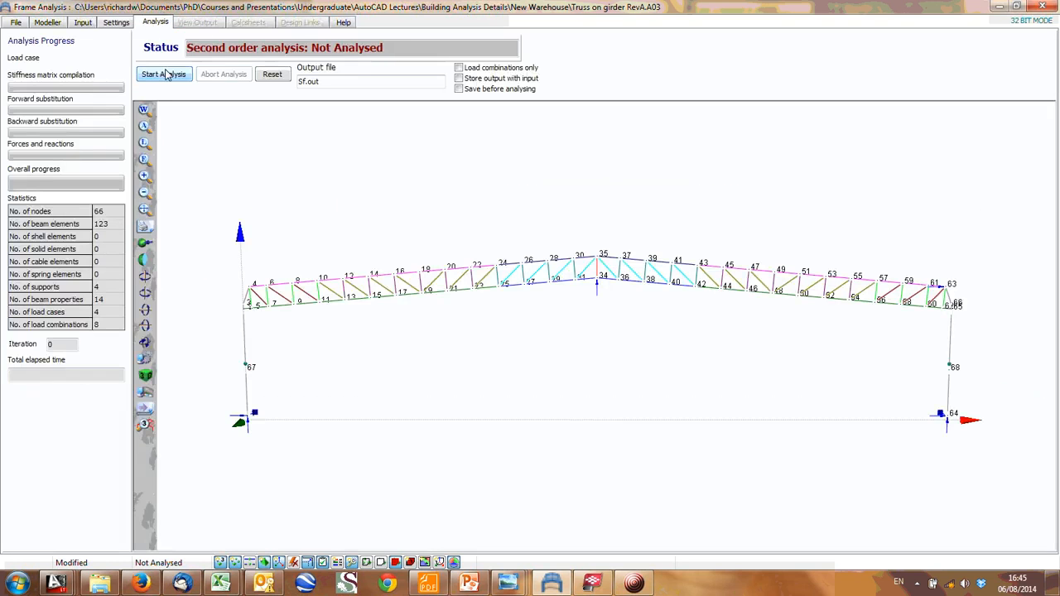
click(164, 75)
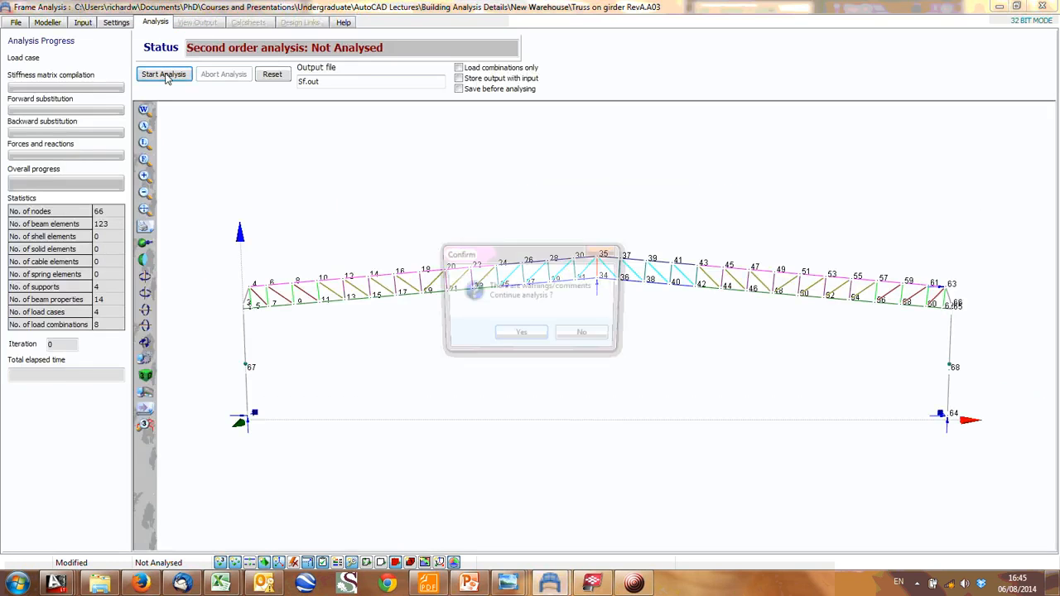
click(520, 336)
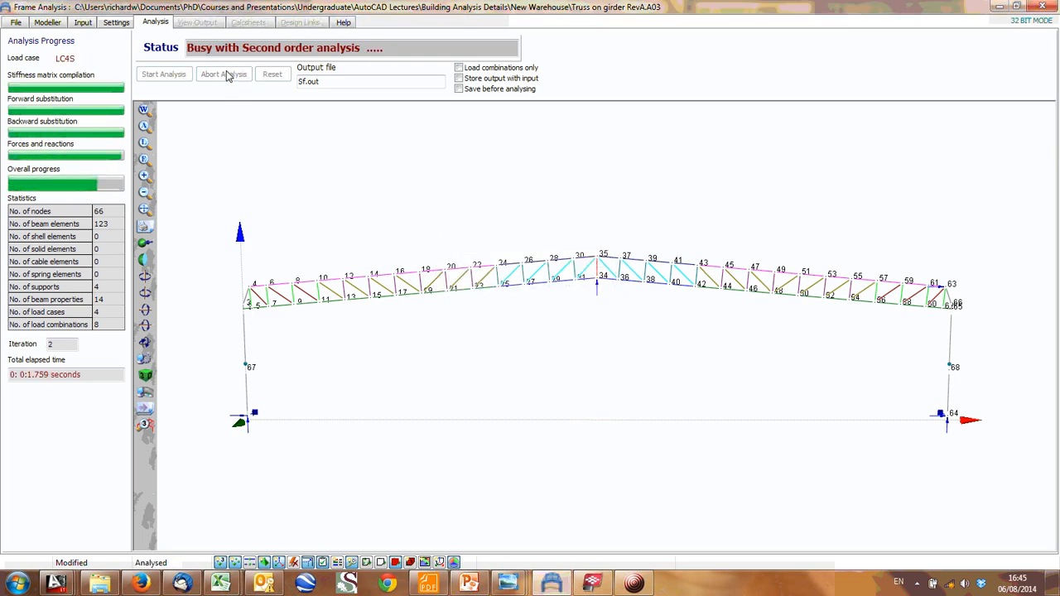
- Display the frame's deflections for load case DL, and its support reactions for DL, LL and WL0 in turn
click(199, 22)
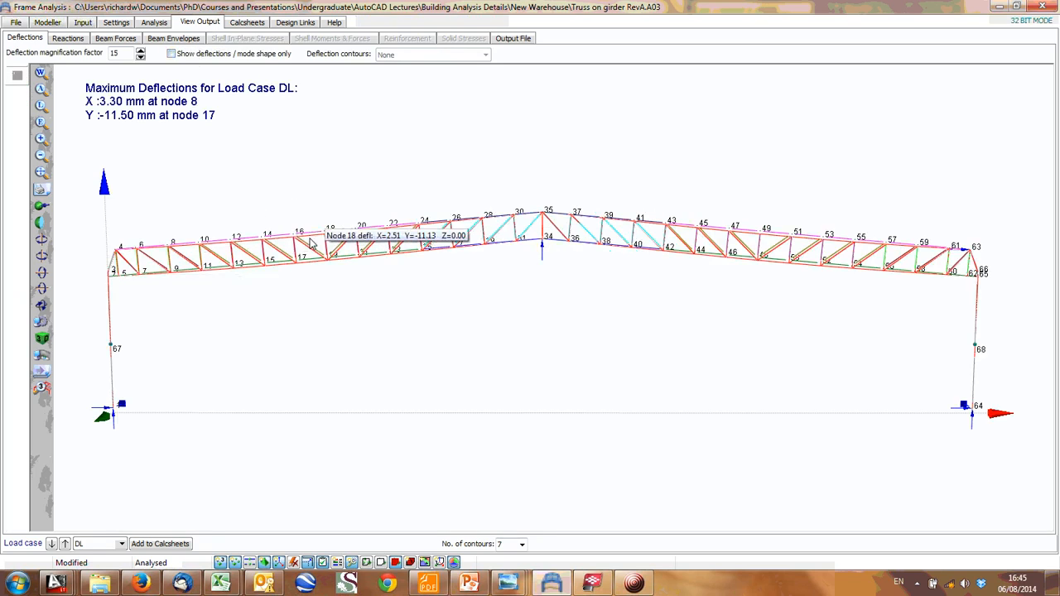
click(62, 40)
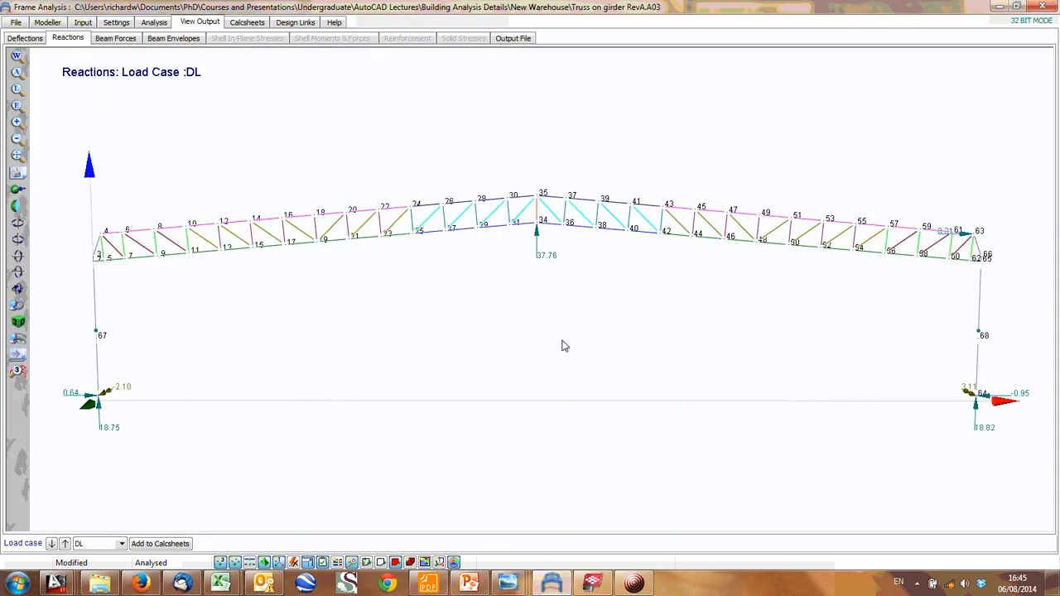
click(120, 543)
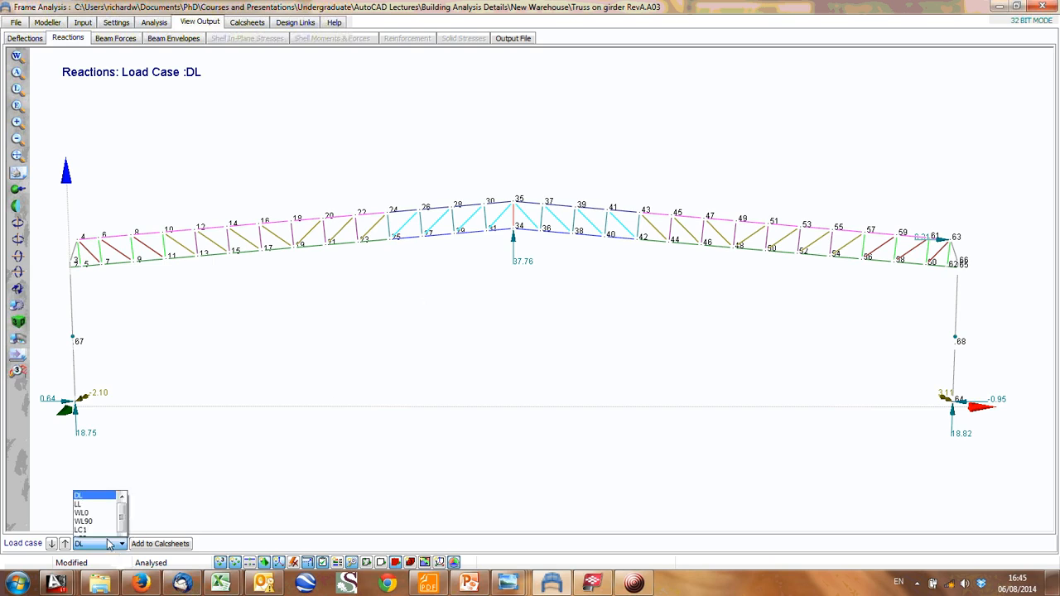
click(87, 480)
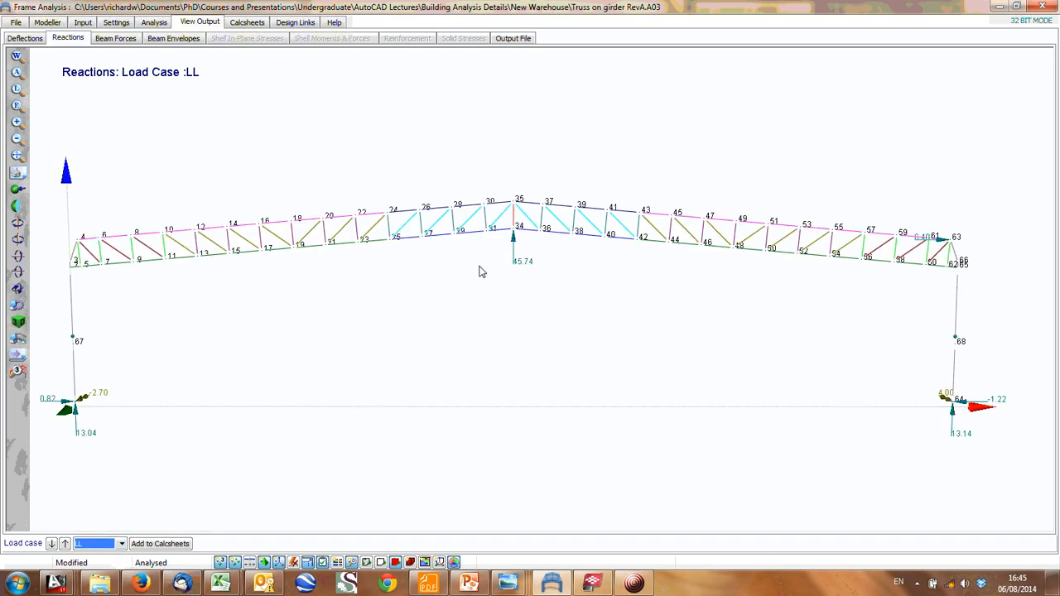
click(106, 543)
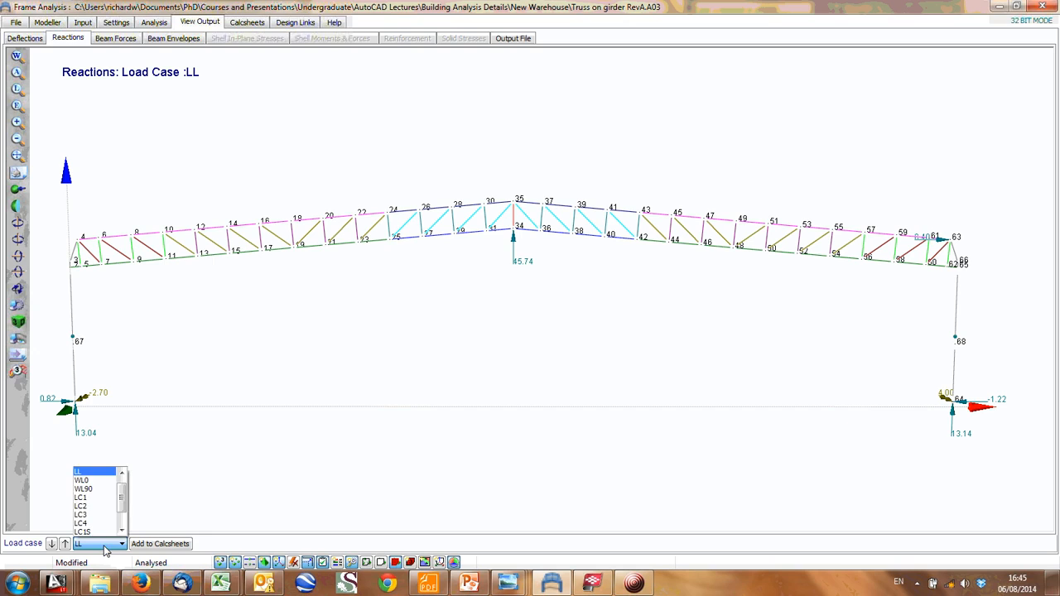
click(101, 482)
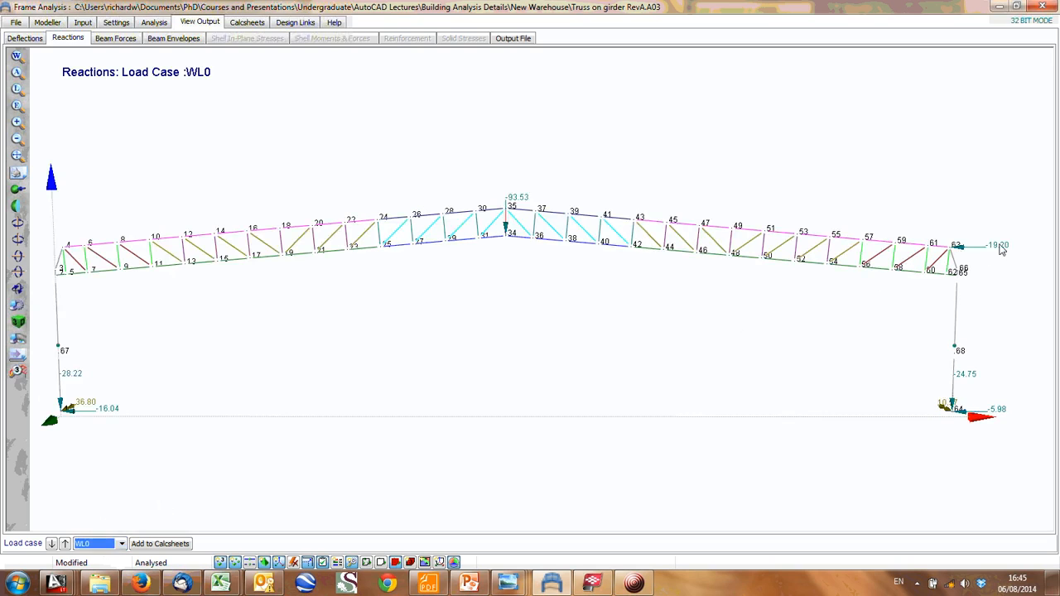
- Display the support reactions for load combination LC1, and return to those of load case DL
click(272, 387)
click(120, 545)
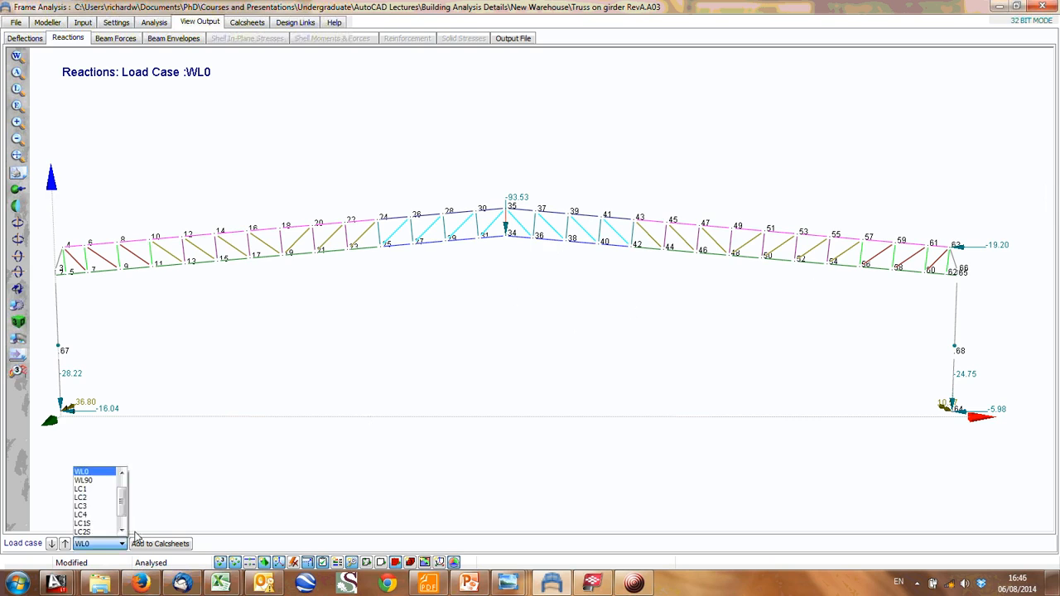
click(86, 488)
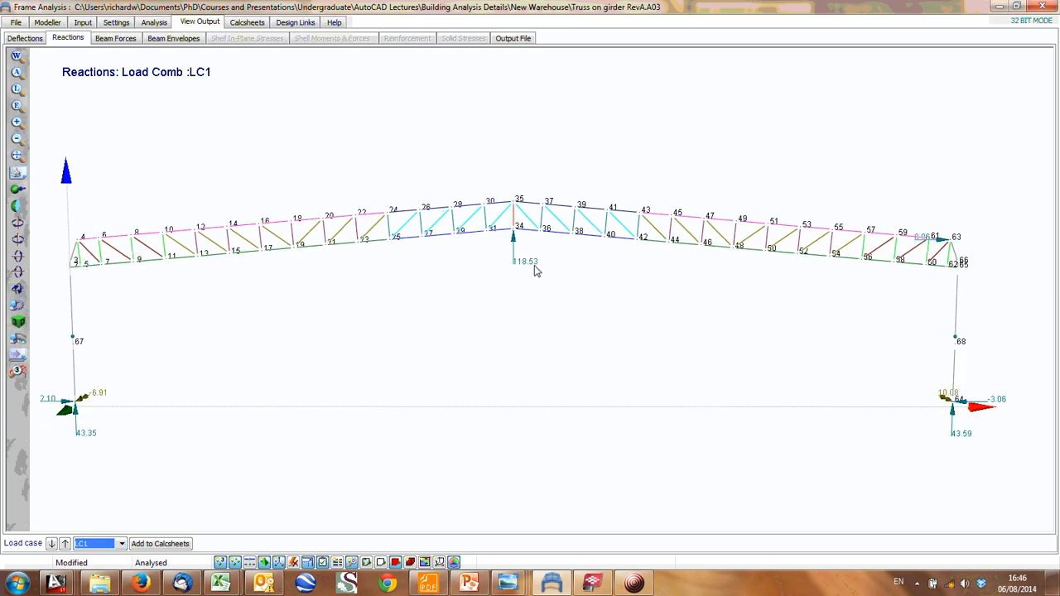
click(92, 544)
click(87, 472)
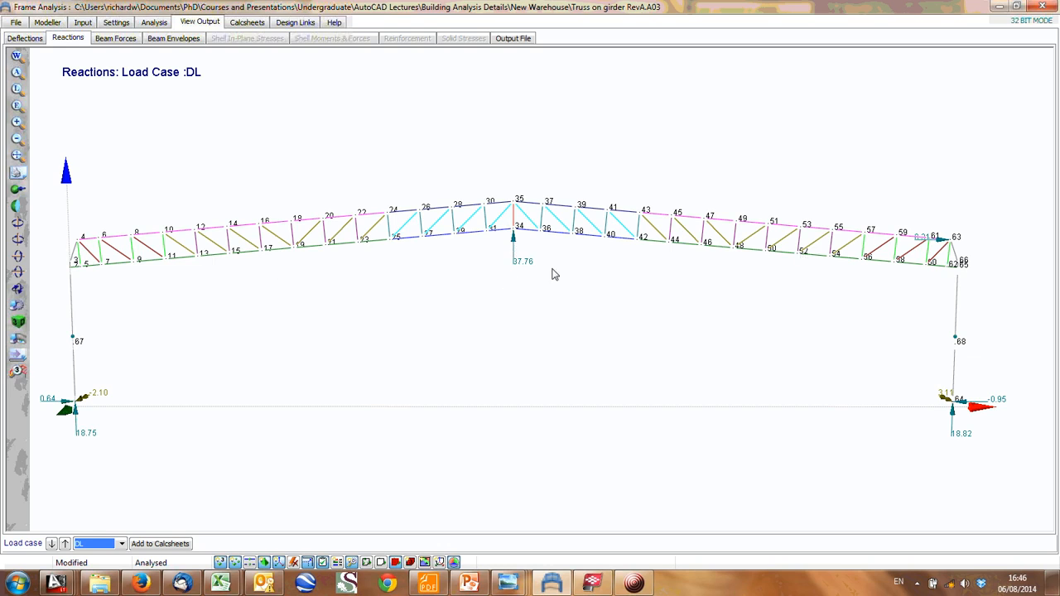
- Switch to AutoCAD and examine the loaded frame sketch and the plain truss frame with three columns
click(1000, 5)
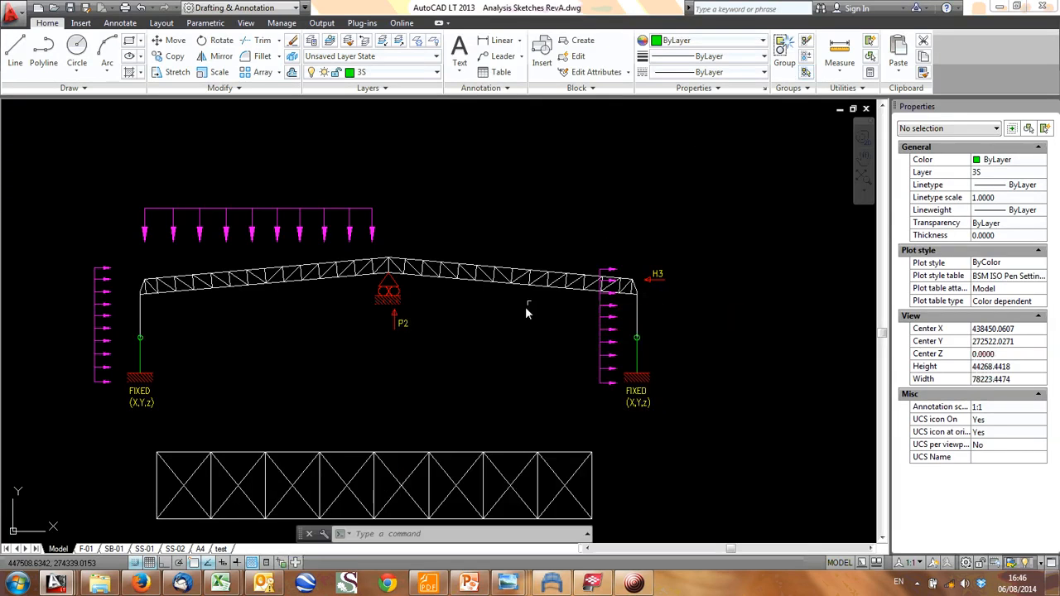
mouse_move(439, 421)
middle_down()
mouse_move(464, 208)
mouse_move(408, 164)
middle_up()
scroll(434, 464, down, 1)
scroll(389, 338, up, 1)
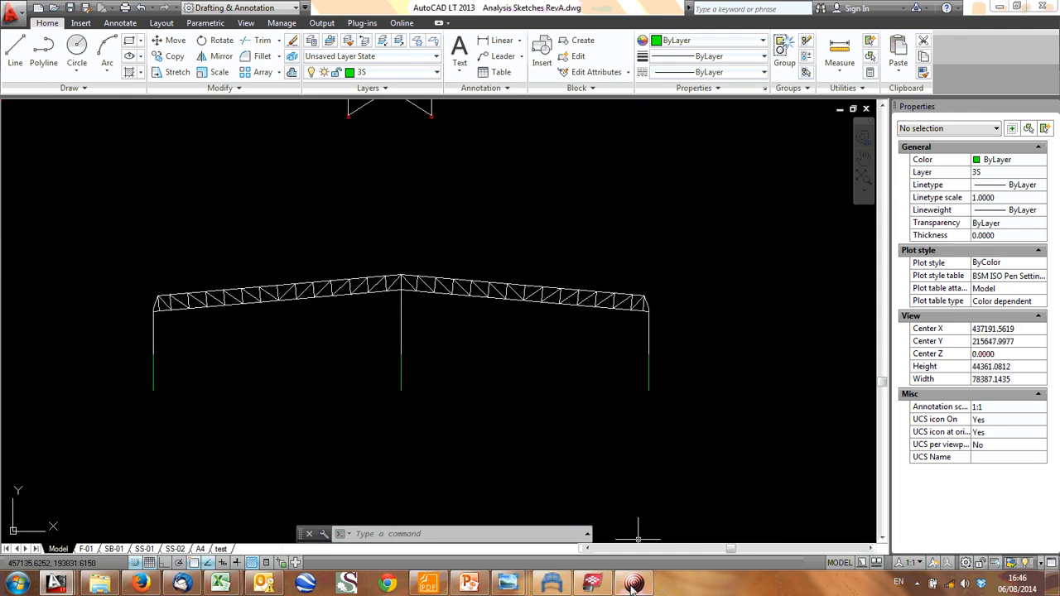
- Switch to Tekla BIMsight and examine the building's trusses, girders, purlins and roof bracing from several angles
click(592, 584)
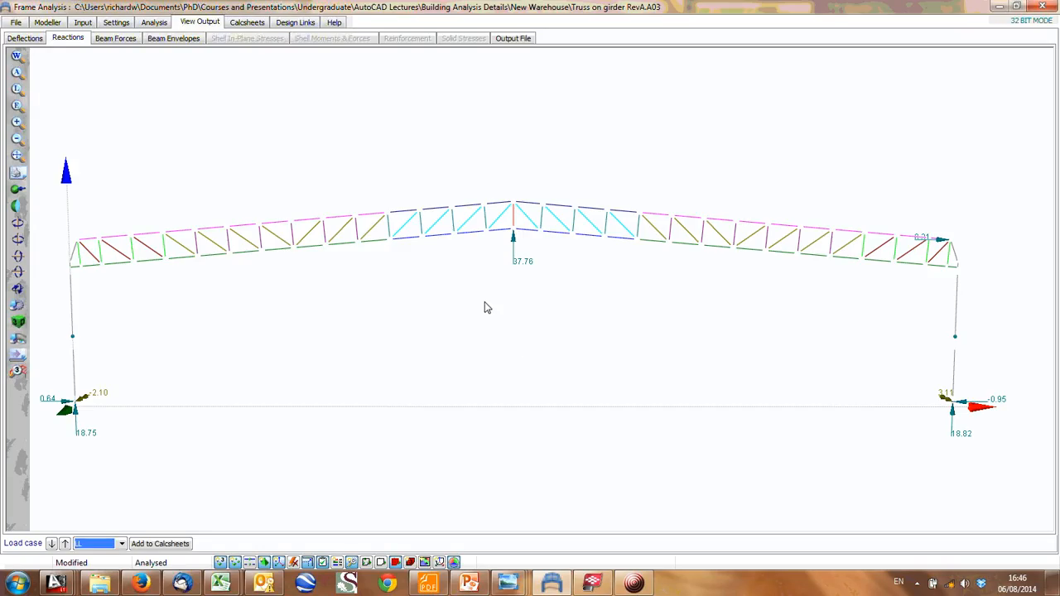
click(603, 582)
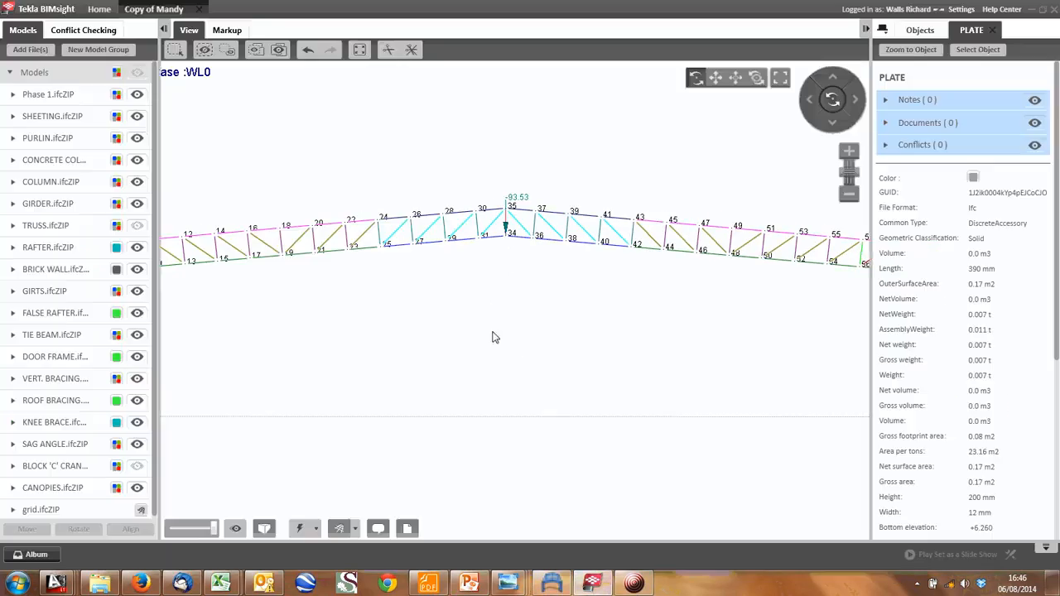
scroll(467, 329, down, 1)
drag(487, 329, 410, 286)
scroll(410, 286, up, 2)
scroll(409, 286, up, 5)
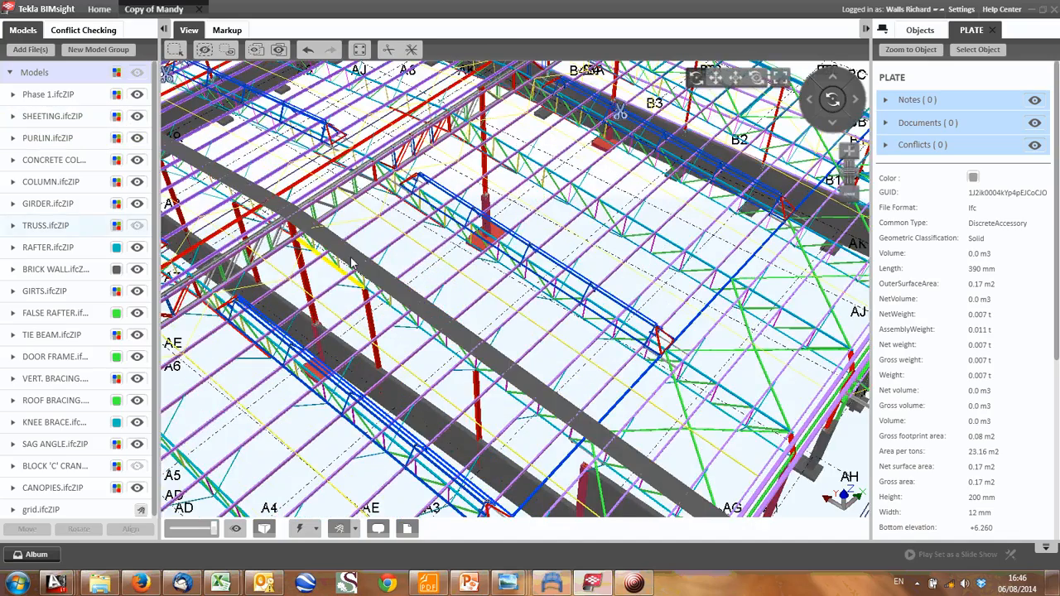
drag(351, 263, 501, 239)
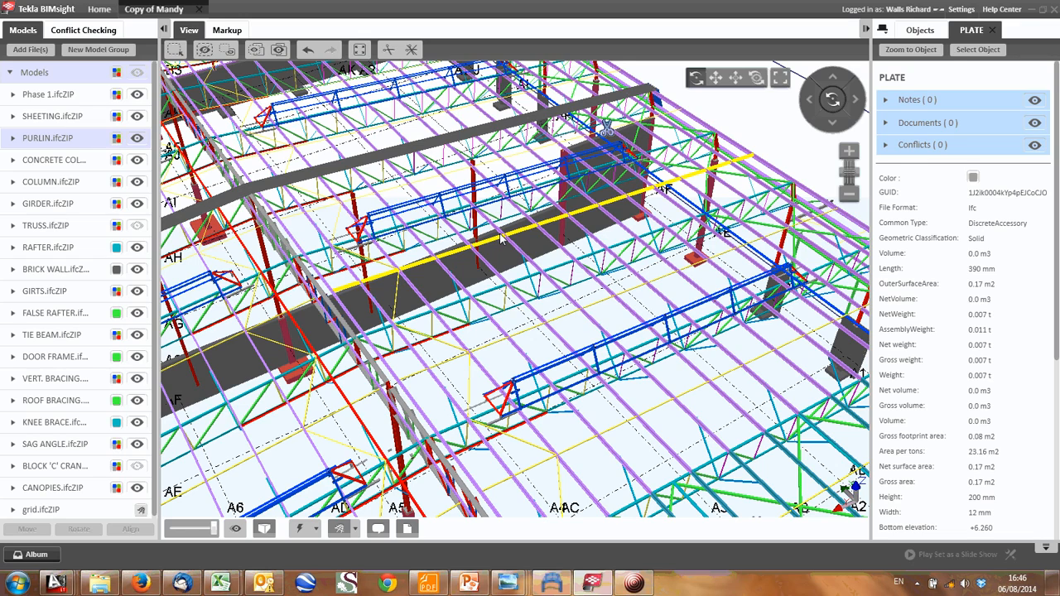
drag(501, 240, 494, 339)
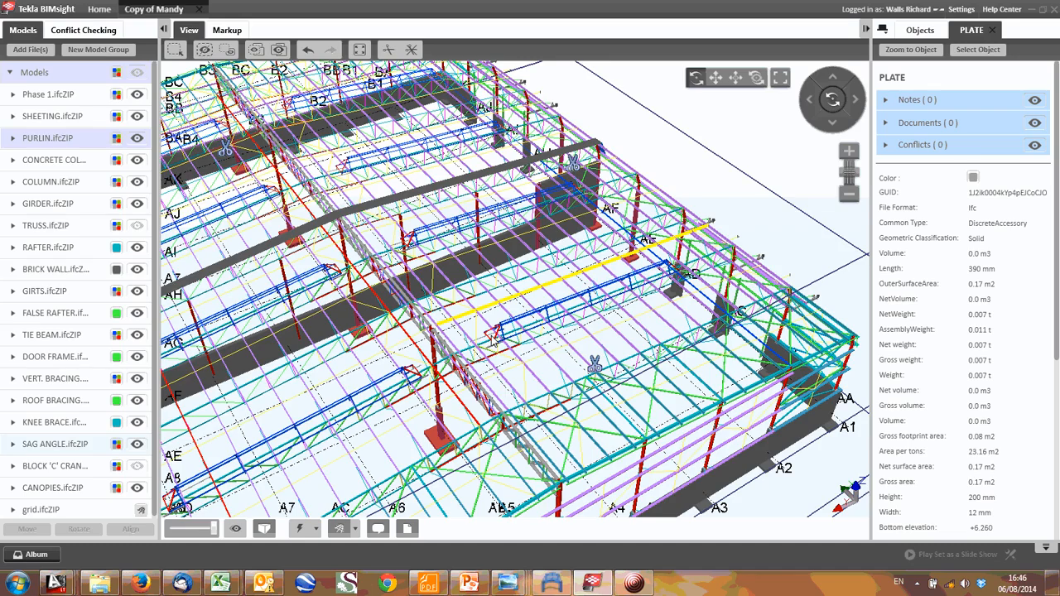
- Examine the 3D model's roof bracing, purlins, trusses and side-wall girts from several angles
scroll(493, 340, down, 3)
scroll(464, 404, up, 3)
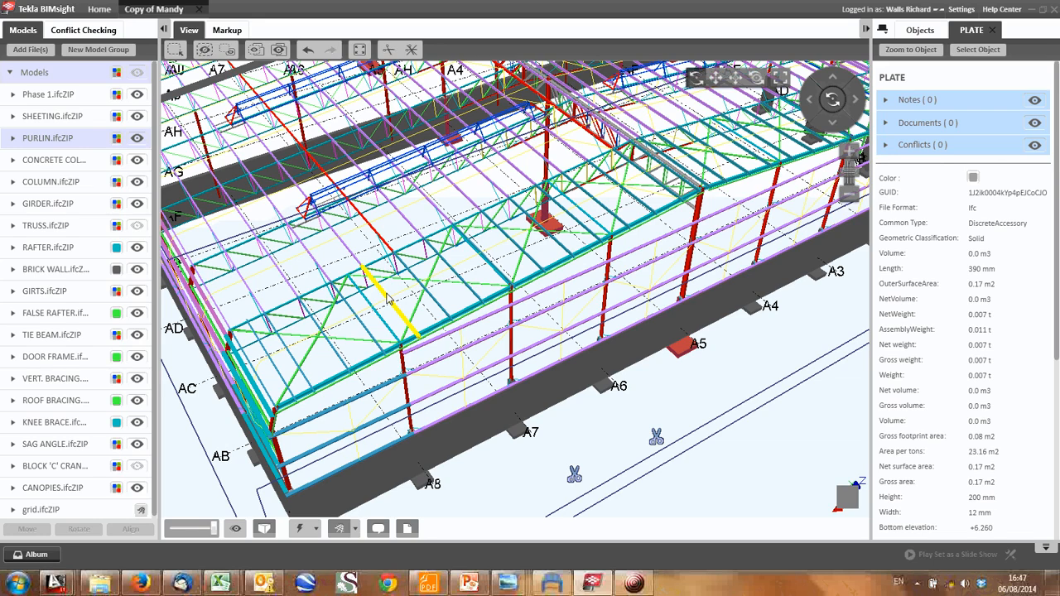
scroll(388, 300, up, 5)
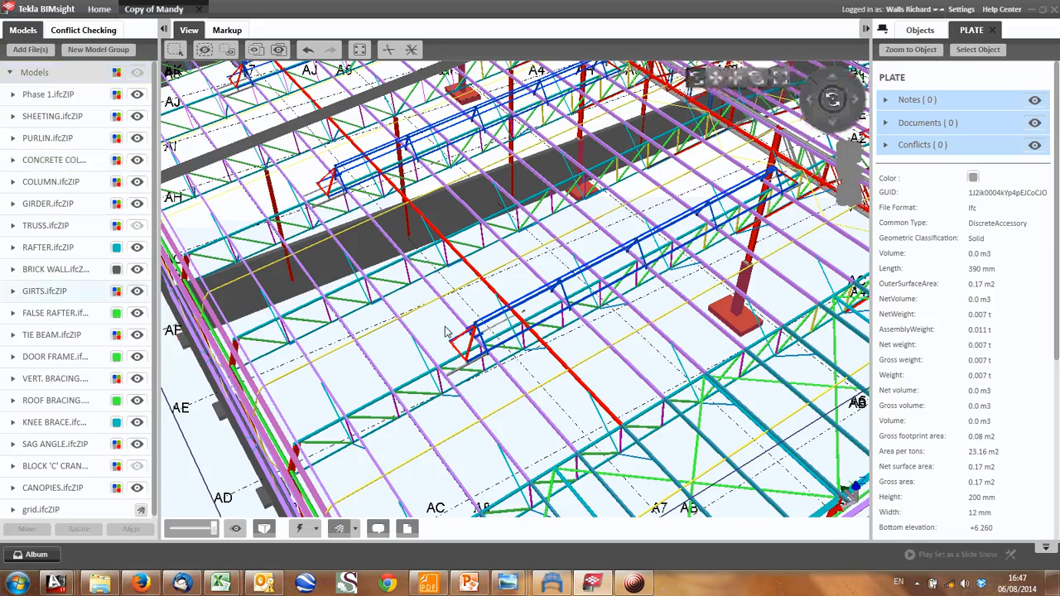
middle_drag(447, 328, 285, 387)
drag(285, 387, 545, 403)
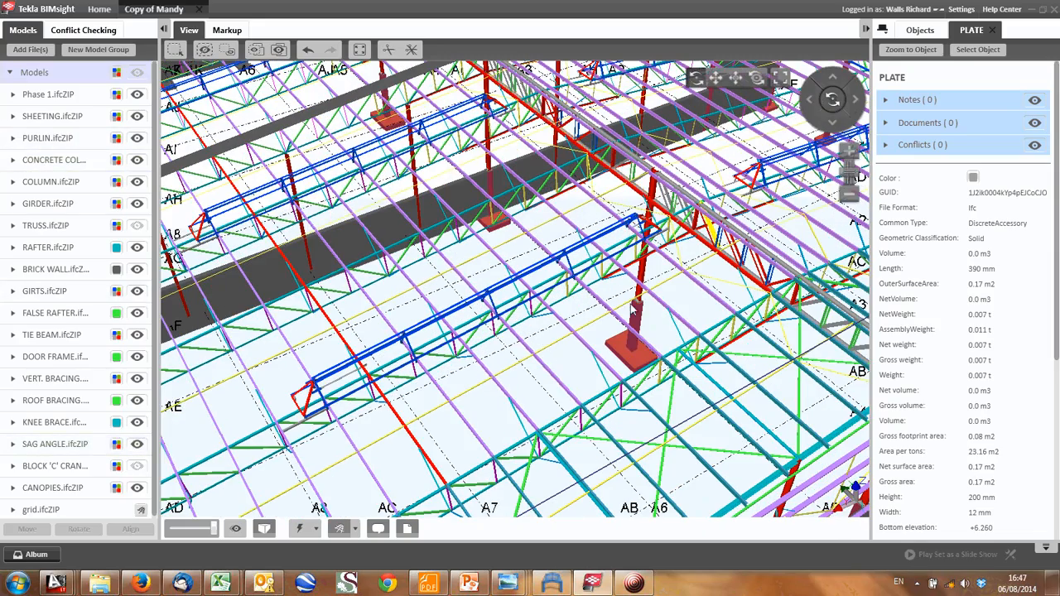
middle_drag(544, 404, 695, 236)
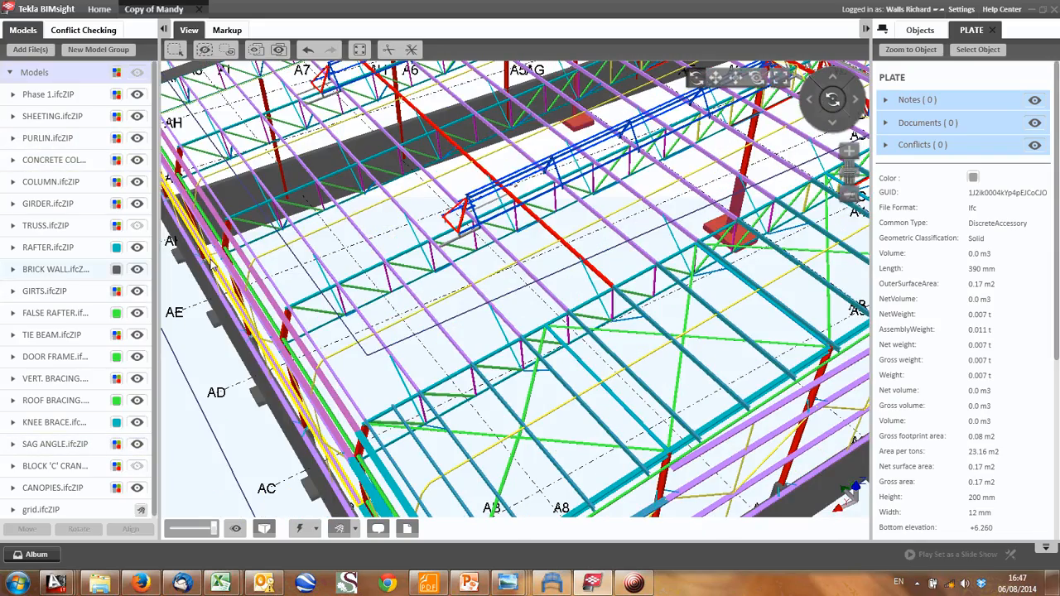
middle_drag(247, 239, 410, 177)
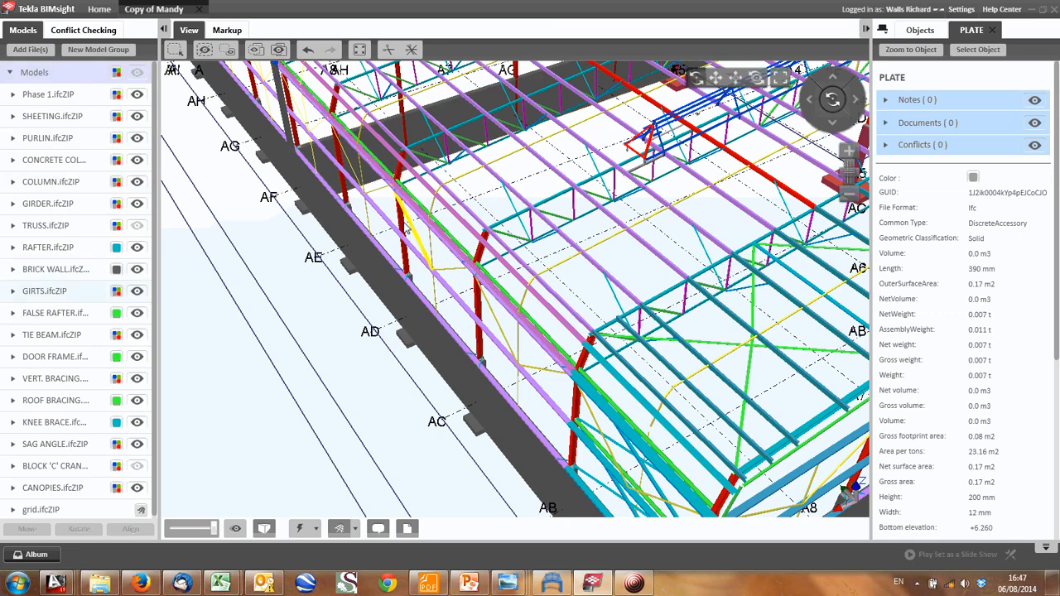
- Switch to Frame Analysis and display the frame's axial beam forces and X-moments for load case WL0
click(552, 585)
middle_drag(178, 278, 296, 262)
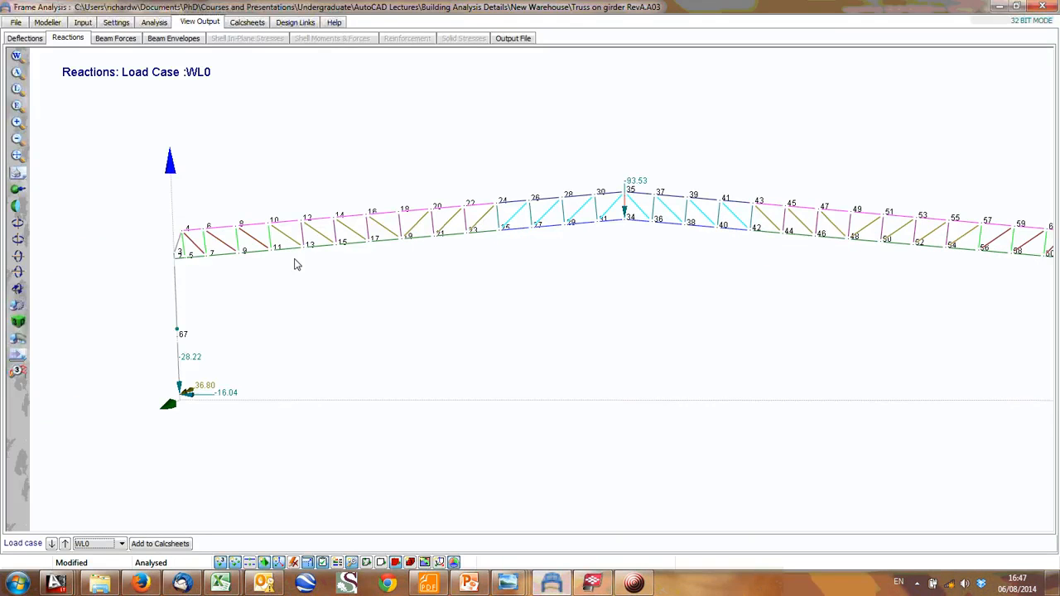
click(109, 39)
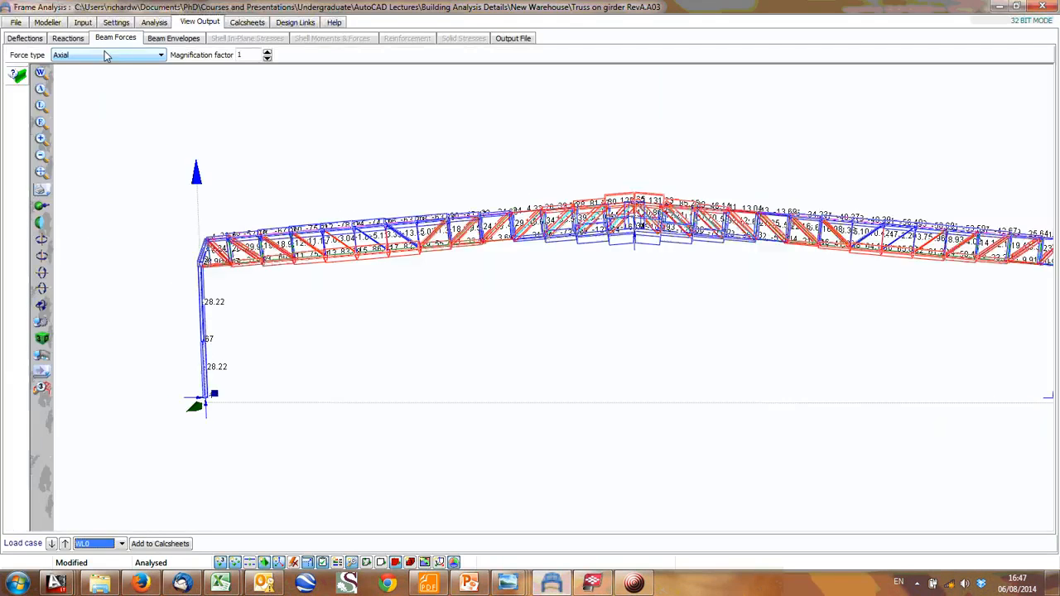
click(160, 55)
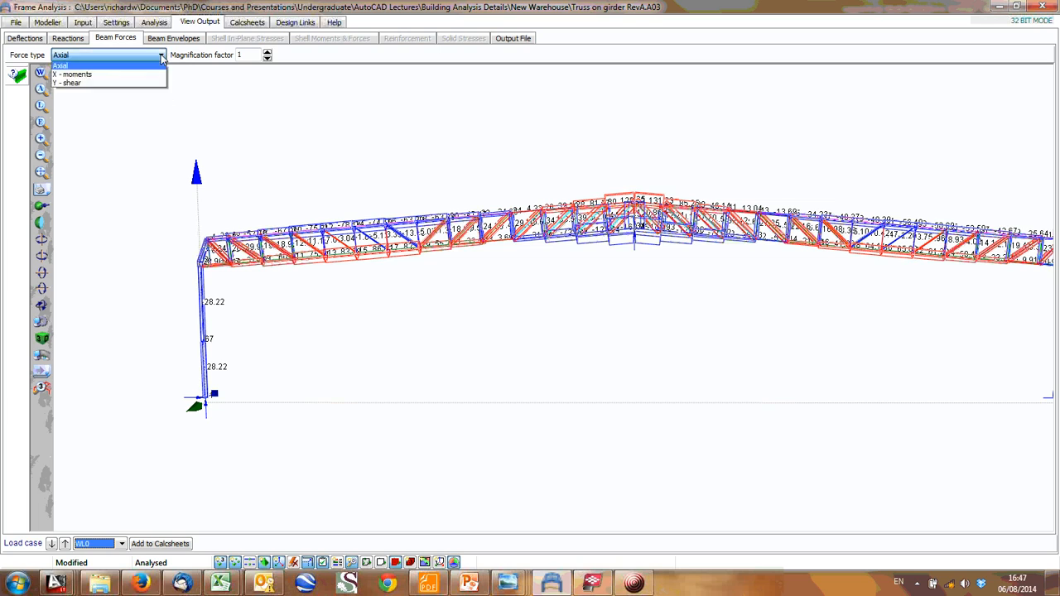
click(105, 73)
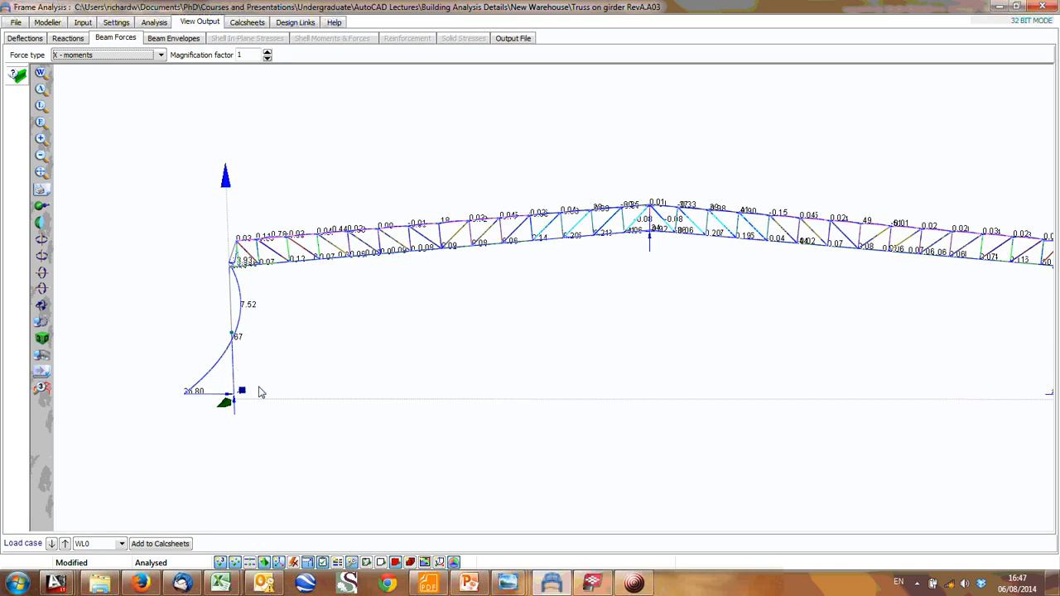
middle_drag(234, 399, 203, 404)
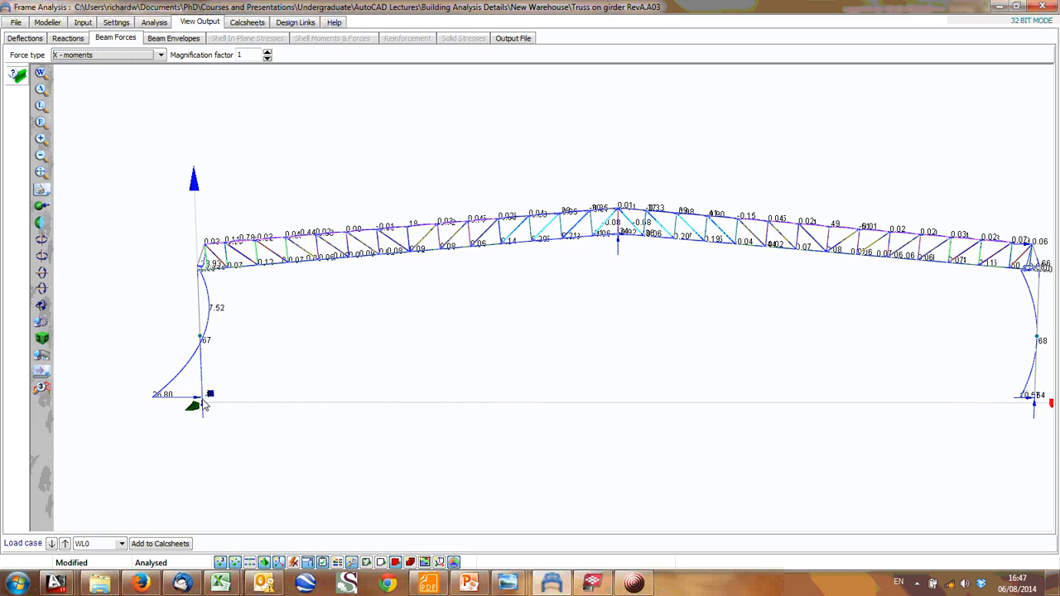
- Switch to the AutoCAD drawing 6132-SS-01 Rev.7 and examine the column base and footing at gridline AF in Section G-G
mouse_move(57, 583)
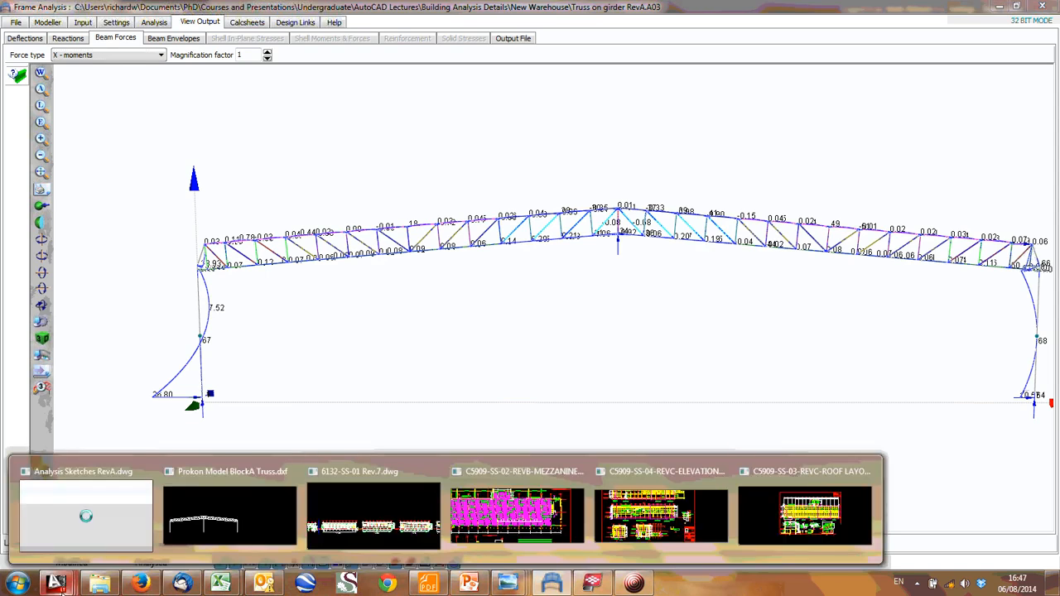
click(374, 513)
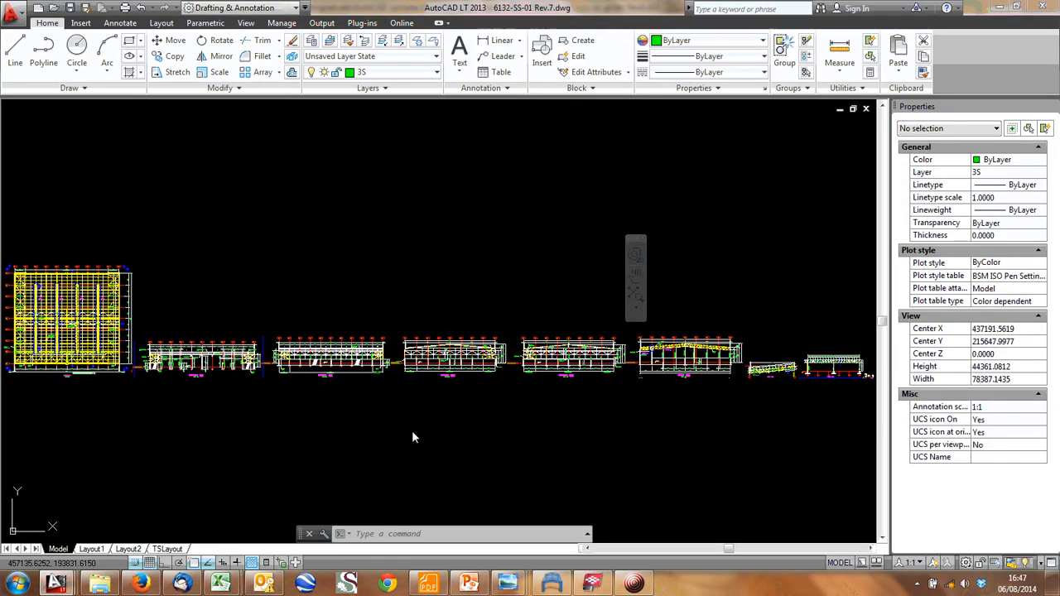
scroll(770, 373, up, 5)
scroll(807, 370, up, 12)
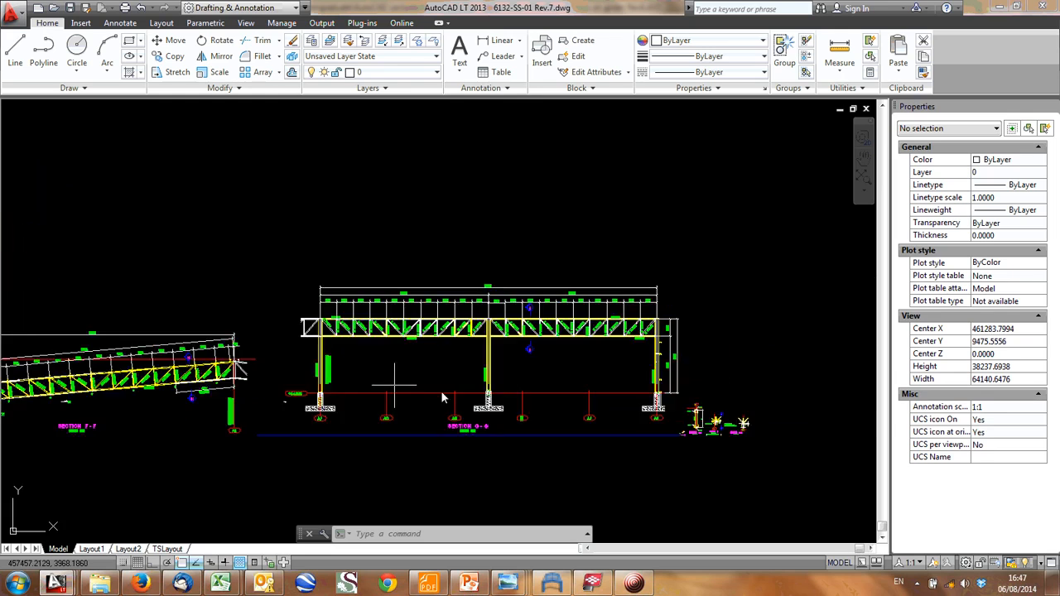
scroll(386, 380, down, 6)
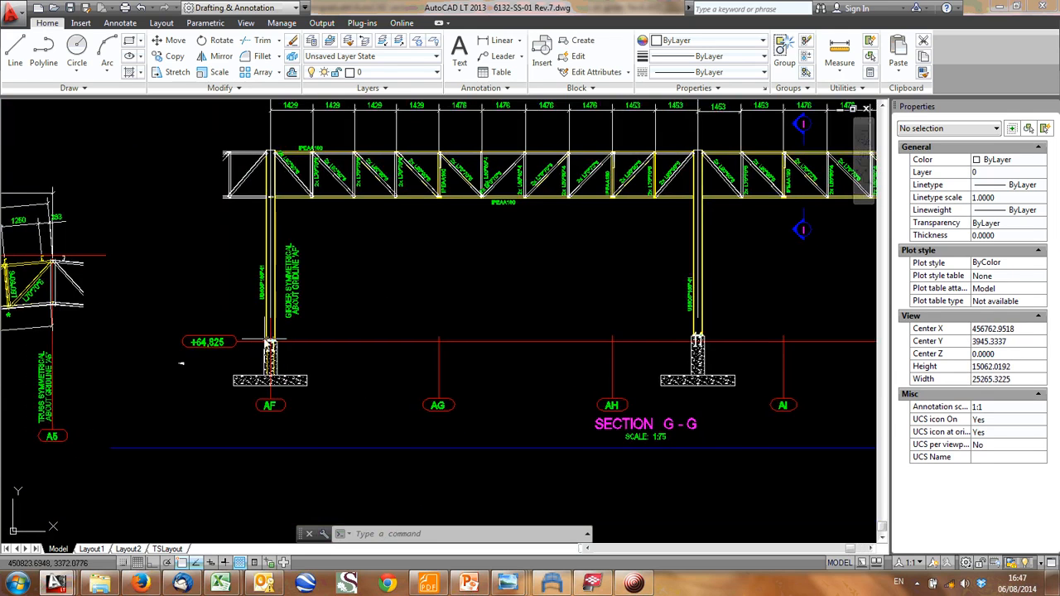
scroll(284, 352, up, 3)
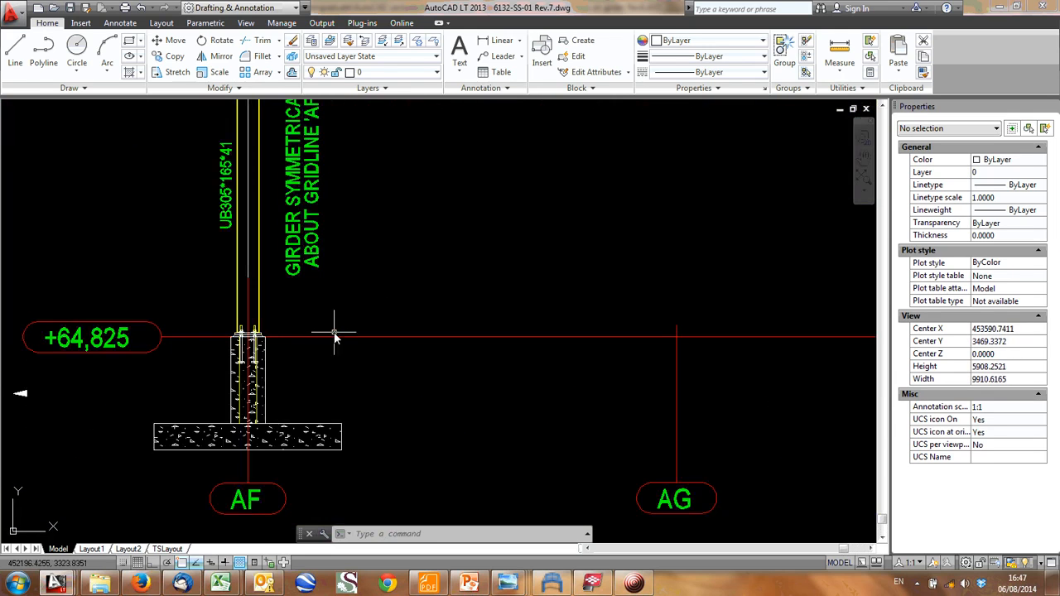
scroll(353, 340, down, 2)
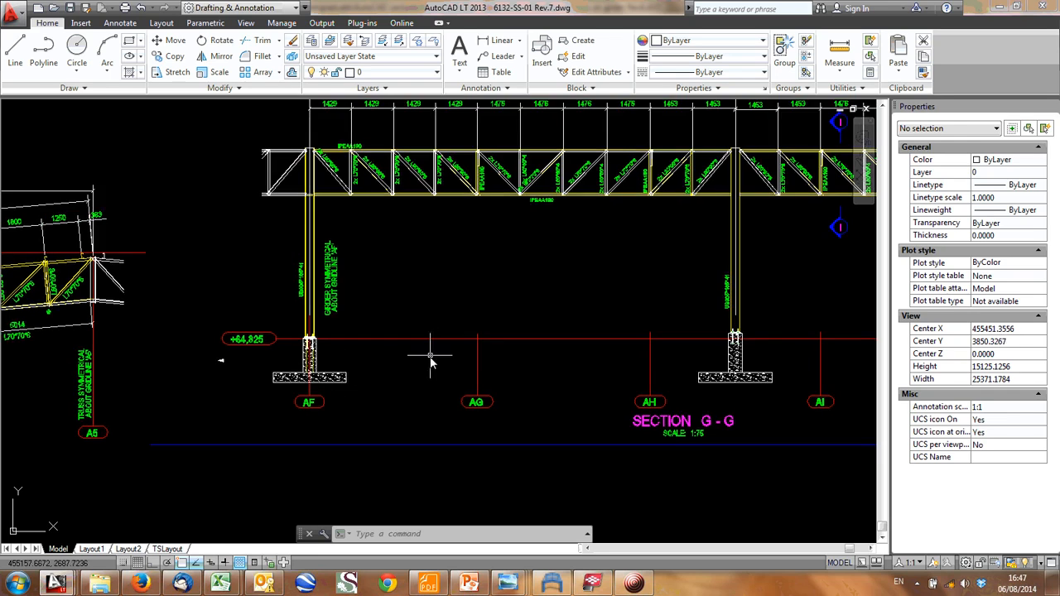
scroll(431, 364, down, 6)
- Examine Section E-E, focusing on the central UB305*165*41 column, its concrete pedestal and its footing
middle_drag(251, 385, 544, 319)
middle_drag(176, 249, 460, 308)
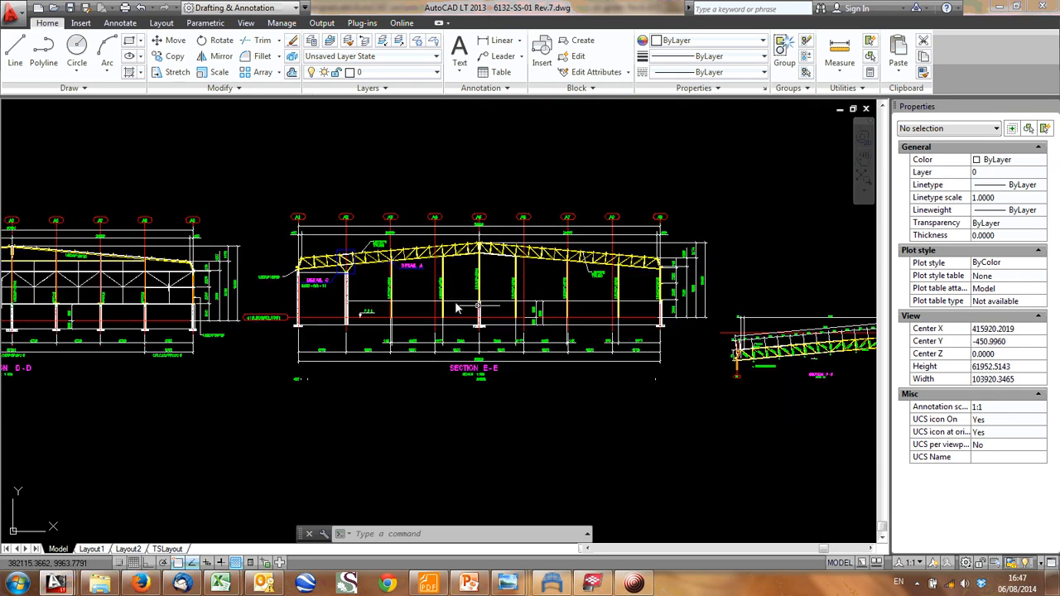
scroll(457, 308, up, 6)
scroll(592, 313, up, 2)
scroll(591, 299, up, 1)
middle_drag(560, 330, 485, 380)
scroll(483, 380, down, 1)
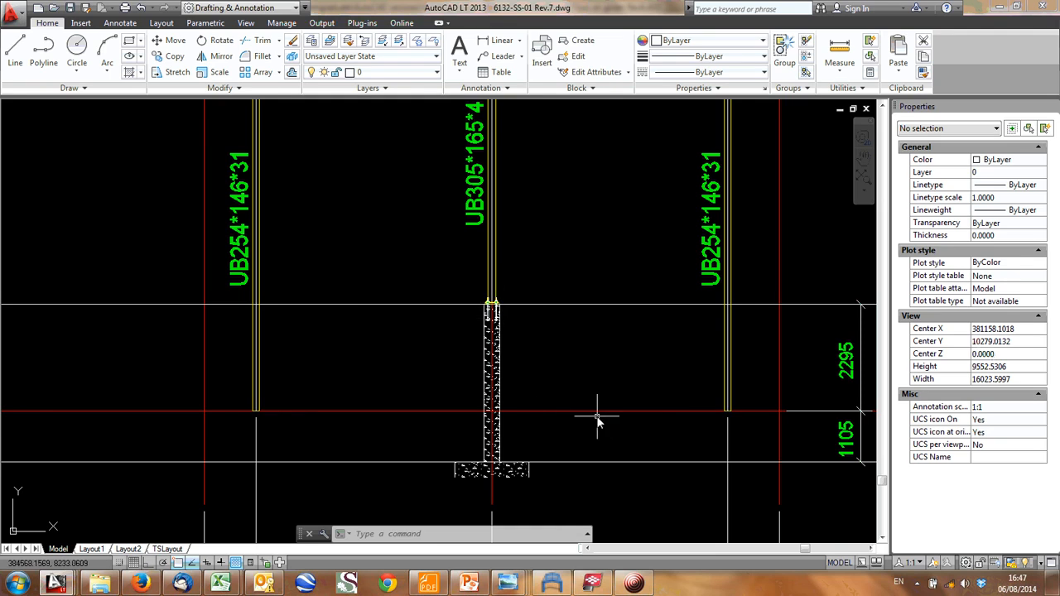
middle_drag(492, 470, 590, 437)
scroll(590, 448, down, 1)
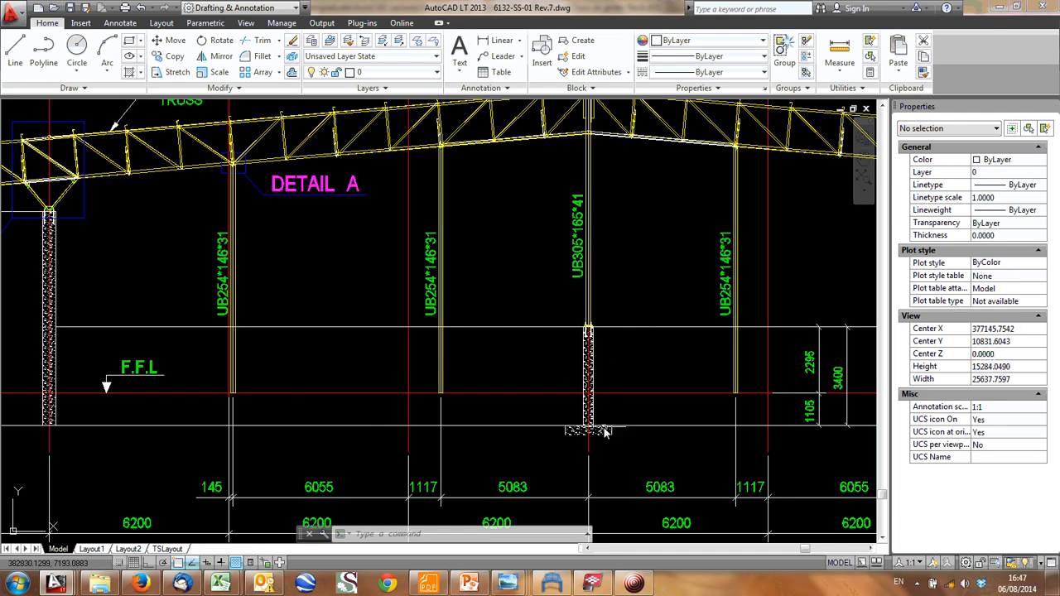
scroll(627, 426, down, 1)
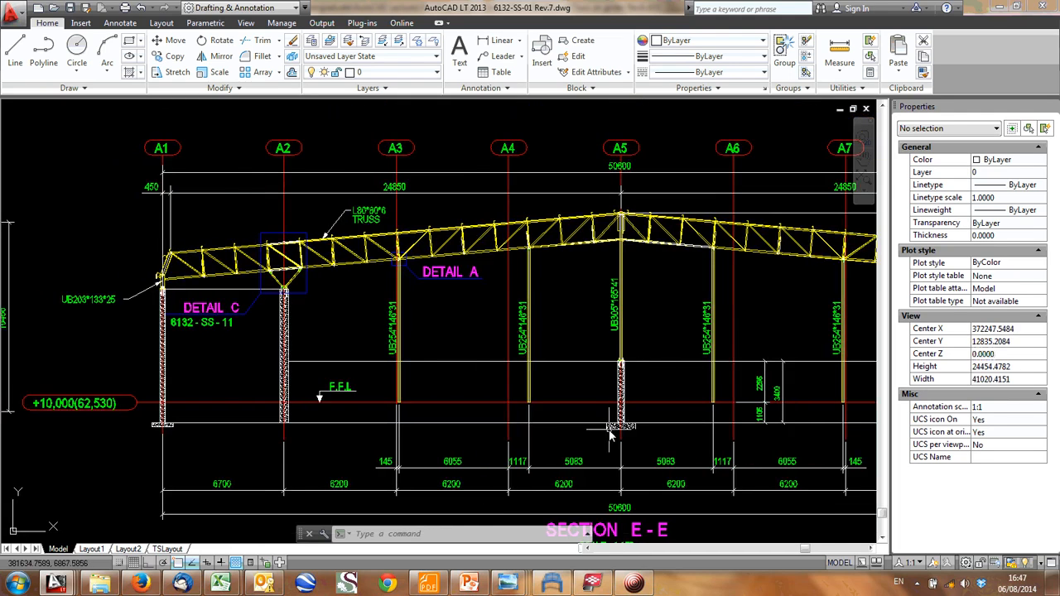
- Look along the row of building sections and examine the lattice girder and its supporting columns in Section G-G
scroll(494, 471, down, 1)
middle_drag(571, 458, 378, 394)
scroll(522, 460, down, 1)
middle_drag(557, 380, 222, 372)
mouse_move(591, 585)
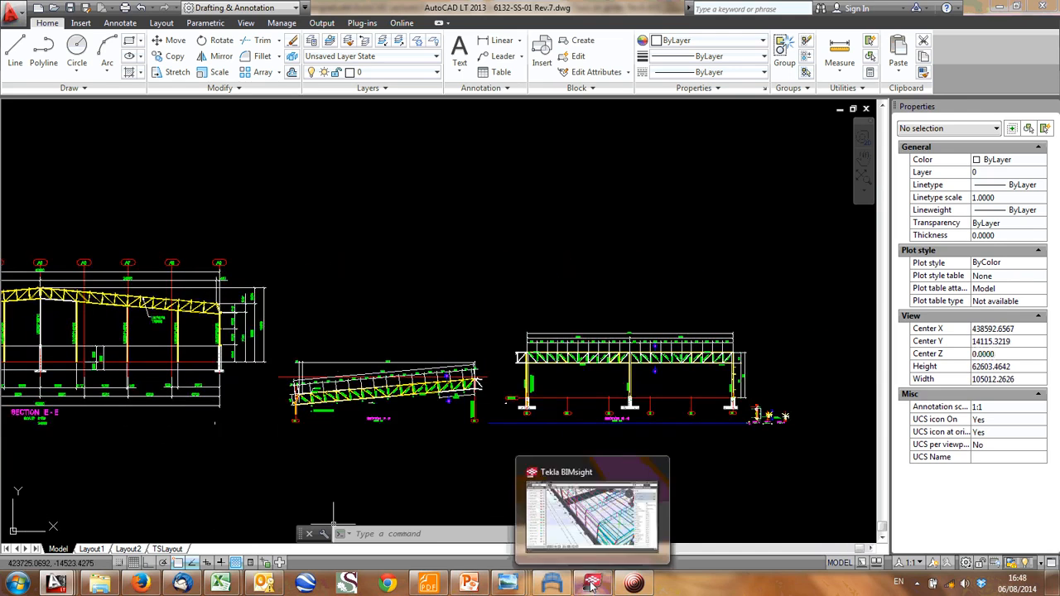
scroll(487, 451, down, 1)
middle_drag(408, 454, 573, 439)
scroll(571, 440, down, 1)
middle_drag(247, 429, 387, 397)
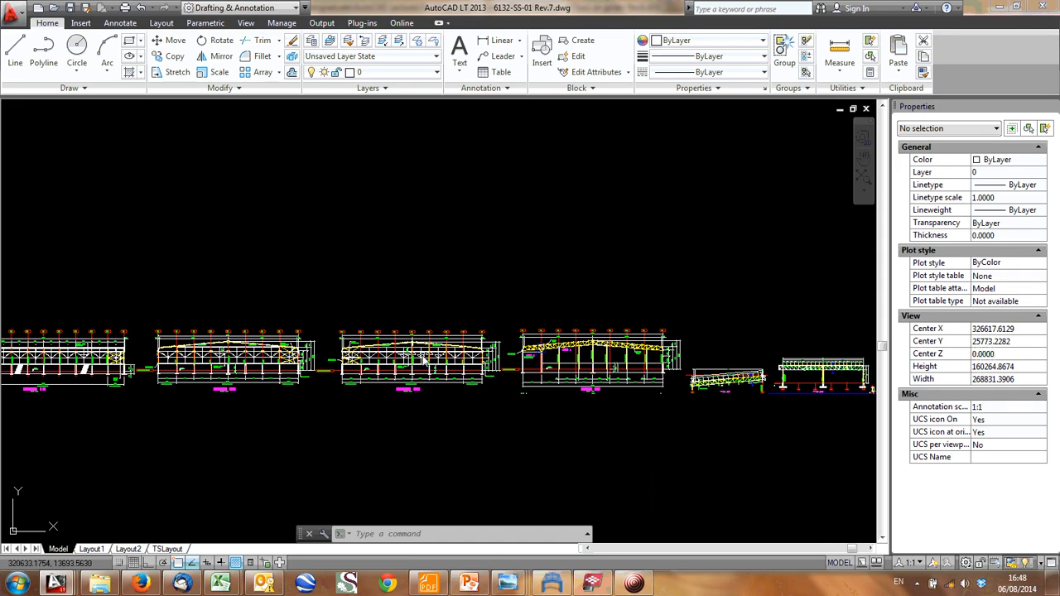
middle_drag(425, 360, 271, 367)
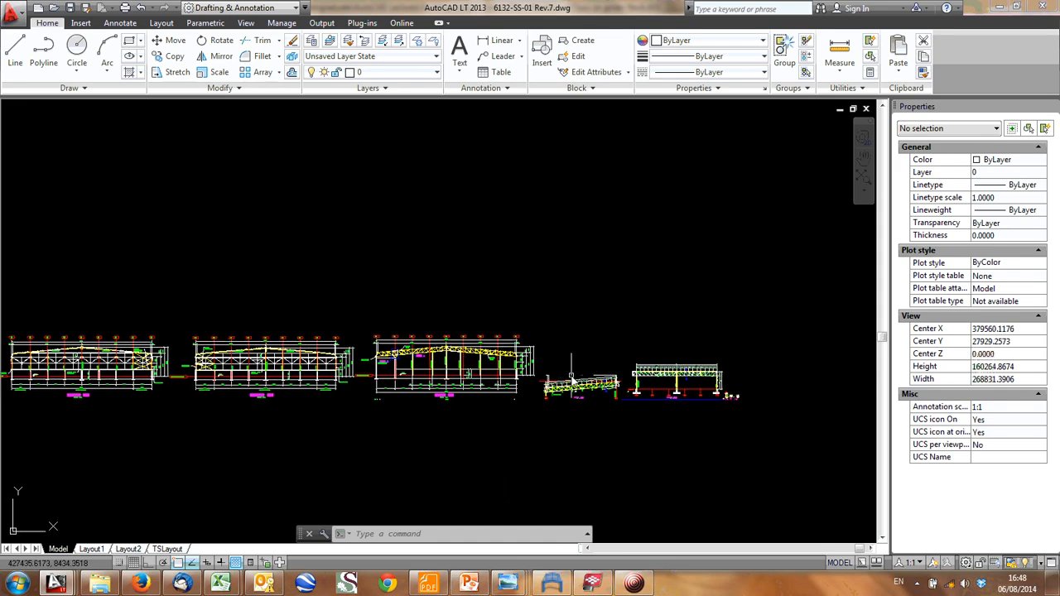
scroll(615, 378, up, 3)
middle_drag(661, 386, 248, 383)
scroll(436, 376, up, 2)
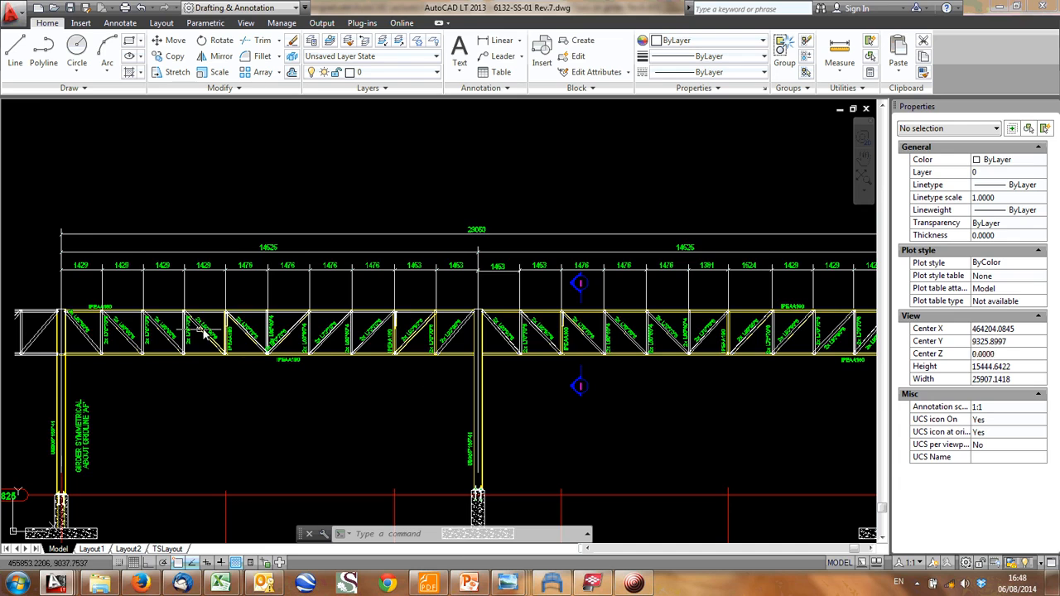
scroll(208, 333, down, 3)
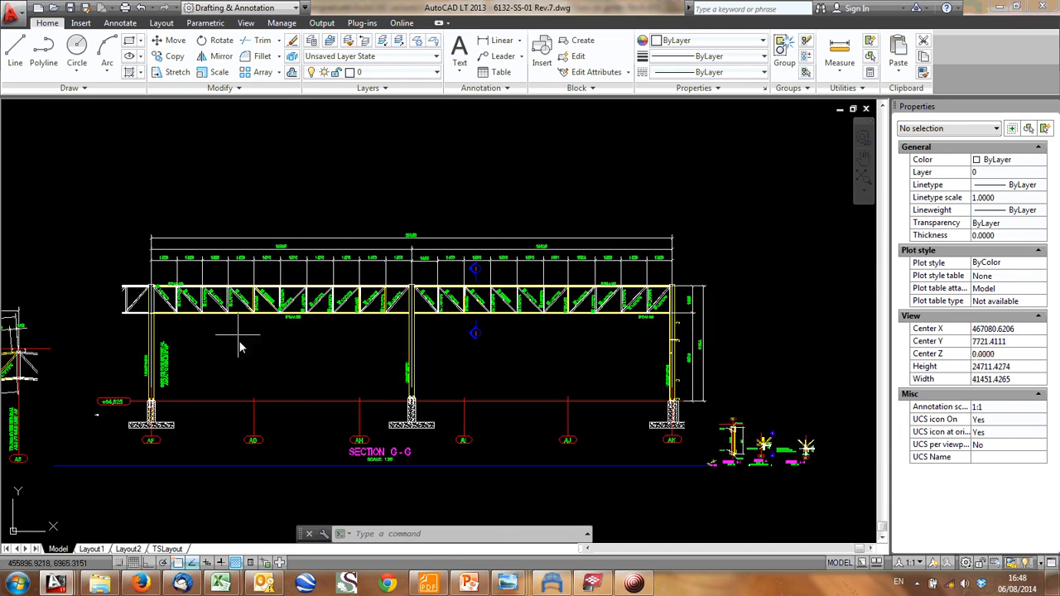
- Switch to the Analysis Sketches RevA drawing and examine the girder sketch carried on five columns
key(ctrl+Tab)
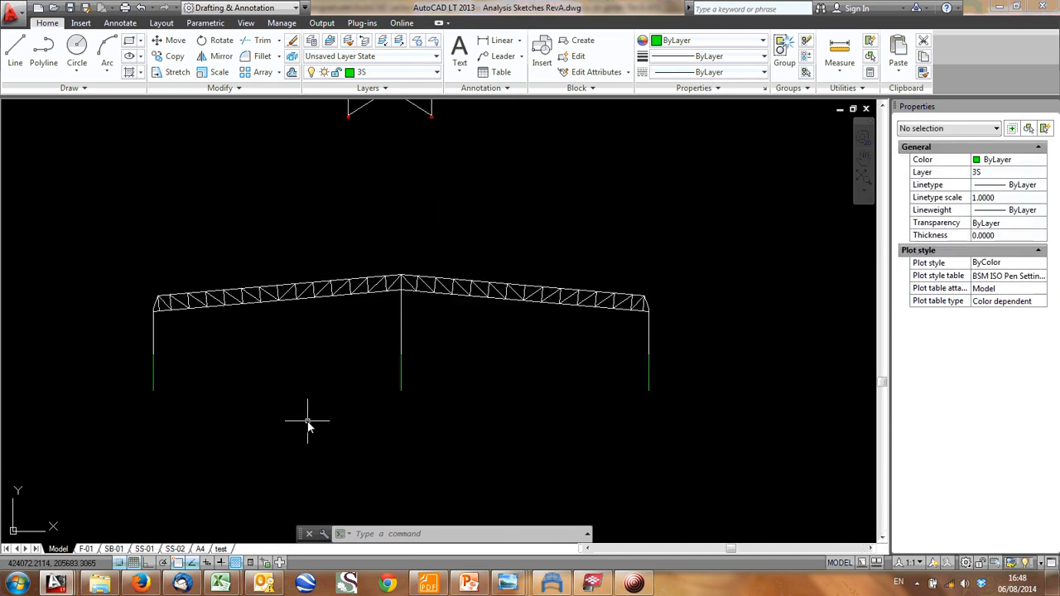
scroll(364, 265, down, 8)
scroll(350, 324, up, 6)
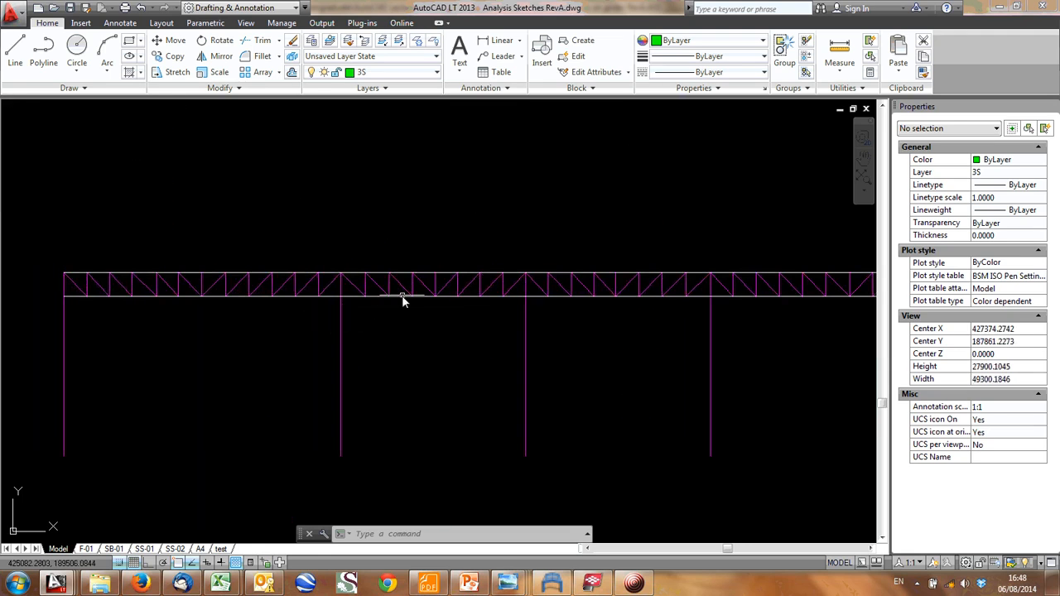
scroll(404, 301, down, 3)
scroll(304, 326, up, 1)
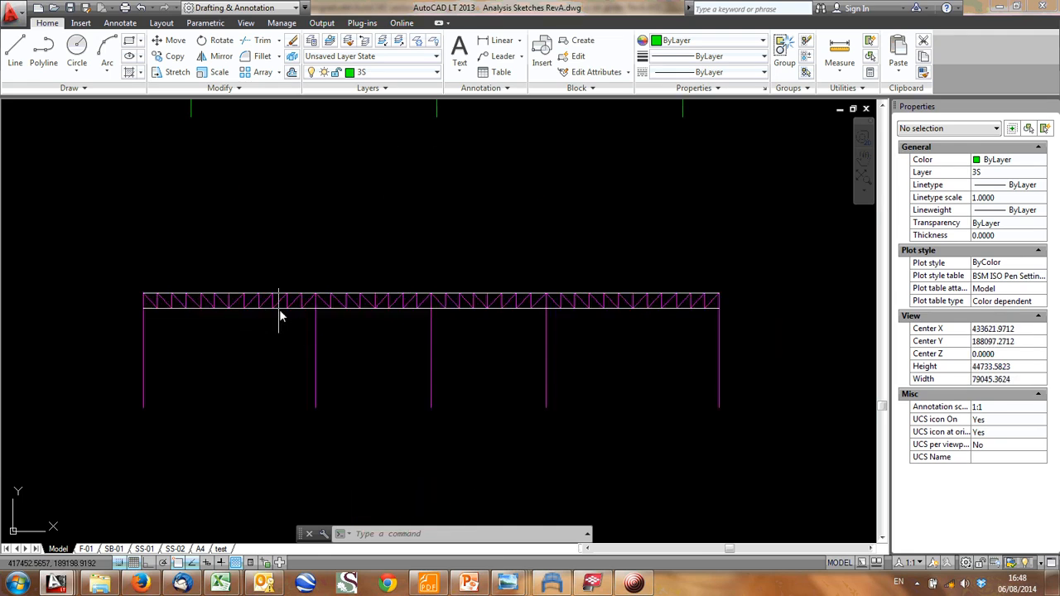
middle_drag(360, 338, 403, 337)
middle_drag(493, 321, 475, 320)
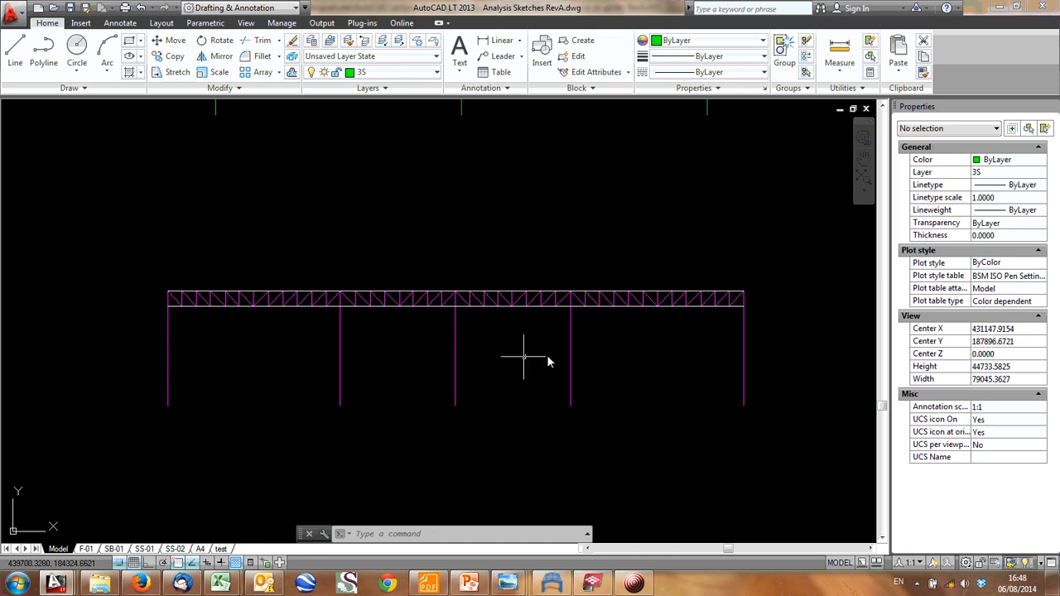
middle_drag(455, 320, 391, 360)
- Examine the loaded truss frame sketch, pointing out the P2 reaction at its central roller support, and return to the plain frame and girder sketches
scroll(406, 366, down, 2)
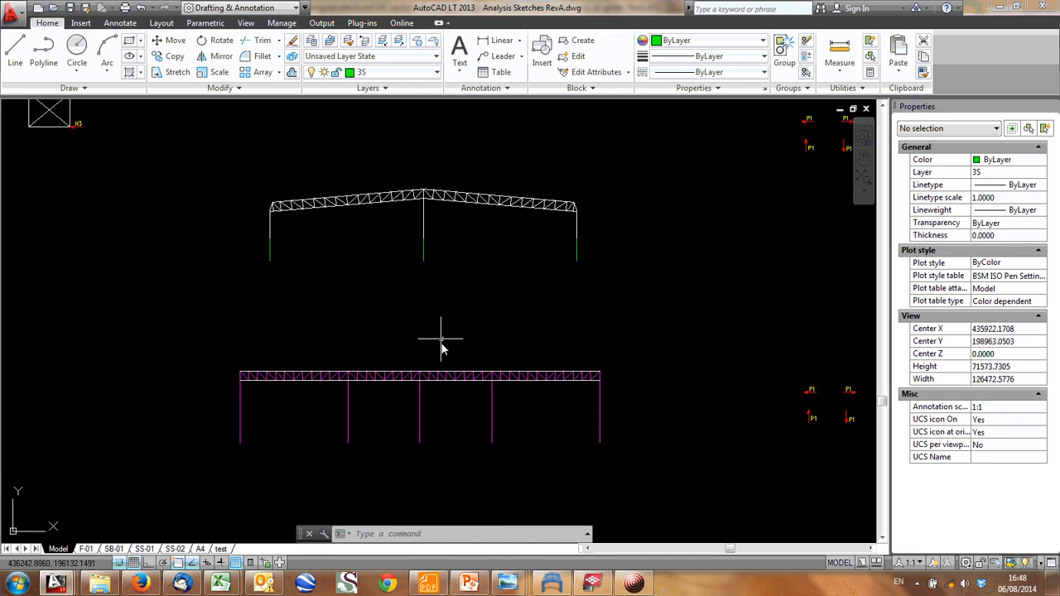
middle_drag(571, 228, 555, 304)
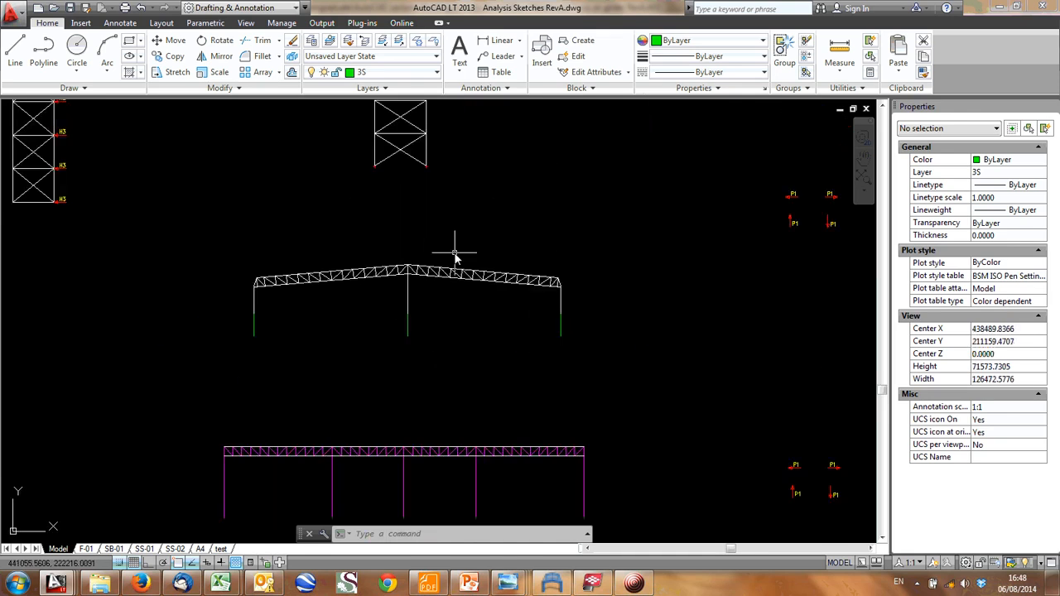
middle_drag(455, 253, 454, 281)
middle_drag(47, 141, 153, 180)
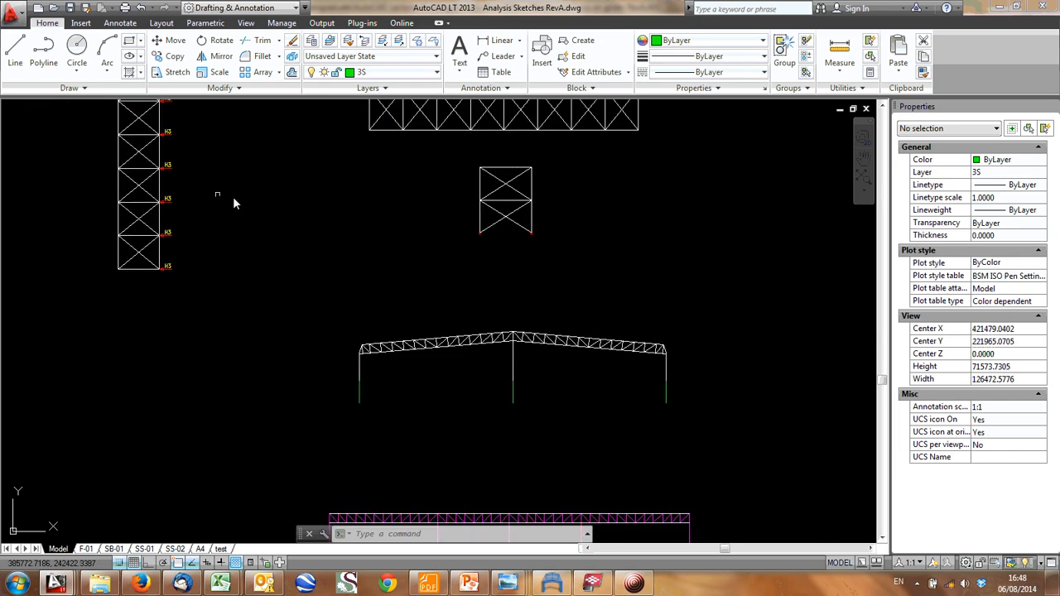
mouse_move(554, 234)
middle_down()
mouse_move(534, 322)
mouse_move(514, 343)
middle_up()
scroll(468, 295, up, 4)
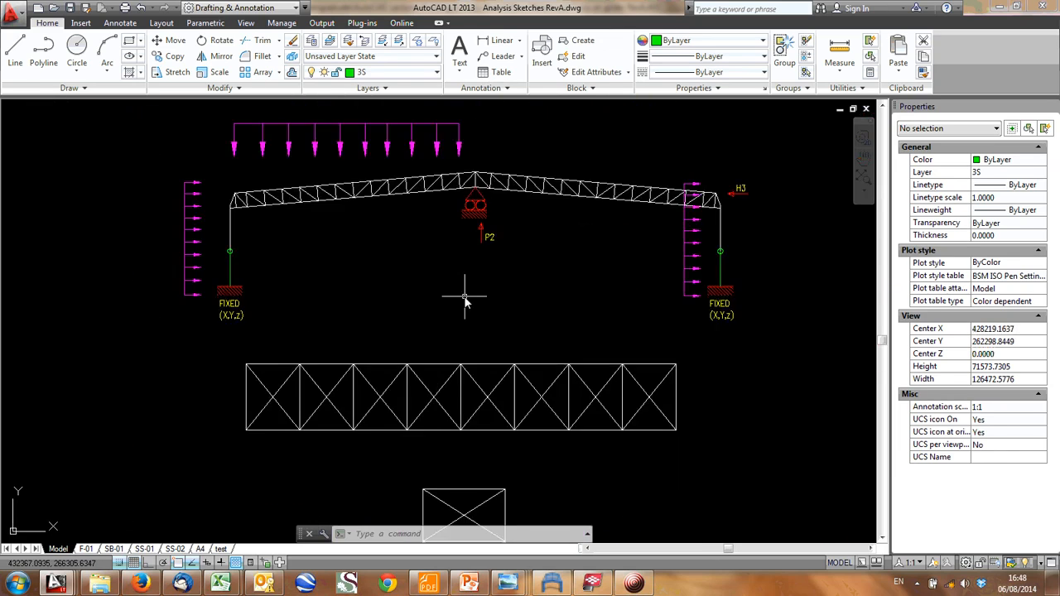
click(524, 233)
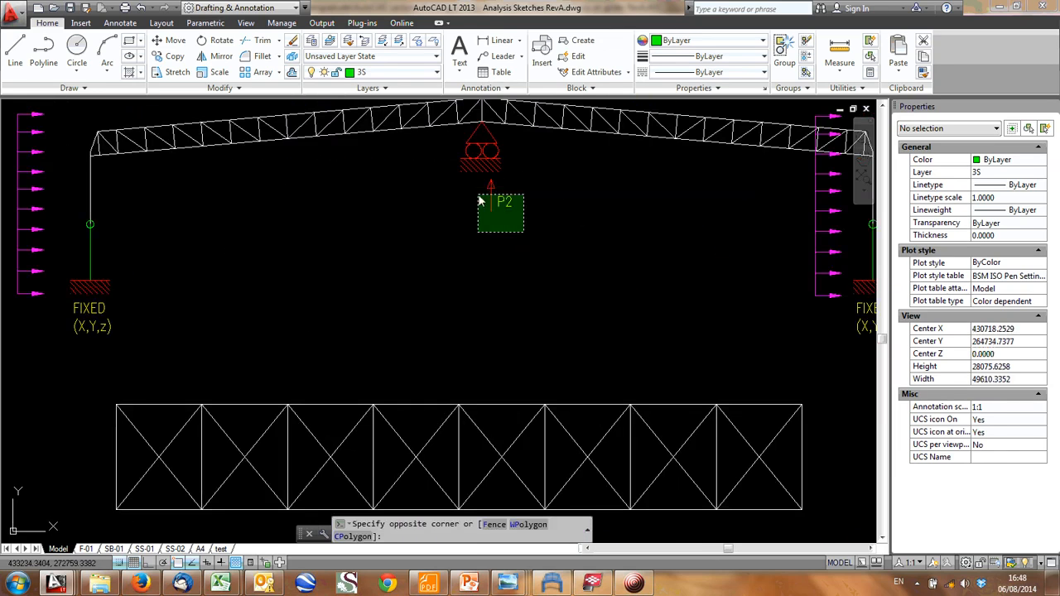
click(557, 230)
scroll(497, 199, down, 4)
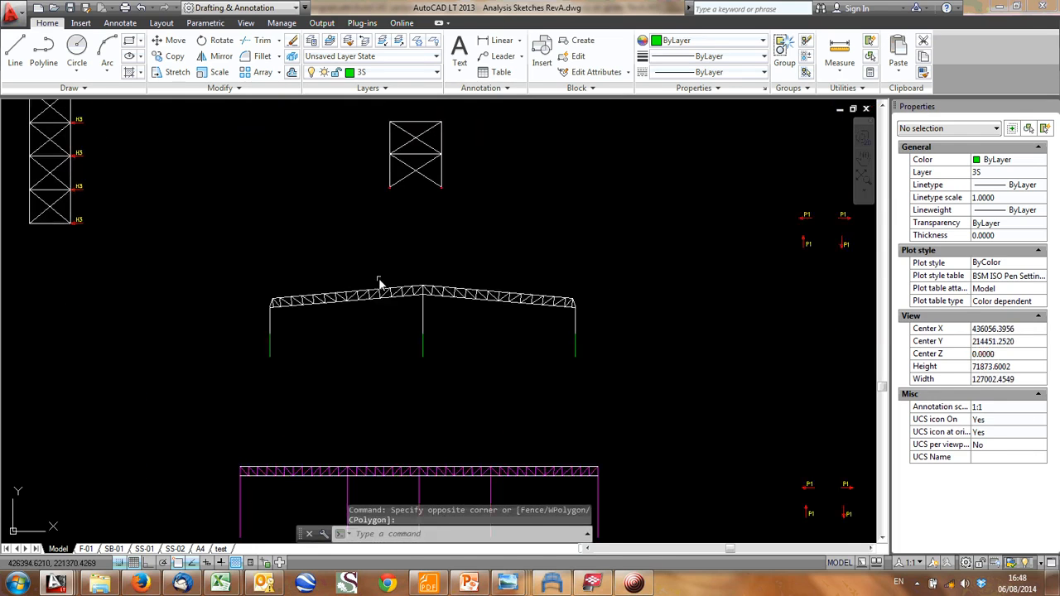
- Copy the downward P1 load arrow and its label from the load symbols onto the left end of the girder's top chord
scroll(589, 262, down, 2)
middle_drag(613, 257, 420, 381)
scroll(553, 201, up, 8)
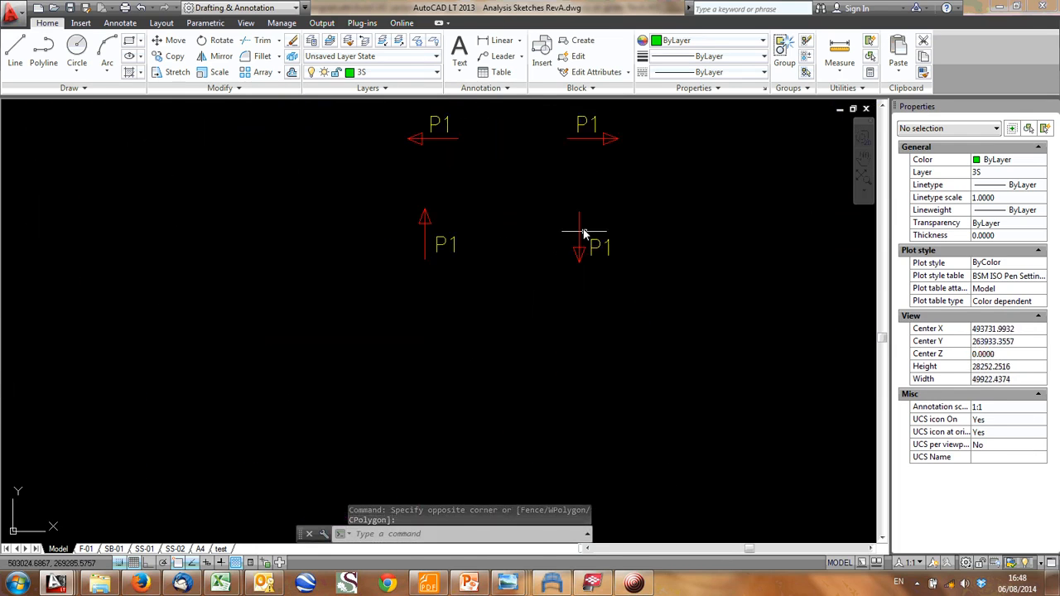
click(548, 192)
click(650, 330)
text(co)
key(Return)
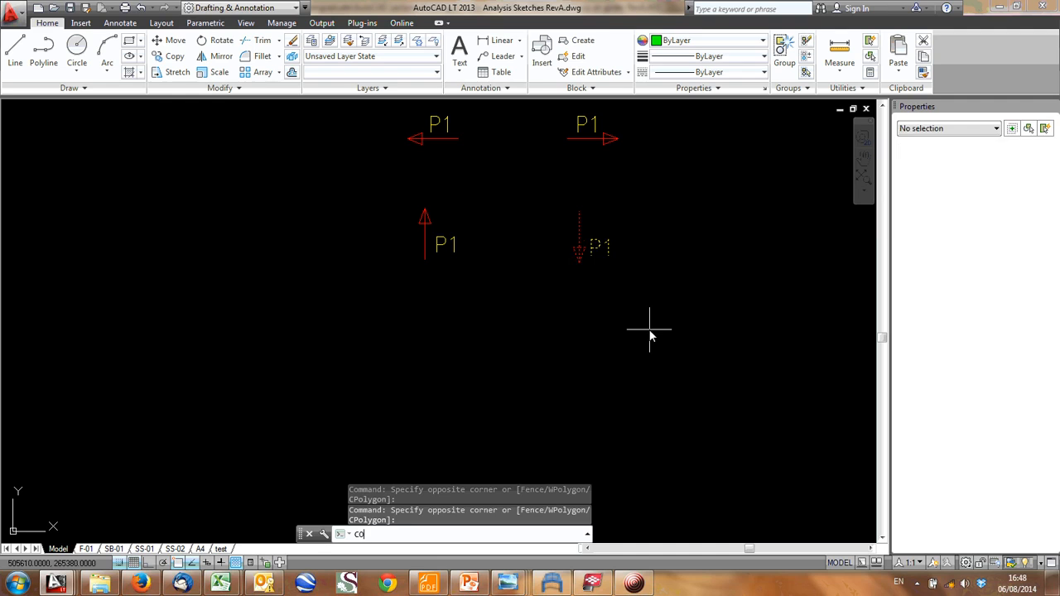
click(581, 265)
scroll(581, 265, down, 5)
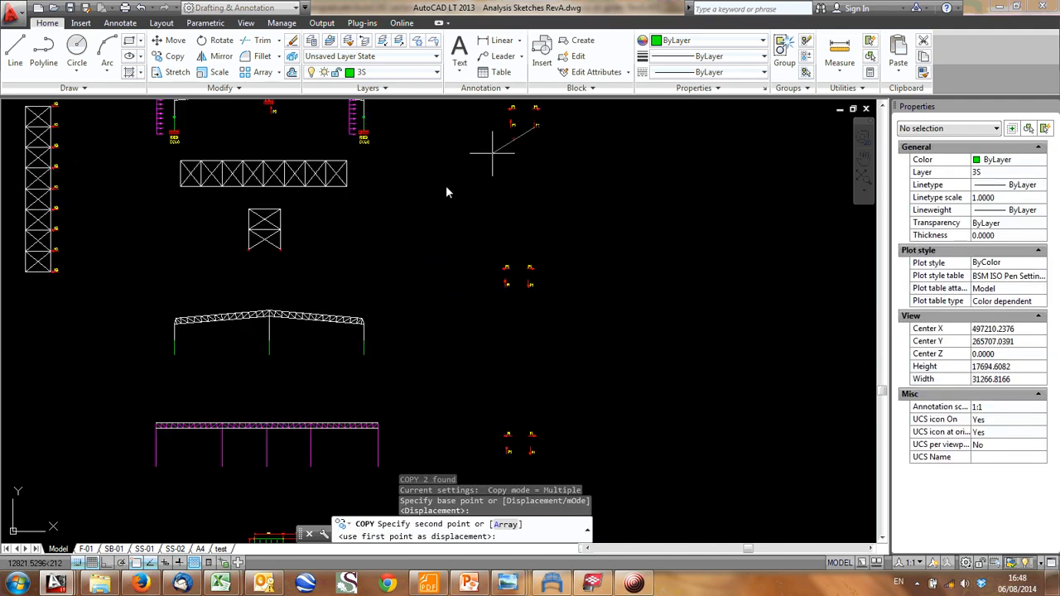
scroll(153, 432, up, 6)
click(63, 399)
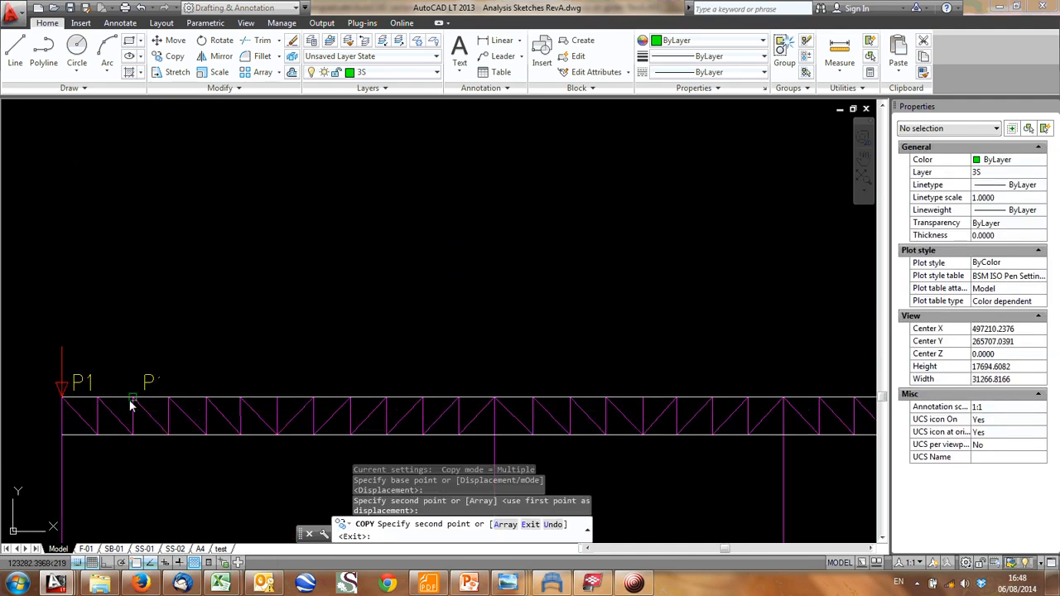
- Place four more P1 load copies along the girder's top chord, one at every third panel point up to the second column
click(169, 398)
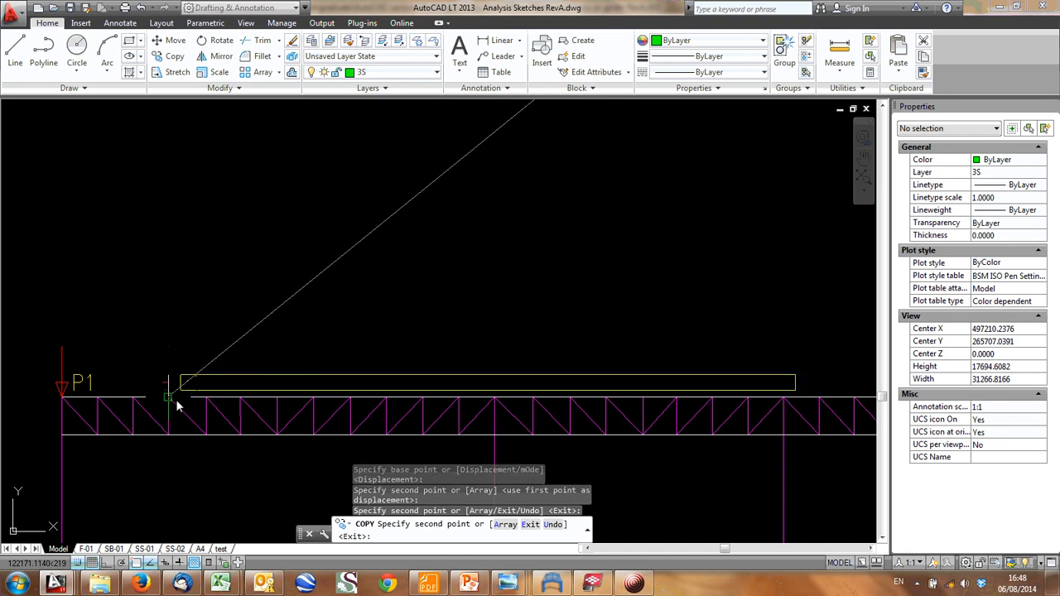
click(277, 398)
click(386, 398)
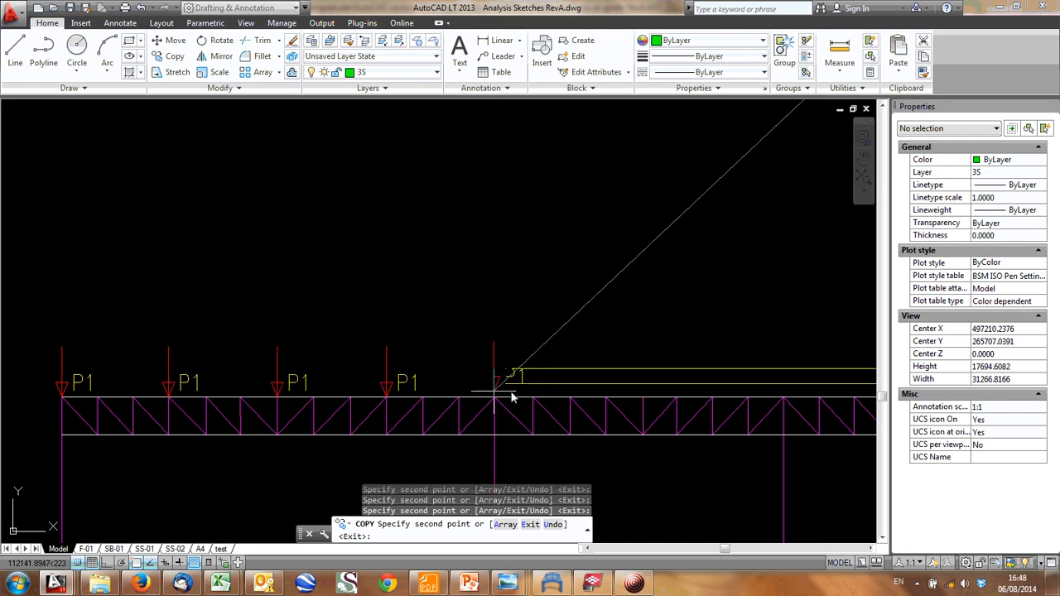
click(494, 398)
key(Escape)
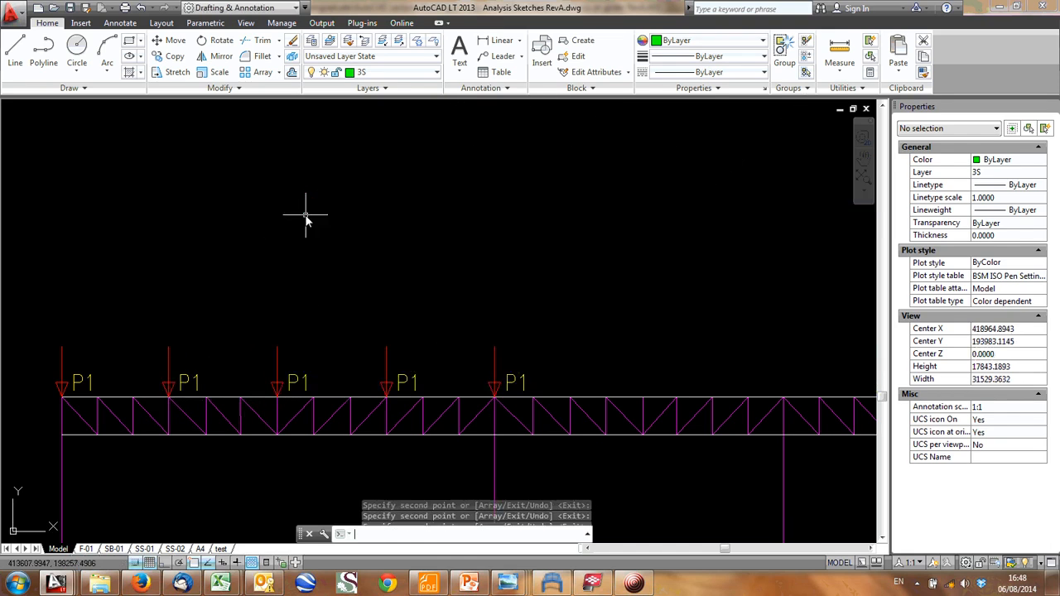
- Relabel the girder's end load as P2/2 and the load beside it as P2
double_click(90, 383)
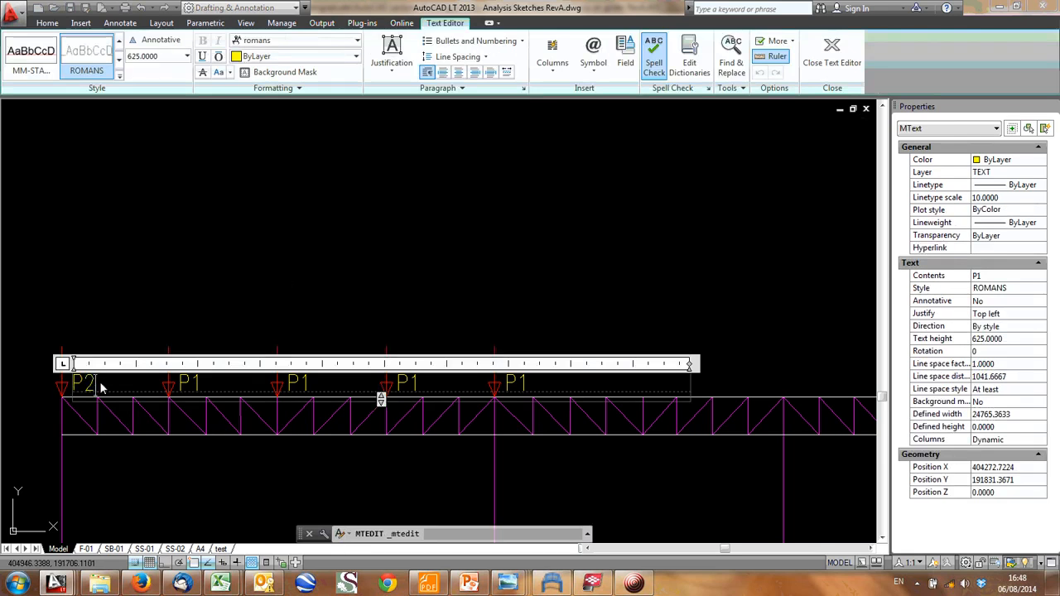
click(311, 249)
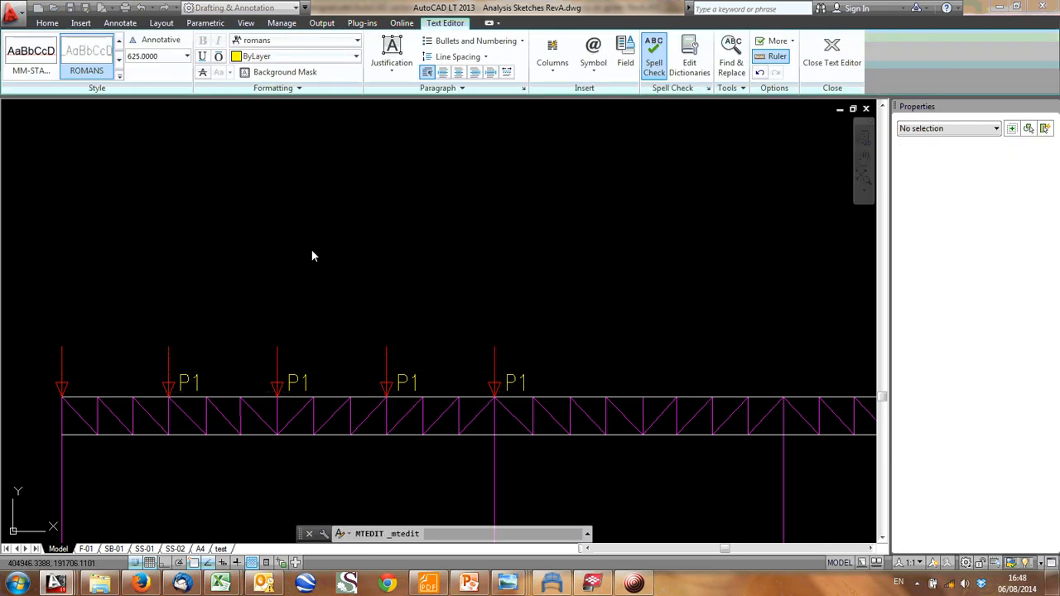
double_click(195, 381)
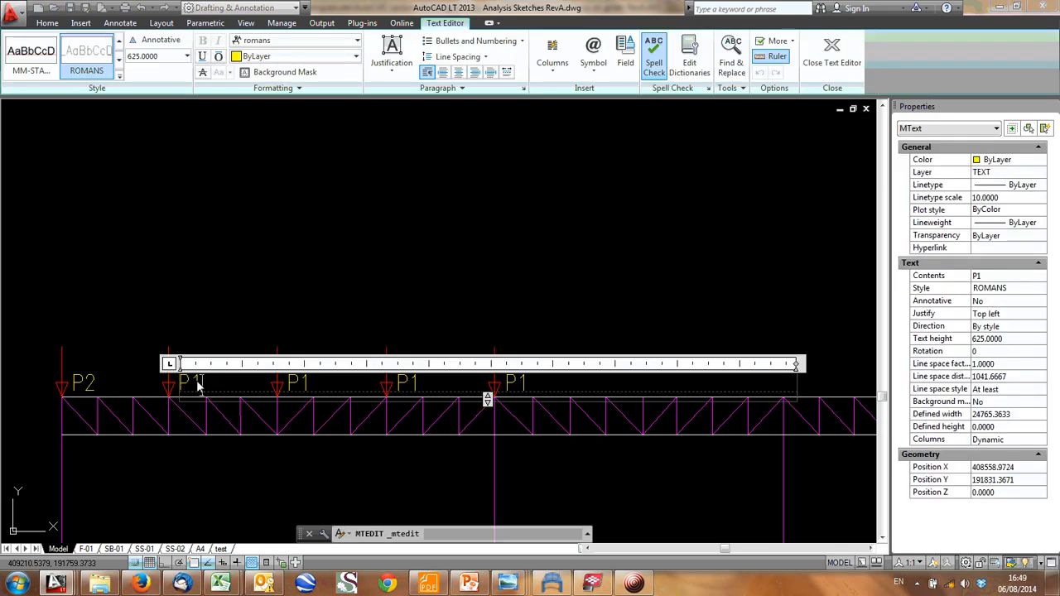
click(323, 178)
double_click(91, 383)
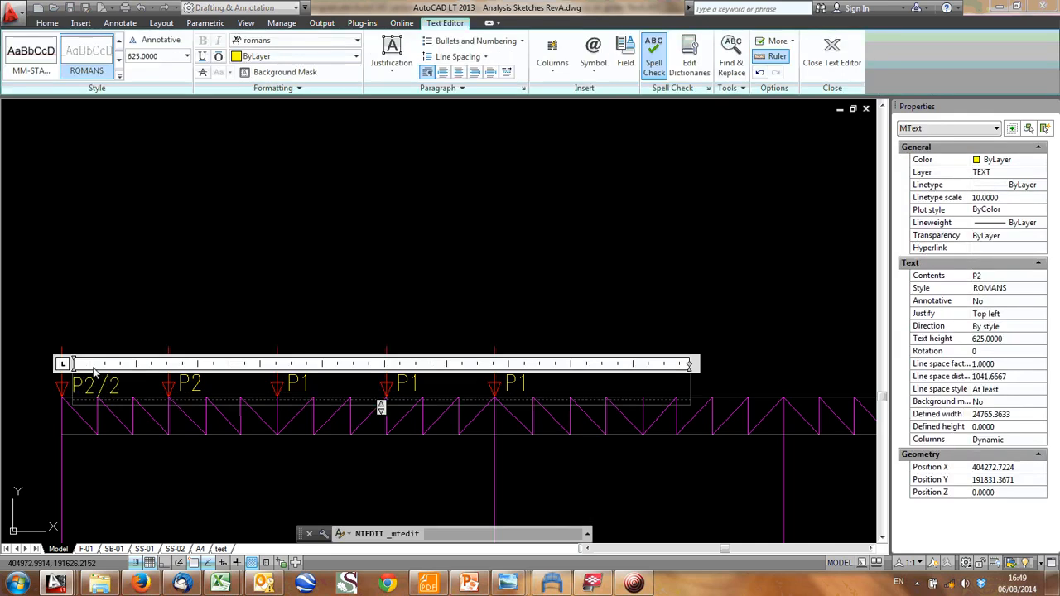
click(104, 333)
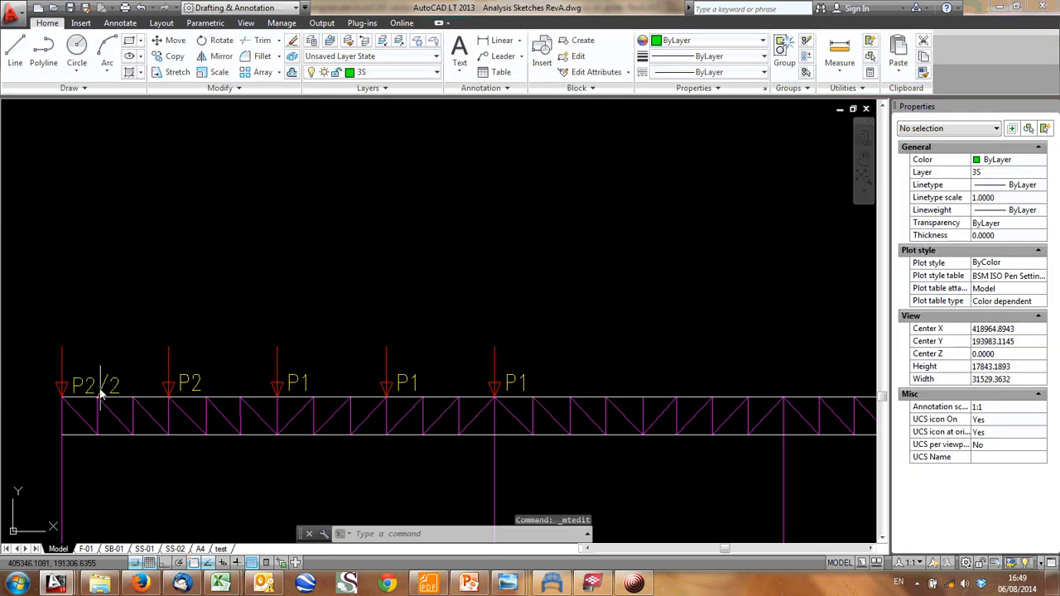
- Erase the P2/2 load at the girder's end and the three remaining P1 loads with their labels
click(49, 319)
click(127, 389)
click(125, 389)
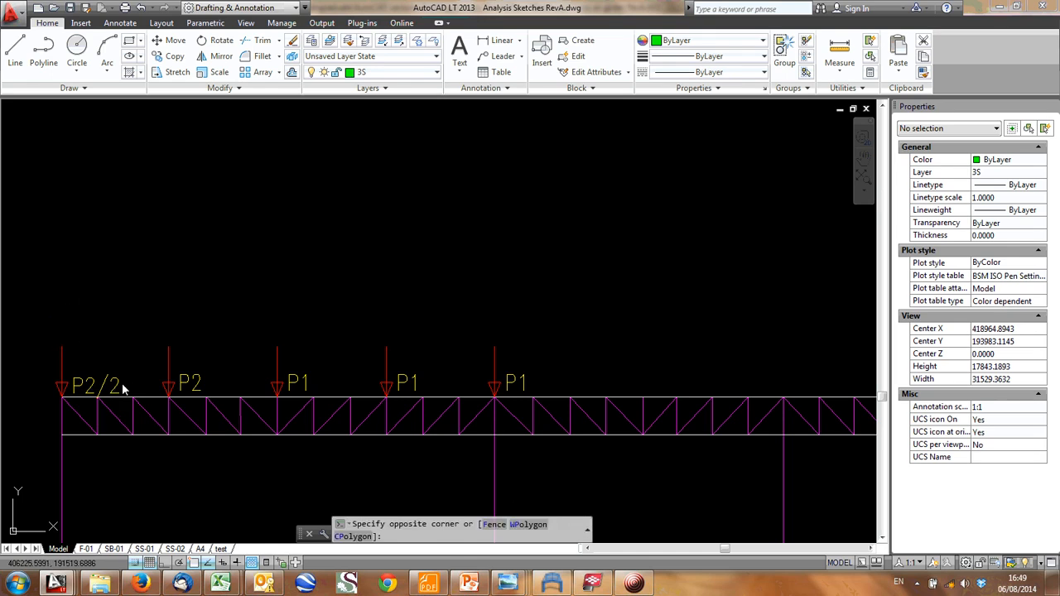
click(56, 320)
key(Delete)
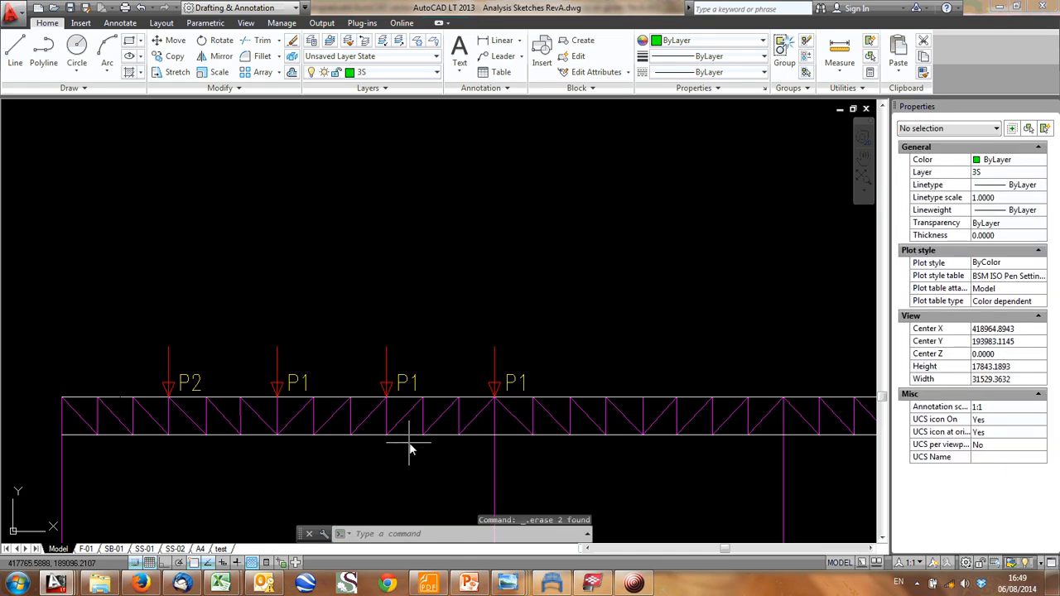
click(568, 379)
click(255, 318)
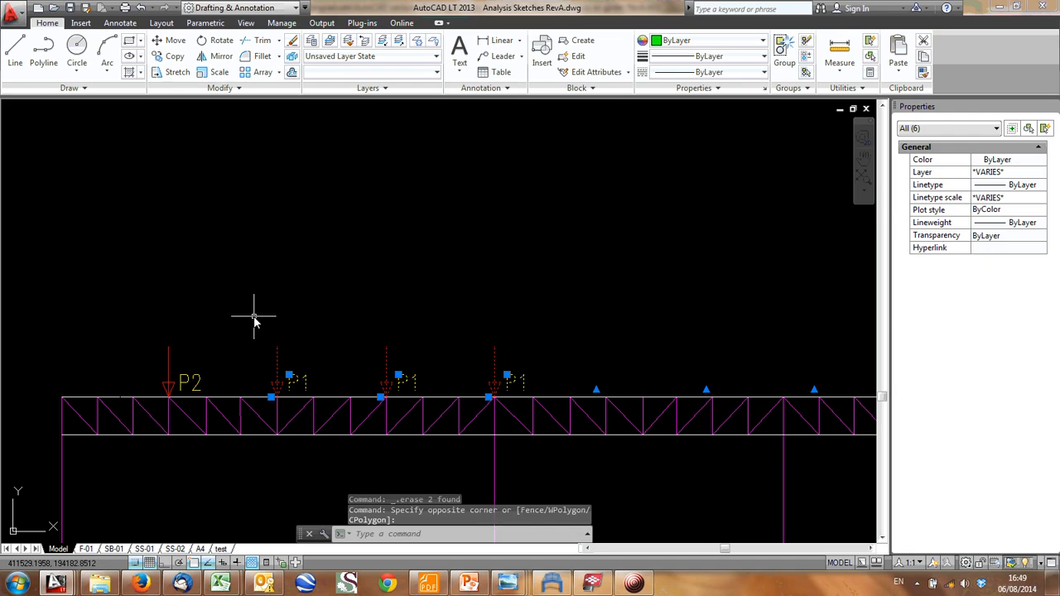
key(Delete)
- Examine the girder sketch with its P2 load and relate it to the plain truss frame sketch above it
scroll(304, 296, down, 3)
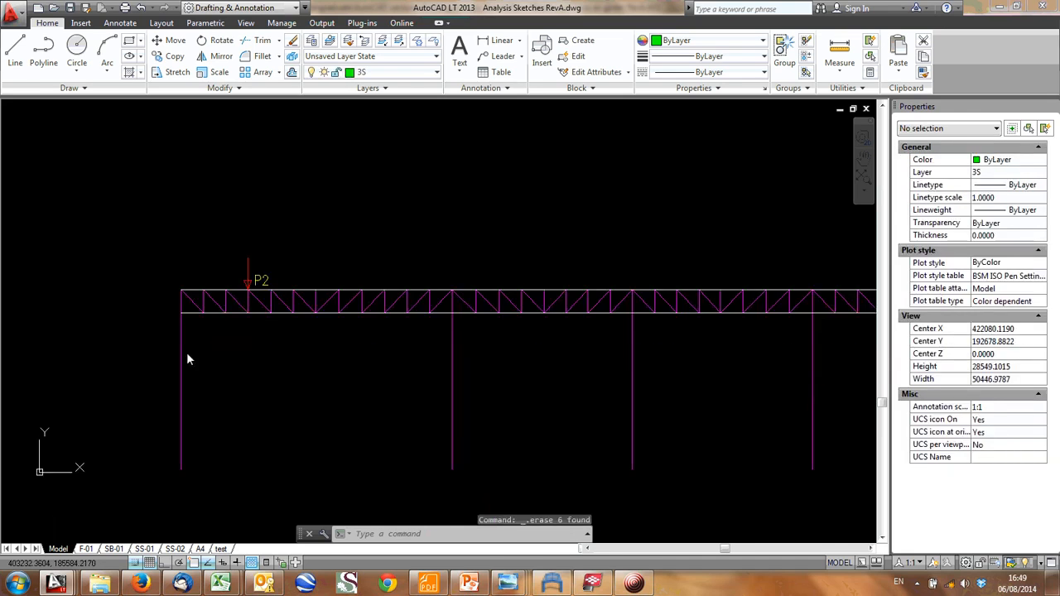
middle_drag(188, 354, 201, 335)
scroll(297, 276, down, 1)
mouse_move(298, 278)
middle_down()
mouse_move(178, 354)
mouse_move(258, 397)
mouse_move(279, 434)
mouse_move(229, 342)
middle_up()
scroll(221, 329, down, 1)
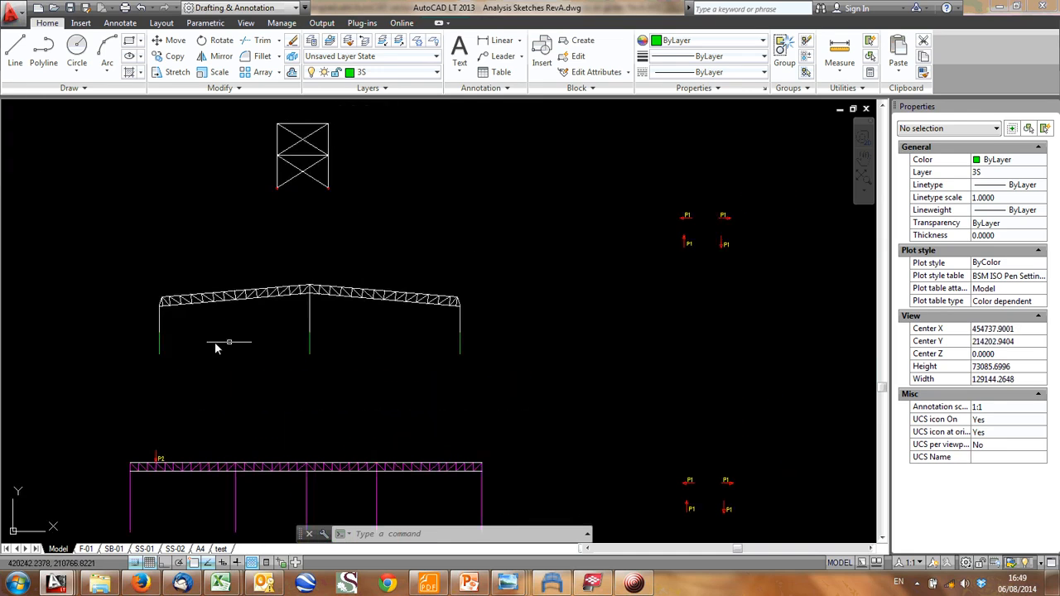
scroll(125, 321, up, 2)
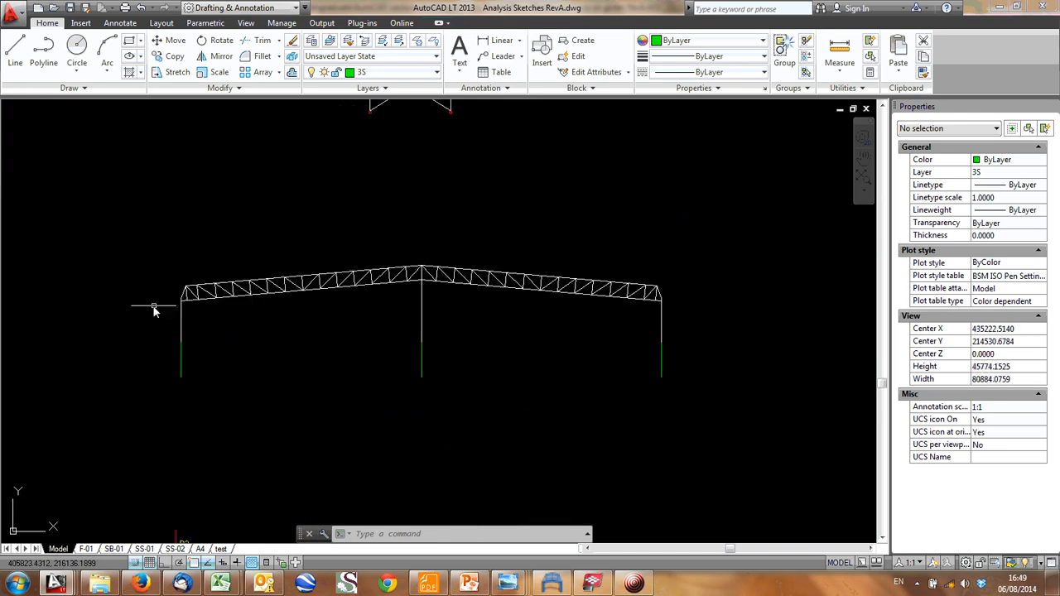
scroll(128, 331, down, 4)
middle_drag(128, 332, 236, 356)
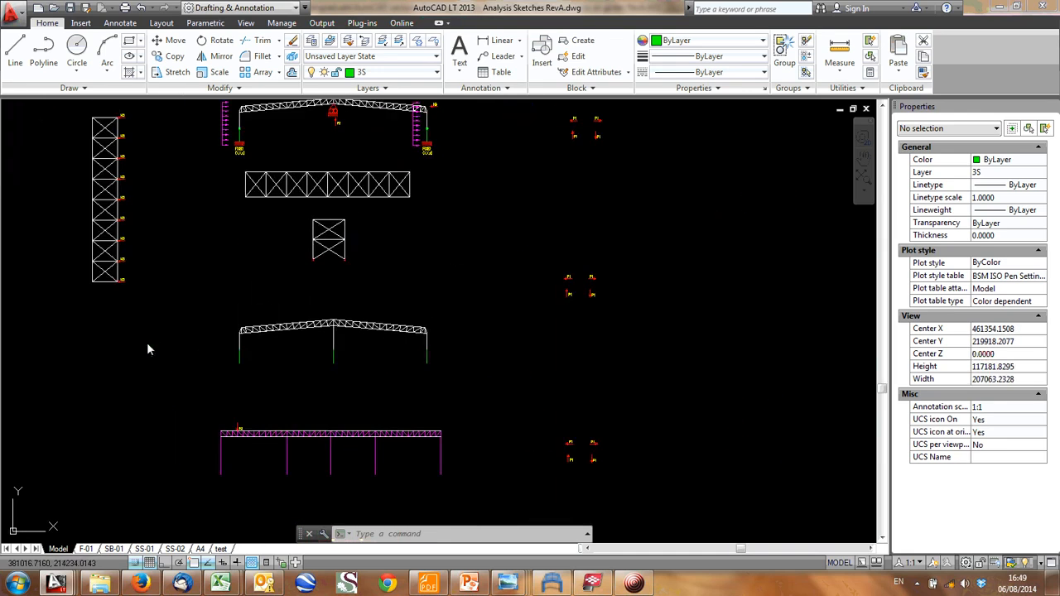
middle_drag(148, 349, 217, 348)
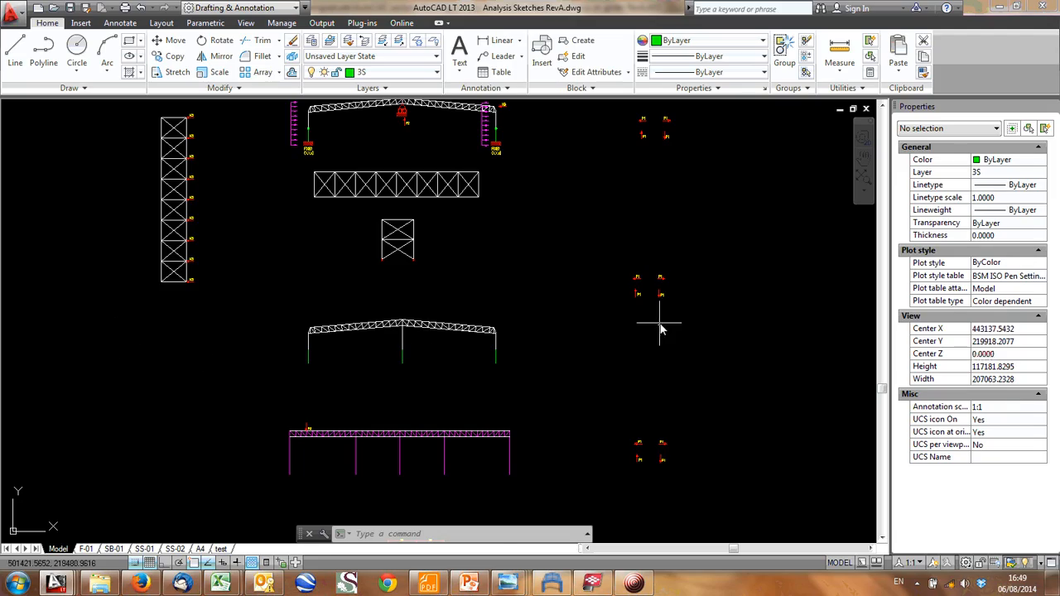
- Switch to the Tekla BIMsight building model and examine the gable end wall along gridline AA
click(592, 584)
scroll(523, 356, down, 5)
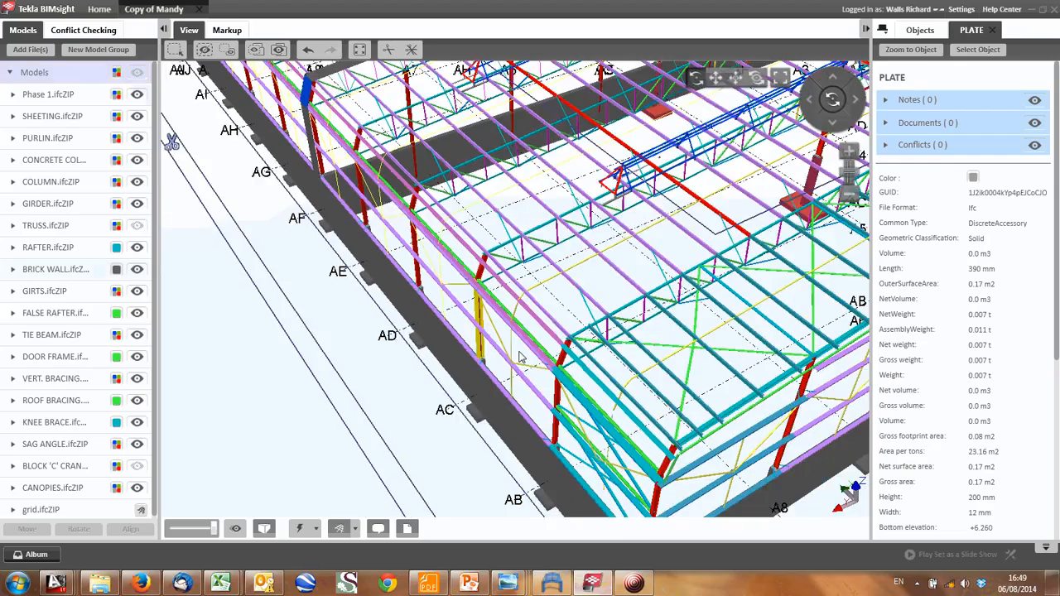
scroll(534, 373, down, 5)
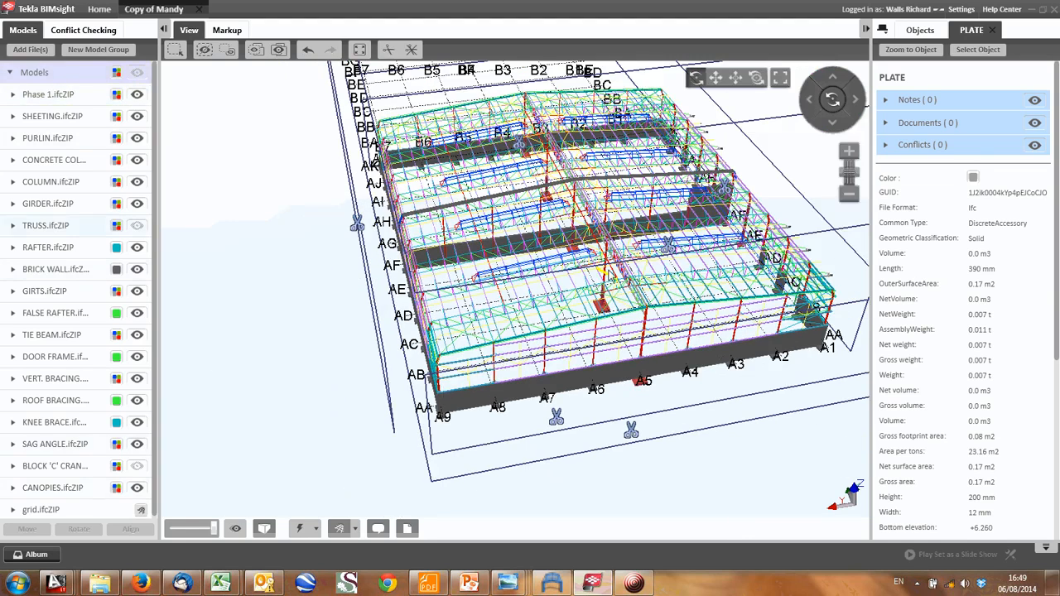
middle_drag(618, 359, 446, 315)
scroll(565, 393, down, 1)
scroll(446, 315, up, 4)
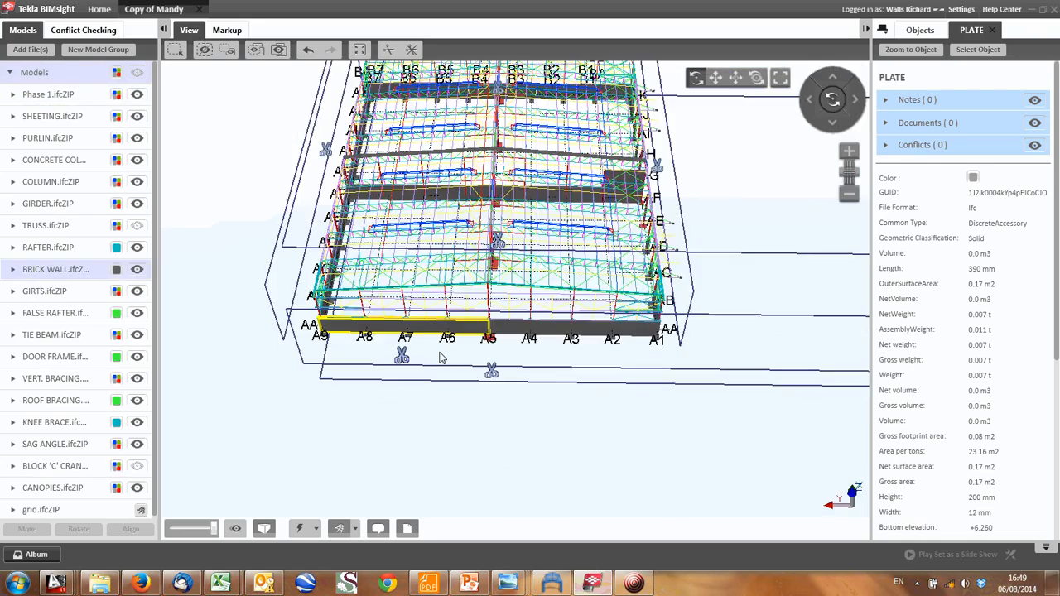
scroll(430, 320, up, 3)
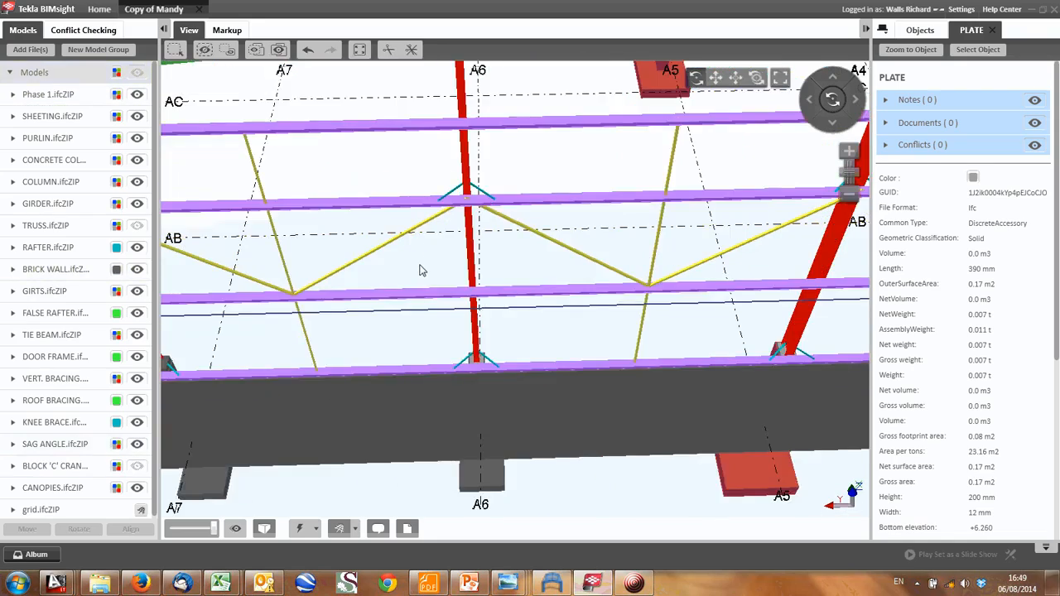
- Examine the gable wall's columns, girts and sag angles between grids A7 and A4
middle_drag(432, 258, 464, 251)
mouse_move(464, 251)
mouse_down()
mouse_move(529, 215)
mouse_move(461, 268)
mouse_up()
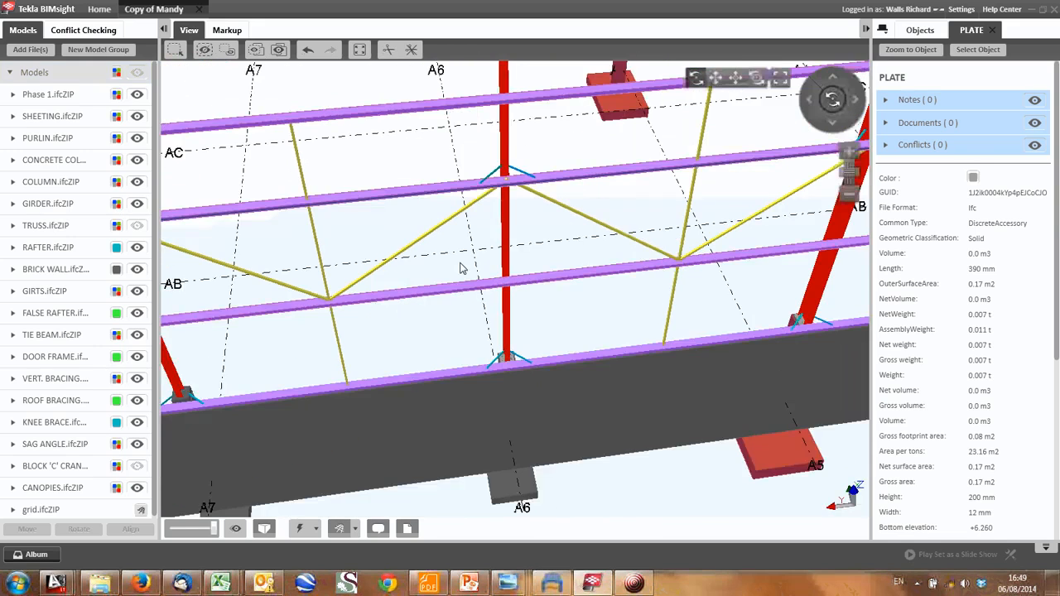
scroll(461, 267, down, 5)
scroll(500, 246, up, 5)
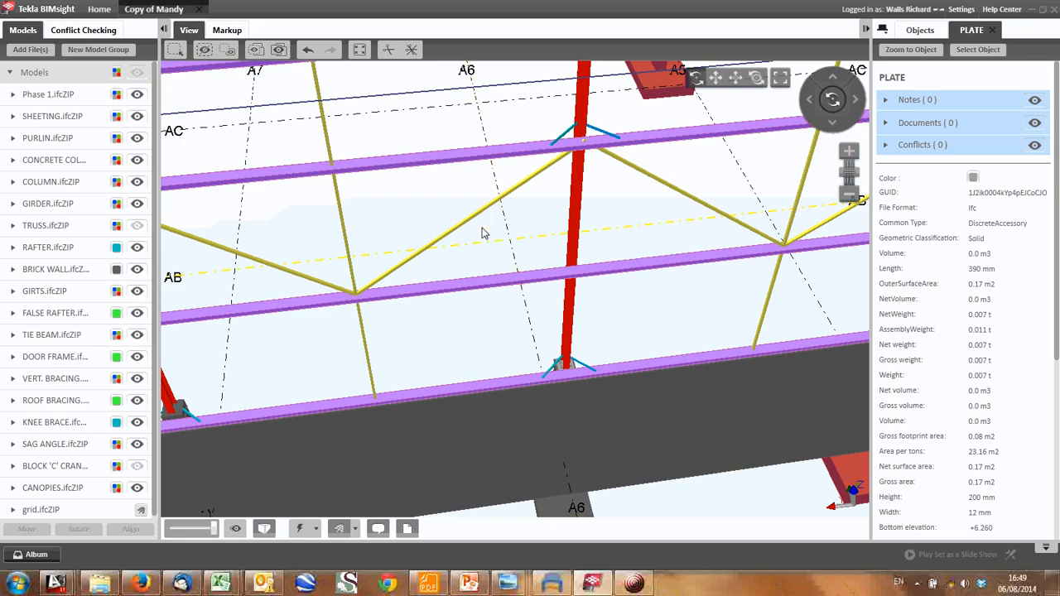
scroll(485, 234, down, 2)
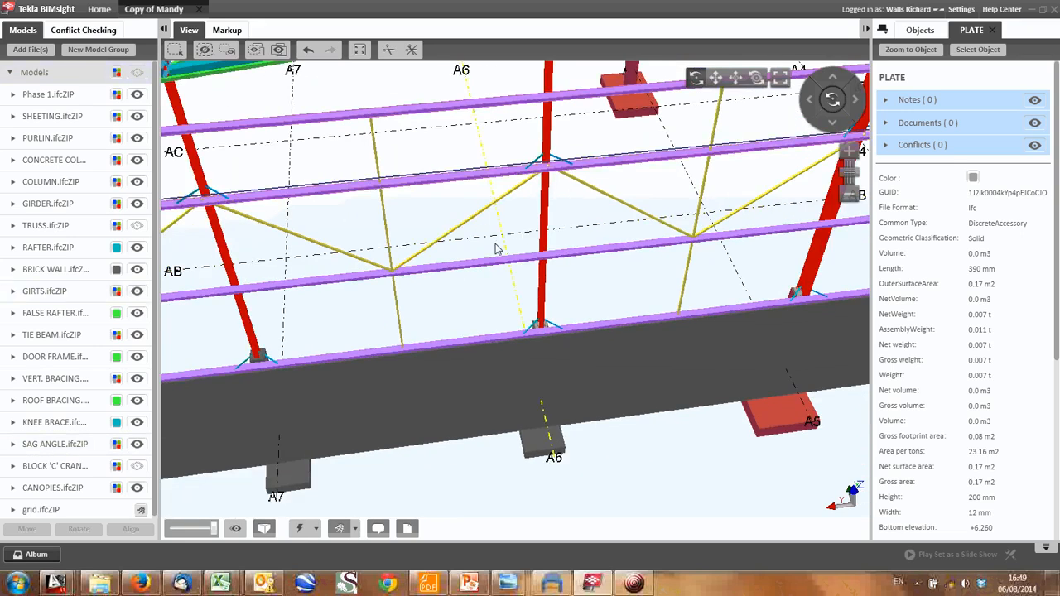
scroll(524, 198, down, 1)
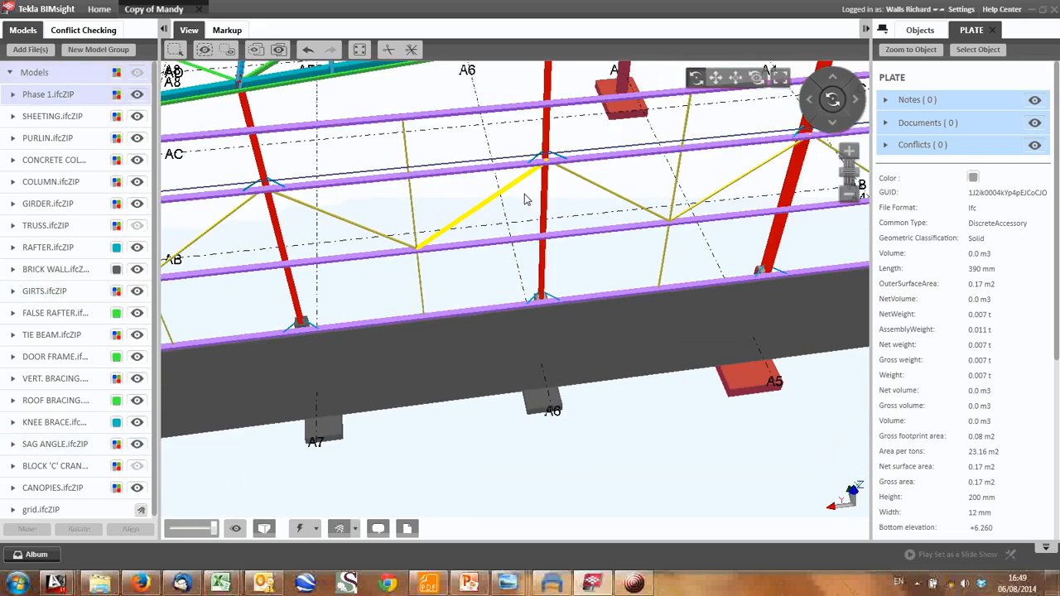
drag(543, 200, 589, 173)
middle_drag(545, 218, 480, 269)
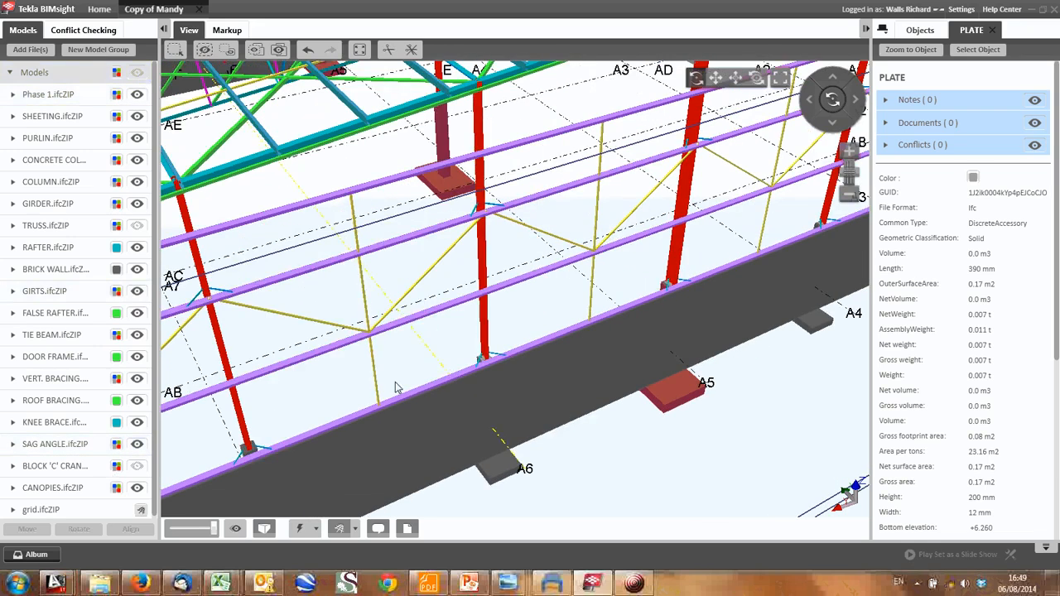
- Examine the gable column at grid A6 from its base to its rafter connection, selecting the column and clearing the selection
scroll(415, 368, up, 5)
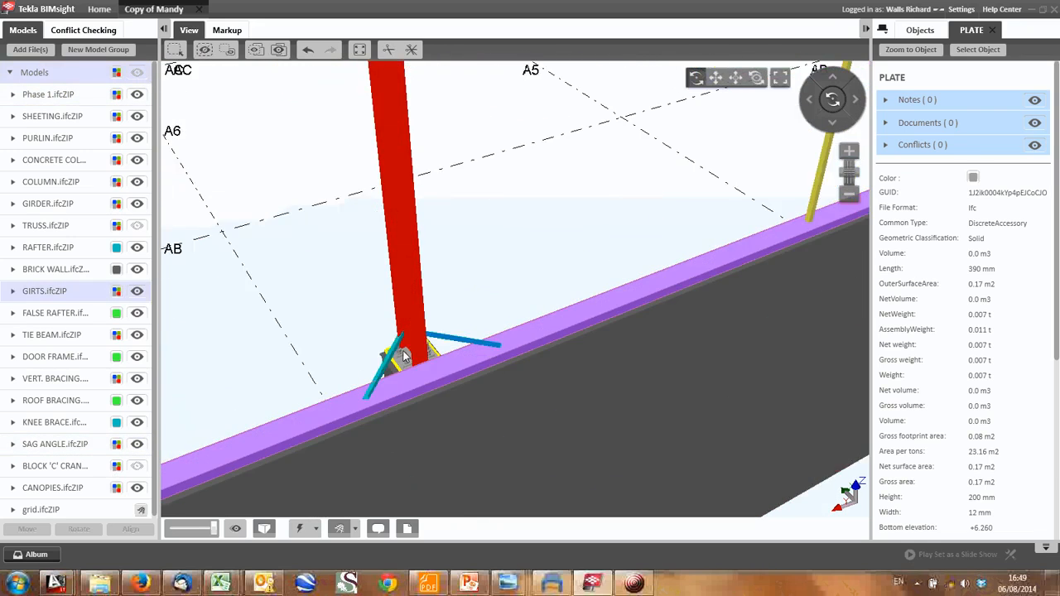
scroll(404, 356, down, 5)
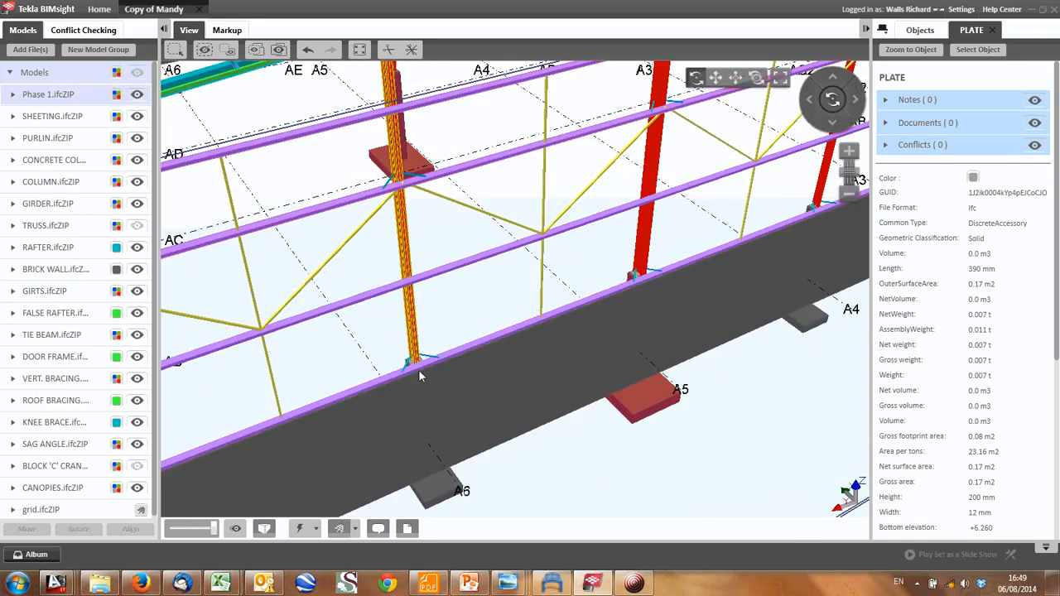
middle_drag(420, 387, 432, 429)
middle_drag(420, 315, 420, 358)
scroll(398, 174, up, 1)
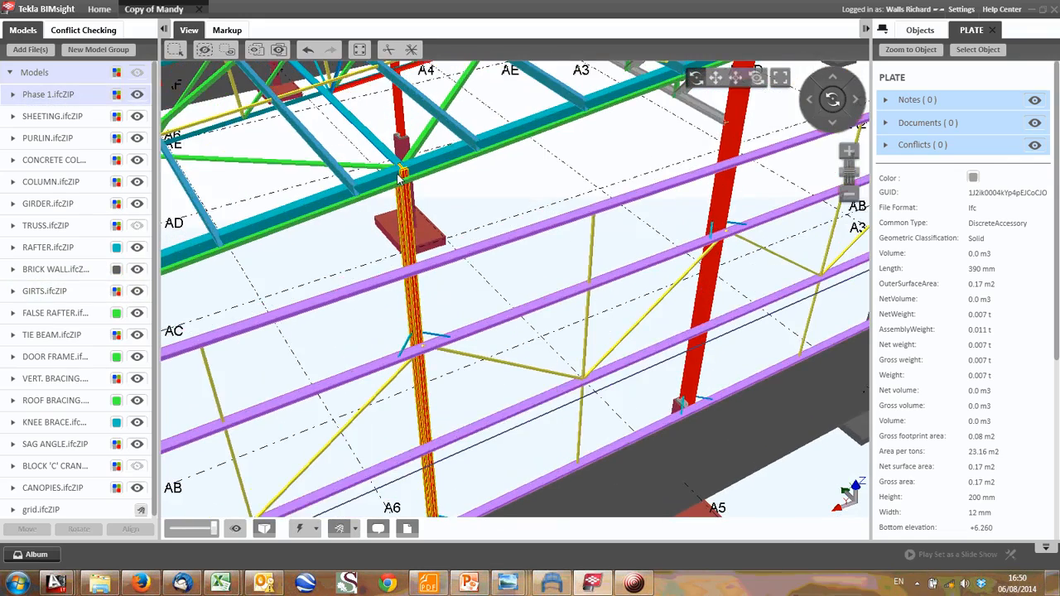
scroll(401, 176, down, 4)
scroll(407, 182, up, 2)
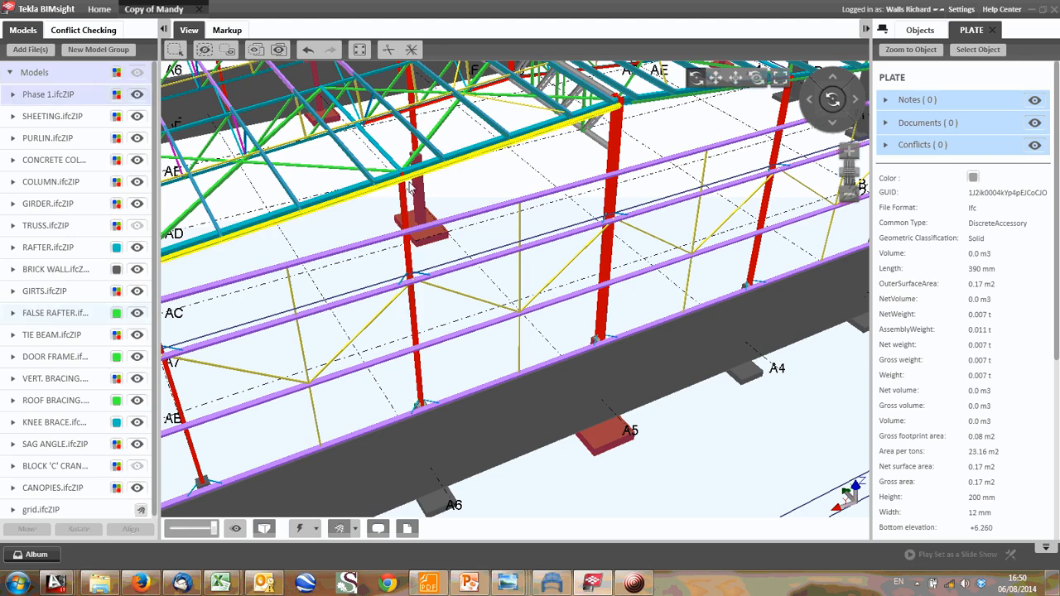
click(409, 186)
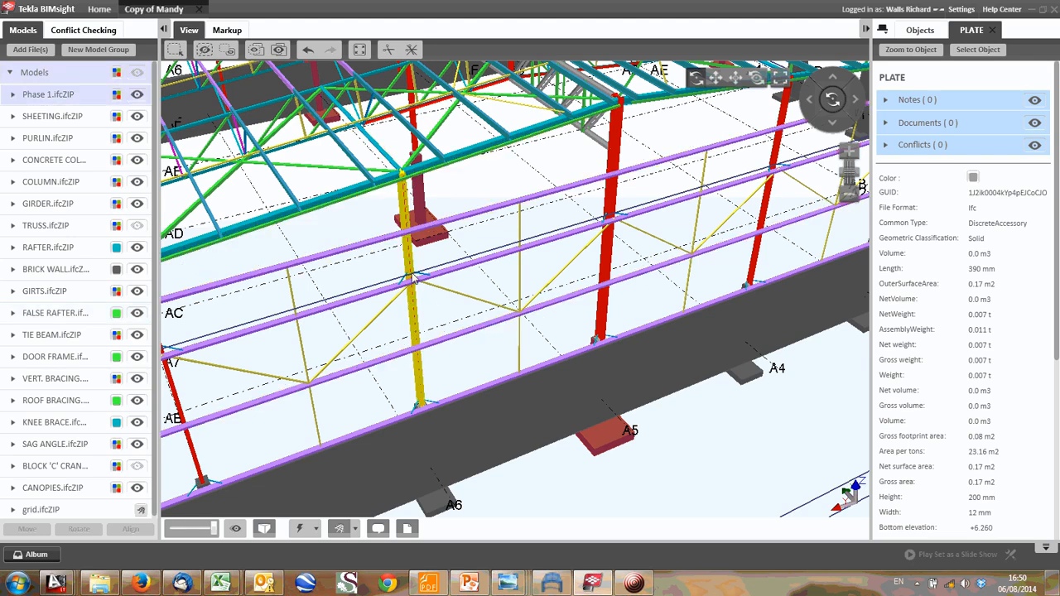
click(176, 479)
- Switch to the Analysis Sketches RevA drawing in AutoCAD and erase the column of P1 point loads beside the vertical member sketch
mouse_move(58, 582)
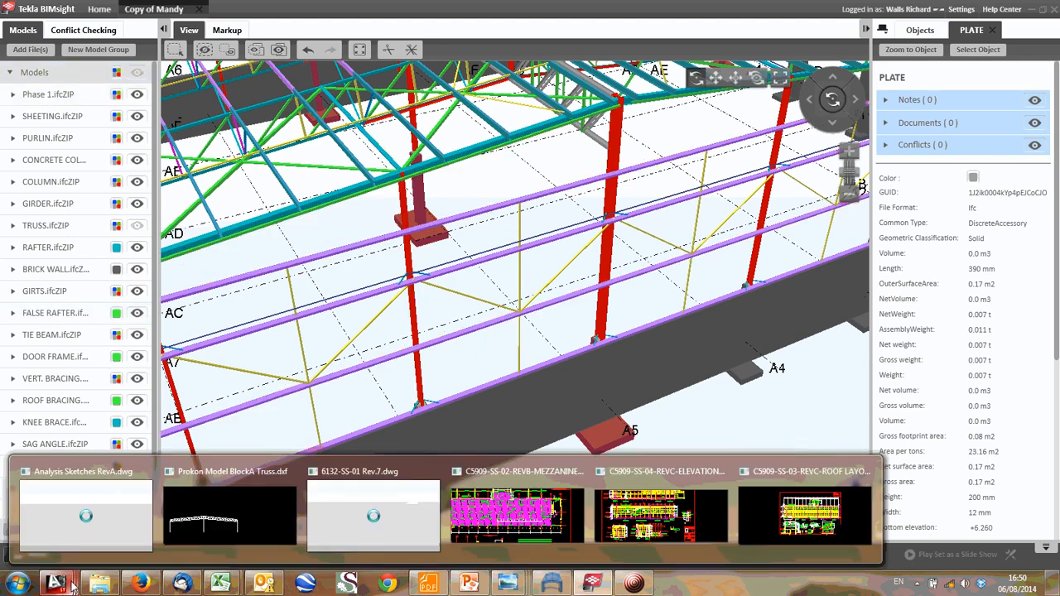
click(84, 524)
scroll(537, 141, up, 6)
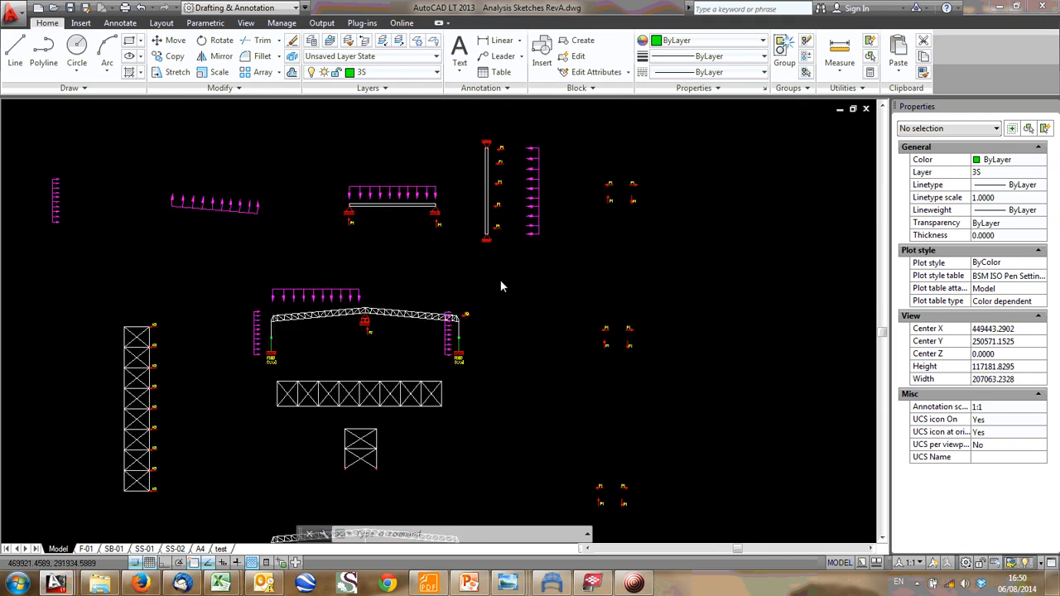
scroll(474, 135, down, 2)
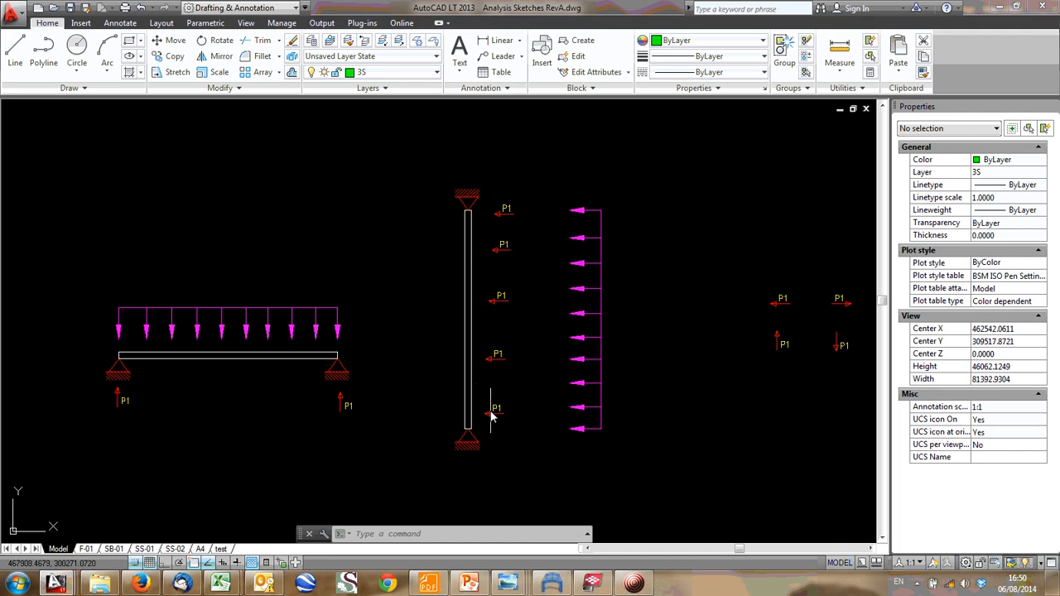
click(531, 423)
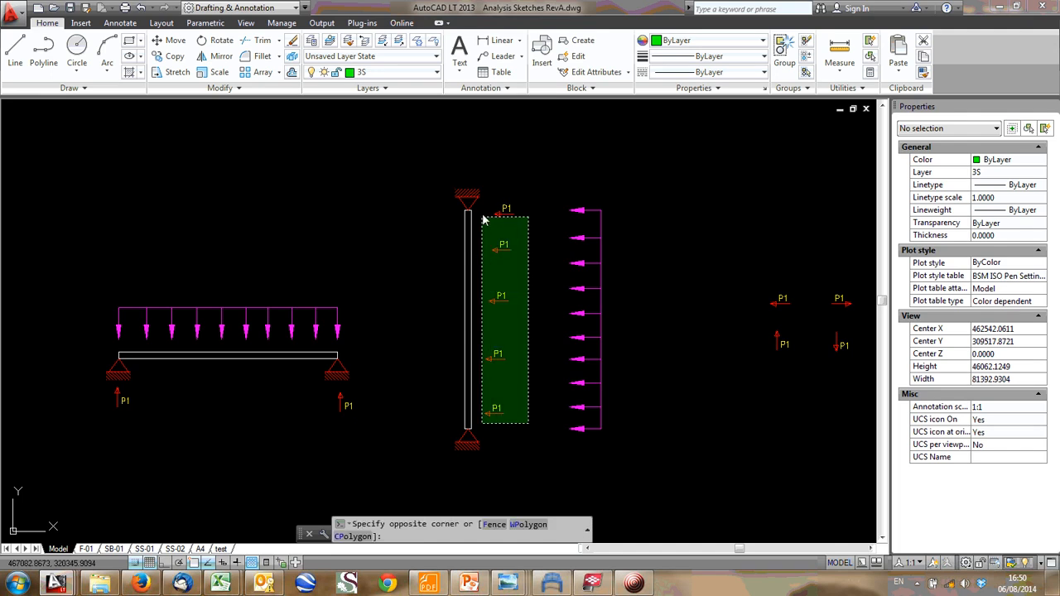
click(488, 215)
key(Delete)
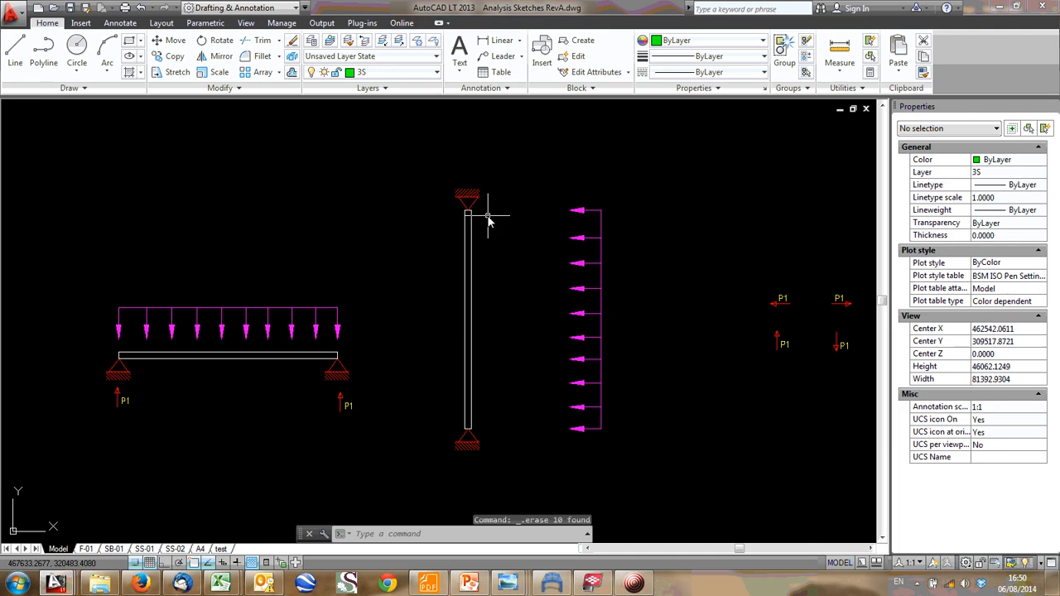
- Move the horizontal distributed load, with its arrows and end line, closer to the vertical member
click(614, 380)
click(578, 339)
click(562, 166)
click(658, 442)
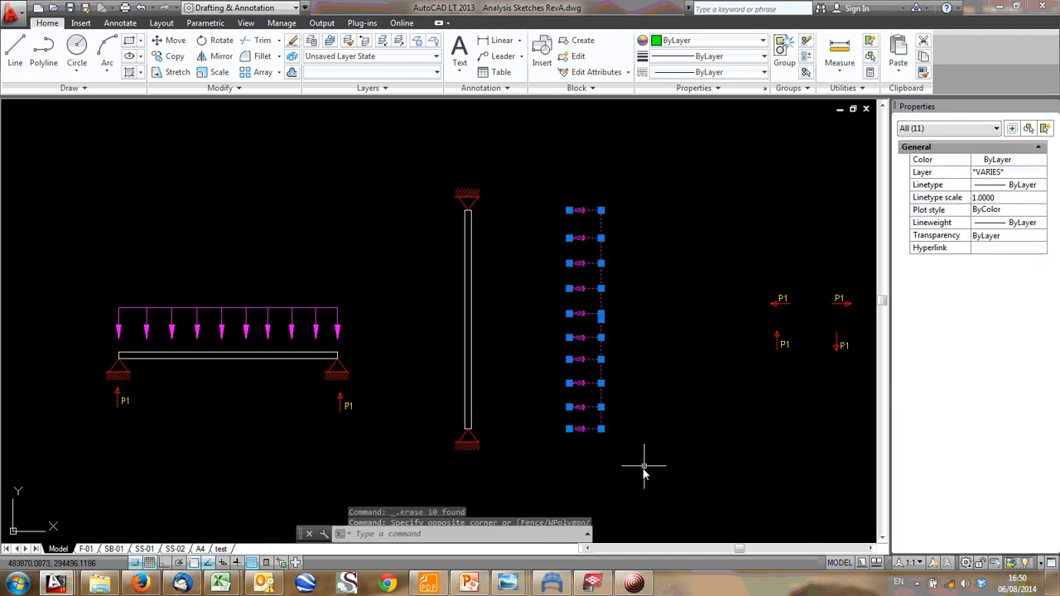
text(m)
key(Return)
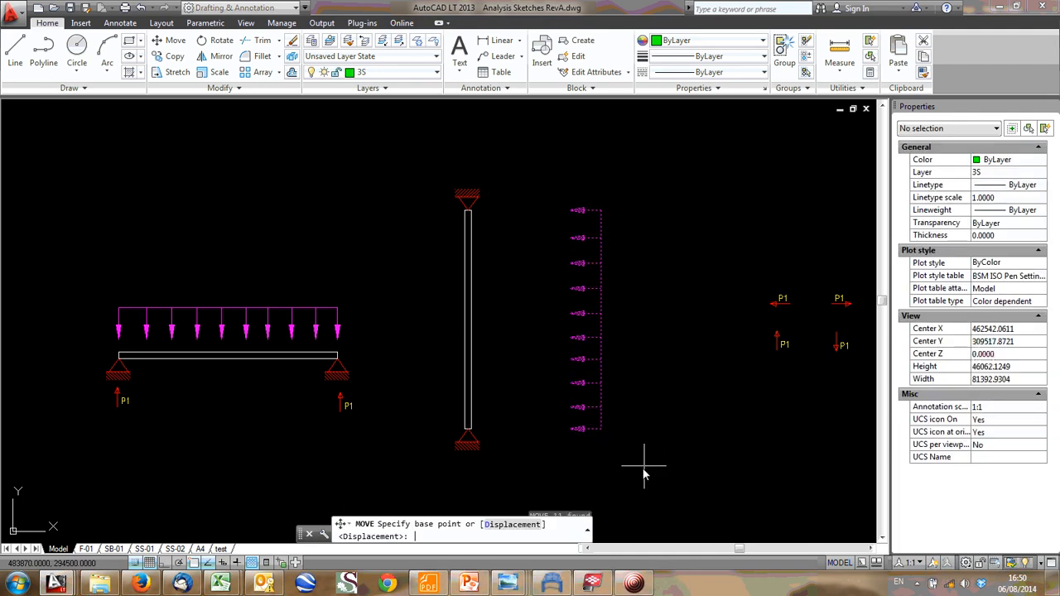
click(567, 317)
click(492, 310)
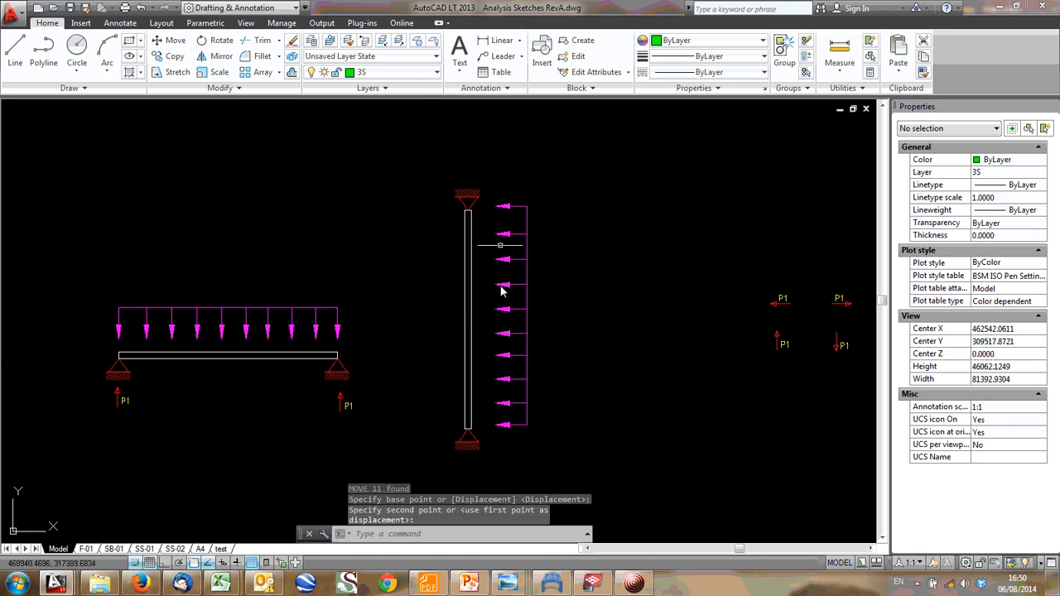
scroll(502, 289, up, 5)
scroll(534, 279, down, 3)
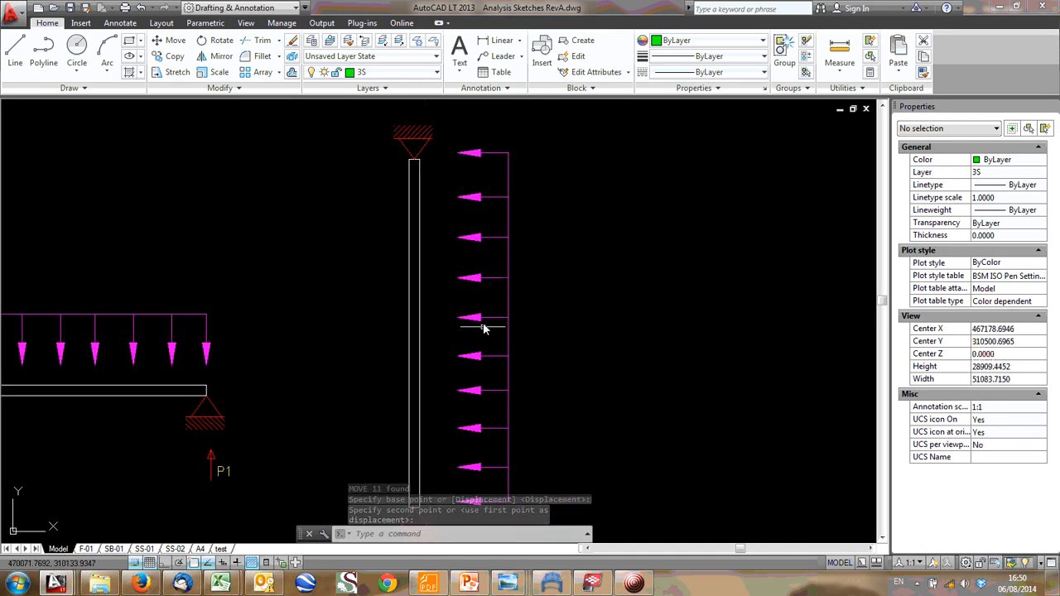
scroll(483, 298, down, 2)
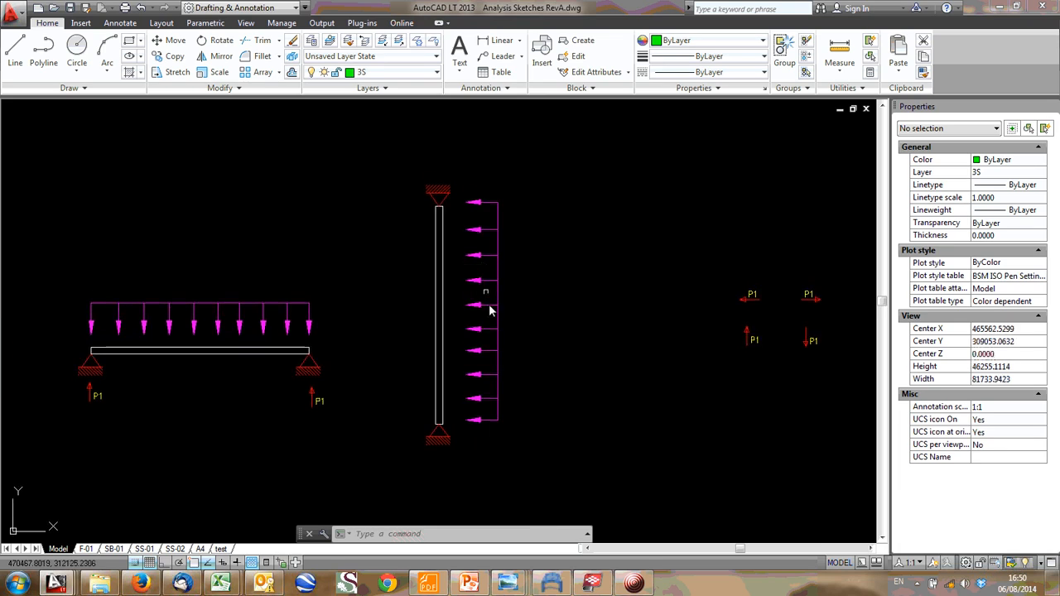
mouse_move(488, 255)
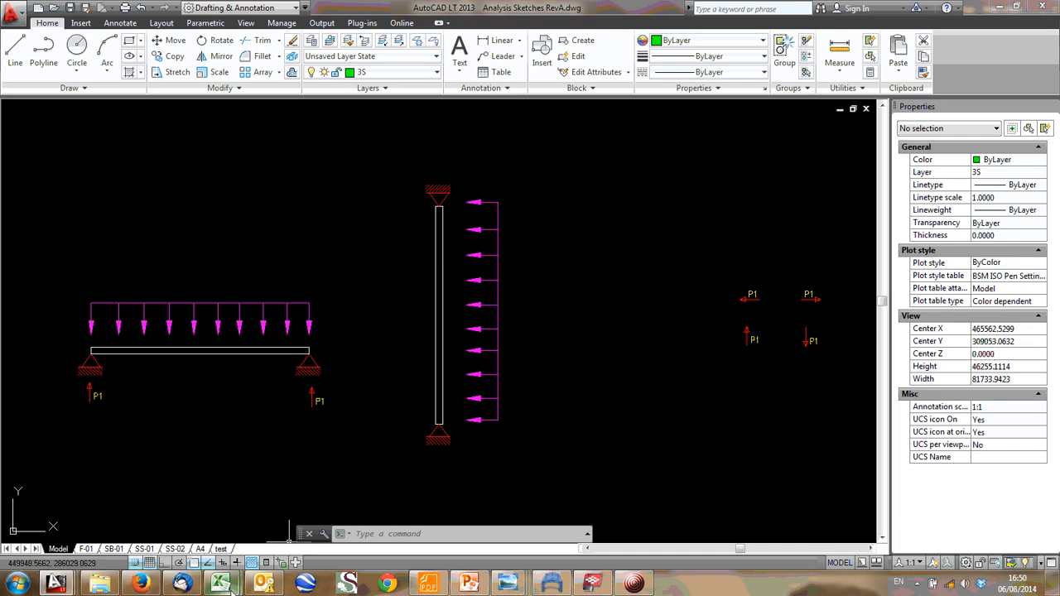
- Switch to the Tekla BIMsight building model and examine the gable wall around the column at grid A6
click(593, 583)
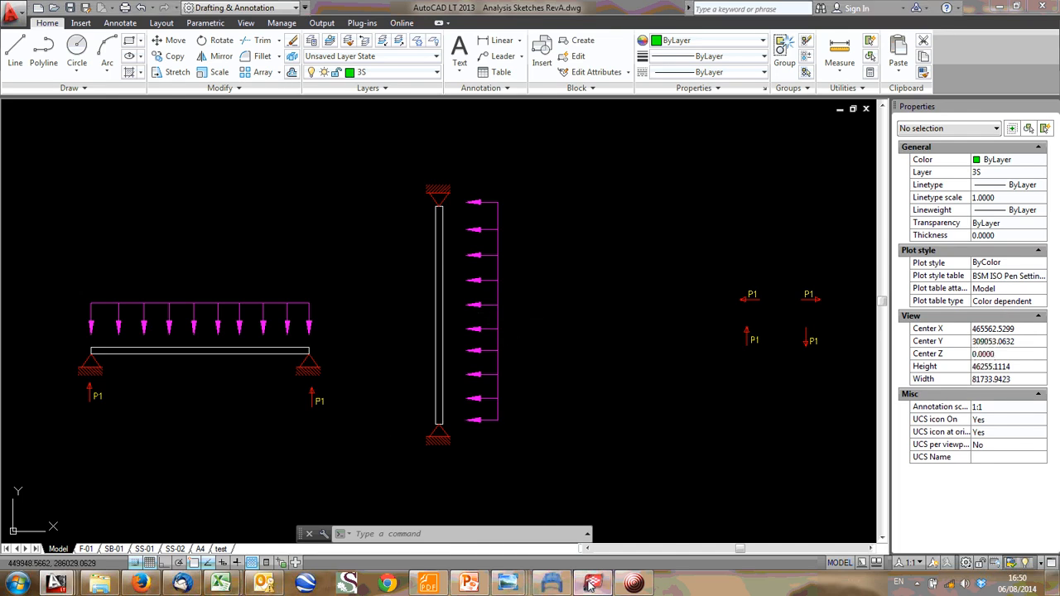
mouse_move(432, 381)
mouse_down()
mouse_move(428, 309)
mouse_move(454, 350)
mouse_move(422, 381)
mouse_up()
drag(410, 330, 379, 326)
middle_drag(465, 316, 420, 329)
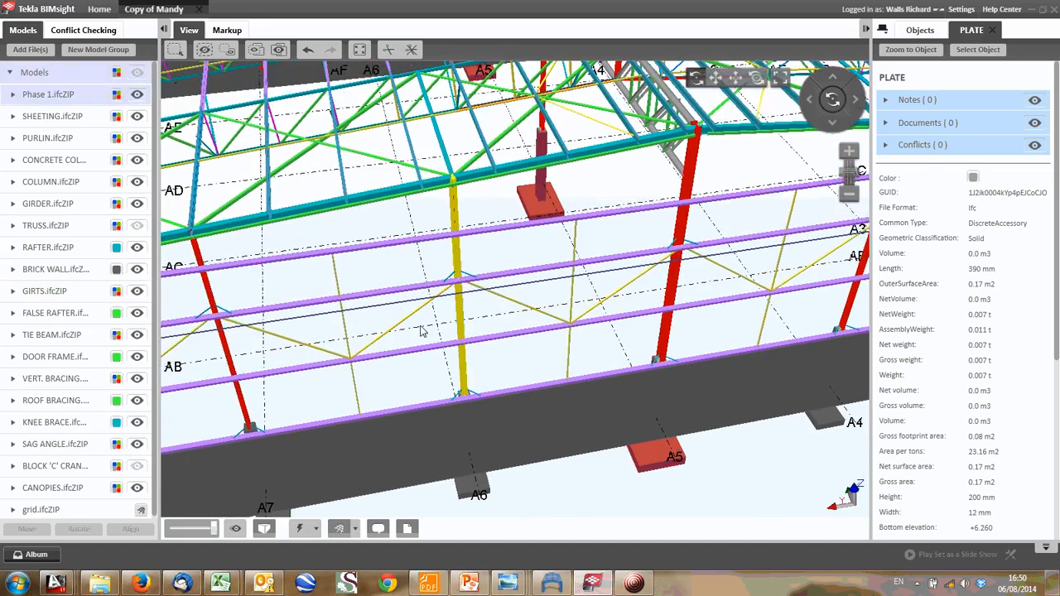
- Sketch freehand markup lines midway between columns on both sides of the A6 gable column to outline its loaded wall strip
click(226, 32)
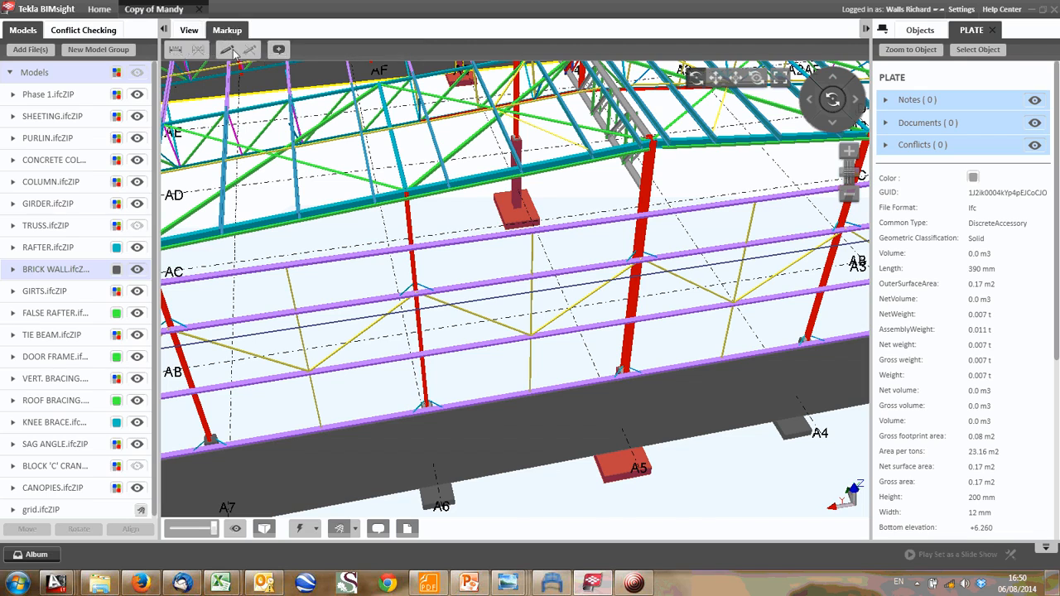
click(228, 51)
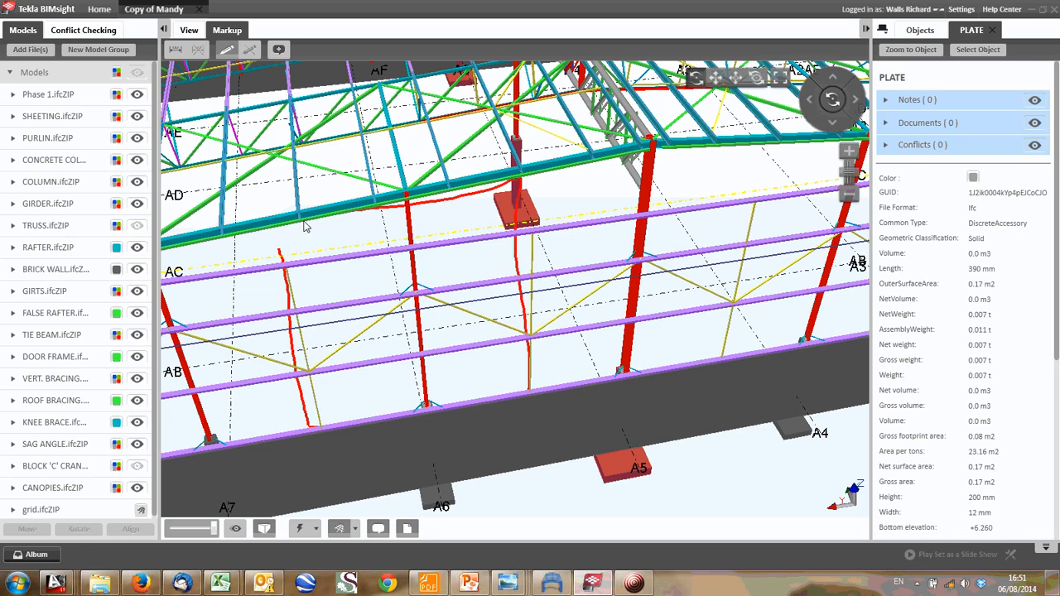
scroll(286, 262, down, 2)
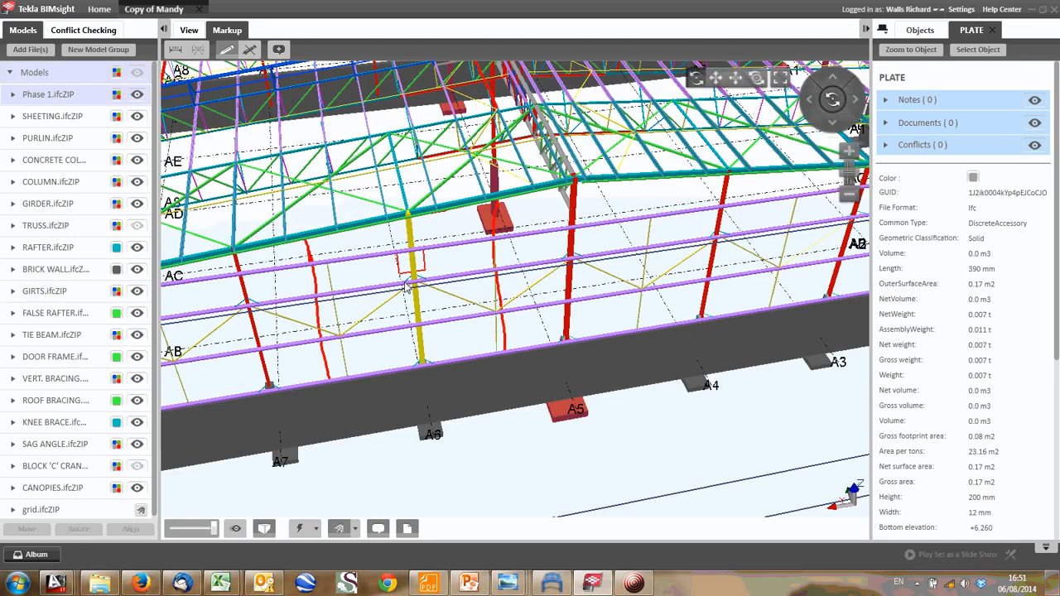
mouse_move(360, 317)
mouse_down()
mouse_move(469, 245)
mouse_move(505, 300)
mouse_up()
drag(399, 370, 483, 343)
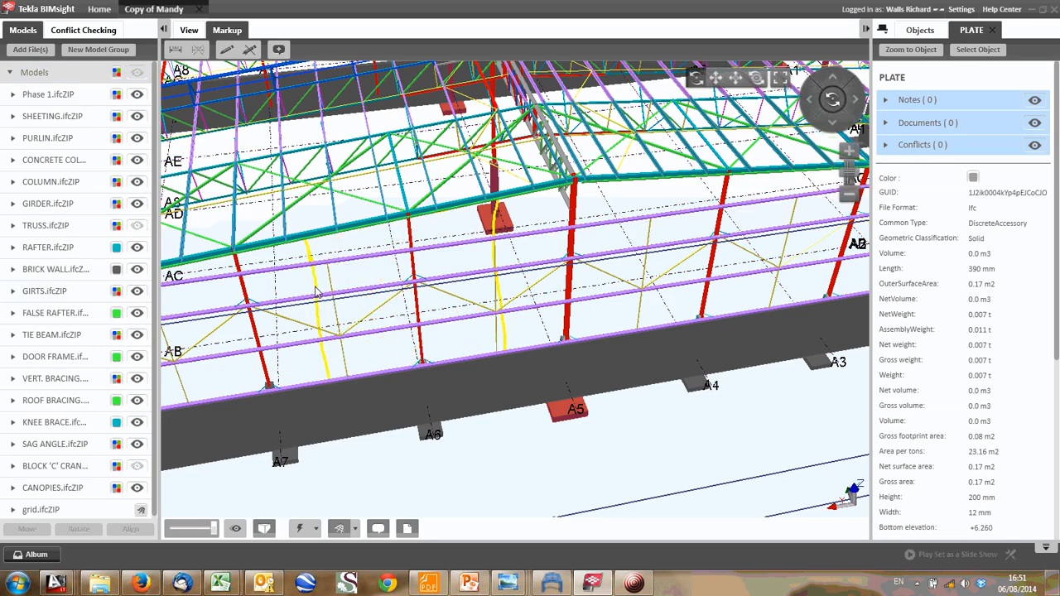
- Examine the A6 gable column with its girts, knee braces and sag angles, from its base up to the rafter
scroll(373, 224, up, 3)
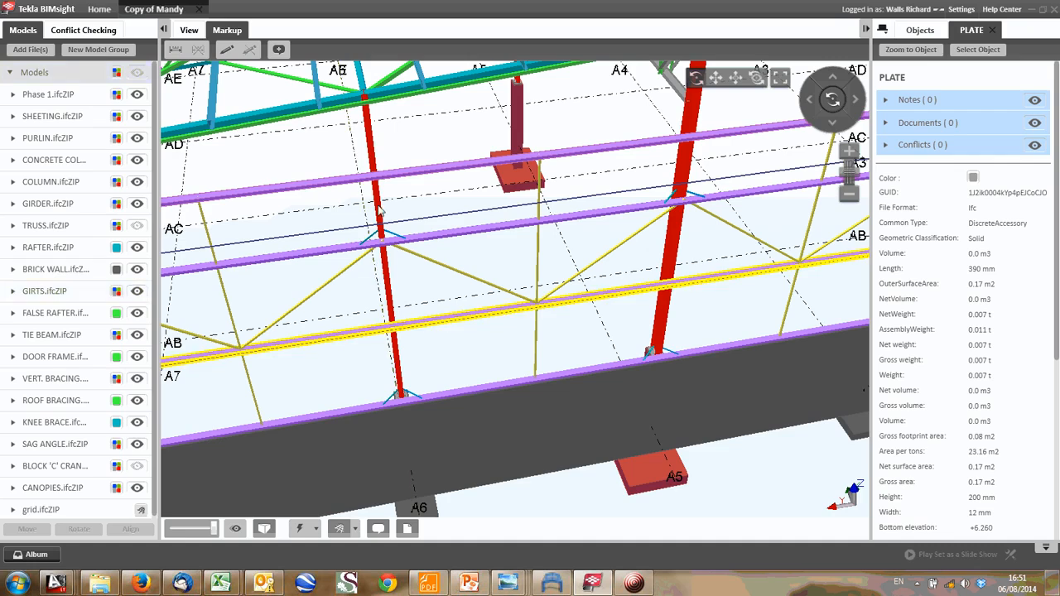
drag(410, 303, 475, 209)
scroll(481, 213, up, 3)
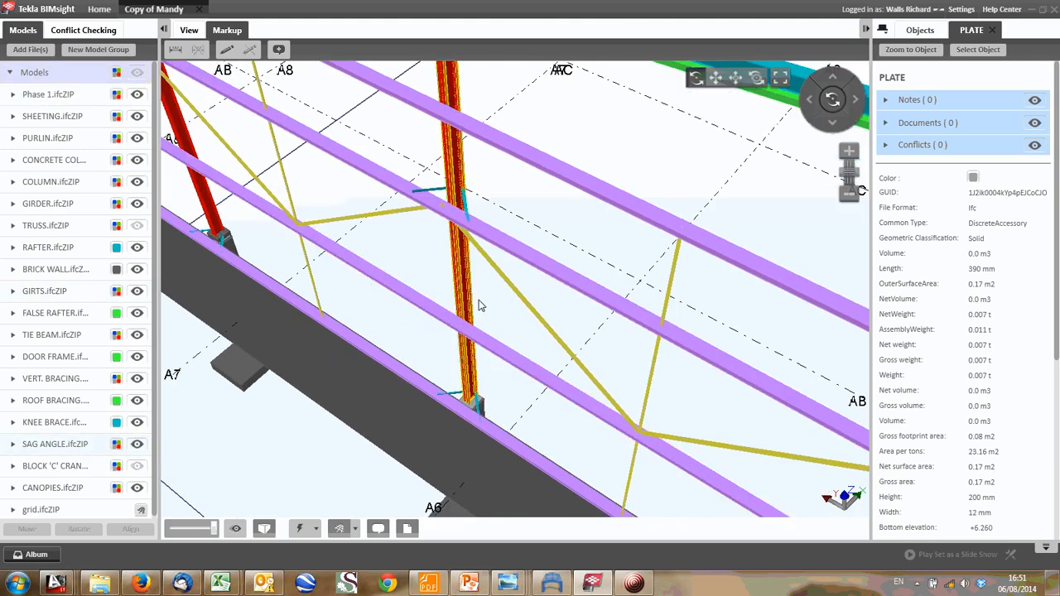
drag(478, 307, 448, 313)
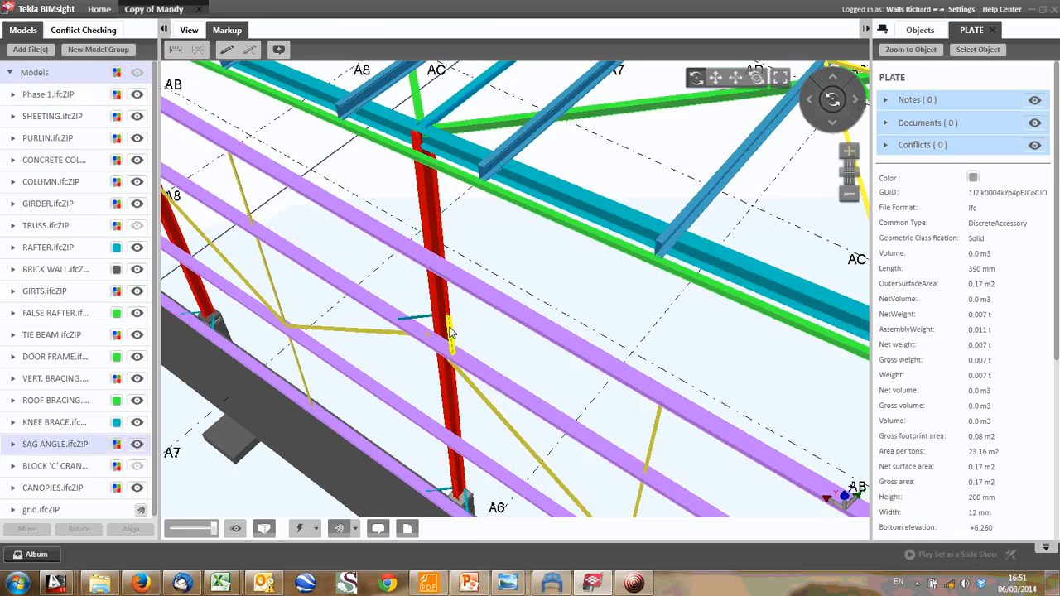
drag(461, 442, 449, 333)
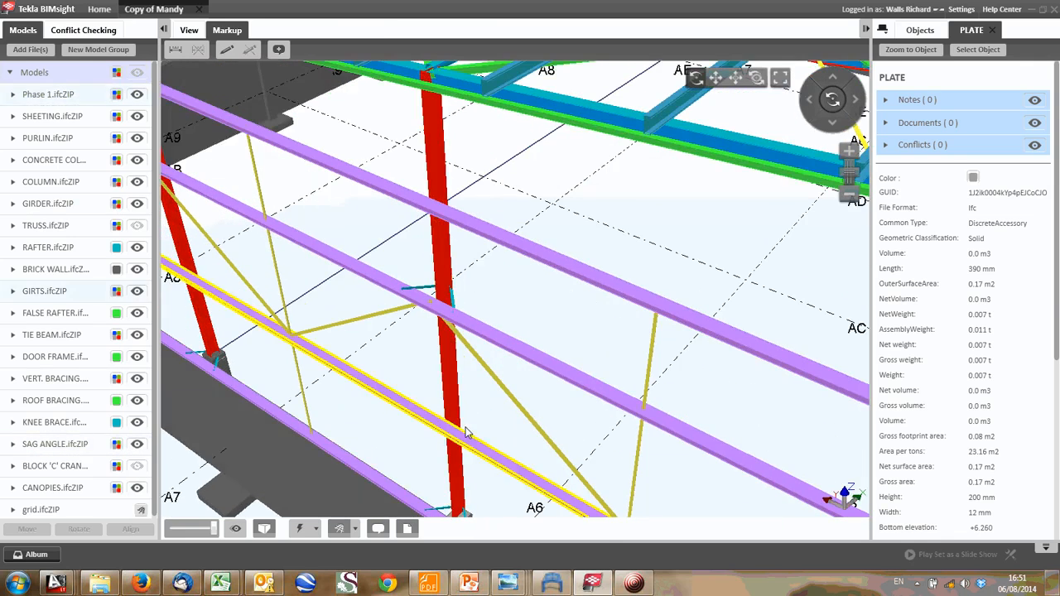
drag(467, 433, 471, 371)
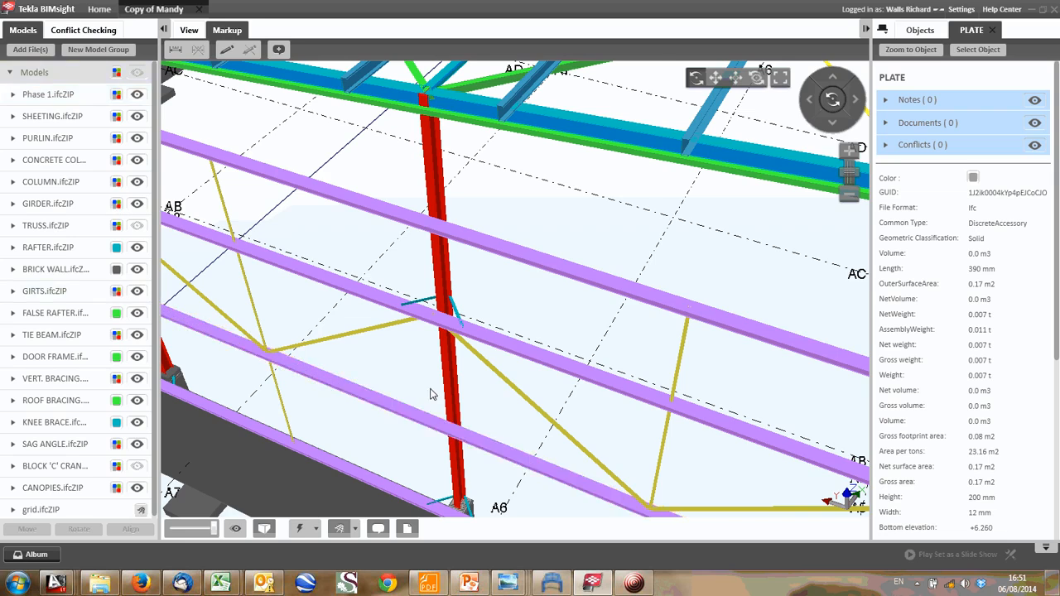
scroll(433, 395, down, 3)
scroll(441, 398, up, 4)
scroll(447, 412, up, 2)
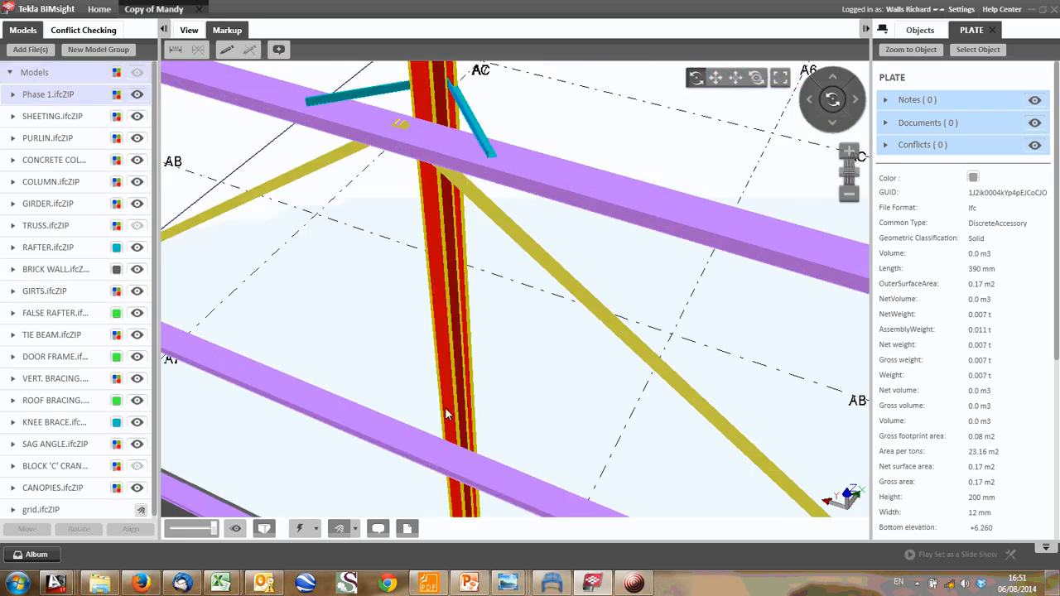
scroll(448, 408, down, 3)
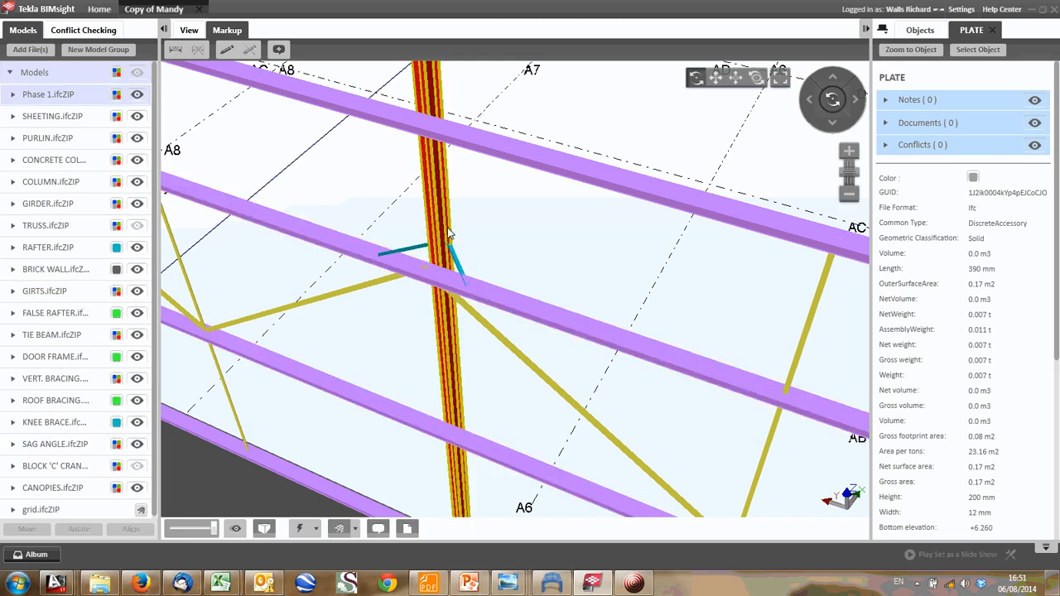
scroll(451, 228, down, 3)
scroll(460, 215, up, 2)
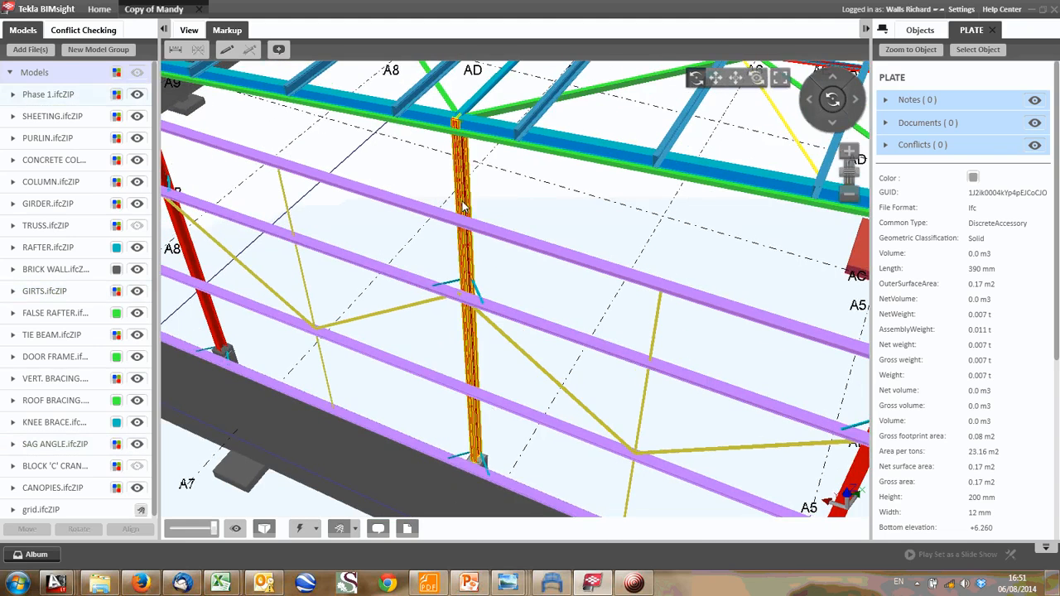
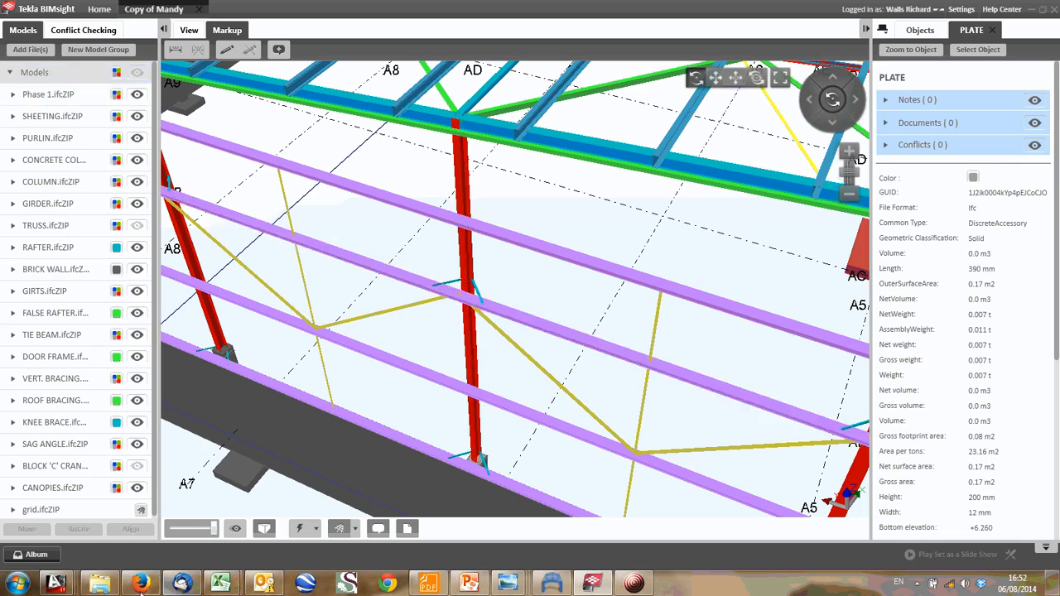
- Switch to the AutoCAD analysis sketches and examine the pinned supports at both ends of the laterally loaded vertical member
mouse_move(56, 583)
click(82, 520)
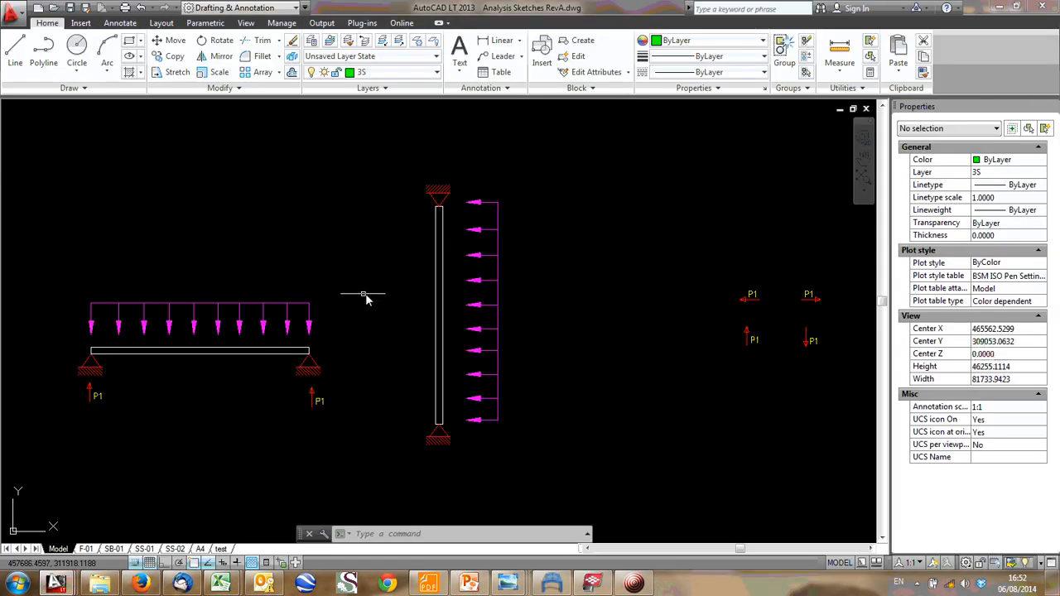
scroll(447, 230, up, 4)
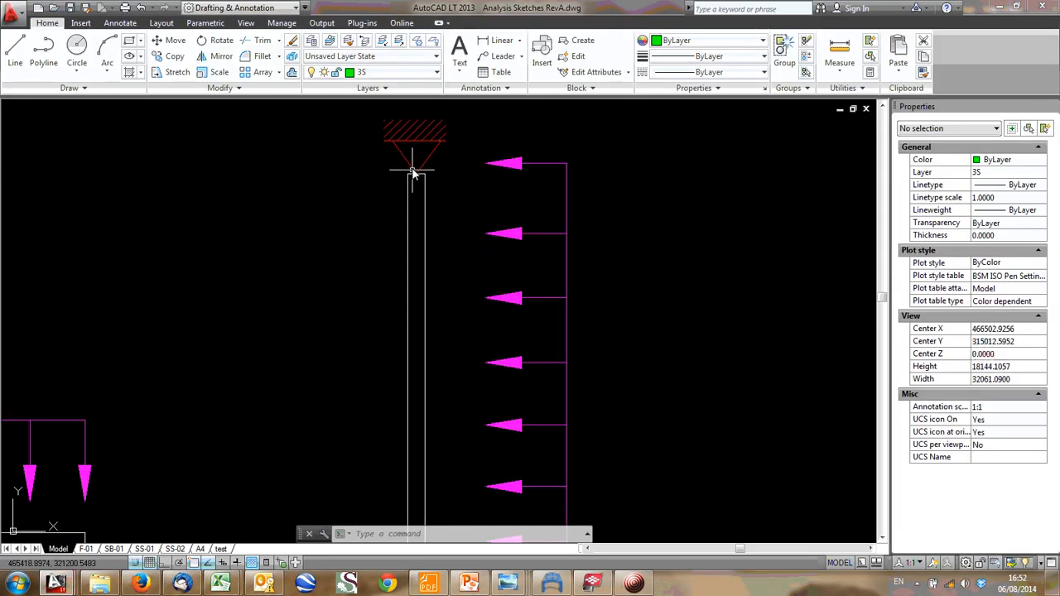
scroll(447, 150, down, 4)
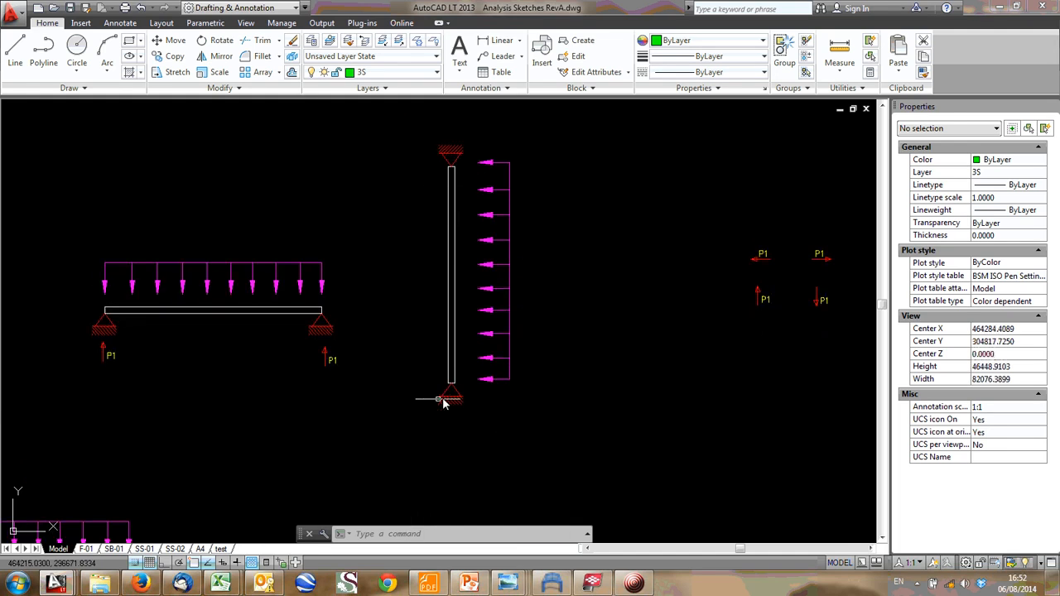
scroll(454, 390, down, 5)
- Shorten the line of the frame's column beside H3 so its lower end meets the green hinge circle
scroll(442, 492, up, 6)
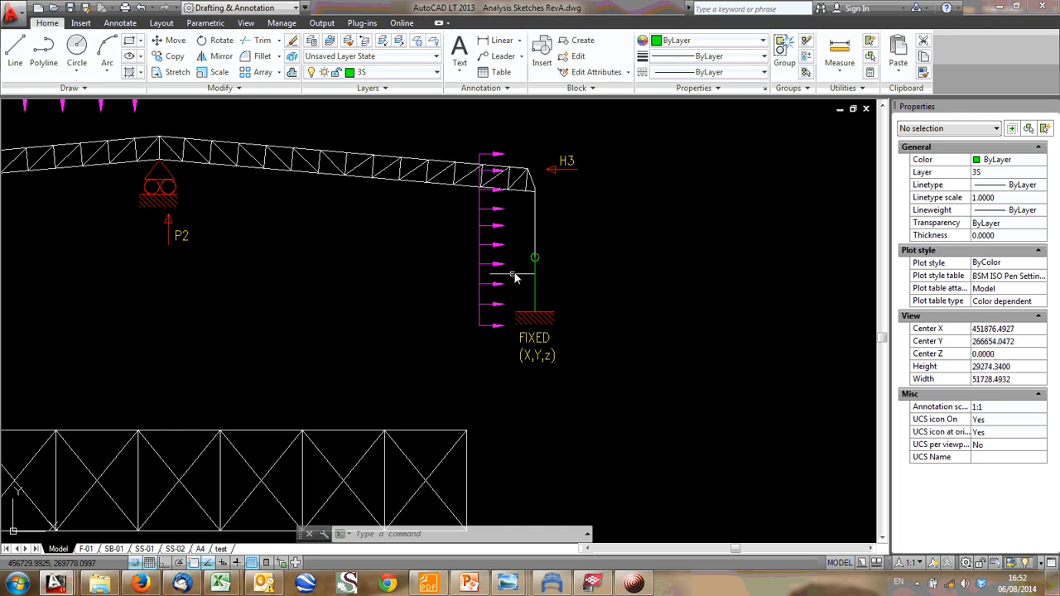
scroll(514, 279, up, 2)
click(538, 212)
middle_drag(538, 195, 530, 246)
click(526, 400)
scroll(524, 299, up, 2)
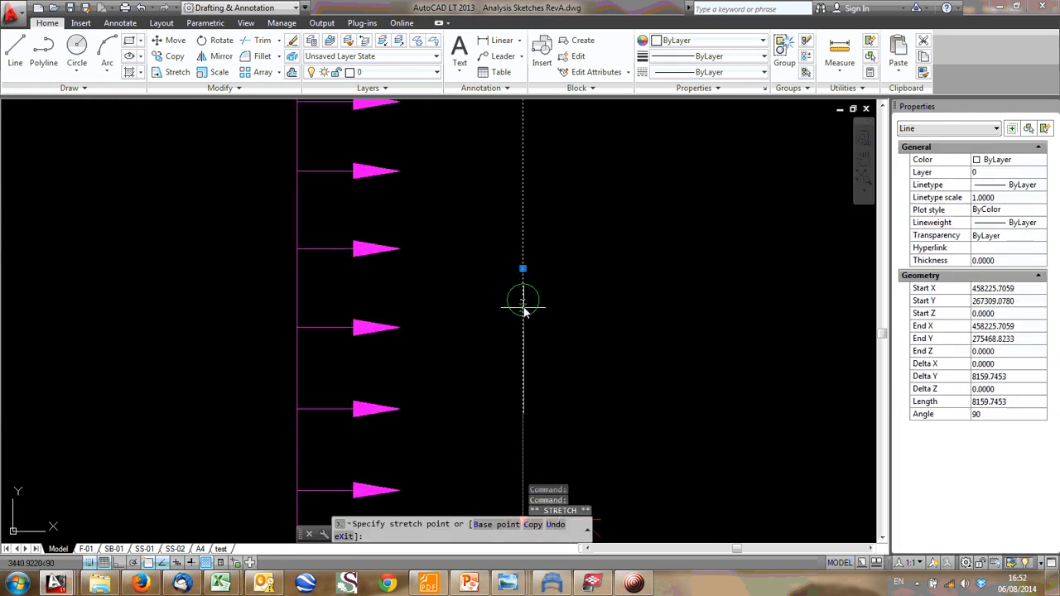
scroll(497, 332, down, 2)
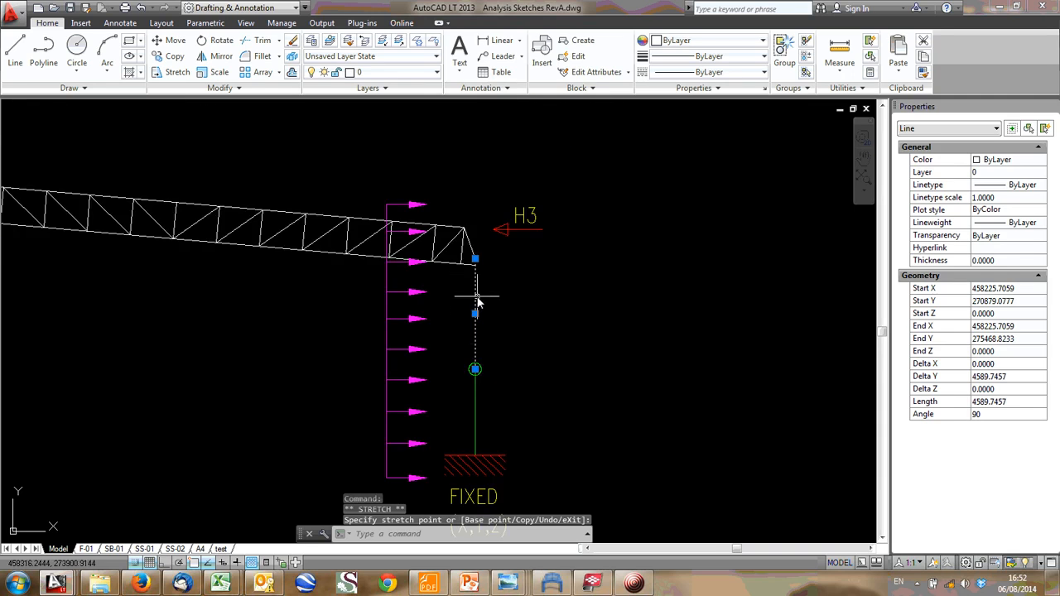
scroll(478, 284, down, 2)
middle_drag(478, 284, 463, 371)
middle_drag(520, 180, 473, 367)
scroll(439, 325, down, 1)
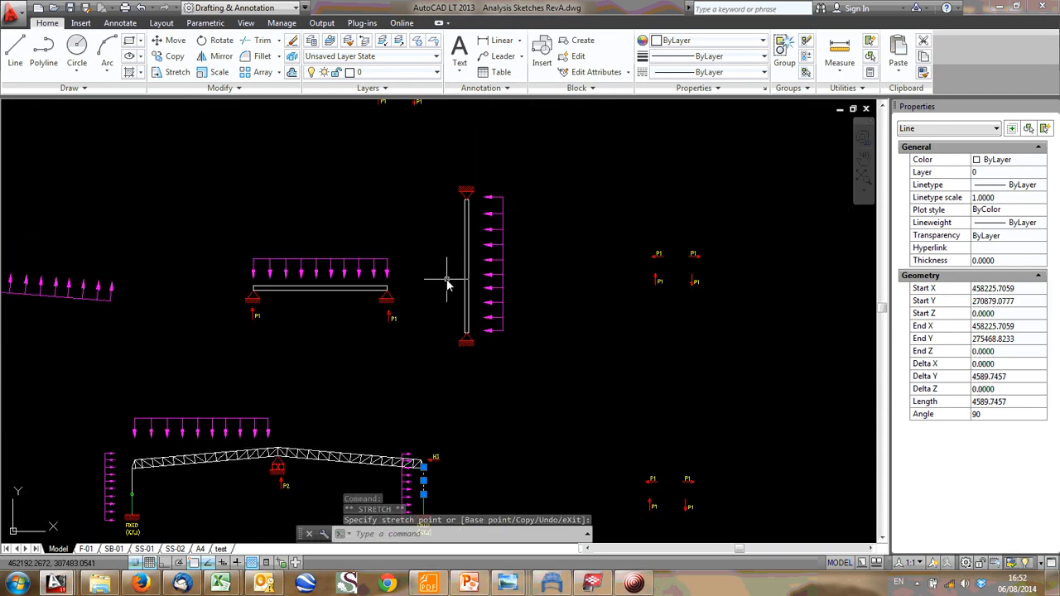
key(Escape)
key(Escape)
- Examine the frame, bracing and girder sketches, including the P2 load on the girder's top chord
mouse_move(397, 501)
middle_down()
mouse_move(360, 396)
mouse_move(392, 386)
middle_up()
scroll(369, 379, down, 2)
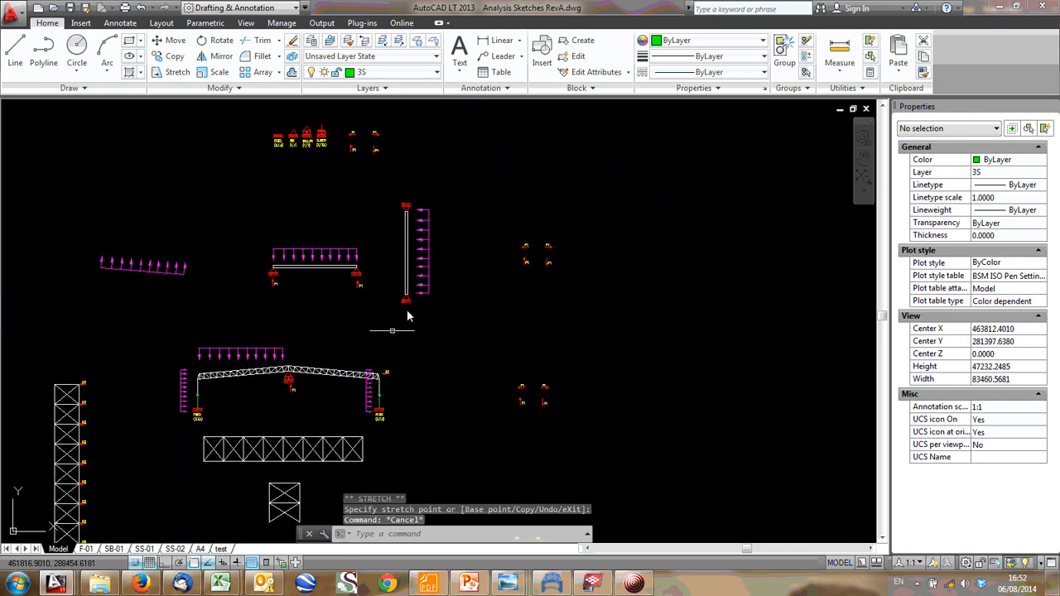
middle_drag(392, 329, 675, 33)
middle_drag(472, 290, 414, 332)
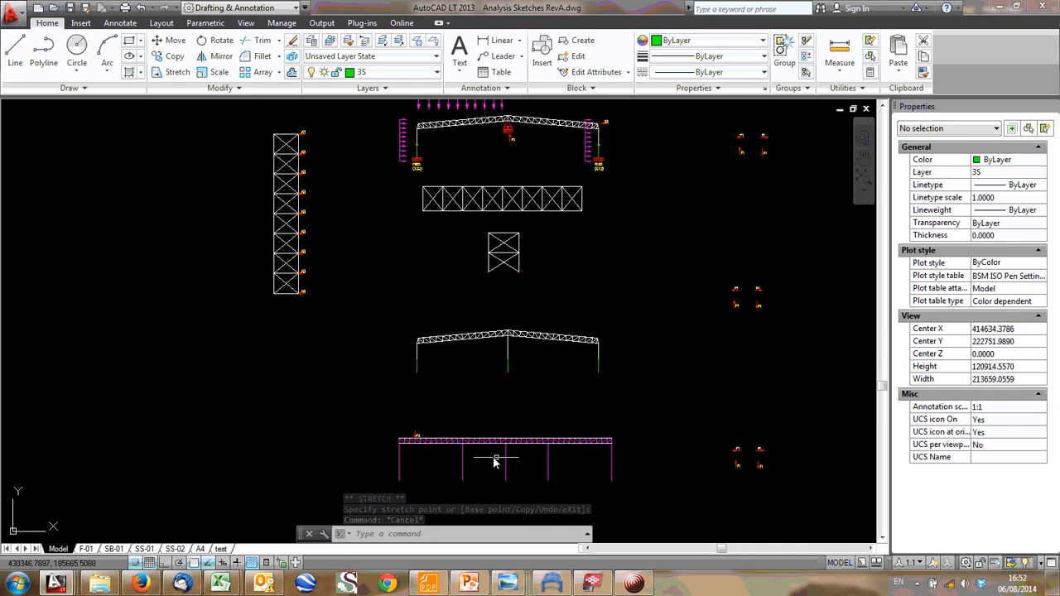
middle_drag(424, 435, 409, 342)
scroll(393, 370, up, 3)
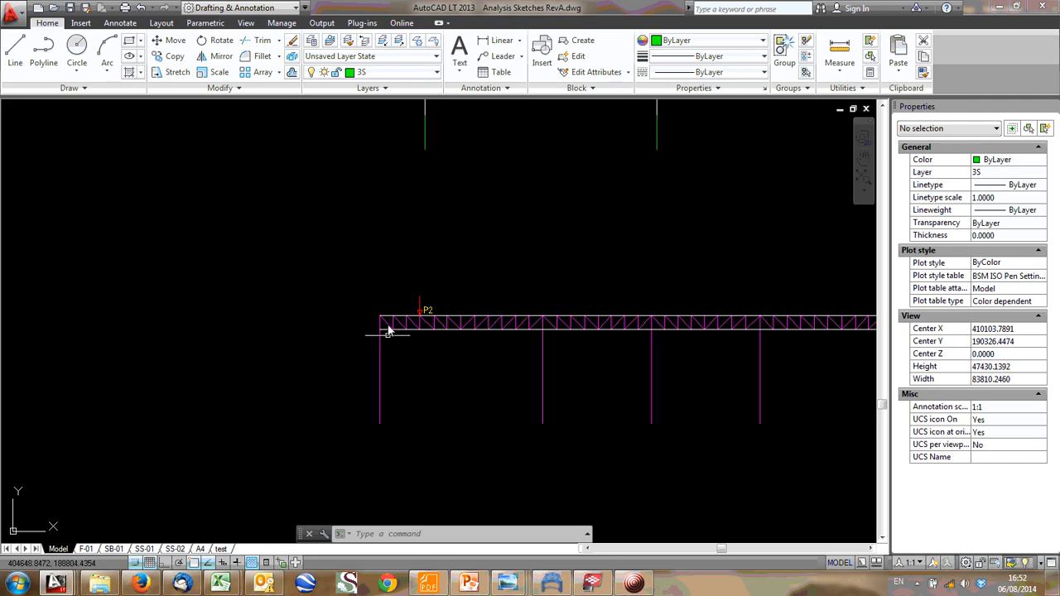
scroll(387, 334, down, 3)
mouse_move(423, 153)
middle_down()
mouse_move(451, 280)
mouse_move(417, 380)
middle_up()
- Switch to the Tekla BIMsight model and examine the A6 gable column's base, concrete stub column, brick wall and footing
click(596, 583)
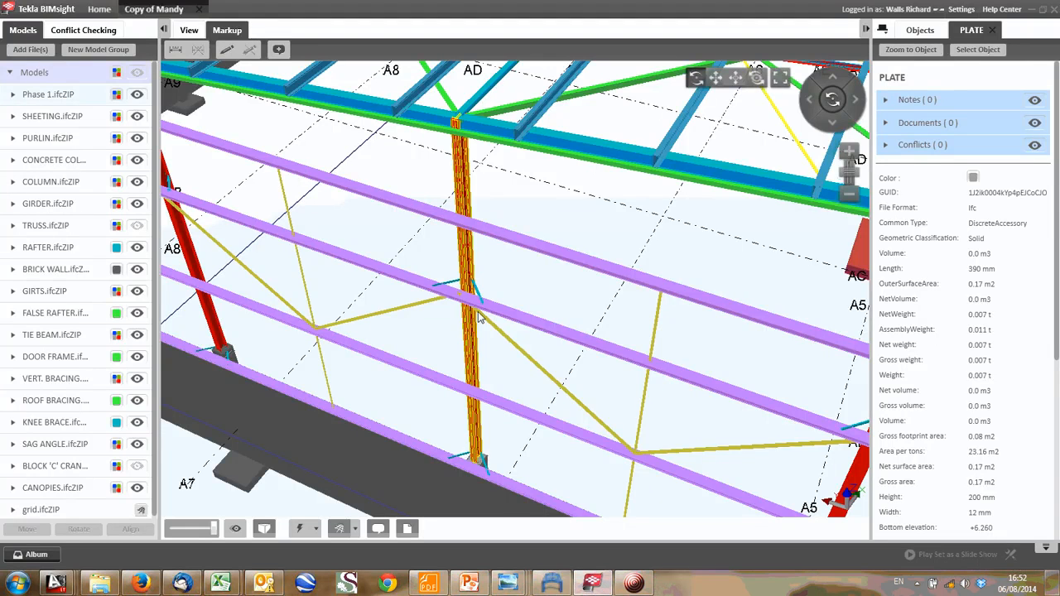
scroll(470, 186, down, 1)
scroll(480, 429, up, 2)
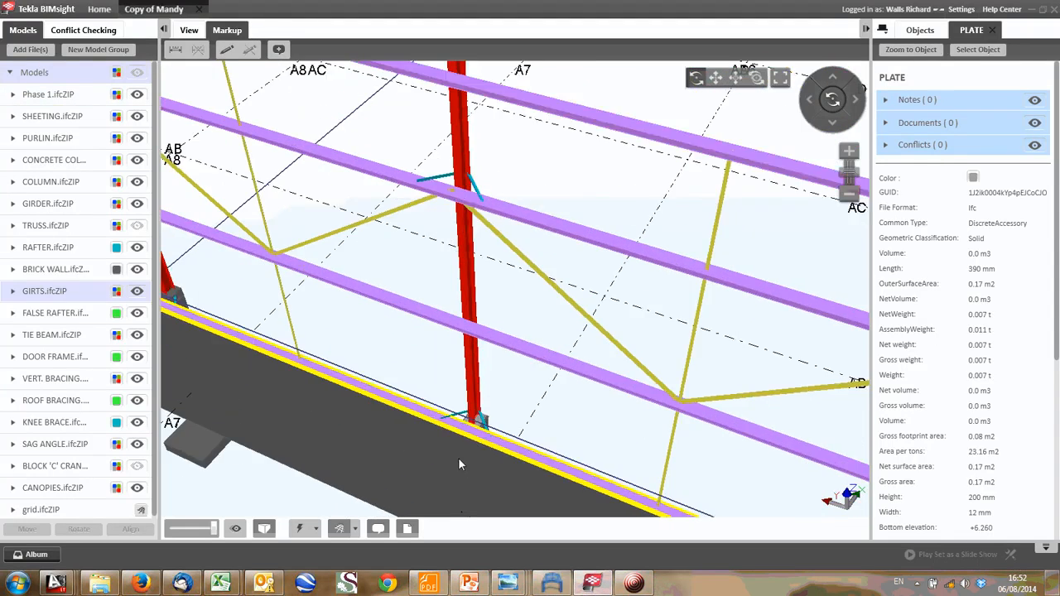
drag(459, 460, 524, 441)
middle_drag(468, 441, 468, 244)
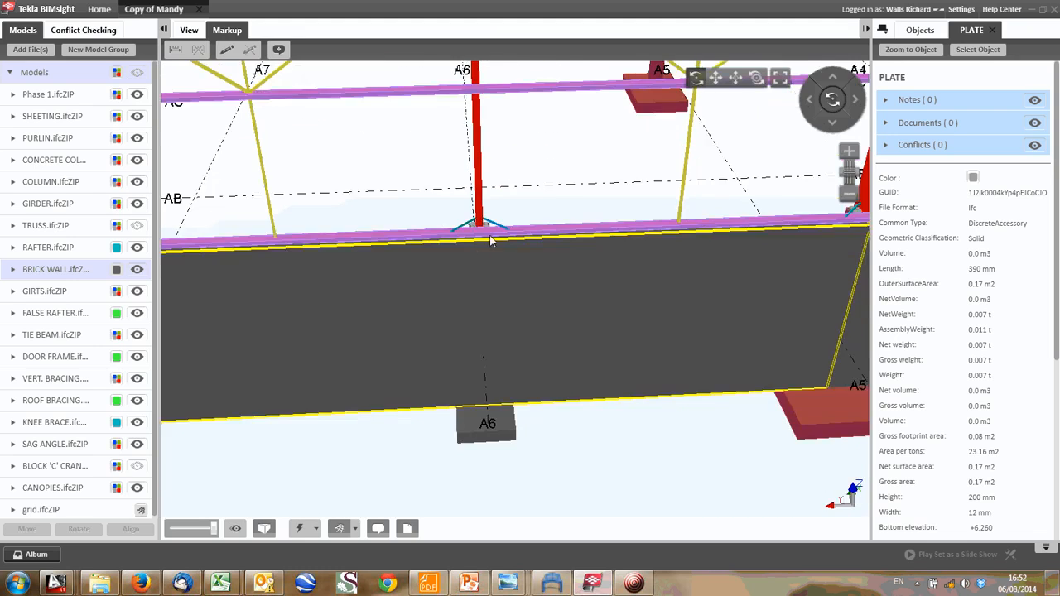
drag(490, 235, 612, 237)
drag(419, 346, 440, 381)
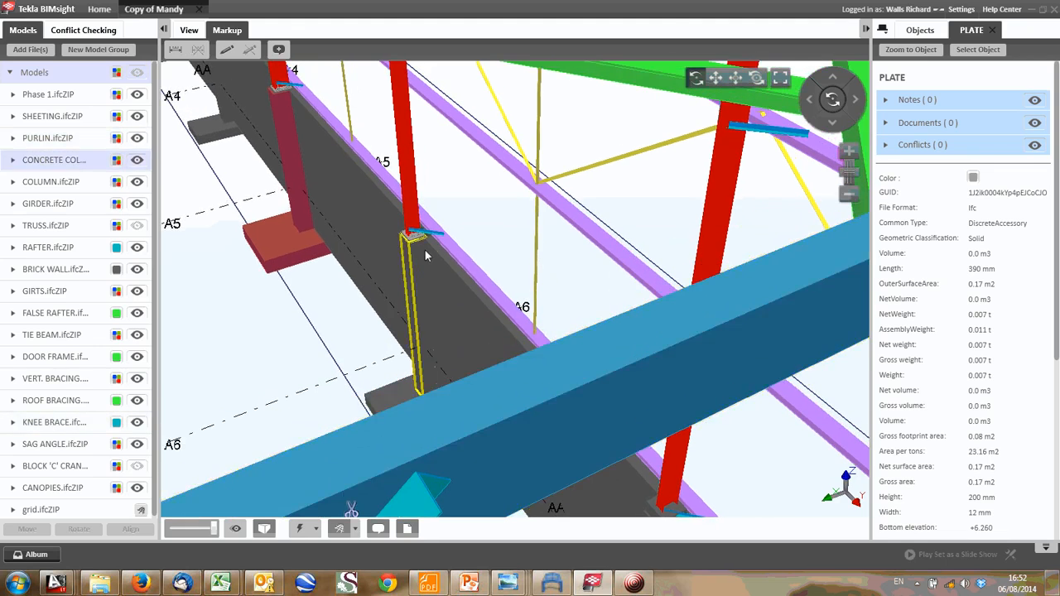
drag(425, 256, 428, 274)
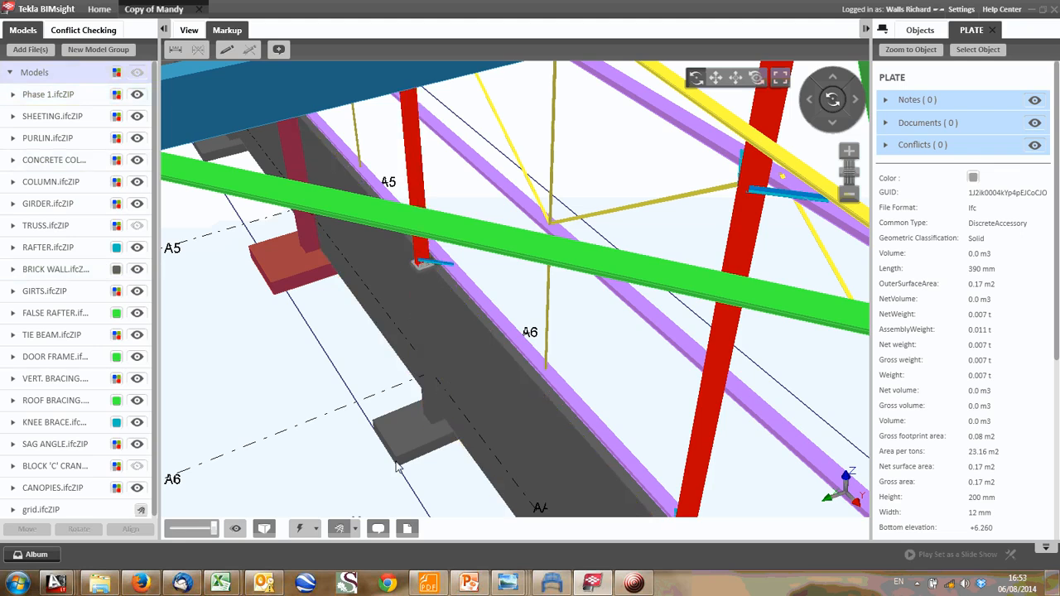
drag(441, 385, 261, 385)
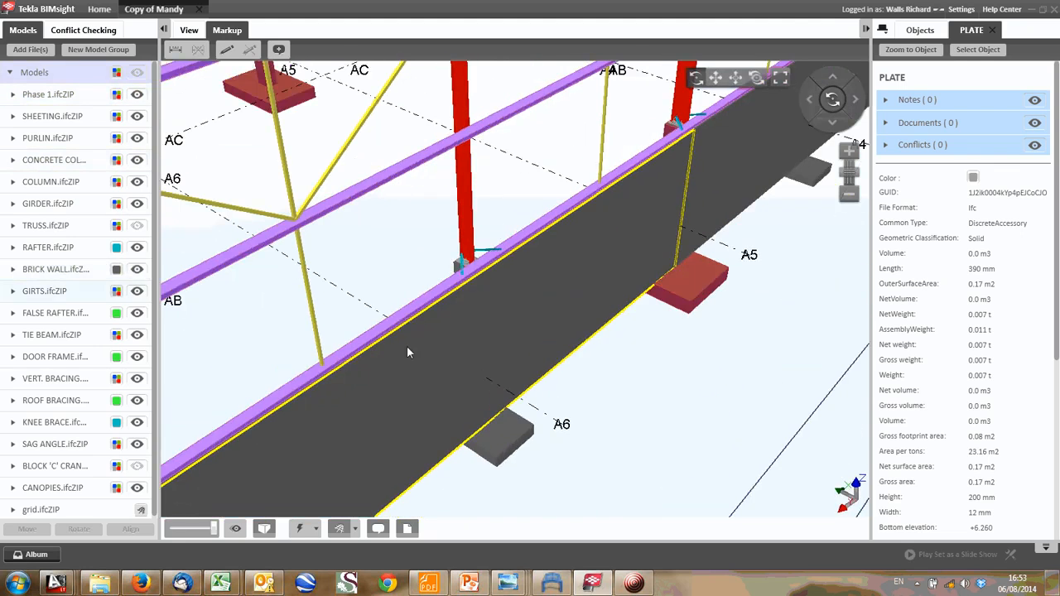
middle_drag(442, 239, 437, 293)
middle_drag(458, 151, 381, 200)
scroll(468, 236, down, 2)
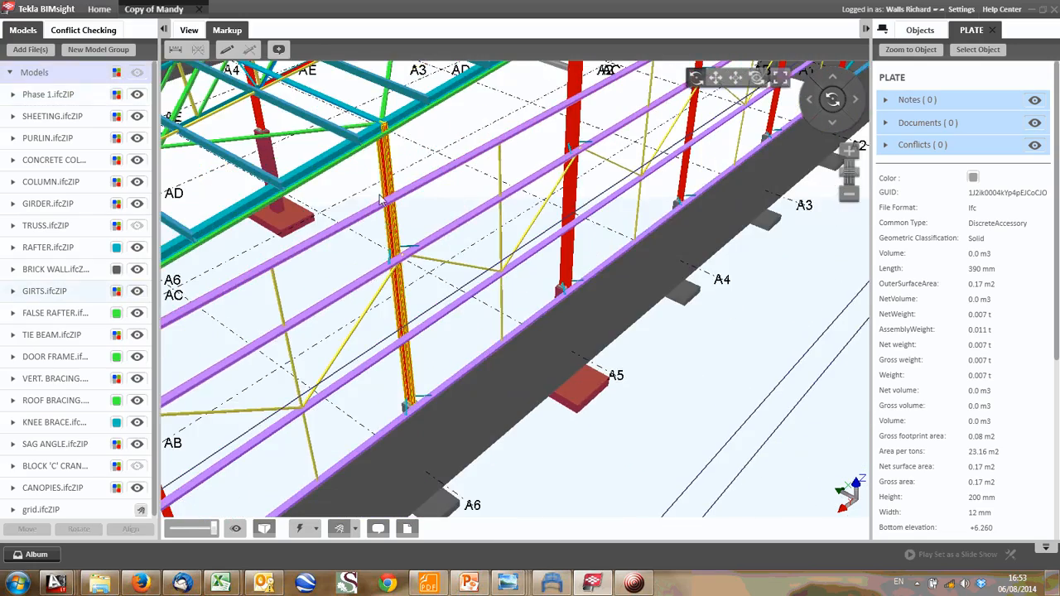
- Examine the row of gable columns and girts along grid AA, up to the corner at A9
scroll(381, 199, down, 6)
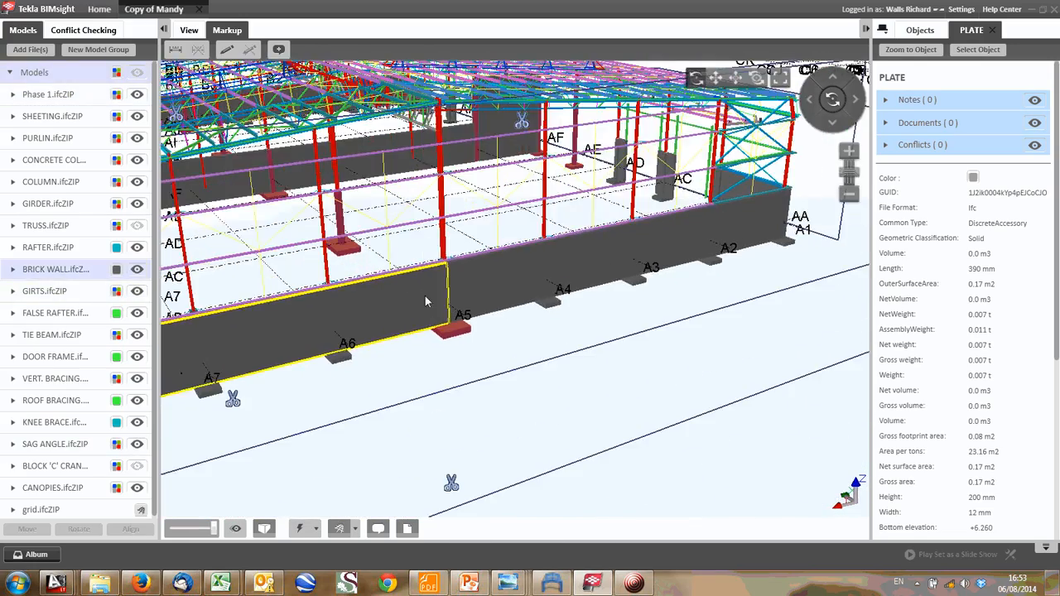
middle_drag(425, 296, 429, 302)
middle_drag(323, 178, 443, 176)
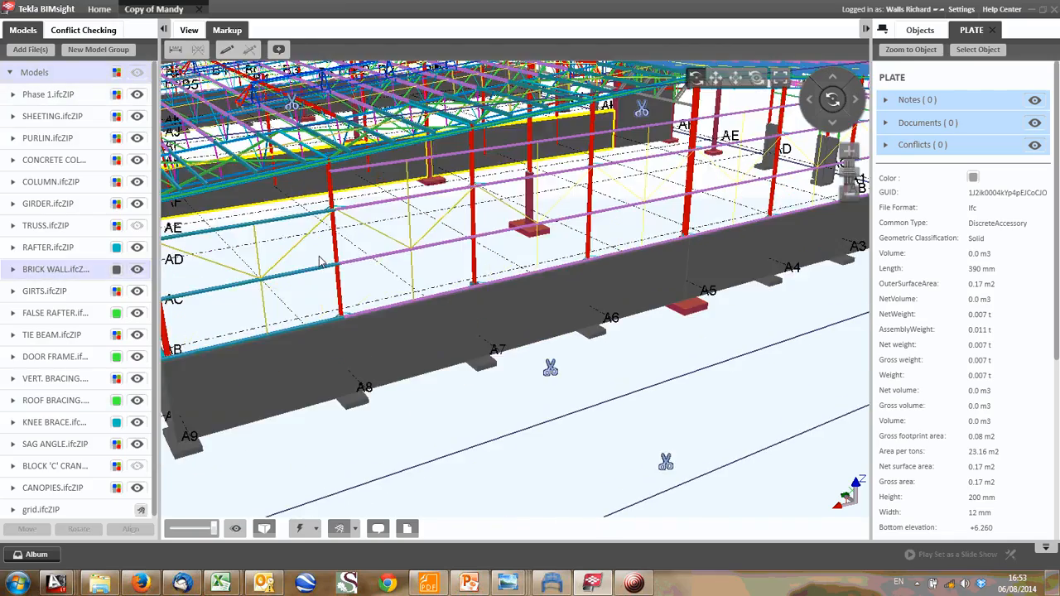
middle_drag(217, 336, 332, 296)
drag(466, 271, 427, 308)
middle_drag(585, 236, 490, 277)
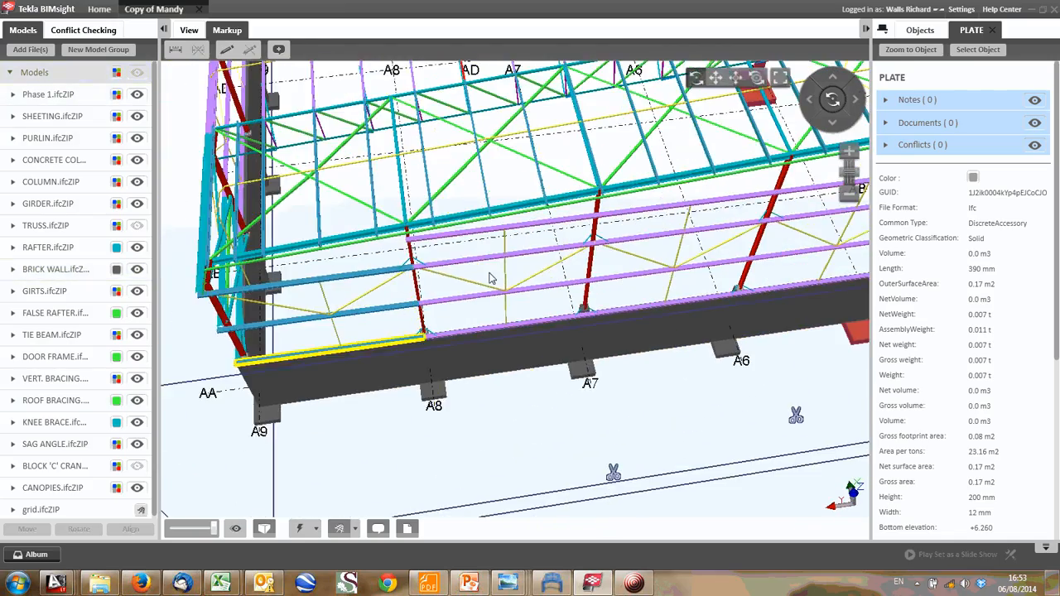
scroll(468, 284, down, 1)
middle_drag(609, 228, 518, 296)
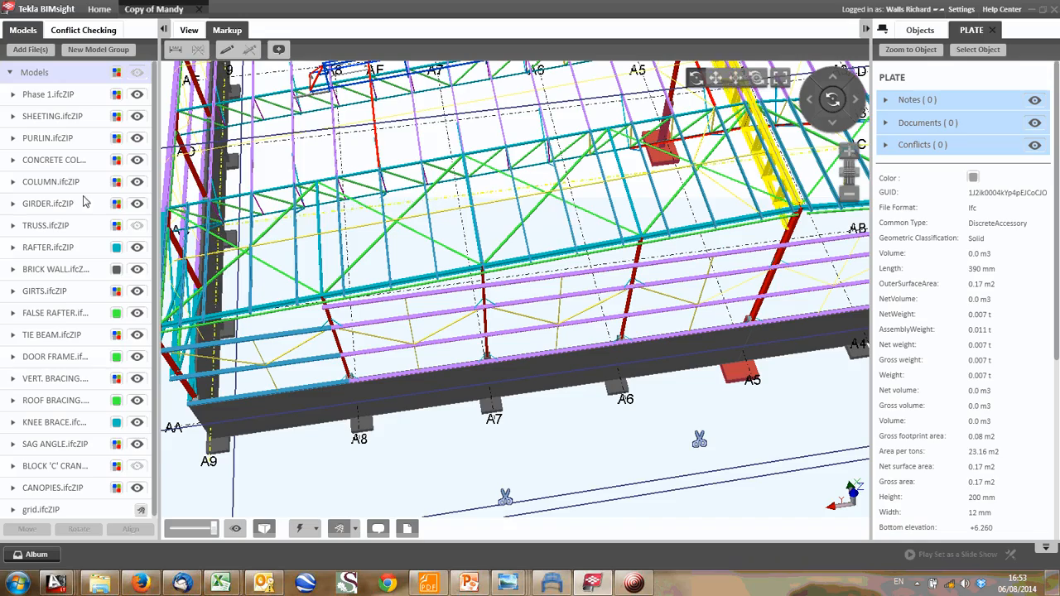
- Examine the roof bracing bay between grids AA and AB along the whole gable, ending with a plan view
middle_drag(293, 257, 323, 271)
middle_drag(673, 208, 495, 215)
middle_drag(572, 205, 392, 212)
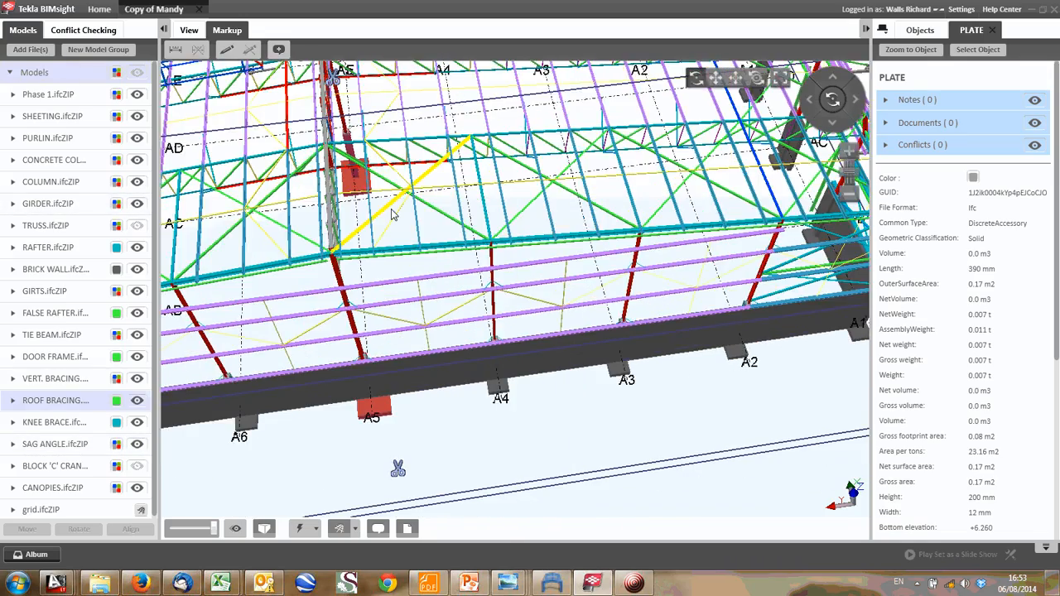
middle_drag(793, 174, 527, 217)
middle_drag(260, 341, 539, 323)
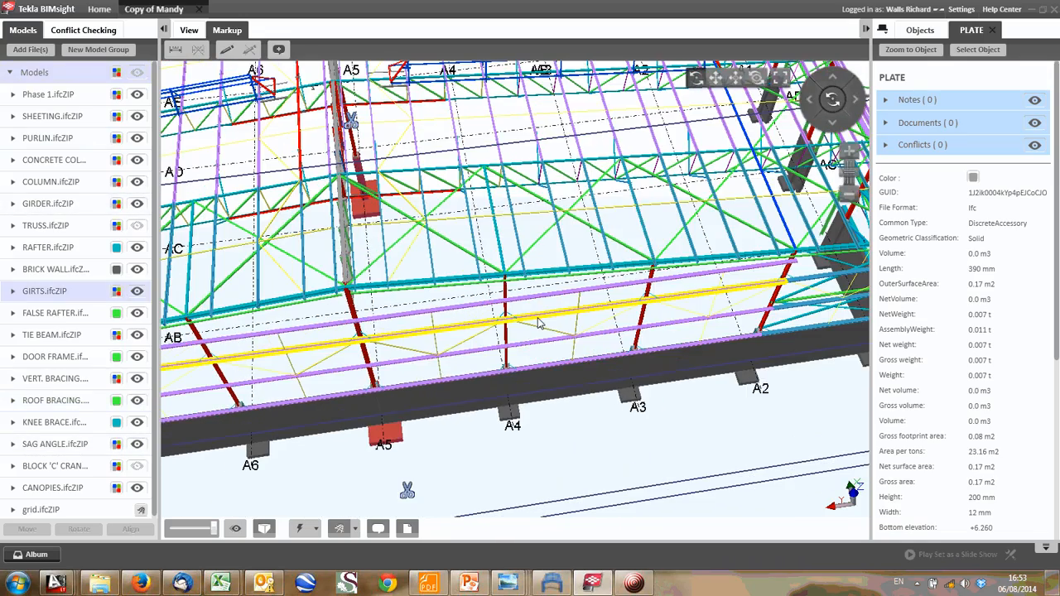
middle_drag(364, 489, 629, 161)
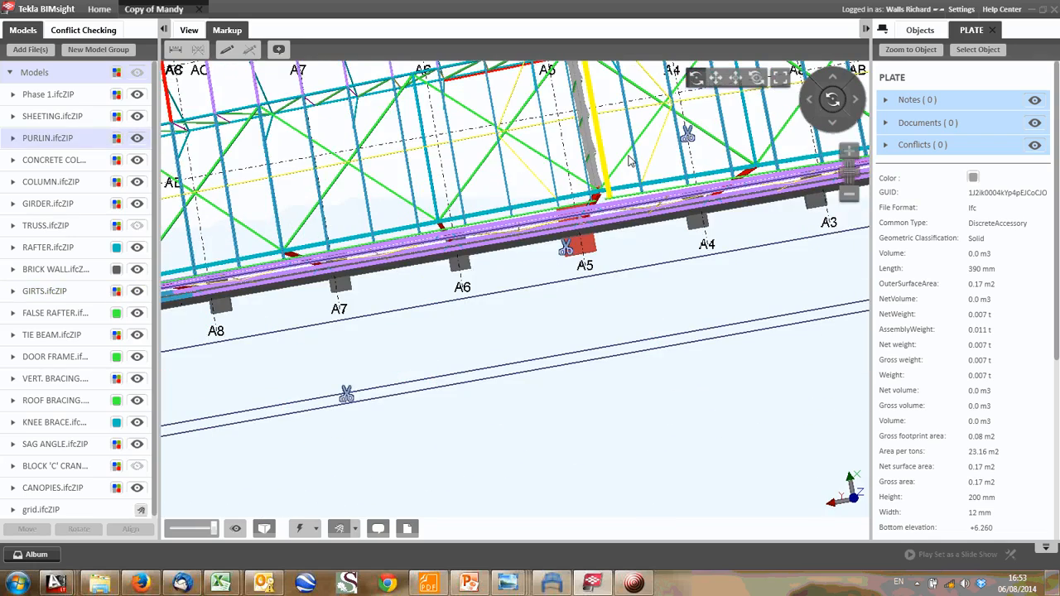
scroll(429, 260, down, 1)
drag(428, 260, 408, 296)
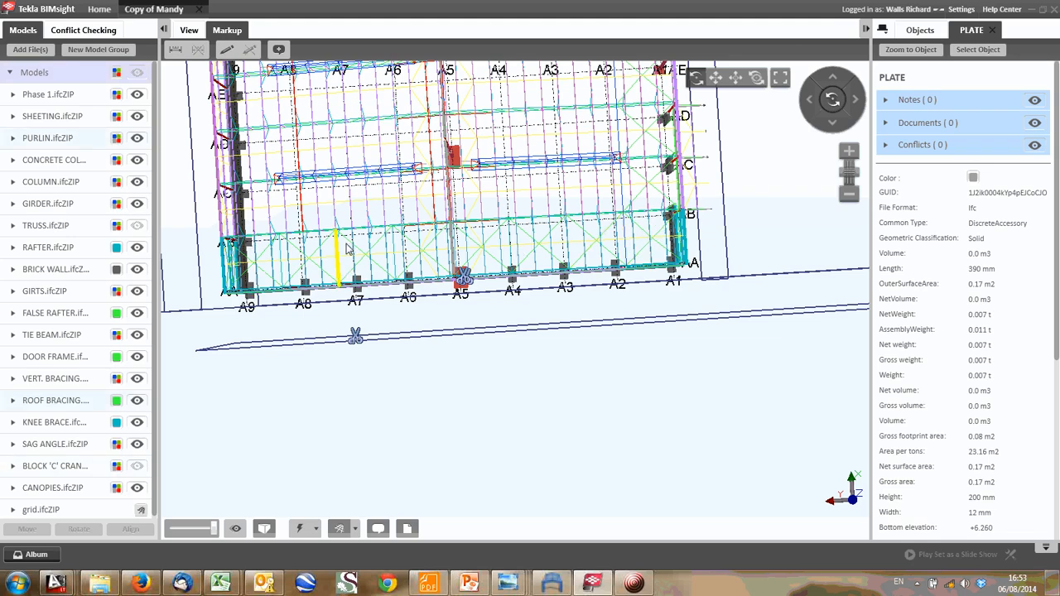
- Switch to the AutoCAD analysis sketches and compare the horizontal eight-panel bracing truss with the roof bracing in Tekla BIMsight
mouse_move(56, 584)
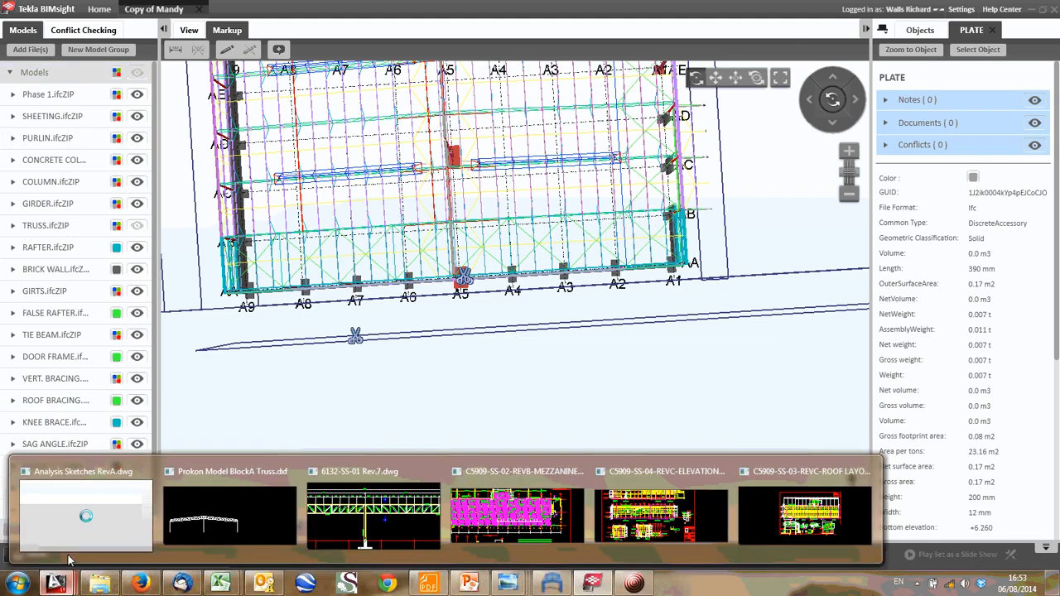
click(167, 481)
scroll(290, 365, up, 4)
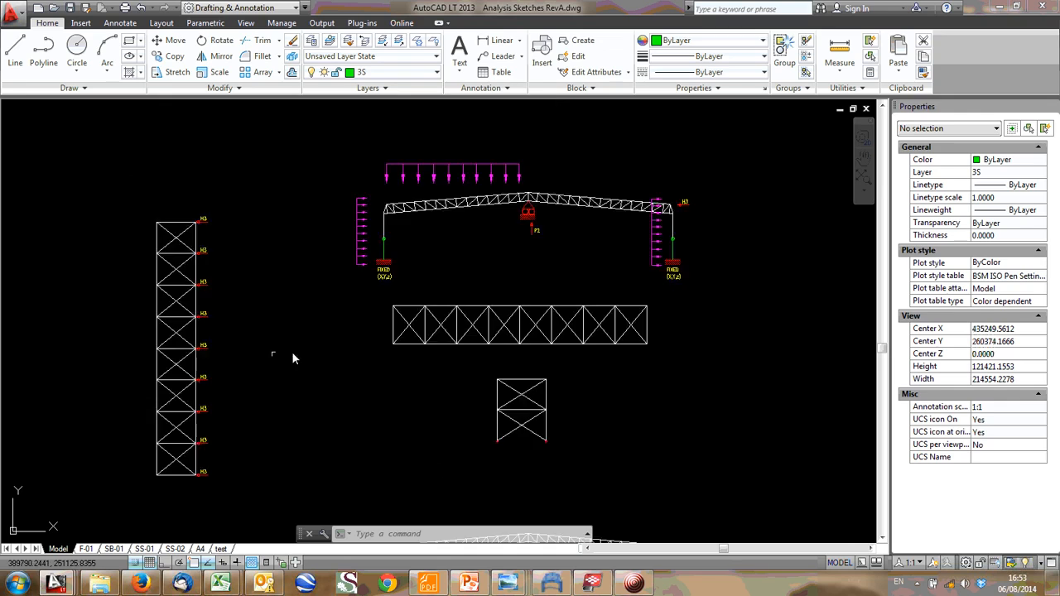
middle_drag(709, 314, 649, 329)
middle_drag(426, 321, 570, 286)
middle_drag(181, 279, 130, 345)
middle_drag(651, 205, 406, 210)
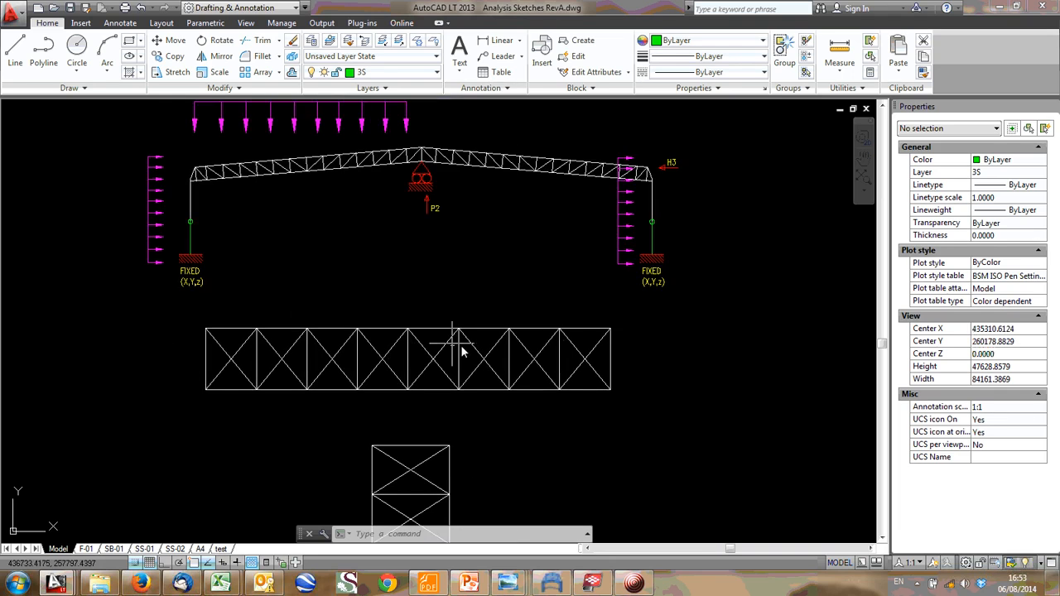
click(592, 584)
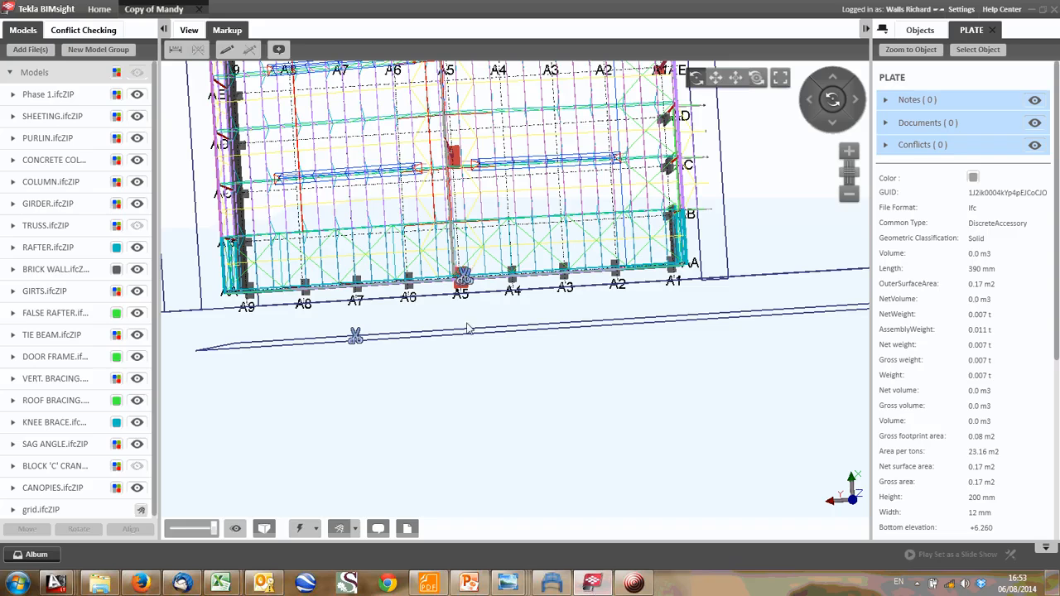
scroll(313, 265, up, 2)
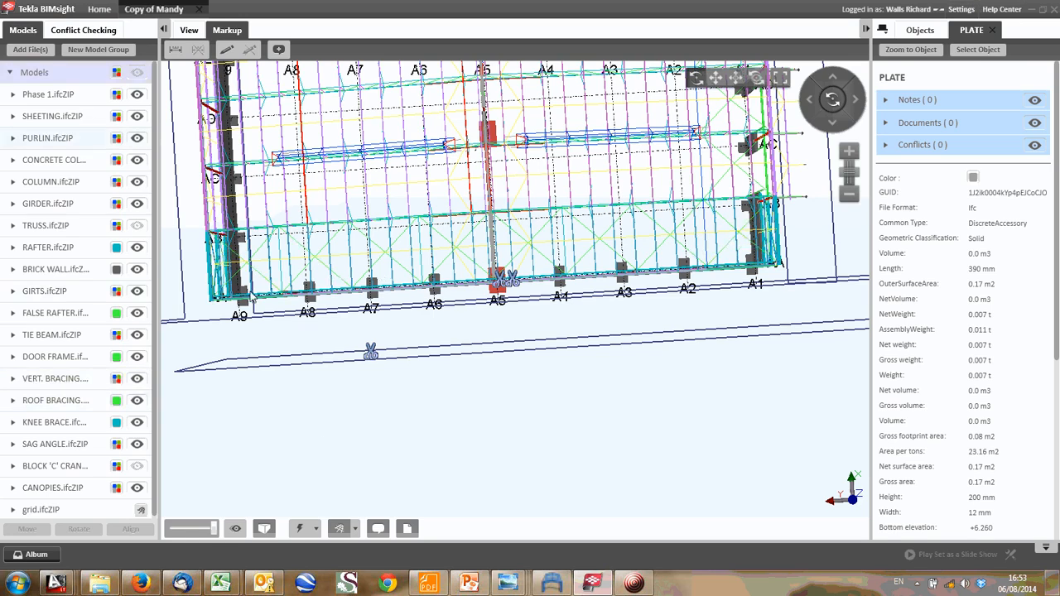
- Switch to the AutoCAD analysis sketches and go to the legend of fixed, pin, roller and slider support symbols
mouse_move(56, 584)
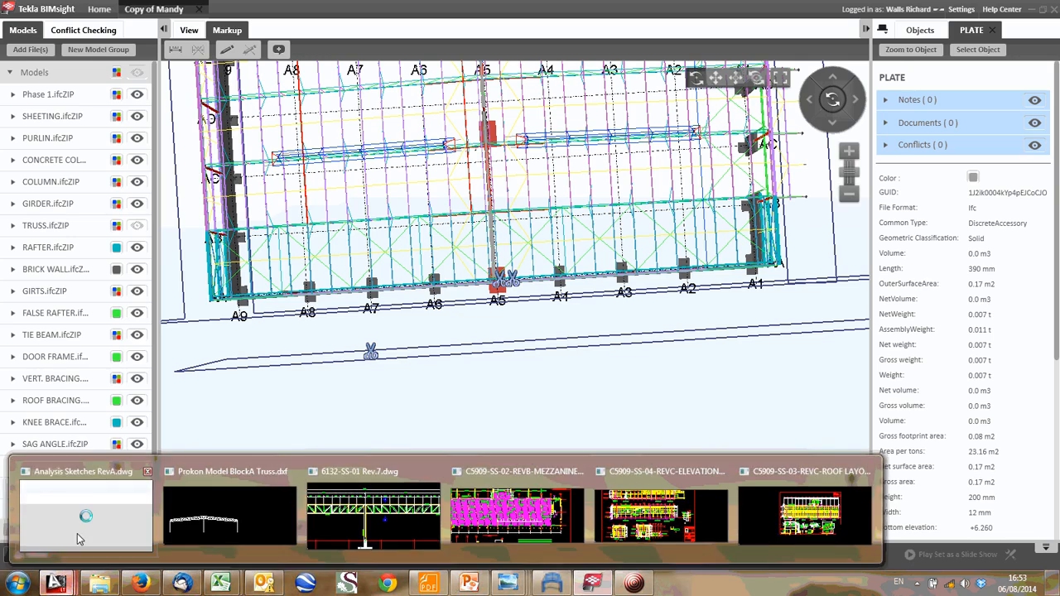
click(83, 509)
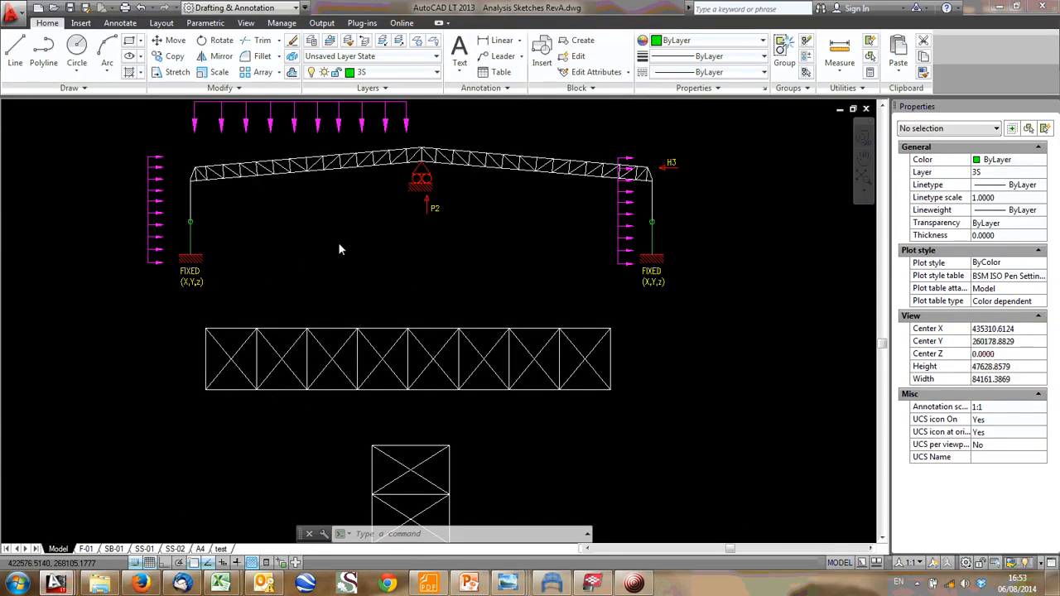
scroll(341, 244, down, 2)
middle_drag(344, 242, 340, 462)
middle_drag(482, 199, 459, 426)
scroll(377, 277, up, 8)
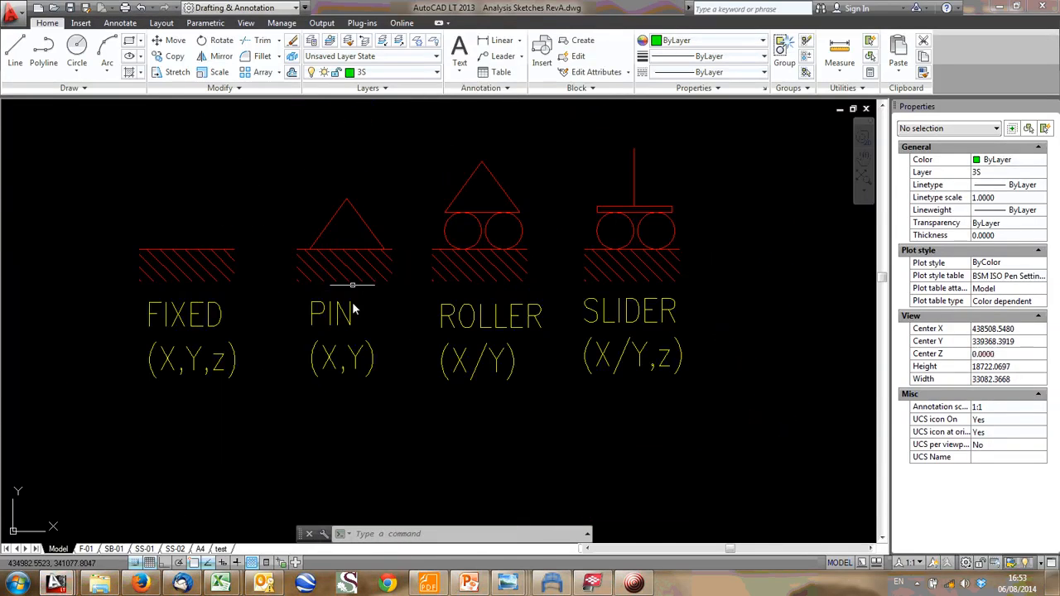
- Copy the PIN (X,Y) support symbol by its apex to the bottom-left corner of the eight-panel horizontal bracing truss
click(359, 411)
click(361, 418)
click(364, 232)
click(360, 218)
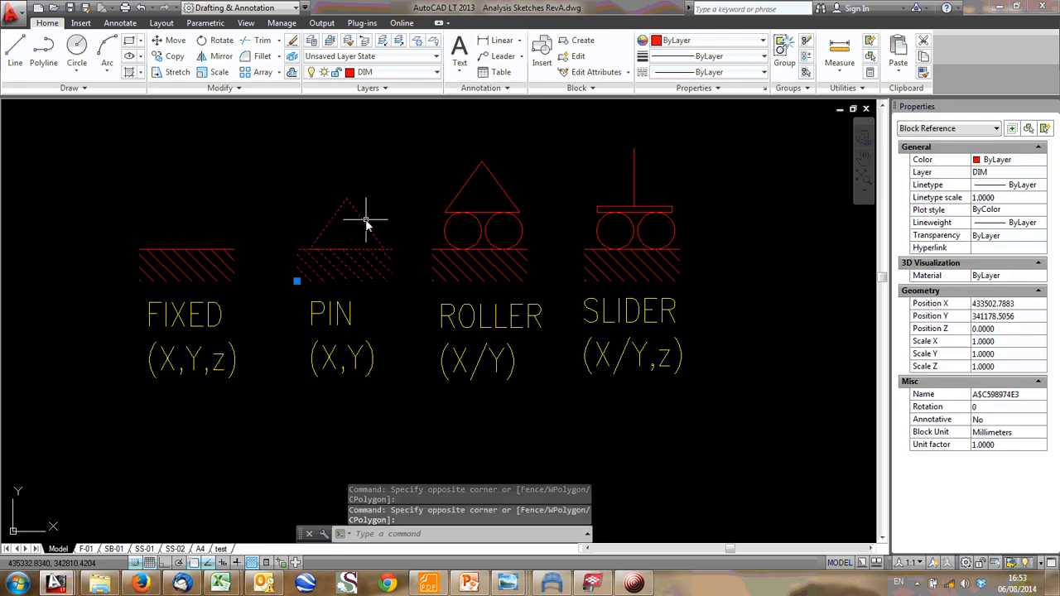
text(co)
key(Return)
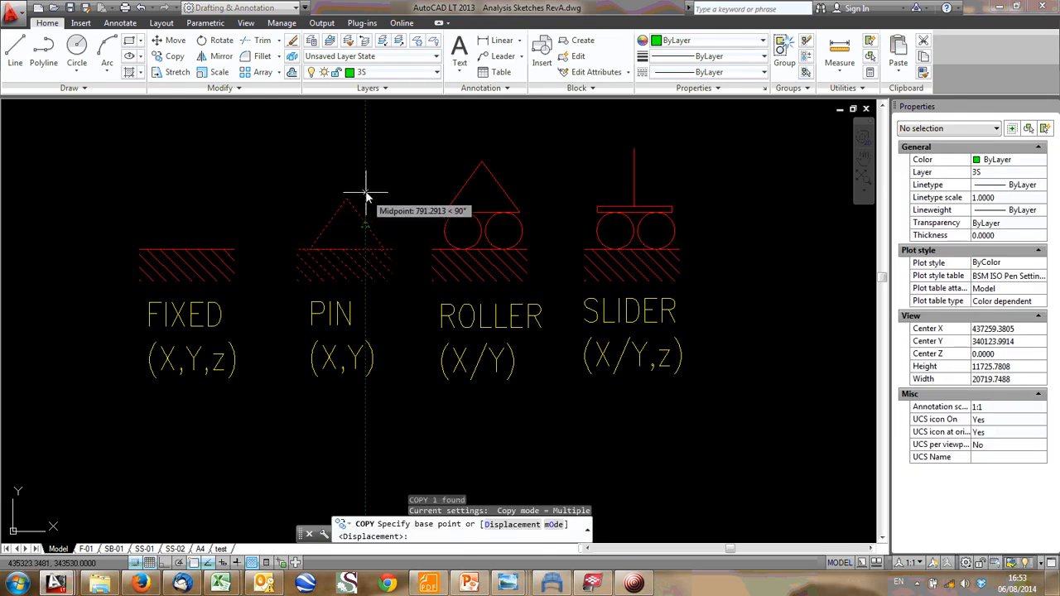
click(348, 203)
scroll(448, 215, down, 5)
scroll(448, 215, down, 3)
scroll(301, 311, up, 5)
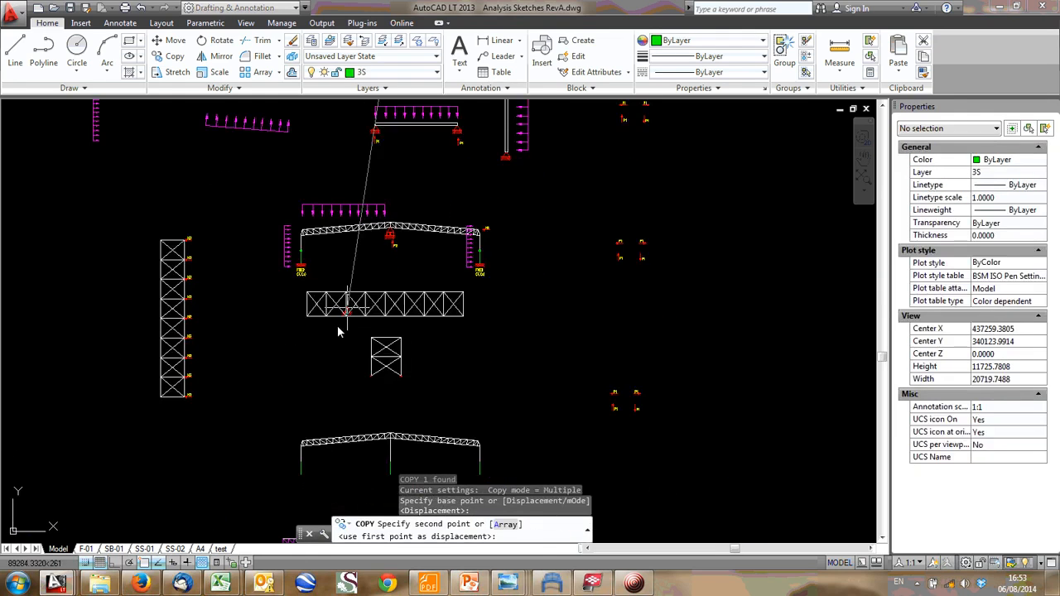
click(299, 312)
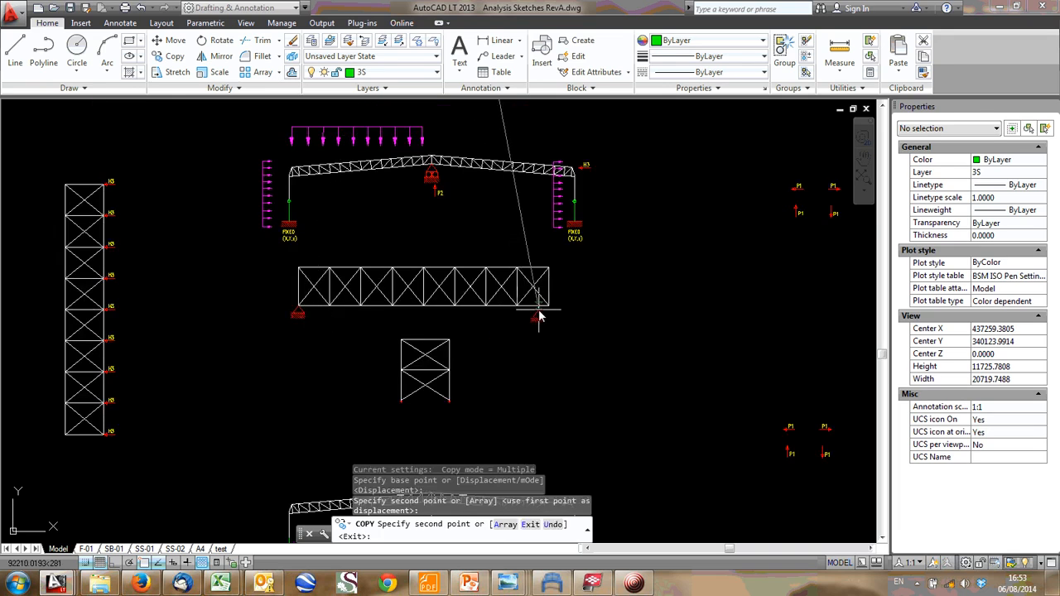
- Place two more pin support copies under the bracing truss, at its bottom-right corner and at the middle of its bottom chord
click(548, 313)
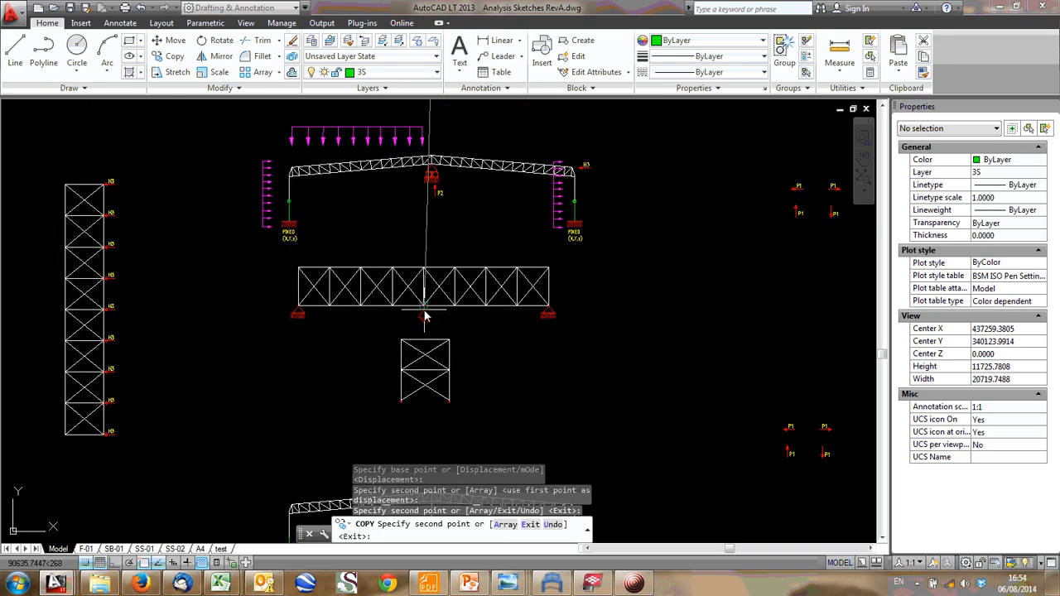
scroll(424, 315, up, 4)
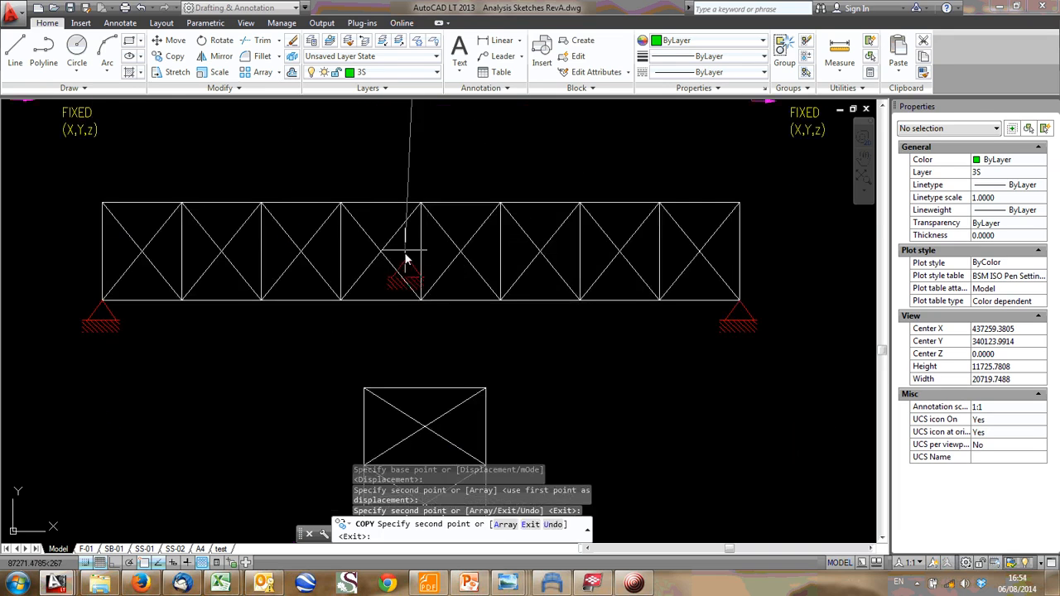
click(420, 301)
key(Escape)
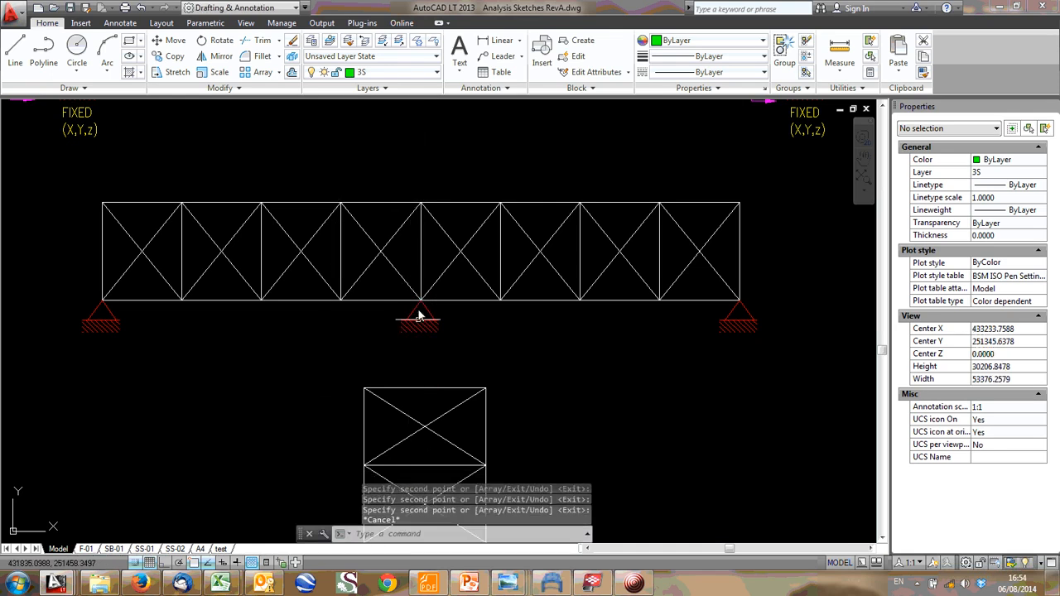
- Switch to the Tekla BIMsight model and shift the clipping plane along the side wall at grid A1
scroll(419, 315, down, 4)
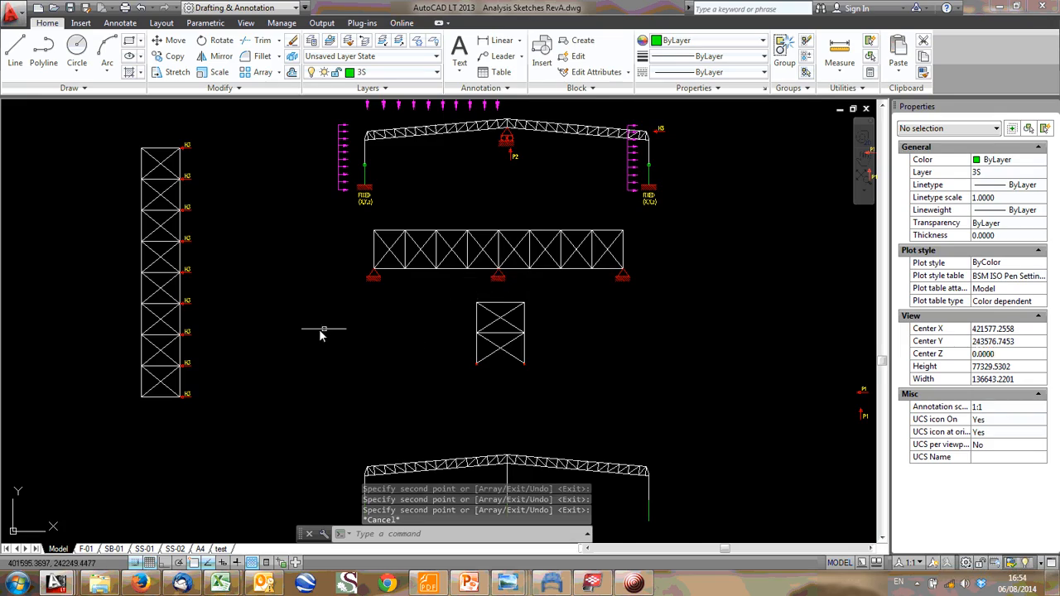
scroll(386, 419, down, 4)
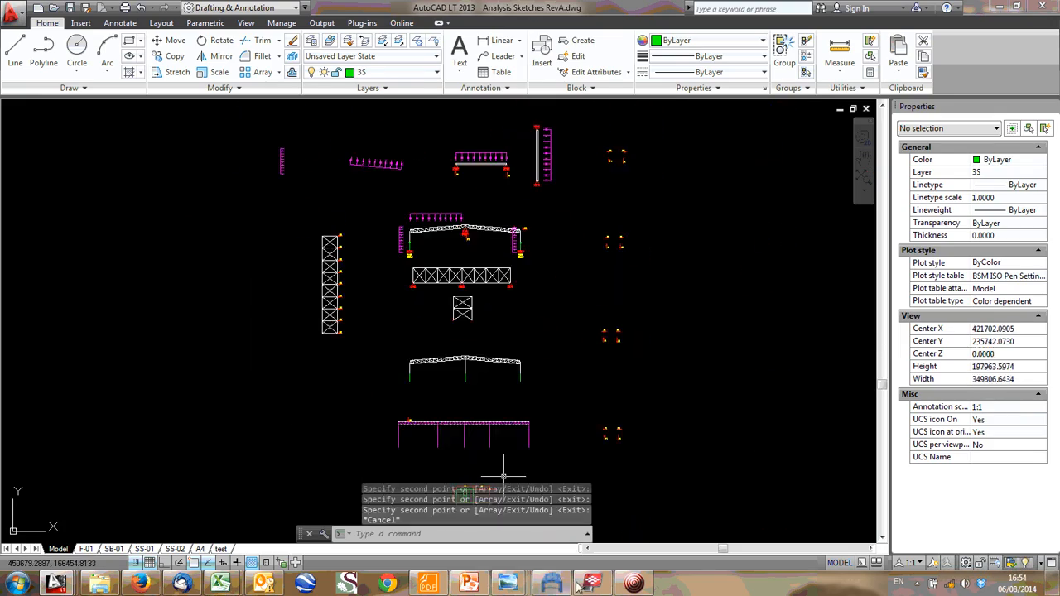
click(600, 584)
drag(528, 362, 393, 226)
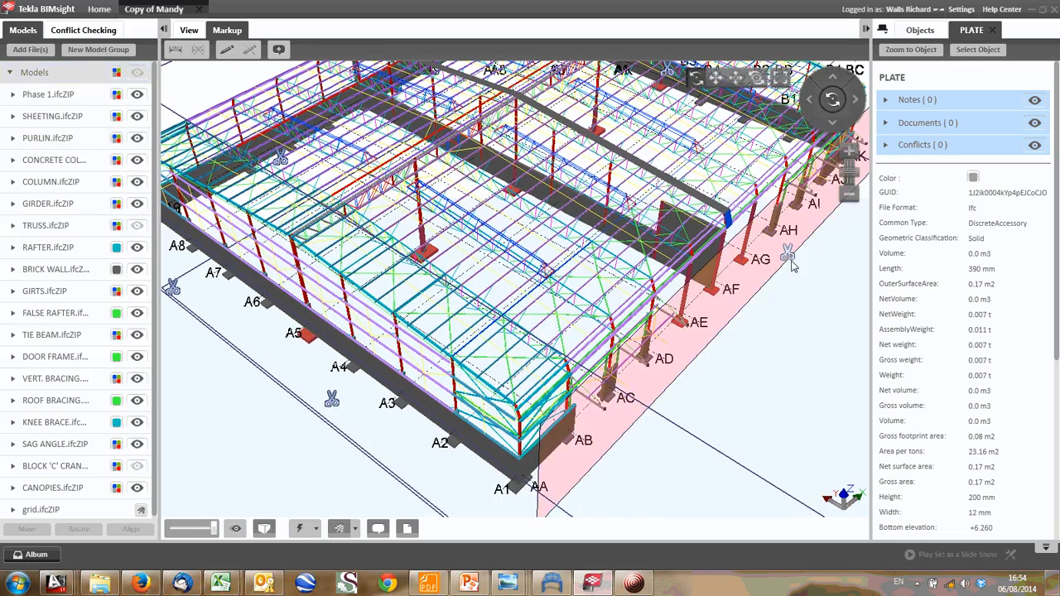
drag(792, 255, 758, 291)
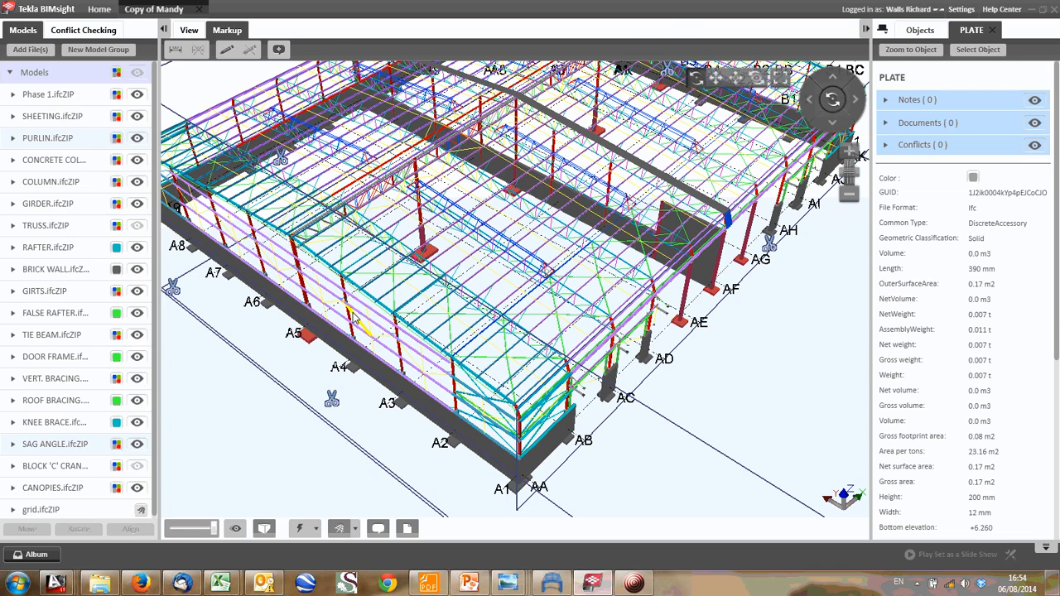
- Examine where the central girder meets the gable bracing bay, and follow the girder and bracing between the side walls
scroll(353, 319, up, 4)
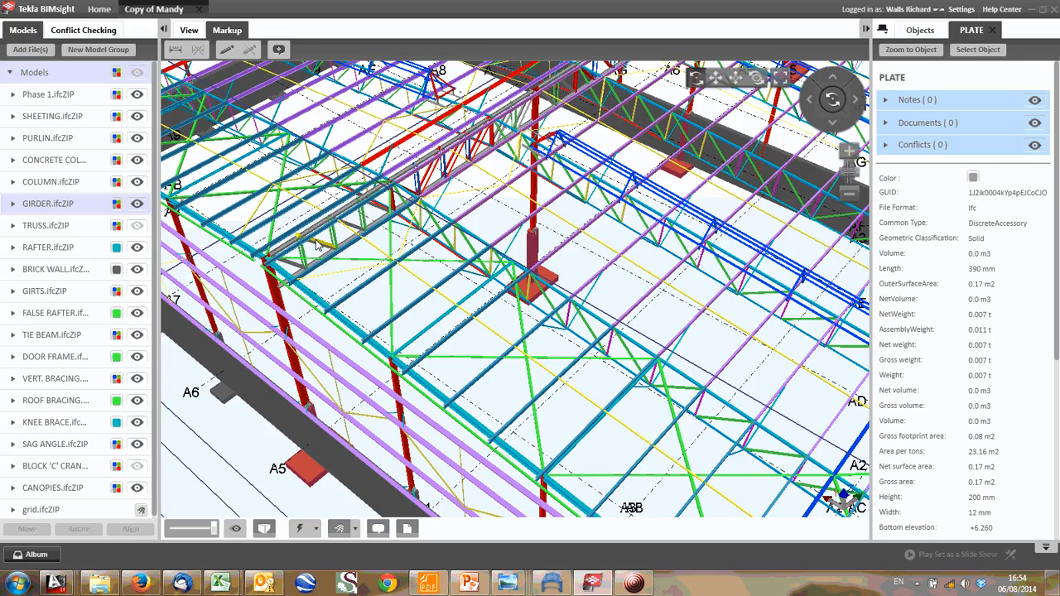
drag(315, 243, 279, 415)
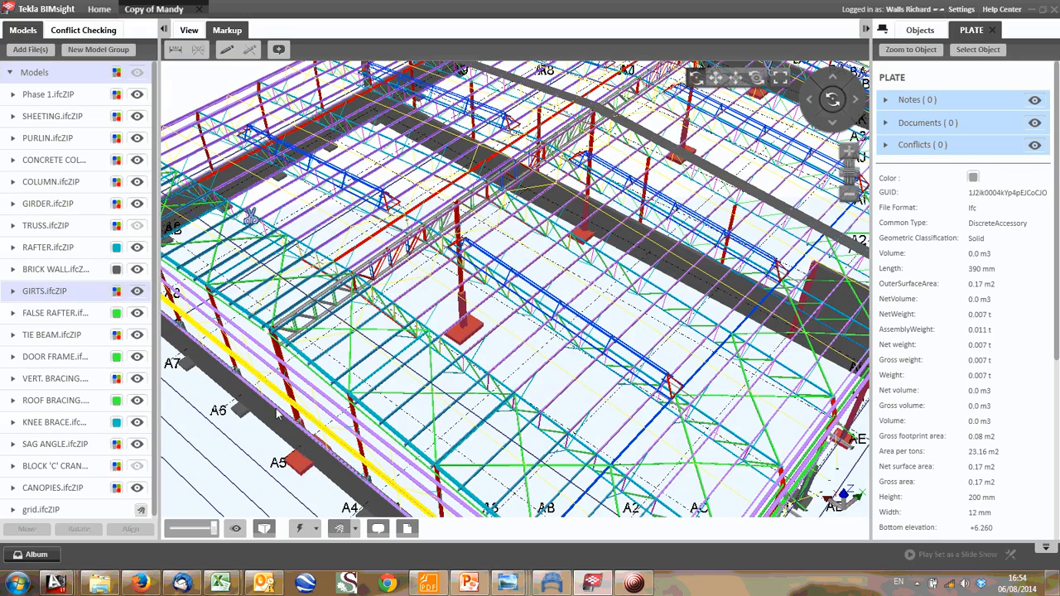
drag(279, 414, 292, 300)
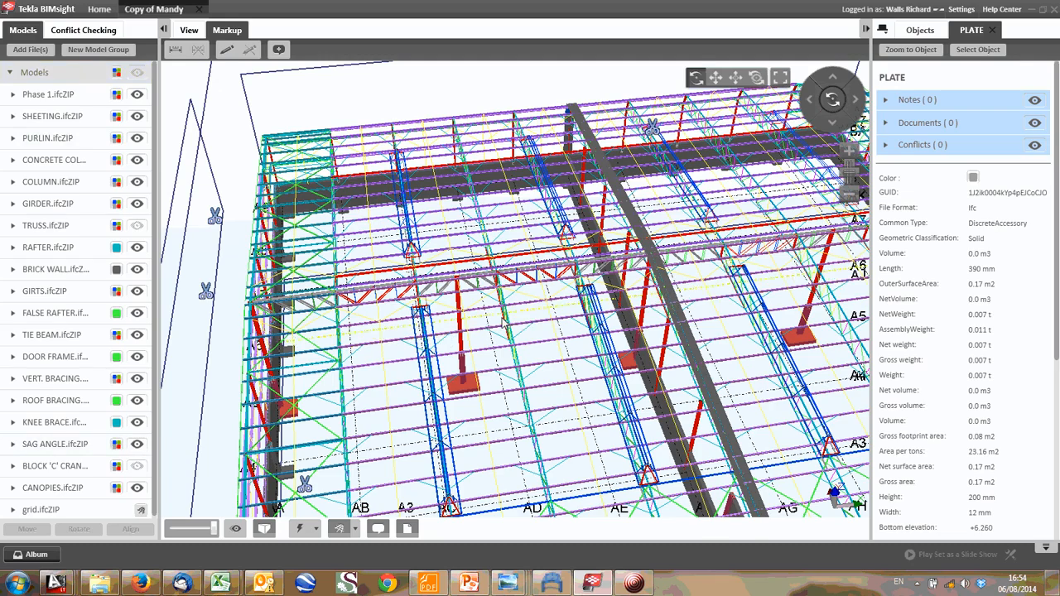
drag(502, 321, 343, 311)
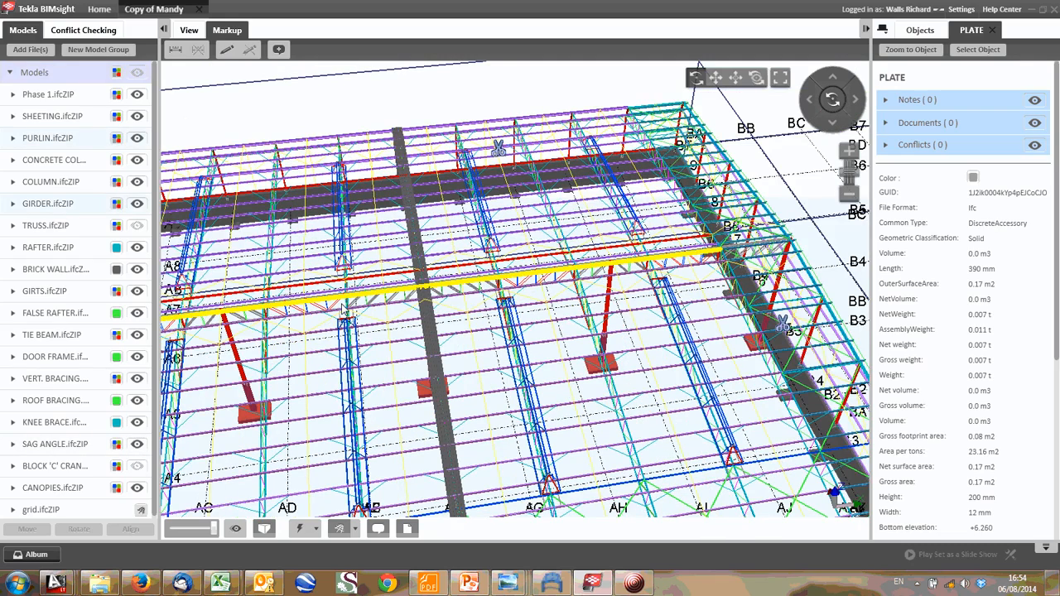
drag(345, 310, 451, 439)
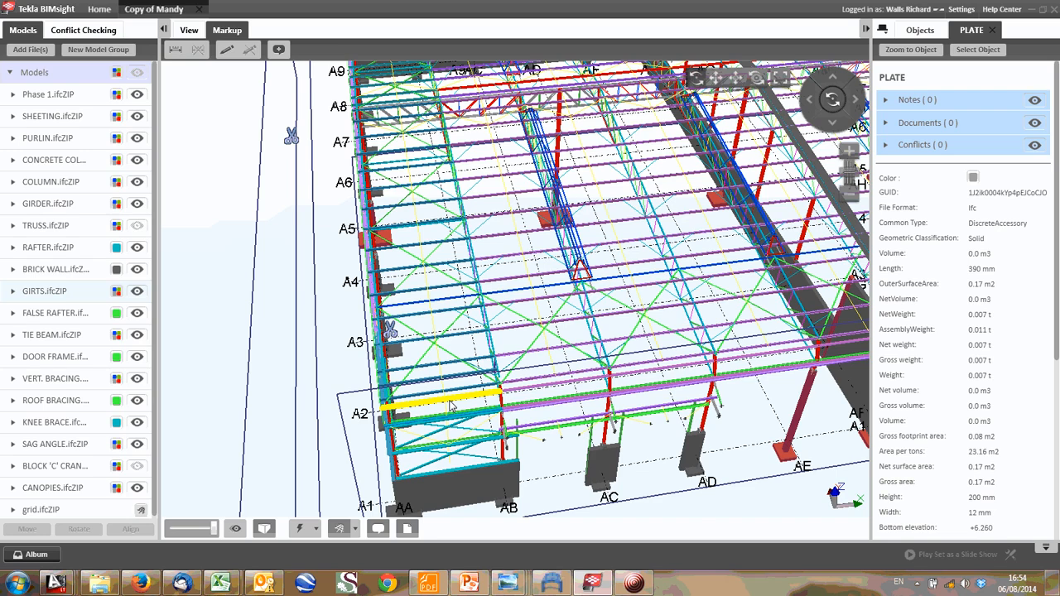
drag(450, 401, 335, 191)
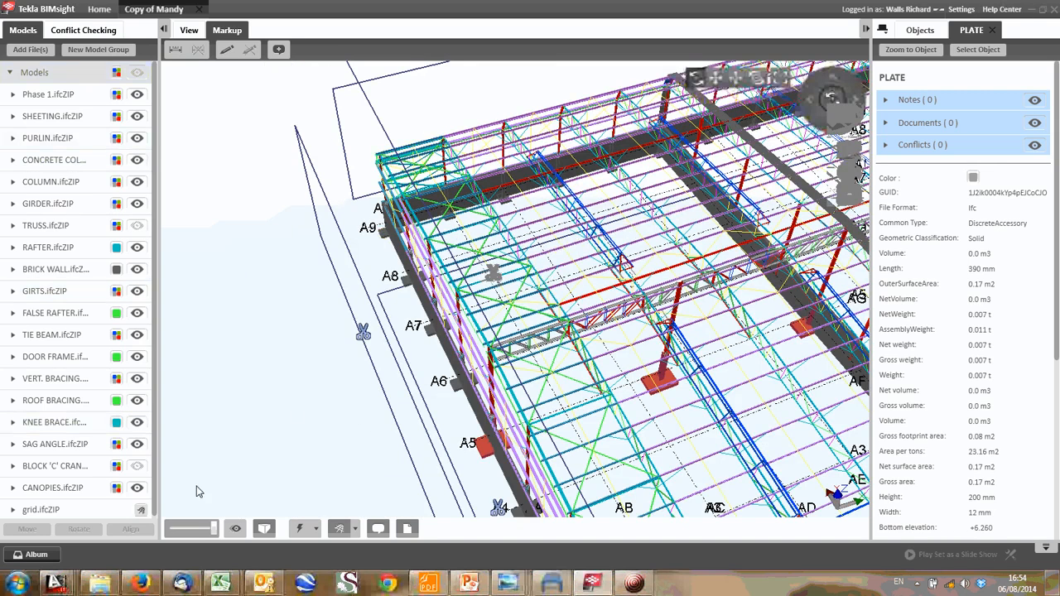
- Switch to the AutoCAD analysis sketches and compare the pin-supported bracing truss with the portal frame and gable column load sketches
mouse_move(71, 586)
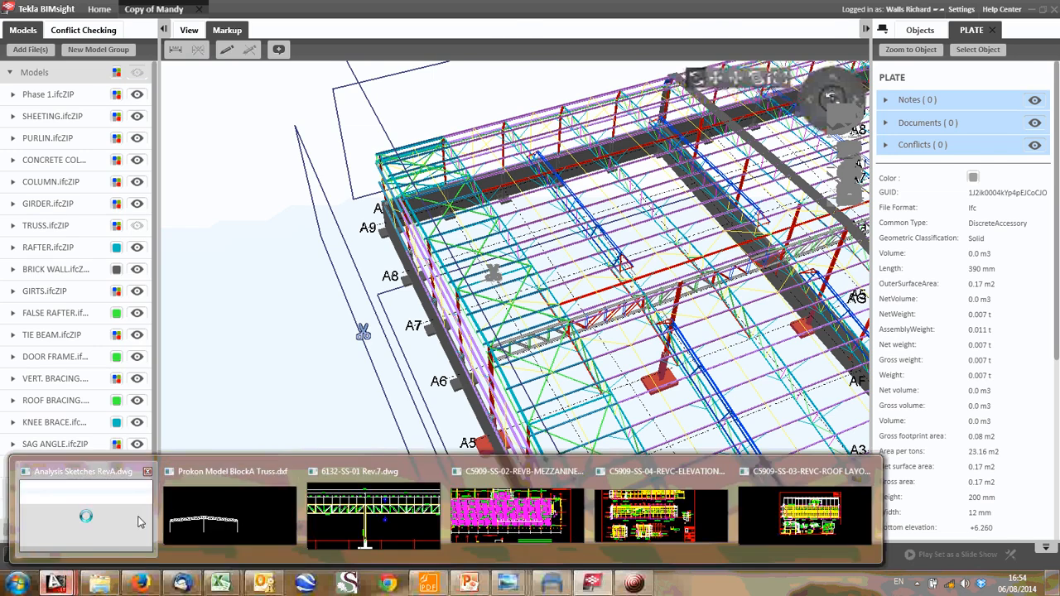
click(83, 514)
scroll(437, 426, up, 6)
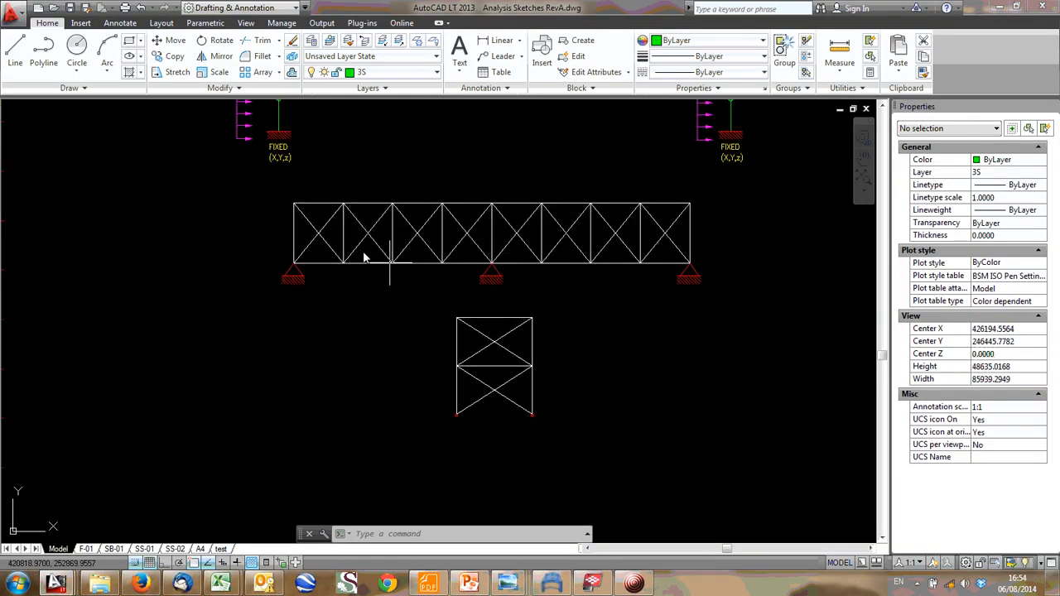
scroll(403, 261, down, 4)
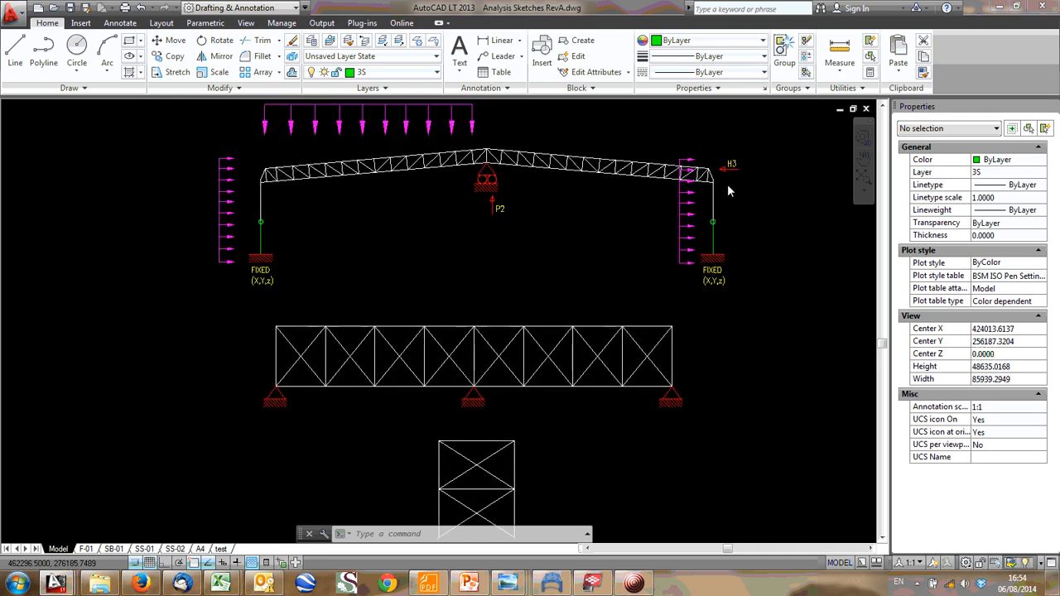
scroll(546, 265, up, 4)
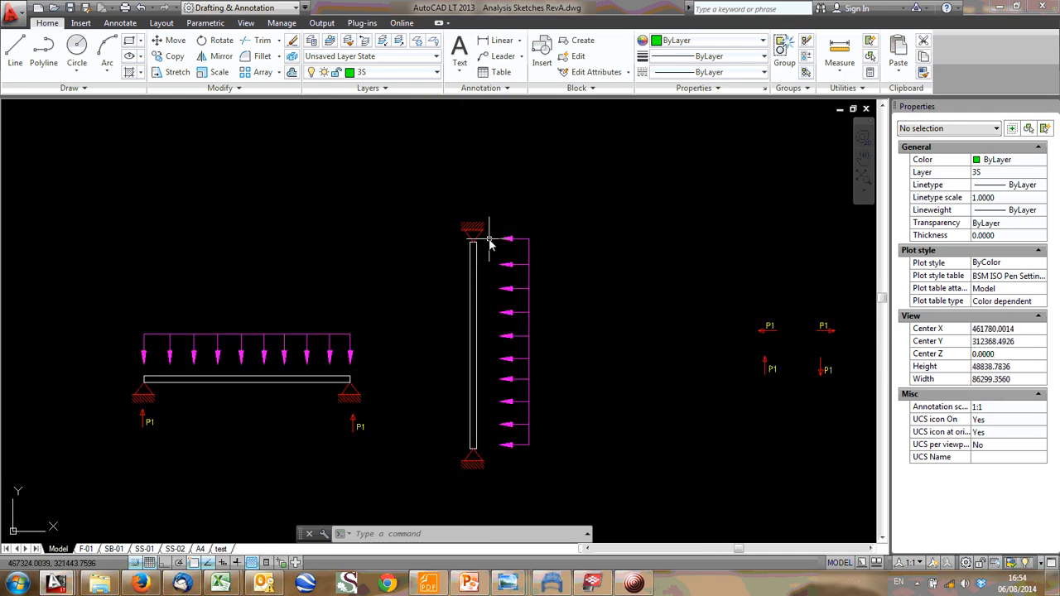
middle_drag(406, 365, 434, 140)
middle_drag(365, 340, 497, 157)
middle_drag(369, 297, 458, 172)
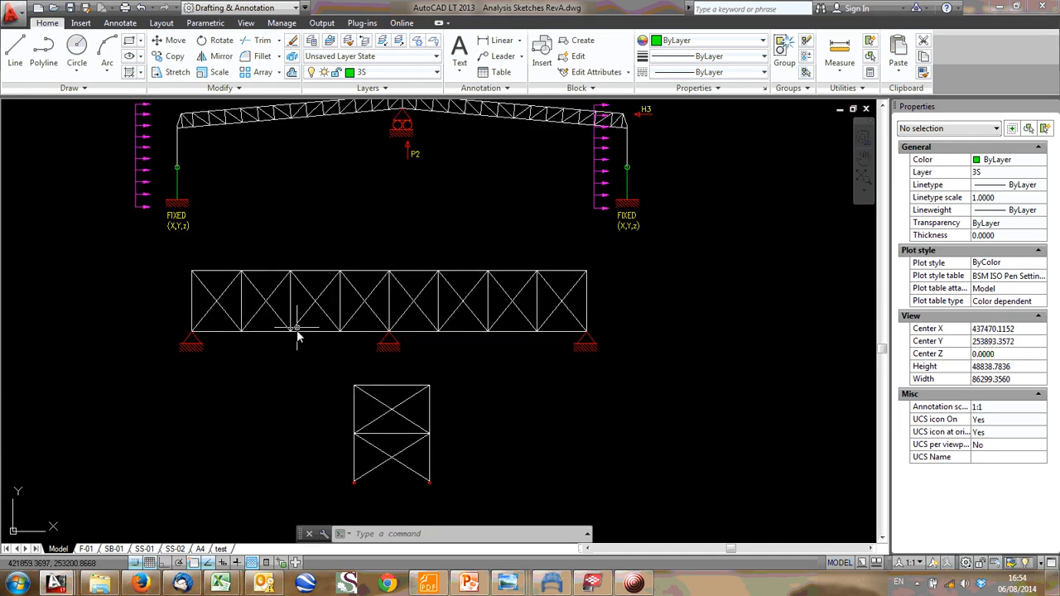
- Switch to Tekla BIMsight and sketch a red freehand markup on the gable outlining the tributary area around column A7
click(592, 584)
drag(465, 357, 684, 304)
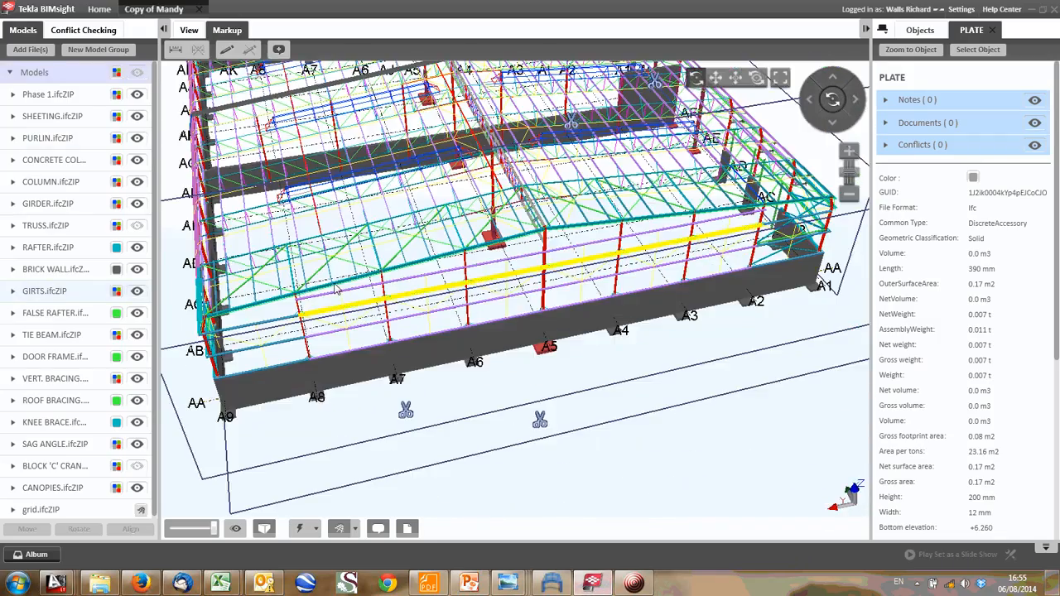
scroll(431, 281, up, 3)
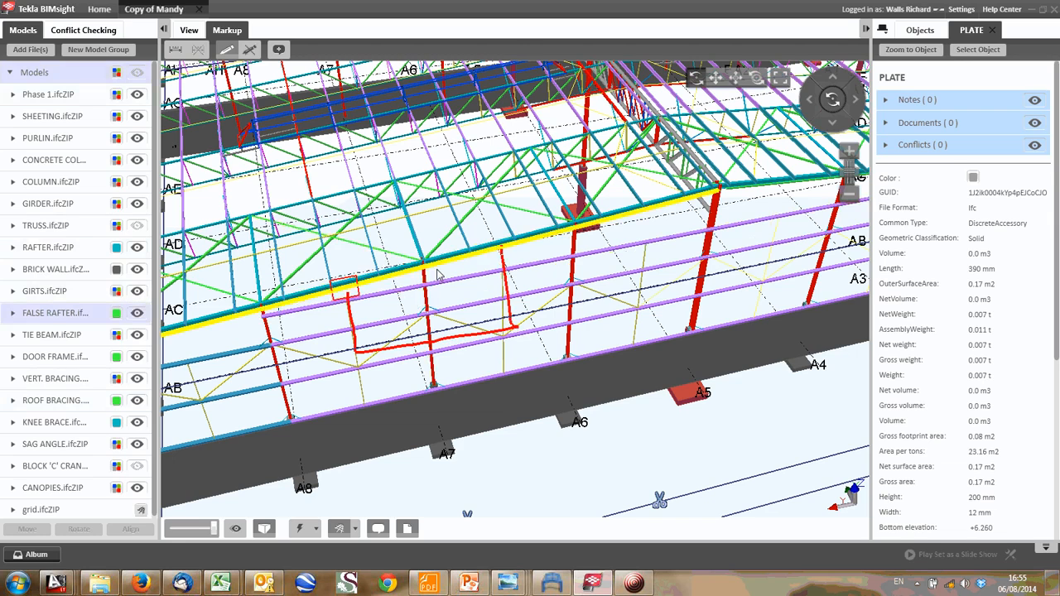
- Examine the load path from the marked area at column A7 into the roof bracing and through the rest of the building
scroll(439, 278, down, 1)
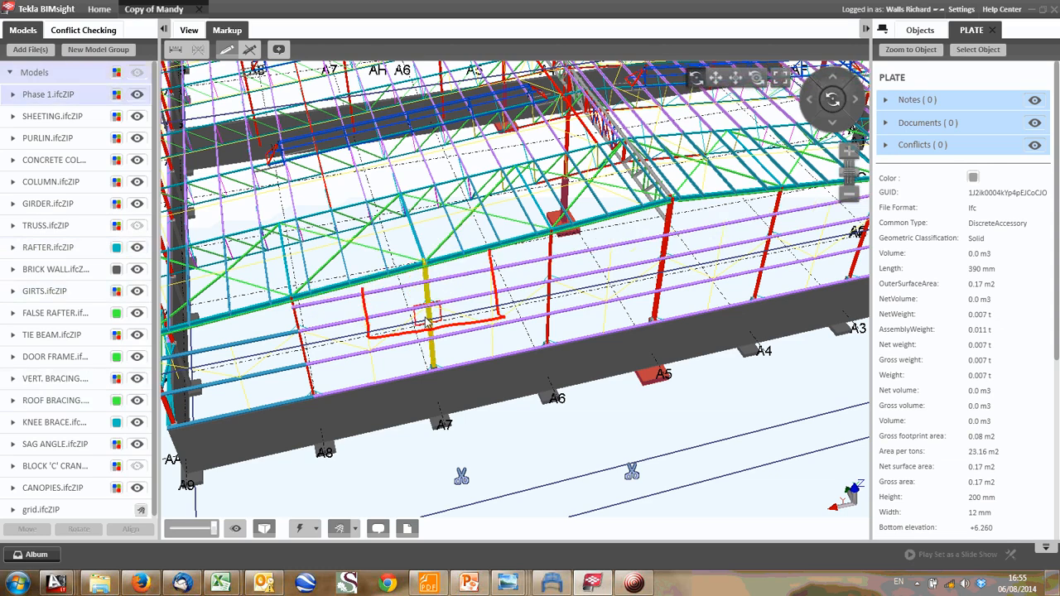
scroll(427, 317, down, 2)
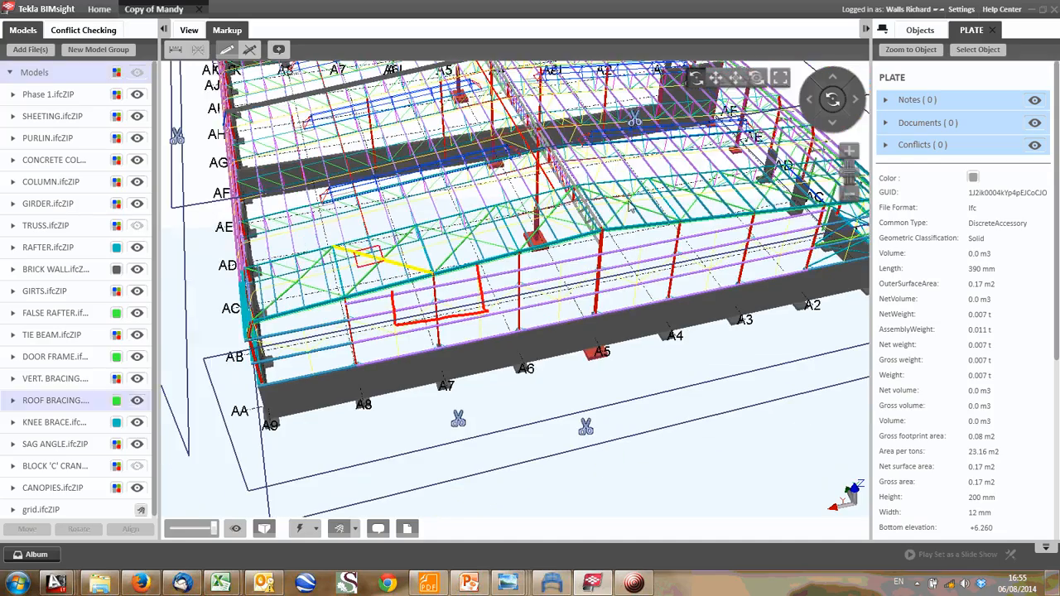
scroll(530, 226, down, 1)
scroll(530, 225, up, 1)
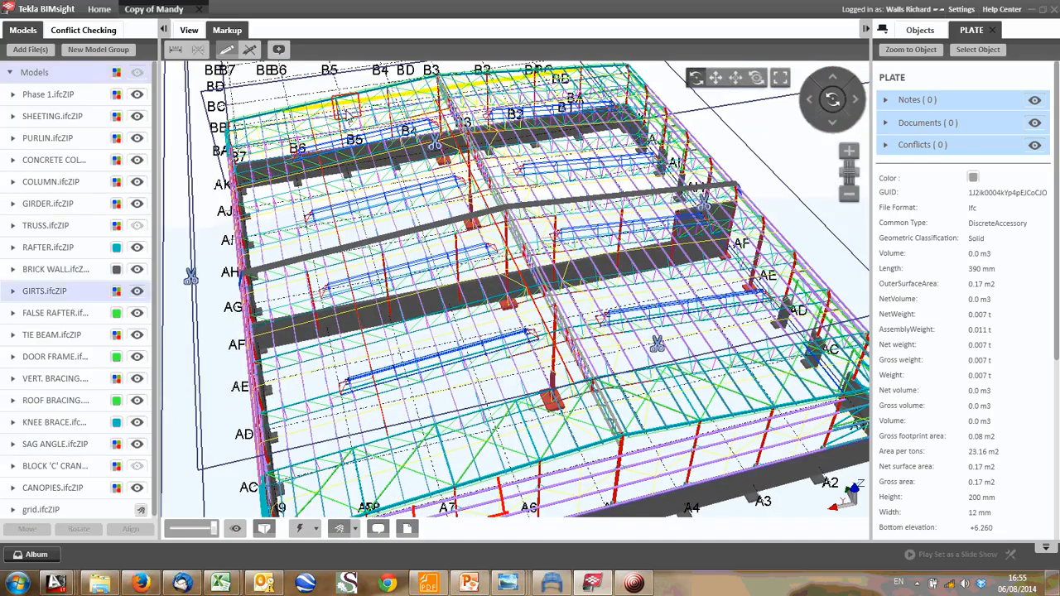
middle_drag(394, 253, 357, 171)
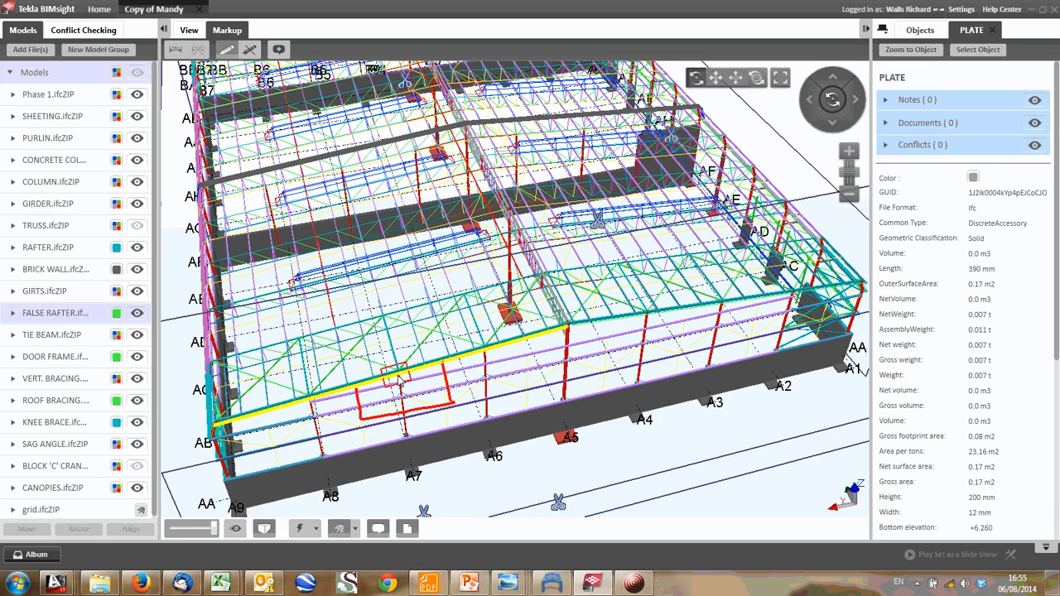
middle_drag(447, 290, 466, 353)
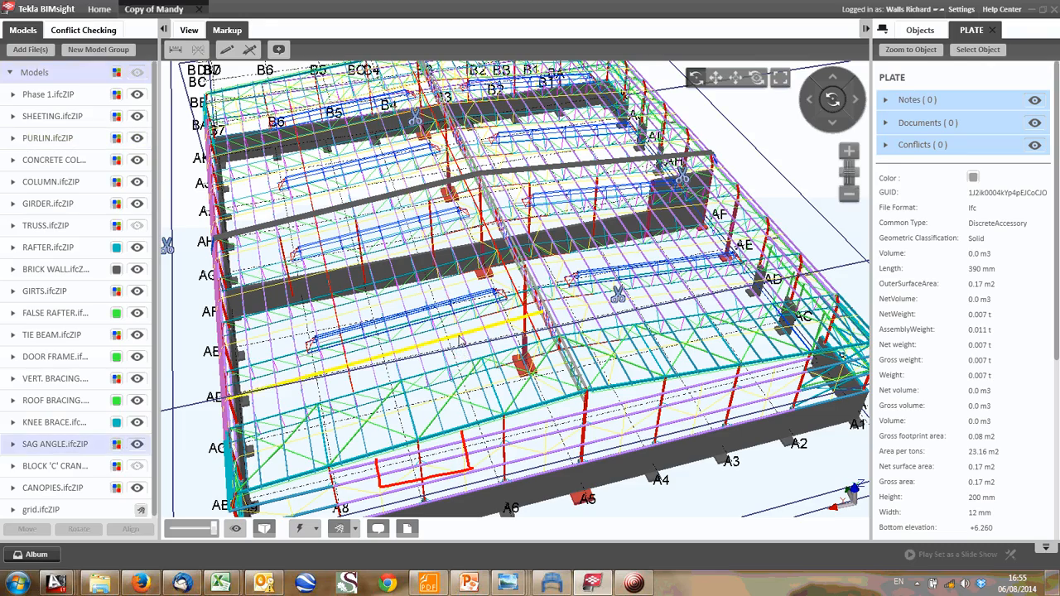
scroll(468, 366, up, 5)
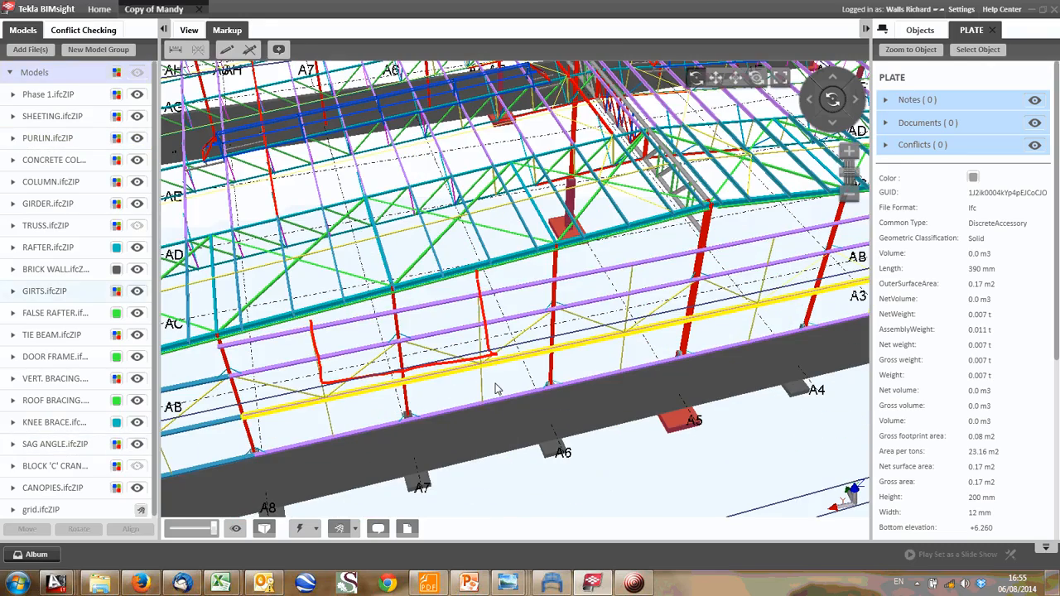
scroll(357, 286, down, 2)
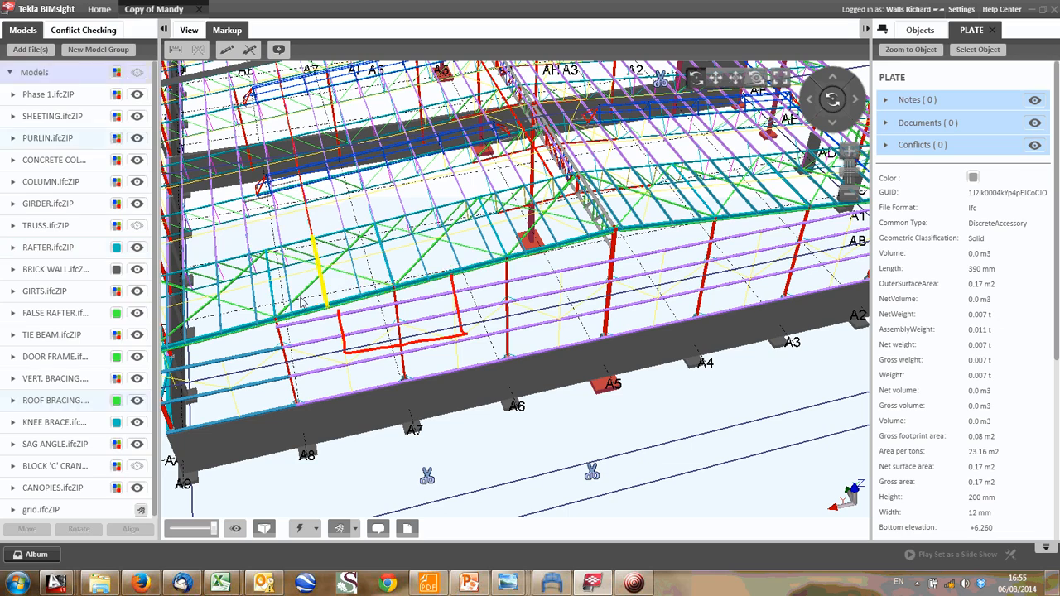
scroll(328, 296, up, 1)
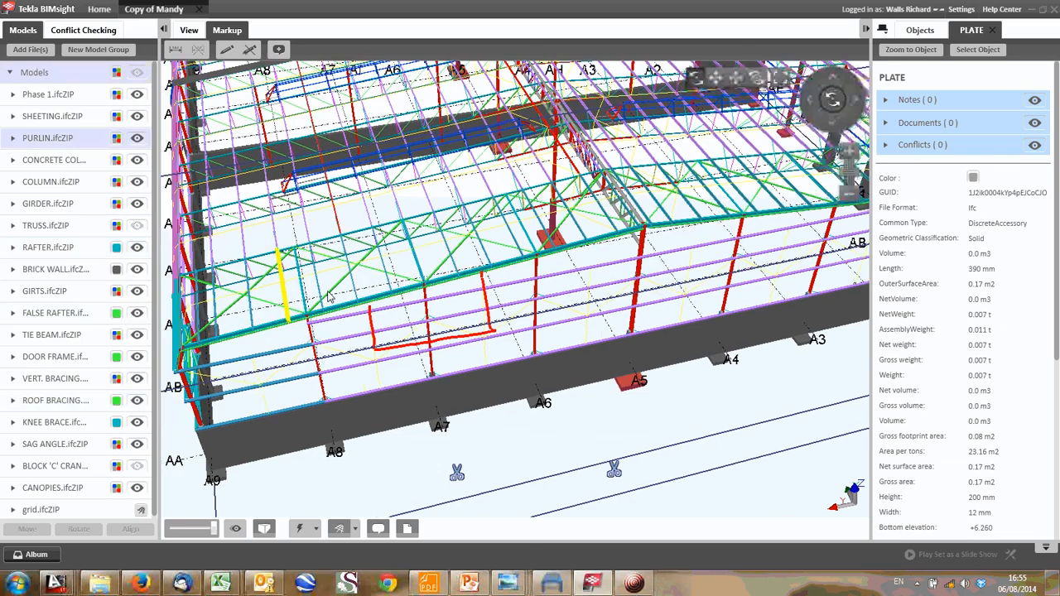
- Examine the gable bracing bay from a wider view, and switch to the AutoCAD analysis sketches to locate the P1 load arrows
middle_drag(328, 297, 368, 291)
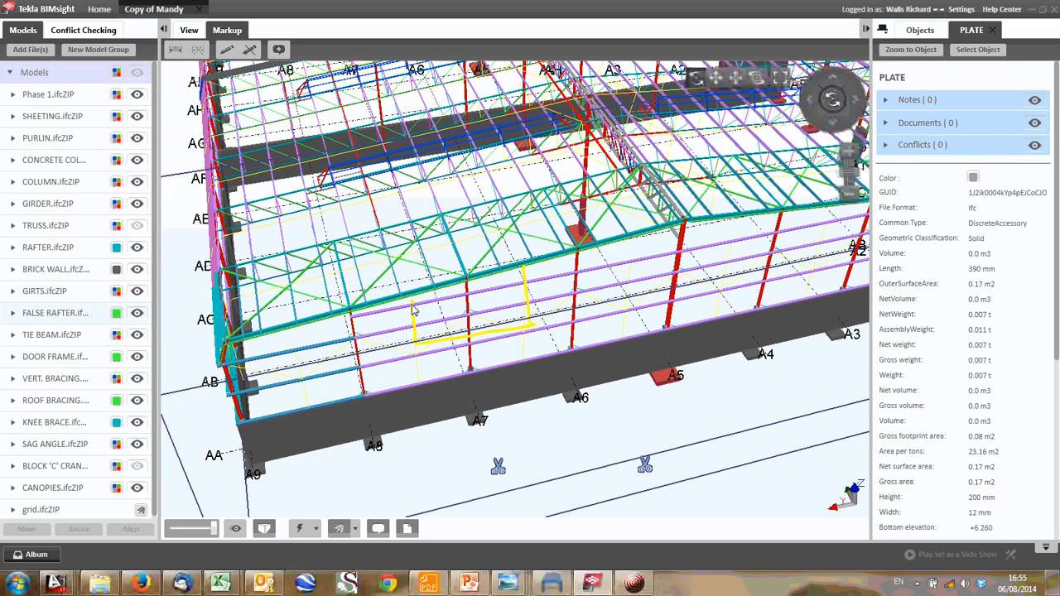
scroll(406, 325, down, 2)
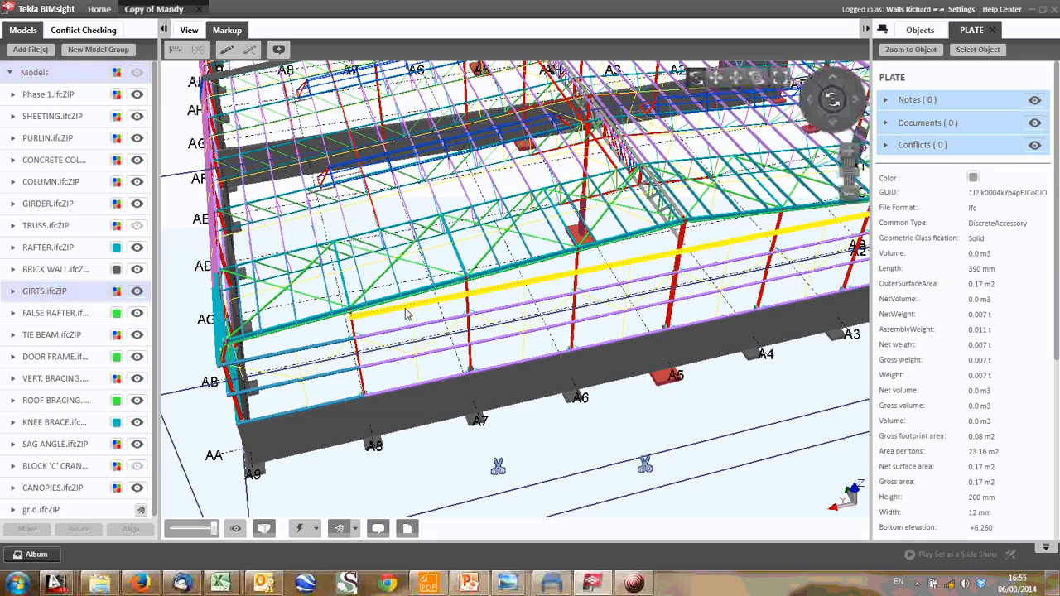
scroll(383, 307, down, 1)
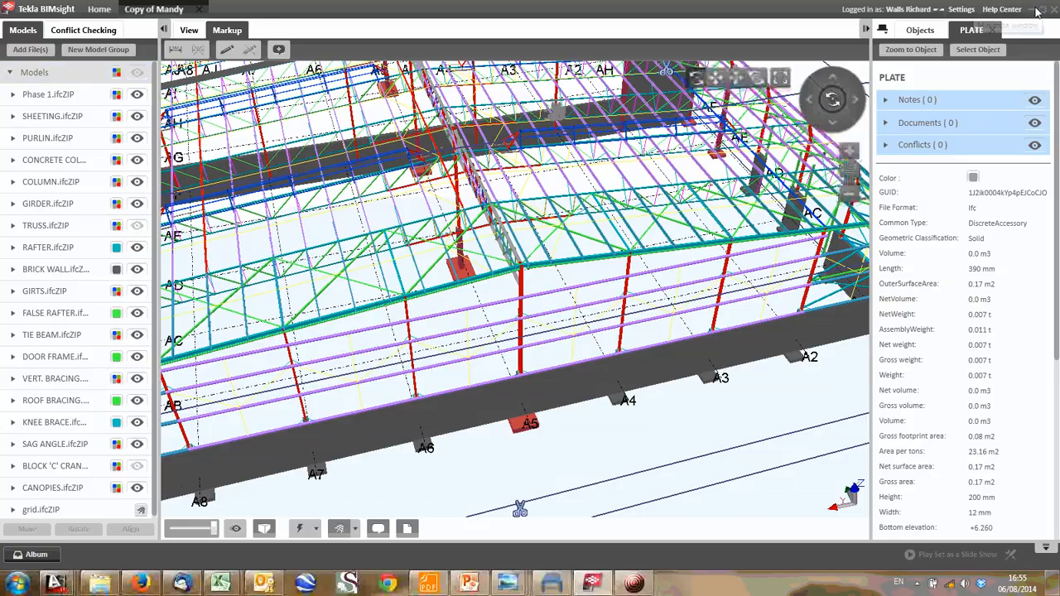
click(1037, 11)
middle_drag(384, 341, 462, 320)
scroll(417, 288, down, 2)
middle_drag(135, 343, 492, 277)
scroll(500, 290, down, 2)
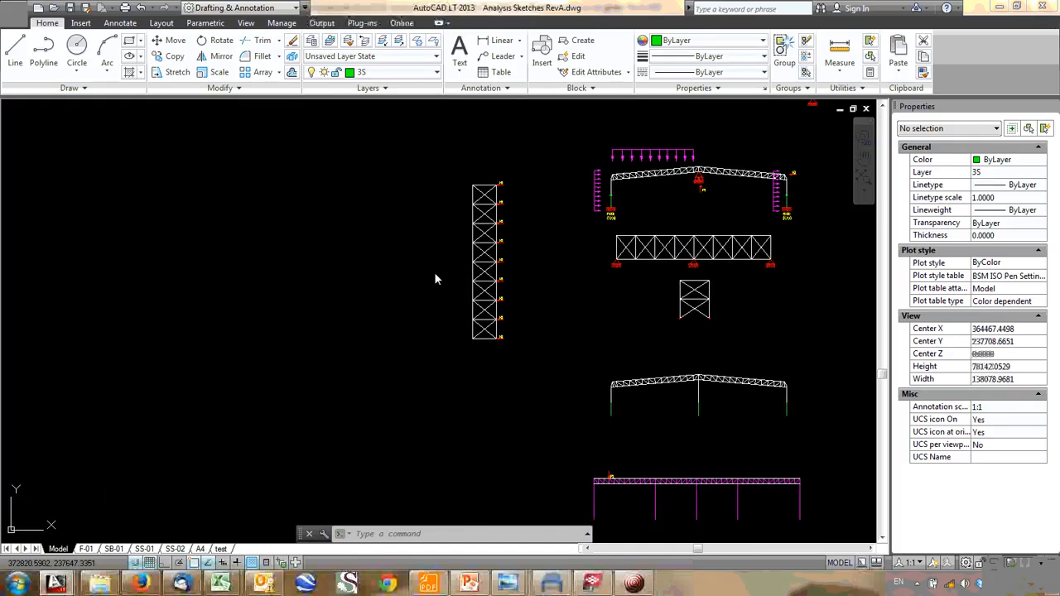
middle_drag(576, 482, 469, 427)
scroll(469, 428, up, 6)
scroll(578, 381, down, 2)
middle_drag(826, 156, 405, 296)
mouse_move(839, 248)
middle_down()
mouse_move(487, 312)
mouse_move(387, 364)
middle_up()
scroll(580, 308, up, 4)
click(501, 252)
click(485, 253)
text(c)
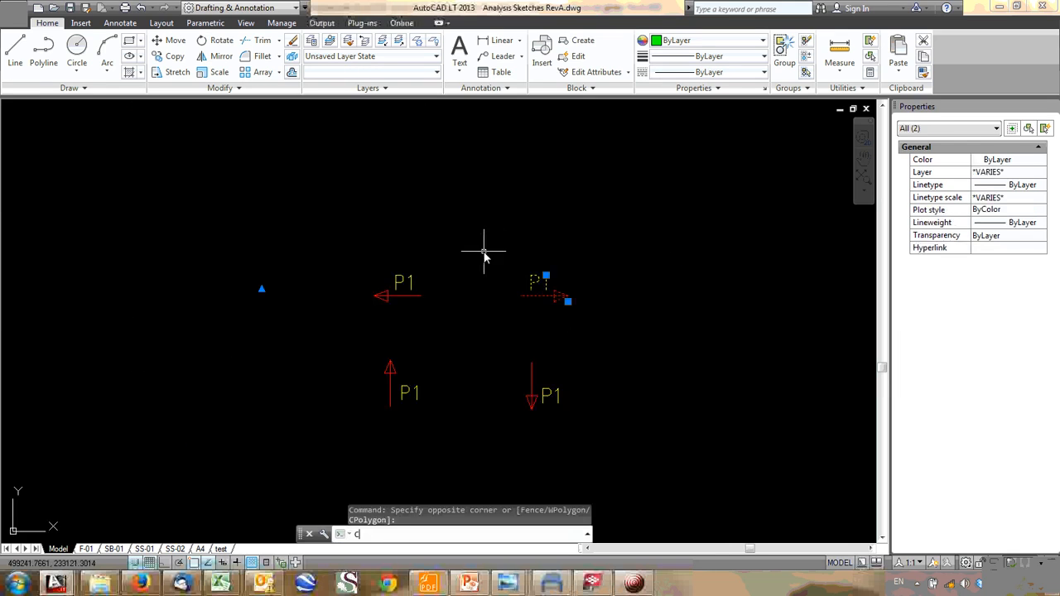
key(BackSpace)
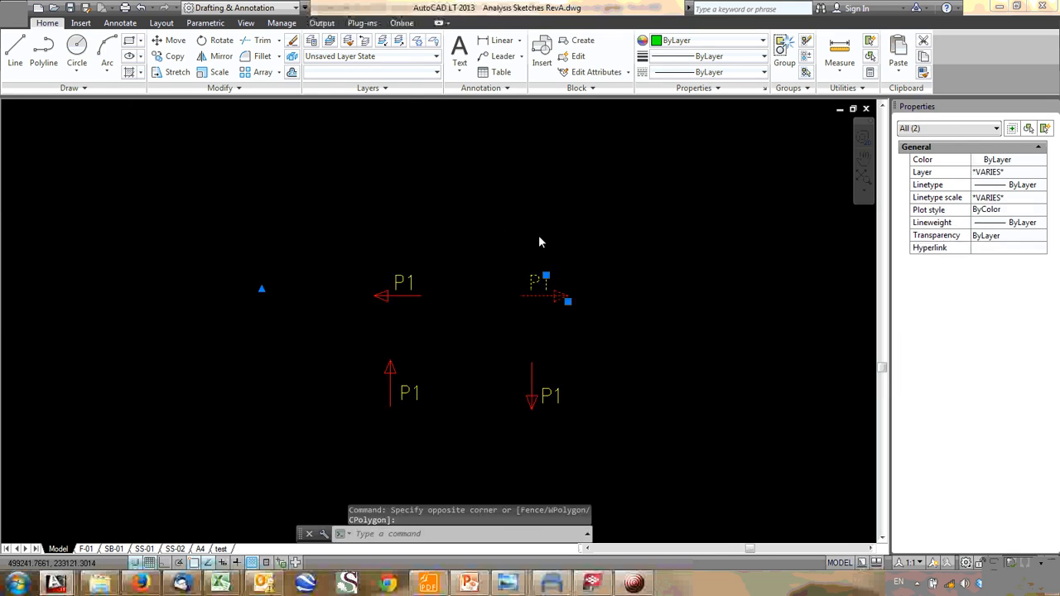
scroll(539, 237, down, 6)
scroll(505, 347, up, 2)
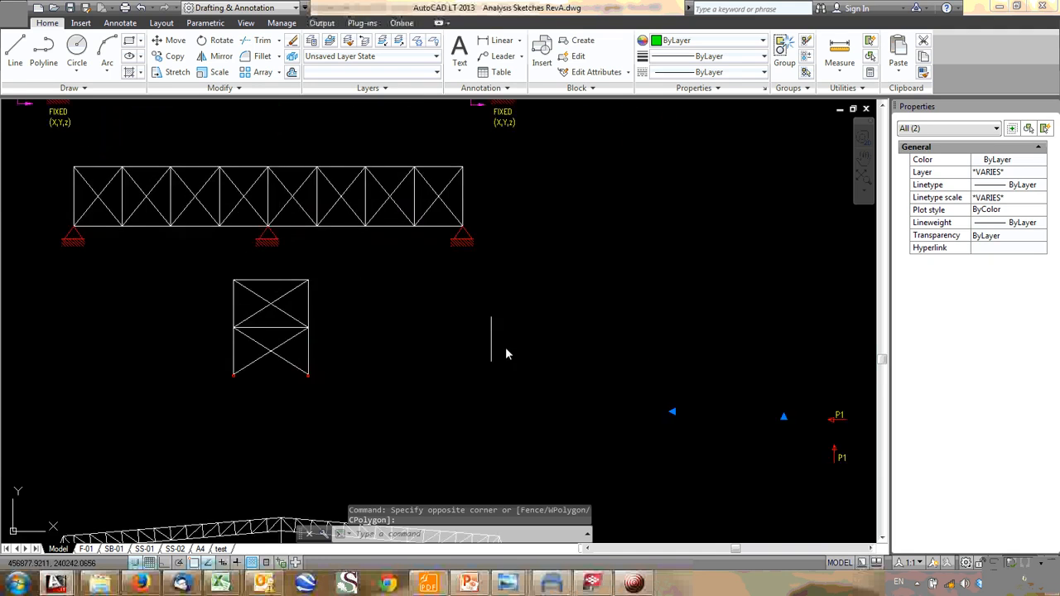
key(Escape)
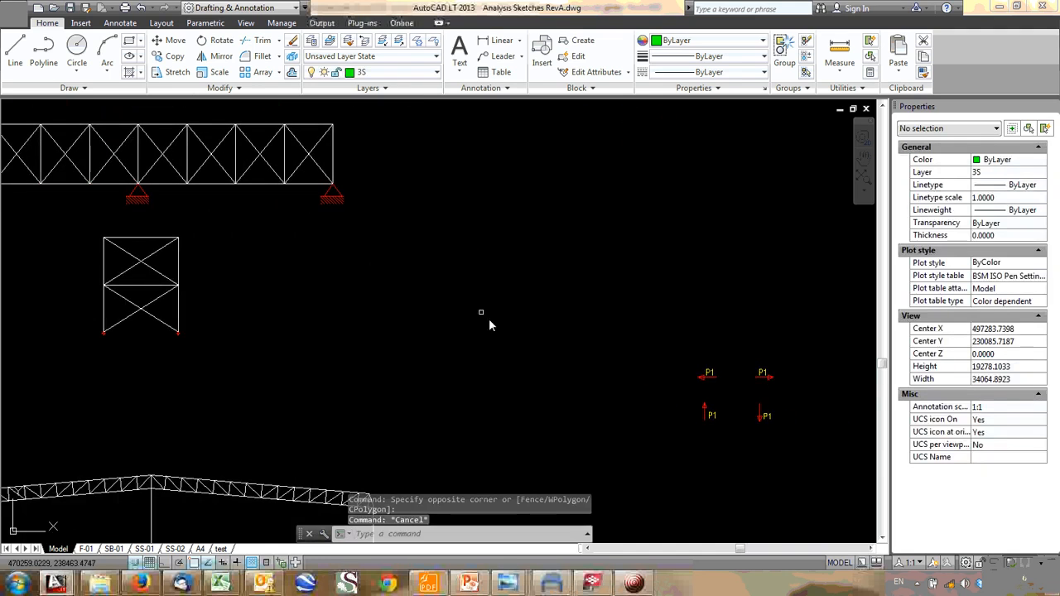
- Copy the upward P1 load arrow with its label to just below the central pin support of the bracing truss
scroll(712, 402, up, 2)
click(726, 393)
click(709, 402)
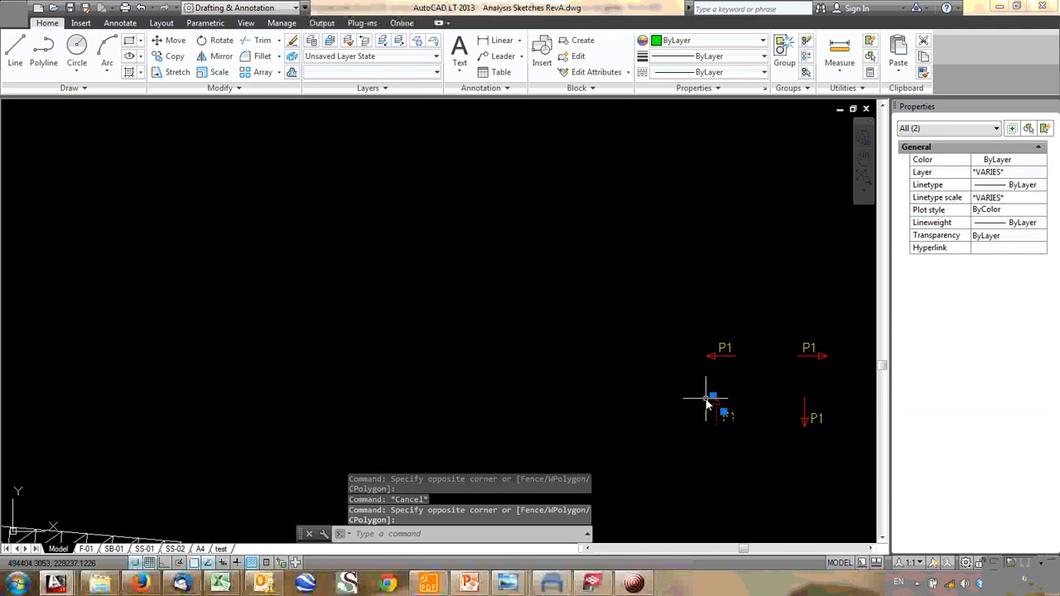
text(co)
key(Return)
middle_drag(516, 310, 635, 365)
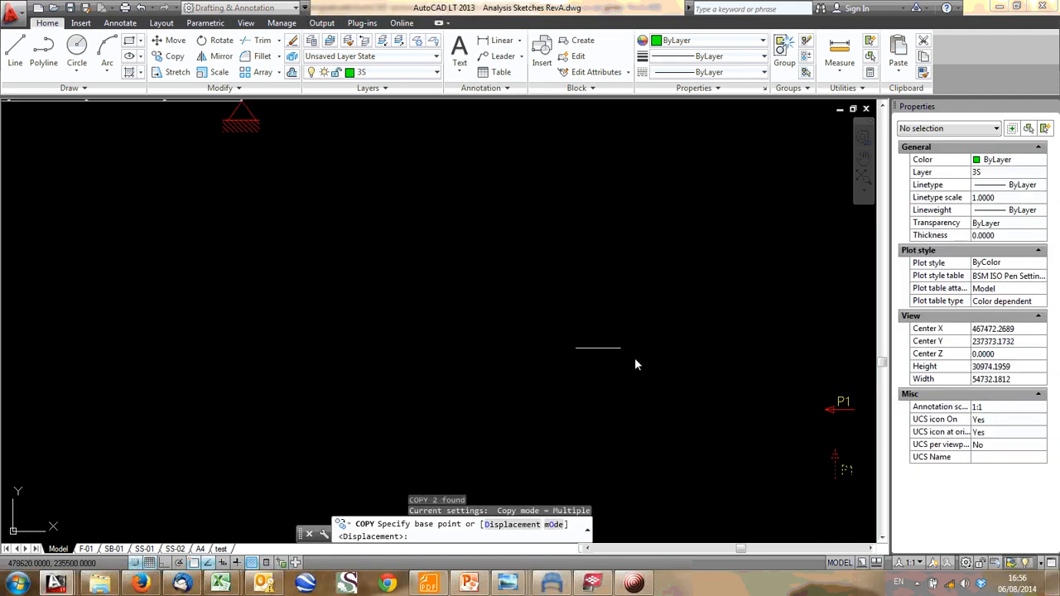
click(825, 475)
middle_drag(150, 240, 612, 449)
scroll(348, 362, up, 4)
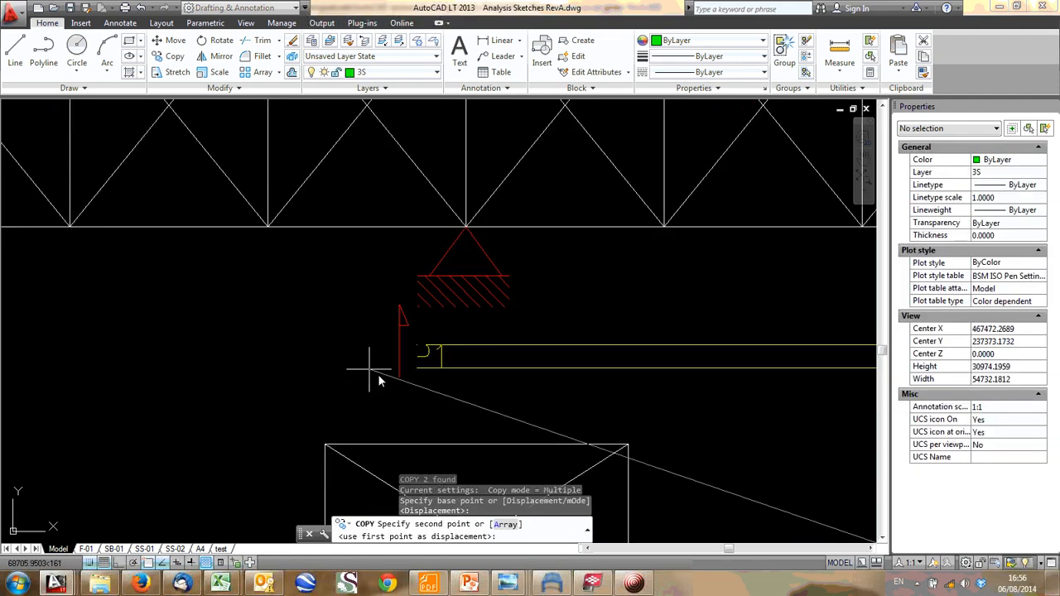
click(434, 407)
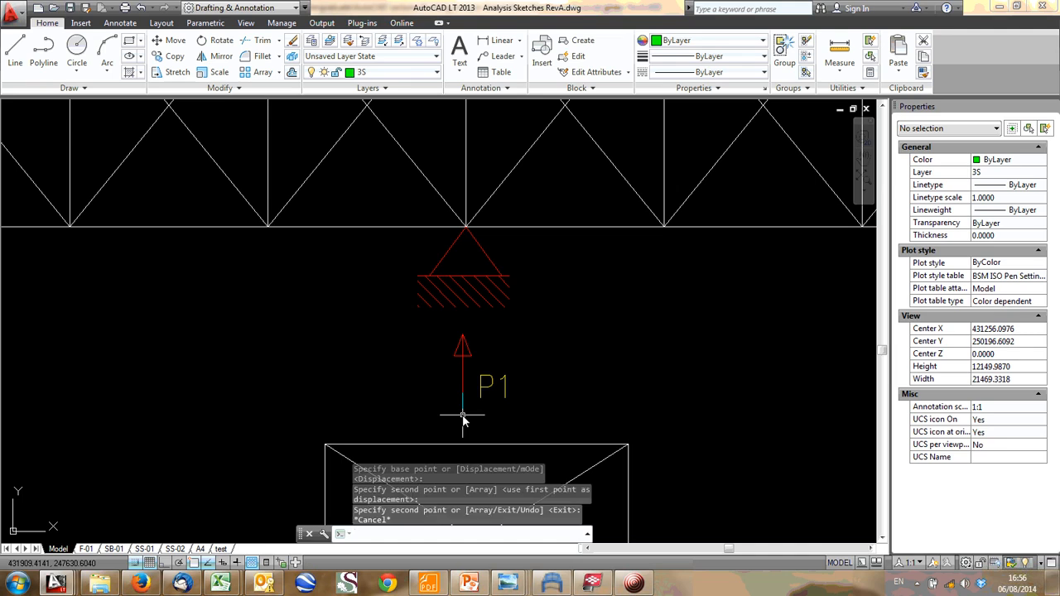
key(Escape)
- Change the label of the copied upward arrow below the bracing truss's central support to H5
double_click(489, 393)
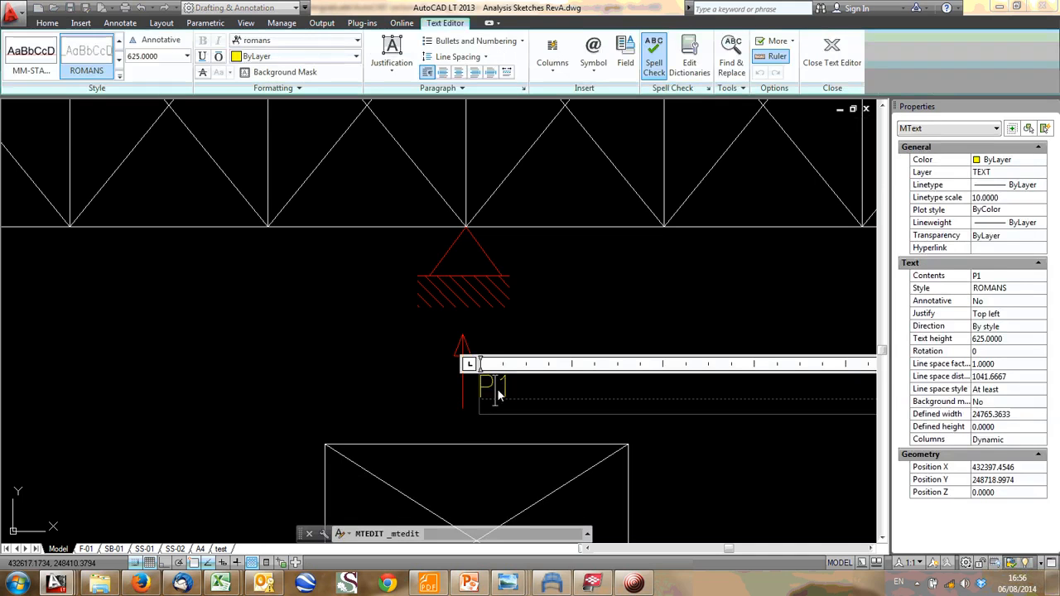
key(BackSpace)
key(BackSpace)
text(H5)
click(535, 288)
scroll(484, 258, down, 4)
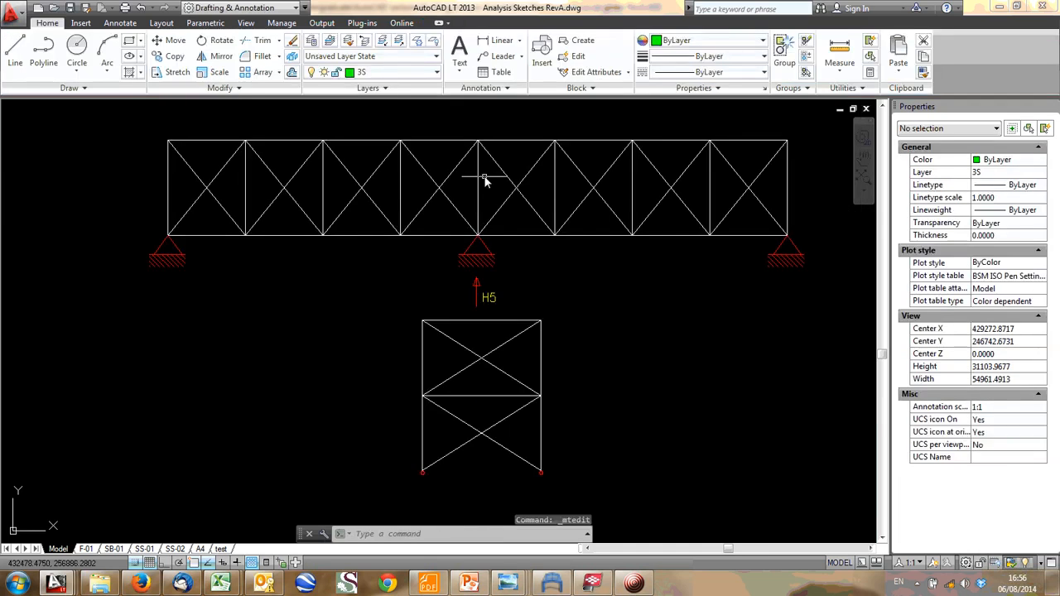
- Copy the rightward P1 load arrow with its label to the left end of the magenta girder's top chord
scroll(582, 221, down, 2)
middle_drag(605, 232, 359, 119)
middle_drag(675, 280, 628, 270)
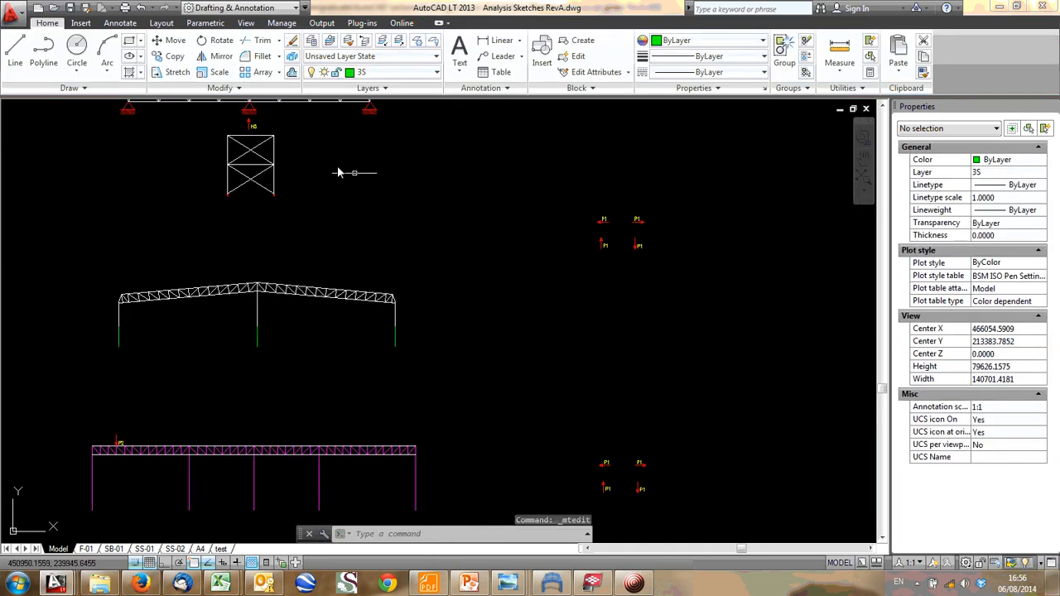
scroll(651, 260, up, 5)
click(577, 156)
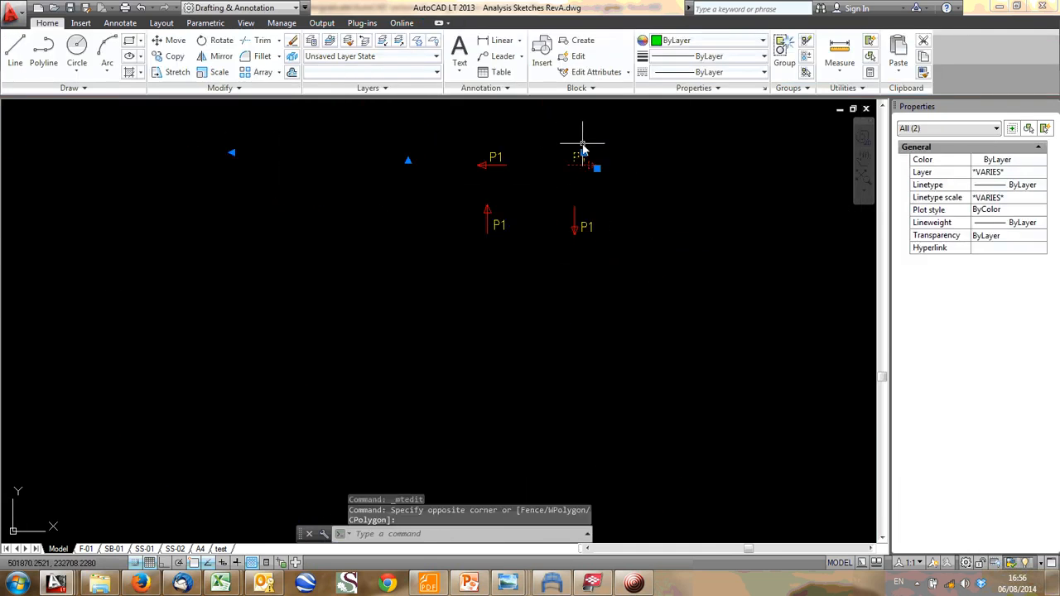
click(582, 150)
text(co)
key(Return)
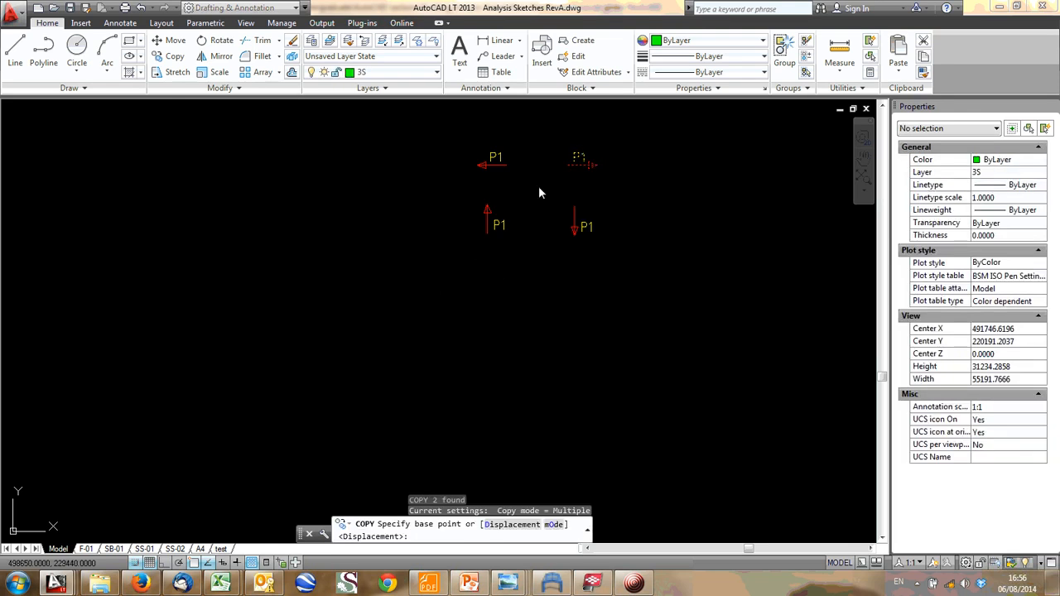
click(575, 144)
scroll(364, 267, down, 2)
middle_drag(342, 285, 666, 109)
scroll(205, 270, up, 2)
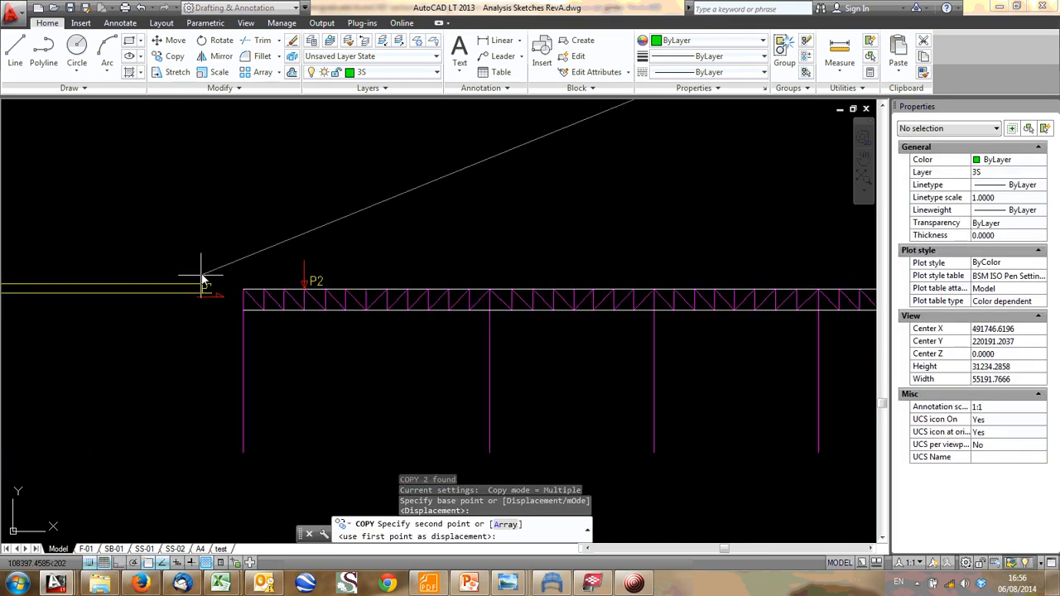
scroll(204, 277, up, 2)
click(240, 290)
key(Escape)
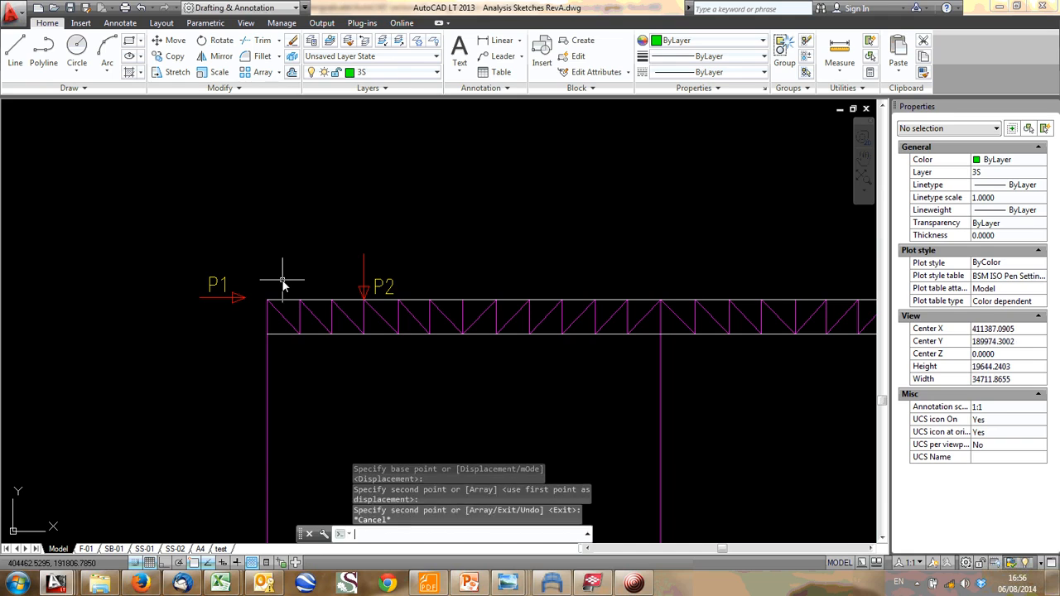
- Change the label of the horizontal load arrow at the girder's left end to H5
click(219, 293)
click(220, 291)
click(214, 286)
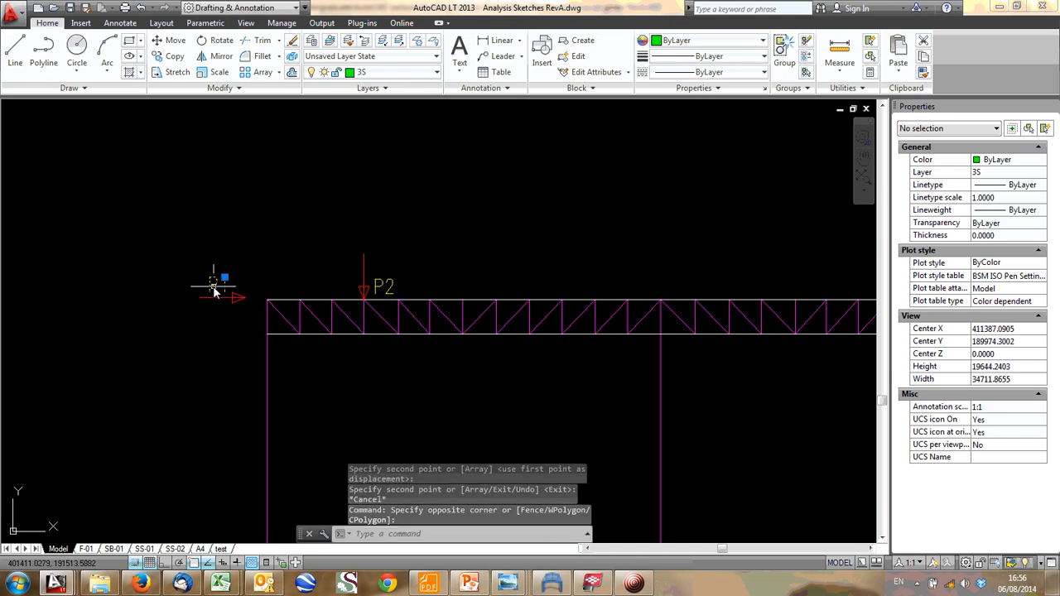
double_click(213, 286)
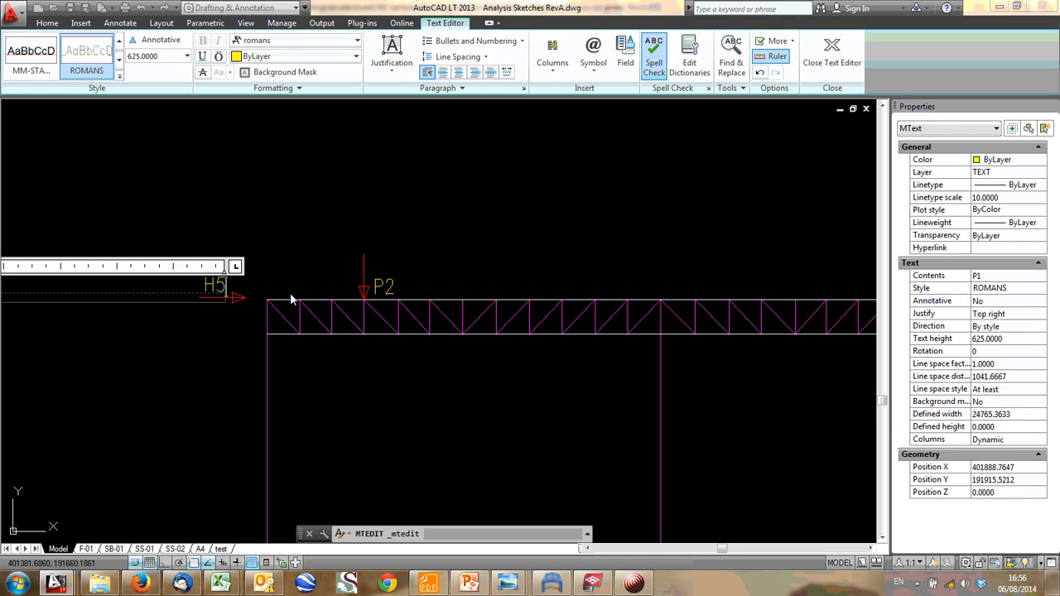
click(338, 182)
scroll(291, 315, down, 6)
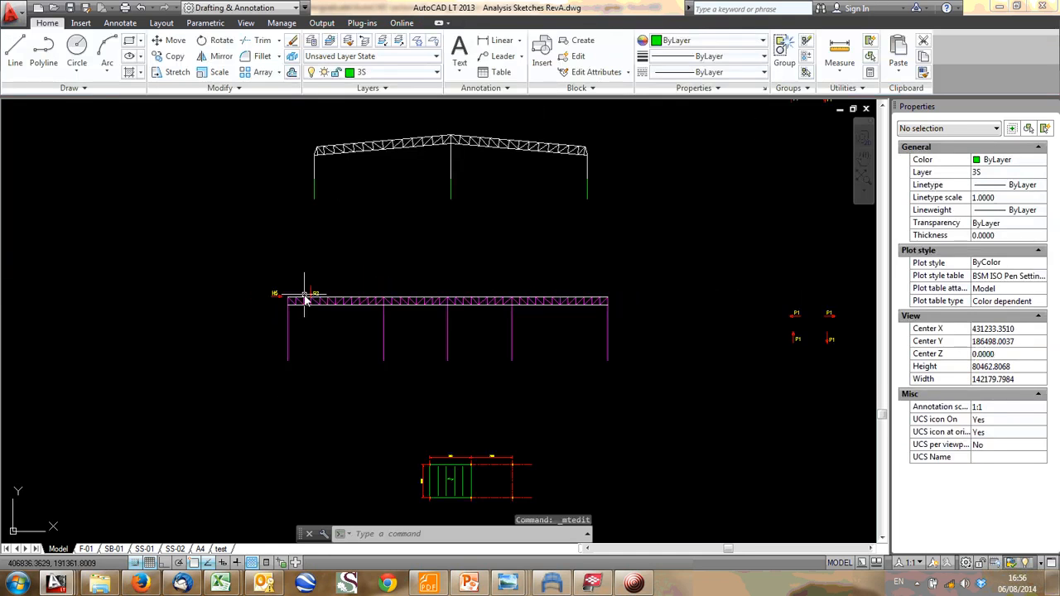
- Examine the H5 load at the girder's end, and switch to Tekla BIMsight to compare it with the central girder at the gable
scroll(294, 317, up, 8)
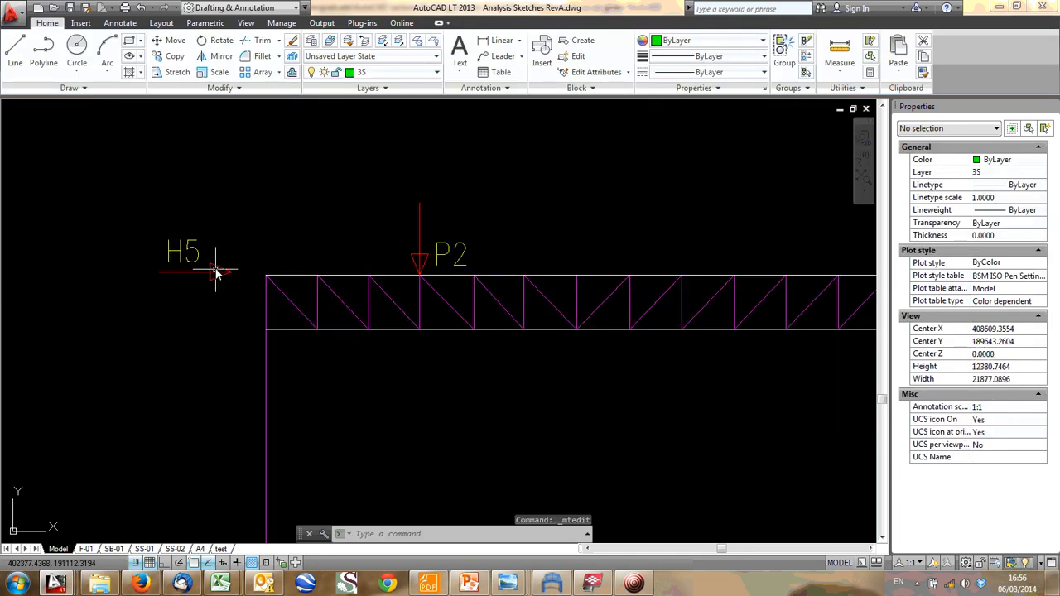
scroll(220, 259, down, 6)
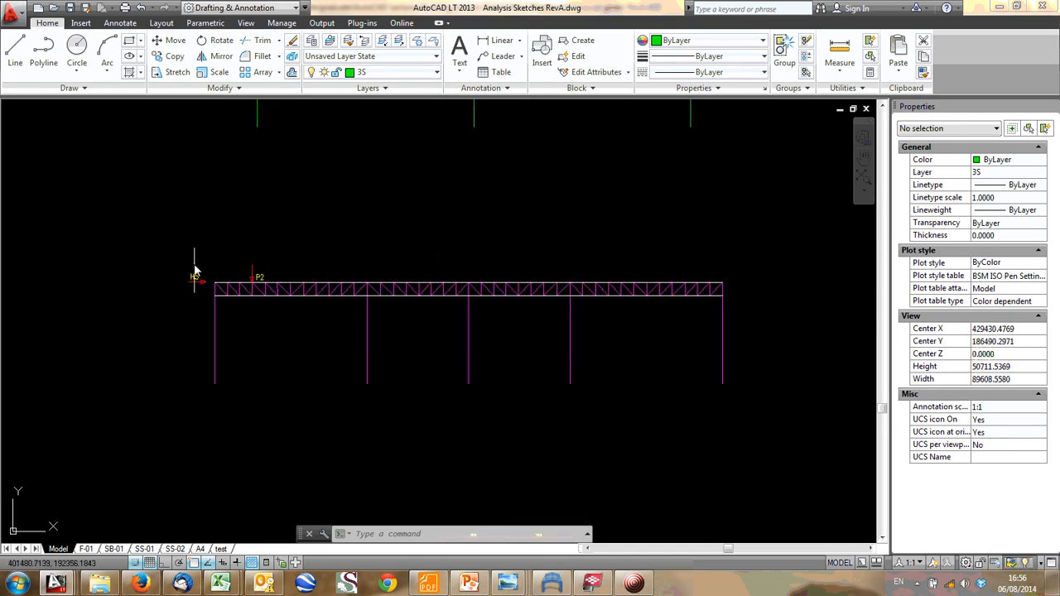
scroll(194, 271, up, 6)
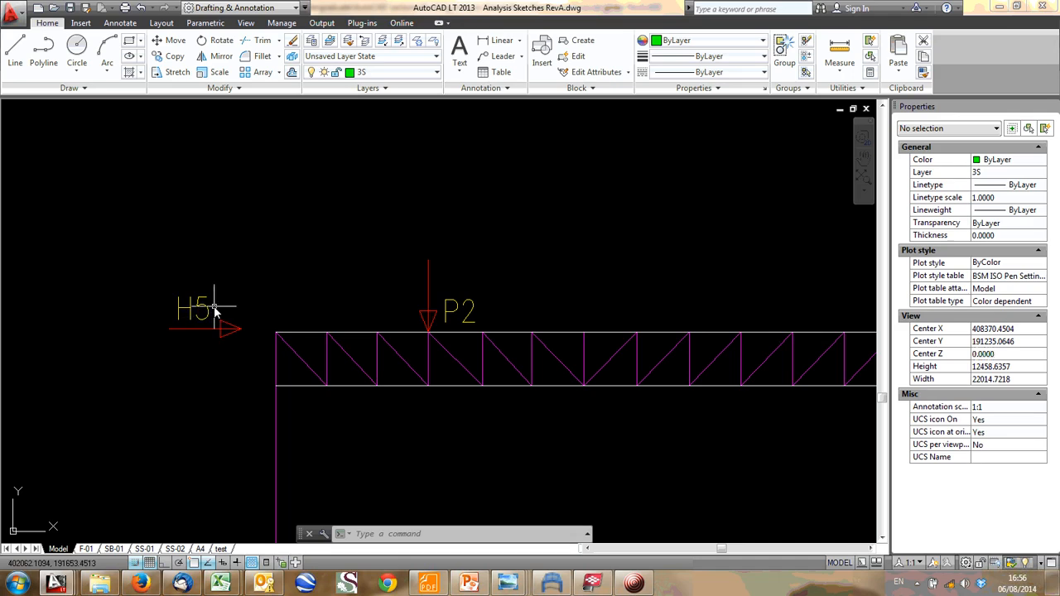
scroll(290, 308, down, 10)
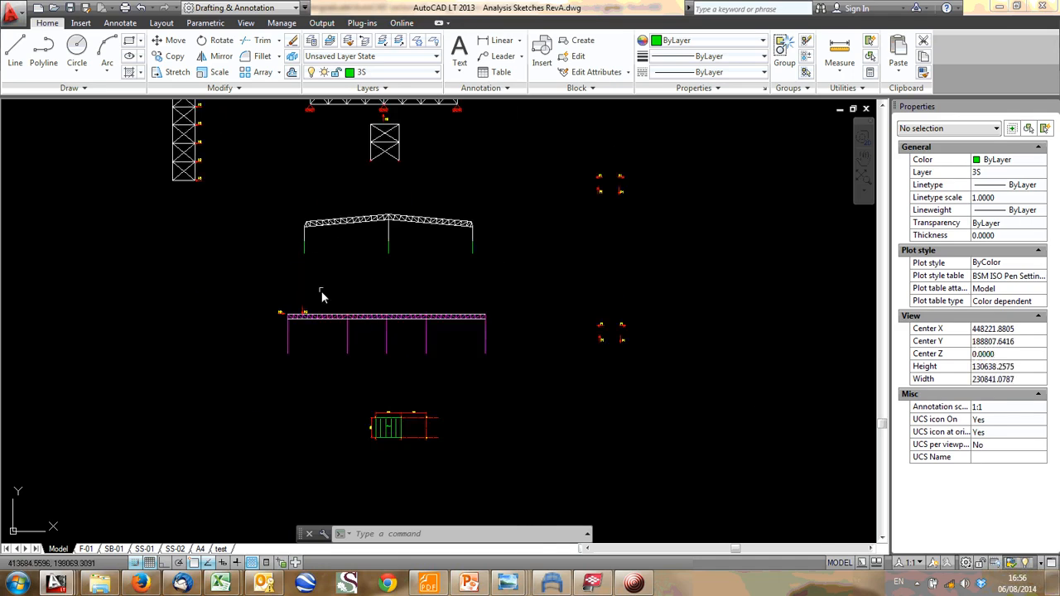
click(603, 585)
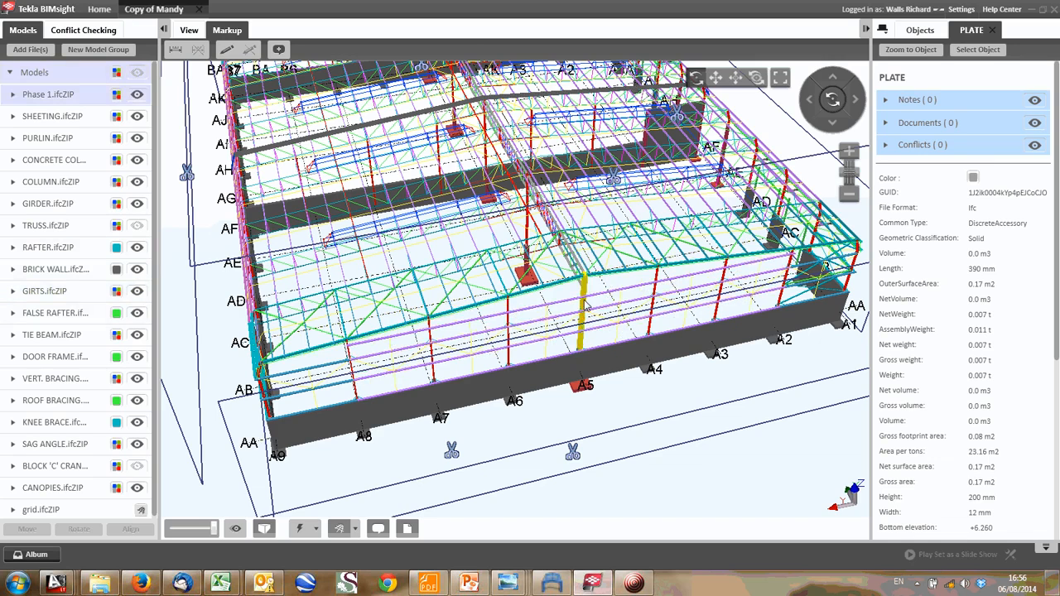
middle_drag(471, 327, 402, 337)
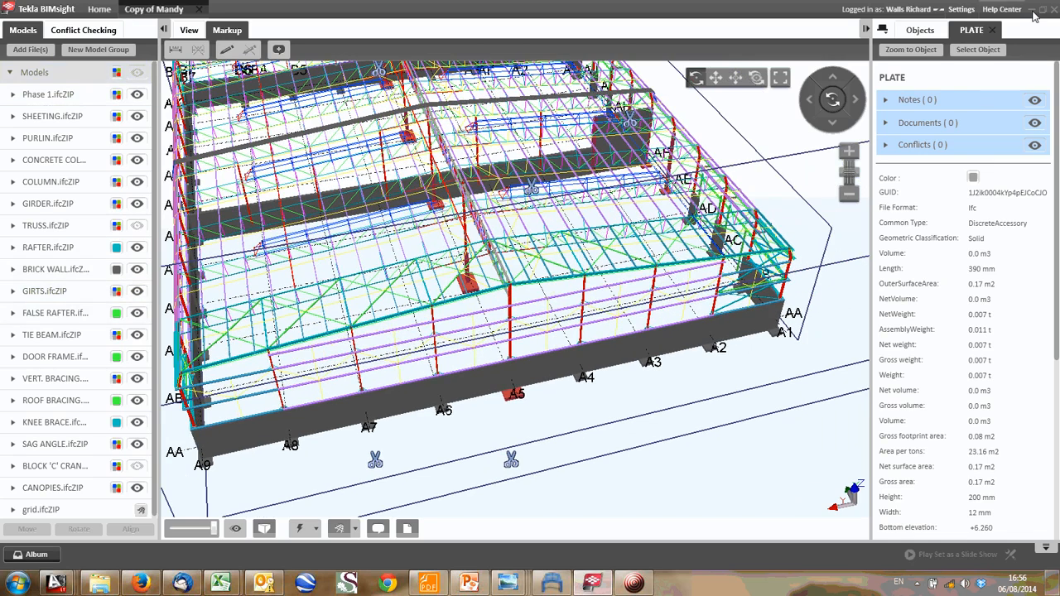
- Switch back to AutoCAD and examine the pin-supported bracing truss sketch with its H5 arrow
click(1033, 15)
scroll(405, 253, up, 6)
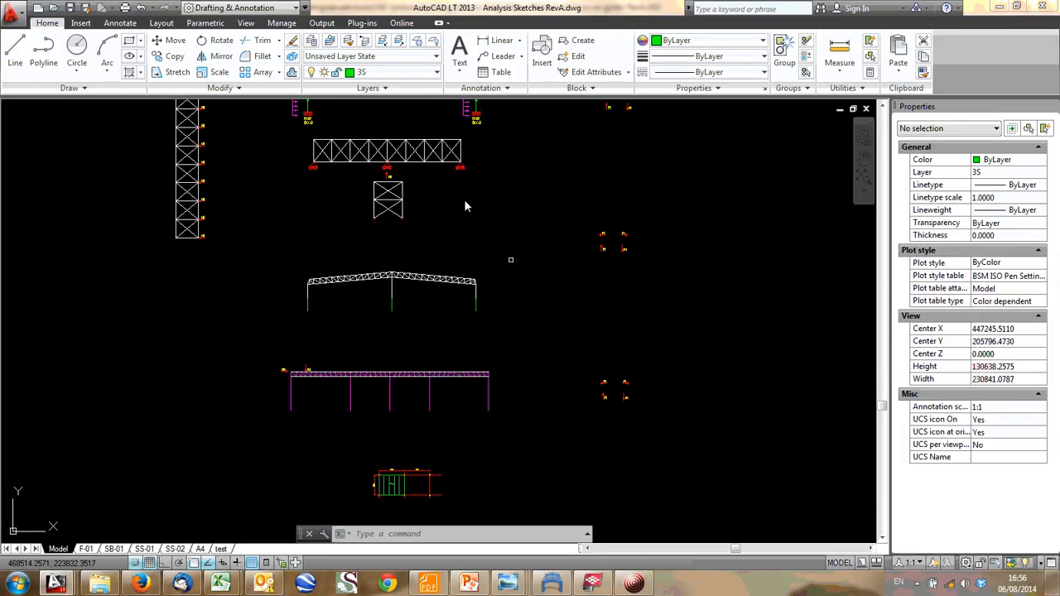
middle_drag(446, 175, 454, 305)
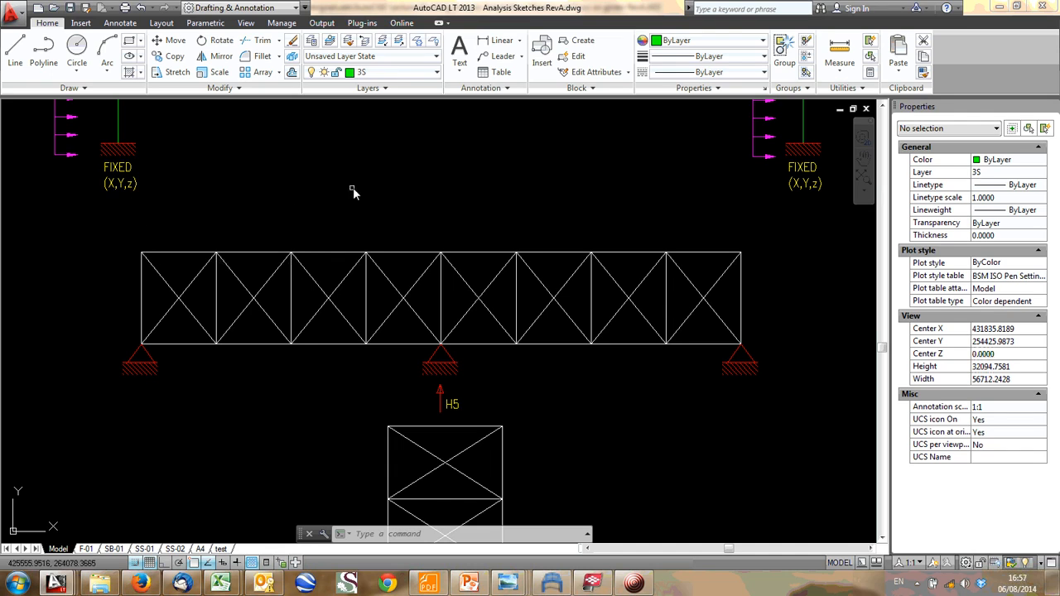
scroll(584, 269, down, 2)
middle_drag(584, 270, 299, 251)
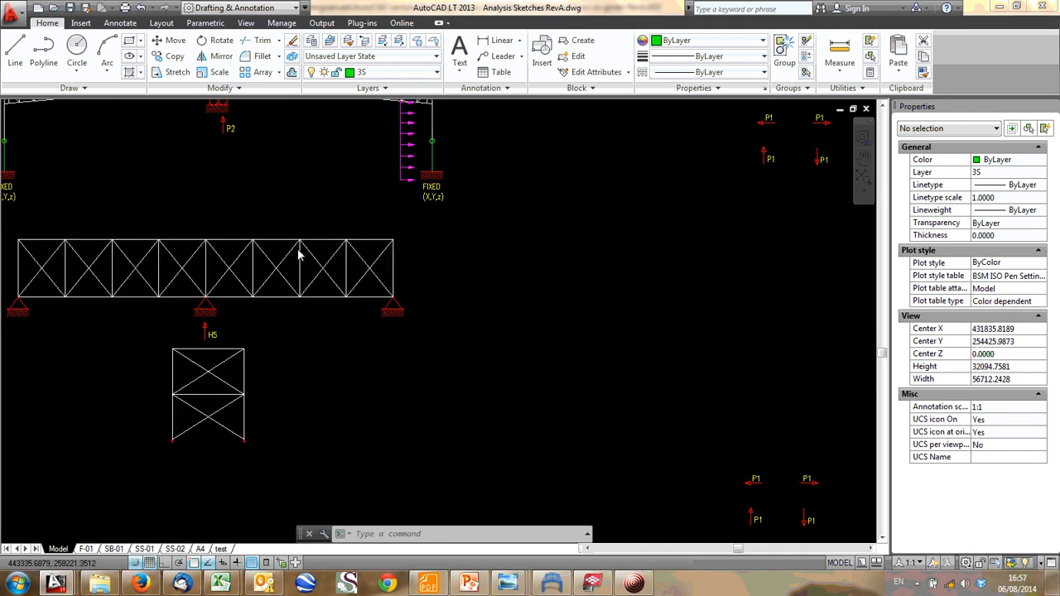
- Copy the downward load arrow, without its P1 label, above the first four top-chord nodes from the bracing truss's left end
middle_drag(579, 418, 315, 248)
scroll(491, 338, up, 5)
click(724, 404)
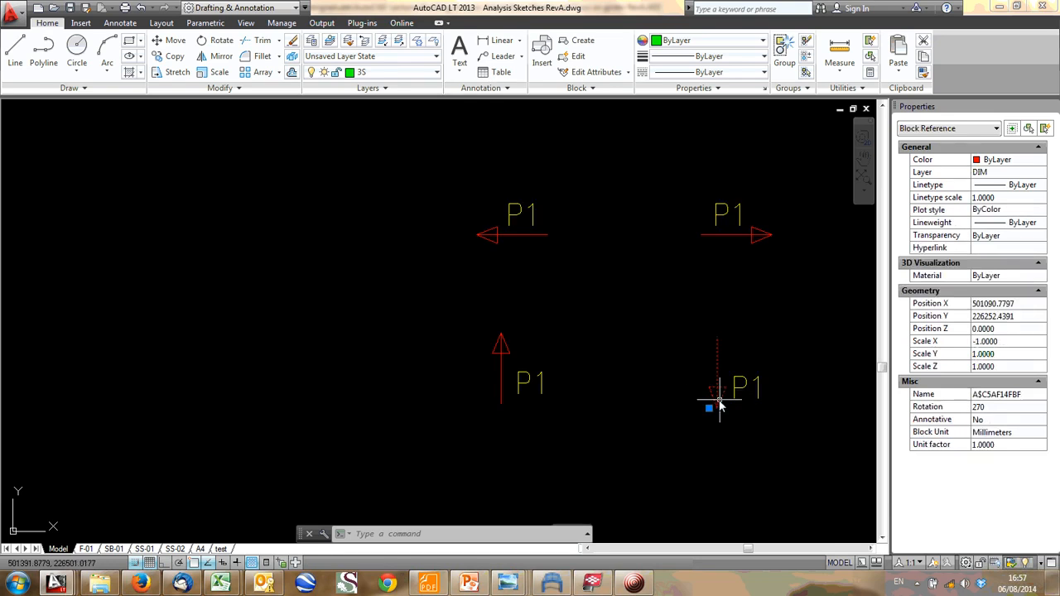
text(co)
key(Return)
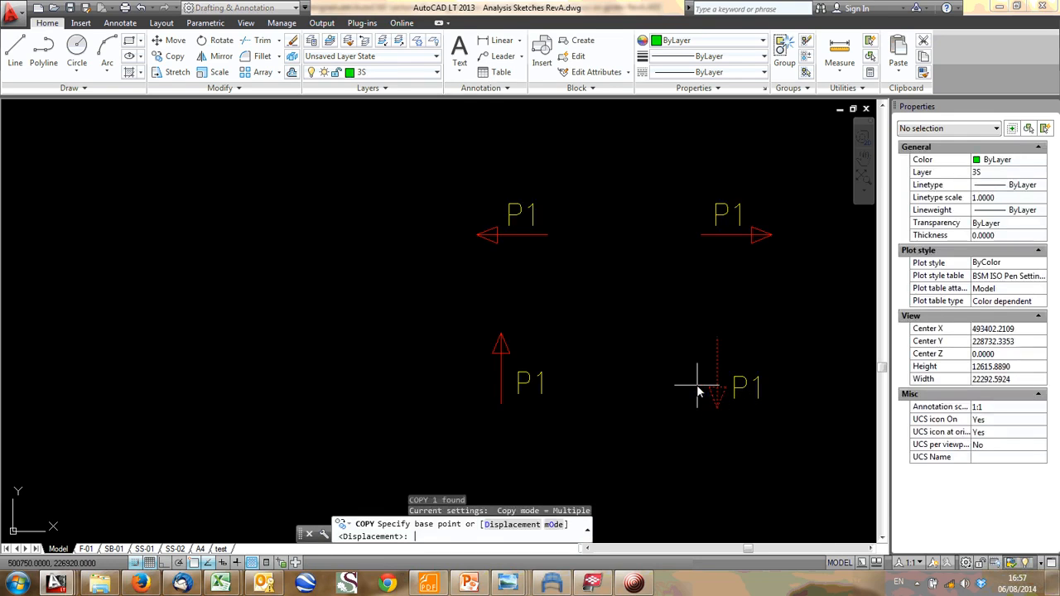
click(701, 377)
scroll(563, 364, down, 6)
middle_drag(99, 198, 563, 397)
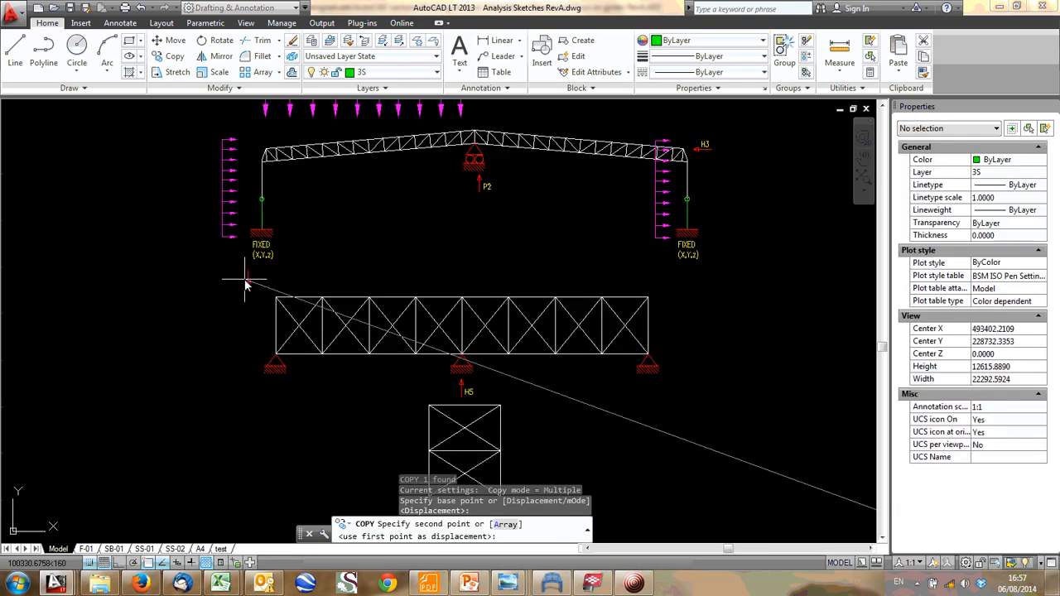
scroll(246, 286, up, 4)
middle_drag(344, 293, 227, 288)
click(204, 287)
click(324, 281)
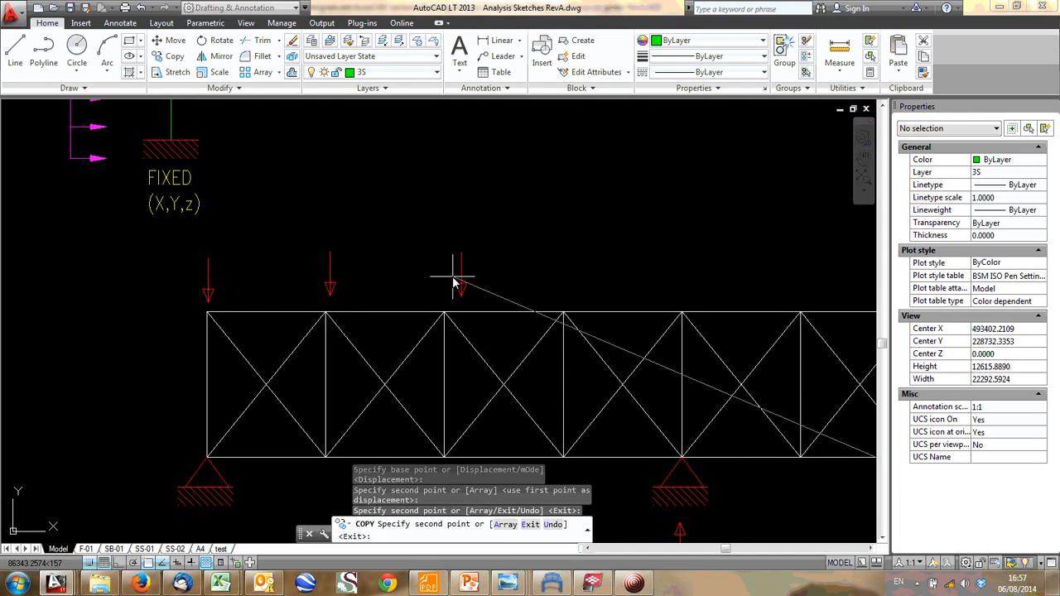
click(441, 285)
click(549, 285)
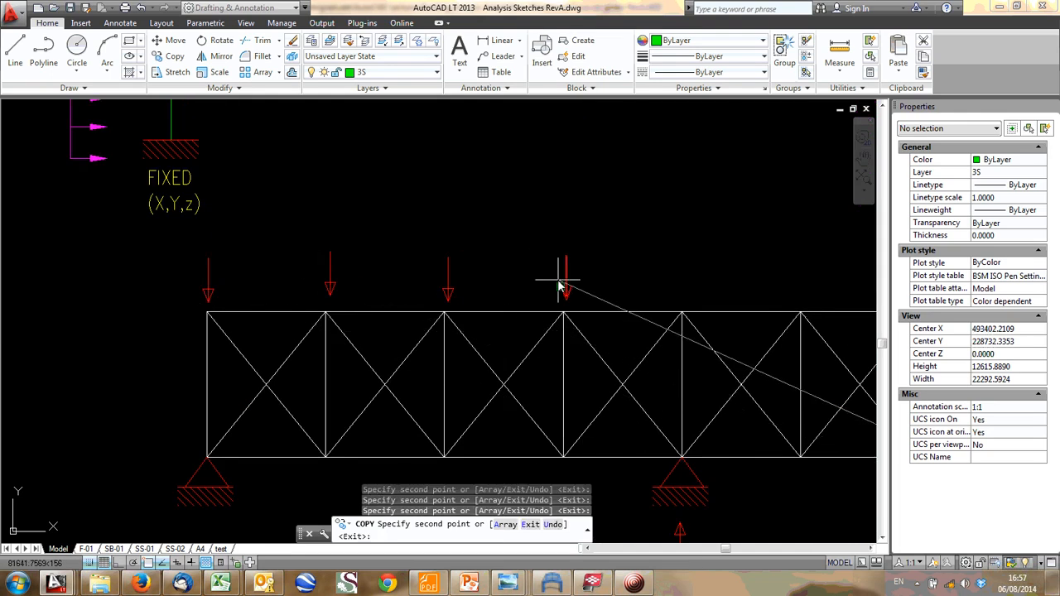
- Place further copies of the downward arrow above the truss's remaining five top-chord nodes, from the centre to the right end
middle_drag(561, 284, 359, 289)
click(379, 285)
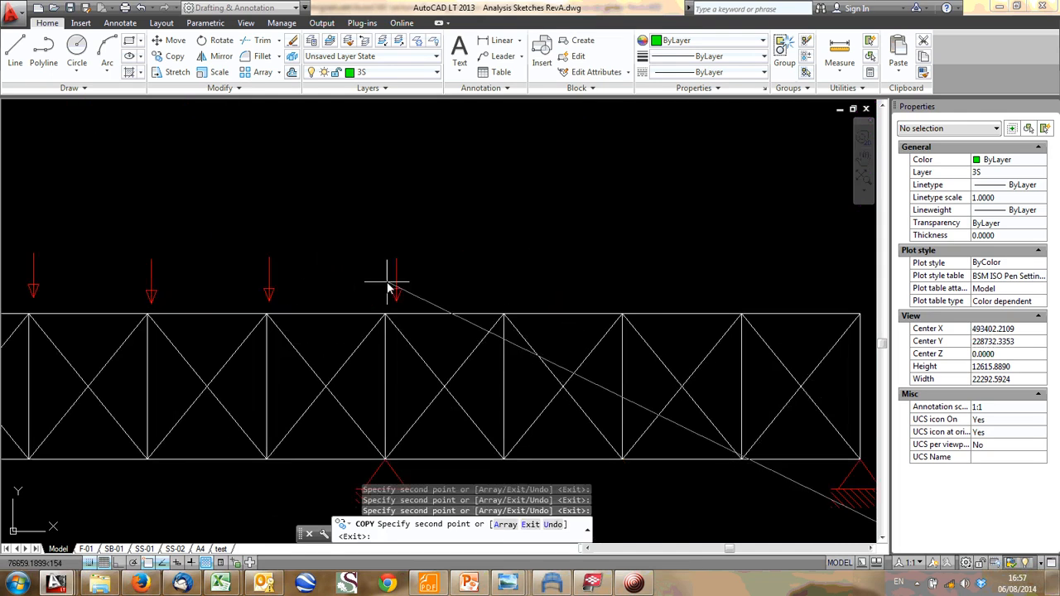
click(488, 285)
click(611, 284)
click(743, 284)
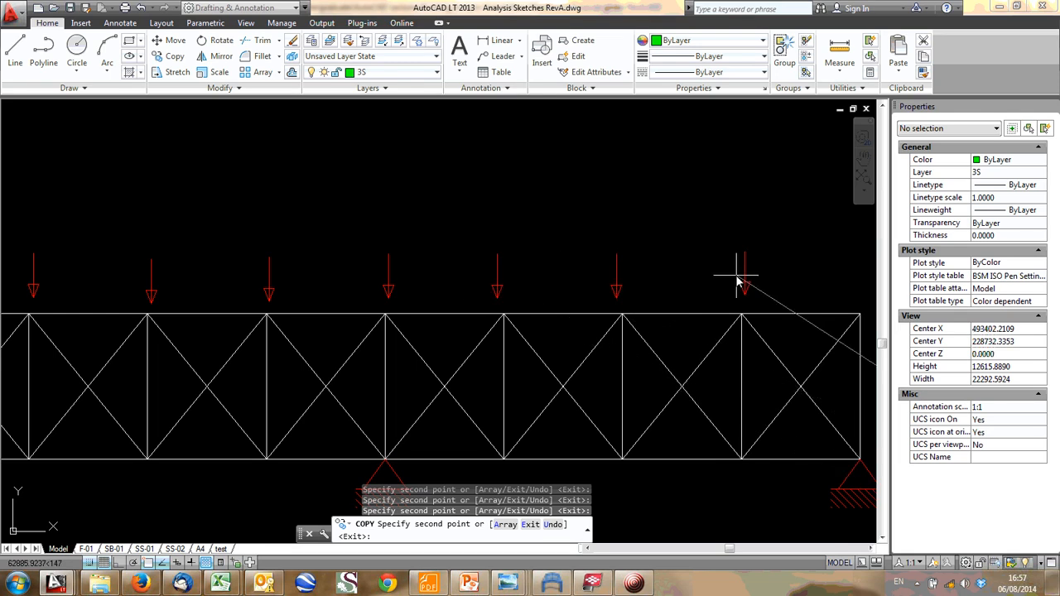
middle_drag(822, 282, 483, 286)
click(513, 282)
middle_drag(331, 327, 581, 328)
key(Escape)
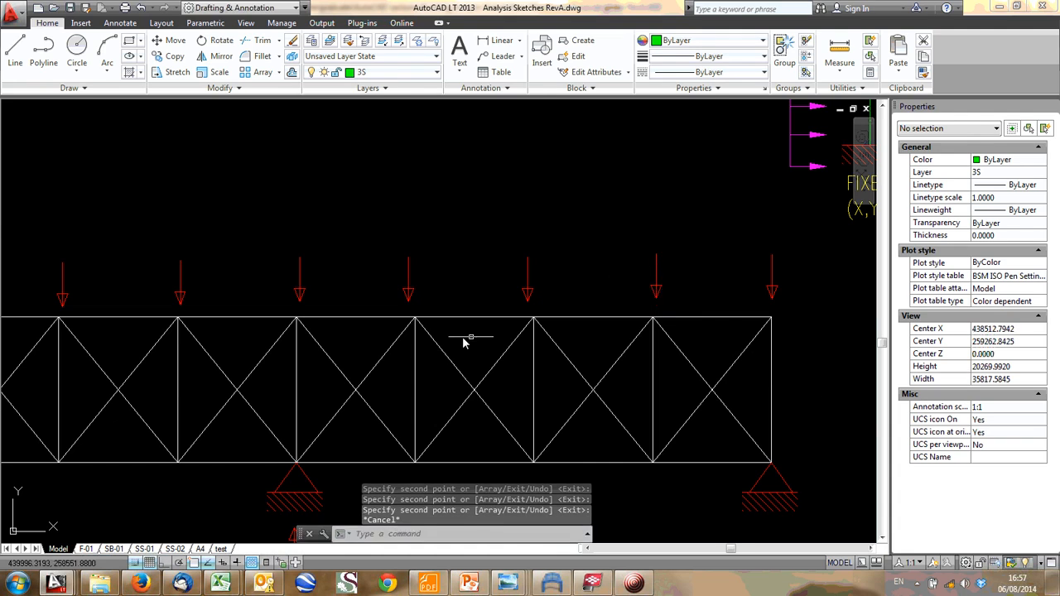
- Examine the arrow above the truss's central support, compare it with the gable framing in Tekla BIMsight, and return to AutoCAD
scroll(434, 335, down, 2)
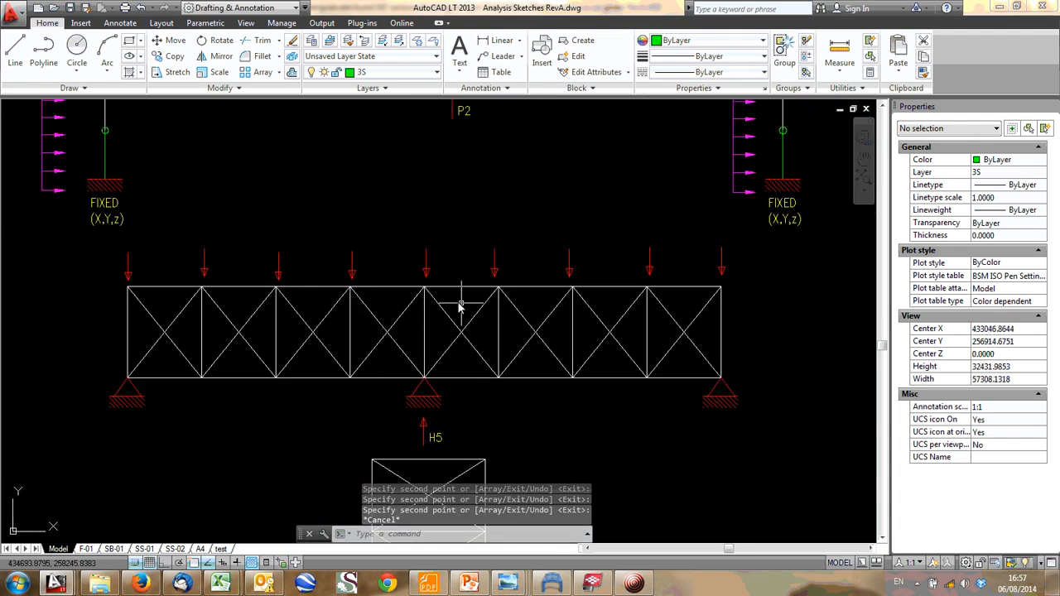
scroll(461, 307, up, 2)
click(433, 249)
click(413, 255)
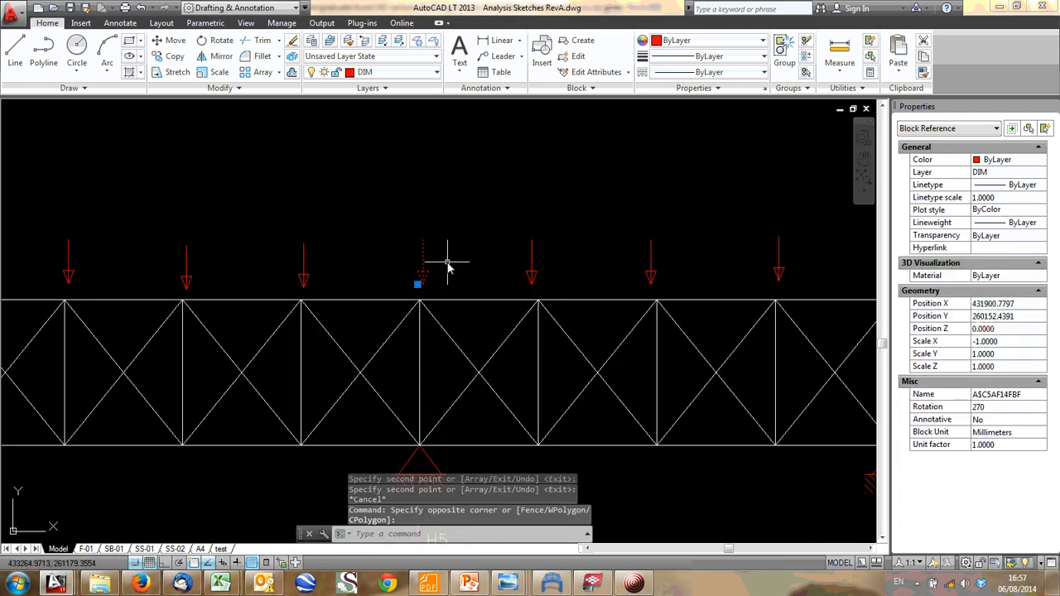
scroll(446, 319, down, 2)
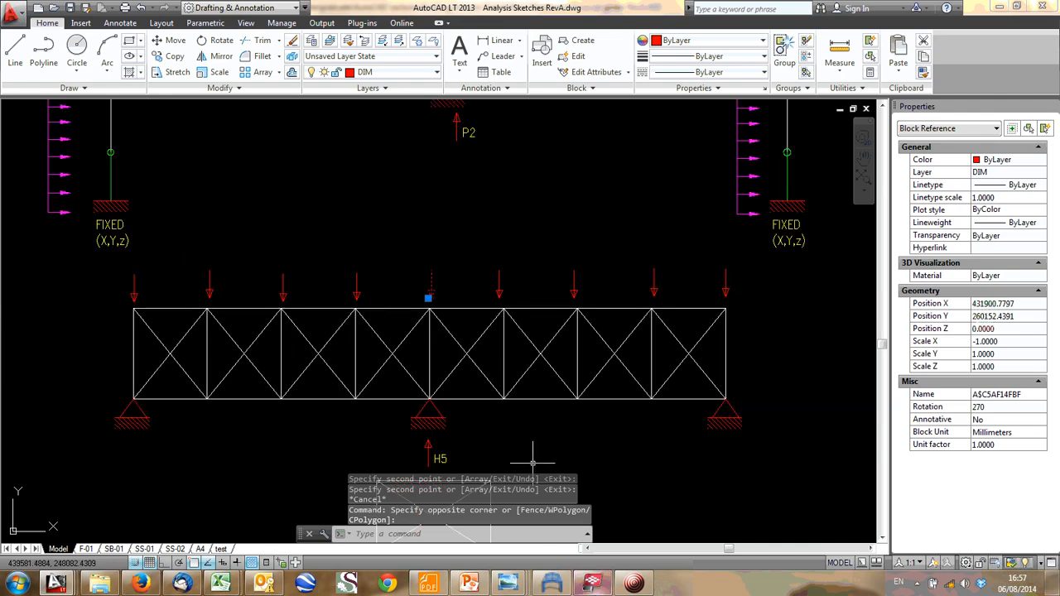
key(alt+Tab)
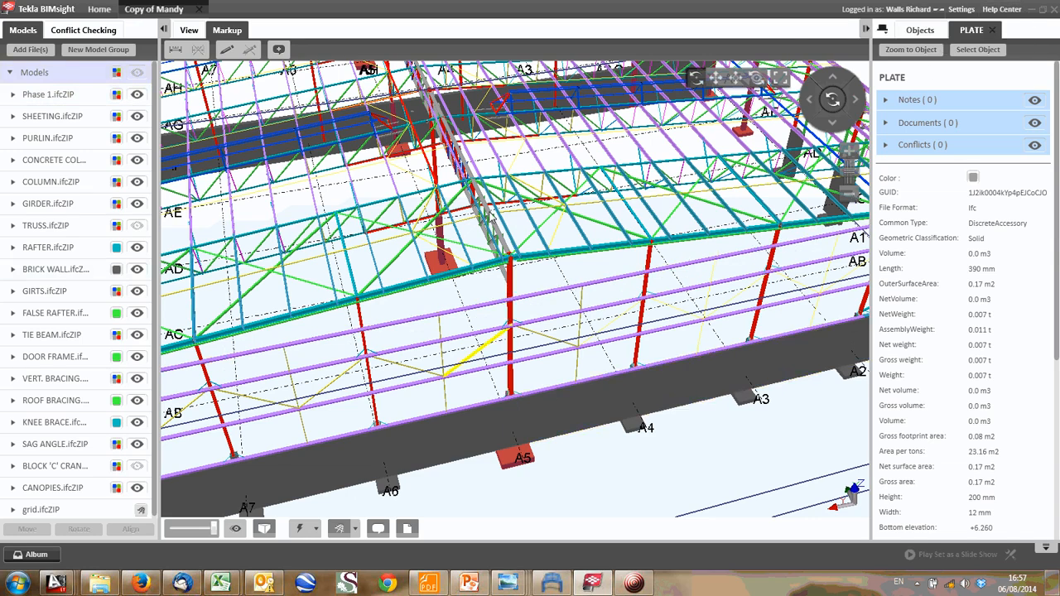
mouse_move(525, 325)
mouse_down()
mouse_move(473, 322)
mouse_move(530, 323)
mouse_up()
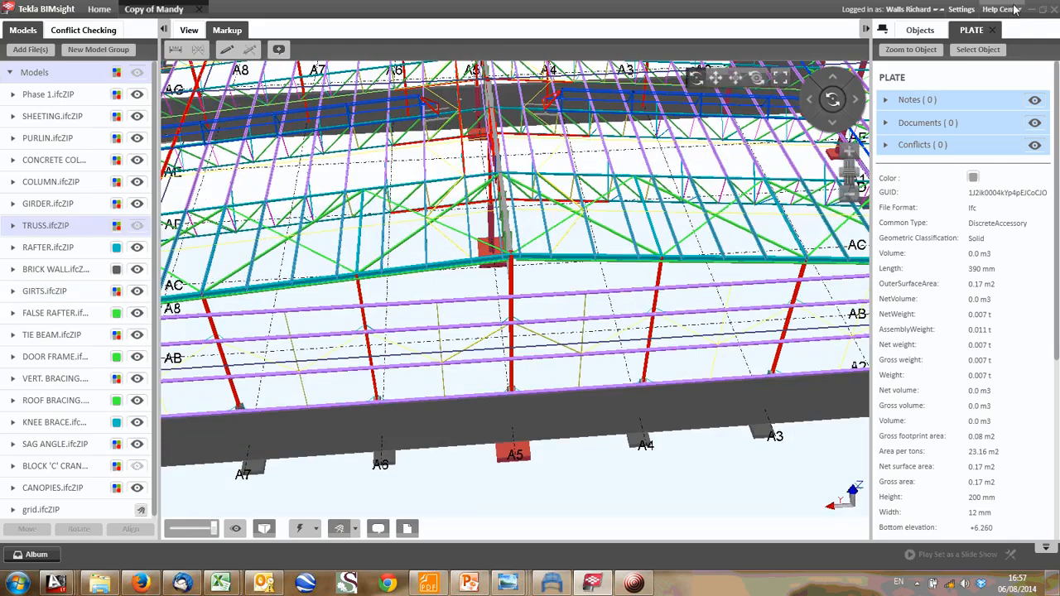
click(1029, 10)
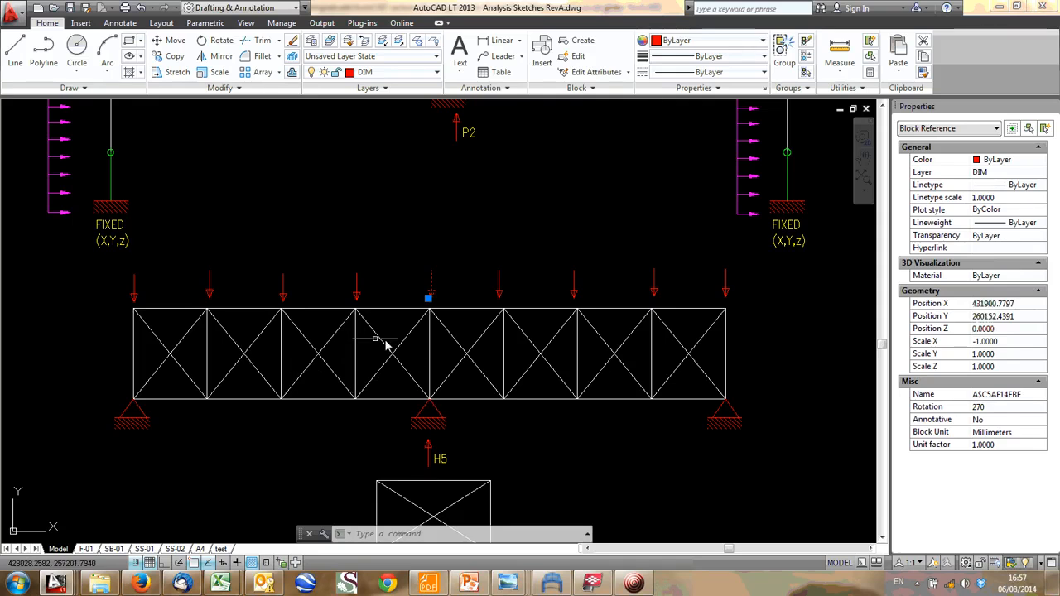
key(Escape)
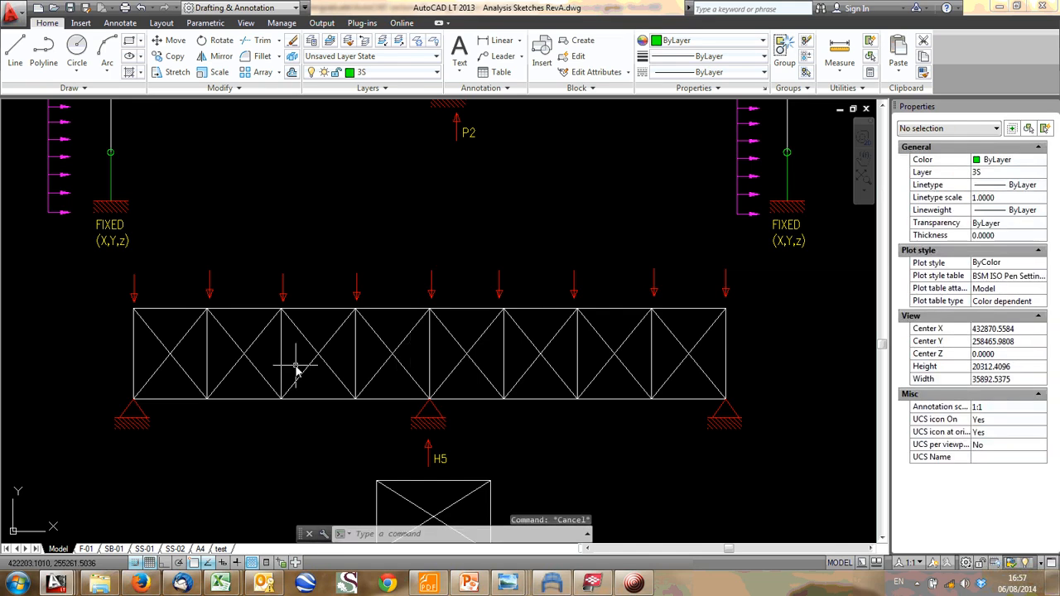
- Explode the two zigzag diagonal polylines in the left half of the bracing truss into separate lines
click(192, 334)
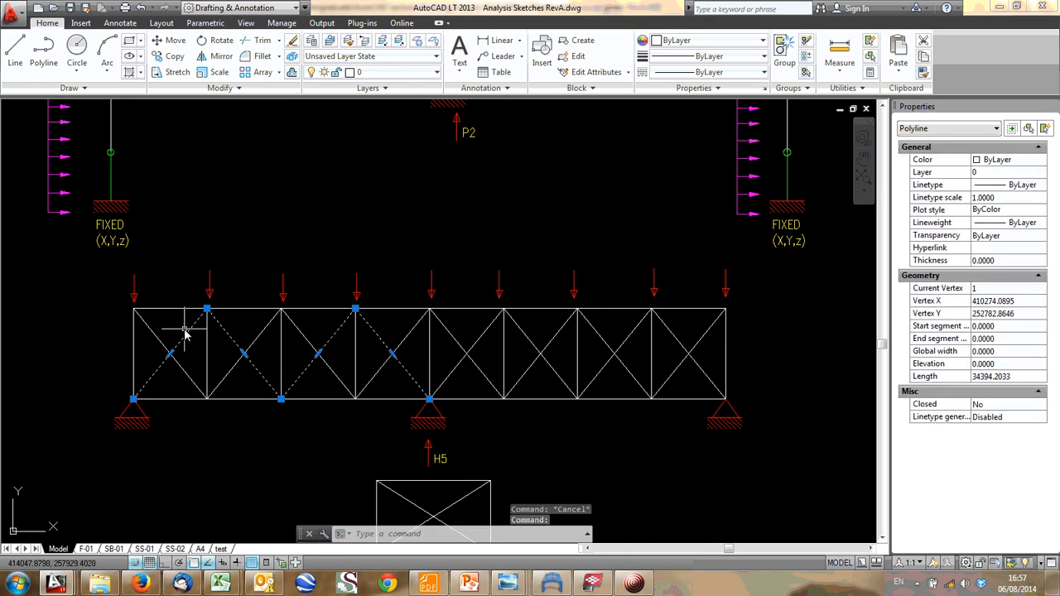
click(80, 23)
click(47, 22)
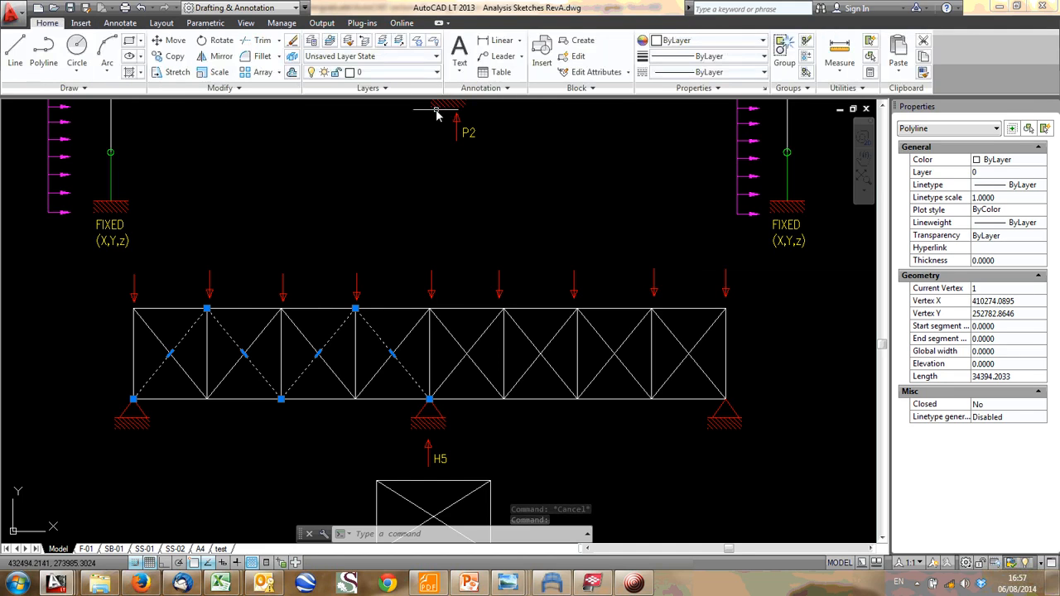
click(292, 55)
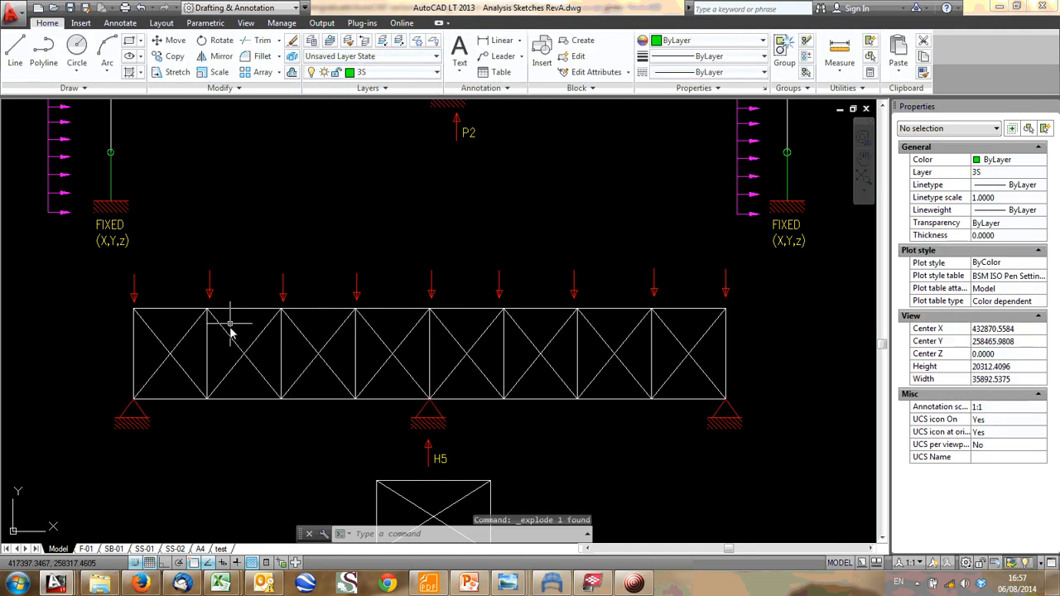
click(260, 339)
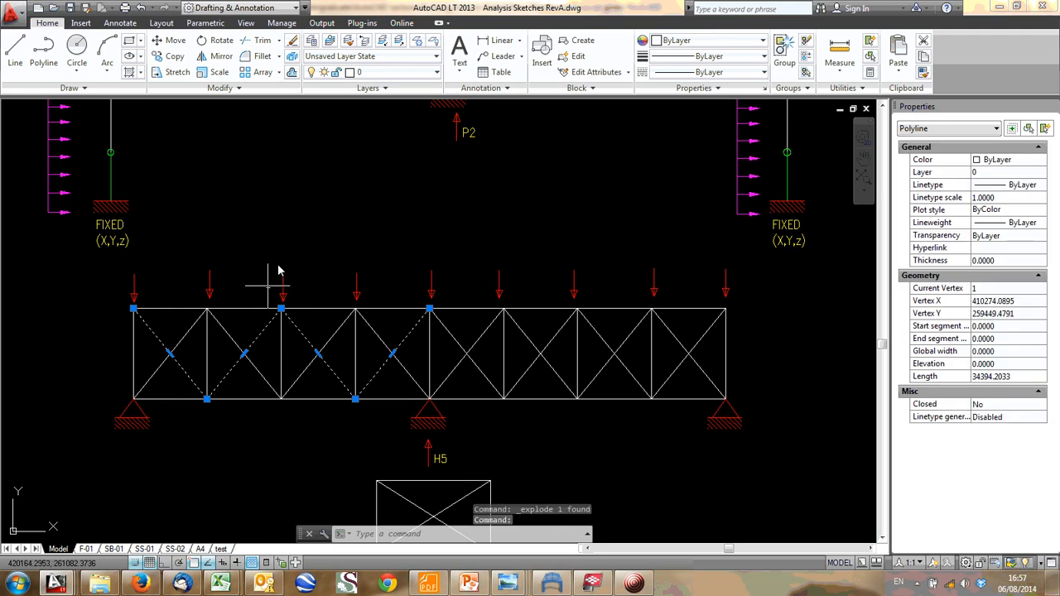
click(291, 55)
key(Escape)
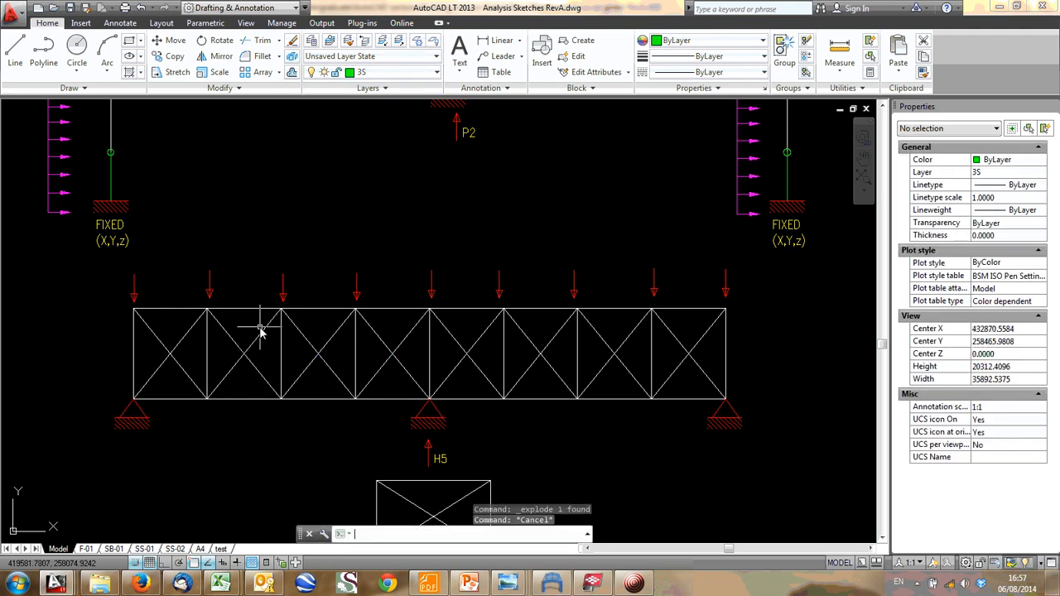
- Try deleting the rising diagonal in the truss's first panel, and undo the deletion
click(183, 338)
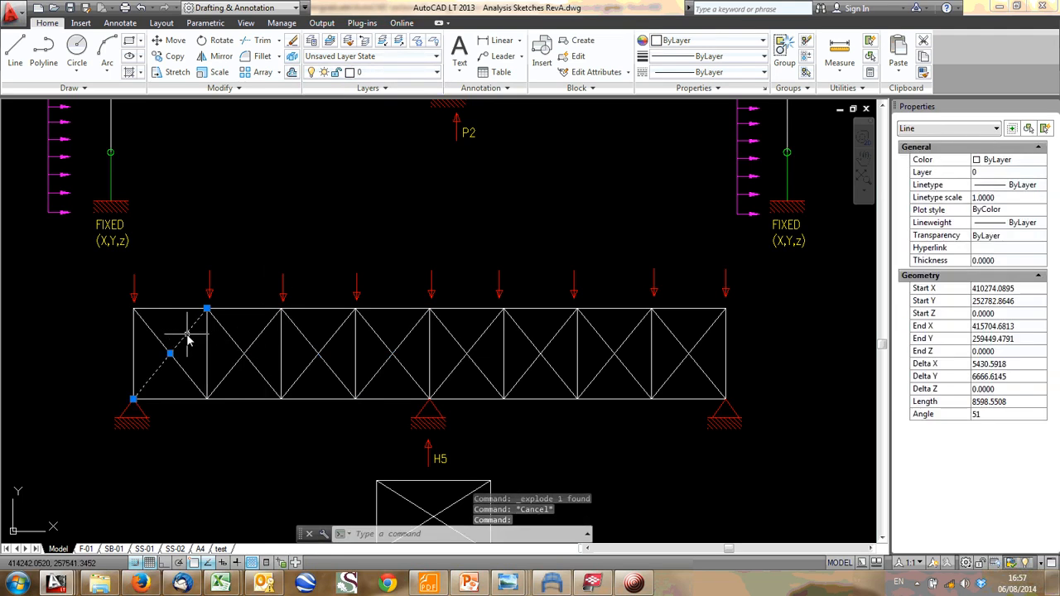
key(Delete)
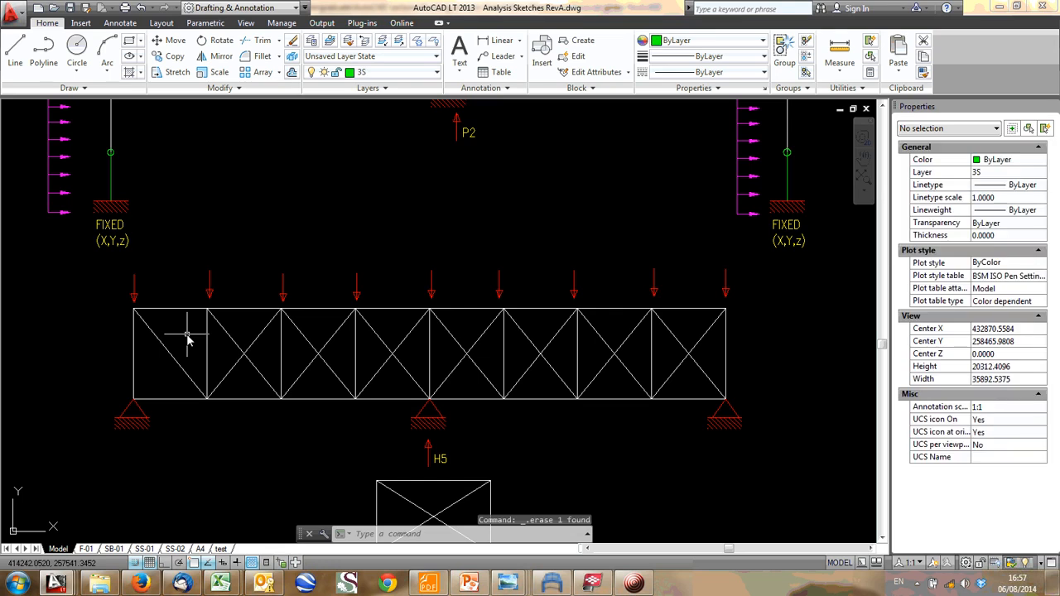
click(222, 375)
key(ctrl+z)
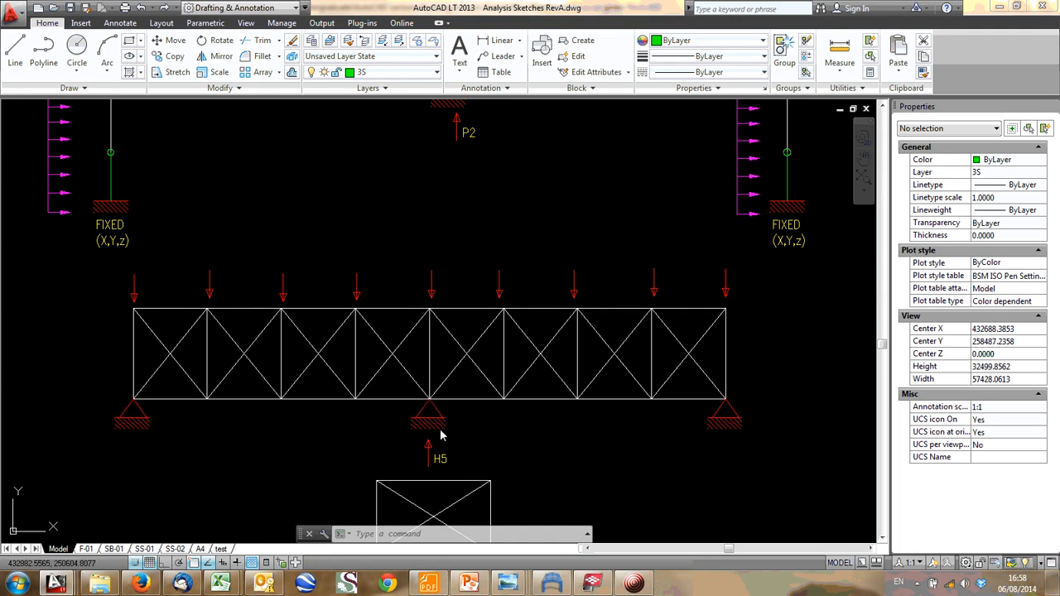
- Examine the pin support under the middle of the bracing truss
scroll(441, 435, up, 4)
click(473, 433)
click(361, 387)
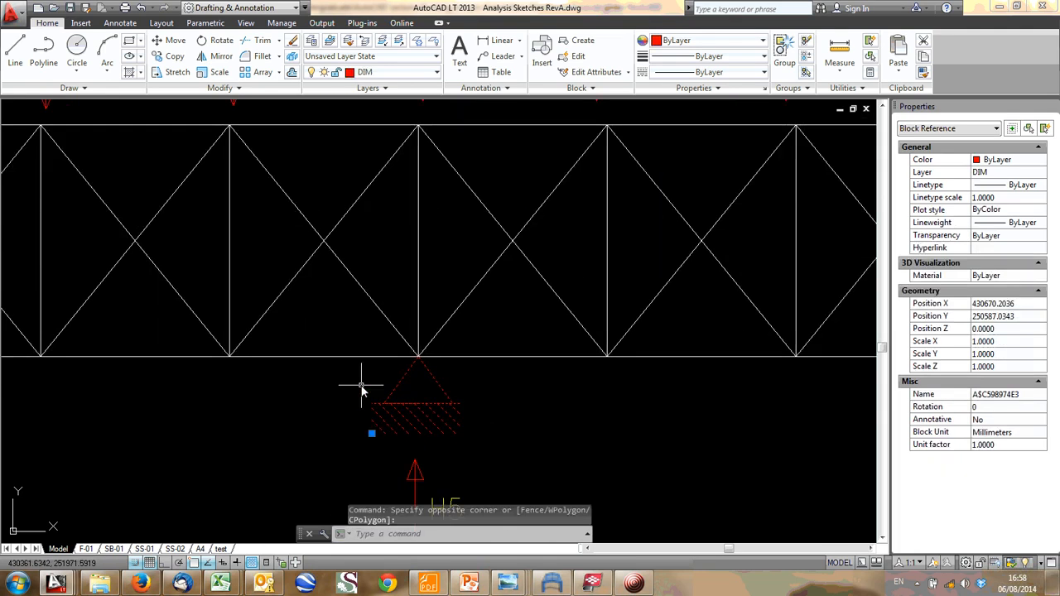
key(Escape)
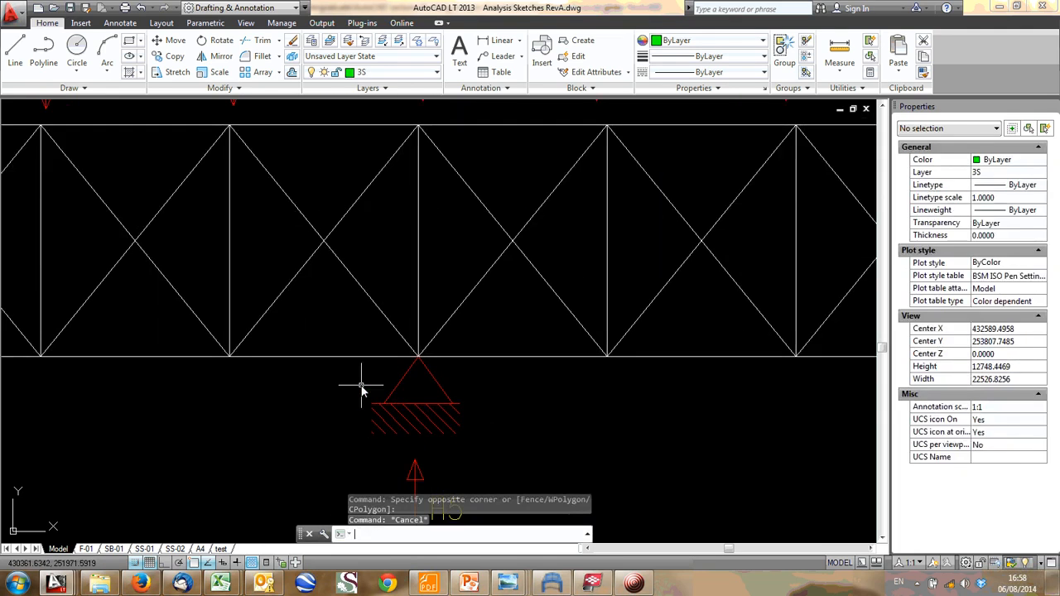
scroll(354, 394, down, 4)
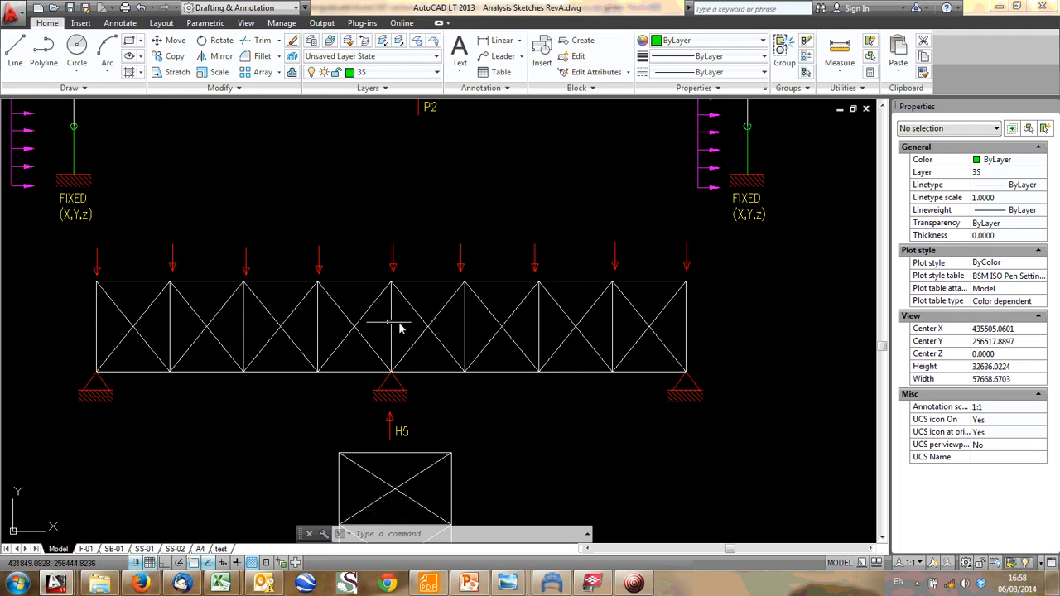
- Delete the rising diagonals in the truss's first two panels and the falling diagonals in the third and fourth panels
click(120, 348)
key(Delete)
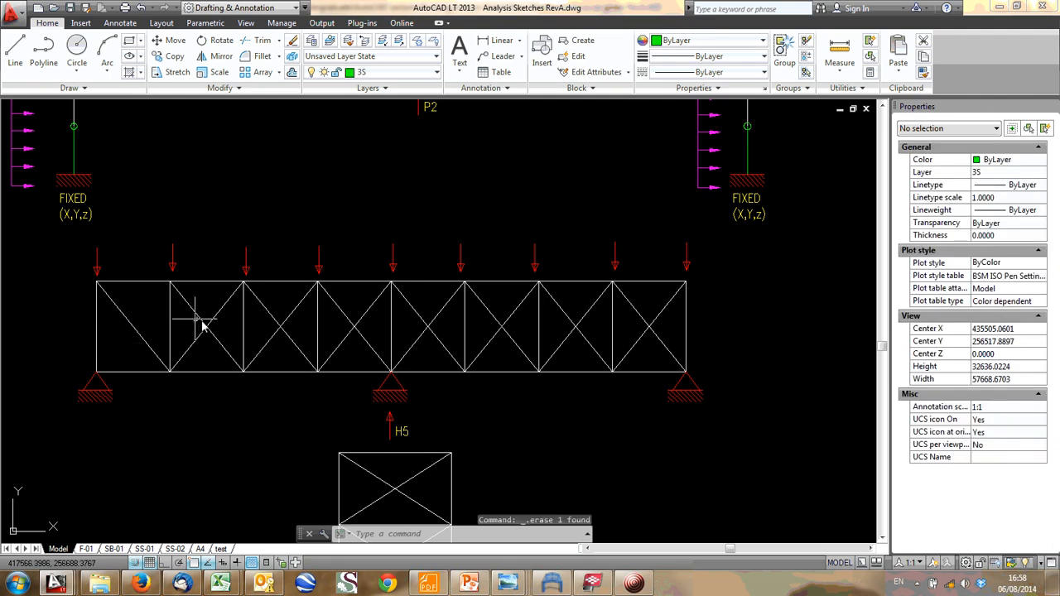
click(185, 349)
click(188, 357)
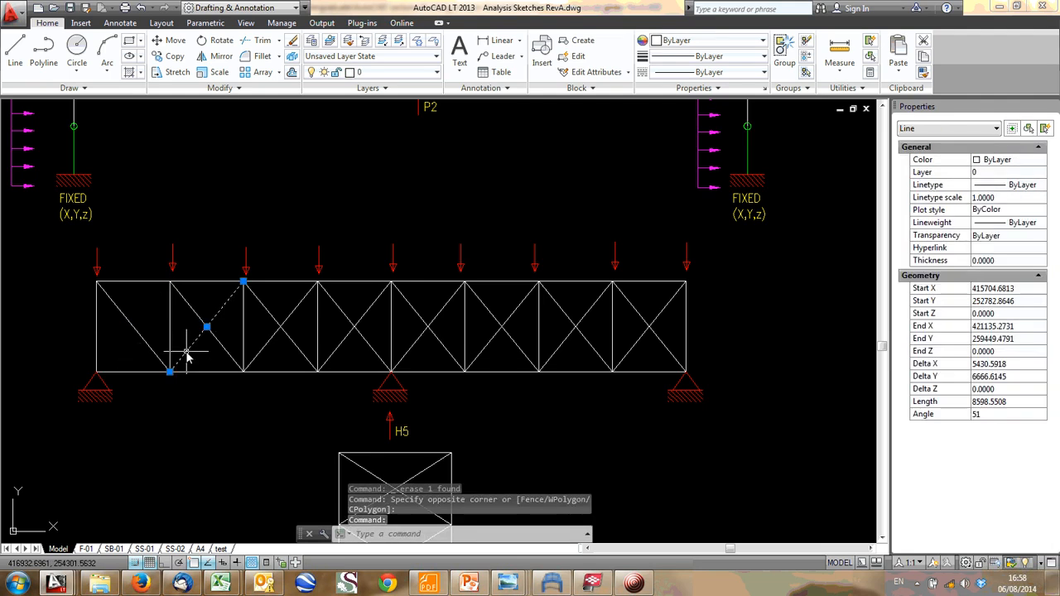
key(Delete)
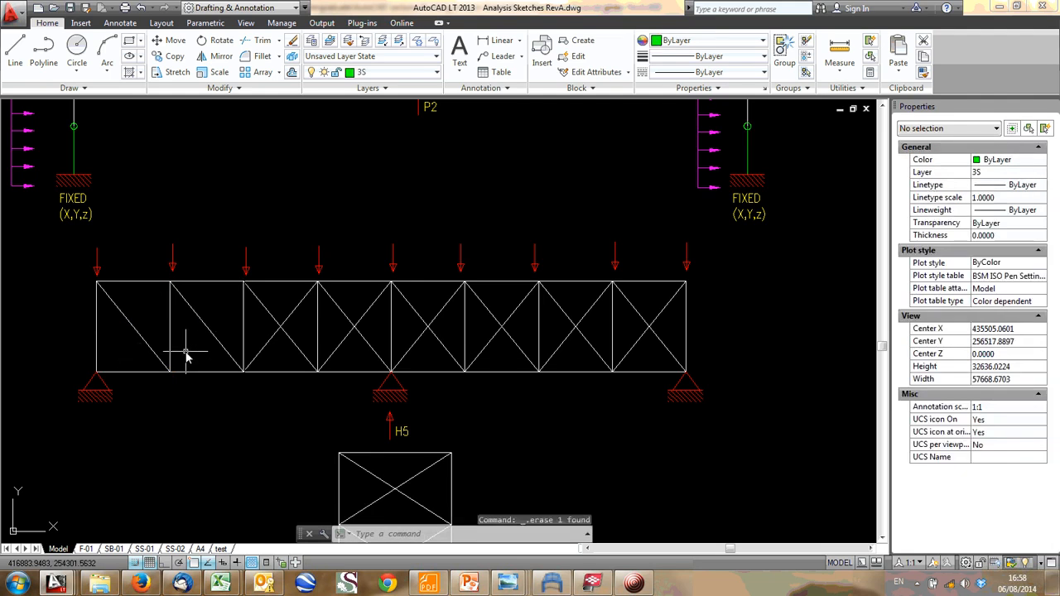
click(266, 313)
key(Delete)
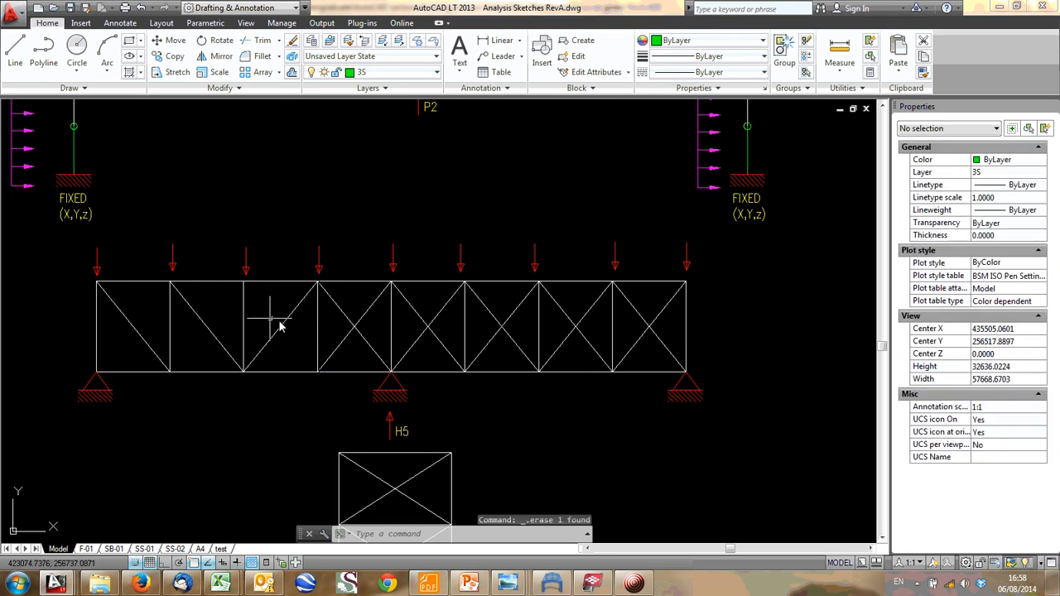
click(335, 307)
key(Delete)
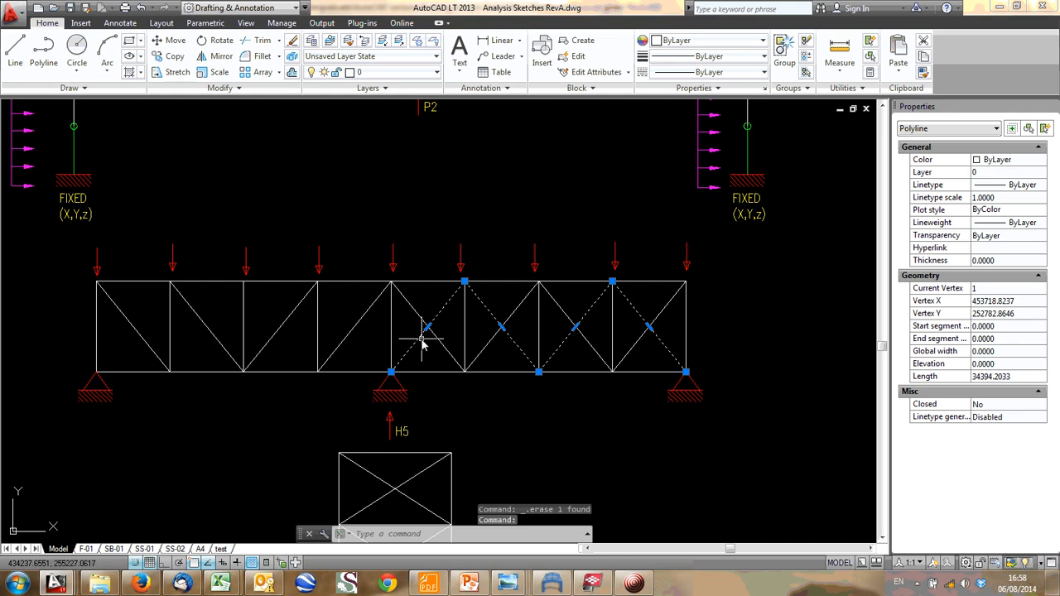
- Explode the two zigzag diagonal polylines in the right half of the bracing truss into separate lines
click(292, 55)
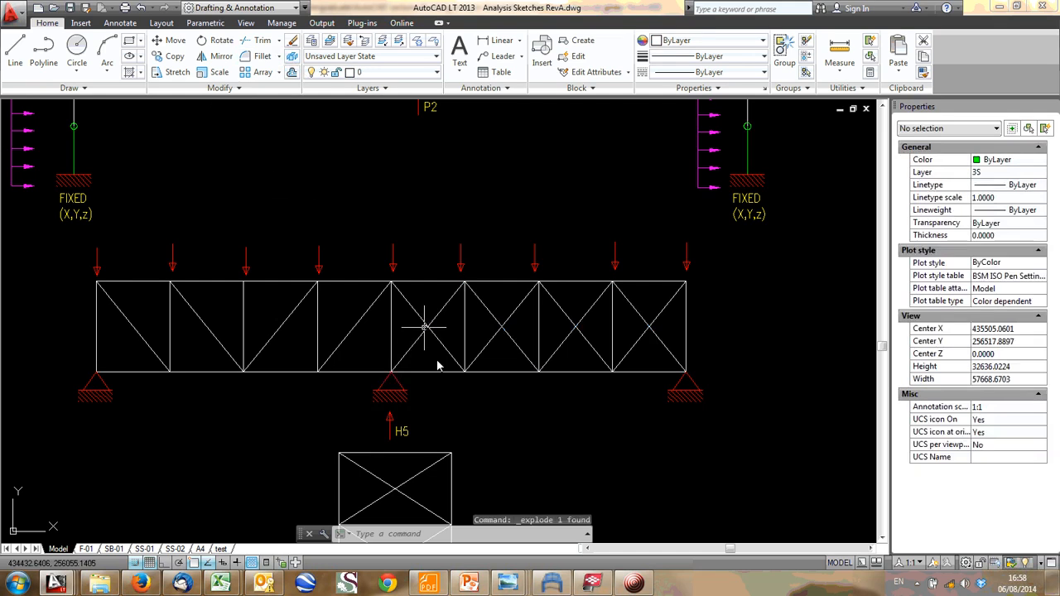
click(439, 353)
click(334, 97)
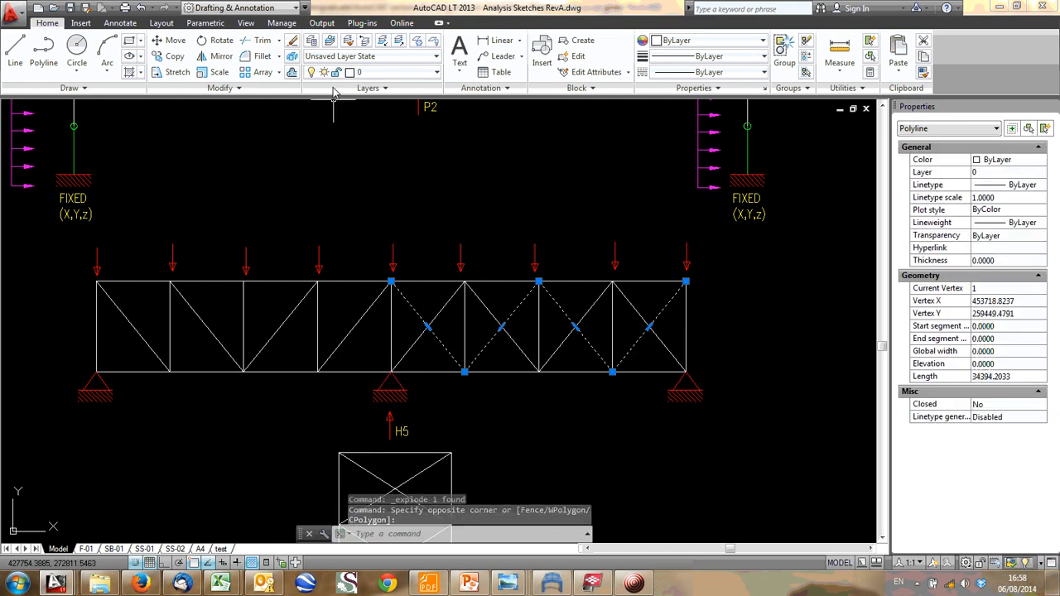
click(291, 57)
- Delete the rising diagonals in the truss's fifth, sixth and eighth panels and the falling diagonal in the seventh panel
click(414, 343)
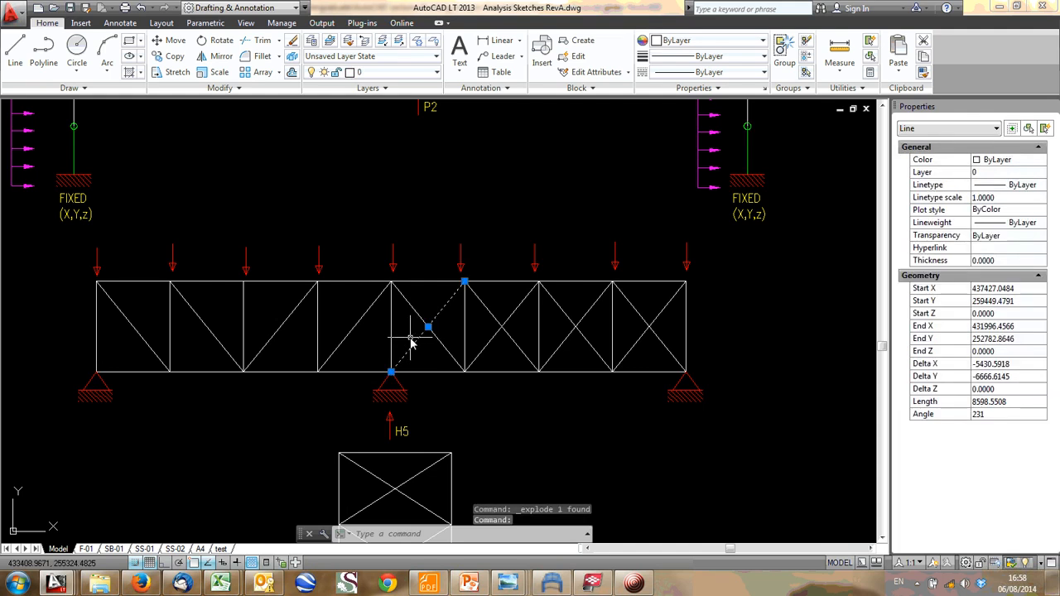
key(Delete)
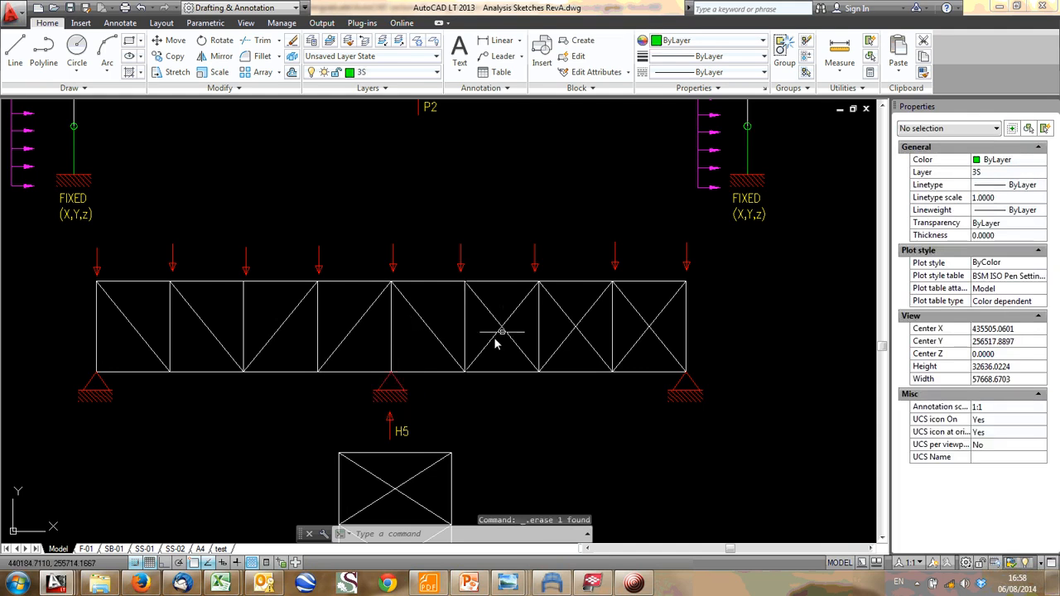
click(496, 343)
click(489, 339)
key(Delete)
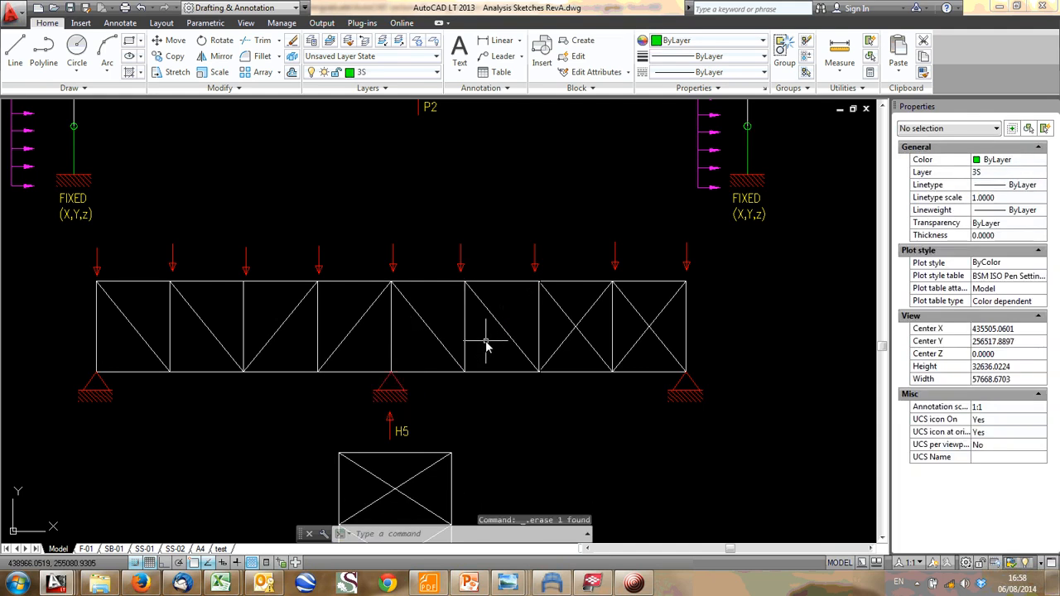
click(558, 308)
key(Delete)
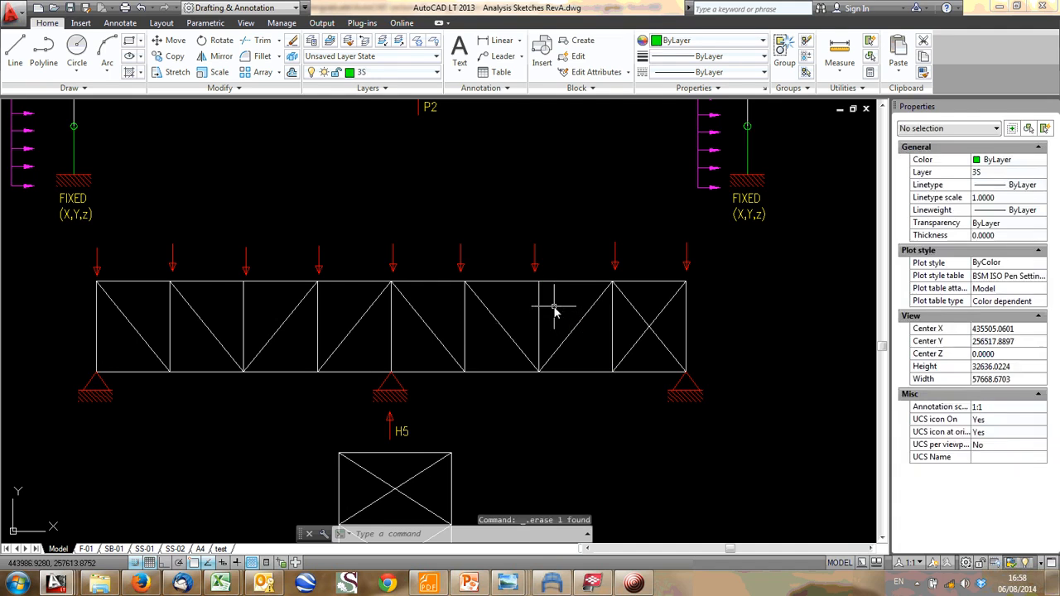
click(627, 339)
click(625, 336)
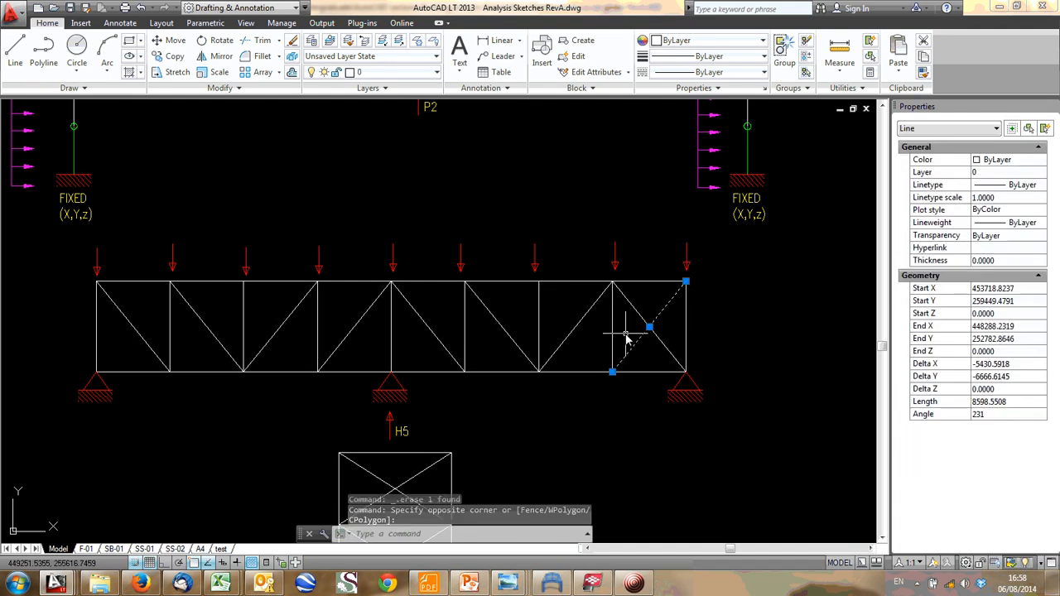
key(Delete)
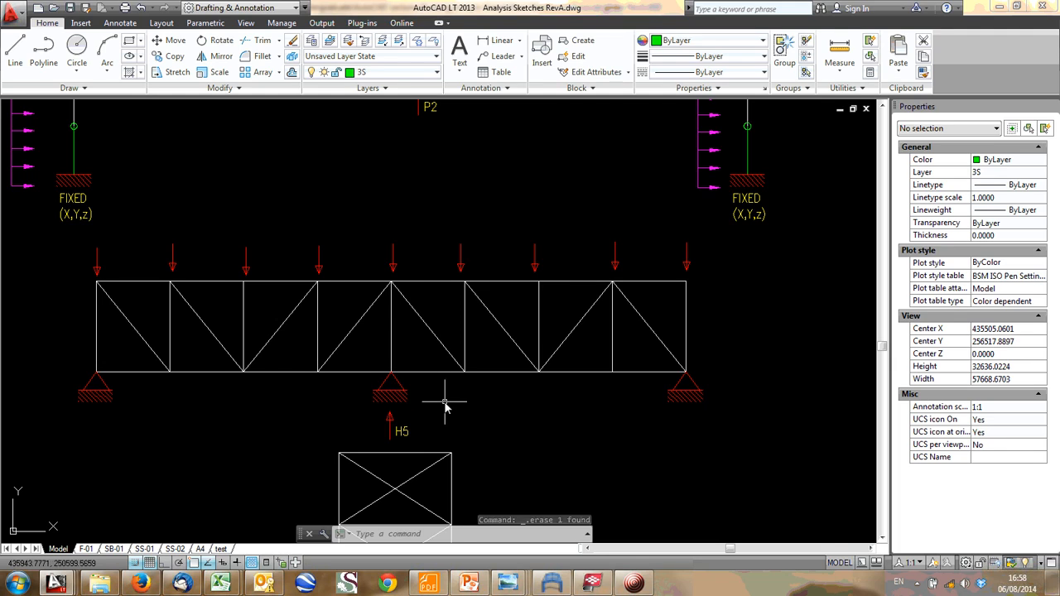
- Undo the diagonal deletions and polyline explosions until all eight truss panels have their crossed bracing again
key(ctrl+z)
key(ctrl+z)
key(ctrl+z)
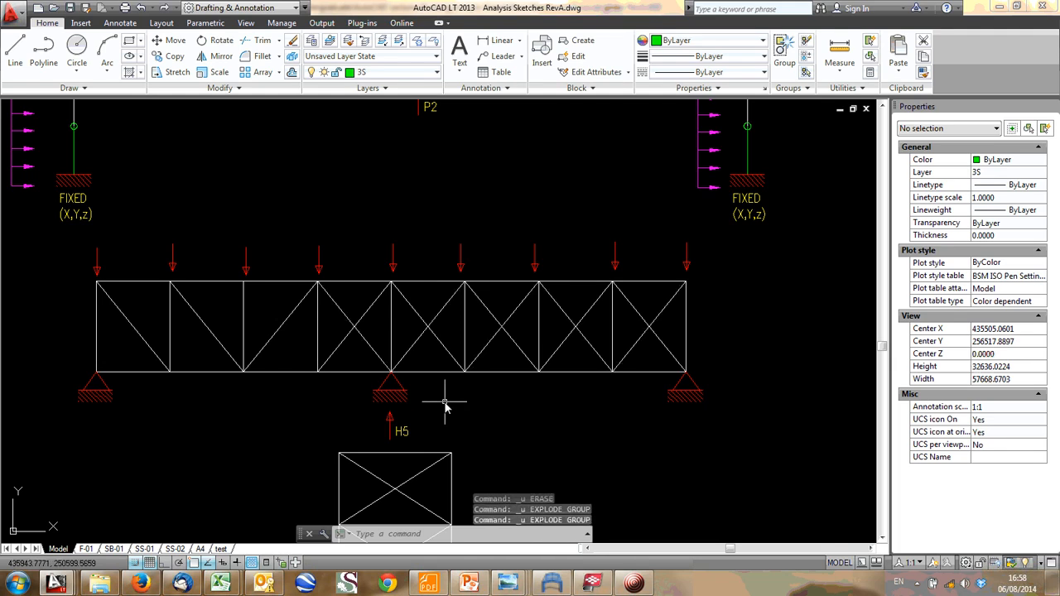
key(ctrl+z)
key(ctrl+z)
key(ctrl+z)
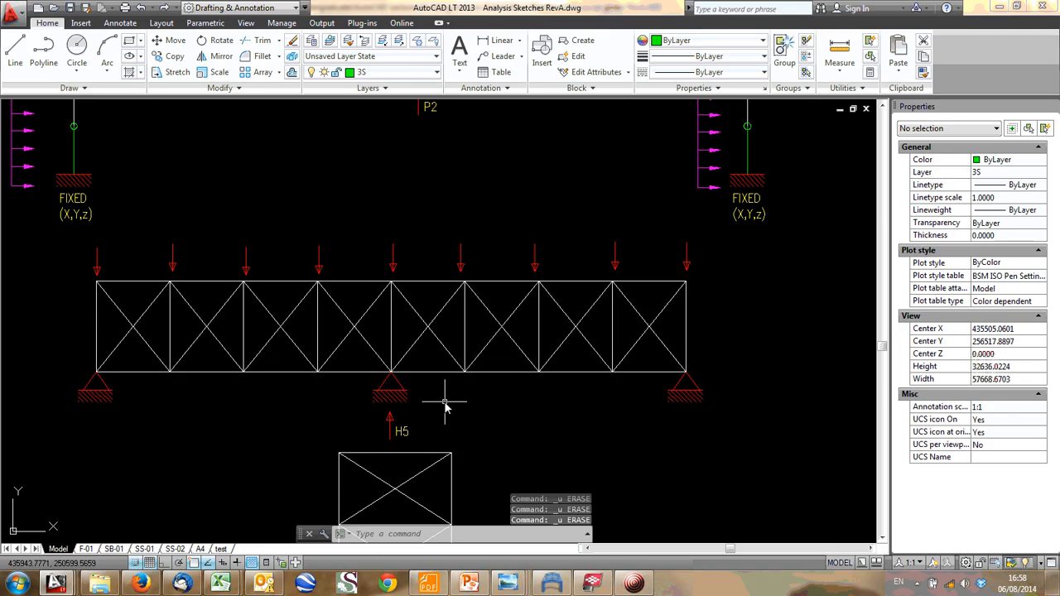
- Switch to Frame Analysis and examine the beam element definitions and the tension-only options of the beam sections
click(552, 584)
click(91, 22)
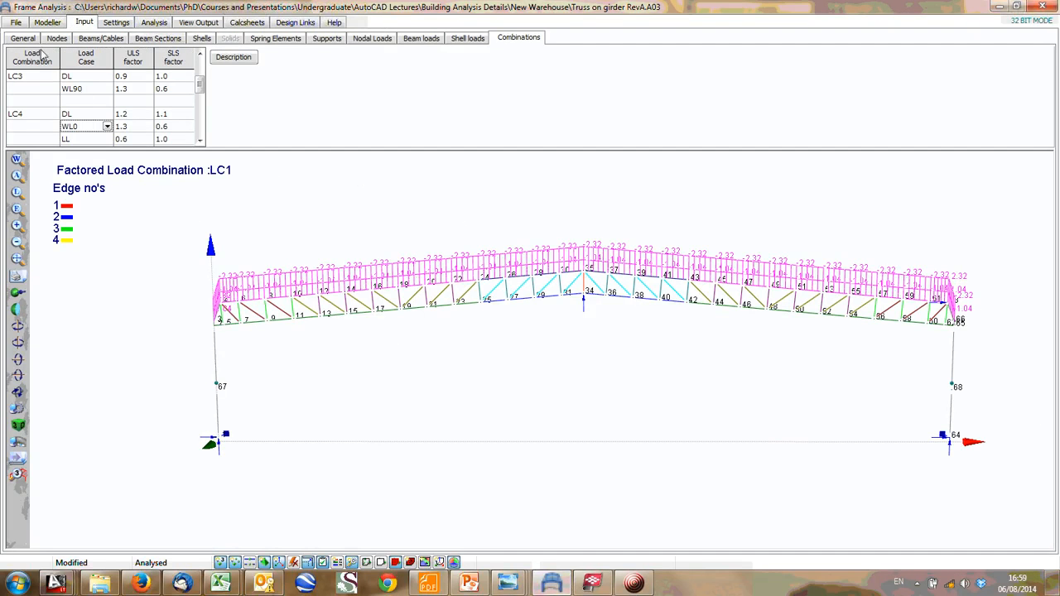
click(103, 39)
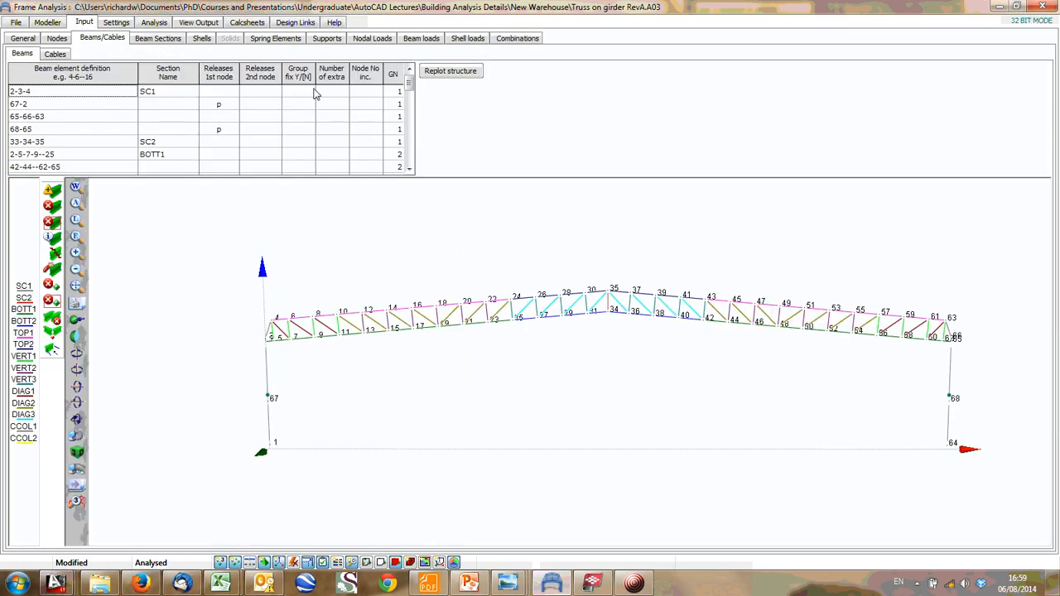
click(149, 40)
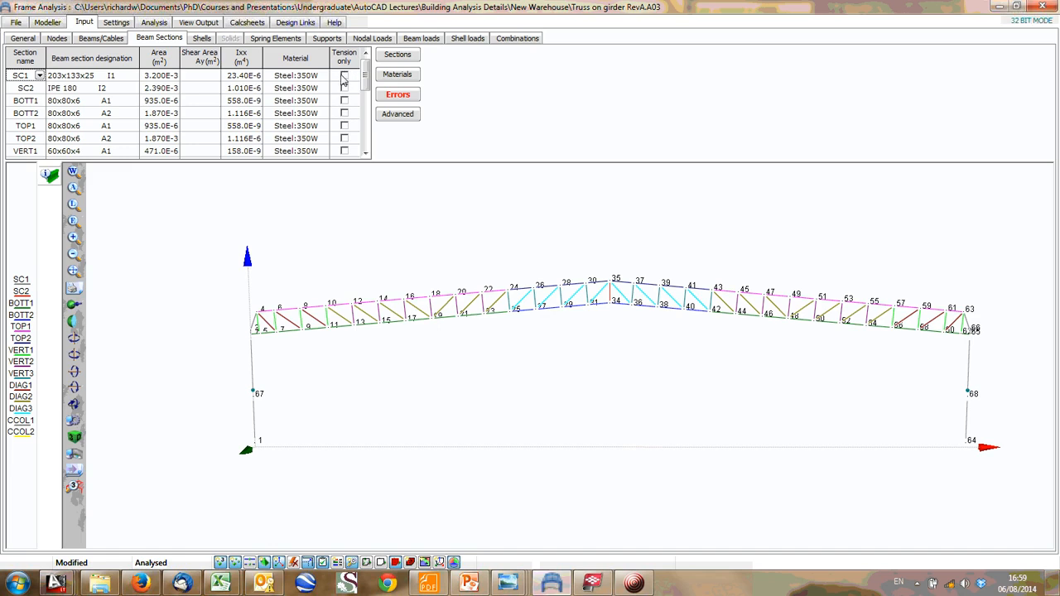
- Examine the available analysis types in the Frame Analysis settings, and return to the AutoCAD sketch
click(124, 24)
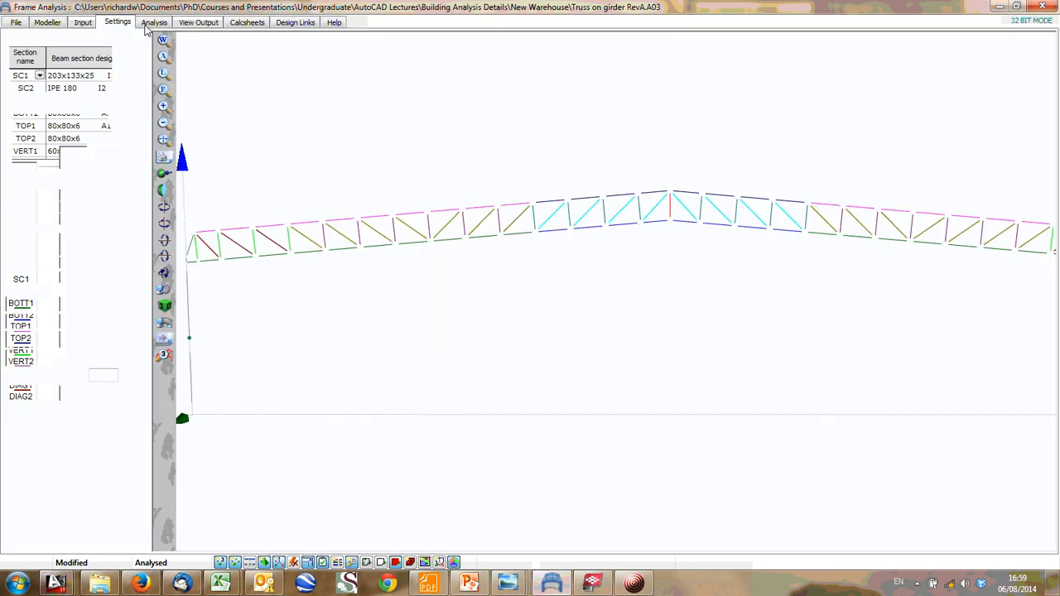
click(157, 25)
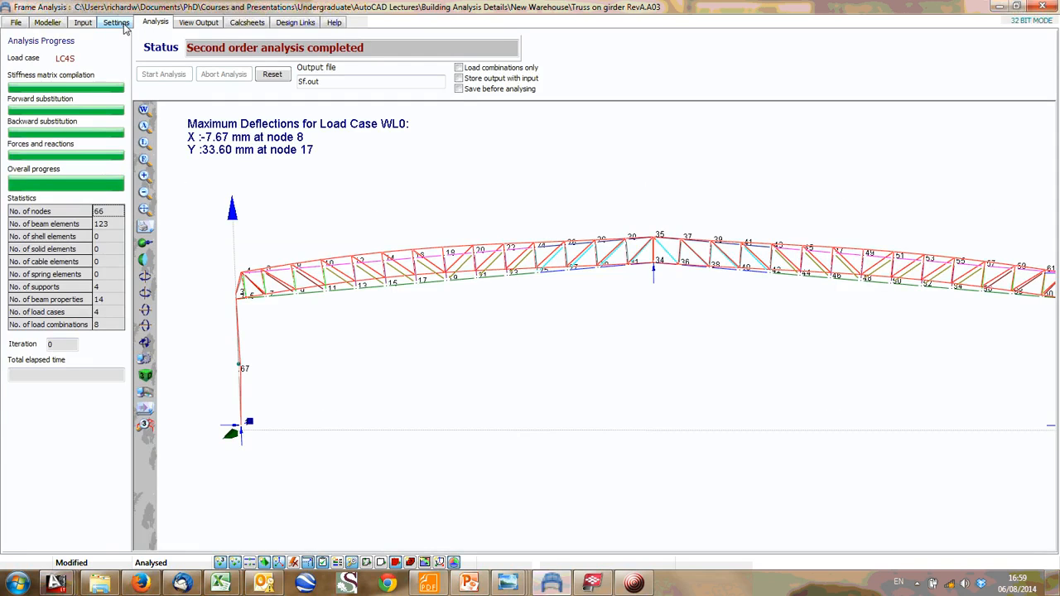
click(125, 26)
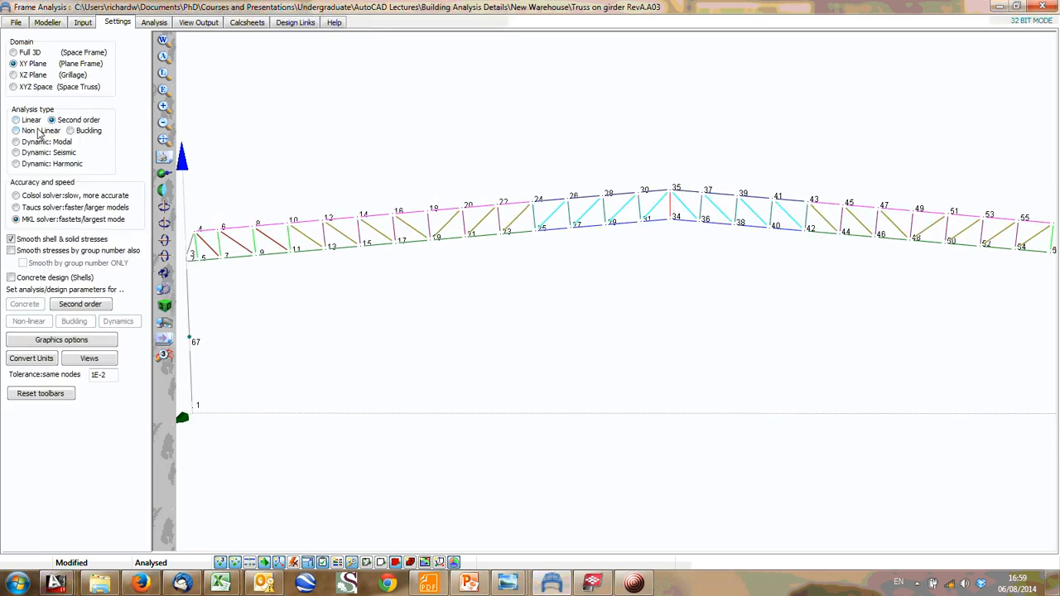
click(79, 25)
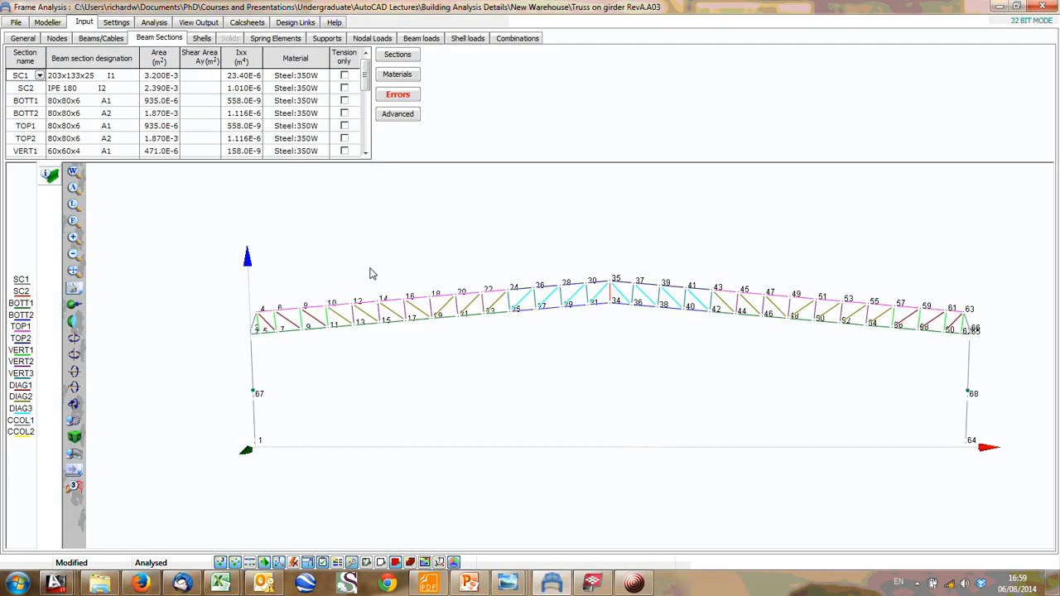
click(1000, 6)
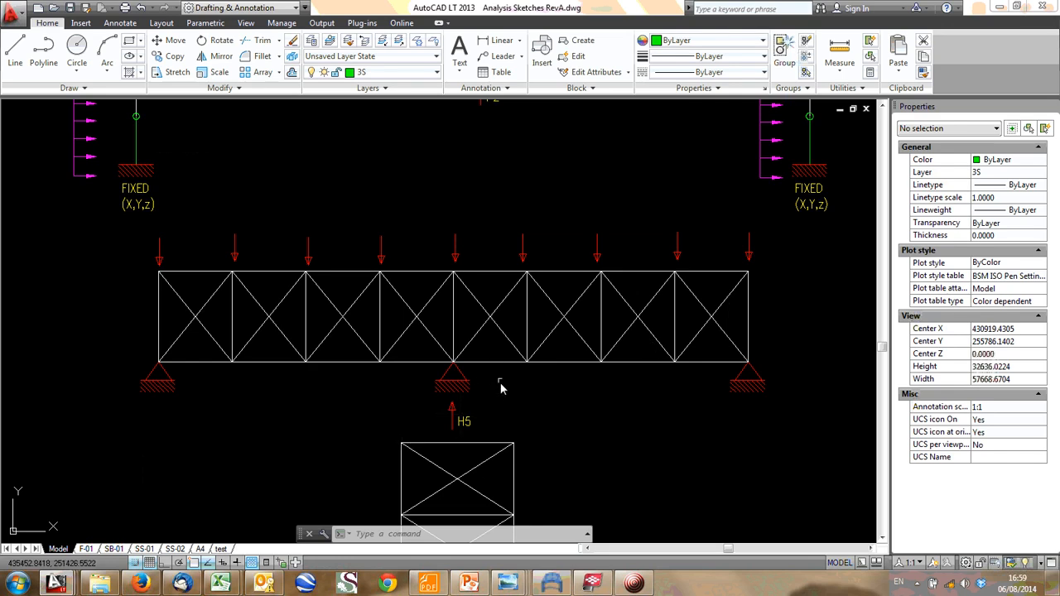
- Examine the crossing of the two diagonals in the bracing truss's first panel
scroll(432, 315, down, 1)
middle_drag(389, 291, 202, 288)
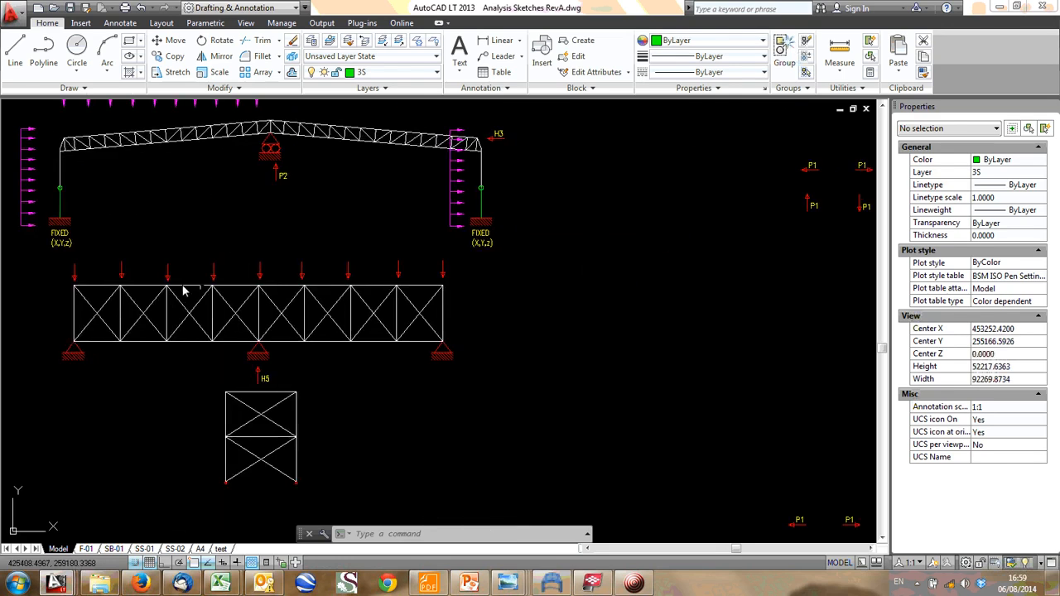
scroll(116, 316, up, 1)
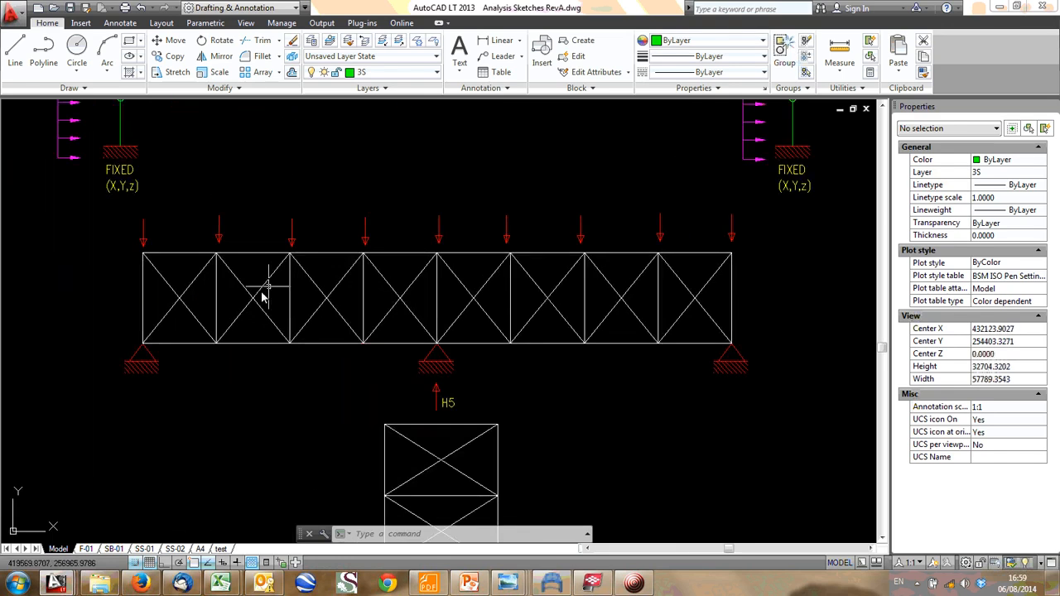
scroll(267, 290, up, 3)
click(161, 256)
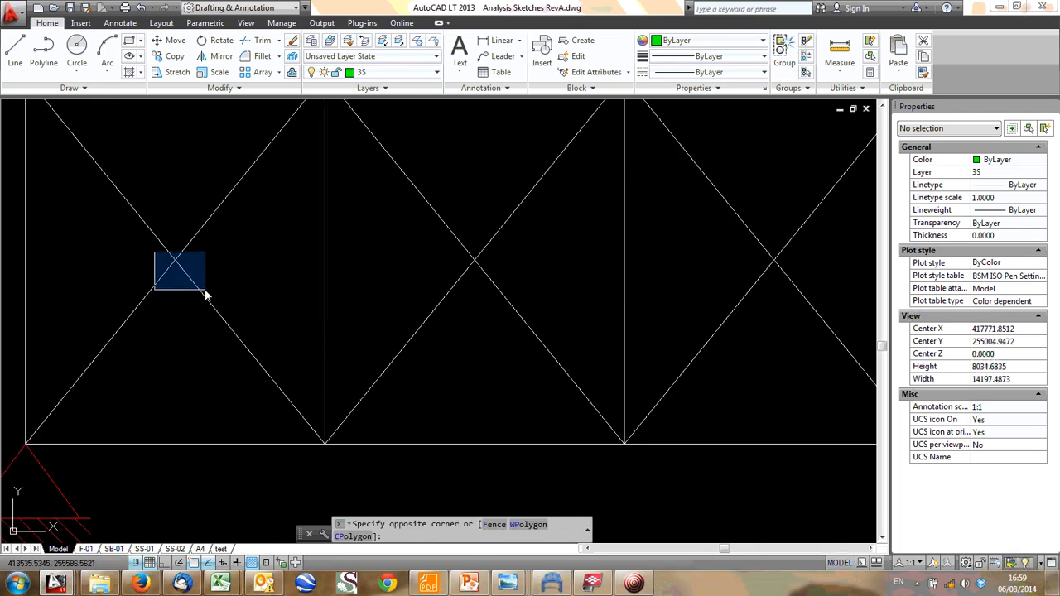
click(206, 295)
scroll(188, 252, down, 1)
middle_drag(187, 251, 200, 304)
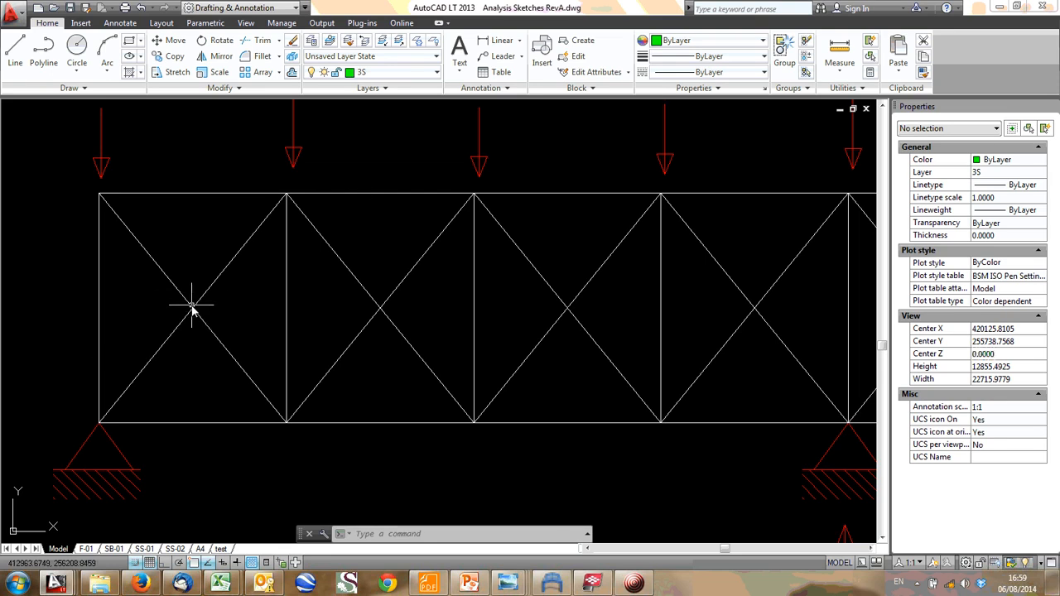
scroll(191, 303, down, 1)
scroll(211, 310, down, 1)
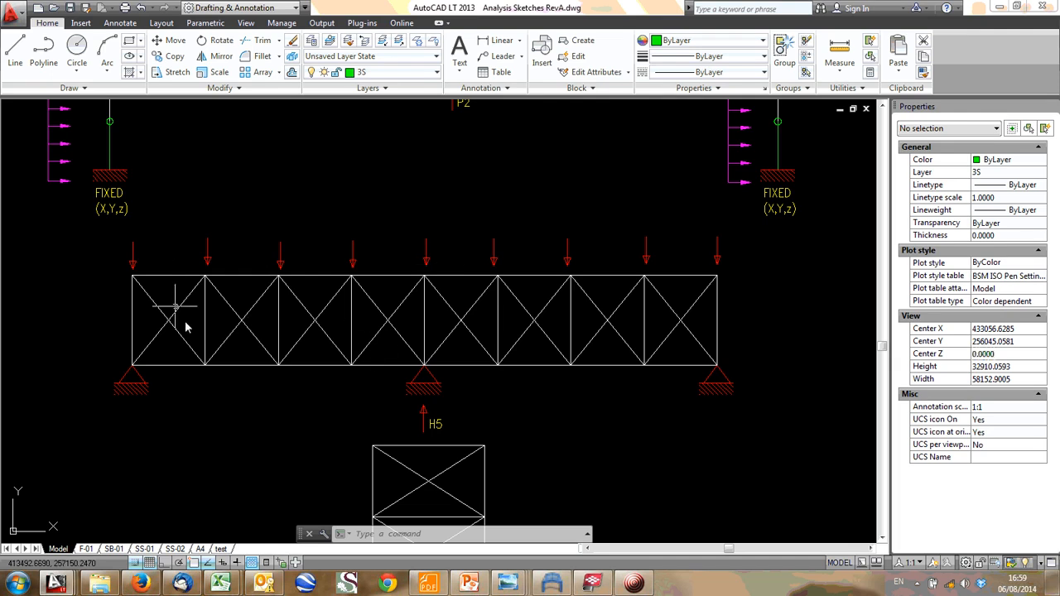
middle_drag(406, 289, 375, 265)
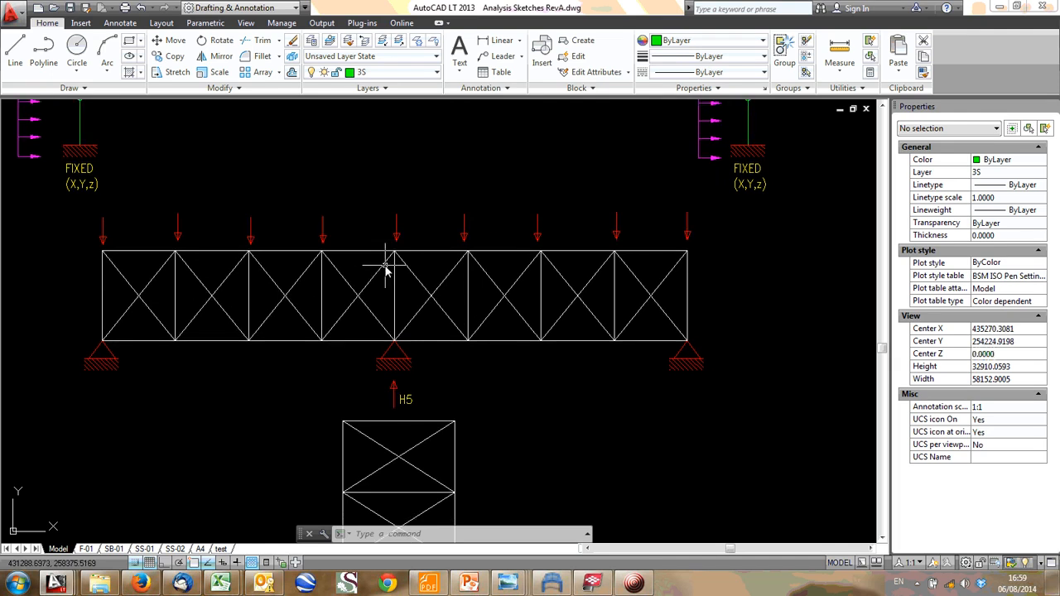
- Move the two-storey cross-braced frame further down, leaving a gap below the H5 reaction arrow
scroll(386, 268, down, 1)
scroll(435, 275, down, 1)
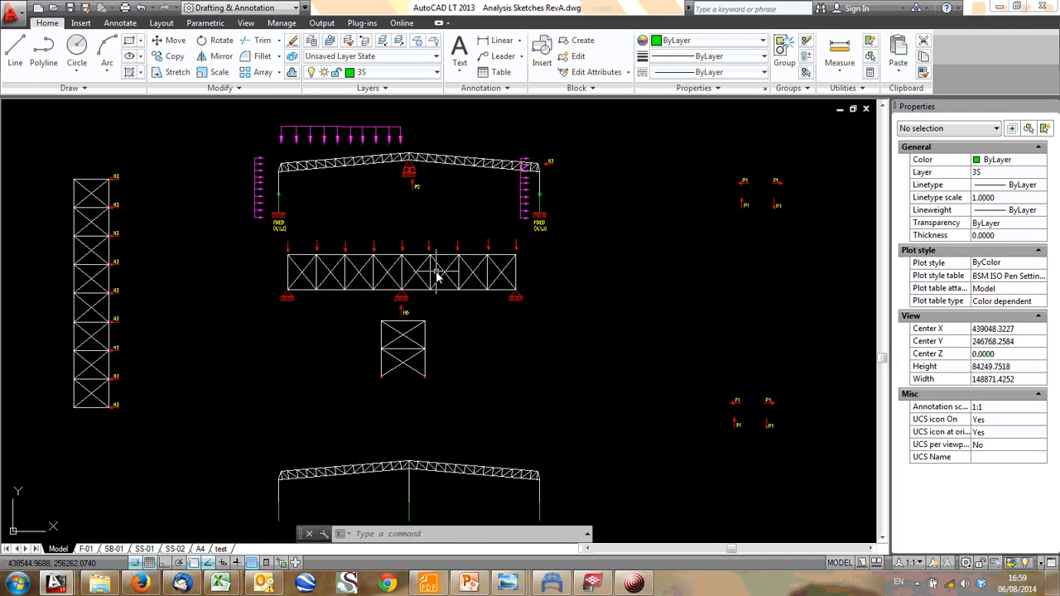
middle_drag(436, 271, 388, 228)
scroll(249, 240, up, 1)
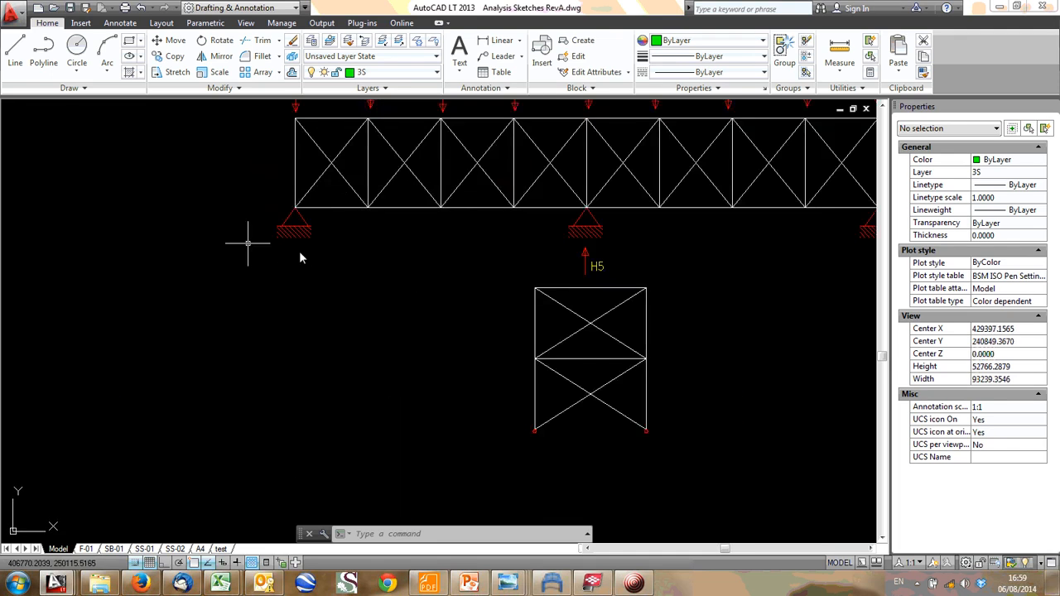
scroll(315, 301, up, 1)
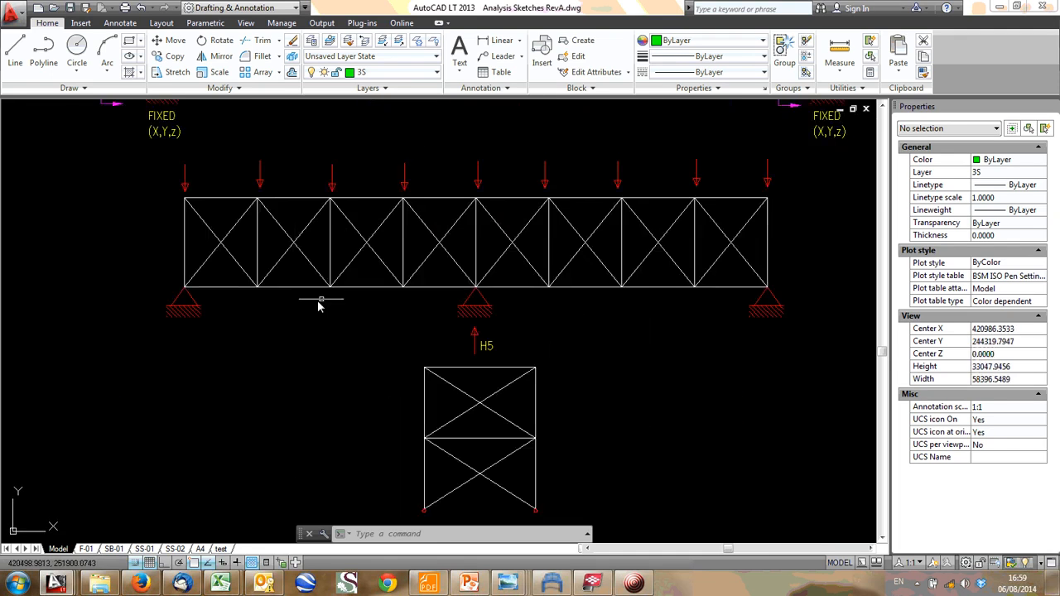
click(408, 352)
middle_drag(563, 480, 530, 428)
click(540, 464)
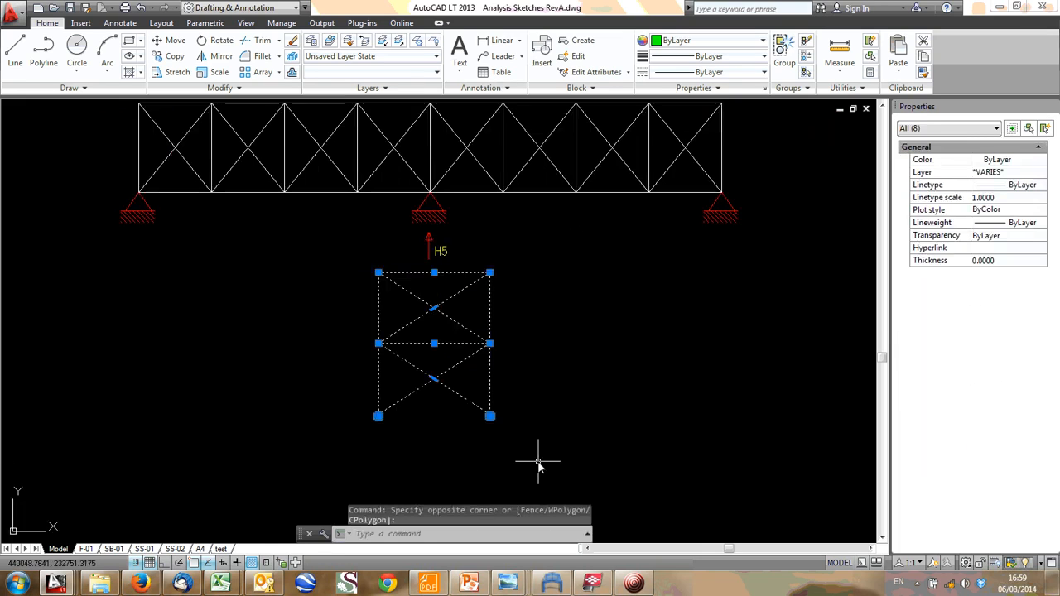
text(m)
key(Return)
click(534, 321)
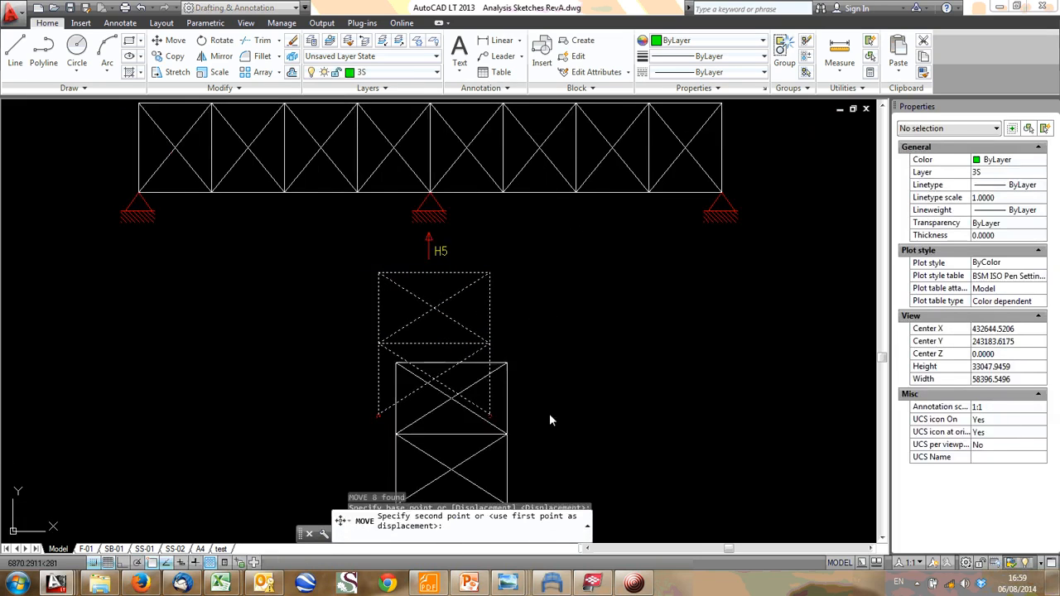
click(534, 402)
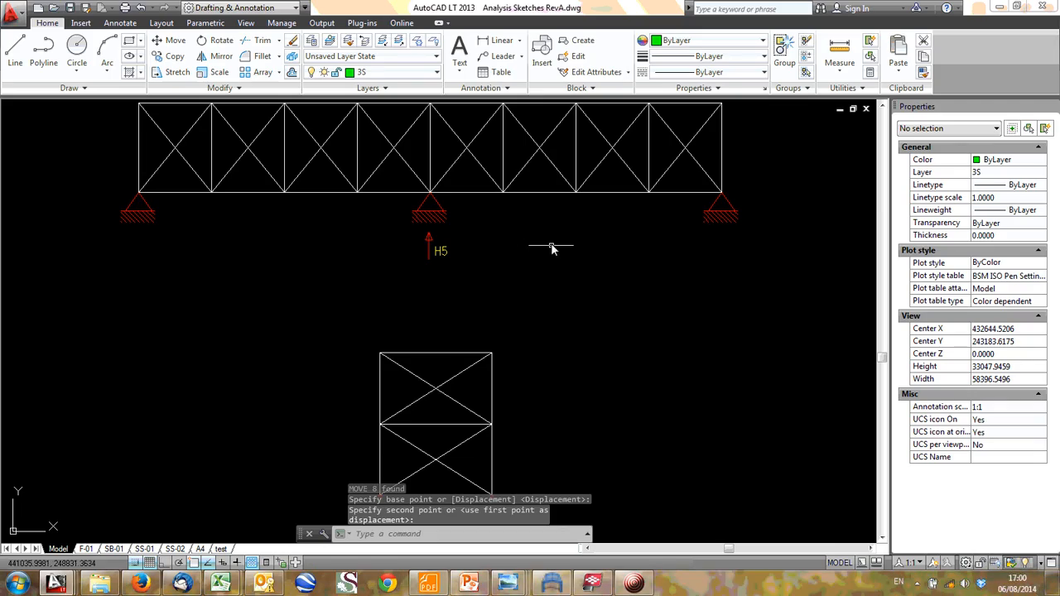
- Switch to the Tekla BIMsight model, examine the vertical bracing at the building's corner near grid A1, and return to AutoCAD
click(607, 587)
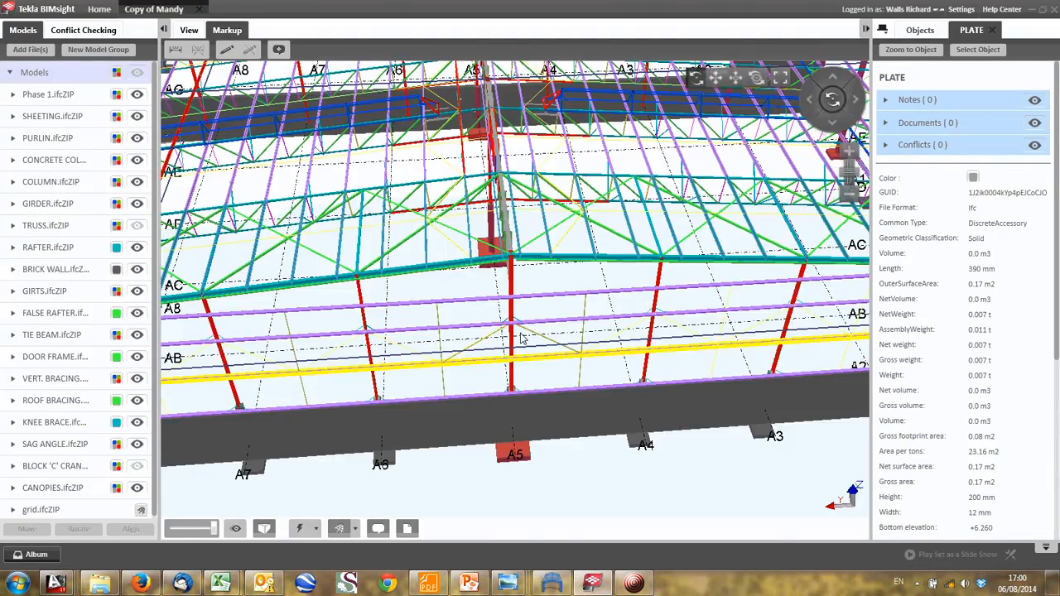
scroll(522, 338, down, 4)
drag(530, 356, 419, 238)
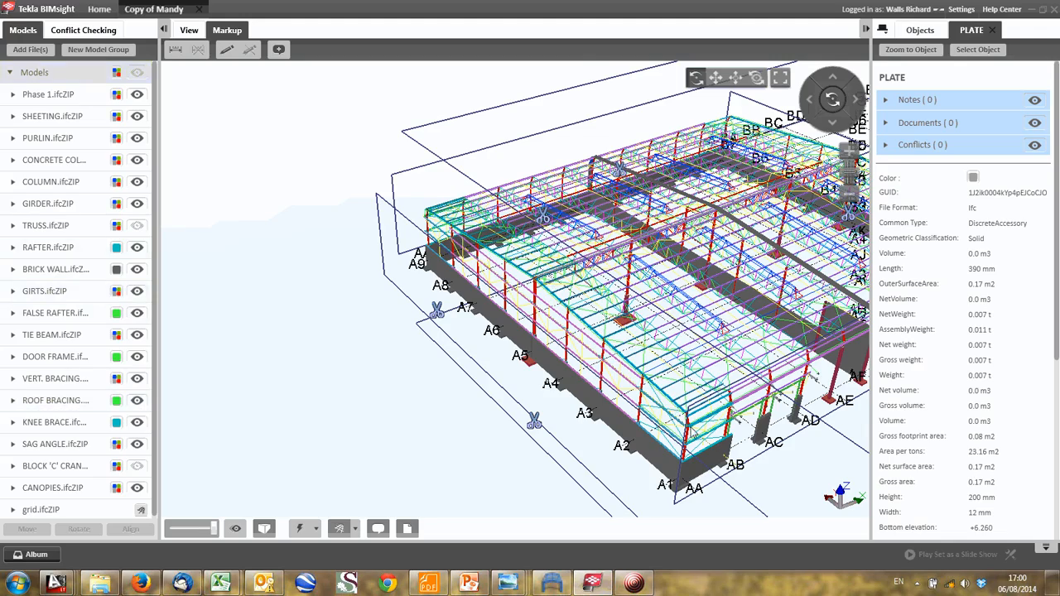
middle_drag(644, 392, 586, 375)
scroll(536, 307, up, 2)
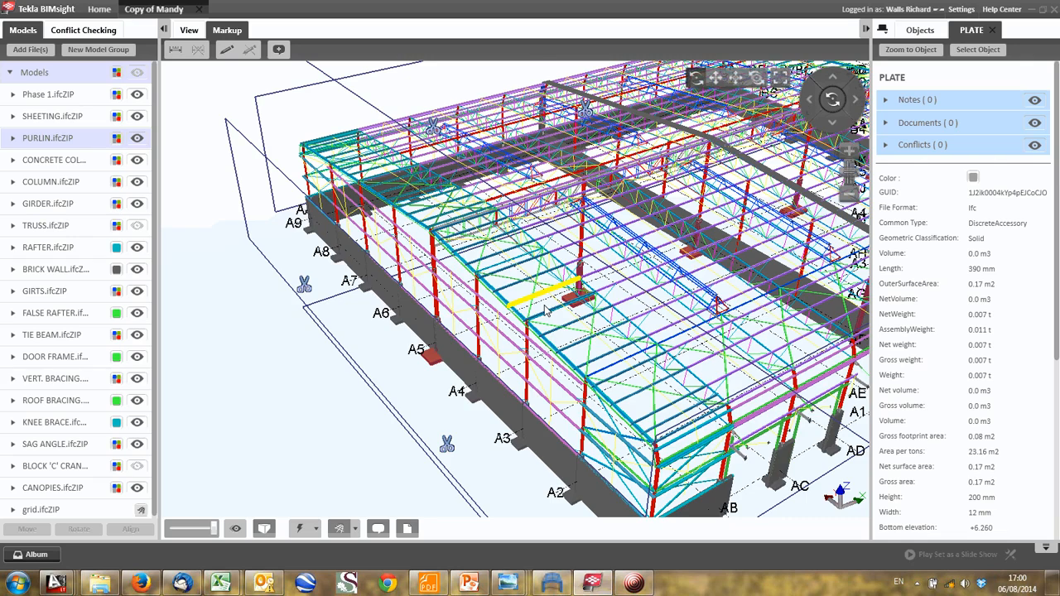
drag(544, 311, 578, 365)
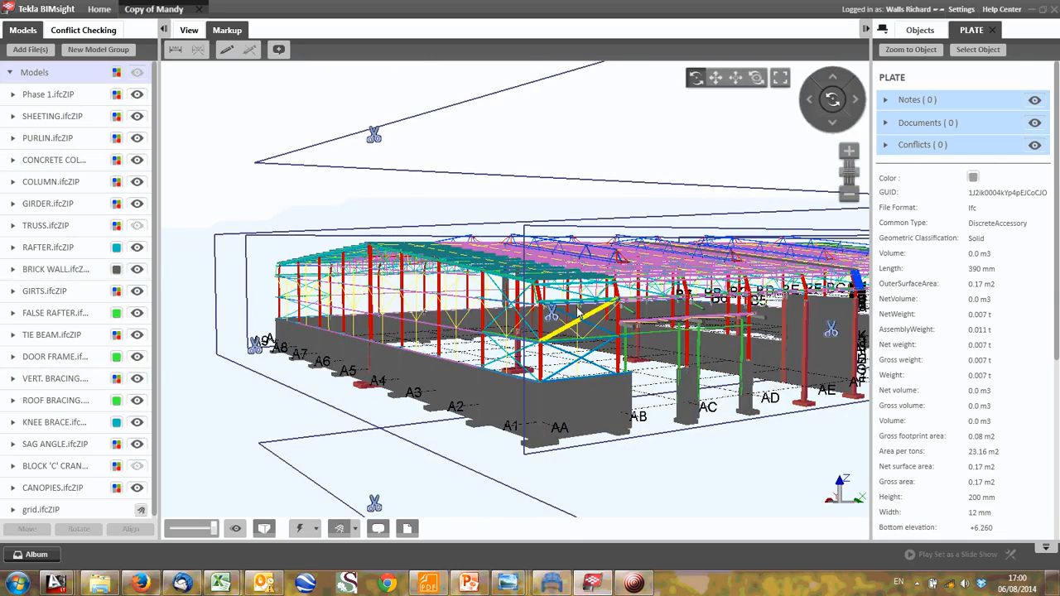
drag(580, 313, 591, 305)
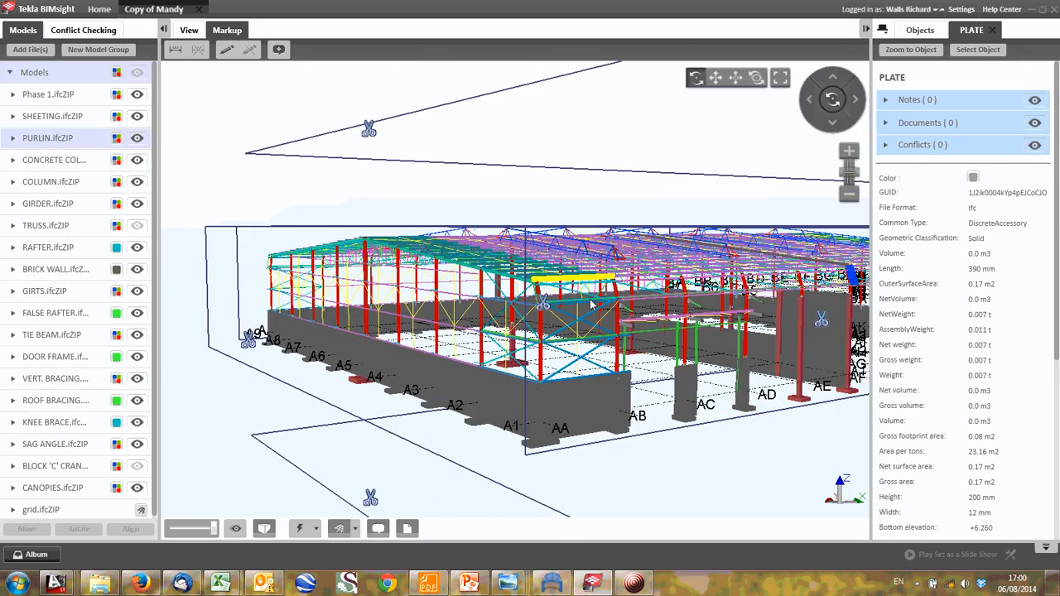
drag(591, 305, 402, 308)
click(1034, 10)
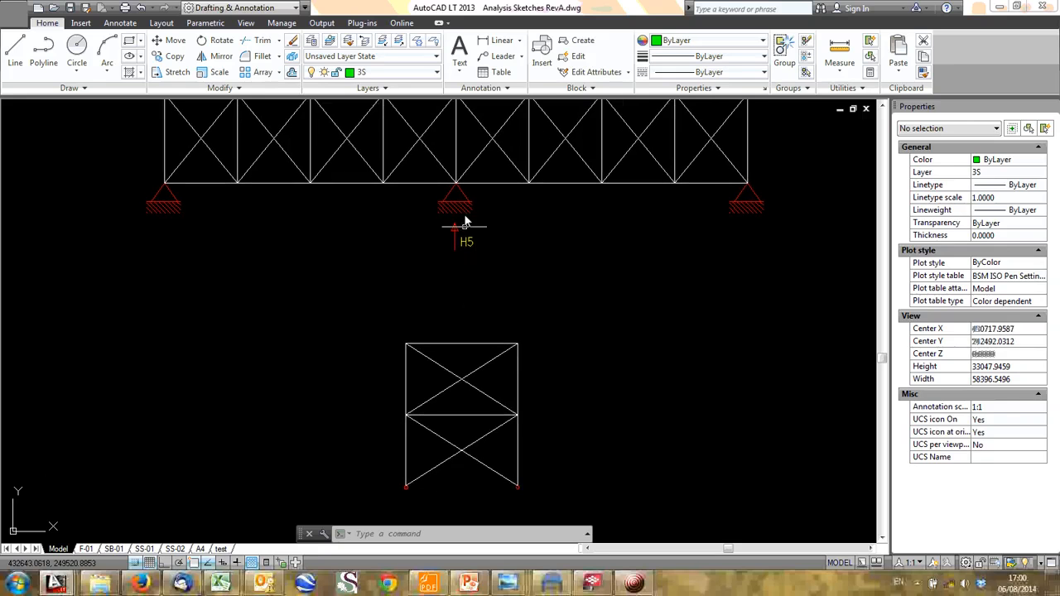
- Examine the H5 reaction arrow between the truss's middle support and the braced frame
middle_drag(467, 221, 485, 267)
scroll(492, 265, down, 1)
middle_drag(541, 320, 521, 319)
scroll(519, 318, up, 2)
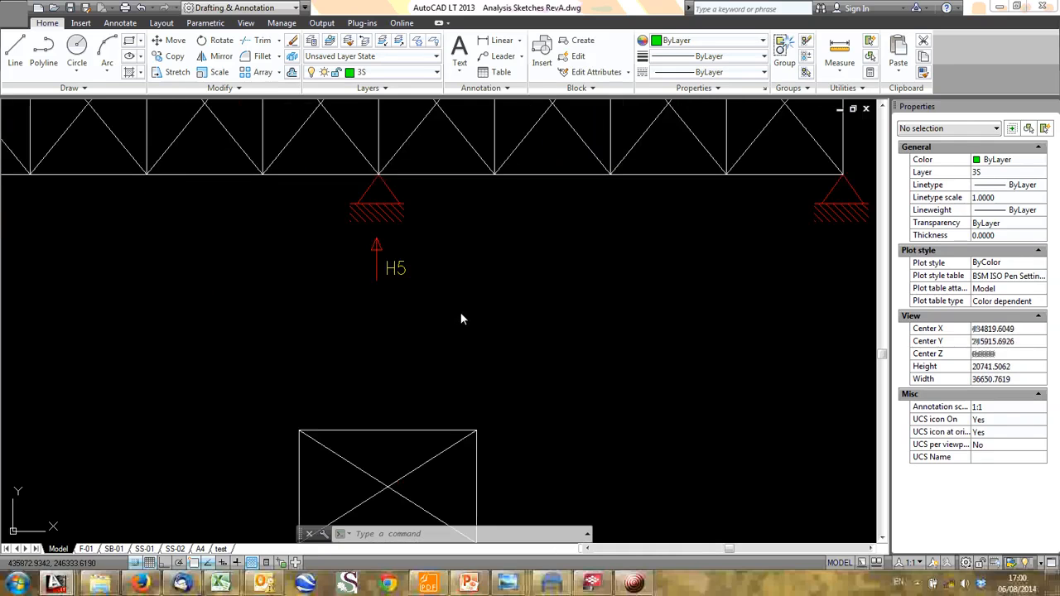
- Copy the H5 reaction arrow and its label from the bracing truss's middle support to below both end supports
click(461, 313)
click(362, 245)
text(co)
key(Return)
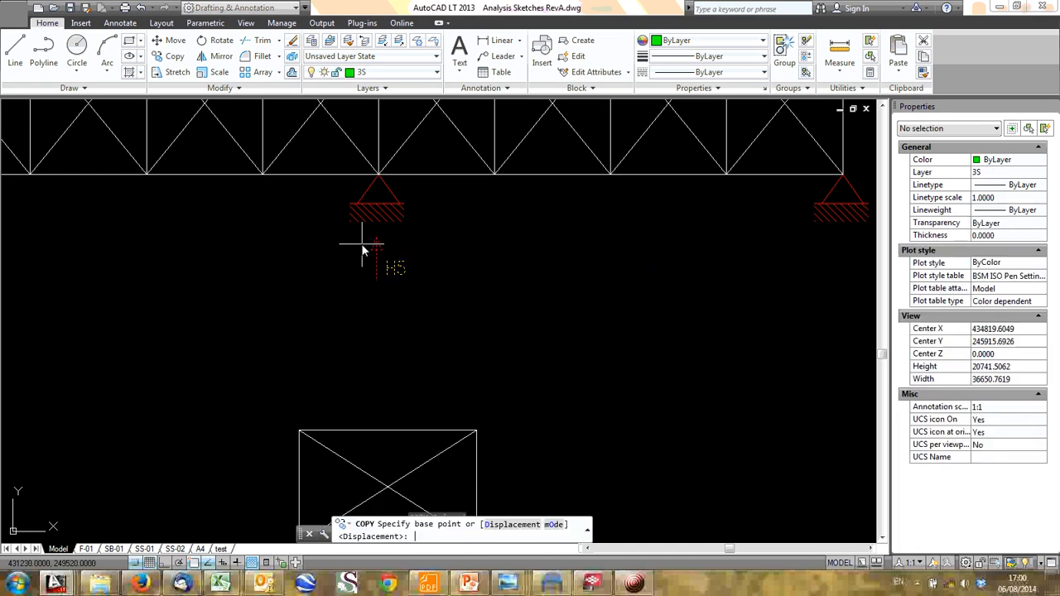
click(330, 255)
middle_drag(332, 255, 672, 322)
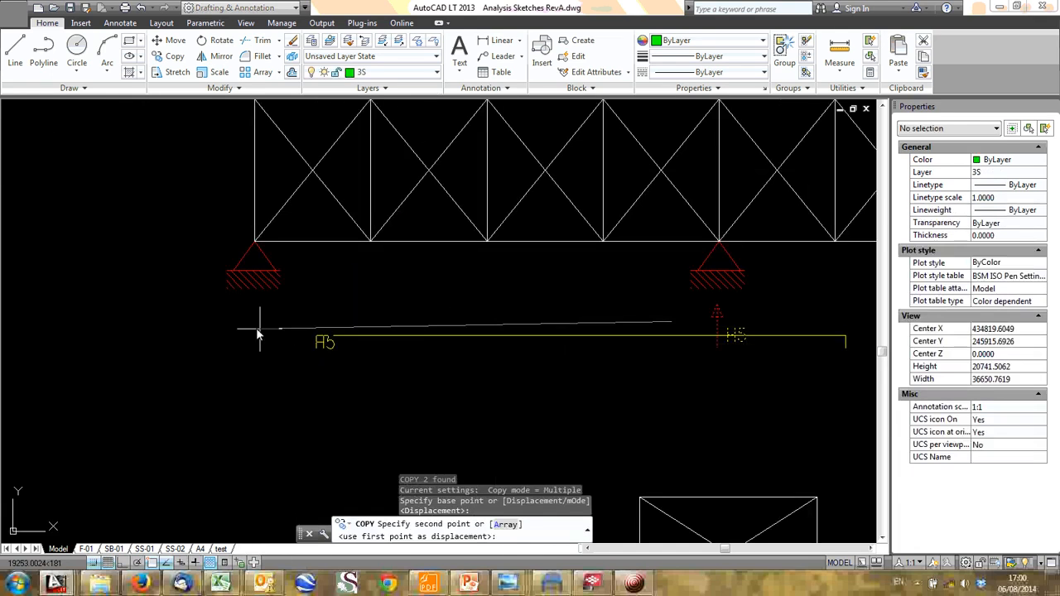
click(203, 323)
scroll(547, 319, down, 2)
middle_drag(549, 320, 265, 320)
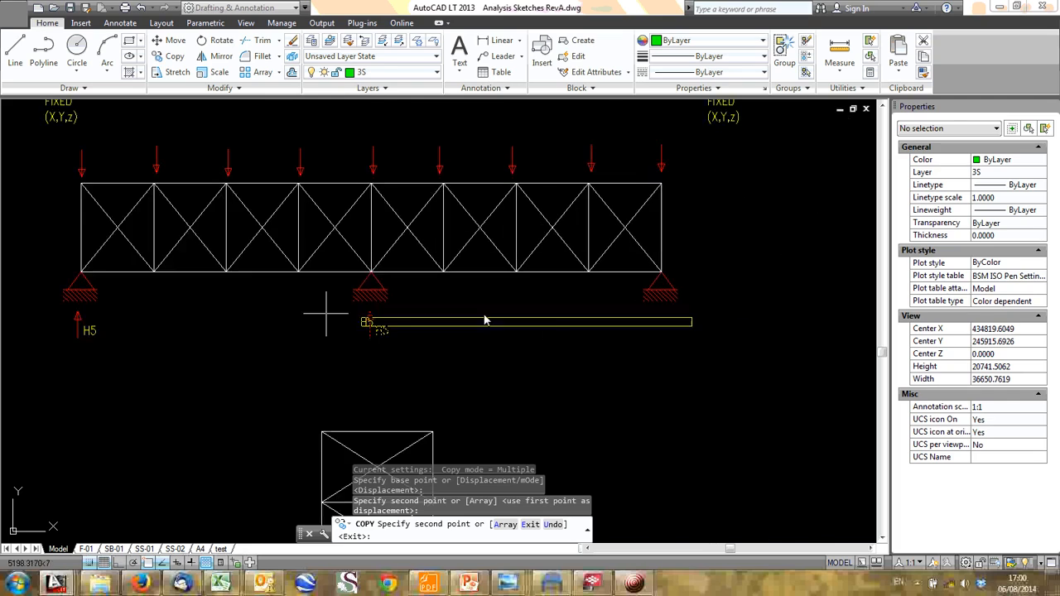
click(633, 331)
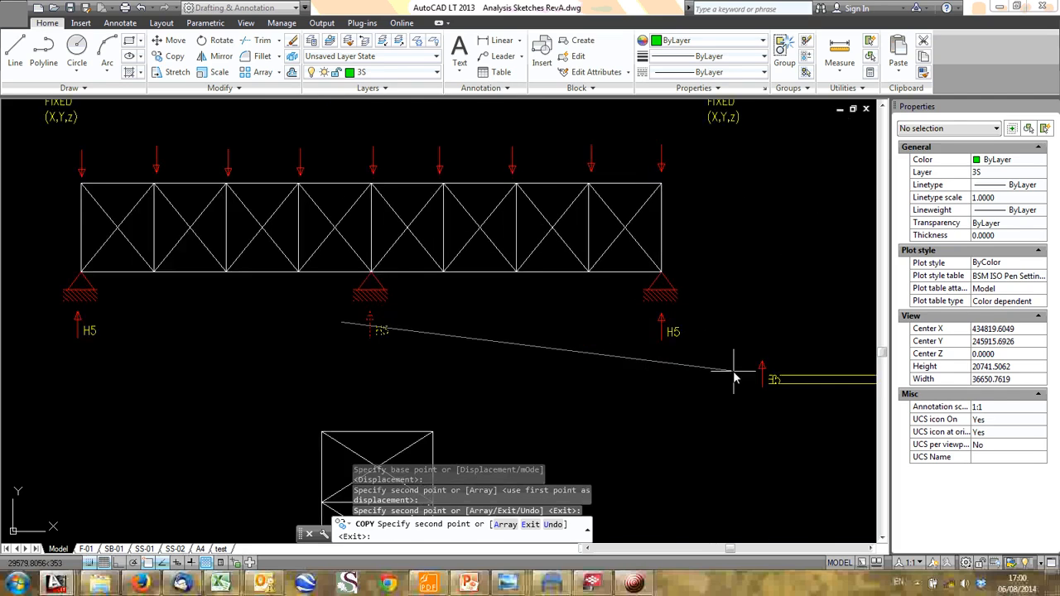
key(Return)
- Change the copied reaction labels under the truss's two end supports to H6
scroll(99, 327, up, 2)
click(95, 330)
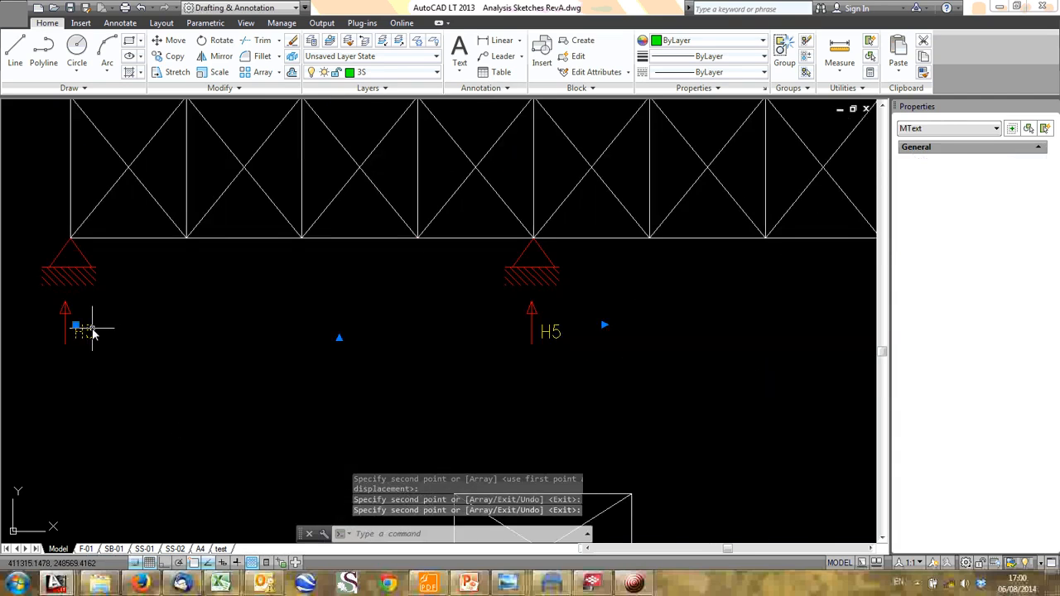
double_click(93, 332)
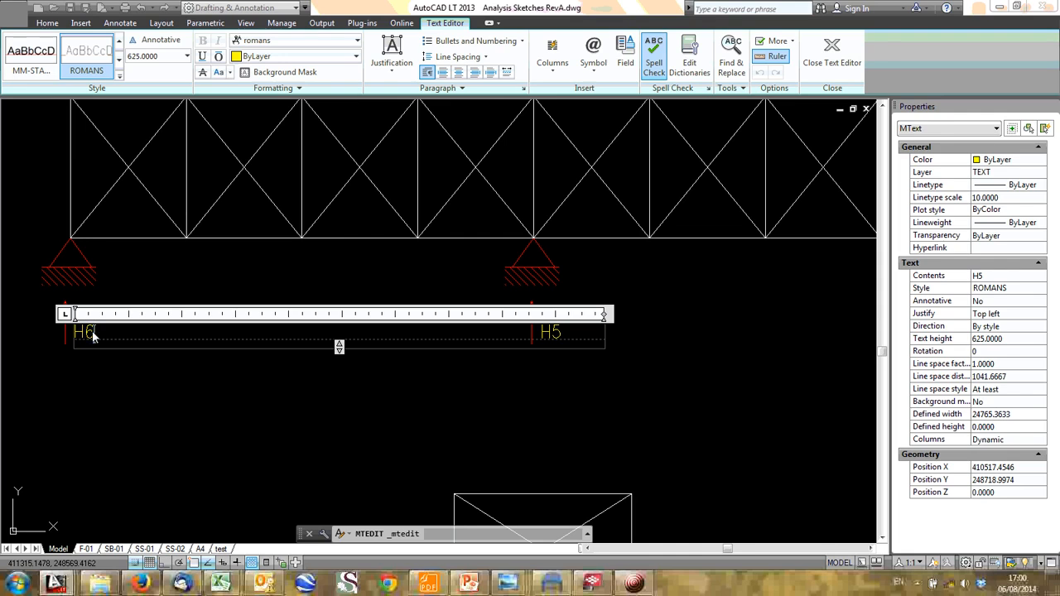
click(299, 388)
scroll(421, 407, down, 2)
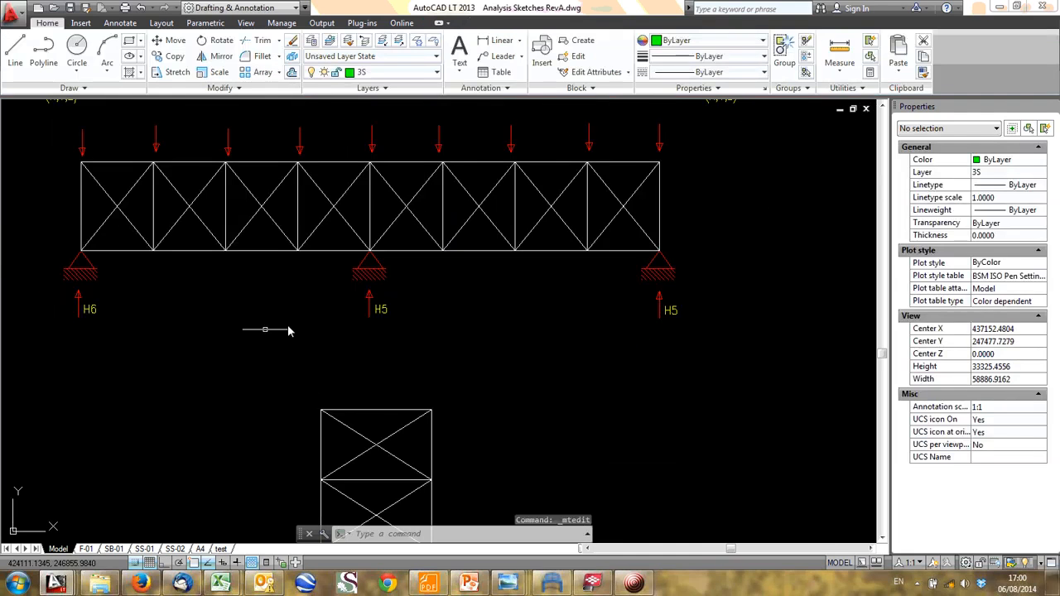
click(670, 305)
double_click(673, 310)
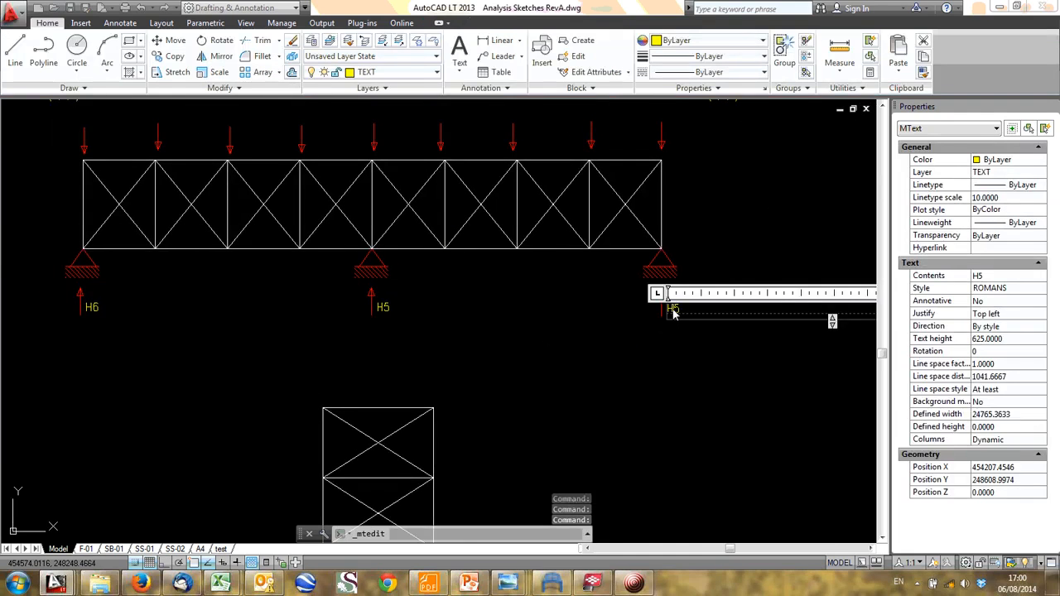
text(6)
click(341, 349)
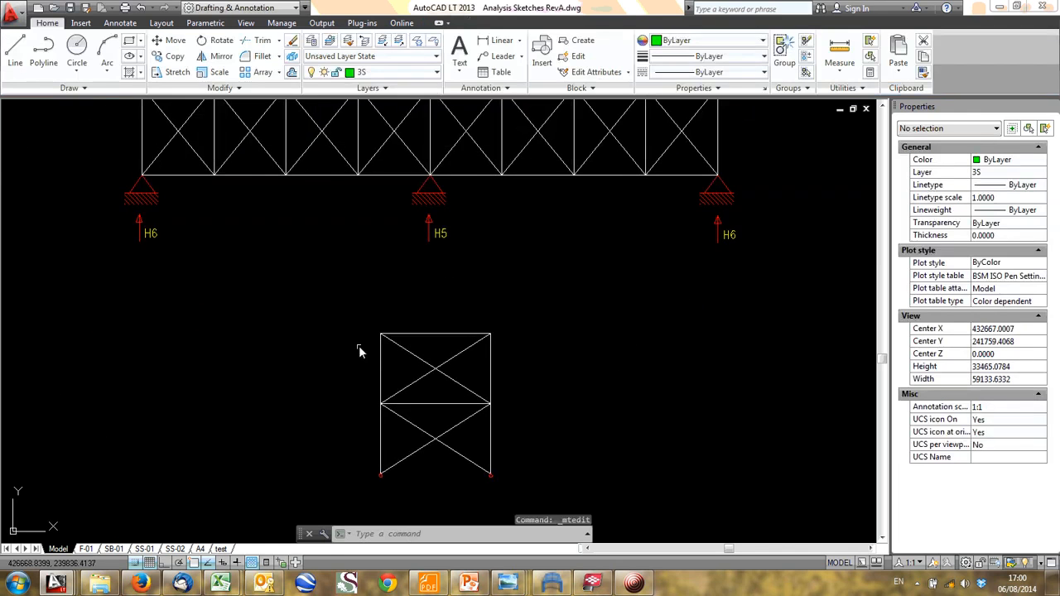
- Switch to the Tekla BIMsight model, view the vertical bracing between grids AA and AB, and return to the AutoCAD sketches
click(553, 585)
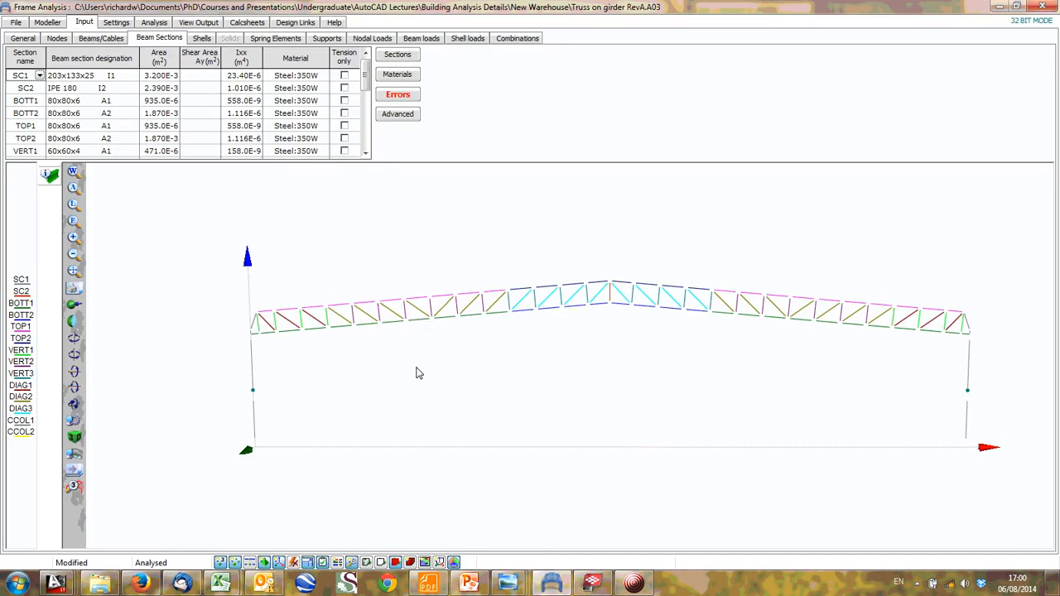
click(594, 585)
drag(470, 316, 431, 294)
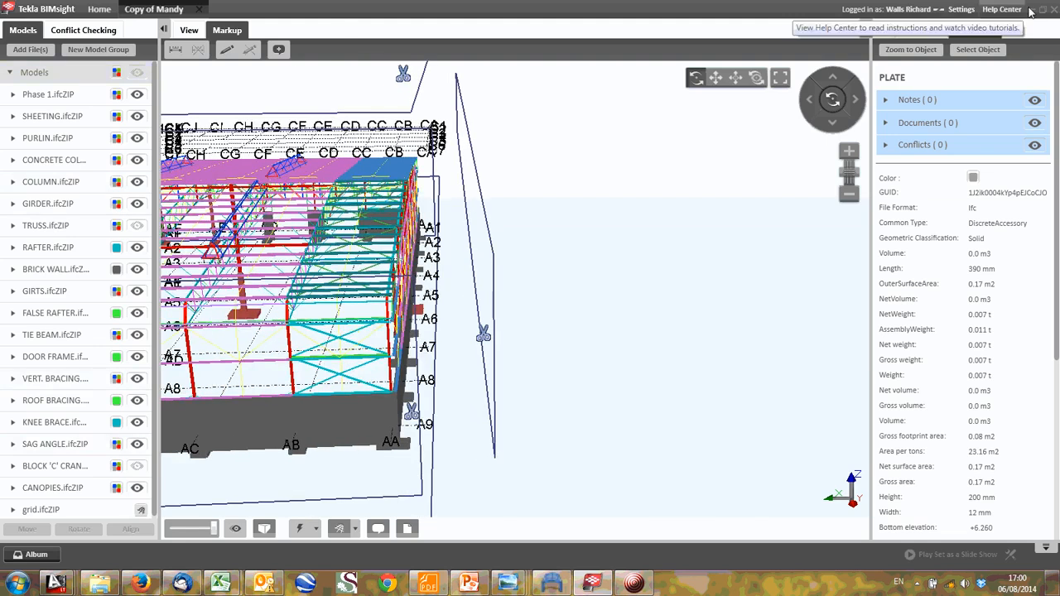
click(1031, 9)
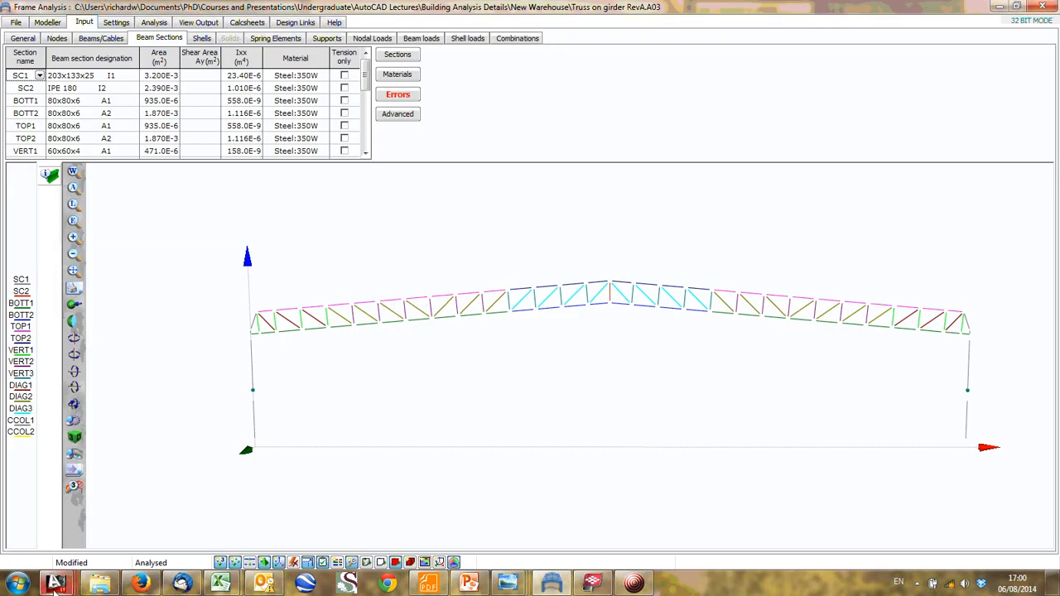
mouse_move(55, 584)
click(93, 499)
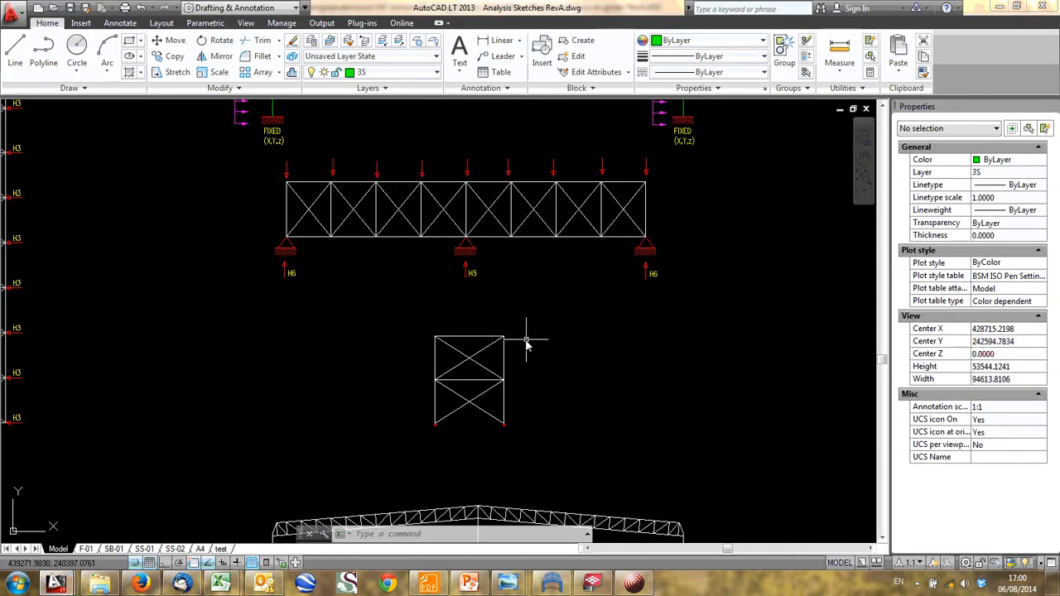
- Copy the right-pointing P1 force arrow with its label to the upper-left corner of the two-storey cross-braced frame
scroll(428, 295, up, 6)
click(650, 141)
click(608, 120)
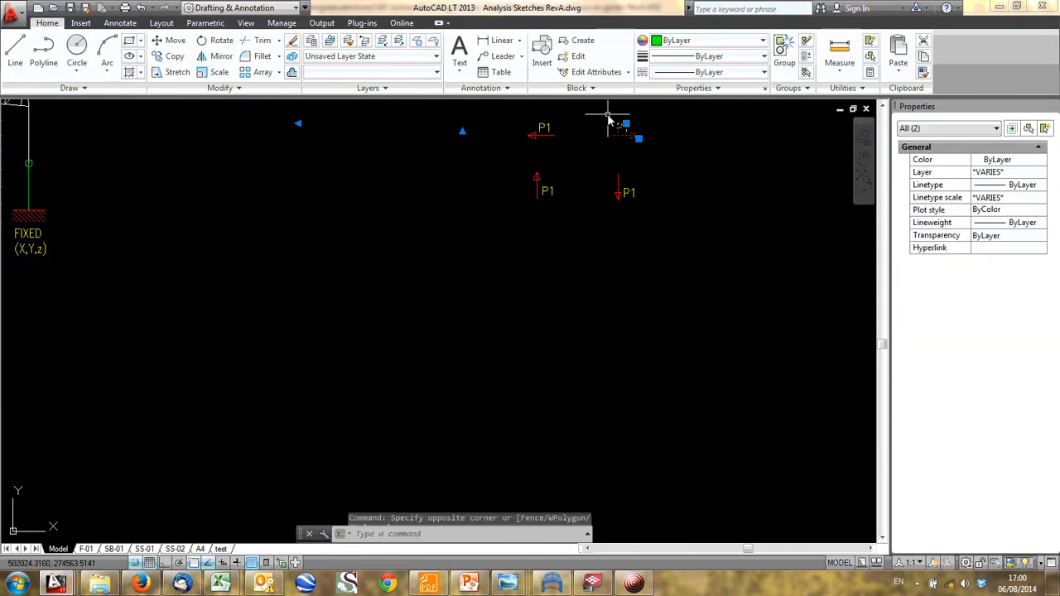
text(co)
key(Return)
click(608, 116)
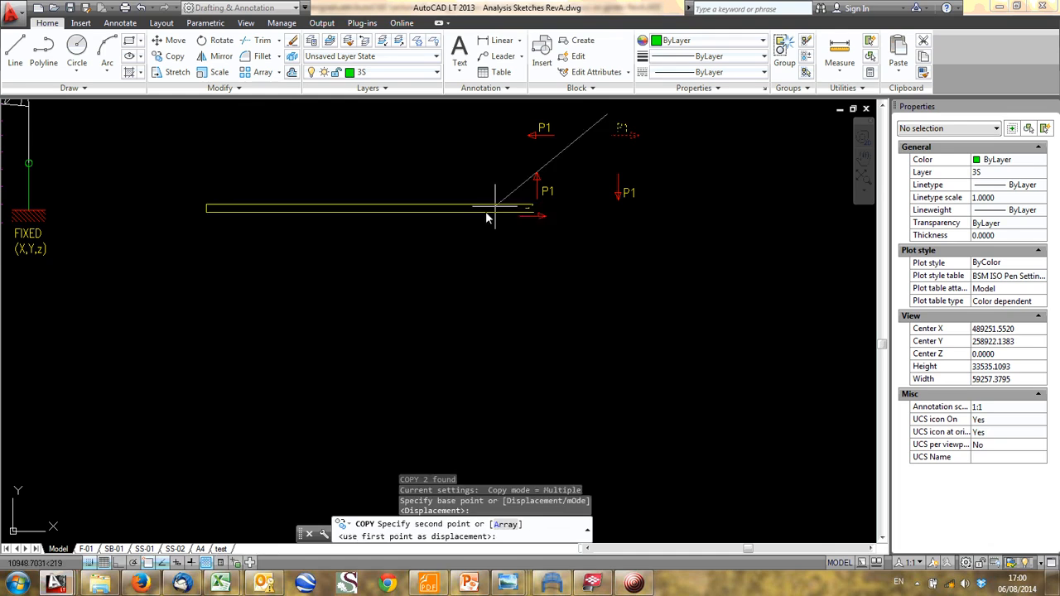
scroll(487, 217, down, 5)
scroll(426, 295, up, 8)
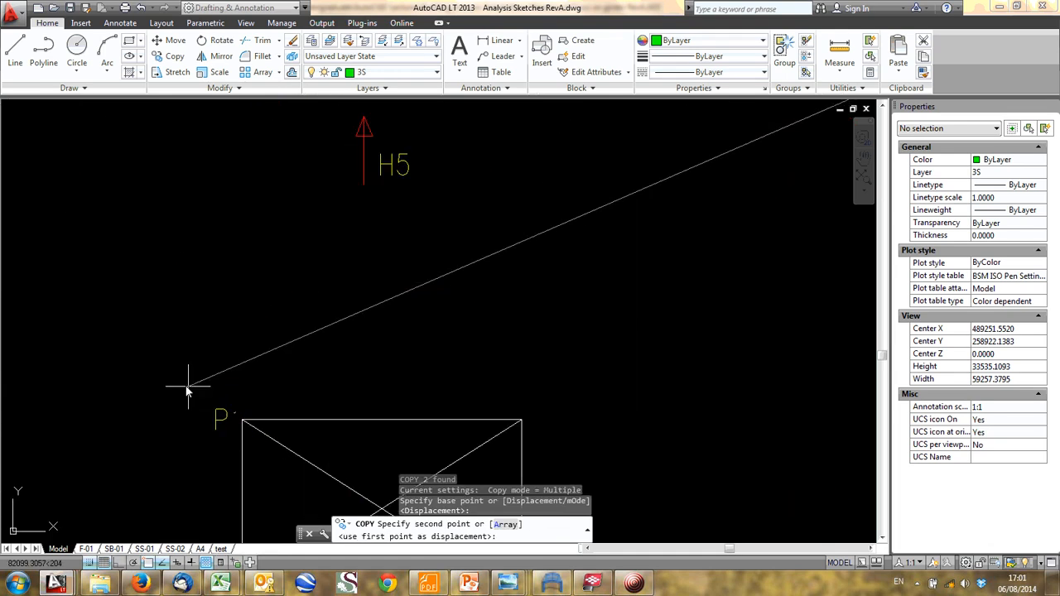
click(142, 368)
key(Escape)
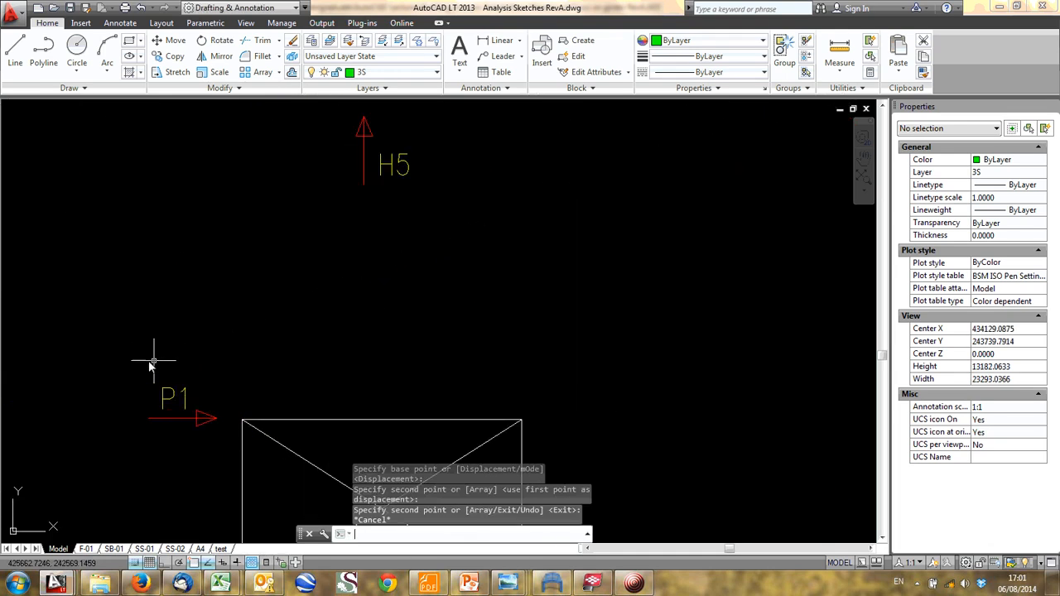
- Change the label of the horizontal force arrow at the braced frame's top to H6
click(165, 396)
click(170, 401)
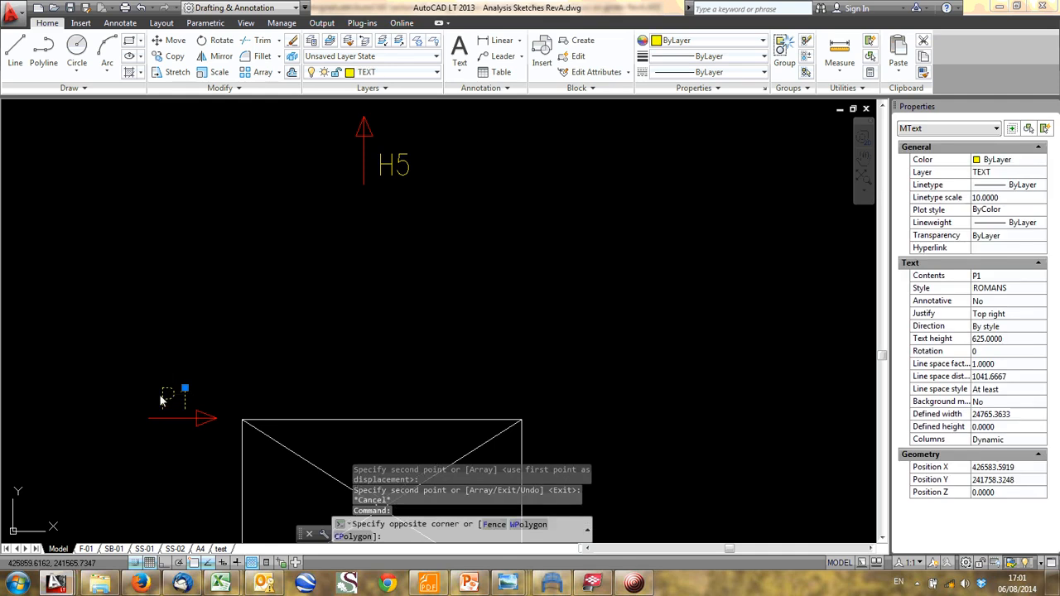
click(169, 397)
double_click(170, 397)
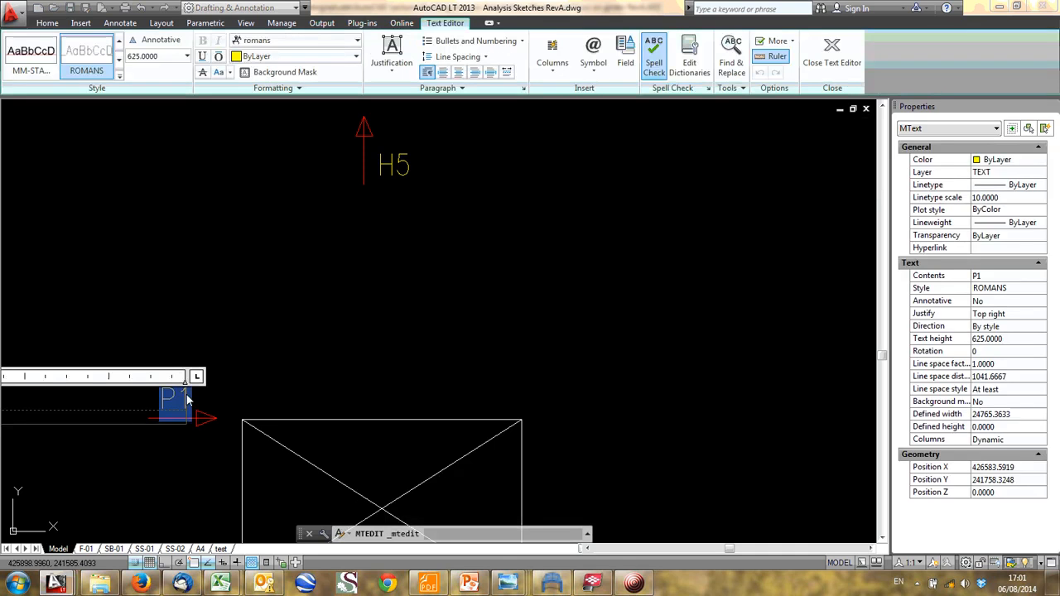
text(H6)
click(243, 381)
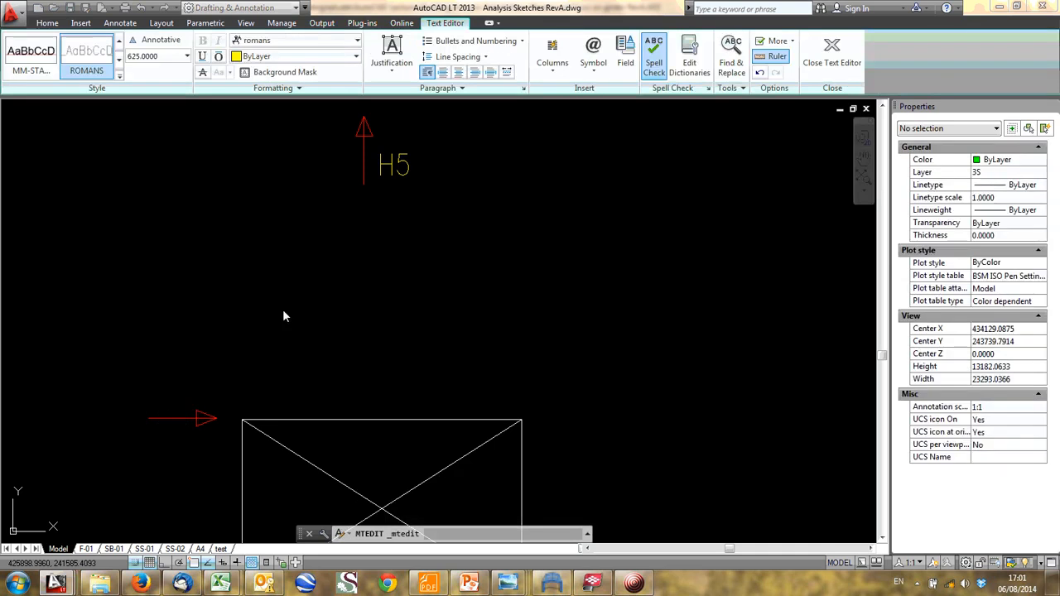
scroll(304, 401, down, 4)
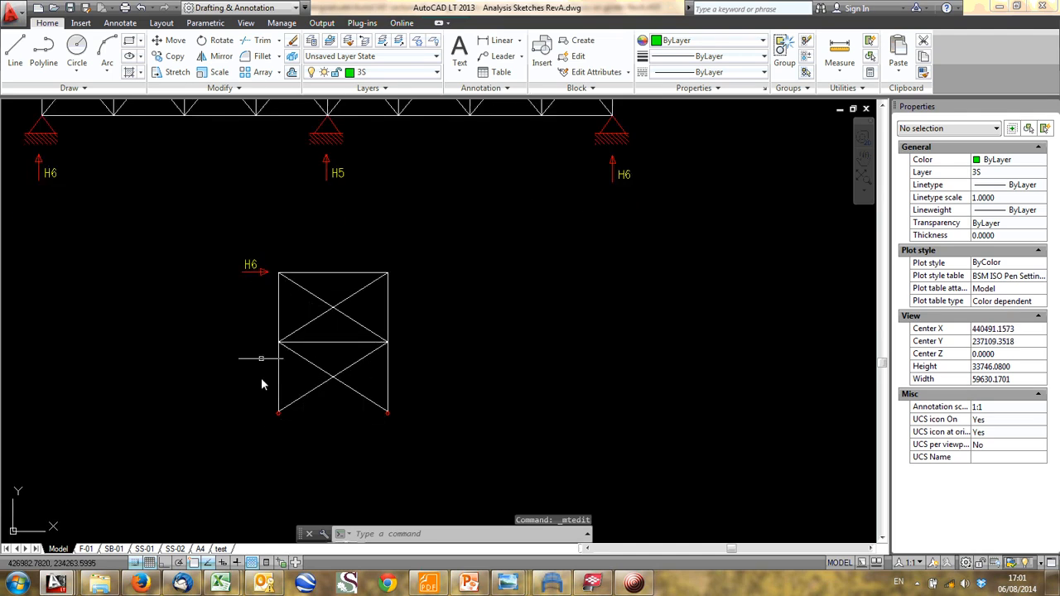
- With Ortho on, draw a vertical line down from the hinge at the braced frame's lower-left corner
scroll(306, 422, up, 4)
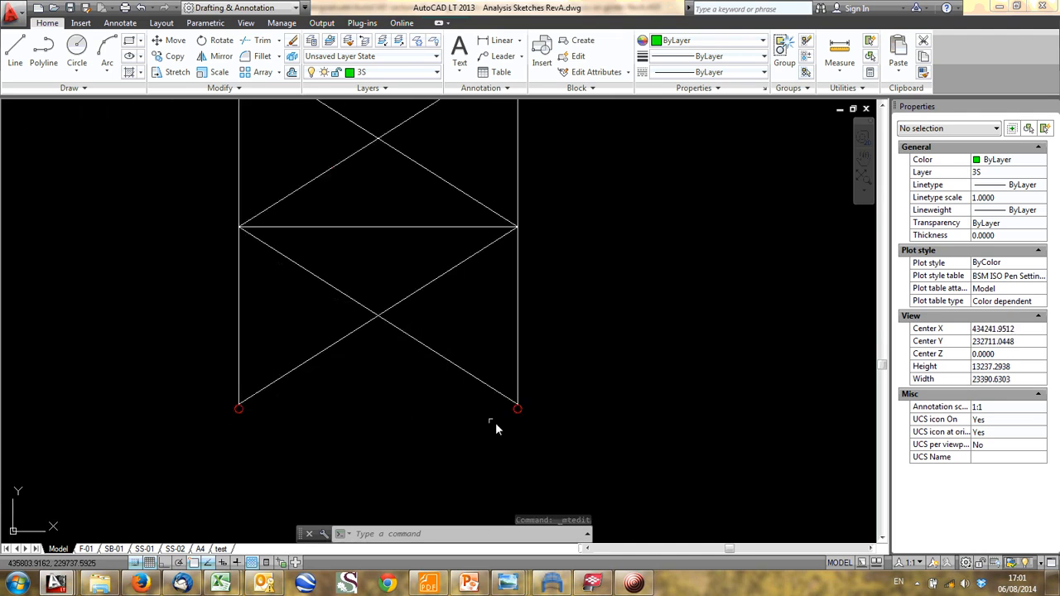
scroll(347, 424, down, 2)
scroll(345, 383, up, 1)
text(l)
key(Return)
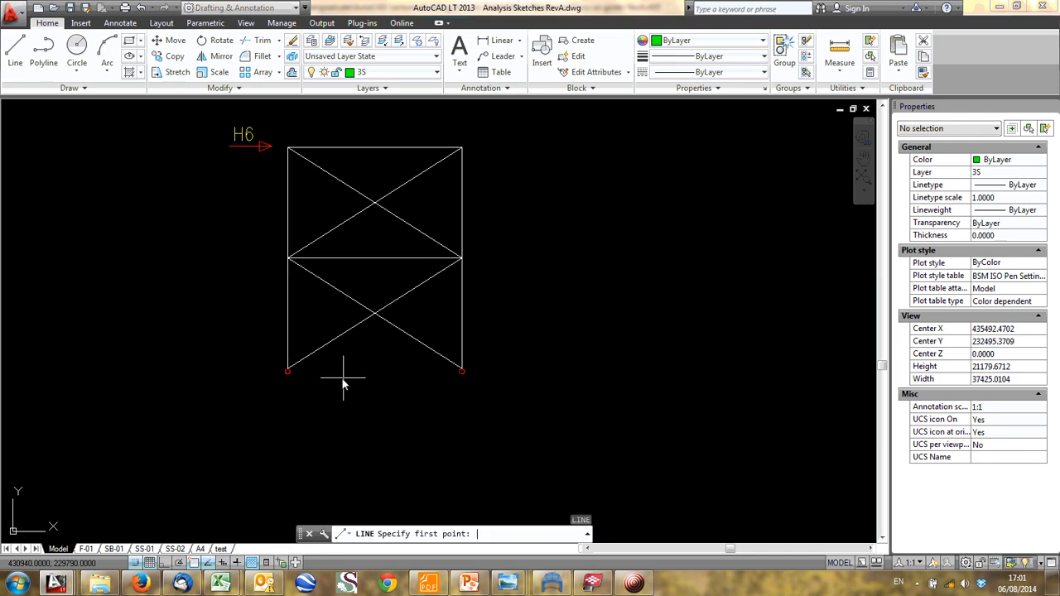
scroll(295, 373, up, 4)
click(277, 373)
scroll(277, 470, down, 4)
scroll(277, 472, up, 2)
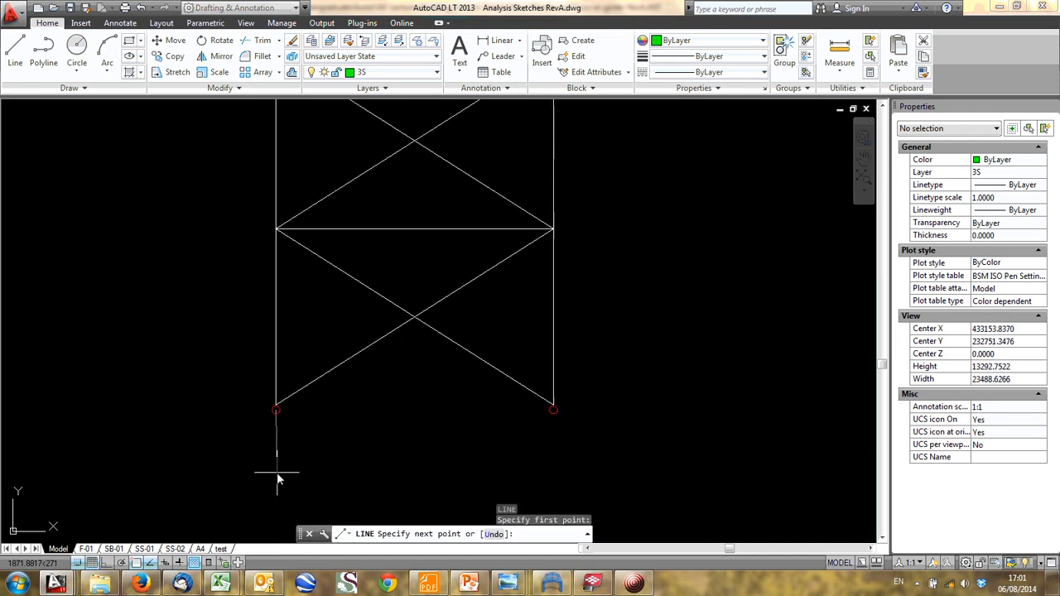
key(F8)
scroll(278, 430, down, 4)
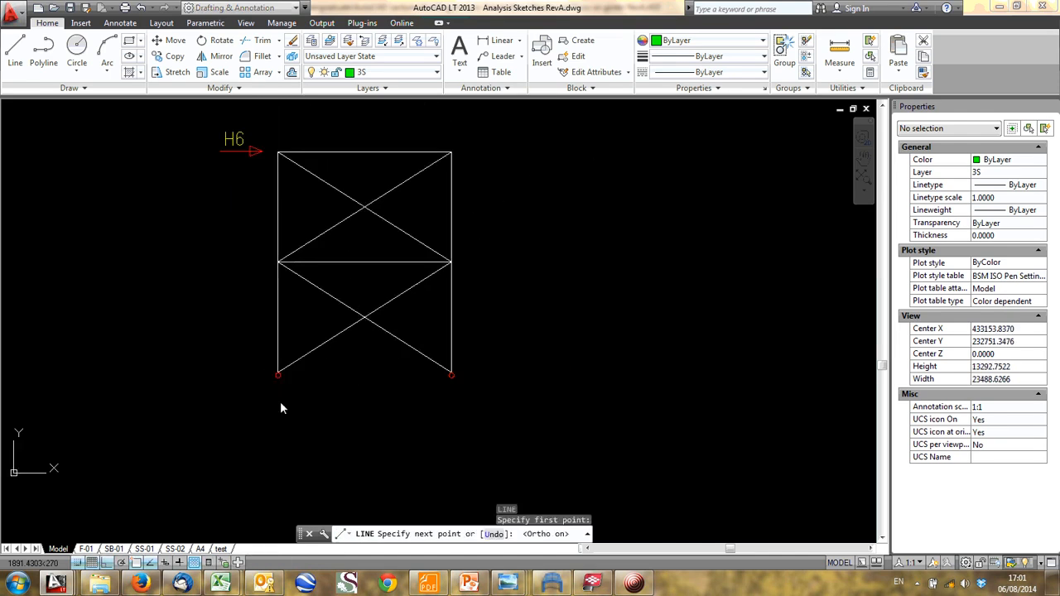
scroll(280, 478, up, 2)
key(Escape)
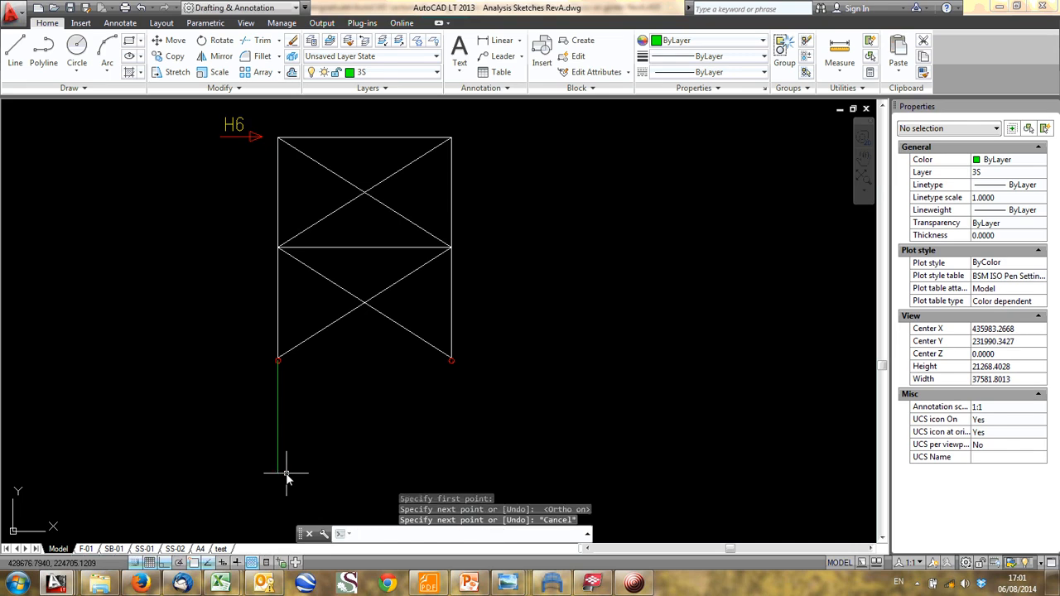
- Draw a matching vertical line down from the hinge at the braced frame's lower-right corner
key(space)
scroll(409, 375, up, 4)
click(517, 339)
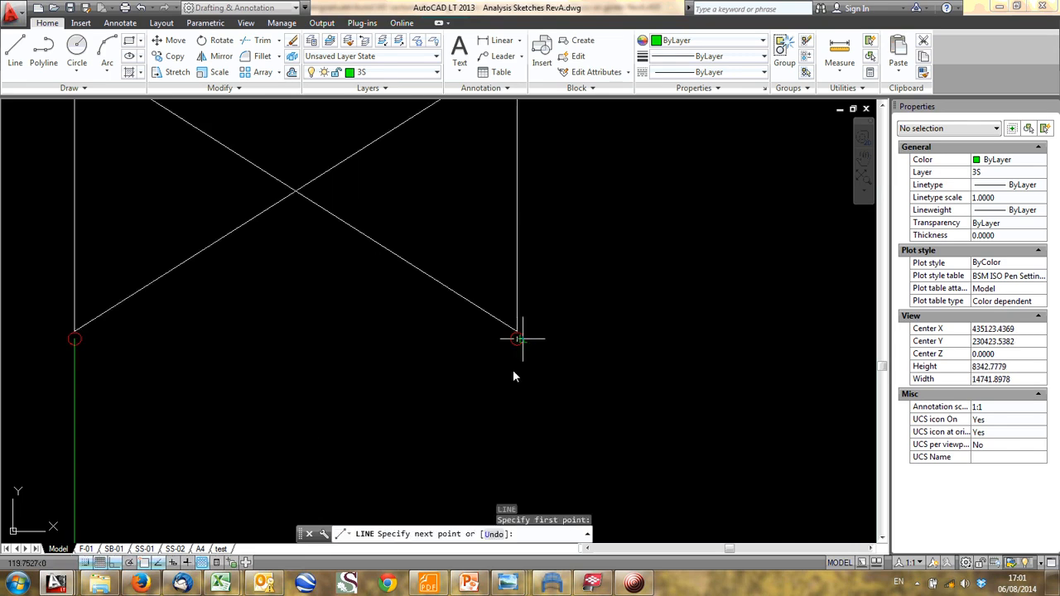
scroll(511, 397, down, 2)
click(512, 466)
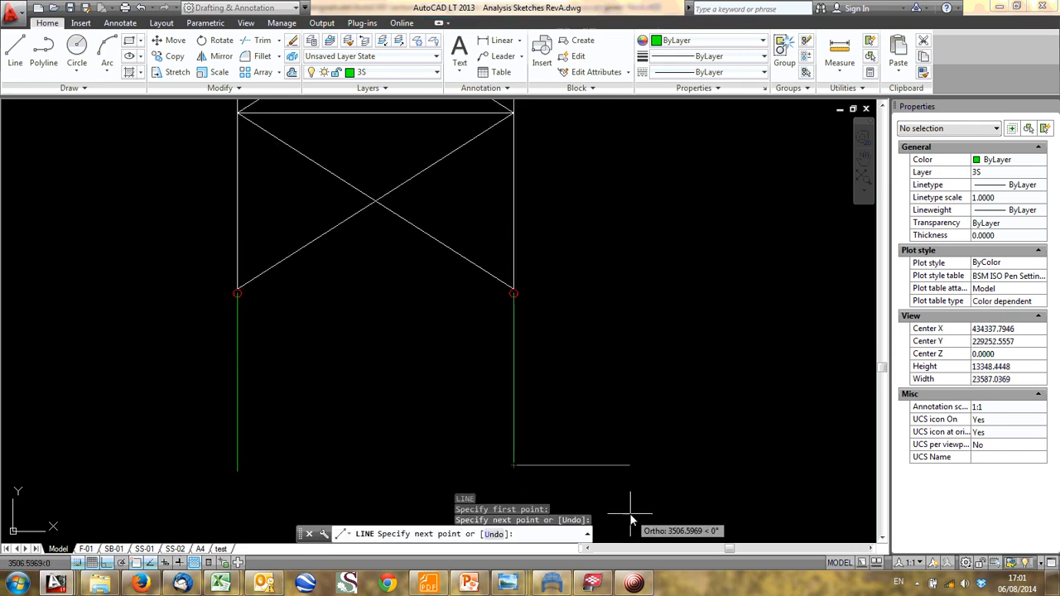
key(Escape)
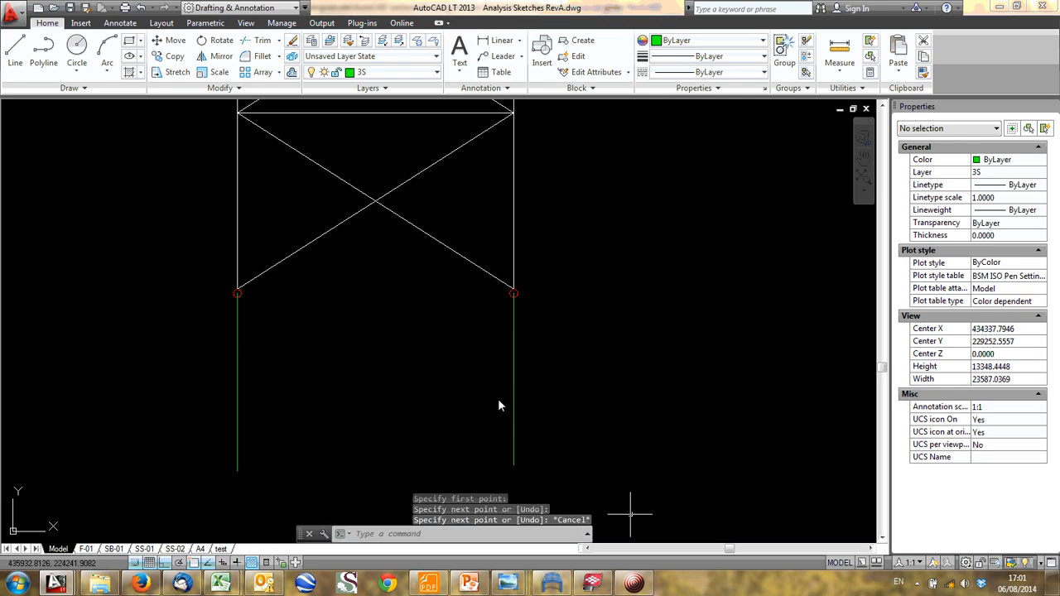
- Examine the corner bay's vertical bracing above the brick wall in Tekla BIMsight, and return to the braced frame sketch in AutoCAD
click(588, 585)
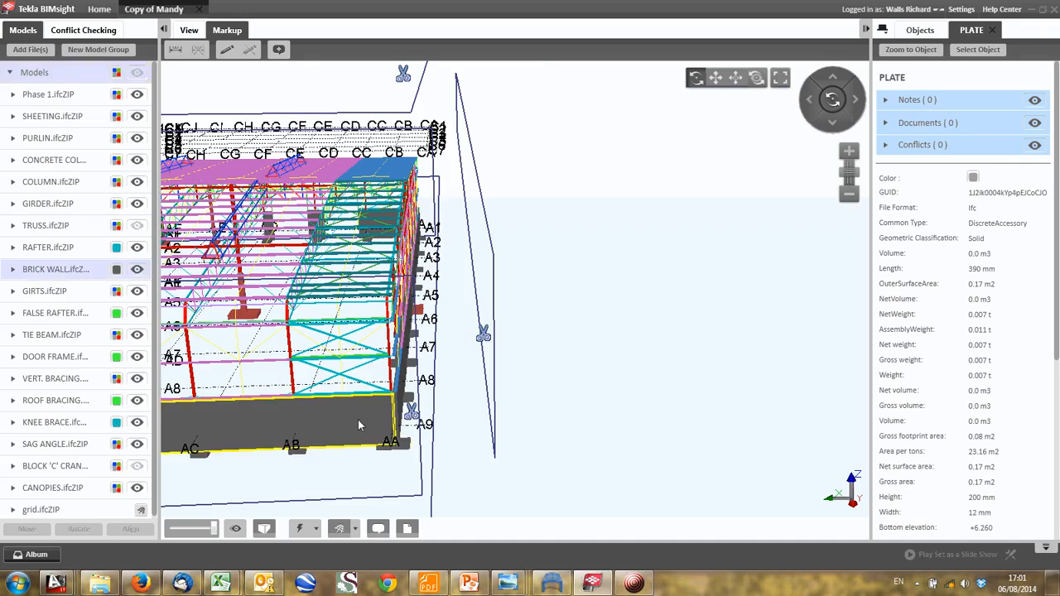
drag(359, 420, 234, 416)
scroll(358, 410, up, 3)
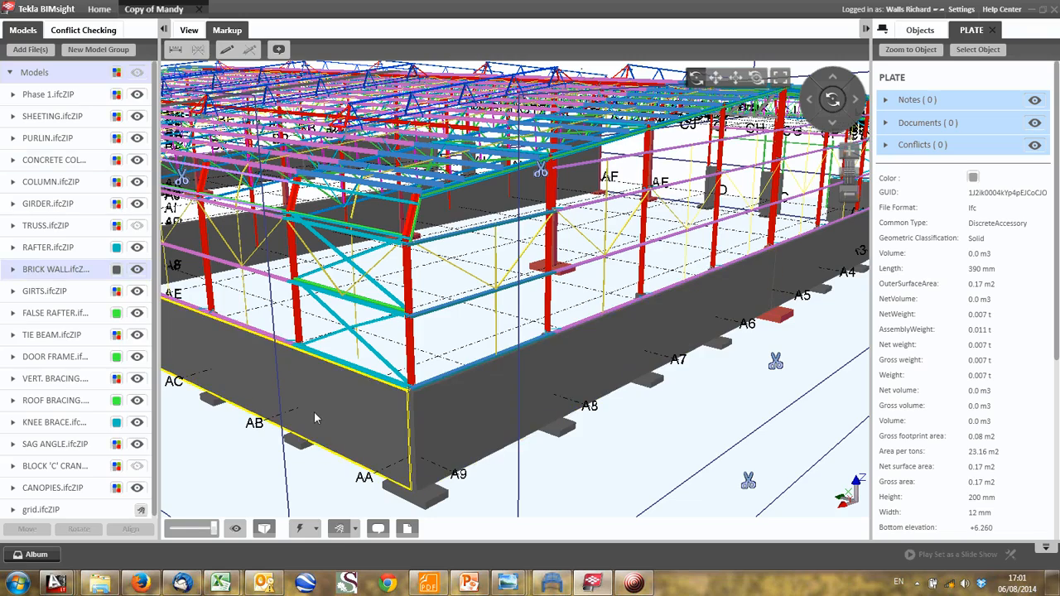
drag(314, 411, 303, 367)
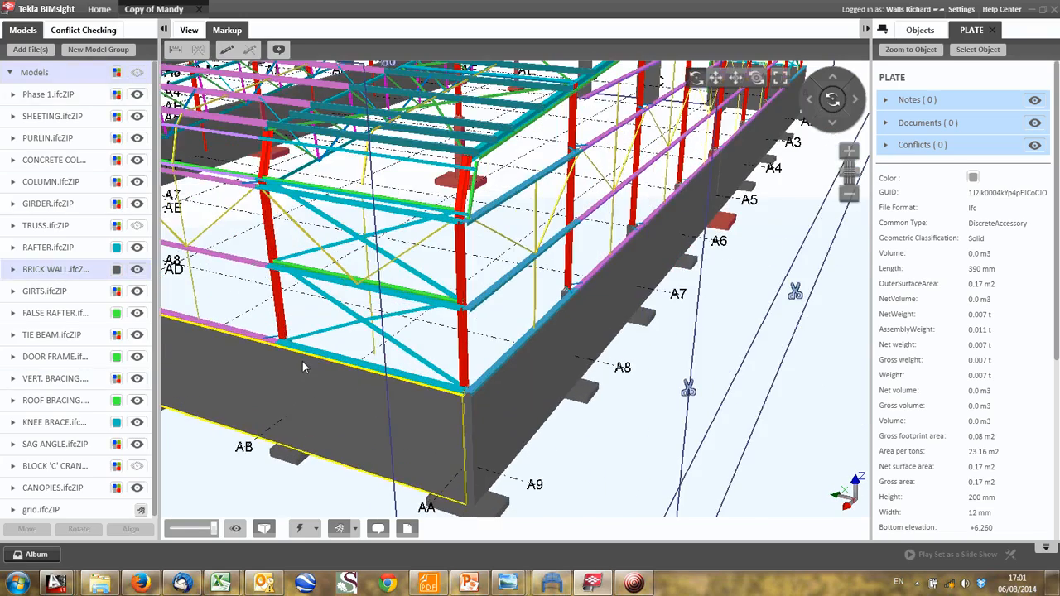
middle_drag(346, 332, 388, 392)
scroll(357, 325, up, 3)
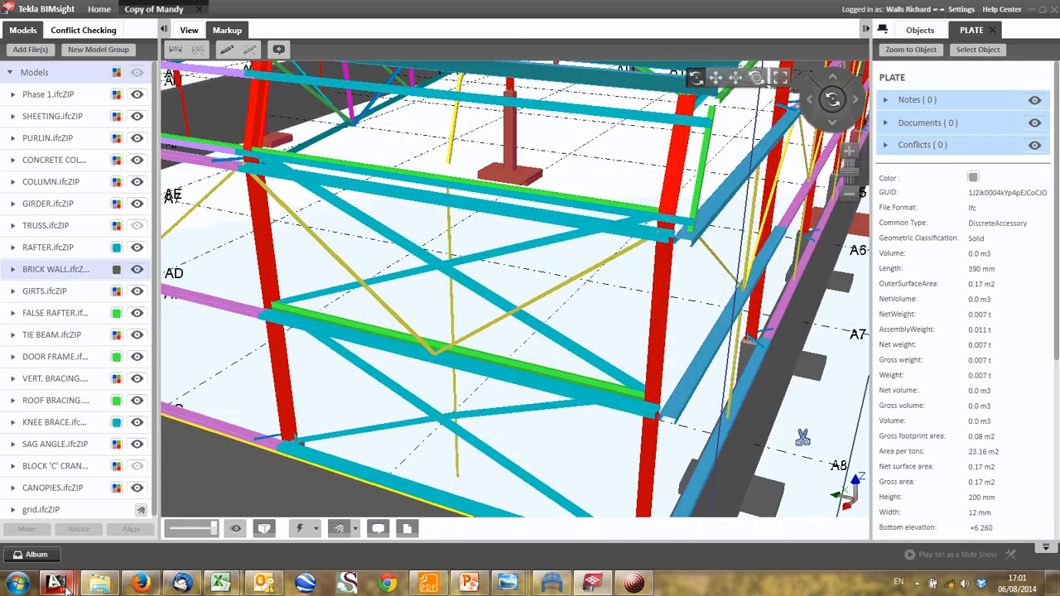
mouse_move(56, 584)
click(79, 521)
scroll(353, 244, down, 3)
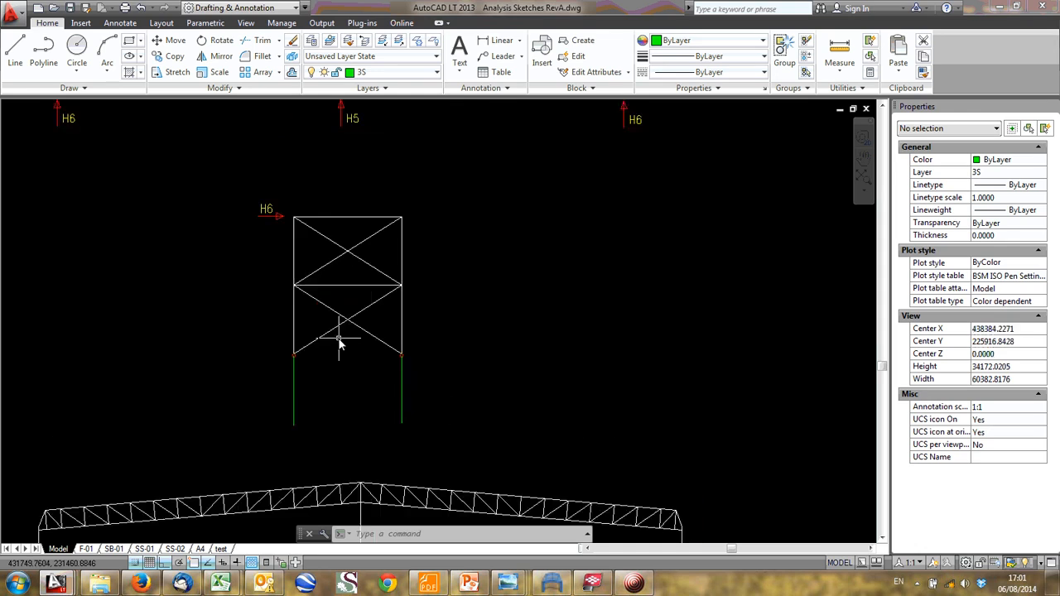
scroll(354, 248, up, 2)
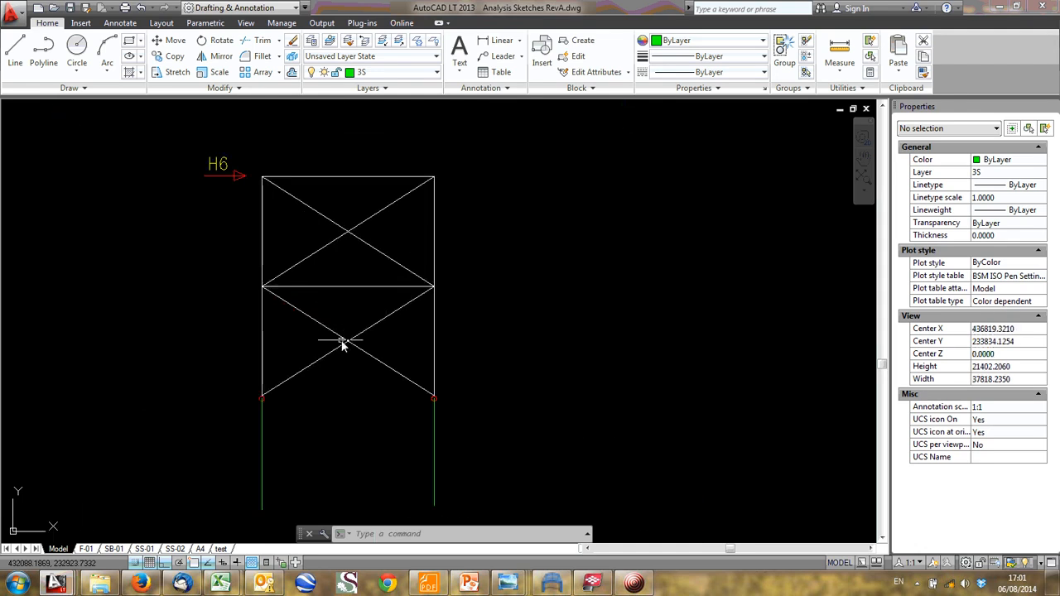
- Examine the braced frame's two horizontal members and its cross bracing below the H6 force
scroll(343, 280, up, 2)
click(371, 317)
click(344, 281)
middle_drag(336, 199, 350, 298)
click(367, 241)
click(348, 193)
scroll(354, 222, down, 4)
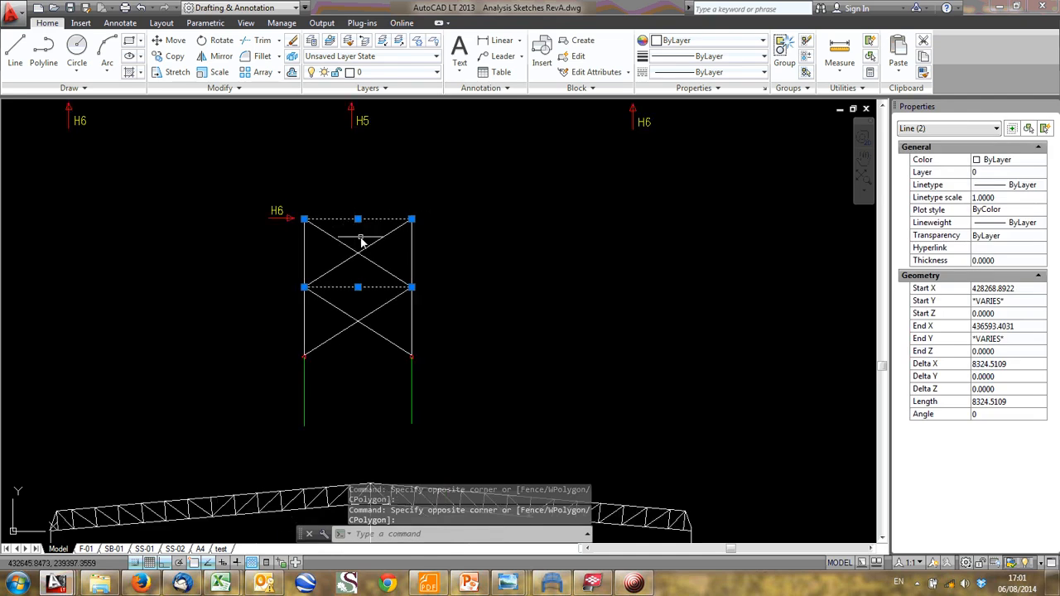
key(Escape)
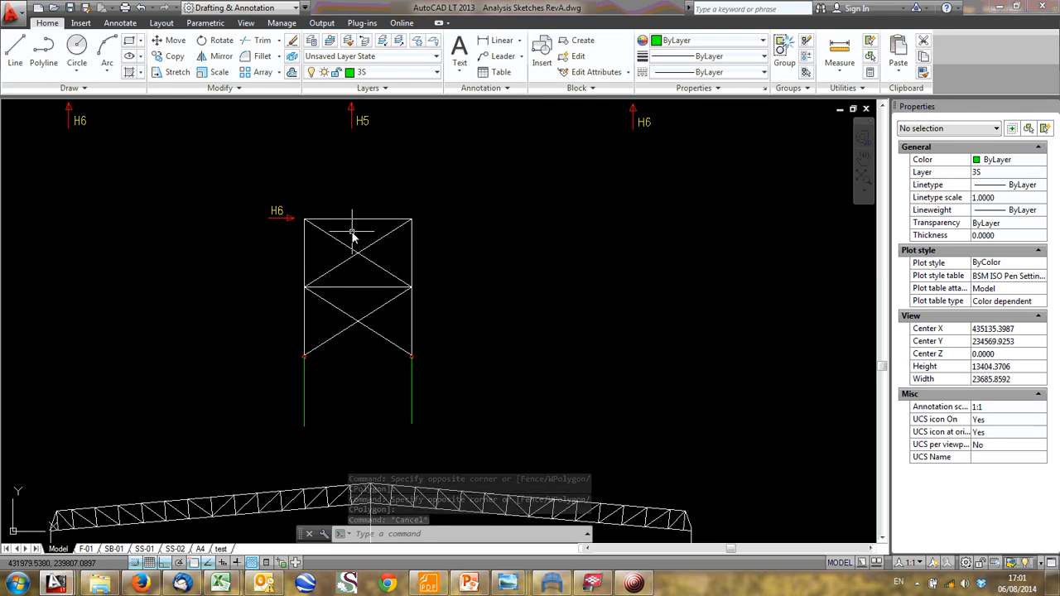
middle_drag(379, 234, 380, 253)
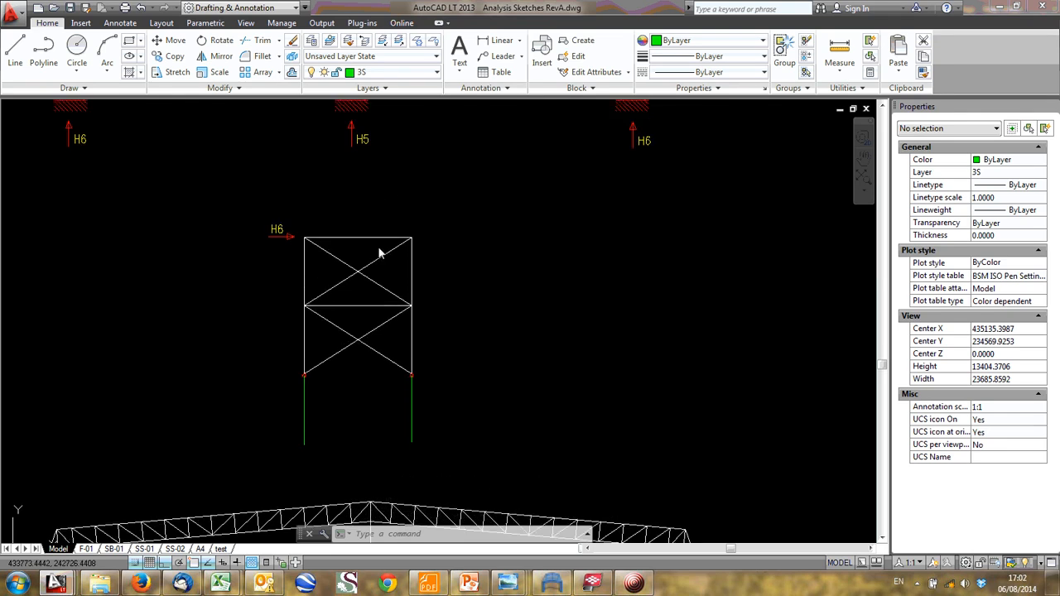
scroll(381, 254, up, 2)
scroll(369, 322, up, 5)
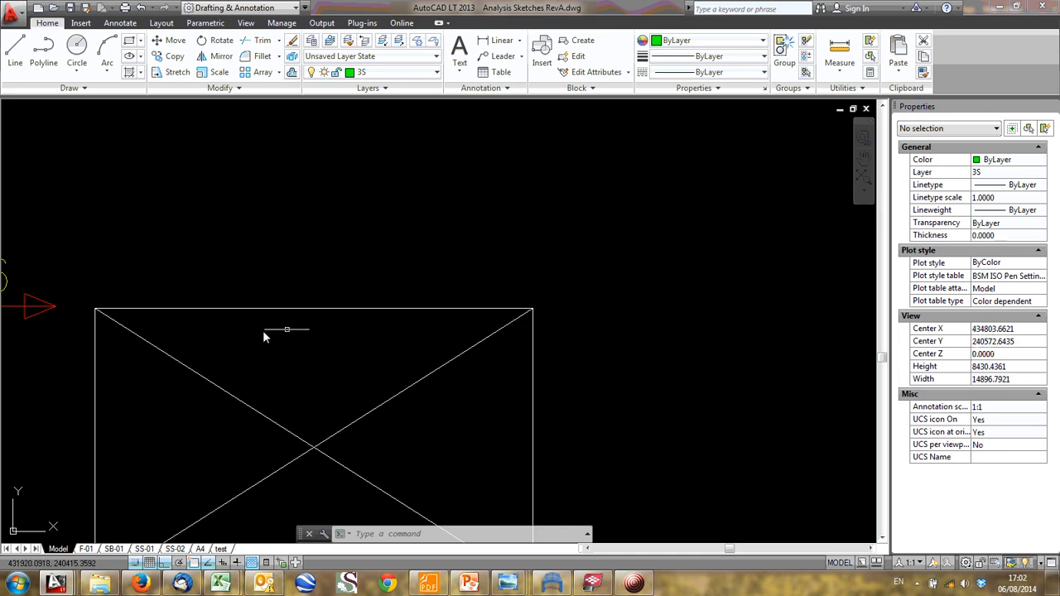
middle_drag(263, 336, 369, 313)
scroll(222, 290, down, 4)
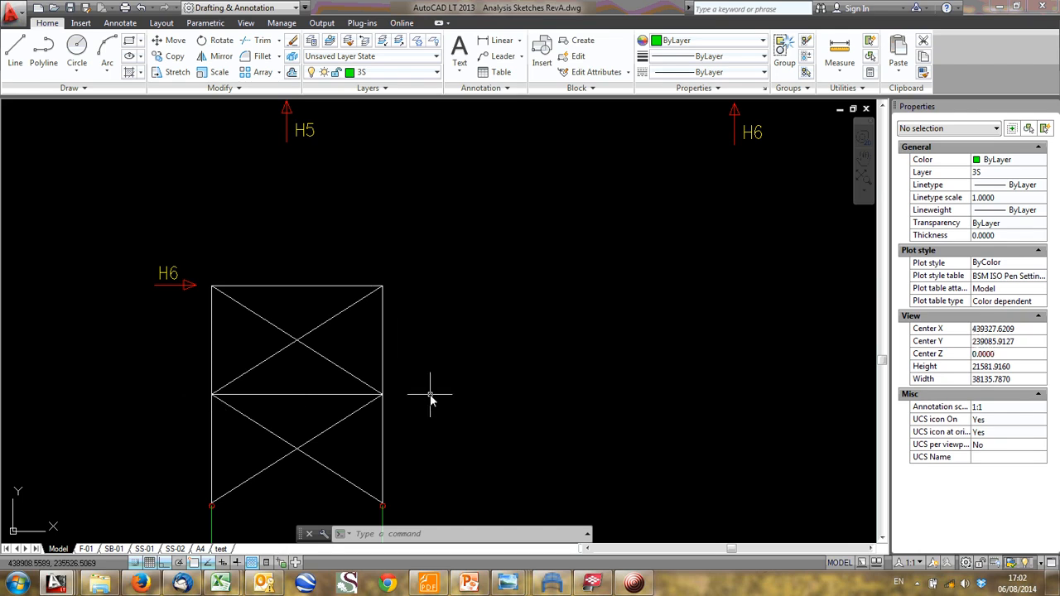
- Try erasing the zigzag bracing polyline that runs to the frame's lower-right hinge, and undo the erasure
click(260, 450)
click(236, 422)
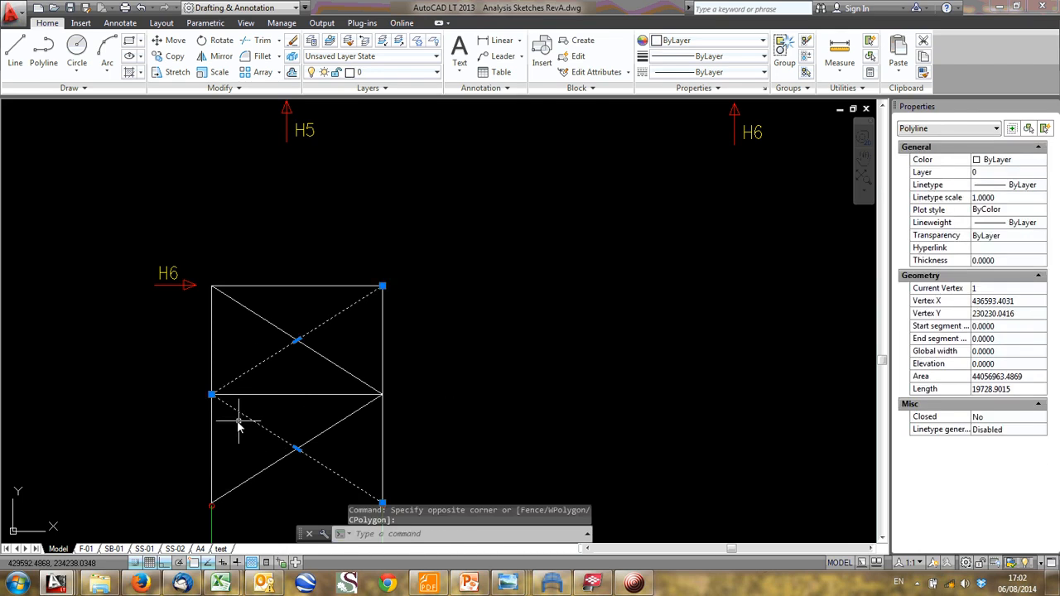
key(Delete)
key(ctrl+z)
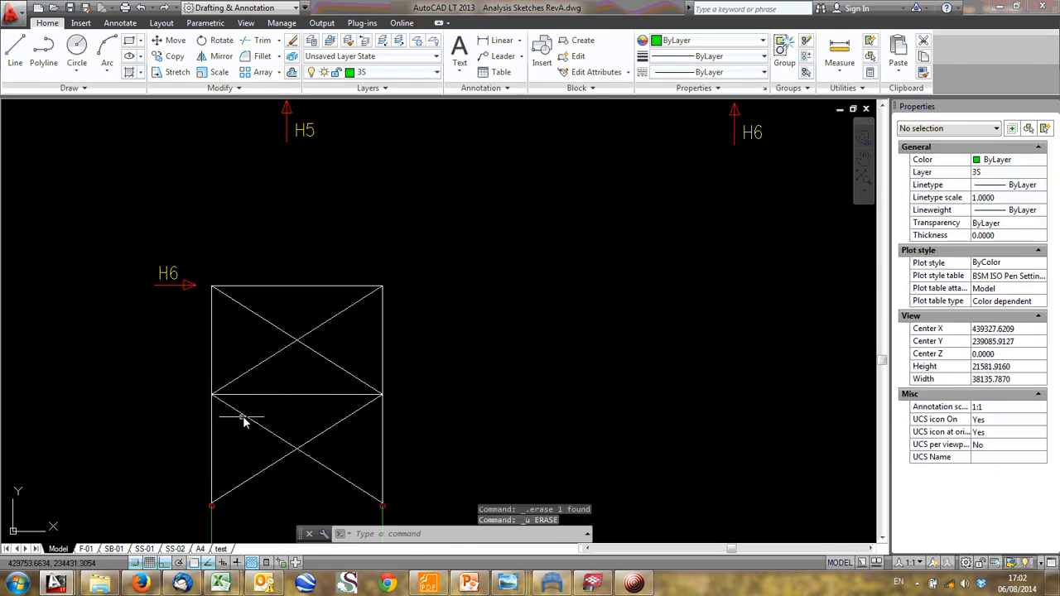
- Explode the braced frame's two zigzag bracing polylines into separate diagonal lines
click(295, 395)
click(304, 364)
click(285, 332)
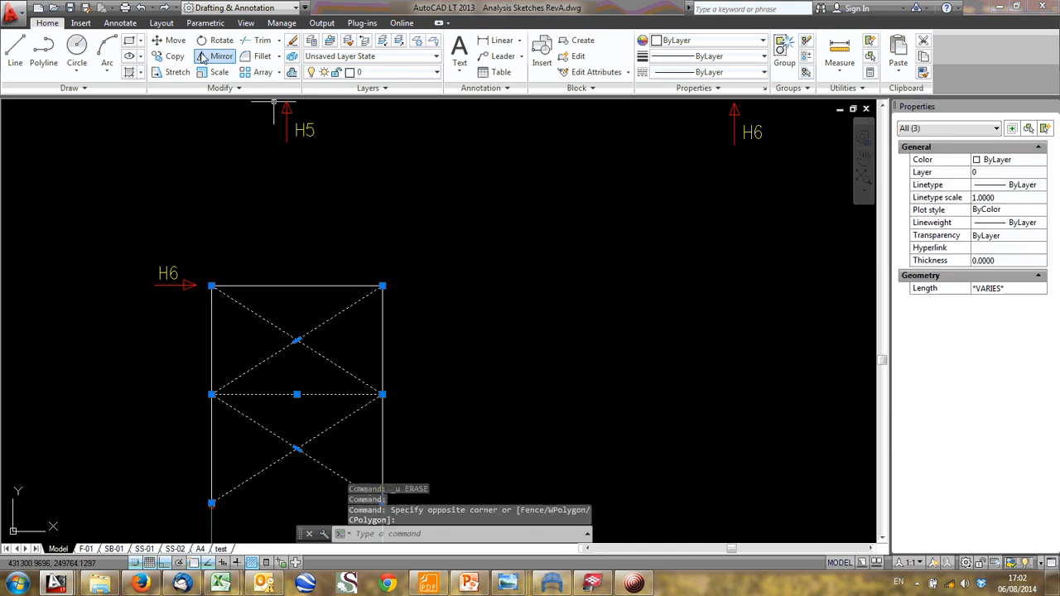
key(Escape)
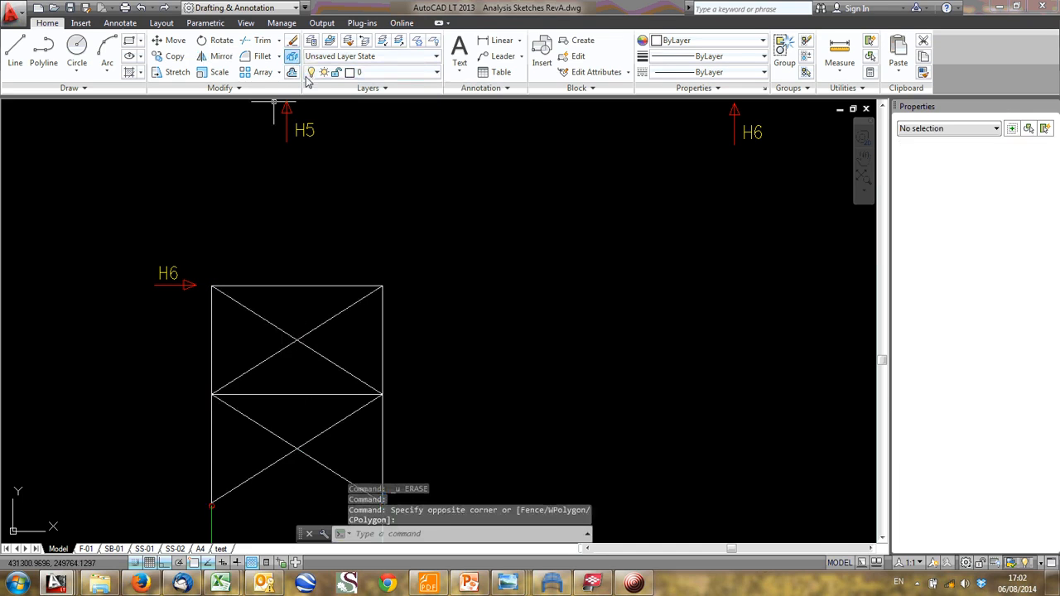
click(292, 72)
- Erase the diagonal that slopes down to the right in both the upper and lower panels of the braced frame
click(246, 311)
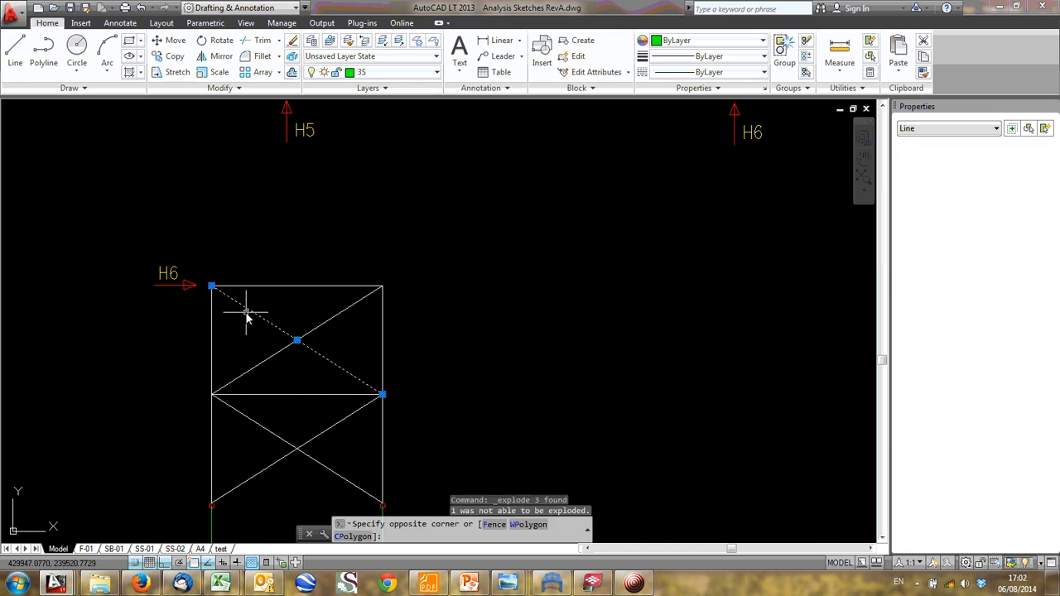
key(Delete)
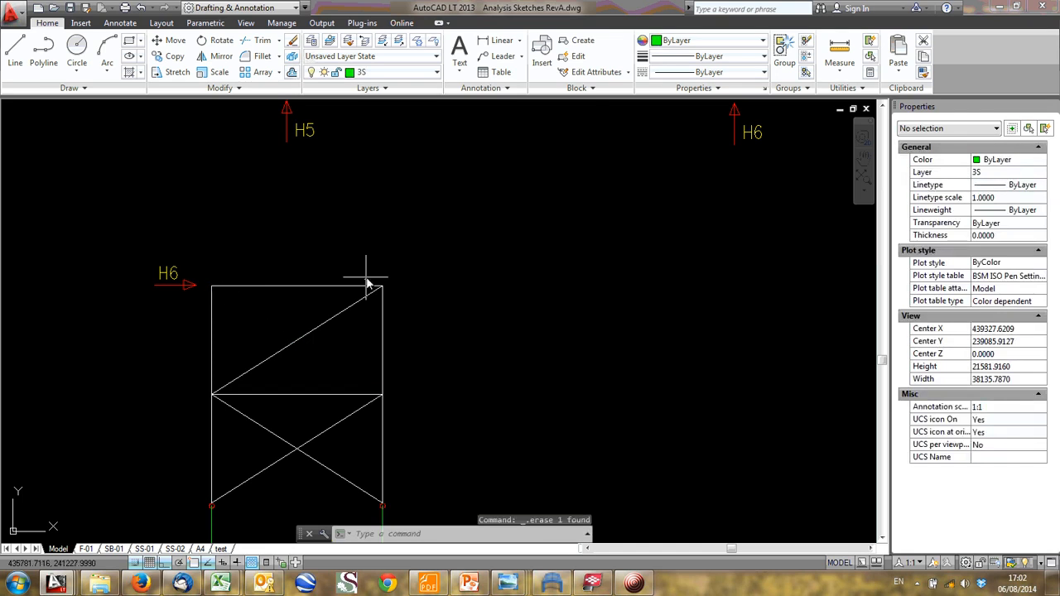
click(272, 433)
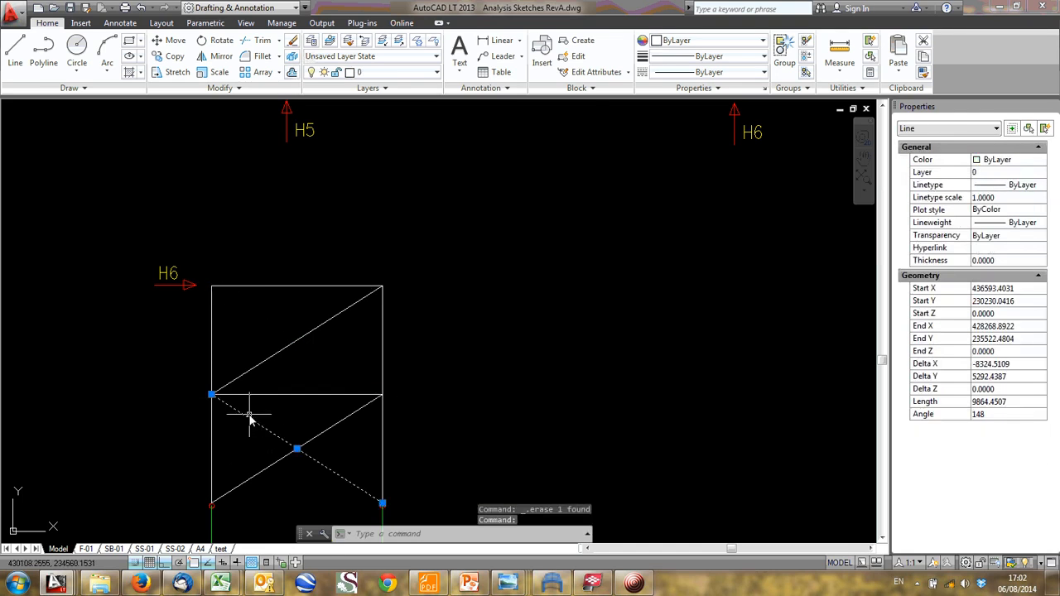
key(Delete)
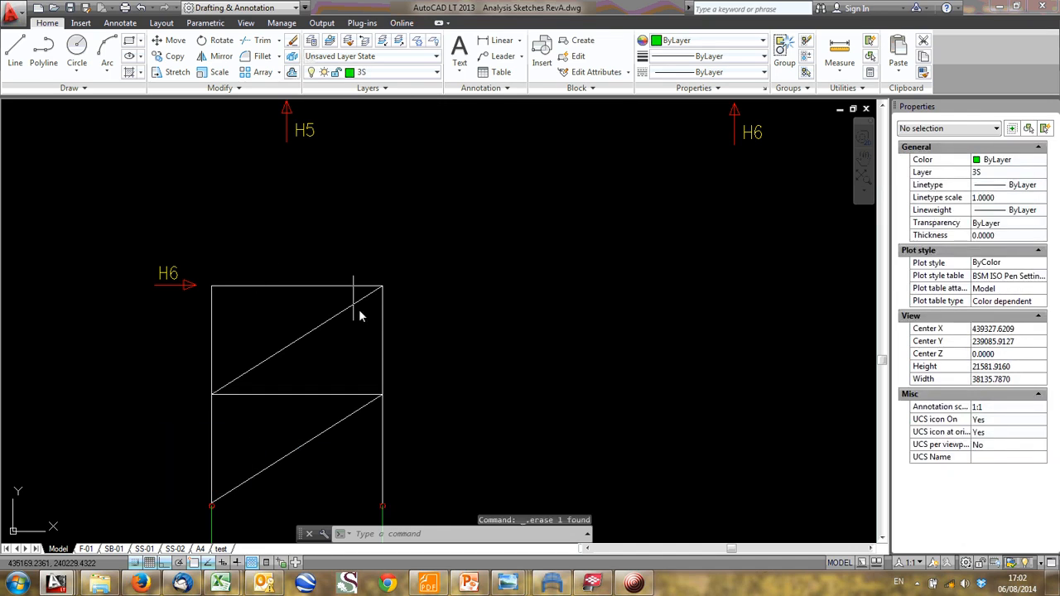
- Review the single-diagonal braced frame below the girder, and examine the building's corner bay and gable end in Tekla BIMsight
scroll(366, 324, down, 2)
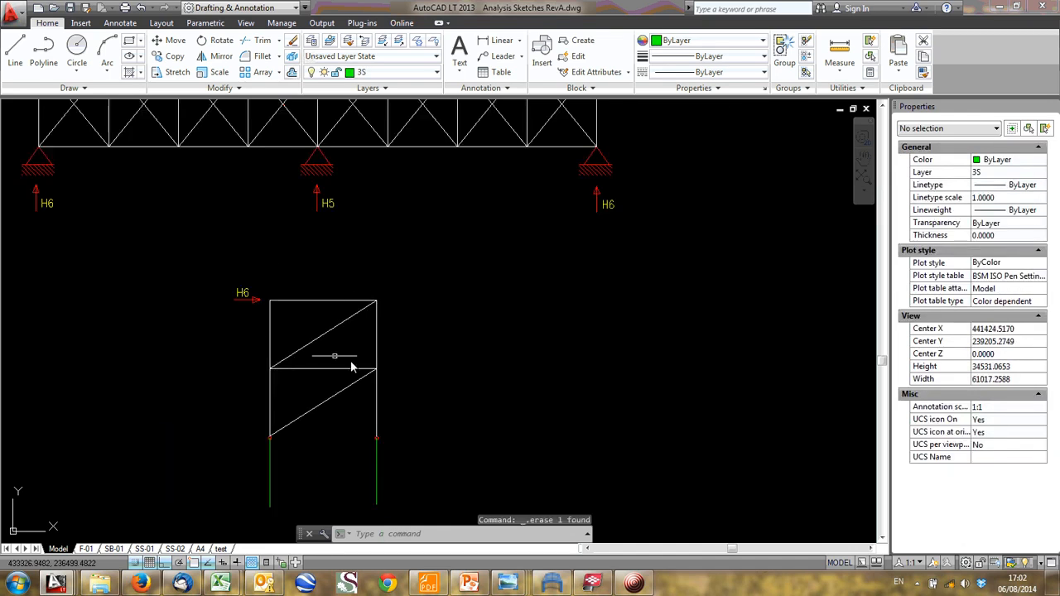
middle_drag(368, 357, 390, 367)
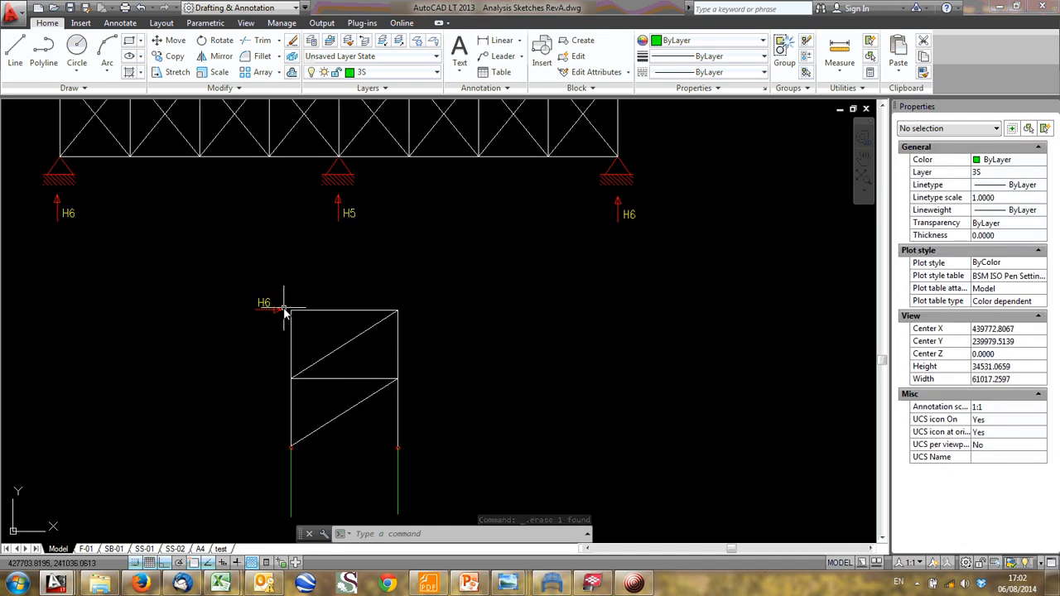
scroll(284, 336, up, 2)
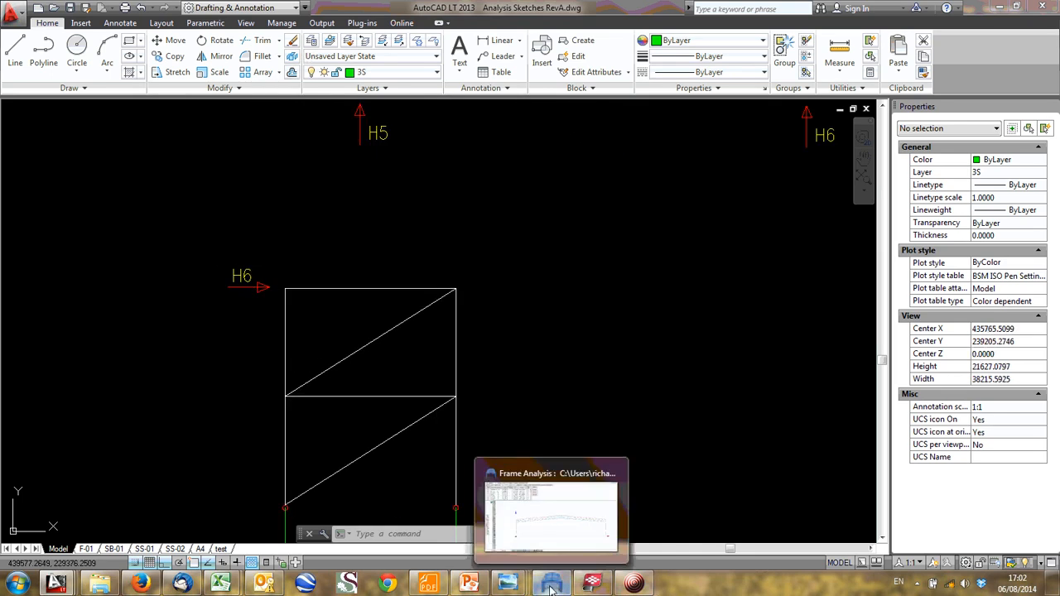
mouse_move(553, 589)
click(589, 585)
scroll(404, 389, down, 5)
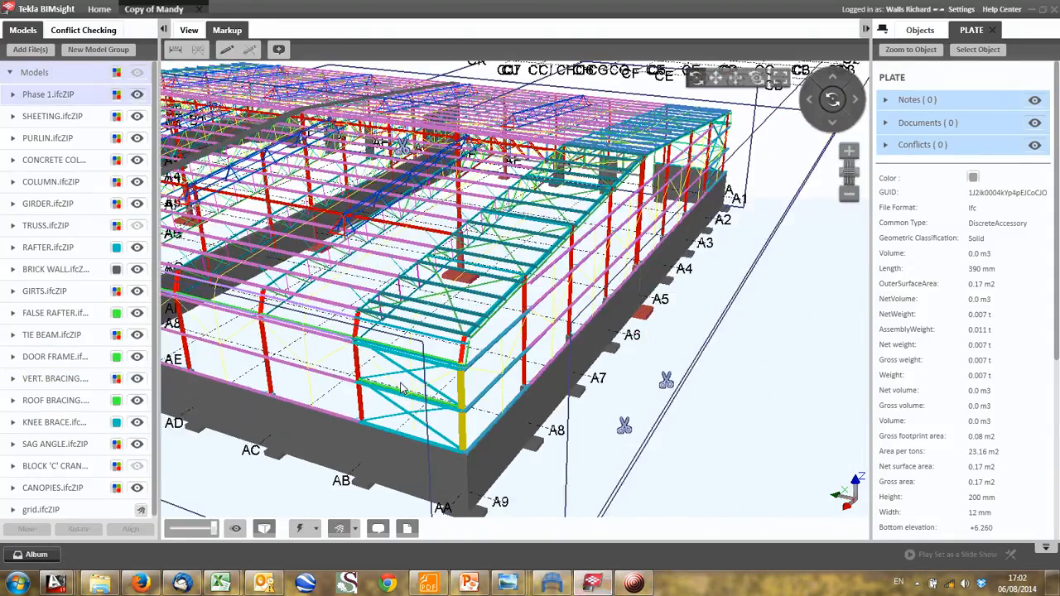
scroll(401, 387, down, 2)
drag(729, 368, 405, 409)
scroll(674, 386, down, 3)
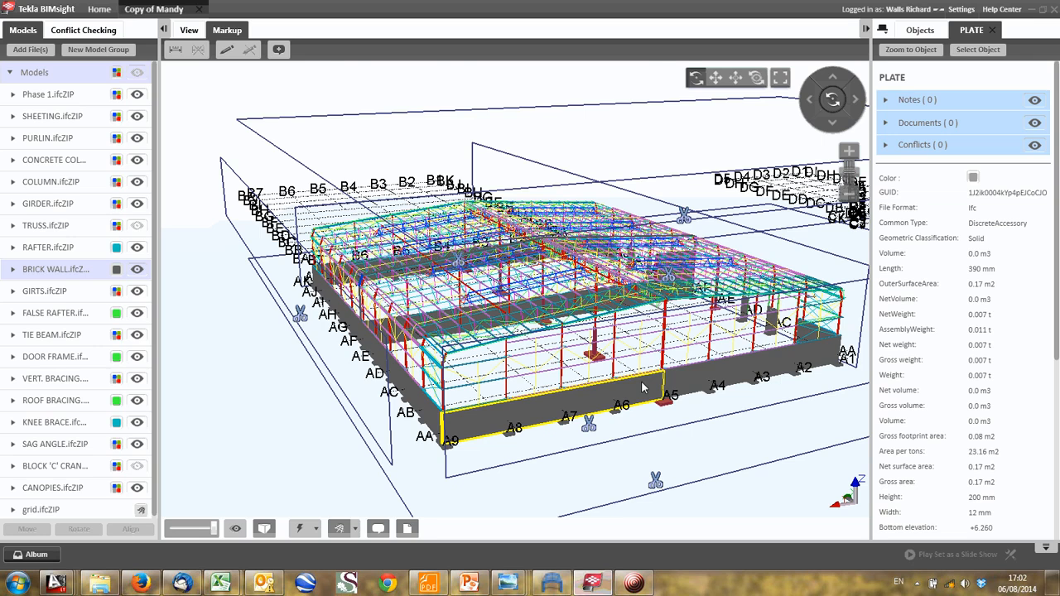
drag(642, 387, 543, 431)
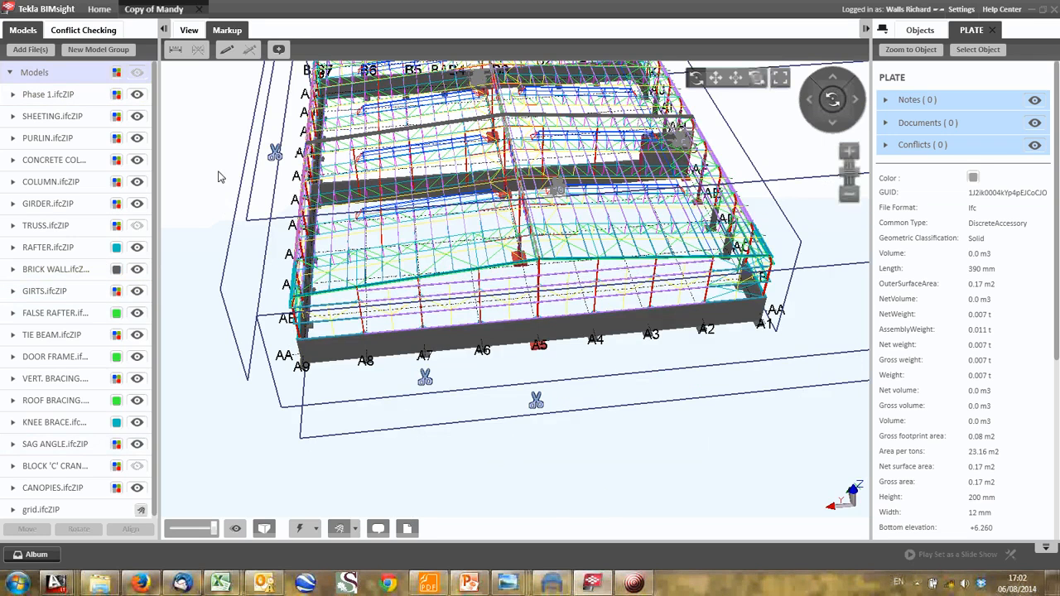
- Sketch a freehand markup line along the gable wall at mid-height, and scribble over the wall area above it between grids A9 and A7
click(189, 31)
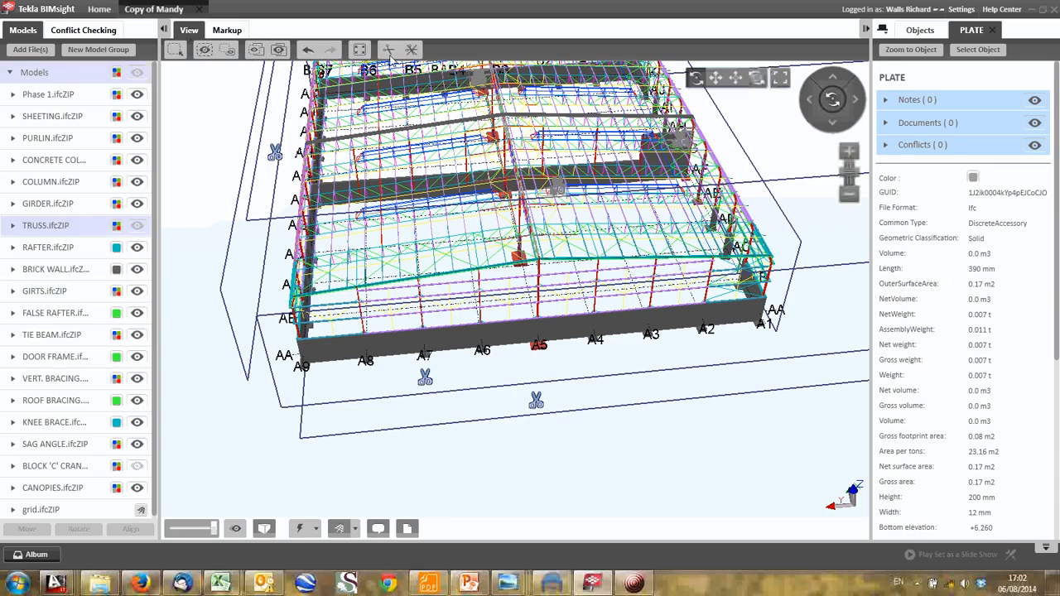
click(229, 31)
click(227, 52)
scroll(378, 314, up, 3)
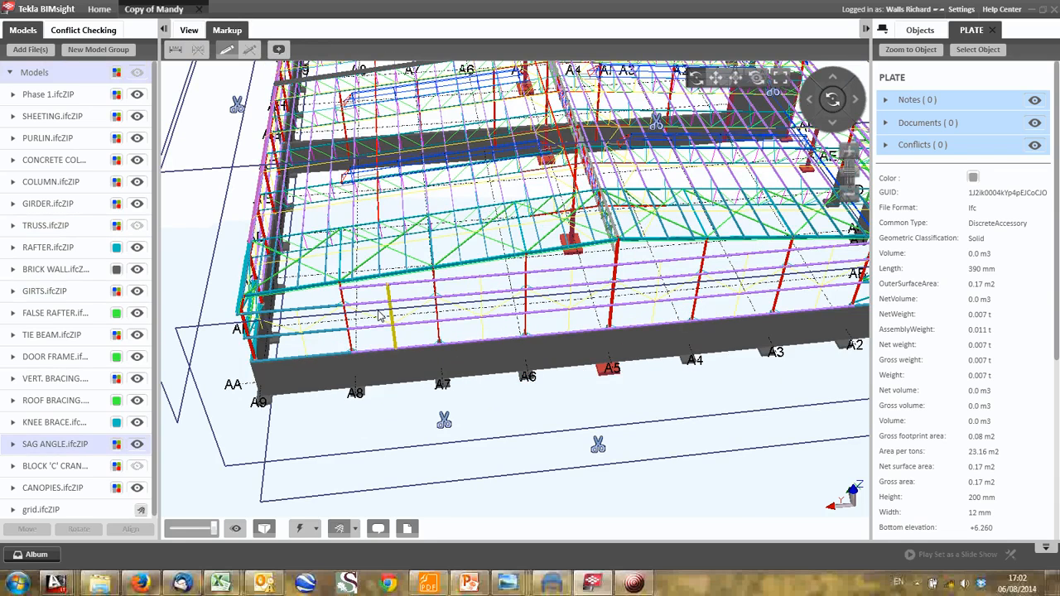
middle_drag(333, 390, 309, 303)
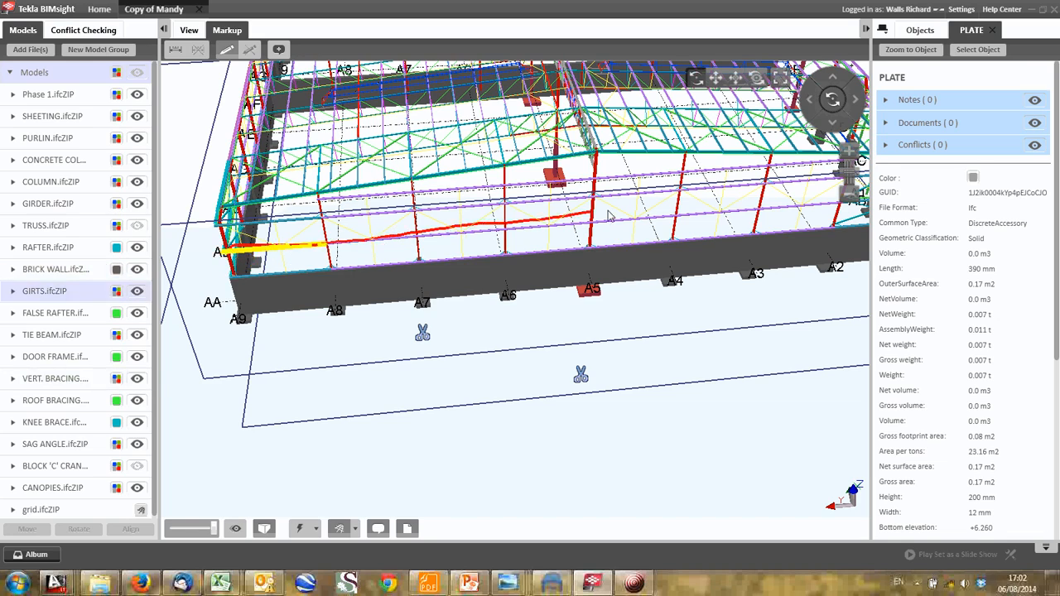
scroll(668, 252, down, 1)
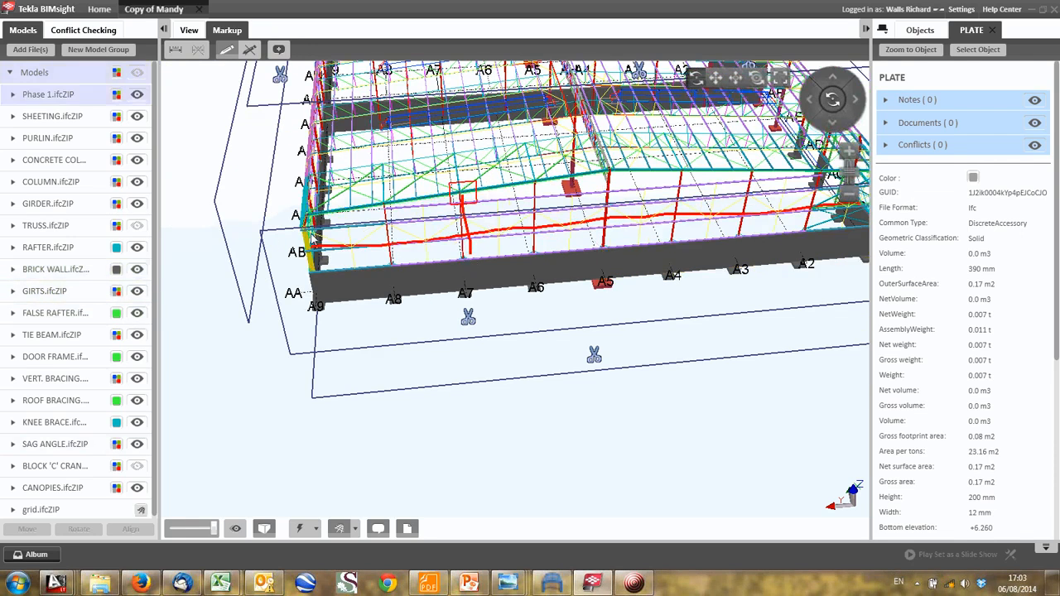
mouse_move(391, 234)
mouse_down()
mouse_move(464, 221)
mouse_move(414, 228)
mouse_move(448, 205)
mouse_move(390, 230)
mouse_up()
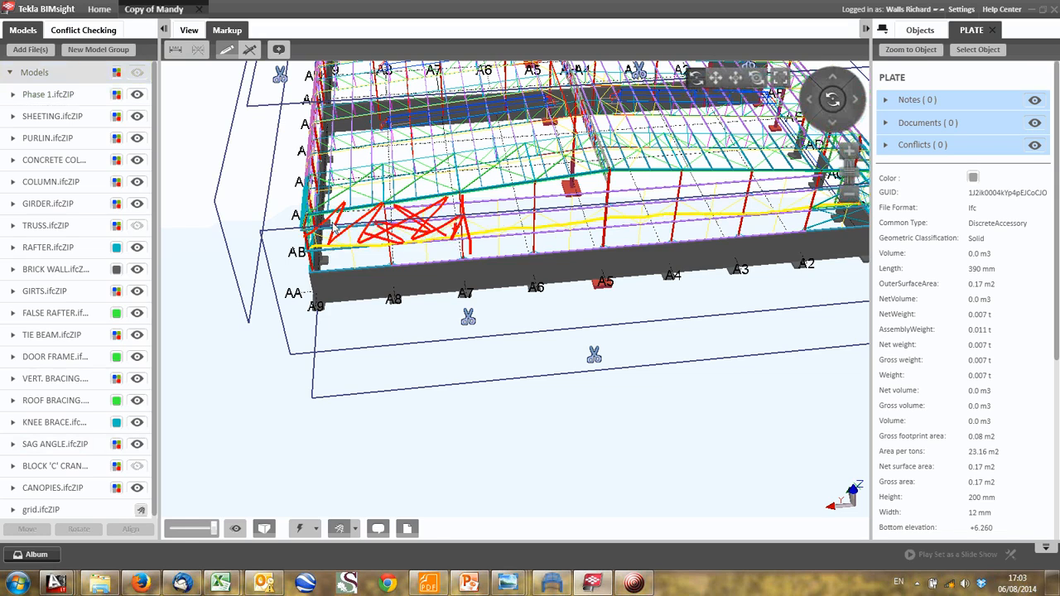
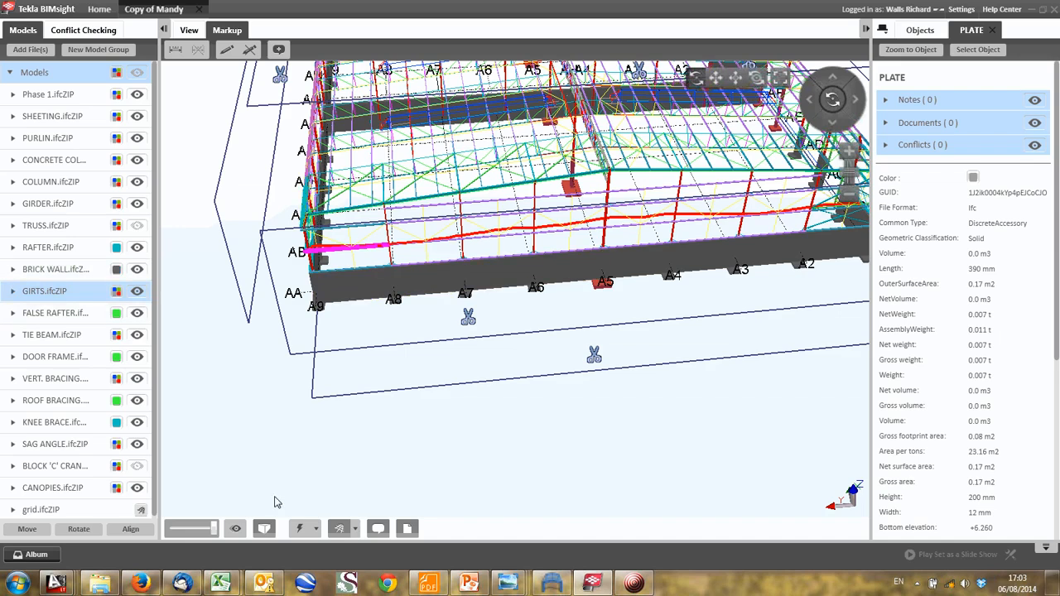
- Examine the bracing at the building's AK corner, the long side wall, and the roof bracing behind the A9 gable end
middle_drag(376, 335, 426, 391)
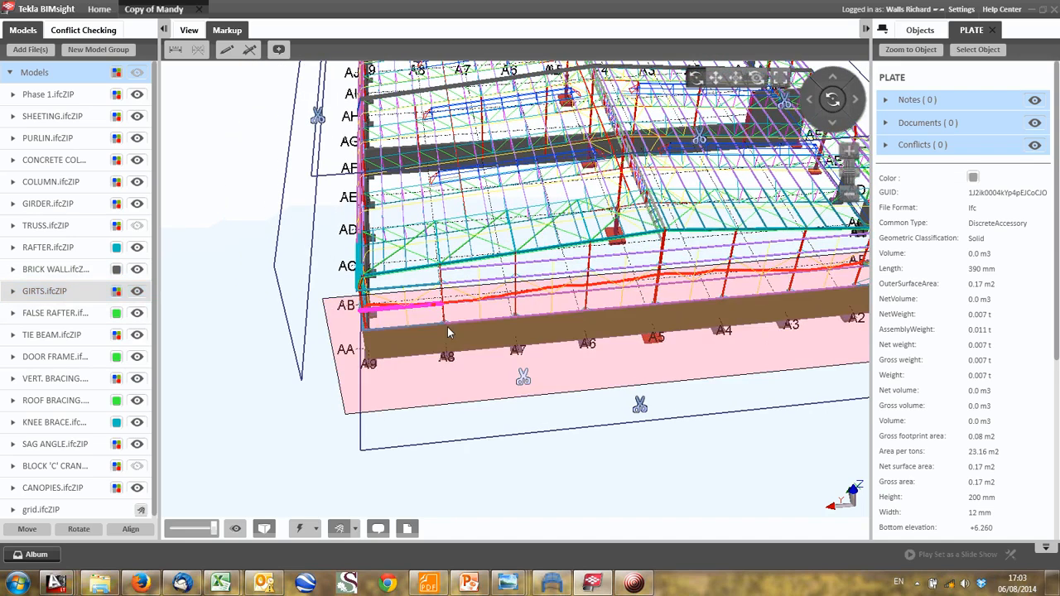
drag(375, 258, 287, 311)
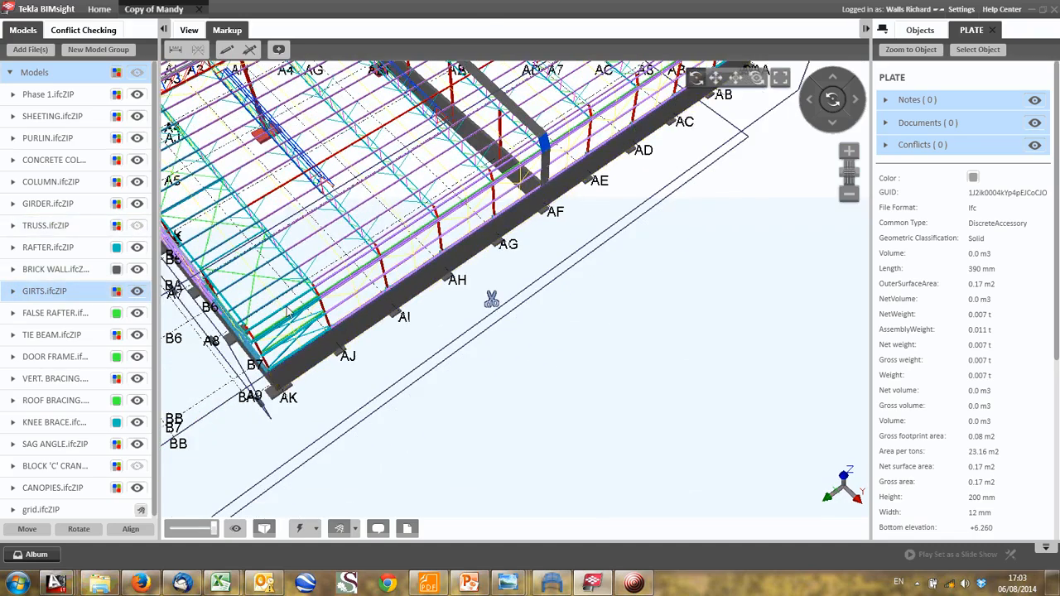
middle_drag(287, 312, 356, 275)
scroll(481, 283, up, 3)
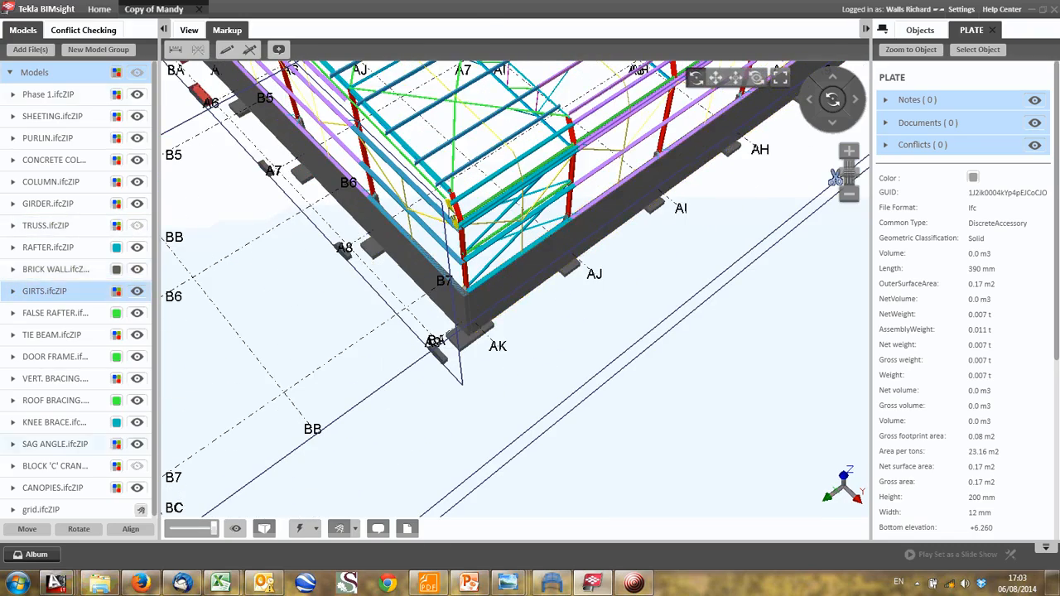
scroll(441, 232, down, 1)
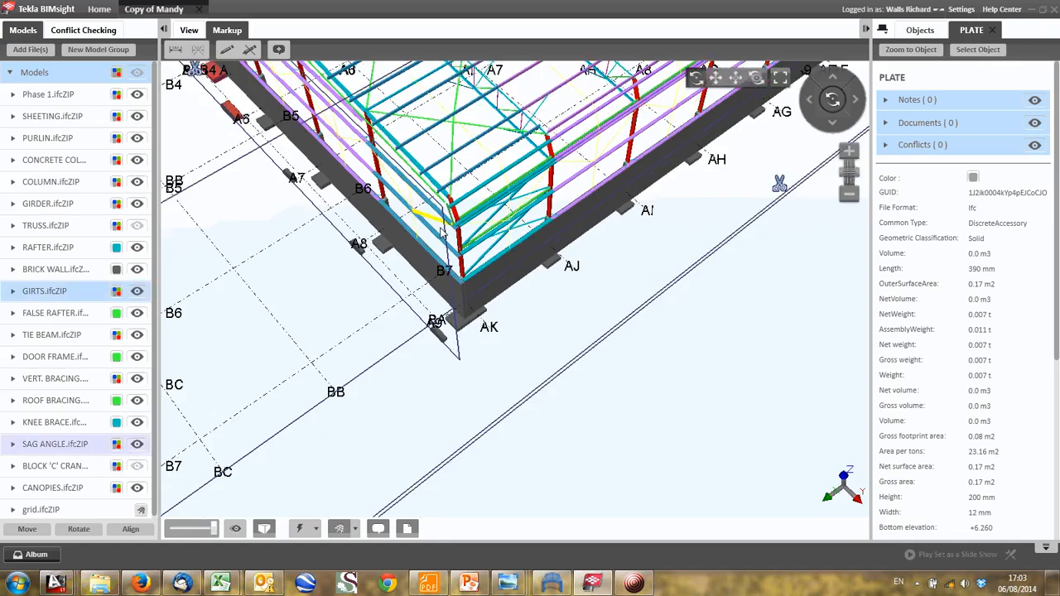
middle_drag(441, 235, 336, 358)
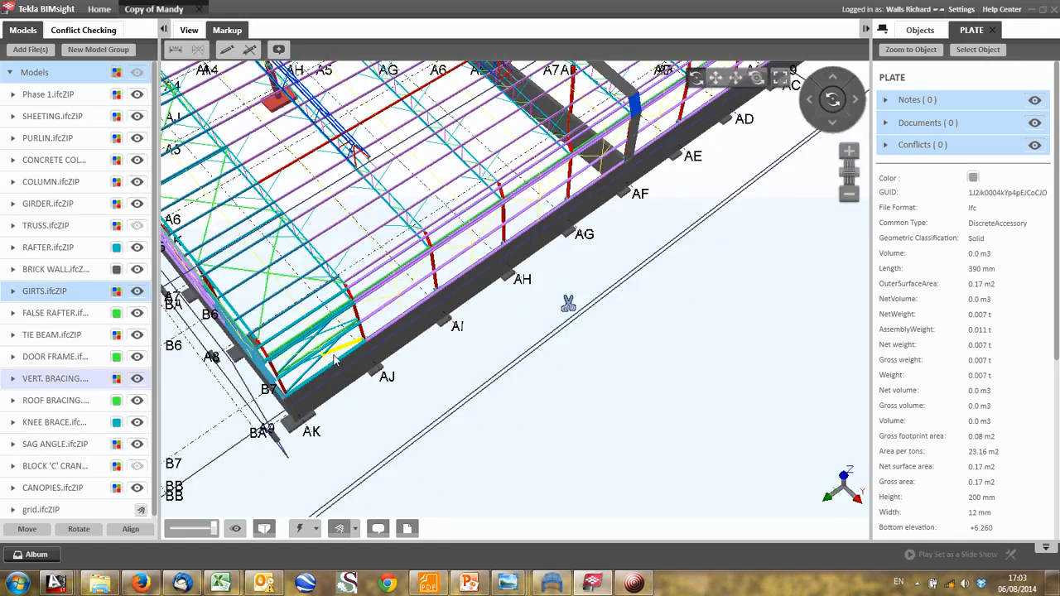
scroll(335, 358, down, 5)
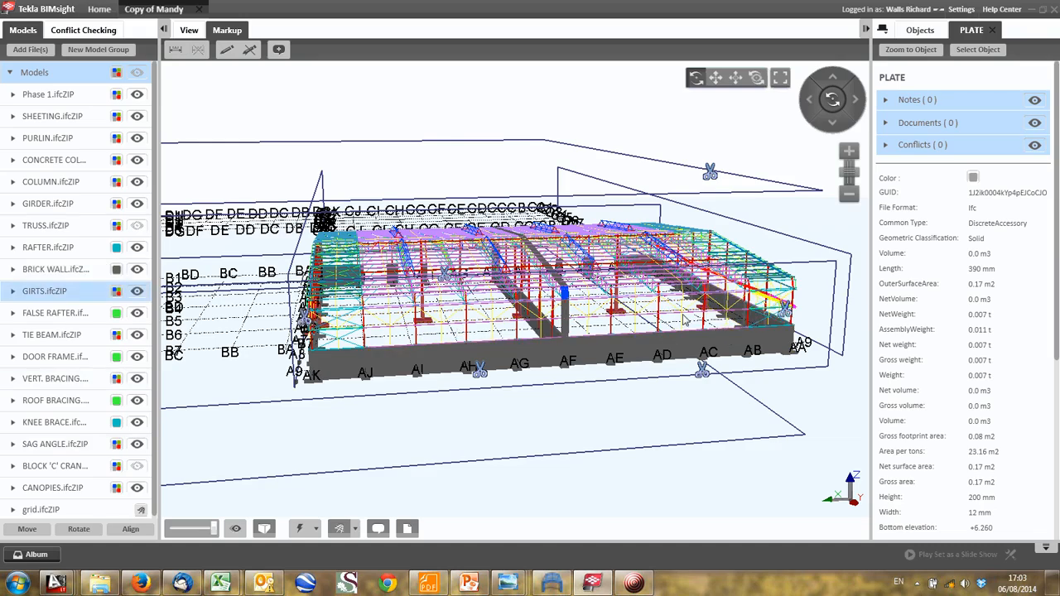
drag(533, 320, 528, 360)
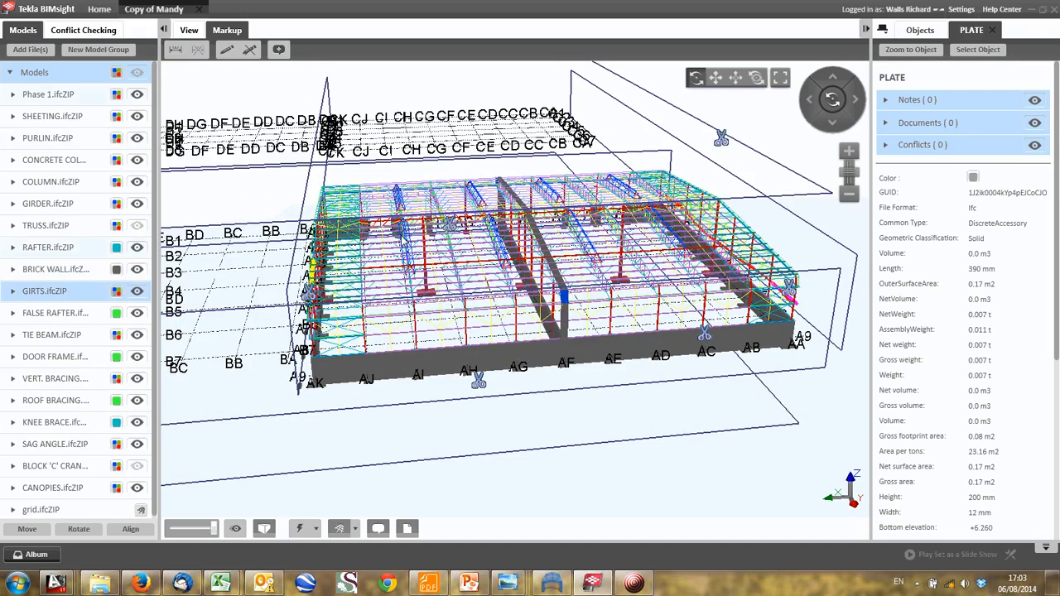
drag(403, 238, 439, 280)
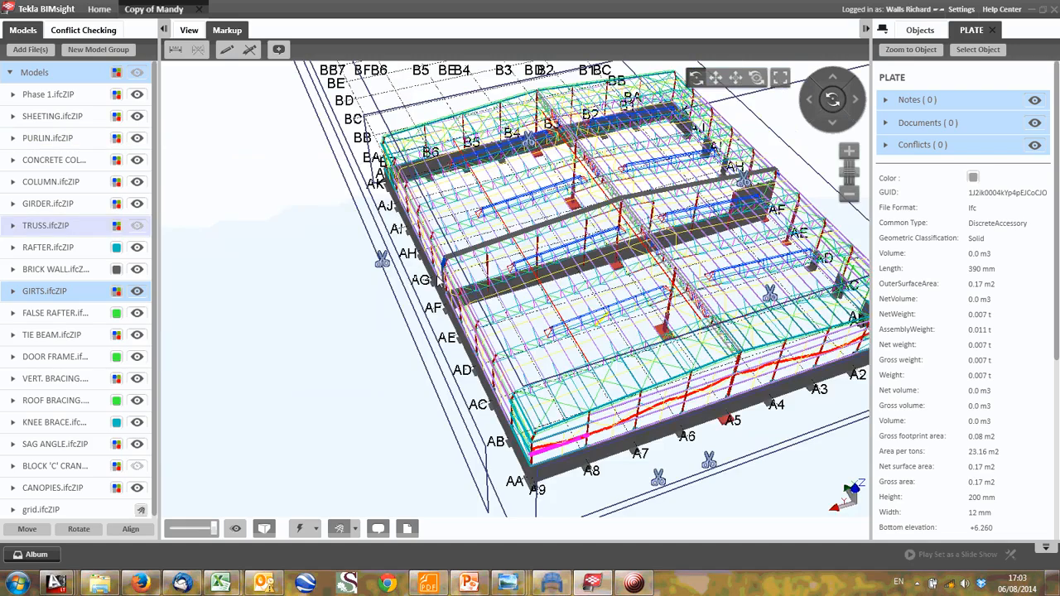
scroll(541, 381, up, 3)
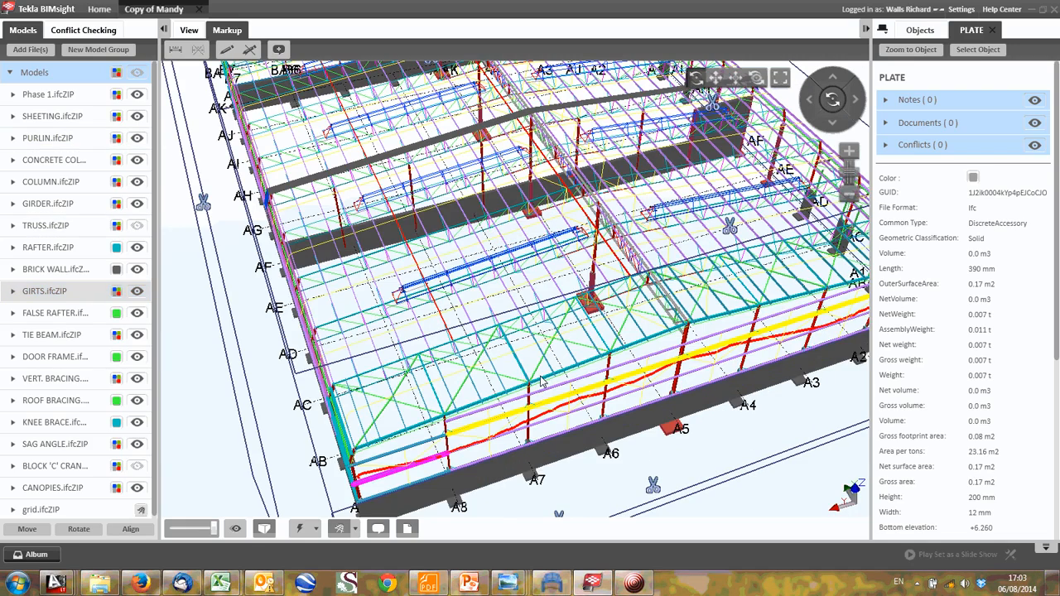
scroll(500, 421, up, 2)
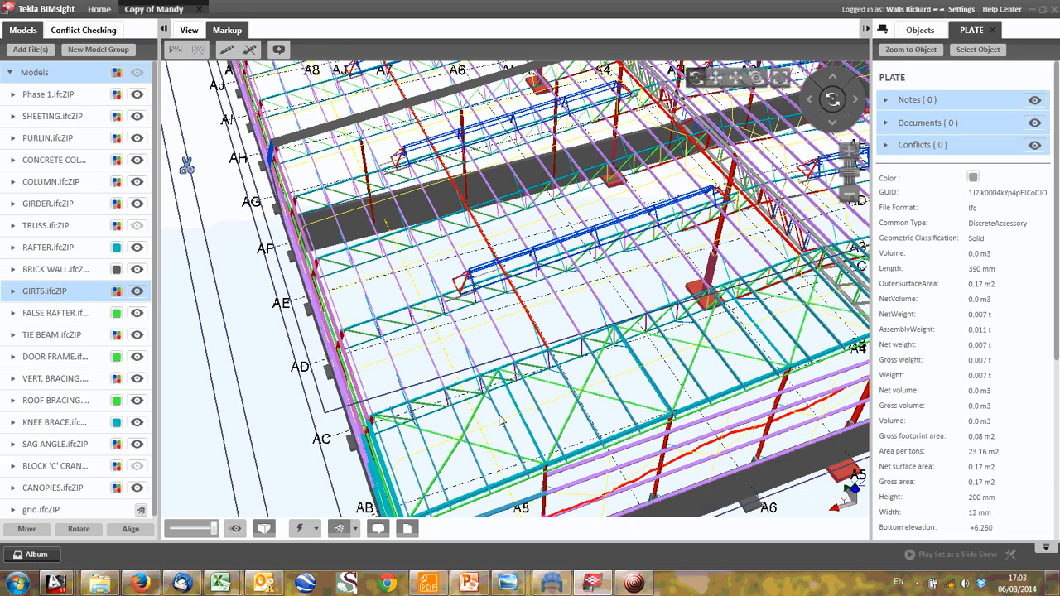
middle_drag(515, 305, 434, 308)
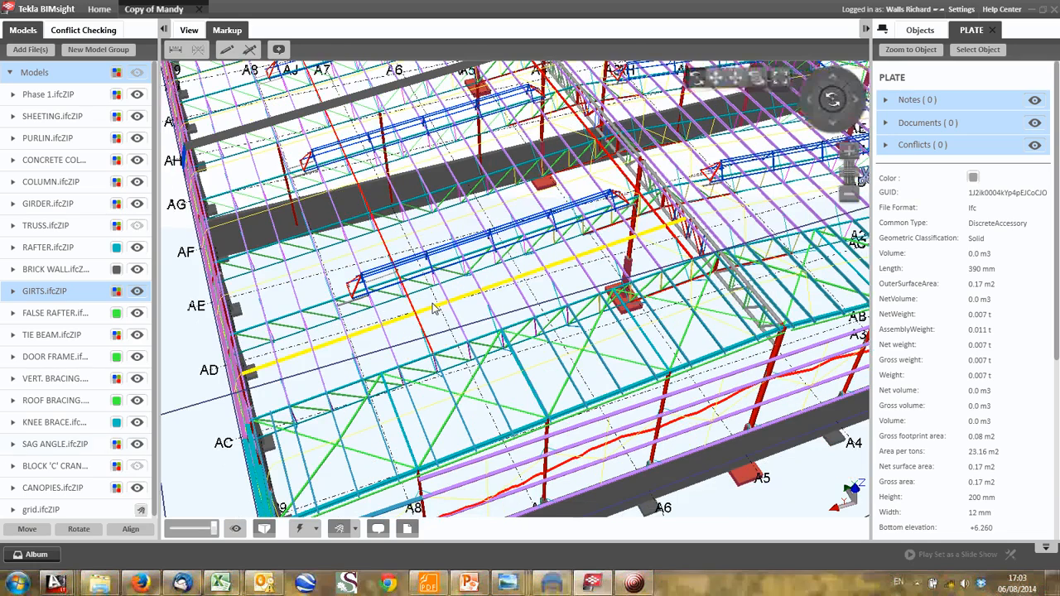
drag(428, 346, 483, 319)
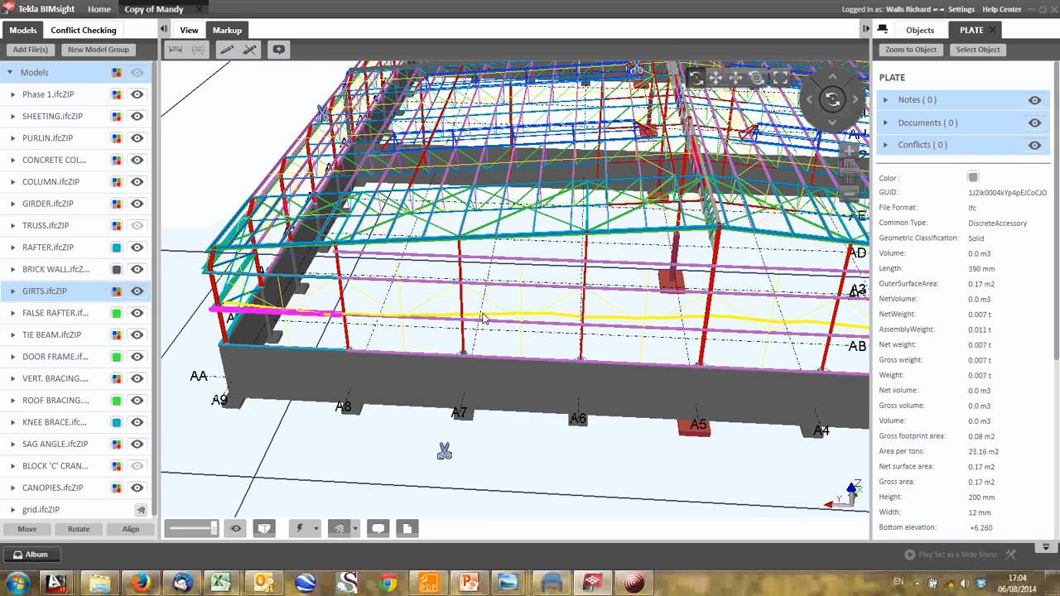
- Select the purlin that meets the gable rafter above column A7
scroll(445, 259, up, 2)
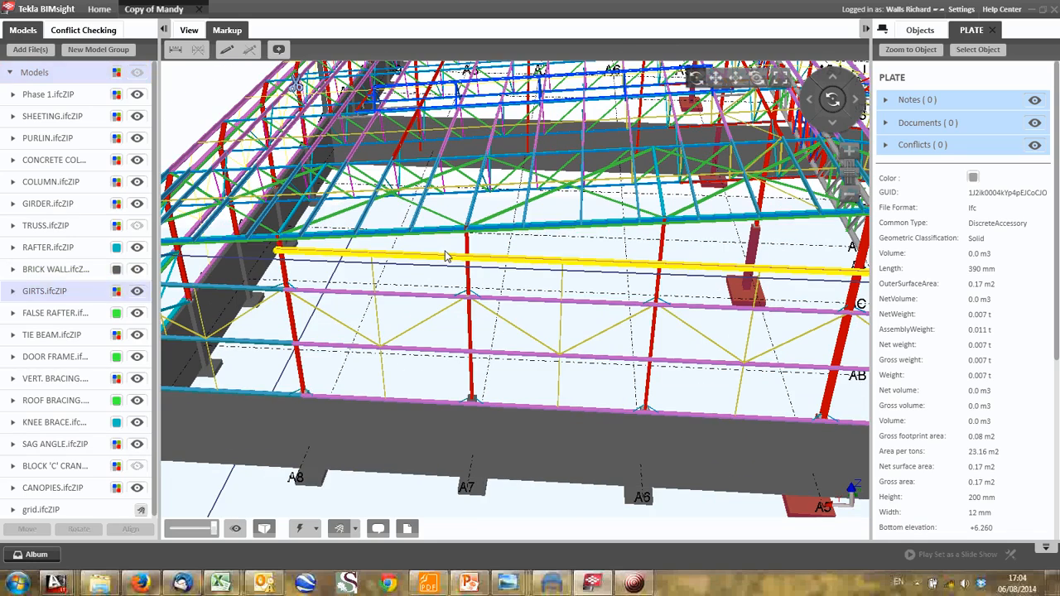
drag(461, 248, 473, 236)
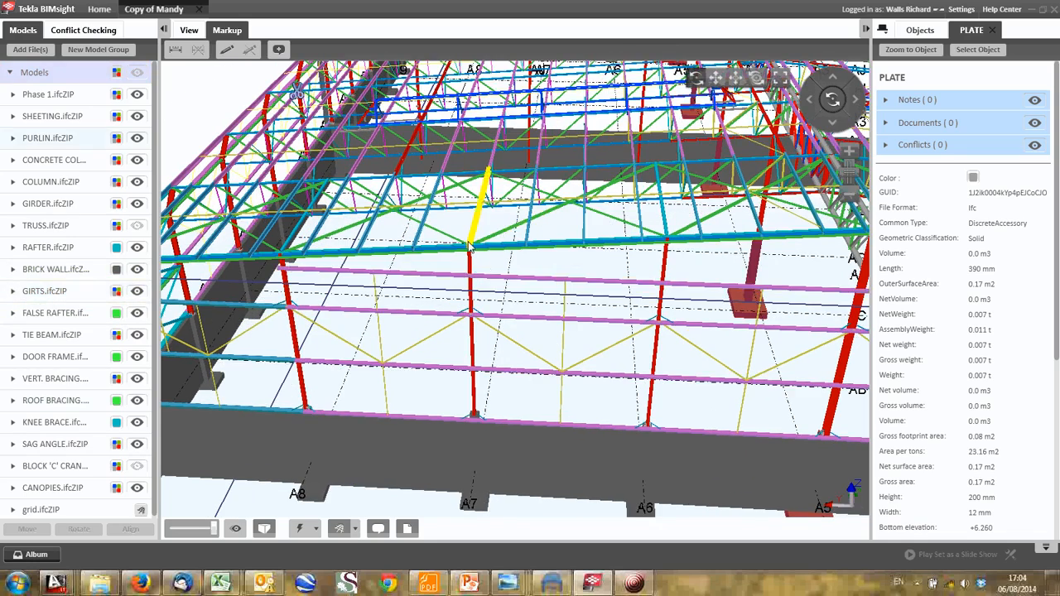
click(478, 230)
scroll(484, 239, up, 2)
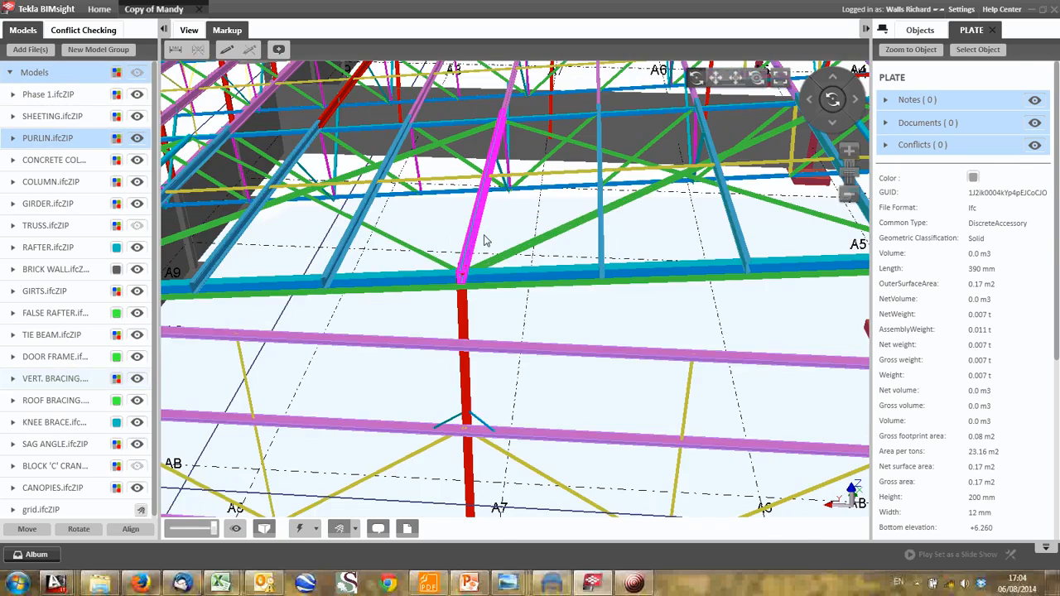
- Select the vertical-bracing strut beneath the purlin at gable column A7 and hide it
drag(485, 240, 445, 246)
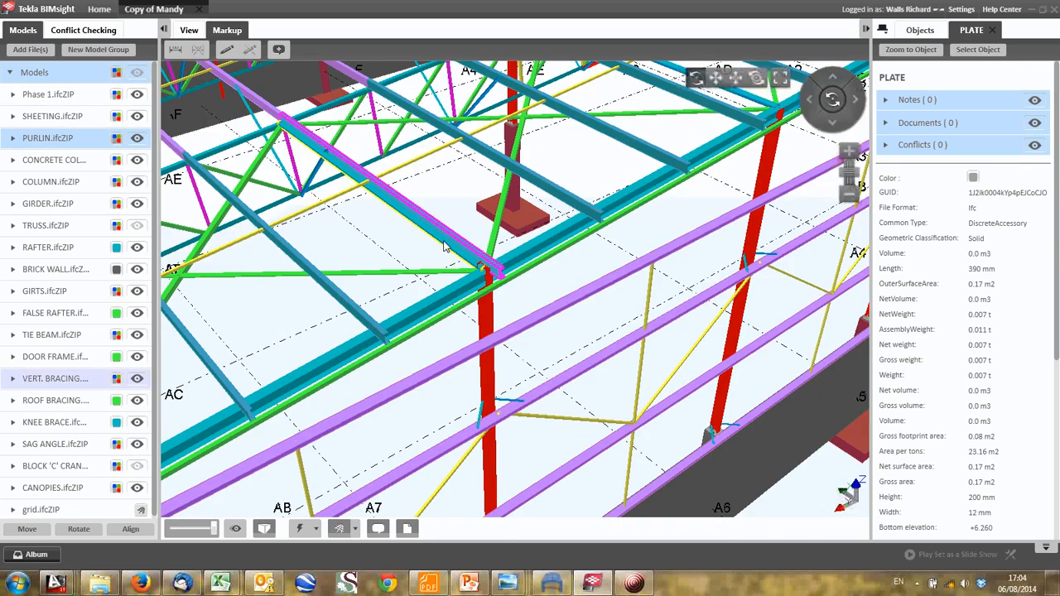
click(445, 249)
scroll(391, 233, up, 3)
drag(435, 210, 497, 168)
mouse_move(477, 249)
click(450, 286)
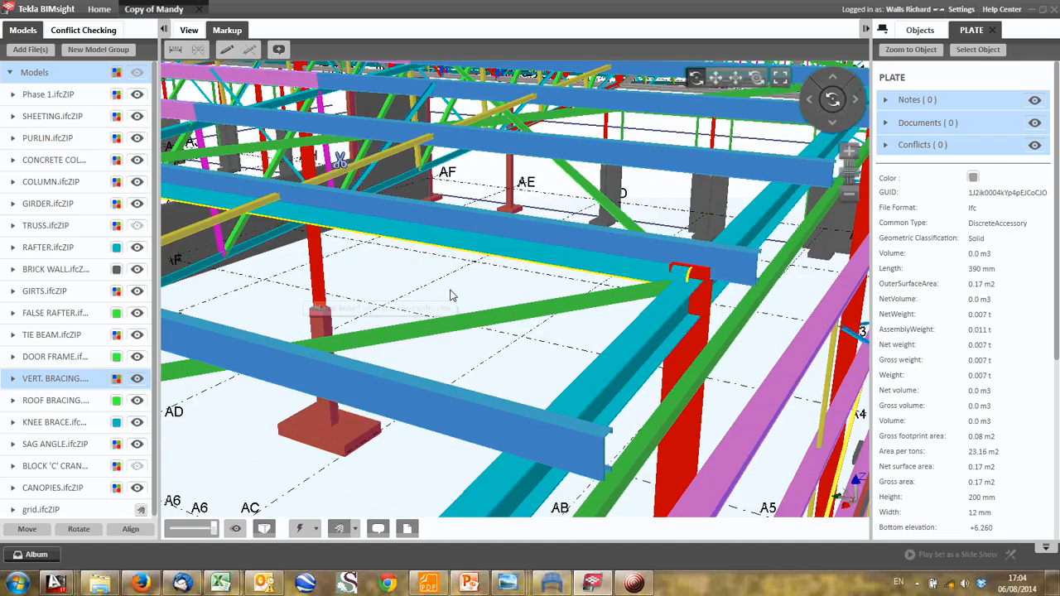
- Examine the overall roof framing, the gable wall girts and columns, and the roof bracing panels meeting the columns between A8 and A6
drag(436, 283, 396, 206)
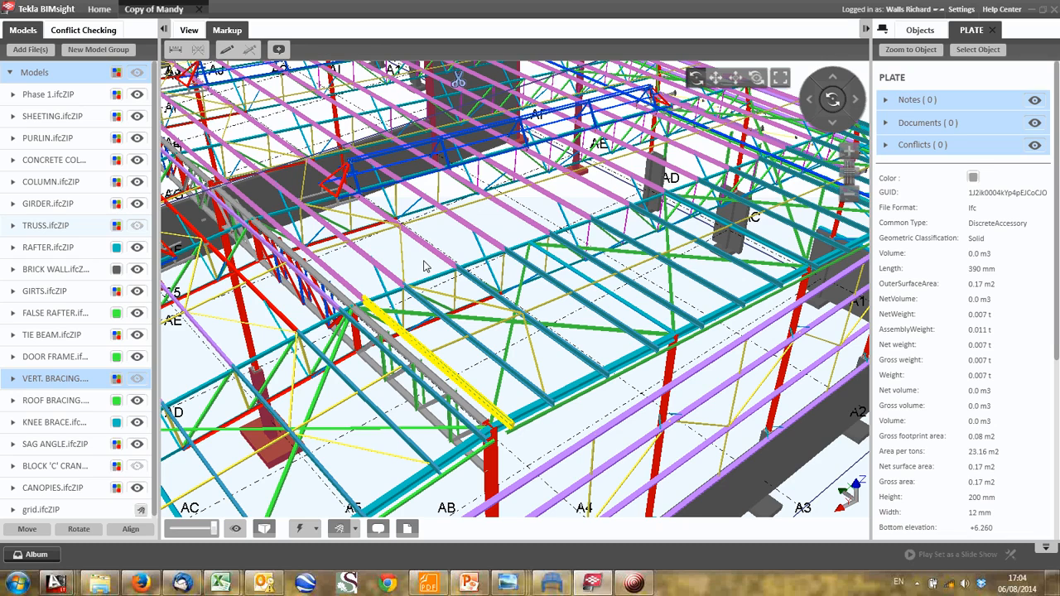
drag(423, 266, 381, 352)
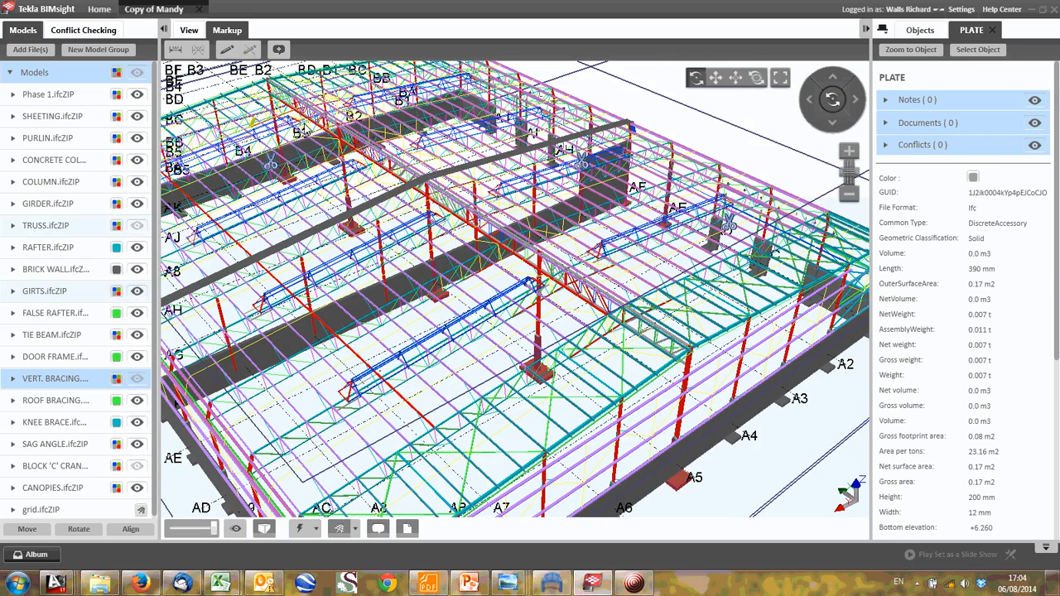
middle_drag(626, 405, 650, 365)
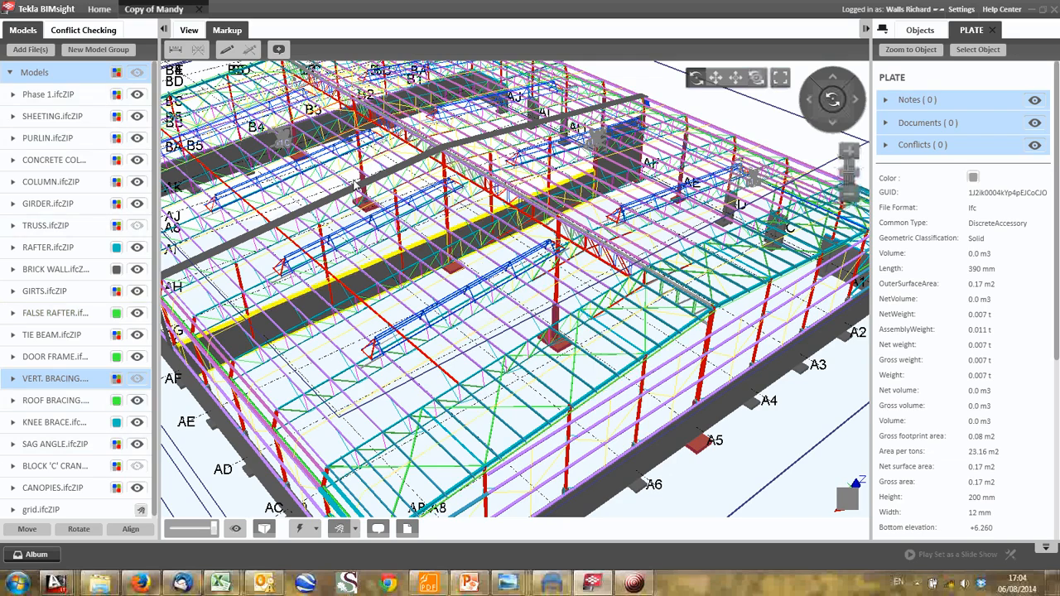
middle_drag(256, 121, 357, 164)
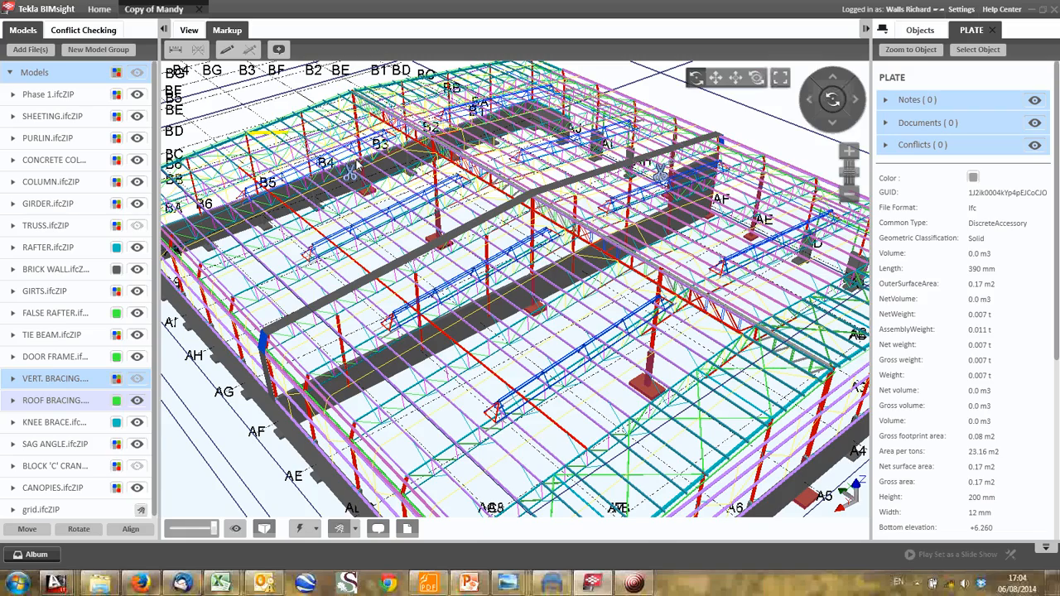
middle_drag(357, 164, 270, 92)
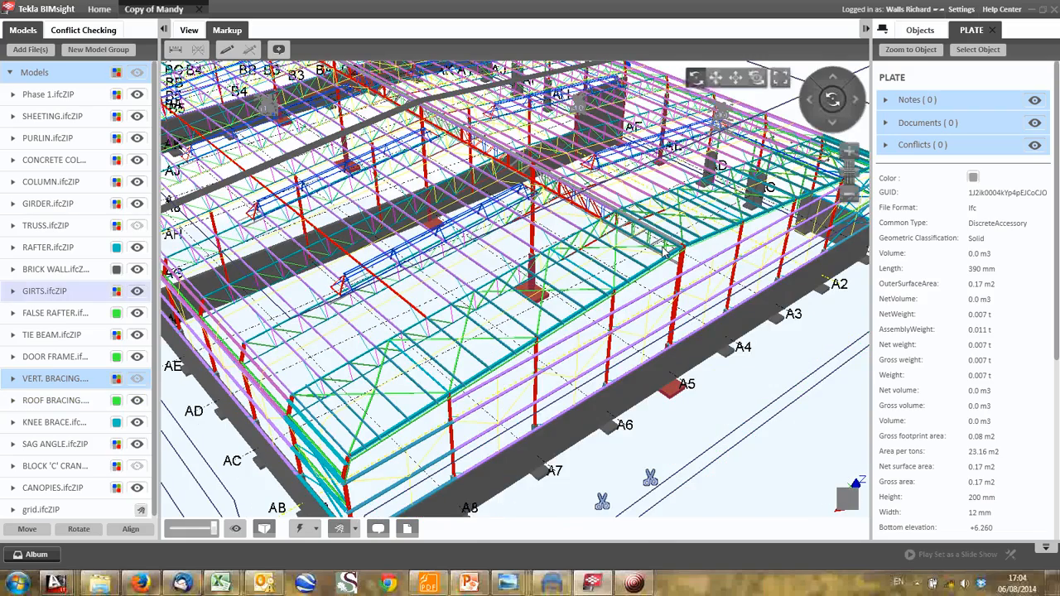
middle_drag(664, 249, 421, 251)
scroll(420, 251, up, 5)
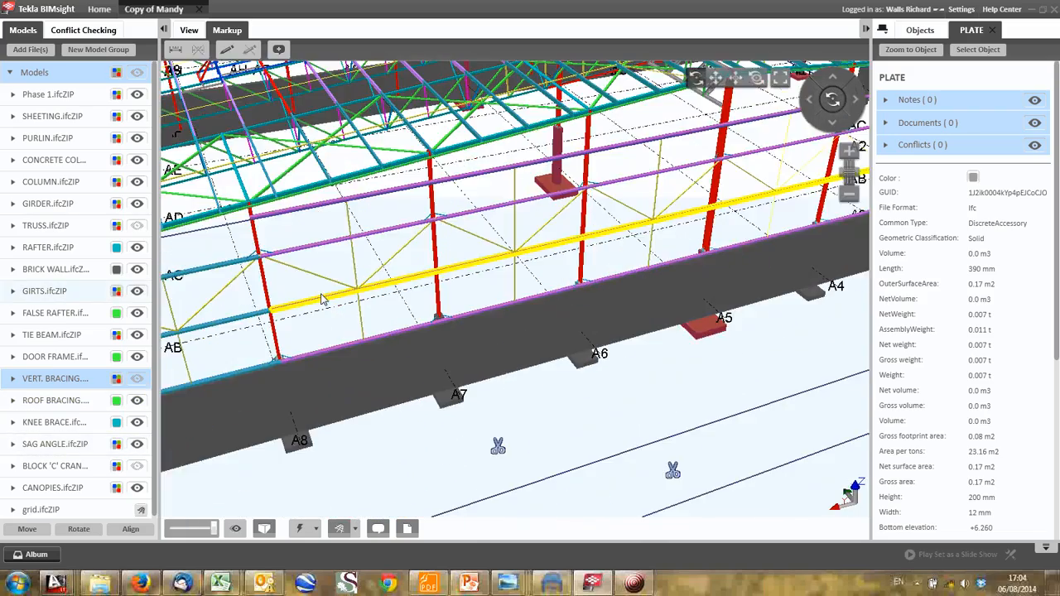
middle_drag(321, 299, 441, 320)
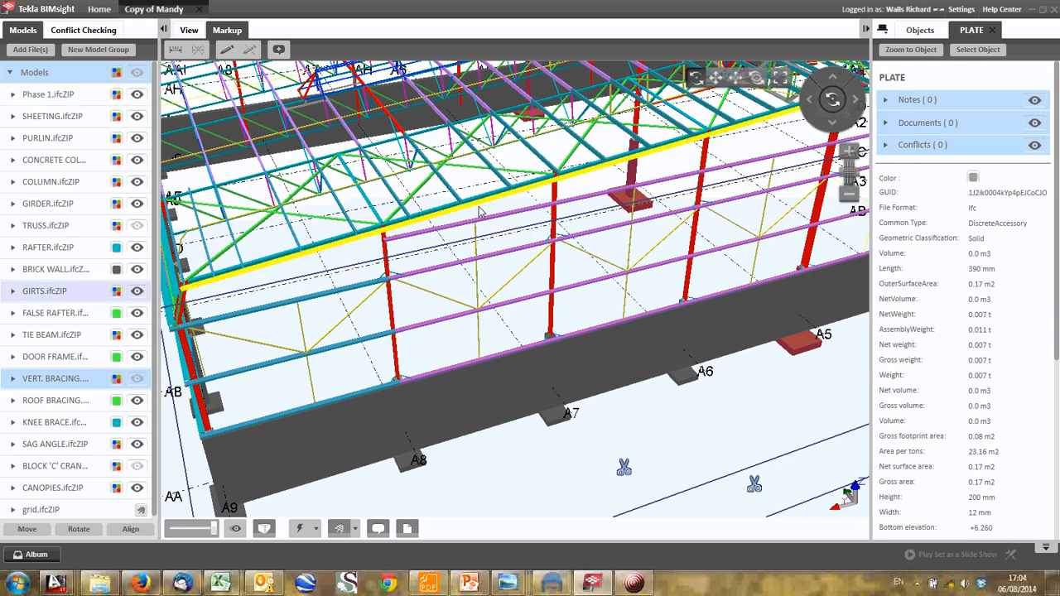
scroll(478, 207, up, 2)
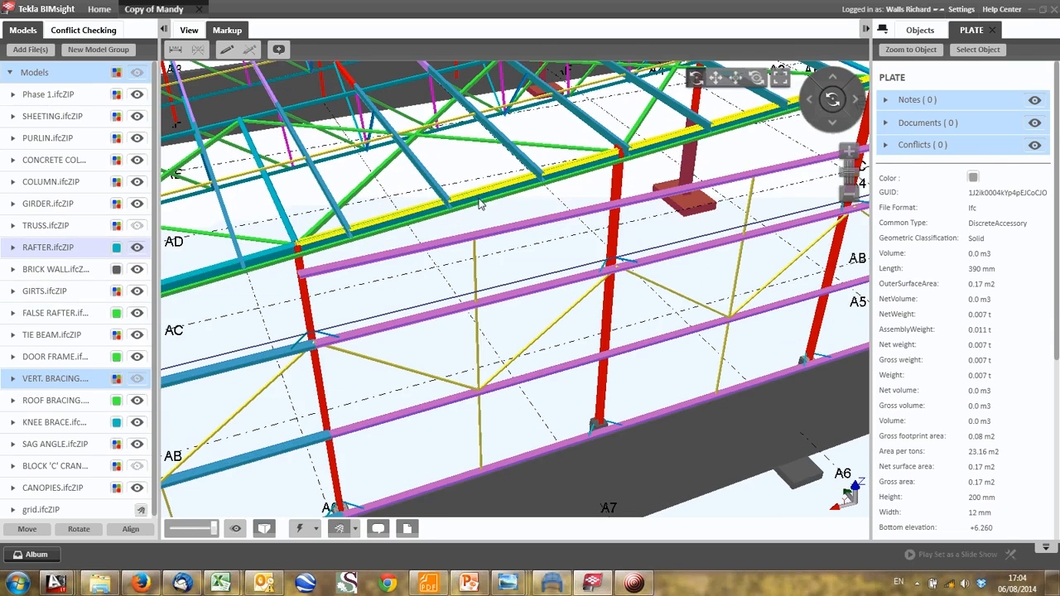
drag(476, 197, 471, 302)
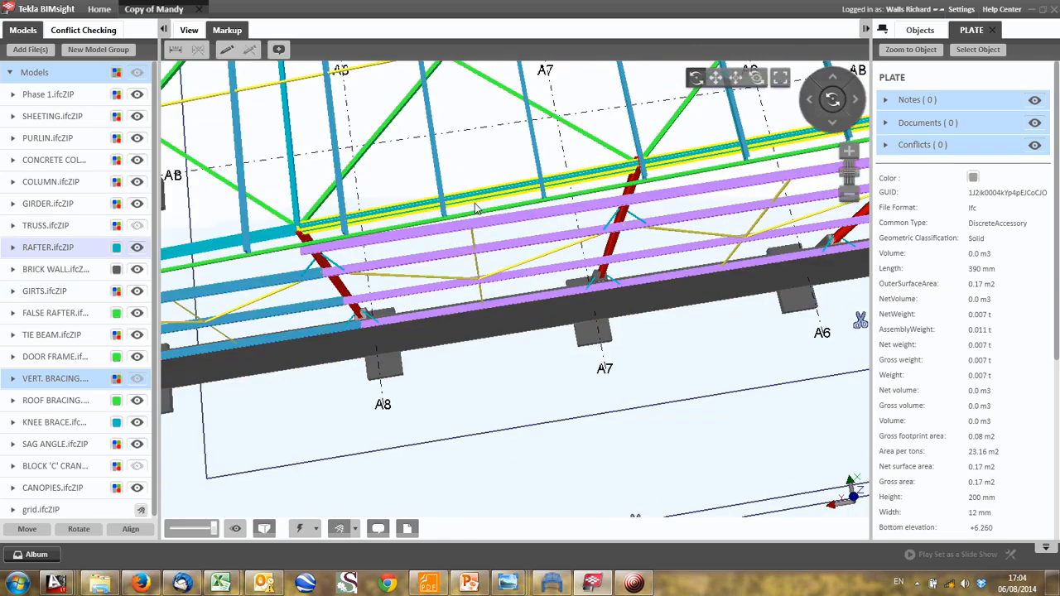
drag(477, 181, 465, 238)
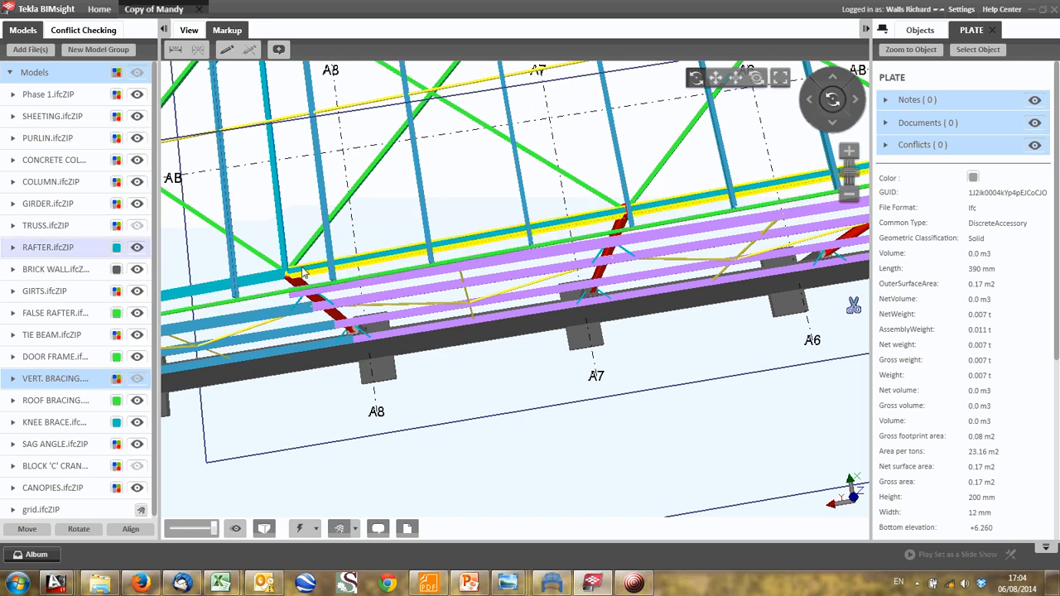
scroll(419, 253, down, 2)
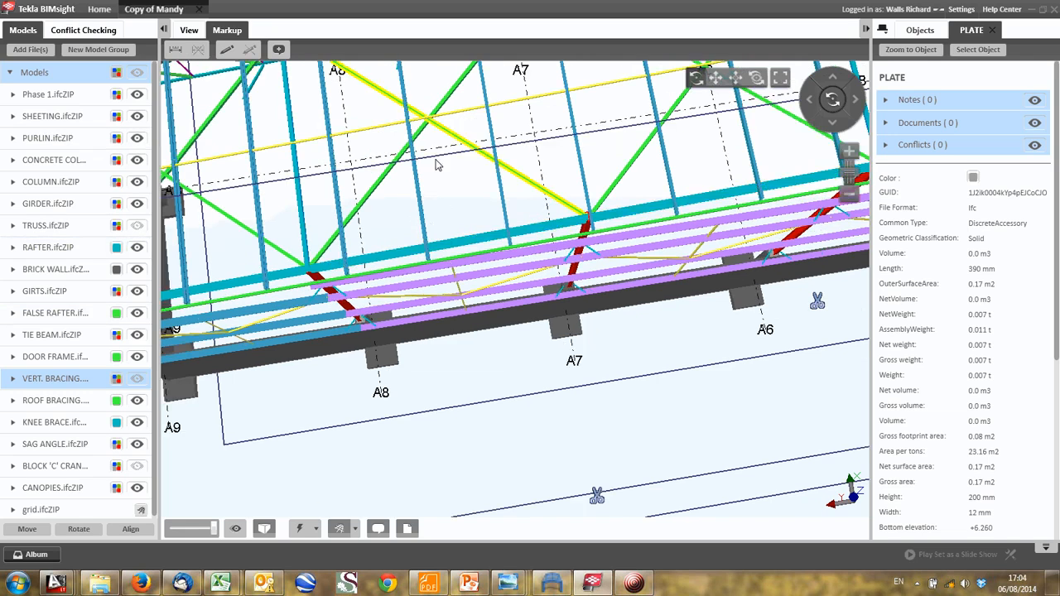
scroll(455, 218, up, 2)
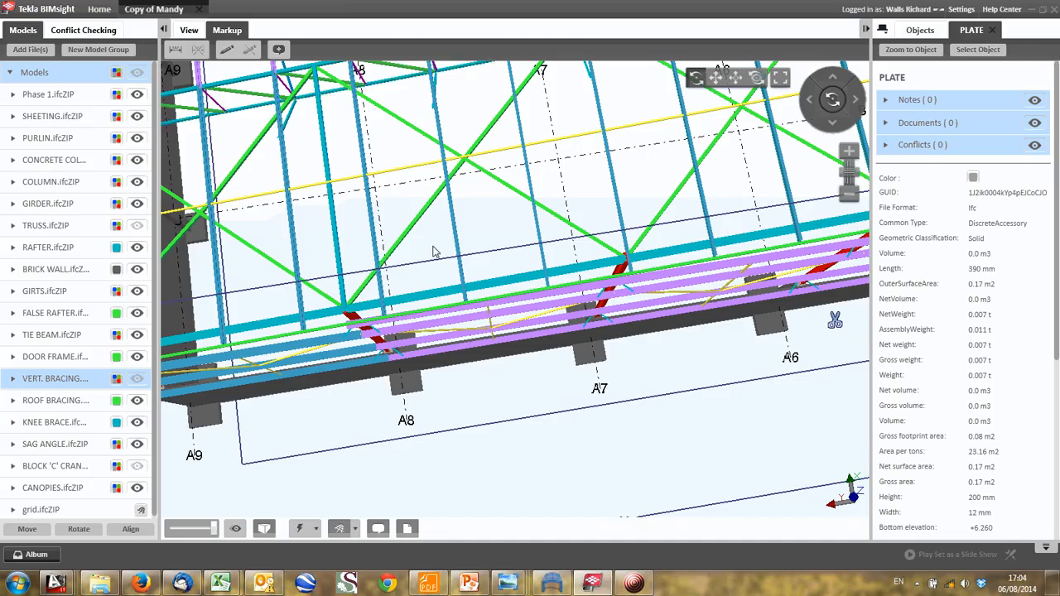
- Examine the interior roof trusses, long purlin lines, central girder and internal columns around grids AE to AH
scroll(452, 162, up, 1)
drag(452, 162, 447, 131)
middle_drag(450, 95, 457, 189)
scroll(347, 92, up, 2)
middle_drag(347, 92, 321, 162)
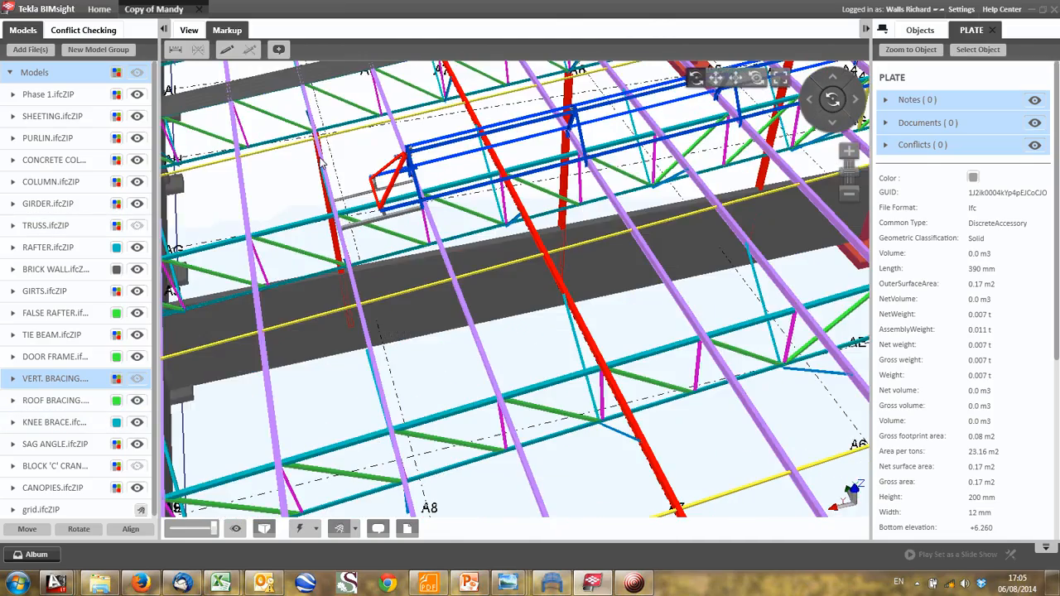
drag(322, 159, 321, 182)
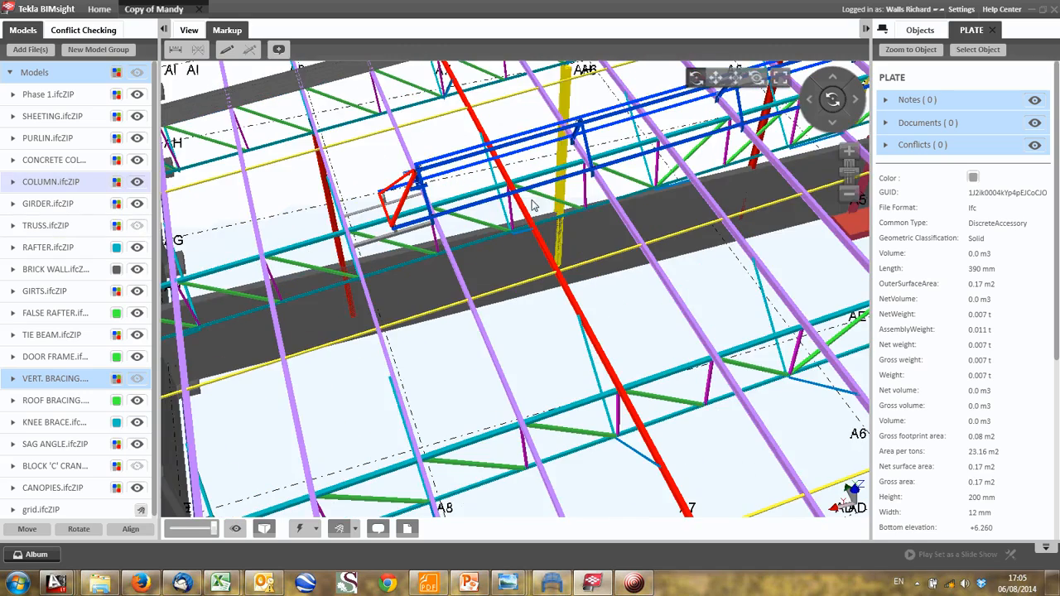
drag(534, 206, 362, 164)
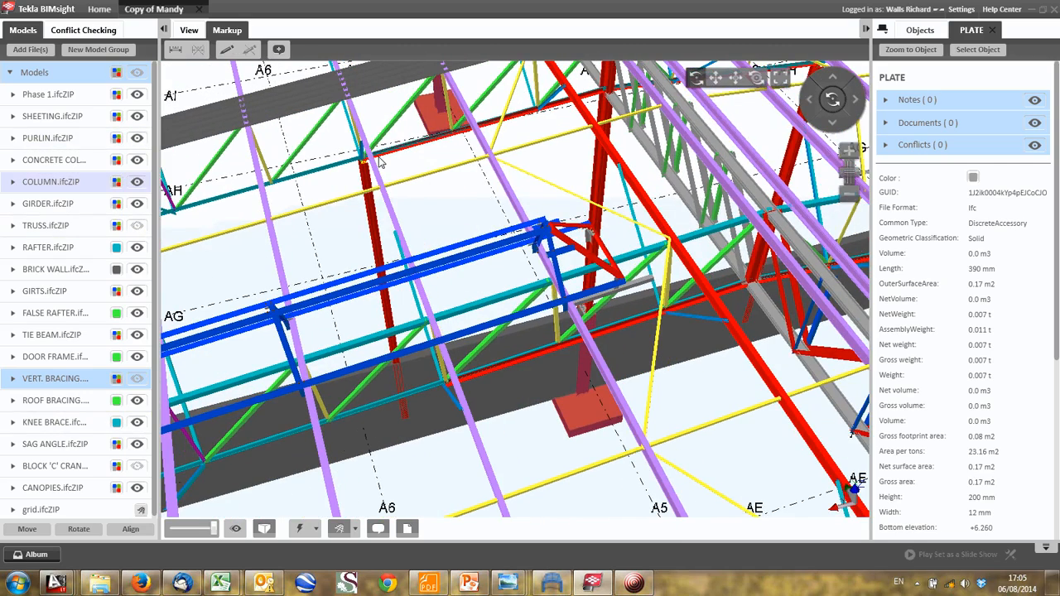
drag(380, 162, 332, 165)
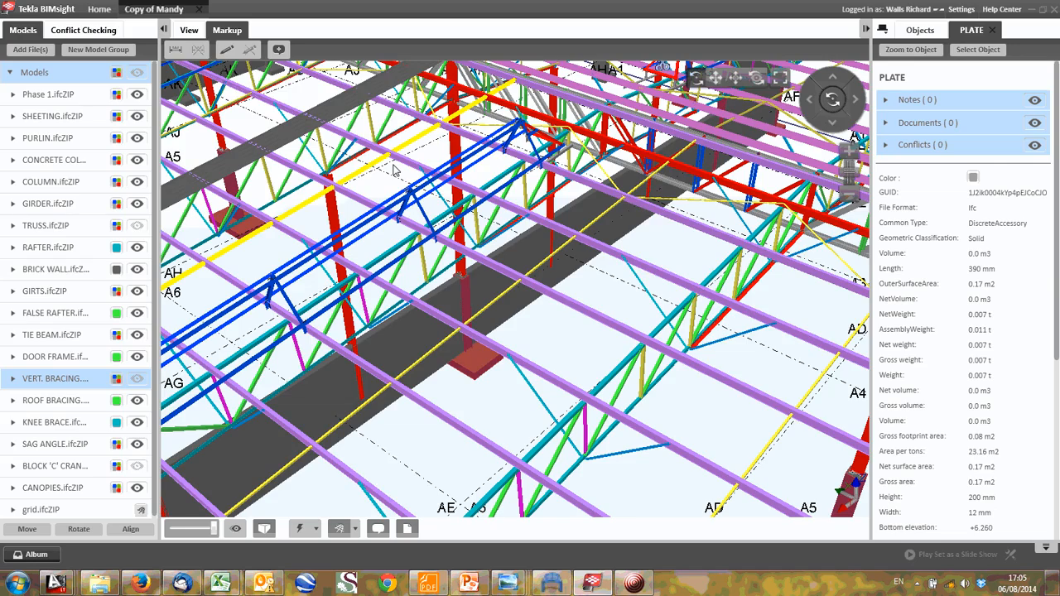
middle_drag(626, 166, 420, 242)
scroll(419, 242, up, 2)
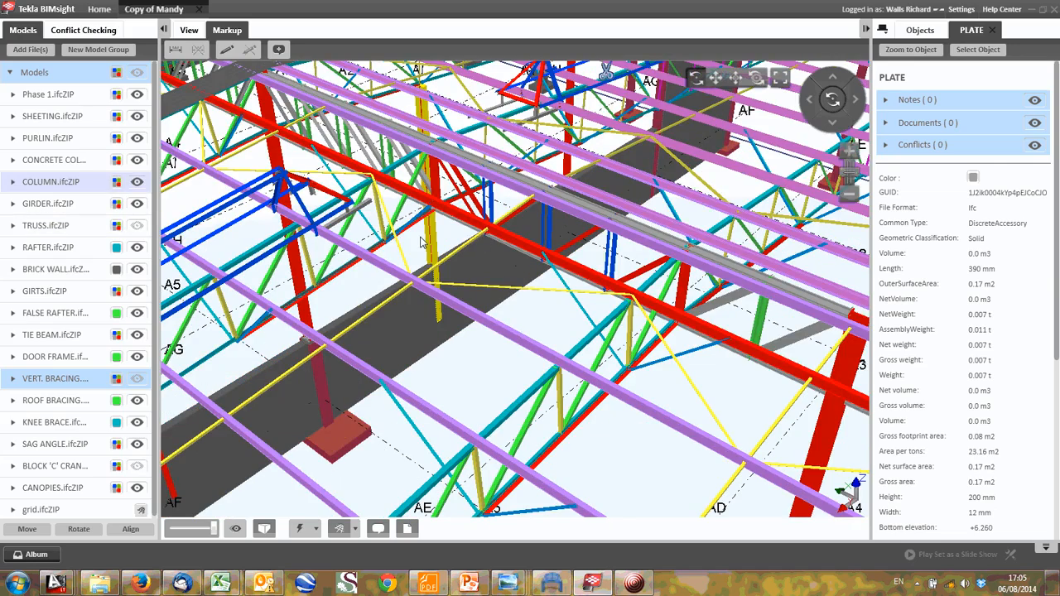
scroll(297, 302, down, 3)
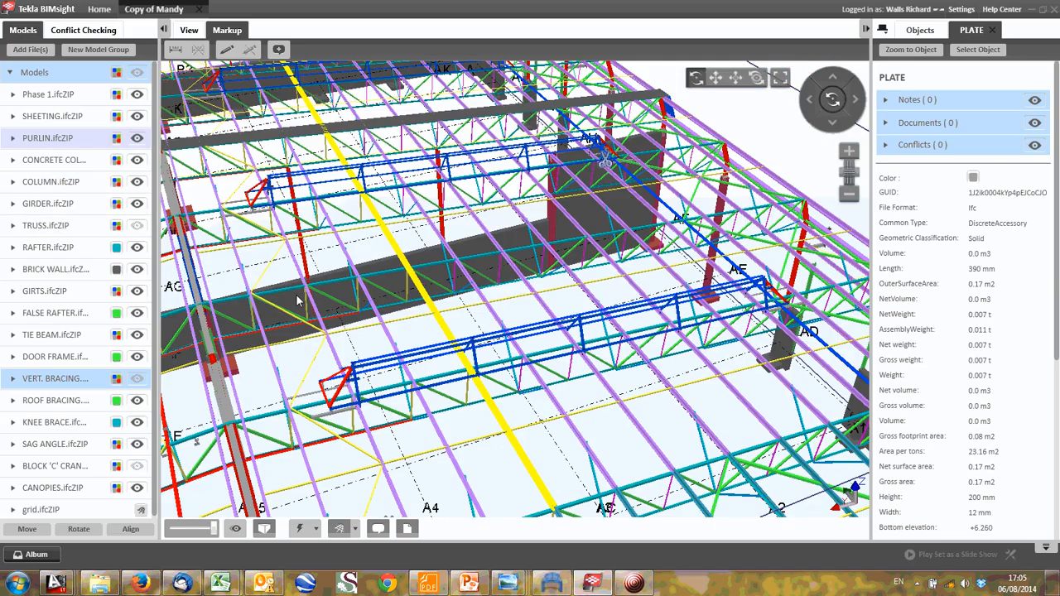
- Examine the roof bracing, purlins and the girder's end at the eaves columns along grid A1 between AE and AH
drag(297, 302, 485, 300)
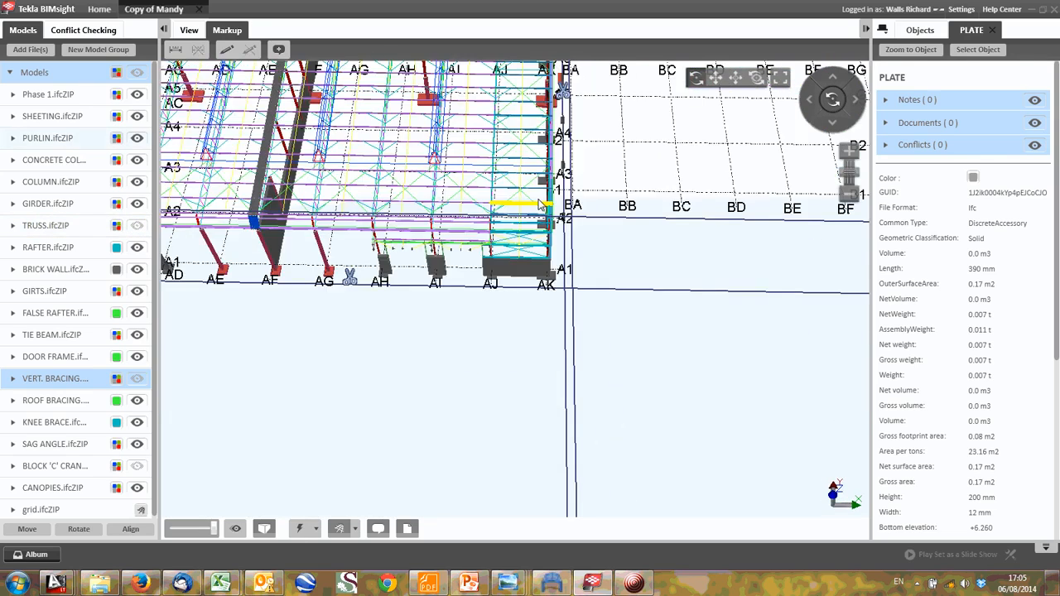
scroll(564, 232, up, 3)
scroll(564, 232, up, 2)
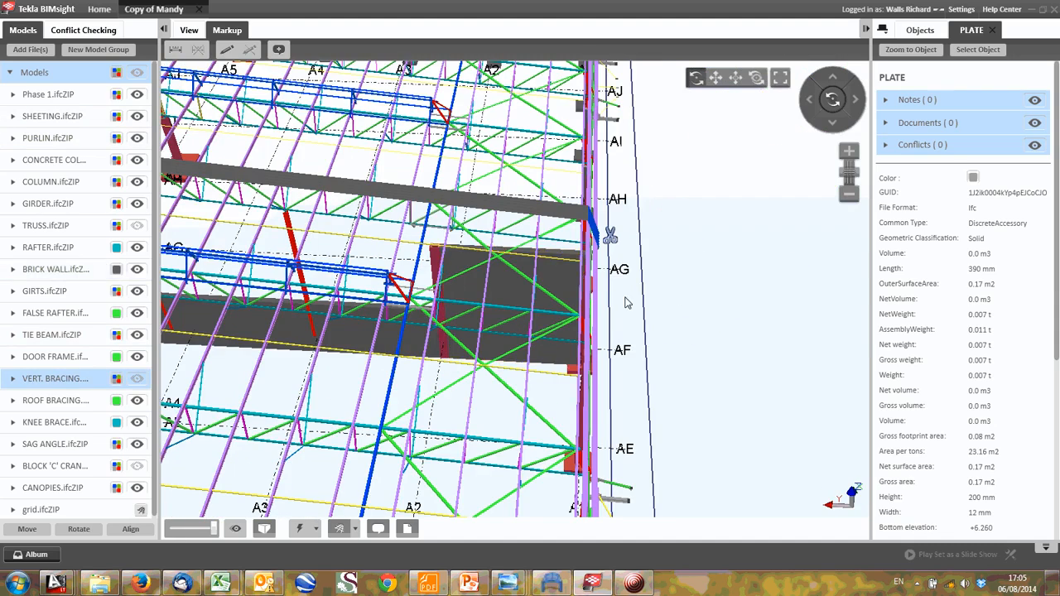
drag(525, 277, 429, 243)
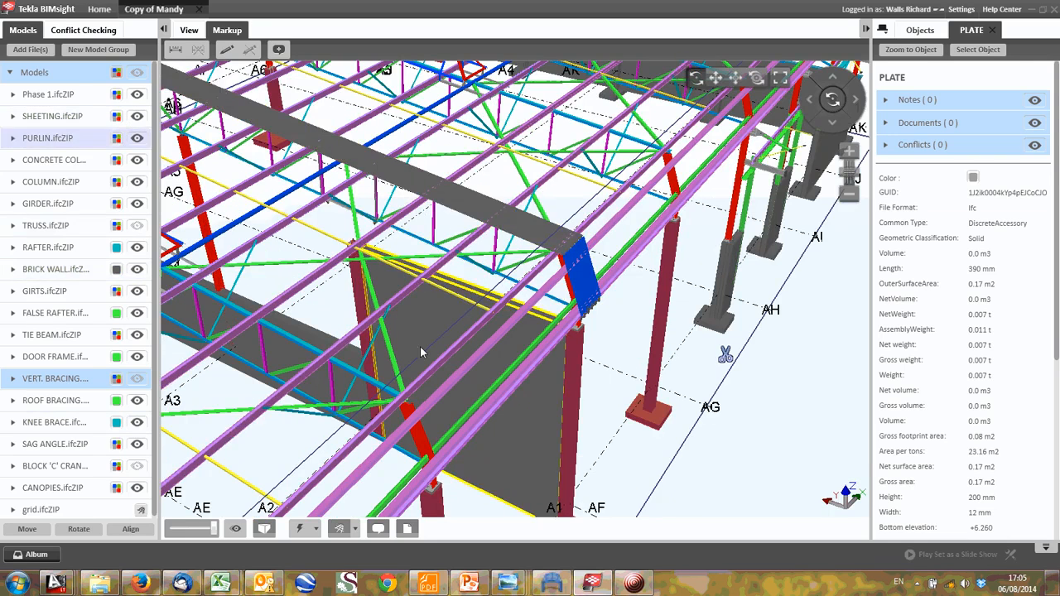
- Switch to the Analysis Sketches RevA drawing in AutoCAD and examine the upright bracing truss loaded by the H3 forces and the horizontal truss
click(46, 554)
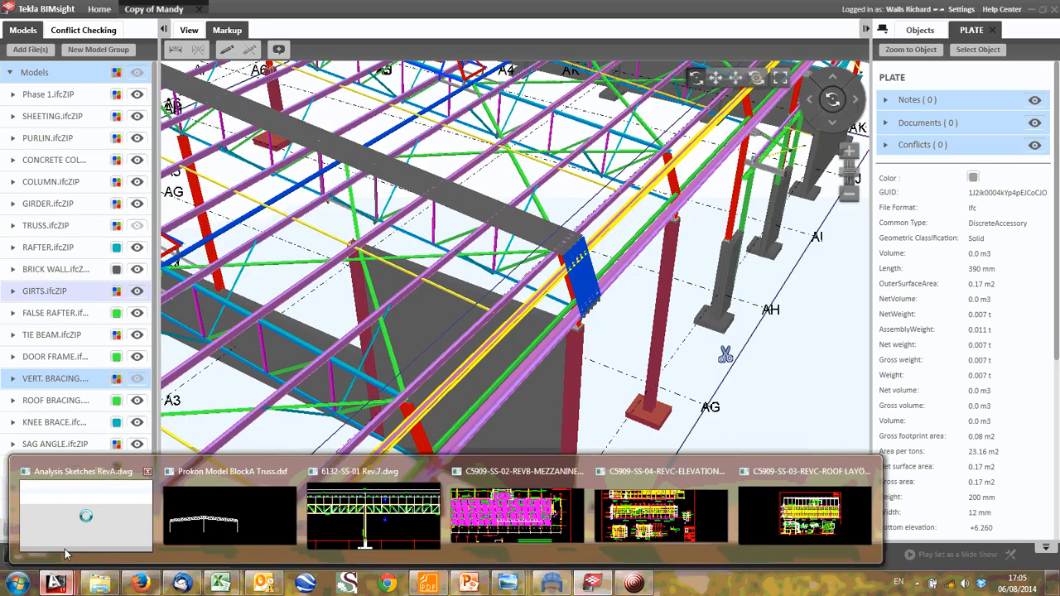
click(112, 513)
scroll(443, 314, up, 5)
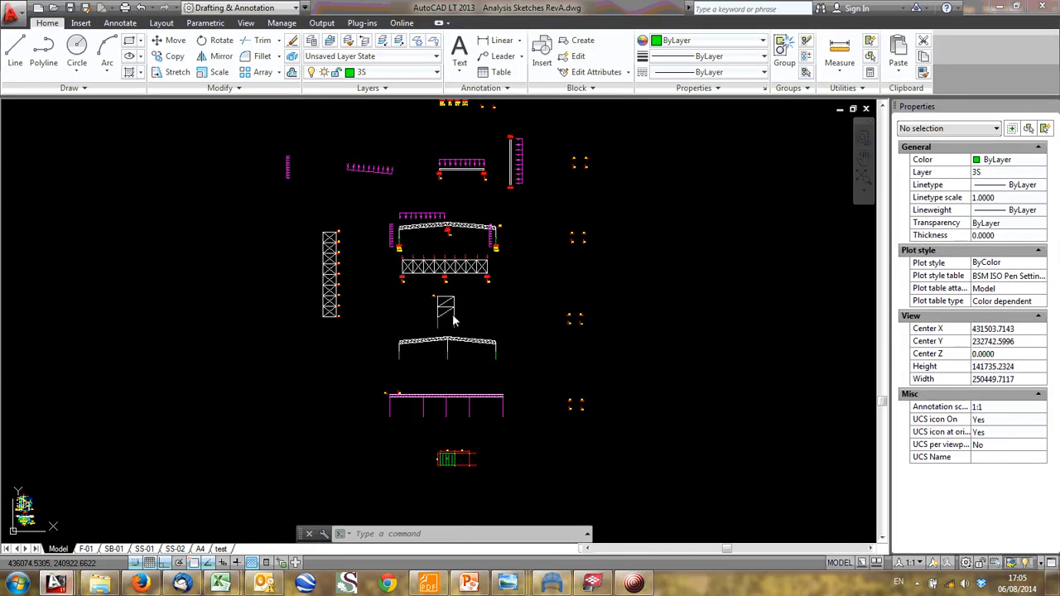
scroll(443, 313, up, 2)
scroll(434, 303, down, 5)
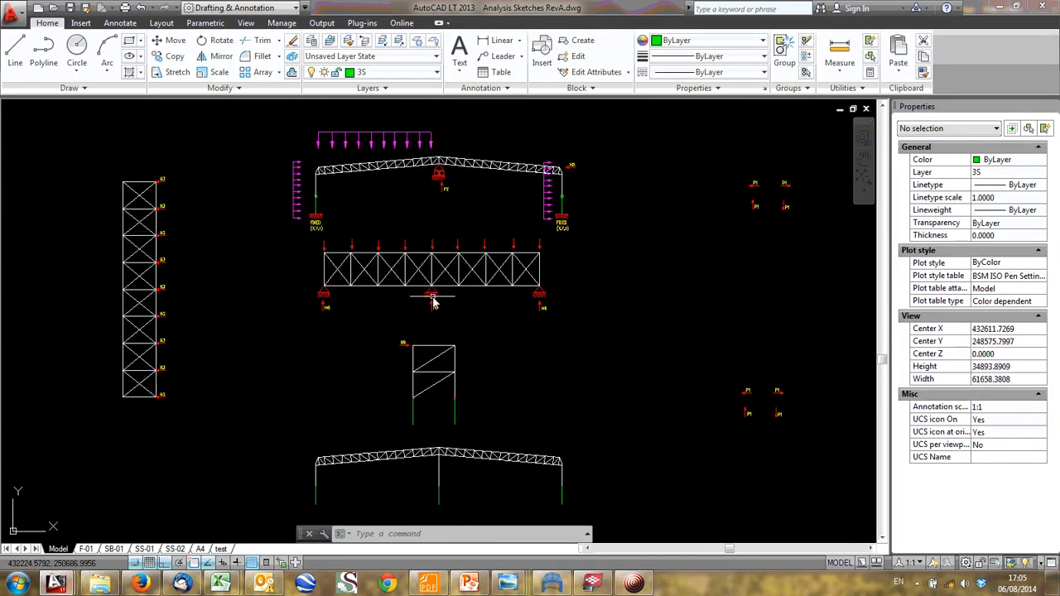
scroll(271, 283, up, 4)
scroll(215, 273, down, 2)
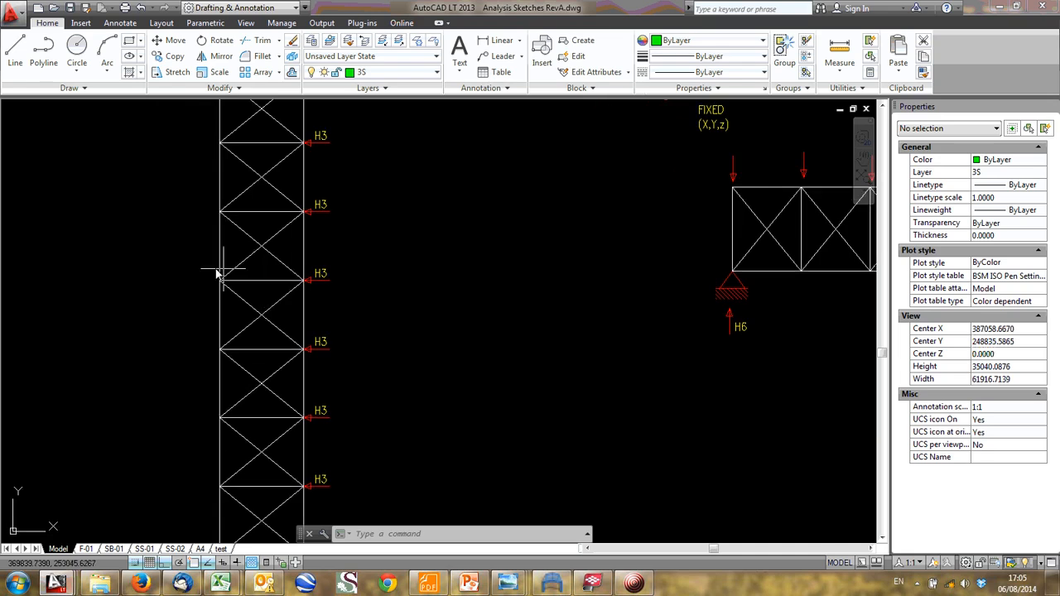
scroll(290, 283, up, 1)
scroll(530, 237, down, 4)
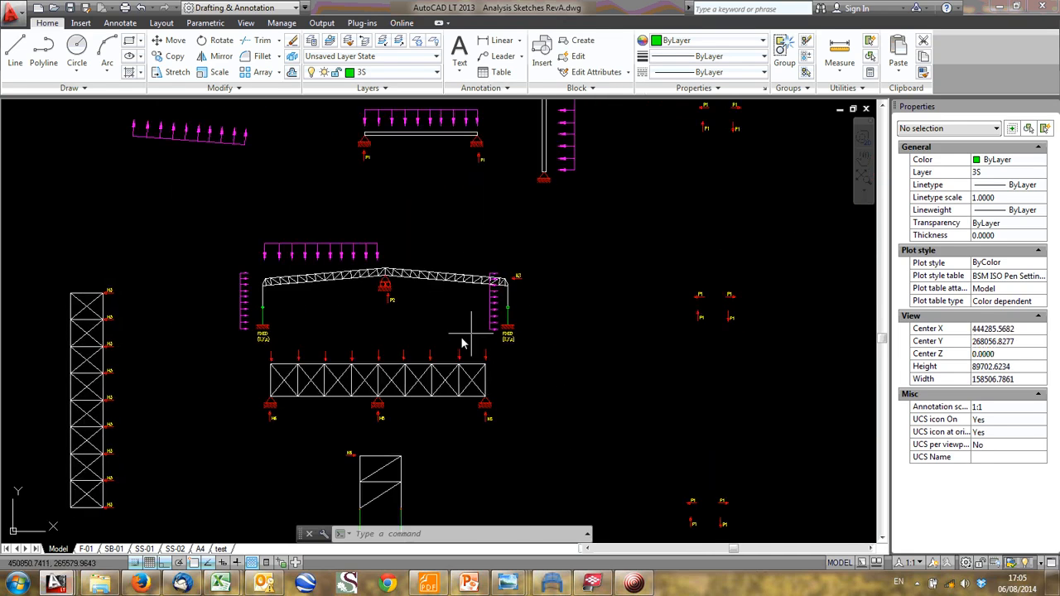
- Copy the pinned support at the horizontal truss's first H6 reaction to the upper corner of the upright truss, opposite the H3 forces
scroll(297, 412, up, 6)
scroll(296, 411, up, 2)
click(289, 395)
click(281, 386)
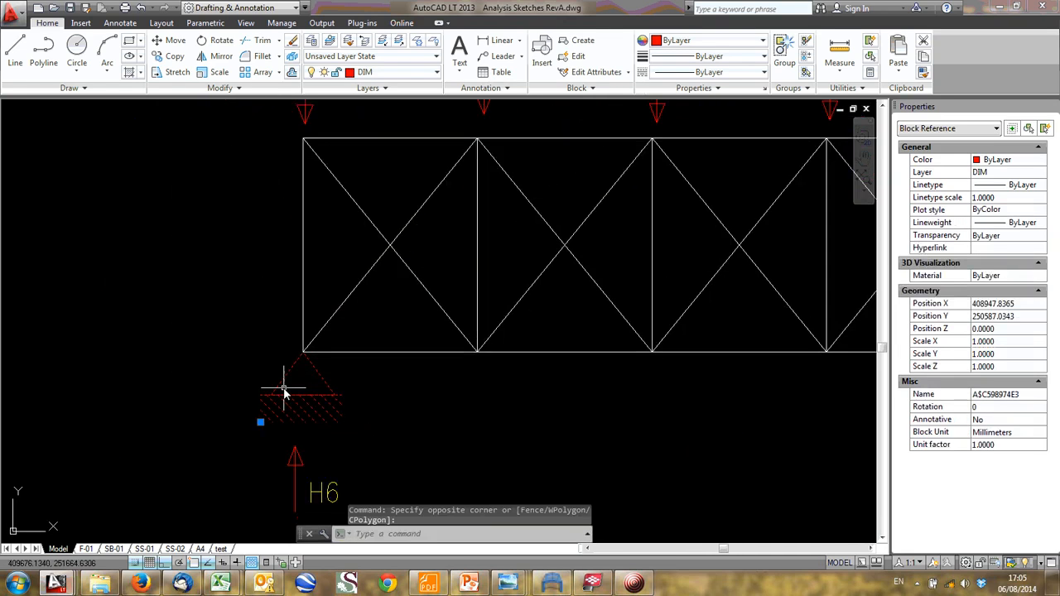
text(co)
key(Return)
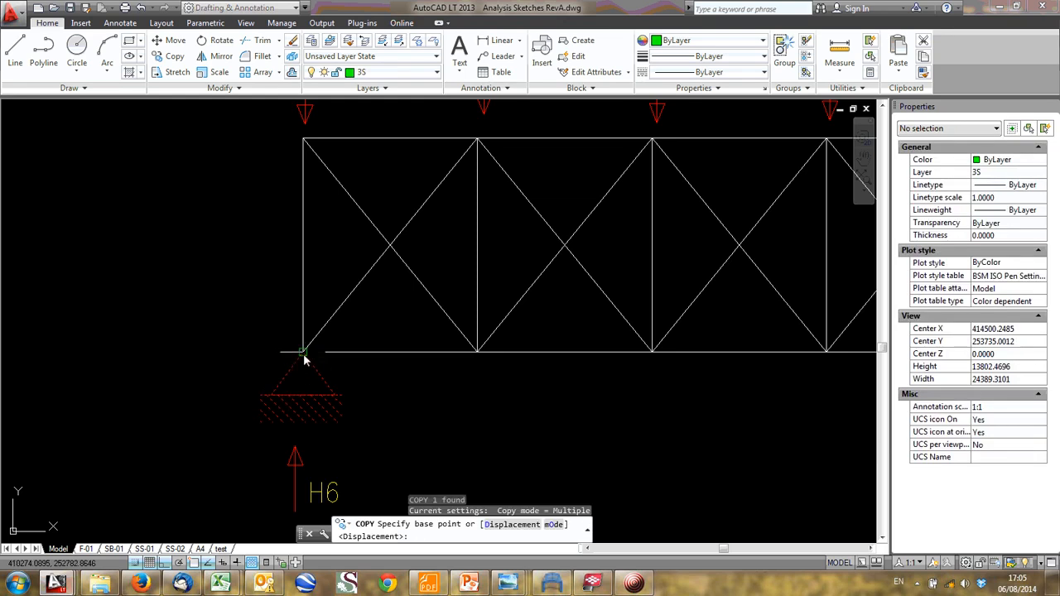
click(303, 353)
scroll(377, 330, down, 6)
scroll(133, 249, up, 3)
middle_drag(132, 249, 371, 325)
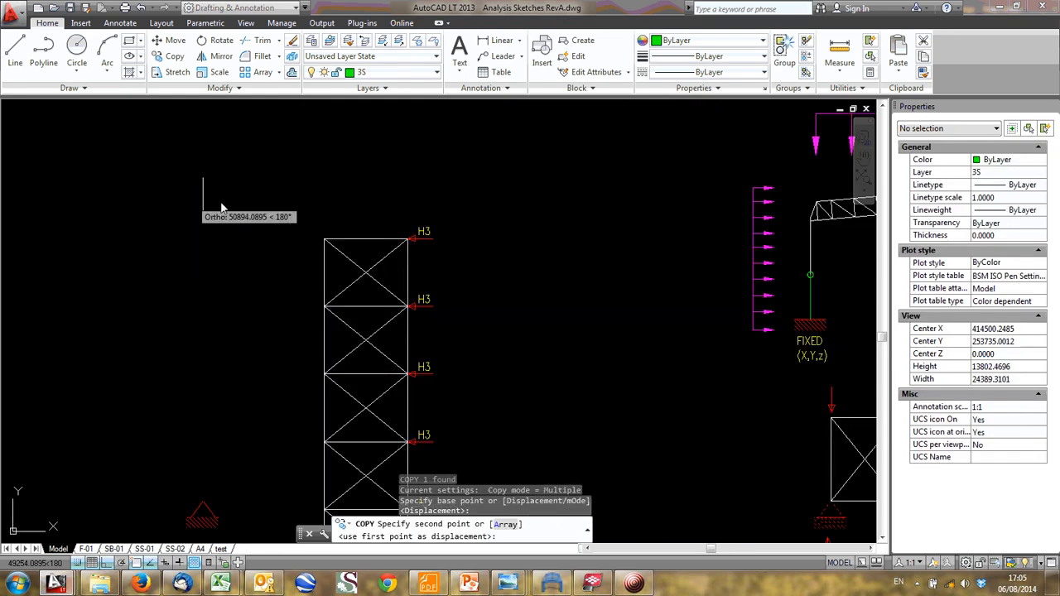
click(324, 241)
- Place further copies of the pinned support at the middle and lowest nodes of the upright truss's unloaded chord
scroll(306, 361, down, 2)
middle_drag(306, 361, 279, 202)
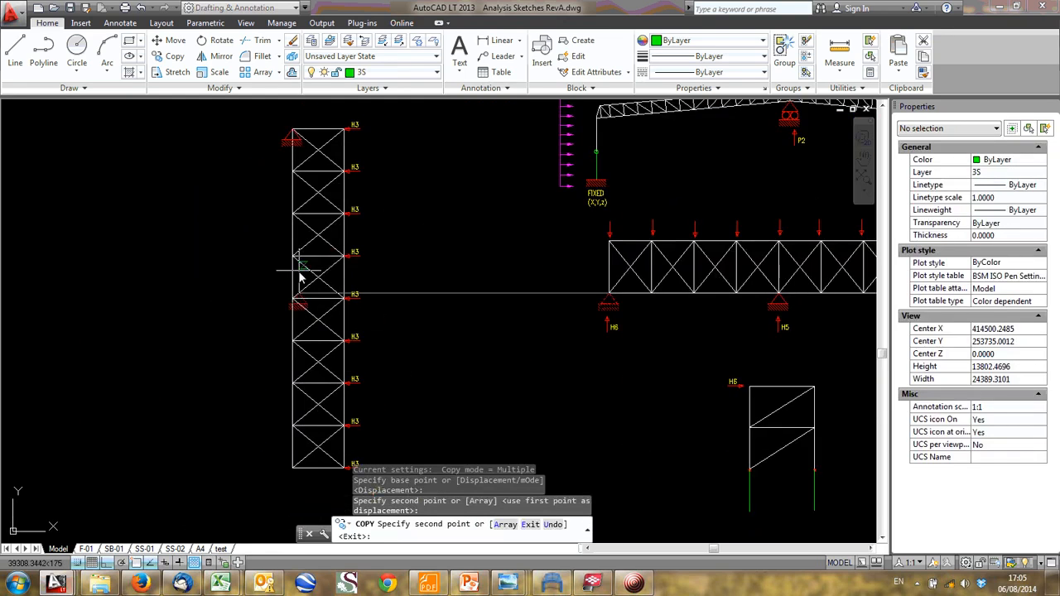
click(294, 300)
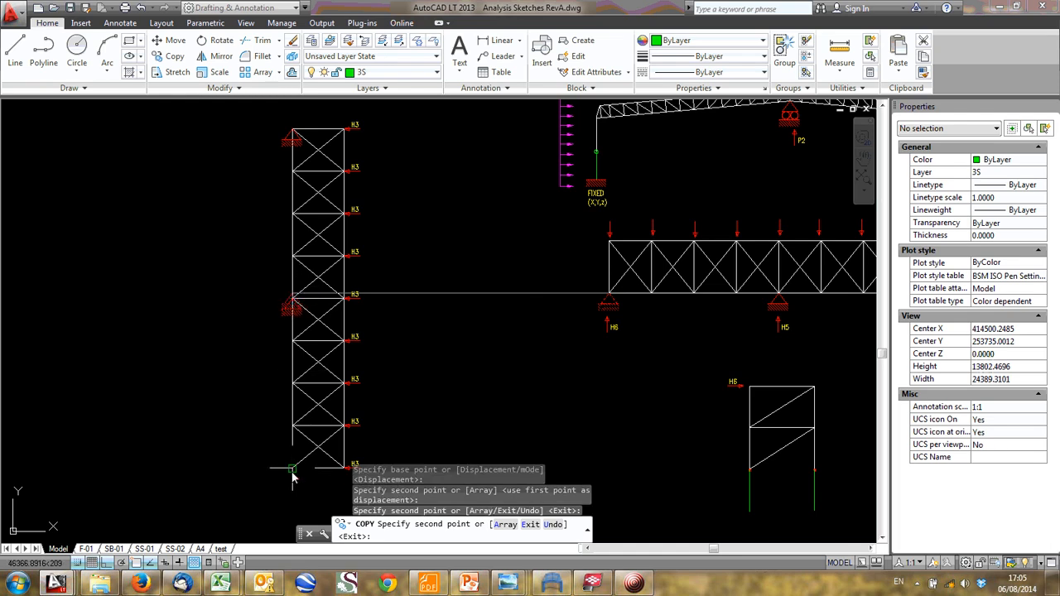
click(292, 469)
scroll(293, 351, up, 4)
key(Escape)
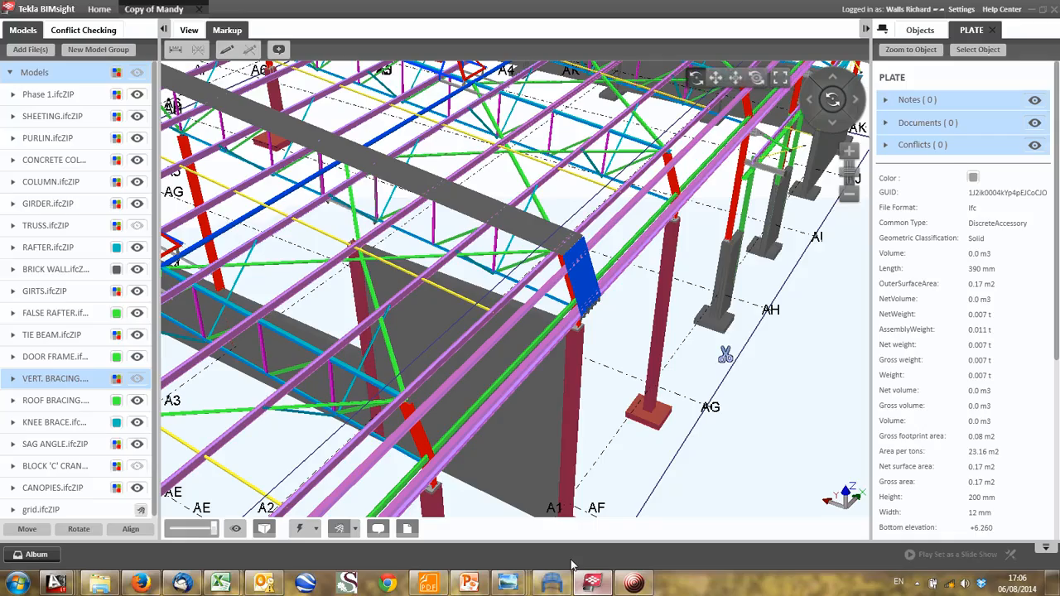
- Switch to Tekla BIMsight and examine the columns along grid A1 and the overall building frame
click(553, 585)
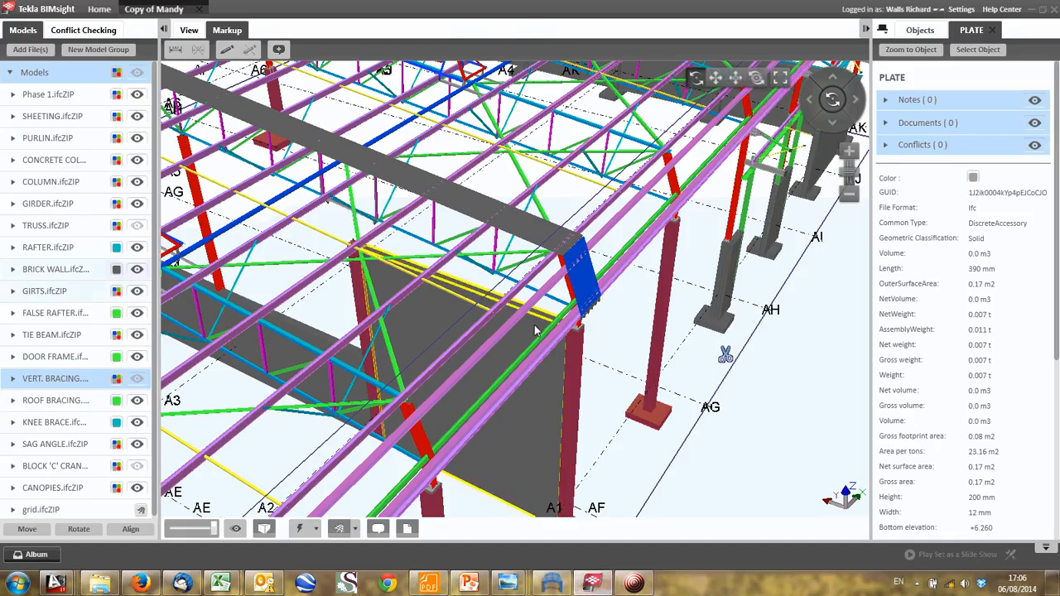
scroll(519, 329, down, 3)
middle_drag(516, 329, 577, 328)
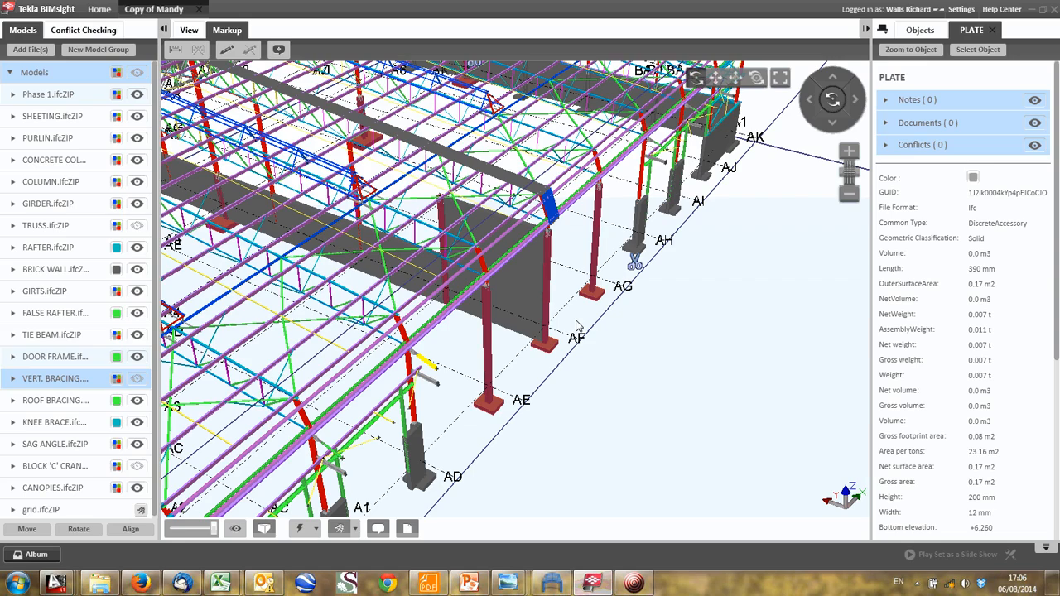
drag(578, 328, 443, 345)
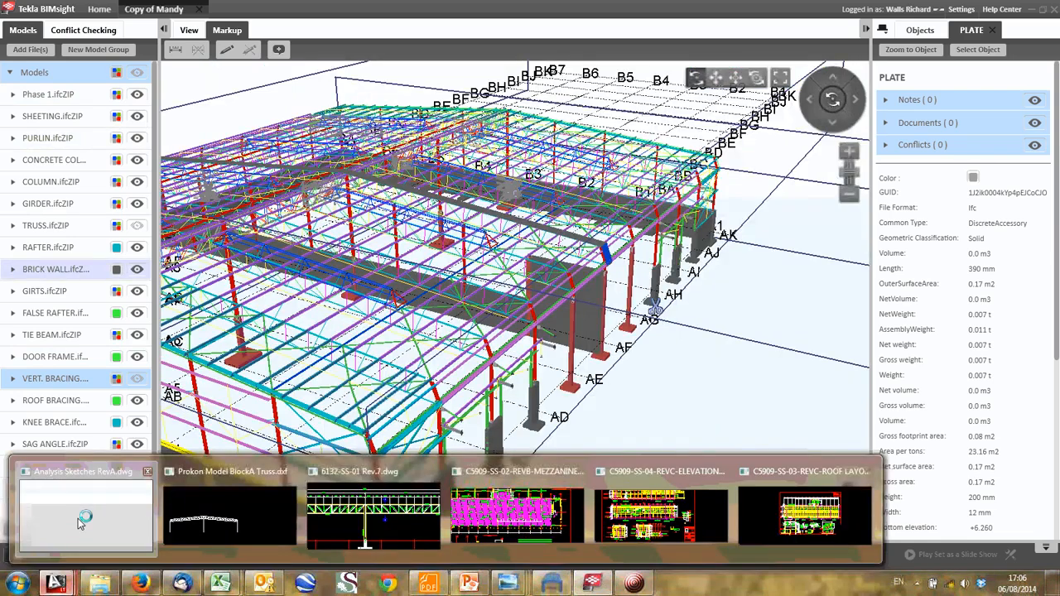
- Switch back to the AutoCAD sketches and draw the opposing diagonal in the upper panel of the H6-loaded vertical bracing frame
click(81, 522)
scroll(580, 348, down, 2)
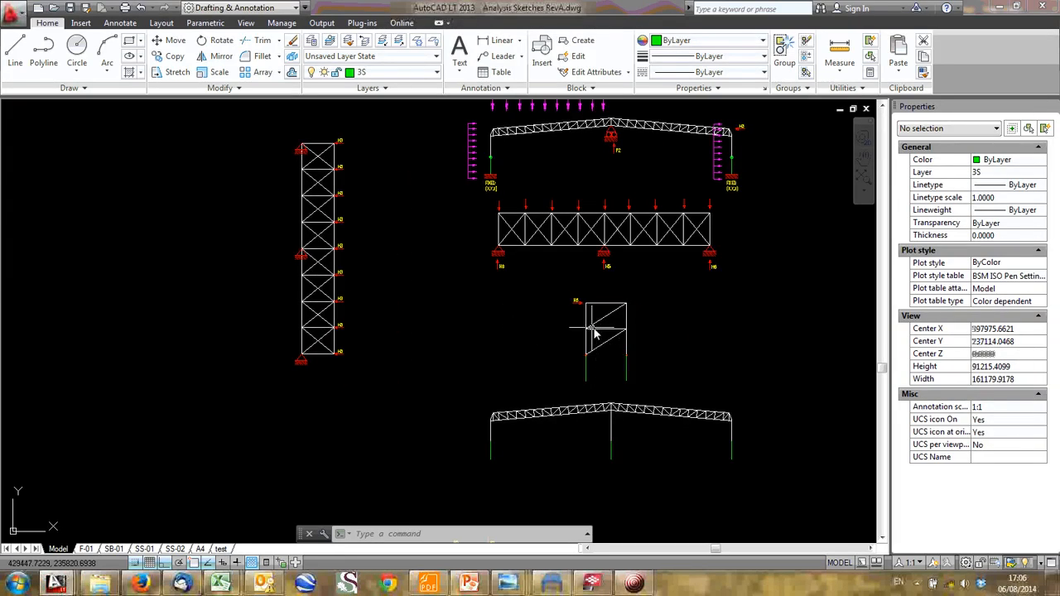
text(l)
key(Return)
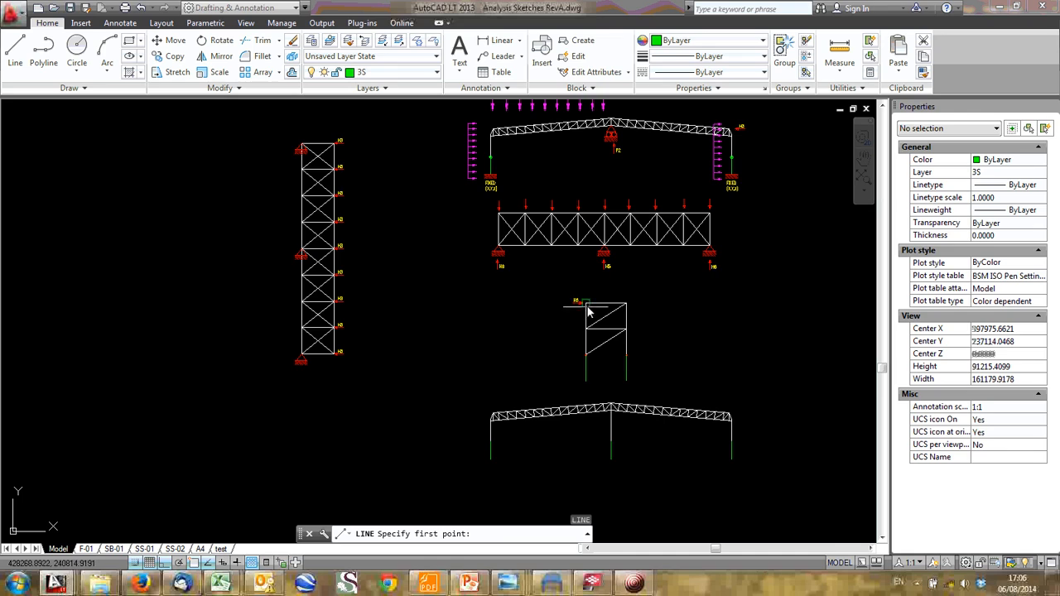
click(586, 304)
click(626, 329)
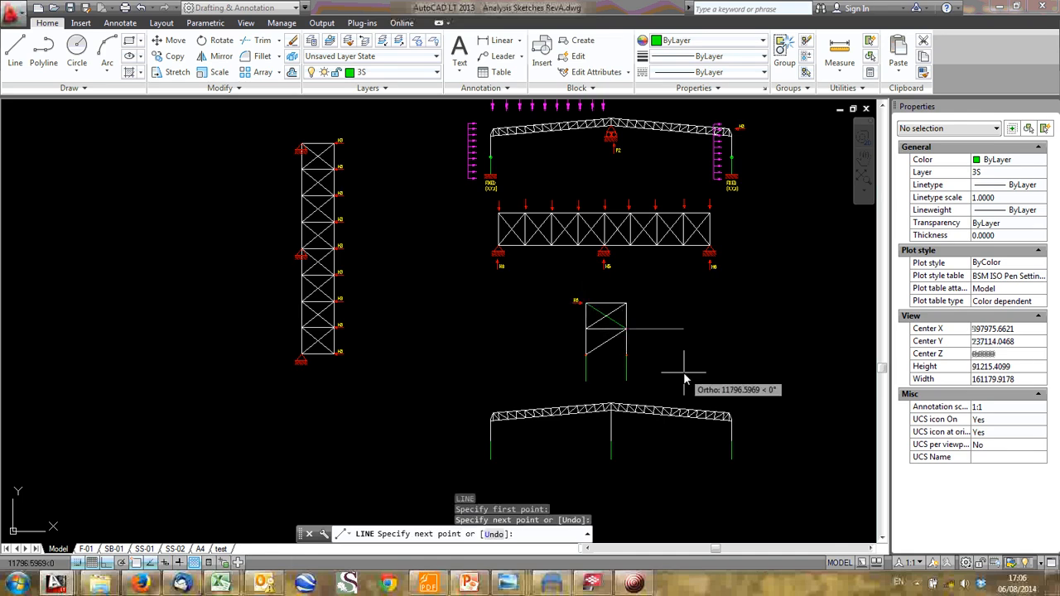
key(Escape)
- Draw the opposing diagonal in the lower panel of the vertical bracing frame, ending at the far column's hinge
text(l)
key(Return)
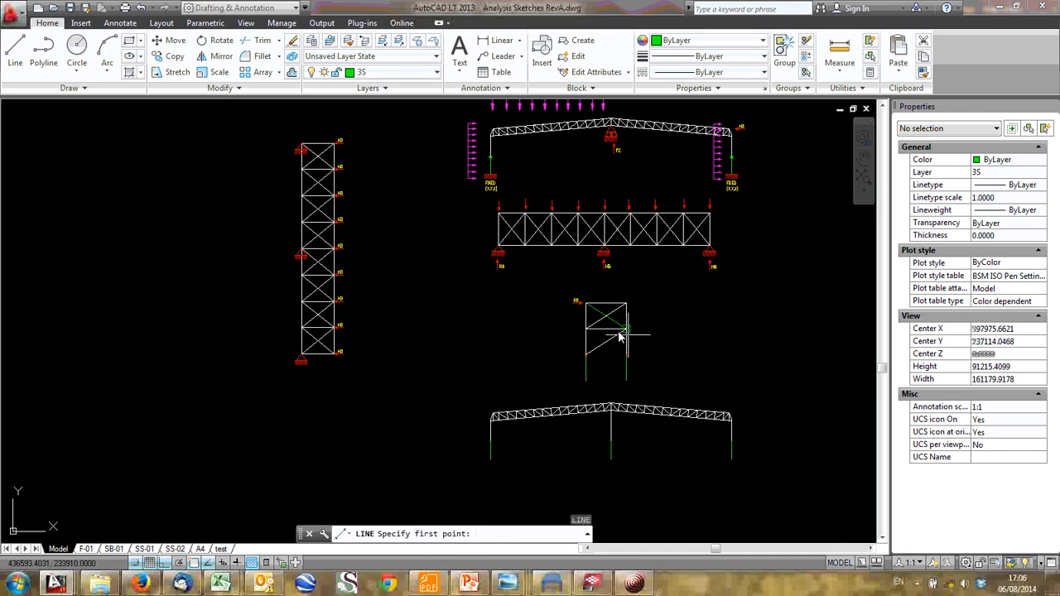
click(587, 353)
scroll(634, 358, up, 10)
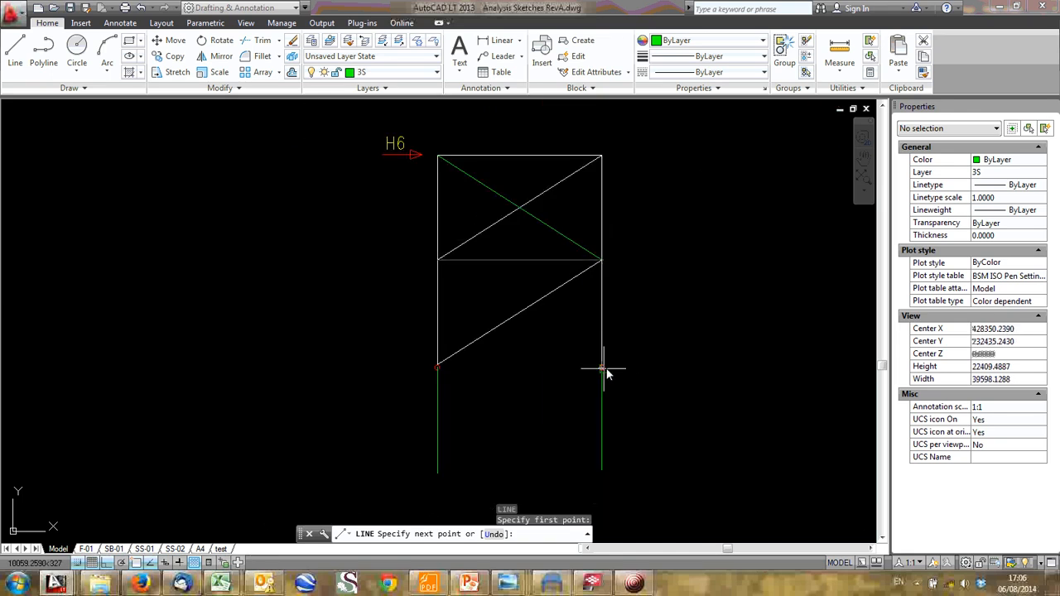
click(643, 355)
key(Escape)
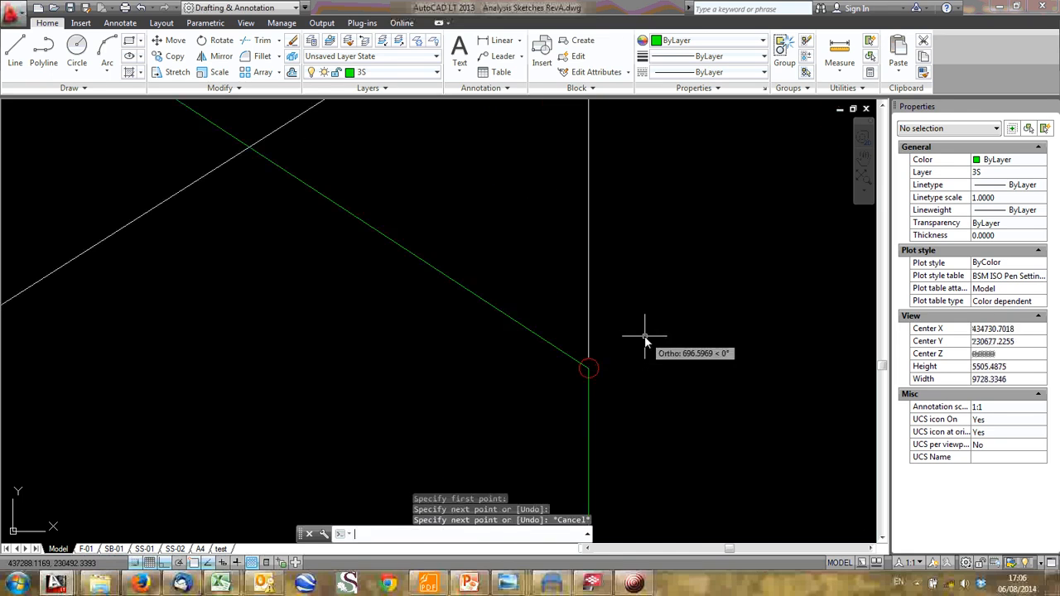
- Examine the cross-braced vertical frame, its column hinges and the truss sketches with the H5 and H6 reactions
scroll(643, 356, down, 7)
middle_drag(517, 375, 507, 379)
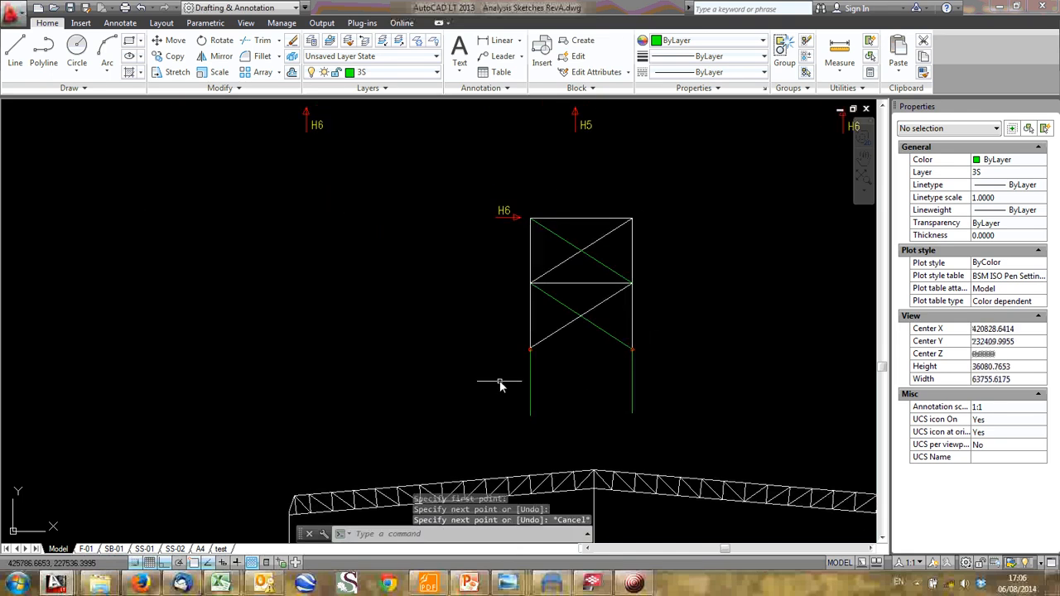
middle_drag(575, 235, 444, 332)
scroll(443, 336, down, 4)
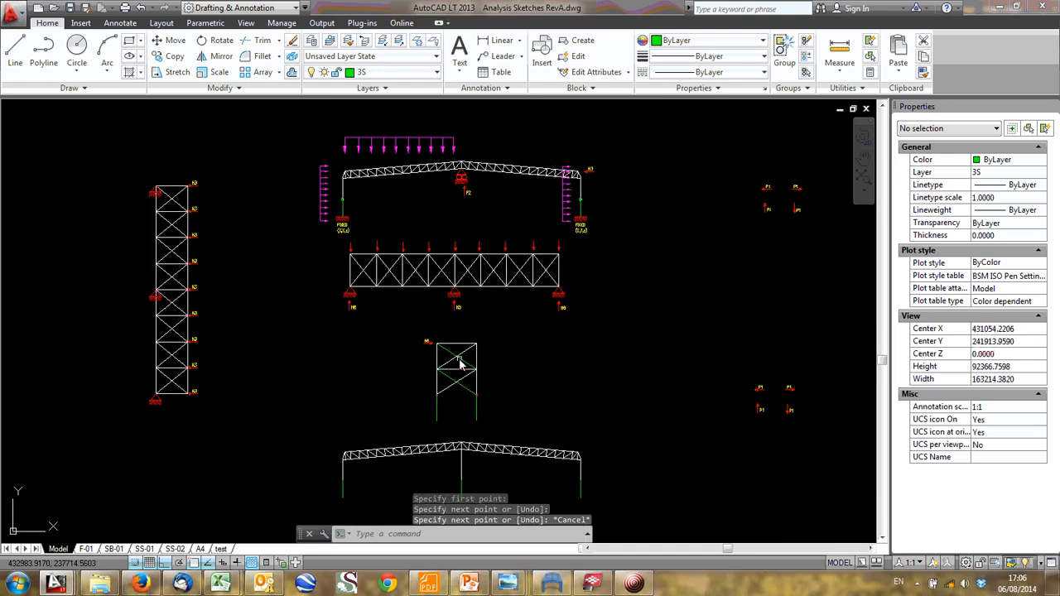
scroll(438, 395, up, 4)
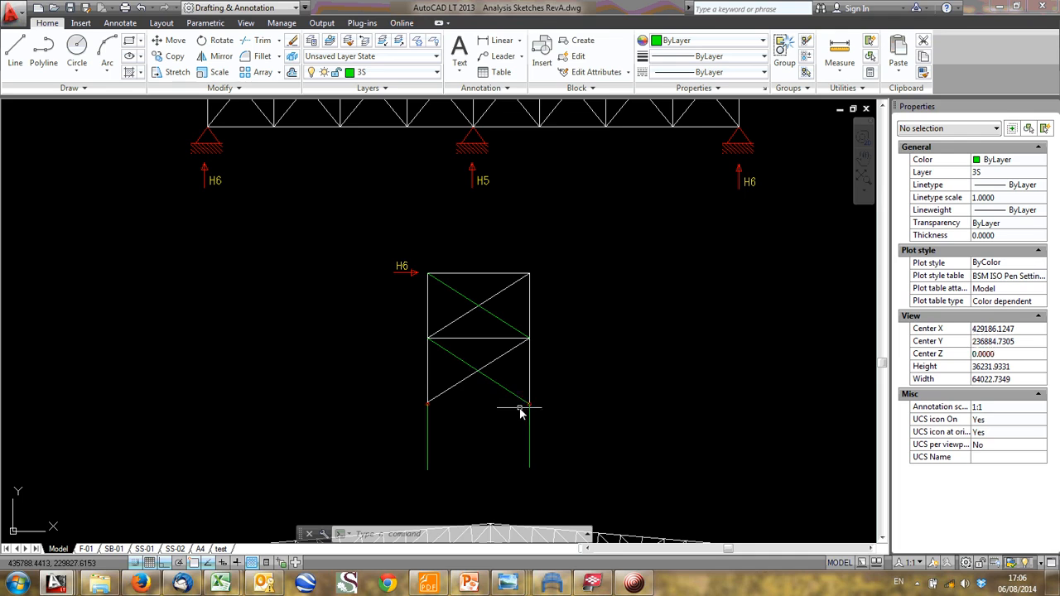
scroll(522, 410, down, 2)
scroll(525, 399, down, 2)
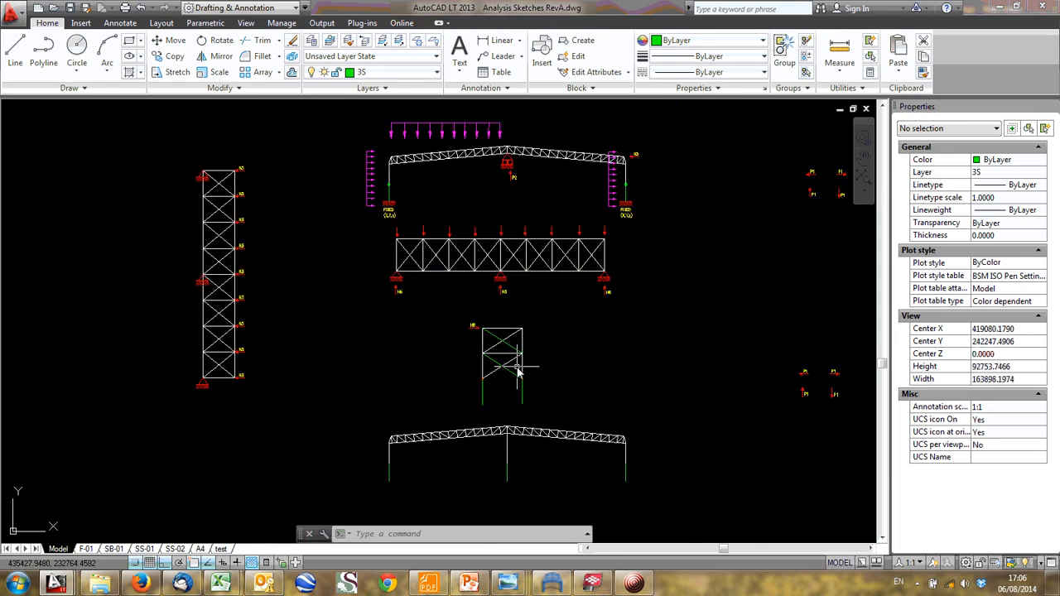
middle_drag(525, 399, 526, 432)
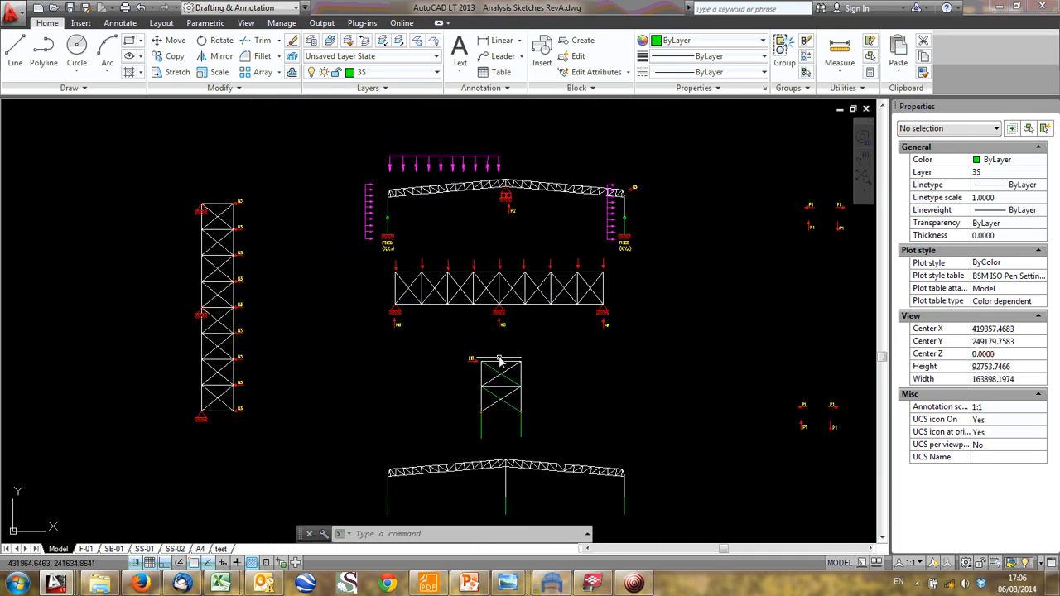
scroll(504, 410, up, 8)
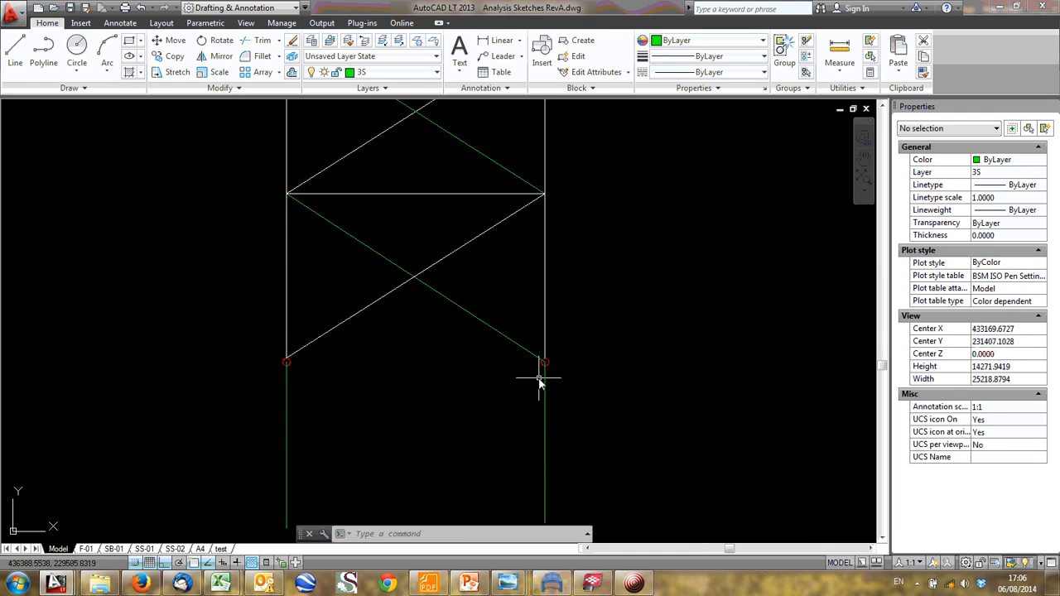
scroll(499, 386, down, 2)
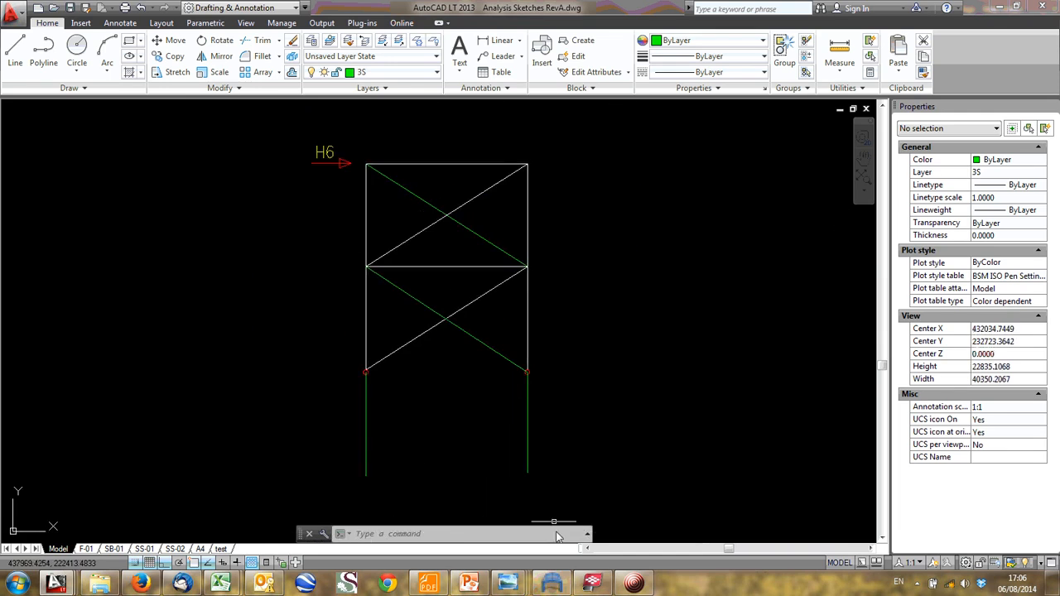
- Switch to Tekla BIMsight and mark the gable wall area between grids A3 and A1 with a freehand scribble
click(593, 583)
scroll(580, 228, up, 3)
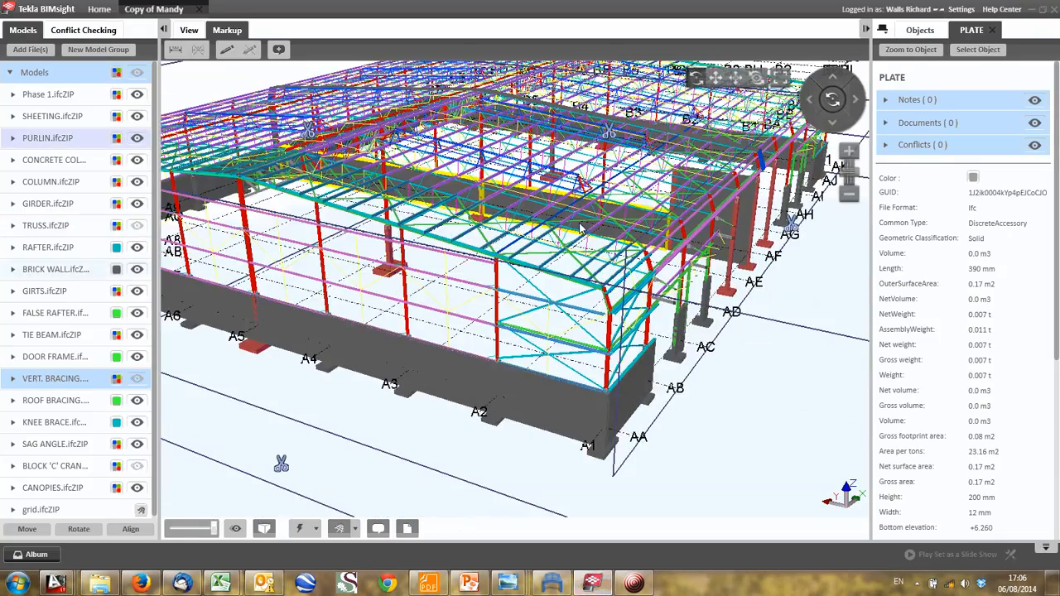
drag(582, 229, 282, 133)
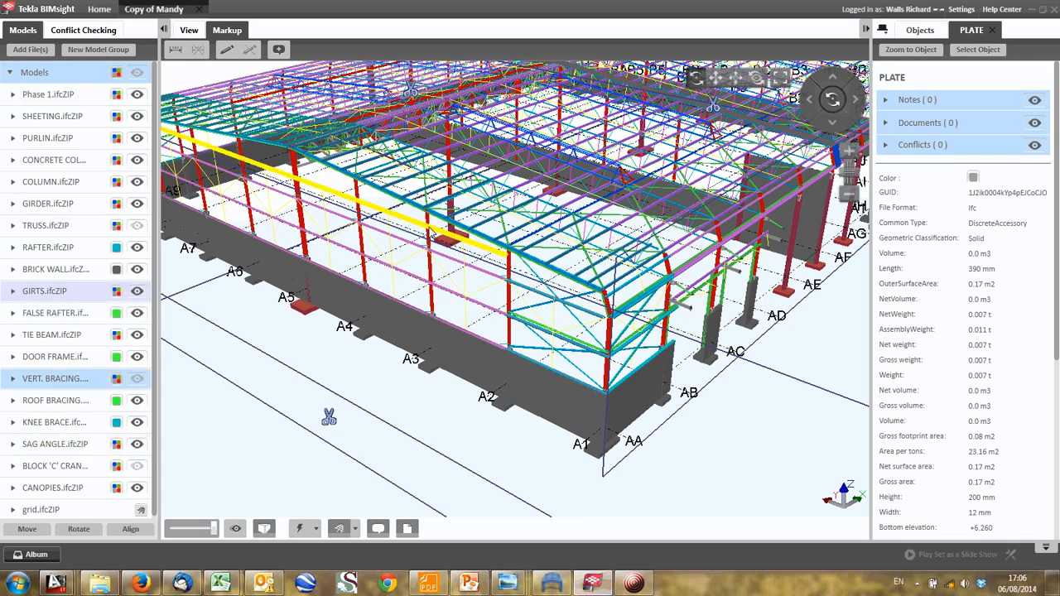
click(228, 50)
mouse_move(432, 263)
mouse_down()
mouse_move(543, 253)
mouse_move(557, 305)
mouse_move(423, 253)
mouse_up()
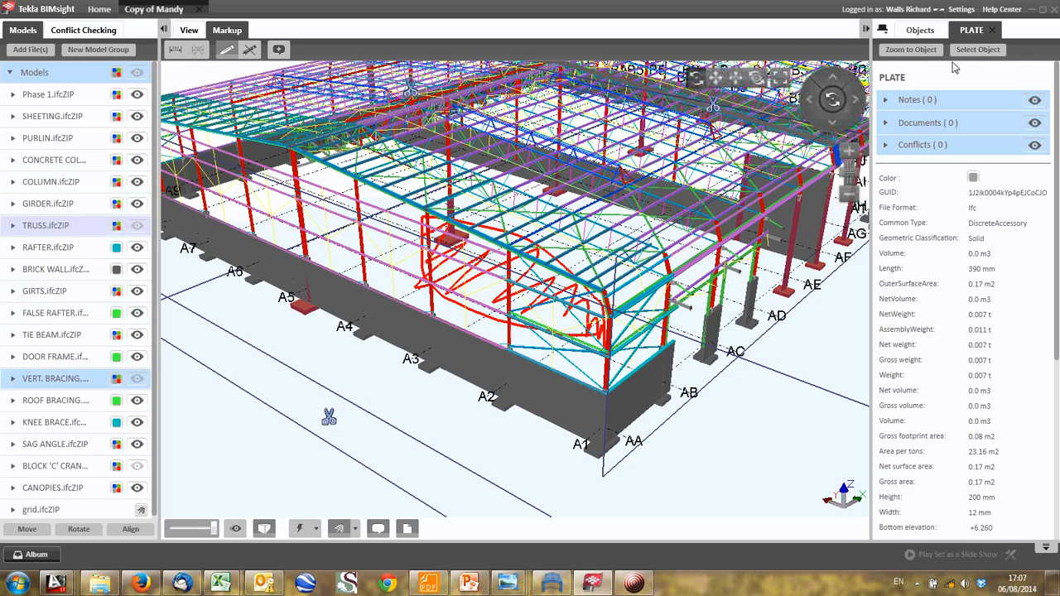
- Switch to the AutoCAD sketches and examine the H6-loaded vertical bracing frame alongside the roof bracing and truss frame sketches
mouse_move(56, 584)
click(147, 516)
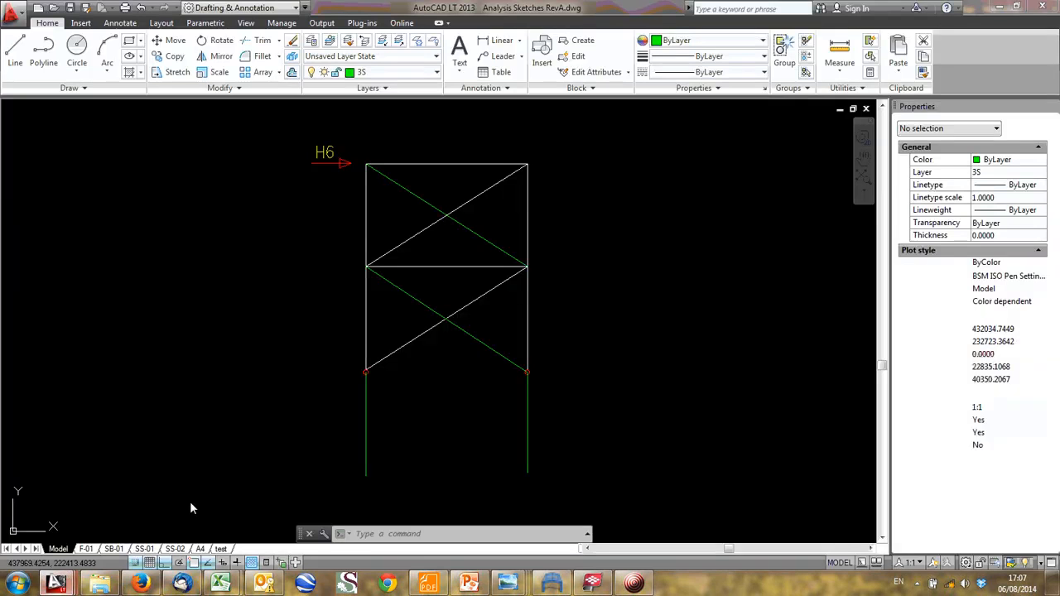
click(365, 142)
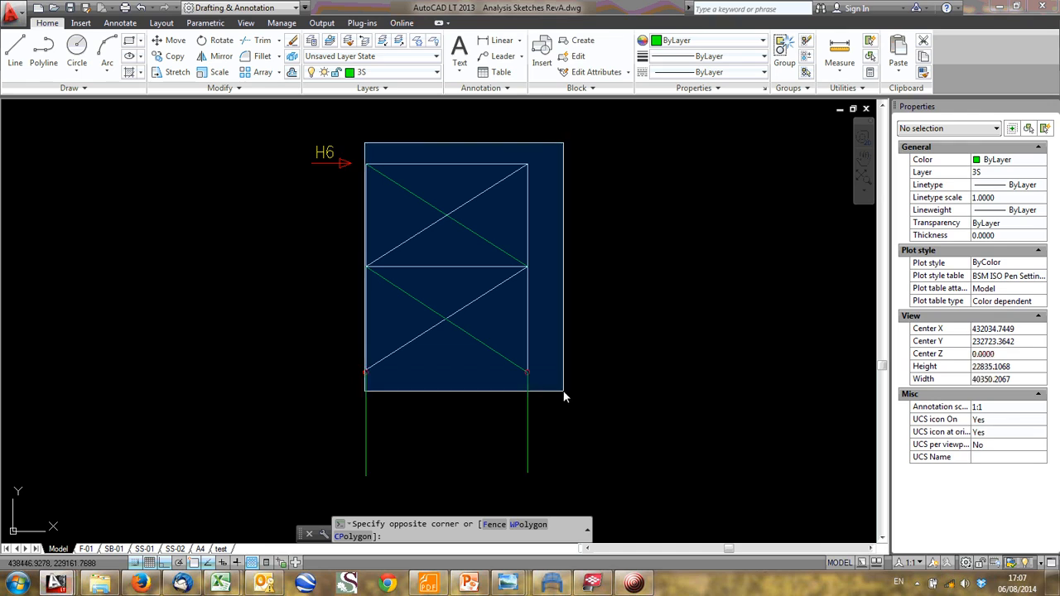
click(390, 153)
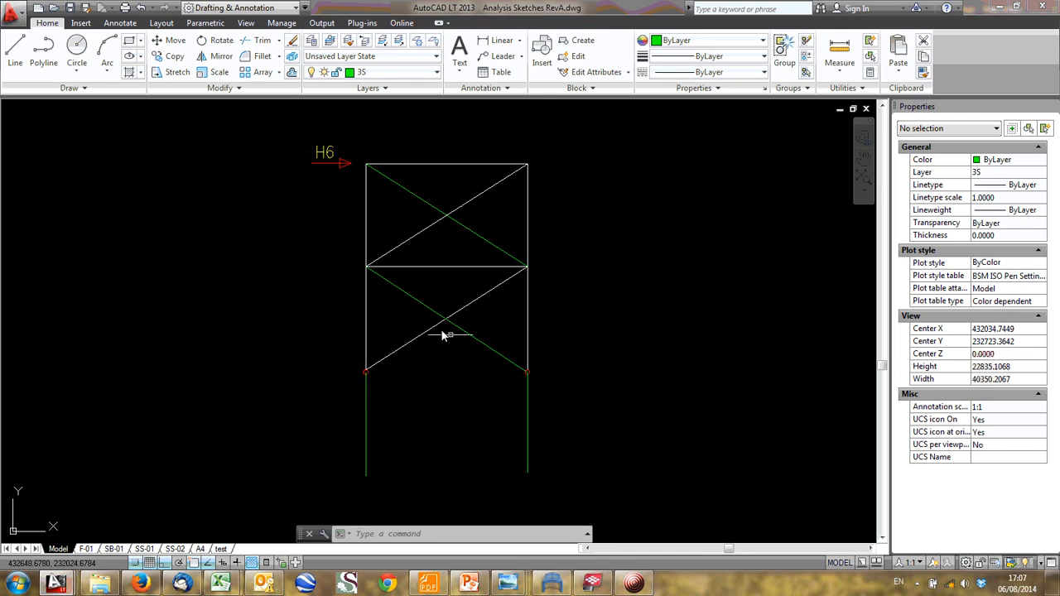
mouse_move(423, 331)
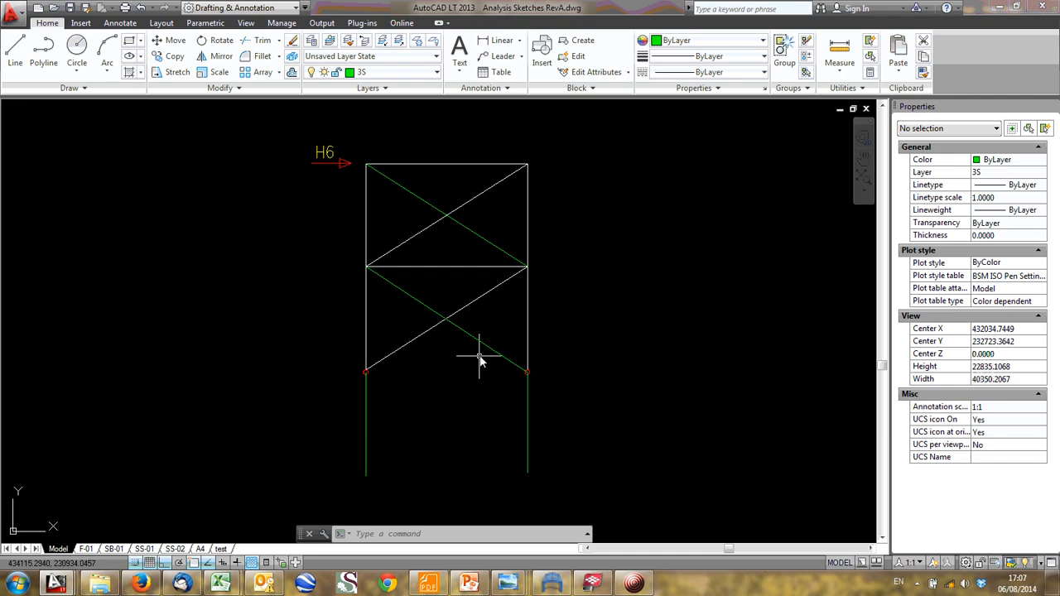
scroll(479, 358, down, 4)
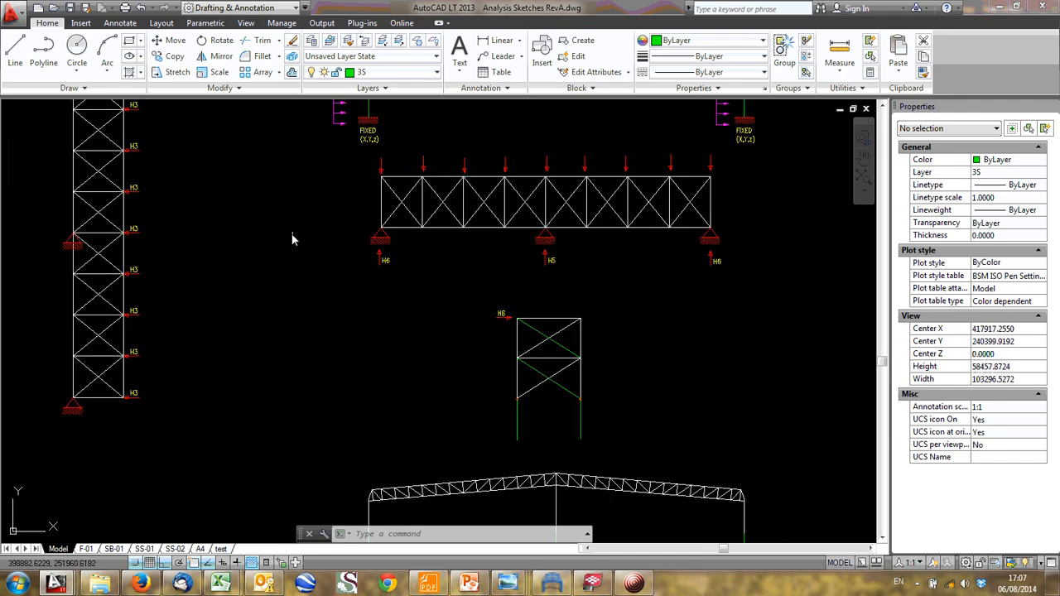
scroll(482, 313, down, 2)
scroll(497, 232, up, 4)
scroll(473, 315, down, 4)
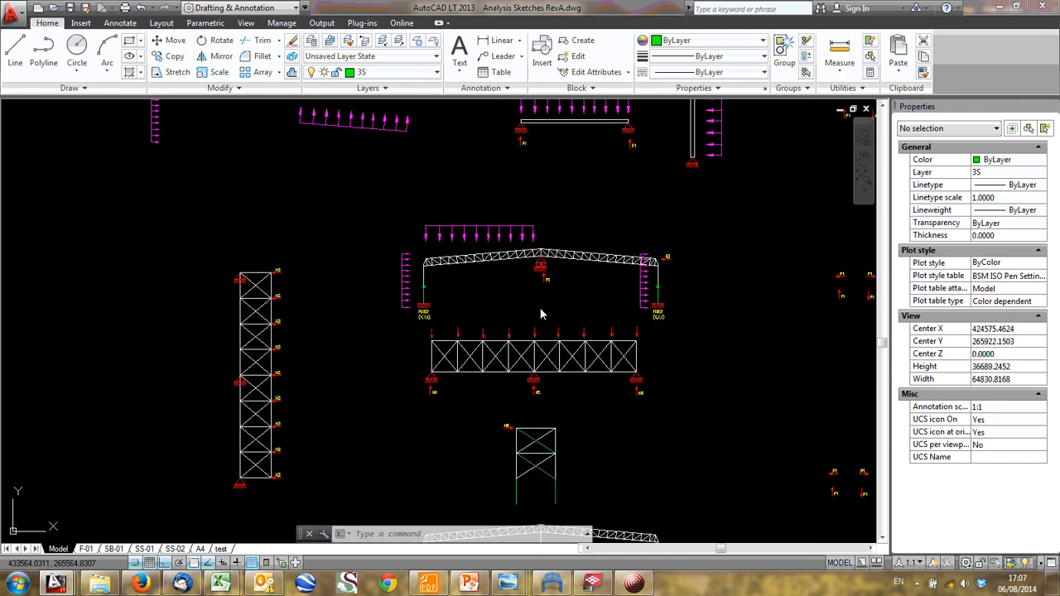
scroll(437, 378, up, 4)
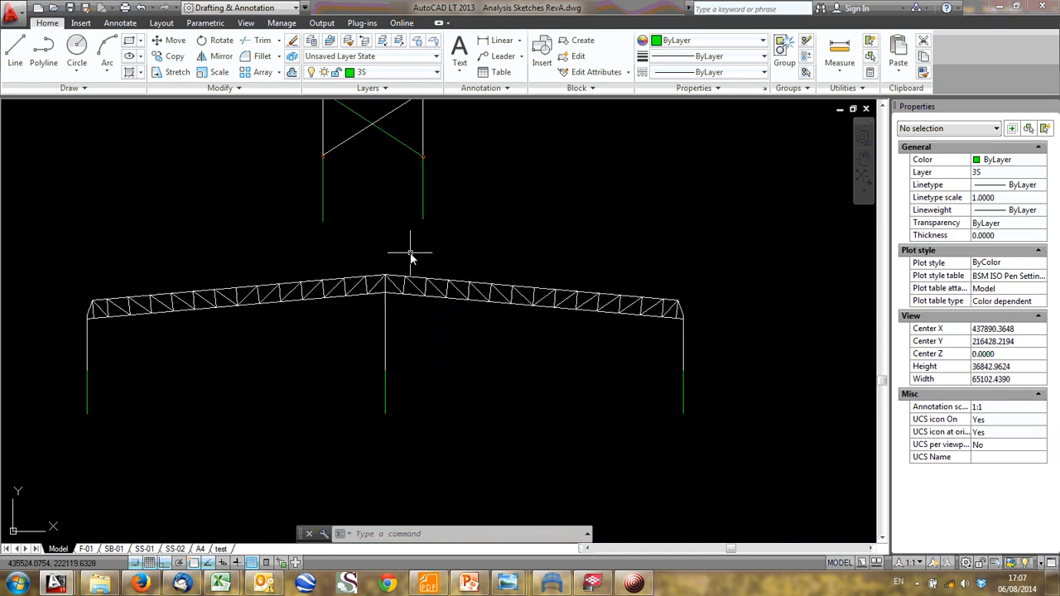
scroll(426, 245, down, 4)
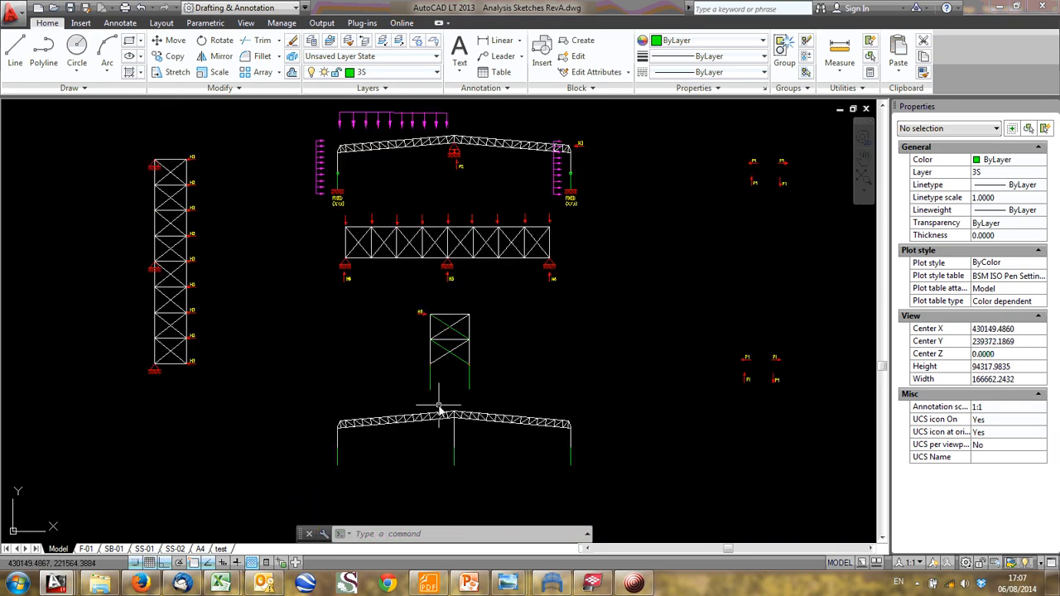
- Examine the longitudinal girder frame sketch with its H5 and P2 loads and supporting columns
scroll(424, 346, up, 4)
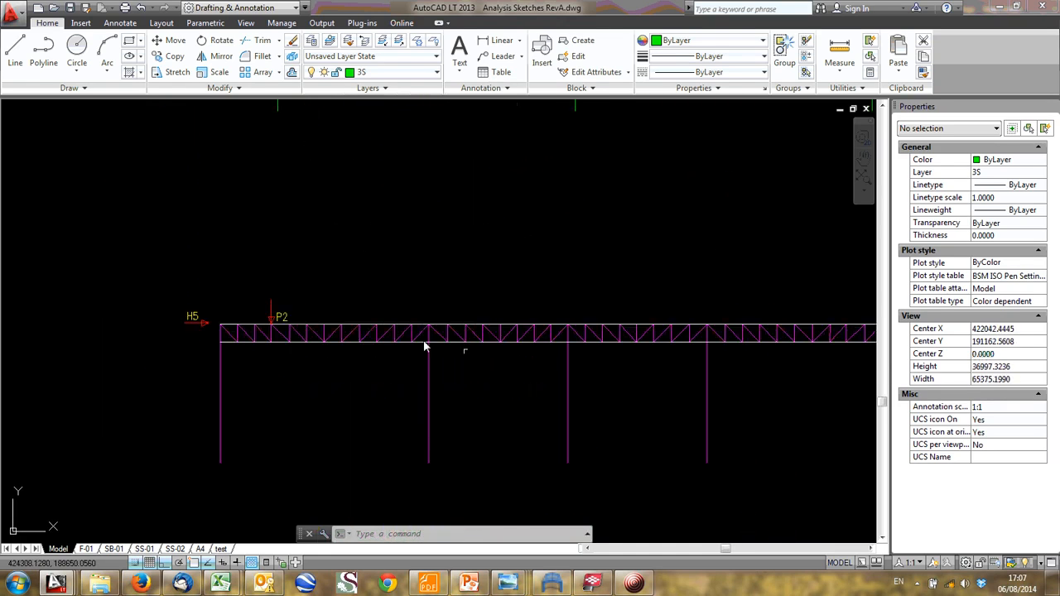
scroll(291, 335, down, 4)
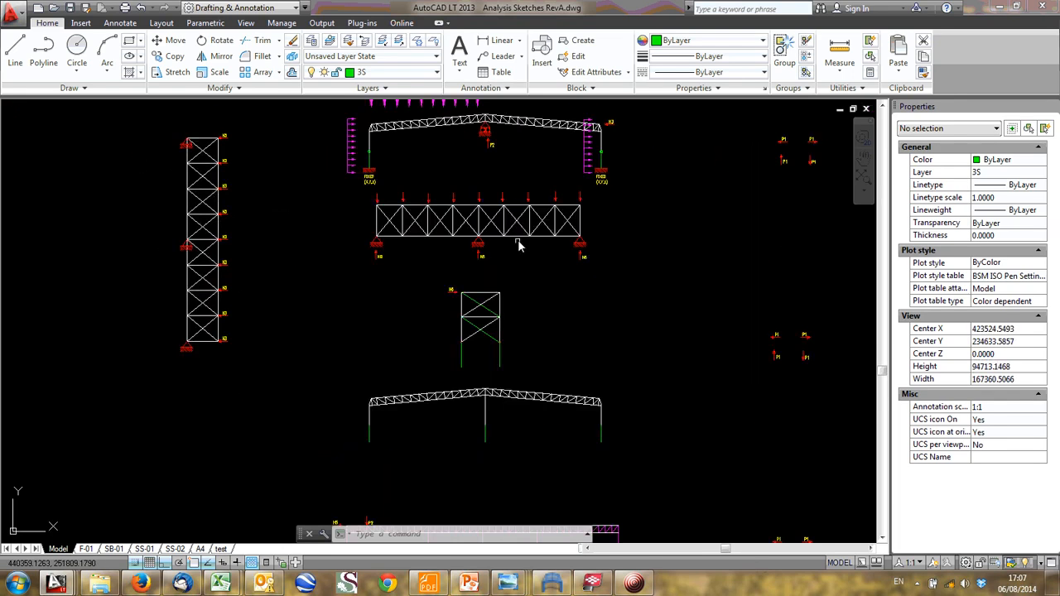
scroll(403, 265, down, 2)
scroll(375, 284, up, 2)
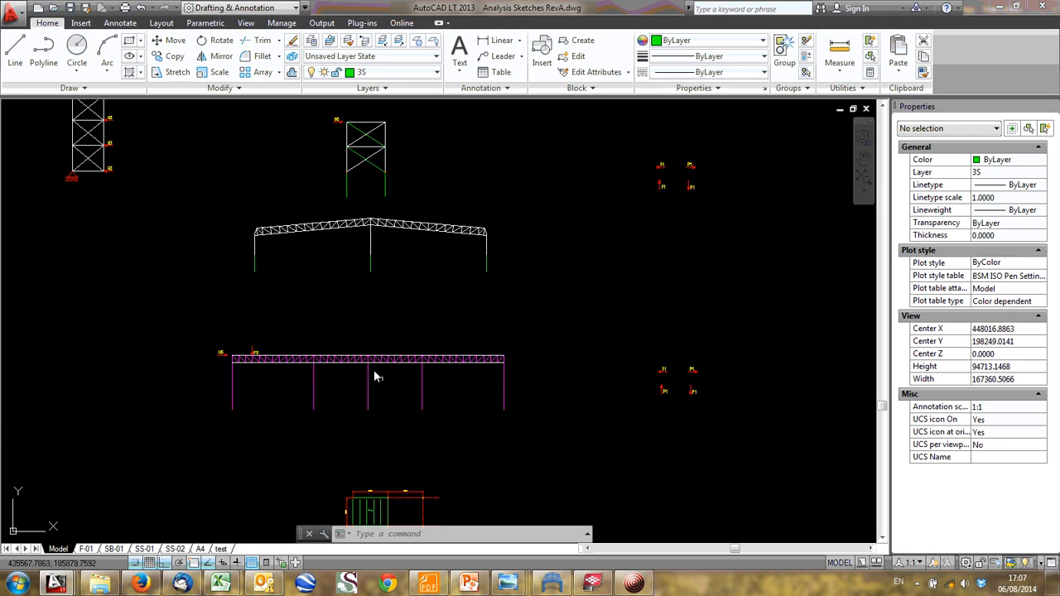
scroll(249, 286, up, 4)
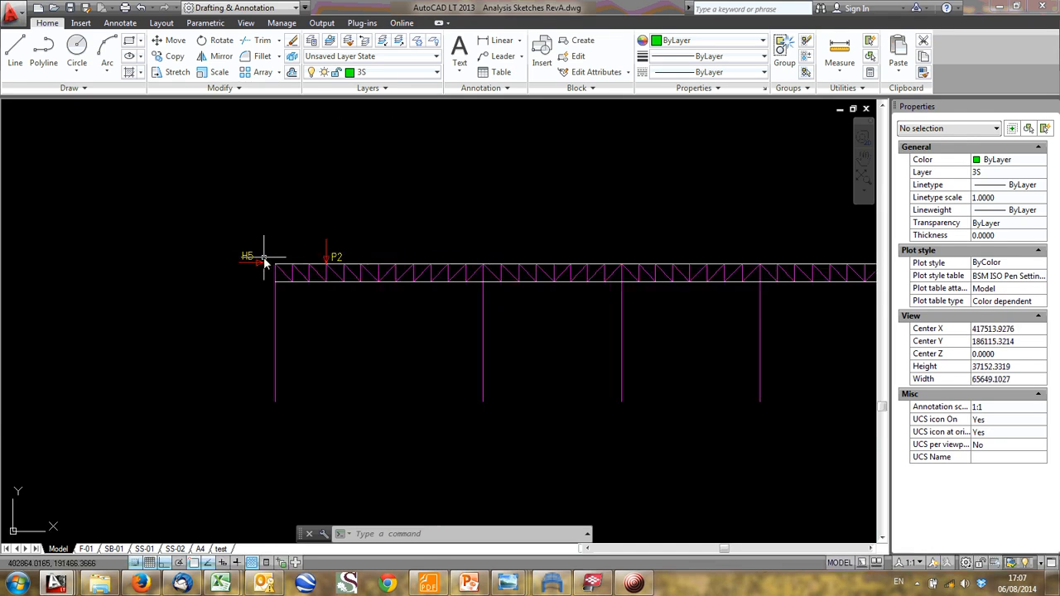
middle_drag(264, 258, 177, 290)
scroll(406, 255, down, 2)
middle_drag(405, 255, 351, 291)
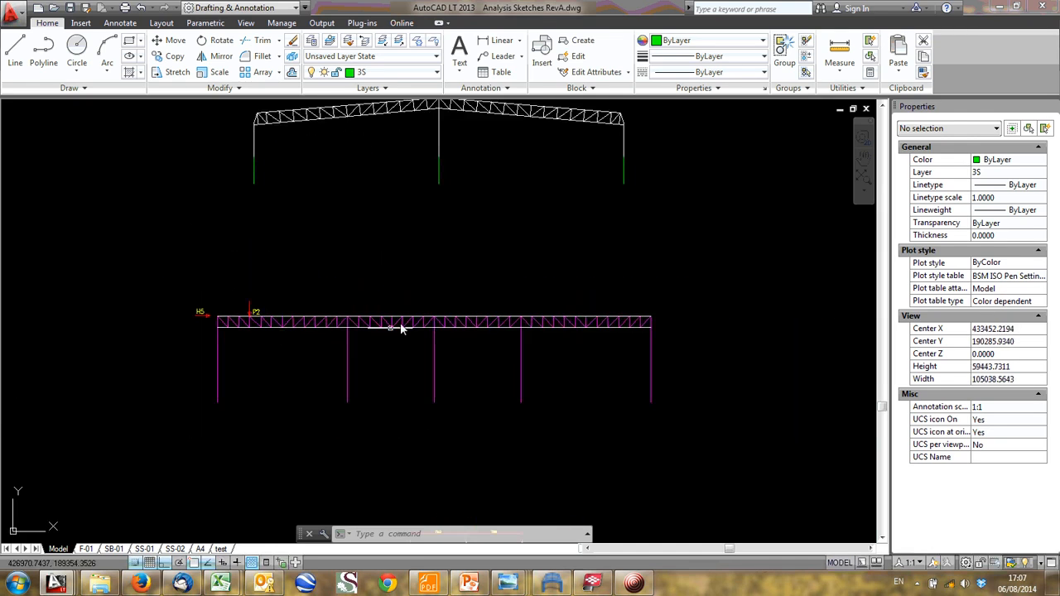
scroll(253, 314, up, 5)
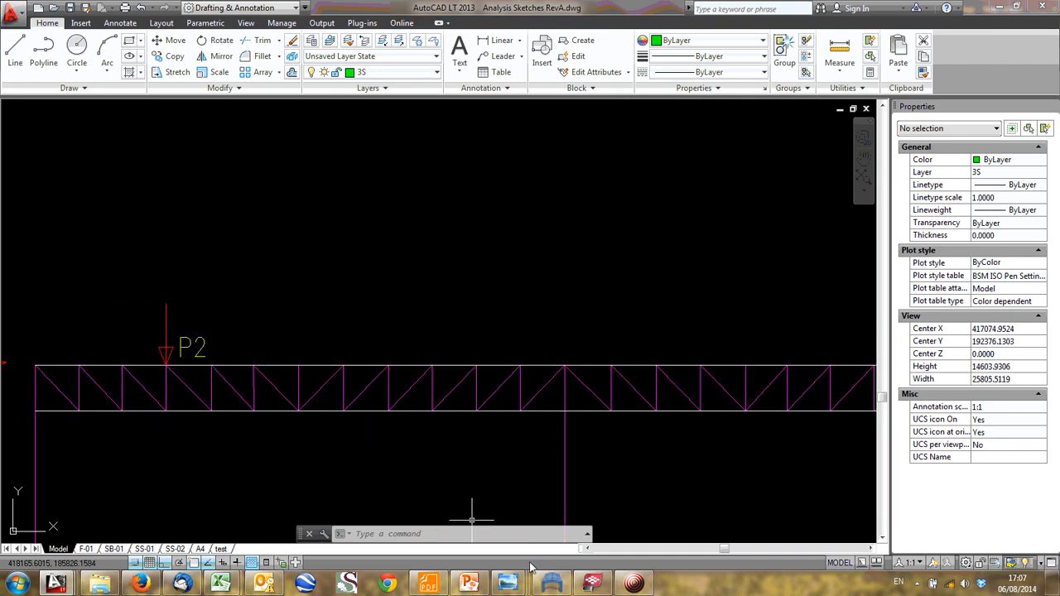
- Switch to Tekla BIMsight, extend the freehand markup at the gable wall with a stroke, and leave freehand drawing
click(587, 583)
scroll(488, 240, down, 1)
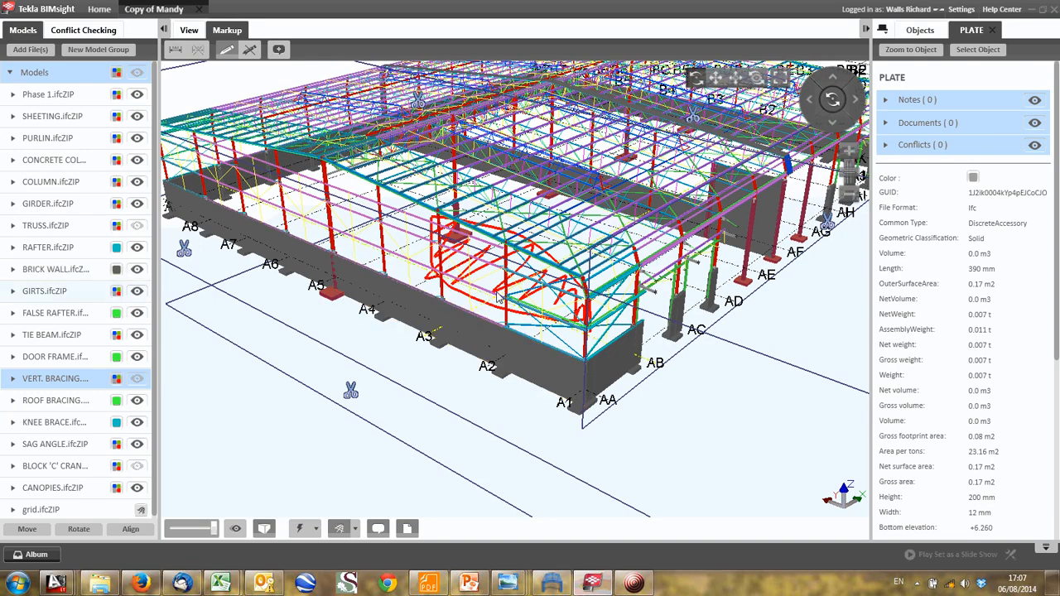
scroll(406, 240, up, 1)
middle_drag(406, 240, 549, 346)
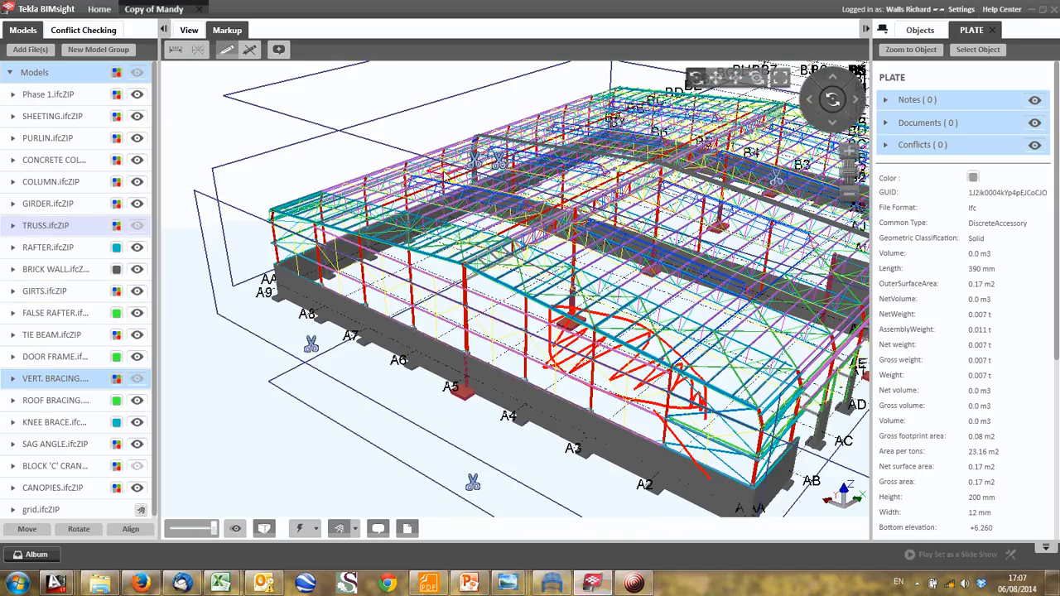
key(Escape)
key(Escape)
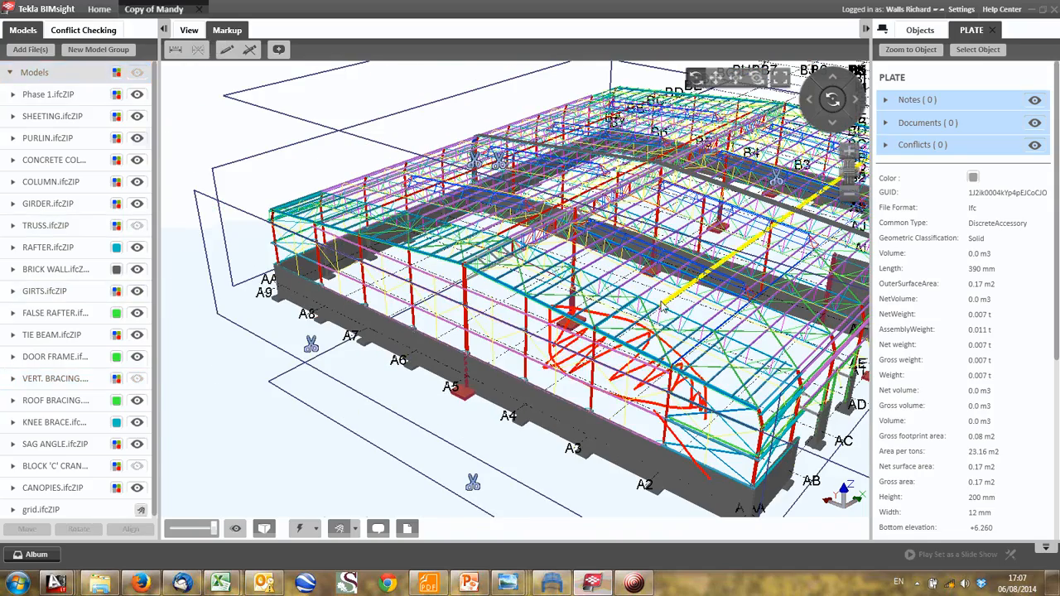
- Examine the roof from above along the central girder on grid A5, around gridlines AG to AI
middle_drag(762, 186, 571, 294)
drag(573, 283, 420, 348)
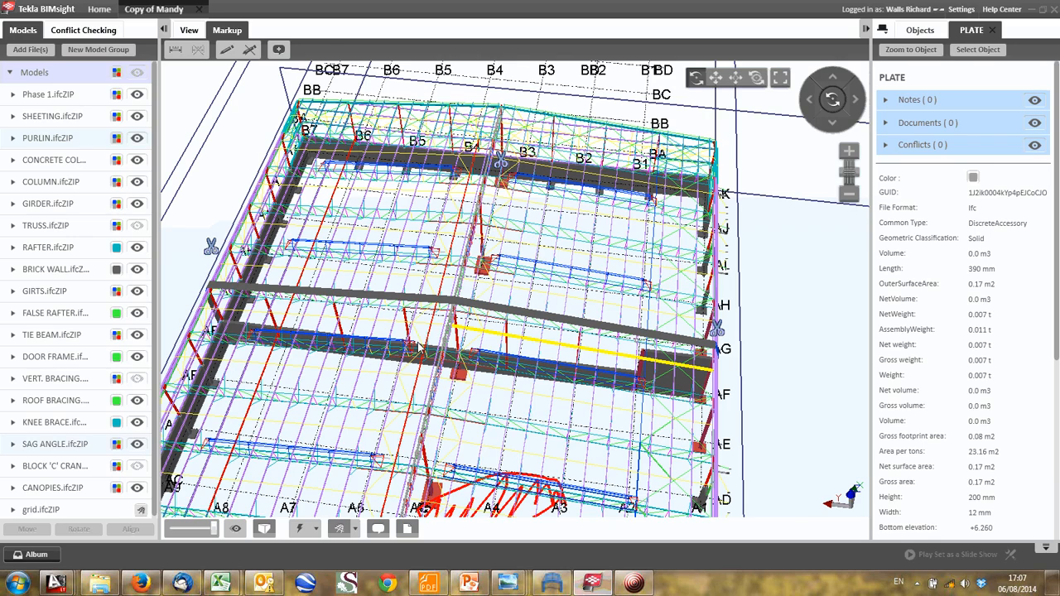
drag(420, 349, 550, 394)
scroll(550, 394, down, 5)
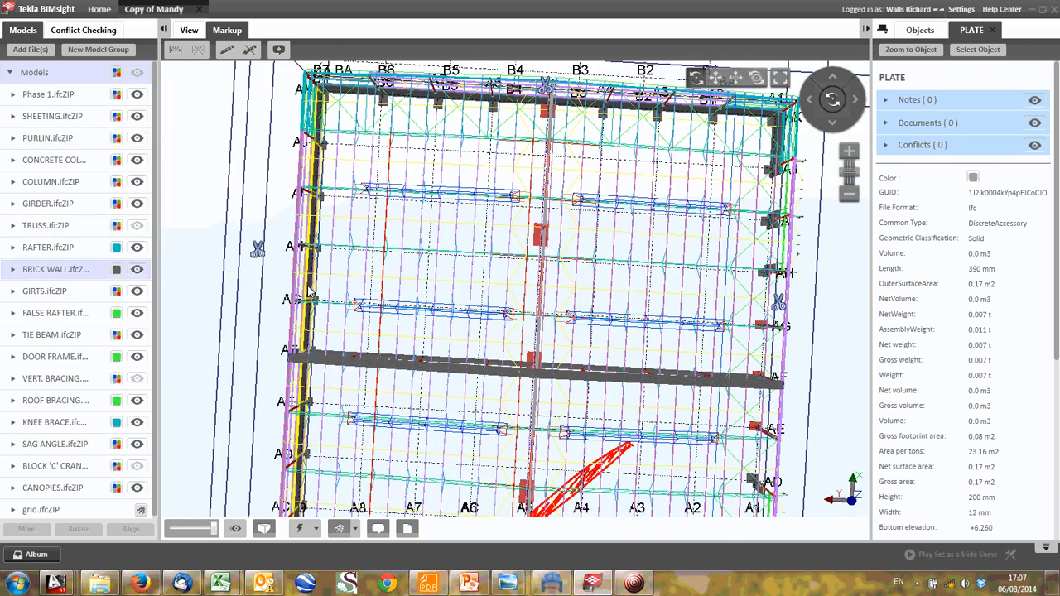
drag(511, 300, 489, 300)
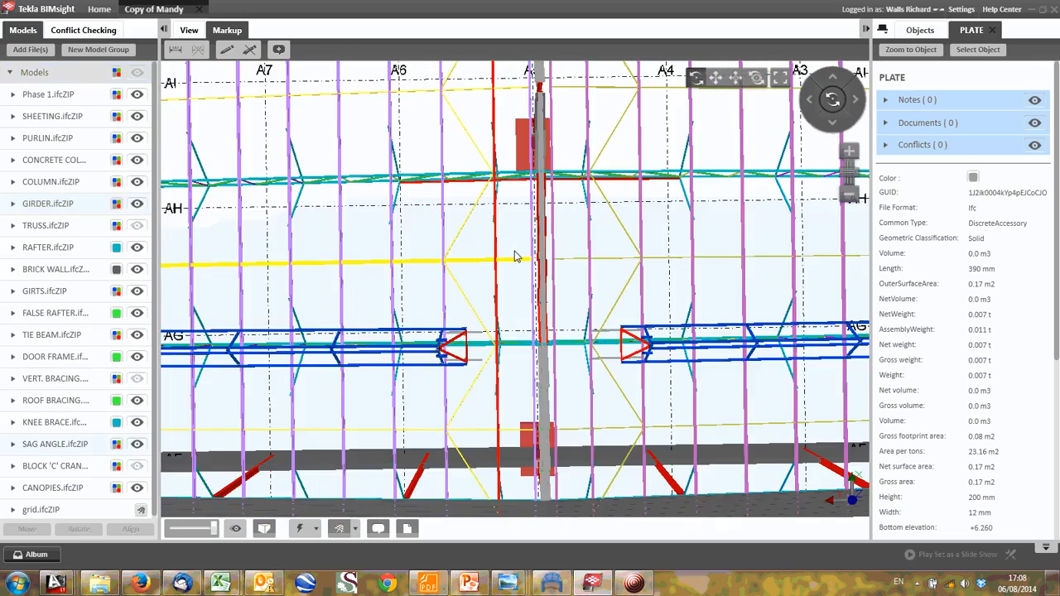
scroll(515, 251, down, 2)
middle_drag(515, 251, 487, 318)
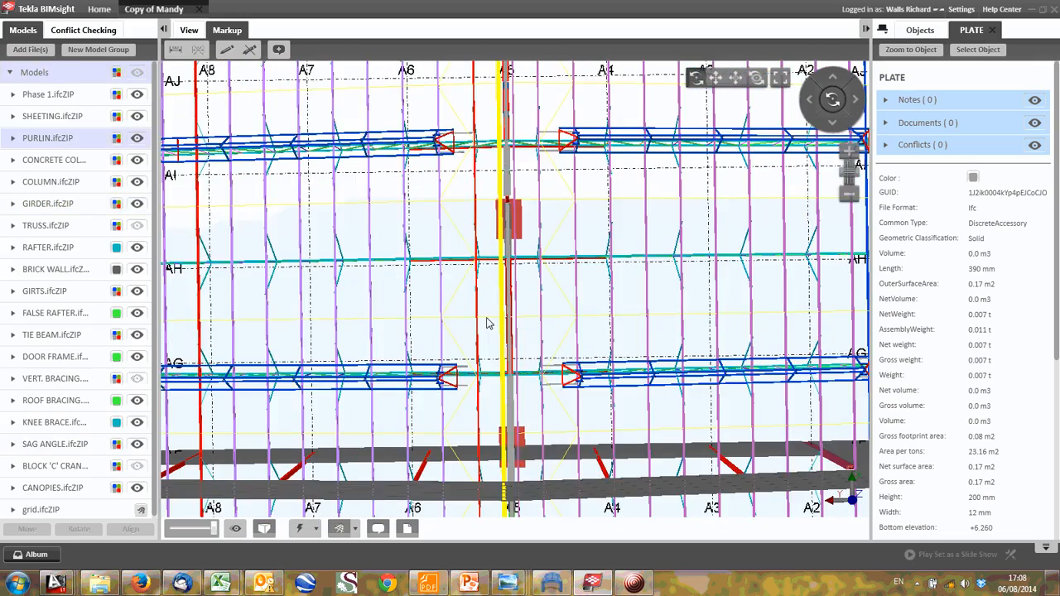
- Outline a rectangular roof area around gridline AH, spanning both sides of the central girder, and fill it with freehand zigzag hatching
scroll(487, 318, down, 2)
click(225, 50)
drag(329, 252, 328, 320)
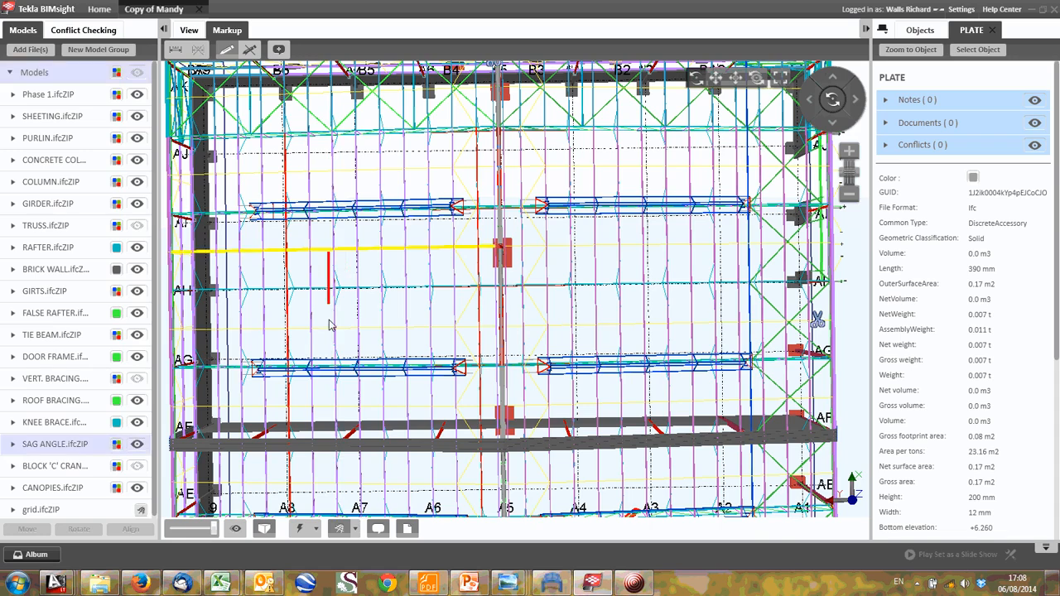
drag(479, 324, 637, 319)
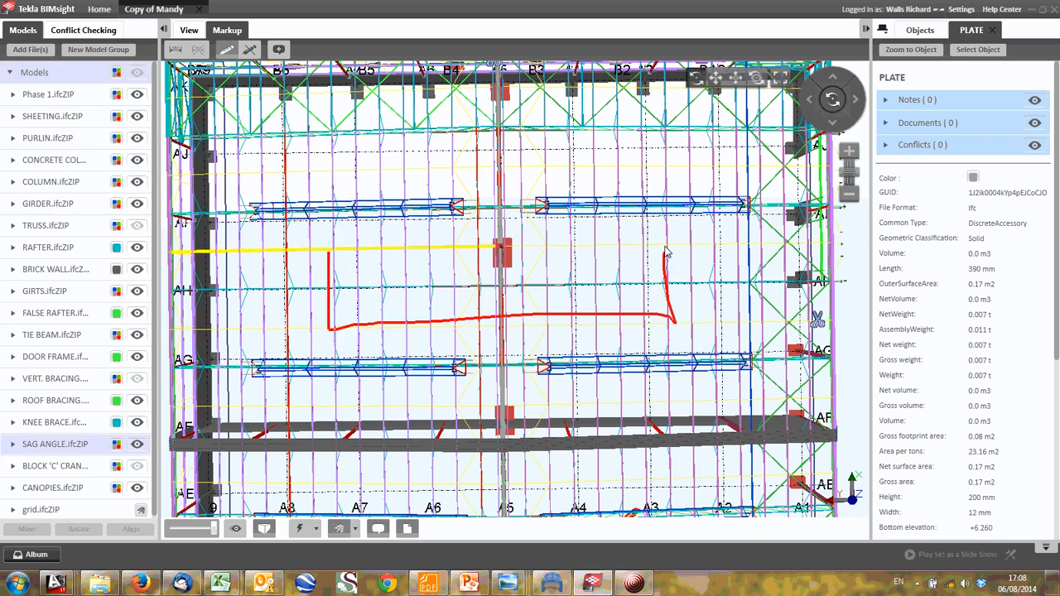
drag(668, 254, 353, 258)
mouse_move(348, 322)
mouse_down()
mouse_move(450, 287)
mouse_move(591, 287)
mouse_move(659, 273)
mouse_up()
drag(659, 323, 659, 320)
- Circle the central girder point on gridline AH and mark both ends of the hatched roof area with freehand strokes
click(496, 287)
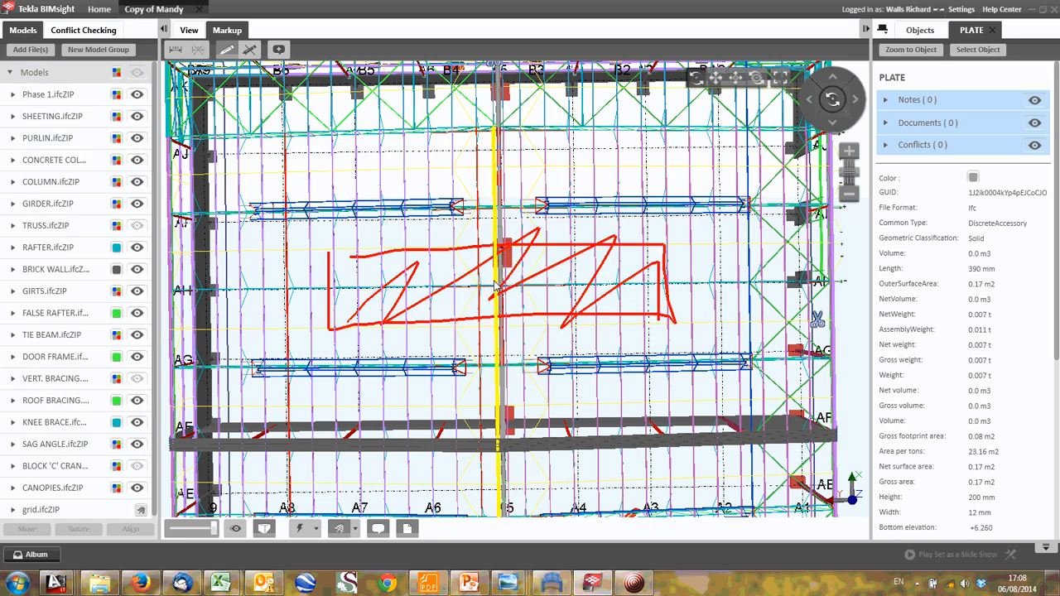
drag(495, 282, 499, 299)
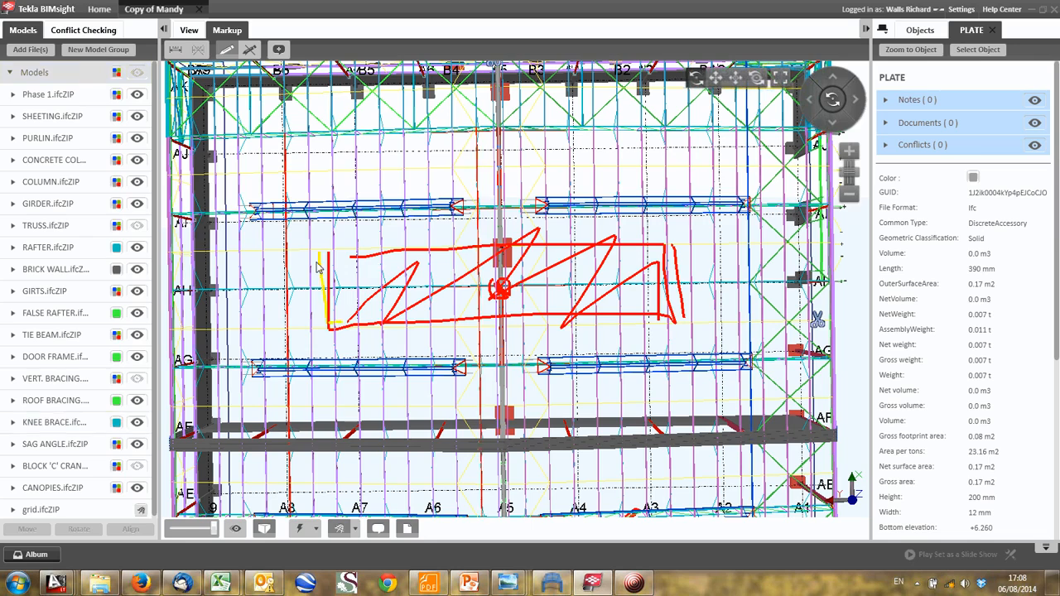
drag(317, 326, 348, 329)
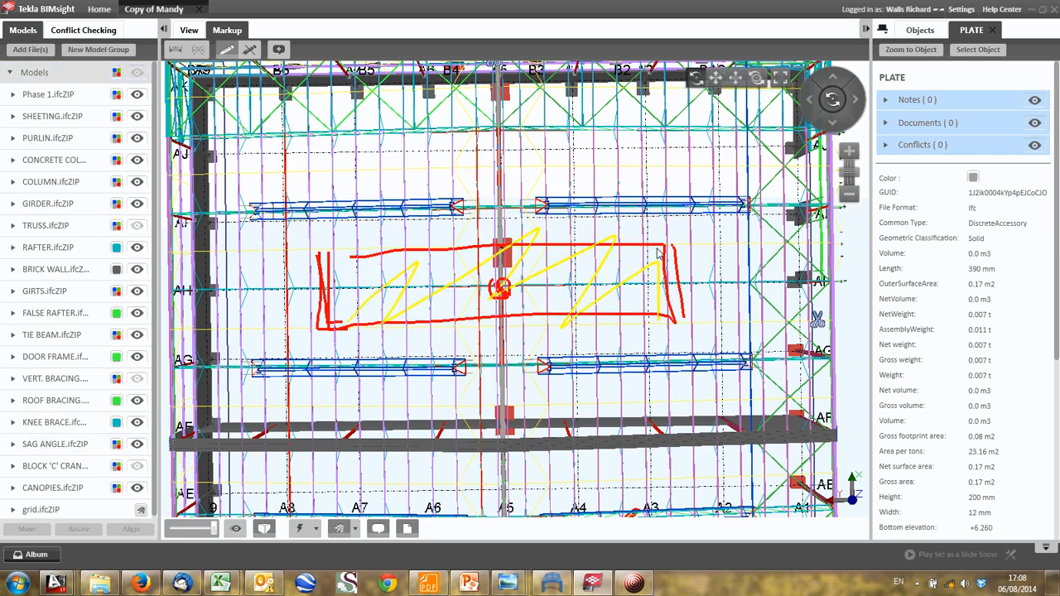
drag(657, 247, 707, 257)
drag(709, 323, 708, 327)
- Examine the marked roof and gable areas together in a perspective view of the whole building
scroll(548, 243, down, 4)
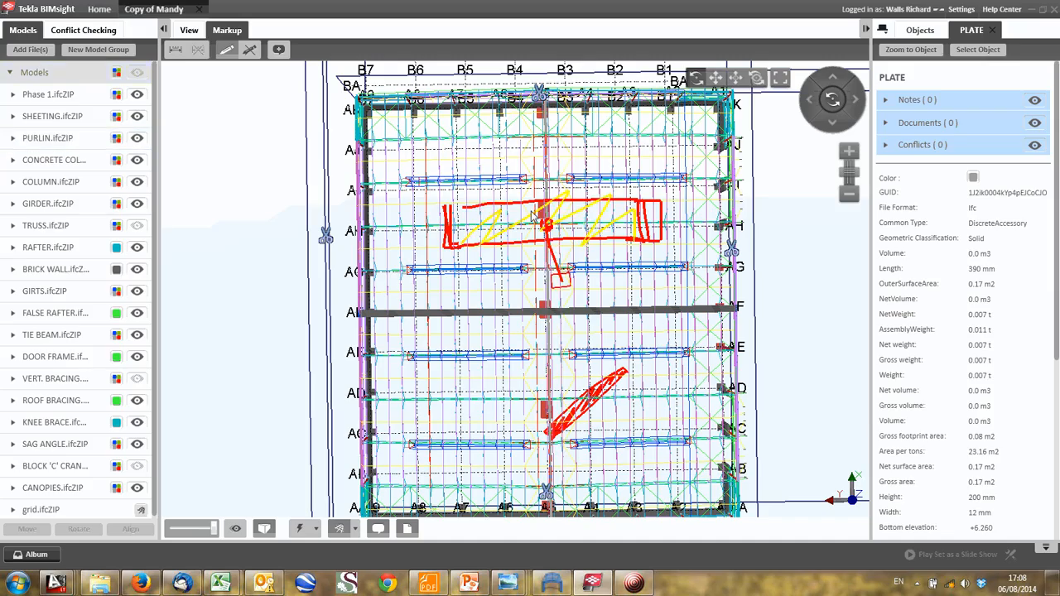
drag(533, 214, 424, 214)
scroll(427, 217, up, 3)
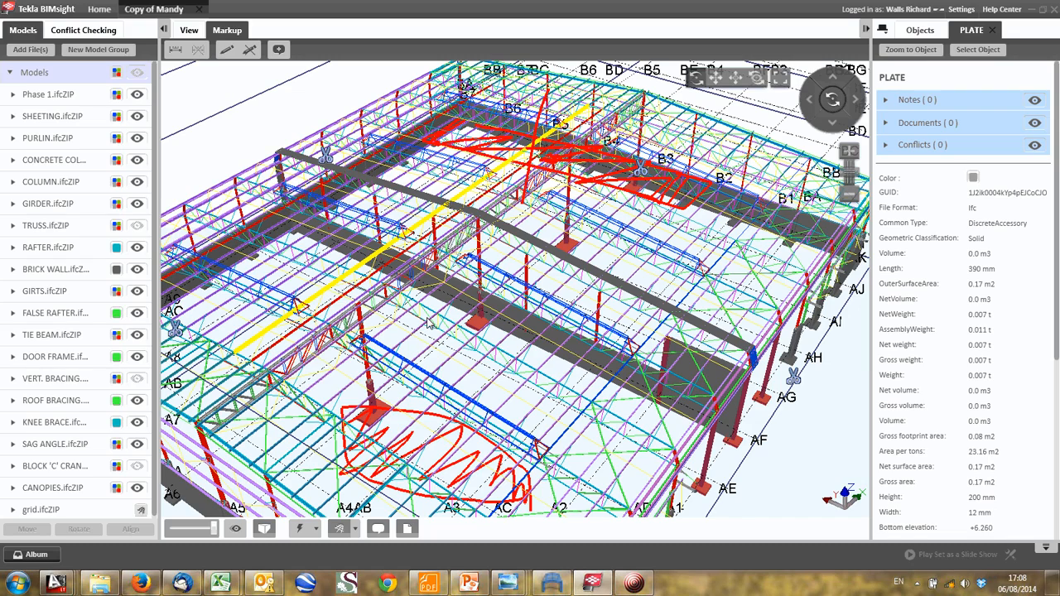
middle_drag(427, 323, 390, 302)
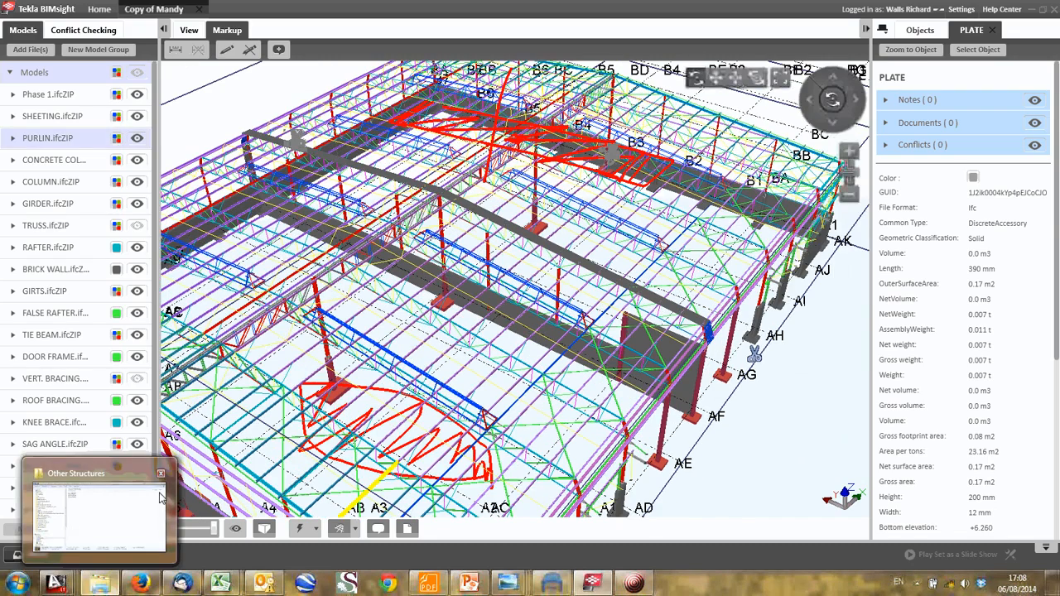
- In AutoCAD's Analysis Sketches RevA.dwg, copy the green lower column segment from the pitched truss frame to the base of all five girder columns
mouse_move(55, 587)
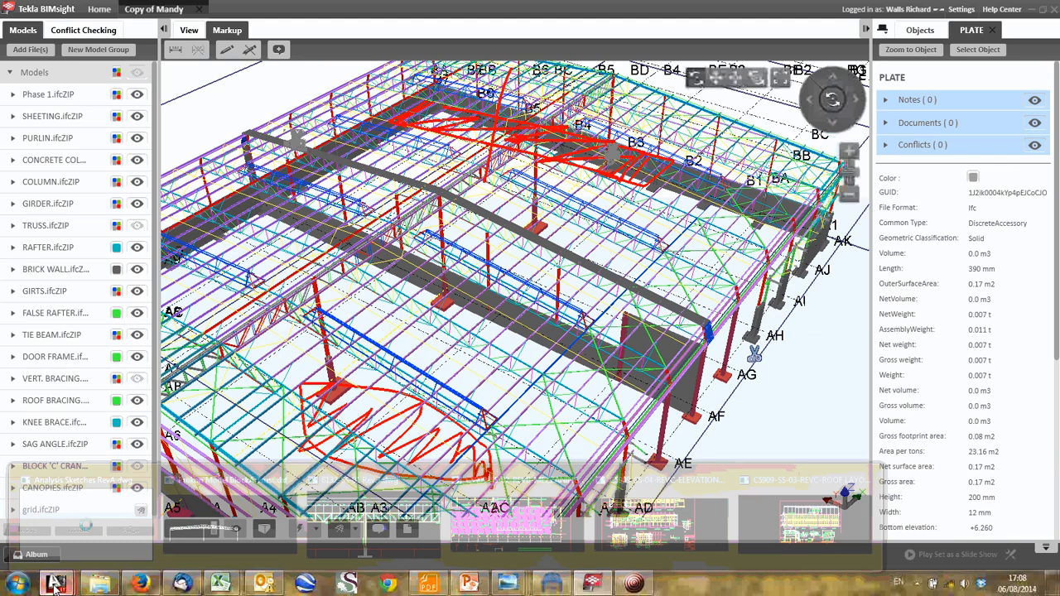
click(86, 515)
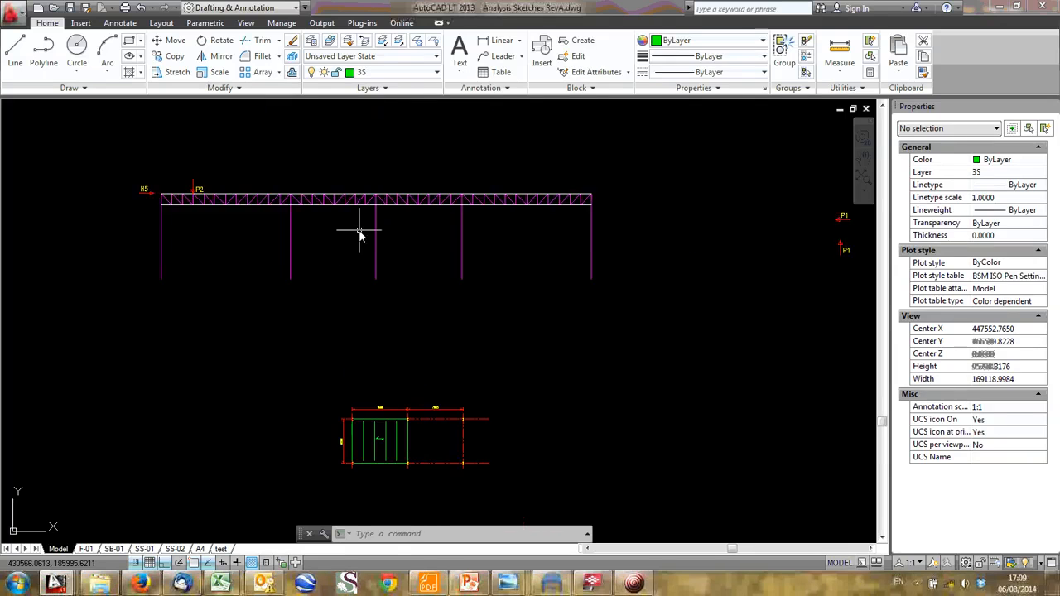
scroll(393, 295, down, 5)
mouse_move(612, 214)
middle_down()
mouse_move(470, 321)
mouse_move(477, 358)
middle_up()
scroll(472, 233, up, 5)
click(530, 310)
text(co)
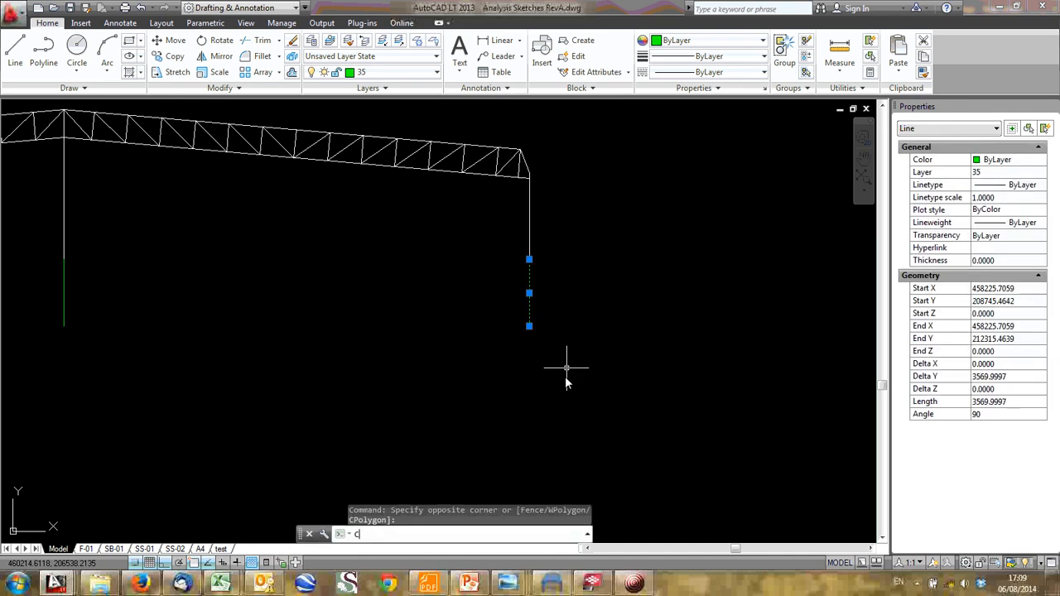
key(Return)
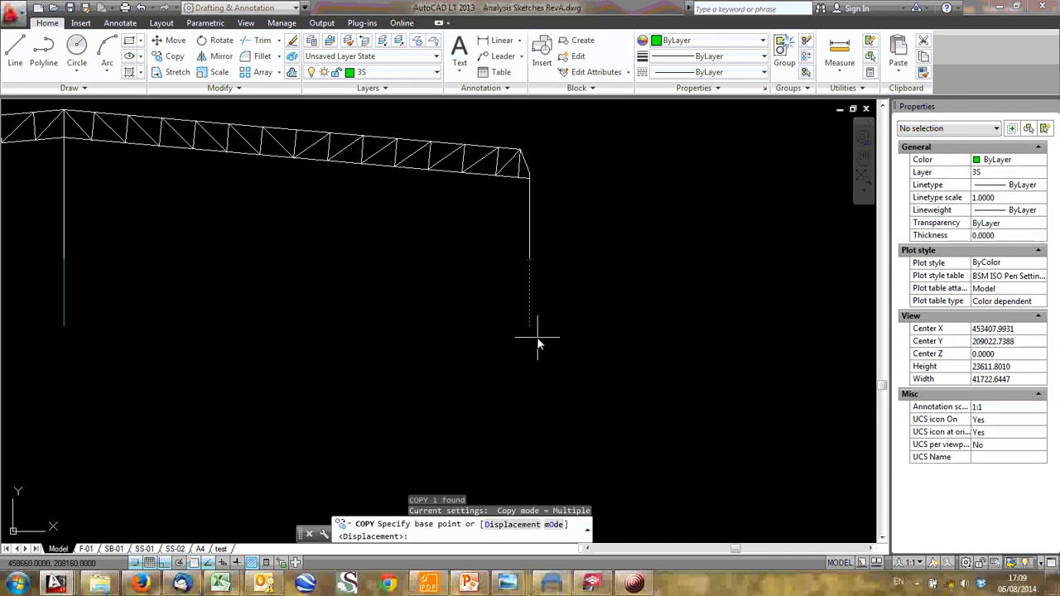
click(532, 328)
scroll(514, 360, down, 4)
middle_drag(526, 356, 540, 196)
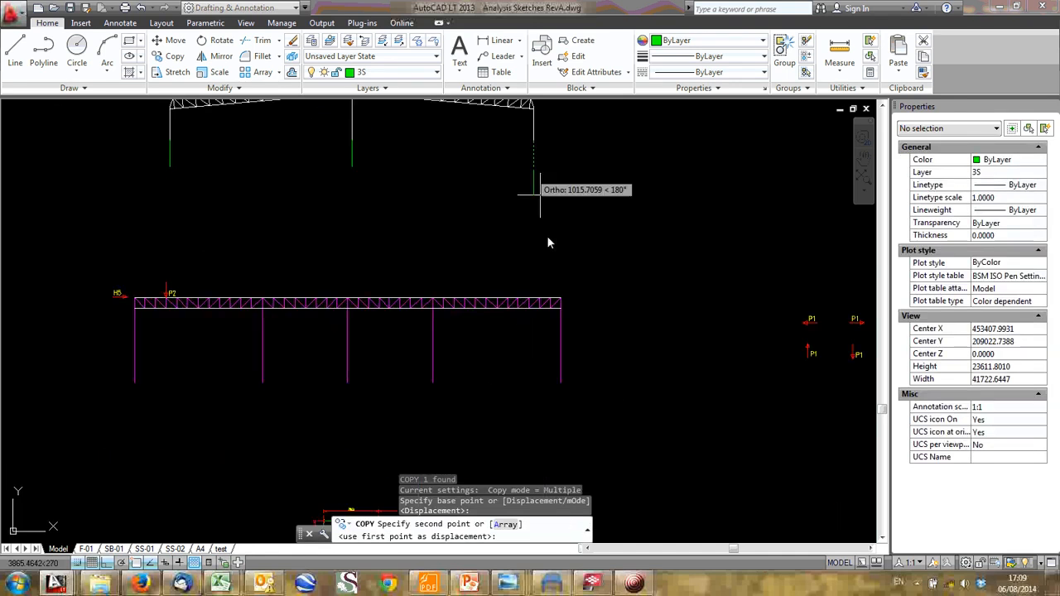
click(561, 385)
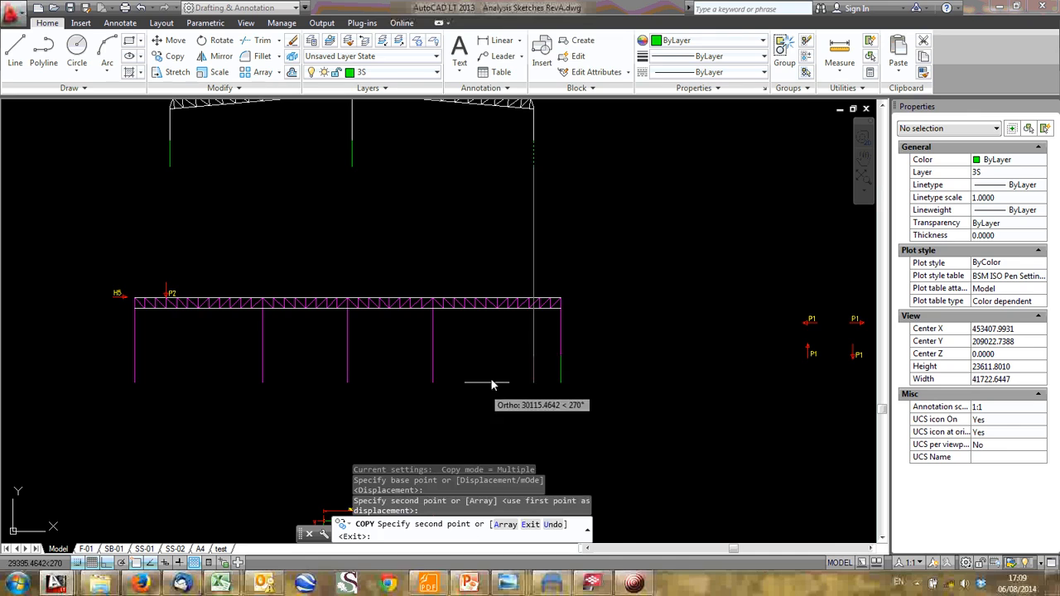
click(432, 383)
click(347, 383)
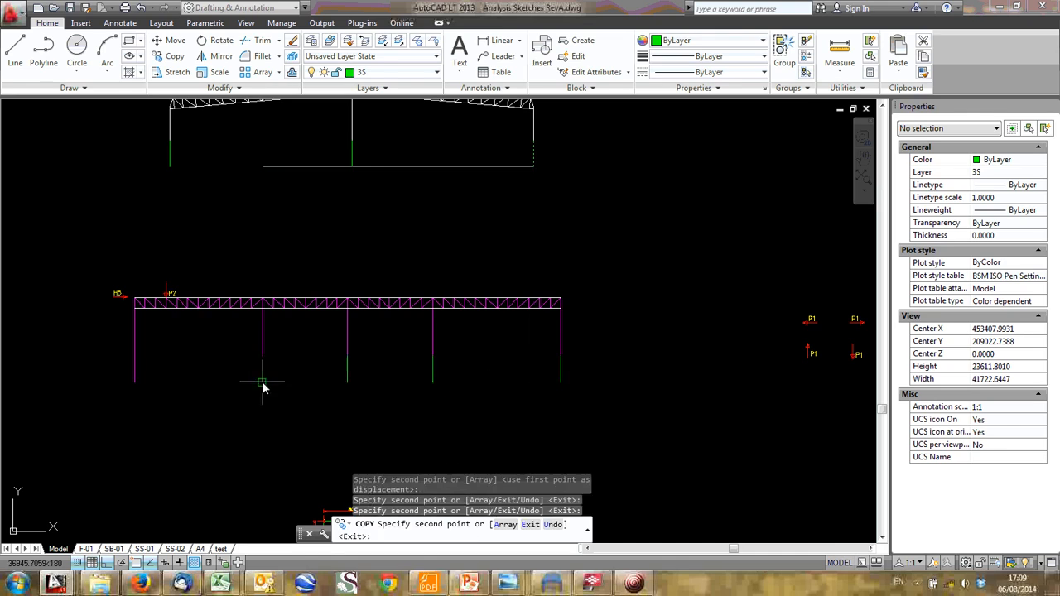
click(263, 382)
key(Return)
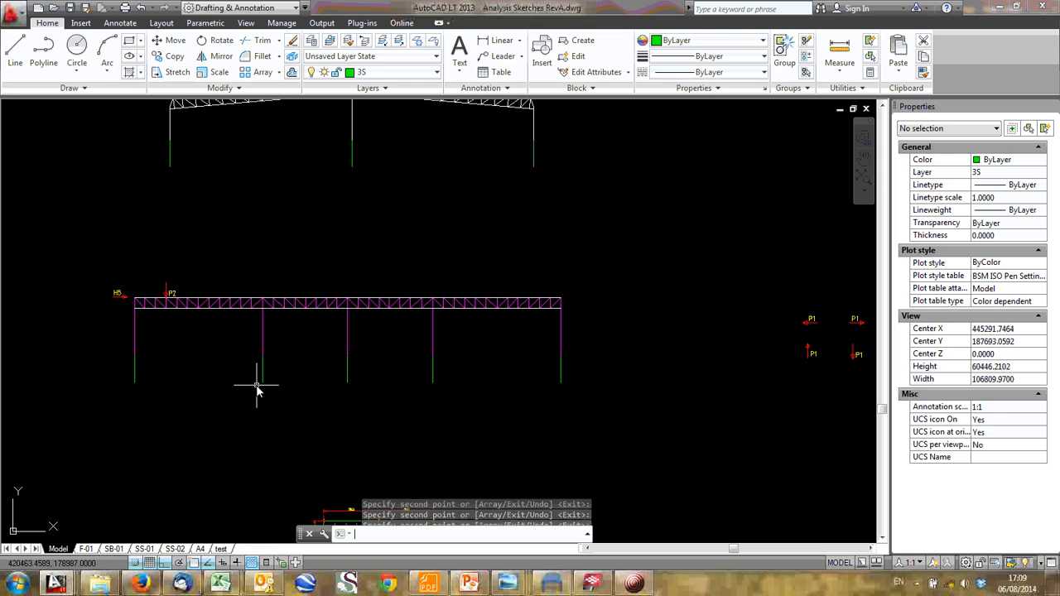
key(Escape)
scroll(248, 372, up, 4)
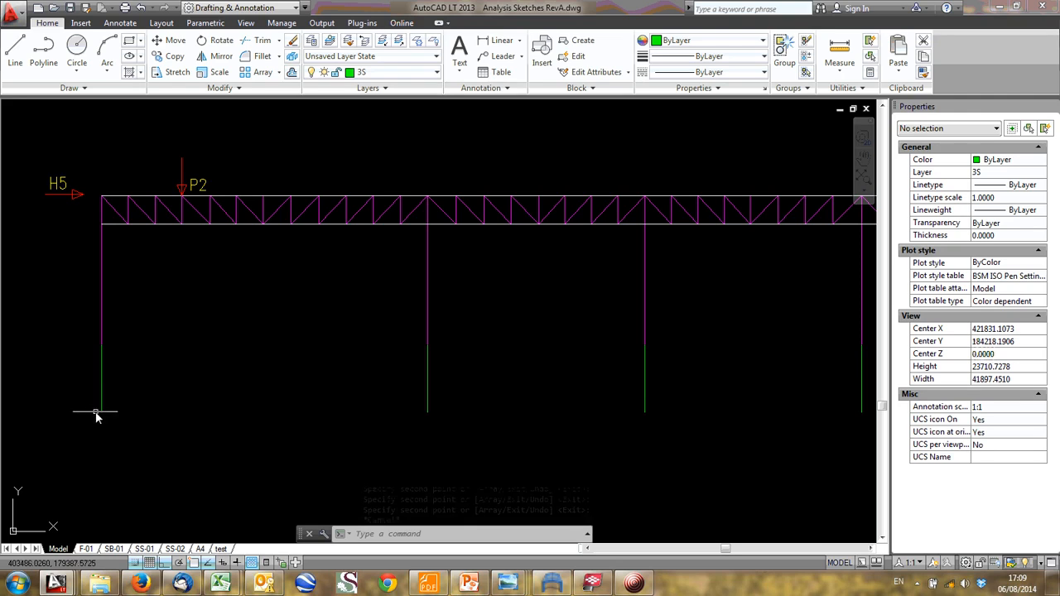
- Copy the red hatched fixed support from the loaded truss frame sketch to the bases of all five girder columns
scroll(310, 407, down, 3)
middle_drag(386, 116, 378, 328)
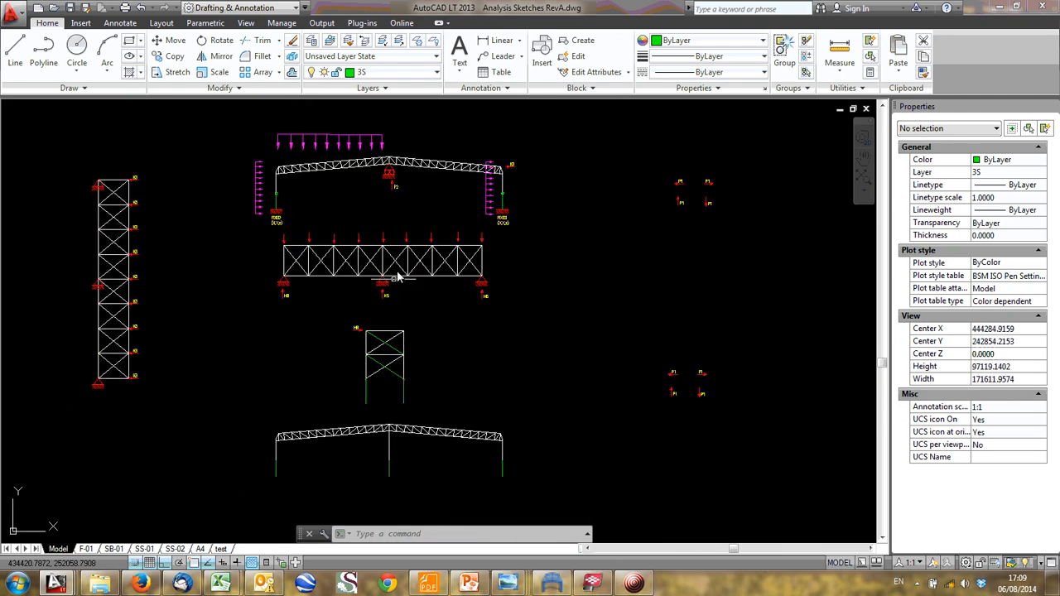
scroll(488, 204, up, 1)
scroll(489, 207, up, 6)
click(535, 237)
click(652, 303)
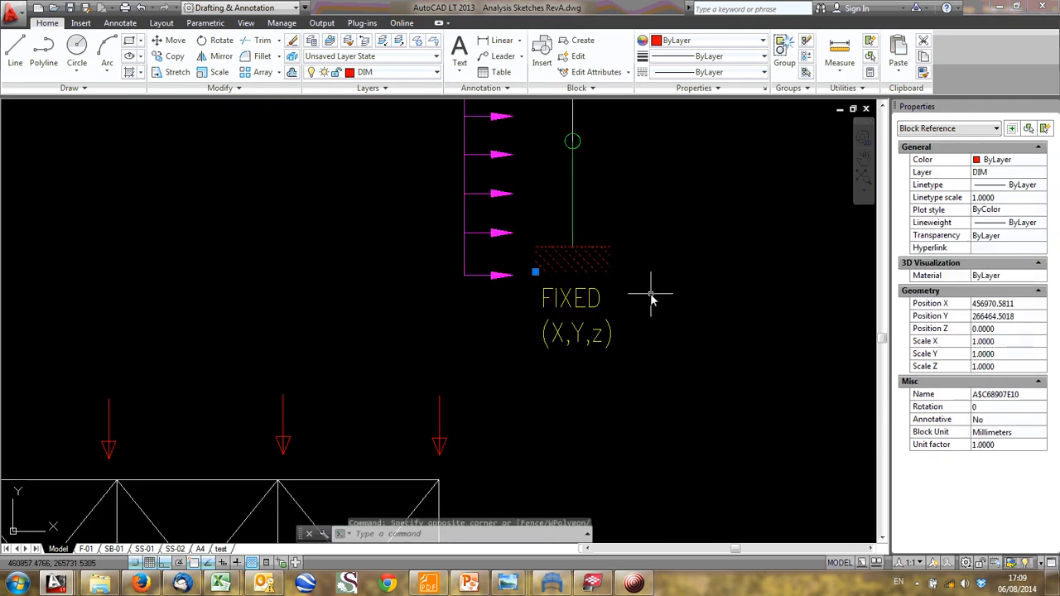
text(co)
key(Return)
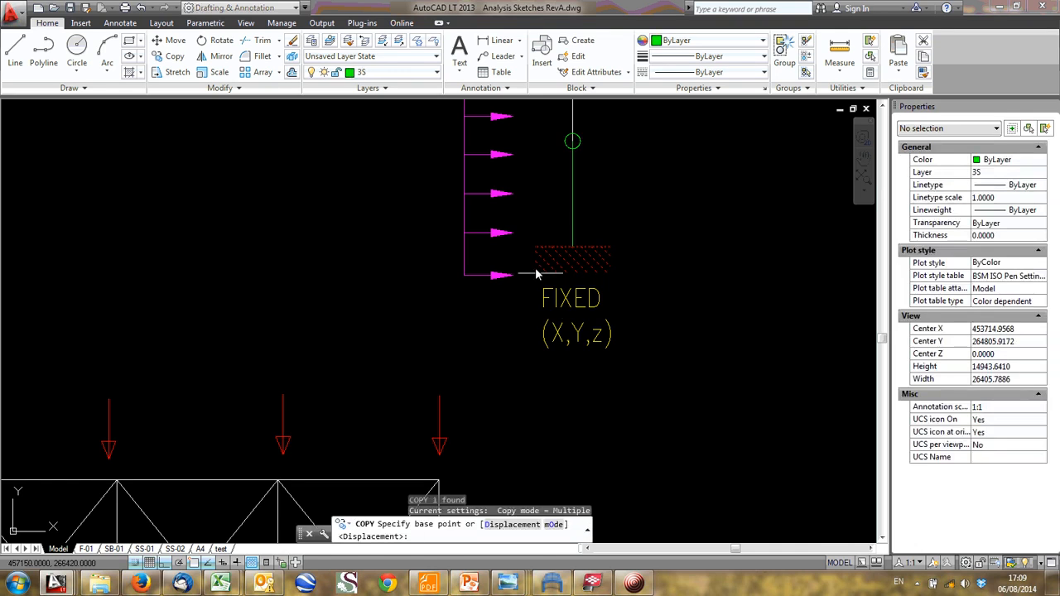
click(578, 246)
scroll(578, 248, down, 6)
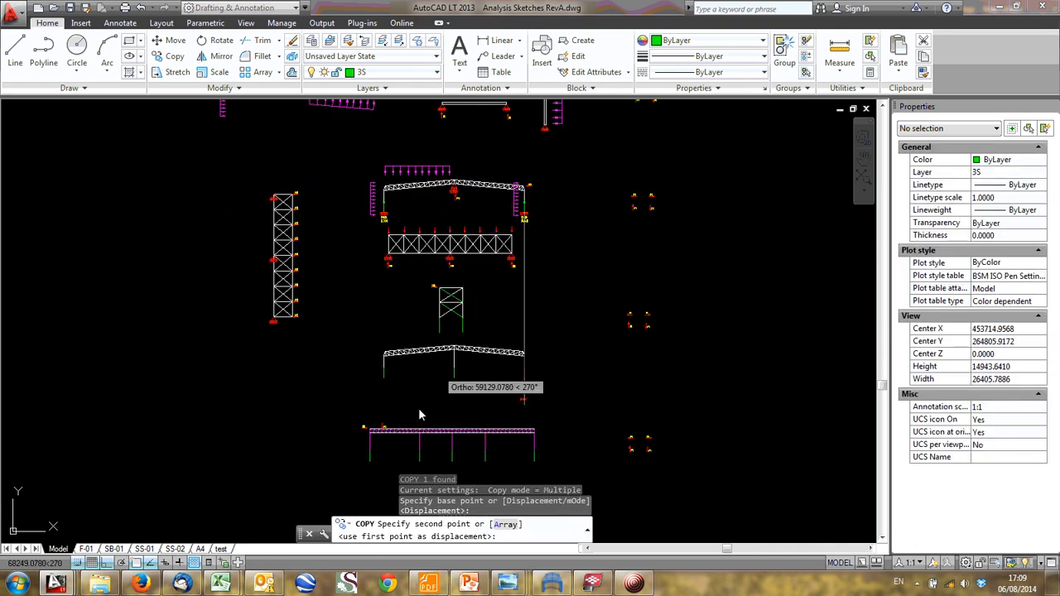
click(368, 462)
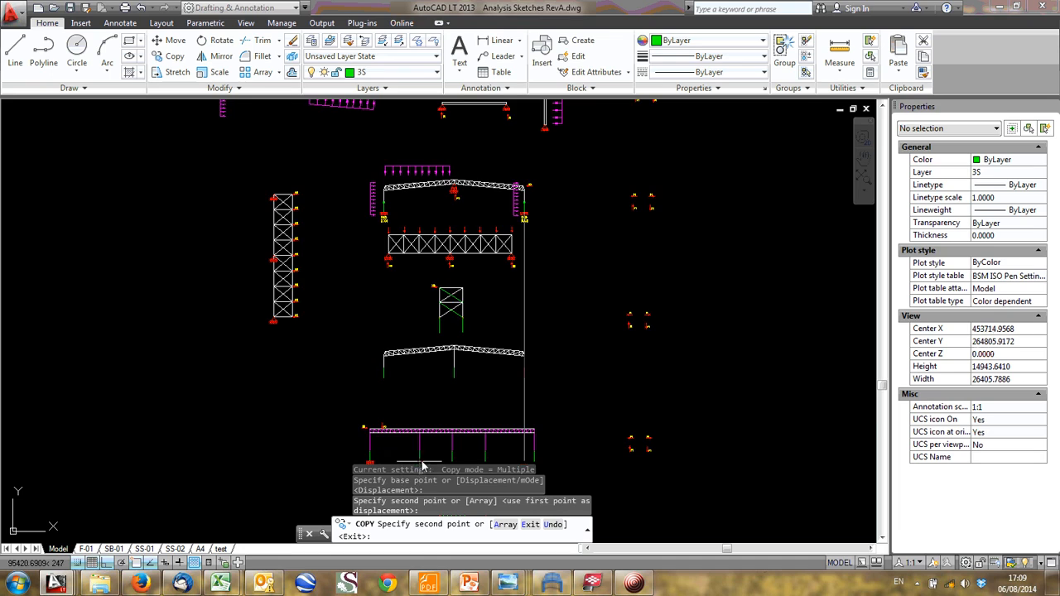
scroll(422, 467, up, 4)
click(376, 385)
click(461, 384)
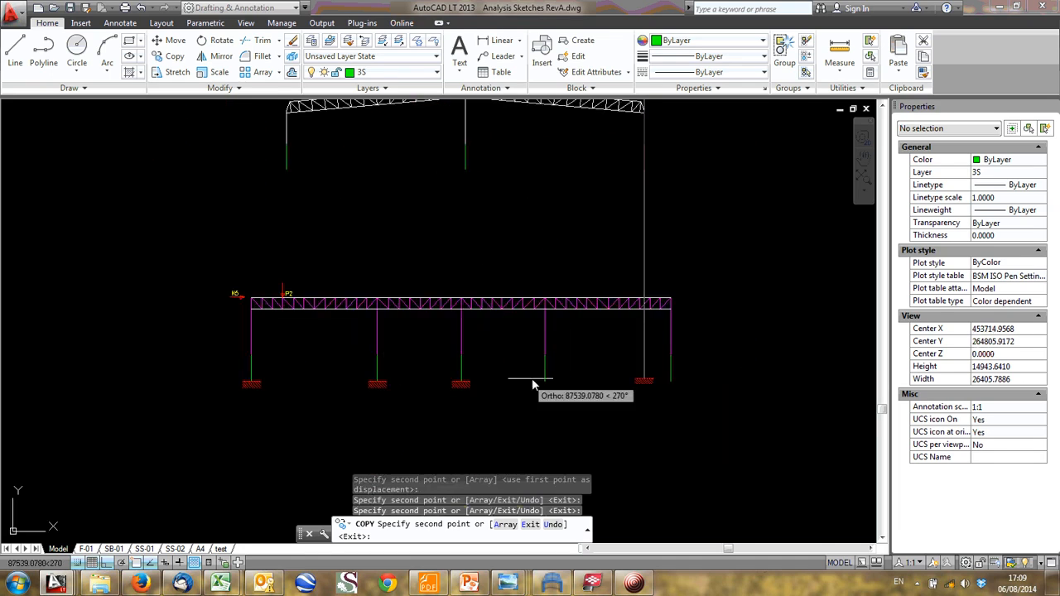
click(544, 384)
click(644, 386)
click(669, 386)
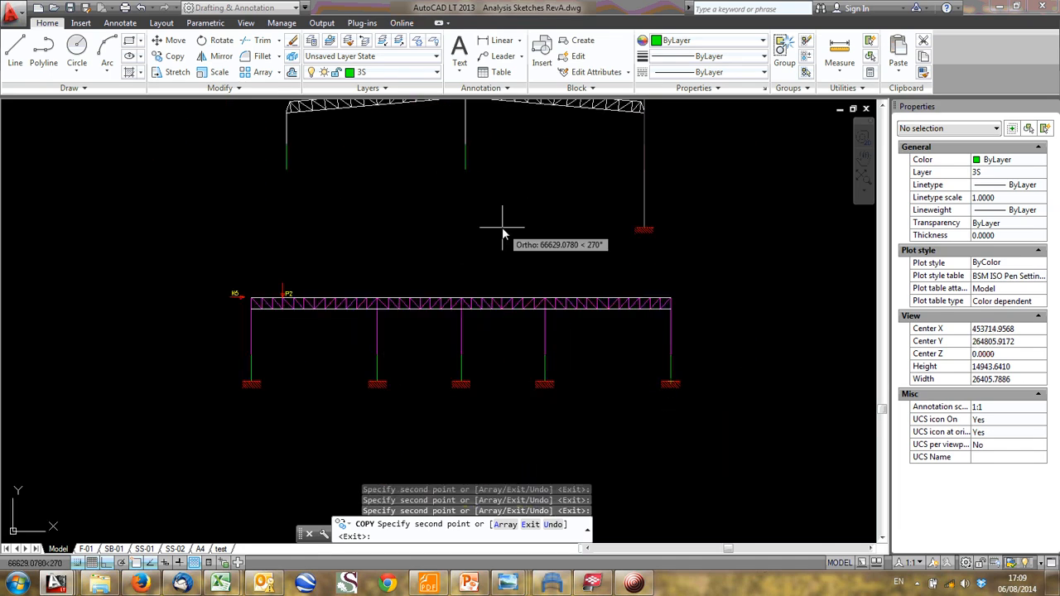
key(Escape)
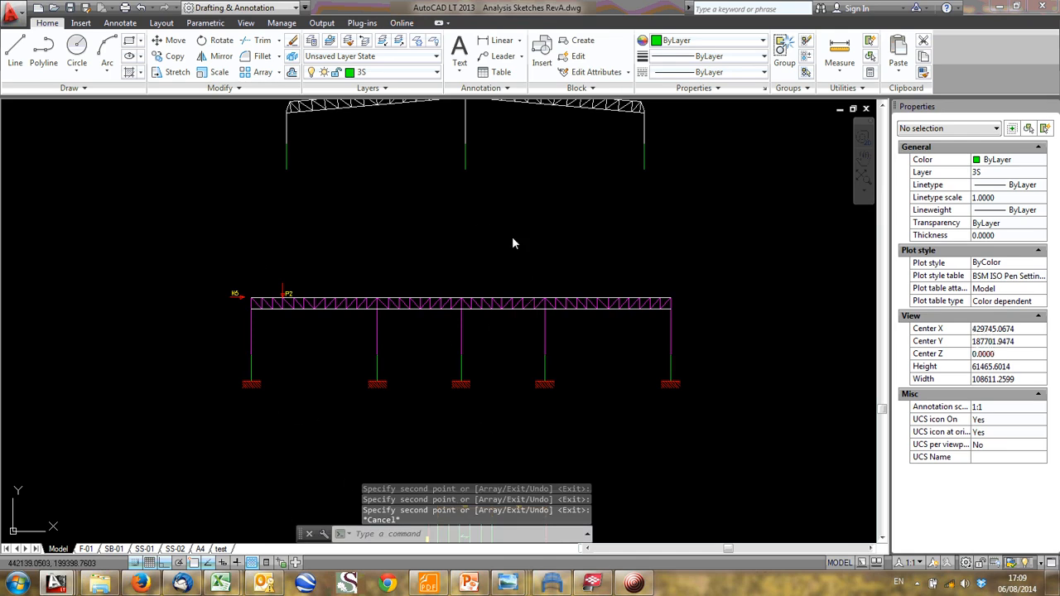
scroll(343, 319, down, 3)
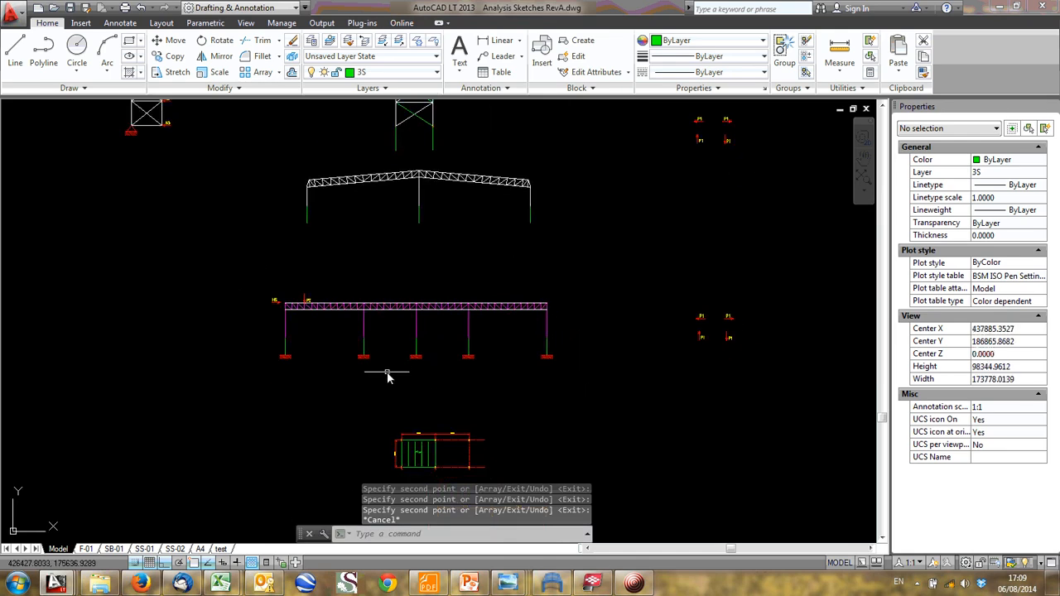
- Switch to Frame Analysis and review the node coordinate table of the Truss on girder RevA.A03 model through to its last entries
click(548, 585)
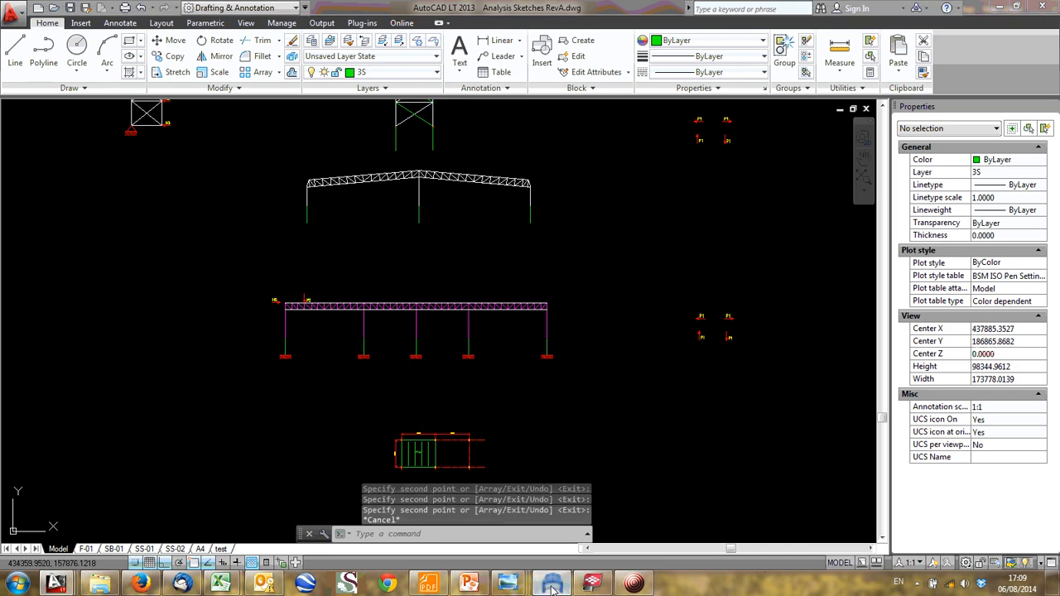
click(61, 39)
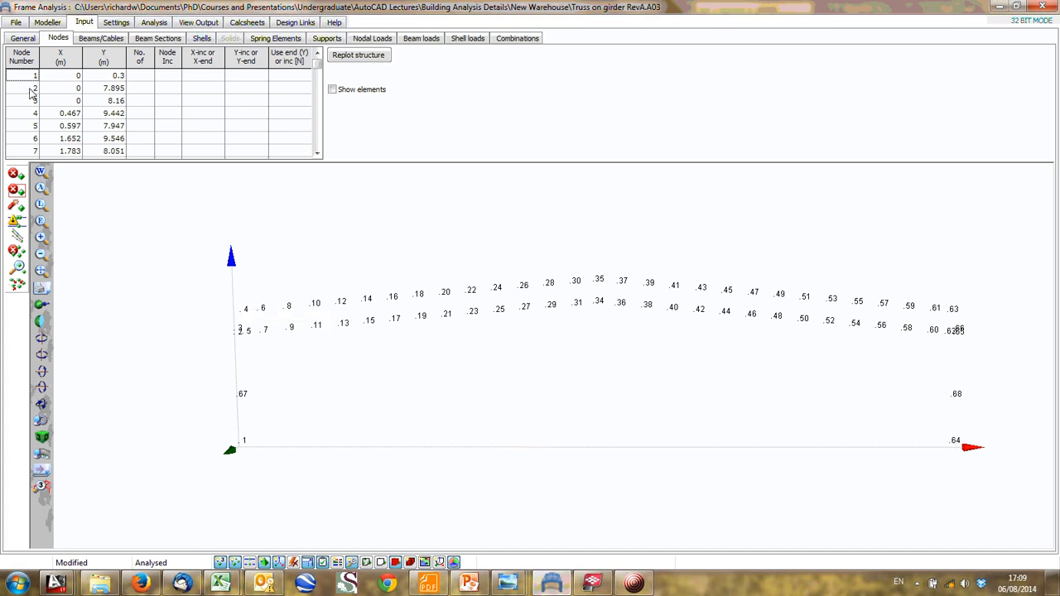
key(Down)
key(Down)
key(Down)
key(Down)
key(Down)
key(Down)
key(Down)
key(Down)
key(Down)
key(Down)
key(Down)
key(Down)
key(Down)
key(Down)
key(Down)
key(Down)
key(Down)
key(Down)
key(Down)
key(Down)
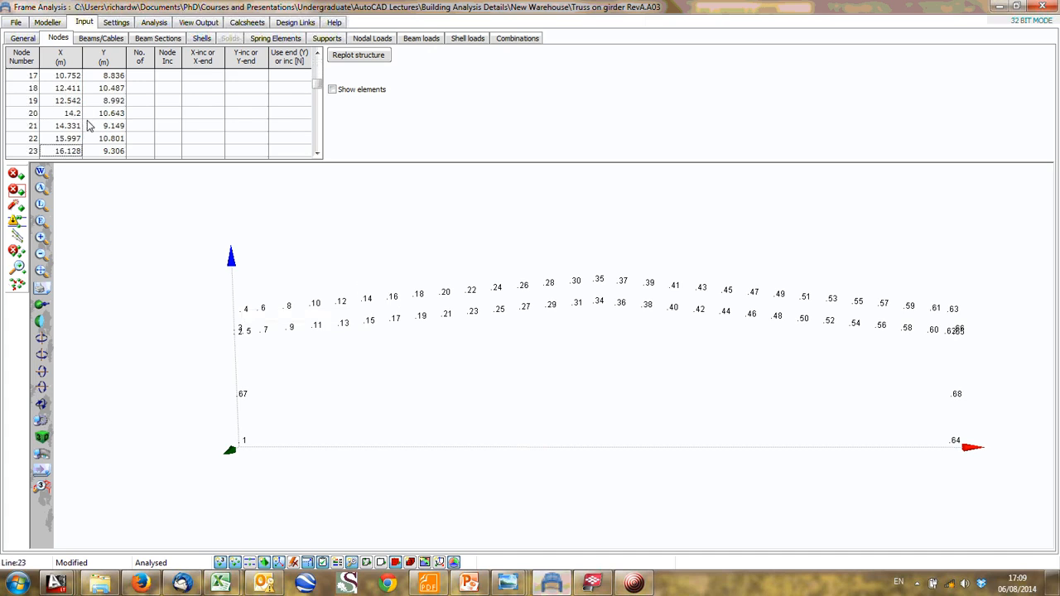
key(Down)
key(Down)
key(Down)
key(Down)
key(Down)
key(Down)
key(Down)
key(Down)
key(Down)
key(Down)
key(Down)
key(Down)
key(Down)
key(Down)
key(Down)
key(Down)
key(Down)
key(Down)
key(Down)
key(Down)
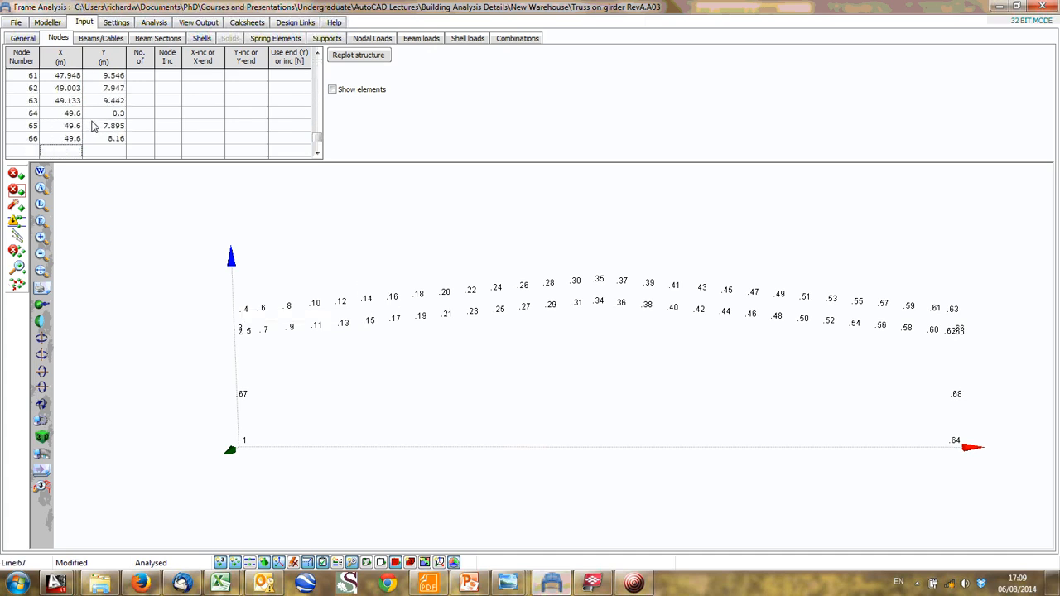
- Switch to 6132-SS-01 Rev.7.dwg in AutoCAD and examine the truss, columns and gridlines of Section E-E
mouse_move(56, 584)
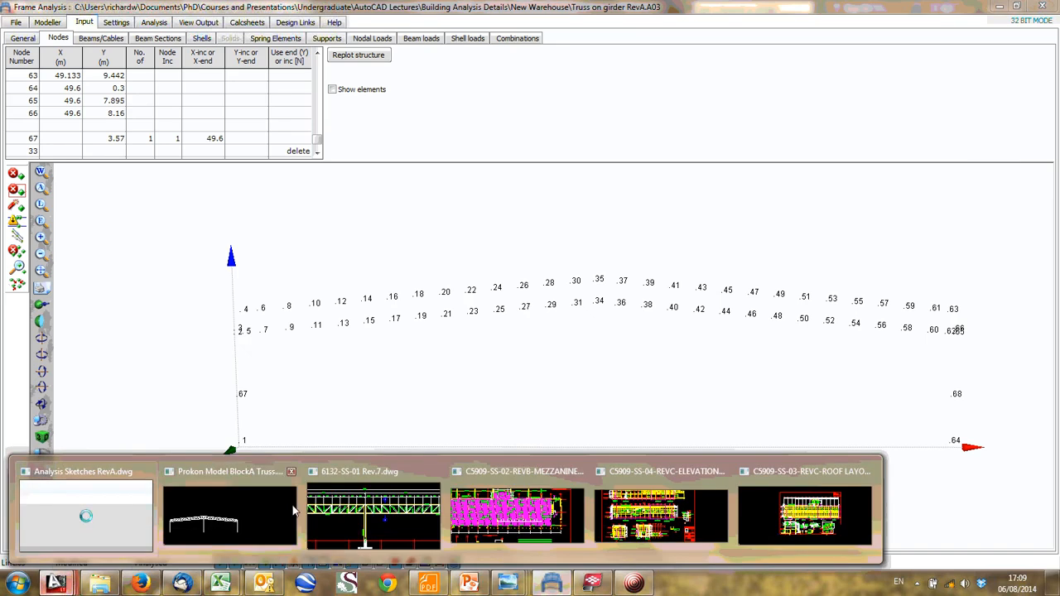
click(356, 507)
scroll(436, 263, down, 8)
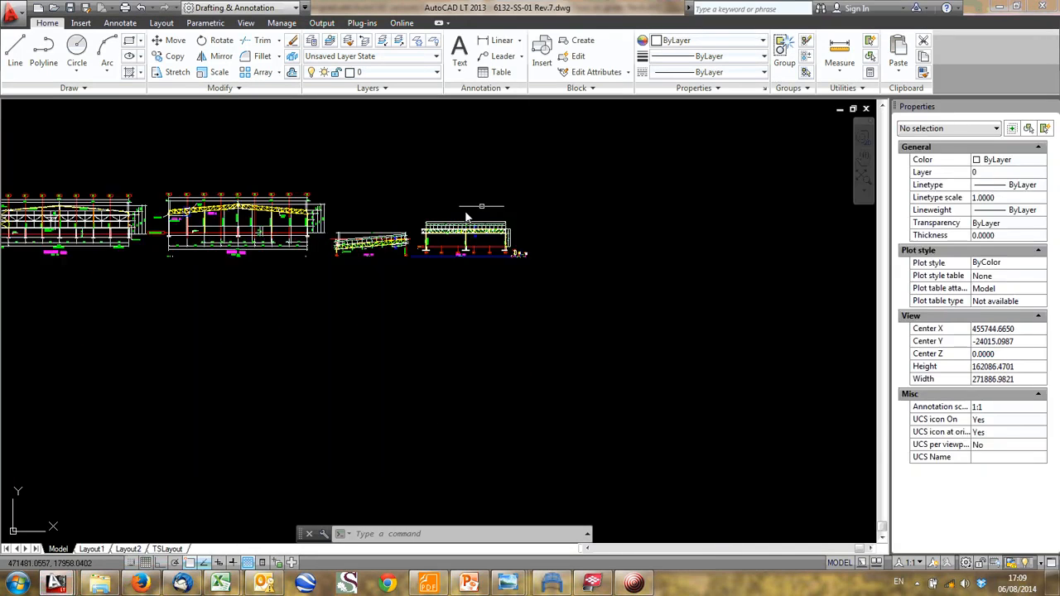
mouse_move(265, 239)
middle_down()
mouse_move(466, 300)
mouse_move(528, 301)
middle_up()
scroll(453, 245, up, 6)
scroll(550, 324, up, 4)
middle_drag(449, 318, 219, 263)
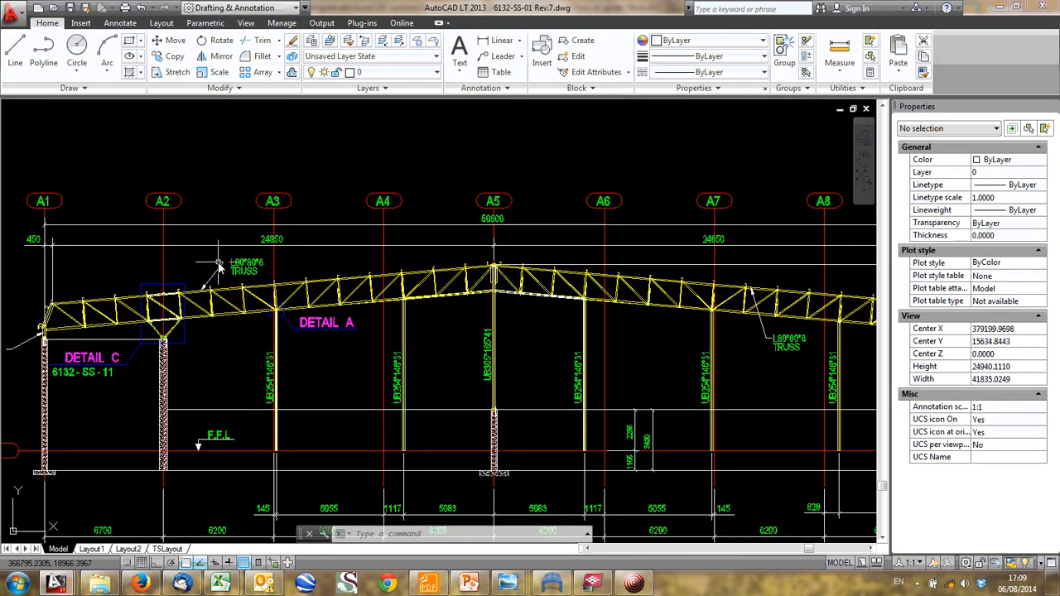
mouse_move(795, 309)
middle_down()
mouse_move(509, 304)
mouse_move(595, 285)
middle_up()
scroll(497, 307, down, 4)
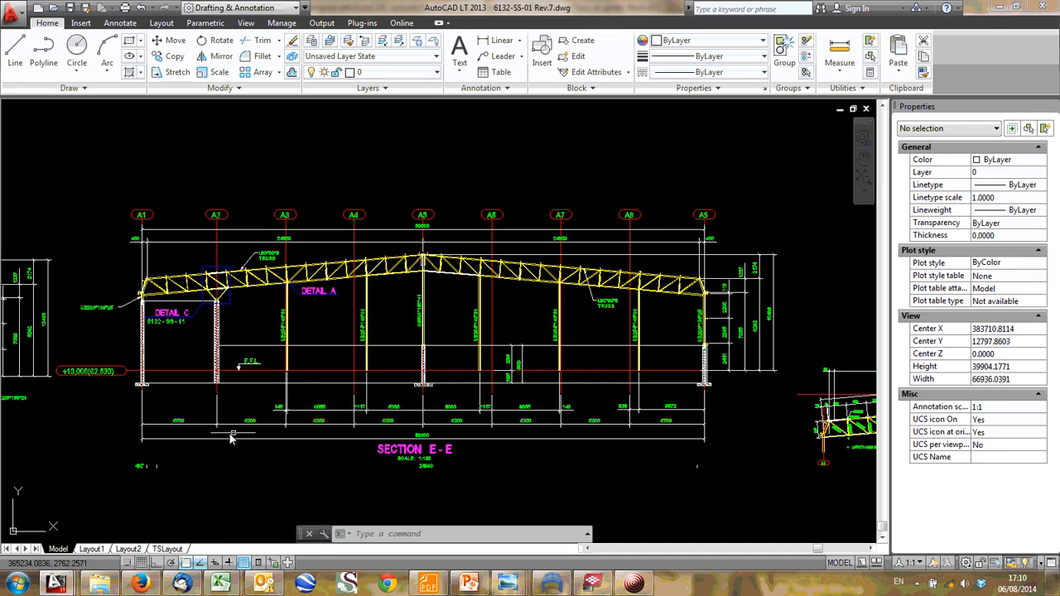
scroll(324, 229, up, 4)
scroll(324, 225, down, 4)
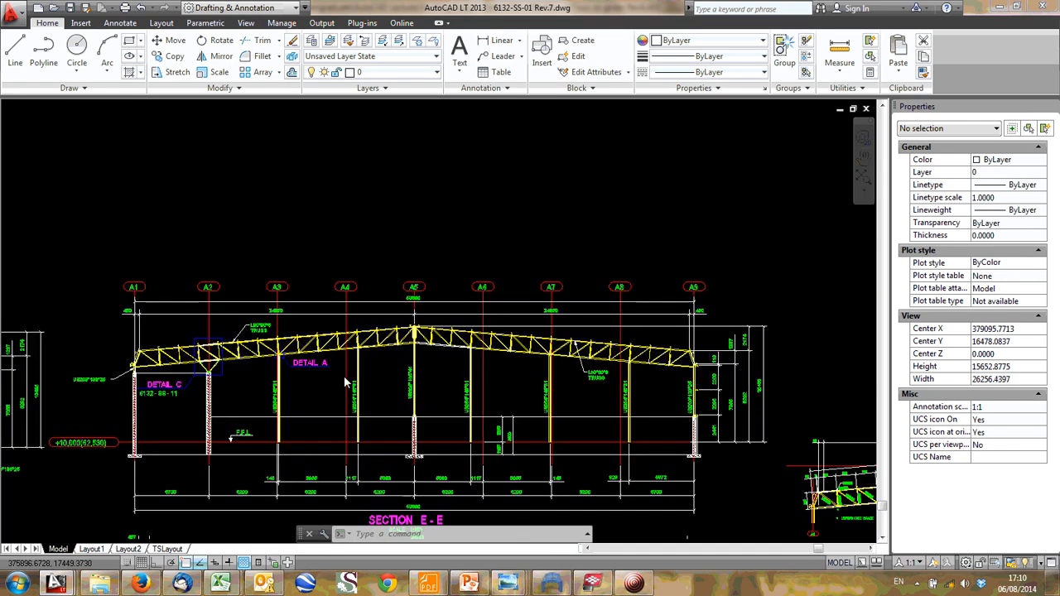
middle_drag(361, 284, 352, 382)
- Copy the complete pitched truss frame with its three columns from Analysis Sketches RevA.dwg to the clipboard
key(ctrl+Tab)
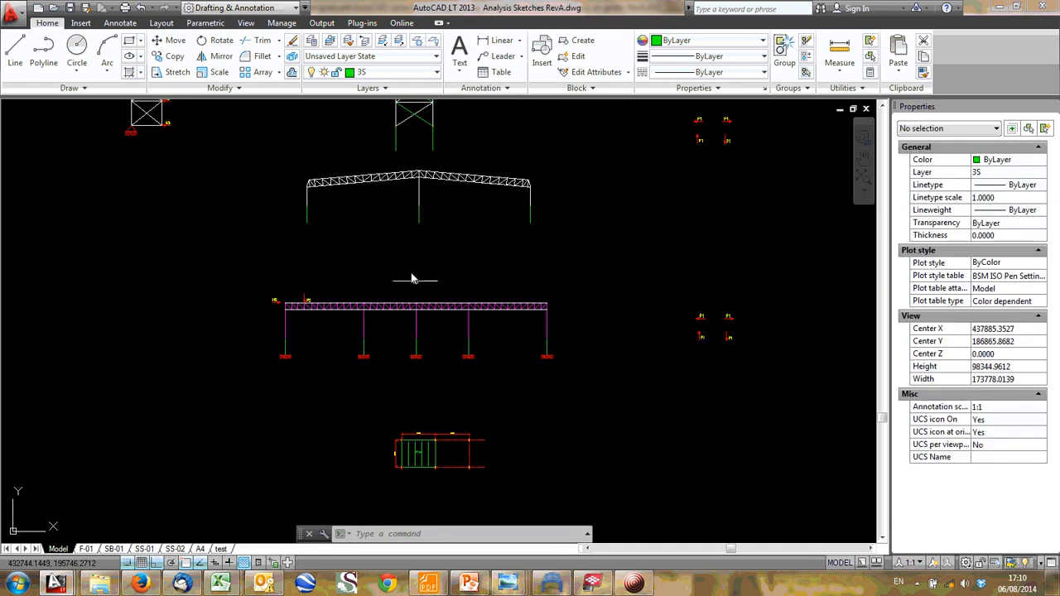
scroll(448, 186, up, 3)
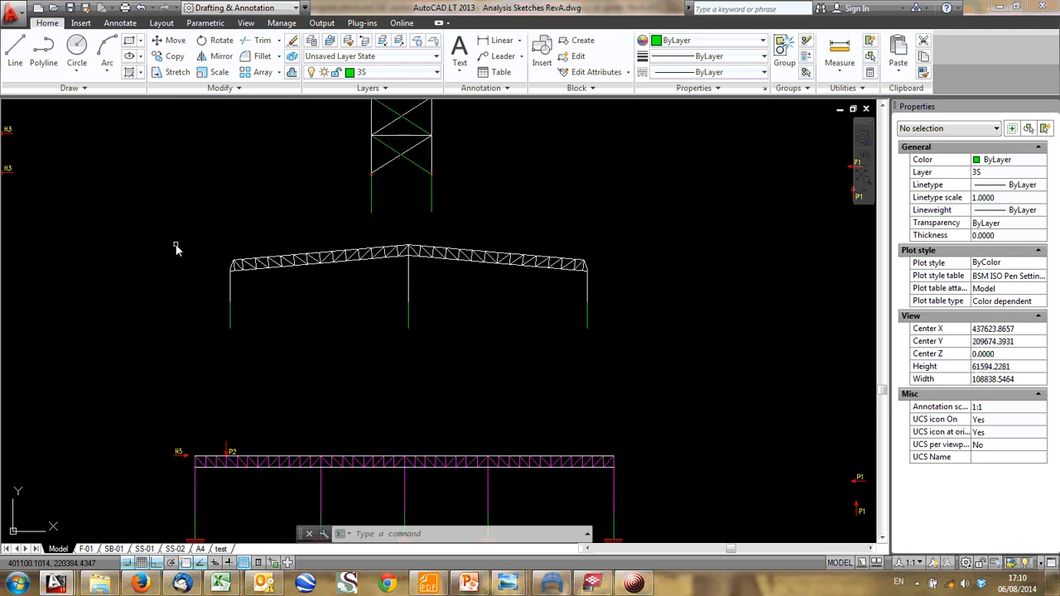
click(193, 222)
click(650, 388)
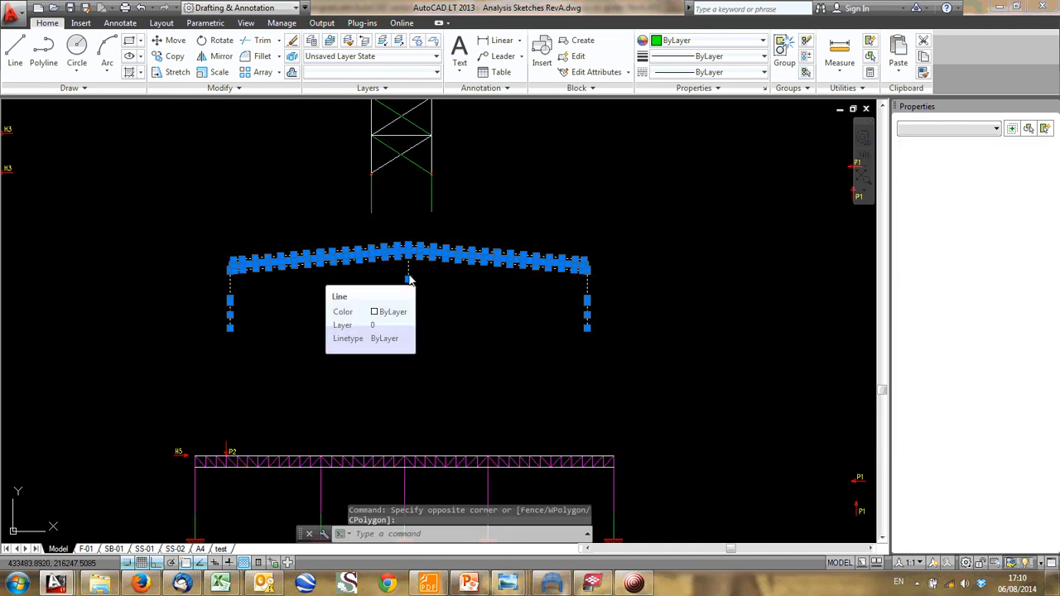
key(ctrl+c)
- Open the Prokon Model BlockA Truss.dxf drawing and examine its pitched truss frame and column lines
key(ctrl+Tab)
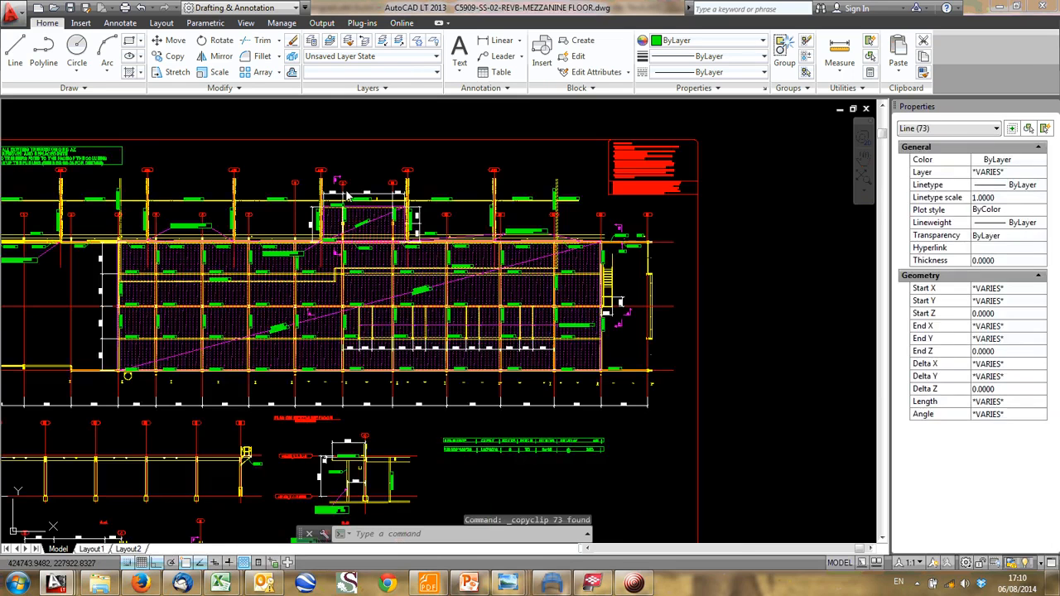
key(ctrl+Tab)
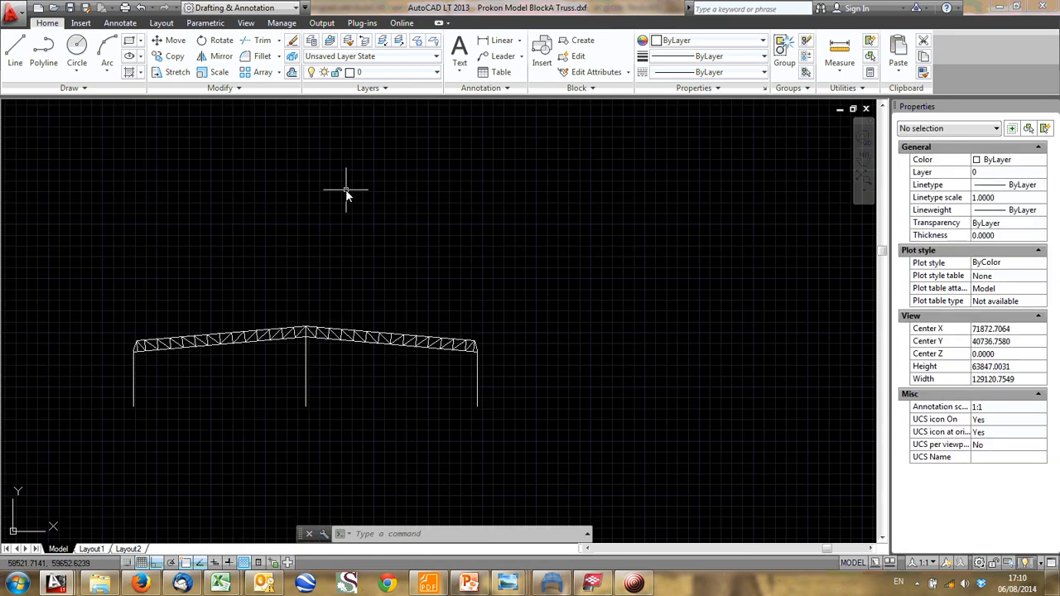
middle_click(533, 231)
middle_click(533, 230)
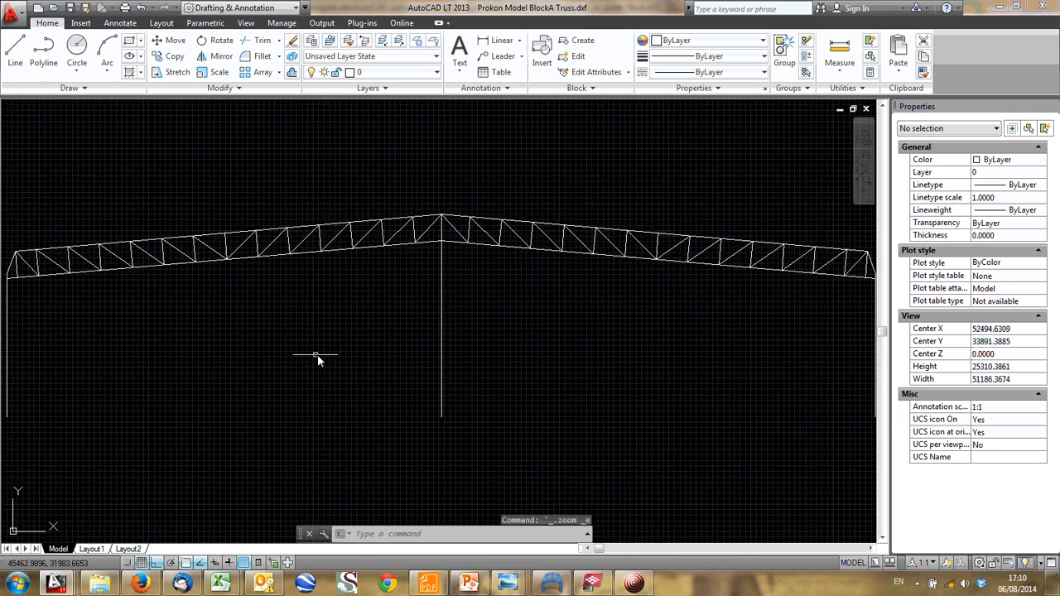
scroll(349, 361, down, 2)
scroll(348, 361, up, 2)
middle_click(474, 290)
middle_click(474, 290)
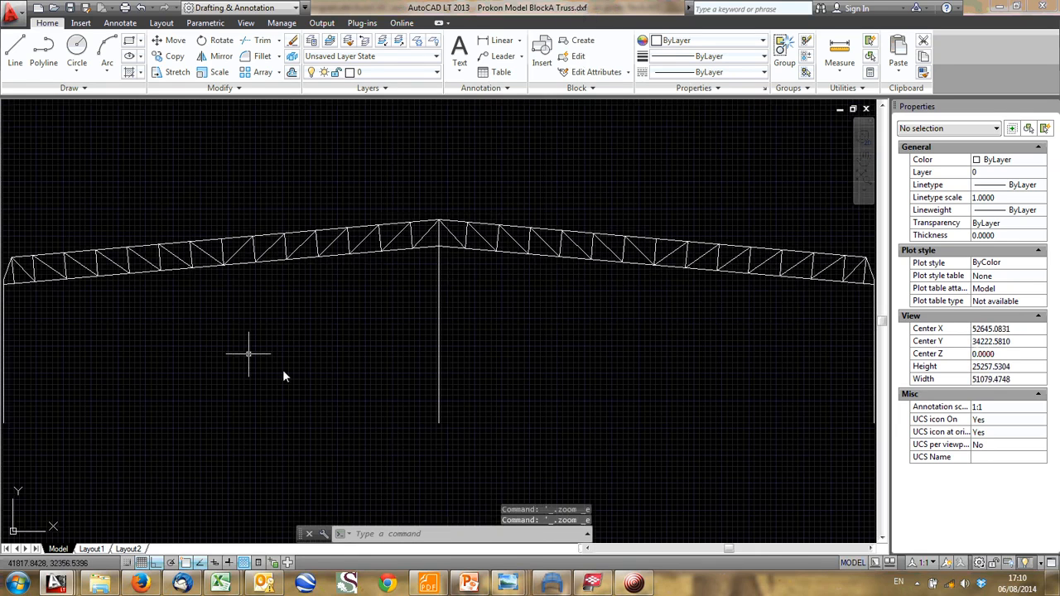
scroll(365, 314, down, 4)
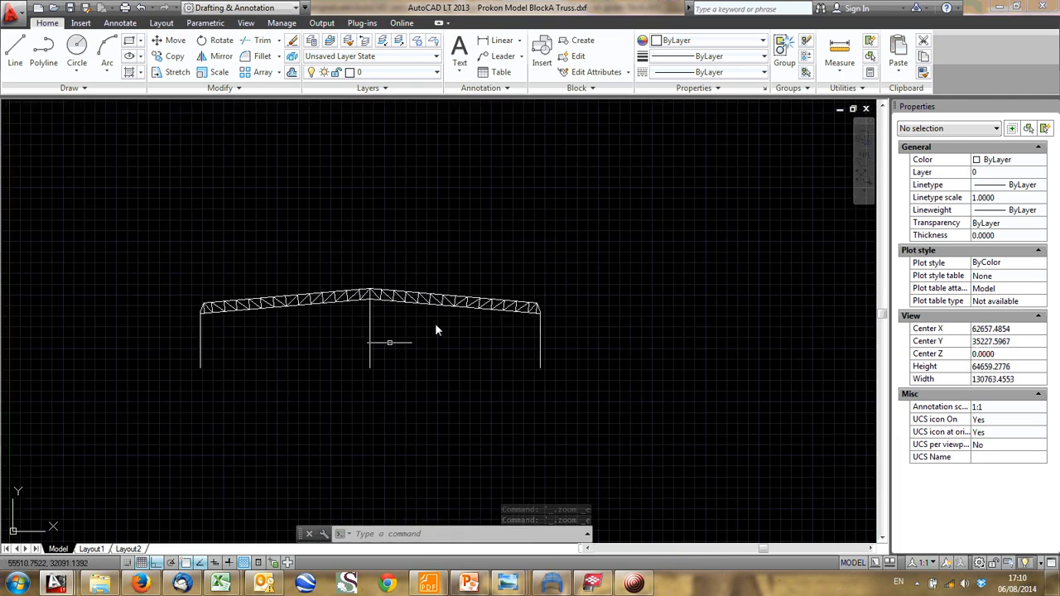
- Check the truss drawing for unused items with Purge and leave the dialog without removing anything
middle_click(317, 243)
middle_click(318, 243)
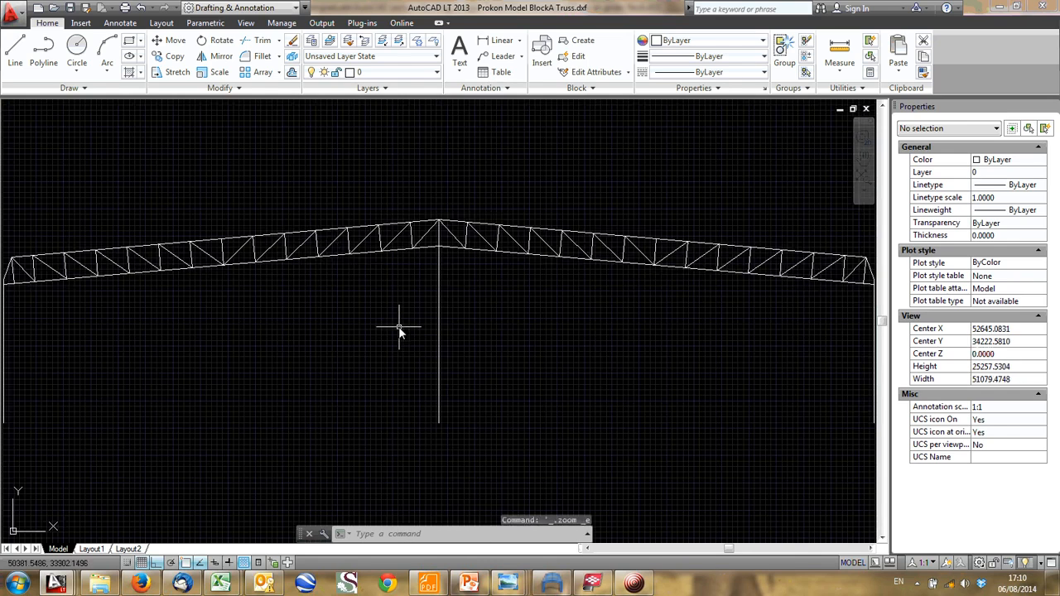
text(PURGE)
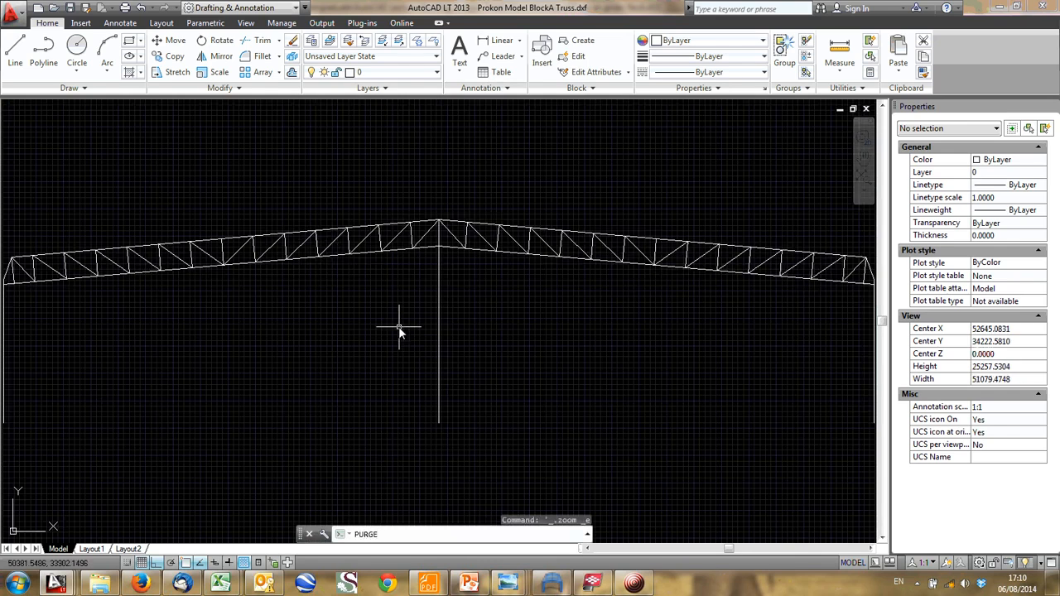
key(Return)
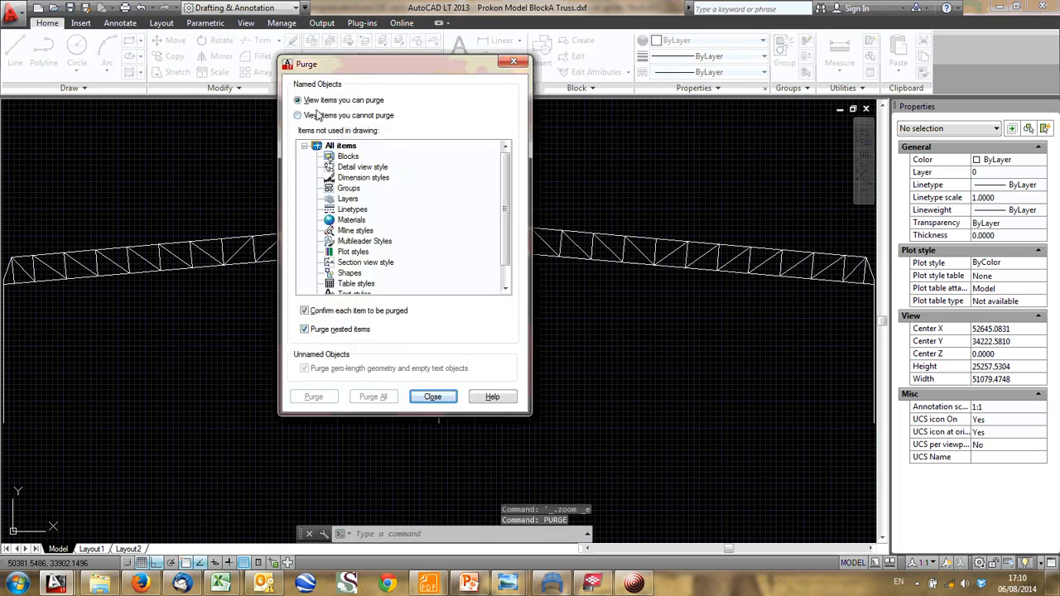
click(432, 397)
scroll(443, 294, down, 2)
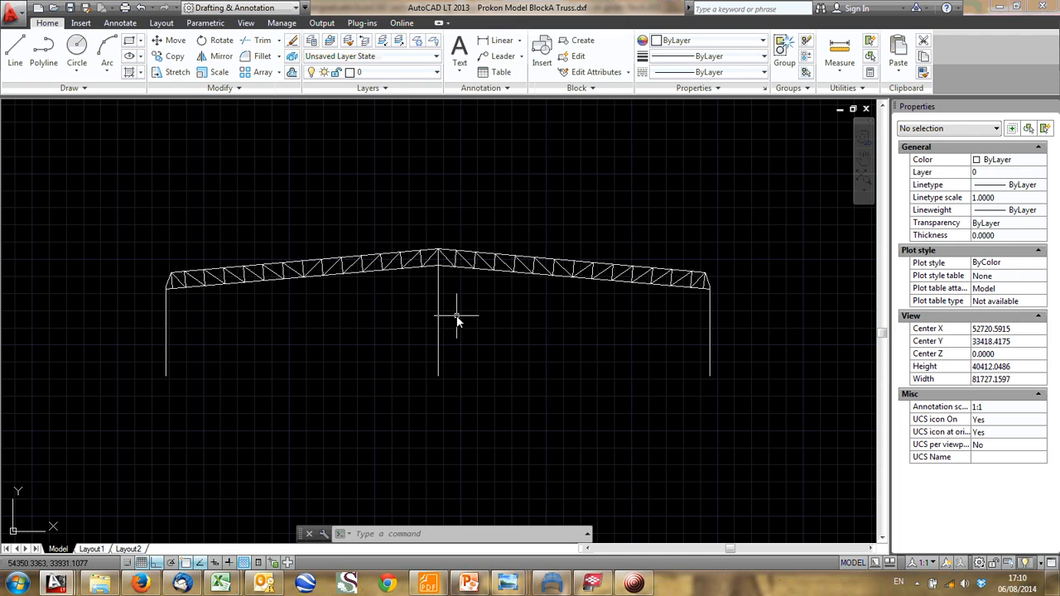
- Draw a vertical line about 3309 mm long over the lower part of the left column, starting at its base
scroll(191, 362, up, 2)
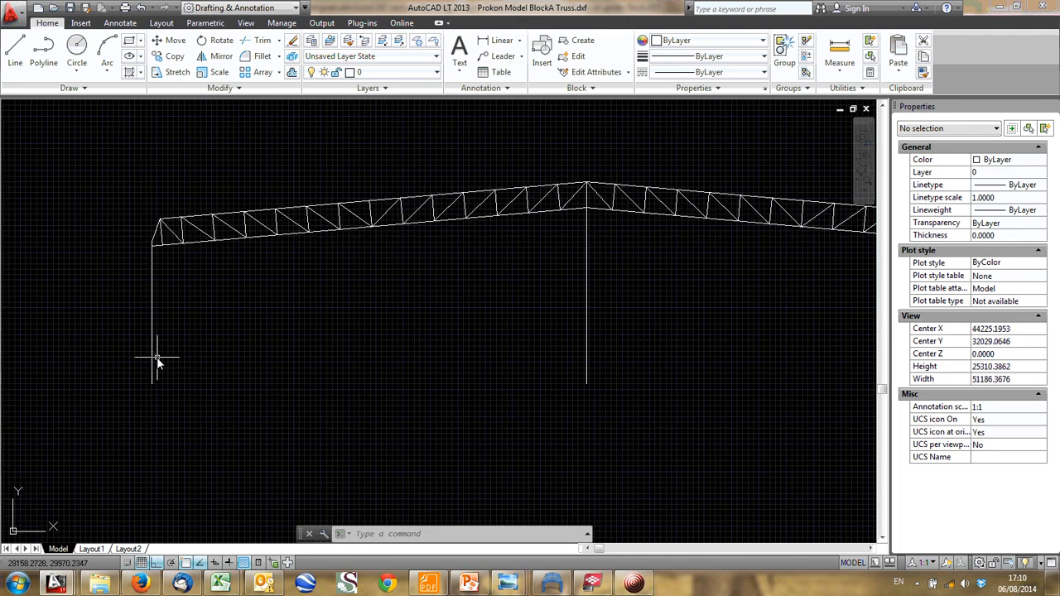
text(l)
key(Return)
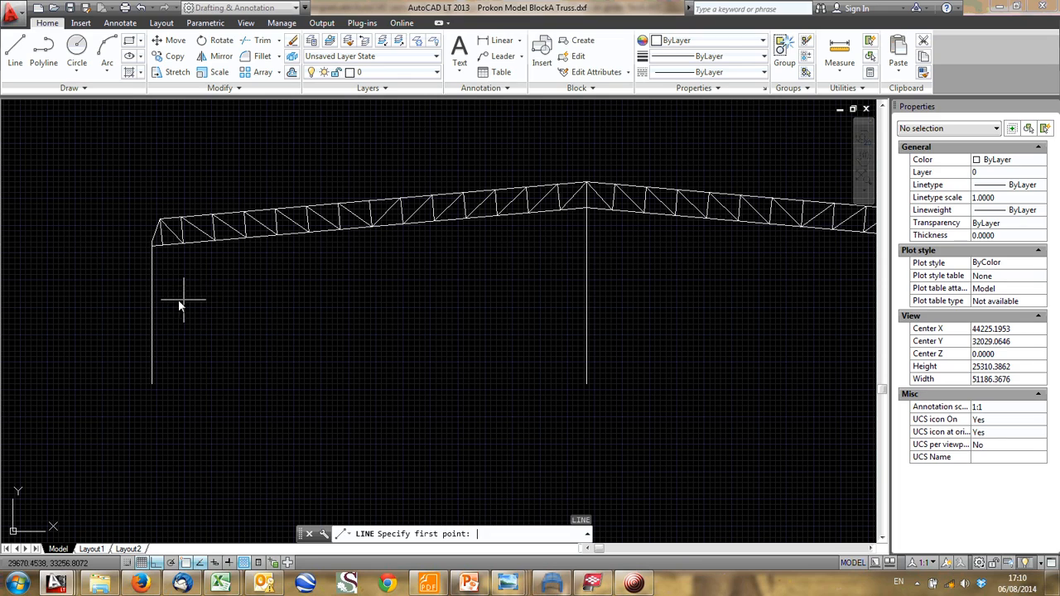
click(152, 327)
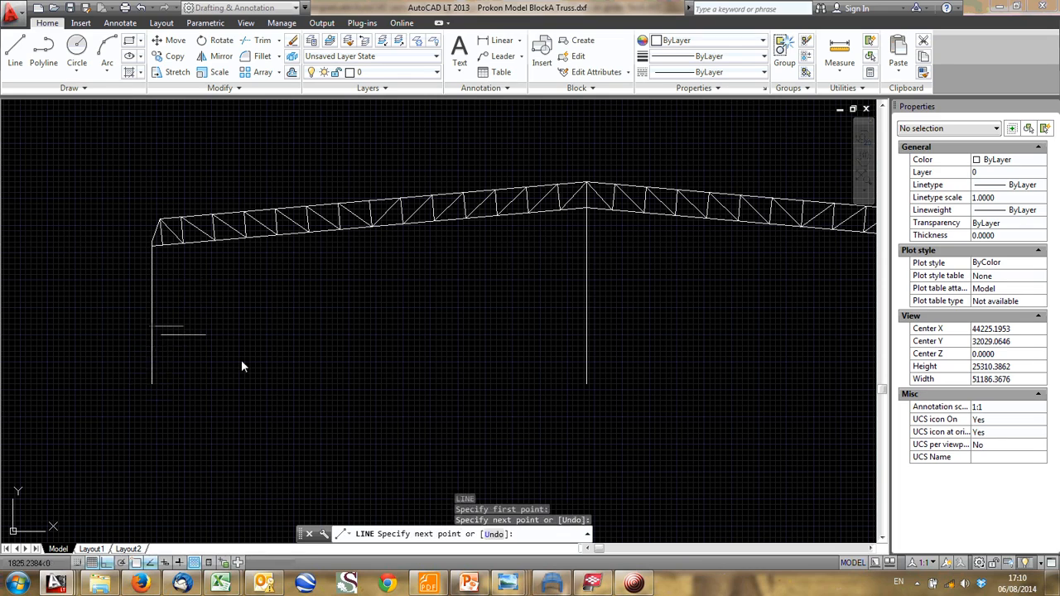
key(Escape)
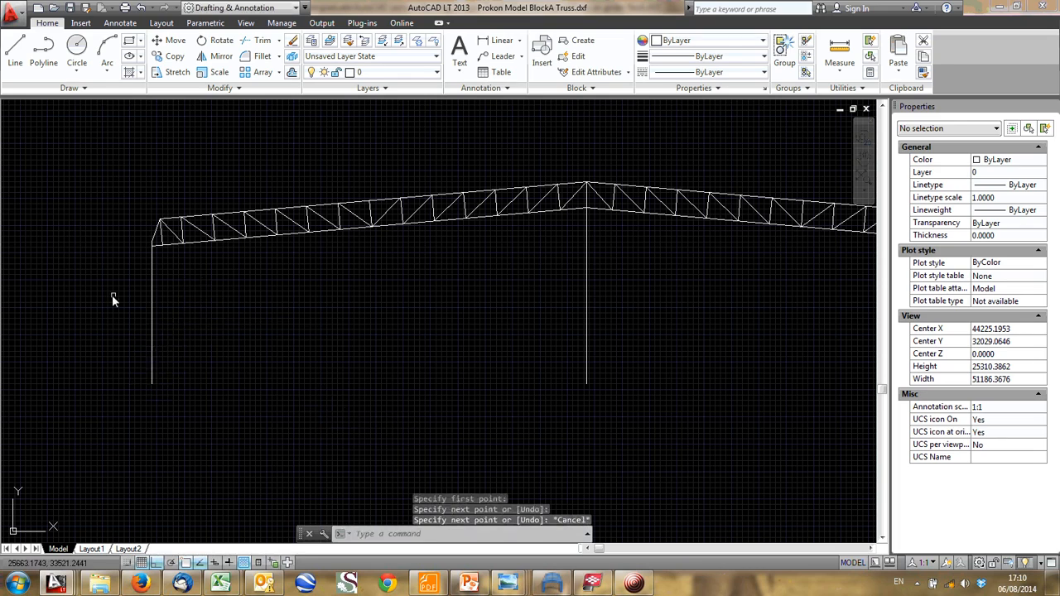
- Copy the lower left column line onto the same height of the central column and the right column
drag(112, 295, 215, 470)
click(368, 72)
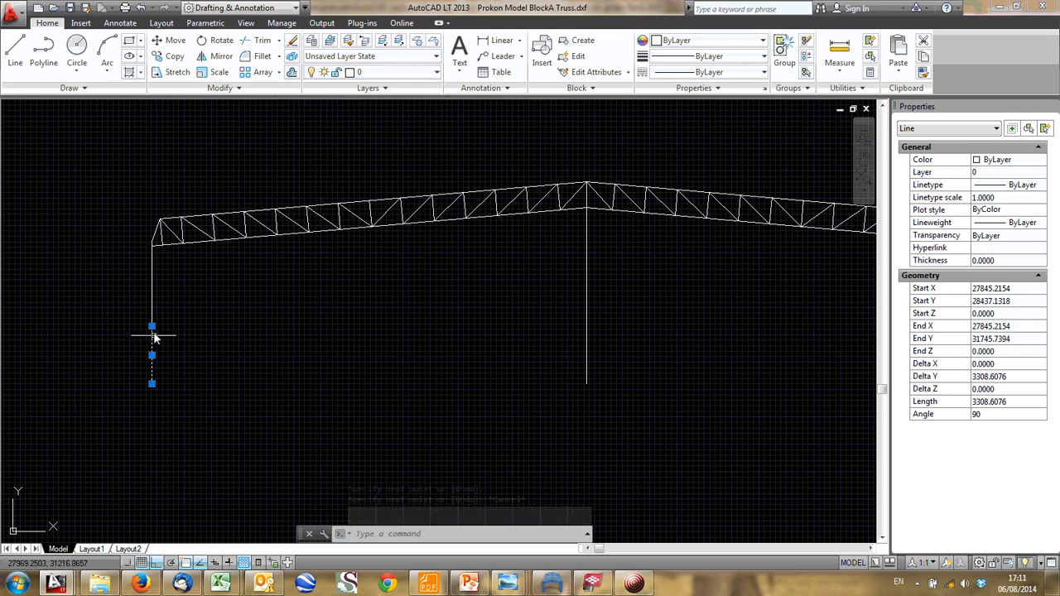
key(Escape)
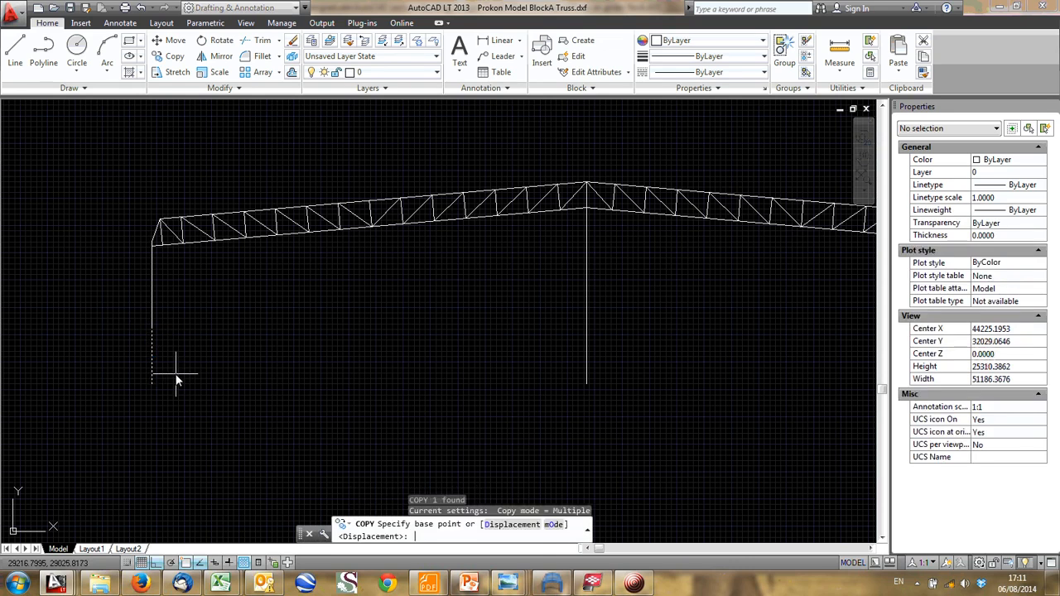
click(152, 328)
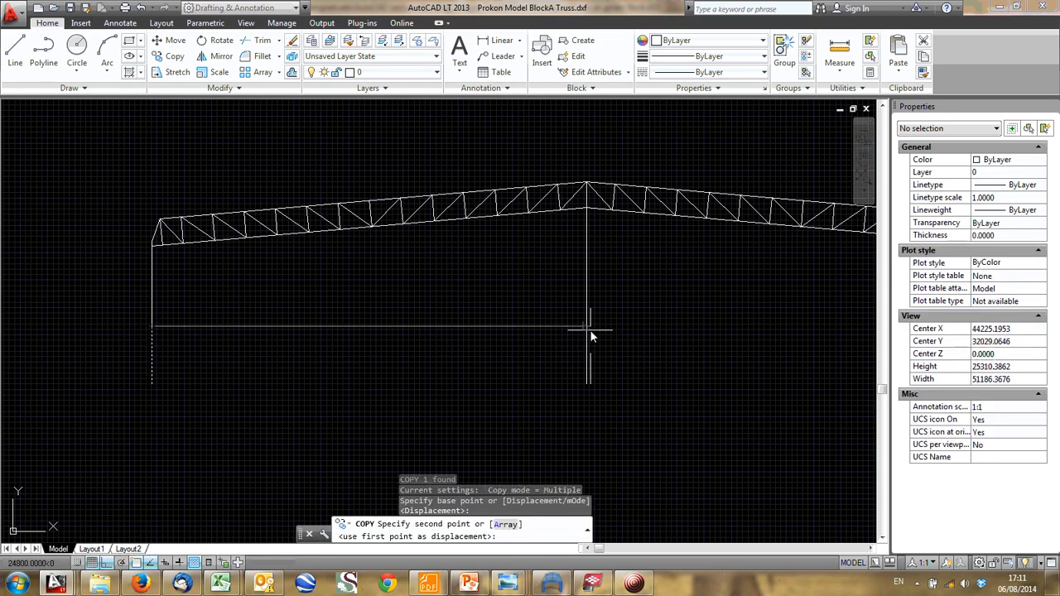
click(590, 329)
middle_drag(590, 329, 277, 372)
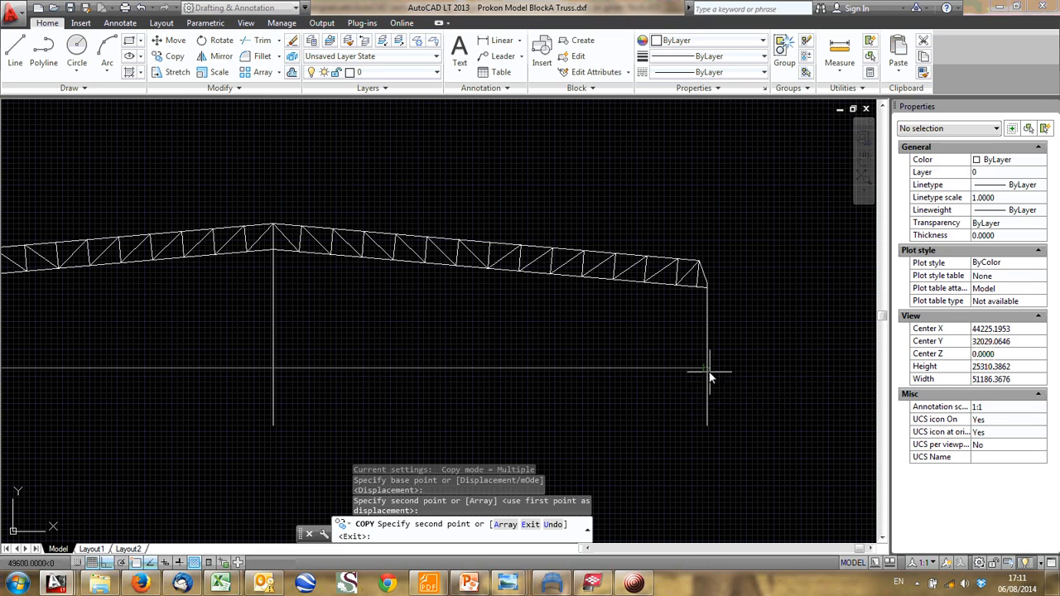
middle_drag(594, 385, 754, 305)
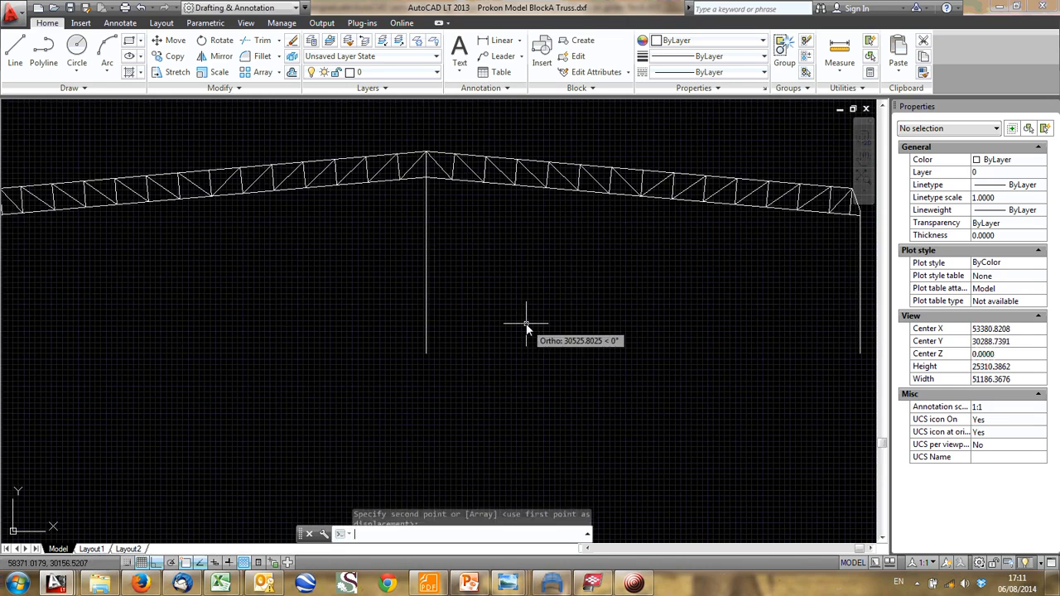
key(Escape)
- Inspect the overlapping line segments on the lower part of the central column, then clear the selection
drag(469, 254, 431, 325)
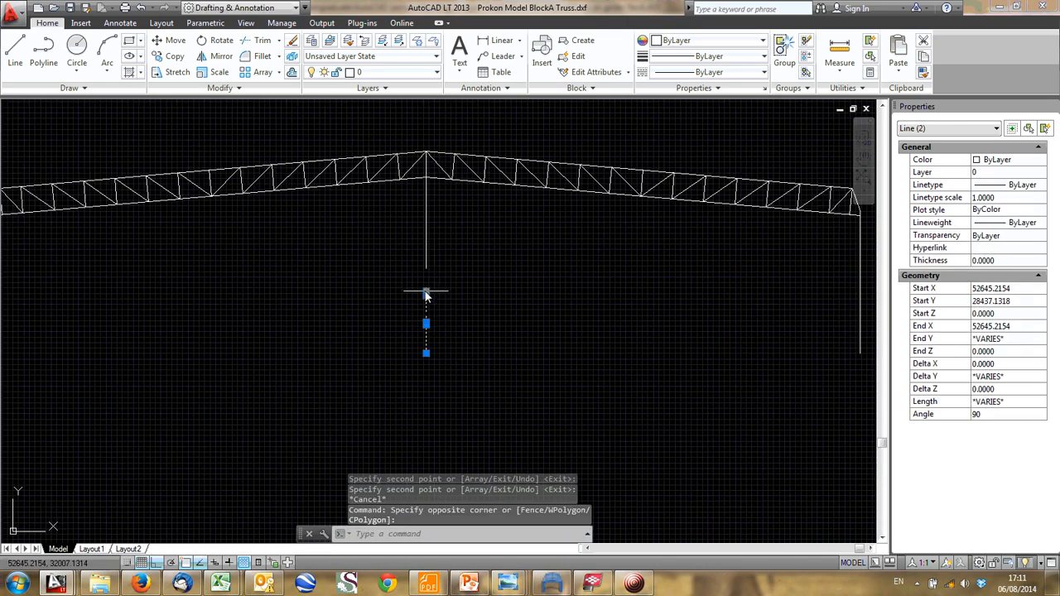
scroll(429, 298, up, 4)
scroll(425, 307, down, 4)
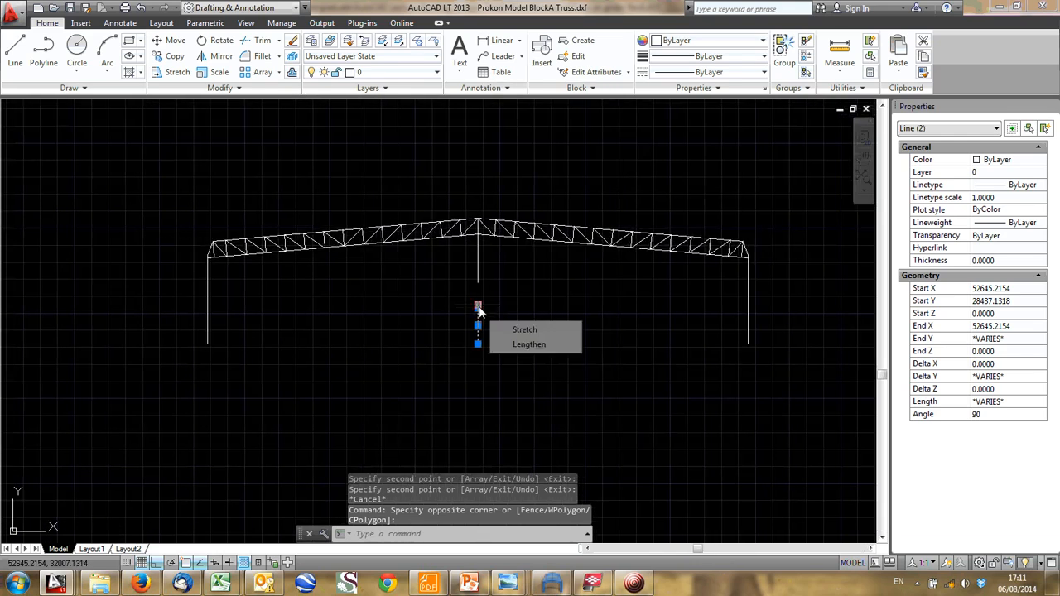
key(Escape)
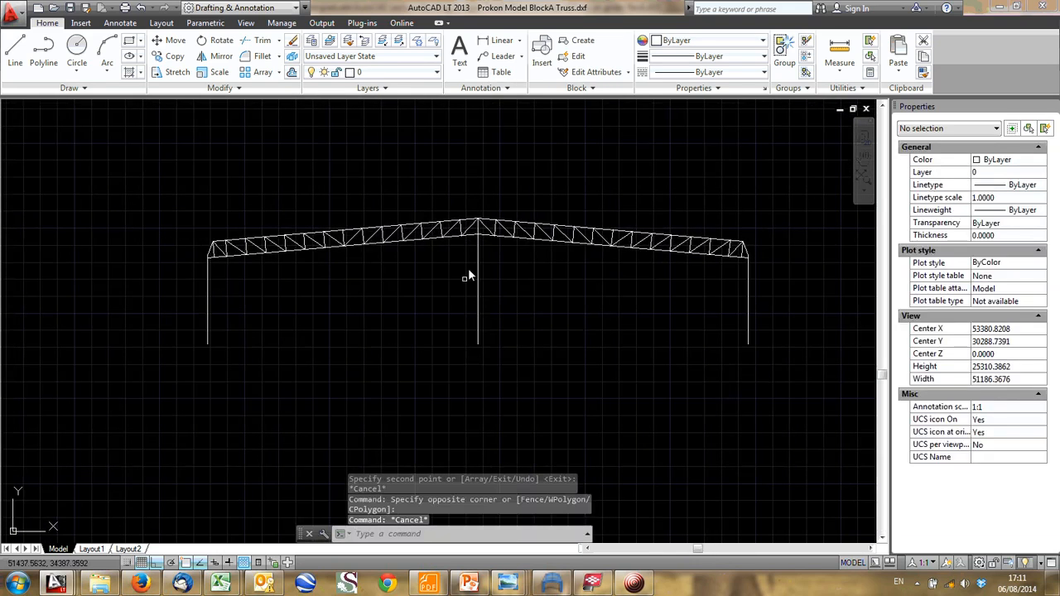
- Switch to Frame Analysis and start a Dwg/Dxf import, saving the changes to Truss on girder RevA.A03
click(545, 586)
click(16, 22)
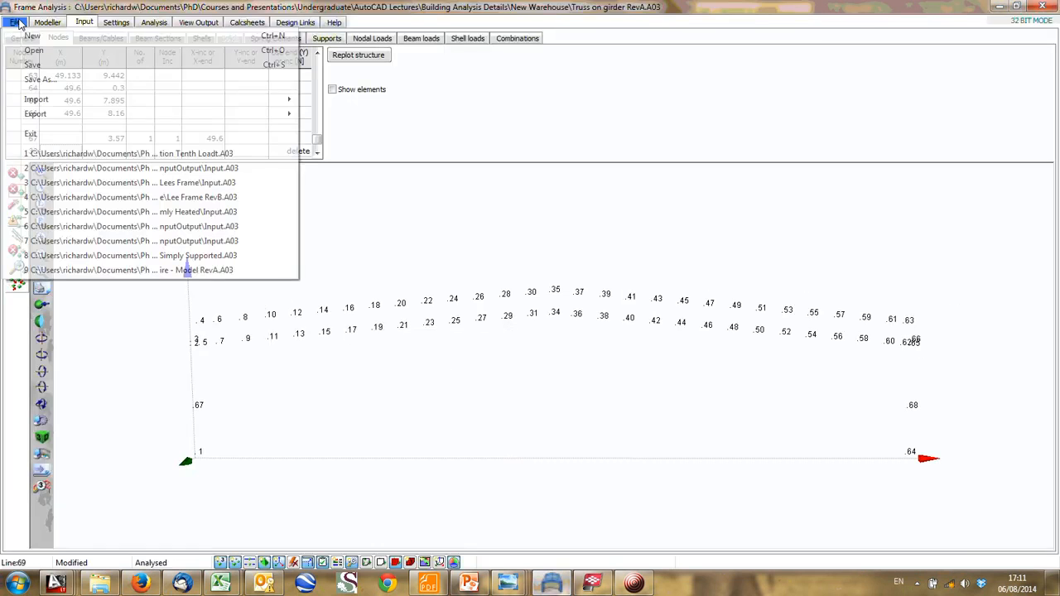
mouse_move(50, 99)
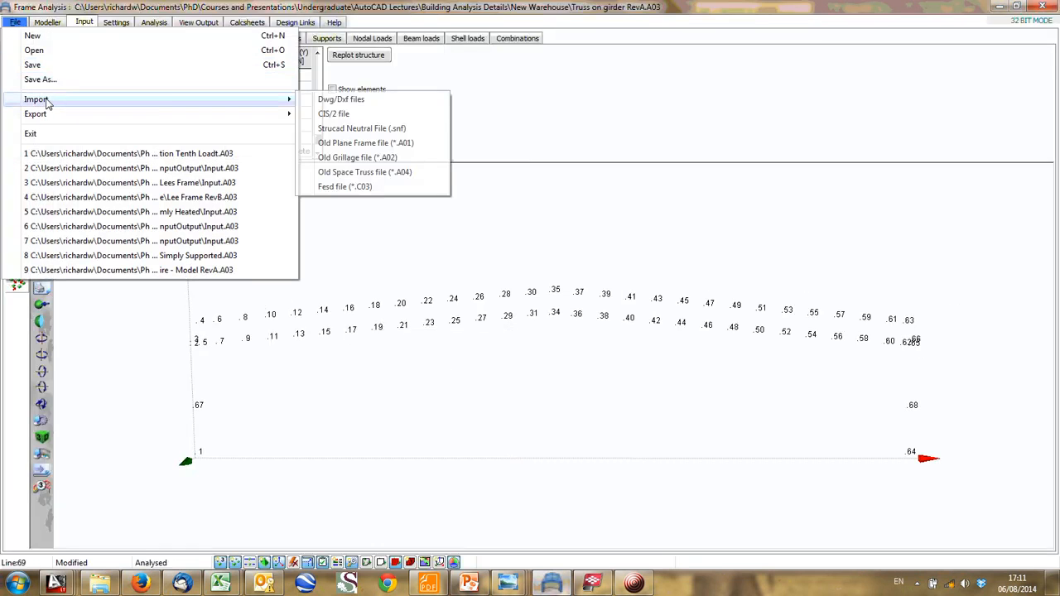
click(366, 100)
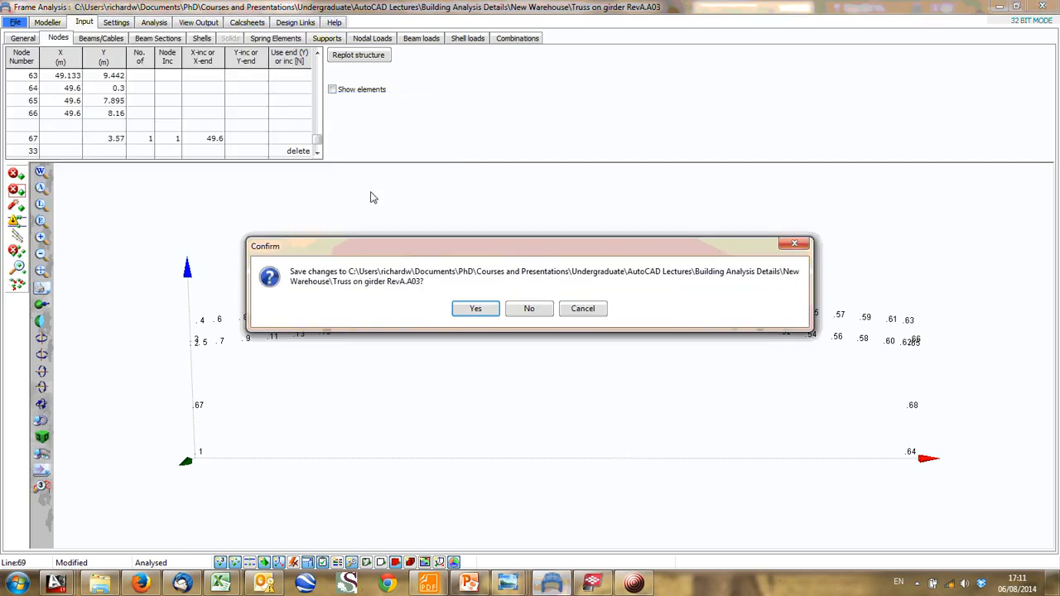
click(496, 312)
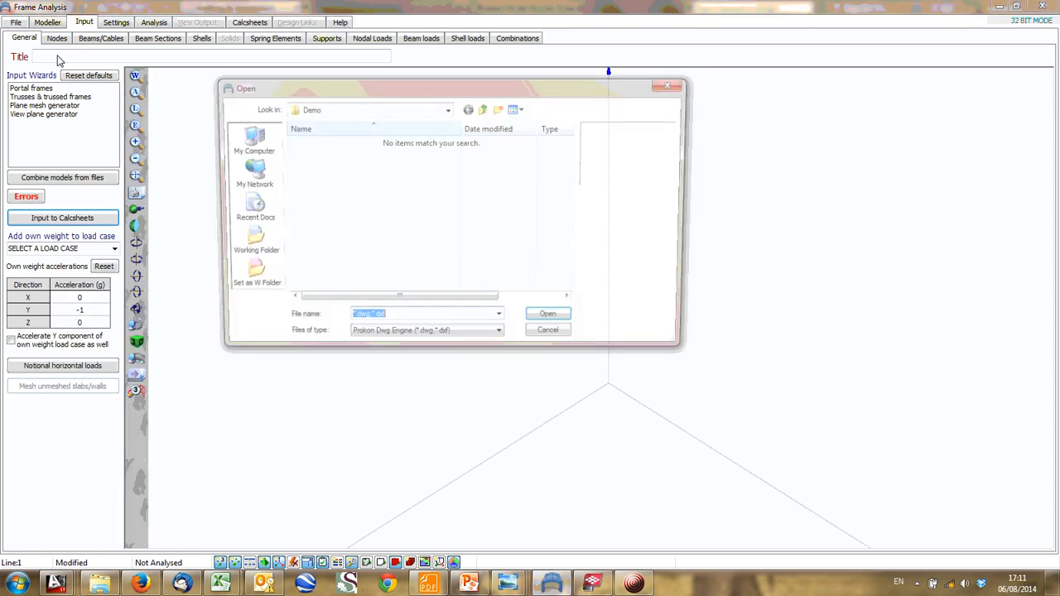
- Browse from the Demo folder to the My Documents folder for the drawing import
click(573, 340)
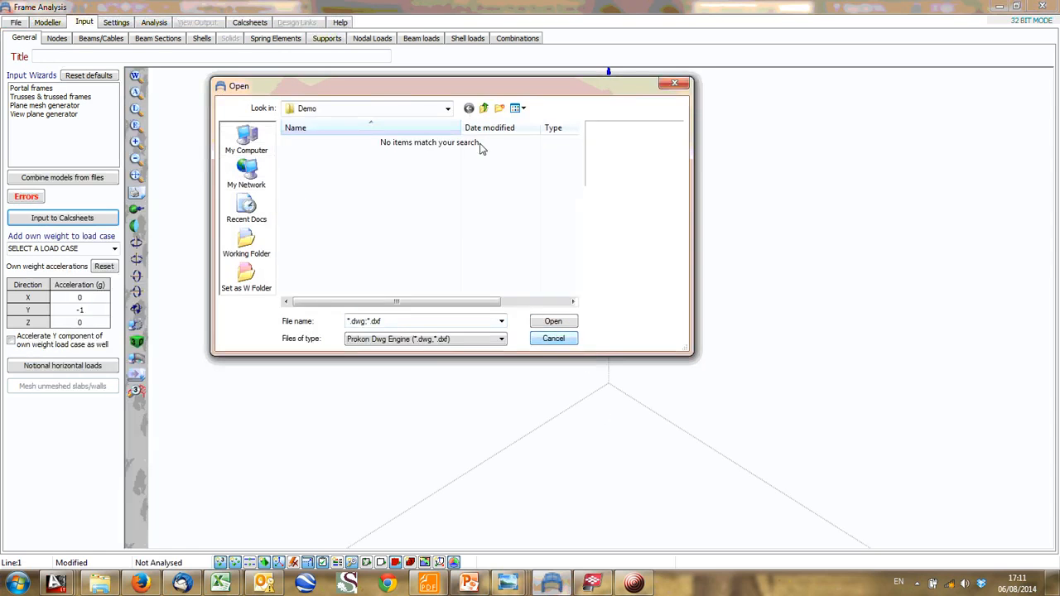
click(452, 107)
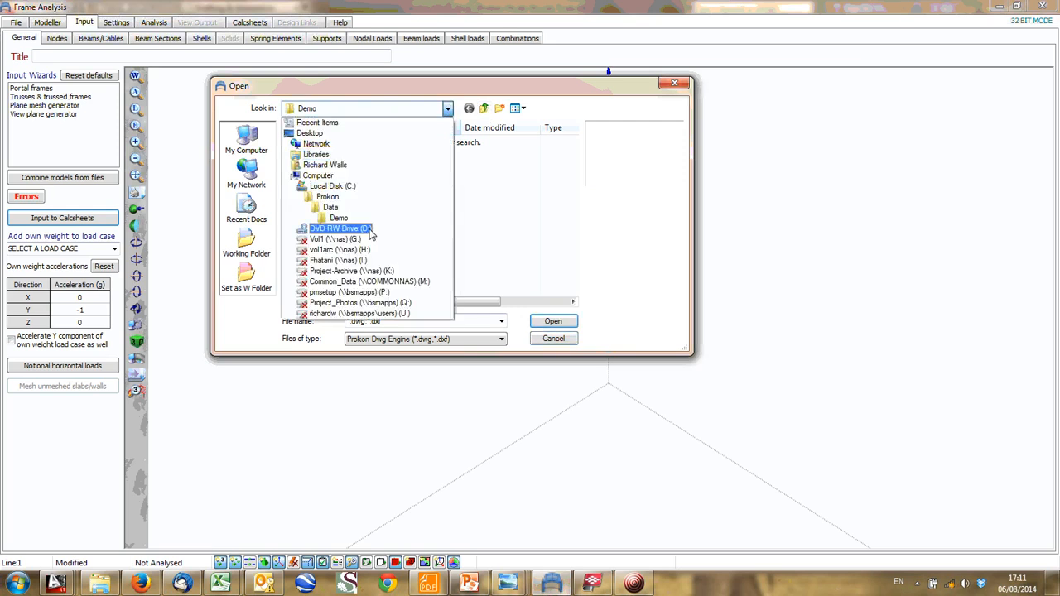
click(321, 134)
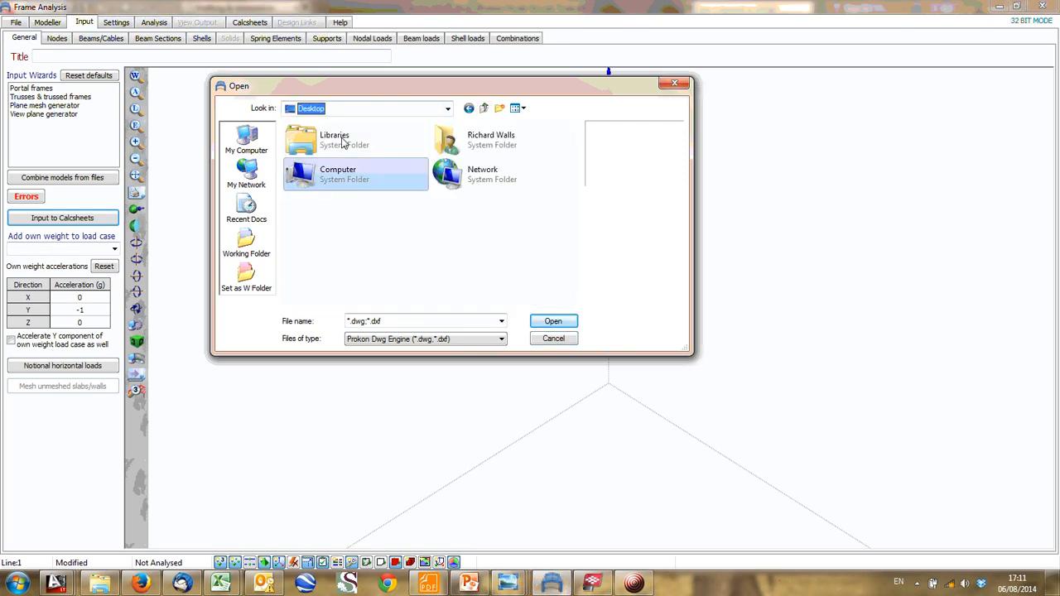
click(246, 139)
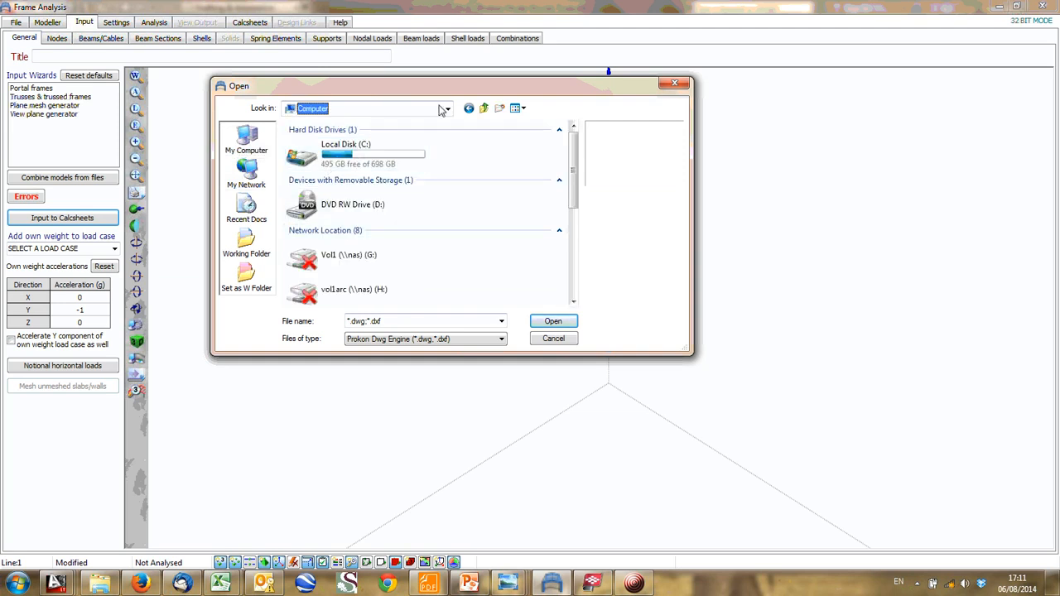
click(447, 109)
click(336, 165)
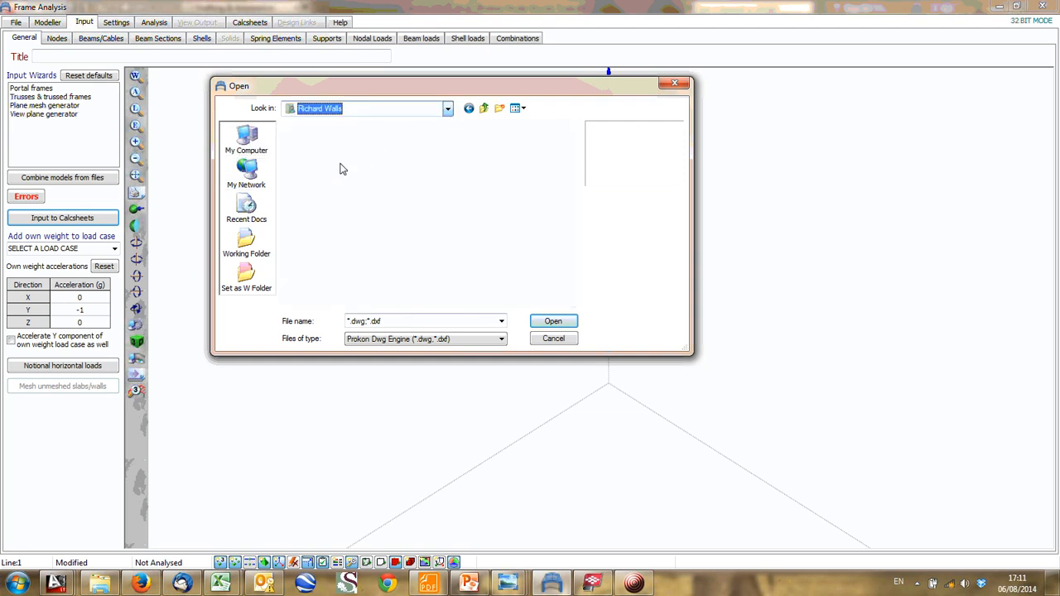
click(364, 205)
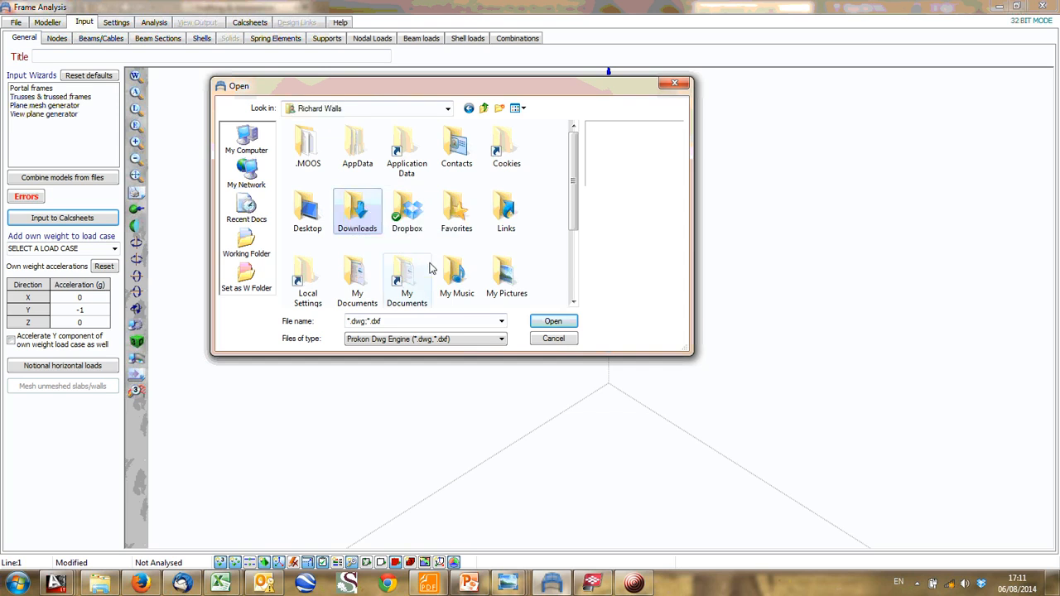
scroll(447, 269, down, 1)
double_click(362, 185)
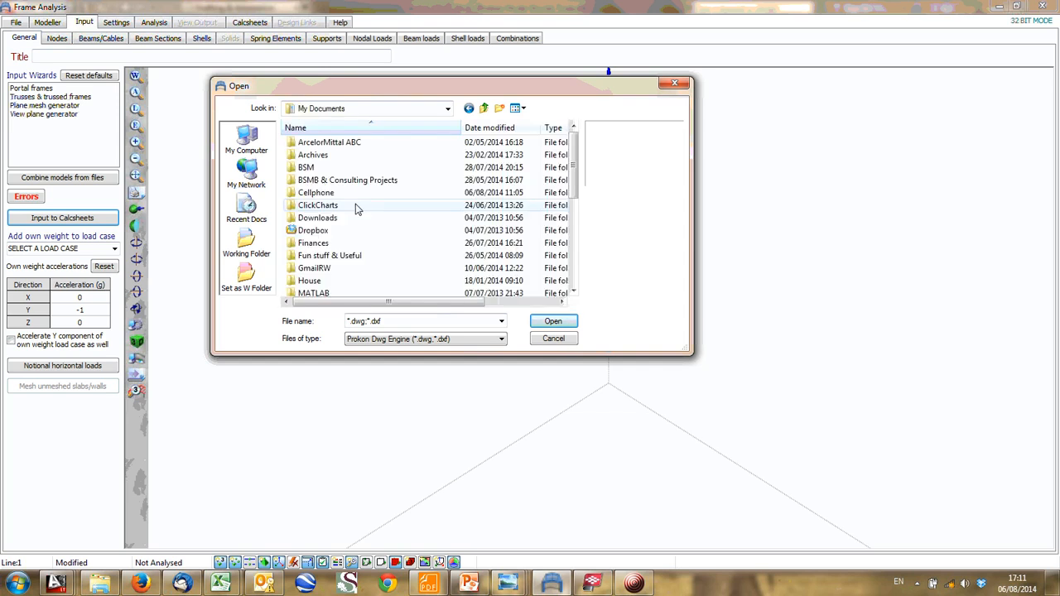
- Browse through PhD, Courses and Presentations, Undergraduate, AutoCAD Lectures and Building Analysis Details to the Block A folder for the drawing import
scroll(362, 206, down, 5)
double_click(328, 268)
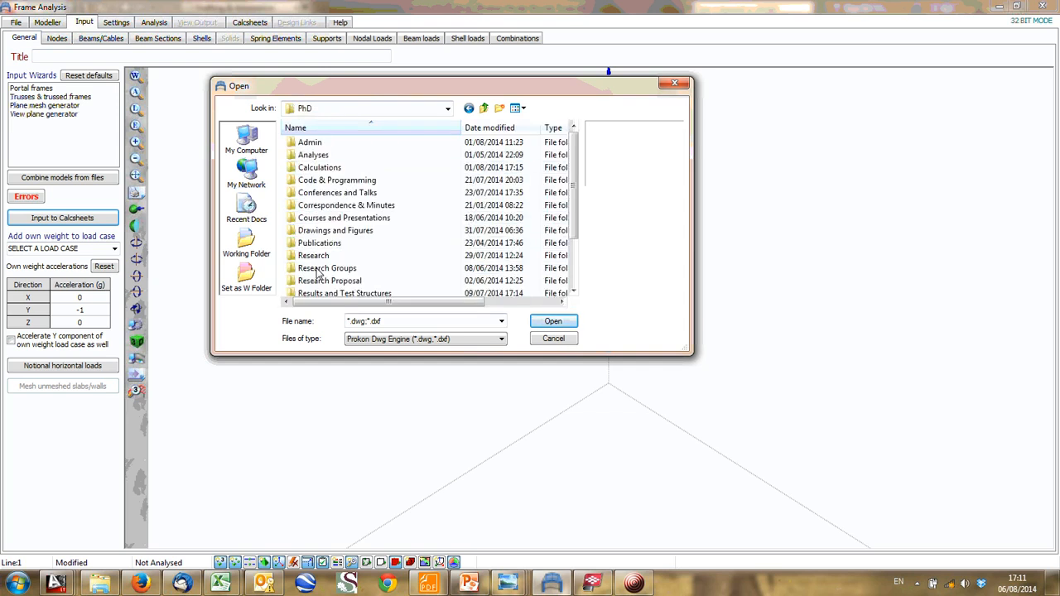
scroll(352, 207, down, 1)
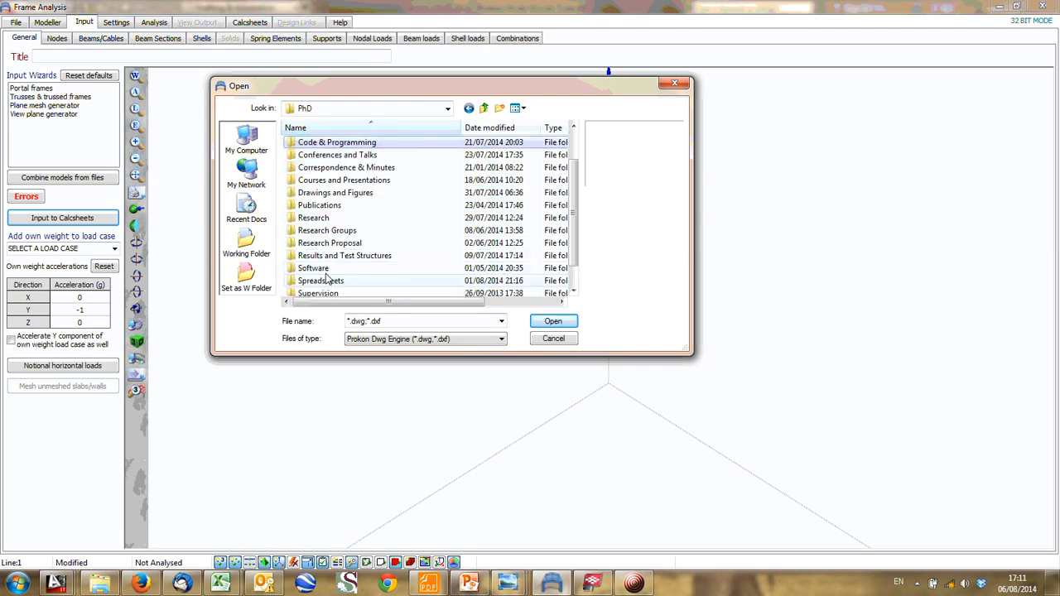
scroll(336, 204, up, 1)
double_click(342, 218)
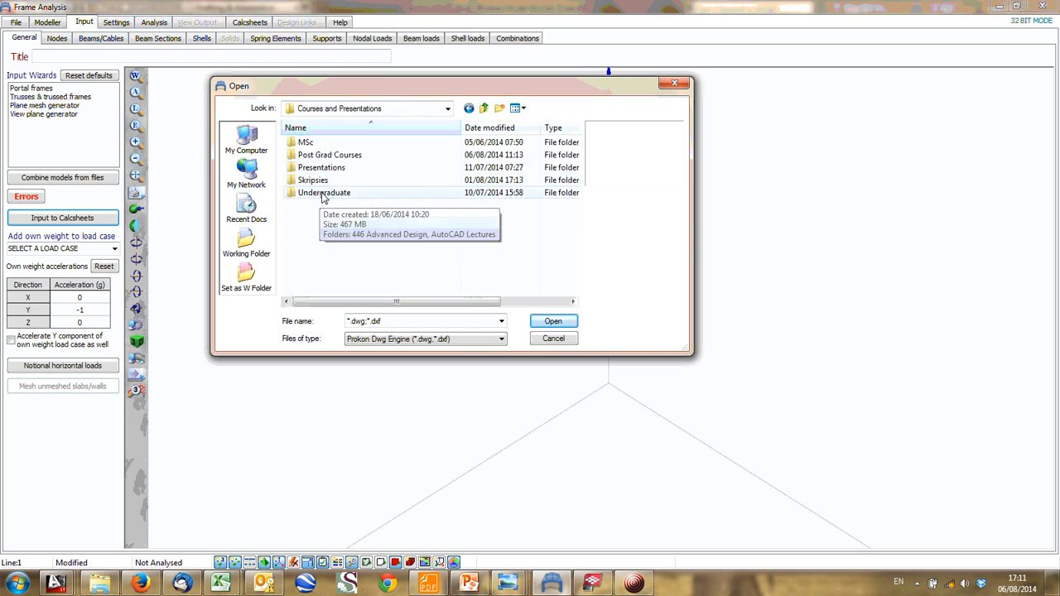
double_click(324, 193)
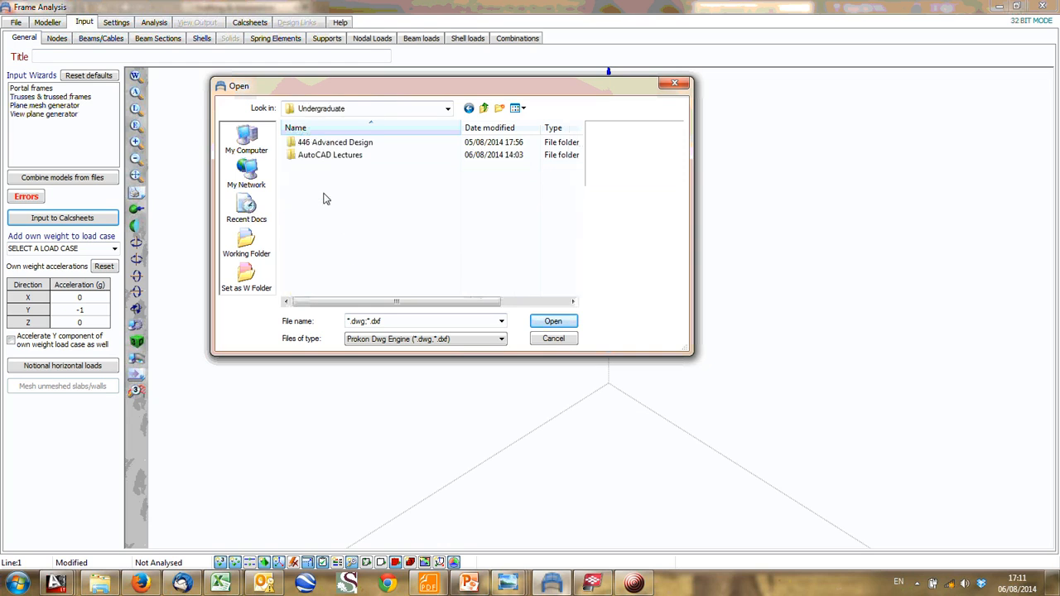
double_click(339, 157)
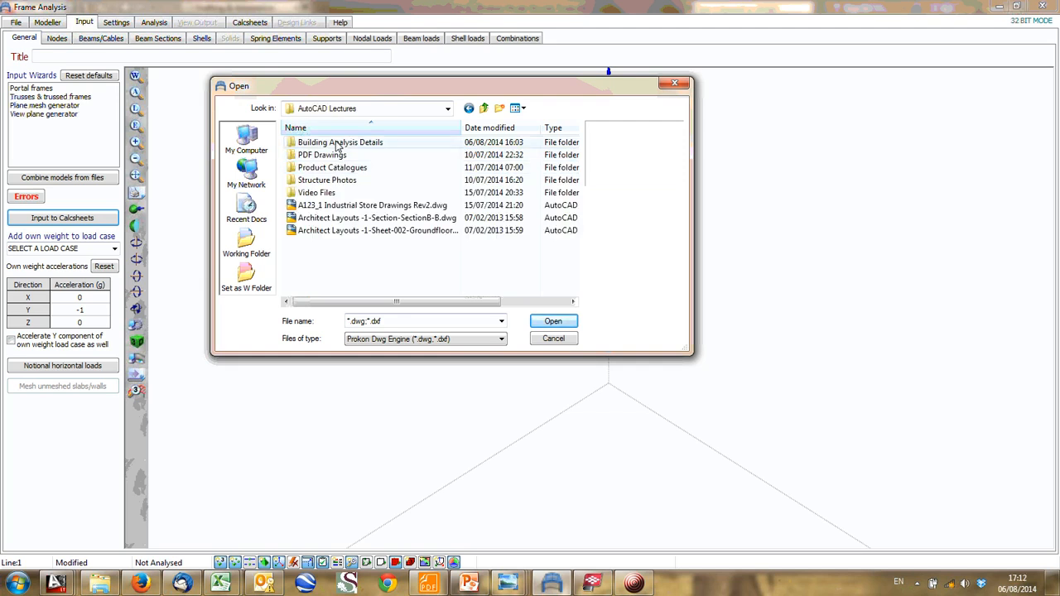
double_click(336, 142)
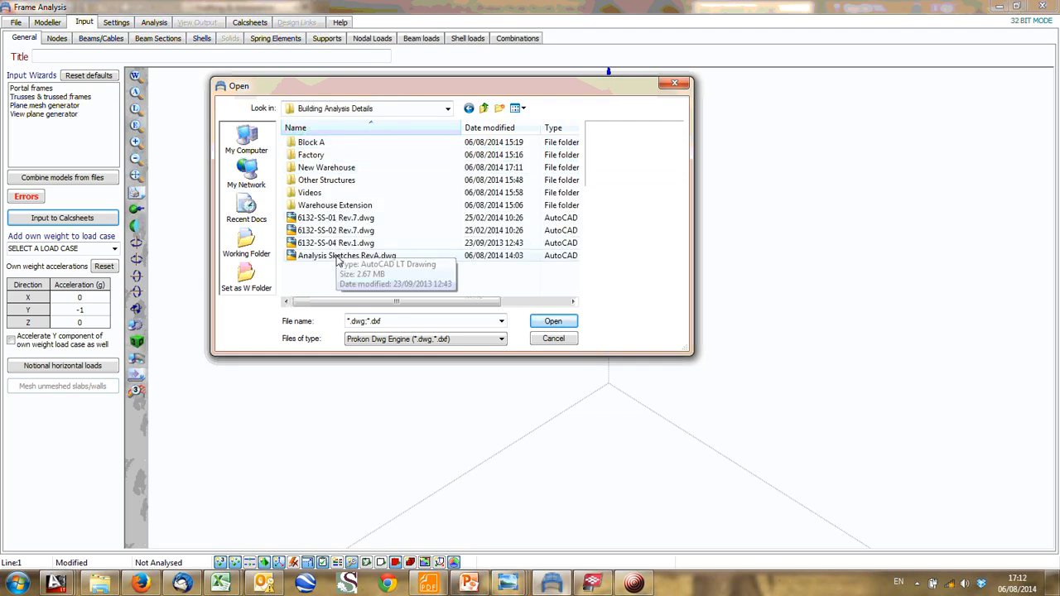
double_click(315, 144)
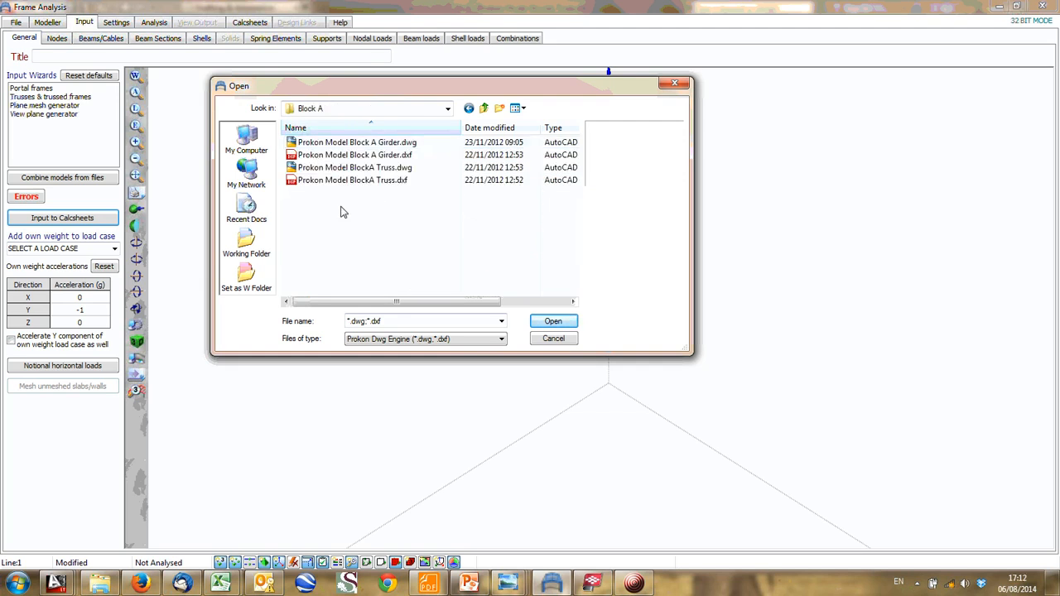
- Try to import Prokon Model BlockA Truss.dxf without interchanging Z and Y or mirroring Z, accepting the Prokon Dwg engine download
click(348, 156)
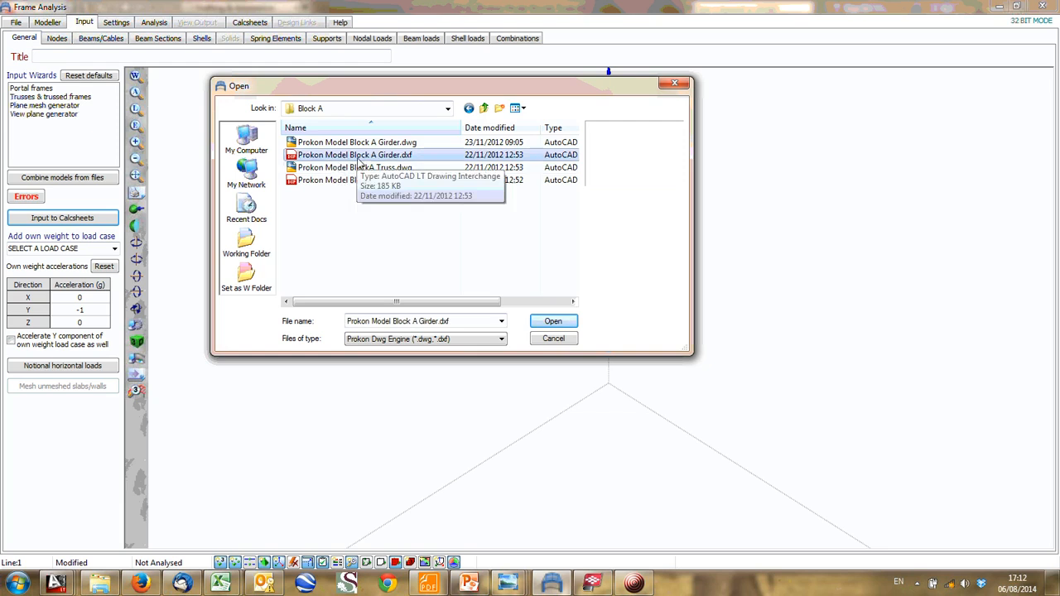
click(327, 179)
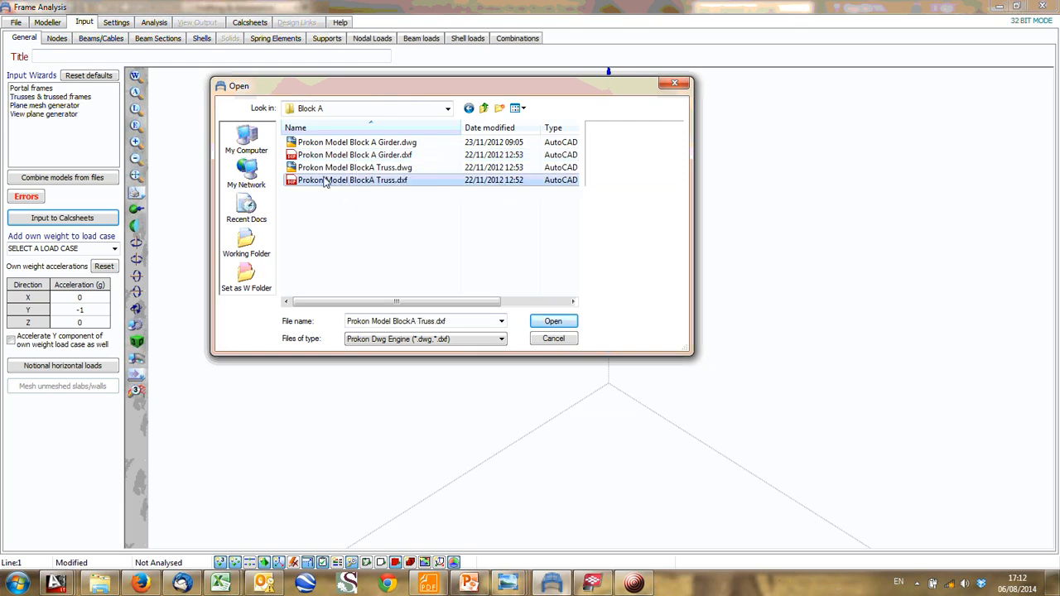
click(552, 321)
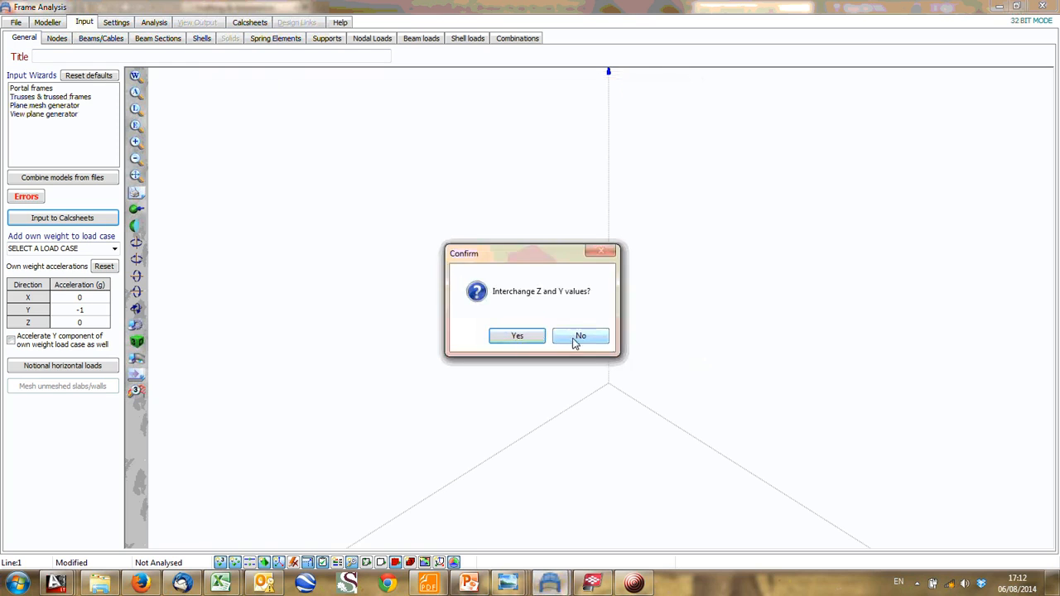
click(579, 336)
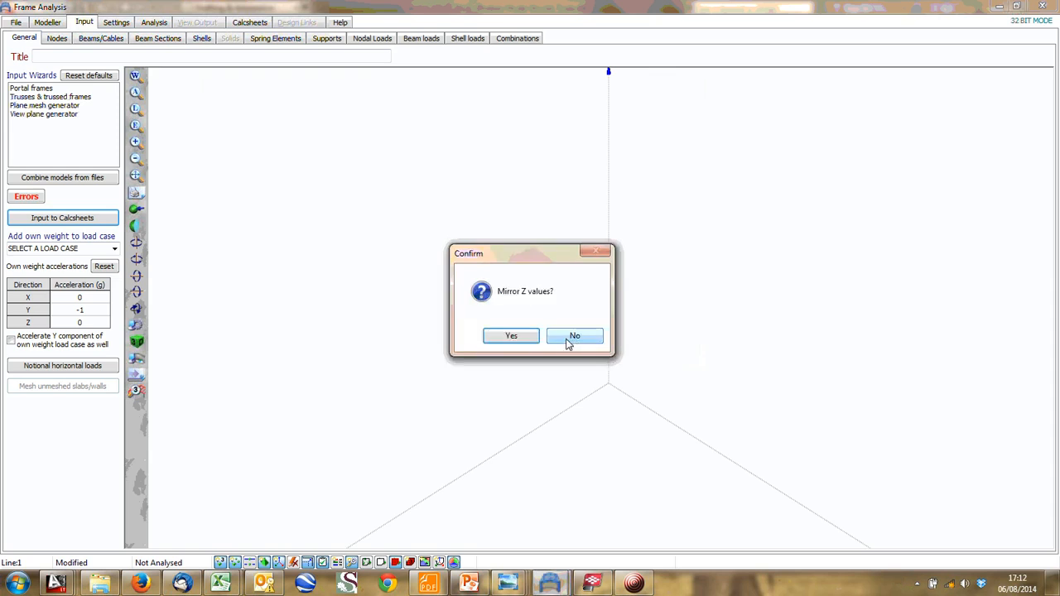
click(580, 337)
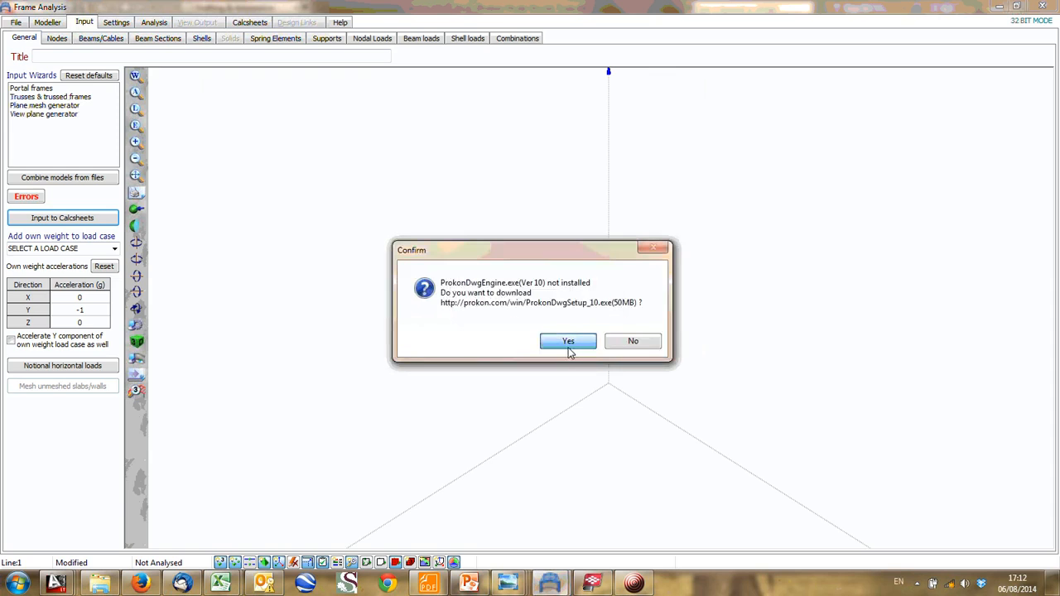
click(569, 346)
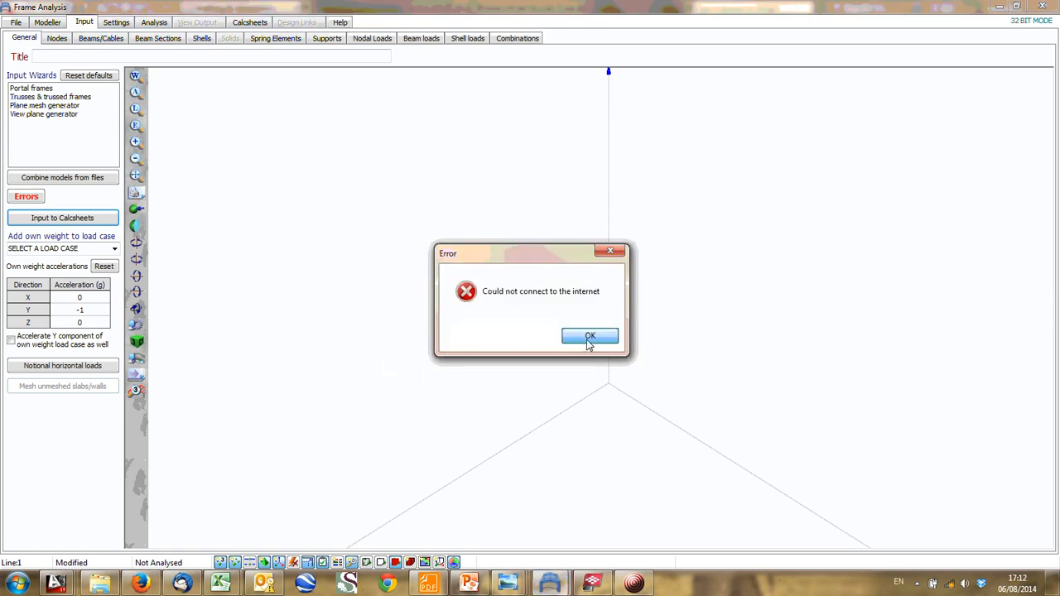
click(590, 337)
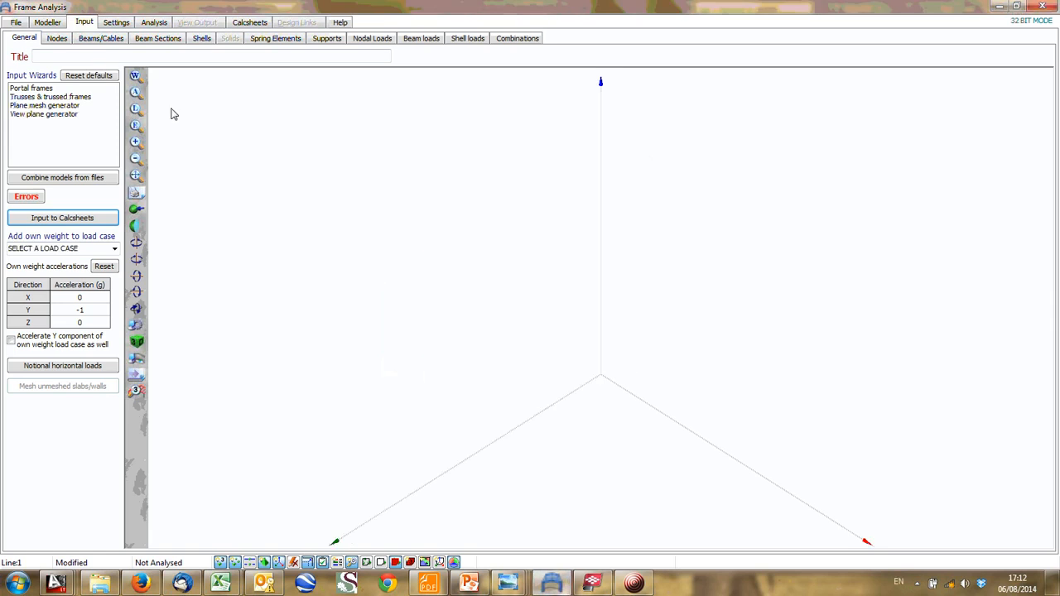
- Switch to Windows Explorer and open Truss on column line RevA.A03 from the Block A folder, accepting the timed backup name and maximizing the model window
click(57, 38)
click(15, 22)
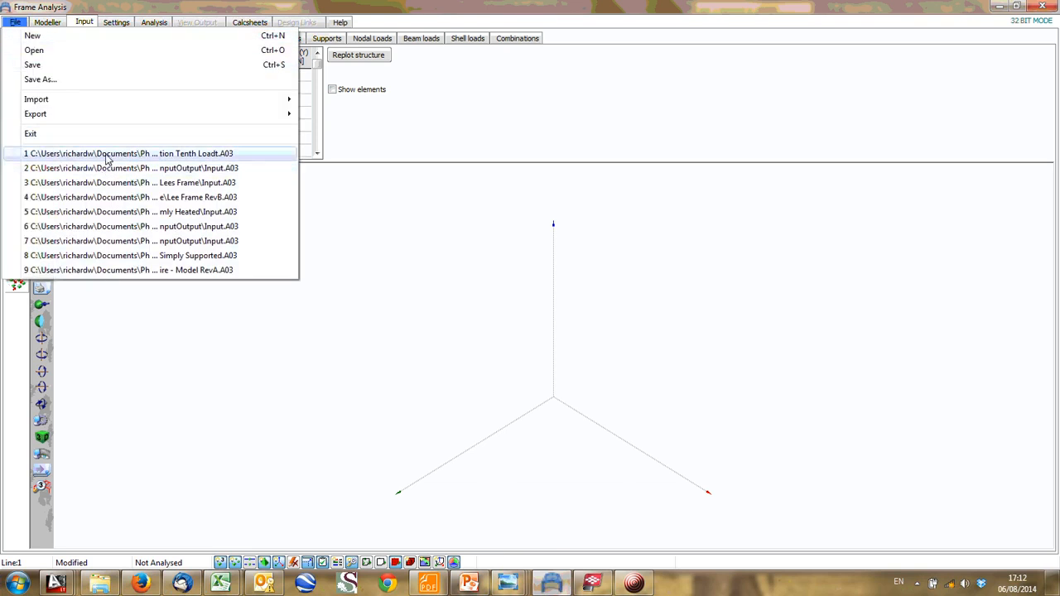
click(99, 584)
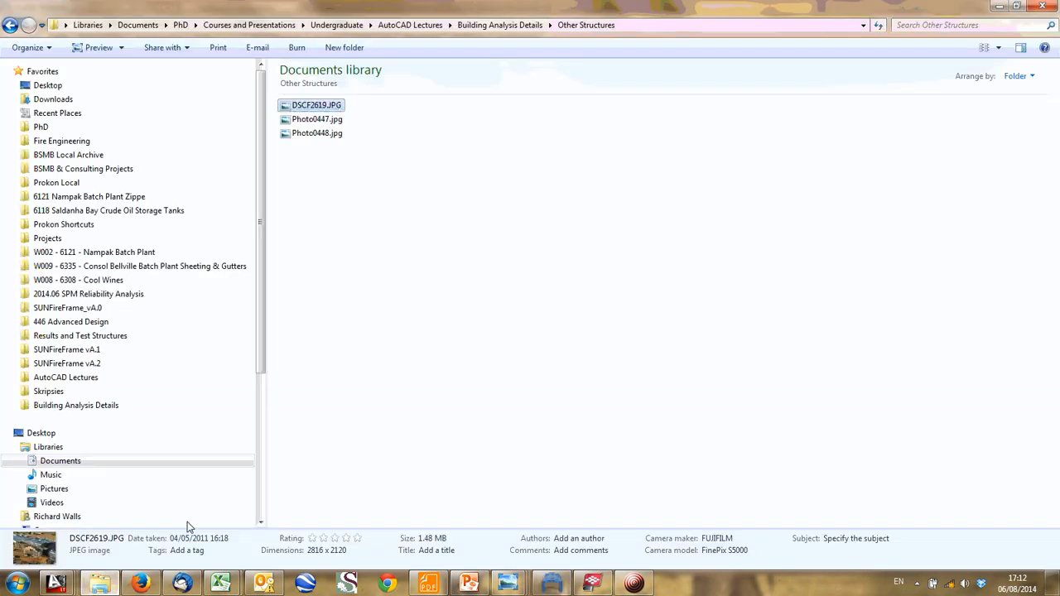
click(497, 24)
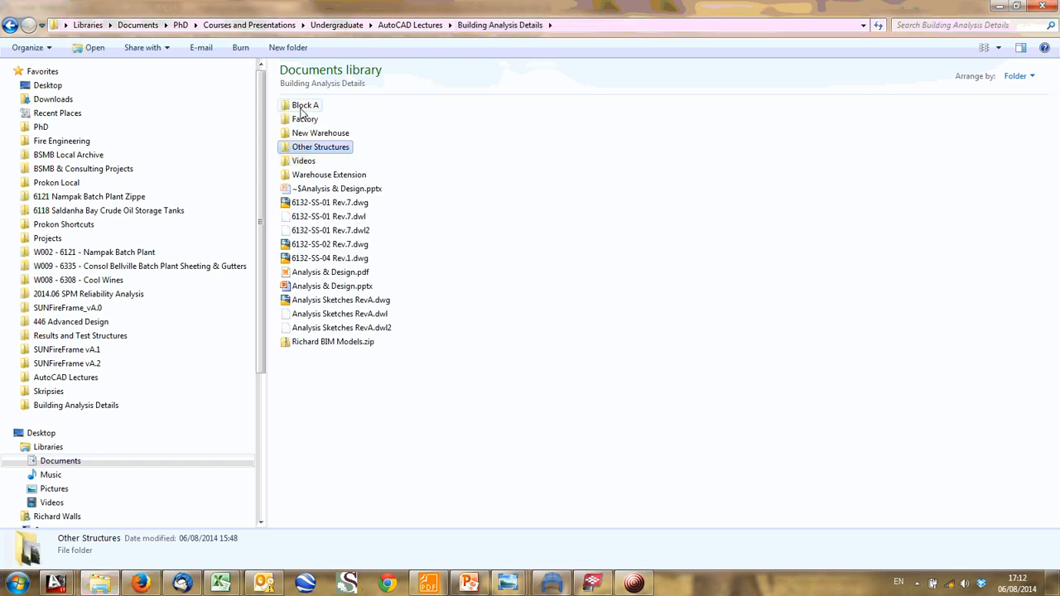
double_click(305, 105)
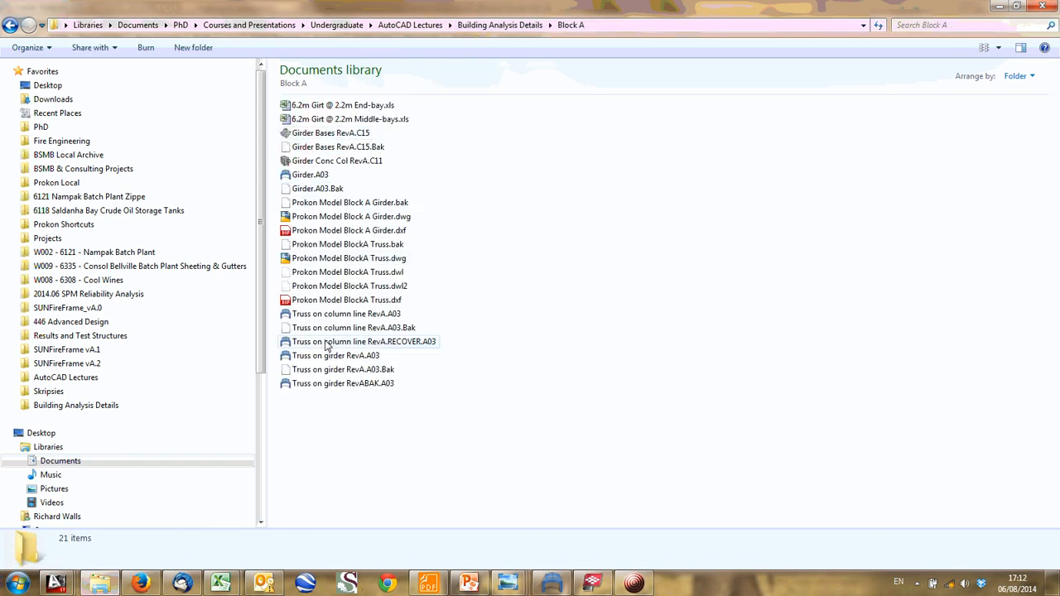
click(330, 316)
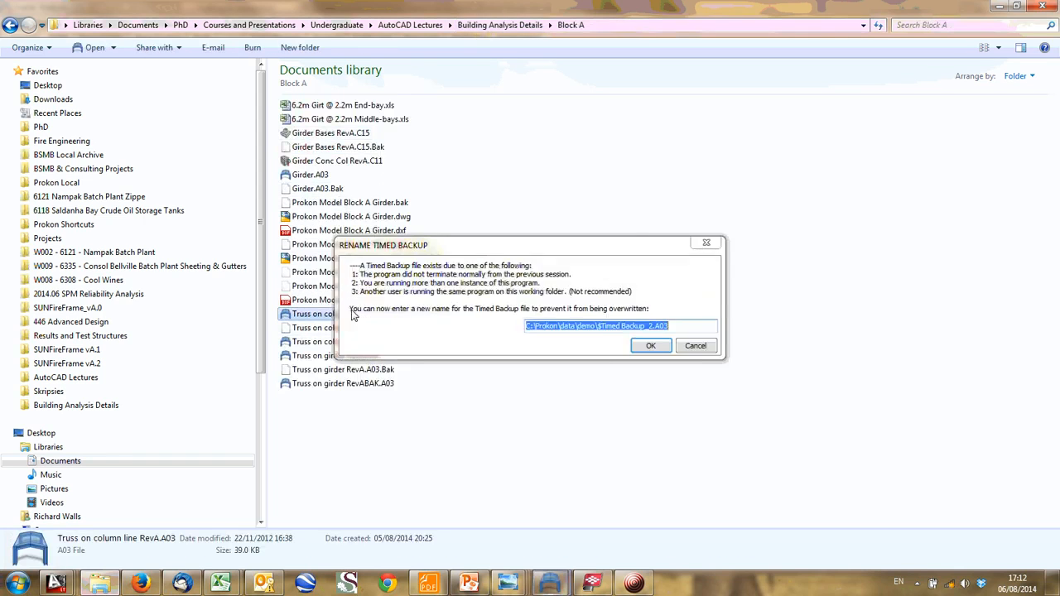
click(666, 349)
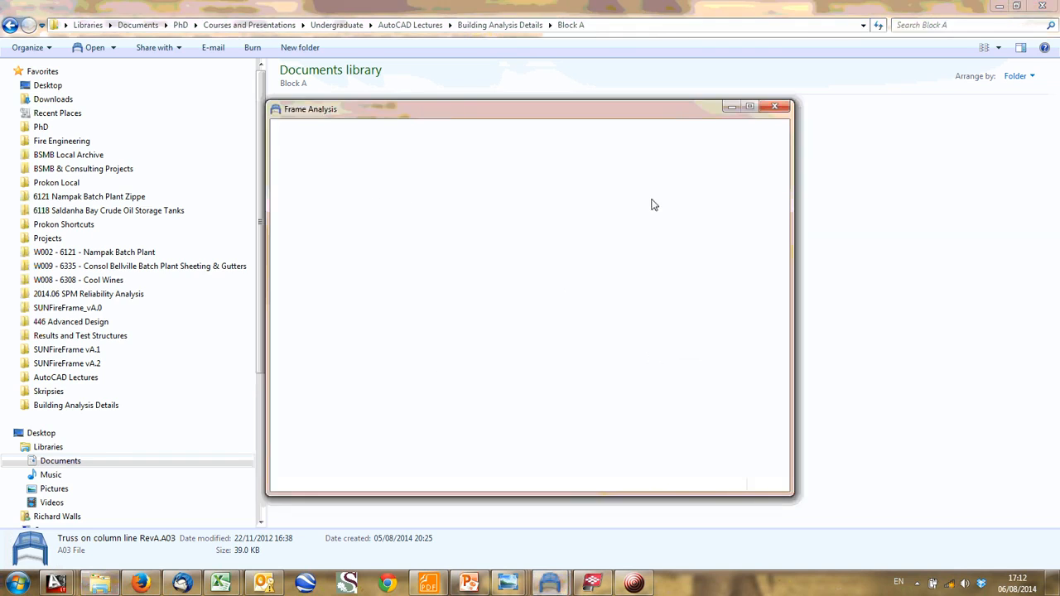
click(750, 107)
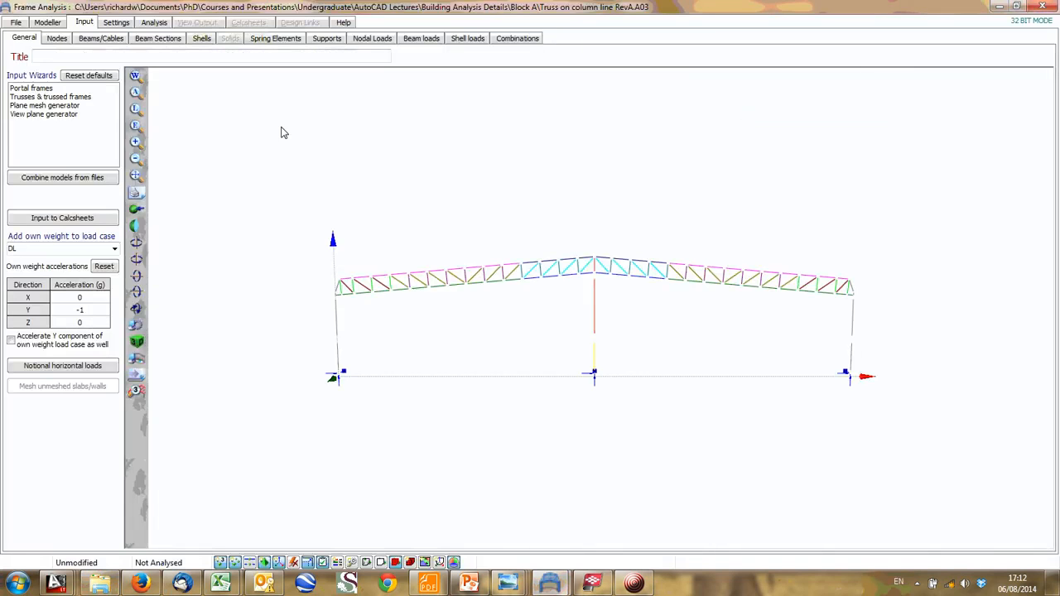
- Examine the node coordinates from the first to the last table row against the numbered nodes of the truss model
click(93, 39)
click(58, 39)
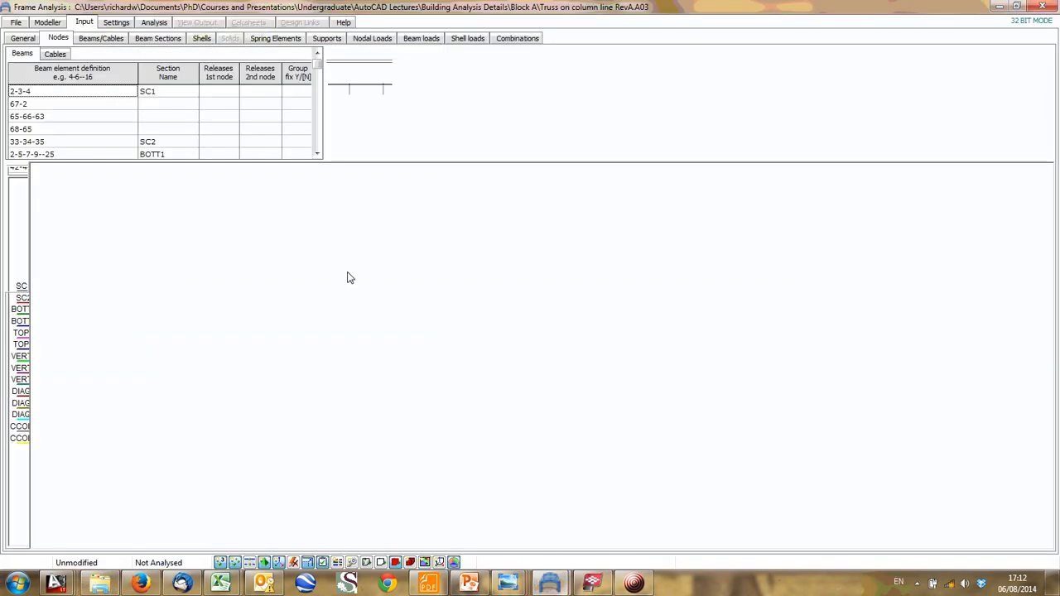
mouse_move(351, 342)
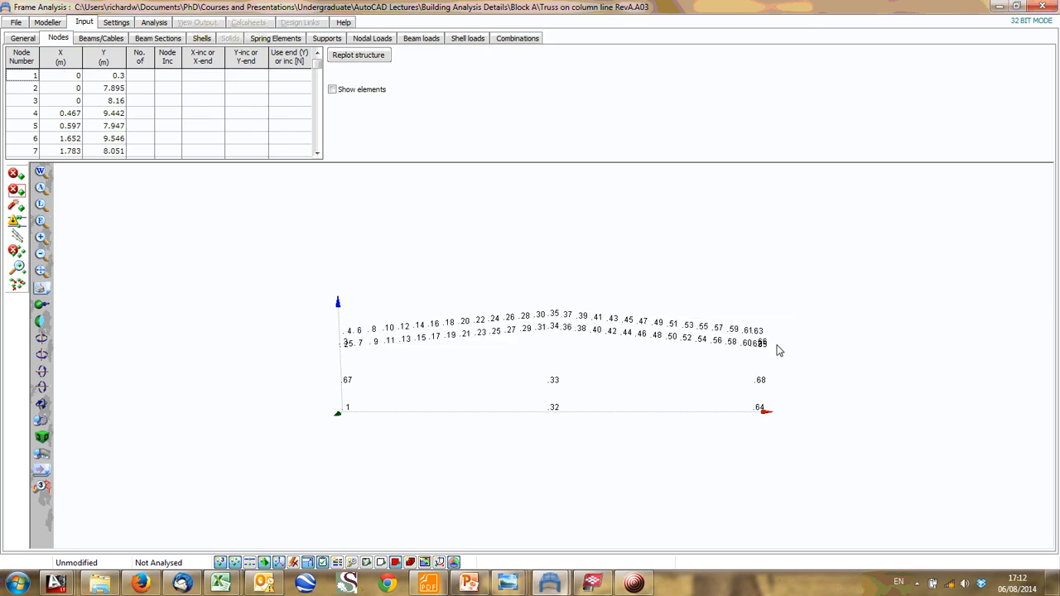
click(41, 237)
click(40, 238)
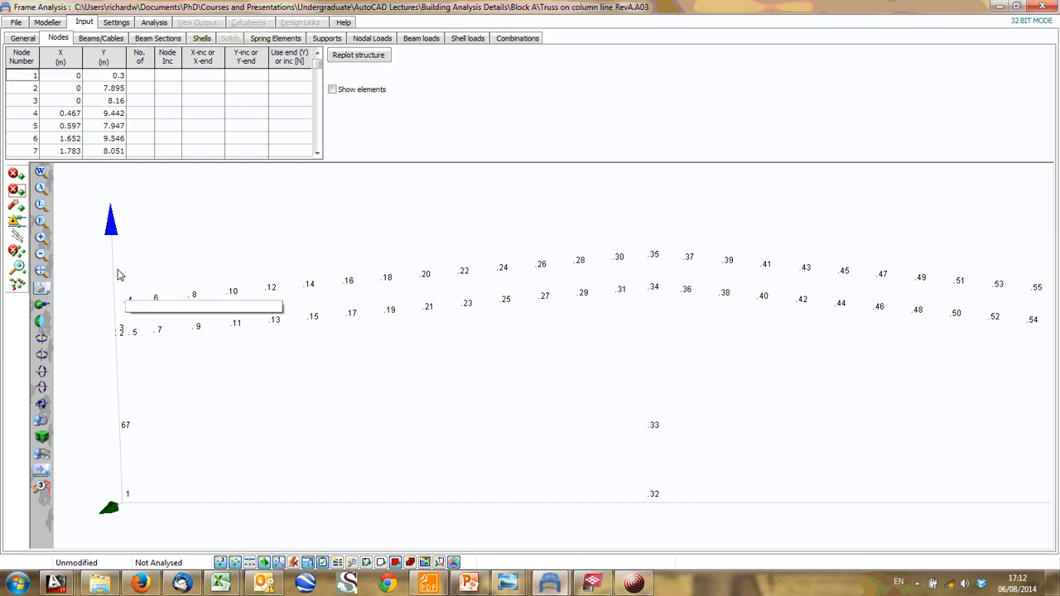
drag(316, 66, 317, 148)
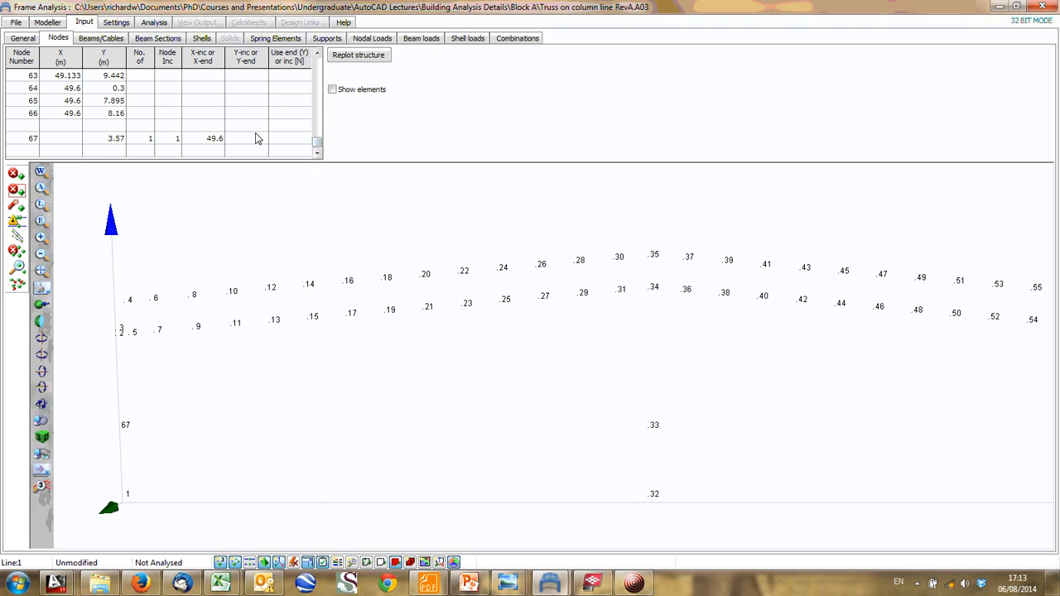
drag(316, 143, 303, 51)
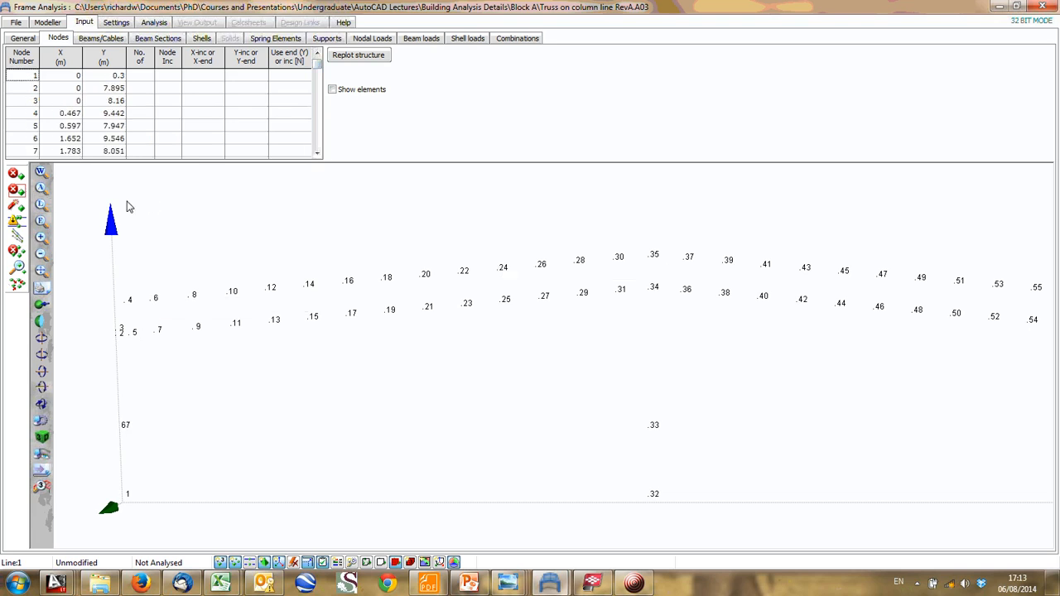
- Review the beam element definitions and their section names for the truss frame
click(41, 253)
click(79, 42)
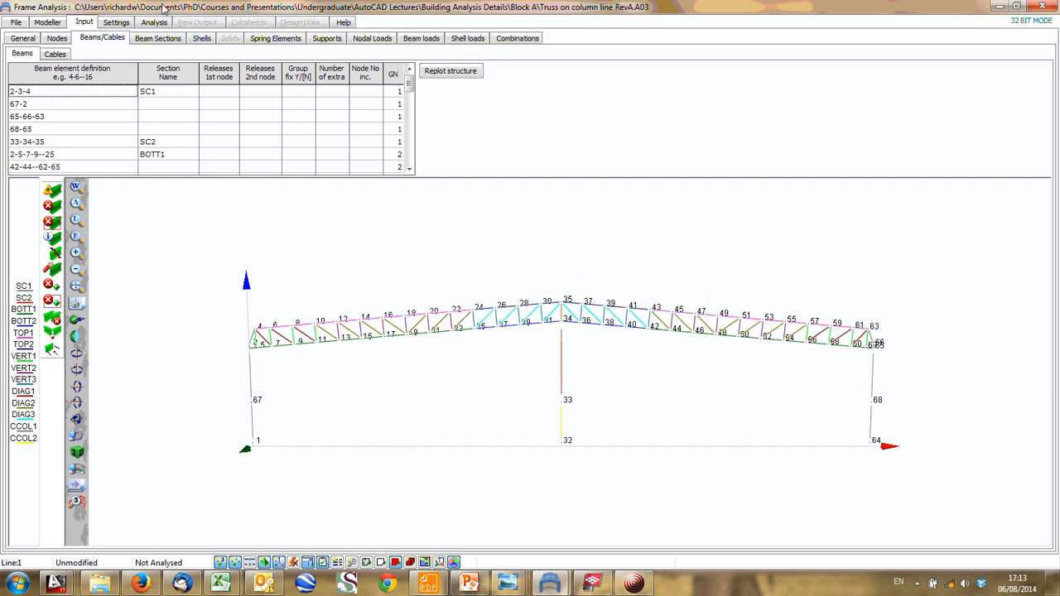
key(Down)
key(Down)
key(Down)
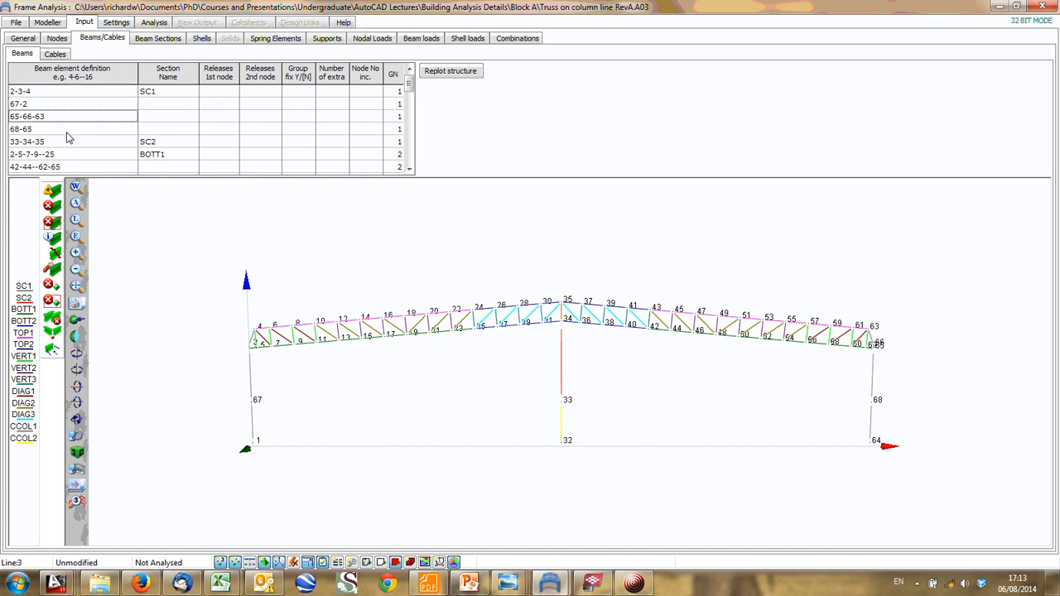
- Review the beam section designations and materials, and the support fixities at the three column bases
click(145, 41)
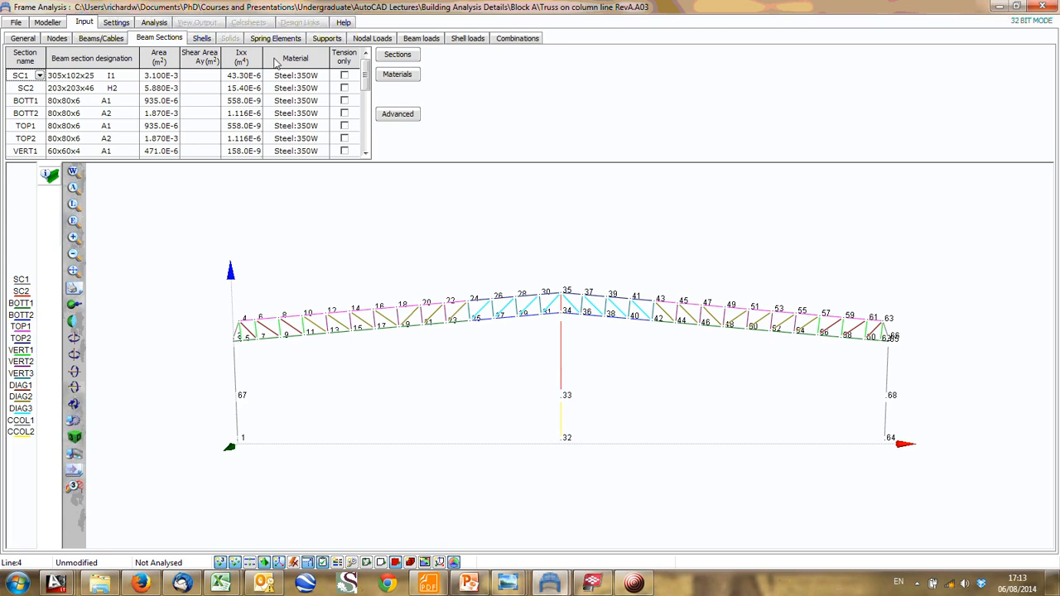
click(197, 38)
click(336, 40)
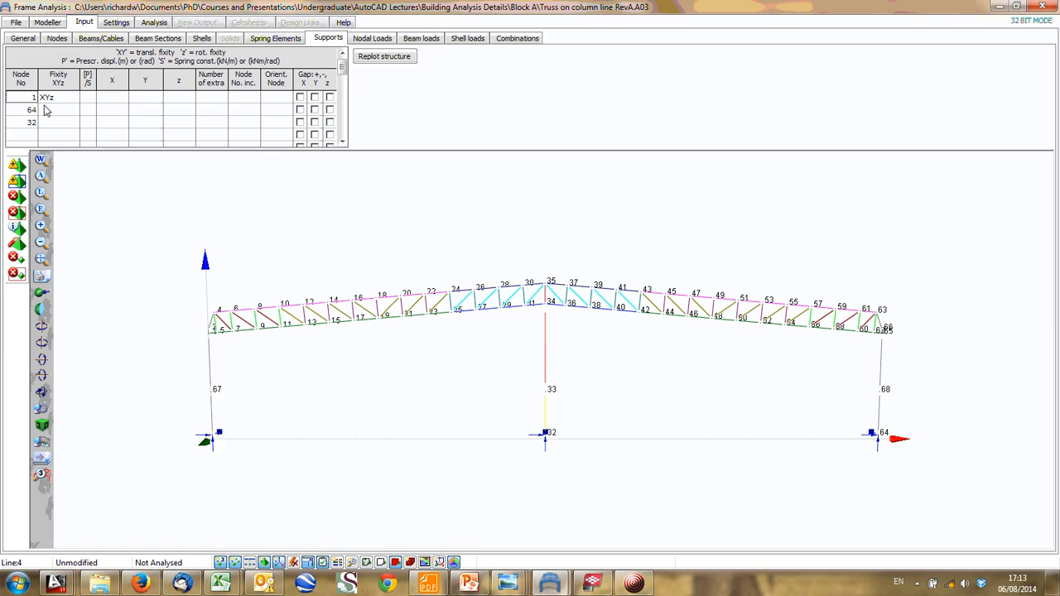
click(58, 110)
click(251, 137)
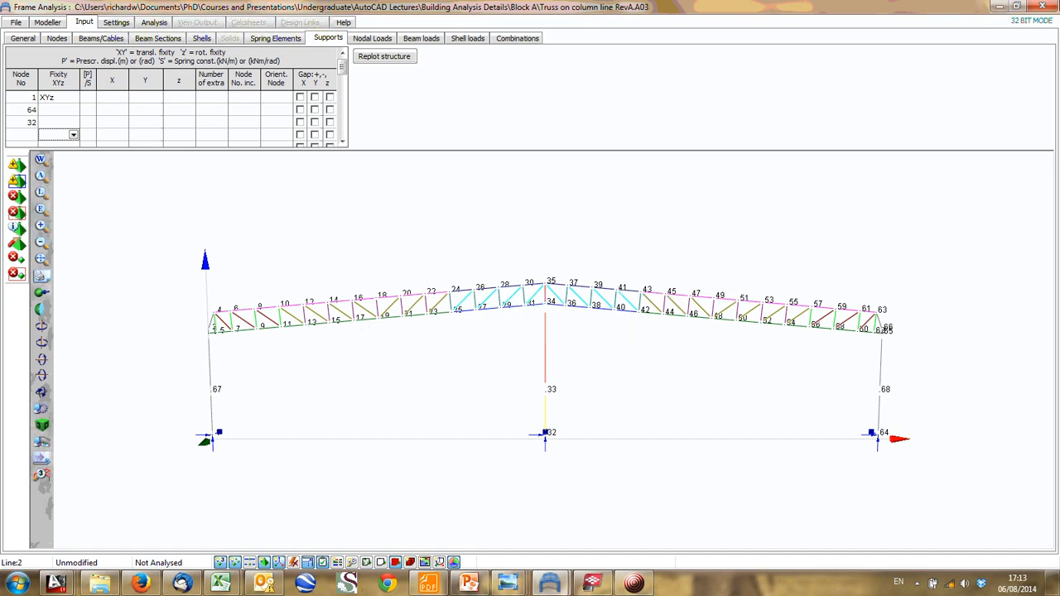
- Minimize the Frame Analysis model, switch to Analysis Sketches RevA.dwg in AutoCAD, and examine the support symbols, bracing and selected truss frame
click(999, 6)
click(996, 7)
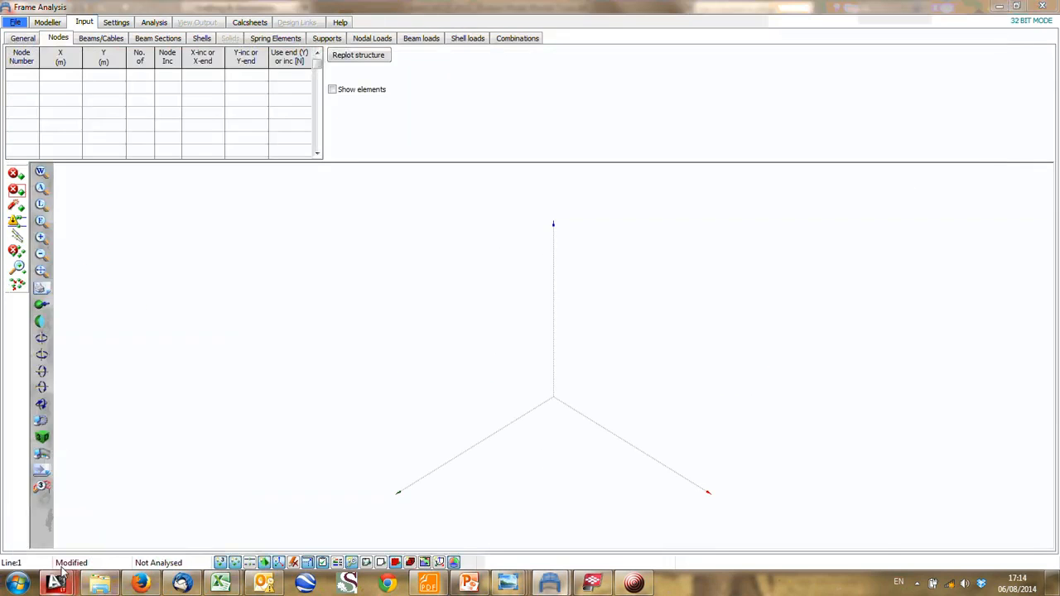
mouse_move(57, 584)
click(265, 507)
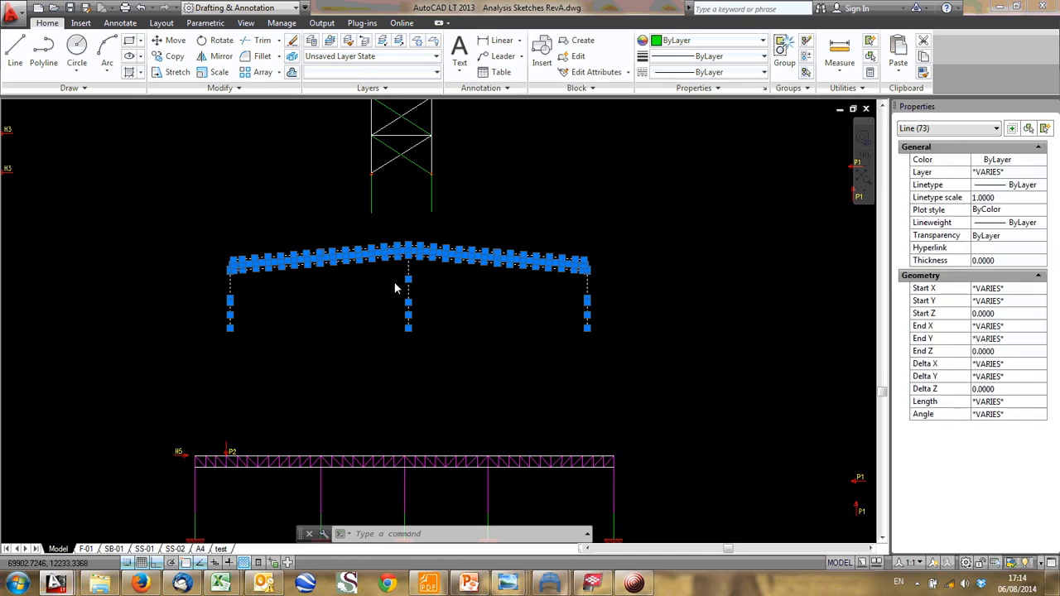
scroll(395, 282, down, 2)
middle_drag(196, 195, 469, 367)
scroll(428, 287, up, 2)
scroll(428, 292, up, 2)
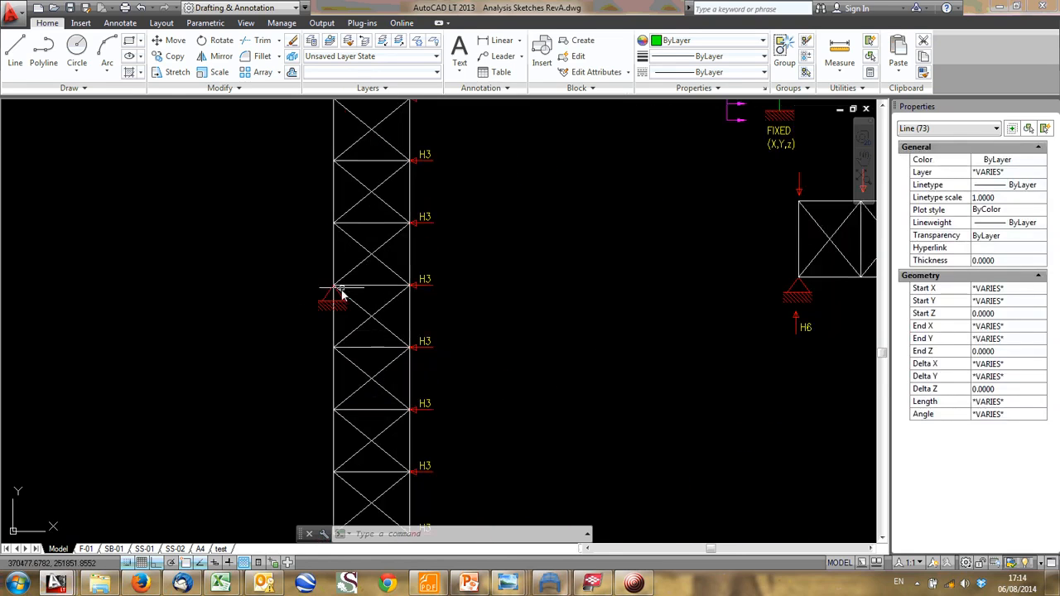
scroll(438, 333, down, 2)
middle_drag(439, 334, 208, 190)
mouse_move(467, 402)
middle_down()
mouse_move(354, 323)
mouse_move(332, 292)
middle_up()
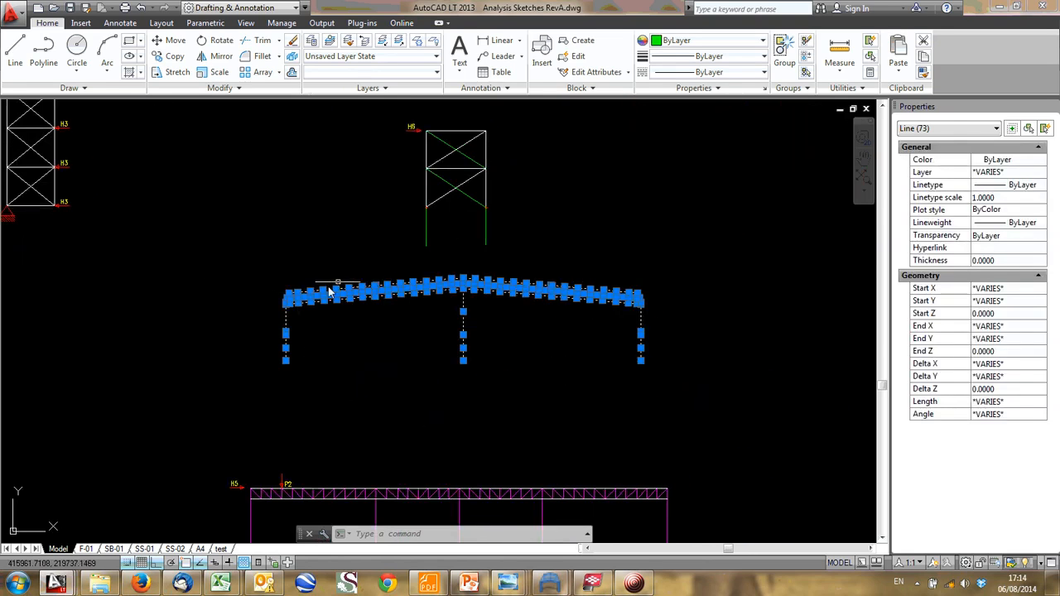
- Clear the truss frame selection and examine its ridge, centre column and position relative to the bracing sketches above
key(Escape)
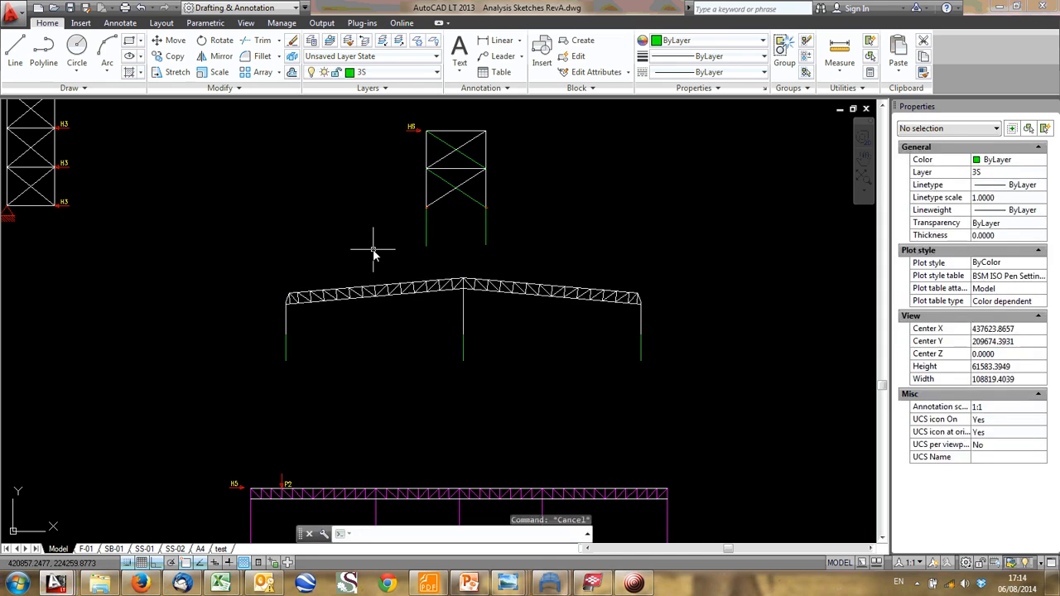
middle_drag(397, 235, 378, 312)
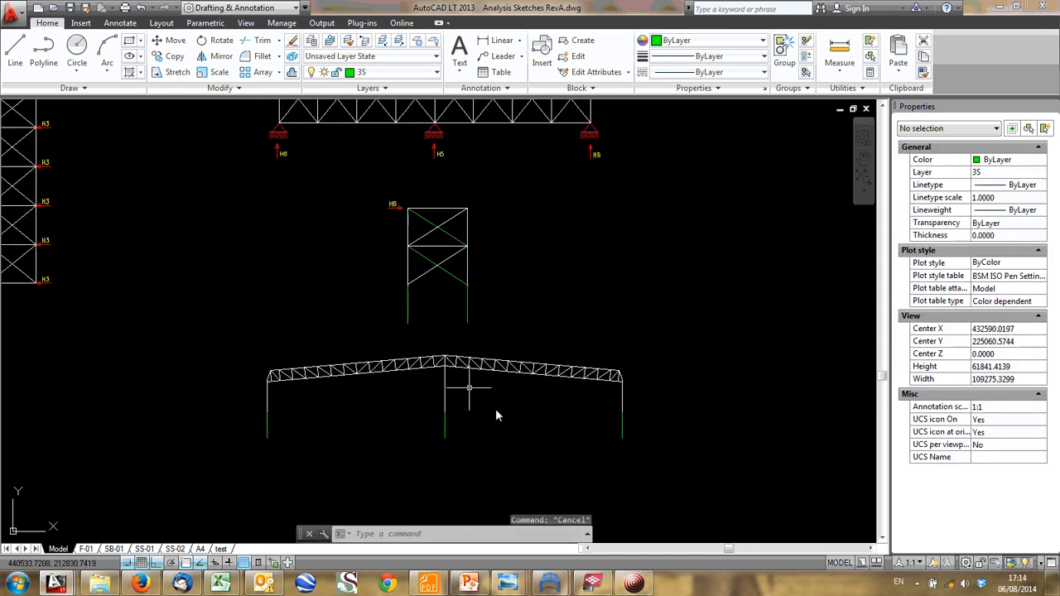
scroll(457, 406, up, 4)
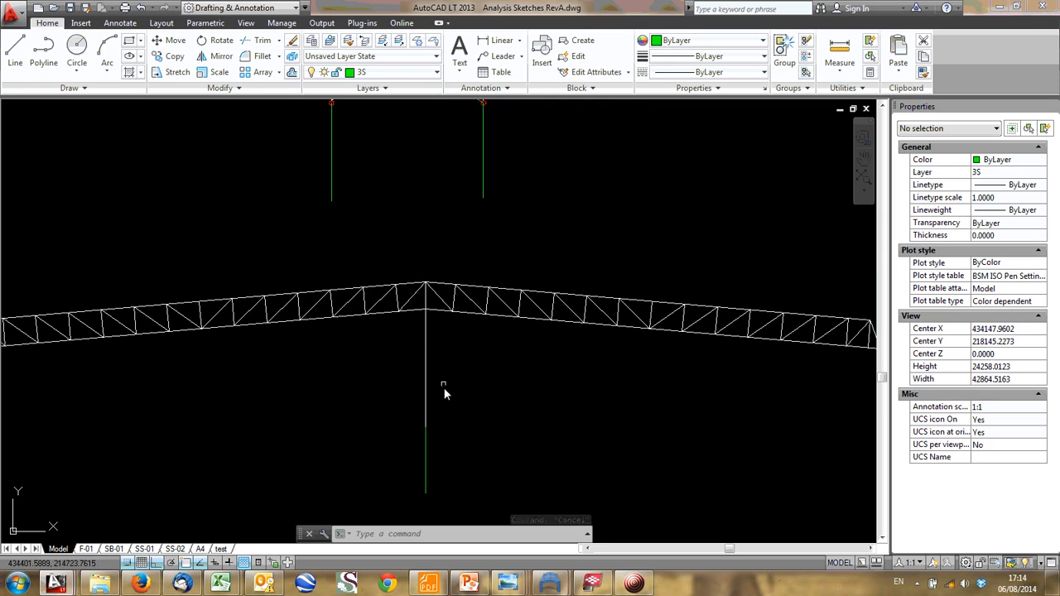
scroll(444, 393, down, 2)
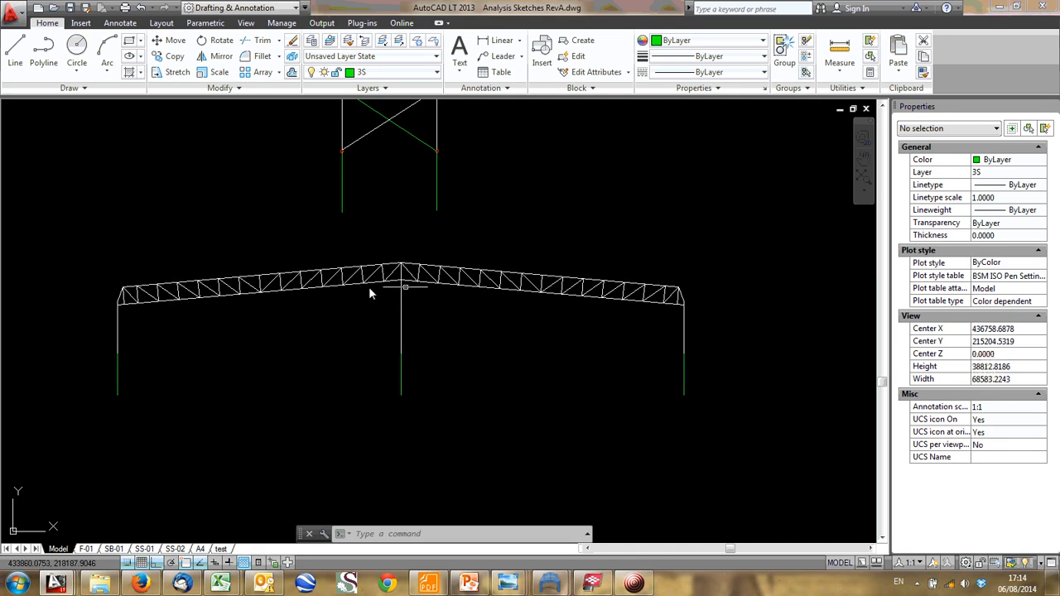
middle_drag(356, 290, 416, 288)
scroll(202, 303, down, 1)
mouse_move(248, 258)
middle_down()
mouse_move(317, 301)
mouse_move(465, 330)
middle_up()
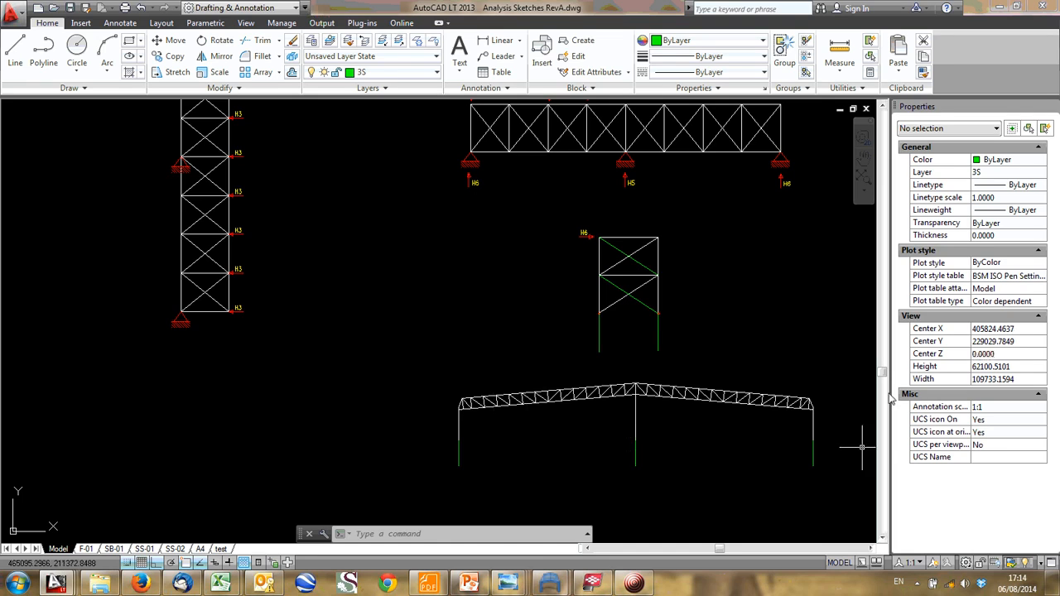
mouse_move(617, 410)
middle_down()
mouse_move(471, 346)
mouse_move(466, 270)
middle_up()
scroll(492, 343, up, 4)
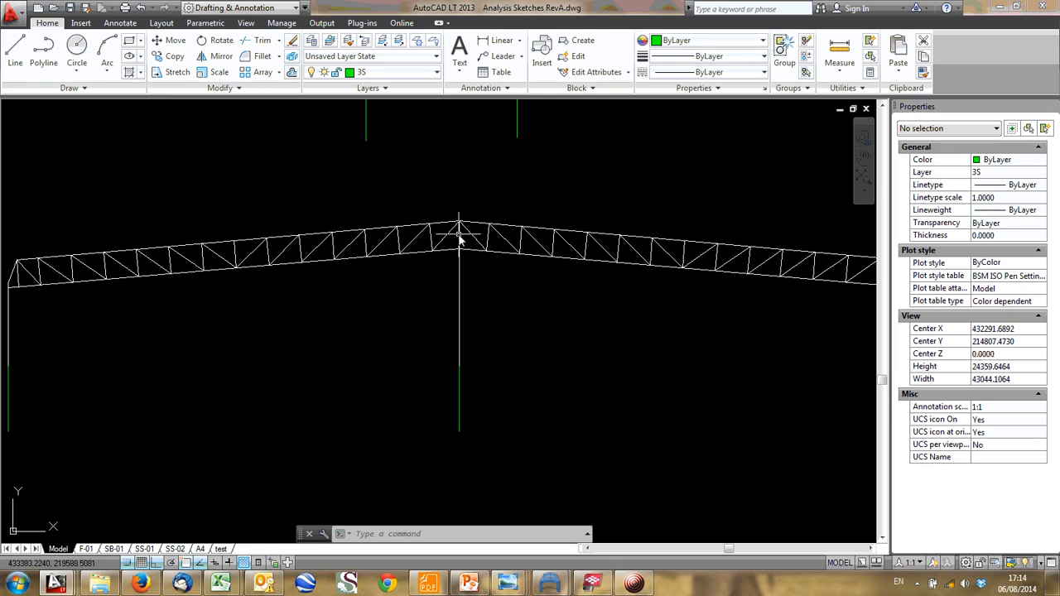
- Highlight the truss frame's ridge vertical and the girder frame's middle column to relate them, and clear the selection
click(460, 236)
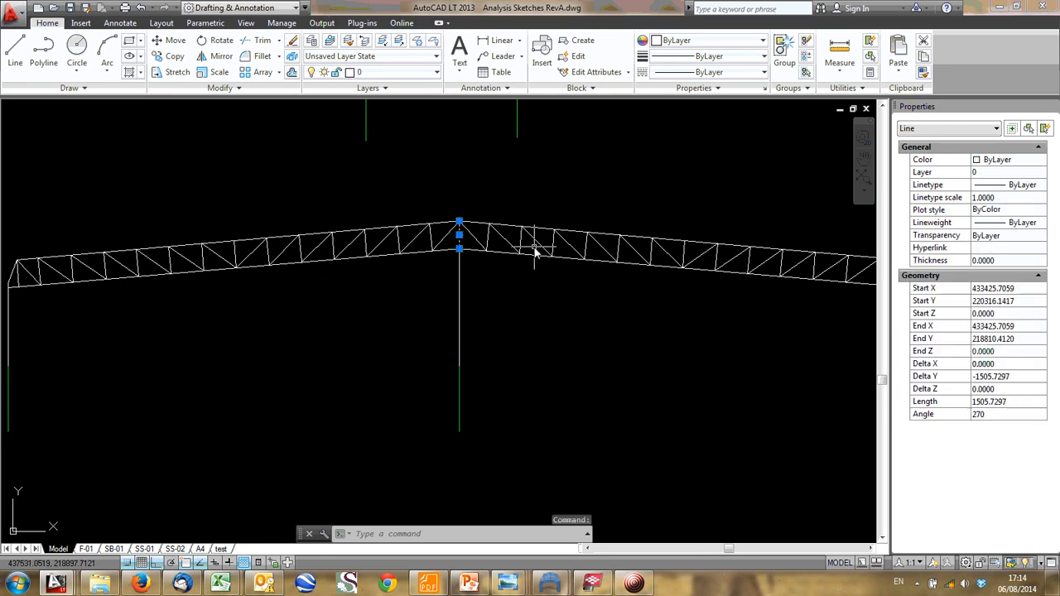
scroll(447, 325, down, 6)
middle_drag(447, 464, 419, 315)
scroll(418, 325, up, 3)
click(419, 266)
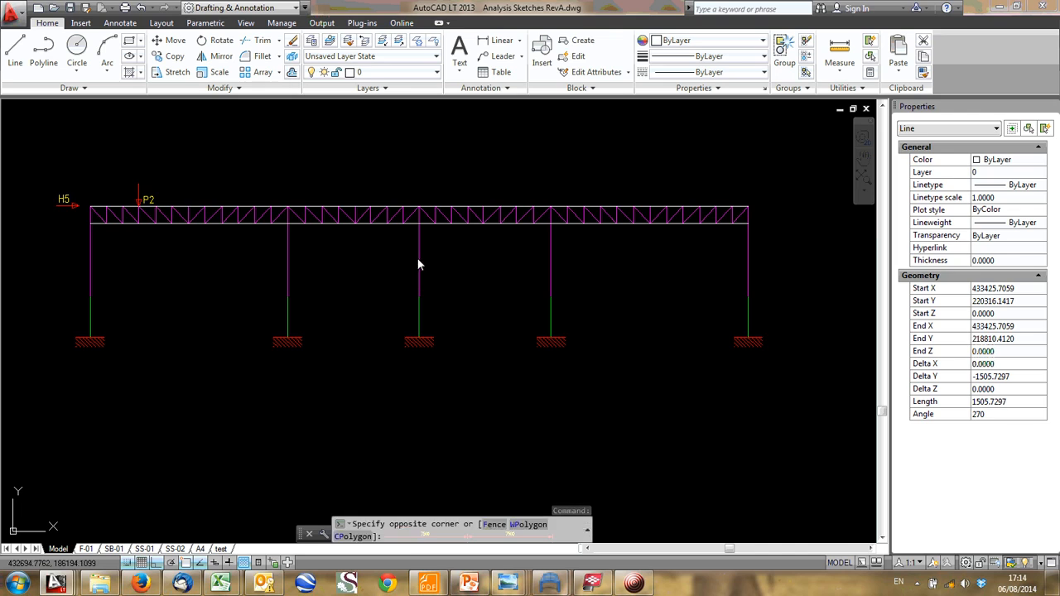
click(422, 251)
scroll(422, 236, down, 2)
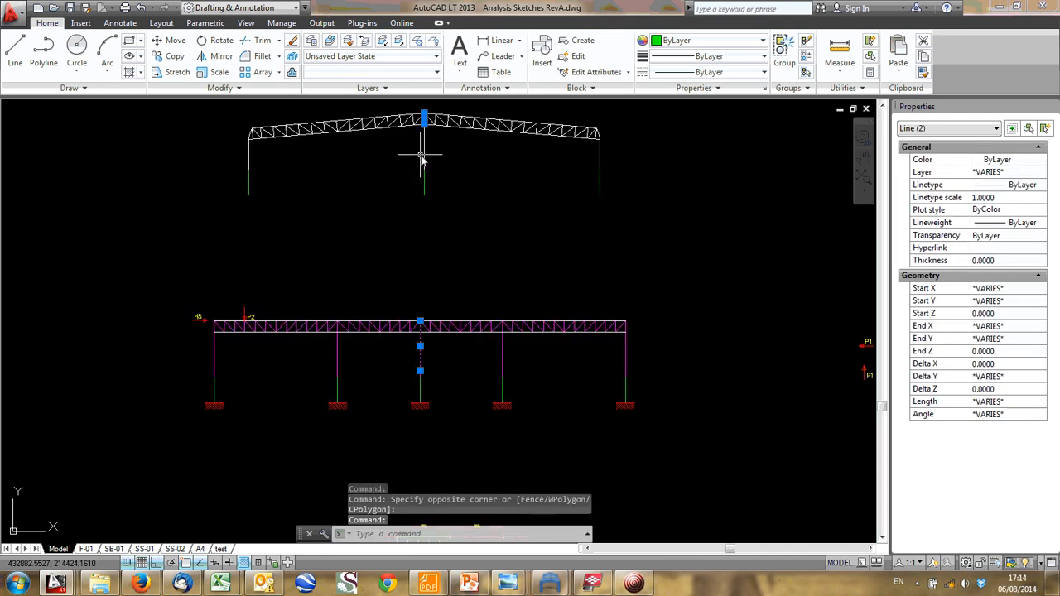
click(423, 156)
key(Escape)
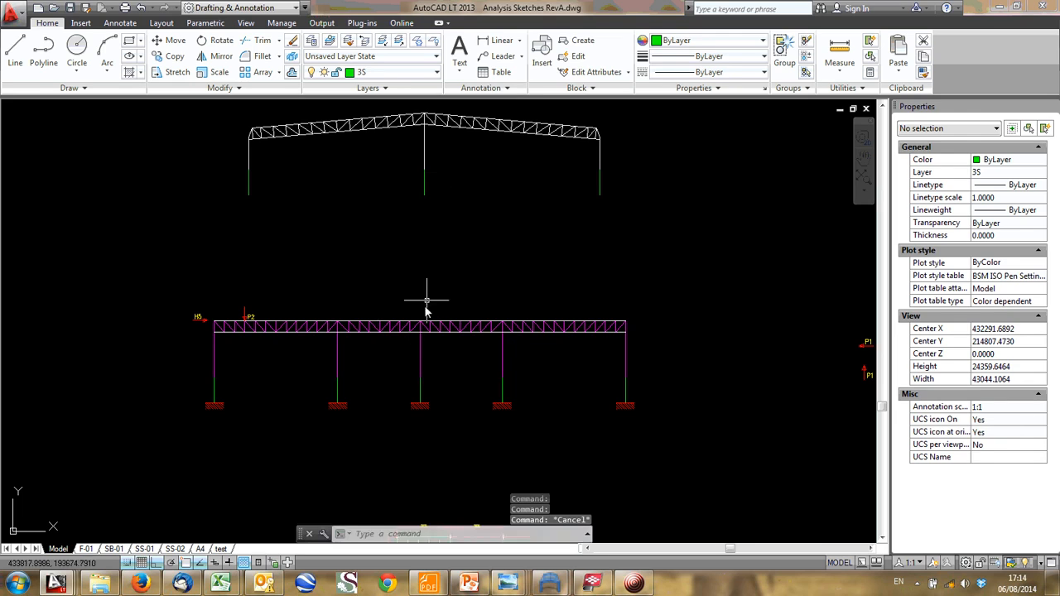
- Compare the truss frame's centre column with the girder frame's middle column and trusswork
middle_drag(428, 132, 425, 169)
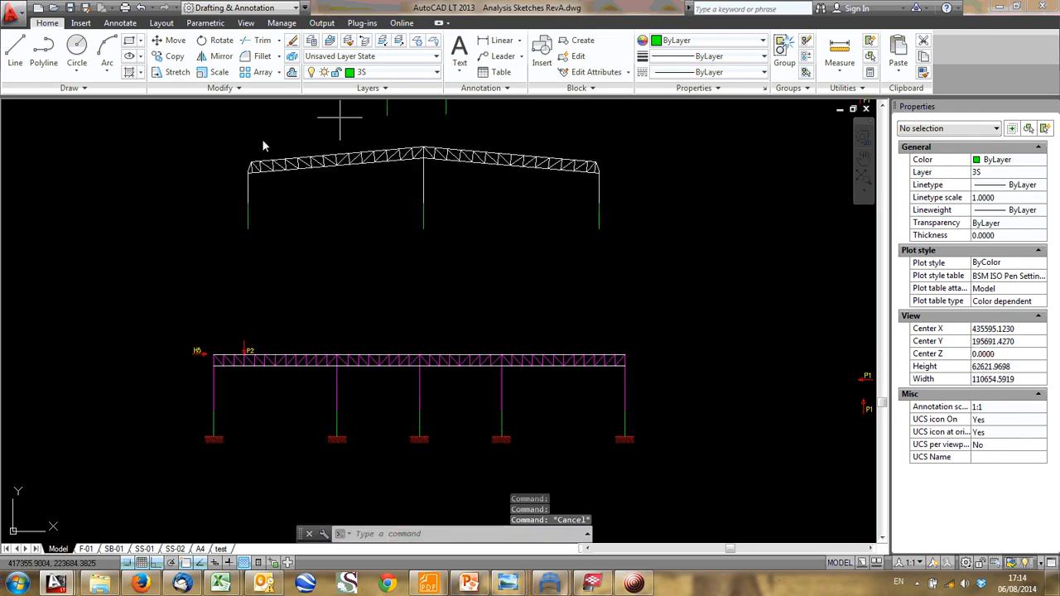
scroll(424, 121, up, 2)
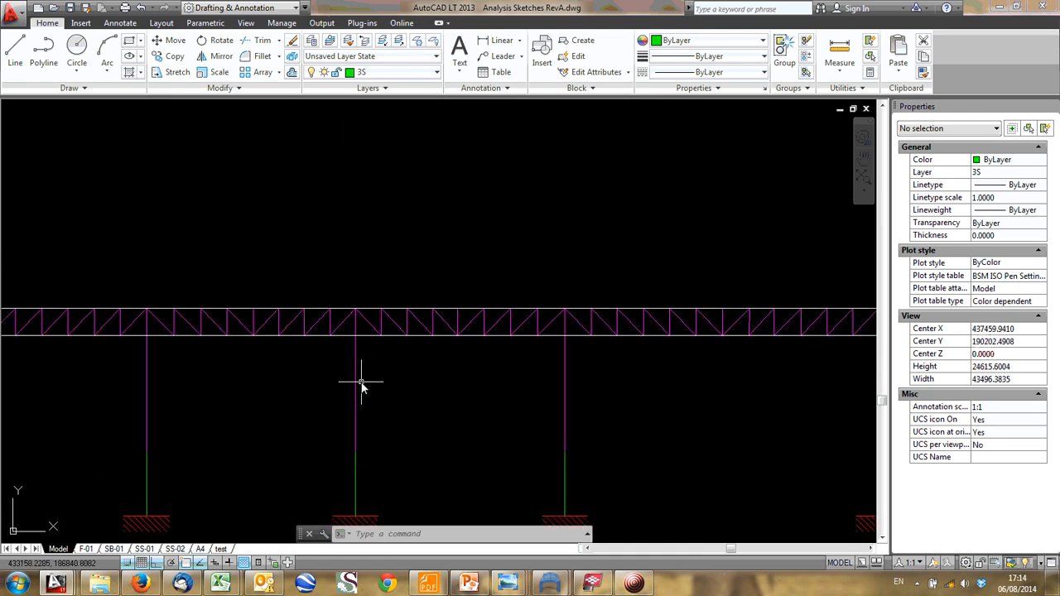
scroll(359, 425, down, 4)
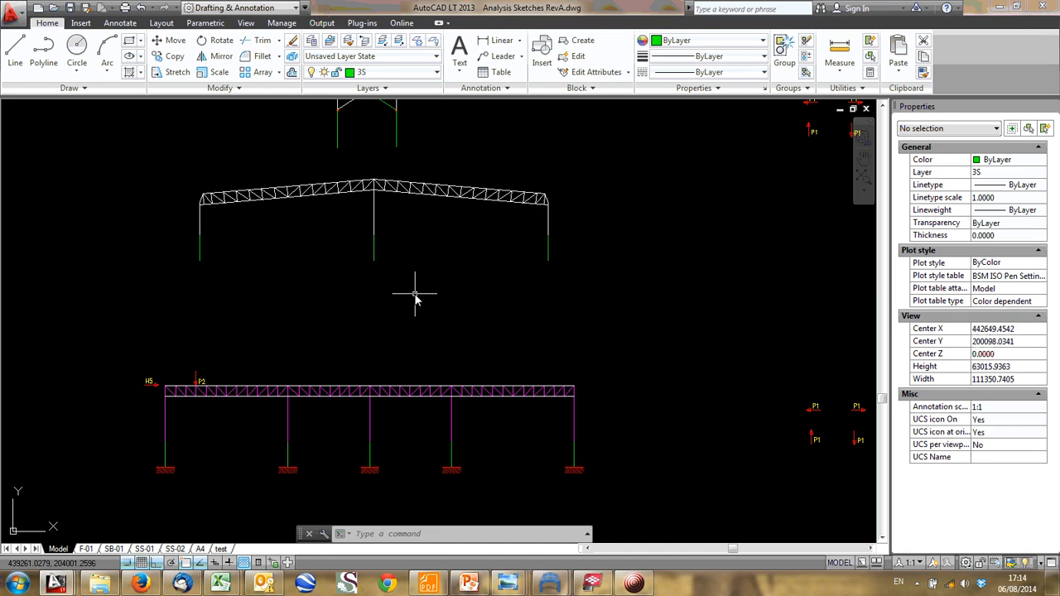
middle_drag(468, 436, 473, 426)
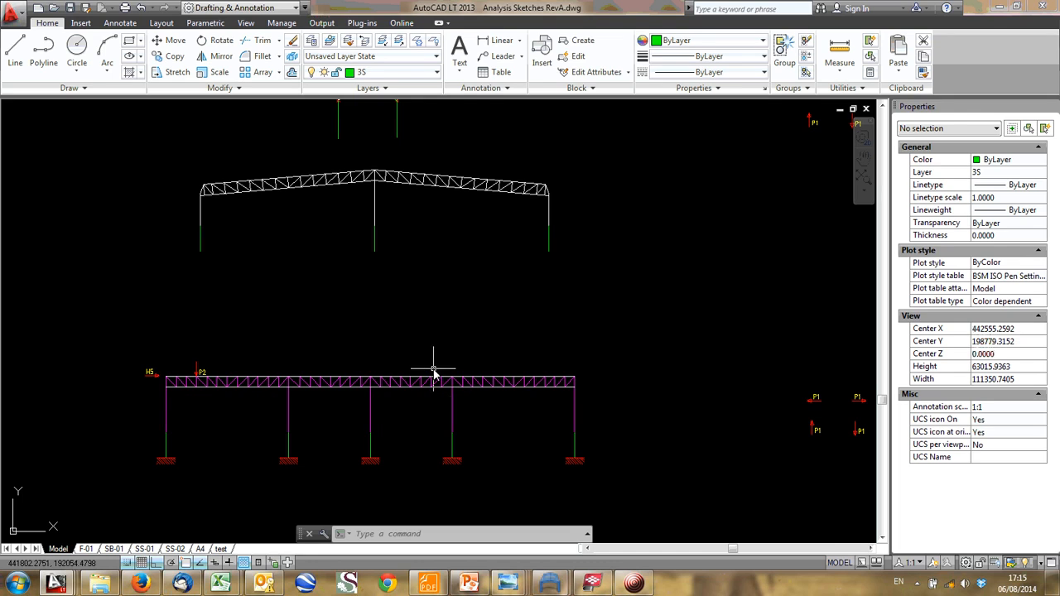
- Review the full set of load-transfer sketches, from the uniformly loaded beam down to the girder frame and the floor plan
scroll(458, 315, down, 6)
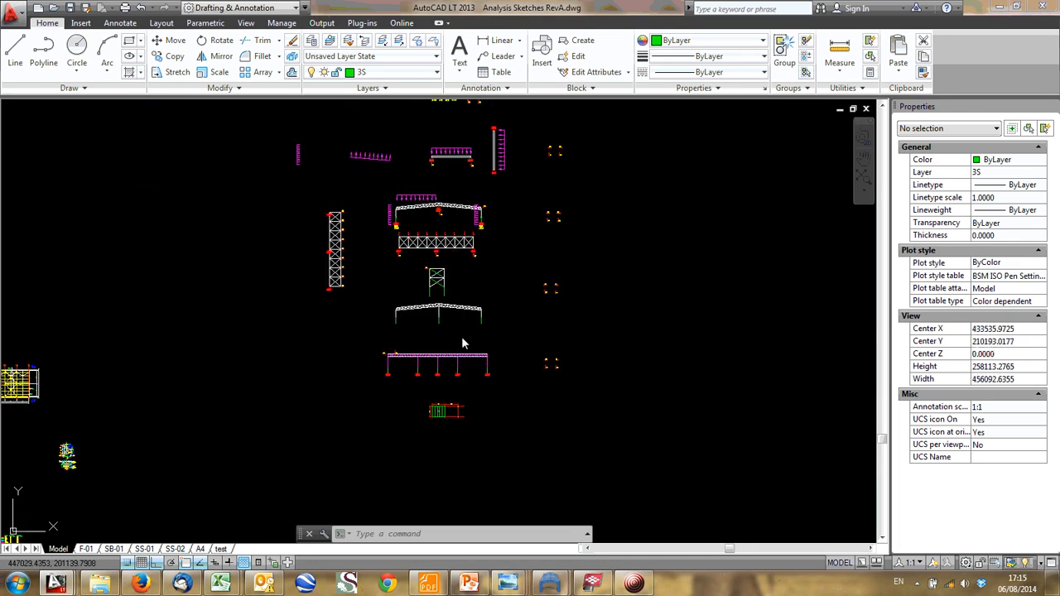
middle_click(464, 343)
middle_click(463, 343)
middle_drag(718, 332, 618, 387)
scroll(613, 278, up, 2)
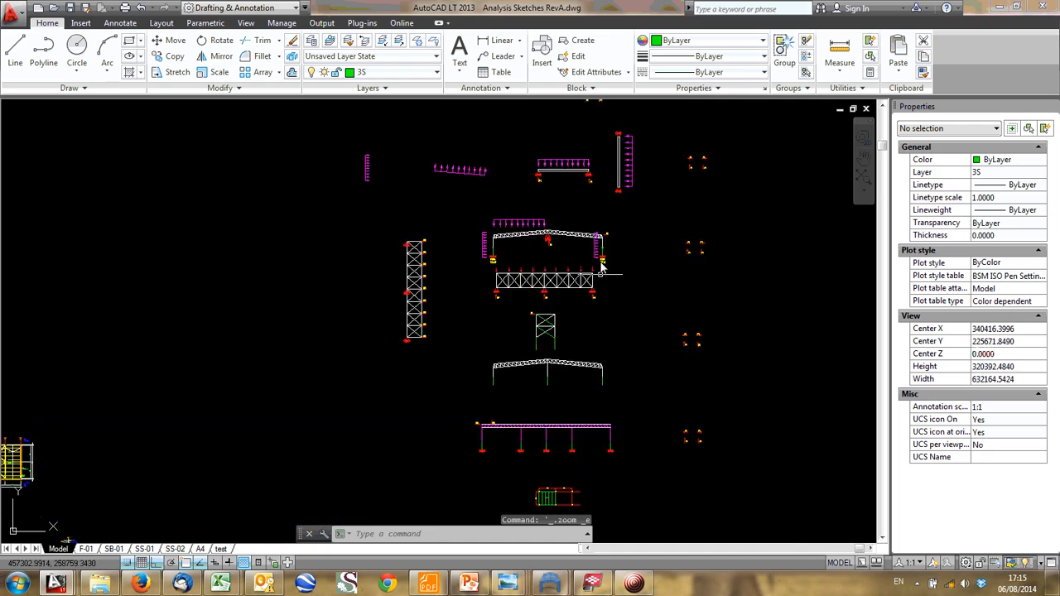
scroll(606, 214, up, 4)
scroll(454, 351, down, 2)
middle_drag(453, 352, 436, 392)
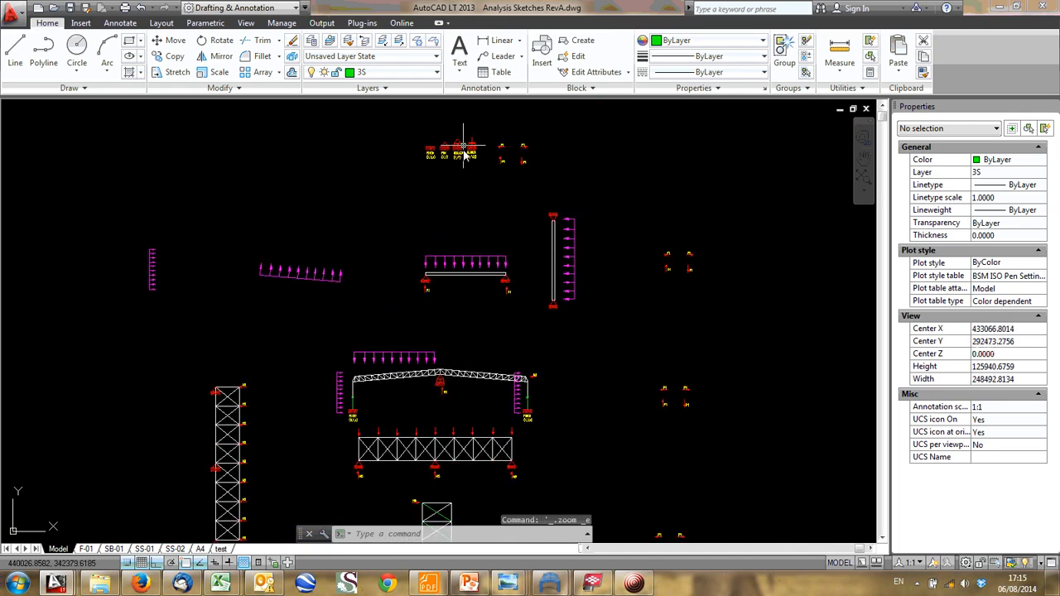
scroll(491, 268, up, 8)
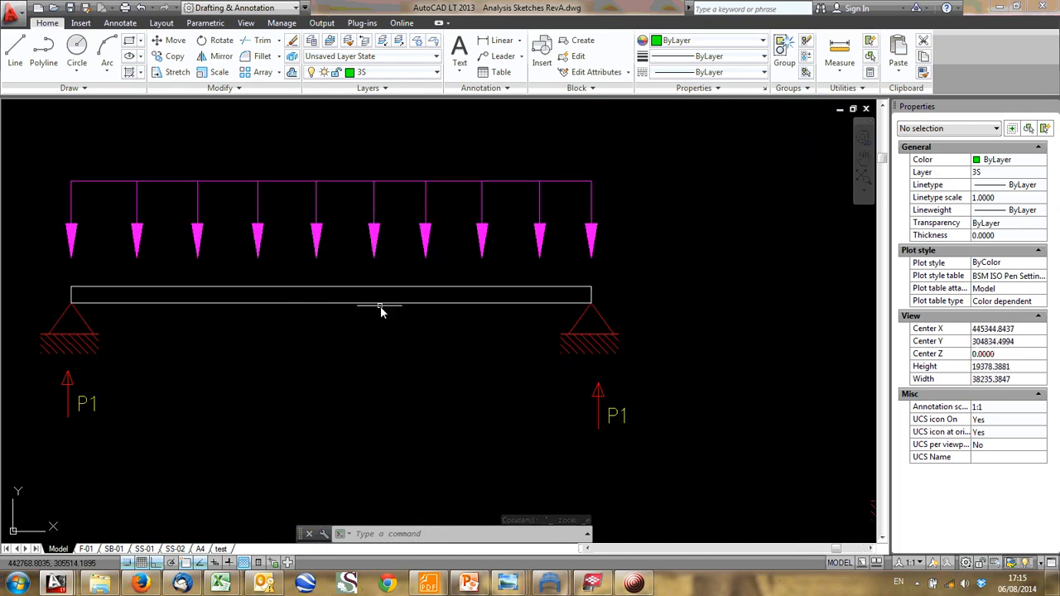
scroll(380, 307, down, 3)
middle_drag(380, 306, 383, 253)
middle_drag(382, 365, 362, 149)
middle_drag(391, 484, 372, 174)
middle_drag(352, 377, 393, 329)
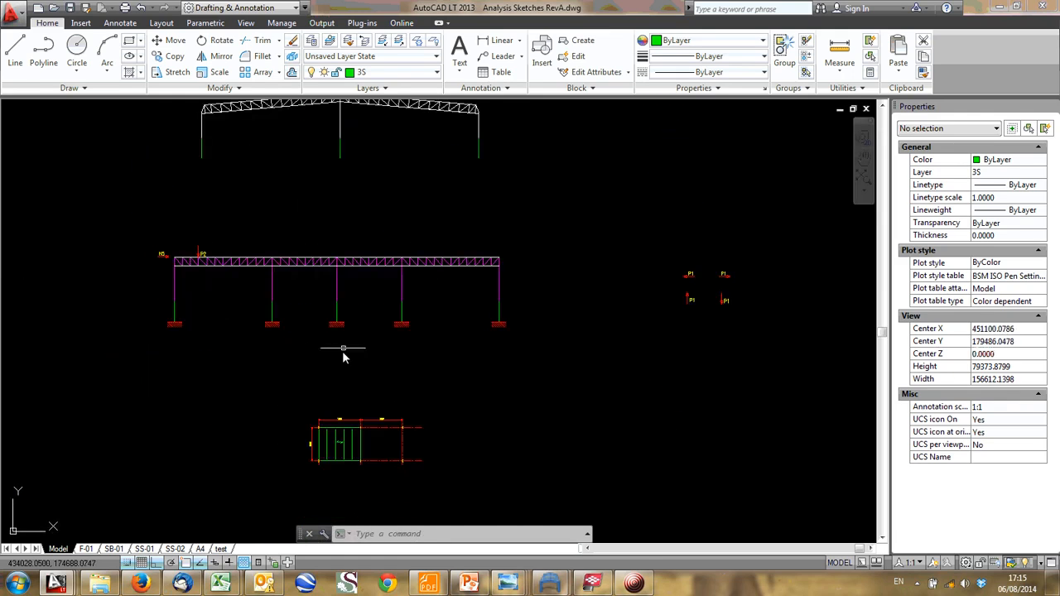
middle_drag(363, 321, 354, 391)
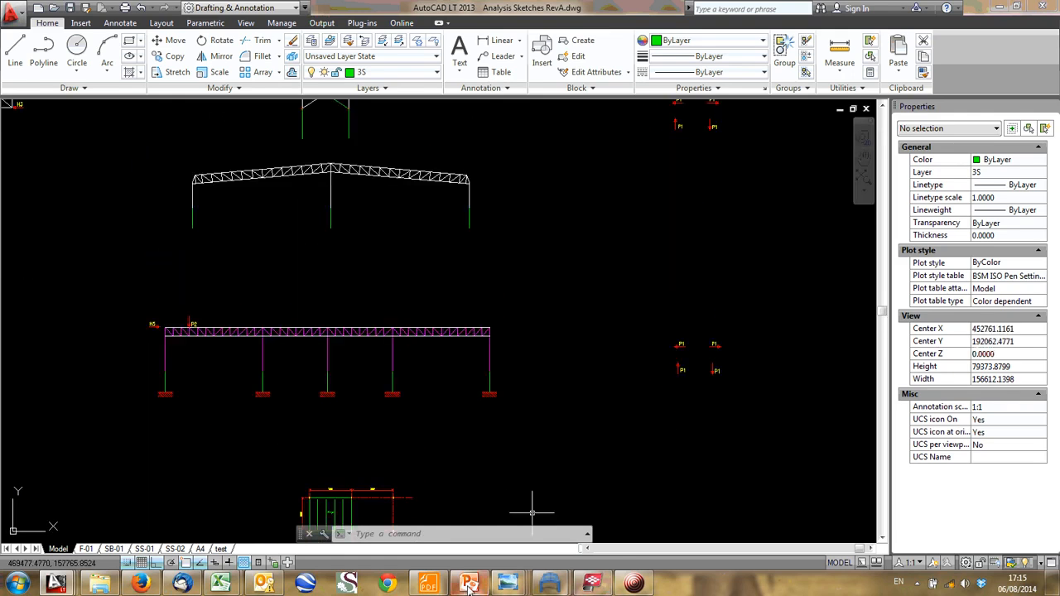
- Switch to Windows Explorer, go to the Factory folder in Building Analysis Details, and open the photo DSCF6166.JPG
click(101, 584)
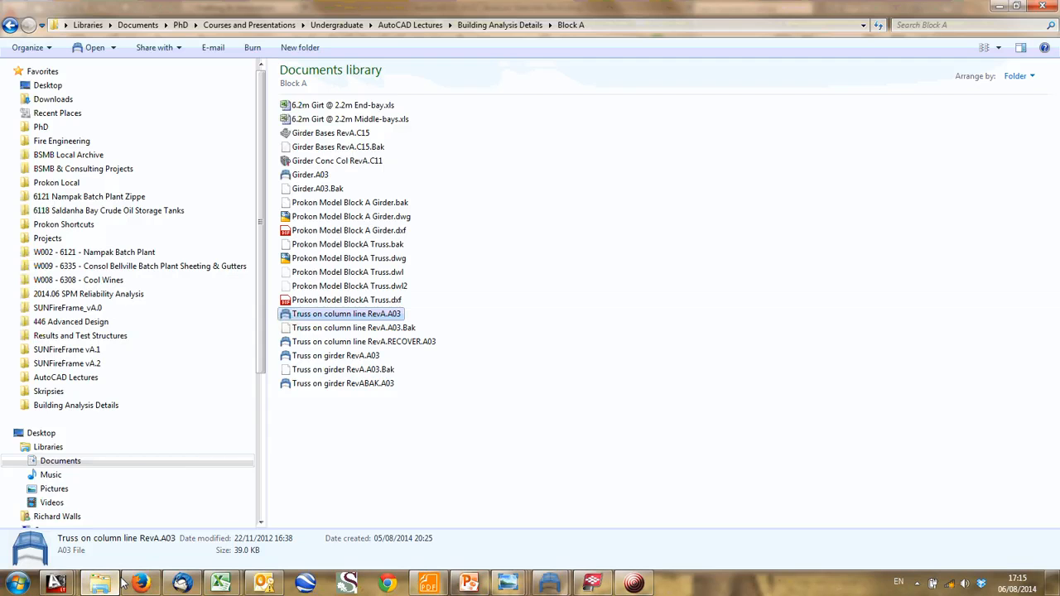
click(499, 25)
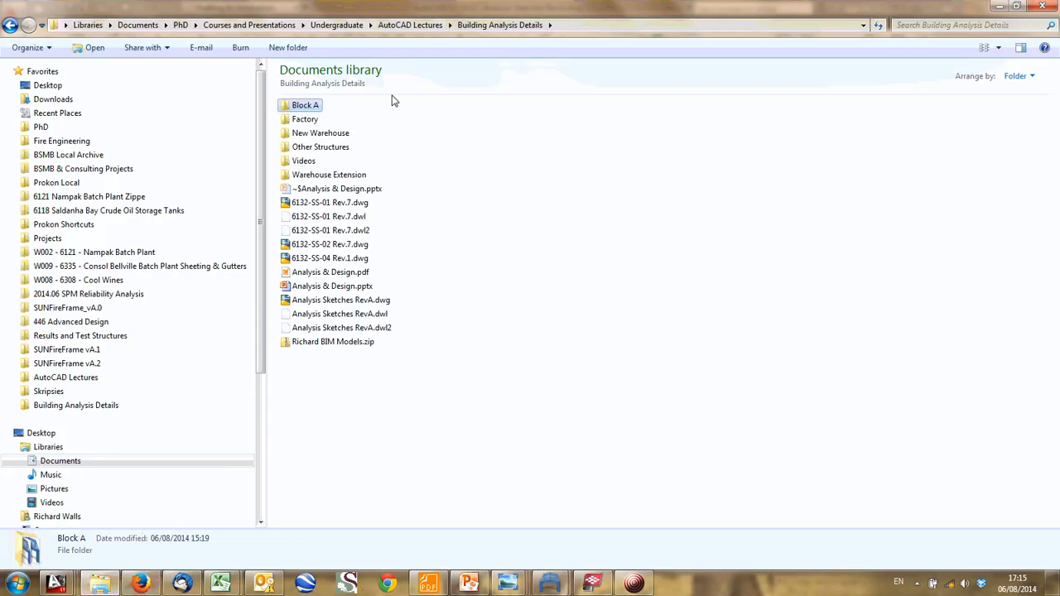
double_click(305, 119)
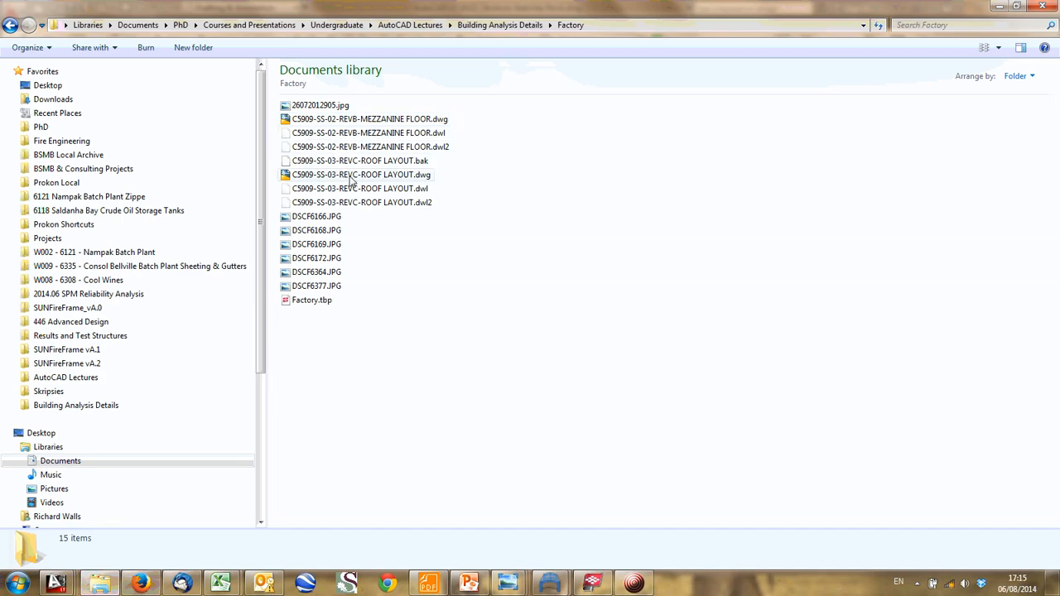
double_click(316, 216)
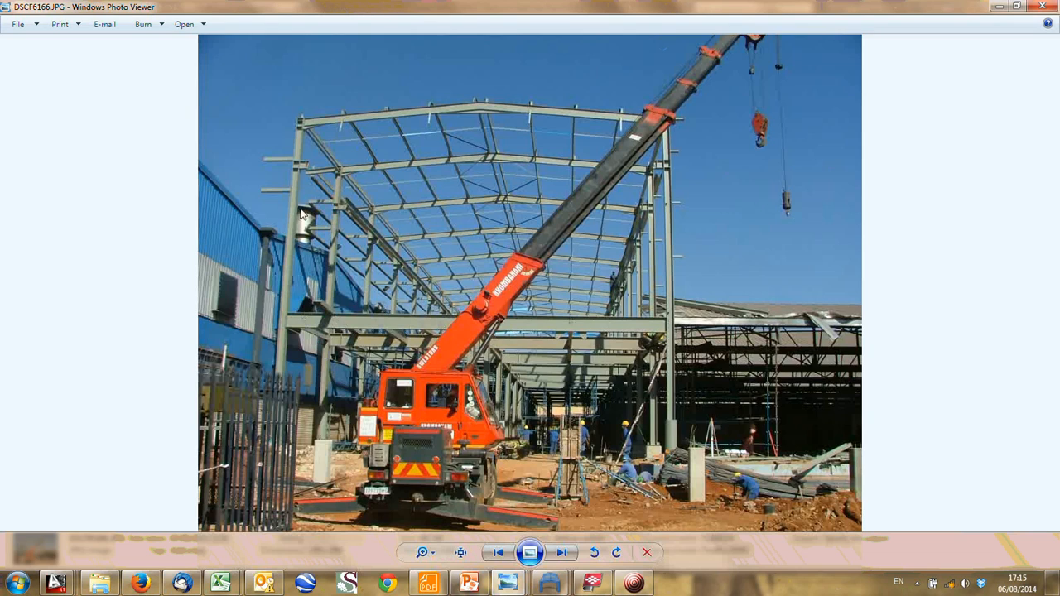
- Examine the roof portal frames, columns and mezzanine floor beams in the crane photo of the factory under construction
scroll(433, 124, up, 5)
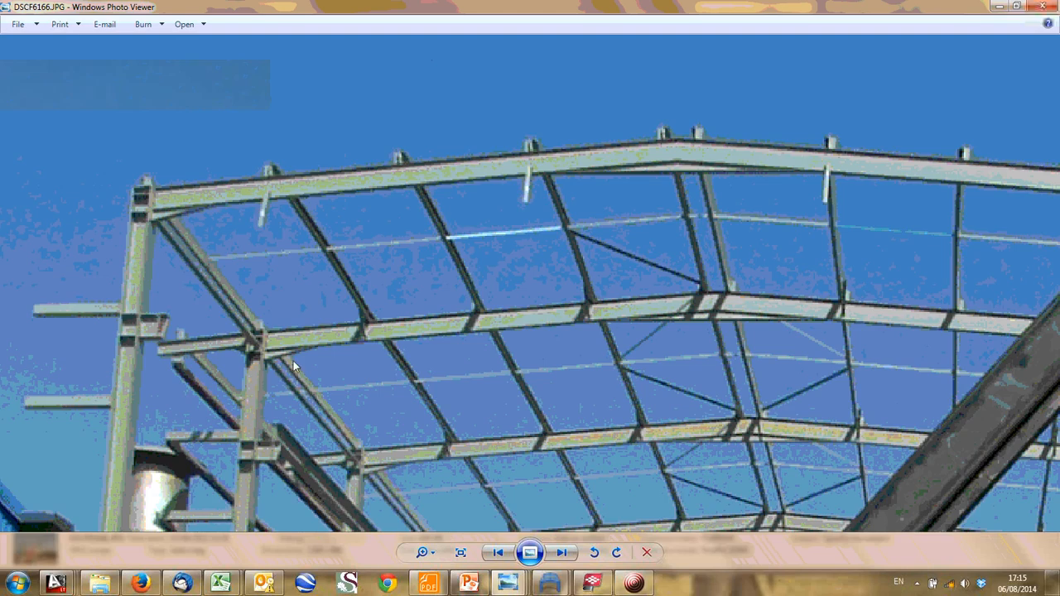
scroll(294, 364, down, 6)
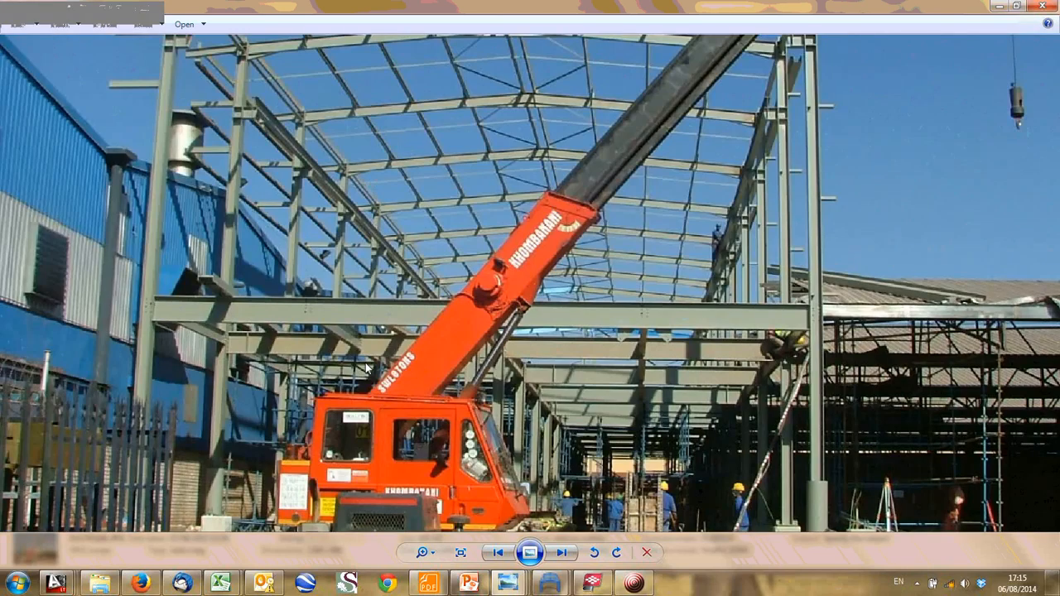
scroll(347, 379, up, 3)
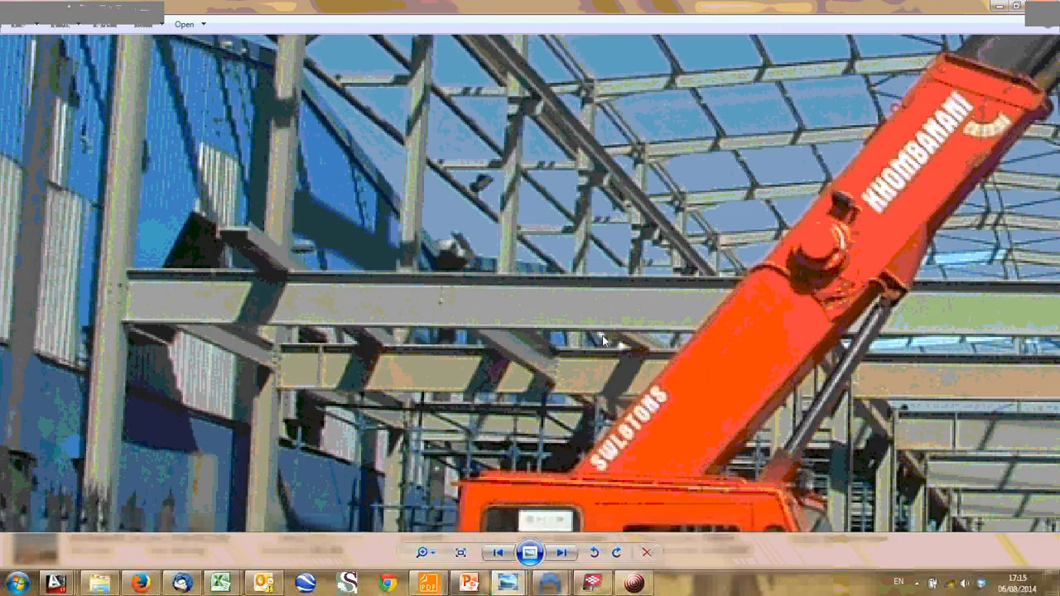
scroll(783, 422, down, 3)
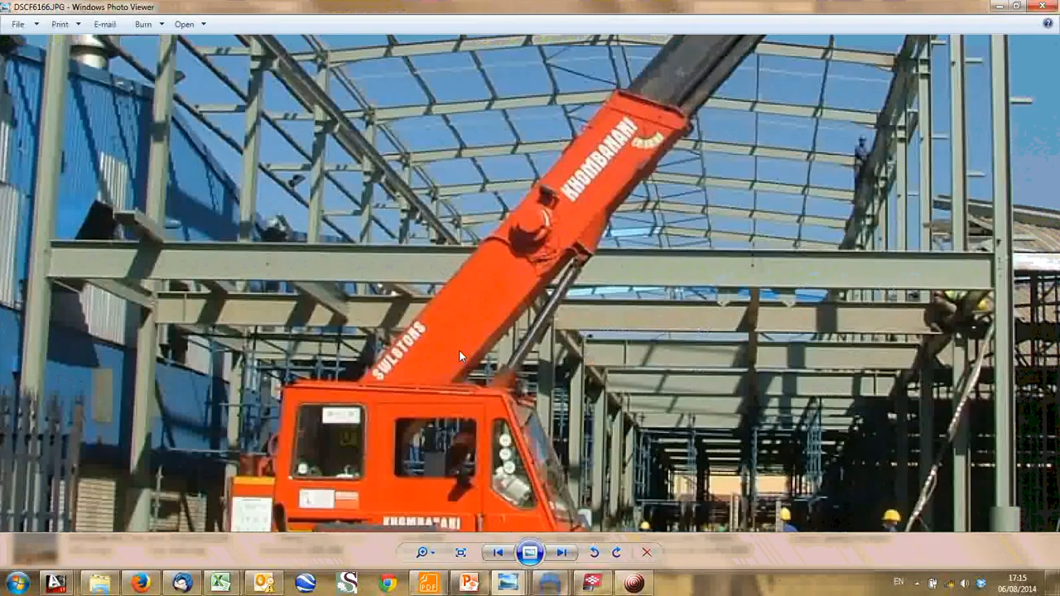
drag(976, 269, 774, 298)
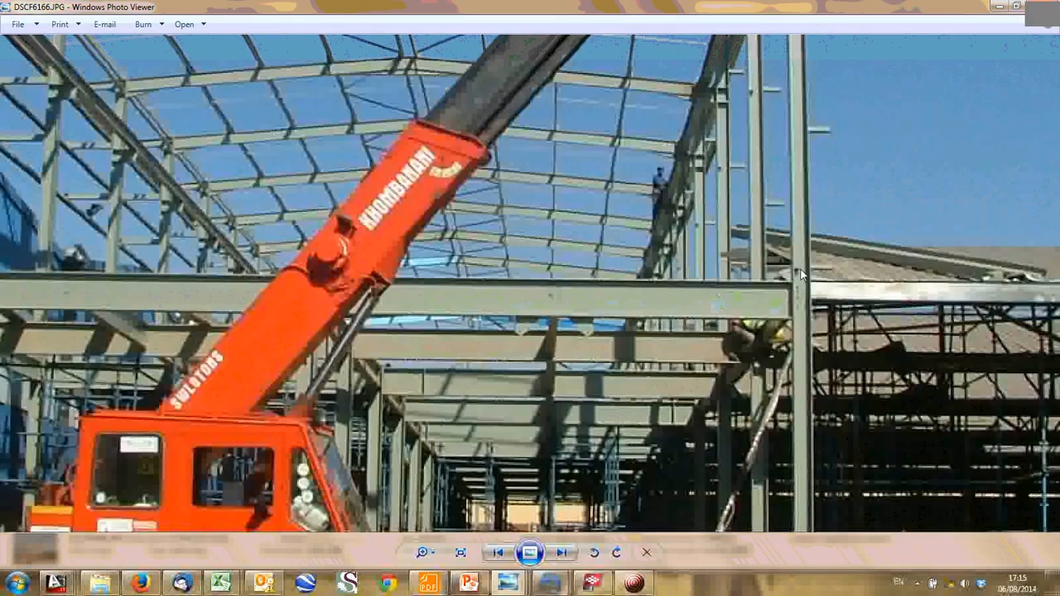
scroll(577, 338, down, 3)
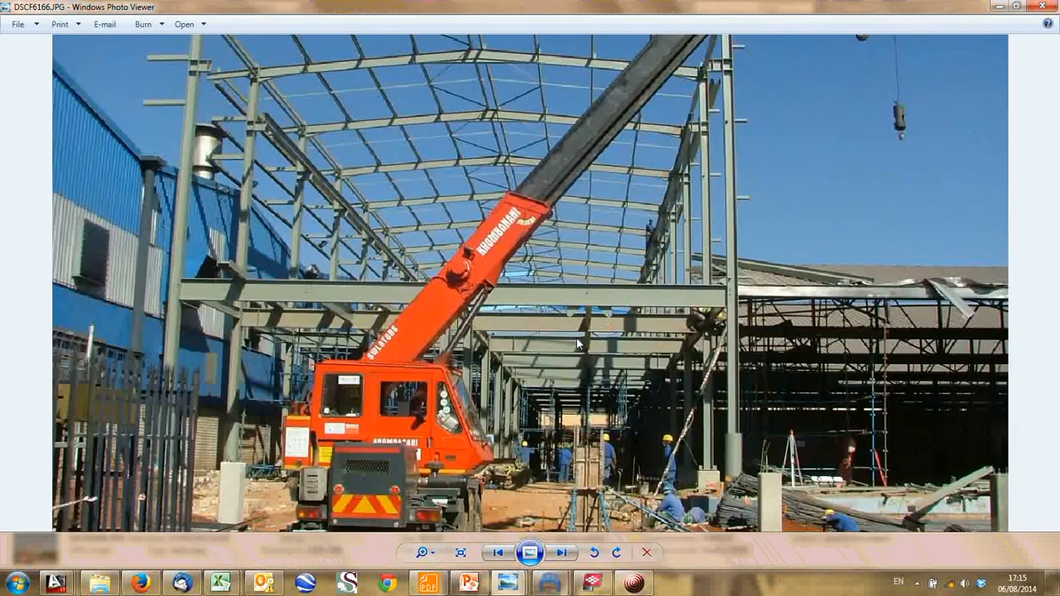
scroll(577, 338, down, 1)
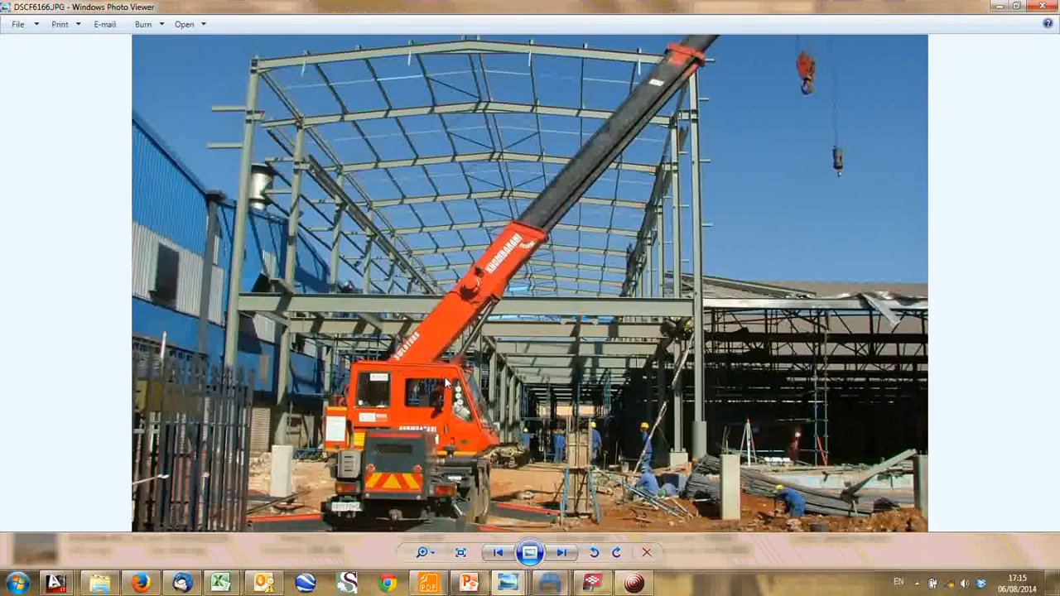
drag(445, 377, 445, 421)
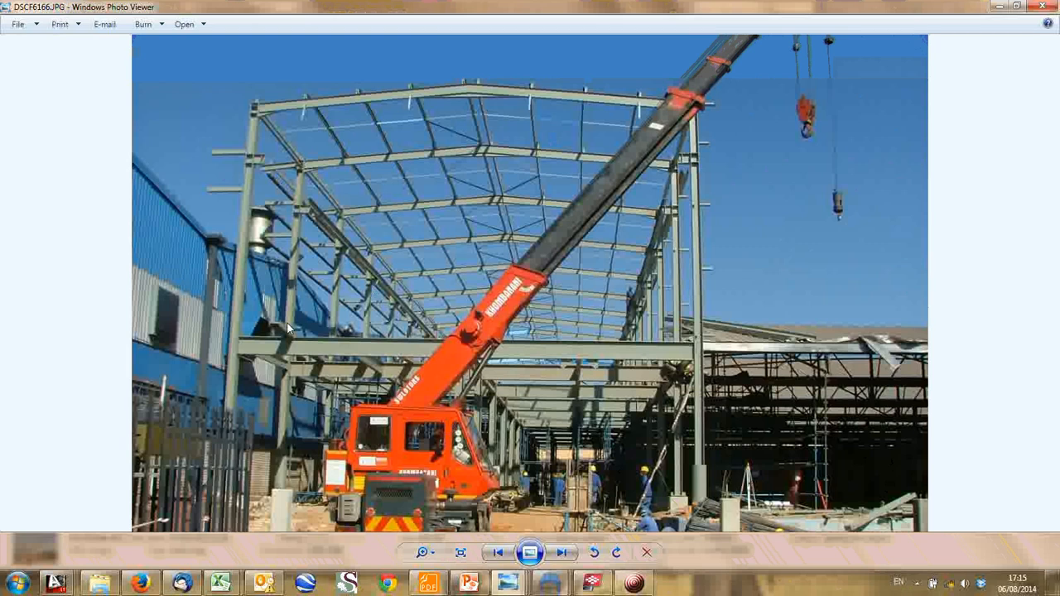
- Browse forward through the Factory construction photos to DSCF6364.JPG
key(Right)
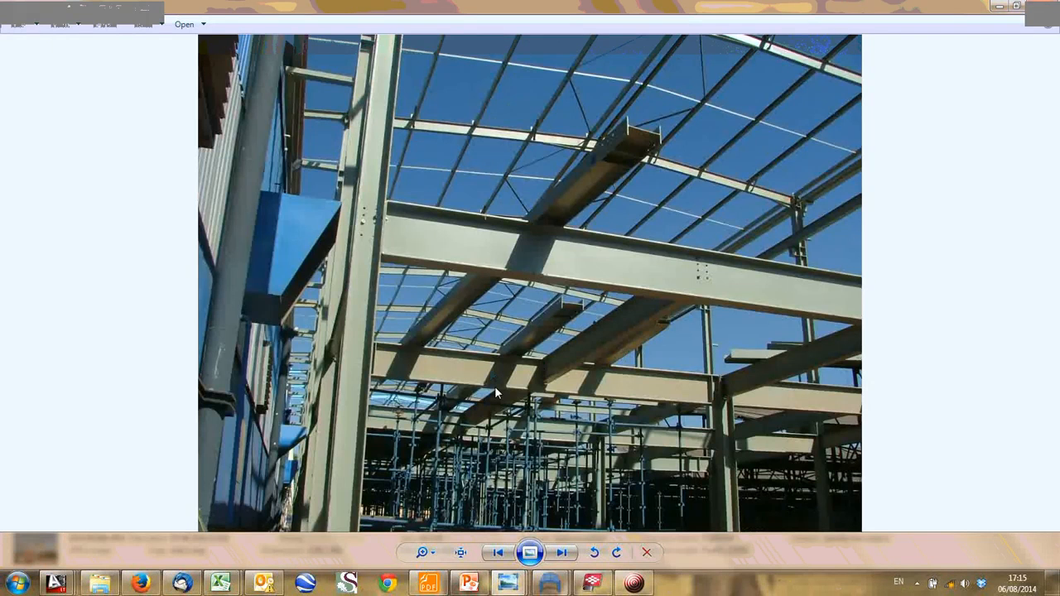
key(Right)
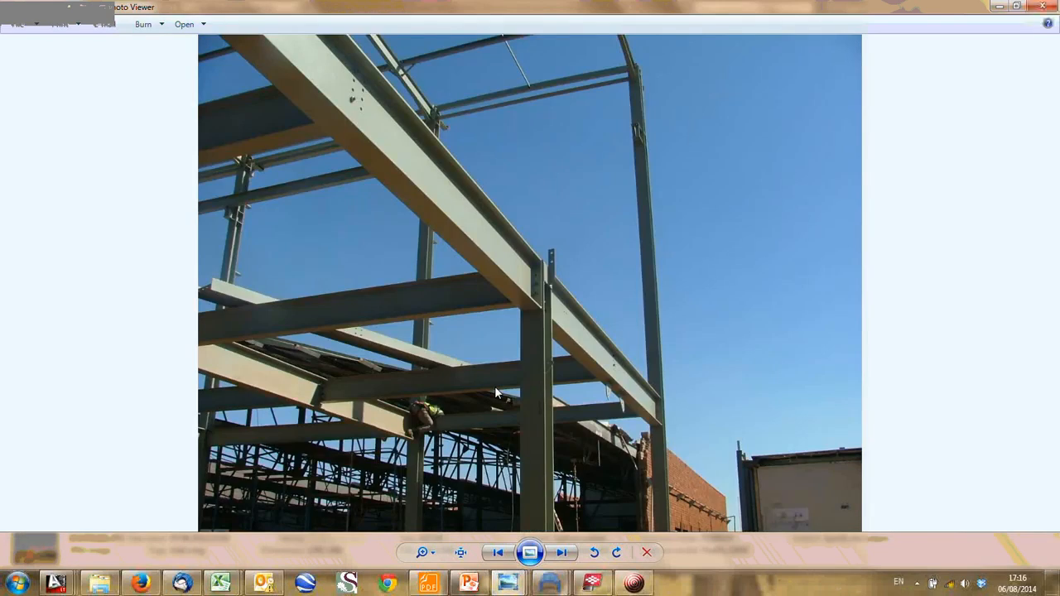
key(Right)
key(Right)
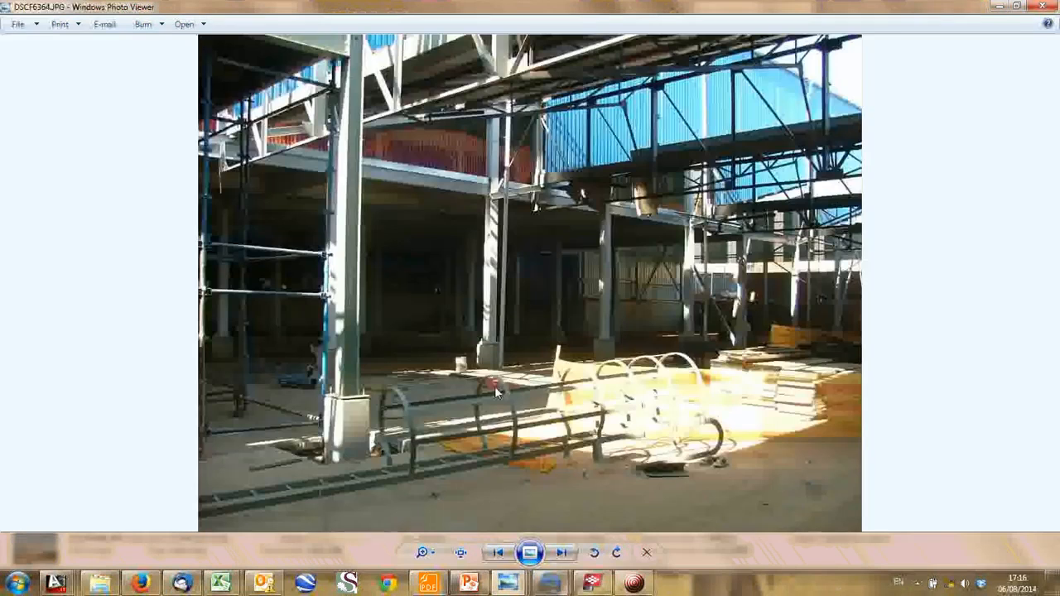
- Examine the mezzanine columns in DSCF6364.JPG and the braced end frame in DSCF6377.JPG, and browse on through the interior and crane photos
scroll(431, 203, up, 2)
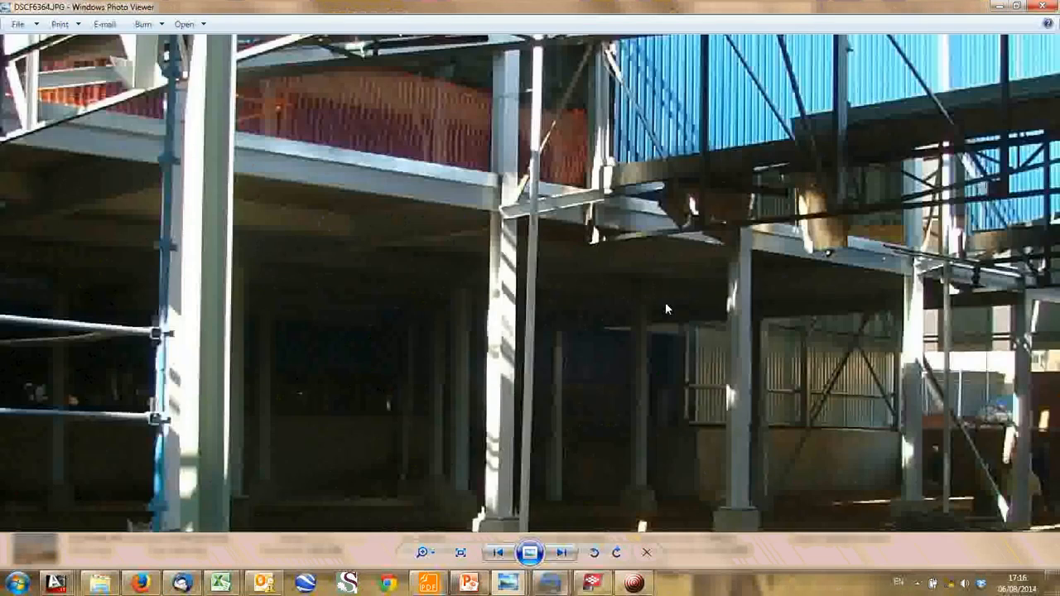
scroll(665, 308, down, 1)
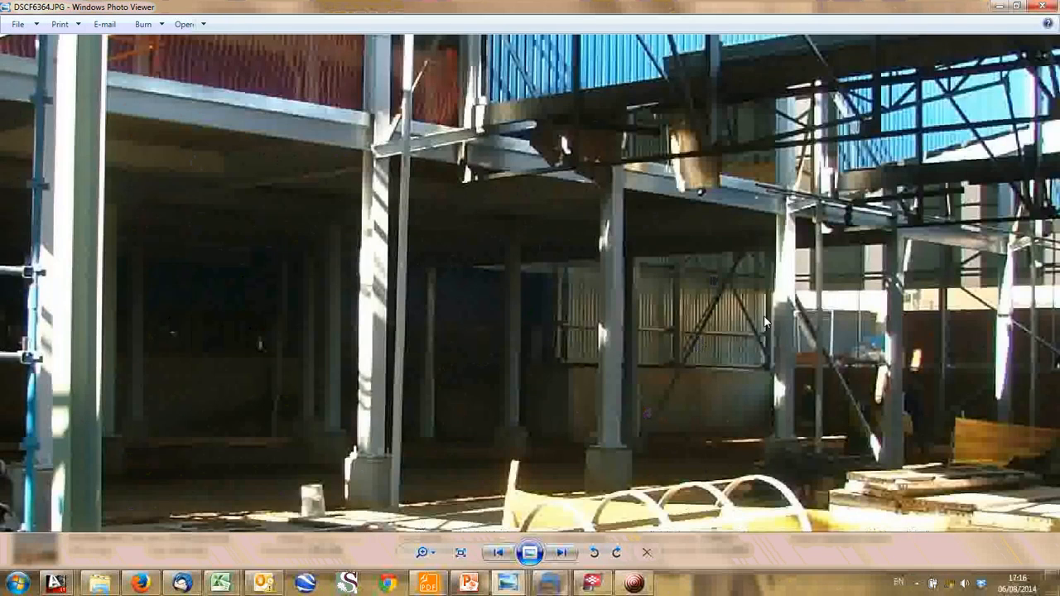
scroll(683, 365, down, 1)
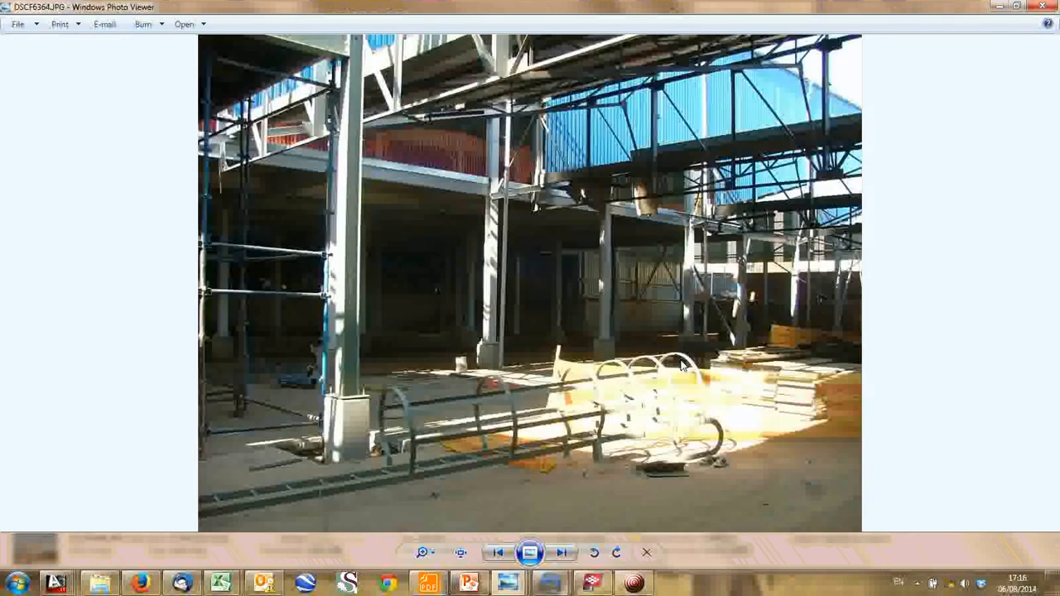
key(Right)
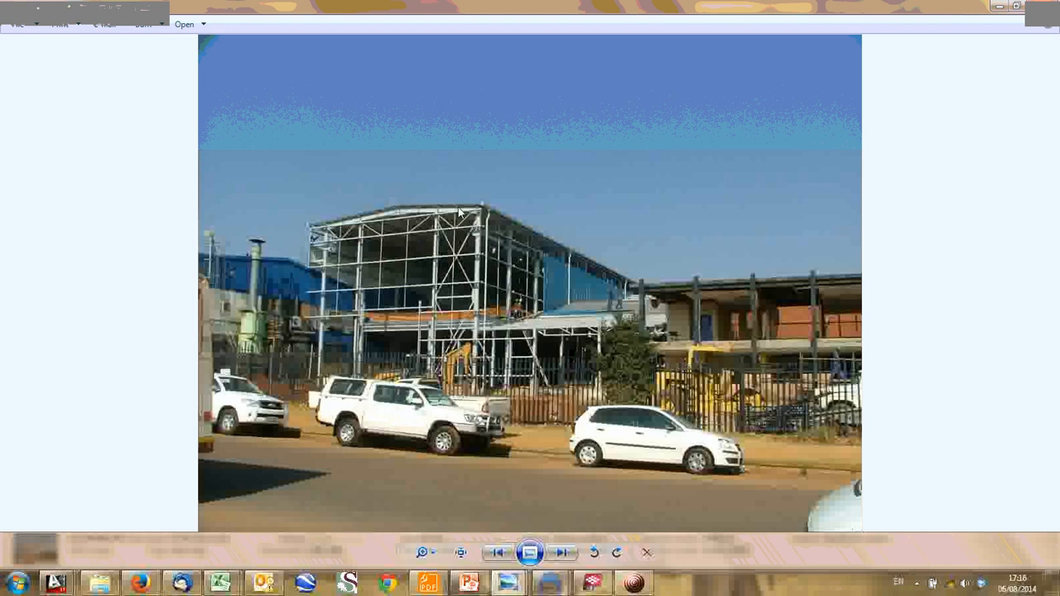
scroll(403, 300, up, 1)
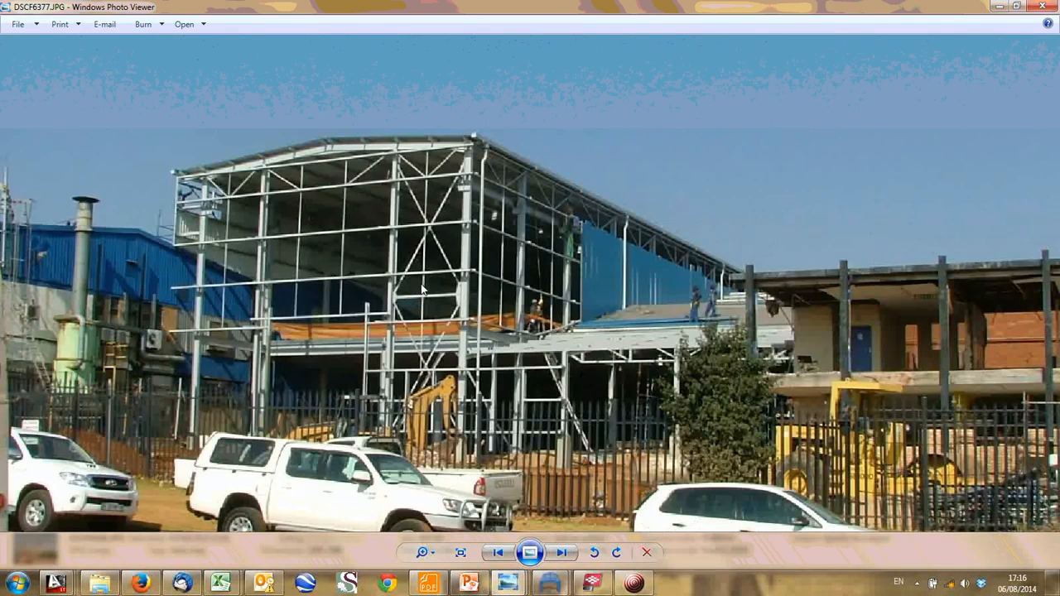
scroll(422, 289, up, 3)
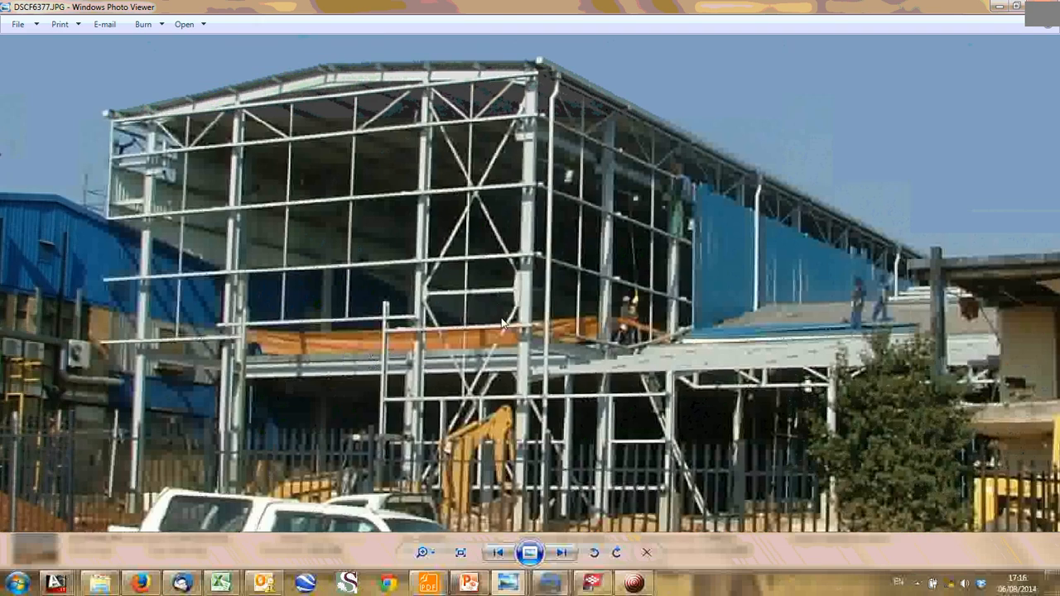
scroll(505, 327, down, 1)
key(Right)
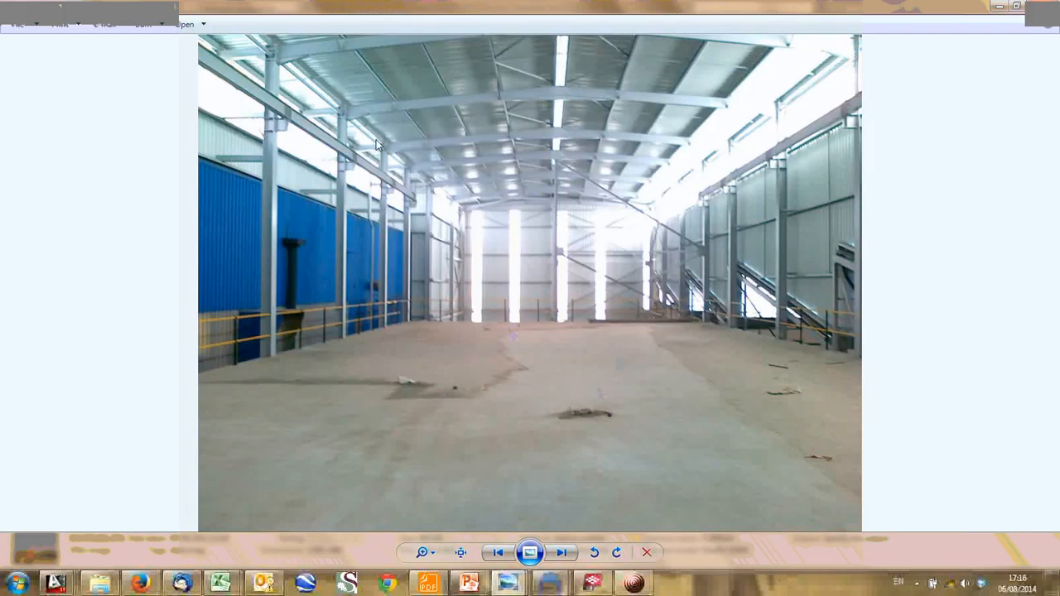
key(Right)
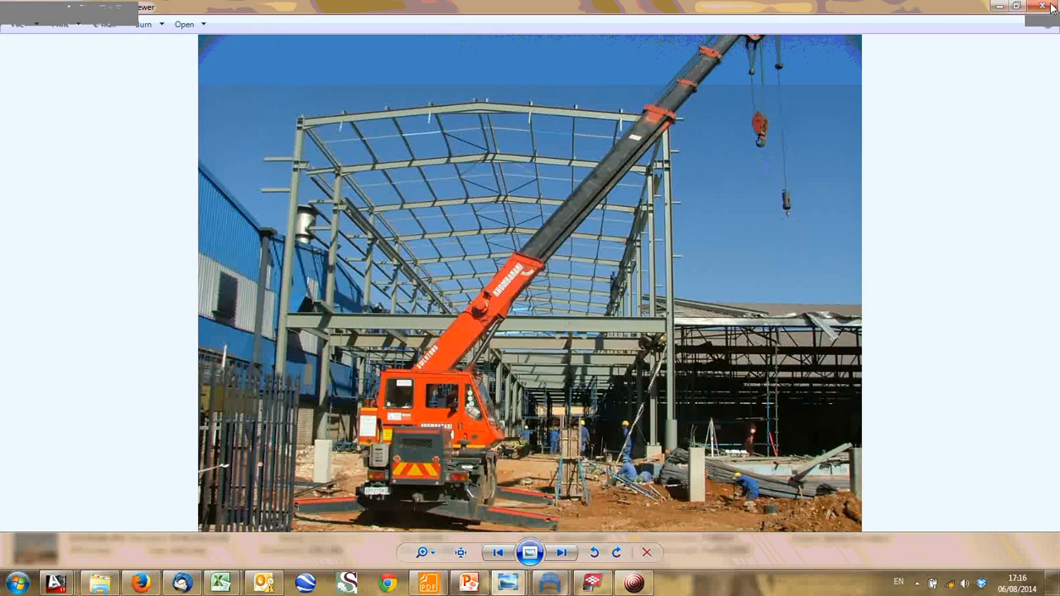
- Leave the photos for Tekla BIMsight, open the project Copy of C5909 - Pferd Warehouse Extension and accept its conversion to the current version
click(1000, 6)
click(322, 301)
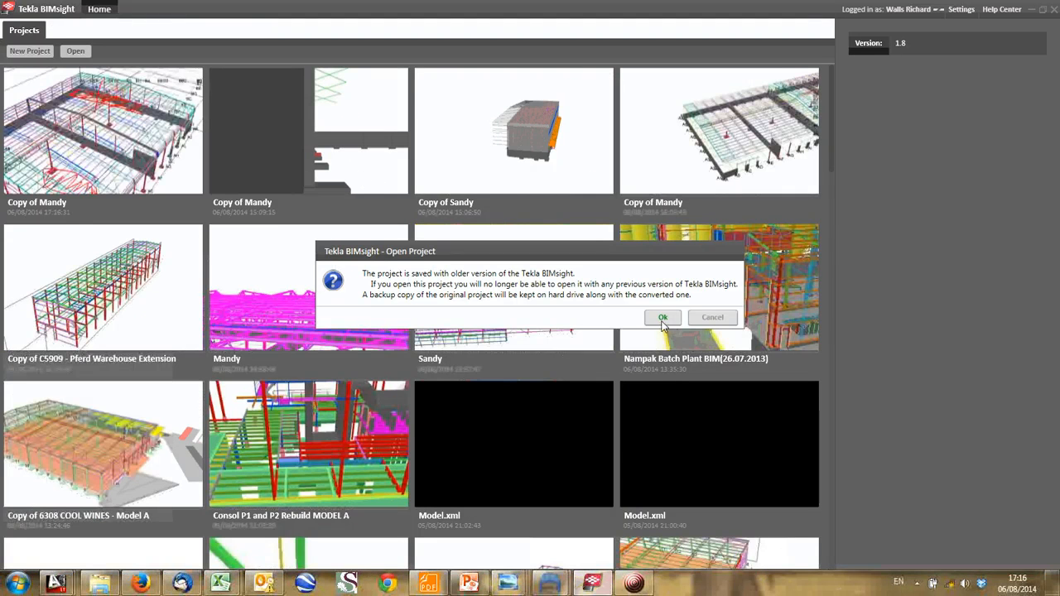
click(663, 319)
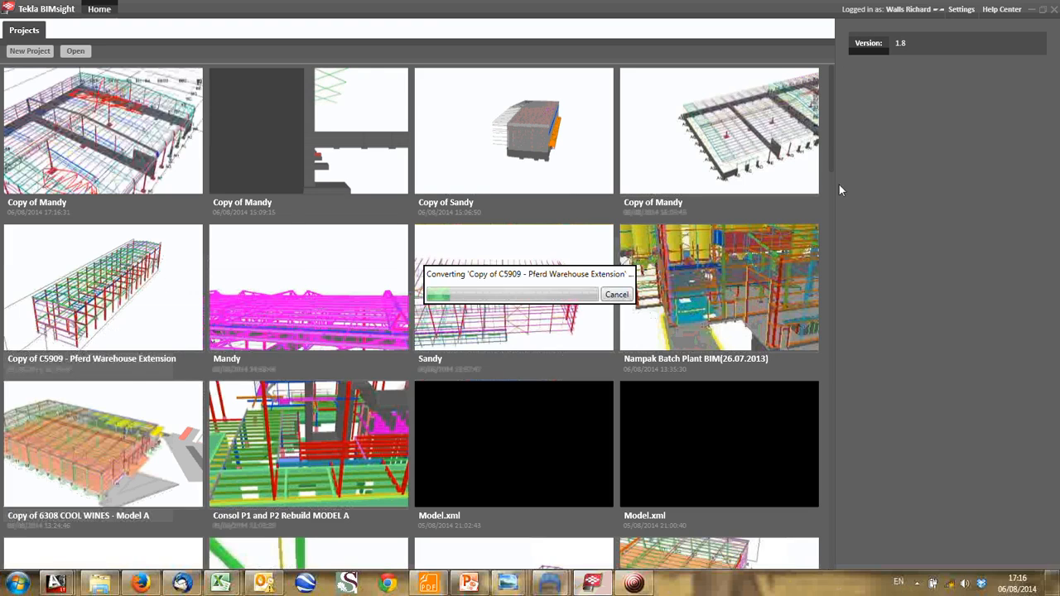
- Switch to AutoCAD by way of the Frame Analysis window and show the drawing C5909-SS-02-REVB-MEZZANINE FLOOR.dwg
mouse_move(550, 583)
click(438, 536)
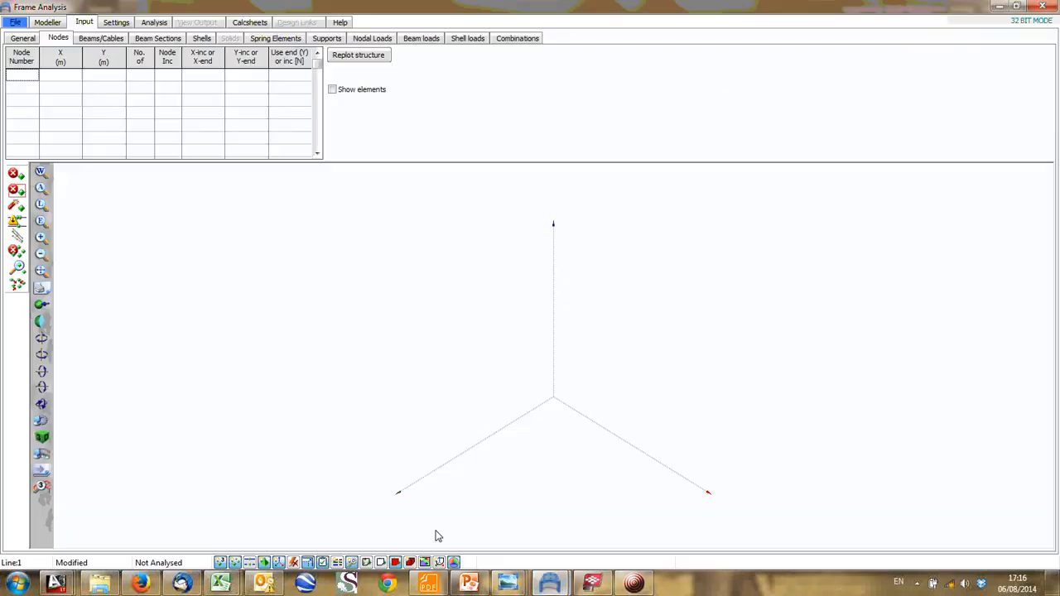
mouse_move(57, 583)
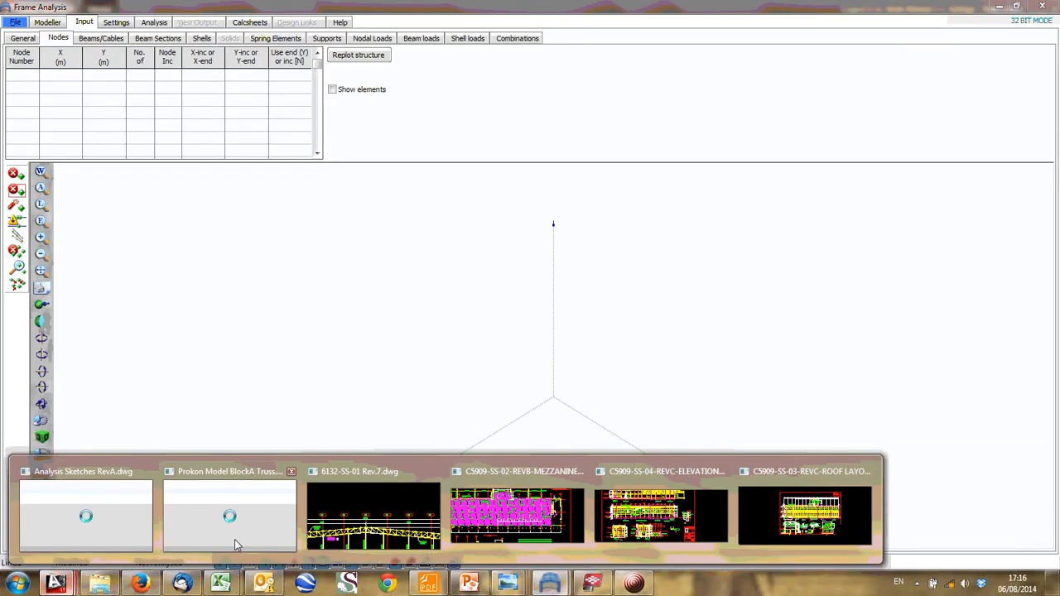
click(509, 518)
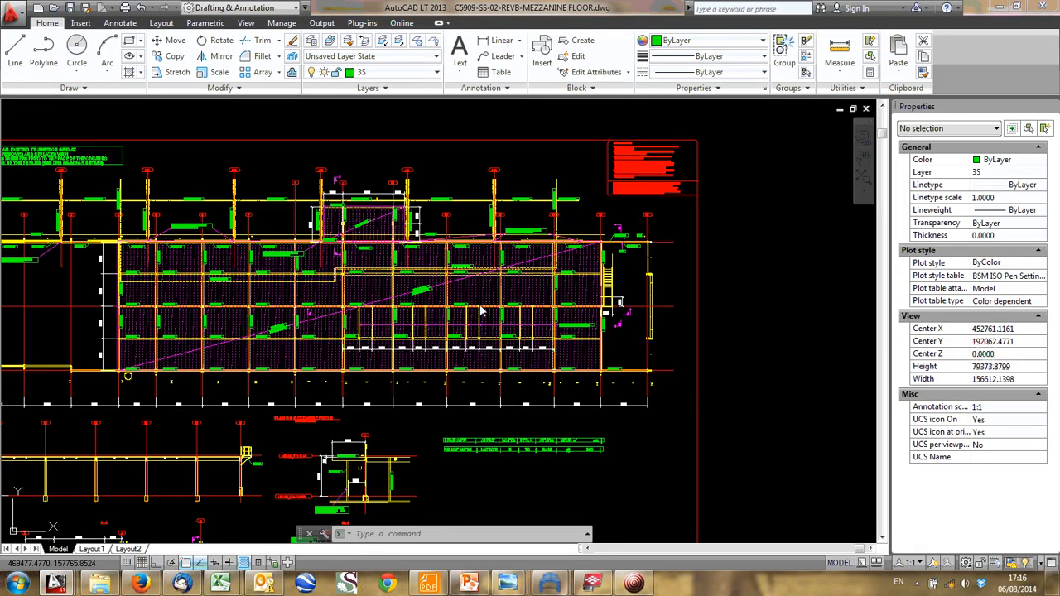
- Examine the mezzanine floor plan's slab, beam grid and section labels, following the bays from the new ISO wall to the staircase end
scroll(385, 346, up, 3)
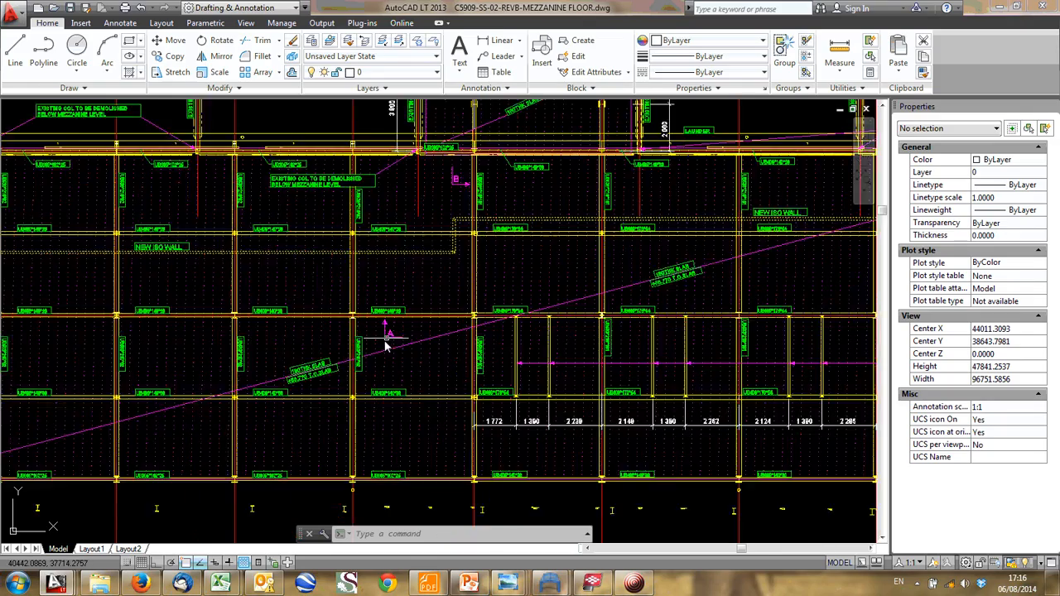
scroll(379, 312, up, 4)
scroll(413, 338, down, 2)
middle_drag(408, 342, 409, 213)
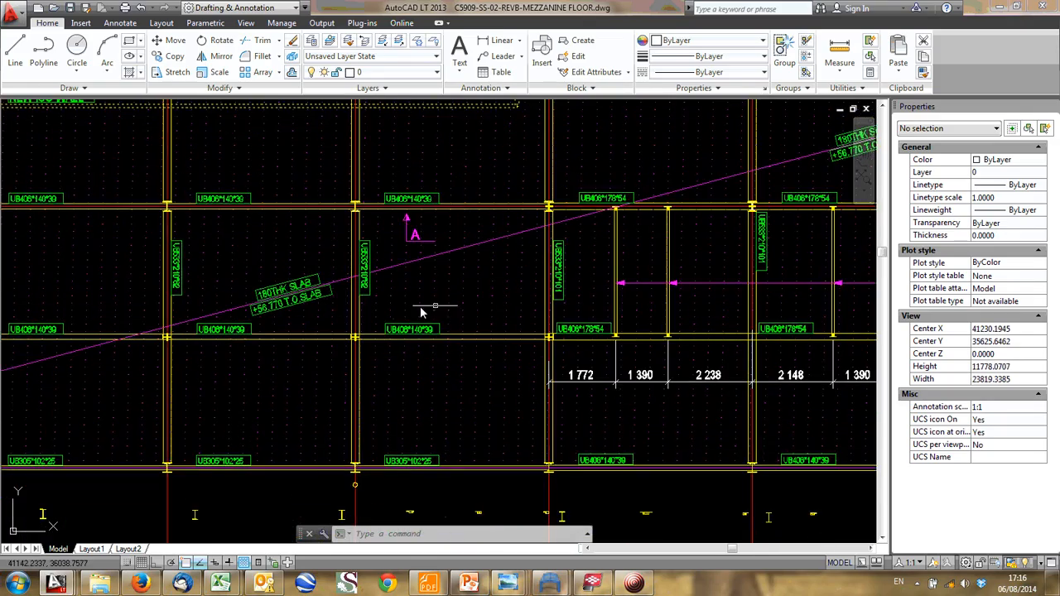
scroll(421, 312, down, 2)
scroll(334, 341, down, 3)
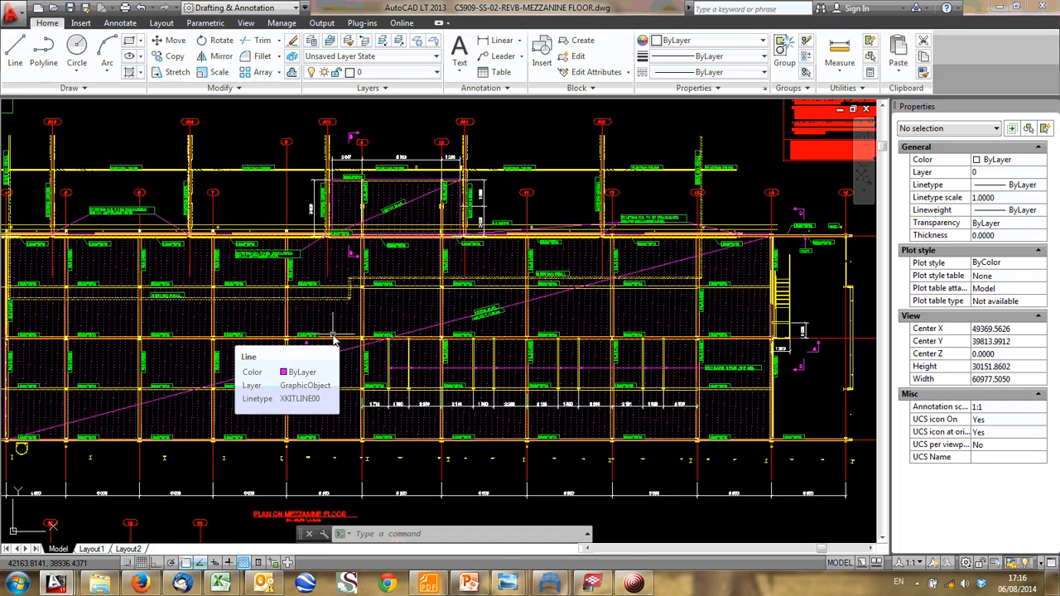
scroll(404, 329, up, 4)
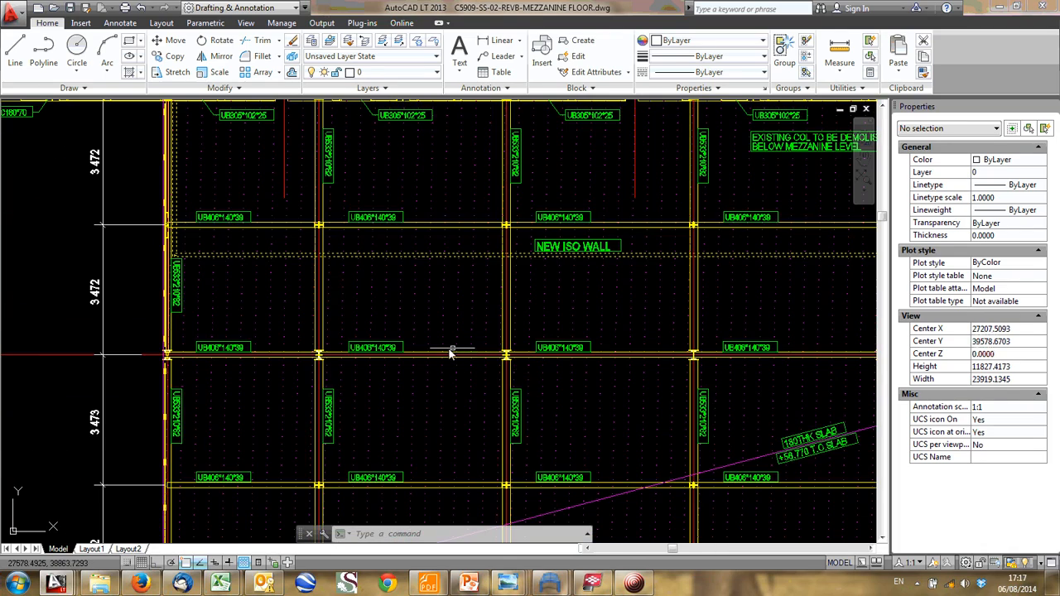
scroll(461, 356, down, 1)
scroll(497, 331, down, 1)
middle_drag(789, 333, 501, 341)
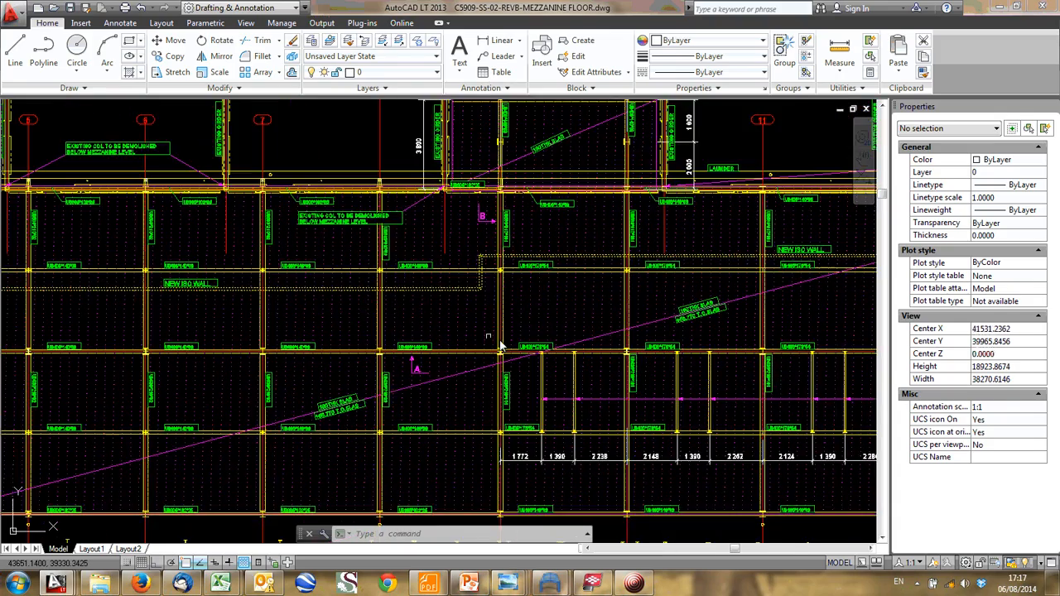
middle_drag(603, 321, 383, 330)
middle_drag(811, 390, 401, 400)
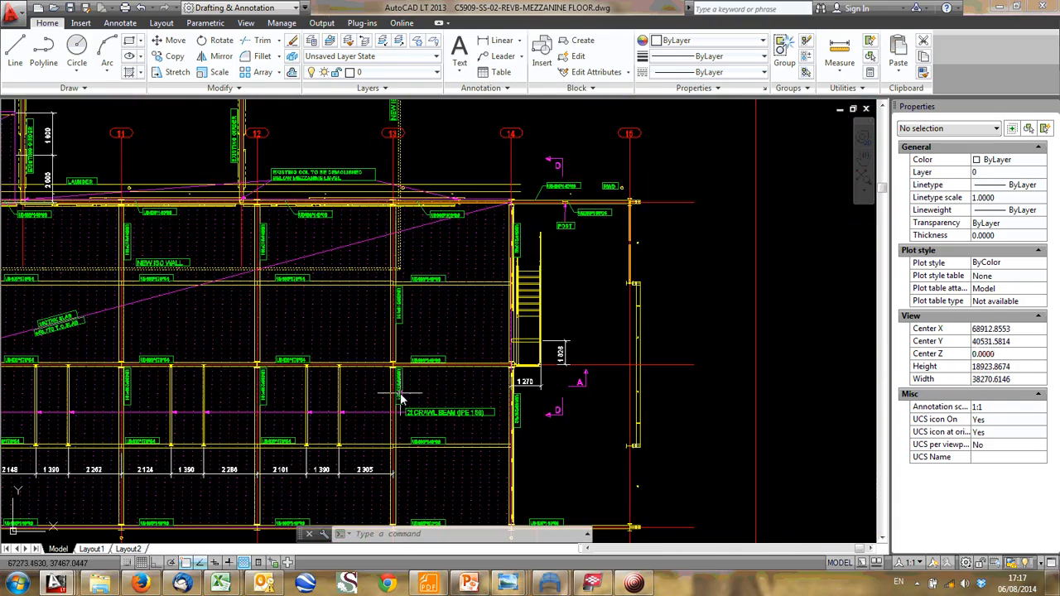
- Examine the bays beside the staircase, the sections below the plan, and the UB406 beam junction near the 2t crawl beam label
scroll(440, 467, up, 3)
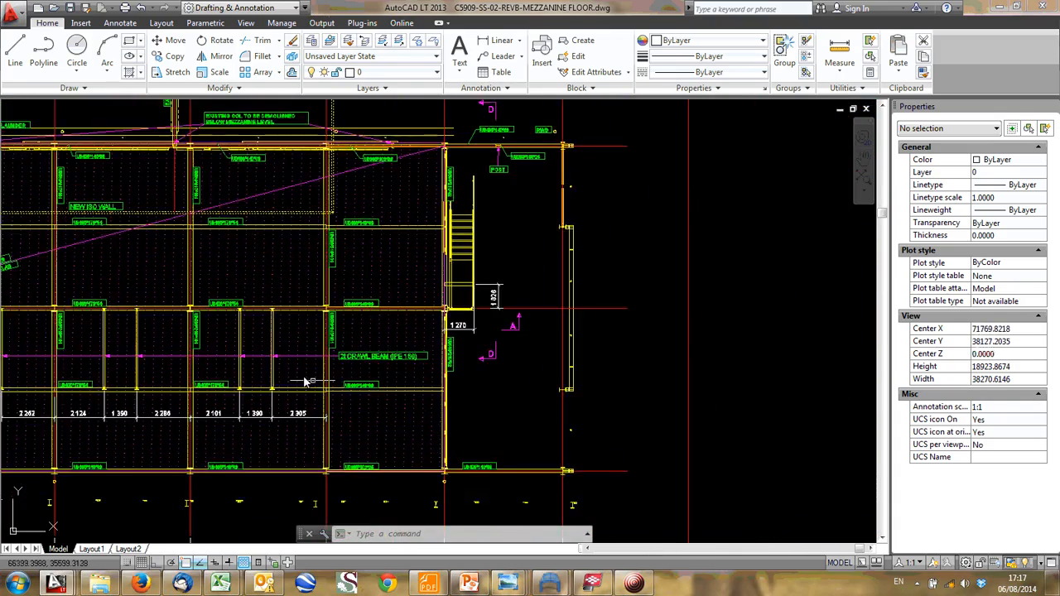
scroll(414, 419, down, 1)
scroll(416, 372, down, 4)
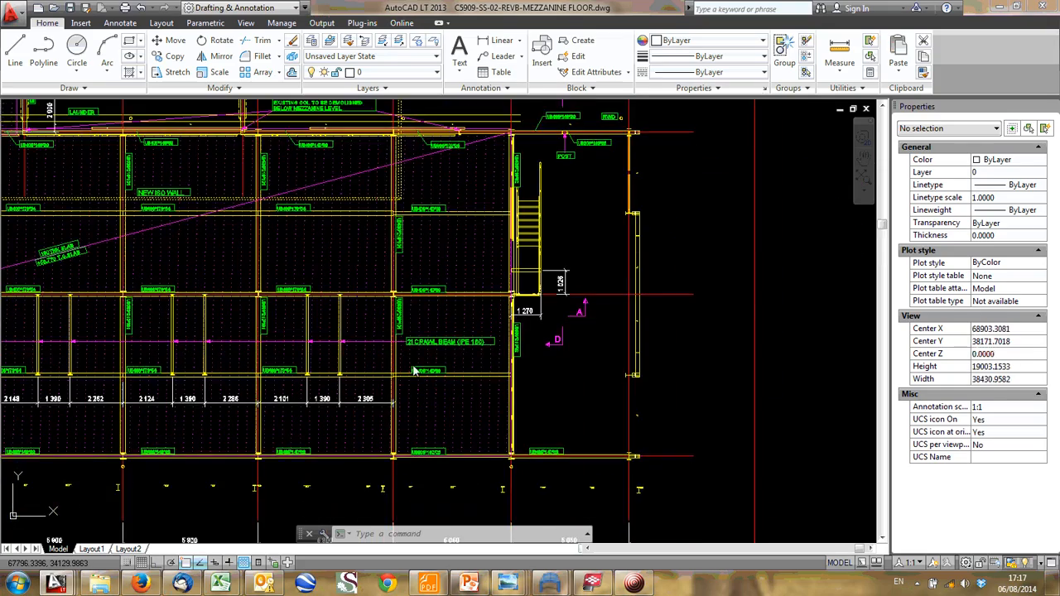
middle_drag(416, 372, 457, 182)
middle_drag(456, 246, 568, 303)
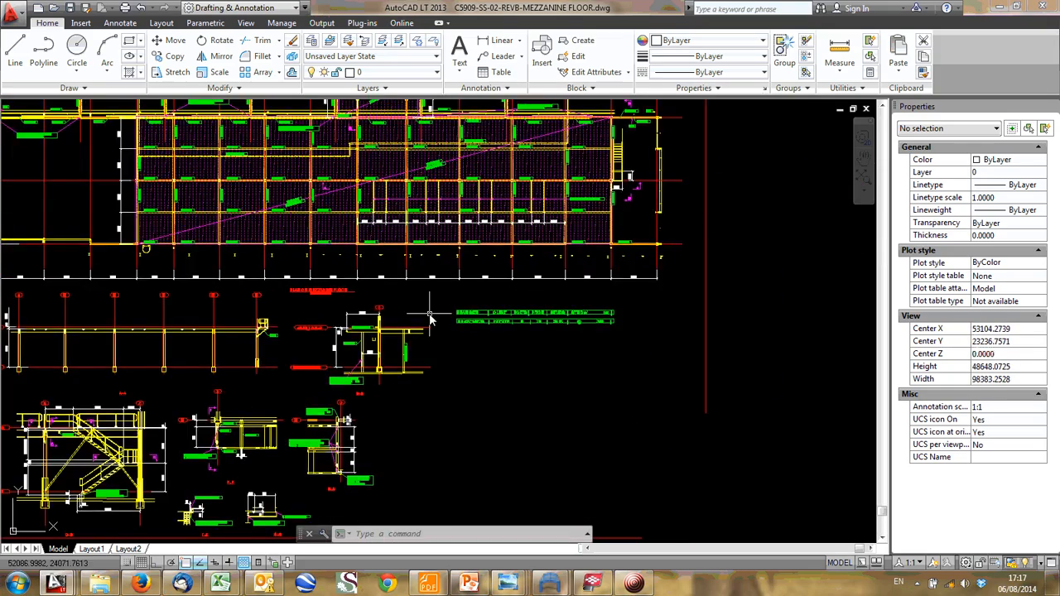
middle_drag(416, 327, 512, 322)
middle_drag(586, 204, 521, 326)
scroll(592, 307, up, 4)
scroll(590, 345, up, 2)
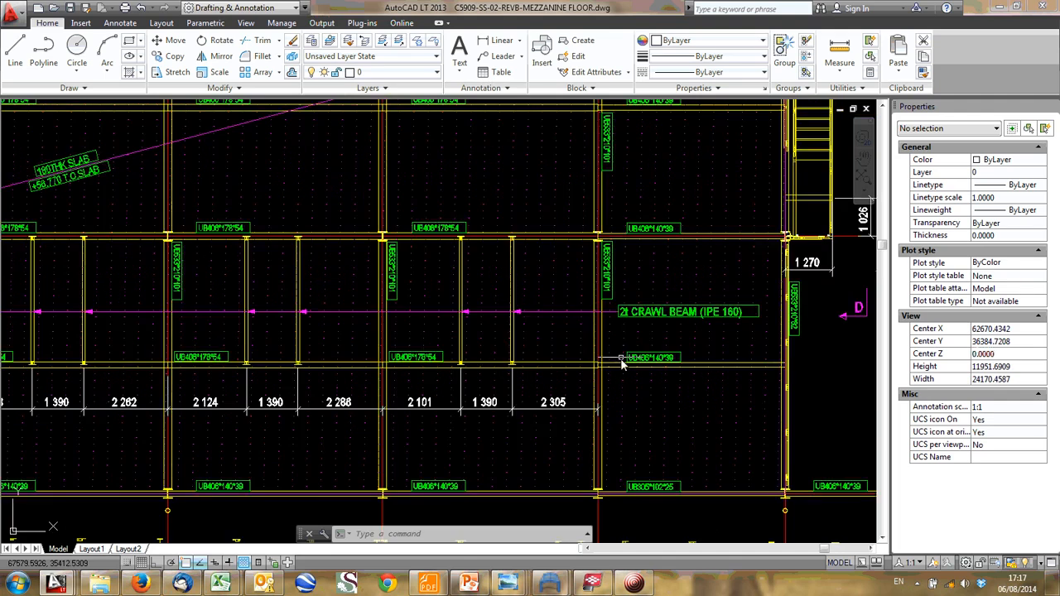
middle_drag(593, 366, 465, 378)
scroll(468, 374, up, 6)
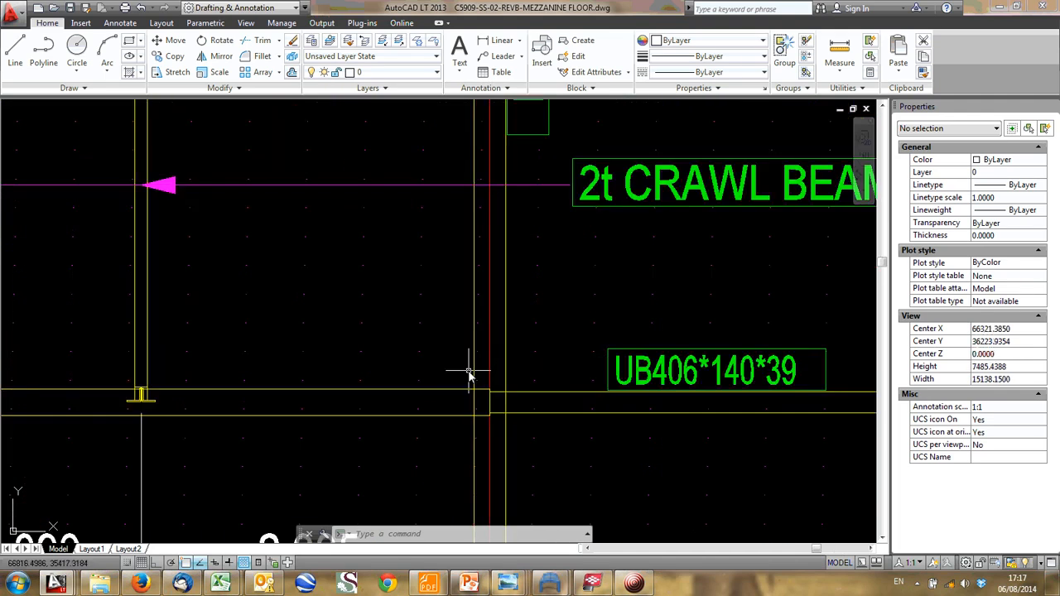
scroll(489, 388, down, 4)
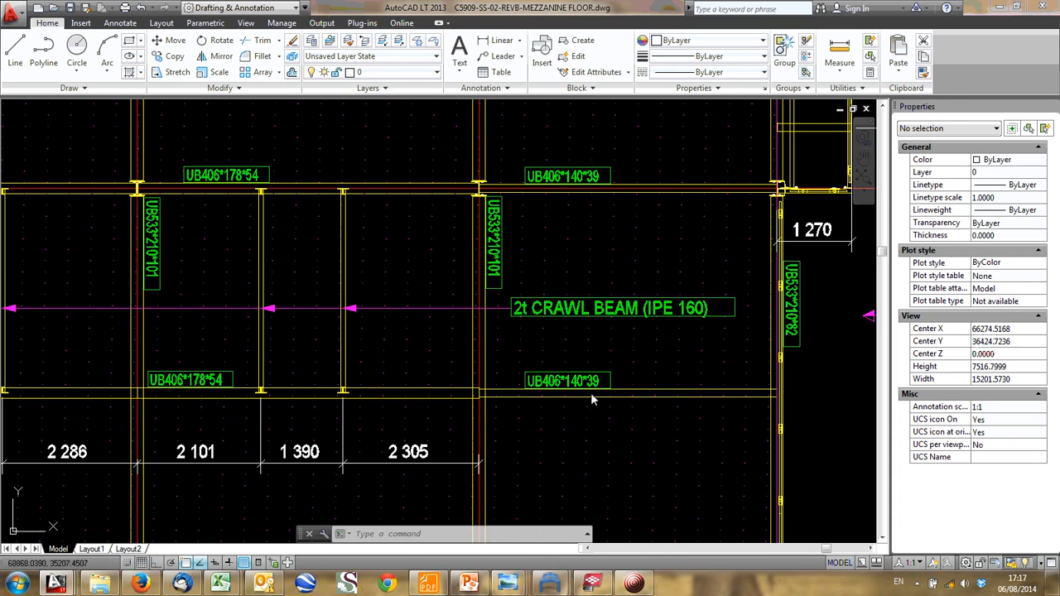
- Examine the beam layout and section labels around gridlines 11 to 14 on the mezzanine floor plan
scroll(592, 400, down, 2)
scroll(566, 354, up, 2)
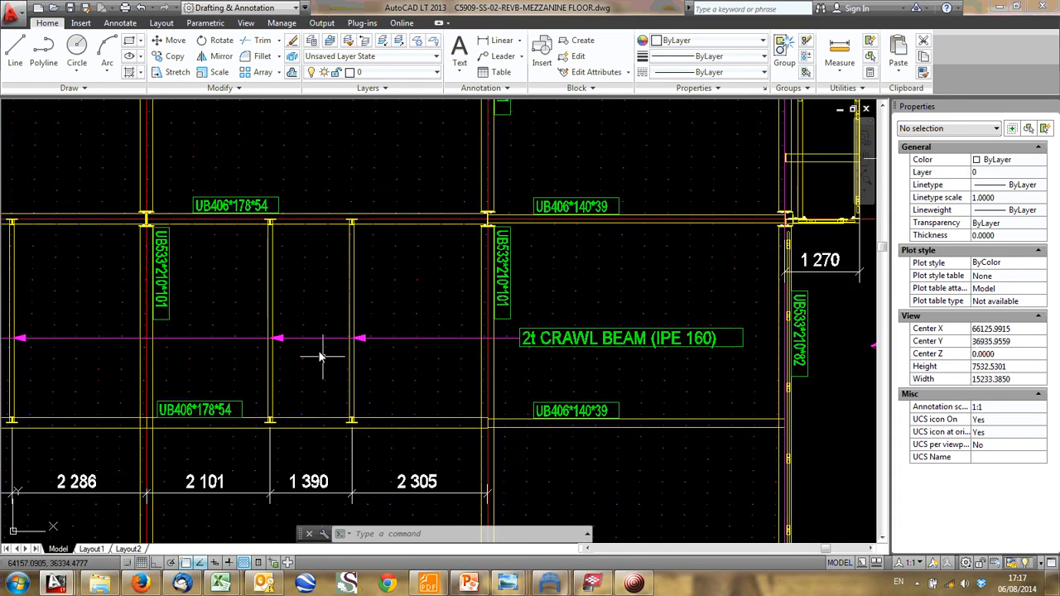
middle_drag(351, 300, 355, 324)
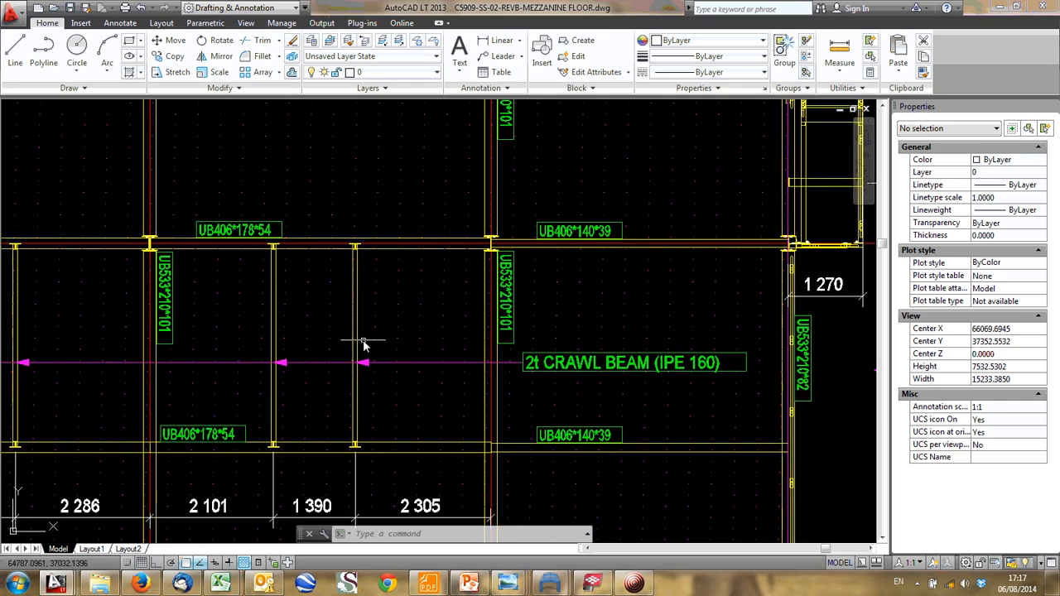
scroll(295, 341, down, 3)
middle_drag(296, 284, 320, 349)
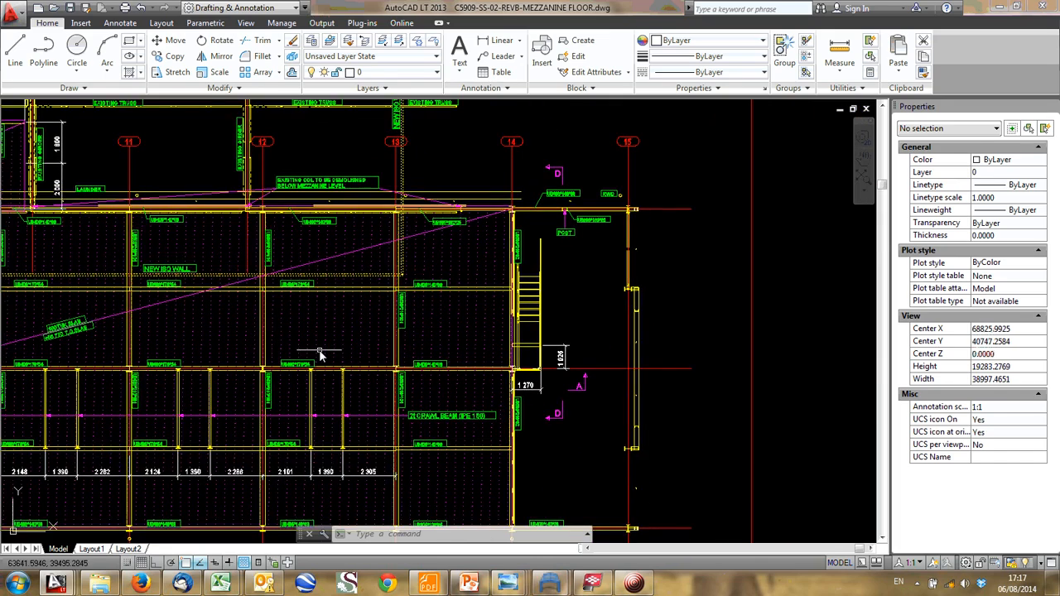
middle_drag(307, 271, 306, 308)
scroll(306, 307, up, 3)
scroll(278, 323, up, 3)
scroll(276, 380, down, 5)
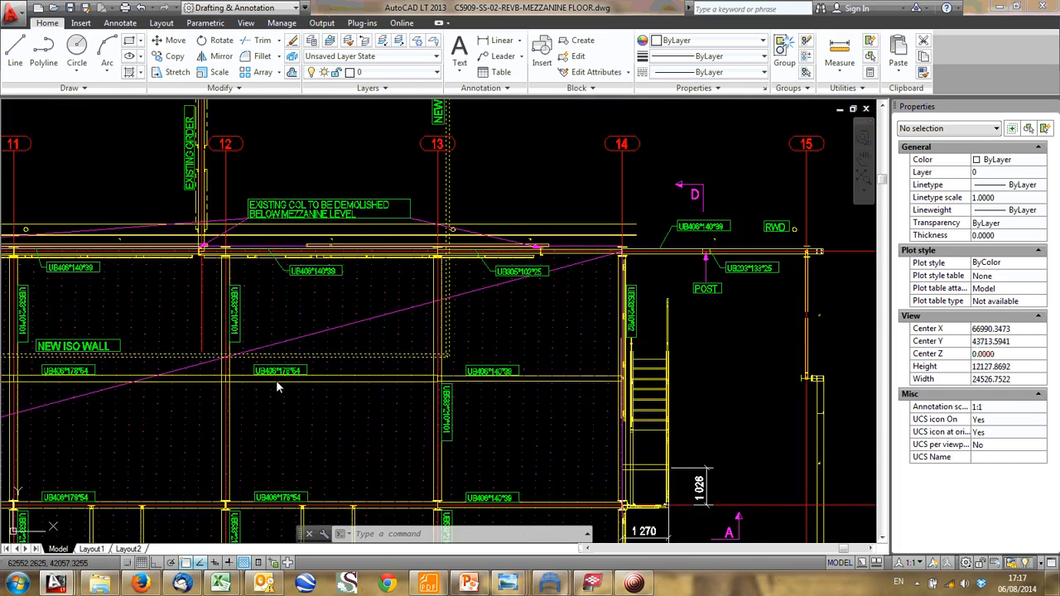
scroll(197, 385, up, 4)
scroll(464, 301, down, 2)
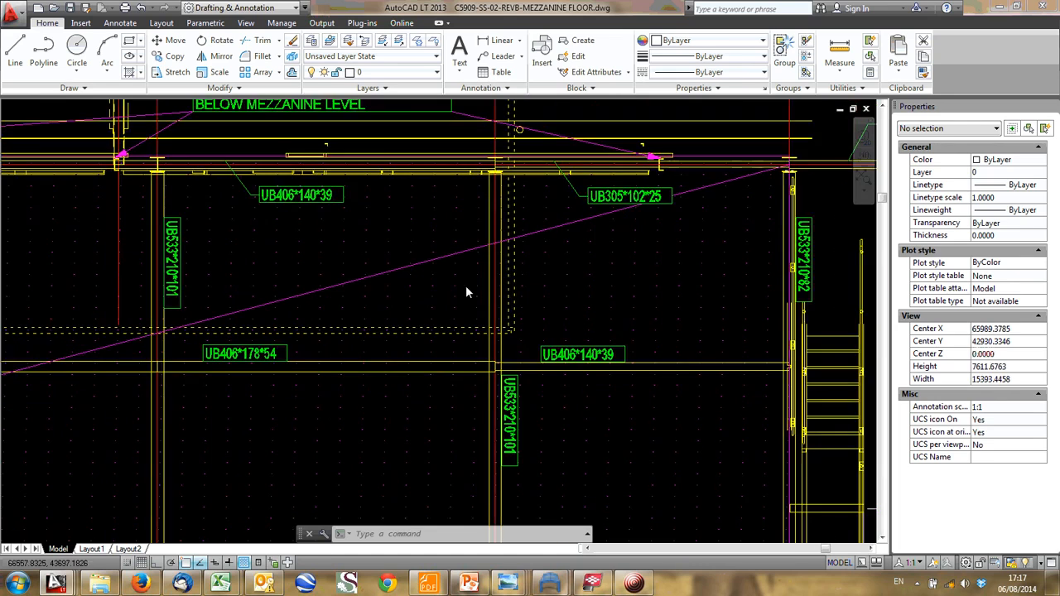
scroll(468, 307, down, 3)
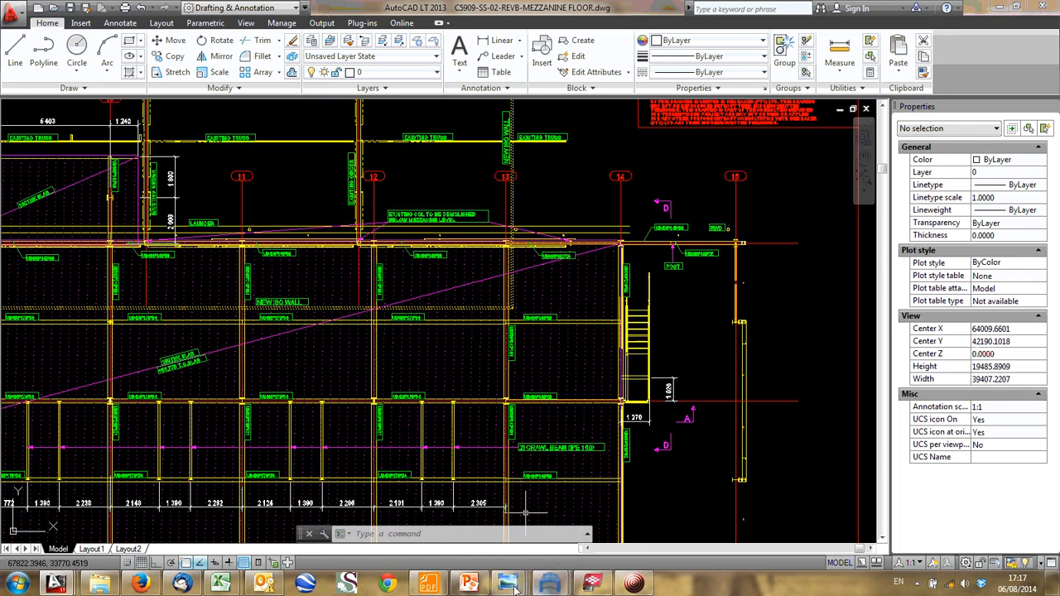
- Switch to the site photo DSCF6166.JPG in Windows Photo Viewer and look closely at the steel floor beams behind the crane
mouse_move(508, 584)
click(322, 518)
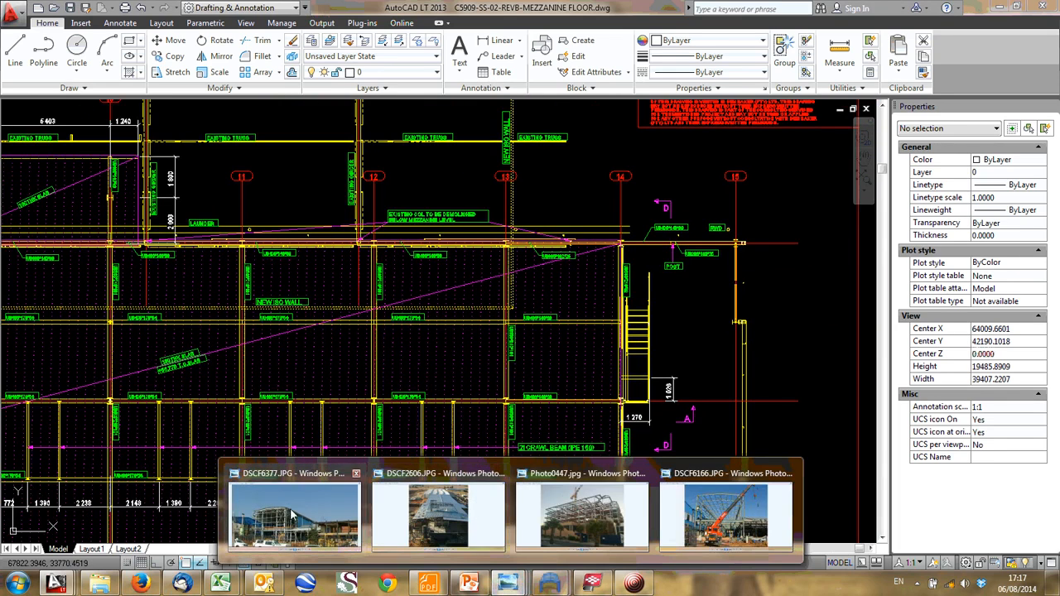
key(Right)
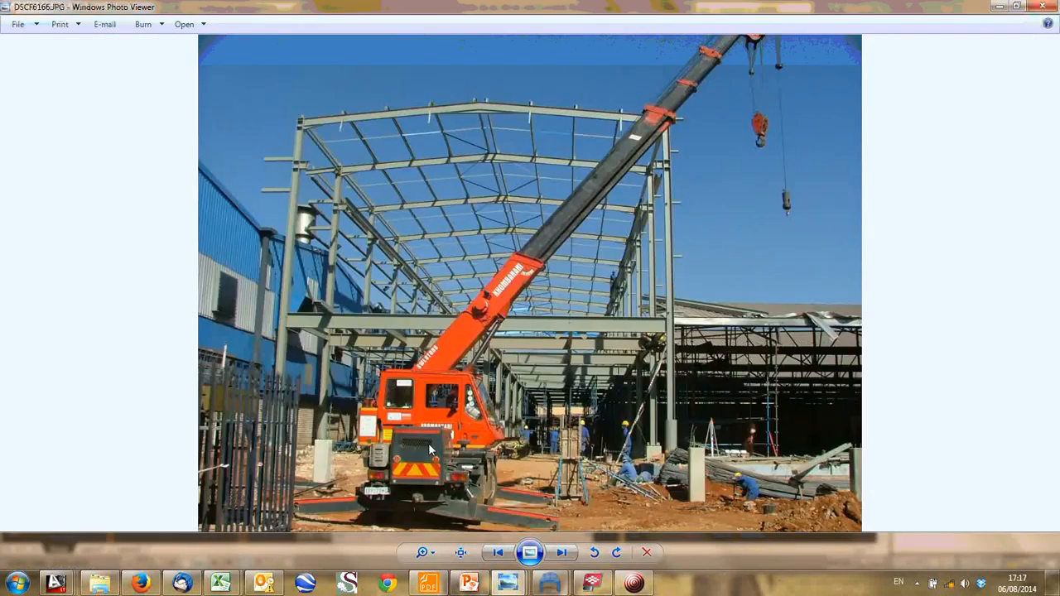
scroll(565, 315, up, 4)
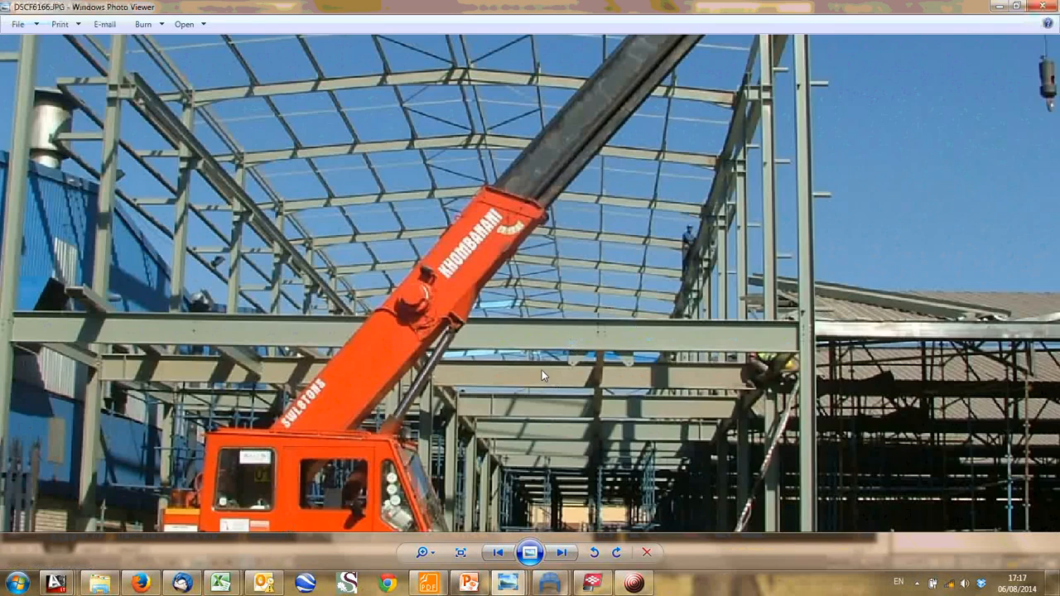
drag(106, 334, 209, 349)
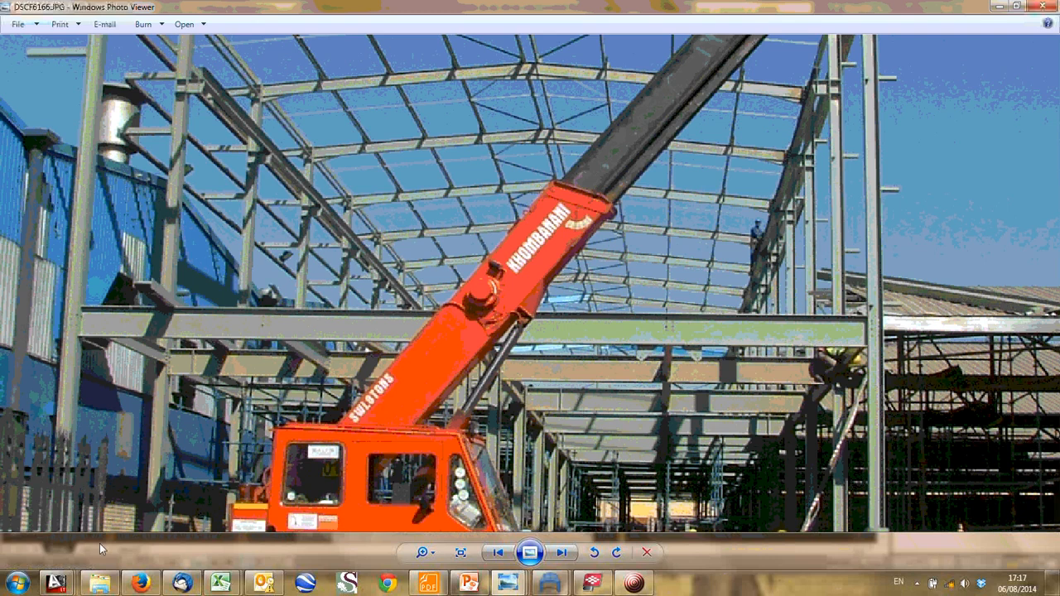
- Switch to the Analysis Sketches RevA drawing in AutoCAD and view the simply supported beam under uniformly distributed load
mouse_move(56, 583)
click(70, 520)
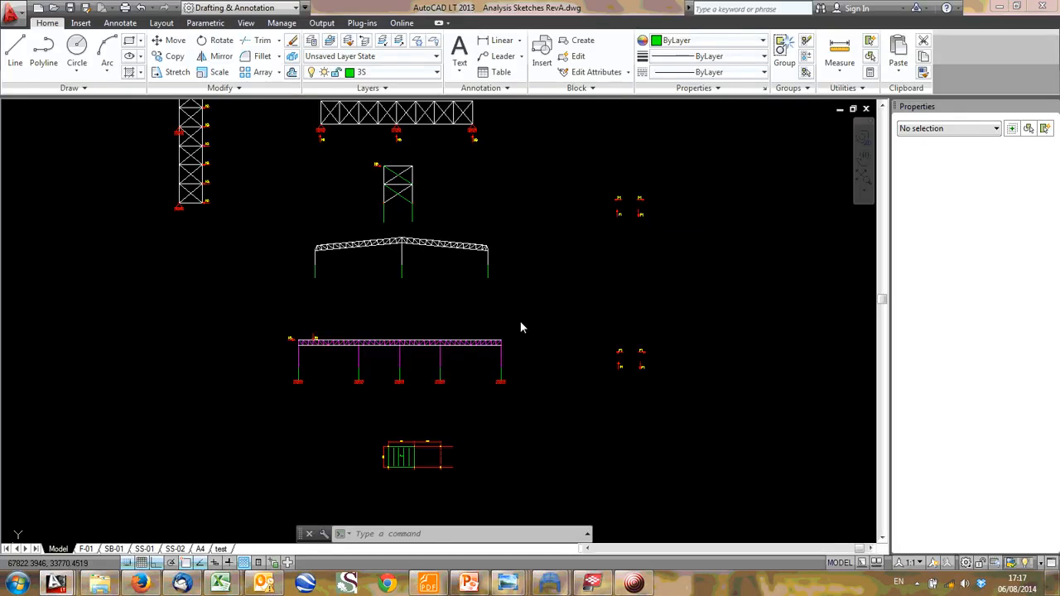
scroll(398, 401, up, 5)
scroll(398, 401, up, 2)
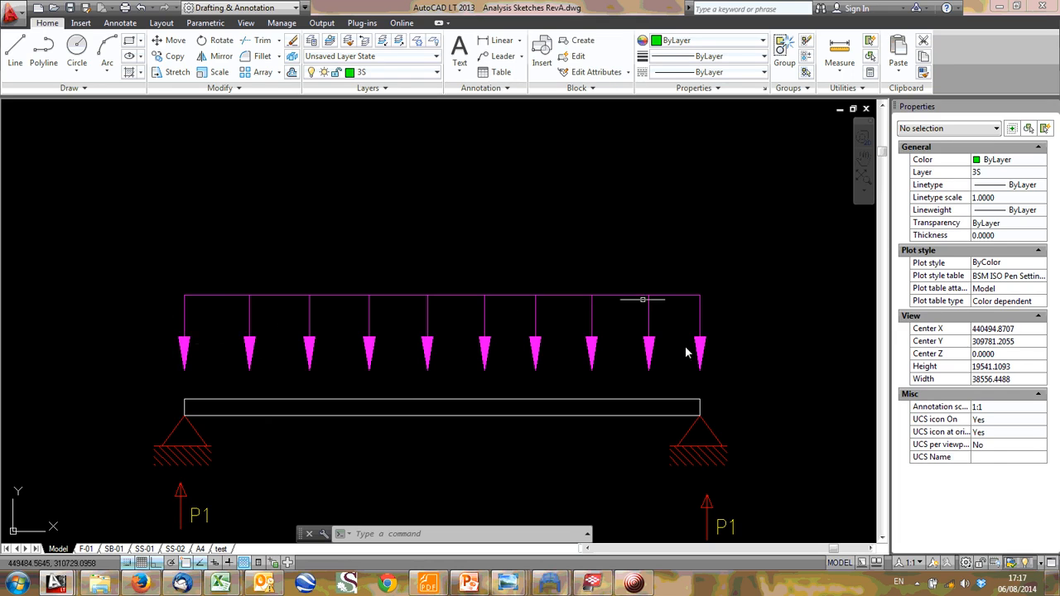
- Return to the C5909-SS-02-REVB-MEZZANINE FLOOR drawing and examine the floor bays between gridlines 12 and 14
key(ctrl+Tab)
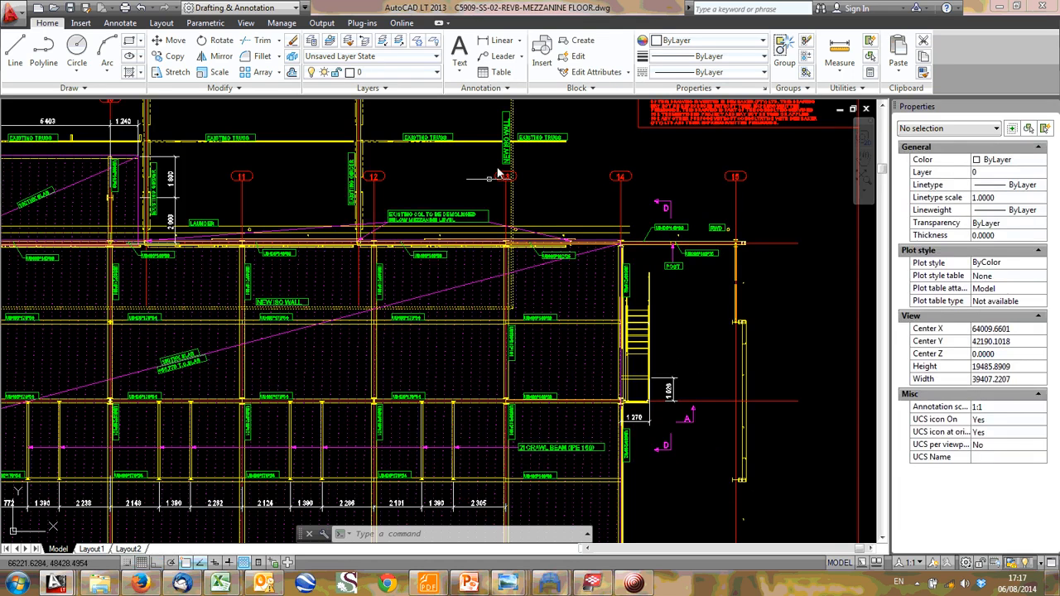
scroll(480, 356, down, 2)
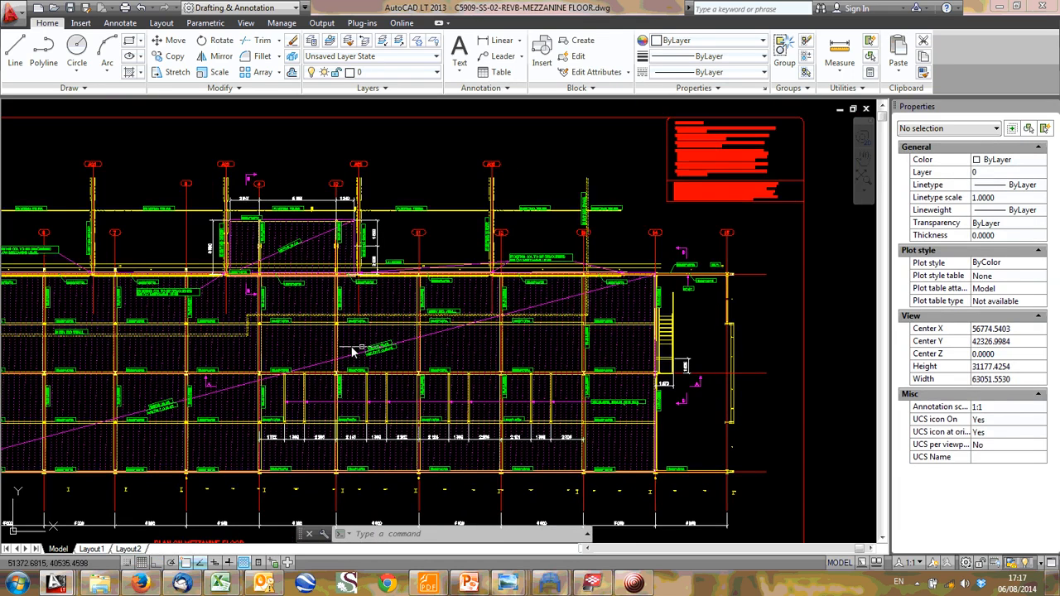
scroll(497, 358, up, 2)
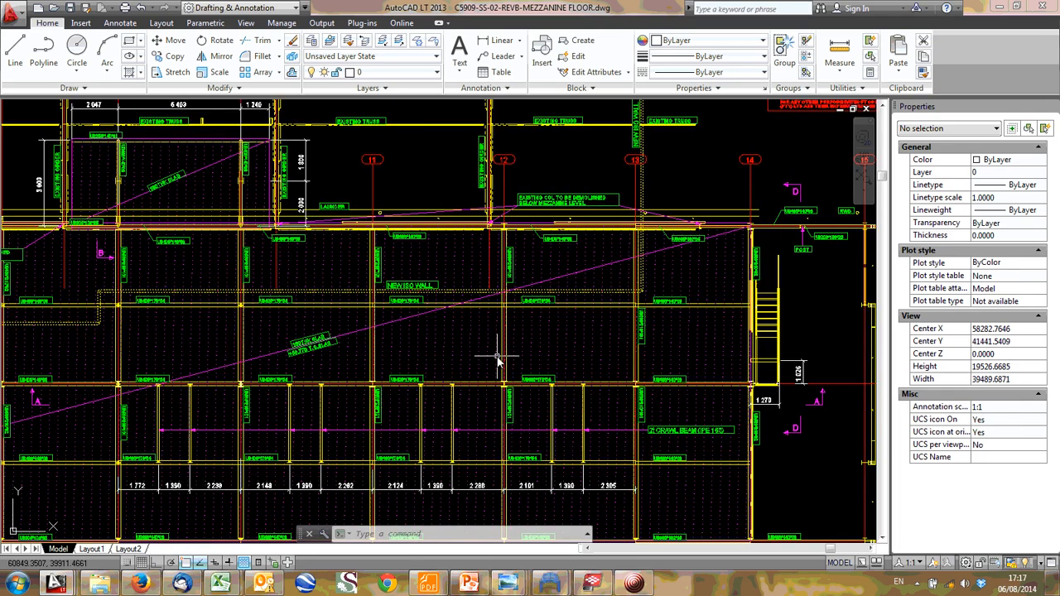
middle_drag(551, 344, 462, 279)
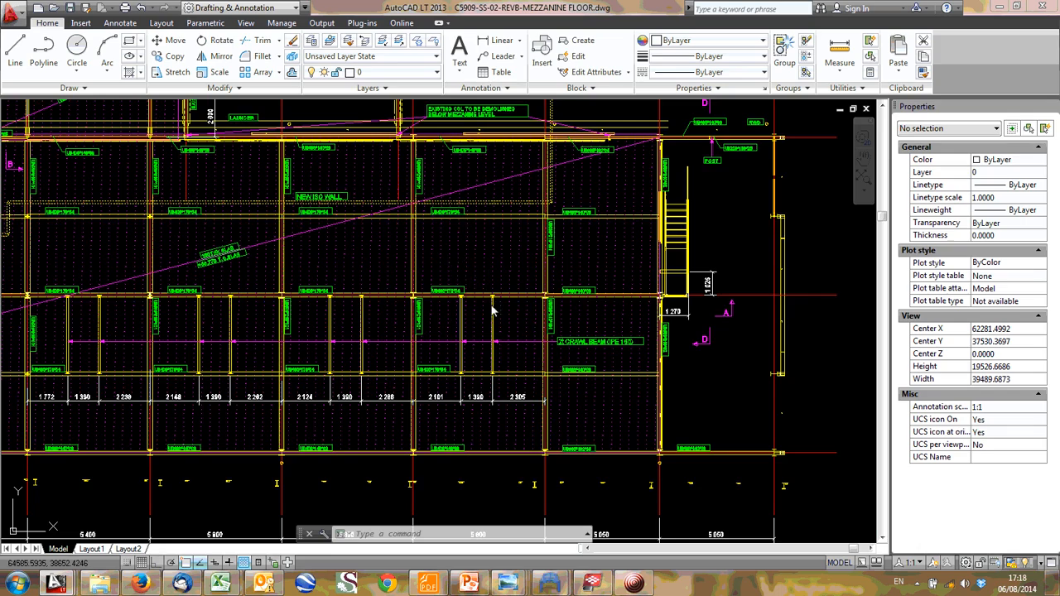
scroll(481, 422, up, 2)
middle_drag(552, 159, 256, 391)
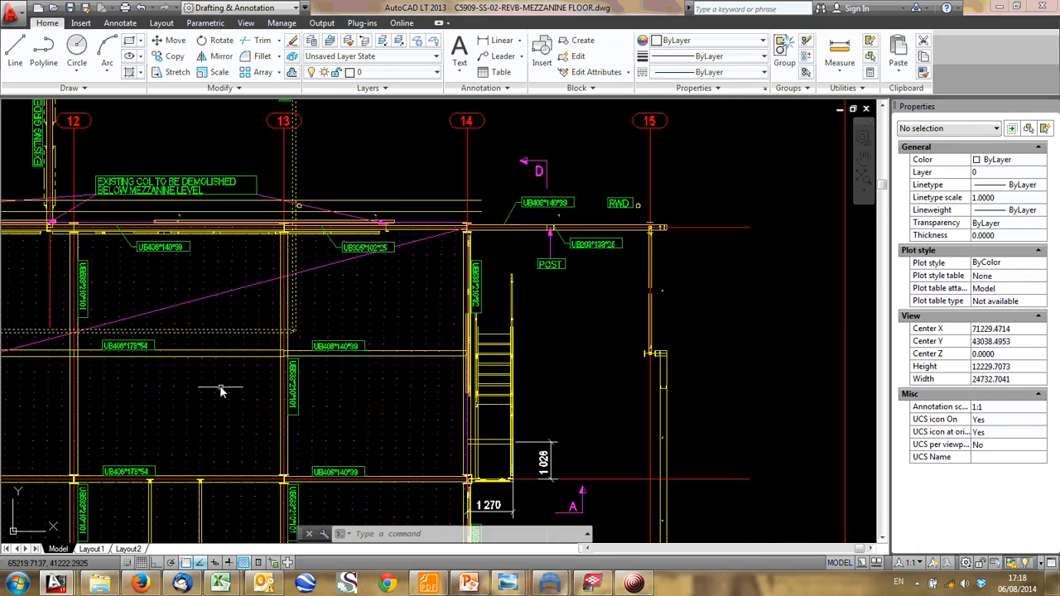
- Start a corrugated profile as a polyline in the empty area beside the general notes, through its first raised crest
text(PL)
key(Return)
middle_drag(502, 180, 445, 524)
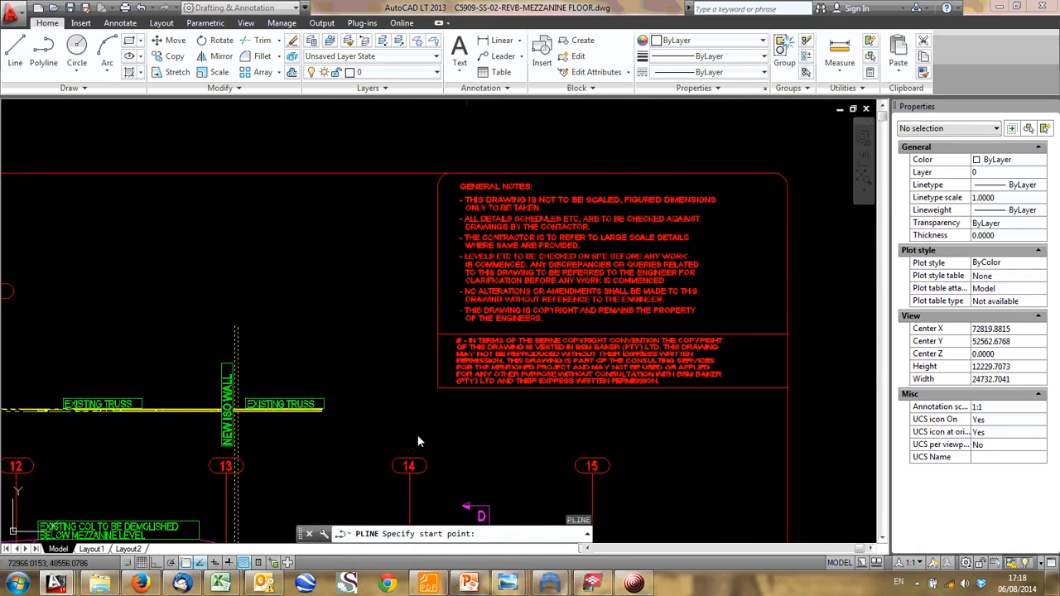
scroll(390, 386, up, 2)
click(170, 269)
click(226, 267)
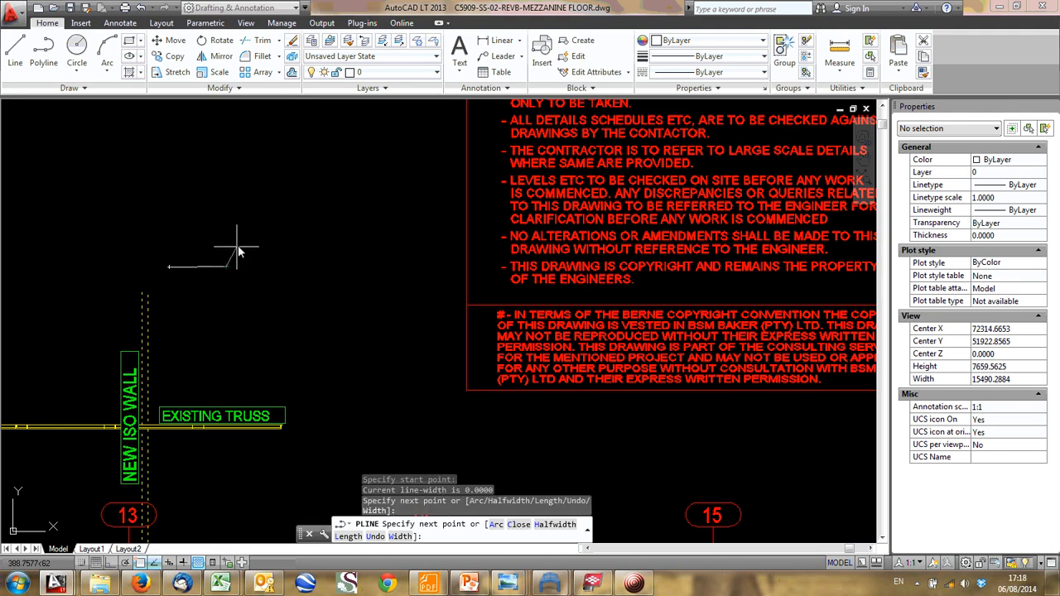
click(246, 241)
click(300, 241)
click(315, 274)
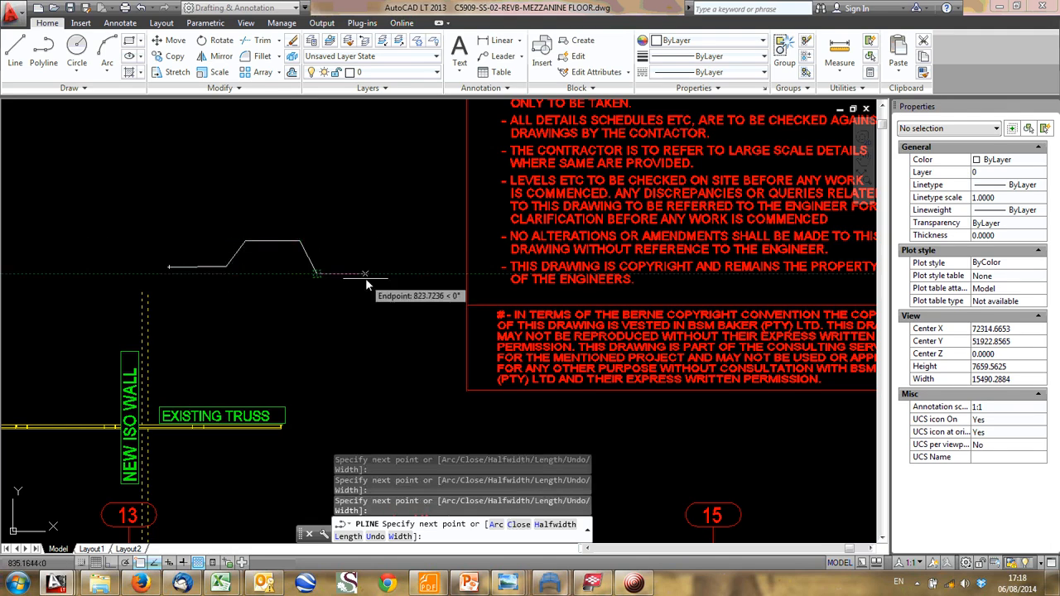
- Continue the profile polyline with a trough and a second raised crest, undoing one misplaced point, and end it over the general notes
click(370, 274)
click(397, 242)
click(417, 273)
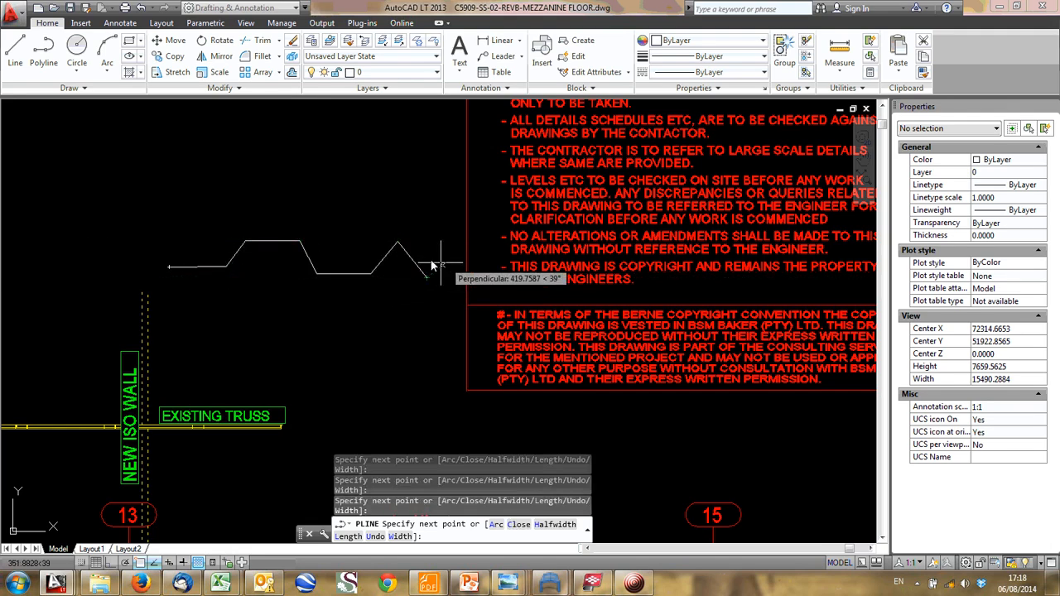
text(U)
key(Return)
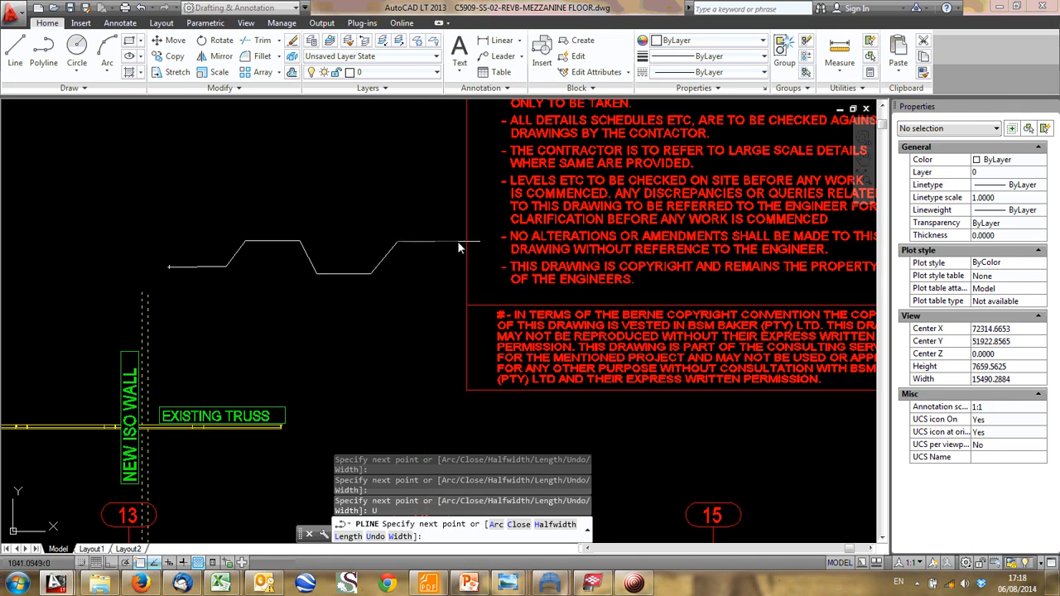
click(460, 242)
click(480, 281)
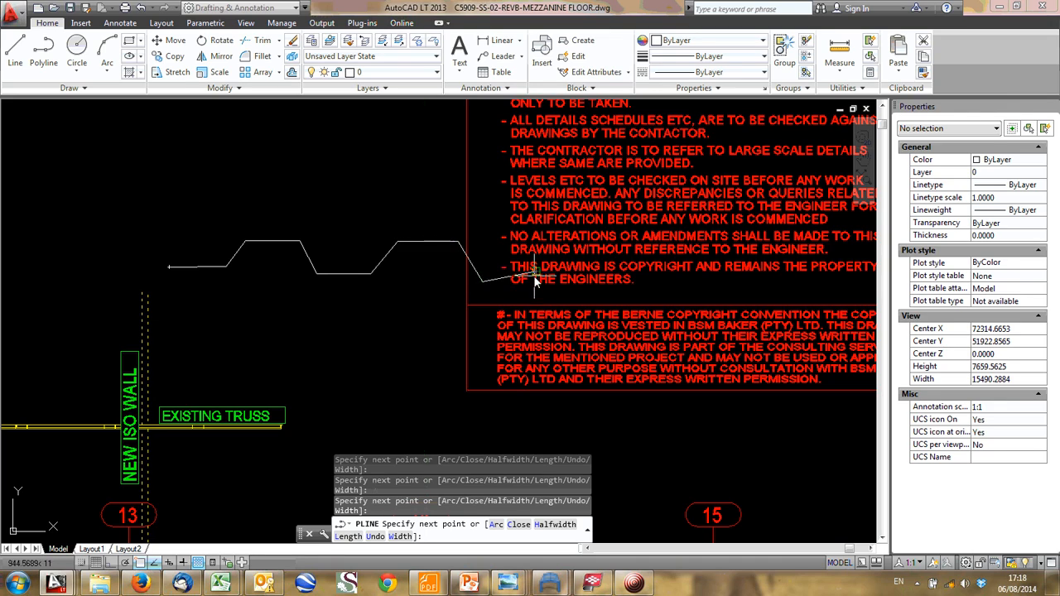
key(Escape)
- Delete the corrugated profile polyline beside the general notes
click(426, 255)
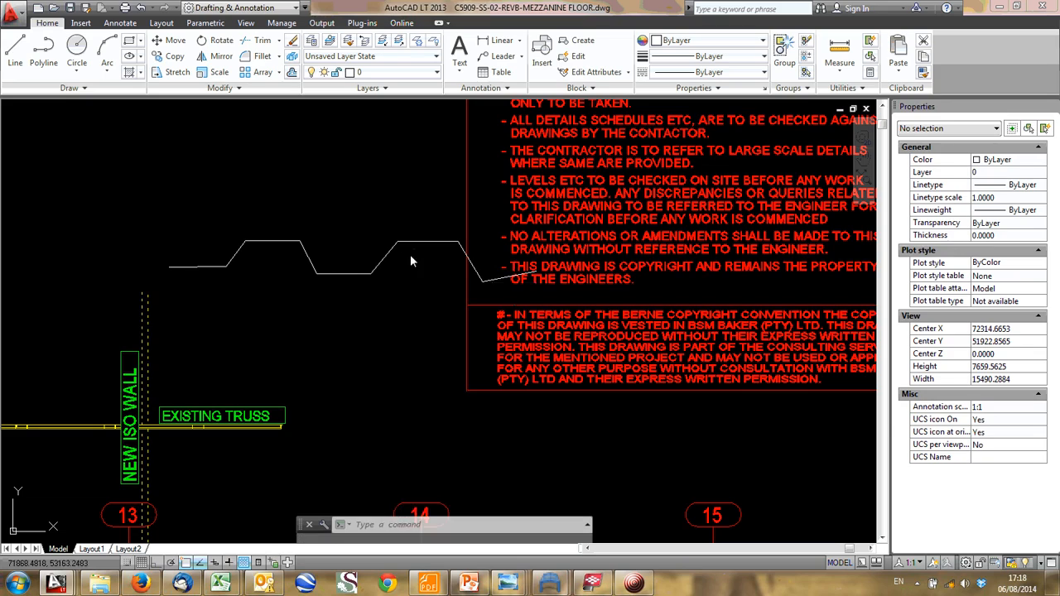
click(330, 211)
key(Delete)
- Draw an open trapezoidal polyline about 7500 mm long above the UB406*178*54 beam, spanning between the main beams on gridlines 12 and 13
scroll(329, 267, down, 6)
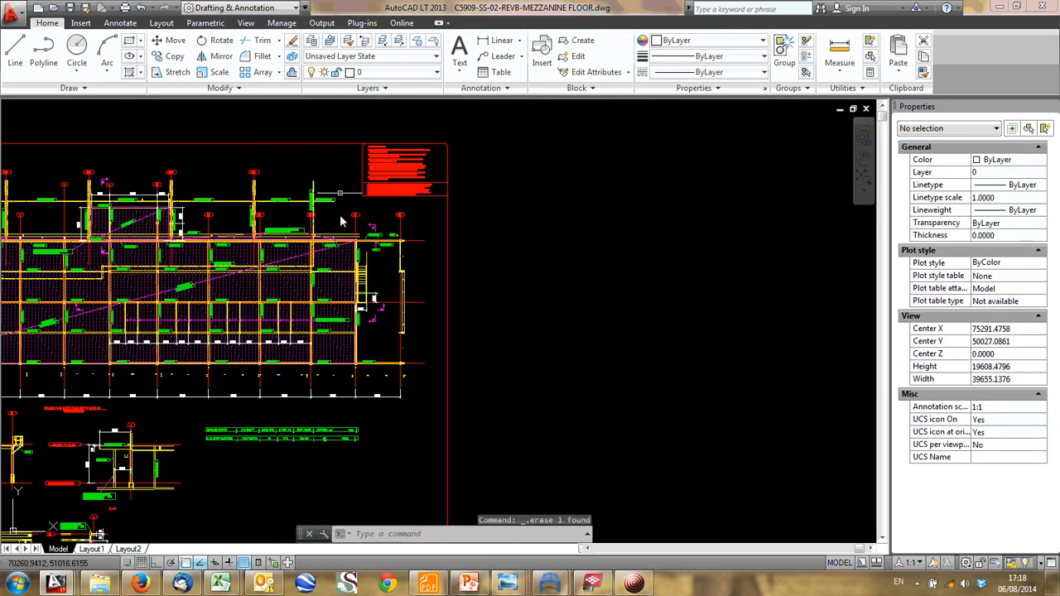
scroll(224, 344, up, 8)
mouse_move(169, 369)
middle_down()
mouse_move(264, 420)
mouse_move(282, 473)
middle_up()
scroll(243, 302, up, 3)
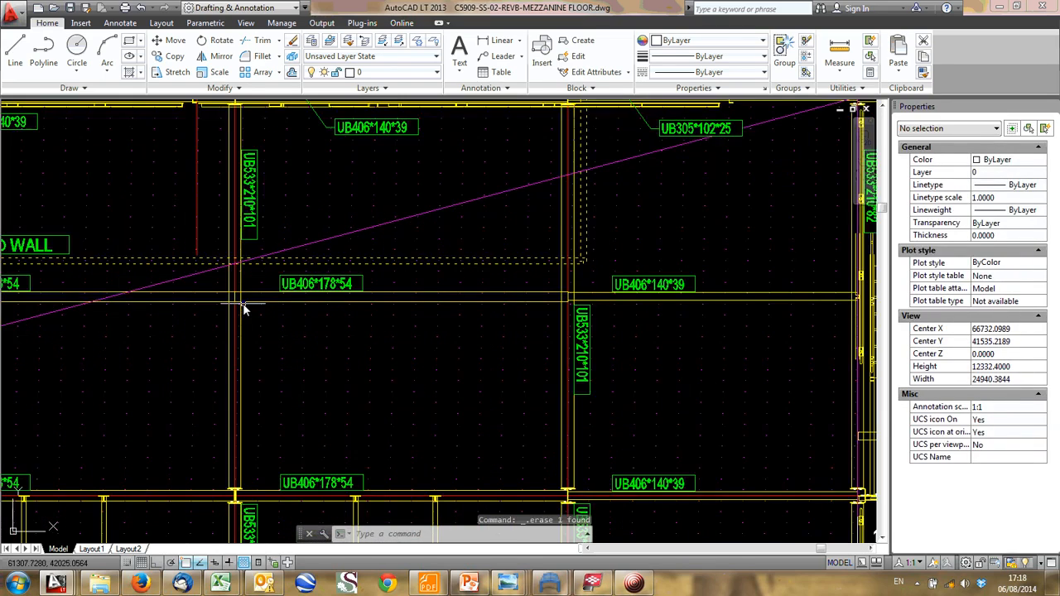
text(PL)
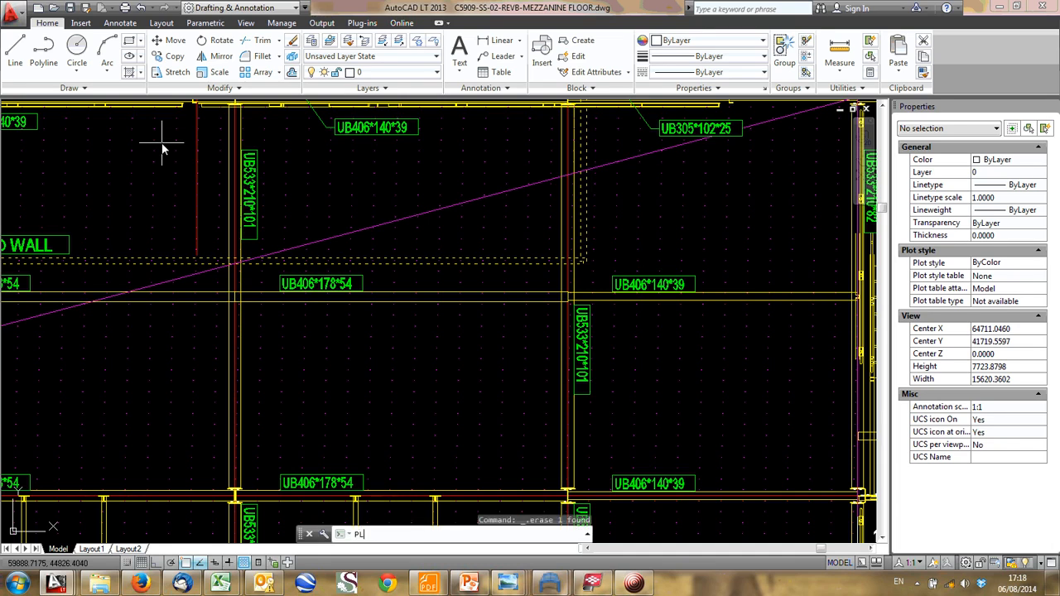
key(Return)
scroll(170, 176, down, 2)
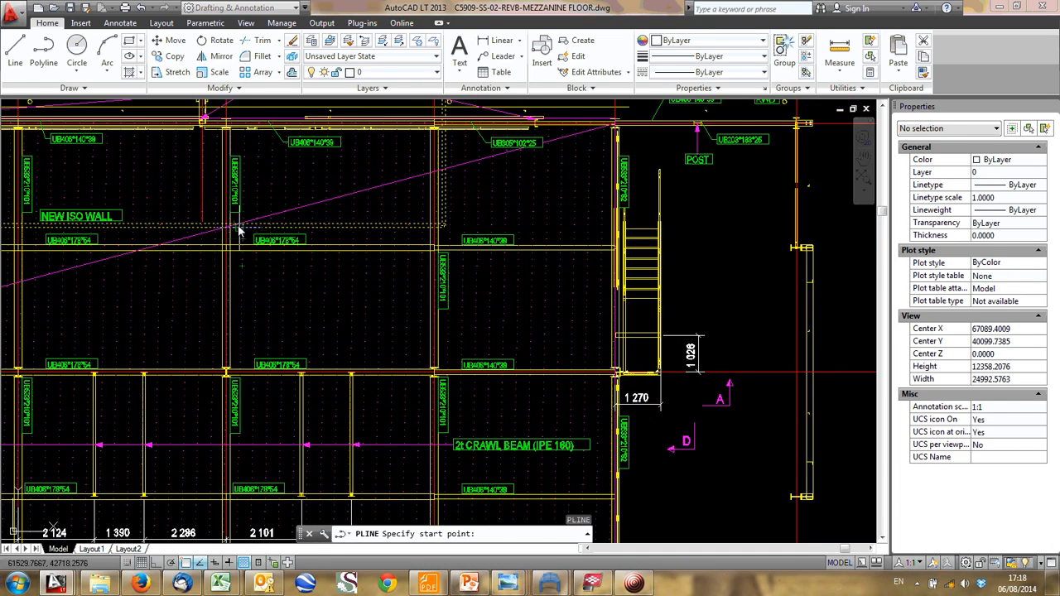
scroll(232, 249, up, 2)
click(224, 261)
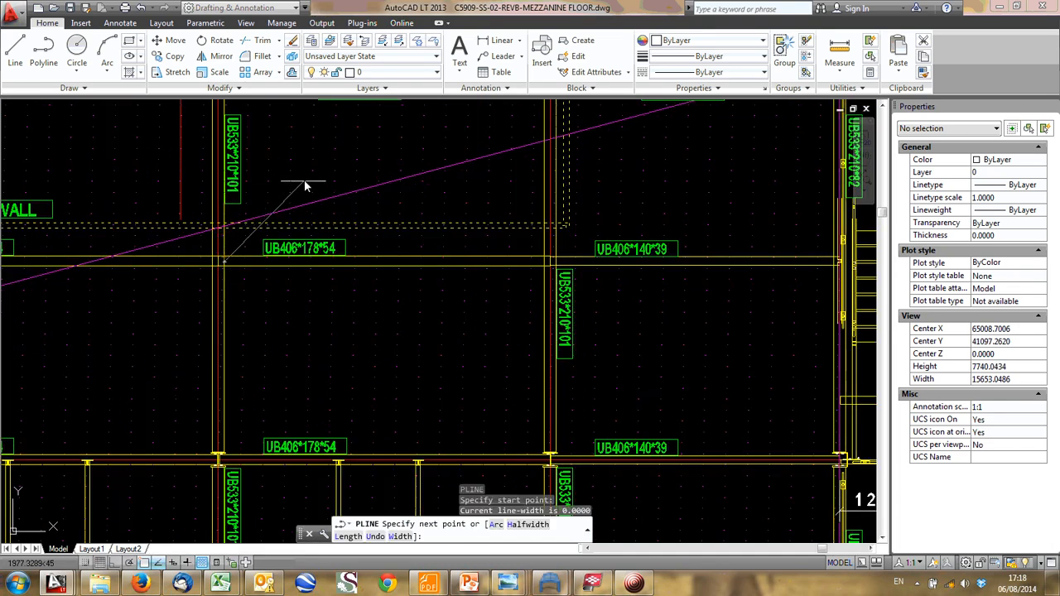
middle_drag(321, 173, 272, 273)
click(263, 248)
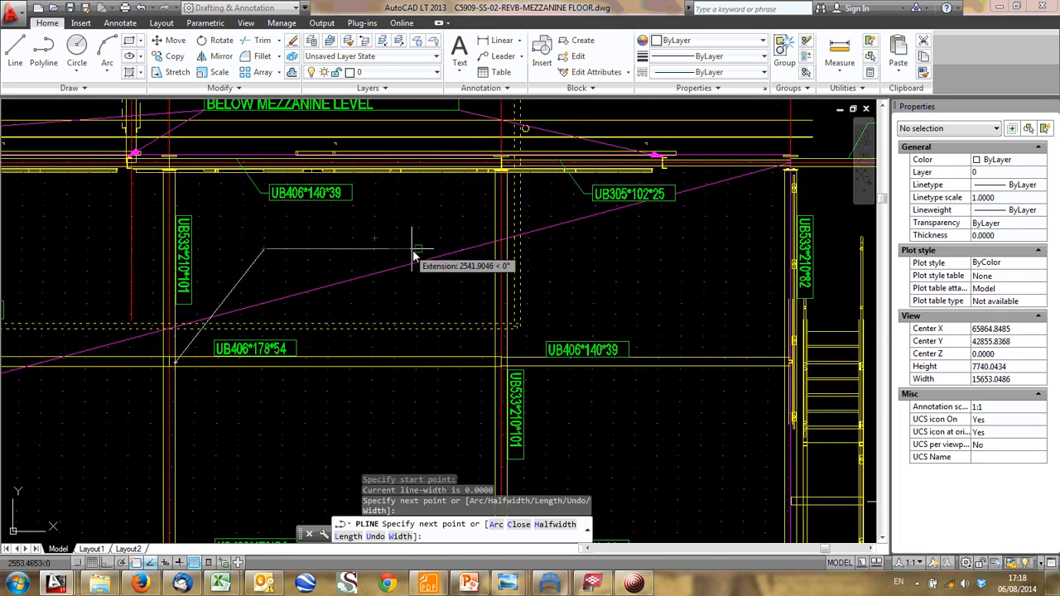
click(419, 249)
click(500, 360)
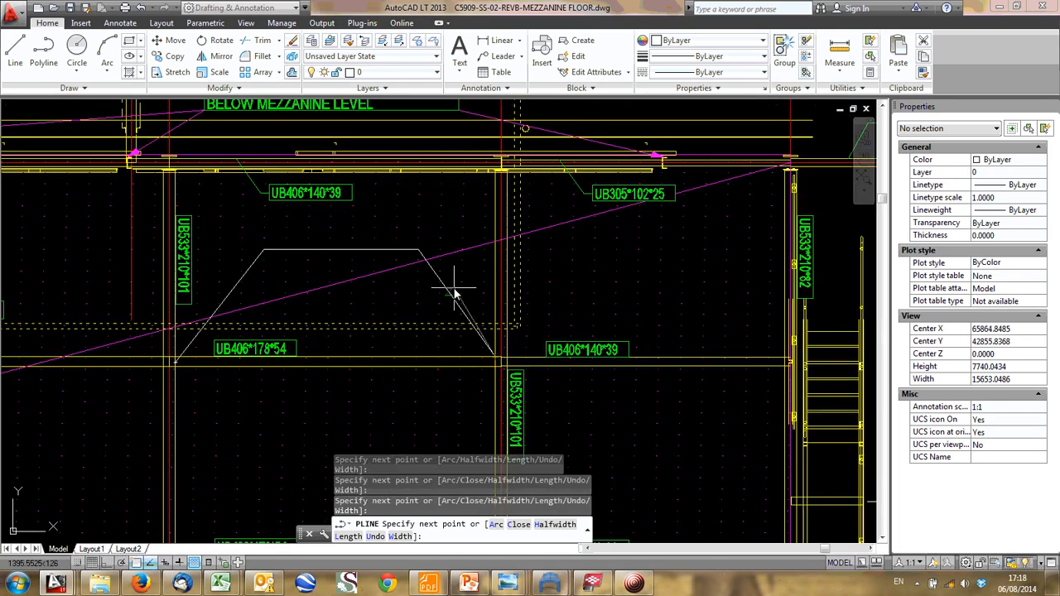
key(Escape)
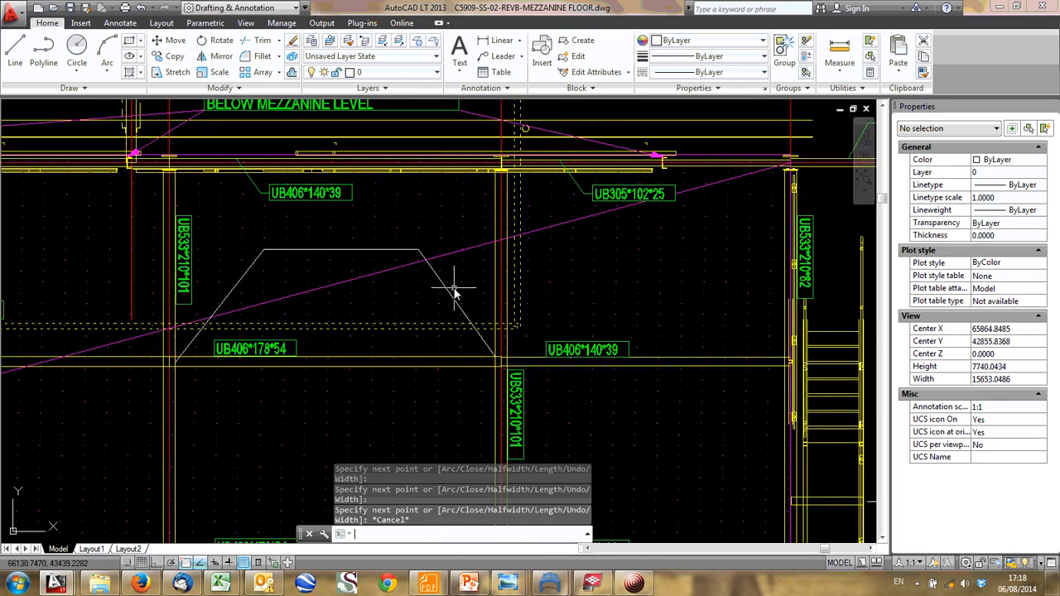
- Stretch the trapezoidal polyline's end vertex at gridline 12 up to the level of its top edge
click(386, 250)
scroll(379, 240, down, 3)
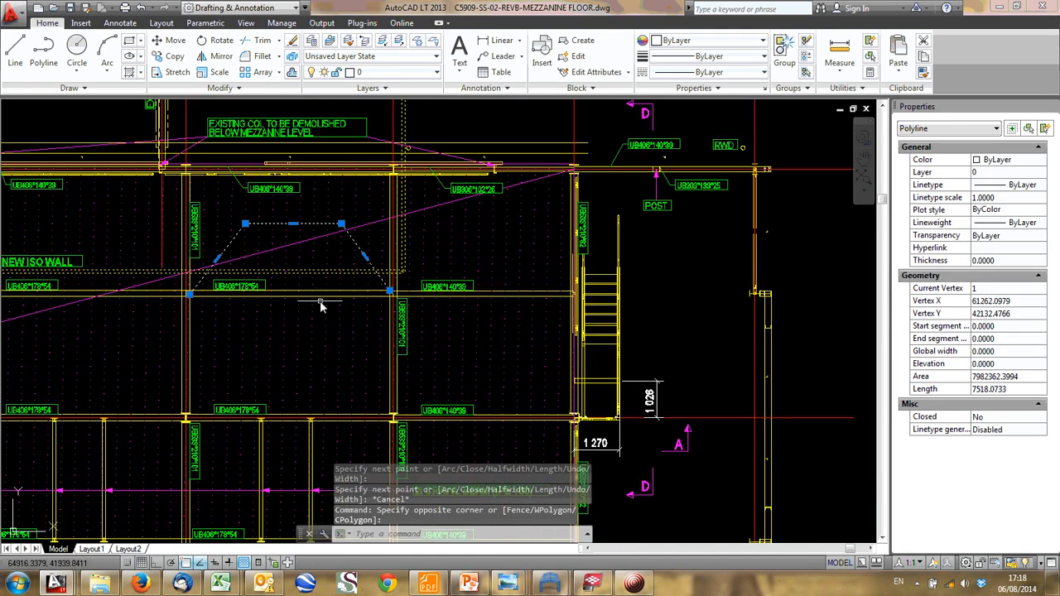
click(191, 293)
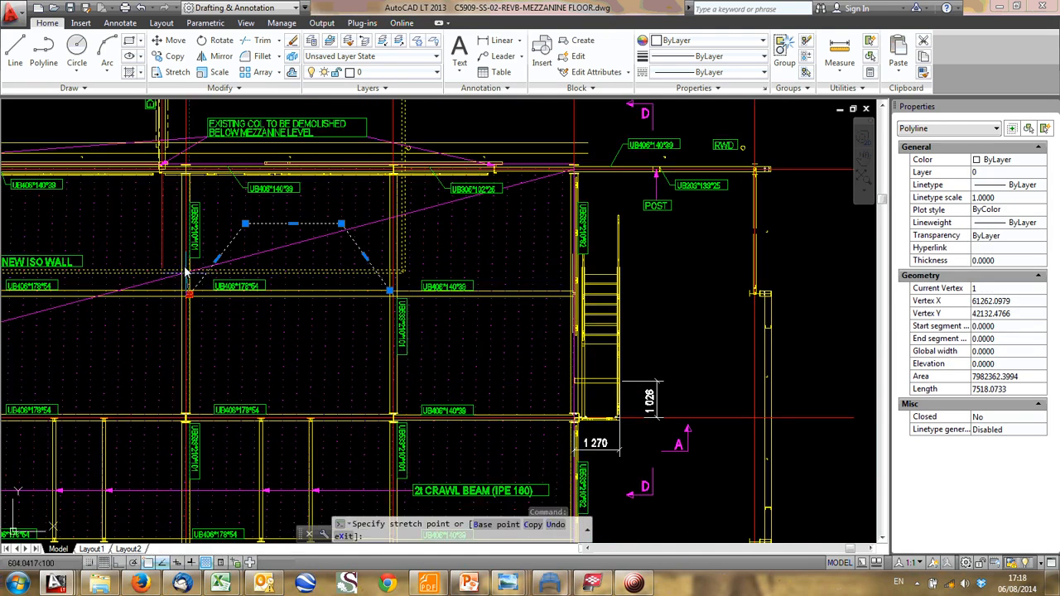
click(185, 224)
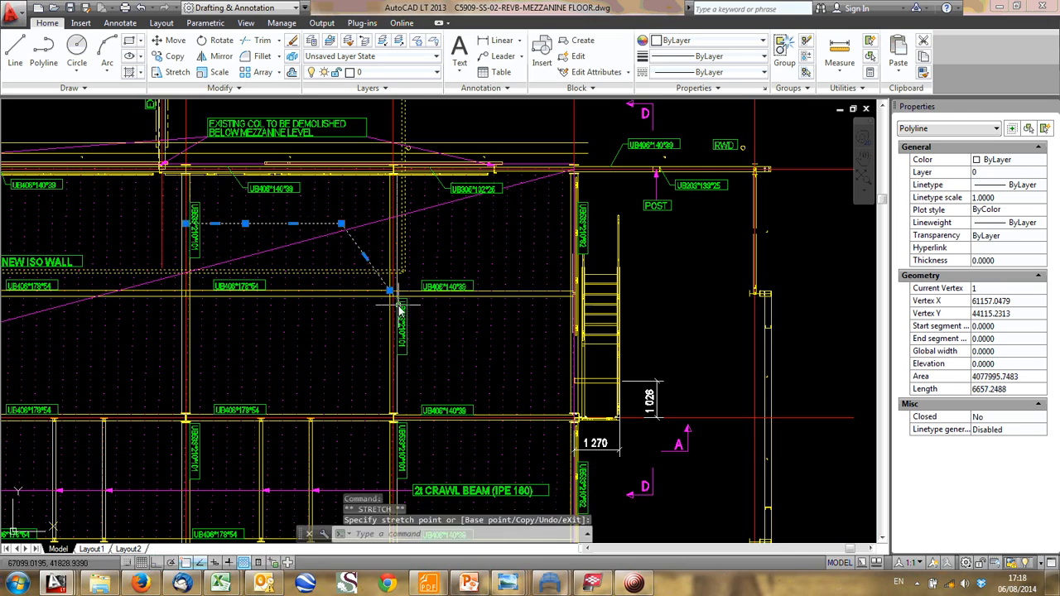
- Try to flatten the trapezoidal polyline's end at gridline 13 to its top edge, and undo both end-vertex stretches
click(396, 270)
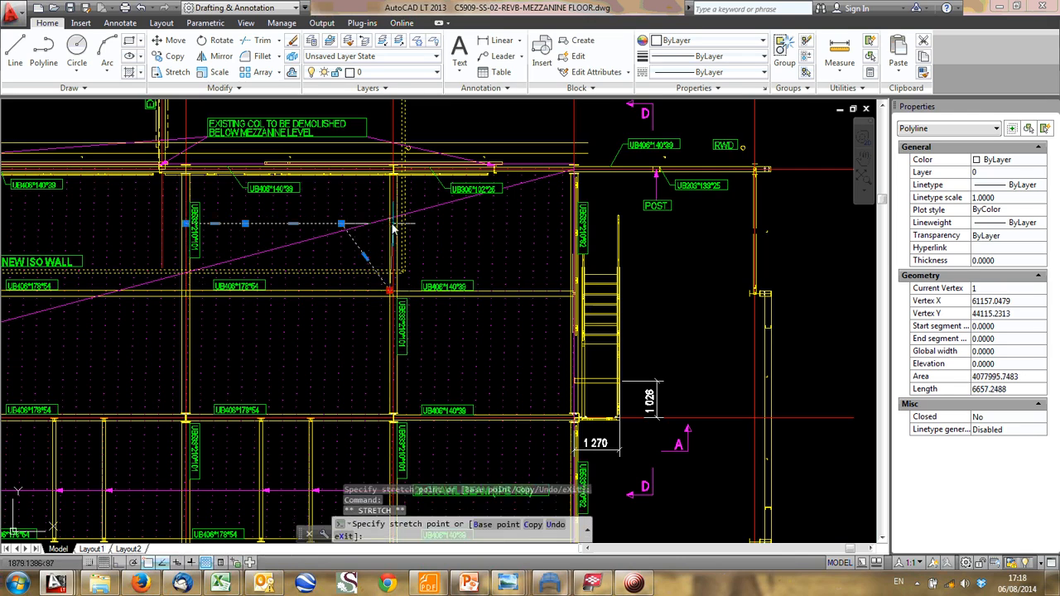
key(Escape)
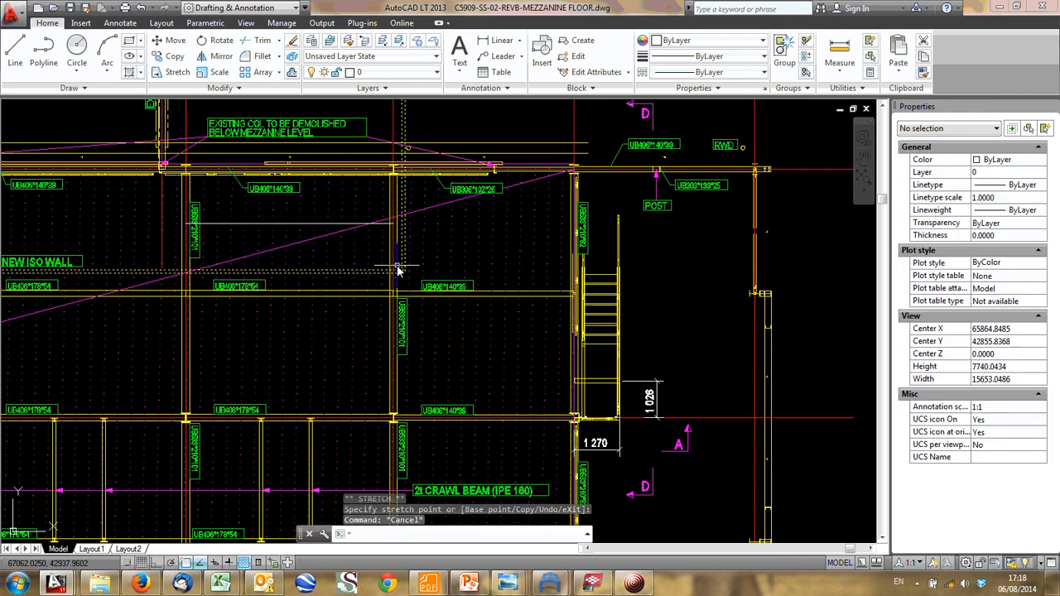
click(184, 219)
click(183, 232)
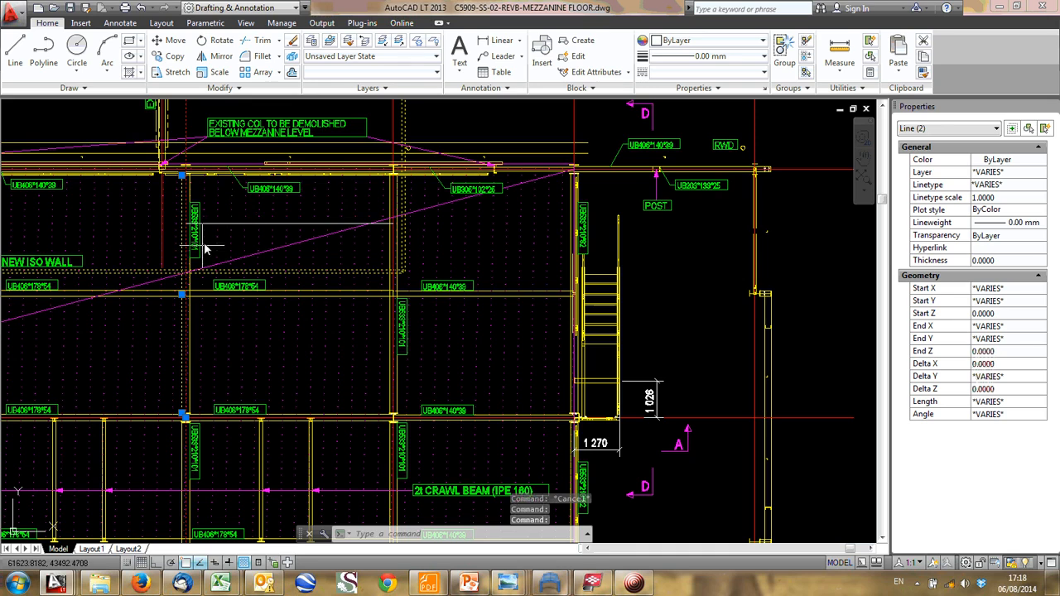
key(Escape)
key(ctrl+z)
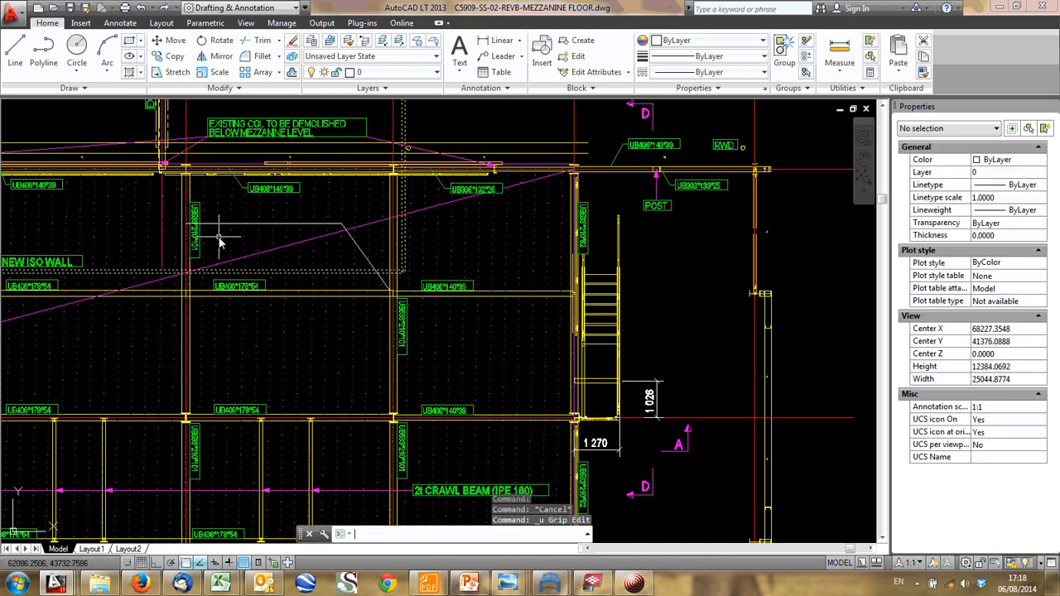
- Draw a line from the trapezoid's upper corner nearest gridline 12 to where the upper edge beam meets gridline 12
text(l)
key(Return)
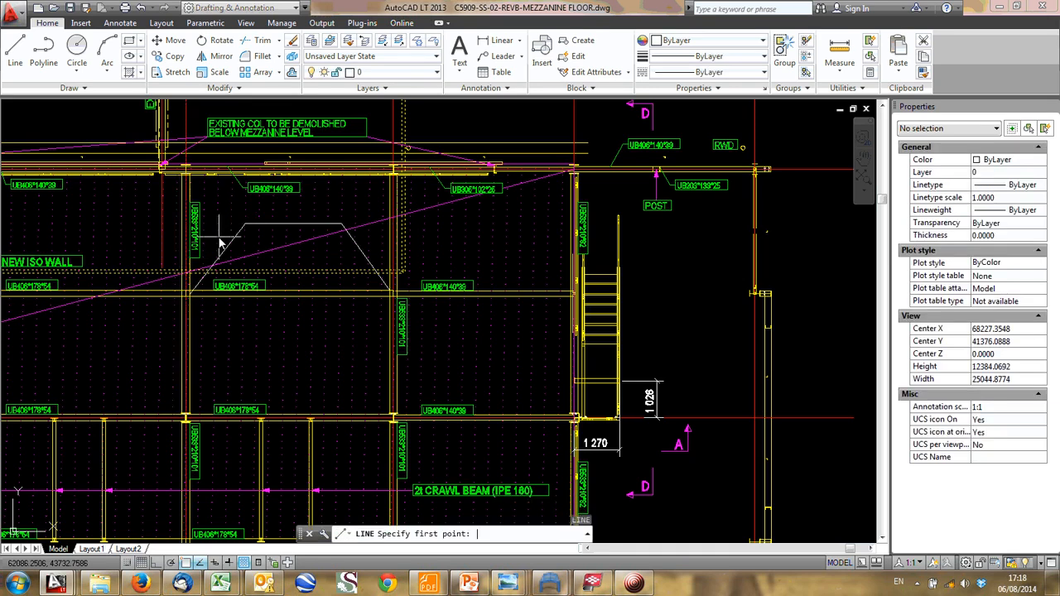
click(245, 225)
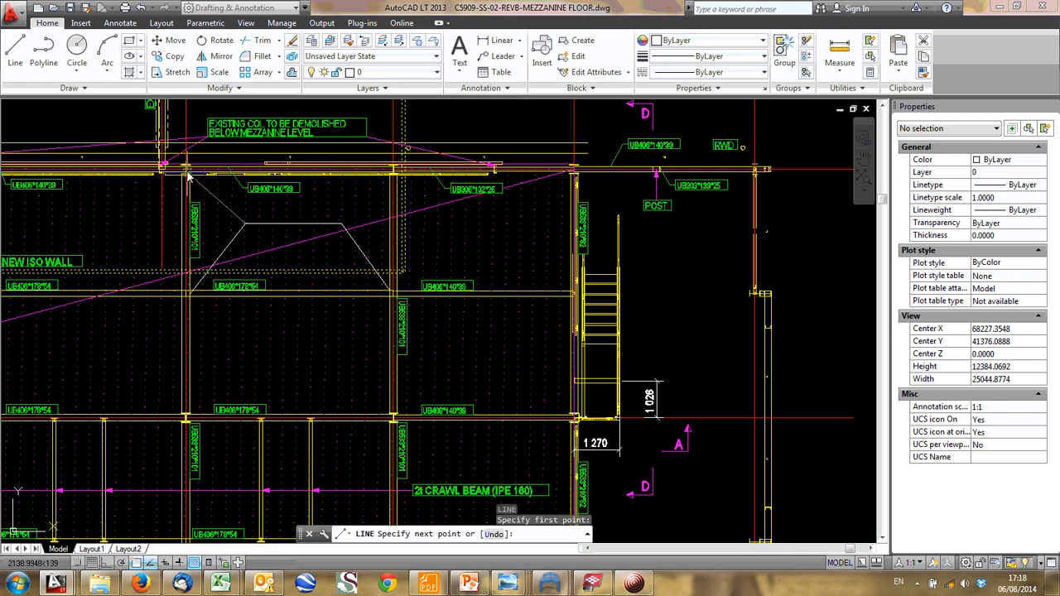
click(188, 171)
key(Escape)
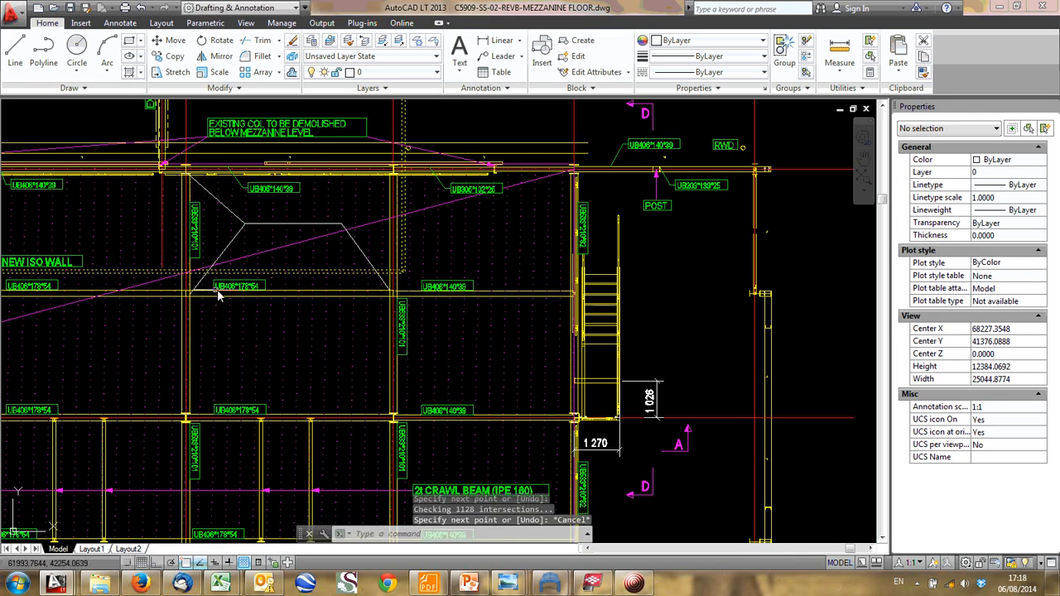
- Examine the bay between gridlines 12 and 13 and the beams bounding it, including the UB406*140*39 and UB406*178*54
middle_drag(219, 290, 259, 280)
scroll(305, 244, up, 2)
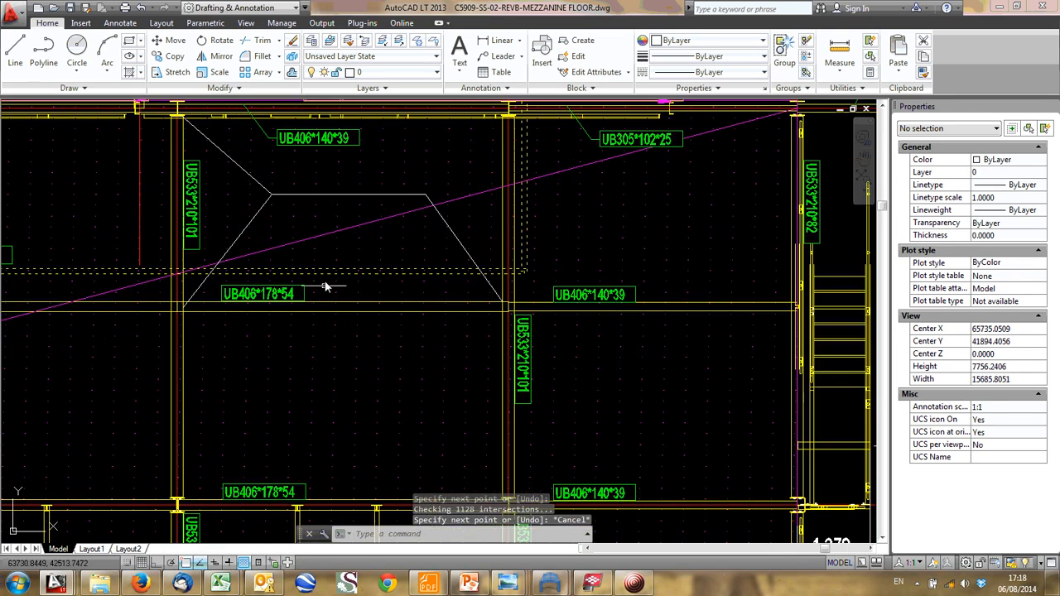
middle_drag(323, 199, 316, 241)
scroll(308, 264, down, 3)
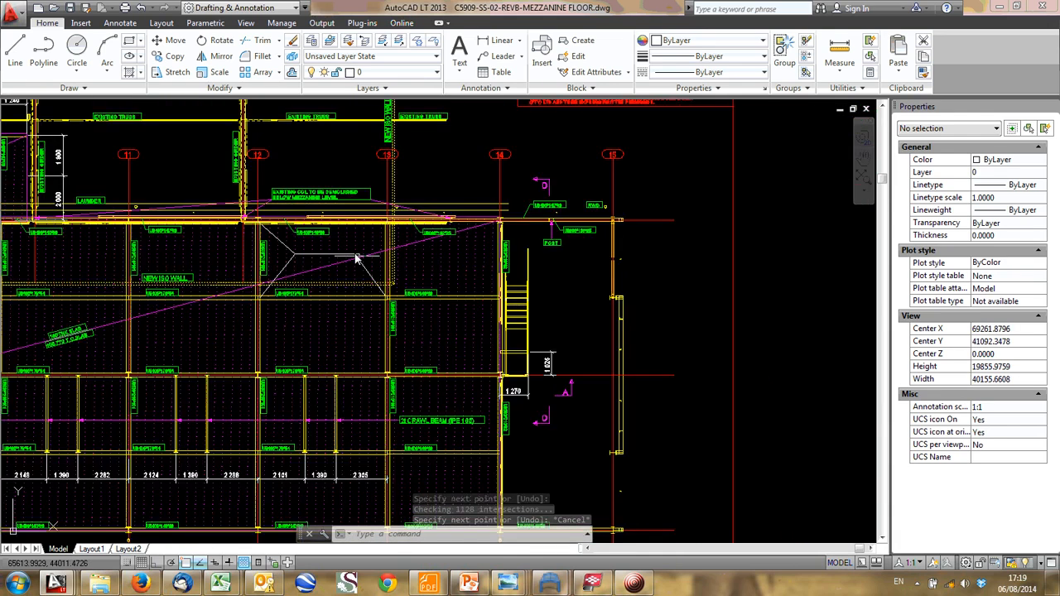
scroll(313, 275, up, 3)
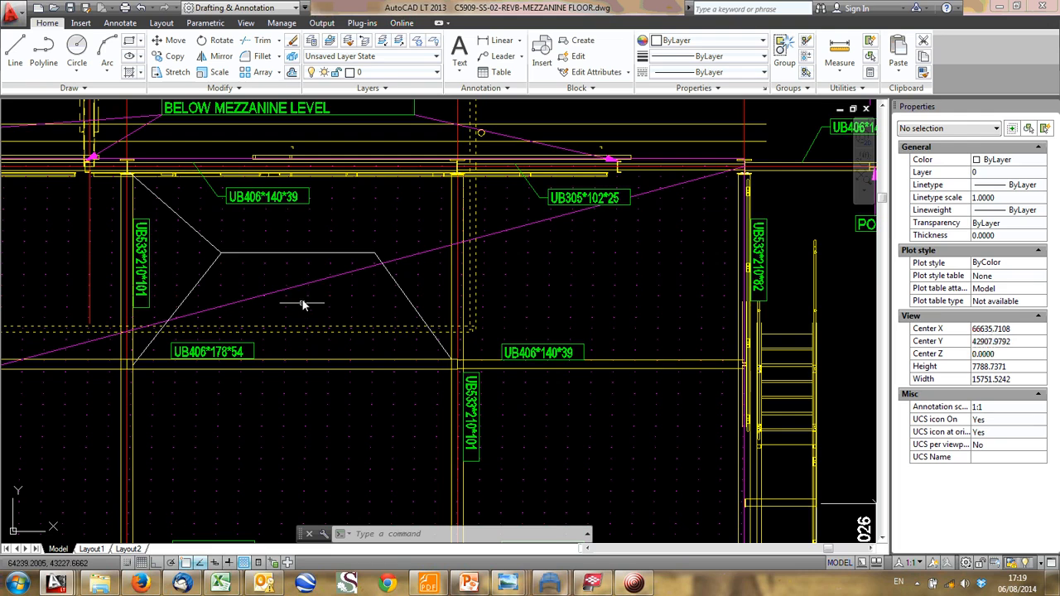
middle_drag(305, 367, 292, 331)
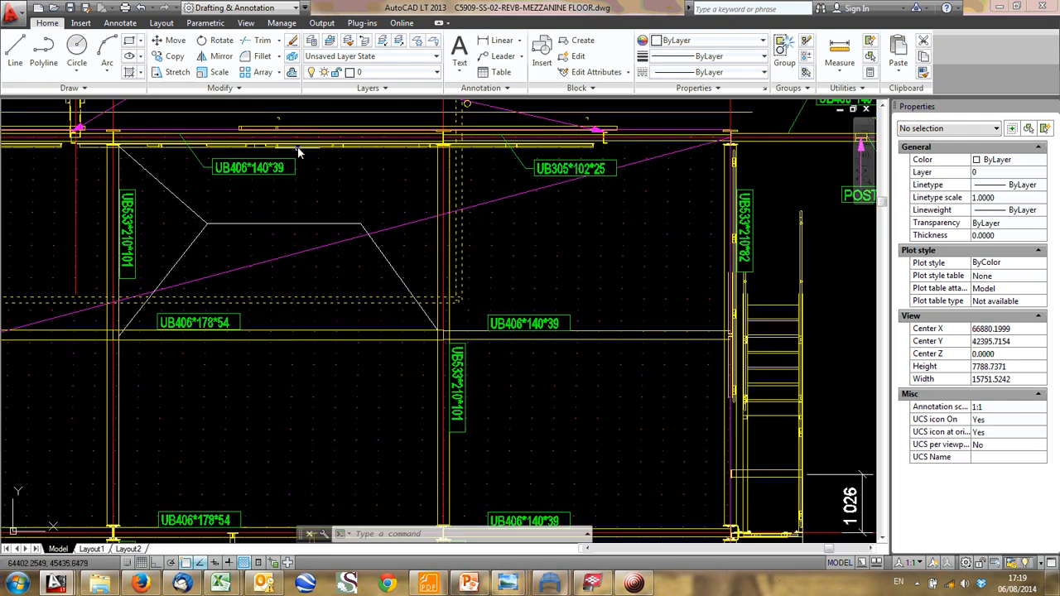
scroll(297, 268, down, 2)
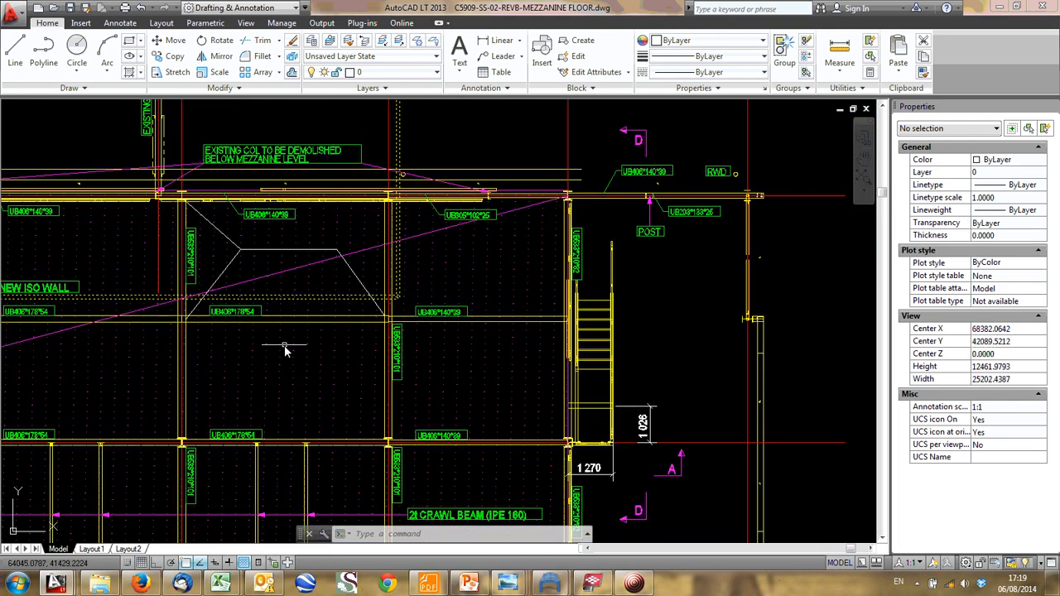
scroll(285, 255, up, 2)
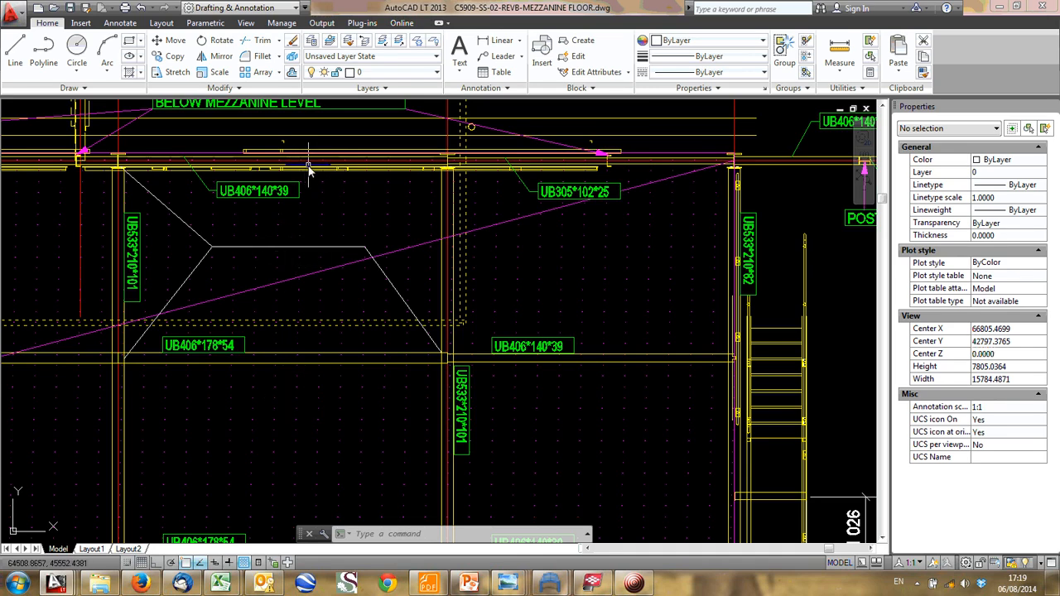
scroll(315, 211, down, 2)
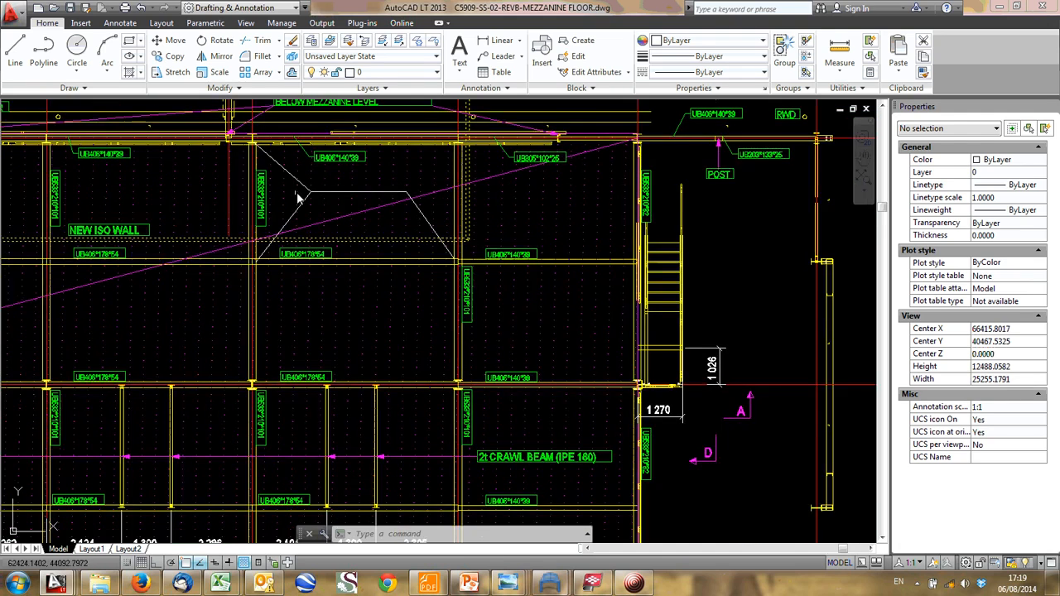
- Draw a line from the trapezoid's upper corner nearest gridline 13 to where the upper edge beam meets gridline 13
text(l)
key(Return)
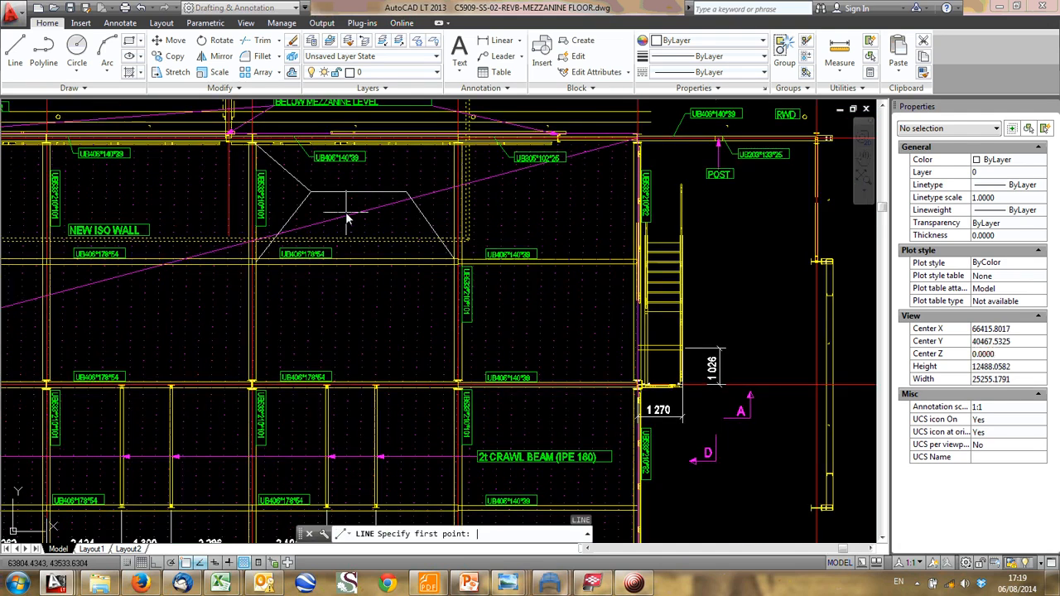
click(406, 192)
click(455, 145)
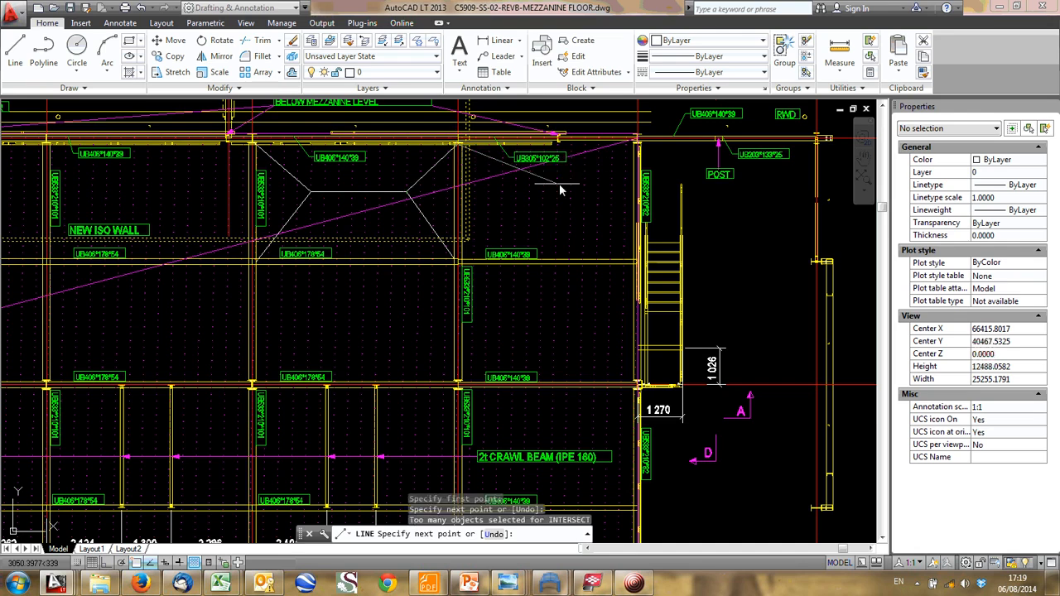
key(Escape)
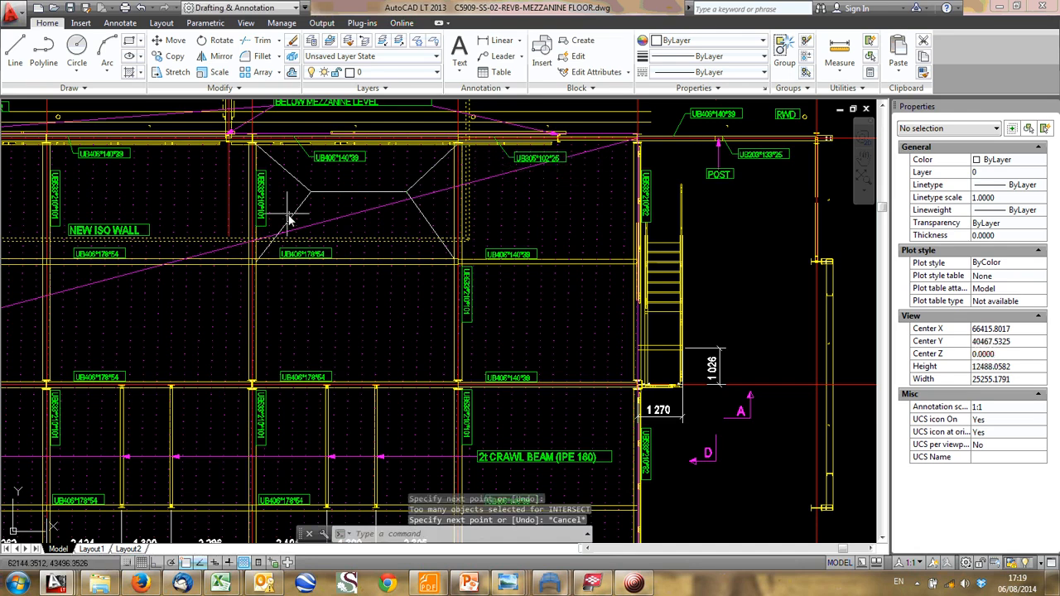
- Switch to the Analysis Sketches RevA drawing and examine the simply supported horizontal beam under its uniformly distributed load
scroll(428, 164, down, 1)
middle_drag(427, 167, 371, 178)
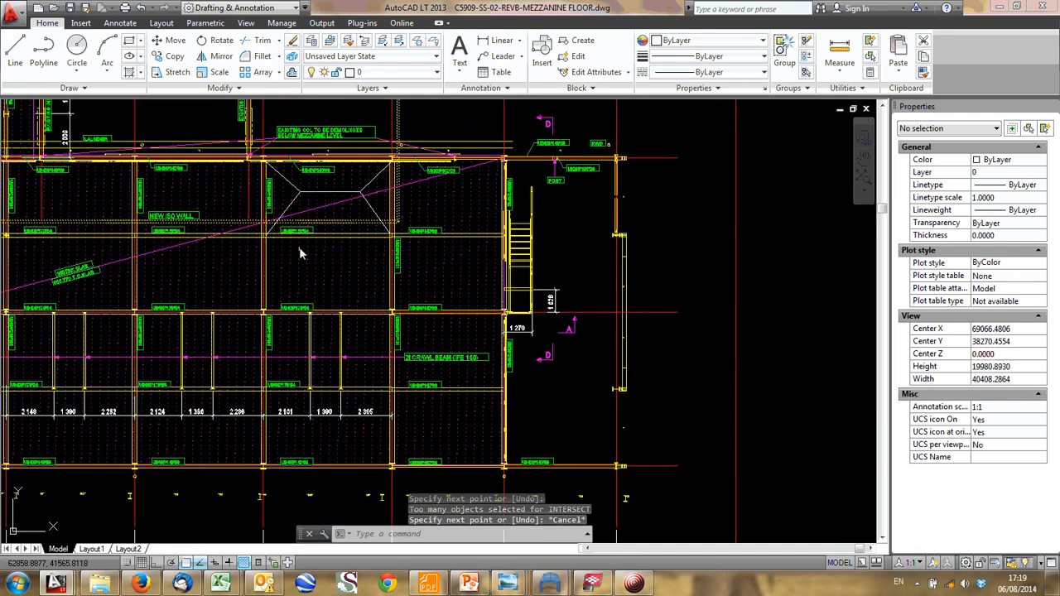
scroll(299, 247, up, 2)
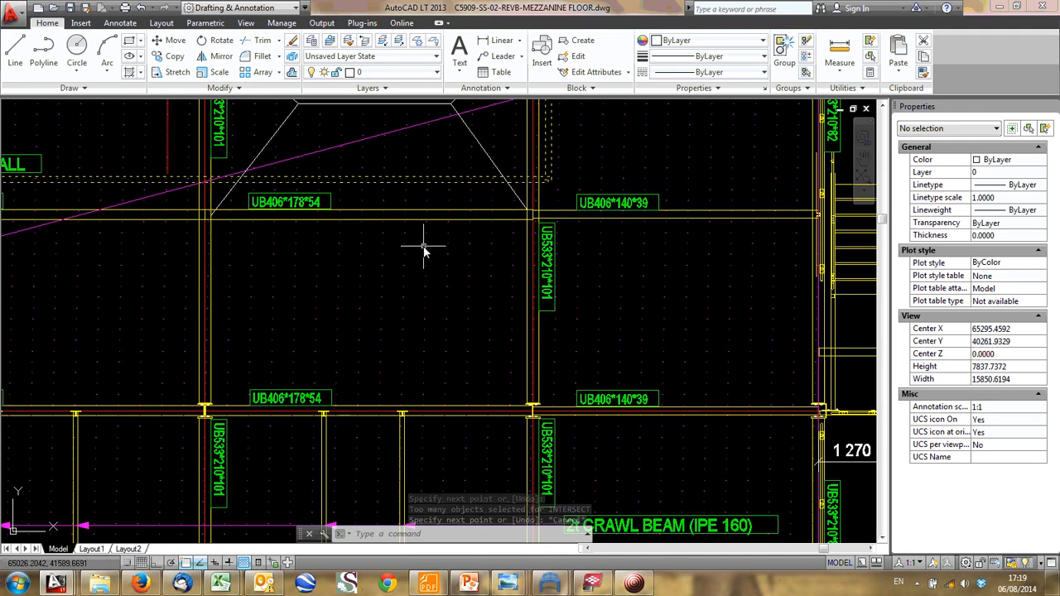
click(56, 584)
click(75, 513)
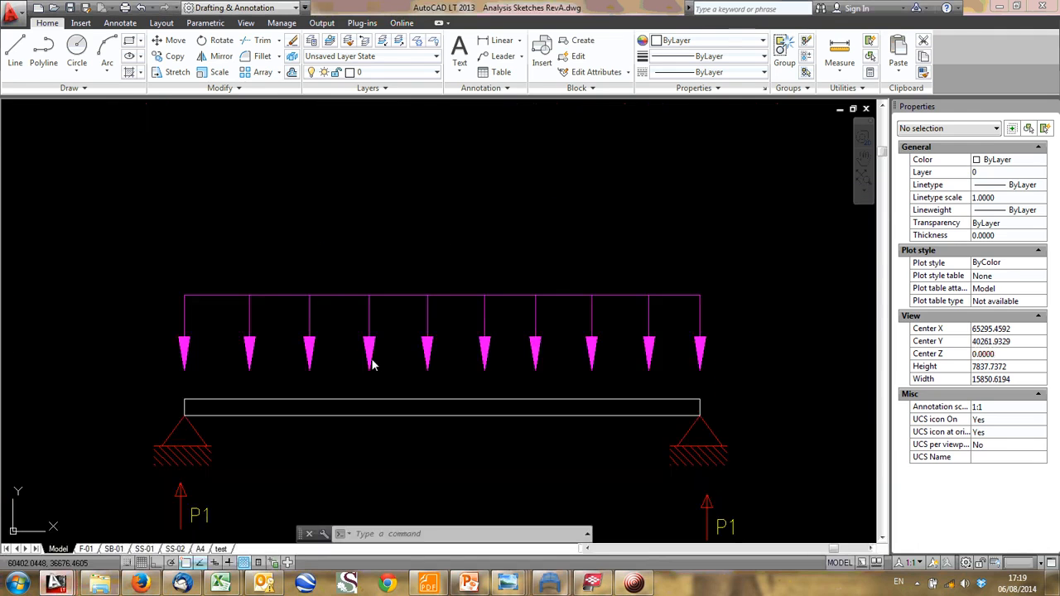
scroll(493, 277, down, 2)
middle_drag(298, 310, 99, 301)
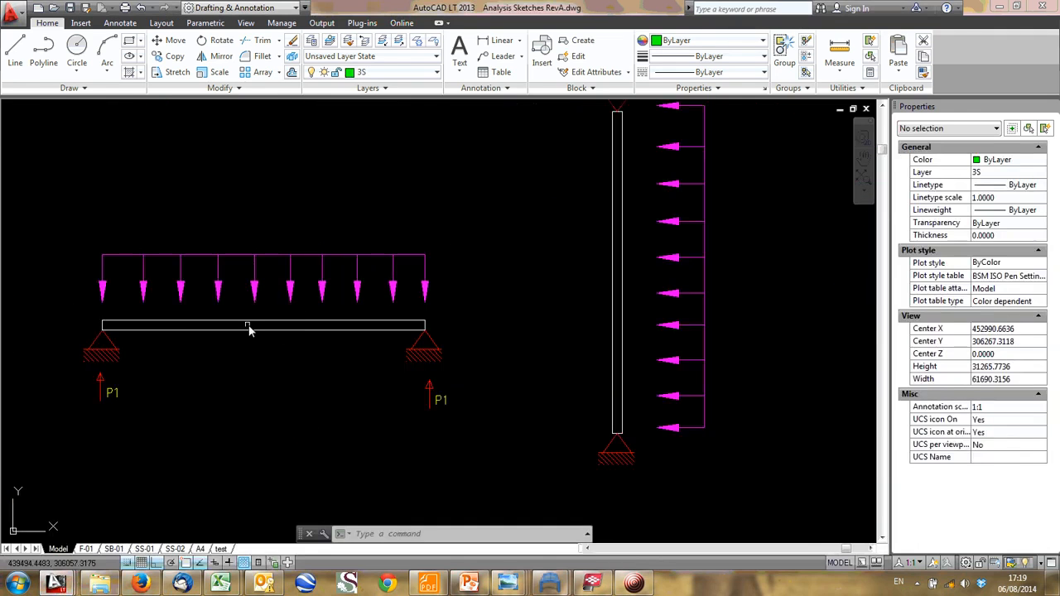
scroll(282, 344, down, 2)
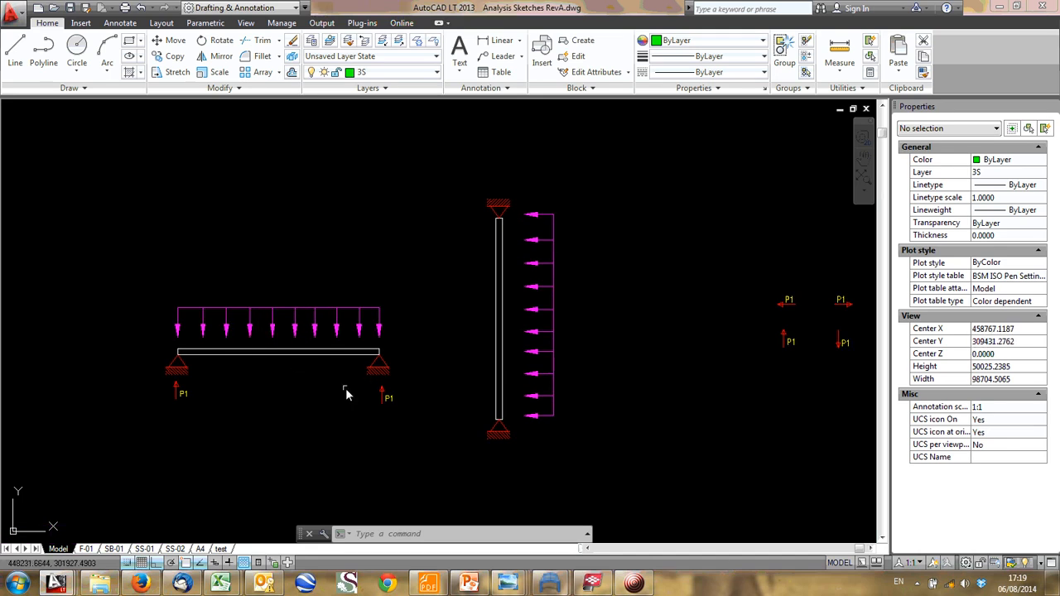
- Move the distributed load arrows about 17500 mm straight up from the horizontal simply supported beam
click(397, 337)
click(174, 274)
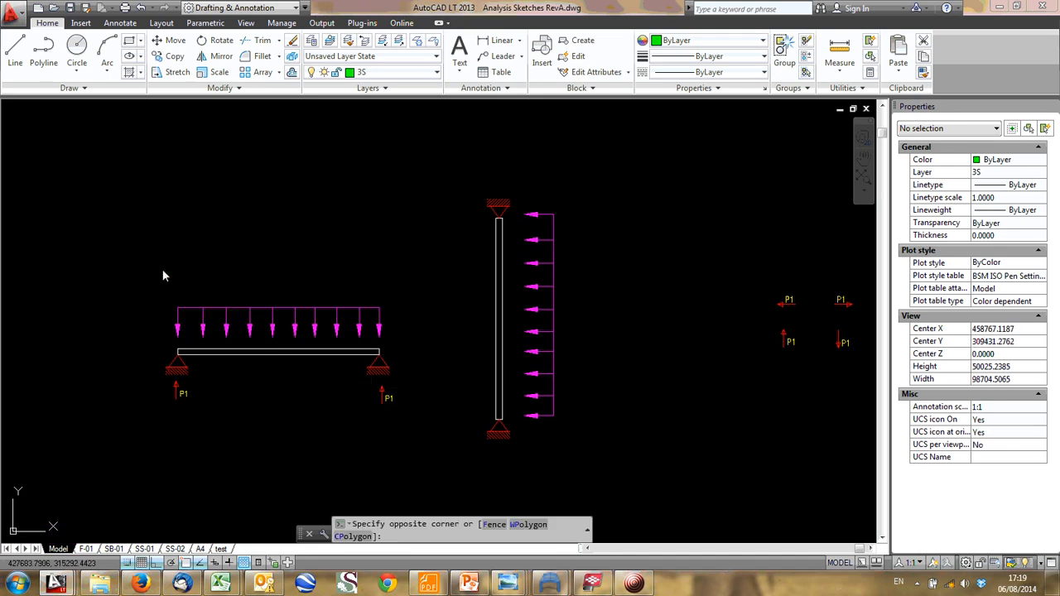
text(m)
key(Return)
click(164, 315)
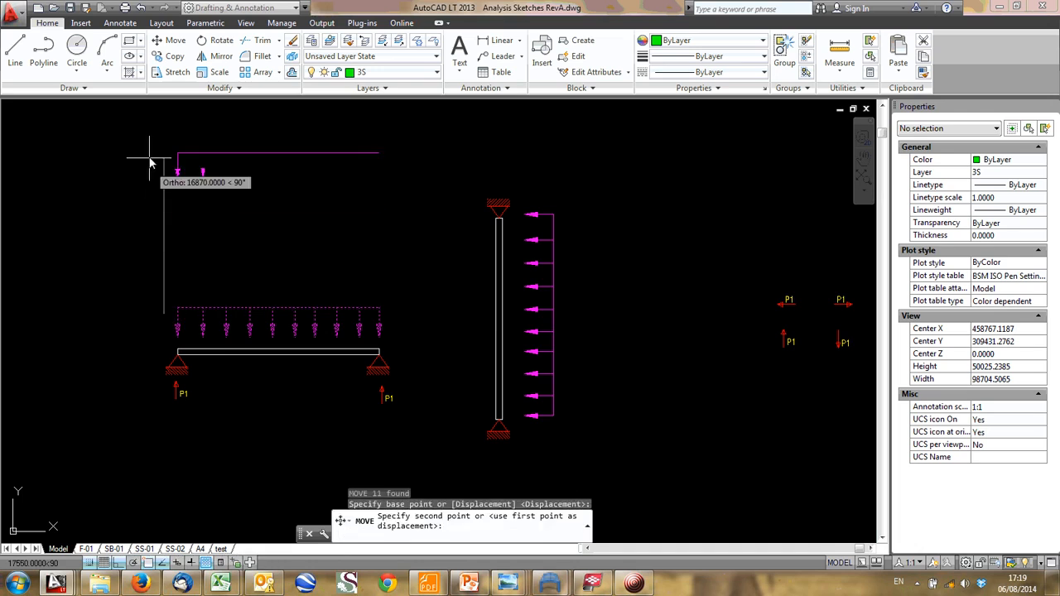
click(149, 158)
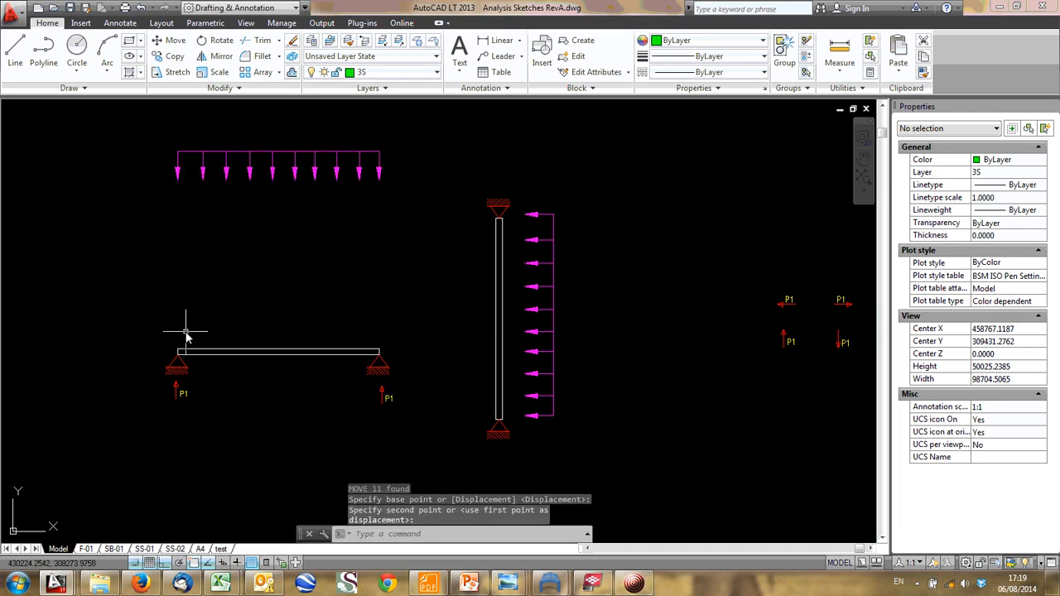
- Find the framing plan of the 7500 by 6000 mm bay and examine its parallel secondary beams and span symbol
scroll(307, 136, down, 6)
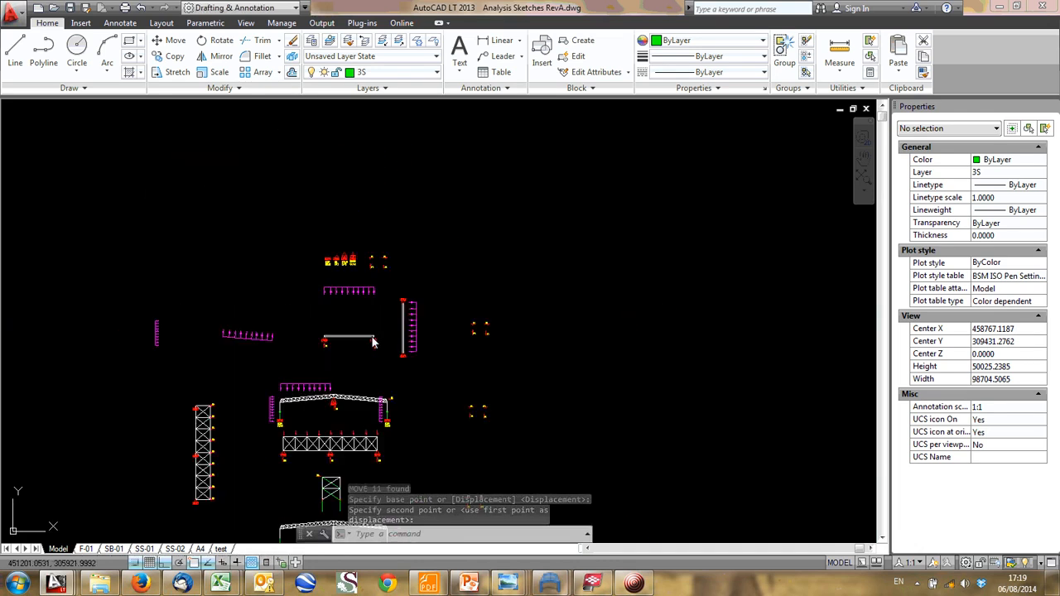
scroll(296, 273, up, 12)
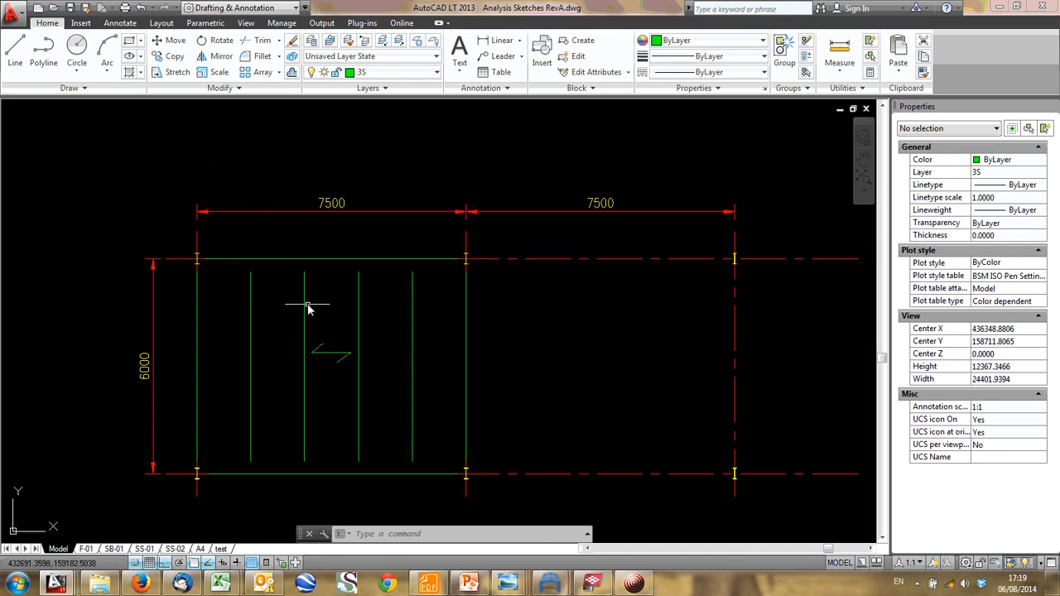
click(275, 251)
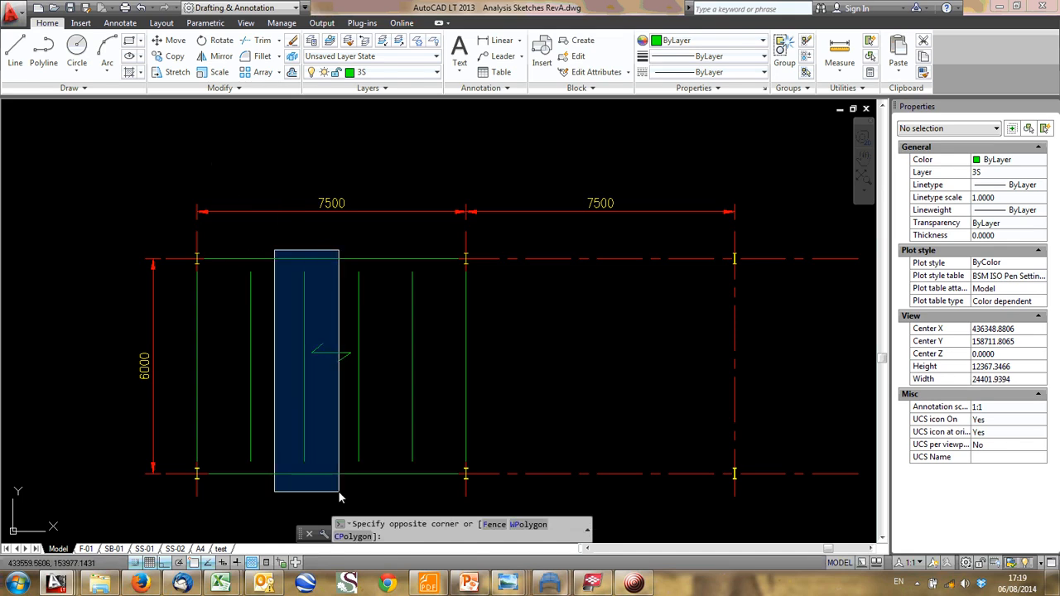
click(291, 331)
click(229, 242)
click(280, 503)
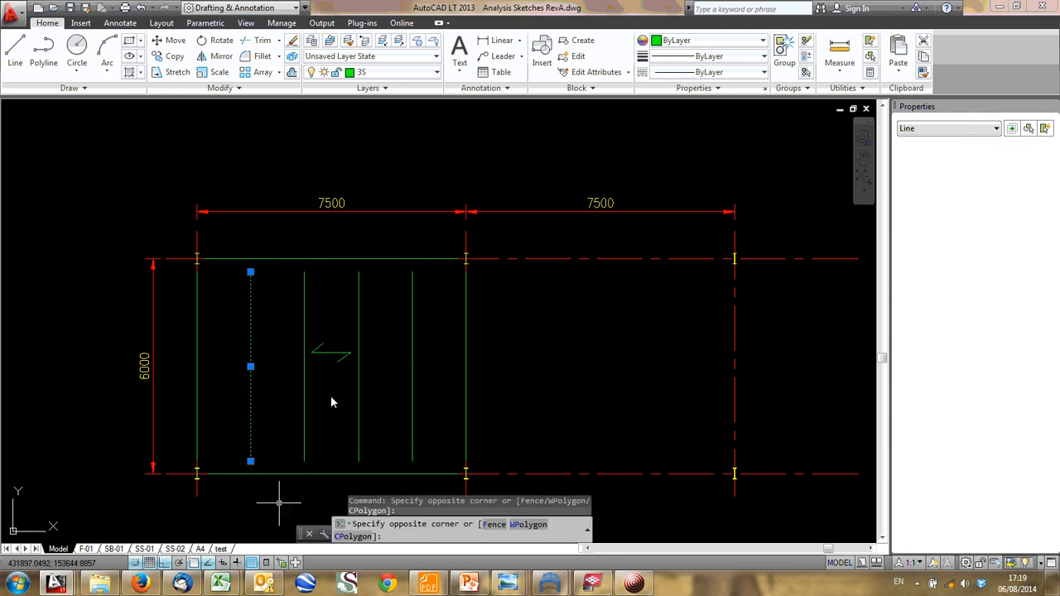
click(378, 241)
click(332, 249)
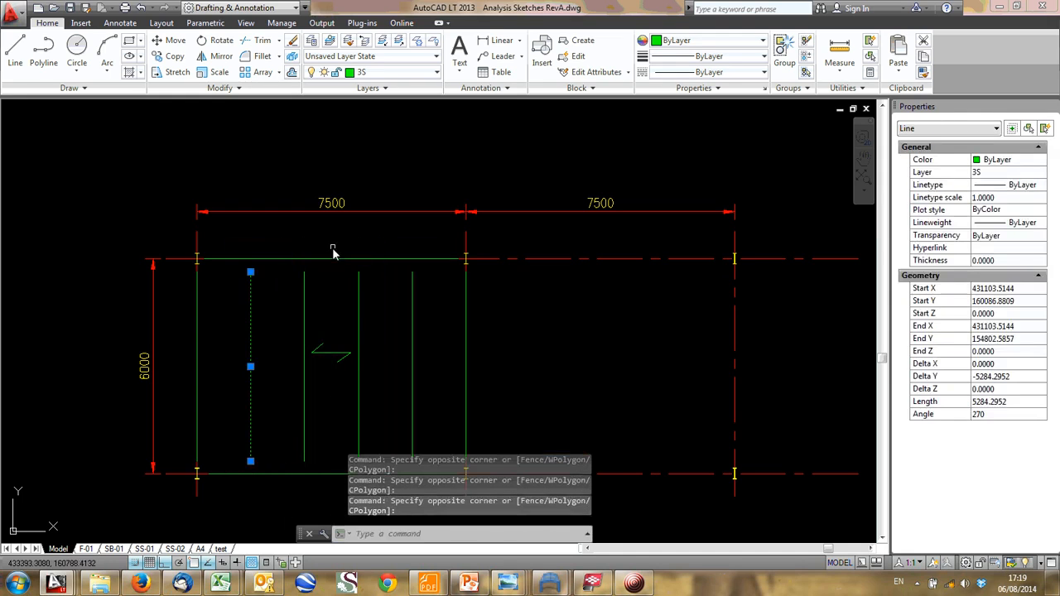
key(Escape)
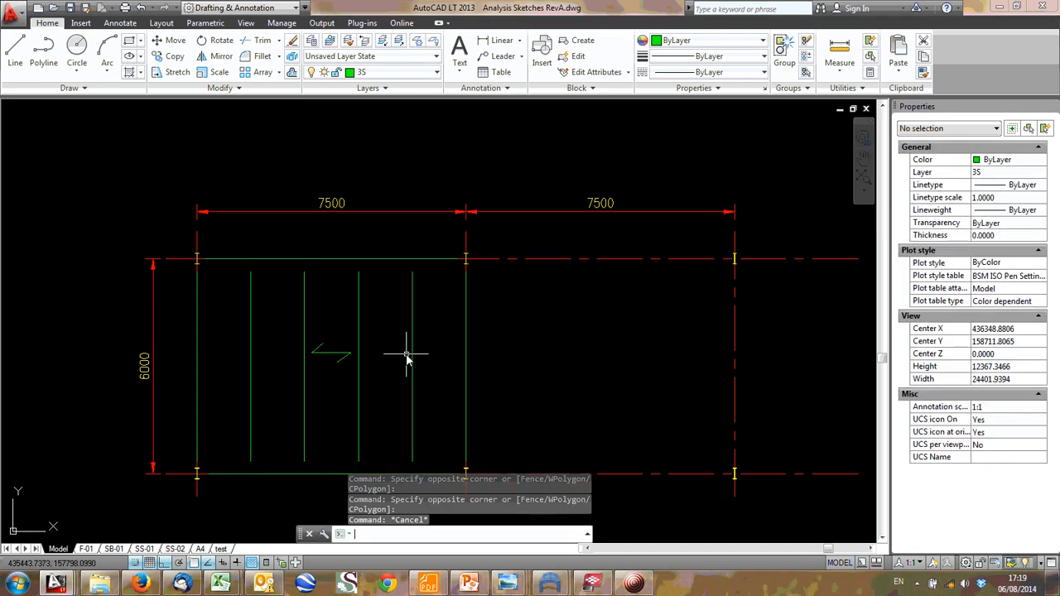
- Examine the corner column and the perimeter beams framing the 7500 by 6000 mm bay
click(174, 235)
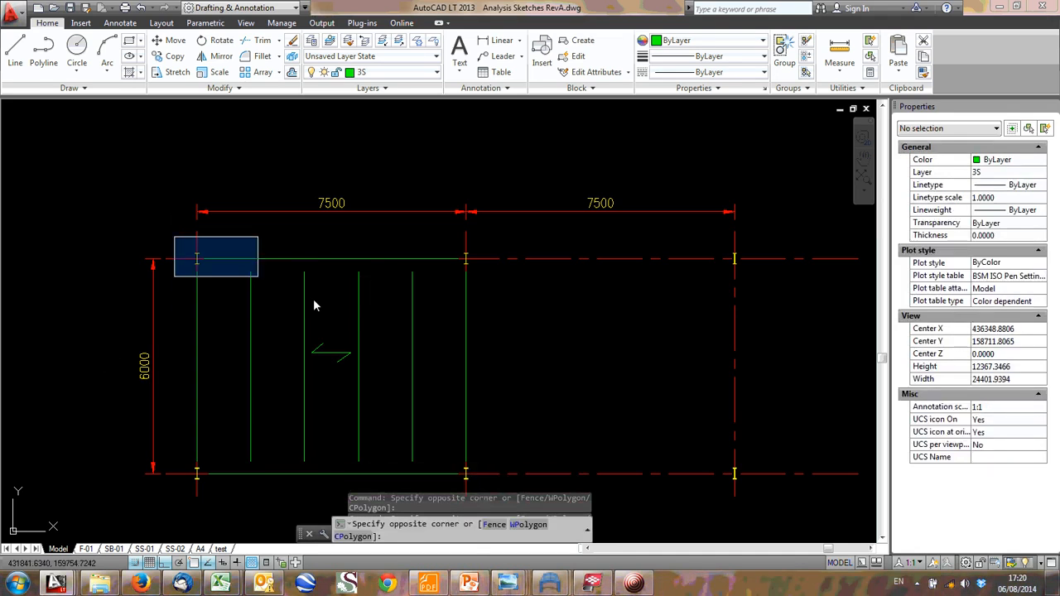
click(200, 231)
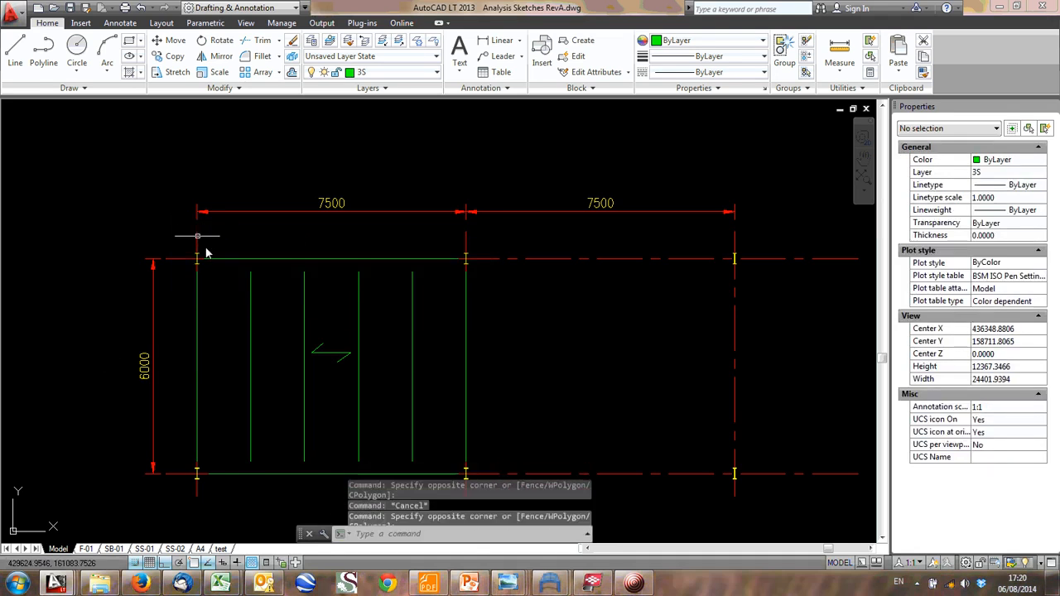
scroll(191, 261, up, 2)
click(185, 243)
scroll(335, 348, down, 2)
middle_drag(337, 349, 273, 245)
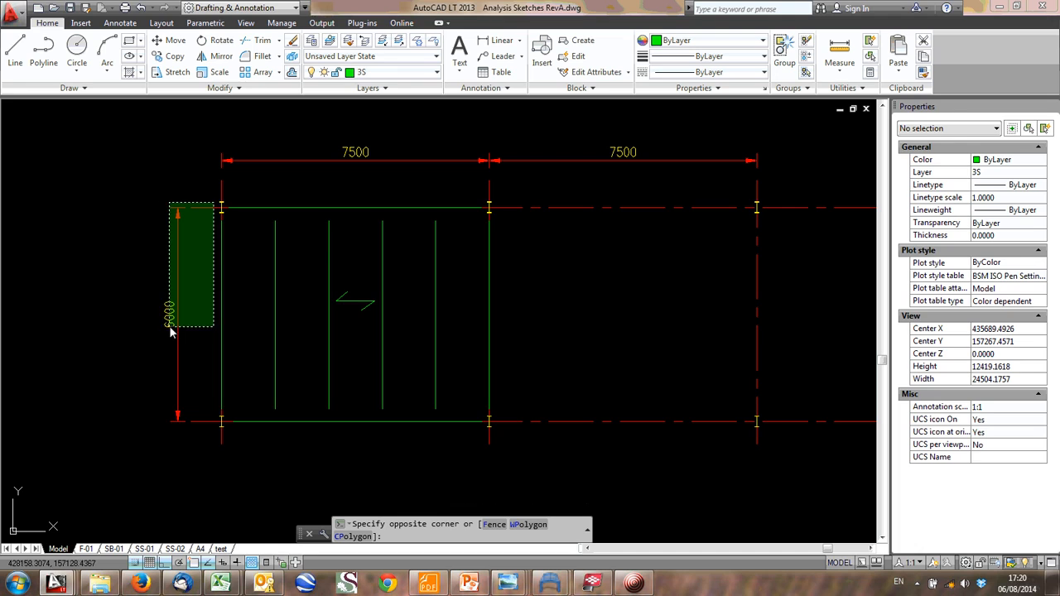
scroll(169, 327, up, 4)
scroll(174, 319, down, 2)
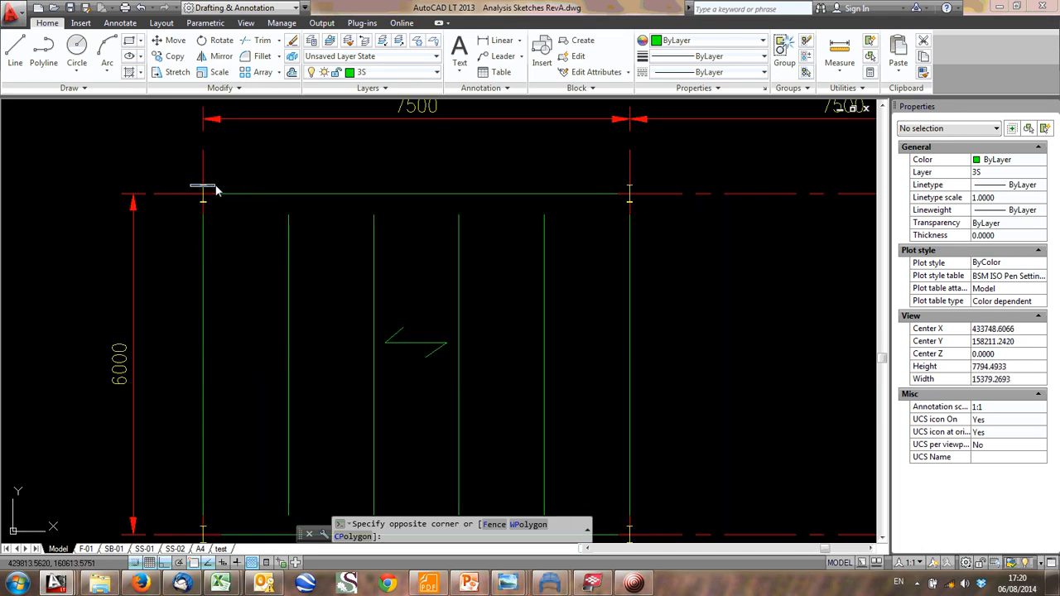
- Examine the corner columns, perimeter beams and parallel secondary beams of the 7500 by 6000 mm bay
scroll(207, 242, down, 6)
scroll(269, 251, up, 4)
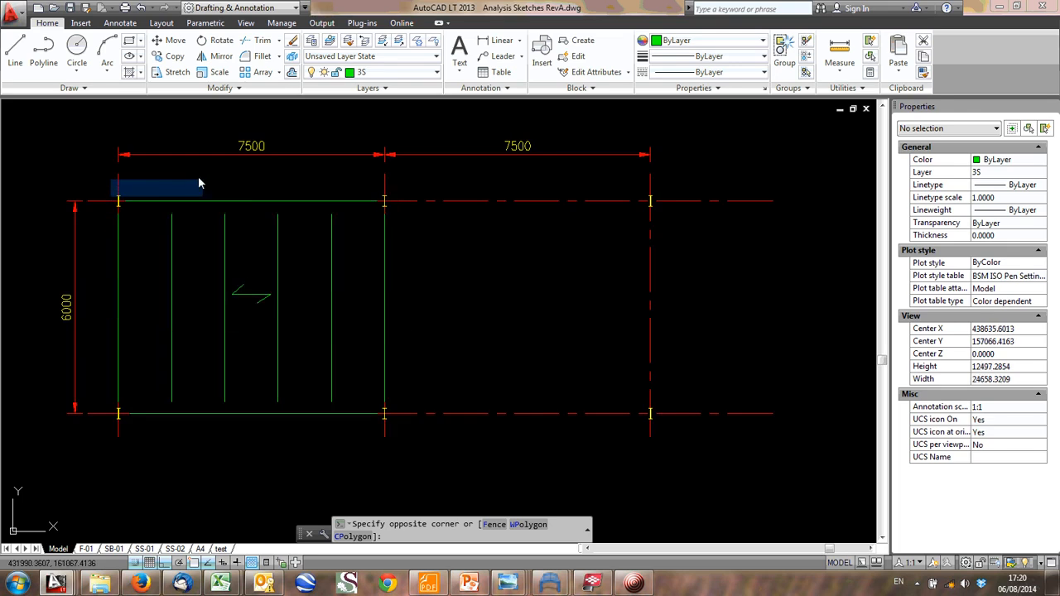
click(100, 177)
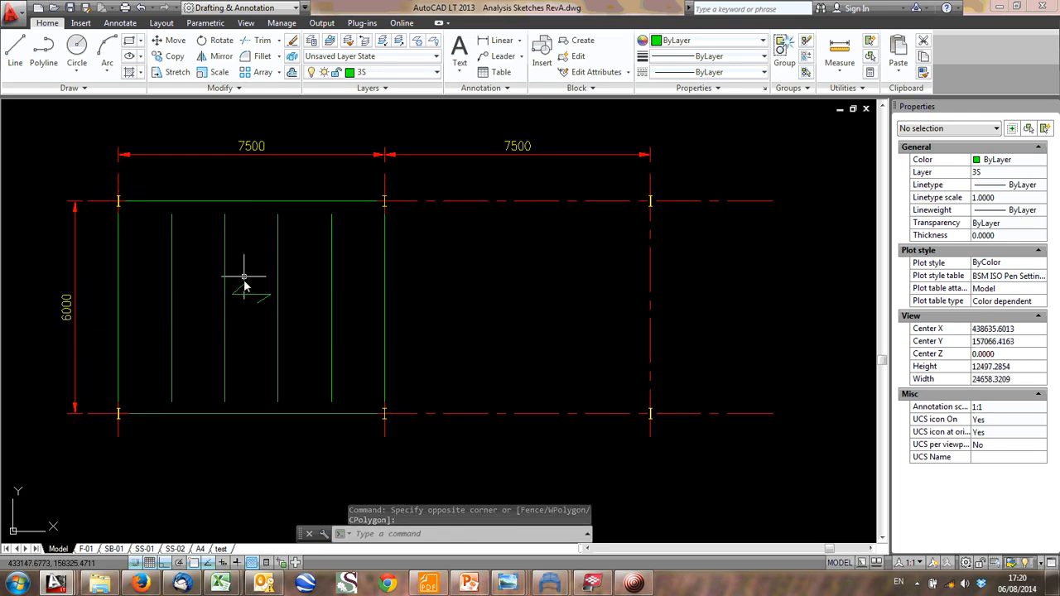
mouse_move(245, 286)
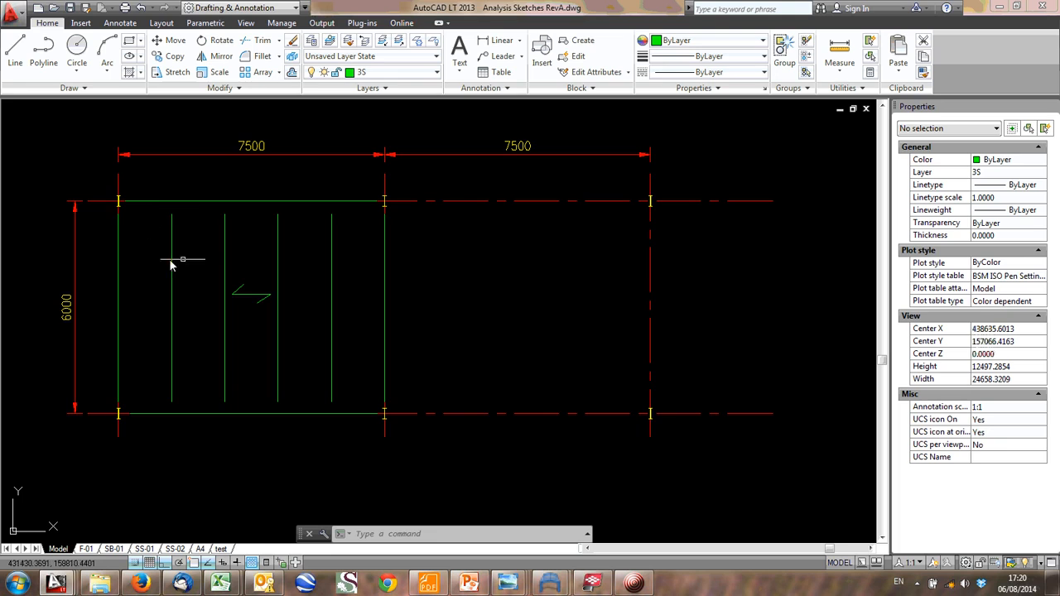
scroll(171, 264, down, 2)
middle_drag(171, 263, 246, 307)
scroll(361, 421, up, 4)
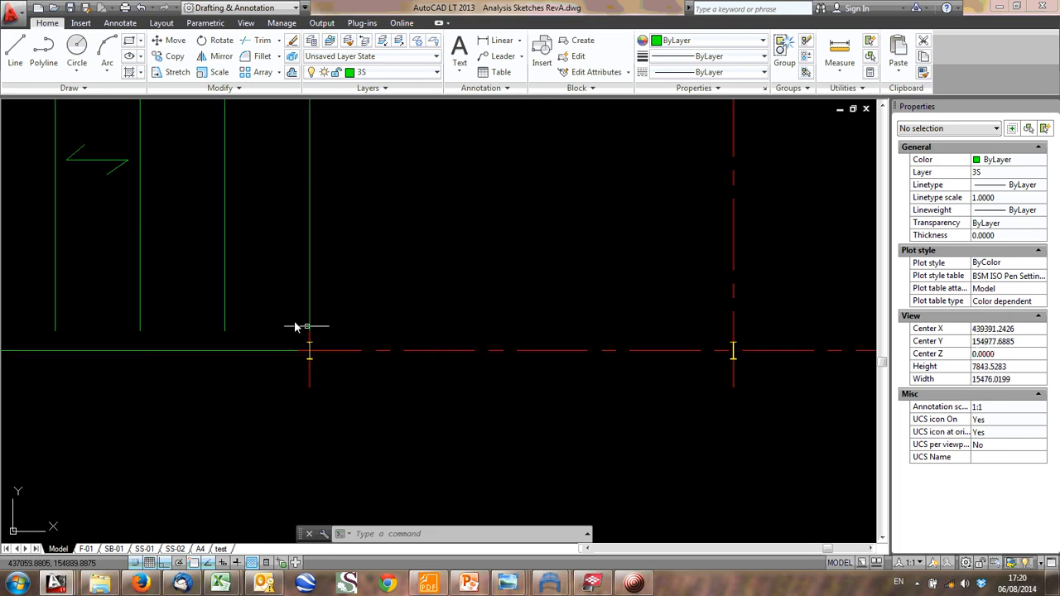
scroll(288, 345, down, 2)
middle_drag(292, 346, 318, 359)
middle_drag(294, 282, 306, 301)
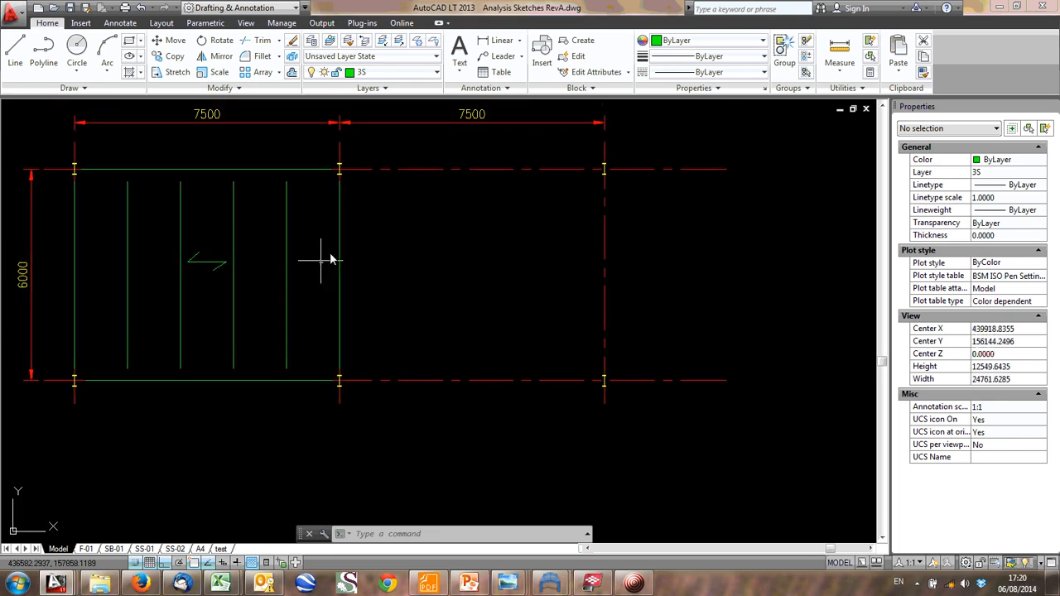
- Examine the shared column and lower perimeter beam beside the empty second bay, and the plan's place among the frame sketches
click(205, 248)
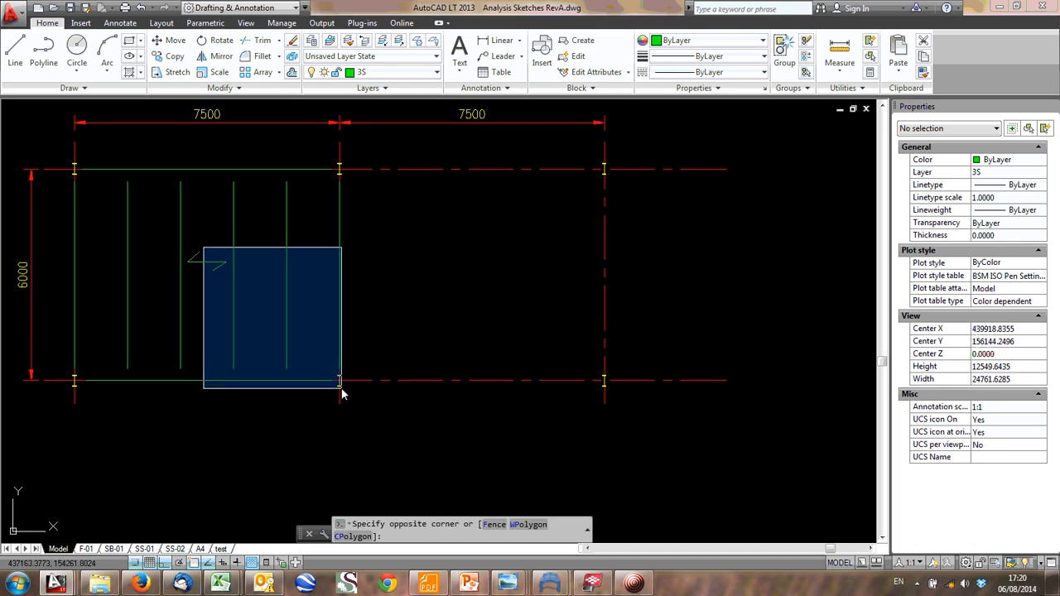
scroll(488, 419, down, 4)
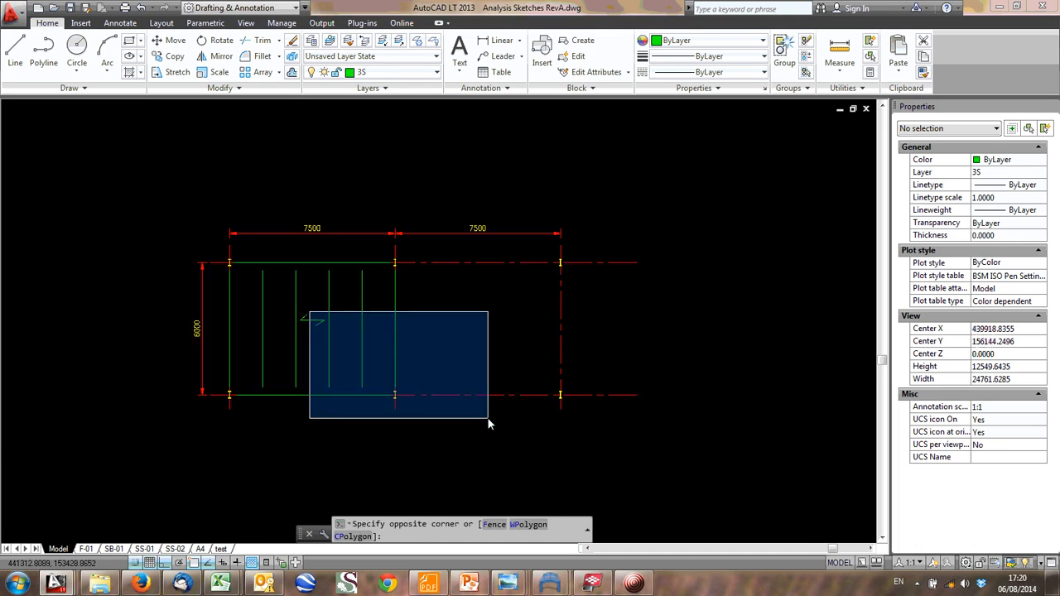
middle_drag(484, 445, 463, 385)
scroll(462, 388, up, 4)
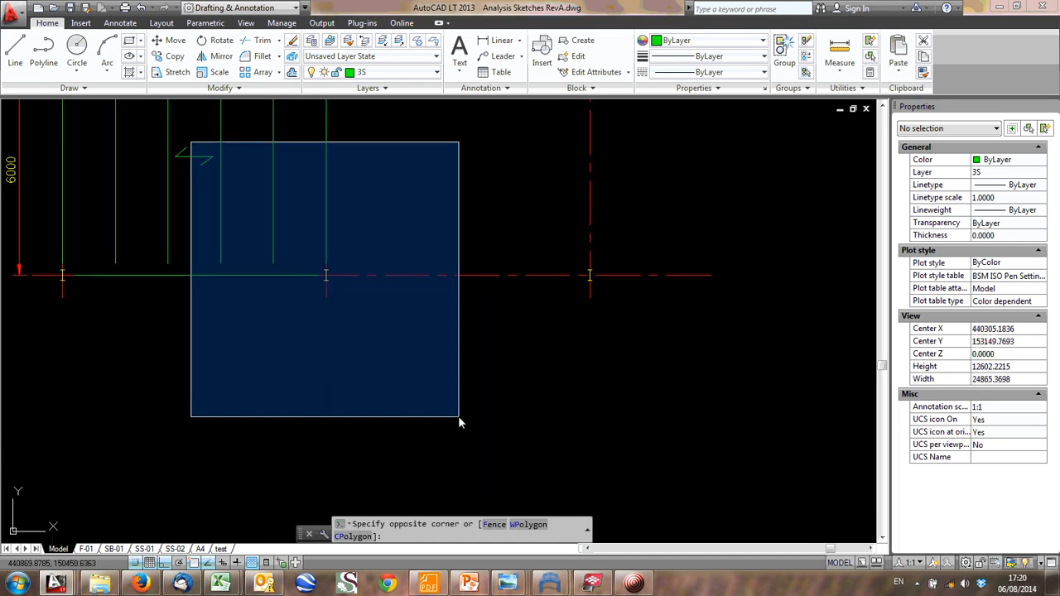
scroll(458, 416, down, 2)
click(350, 330)
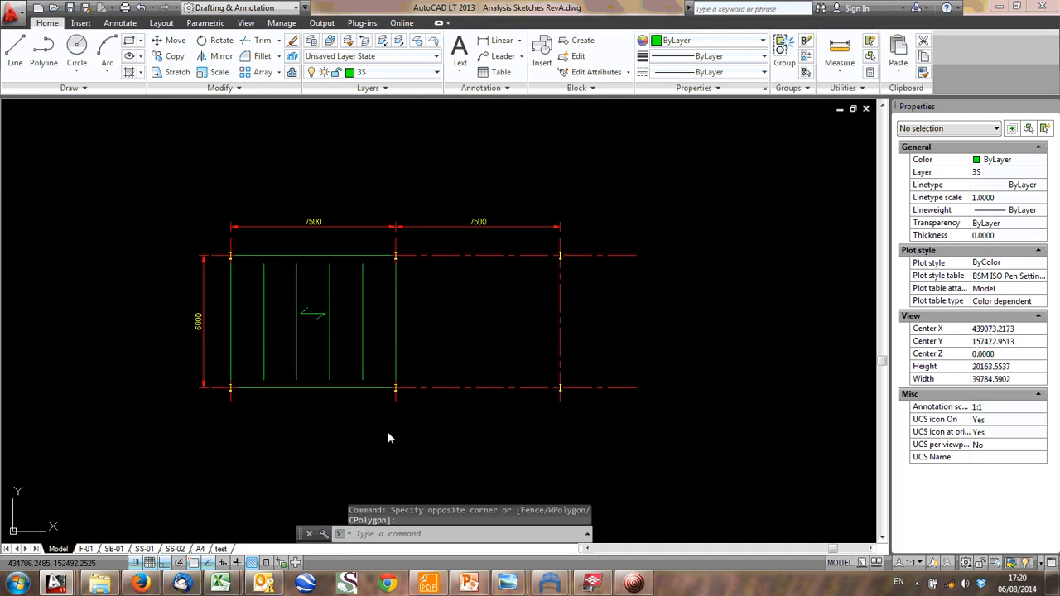
scroll(399, 394, up, 2)
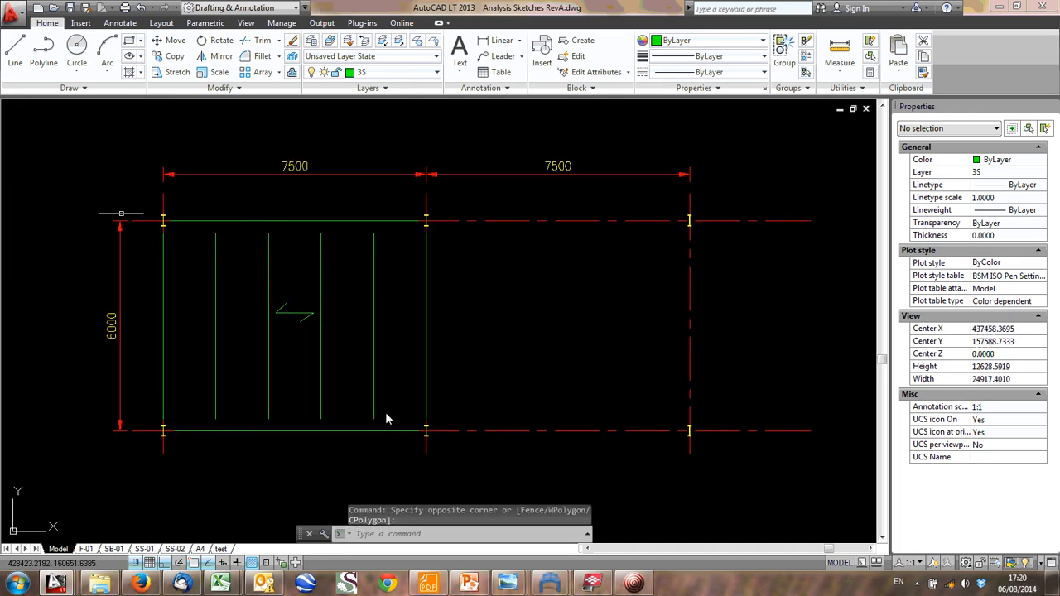
scroll(286, 332, down, 8)
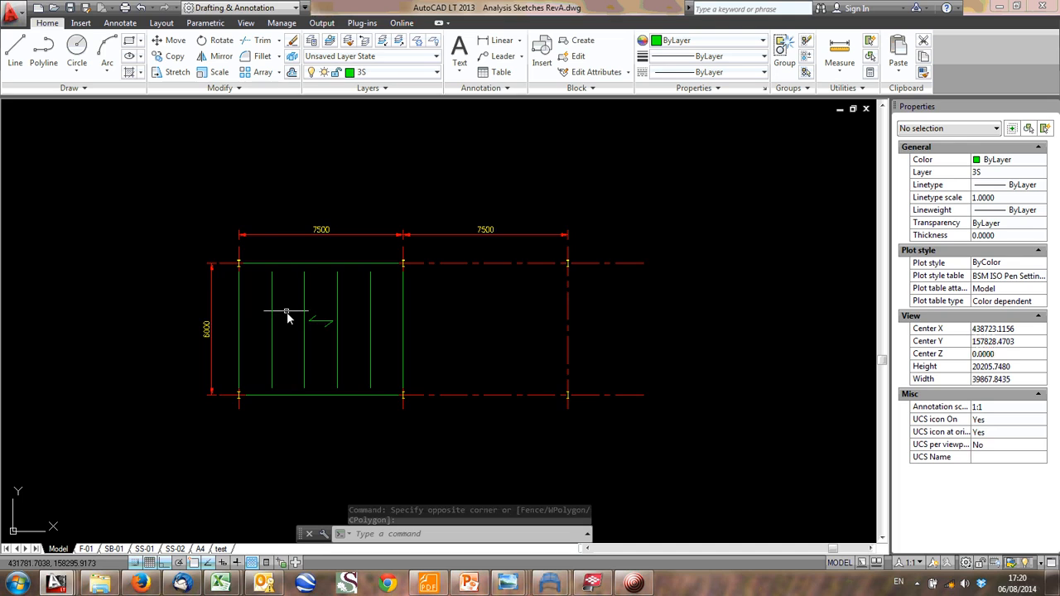
scroll(335, 318, down, 2)
middle_drag(360, 158, 351, 311)
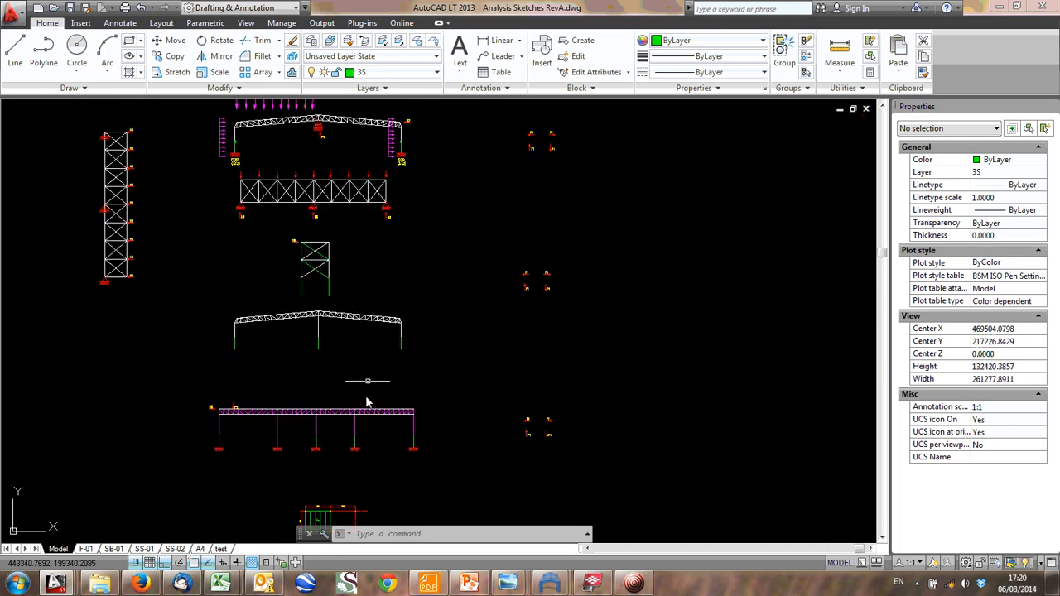
middle_drag(331, 489, 276, 330)
scroll(265, 377, up, 6)
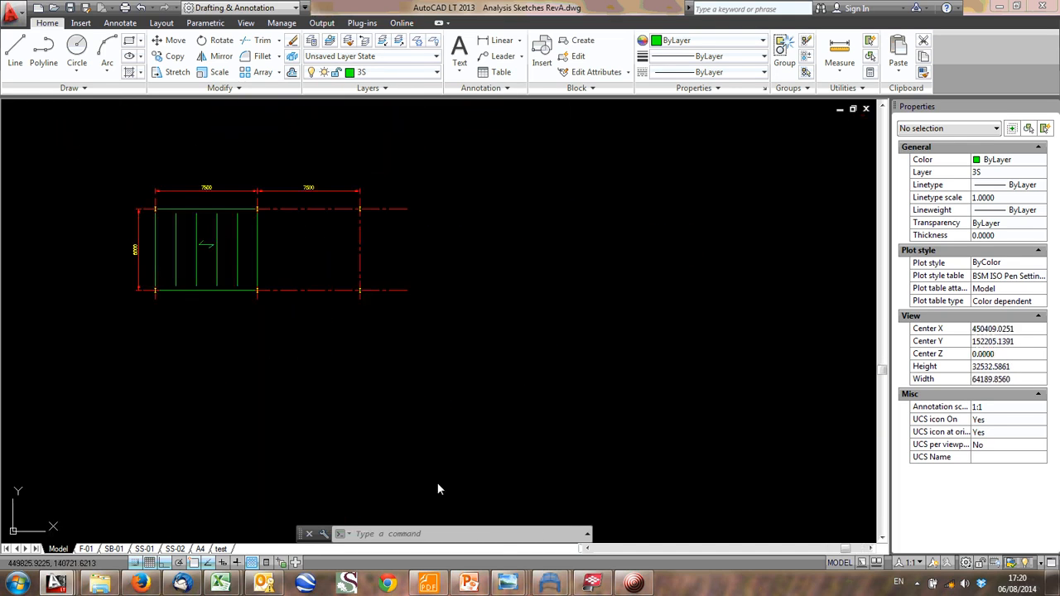
- Switch to the site photo DSCF6166.JPG, examine the steel frame and its mezzanine beams, and return to the Analysis Sketches RevA drawing
mouse_move(557, 588)
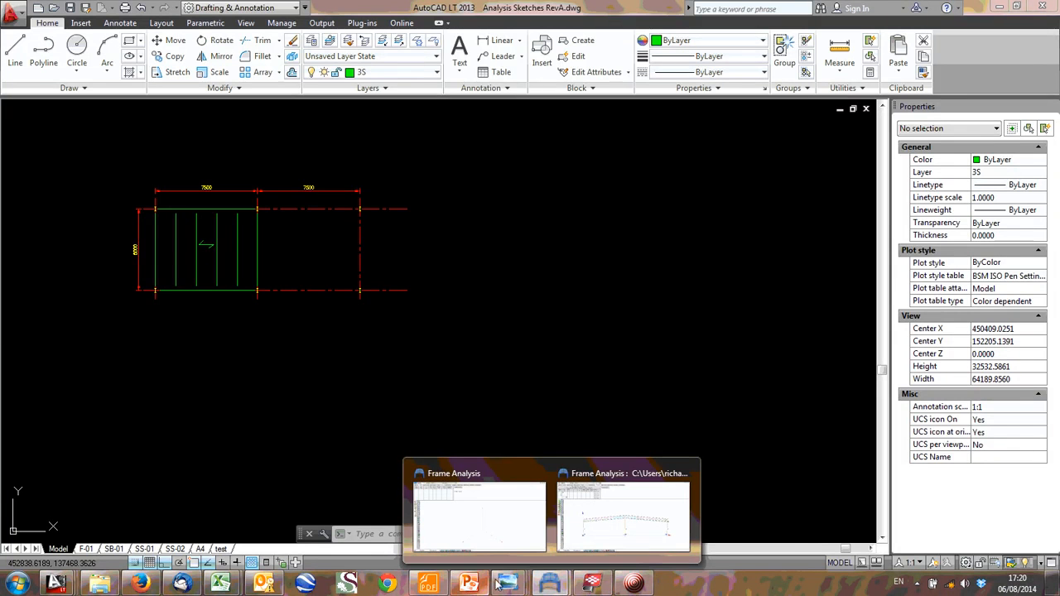
mouse_move(505, 585)
click(313, 502)
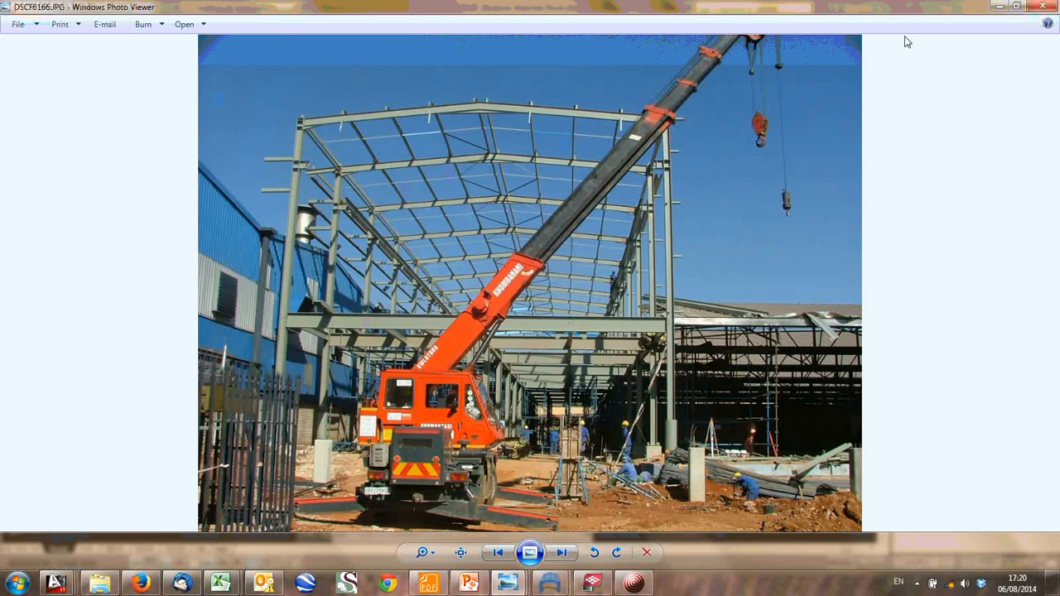
click(996, 9)
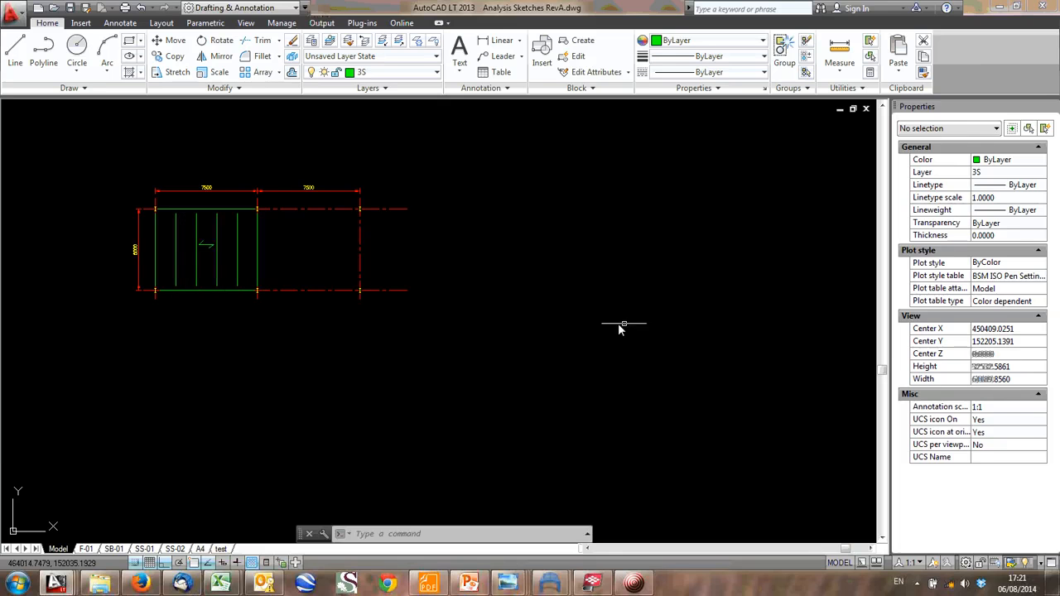
text(PL)
key(Return)
scroll(579, 254, down, 3)
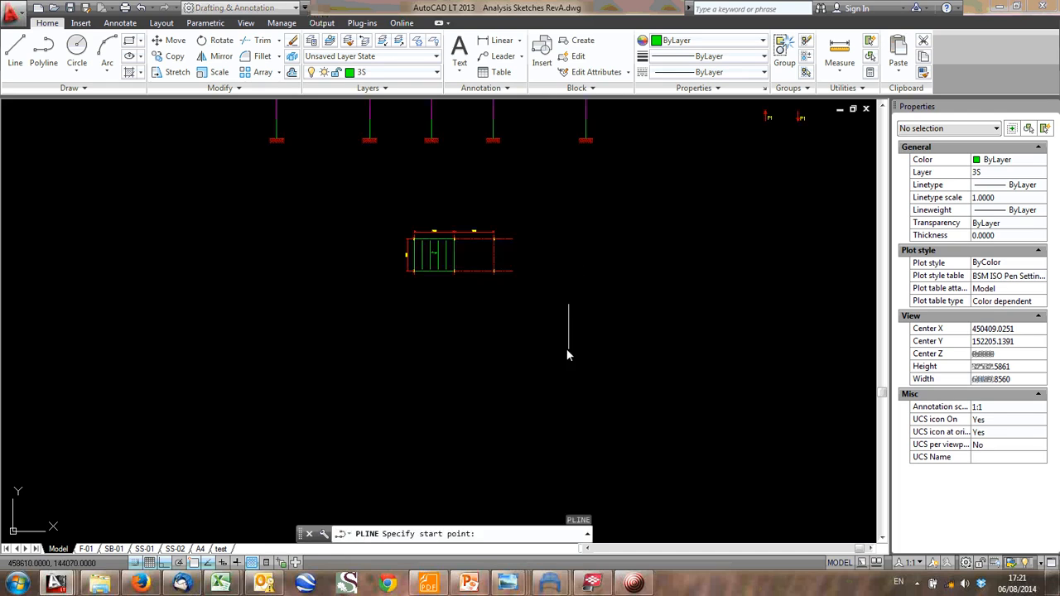
middle_drag(568, 347, 557, 520)
key(Escape)
- Draw a horizontal line for the first mezzanine beam in the empty area to the right of the framing plan
text(L)
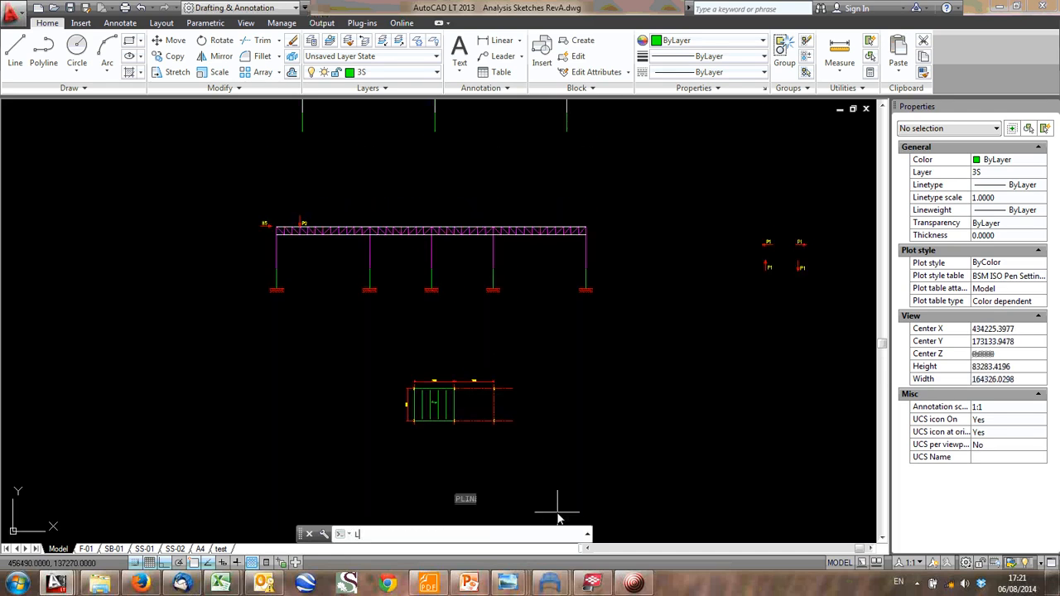
key(Return)
middle_drag(737, 318, 483, 328)
click(460, 398)
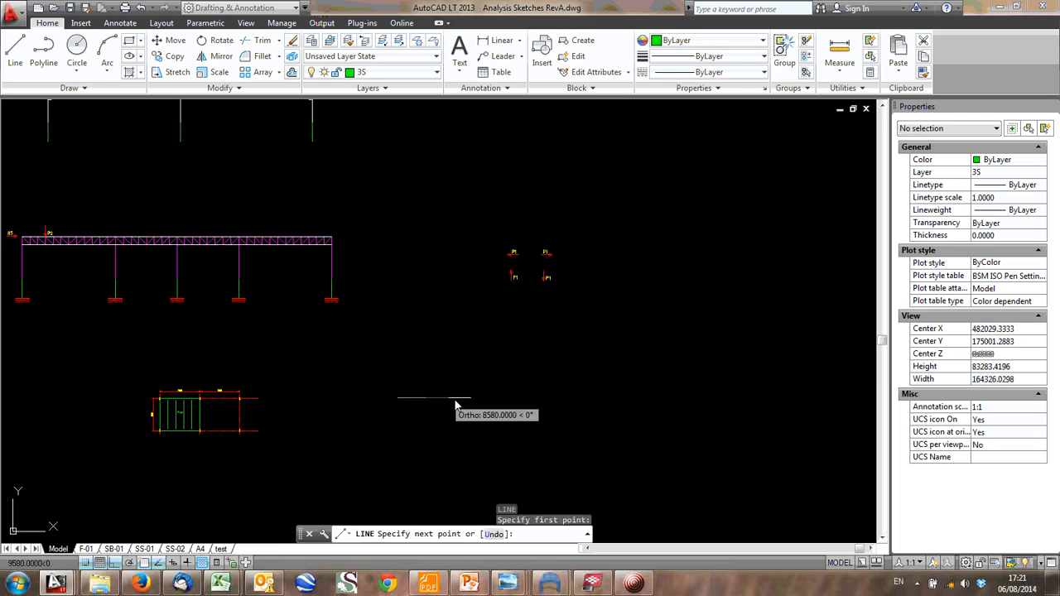
key(Escape)
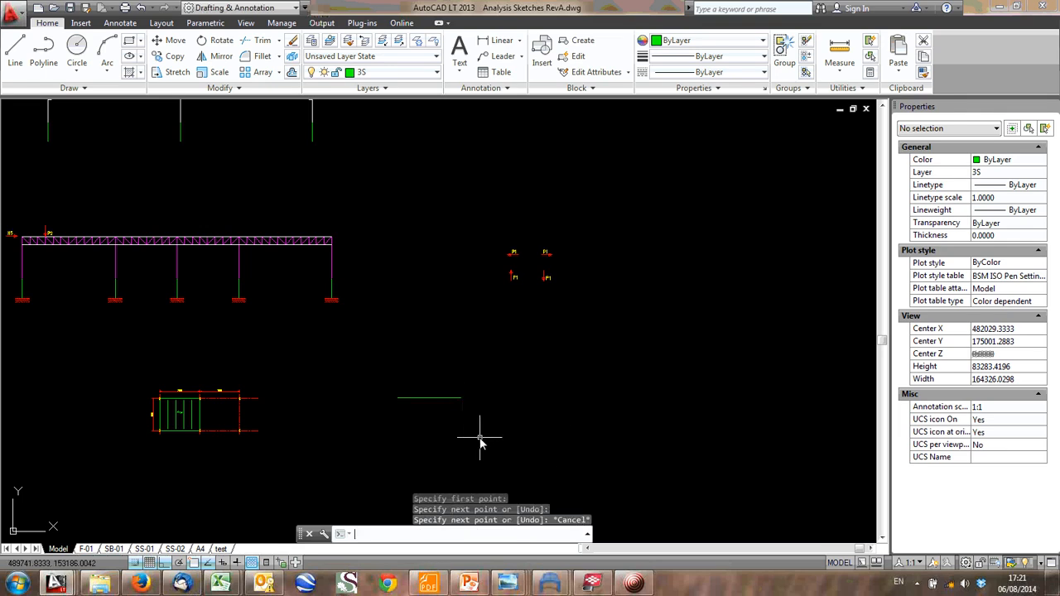
- Draw a second horizontal beam line about 12100 mm long to the right of the first, leaving a small gap between them
text(L)
key(Return)
scroll(483, 417, up, 4)
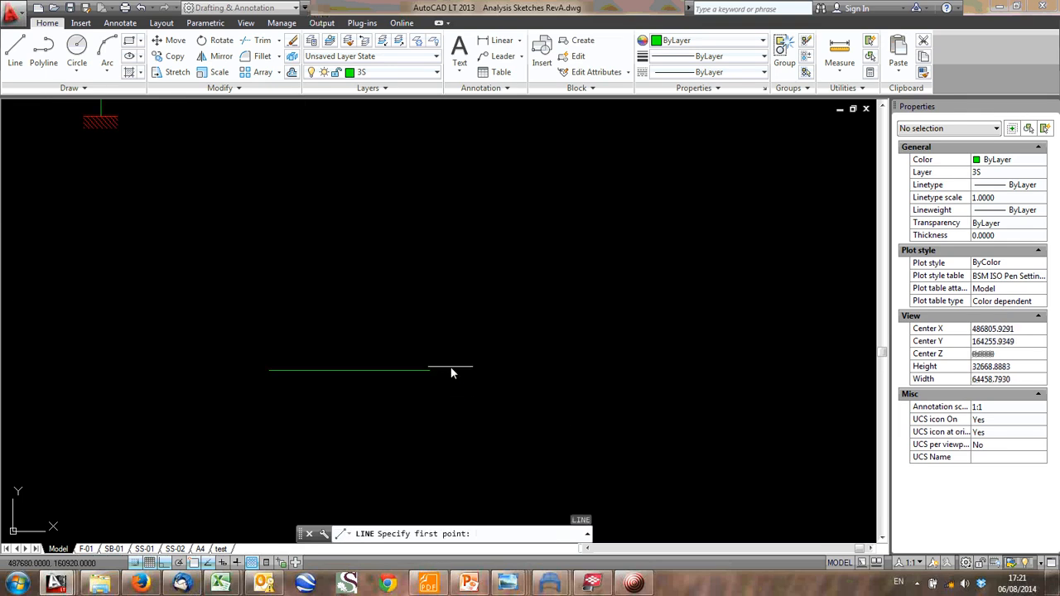
click(450, 369)
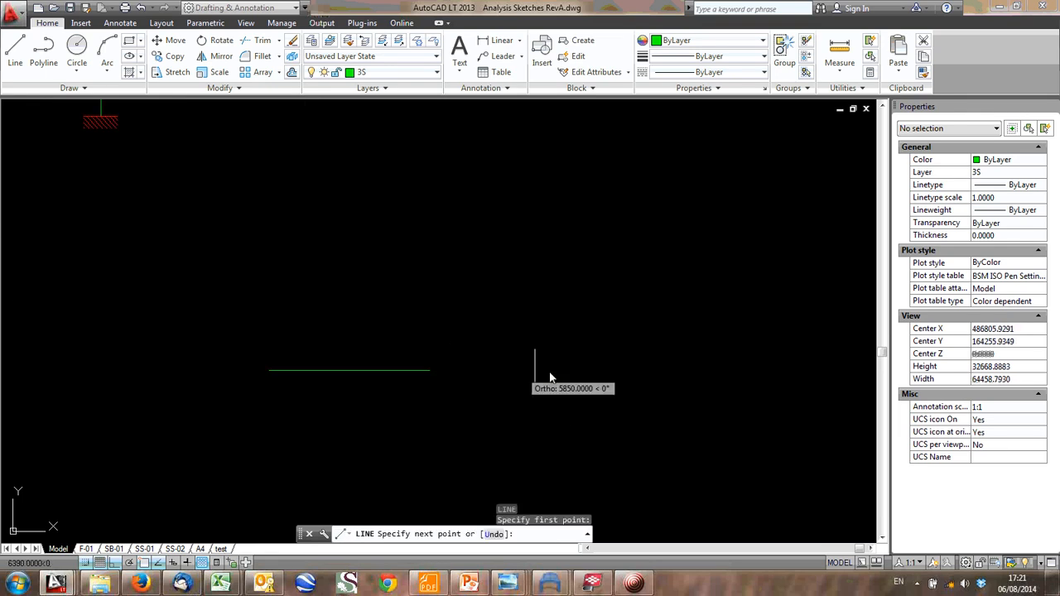
click(620, 384)
key(Escape)
- Draw the portal frame outline around both beams: left column, two rafters sloping to a central apex, and a right column about 23300 mm tall
text(P)
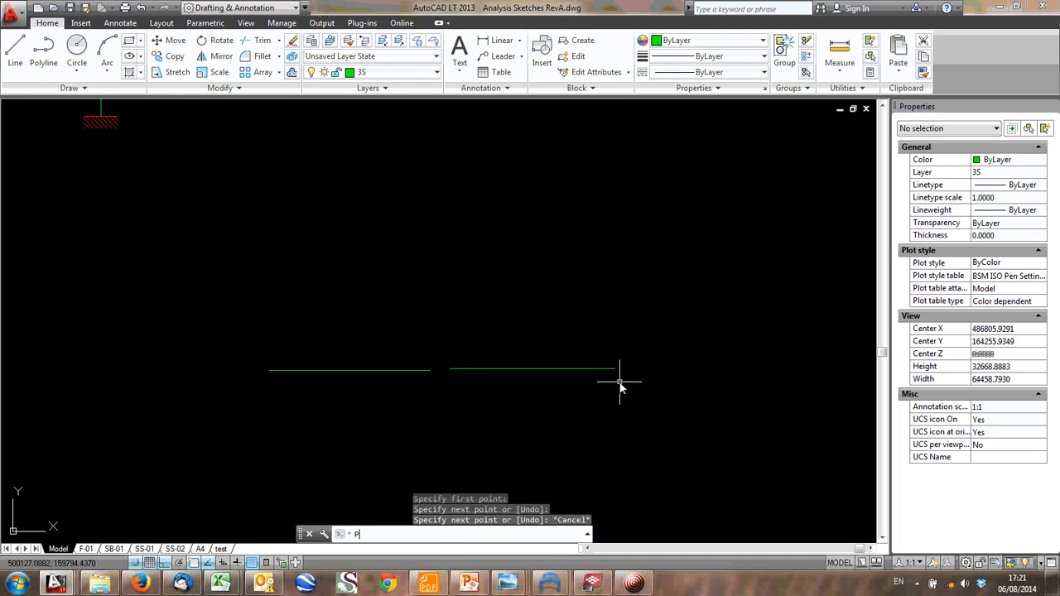
key(BackSpace)
text(L)
key(Return)
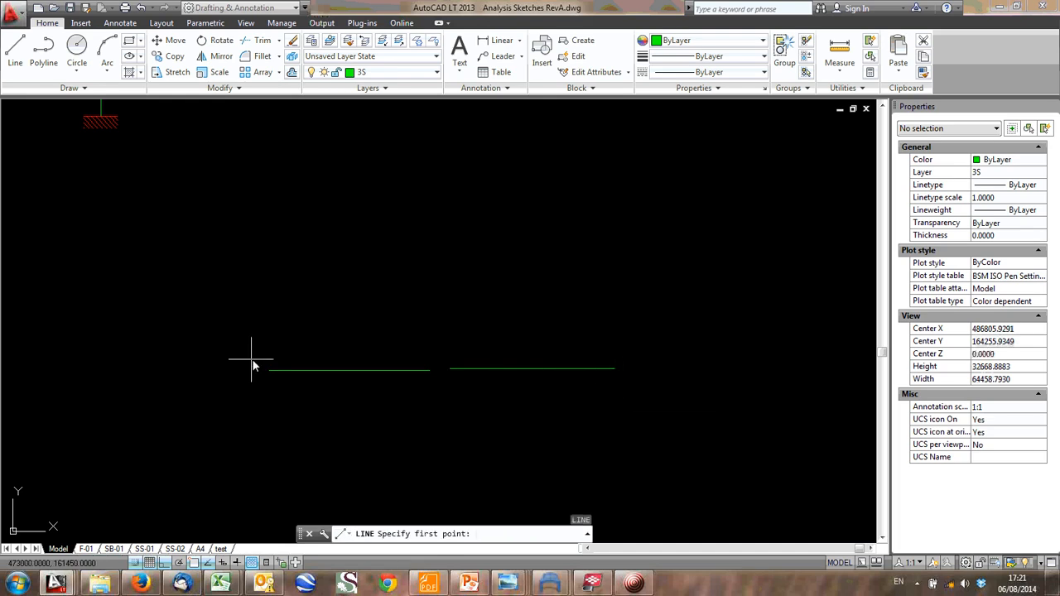
scroll(260, 387, down, 2)
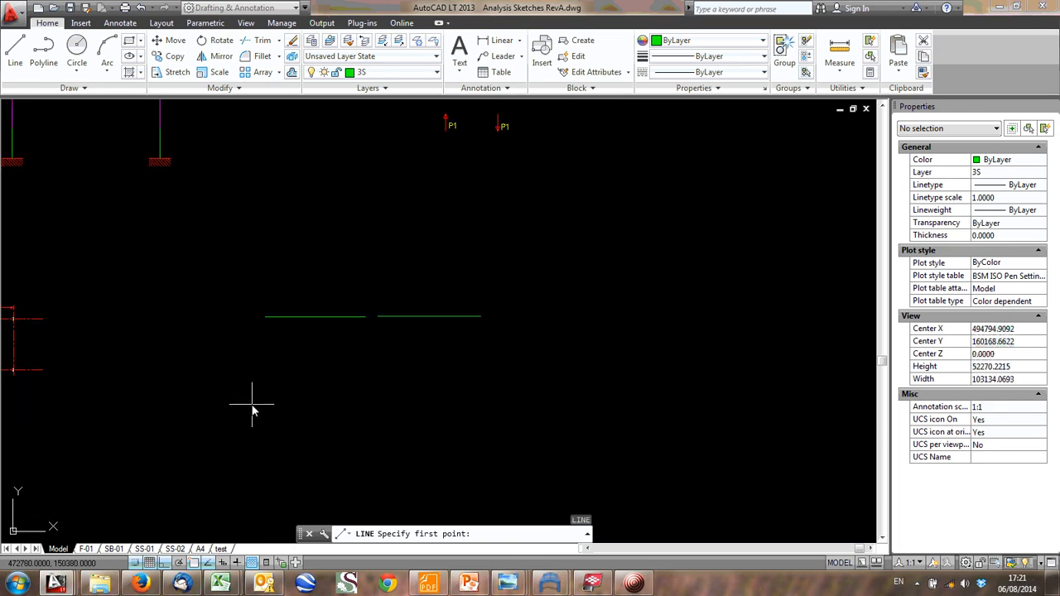
click(252, 405)
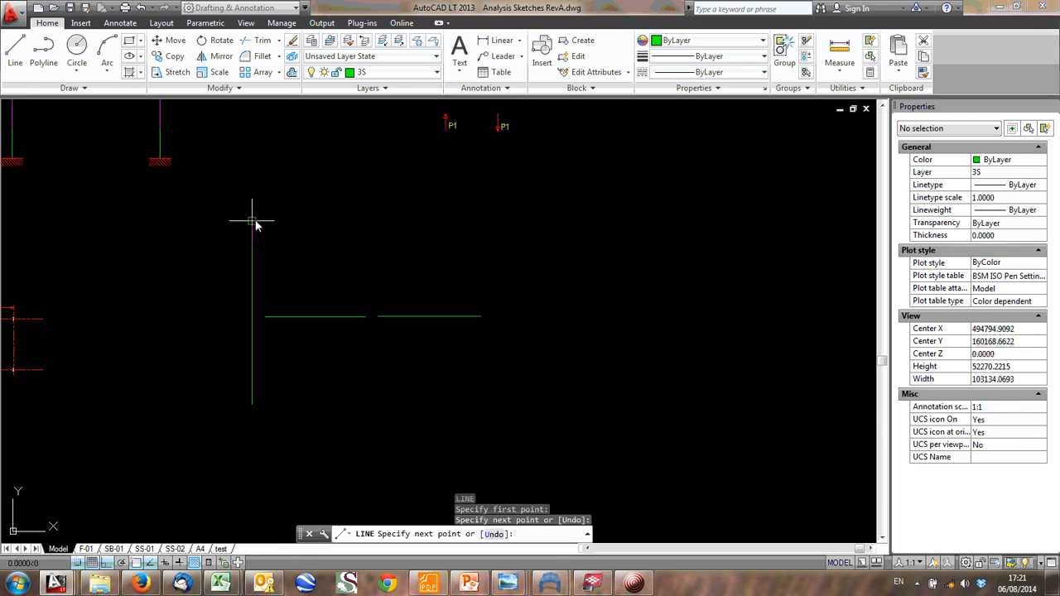
key(F8)
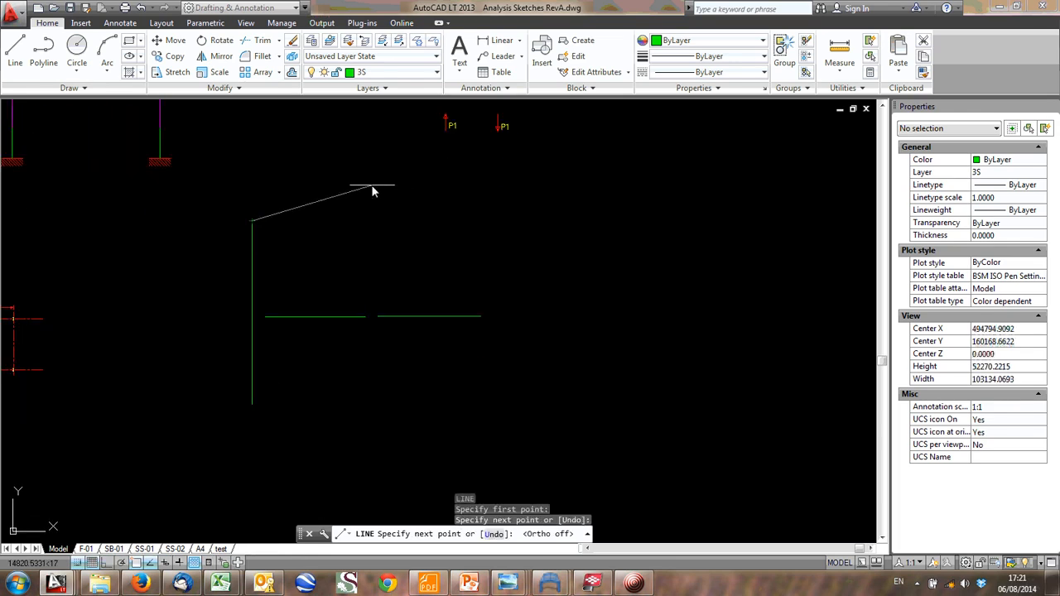
click(370, 187)
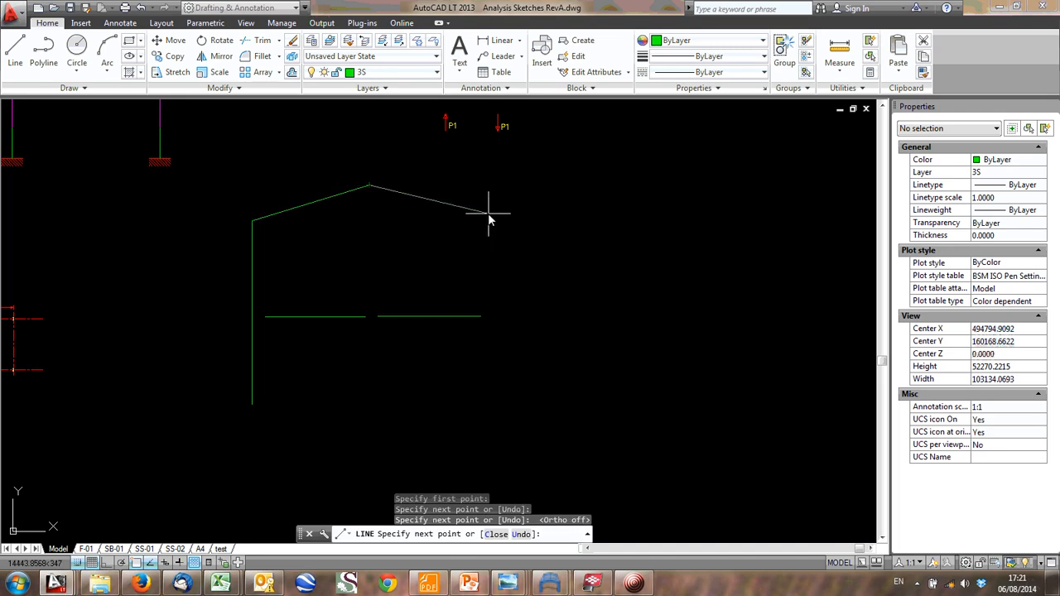
click(489, 214)
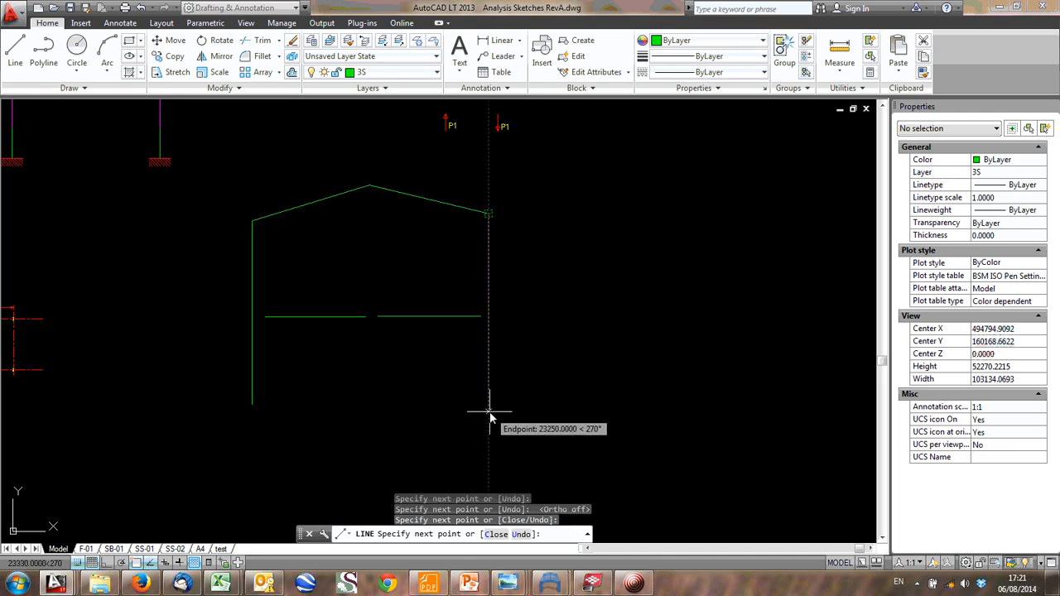
click(488, 411)
key(Return)
key(Return)
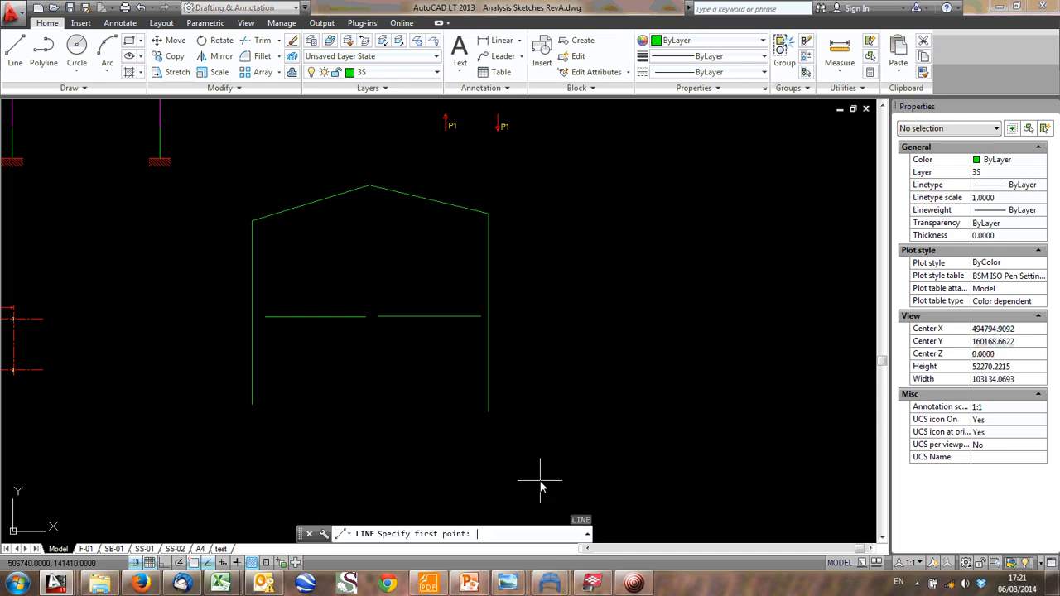
- Draw a vertical central column line 10700 mm long downward from the gap between the two beams, with Ortho on
scroll(371, 323, up, 4)
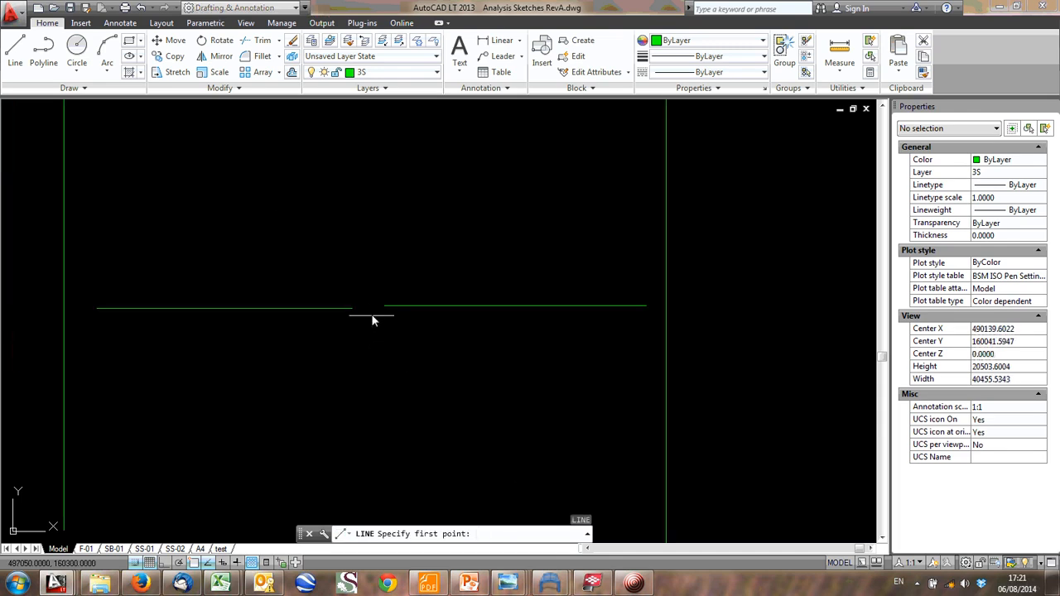
click(371, 315)
scroll(372, 464, down, 2)
middle_drag(372, 463, 354, 338)
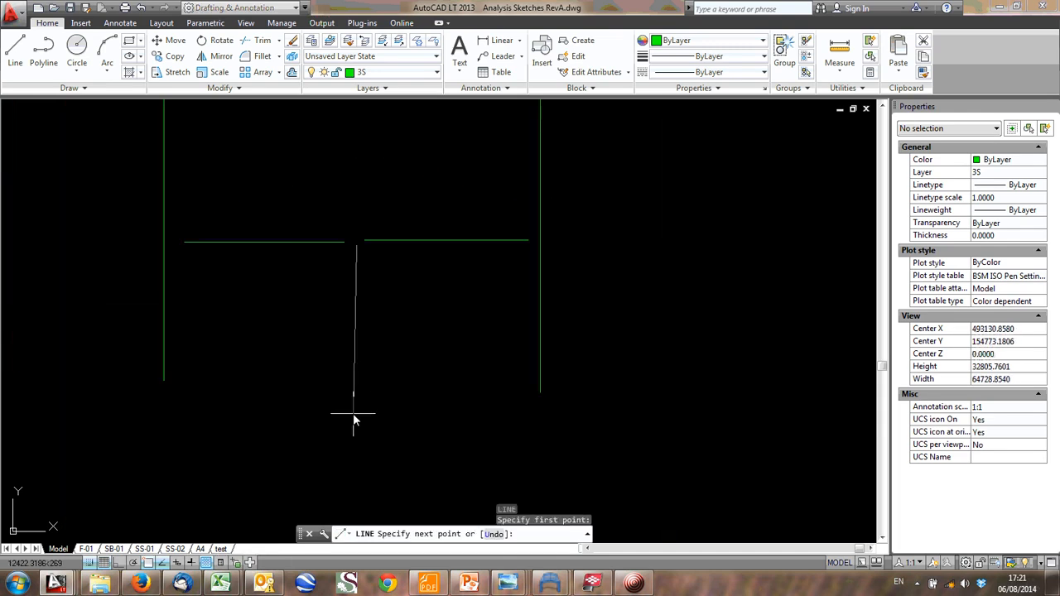
key(F8)
click(356, 391)
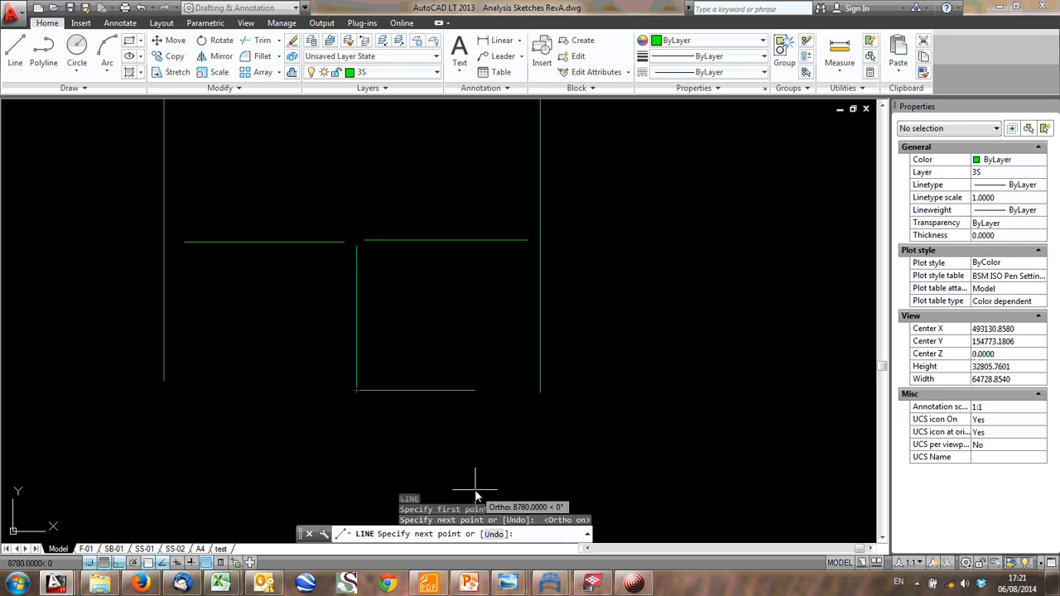
key(Escape)
scroll(476, 235, down, 2)
mouse_move(477, 236)
middle_down()
mouse_move(538, 246)
mouse_move(480, 332)
middle_up()
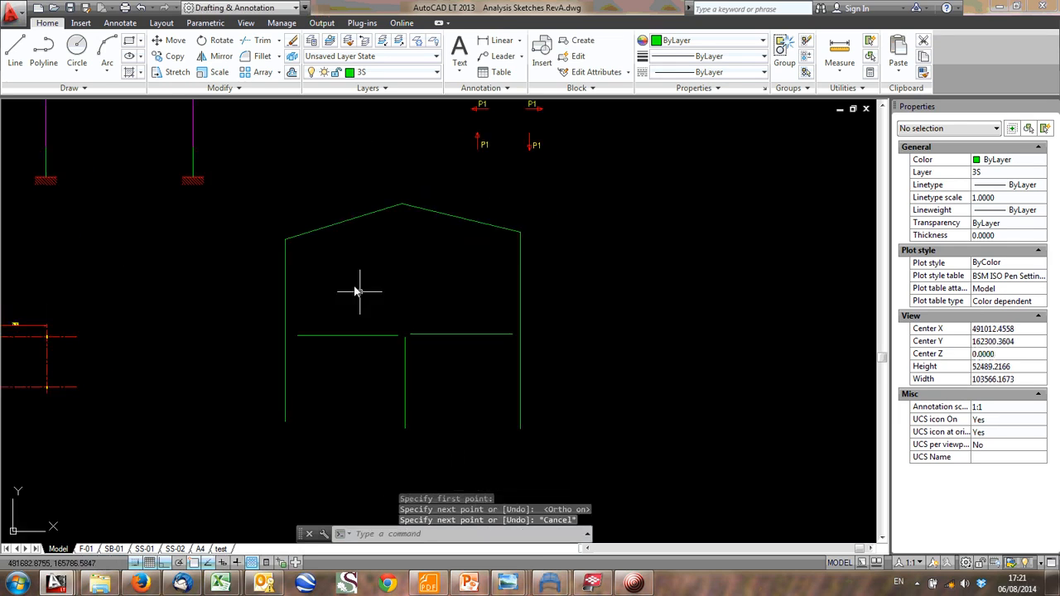
scroll(420, 439, up, 2)
click(421, 433)
click(381, 400)
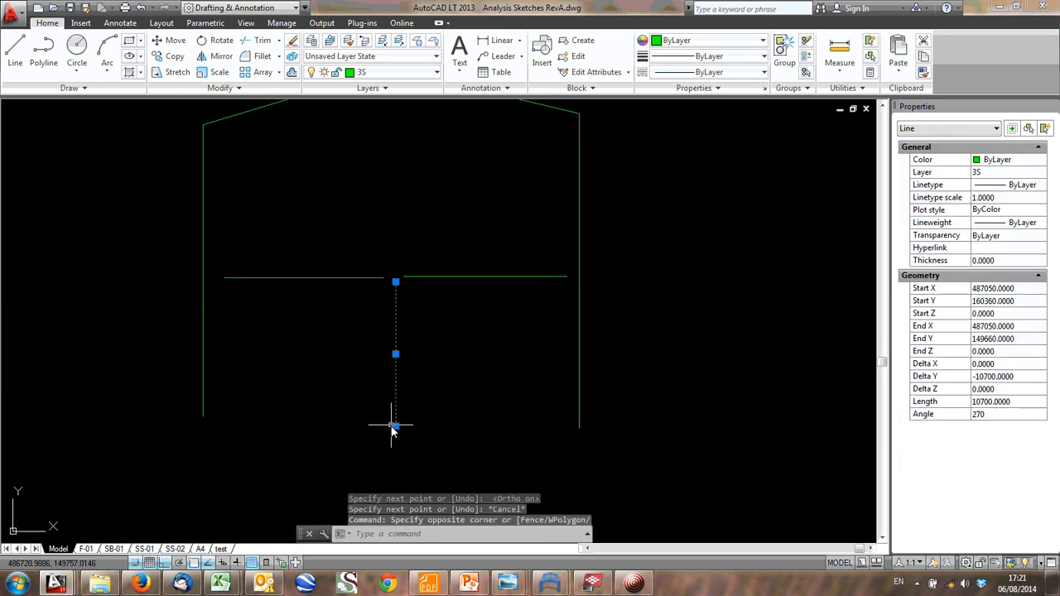
click(395, 427)
key(Escape)
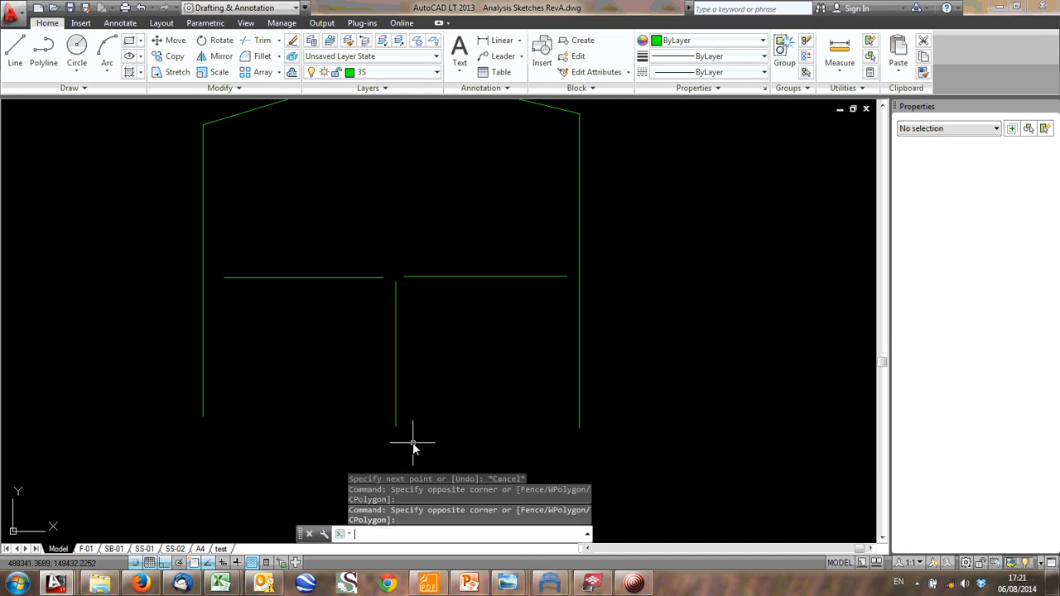
- Copy the FIXED support symbol from the support legend, using its top midpoint as base point, to the foot of the portal frame's left column
scroll(446, 269, down, 3)
middle_drag(446, 269, 424, 300)
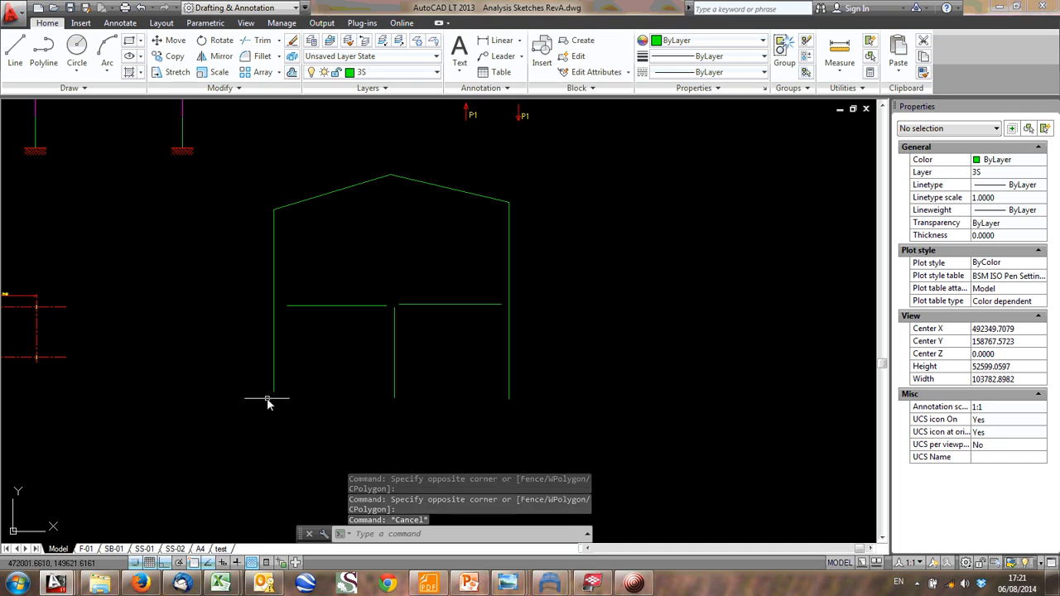
scroll(460, 300, down, 3)
middle_drag(459, 300, 458, 425)
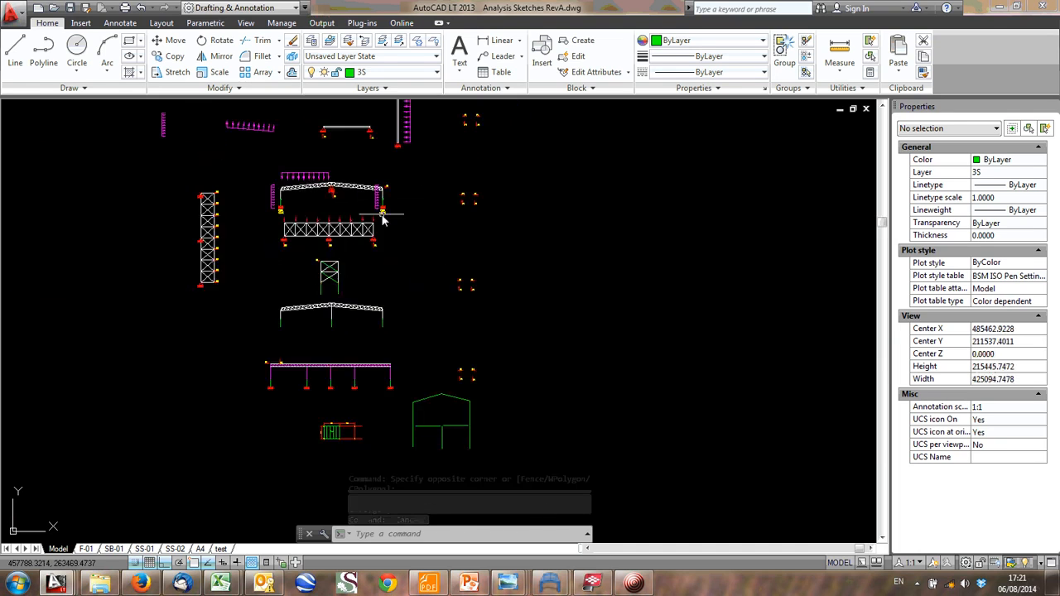
middle_drag(383, 217, 385, 335)
scroll(326, 147, up, 8)
scroll(418, 239, up, 3)
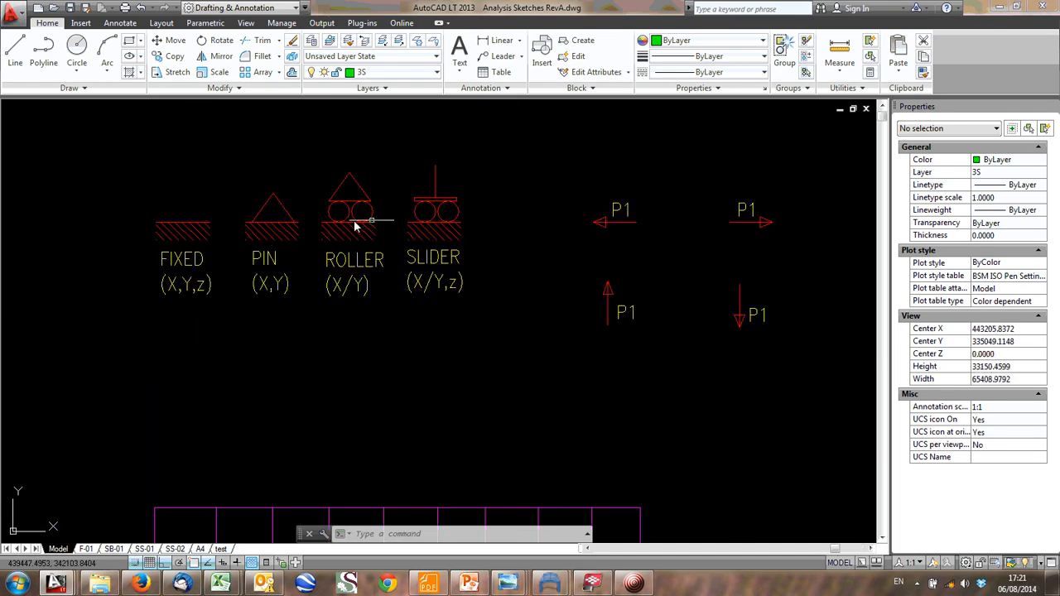
click(208, 237)
click(181, 212)
click(172, 199)
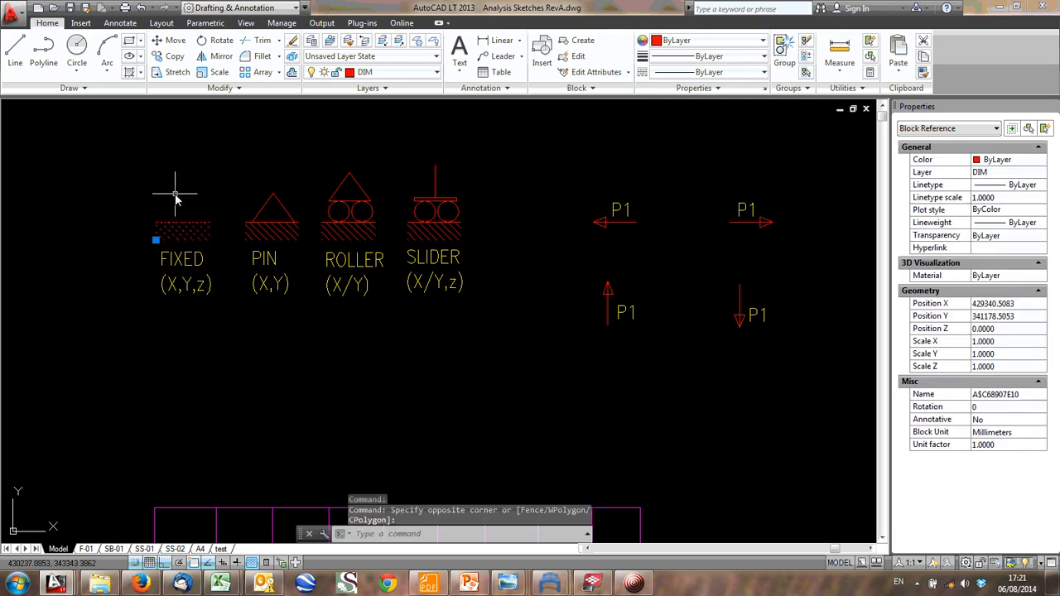
text(co)
click(184, 222)
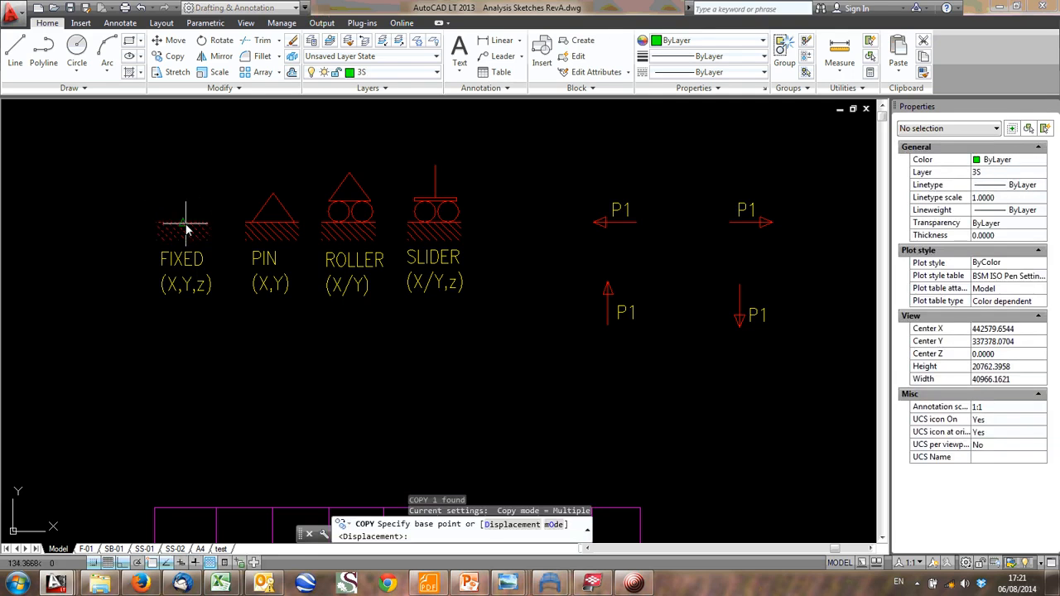
scroll(348, 336, down, 10)
middle_drag(345, 338, 236, 126)
scroll(313, 479, up, 6)
middle_drag(323, 473, 141, 321)
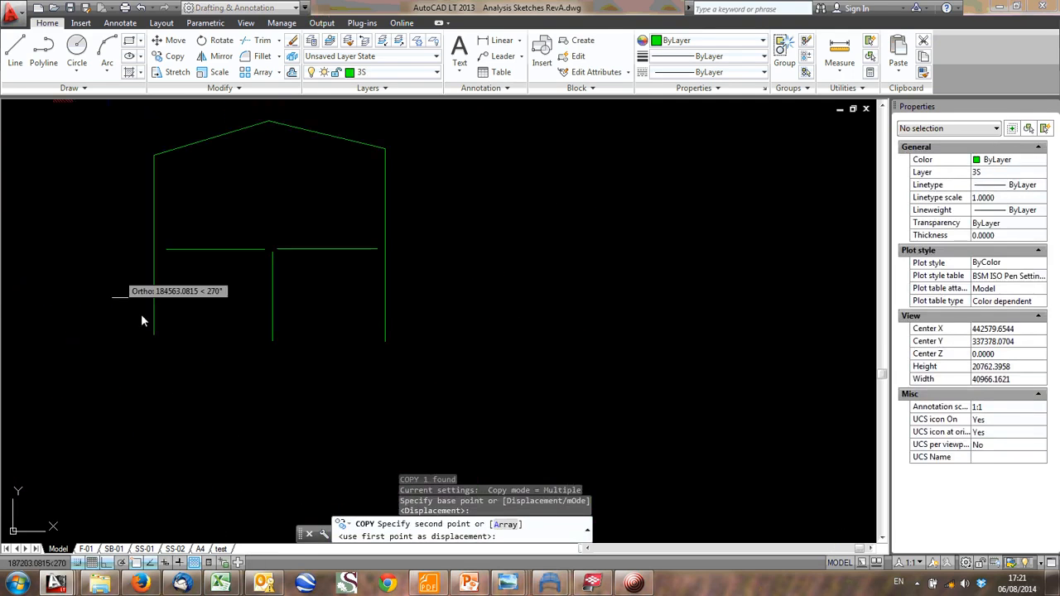
click(163, 341)
click(154, 337)
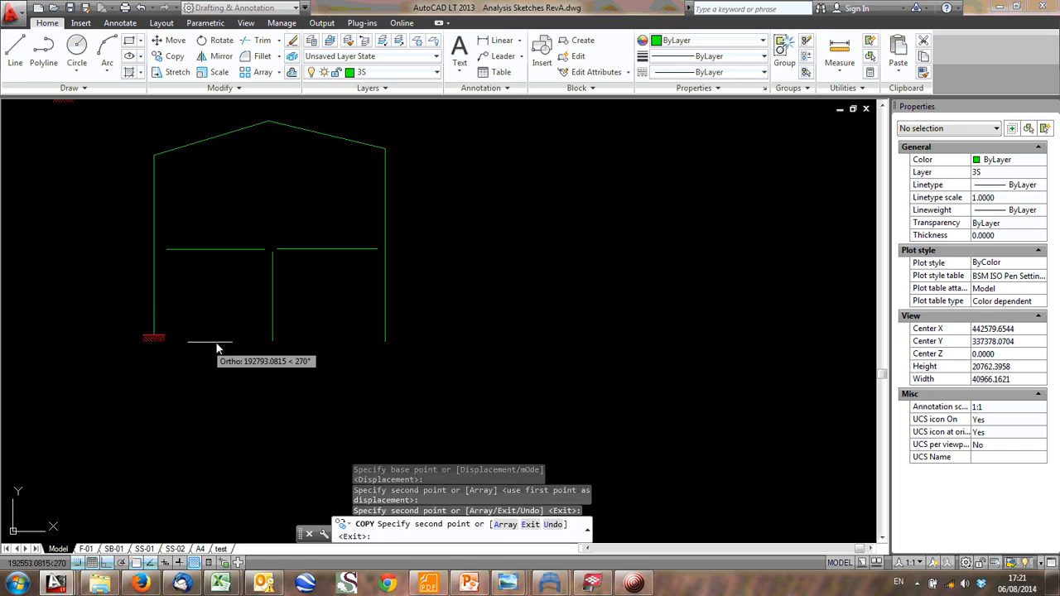
- Place further copies of the fixed support at the feet of the central and right columns, and end the copying
click(272, 342)
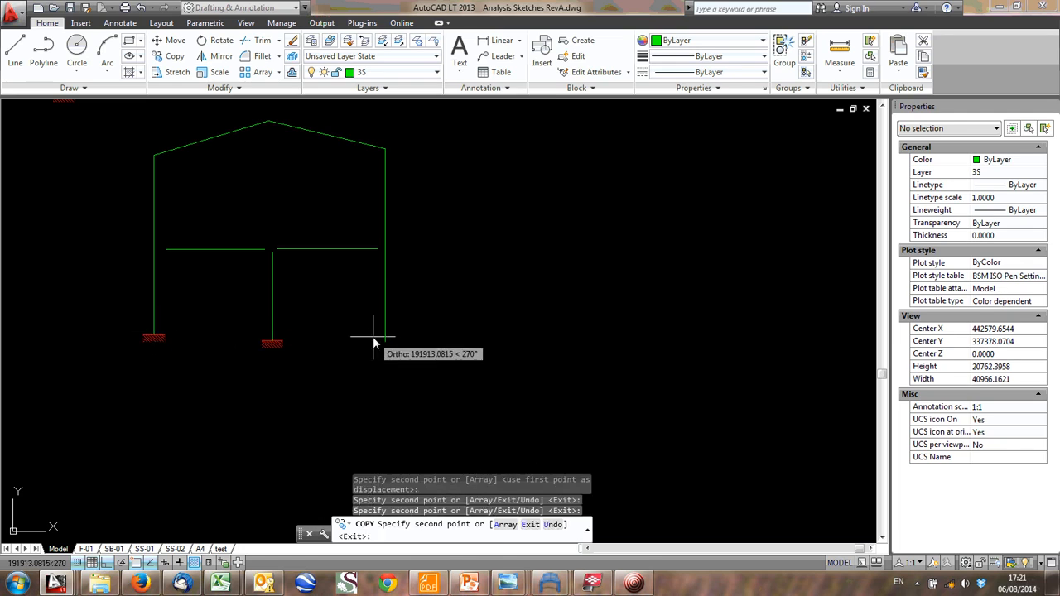
click(384, 343)
key(Escape)
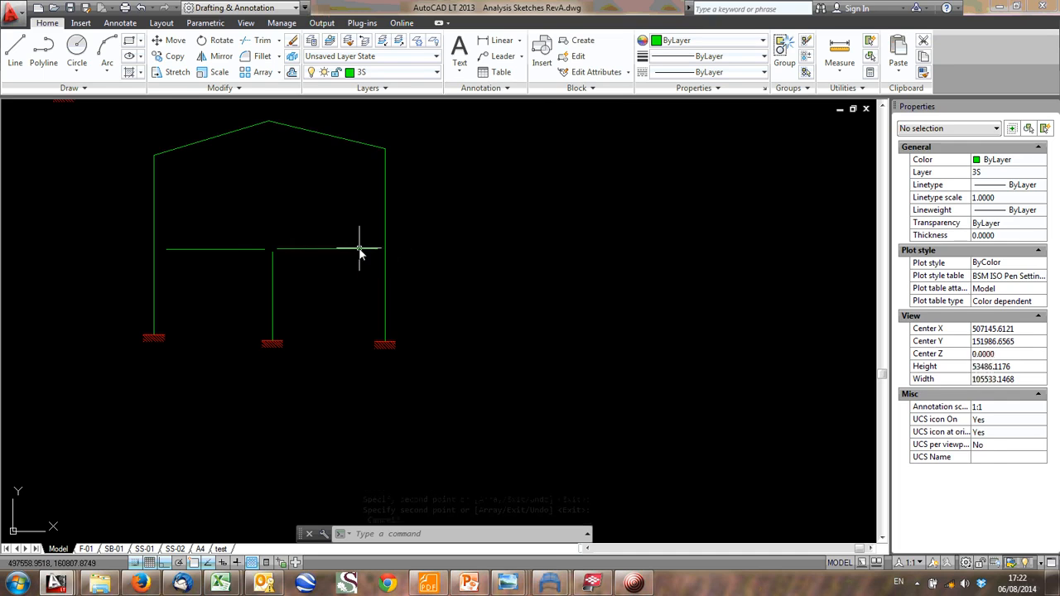
- Switch to the building model in Tekla BIMsight and orbit it to a raised corner view of the whole steel frame
scroll(361, 248, down, 1)
click(594, 584)
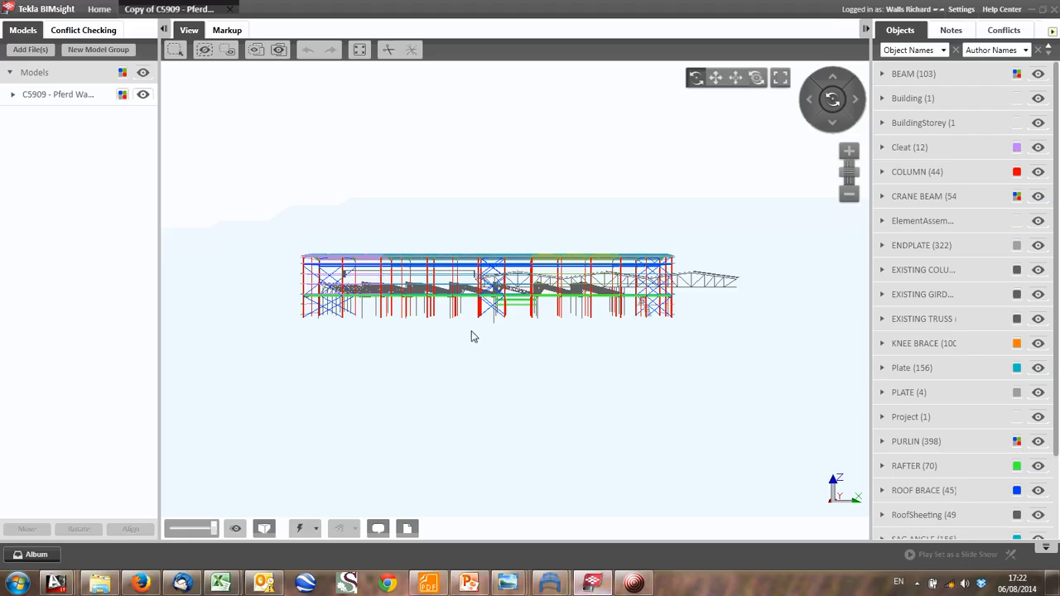
drag(472, 336, 273, 410)
drag(621, 332, 447, 307)
scroll(430, 367, up, 2)
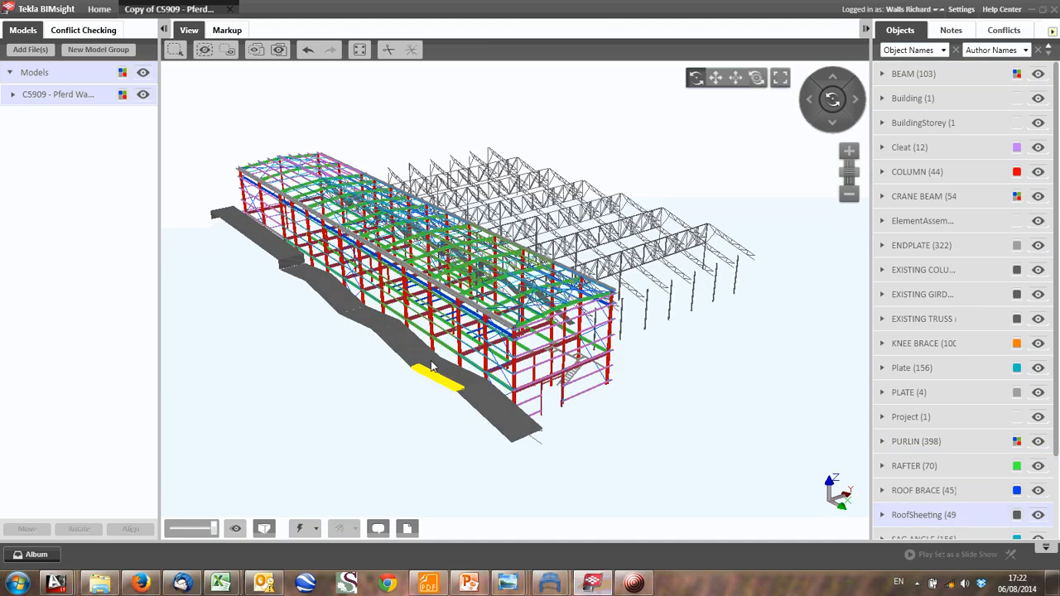
- Add a clipping plane on a column face along the building's long outer side to cut away the sheeting there
click(227, 30)
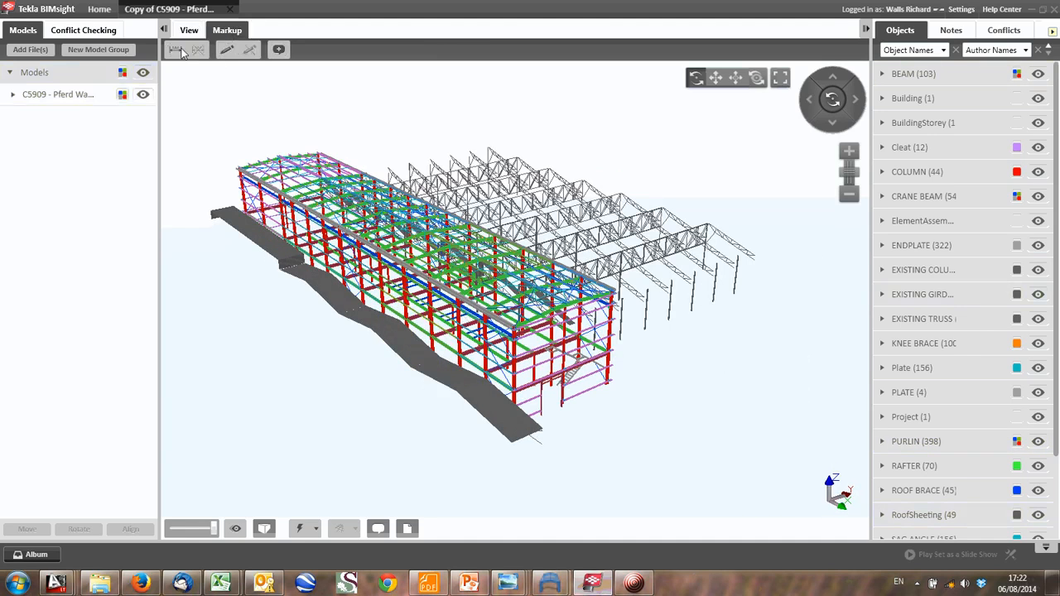
click(189, 32)
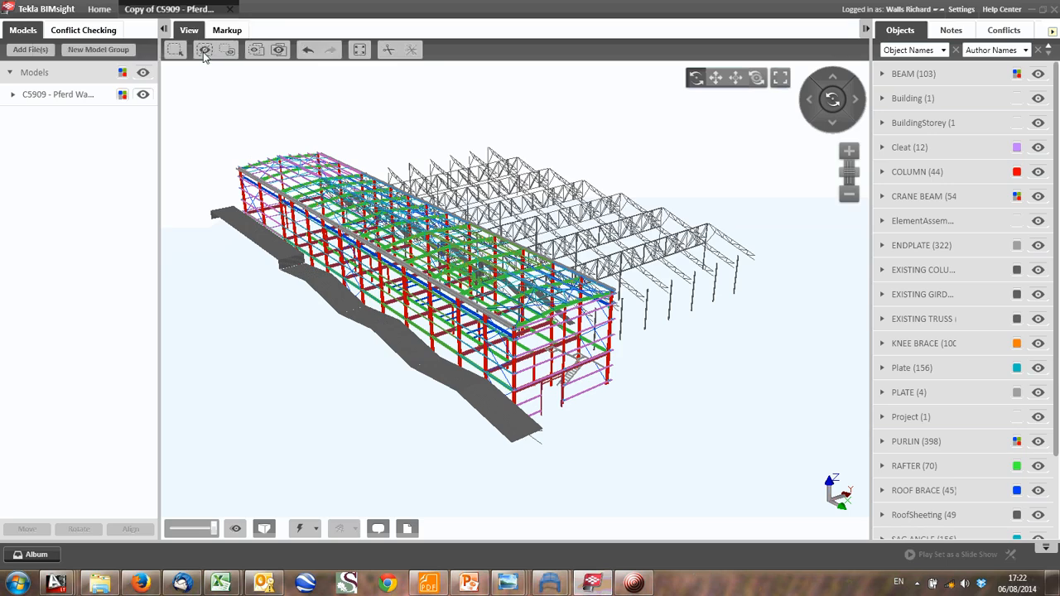
click(387, 50)
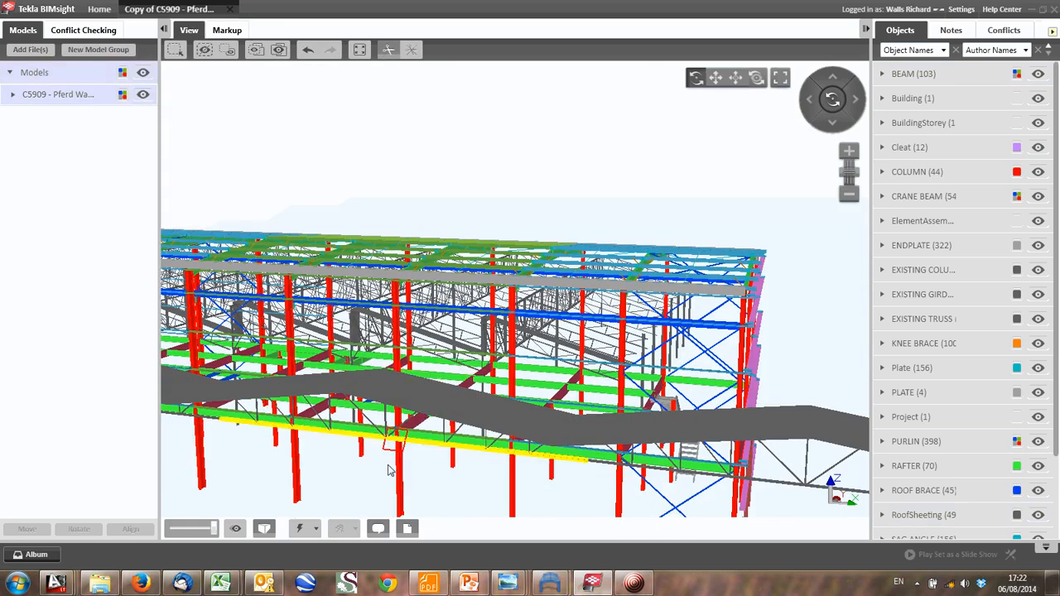
click(388, 469)
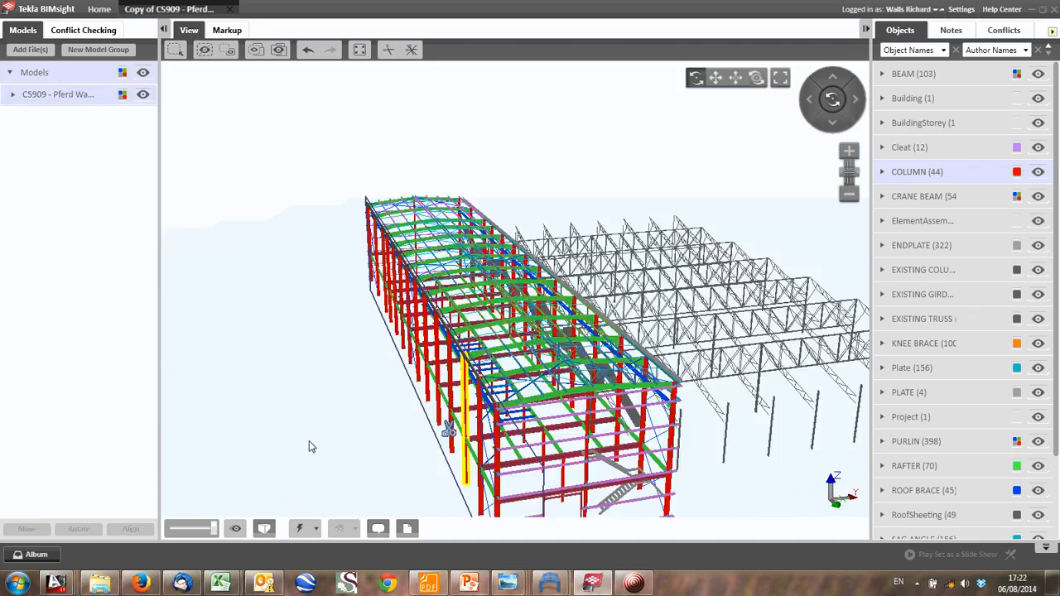
- Add a second clipping plane on a column face along the opposite long side to cut off the adjoining existing truss structure
drag(312, 447, 259, 389)
drag(421, 377, 308, 352)
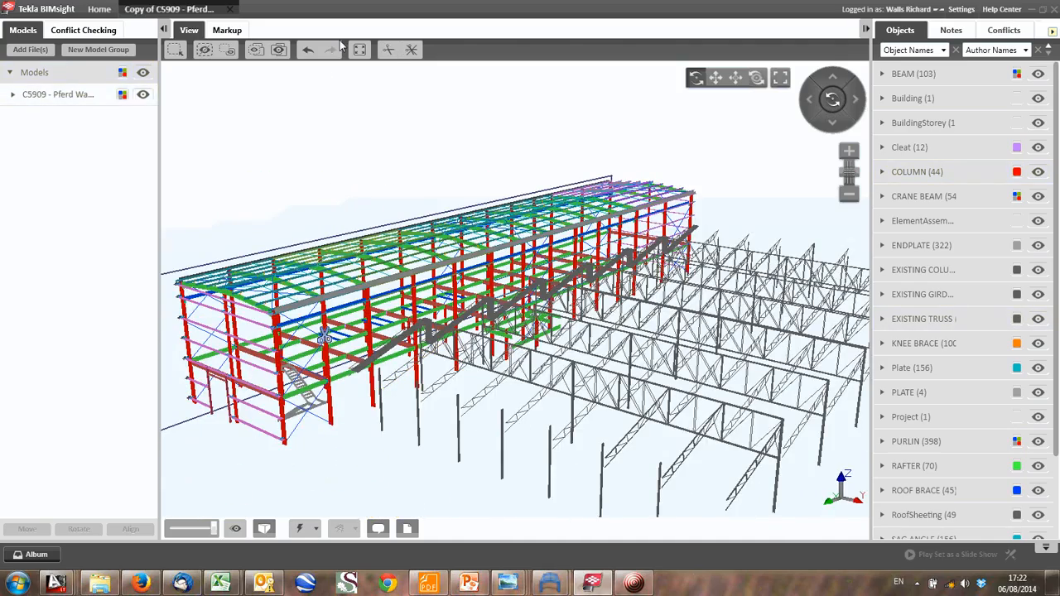
click(390, 49)
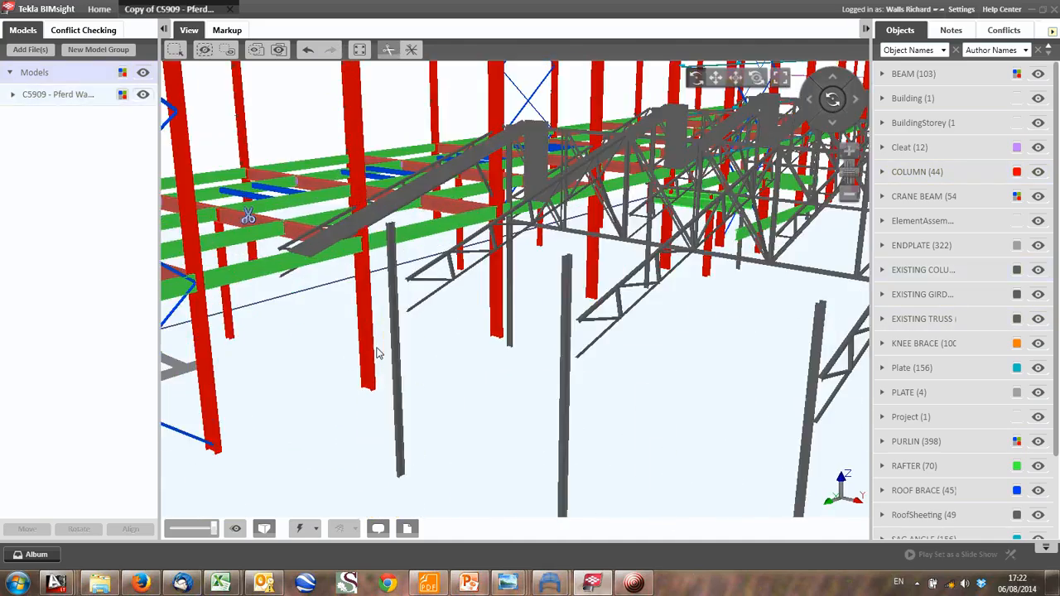
click(372, 349)
scroll(371, 349, down, 3)
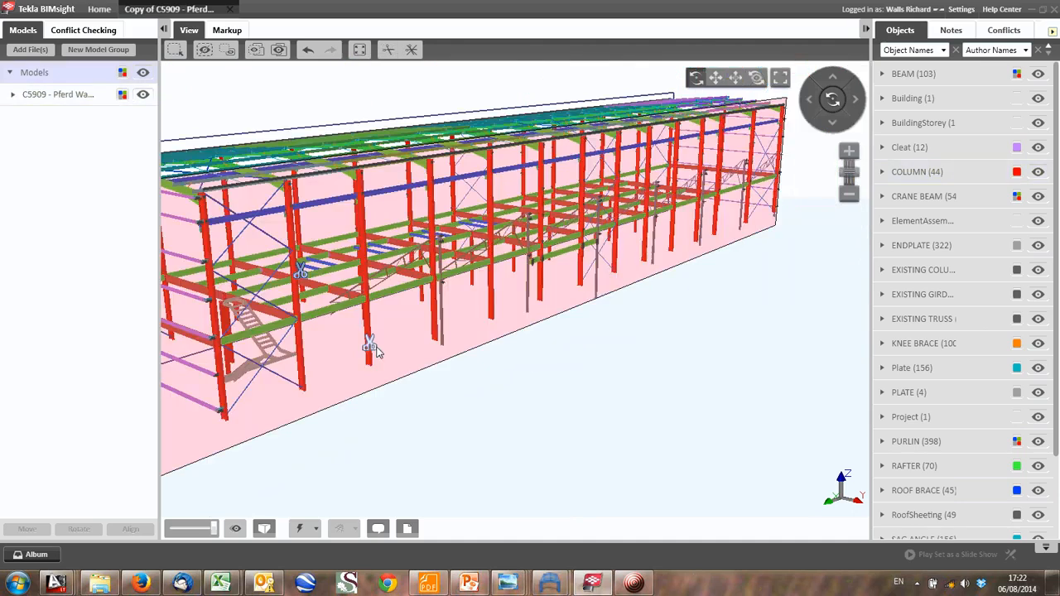
click(372, 351)
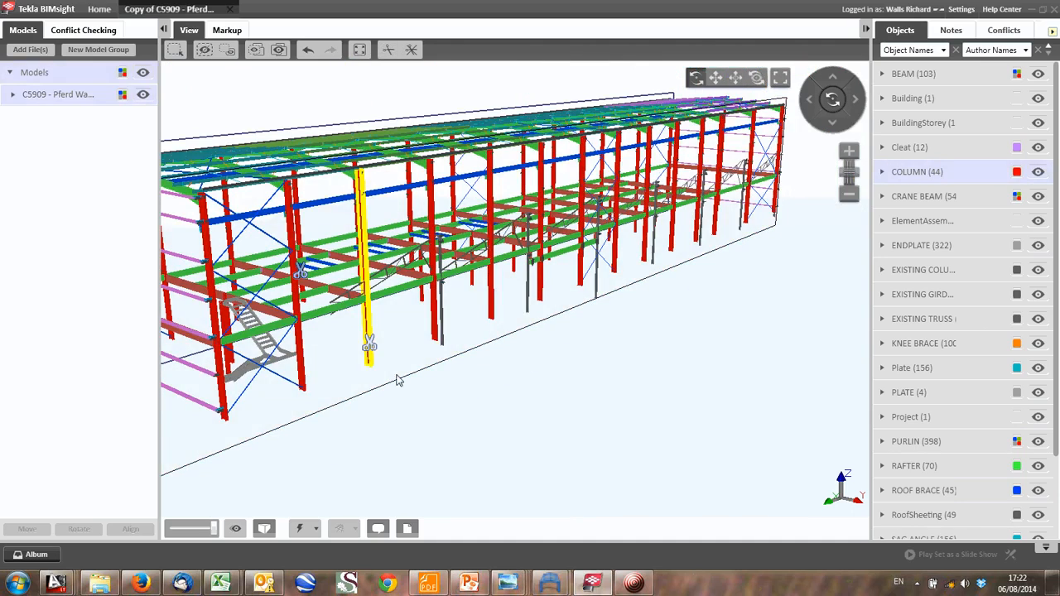
- Examine the clipped frame from both sides and the gable end, following the mezzanine beams, internal columns and portal columns
drag(398, 379, 447, 290)
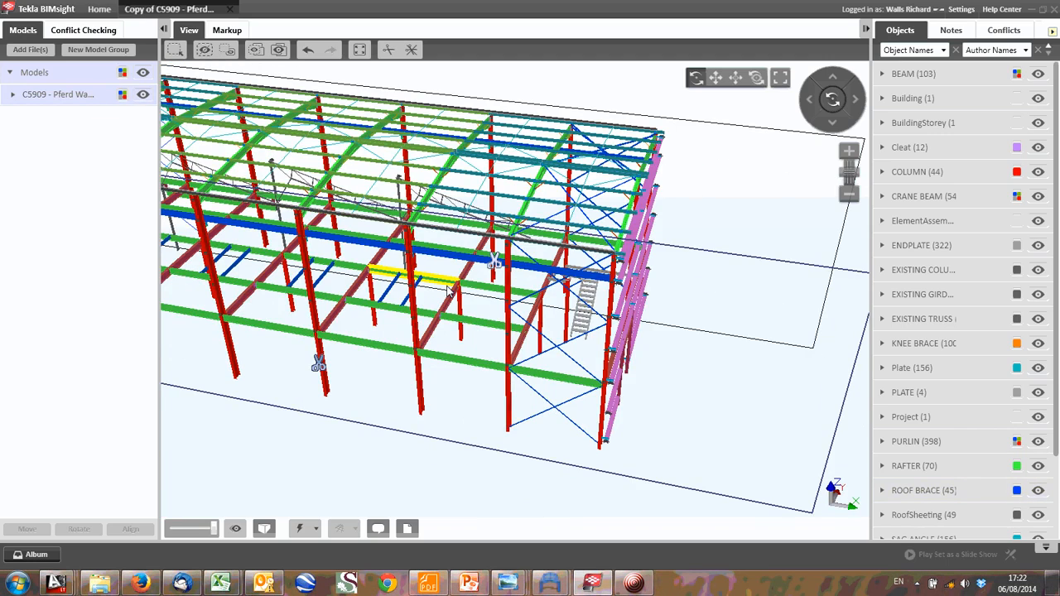
middle_drag(448, 290, 726, 317)
middle_drag(399, 279, 673, 310)
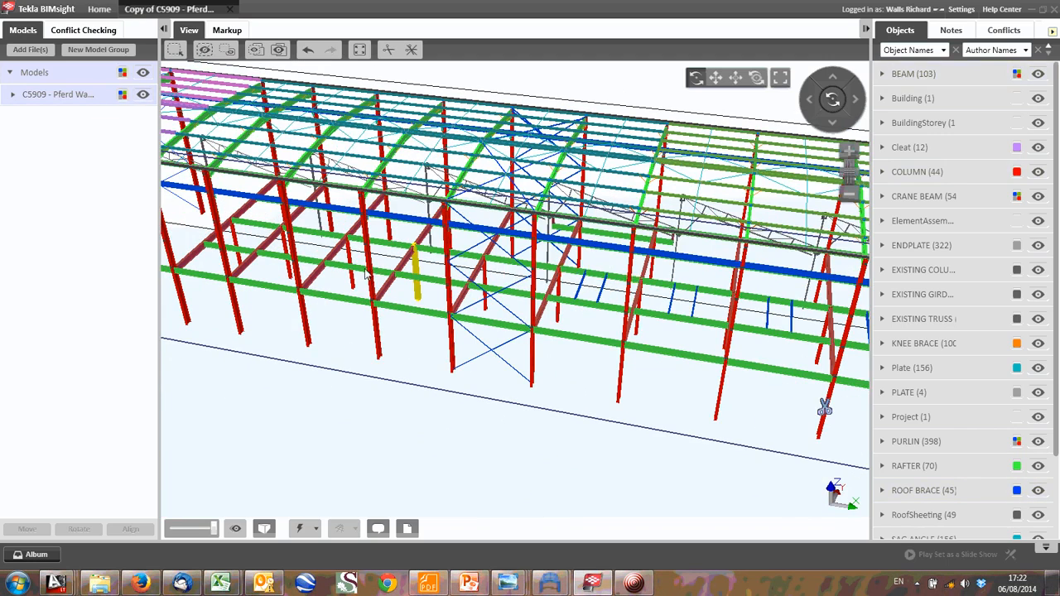
middle_drag(288, 264, 374, 303)
drag(374, 303, 633, 363)
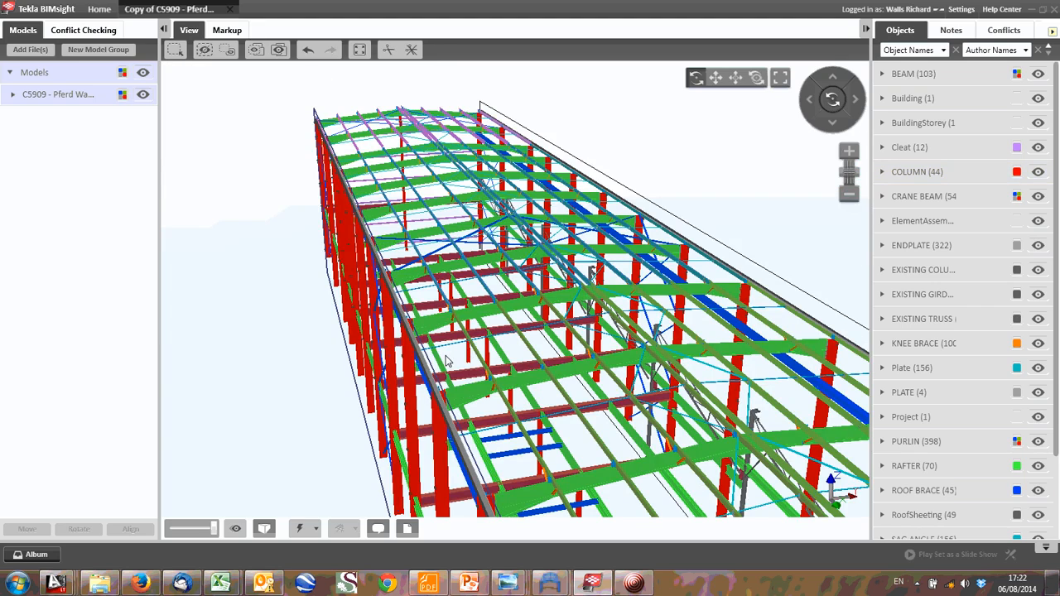
middle_drag(633, 363, 455, 342)
scroll(393, 277, down, 3)
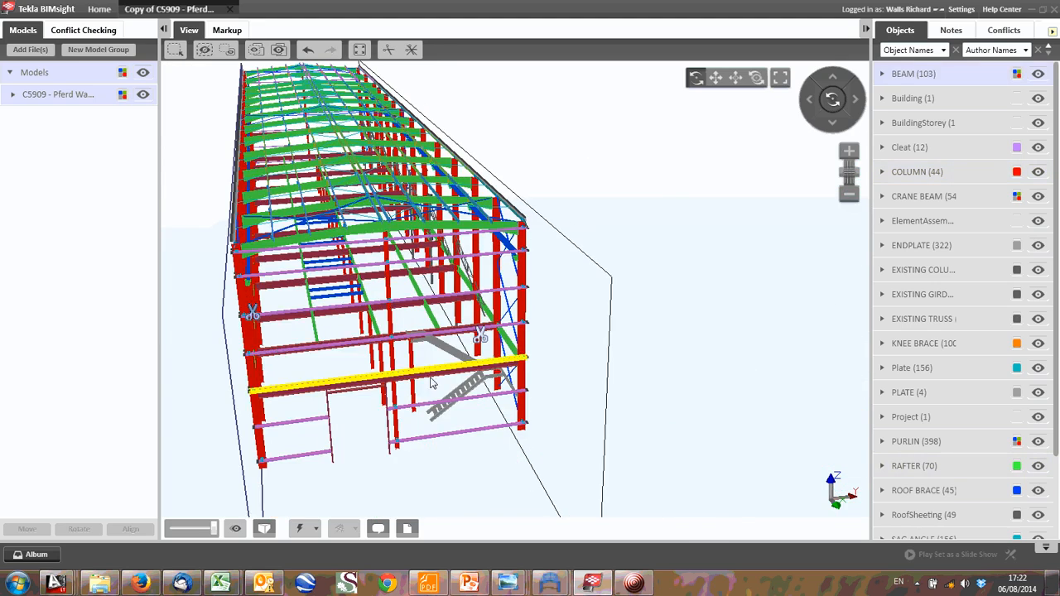
drag(433, 381, 586, 330)
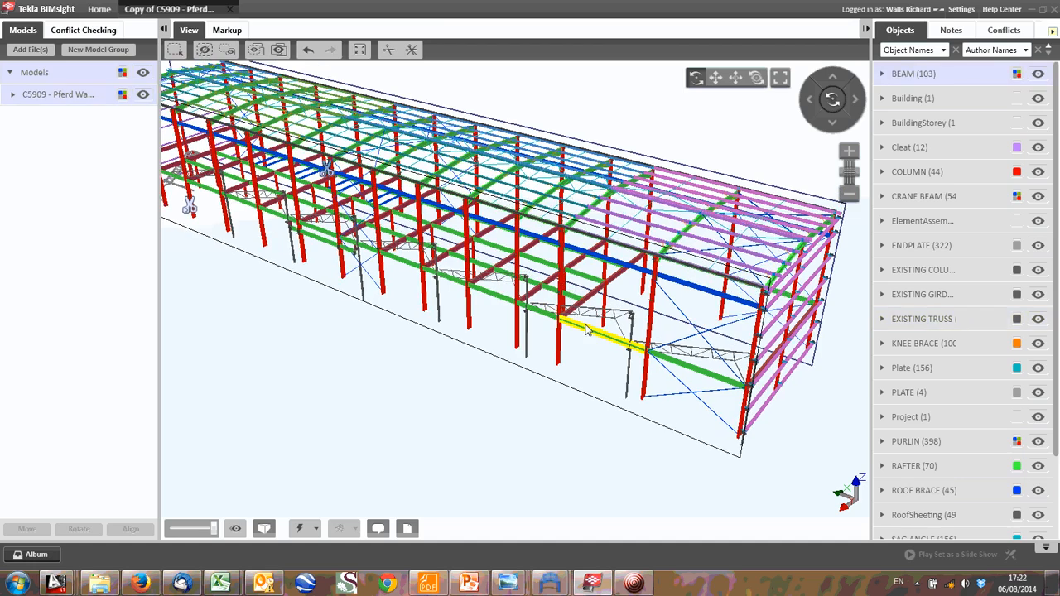
scroll(582, 349, up, 3)
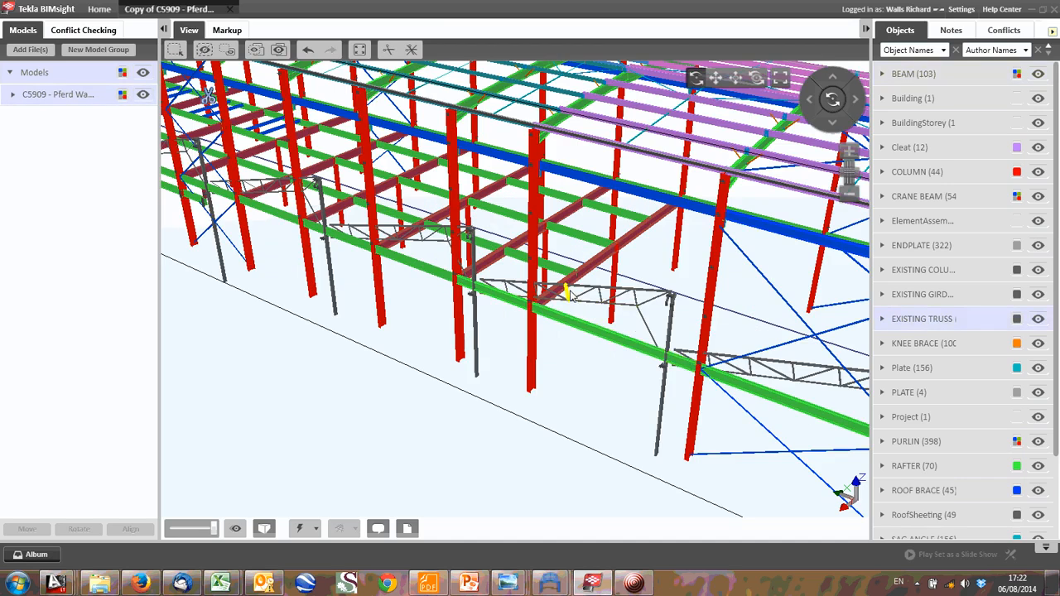
scroll(657, 346, down, 3)
scroll(657, 347, down, 3)
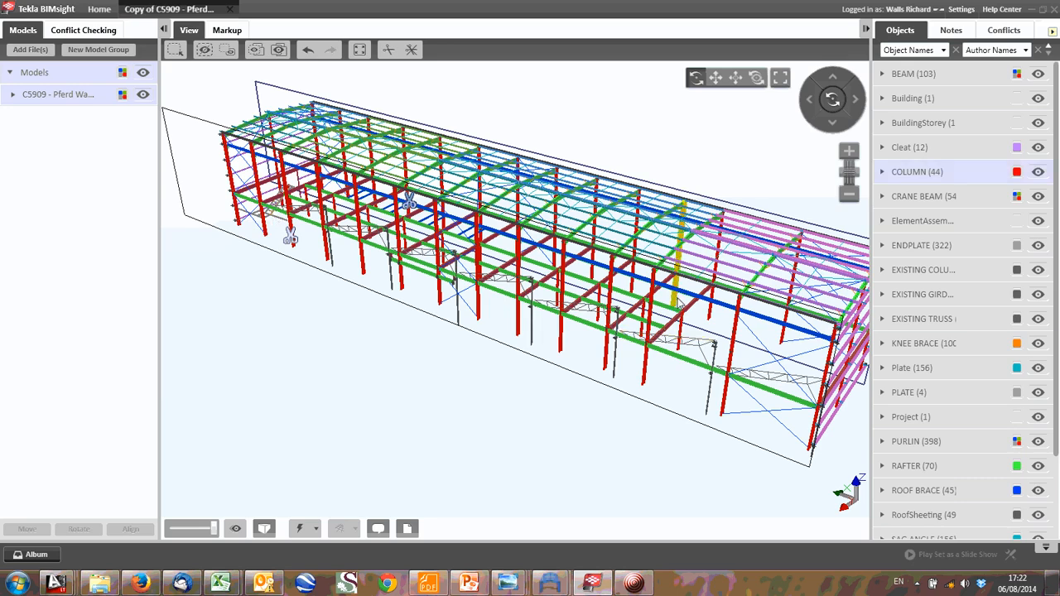
drag(676, 281, 609, 319)
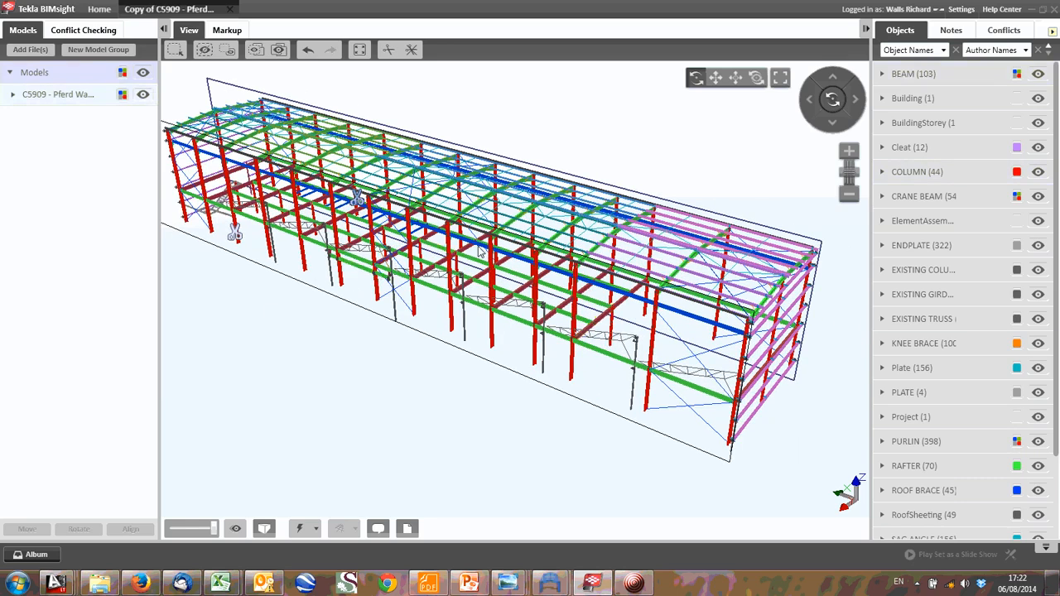
- Sketch two freehand red markup lines running down and outward from the internal column beneath the mezzanine beam near the edge of the floor
scroll(527, 325, up, 2)
scroll(527, 325, up, 4)
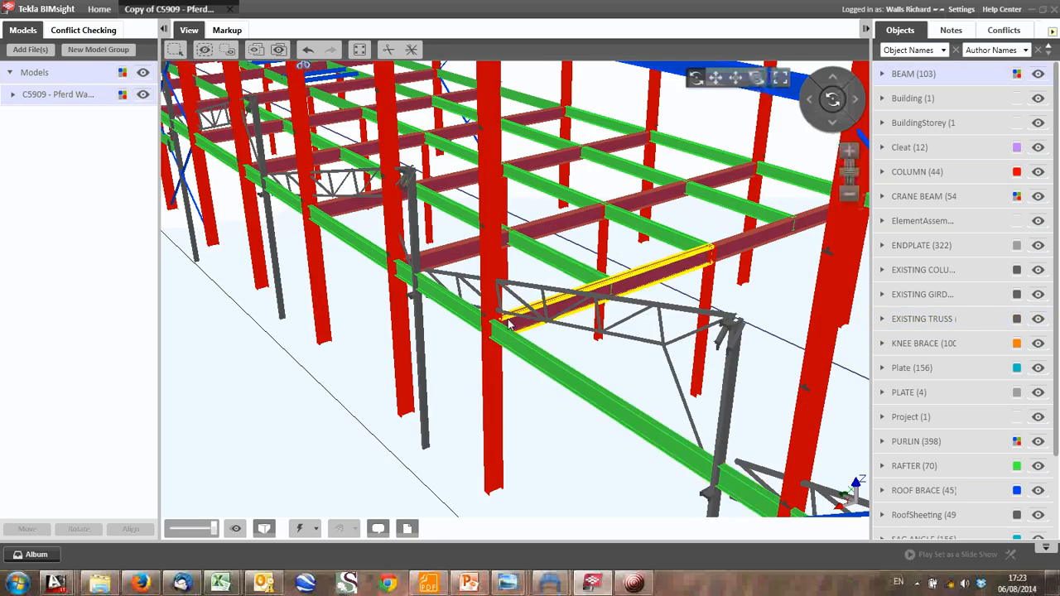
click(227, 30)
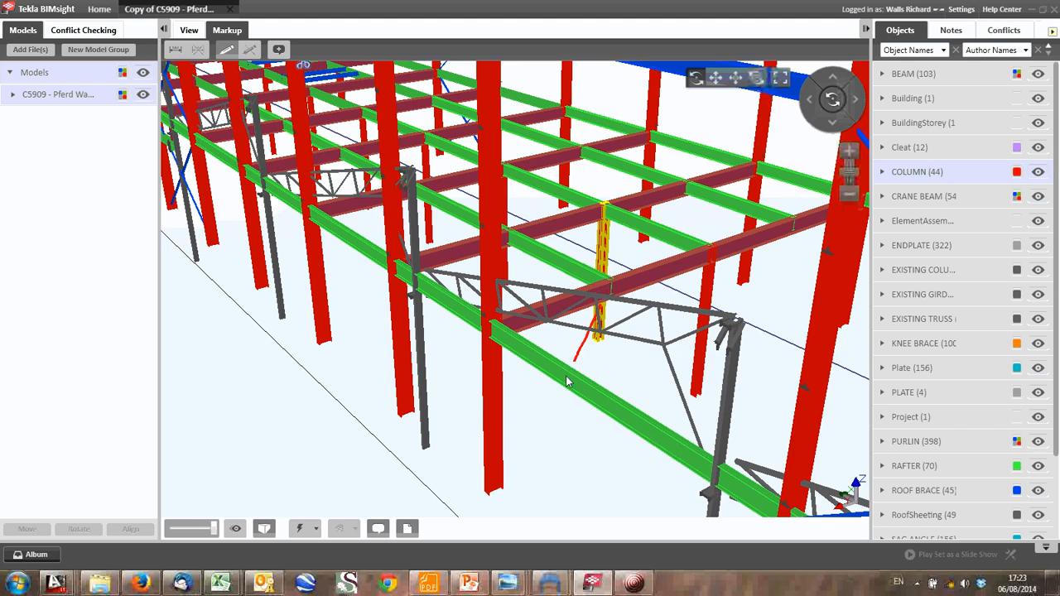
drag(523, 476, 521, 473)
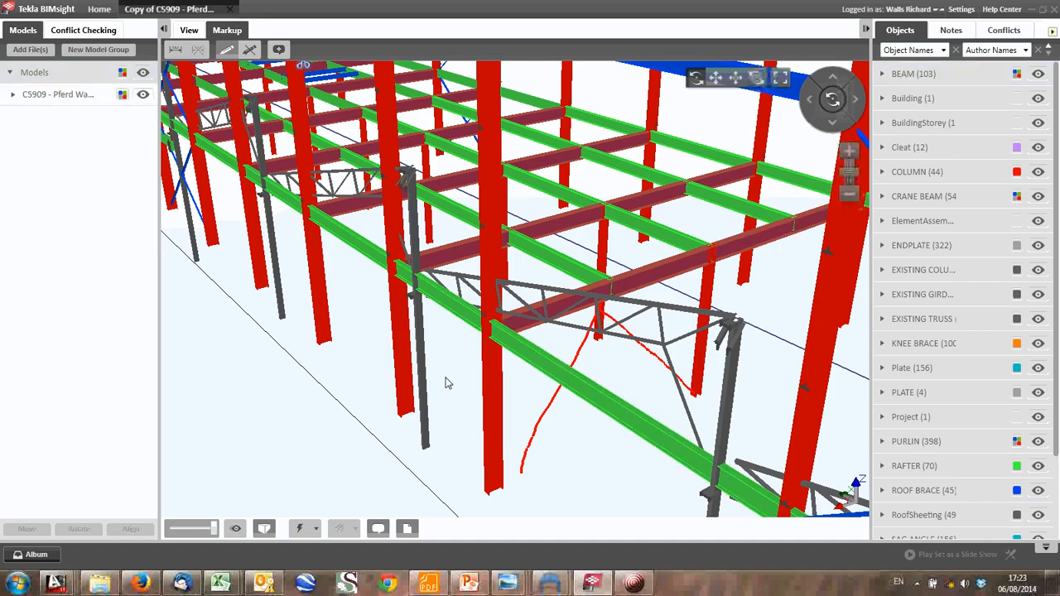
- Sketch crossing freehand red markup lines between the outer columns below the mezzanine edge beam, near the braced bay by the staircase
scroll(363, 350, down, 2)
scroll(530, 390, down, 2)
scroll(505, 285, up, 2)
scroll(313, 177, up, 2)
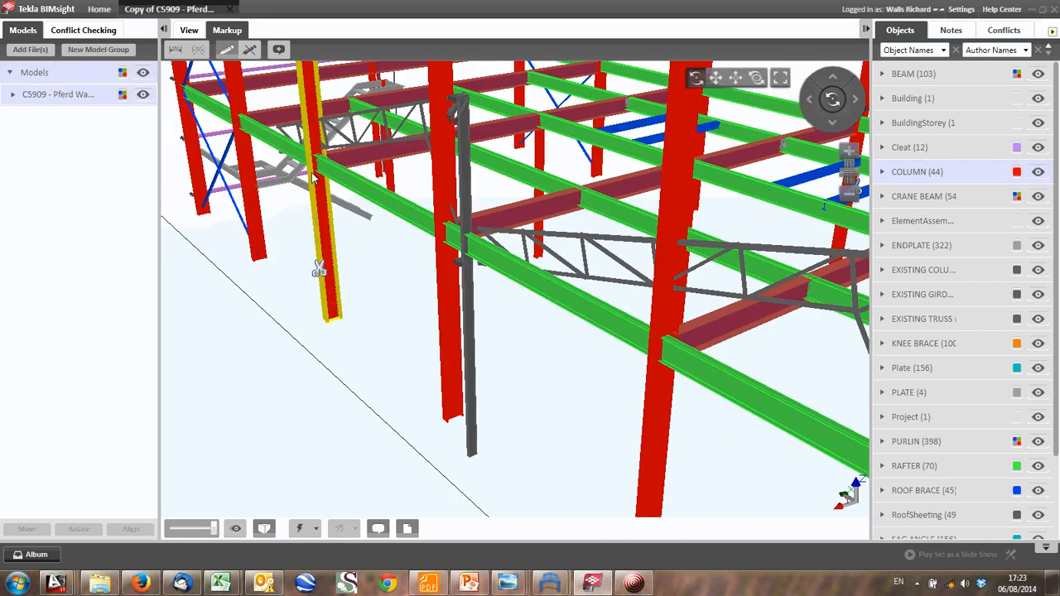
scroll(302, 274, up, 3)
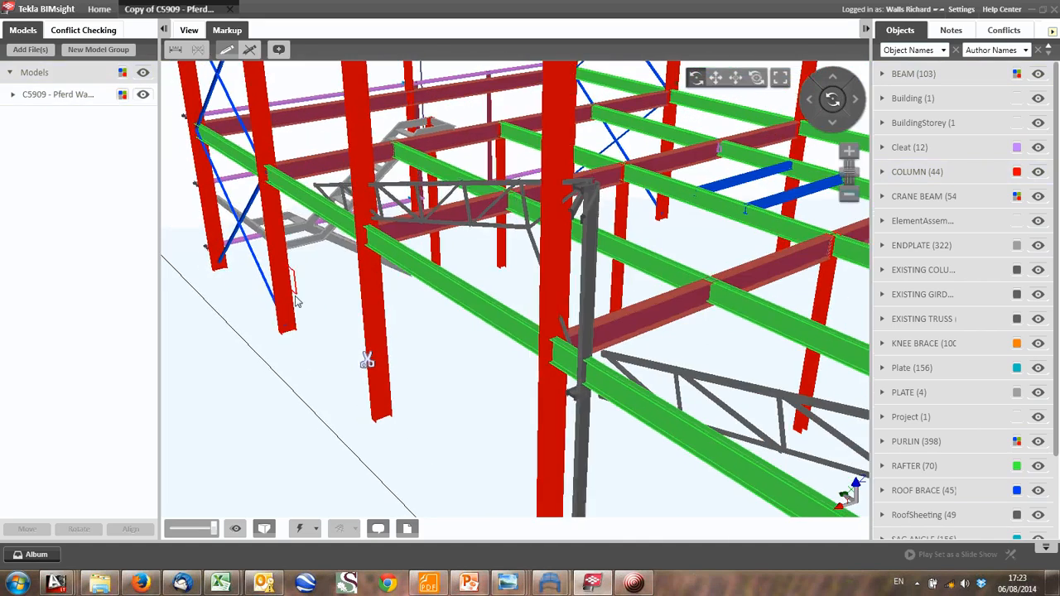
drag(296, 296, 363, 323)
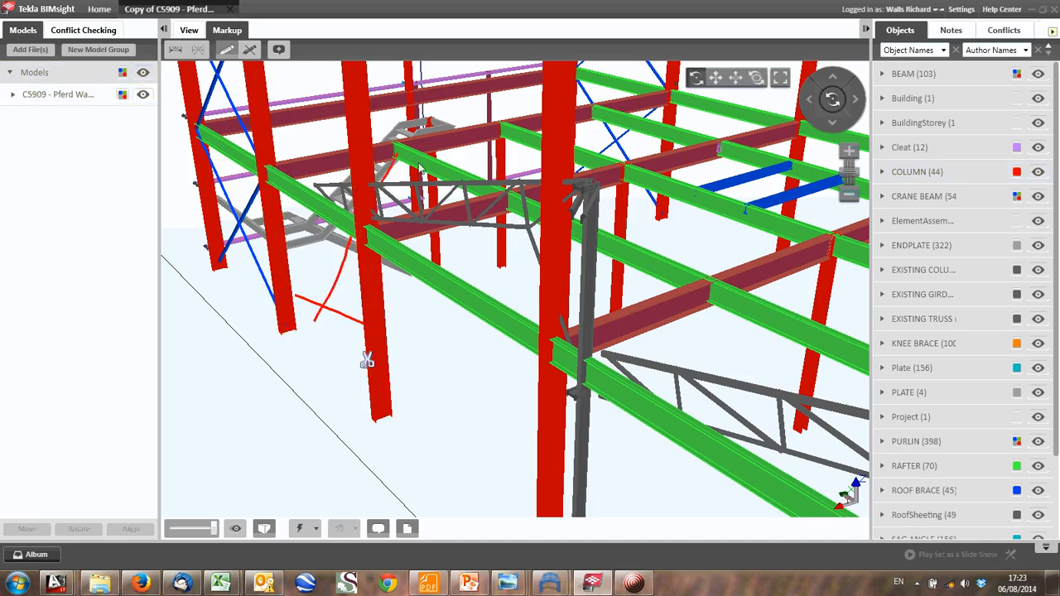
- Examine the clipped frame from the crossed markup lines by the internal columns along the mezzanine beams to the braced bay at the gable end
scroll(514, 252, down, 5)
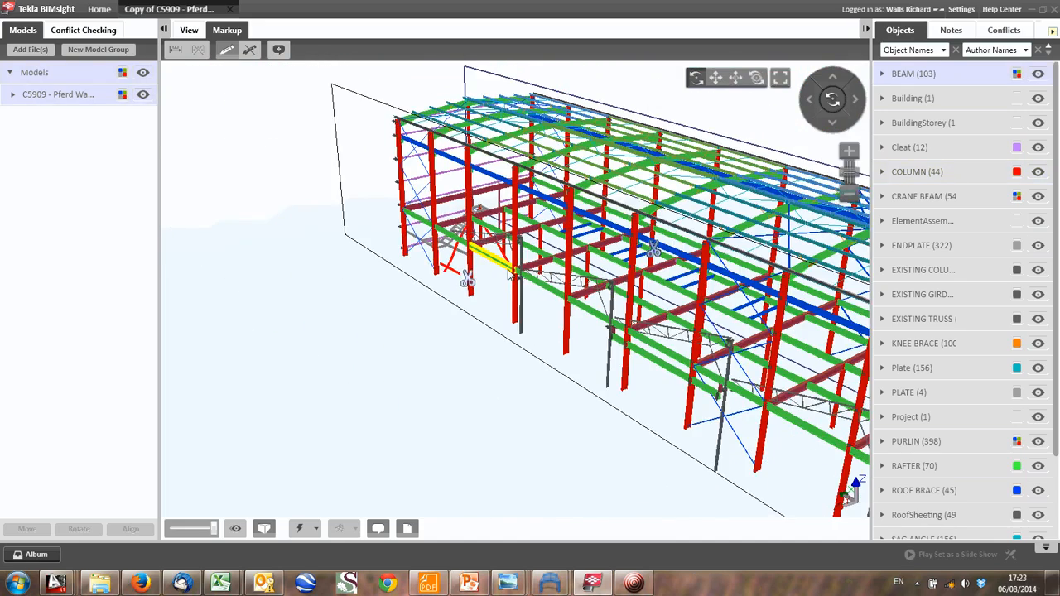
middle_drag(511, 273, 393, 312)
scroll(391, 236, down, 3)
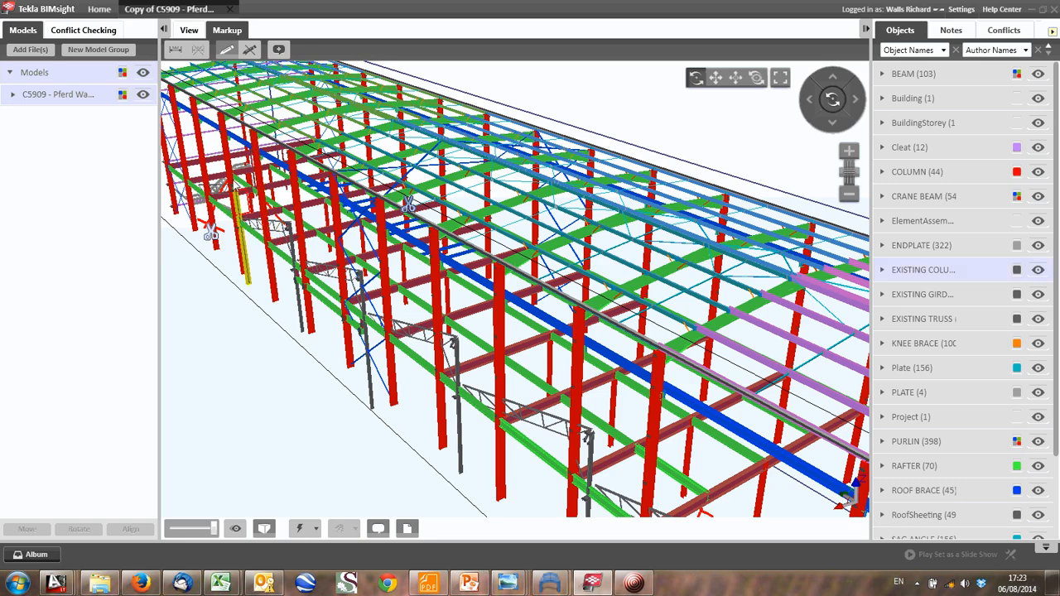
scroll(345, 206, down, 2)
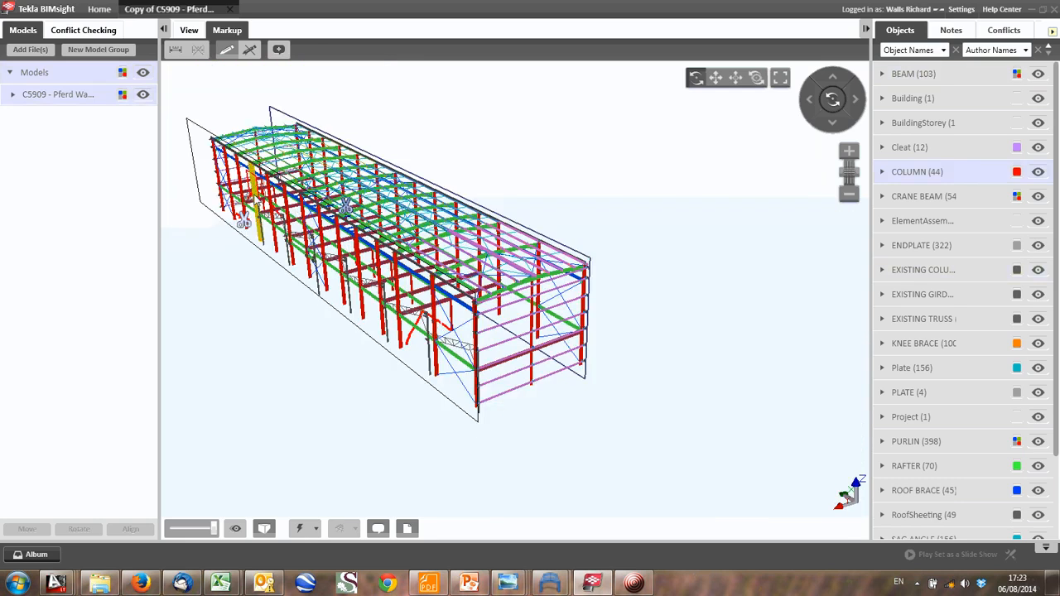
scroll(346, 205, up, 5)
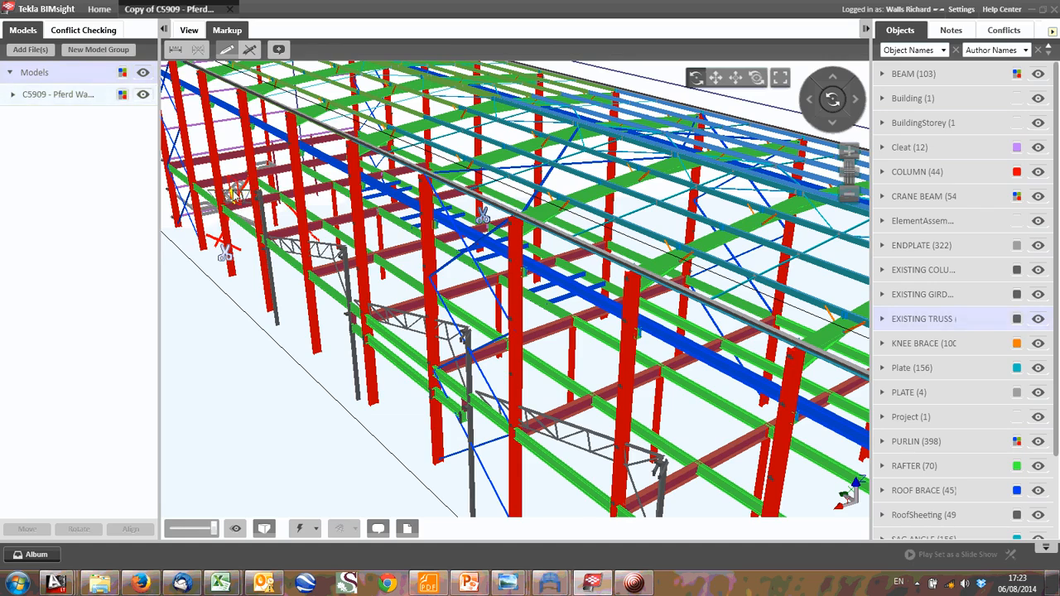
scroll(482, 217, down, 5)
scroll(365, 136, up, 5)
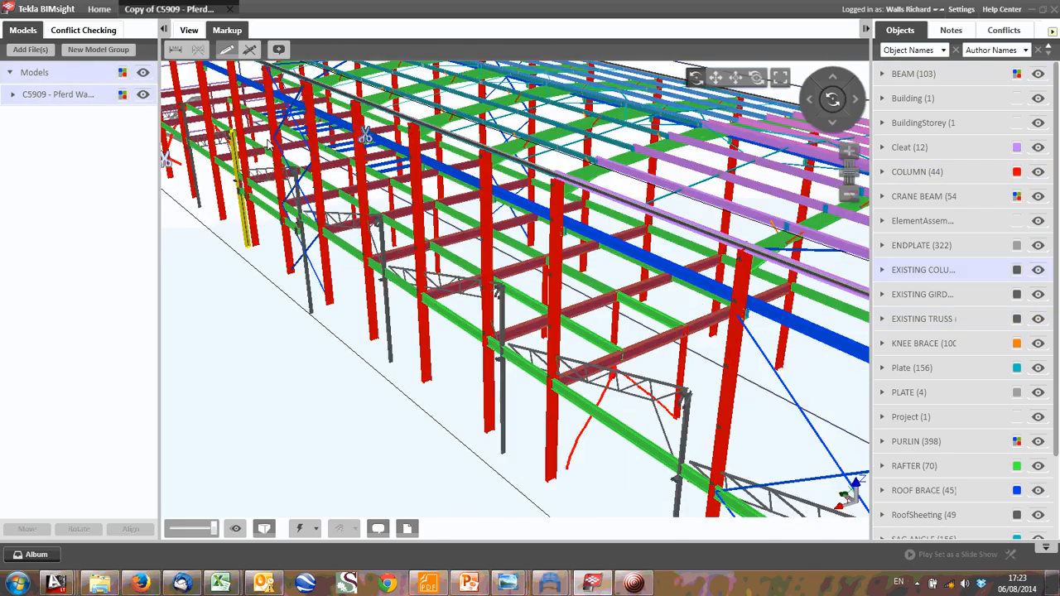
middle_drag(599, 396, 484, 338)
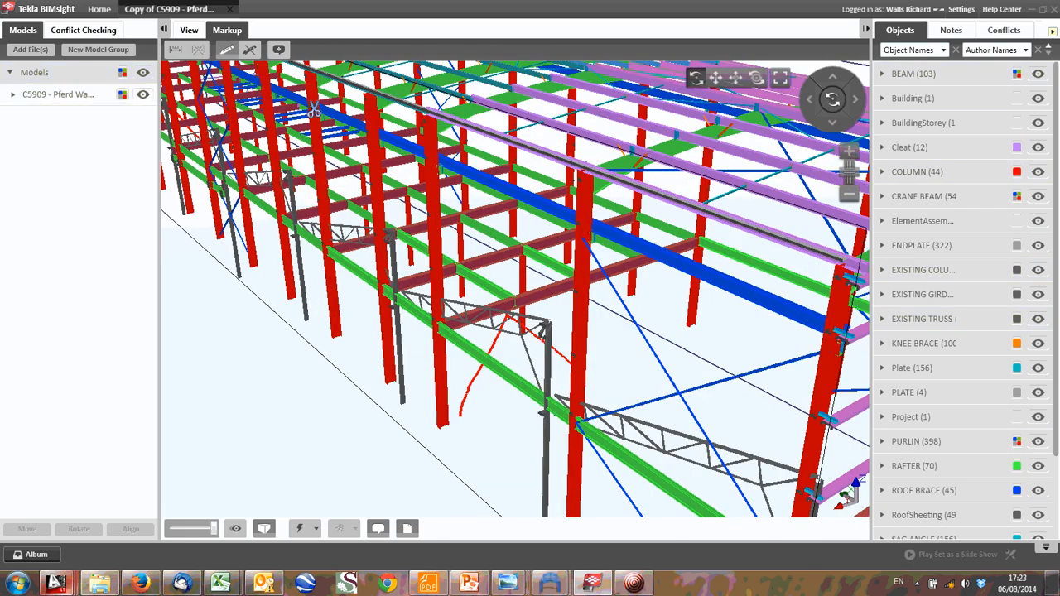
- Switch to the Analysis Sketches RevA drawing in AutoCAD and locate the fixed, pin, roller and slider support symbols
mouse_move(55, 584)
click(83, 510)
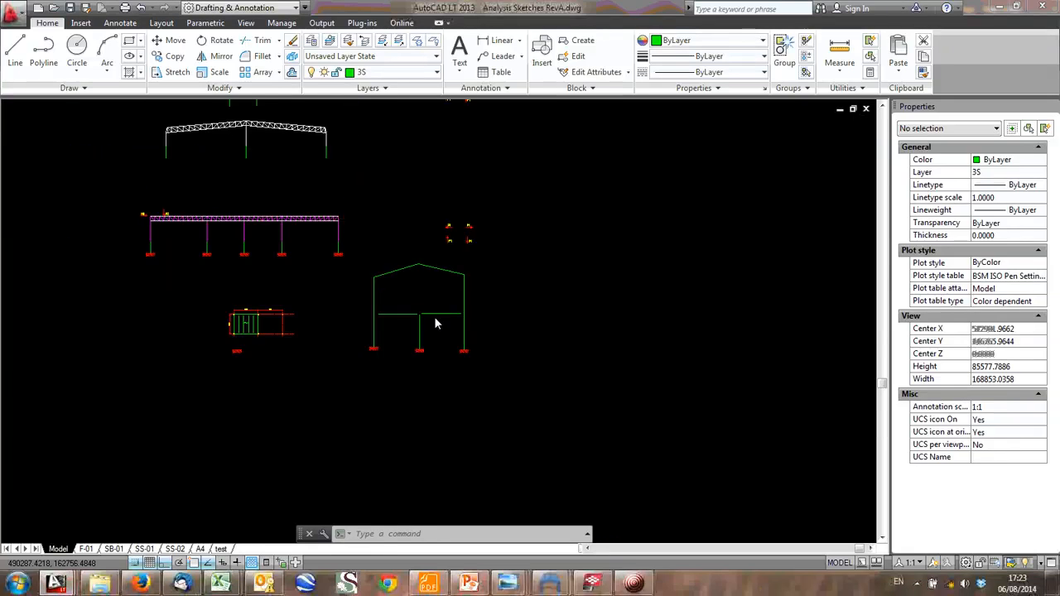
scroll(436, 318, down, 1)
scroll(445, 410, down, 1)
middle_drag(402, 153, 462, 388)
scroll(437, 203, up, 2)
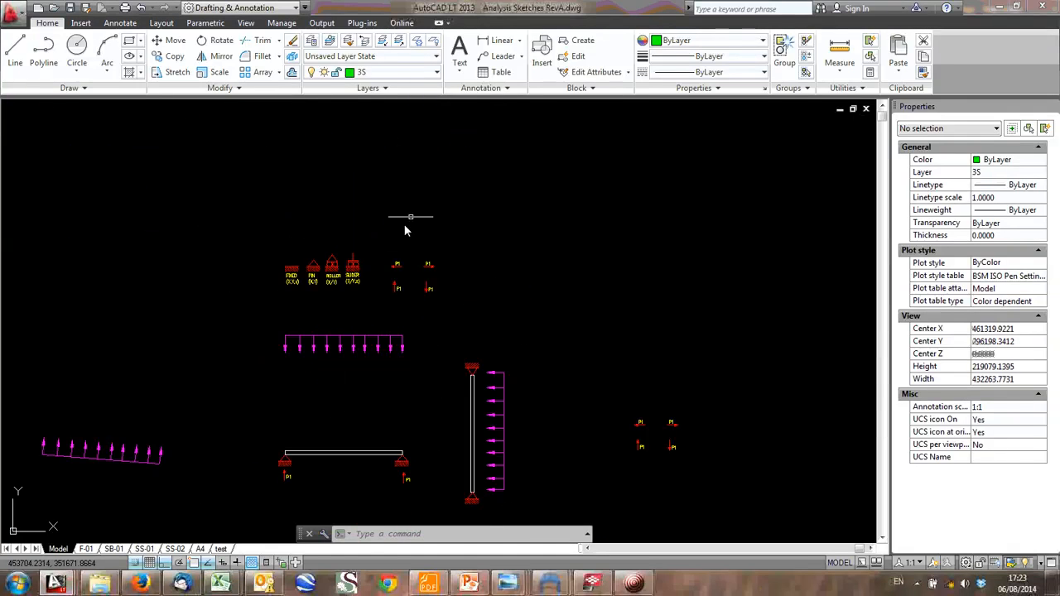
scroll(292, 283, up, 8)
- Copy the roller support symbol by its apex onto the portal frame's right column at mezzanine beam level
click(312, 258)
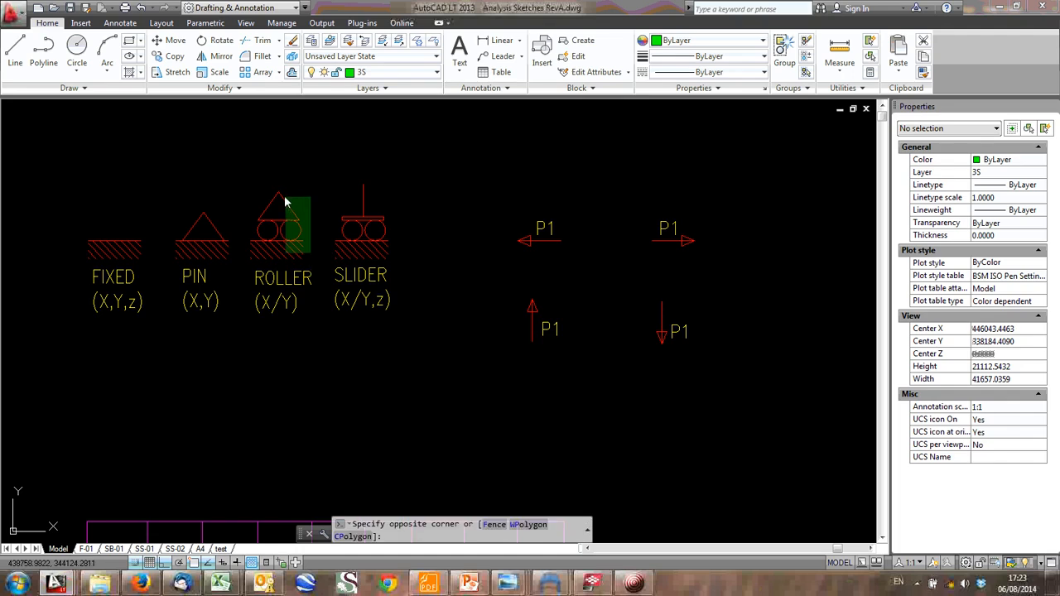
click(298, 240)
text(co)
key(Return)
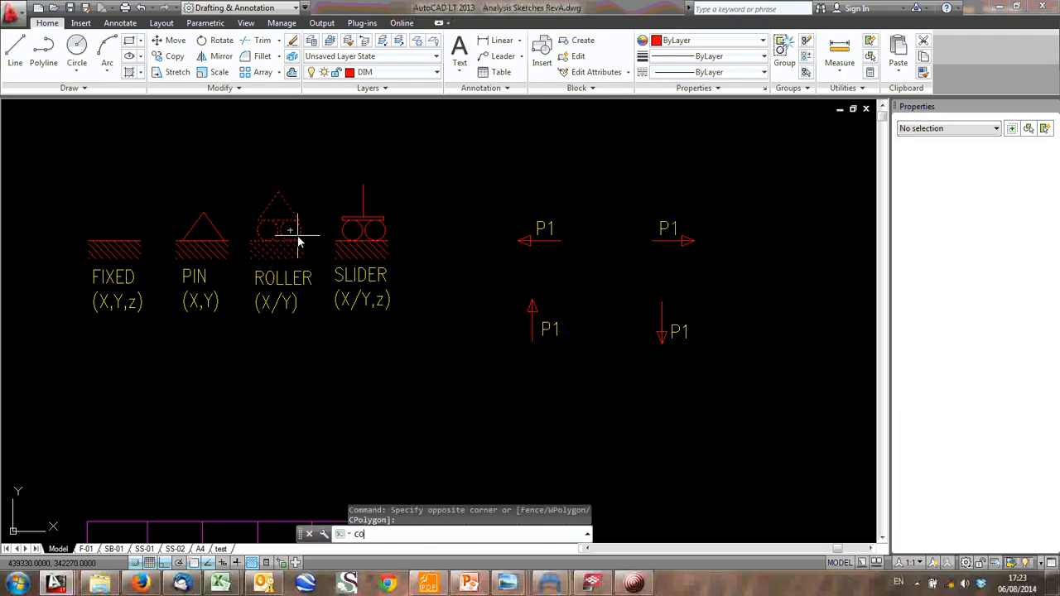
click(284, 194)
scroll(401, 273, down, 4)
middle_drag(462, 328, 373, 151)
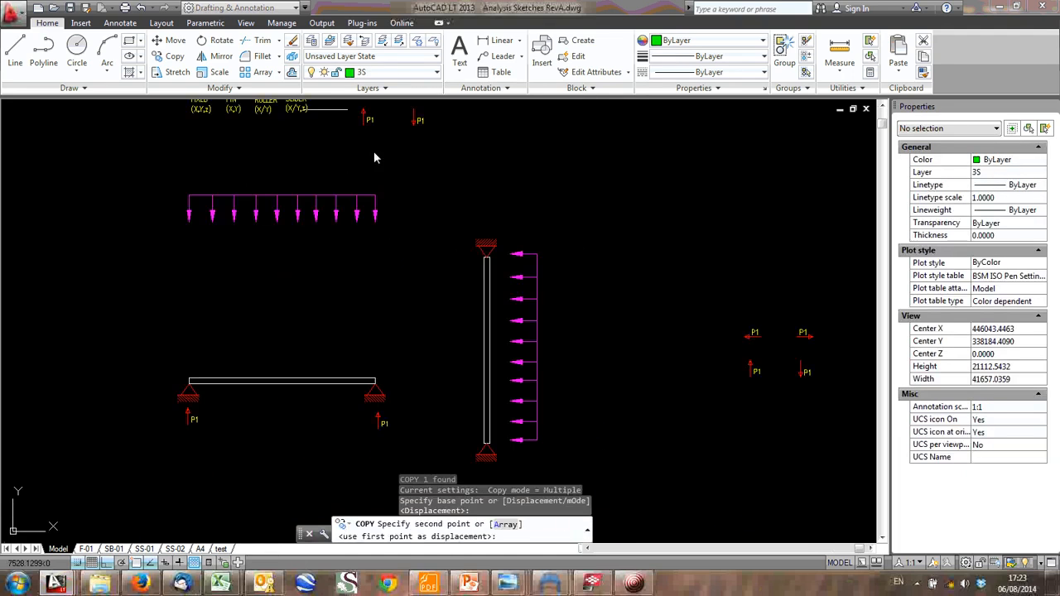
middle_drag(438, 252, 374, 69)
scroll(373, 71, down, 2)
middle_drag(383, 140, 377, 130)
middle_drag(392, 385, 331, 177)
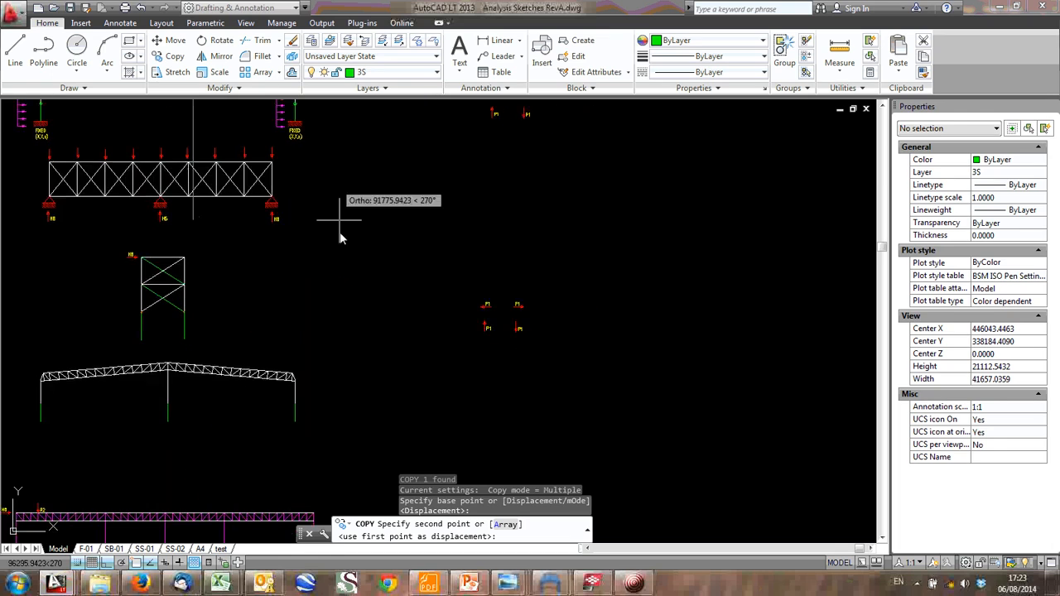
middle_drag(371, 404, 321, 166)
middle_drag(375, 418, 295, 271)
scroll(370, 306, up, 6)
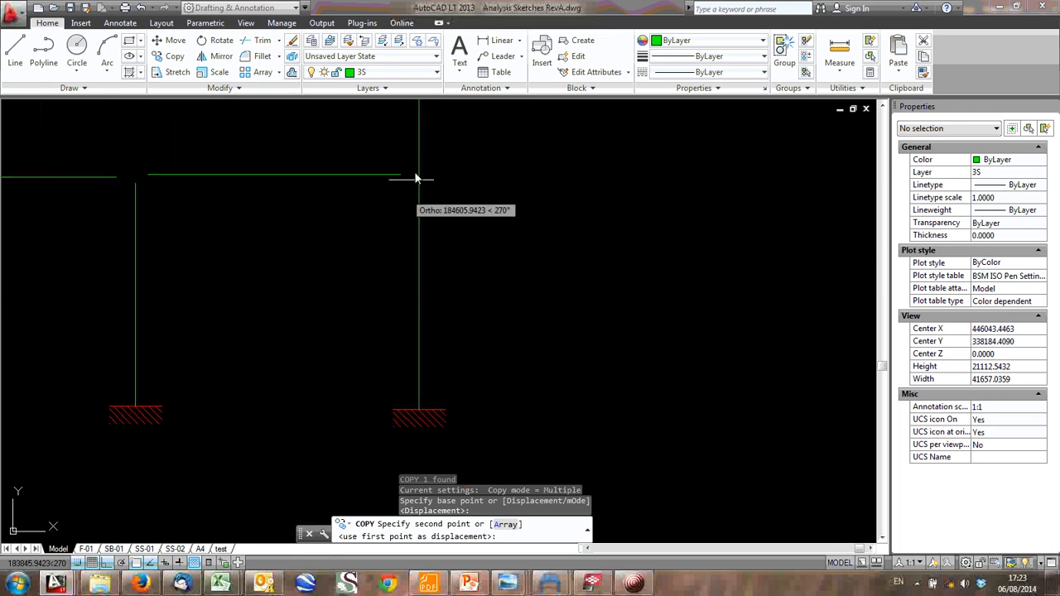
click(419, 169)
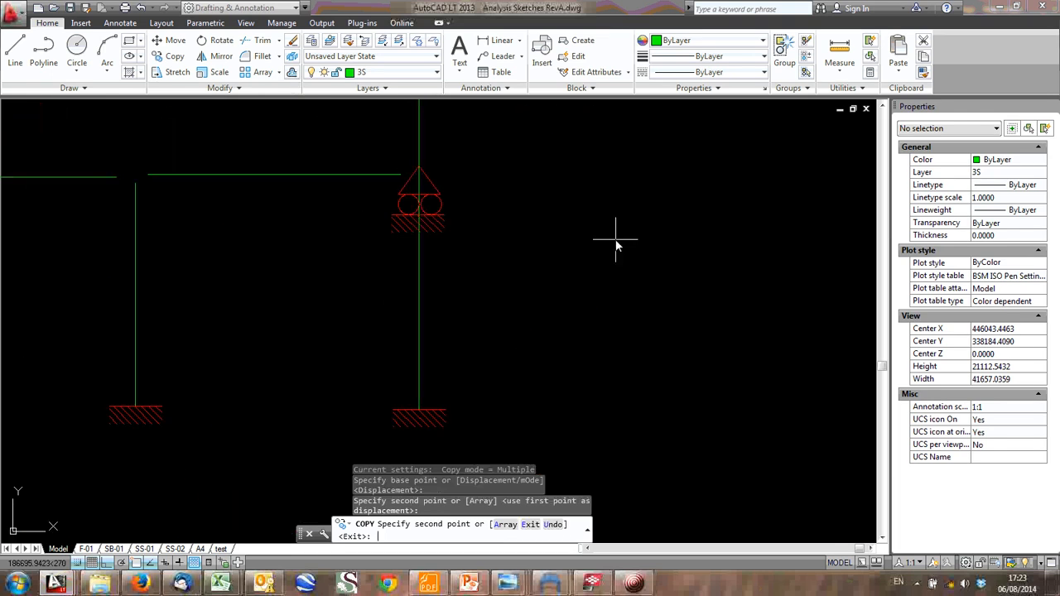
key(Escape)
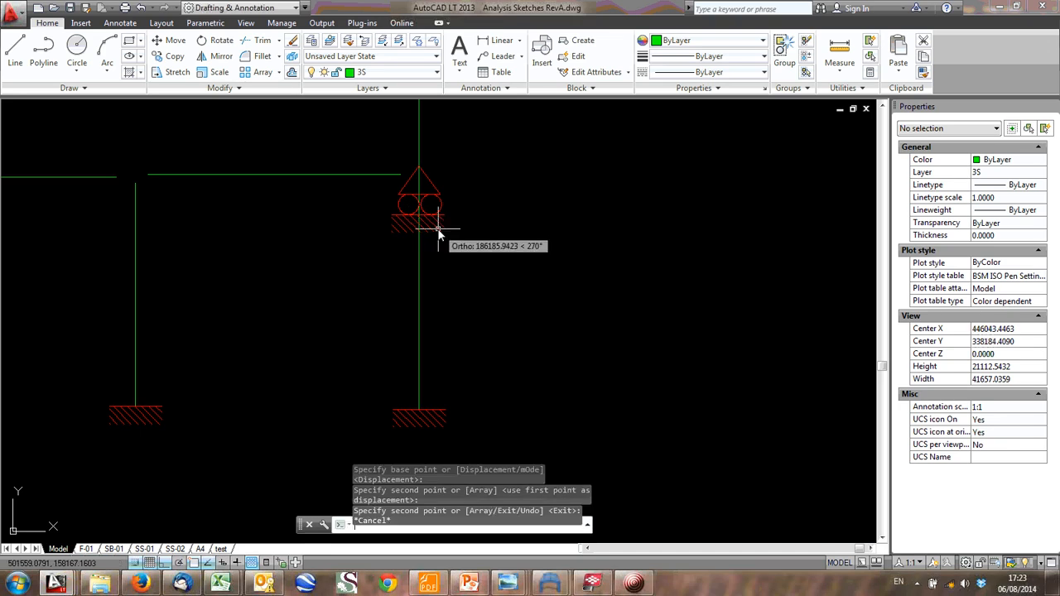
- Rotate the copied roller support by -90 degrees about its apex on the right column
click(439, 228)
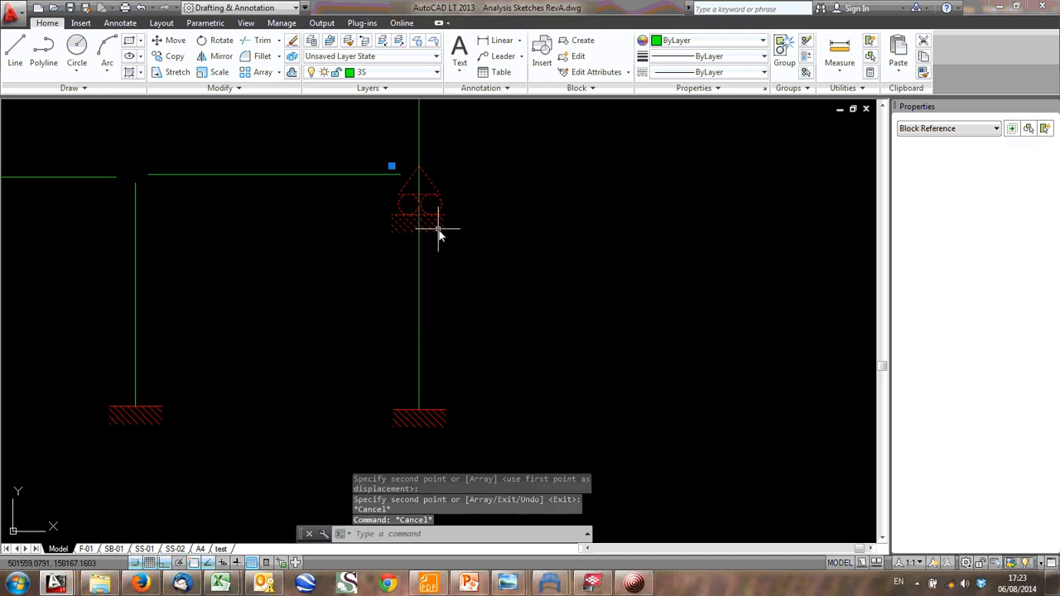
text(ro)
key(Return)
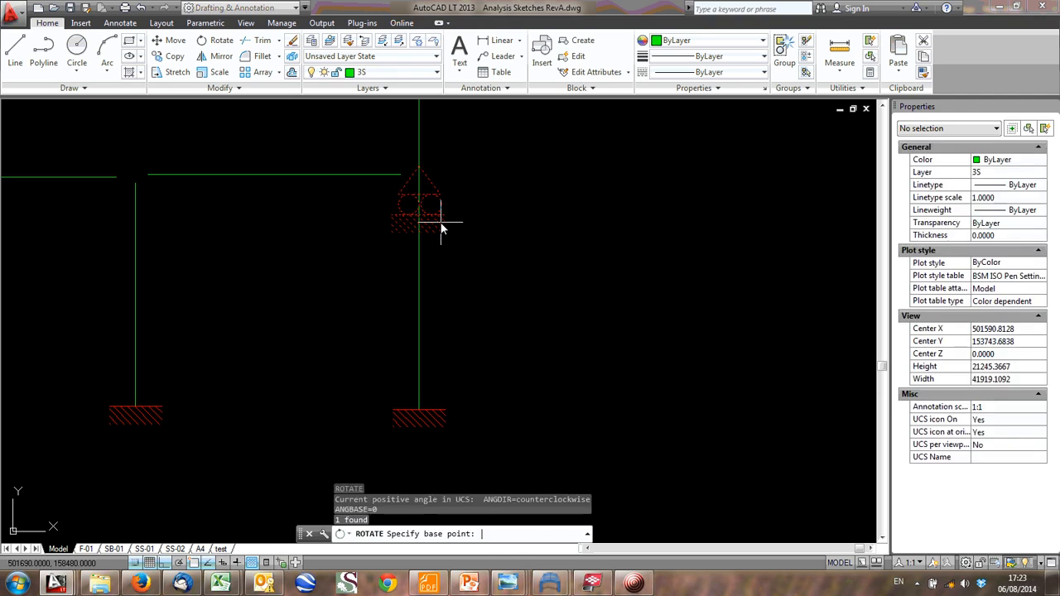
click(420, 176)
text(-)
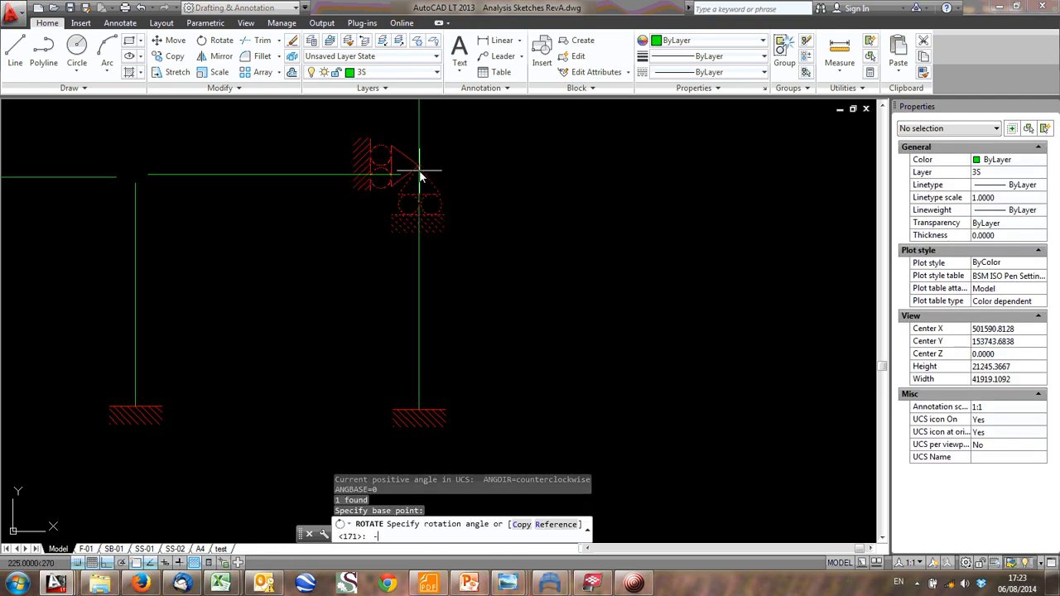
text(90)
key(Return)
- Mirror the roller support across the right column to the frame's outer side, erasing the source object
click(377, 136)
click(364, 157)
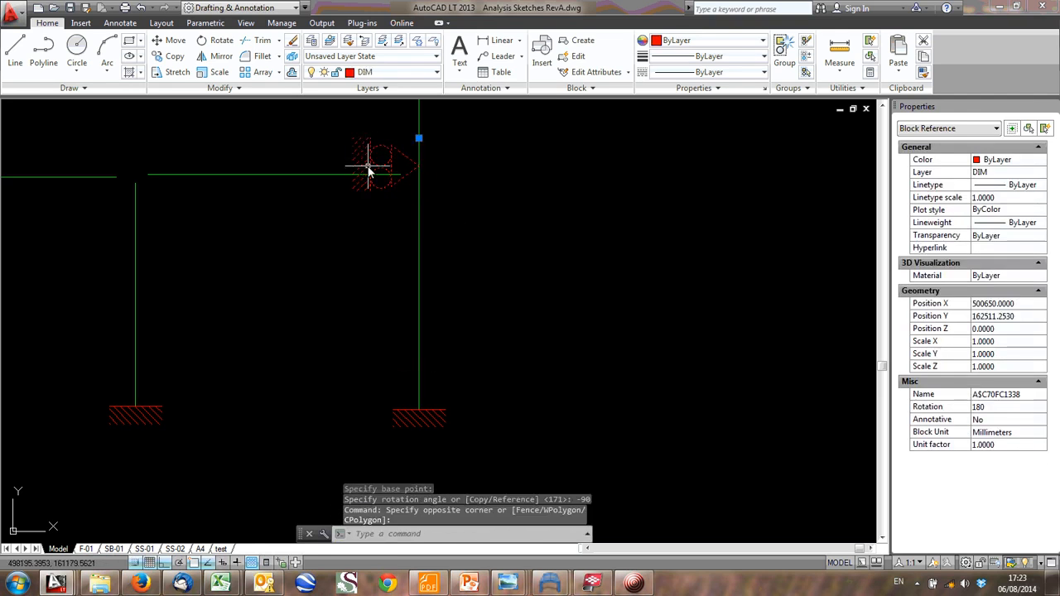
text(mi)
key(Return)
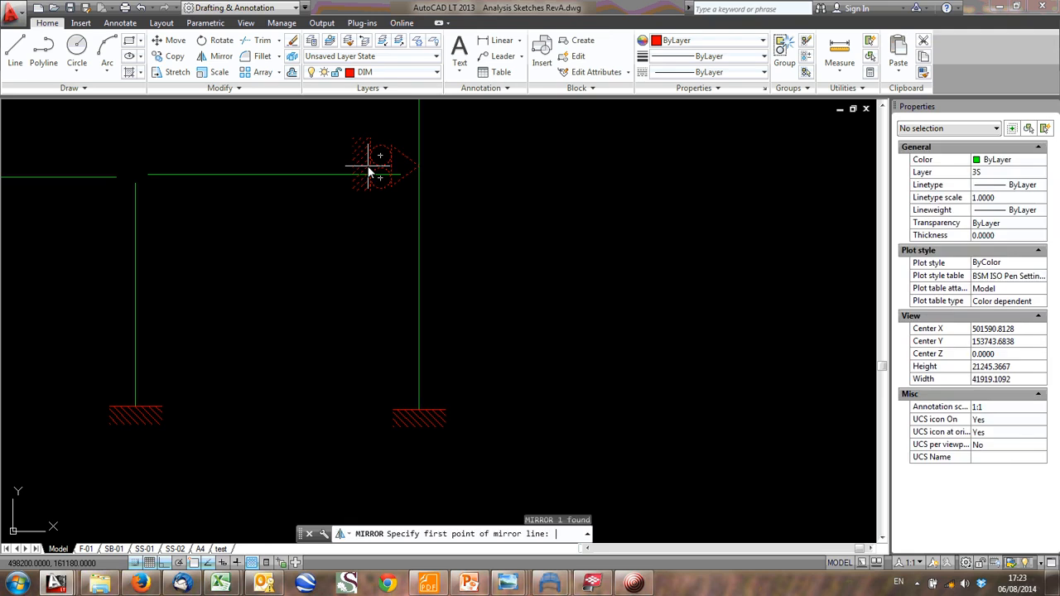
click(422, 296)
click(420, 226)
text(Y)
key(Return)
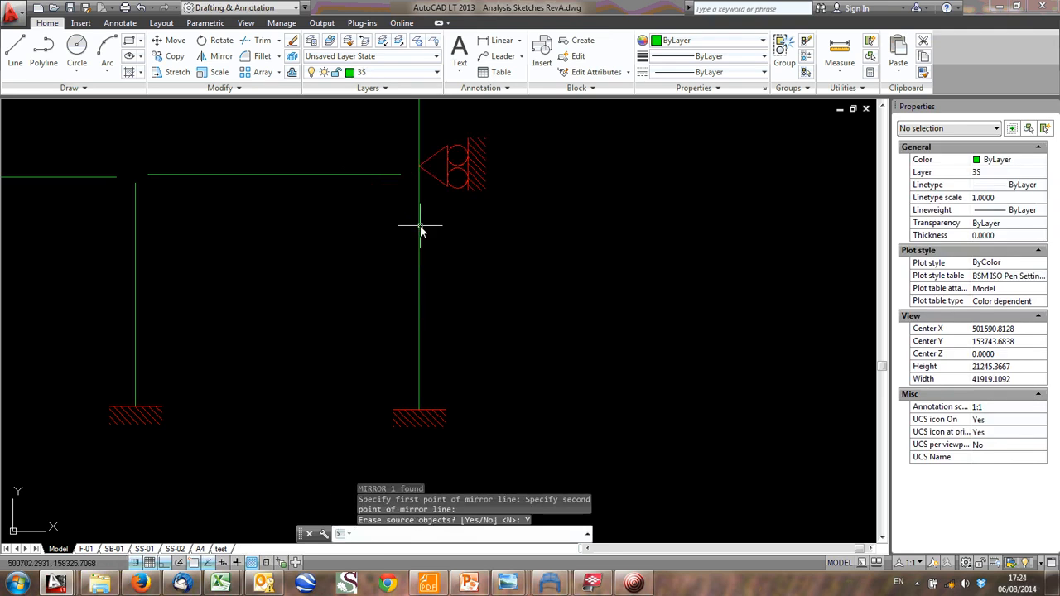
scroll(552, 246, down, 4)
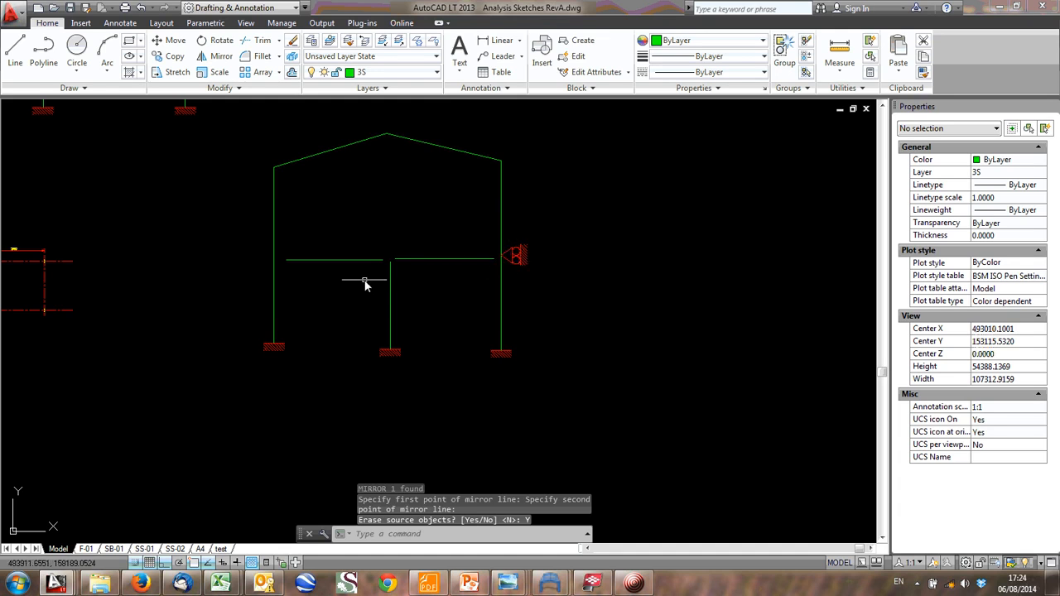
- Switch to Tekla BIMsight, review the mezzanine edge beams between the marked-up bays and the bracing, and return to the AutoCAD frame sketch
click(593, 585)
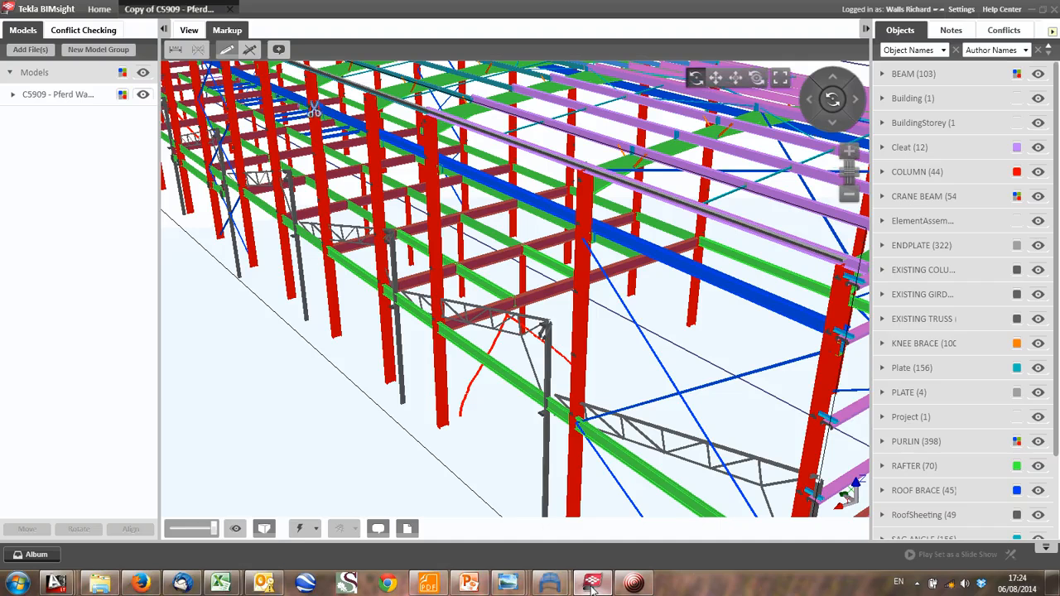
scroll(419, 404, down, 2)
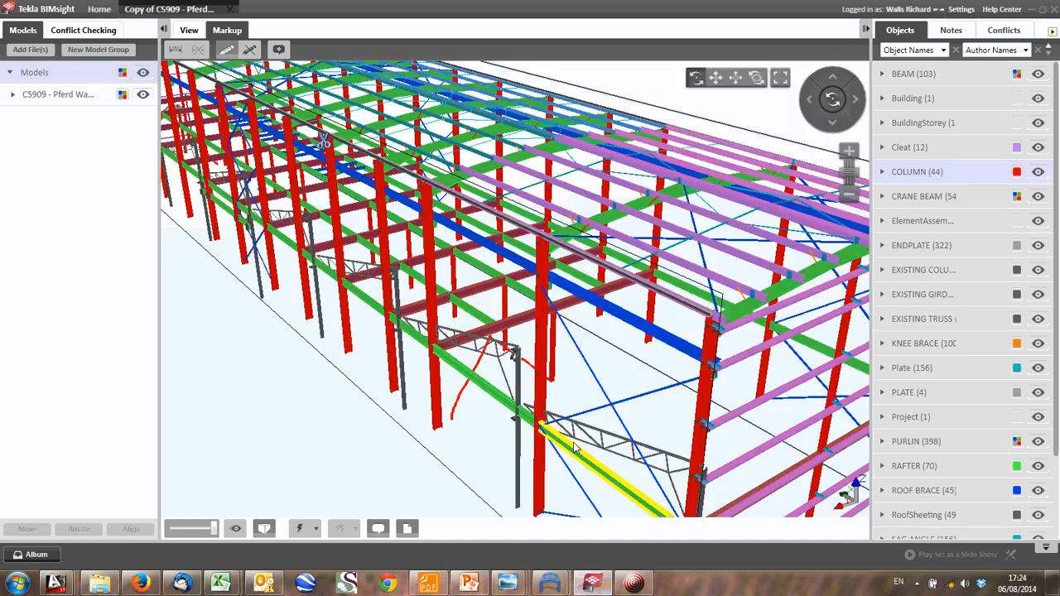
middle_drag(433, 336, 570, 385)
scroll(432, 337, down, 1)
scroll(351, 232, up, 3)
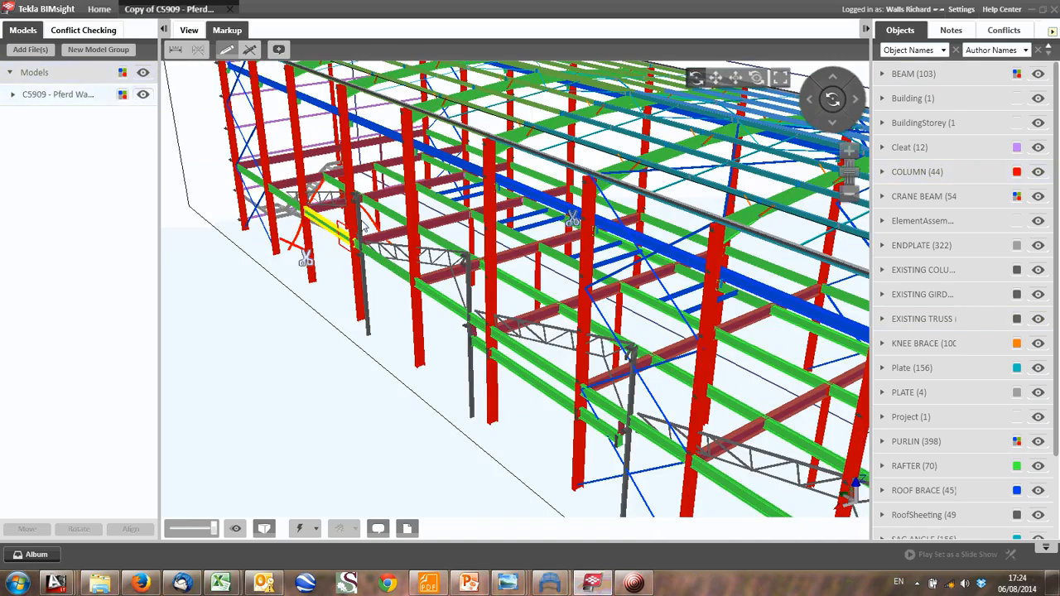
click(1042, 8)
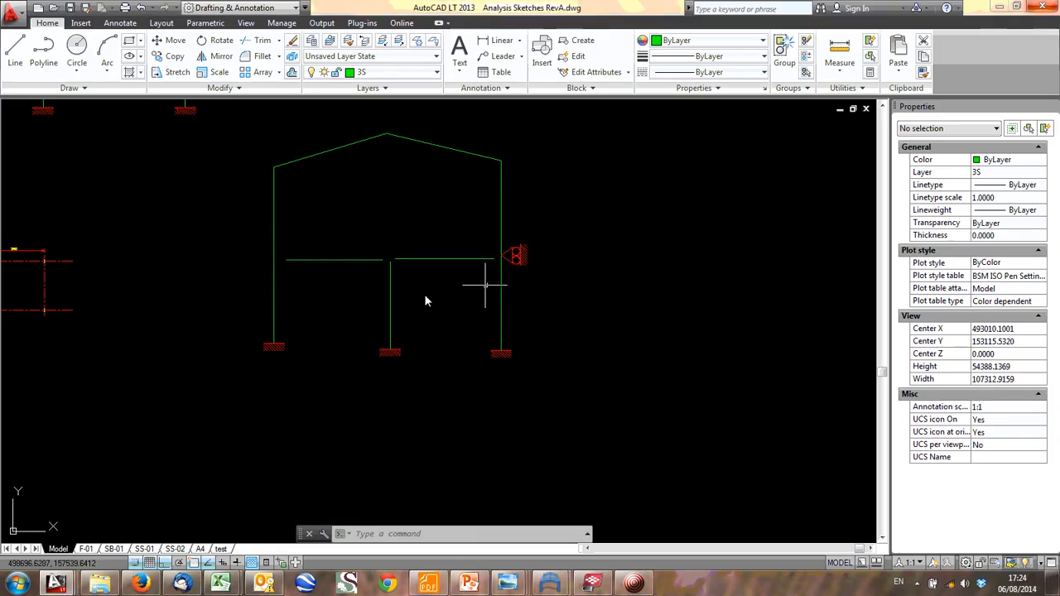
click(258, 255)
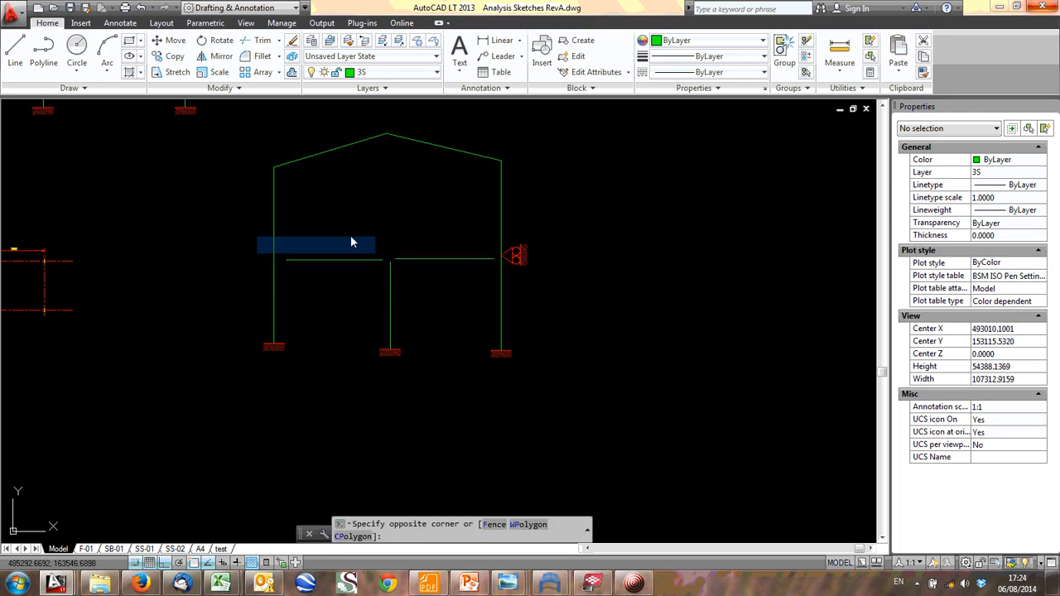
click(257, 241)
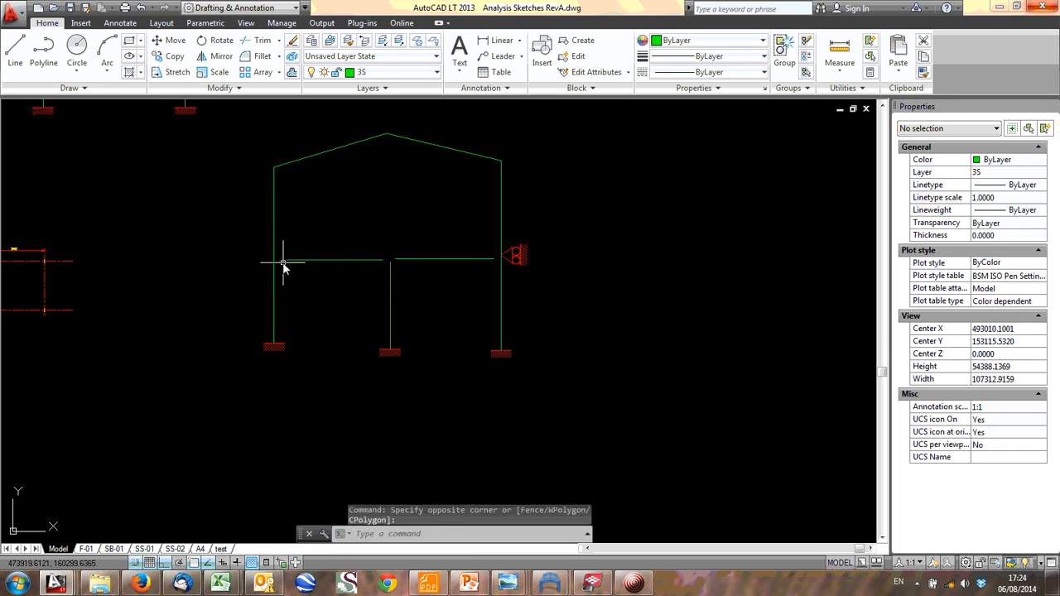
click(252, 253)
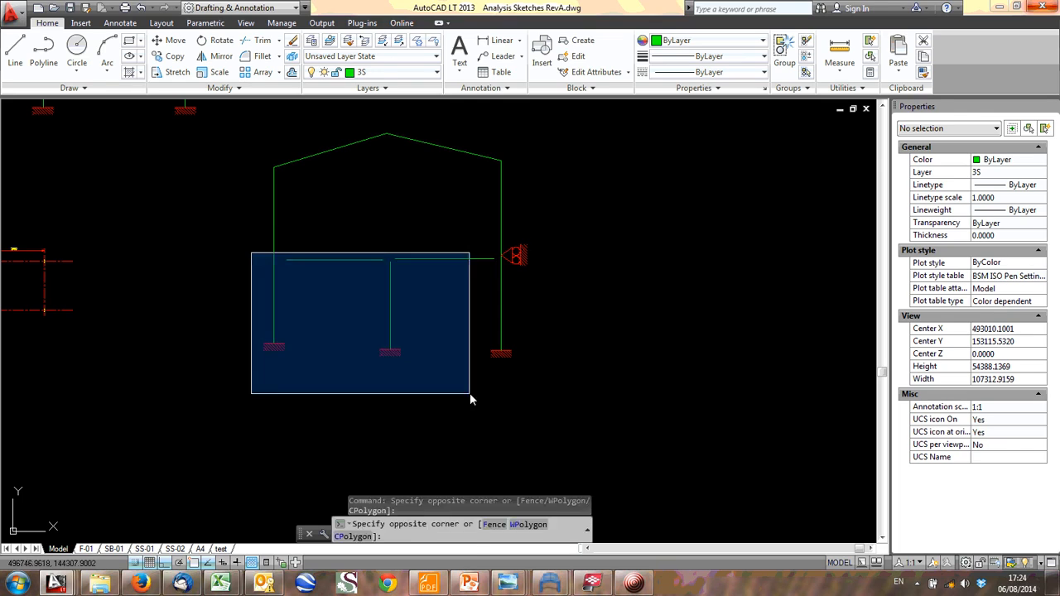
click(275, 300)
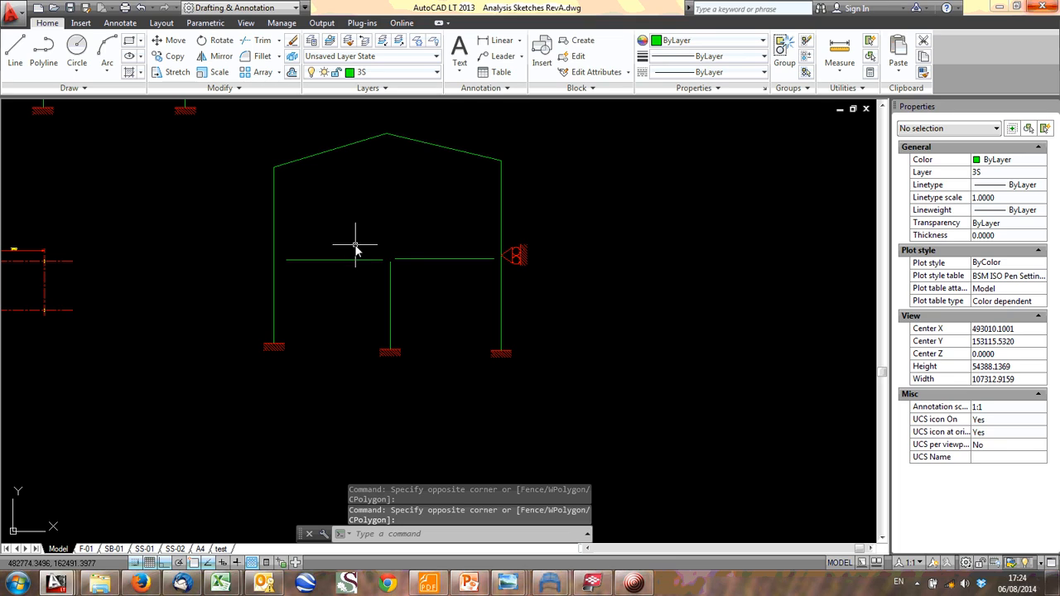
- Draw a small circle centred on the portal frame's left column, just above the mezzanine beam's end
click(76, 51)
scroll(291, 265, up, 5)
click(219, 238)
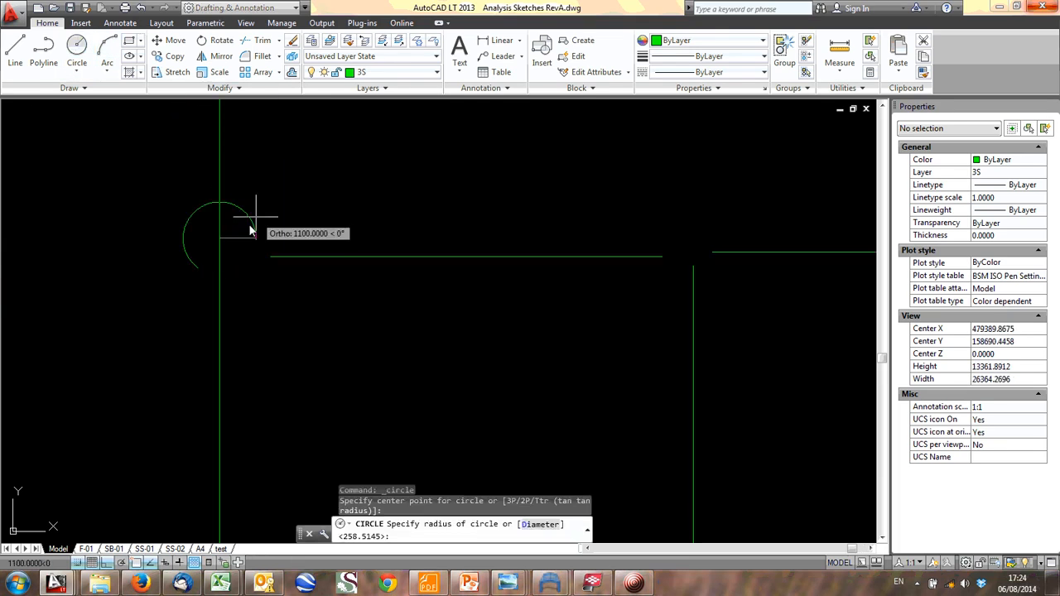
click(244, 231)
- Draw a smaller circle on the right column at the apex of the roller support
scroll(325, 230, down, 2)
middle_drag(291, 235, 7, 288)
click(77, 51)
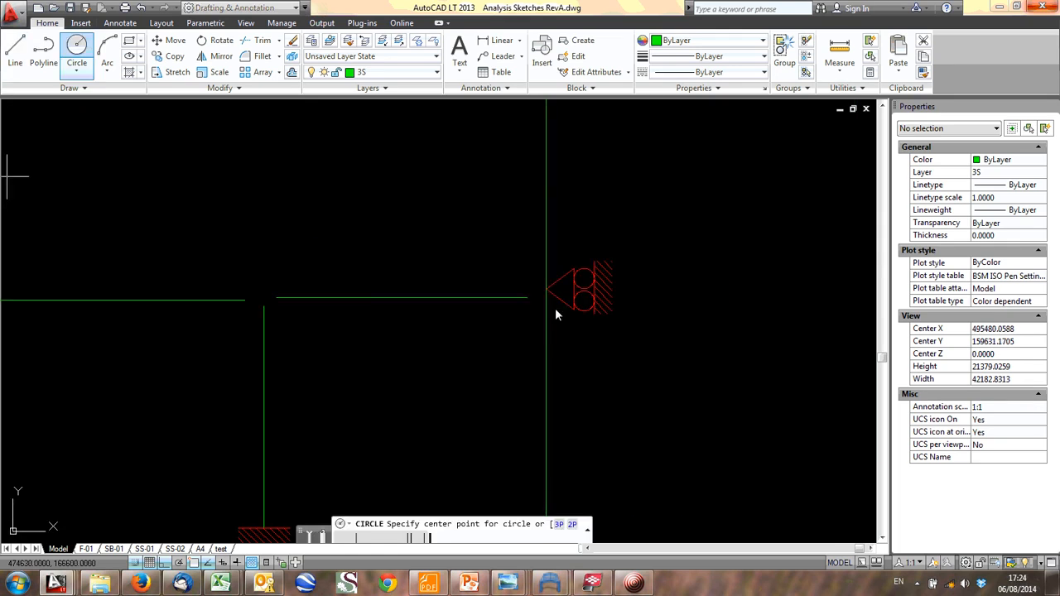
scroll(553, 290, up, 4)
click(580, 253)
scroll(580, 257, down, 7)
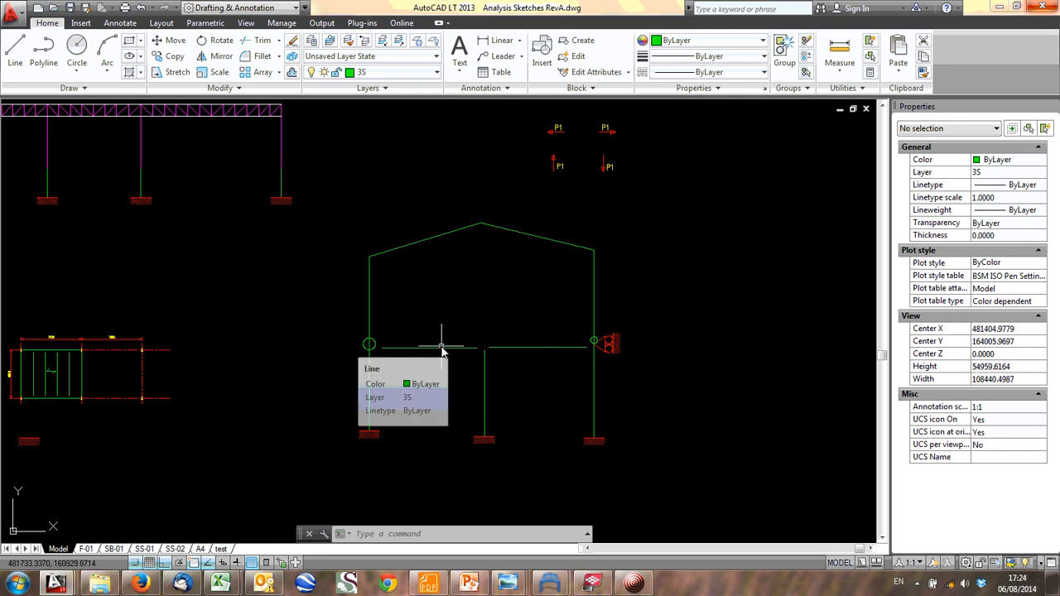
middle_drag(392, 362, 580, 274)
scroll(374, 346, up, 4)
scroll(338, 244, down, 1)
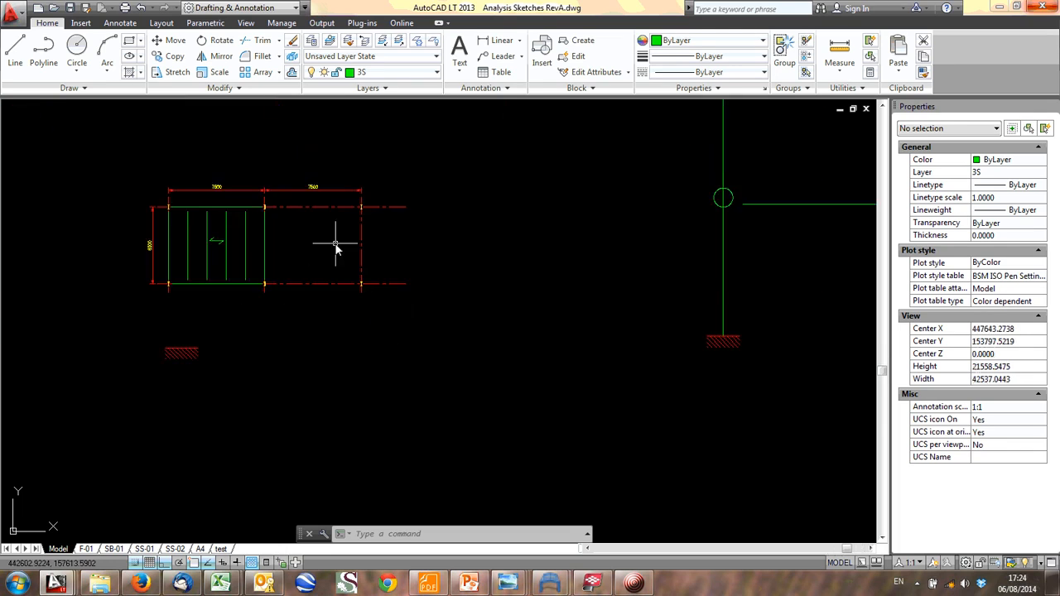
middle_drag(754, 154, 335, 301)
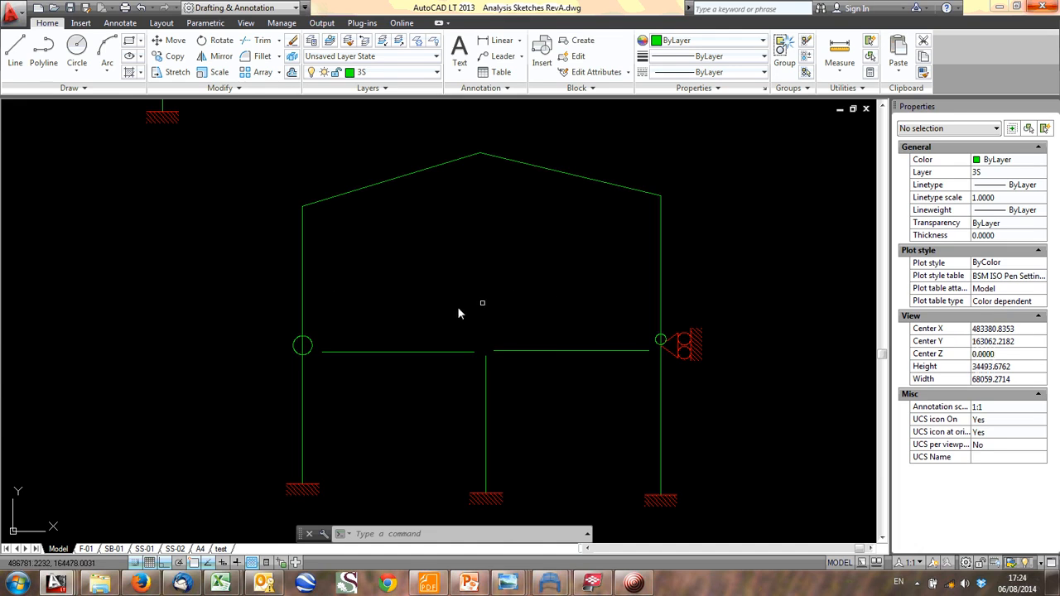
- Draw a continuous zigzag bracing line across the left 7500 by 6000 mm plan bay, alternating between lower and upper ends of successive beams
scroll(470, 316, down, 1)
middle_drag(49, 368, 315, 370)
scroll(317, 369, up, 4)
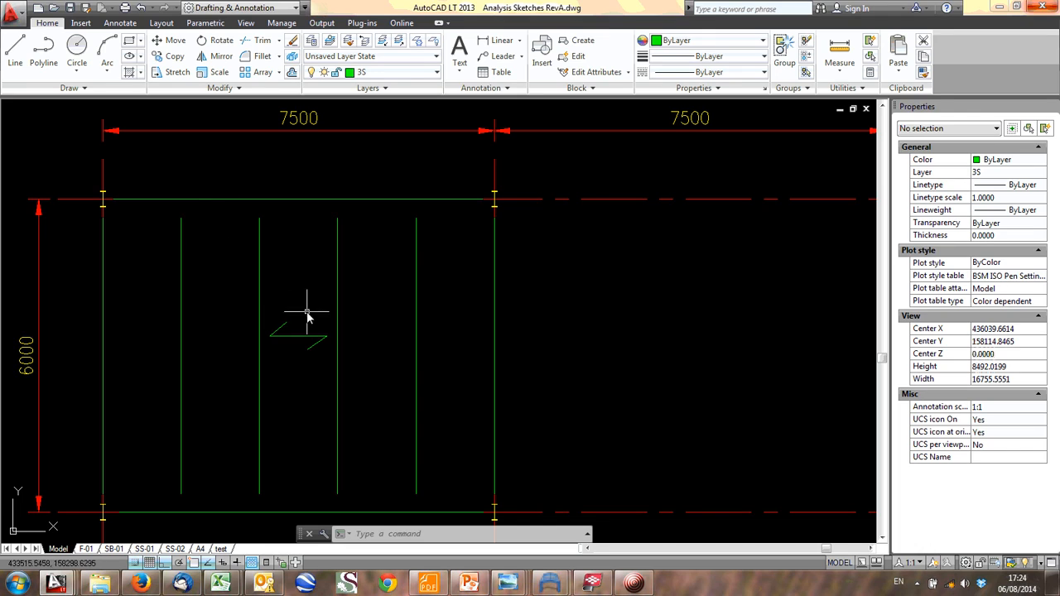
text(L)
key(Return)
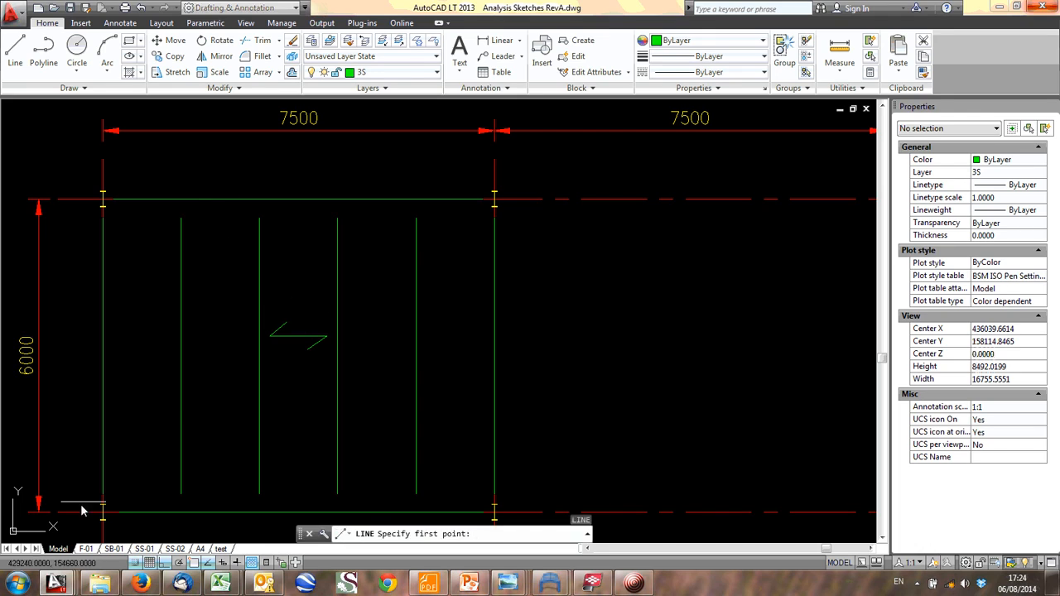
click(103, 493)
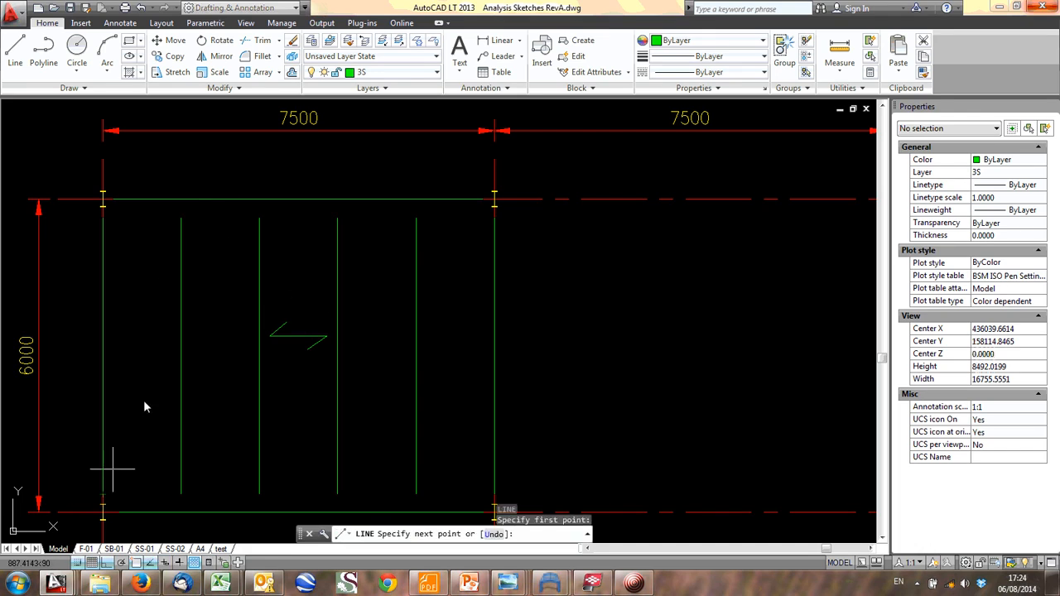
click(181, 219)
click(259, 494)
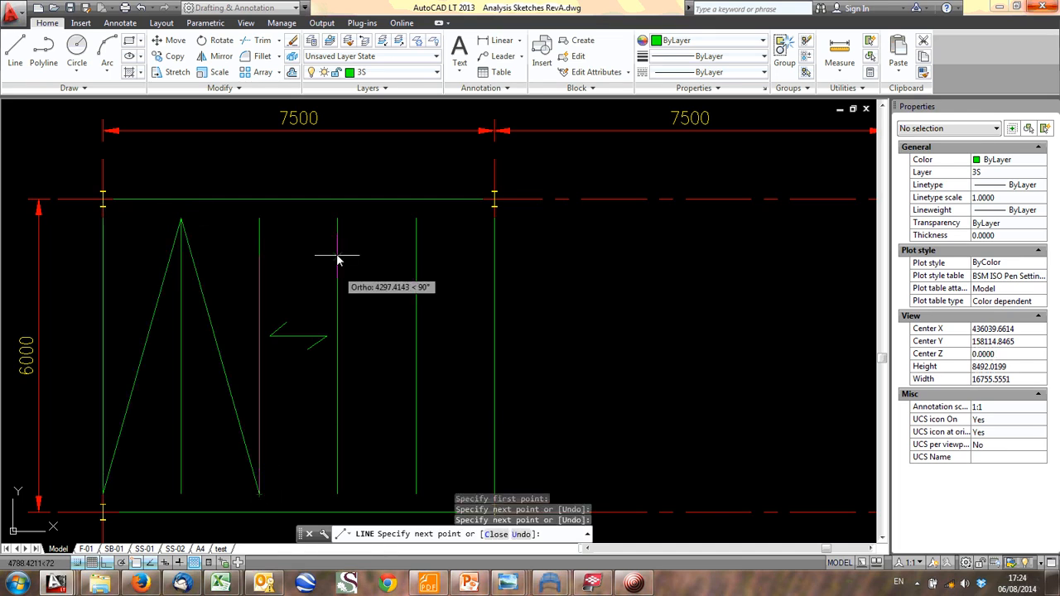
click(336, 221)
click(409, 495)
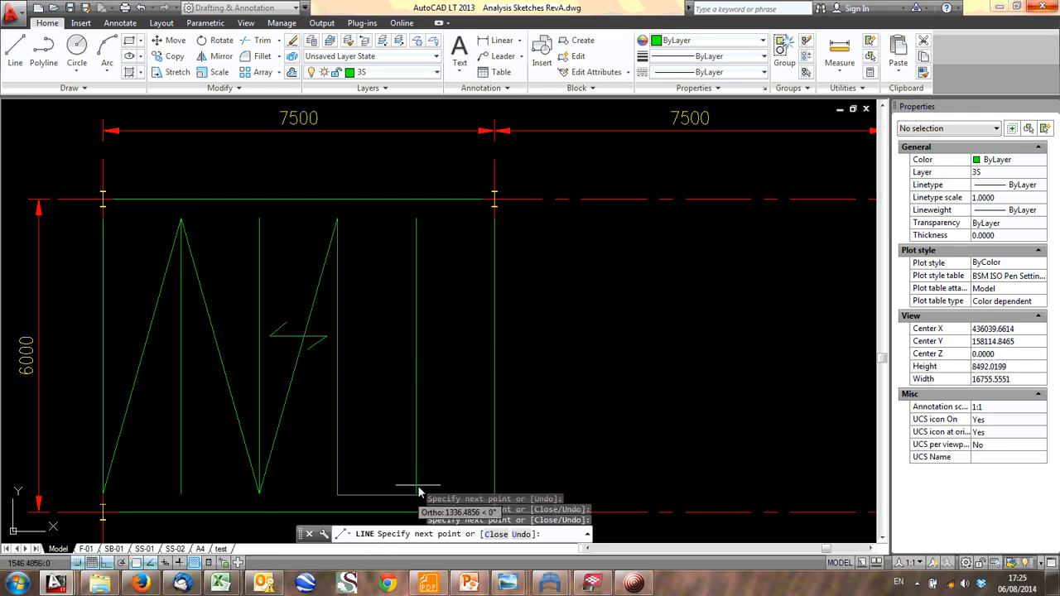
click(336, 218)
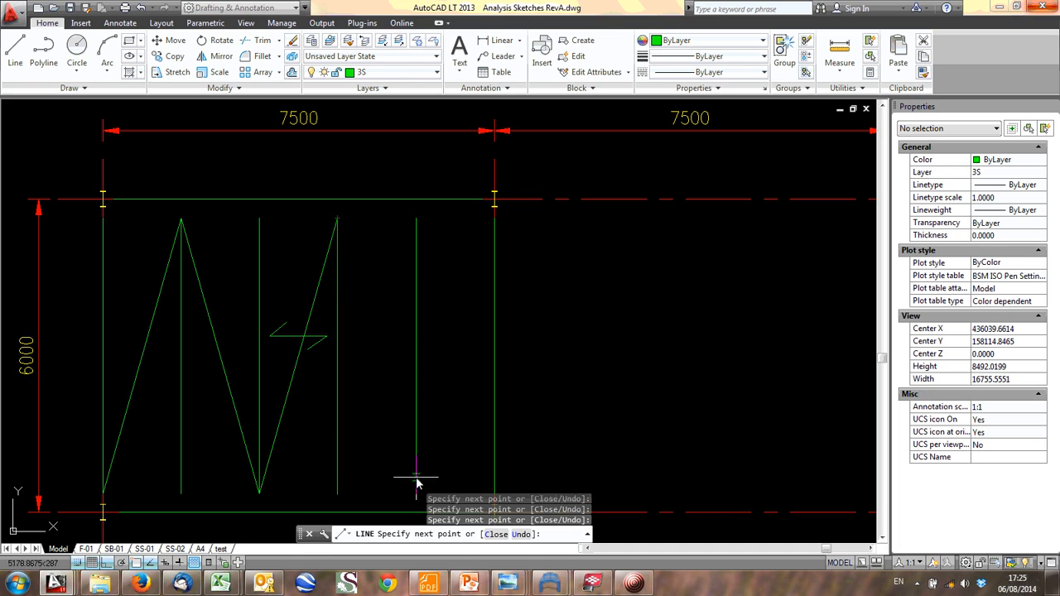
click(416, 495)
click(495, 198)
scroll(497, 227, down, 2)
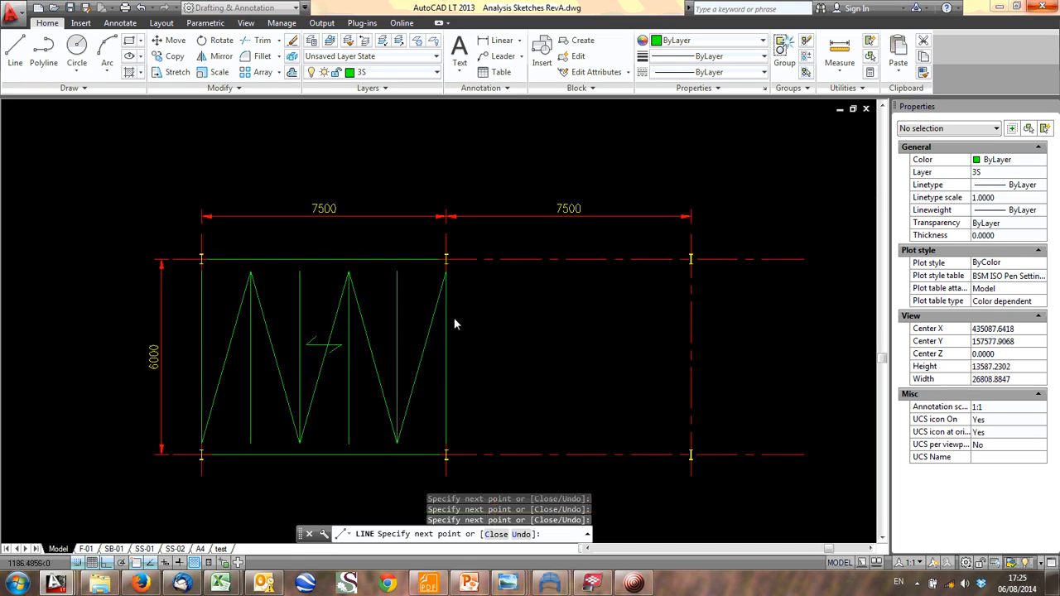
key(Escape)
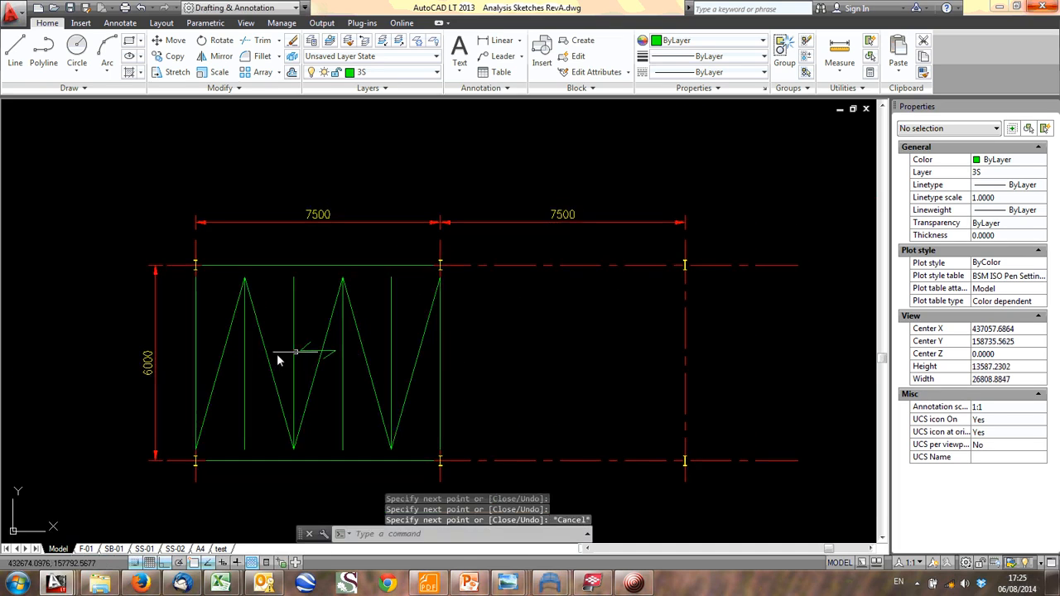
- Examine the zigzag bracing in the mezzanine floor plan bay and its relation to the beams and columns
middle_drag(196, 401, 187, 283)
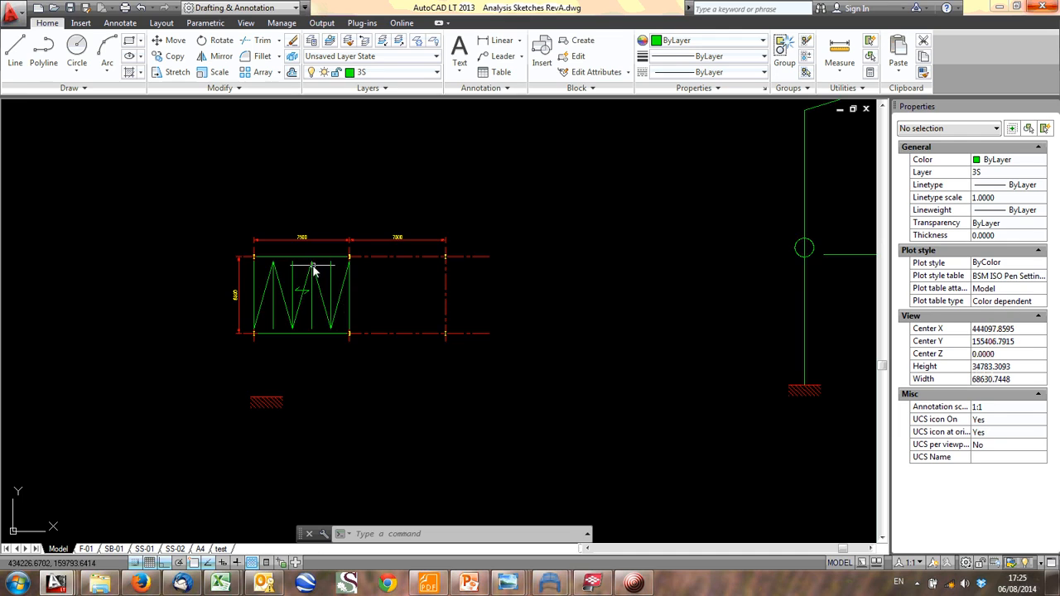
scroll(311, 282, up, 2)
scroll(348, 298, down, 3)
scroll(290, 327, up, 7)
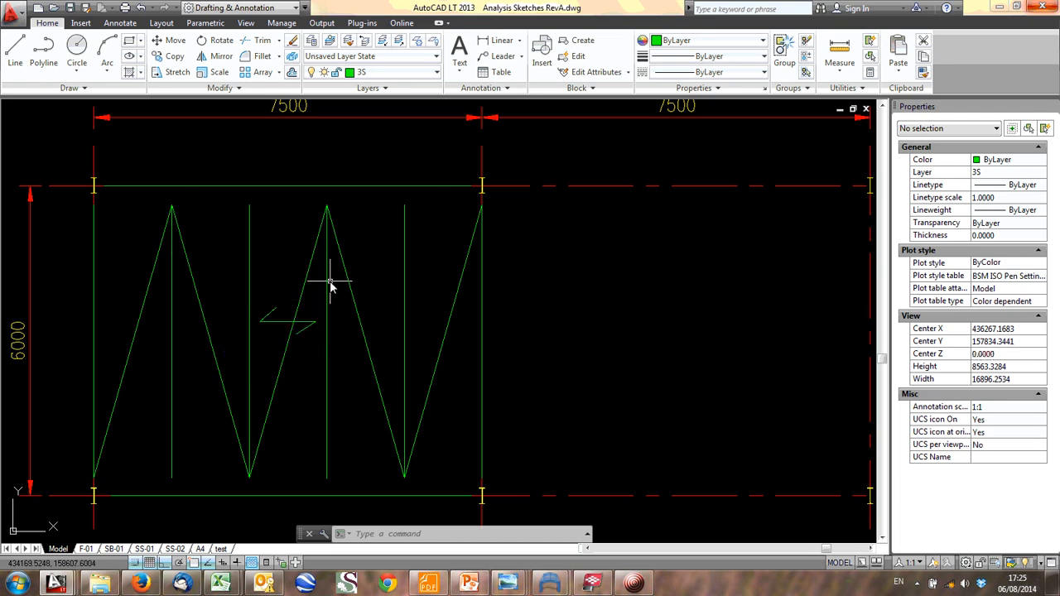
scroll(330, 282, down, 1)
middle_drag(319, 285, 294, 333)
scroll(302, 334, down, 1)
scroll(346, 395, down, 1)
- Examine the portal frame sketch with its mezzanine beams, joint circles and roller support, and its place among the other analysis sketches
middle_drag(347, 392, 244, 397)
middle_drag(567, 338, 222, 385)
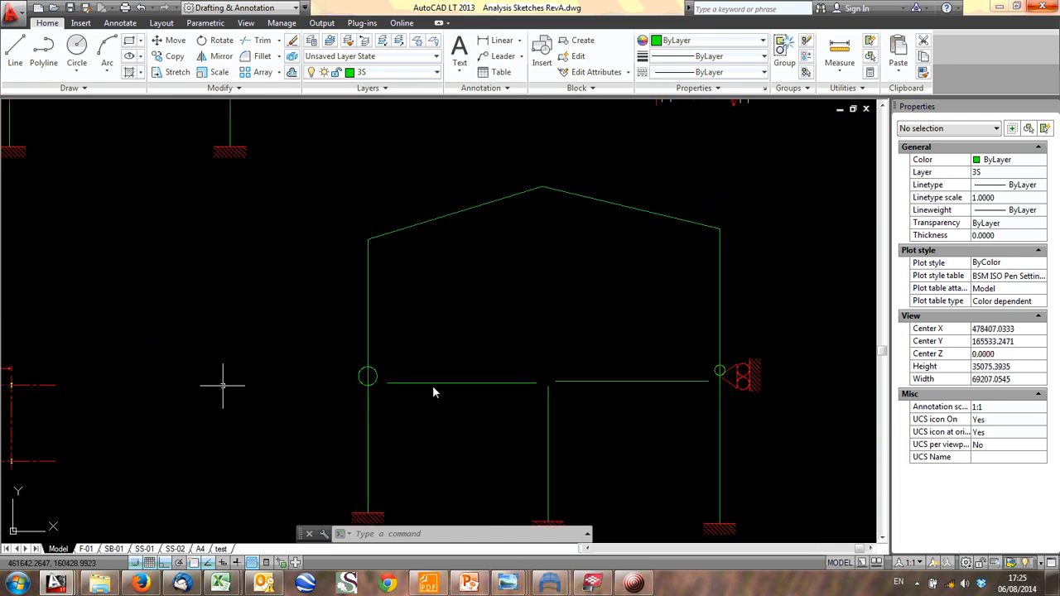
scroll(670, 368, up, 1)
scroll(389, 381, down, 1)
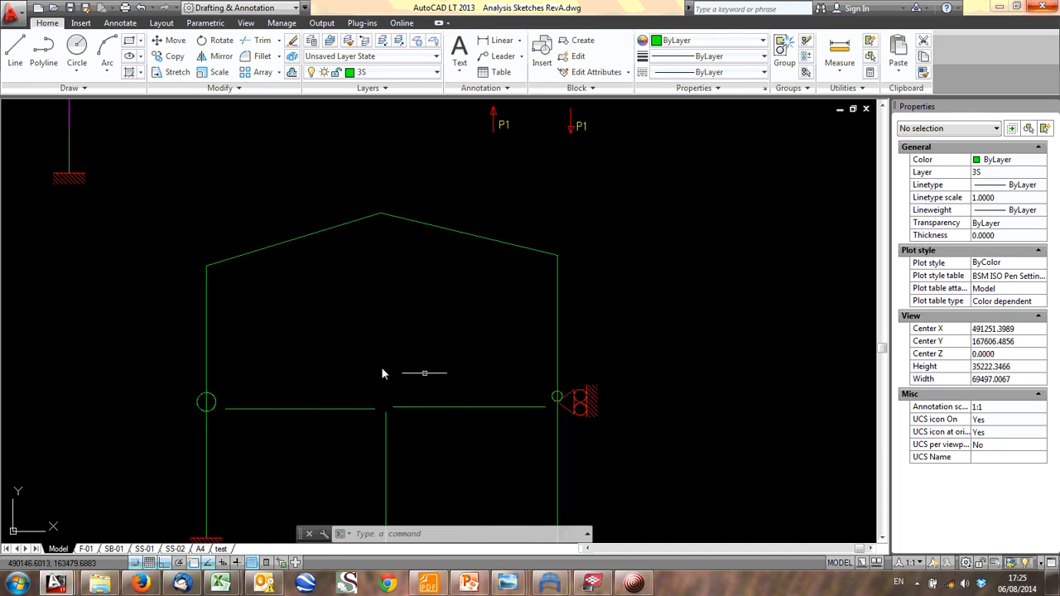
scroll(486, 421, down, 3)
scroll(378, 362, up, 1)
scroll(455, 372, up, 1)
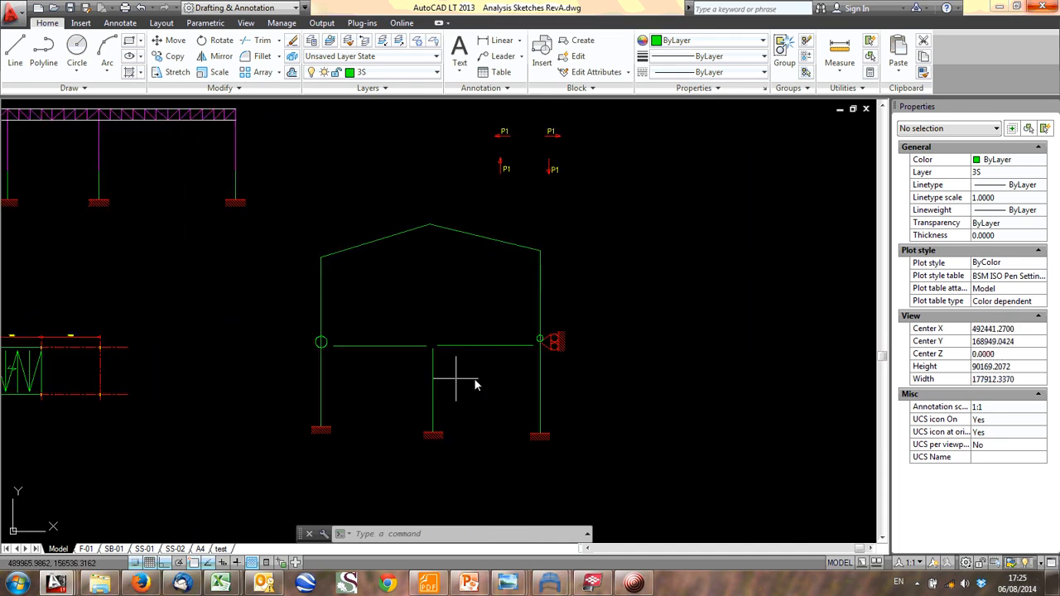
scroll(423, 298, up, 1)
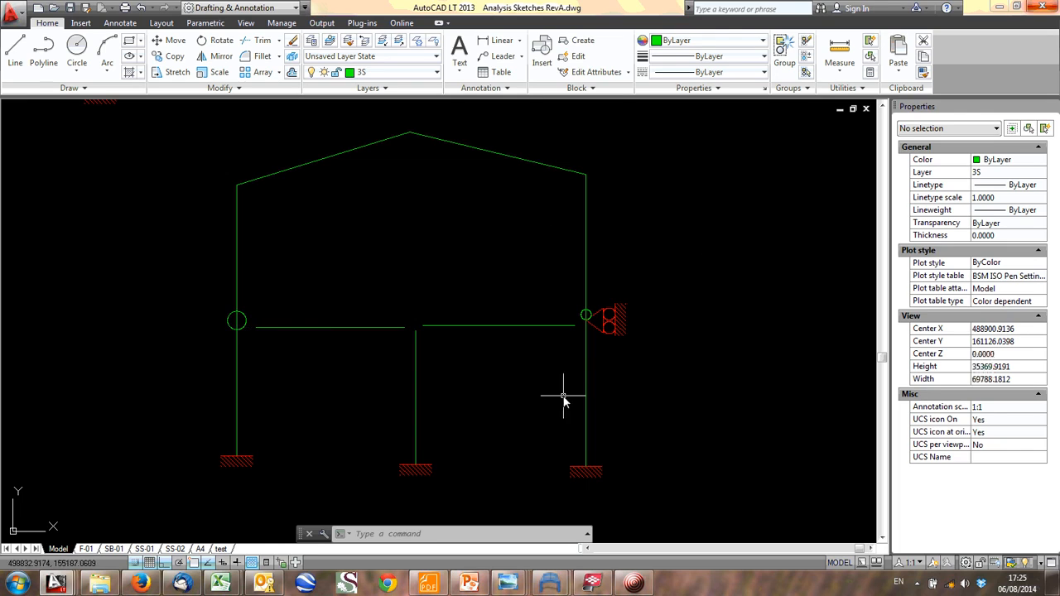
scroll(524, 333, down, 4)
middle_drag(524, 333, 527, 383)
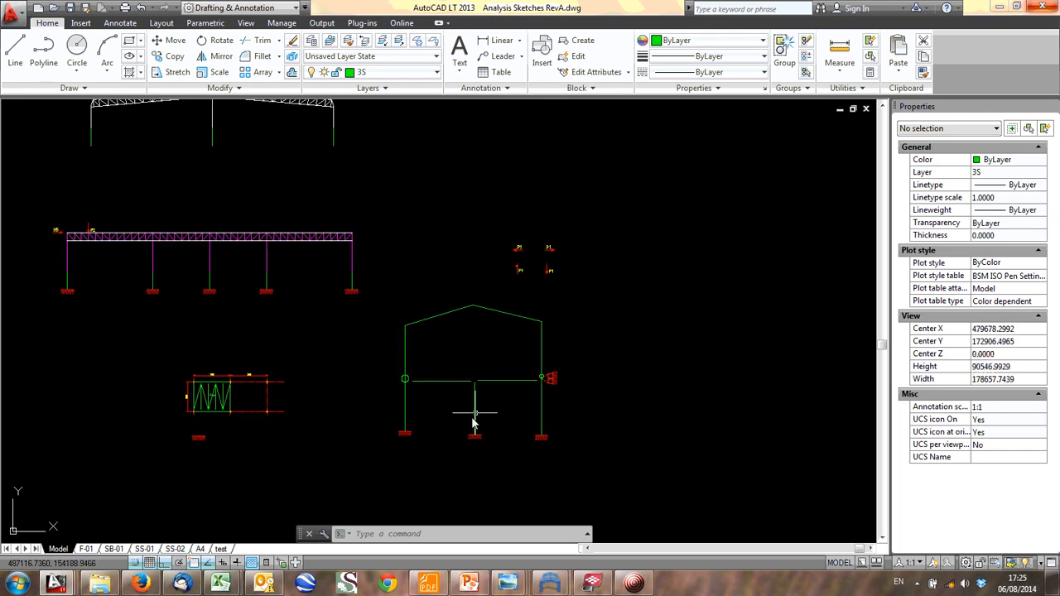
scroll(447, 422, down, 2)
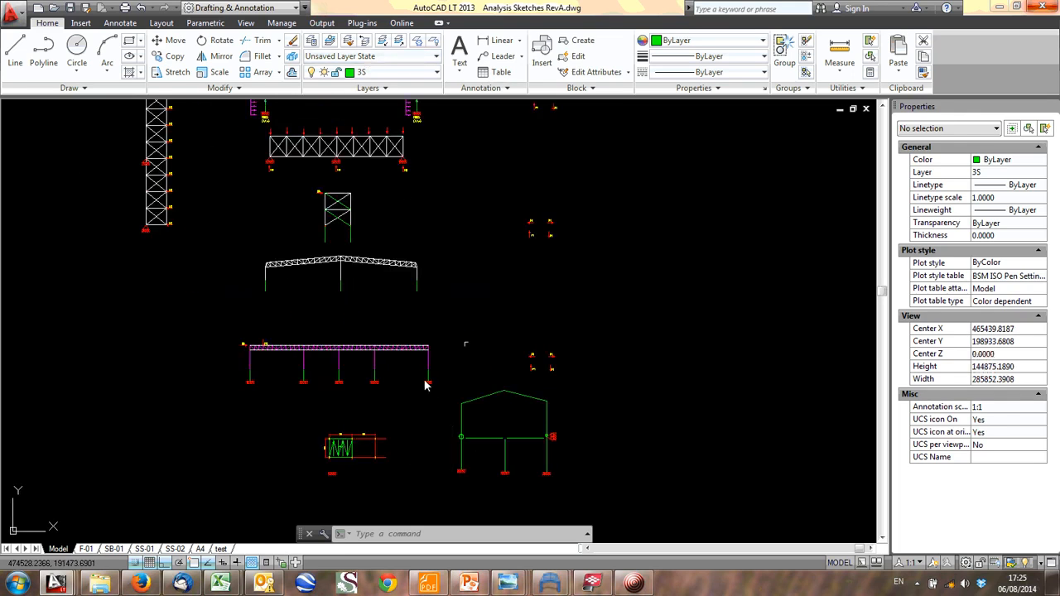
- Switch to Windows Explorer, open Warehouse 2.tbp from the Warehouse Extension folder in Tekla BIMsight, and minimize the file window
click(99, 584)
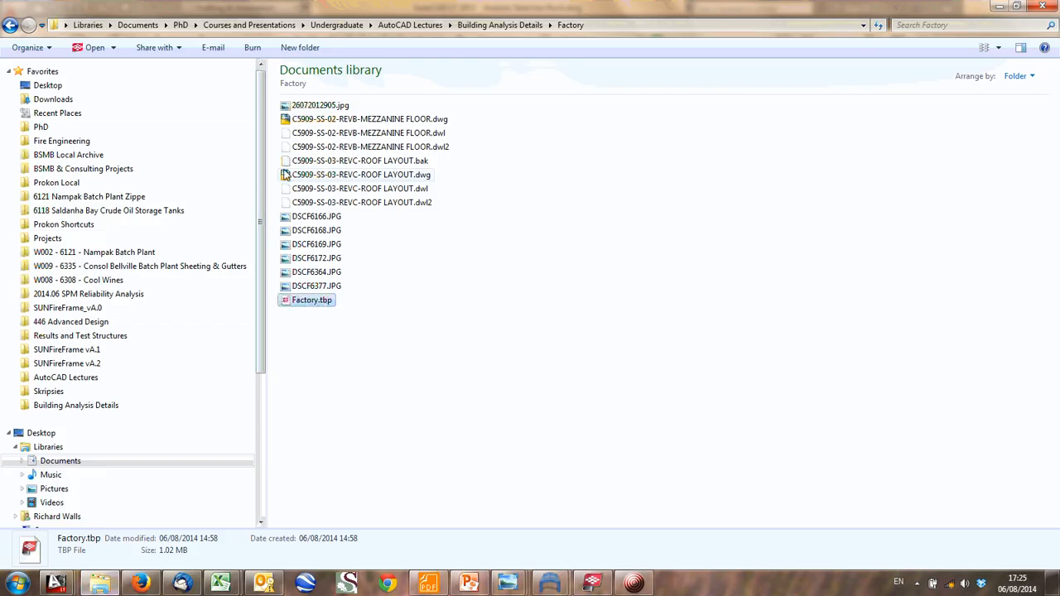
click(500, 24)
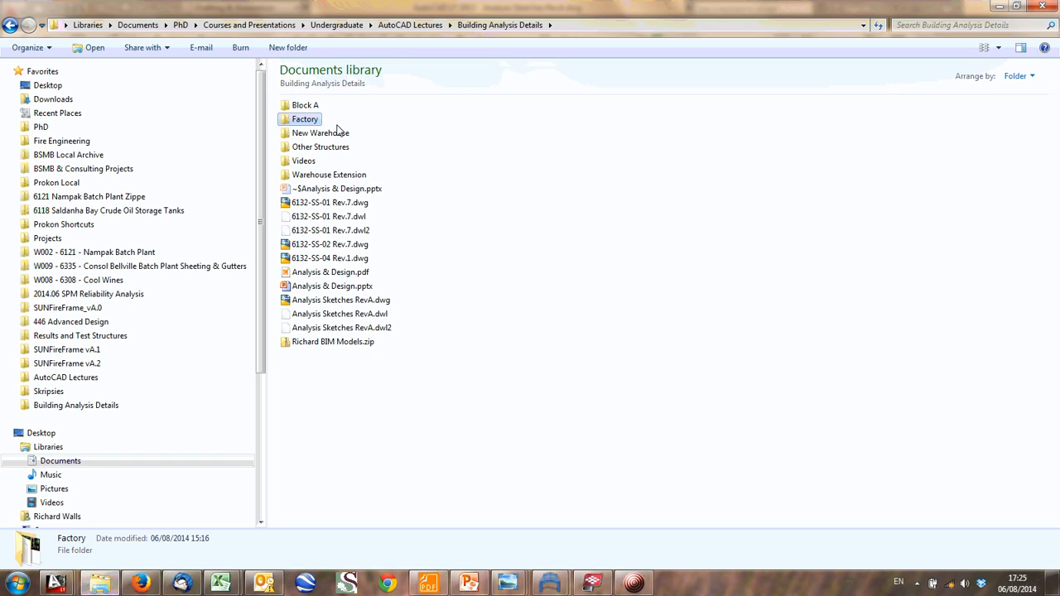
double_click(328, 175)
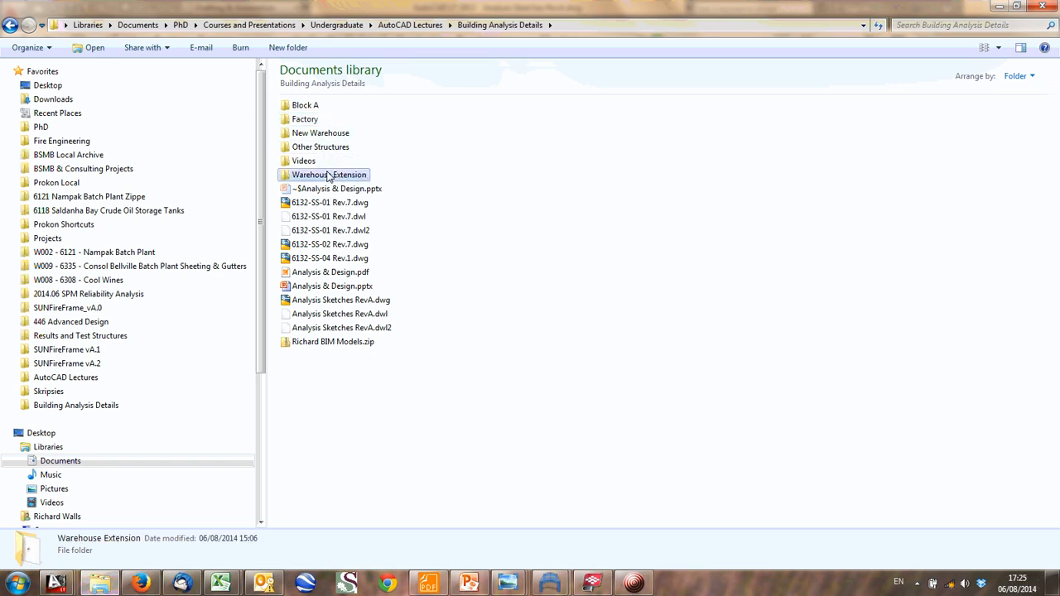
click(315, 106)
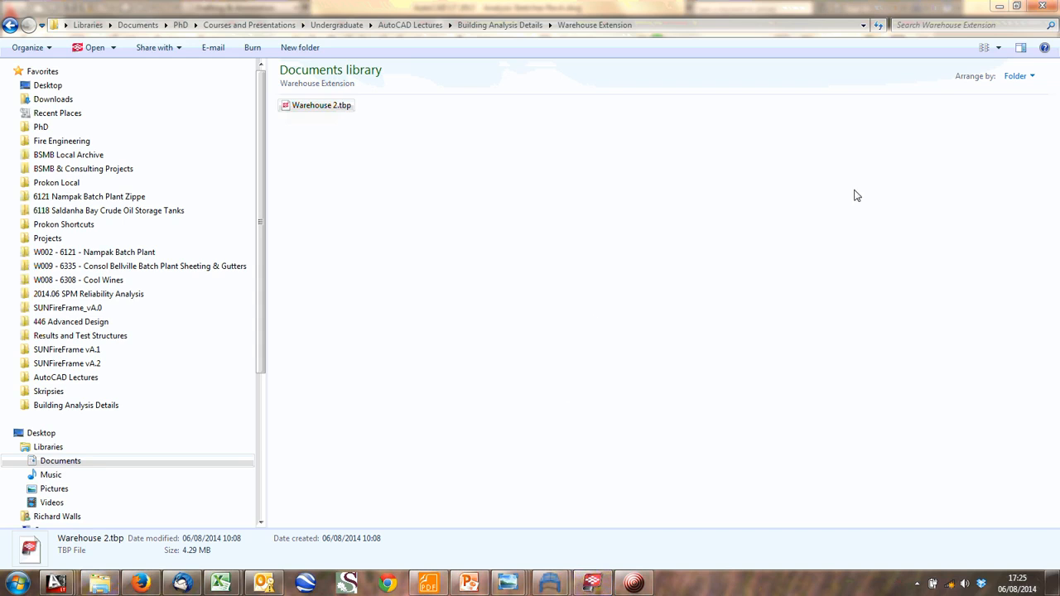
click(1000, 6)
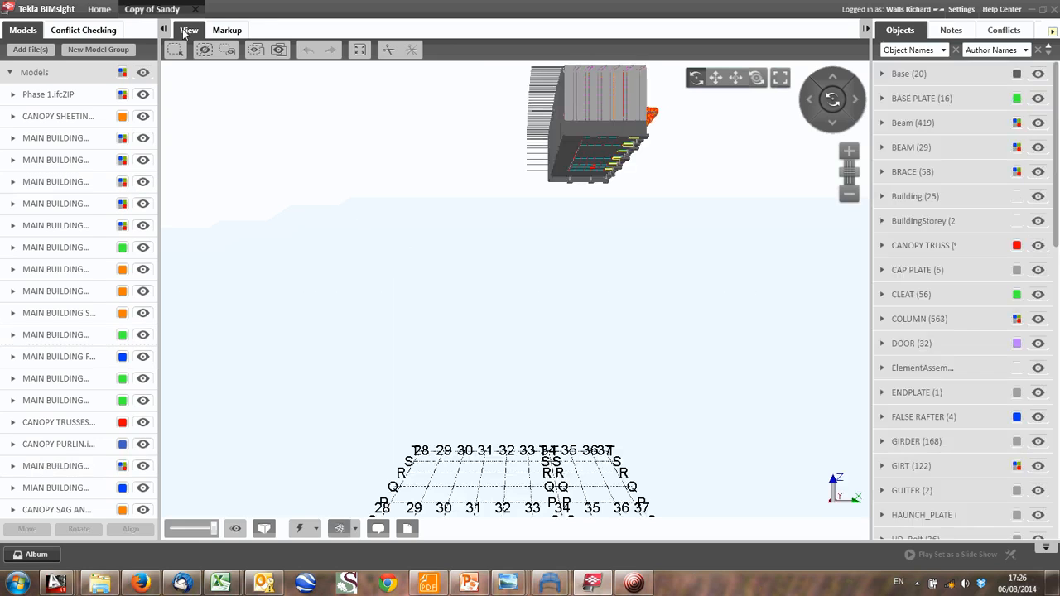
- Examine the warehouse extension model's exterior from several sides, including its roof, end wall, side cladding and canopy
drag(470, 205, 466, 290)
middle_drag(539, 255, 409, 301)
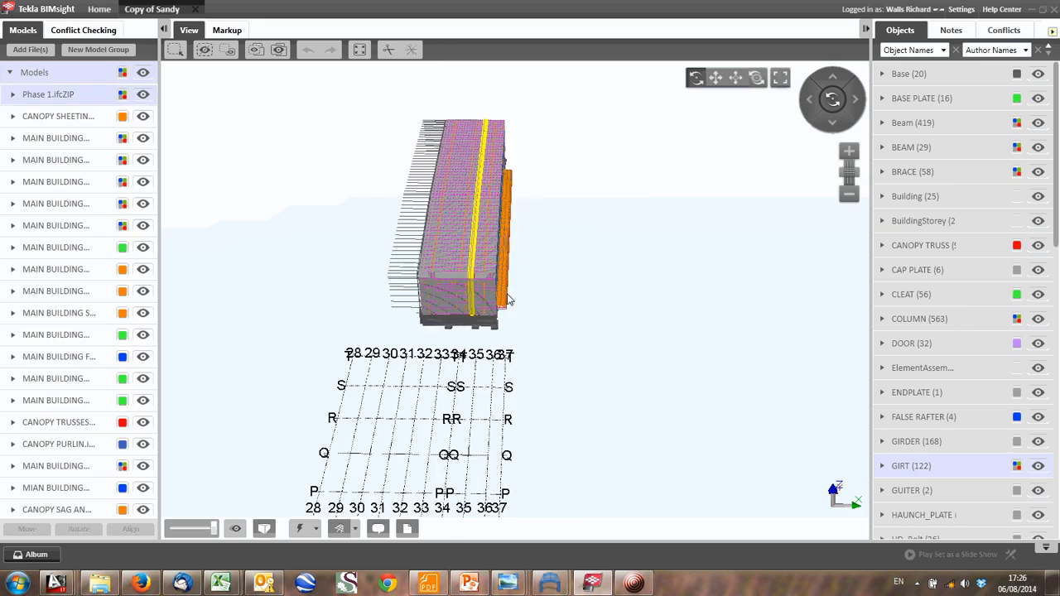
drag(506, 298, 311, 263)
scroll(571, 307, up, 5)
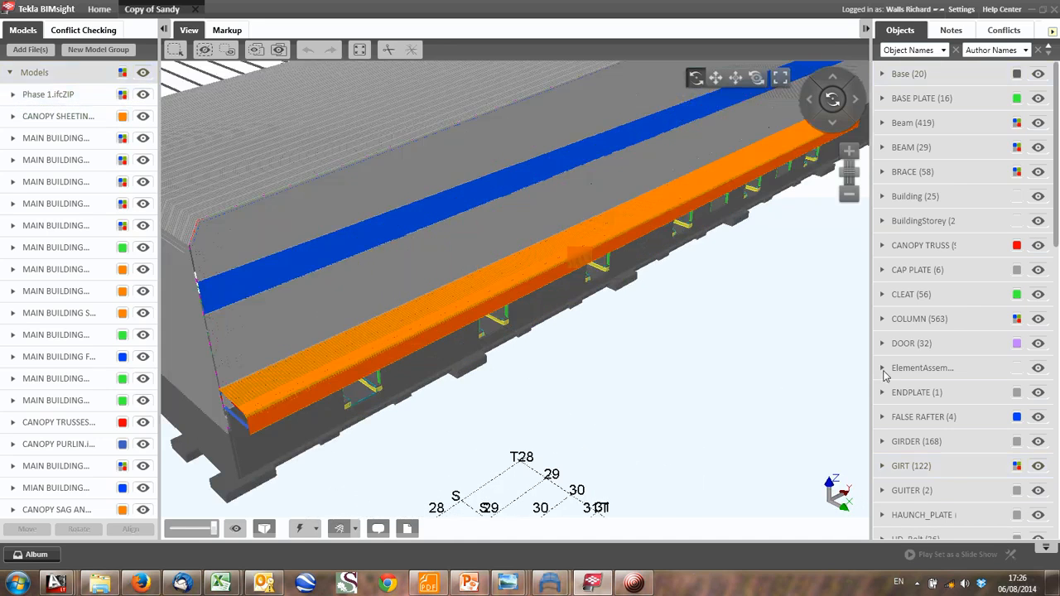
middle_drag(463, 257, 708, 250)
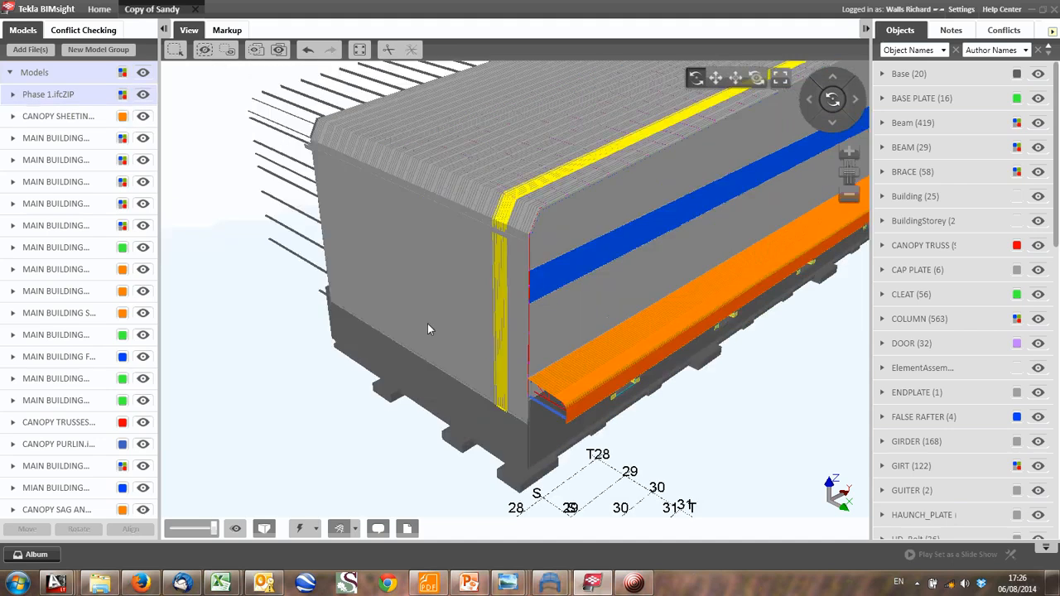
scroll(432, 316, down, 2)
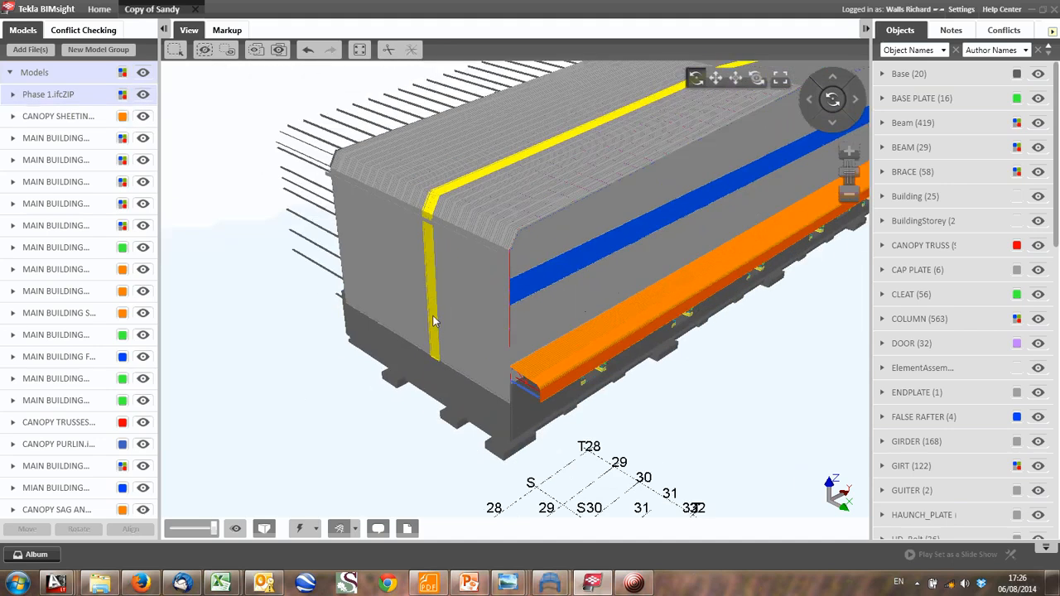
middle_drag(432, 315, 372, 361)
scroll(372, 363, down, 4)
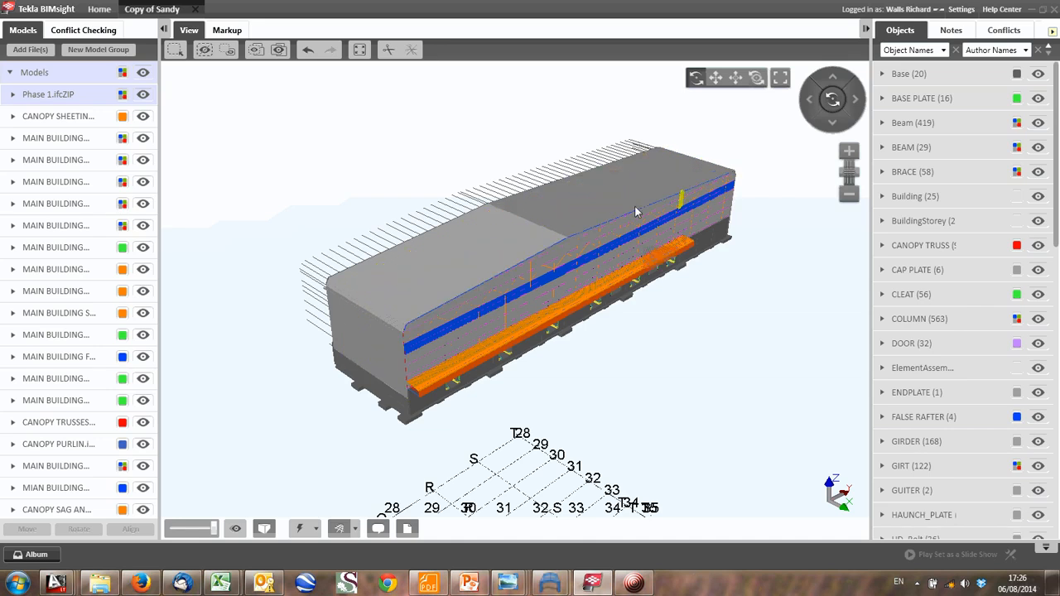
drag(635, 213, 363, 209)
drag(646, 205, 538, 217)
drag(687, 237, 561, 284)
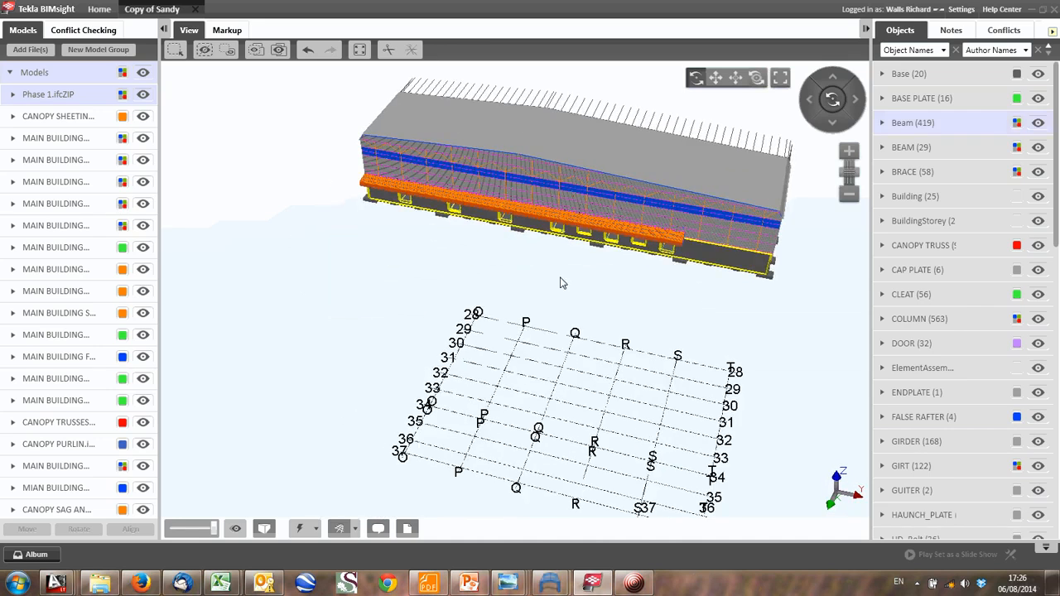
middle_drag(721, 209, 443, 237)
scroll(443, 237, up, 1)
drag(401, 265, 364, 217)
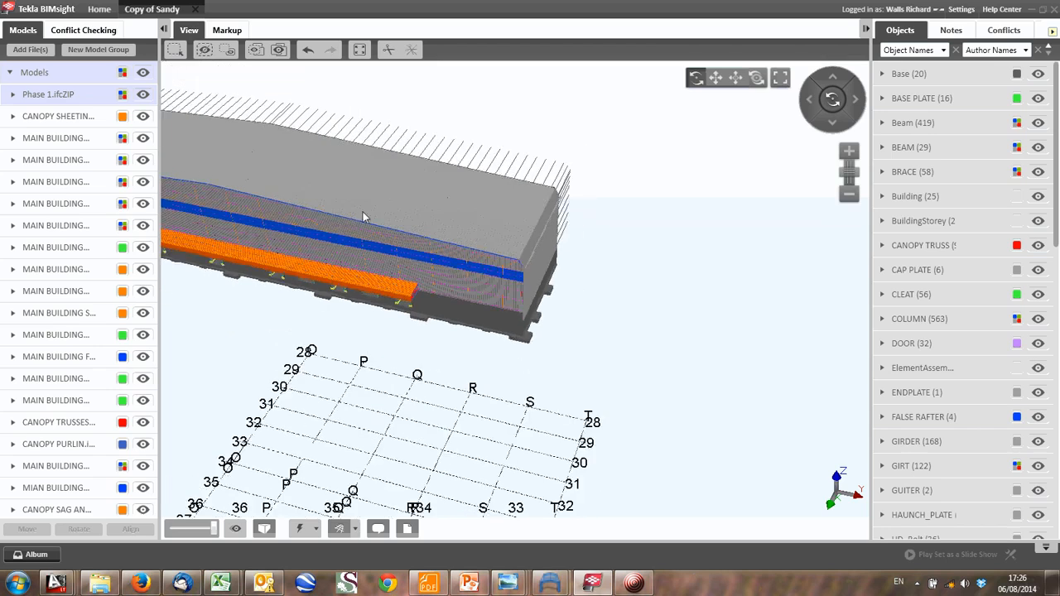
- Hide the canopy sheeting and Phase 1.ifcZIP models to expose the warehouse steelwork
click(142, 120)
middle_drag(307, 226, 484, 284)
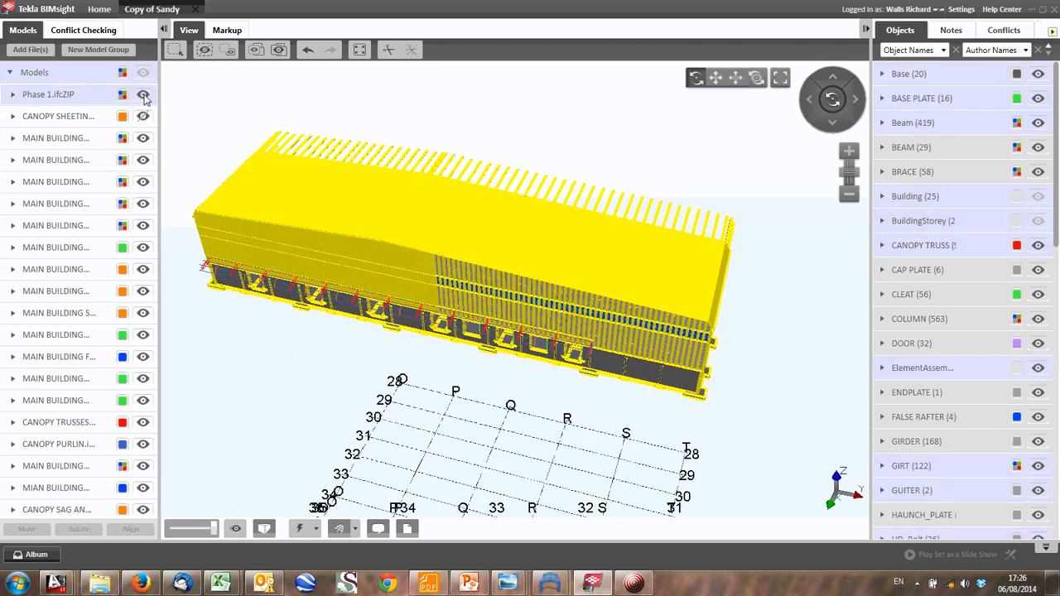
click(145, 97)
- Examine the exposed warehouse steelwork, including the columns, girts, roof bracing and trusses, up close and as a whole
drag(348, 291, 411, 252)
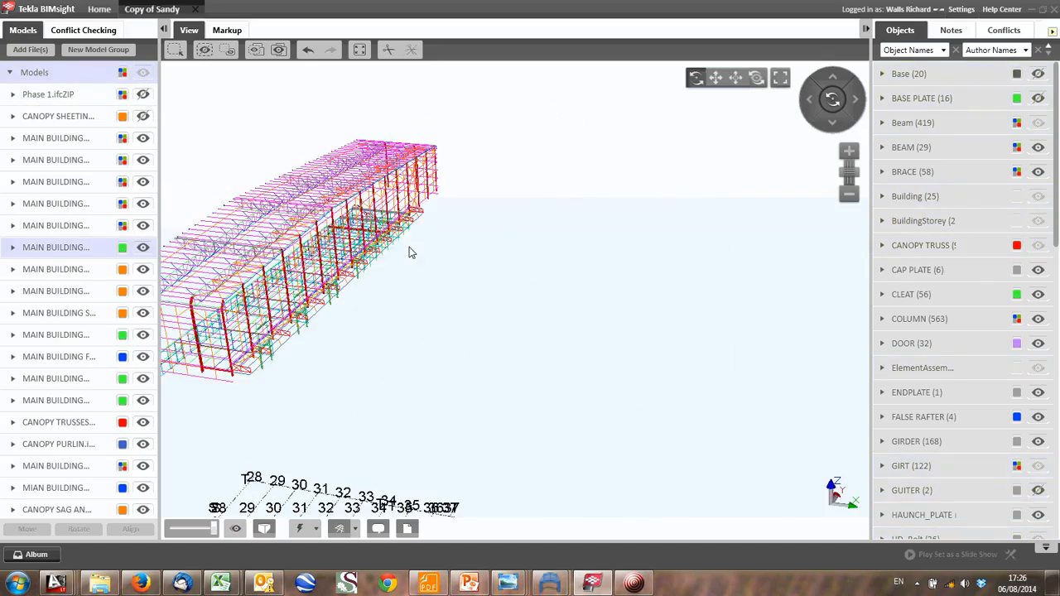
scroll(412, 253, up, 10)
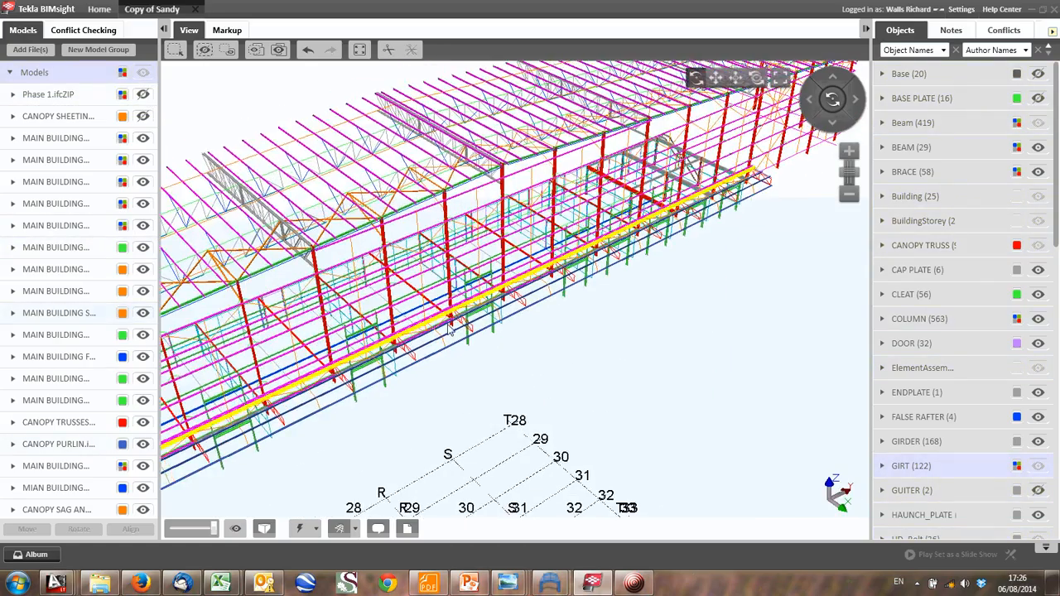
scroll(450, 328, down, 2)
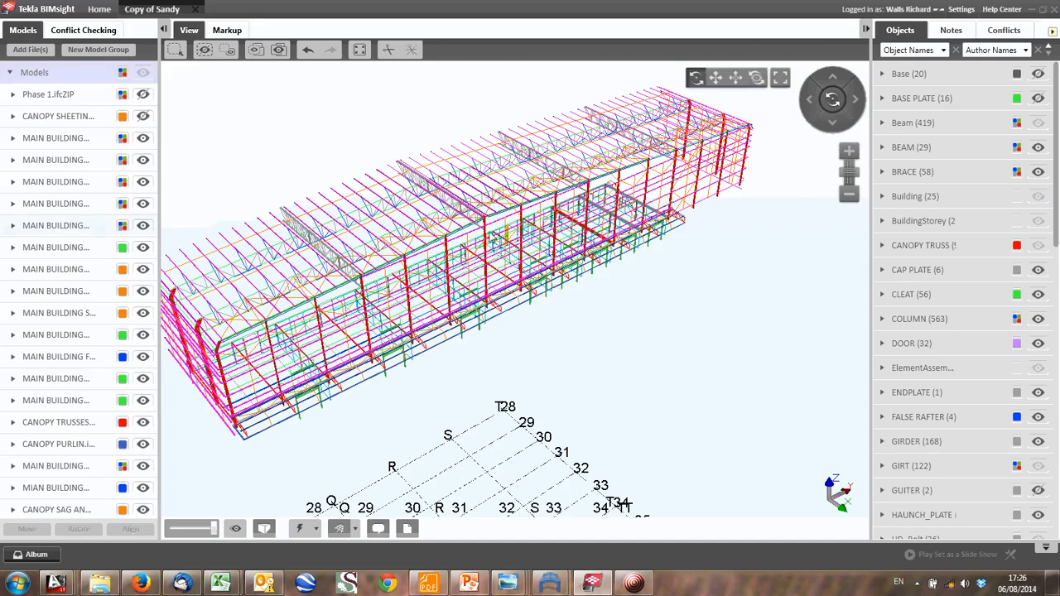
scroll(492, 237, up, 3)
scroll(490, 238, up, 5)
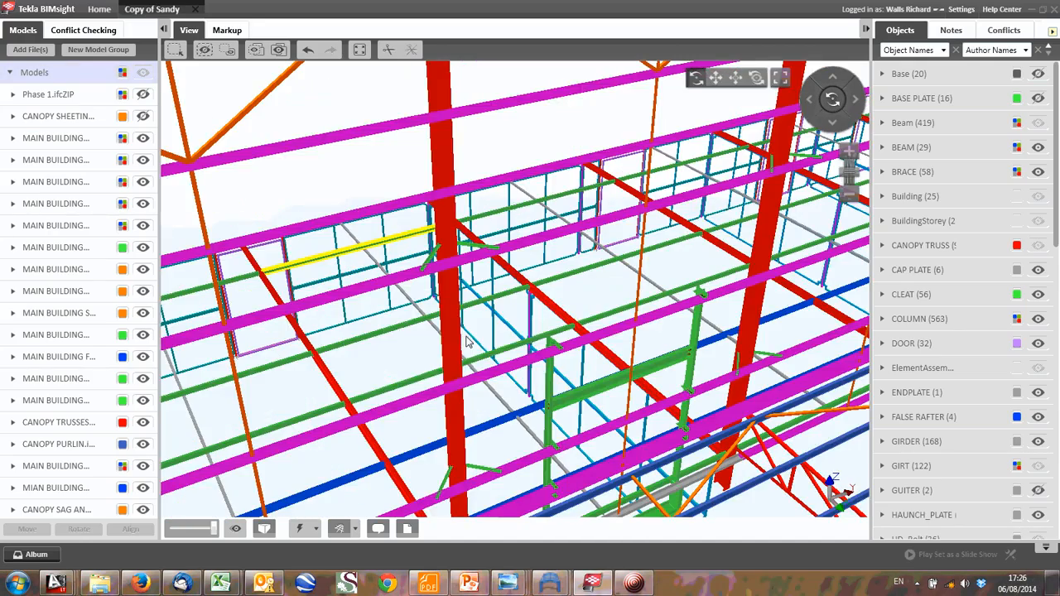
drag(449, 362, 382, 252)
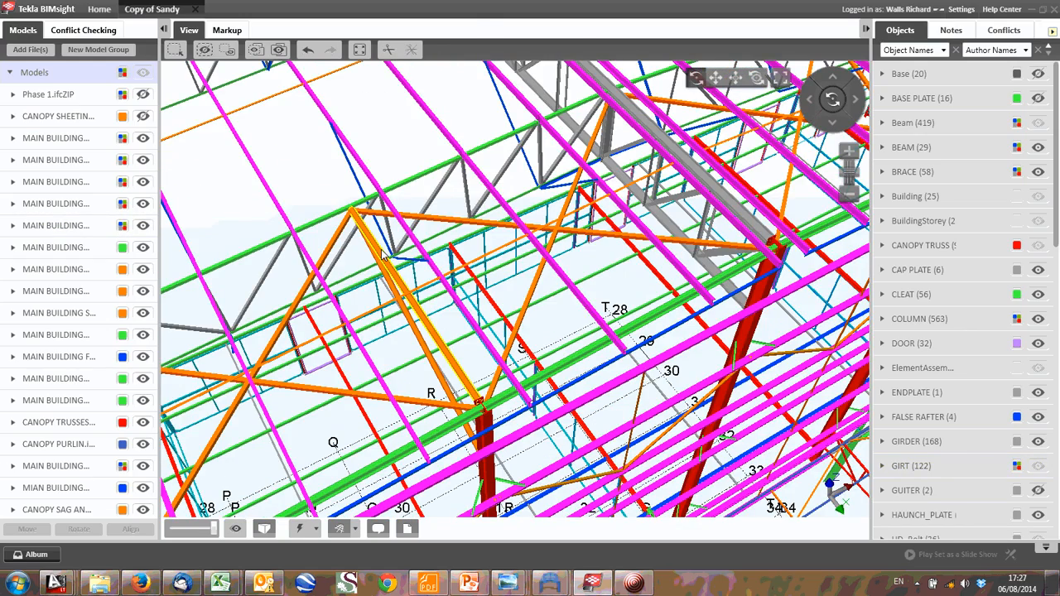
key(space)
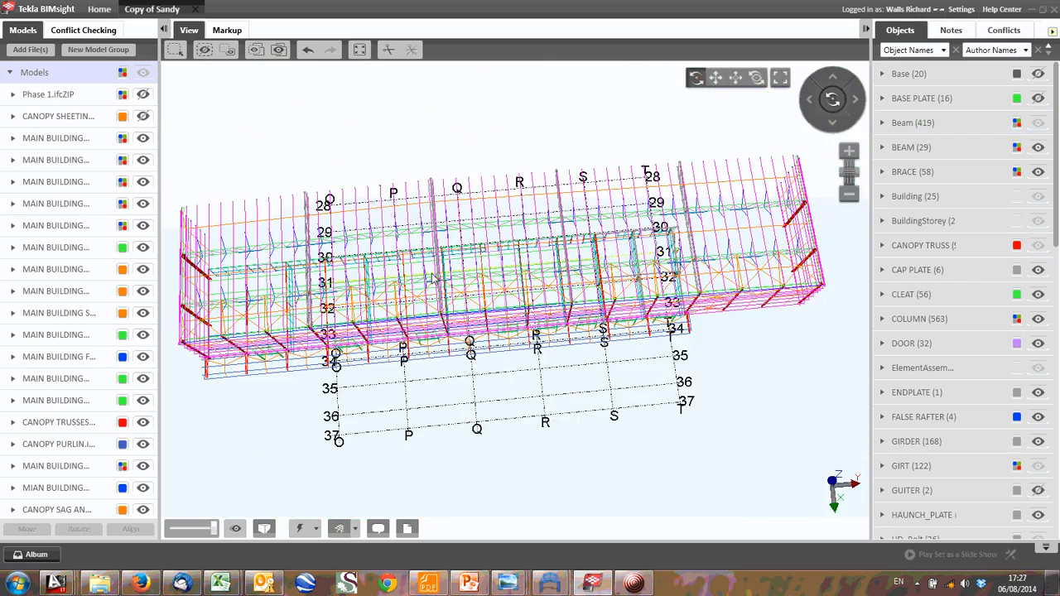
- Examine the warehouse's end-wall steelwork up close and from both sides, including the gable columns, girts, eaves beam and stairs
middle_drag(778, 270, 507, 292)
drag(507, 292, 515, 330)
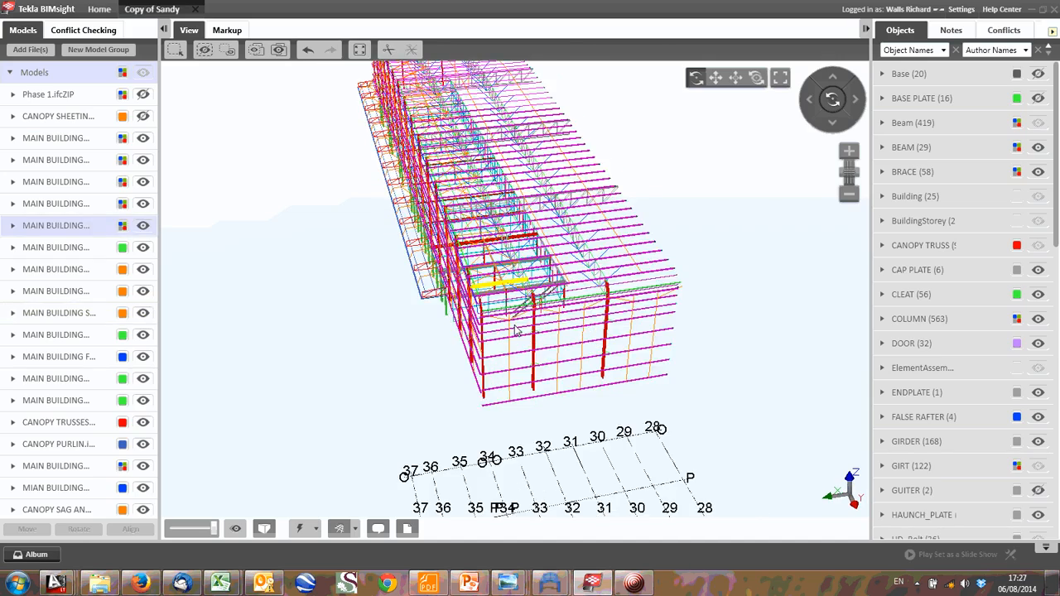
scroll(515, 329, up, 5)
scroll(434, 262, up, 3)
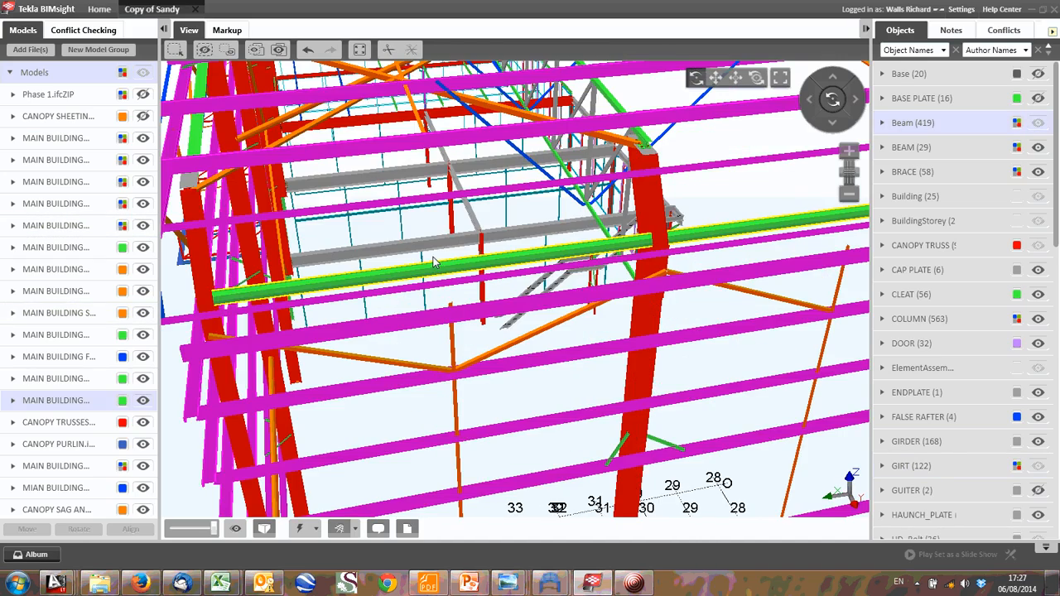
middle_drag(433, 263, 450, 302)
scroll(603, 292, down, 2)
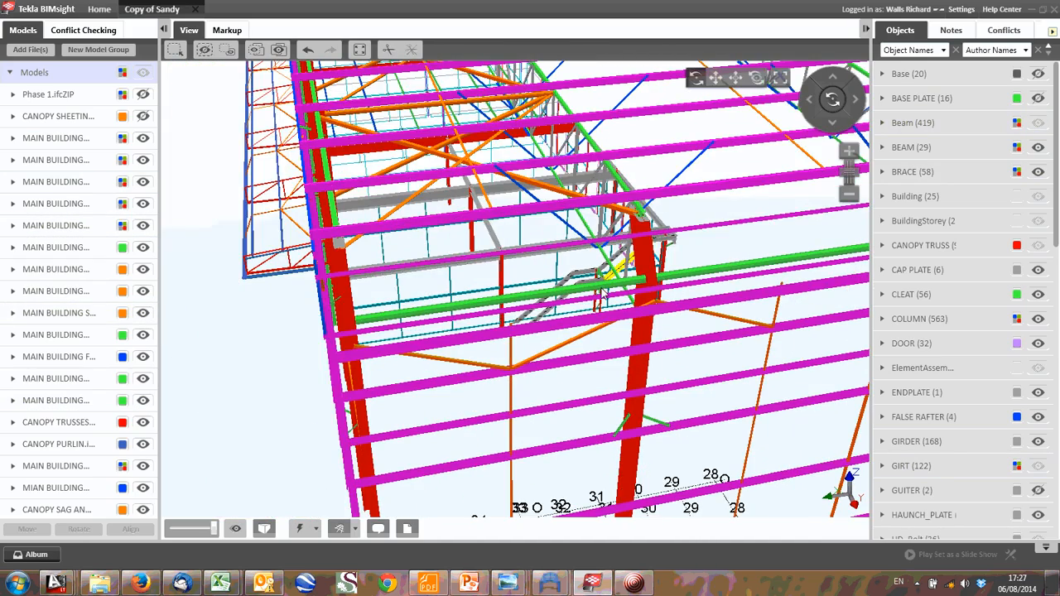
scroll(603, 292, down, 5)
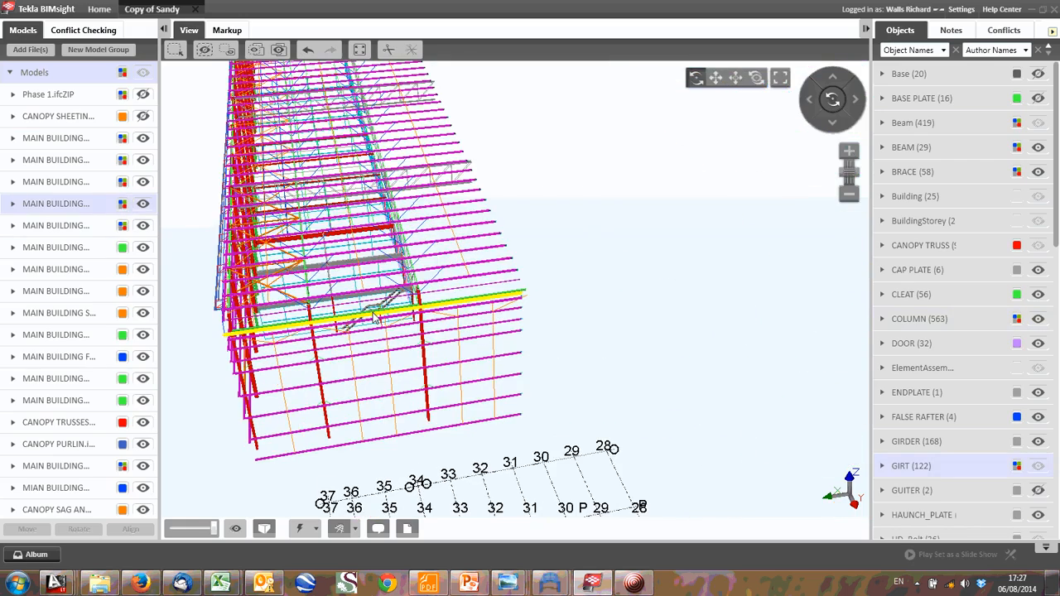
scroll(375, 319, up, 5)
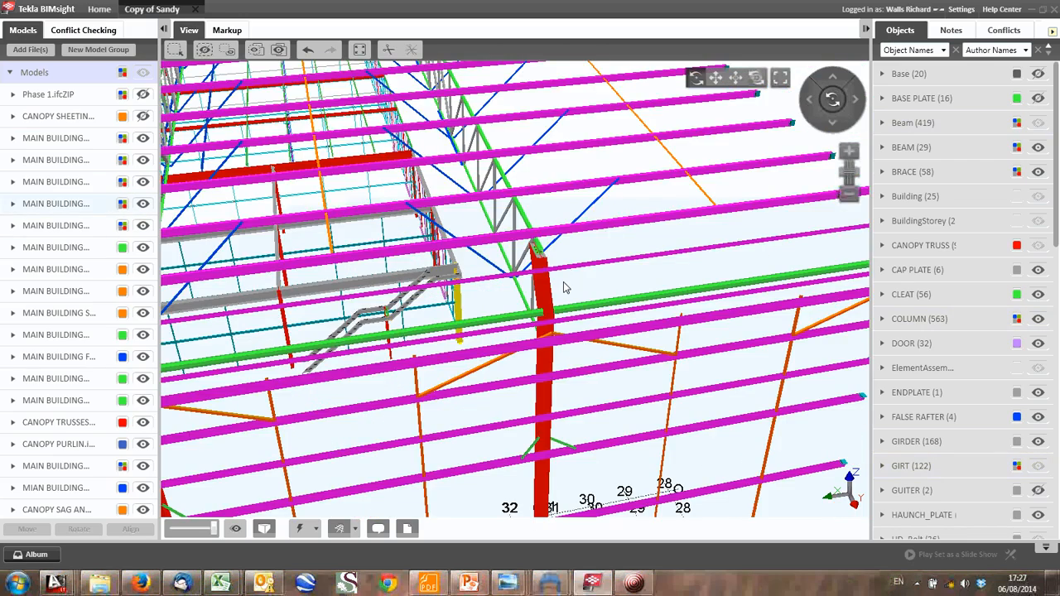
scroll(563, 289, down, 3)
mouse_move(446, 308)
mouse_down()
mouse_move(394, 308)
mouse_move(453, 293)
mouse_up()
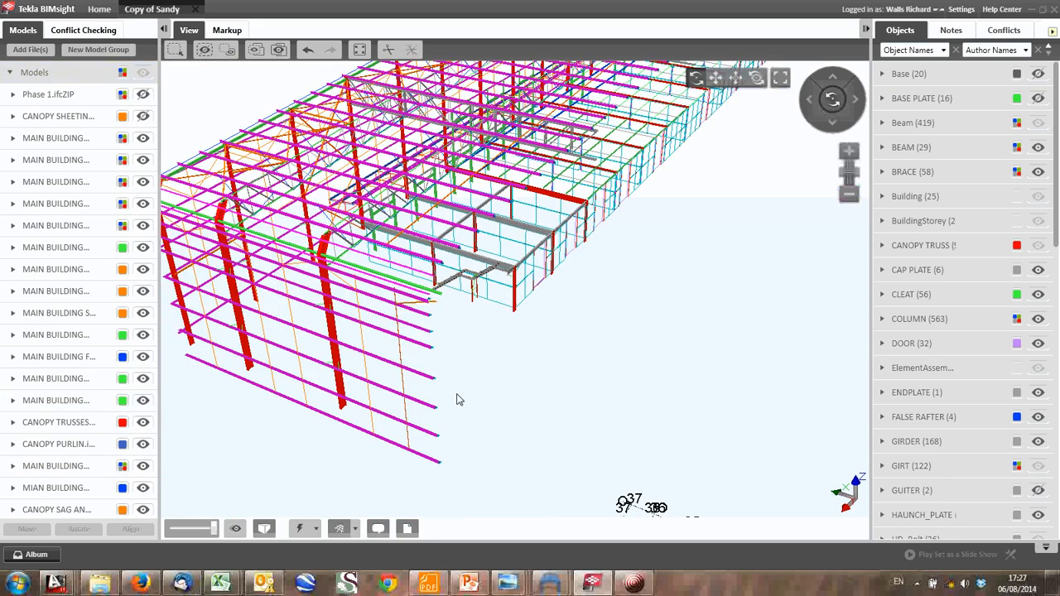
middle_drag(376, 304, 412, 326)
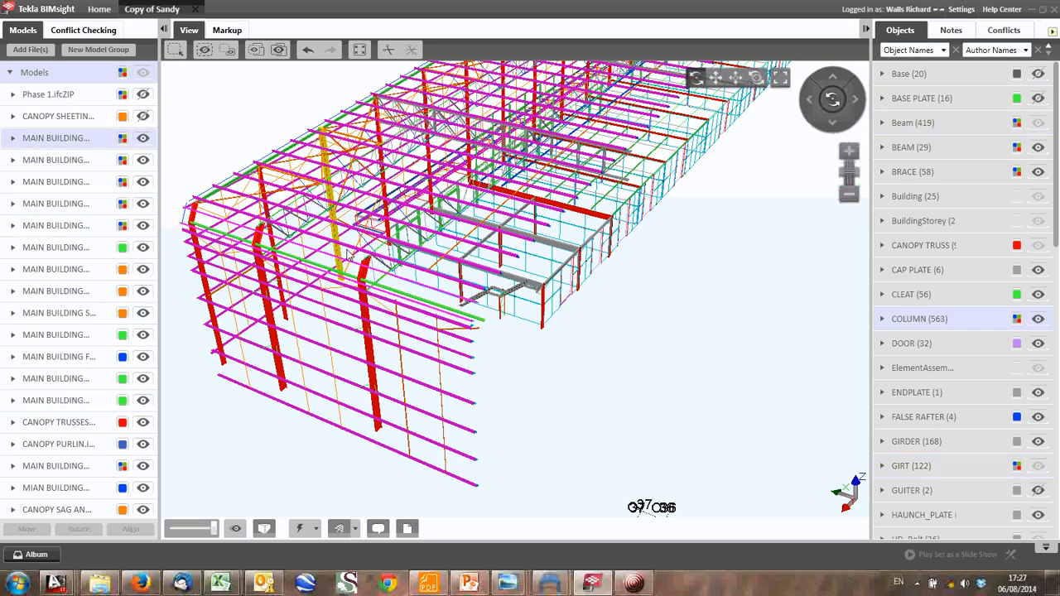
- Examine the orange roof bracing beside the end wall, following how it connects to the purlins, trusses and columns
mouse_move(349, 254)
mouse_down()
mouse_move(371, 288)
mouse_move(352, 240)
mouse_up()
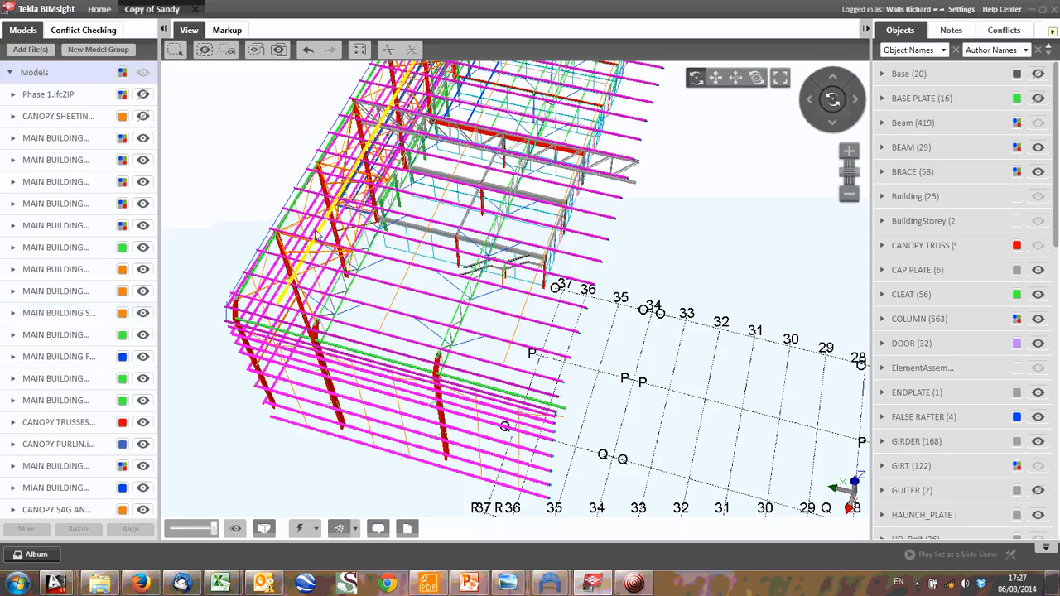
scroll(317, 236, up, 2)
scroll(317, 240, up, 4)
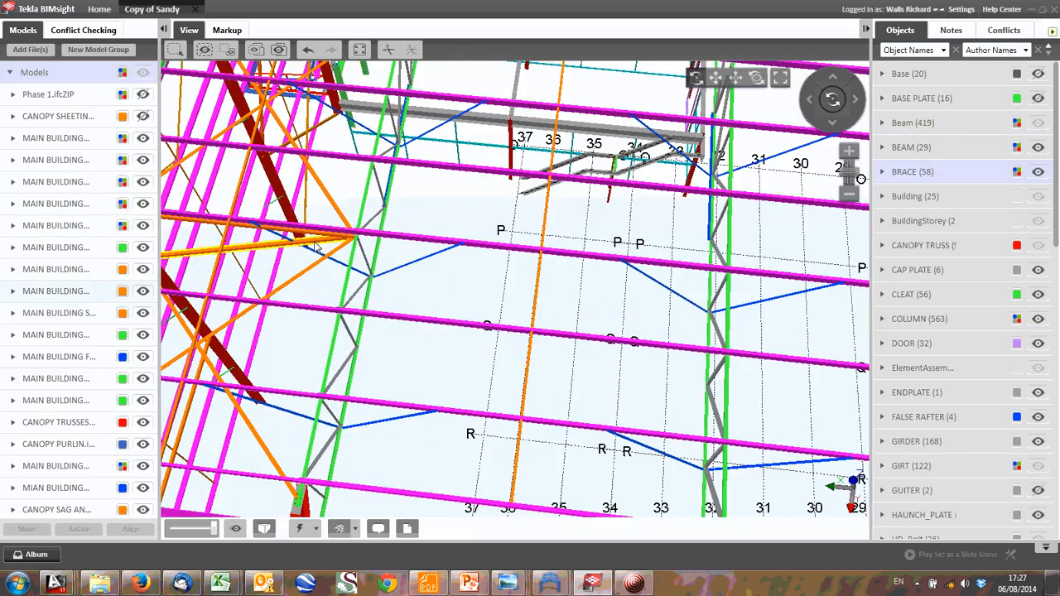
scroll(316, 247, up, 2)
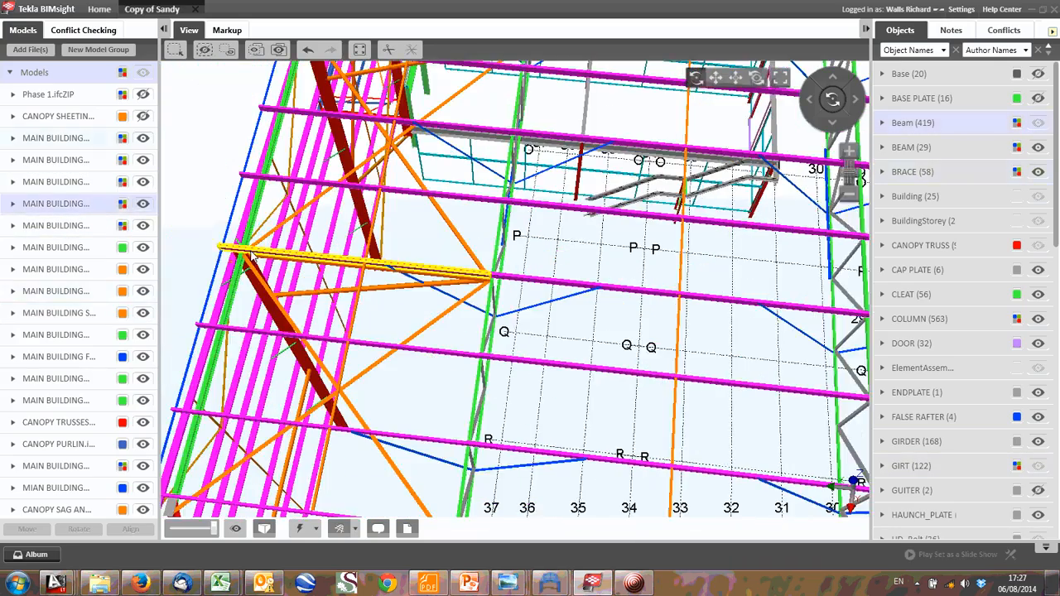
scroll(430, 280, up, 2)
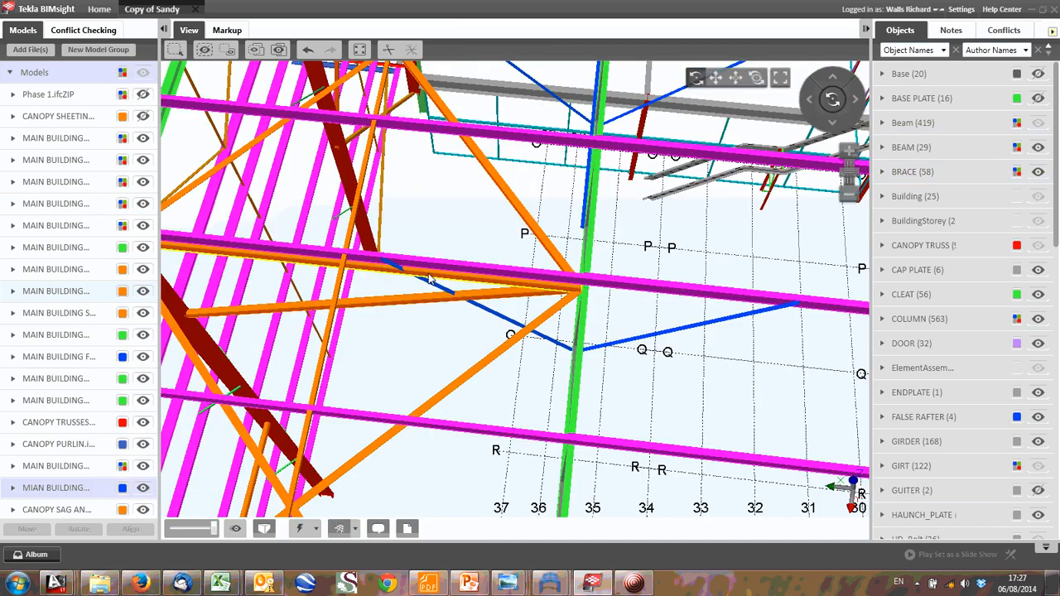
scroll(429, 280, up, 2)
scroll(454, 280, down, 2)
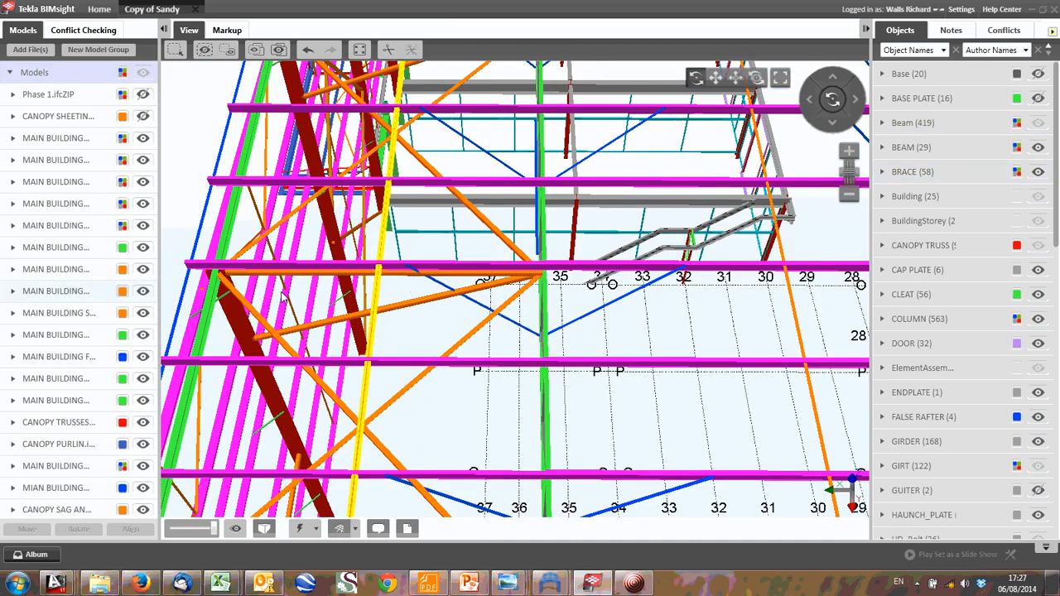
scroll(577, 287, down, 4)
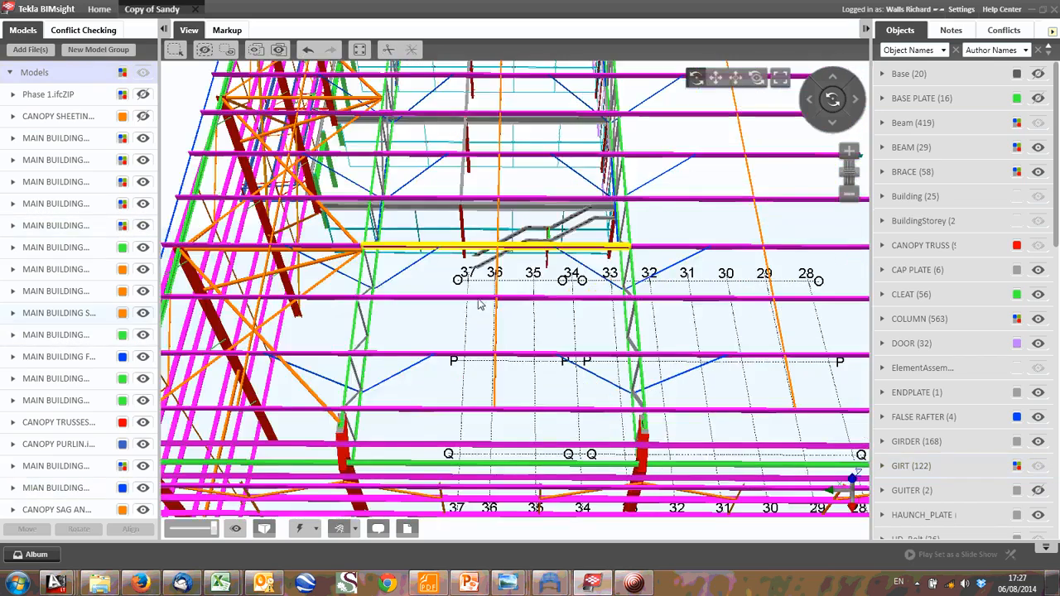
drag(574, 351, 414, 428)
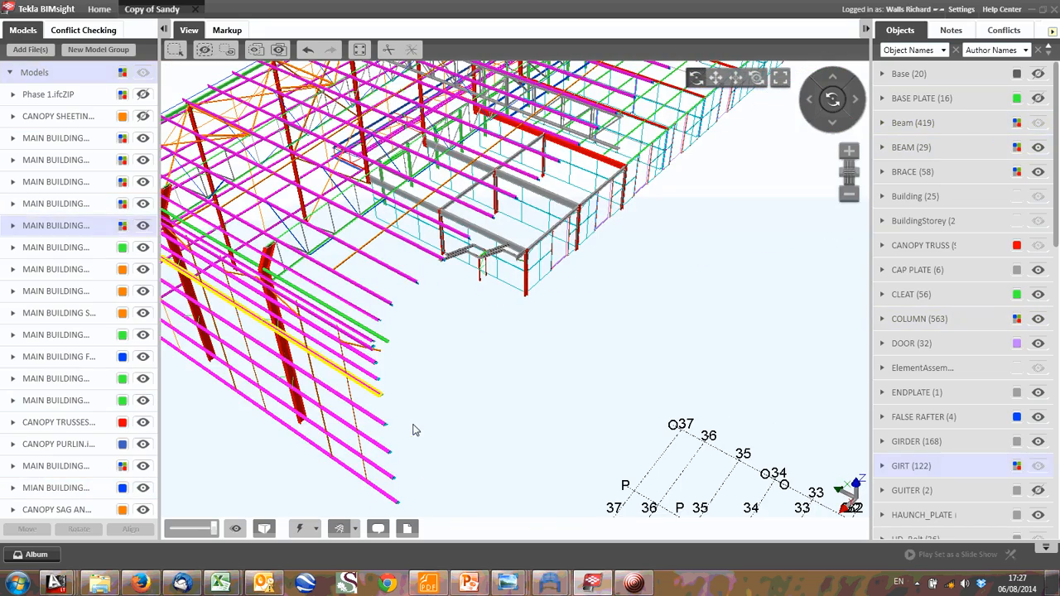
- Switch to DSCF6166.JPG in Windows Photo Viewer, browse on to DSCF6169.JPG to view the steel beams, and close that photo window
mouse_move(517, 590)
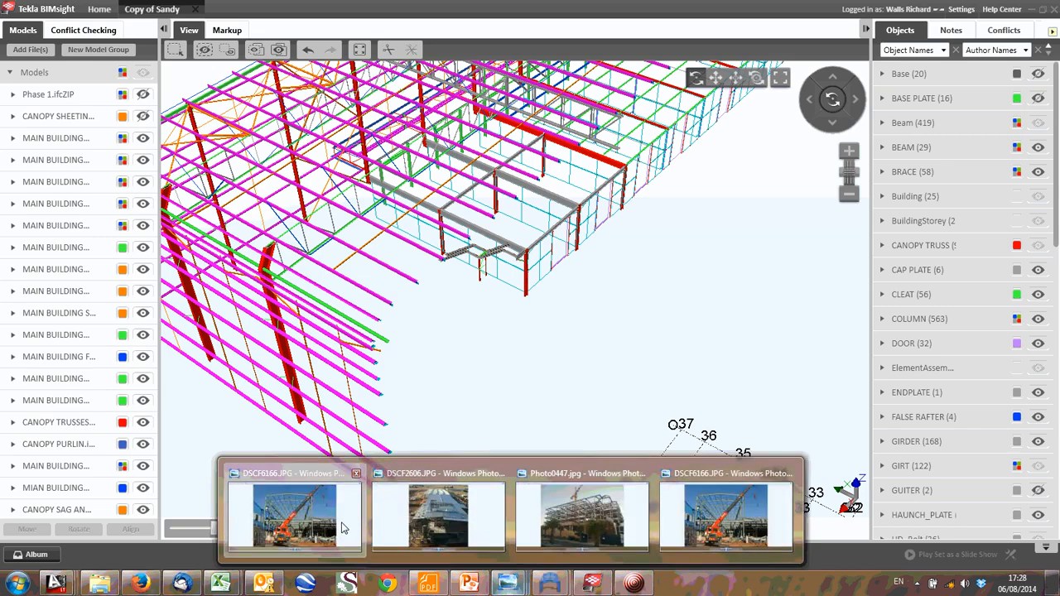
click(342, 528)
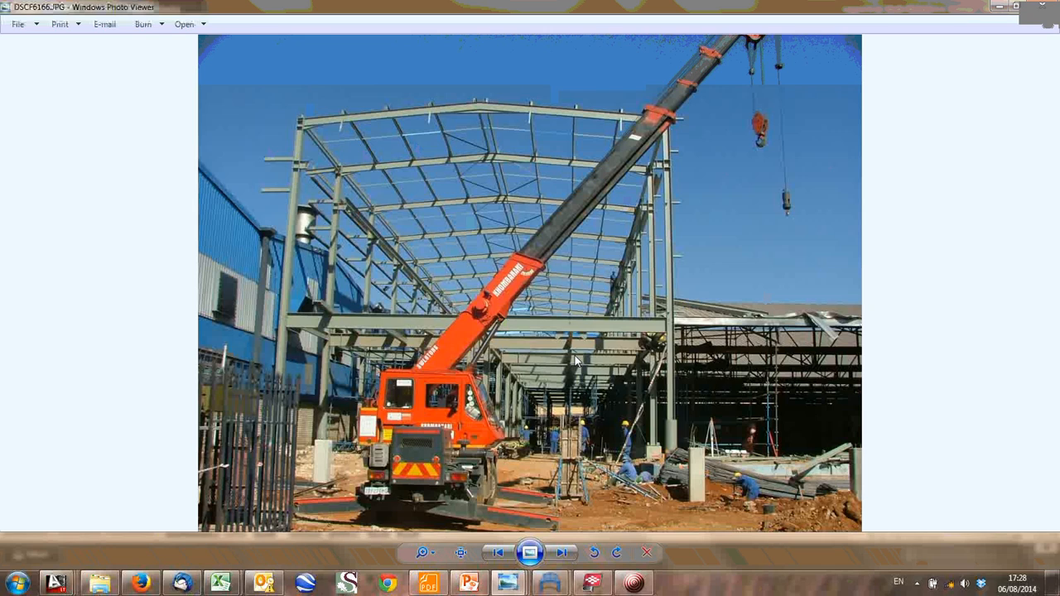
key(Right)
key(Right)
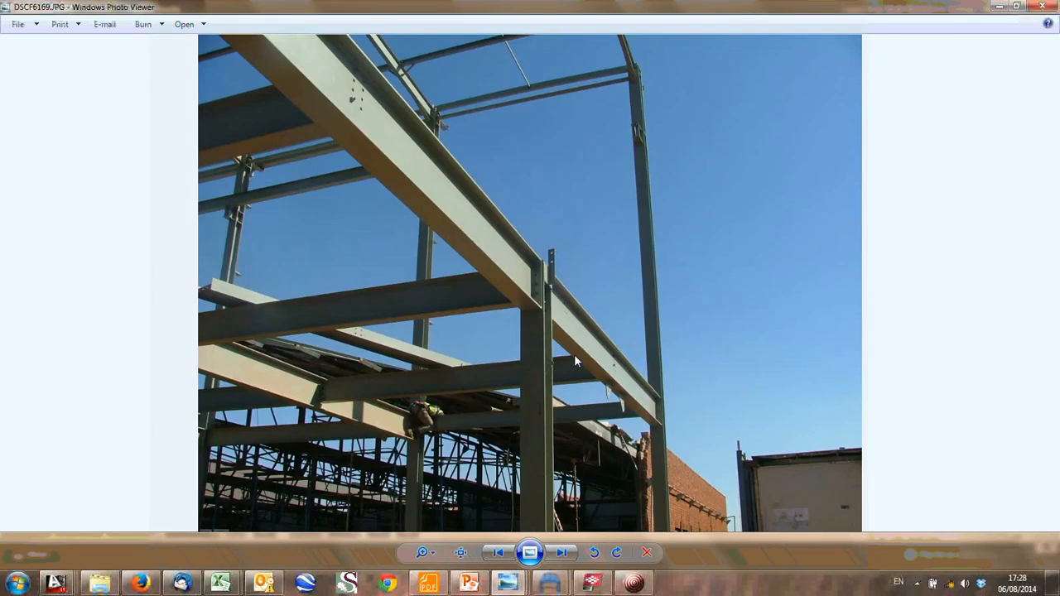
key(alt+F4)
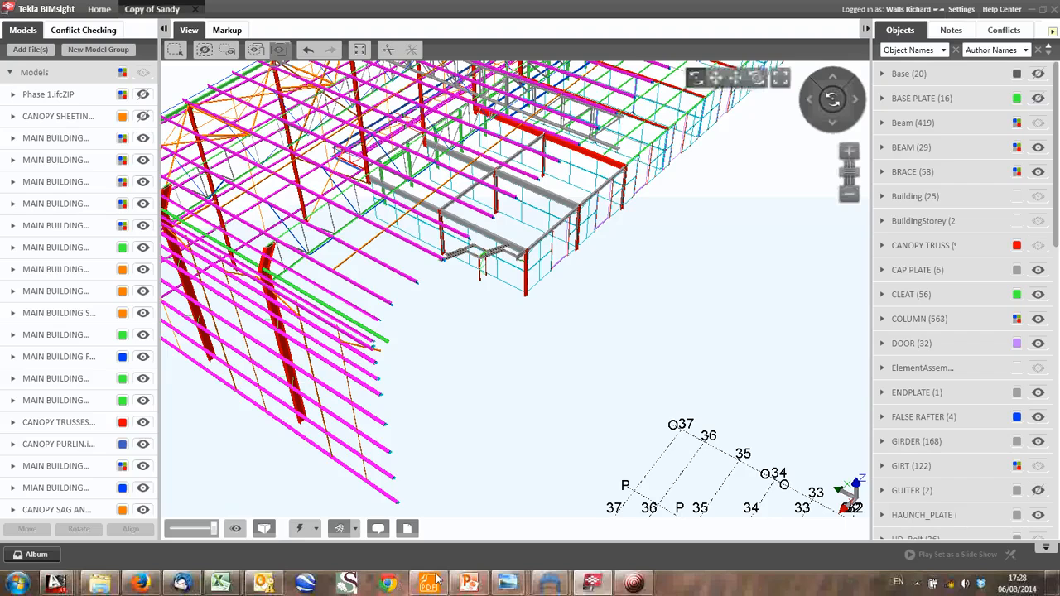
- Switch to Photo0447.jpg in Windows Photo Viewer and examine the multi-storey steel frame up close and as a whole
mouse_move(507, 589)
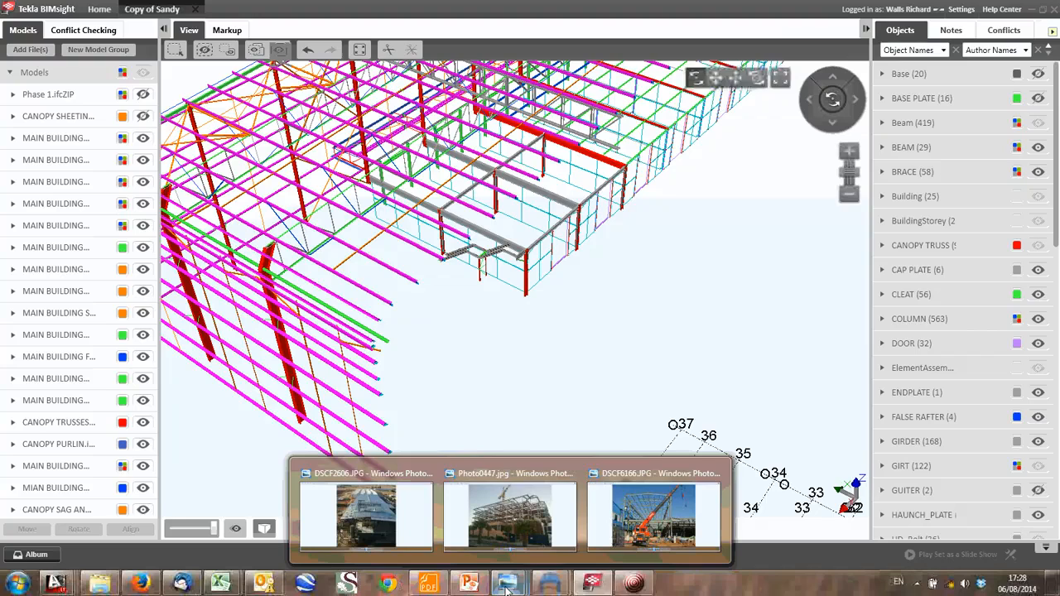
click(505, 512)
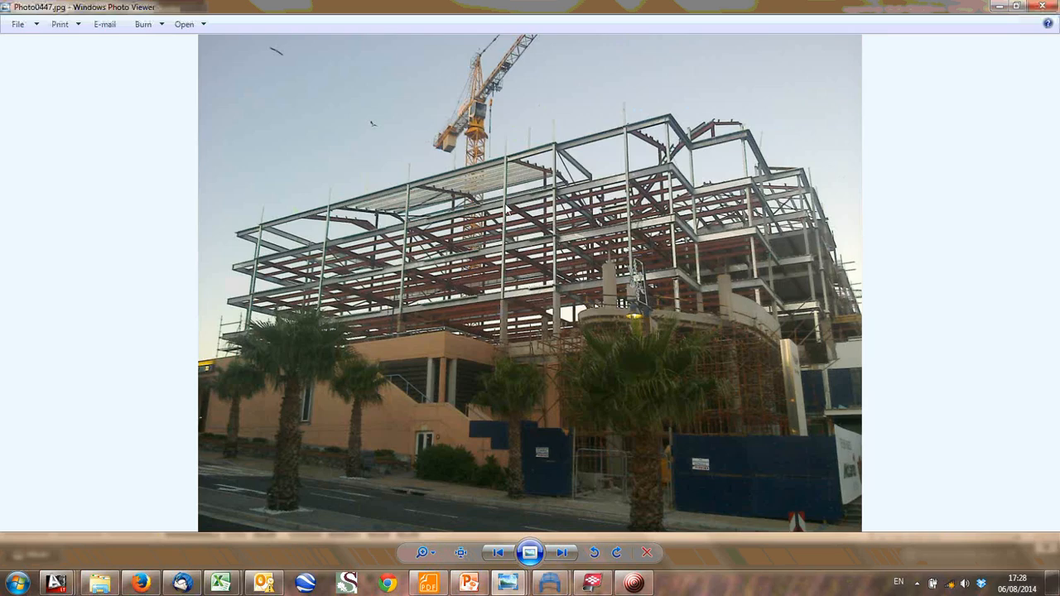
scroll(676, 179, up, 4)
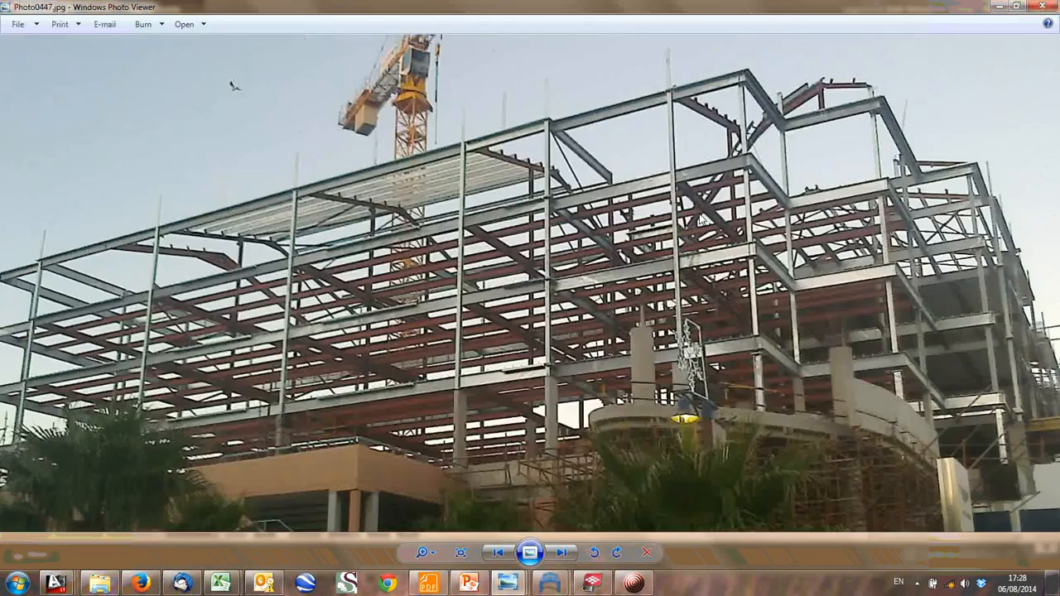
scroll(683, 257, down, 3)
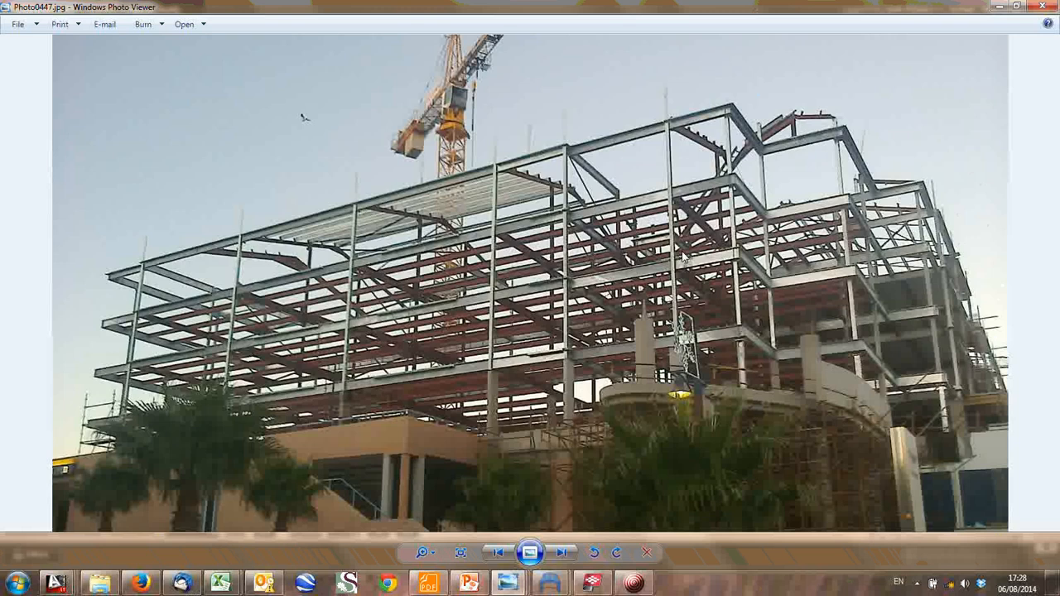
scroll(682, 256, down, 2)
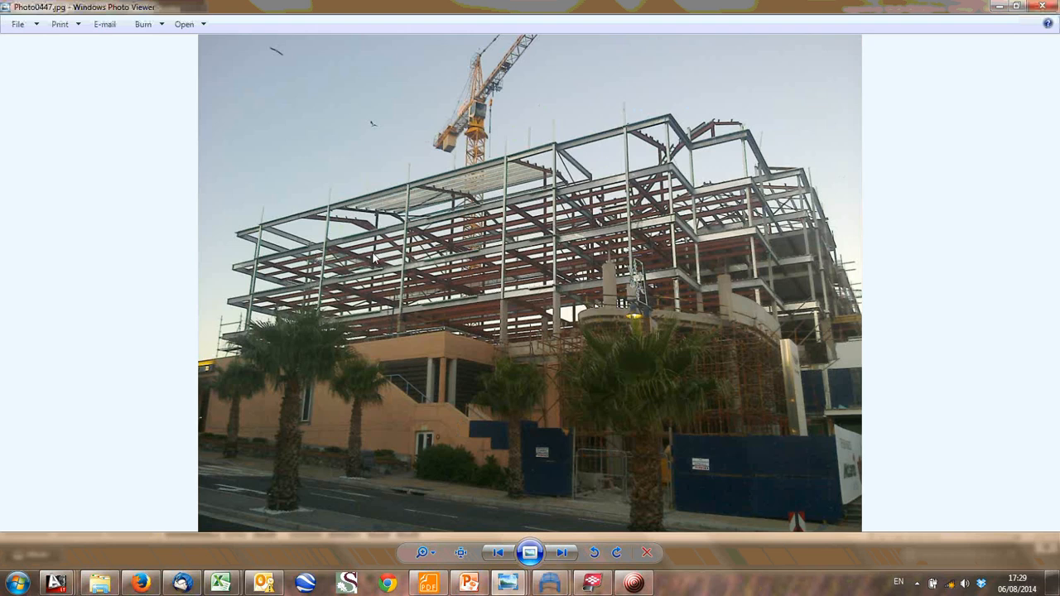
- Browse past Photo0448.jpg to DSCF2619.JPG and examine the industrial building's corner framing and partly sheeted roof up close
key(Right)
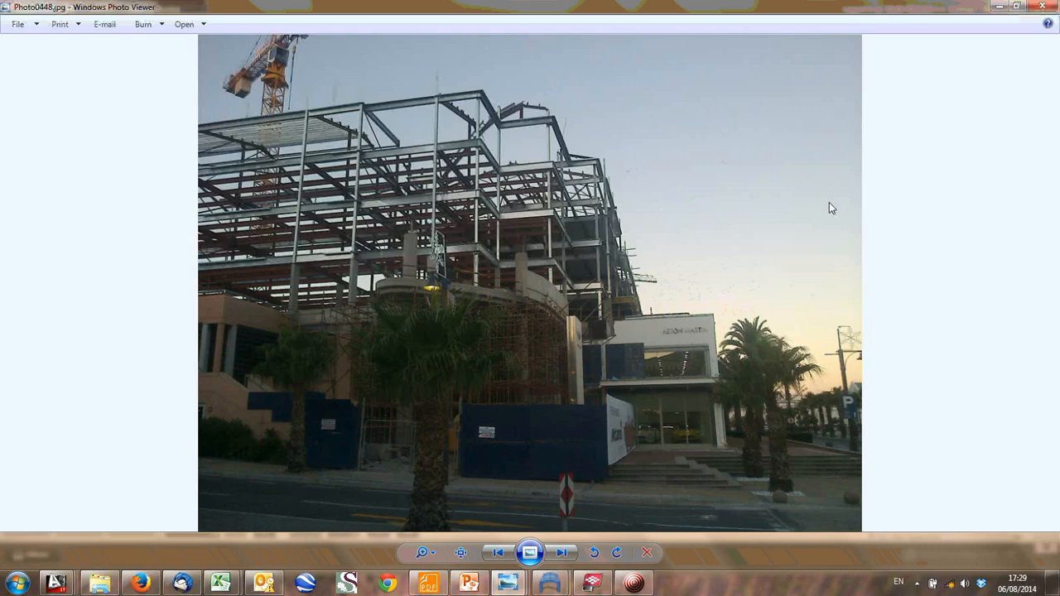
key(Right)
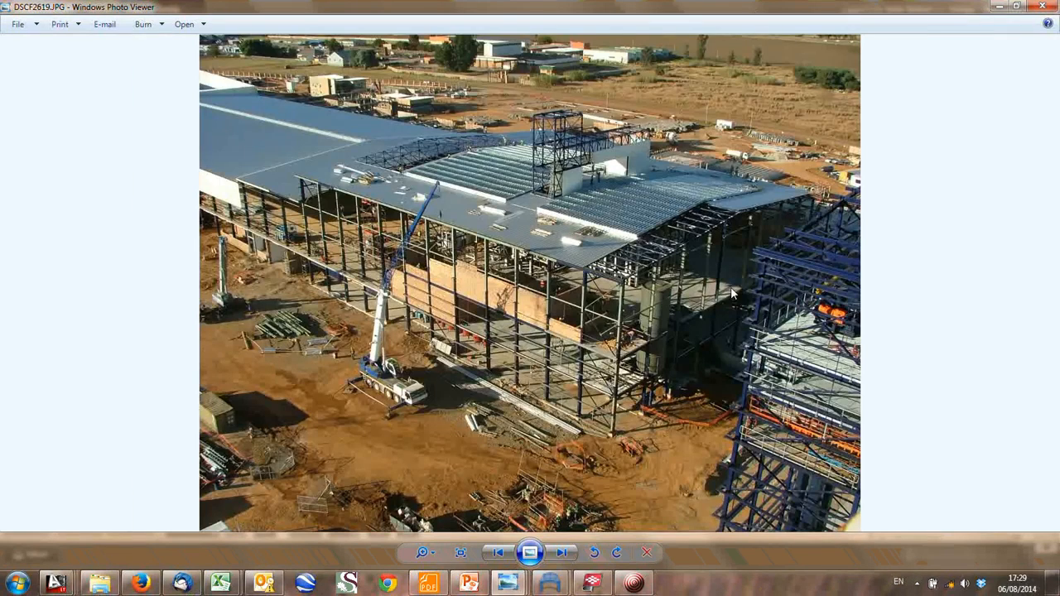
scroll(735, 293, up, 3)
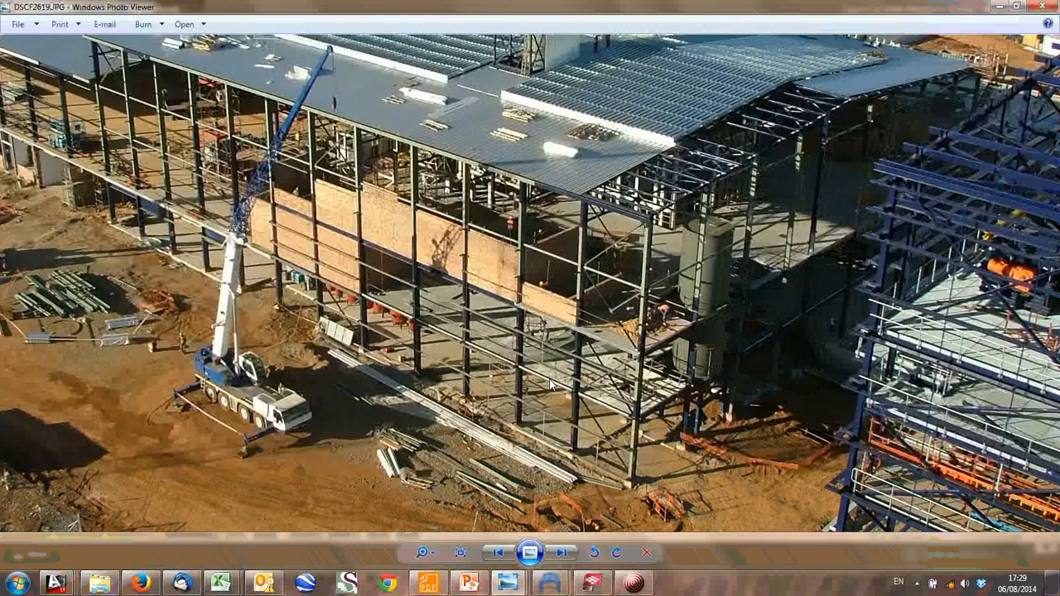
drag(640, 406, 640, 378)
drag(692, 337, 648, 396)
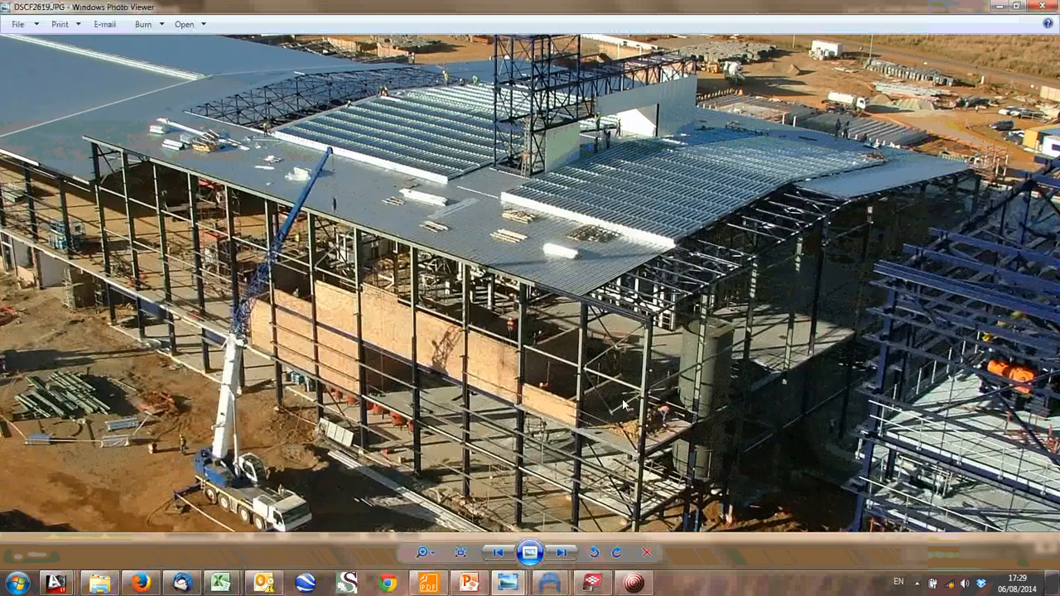